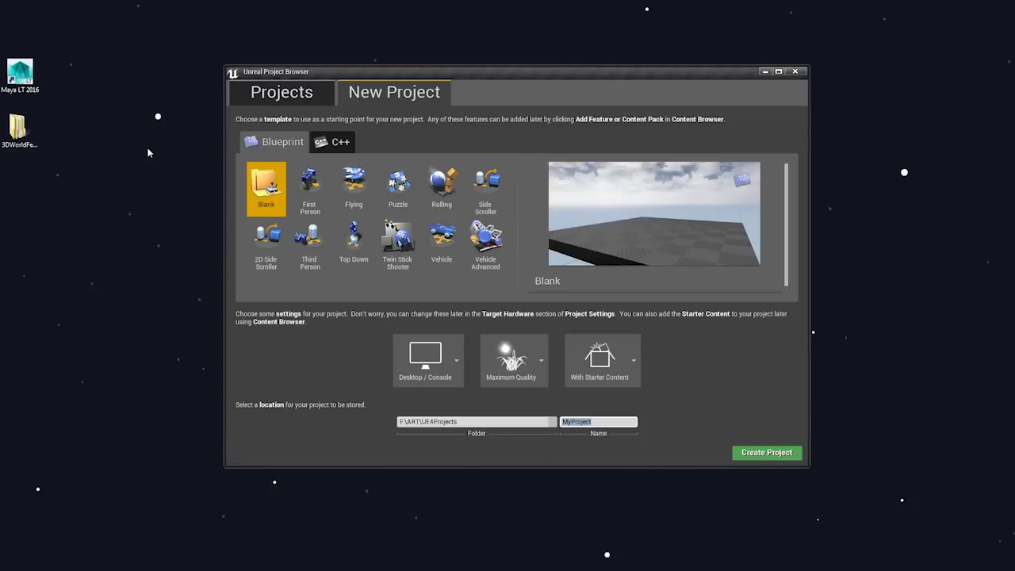
Examine the Models and Textures subfolders of the 3DWorldFeature Assets folder, then close the file window.
{"action": "double_click", "coordinate": [15, 126]}
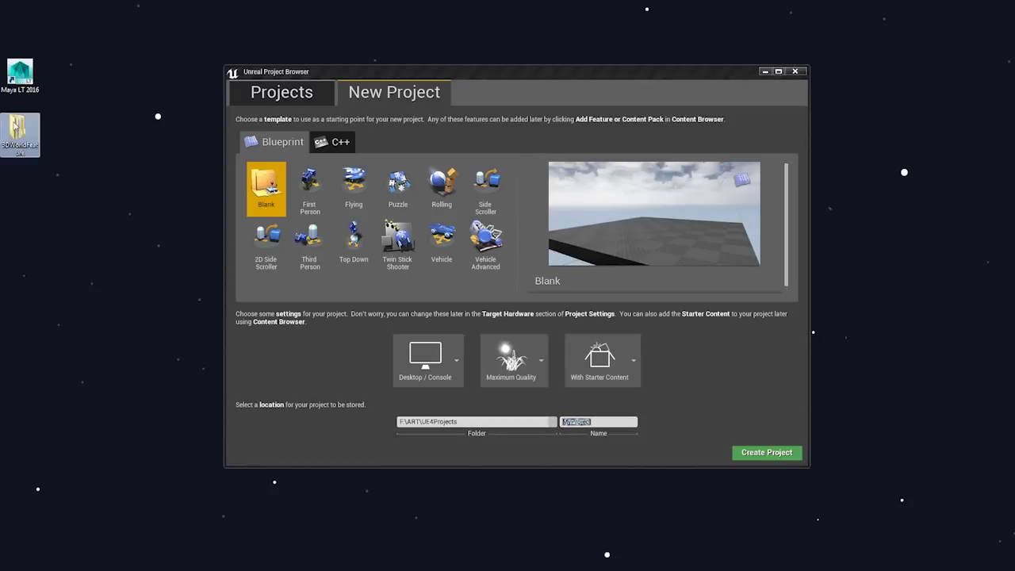
{"action": "left_click_drag", "start_coordinate": [1014, 41], "coordinate": [438, 59]}
{"action": "double_click", "coordinate": [571, 97]}
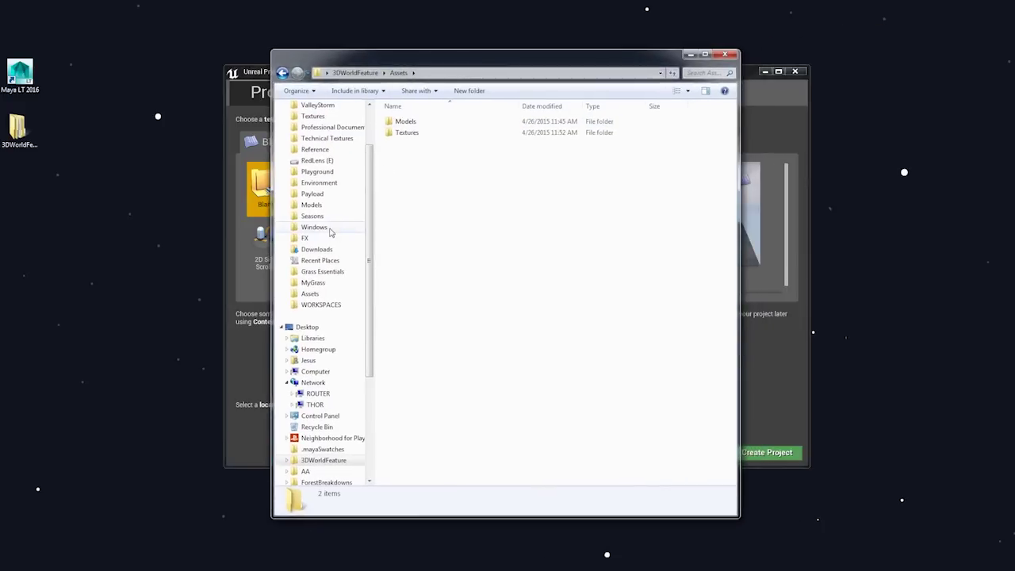
{"action": "double_click", "coordinate": [420, 122]}
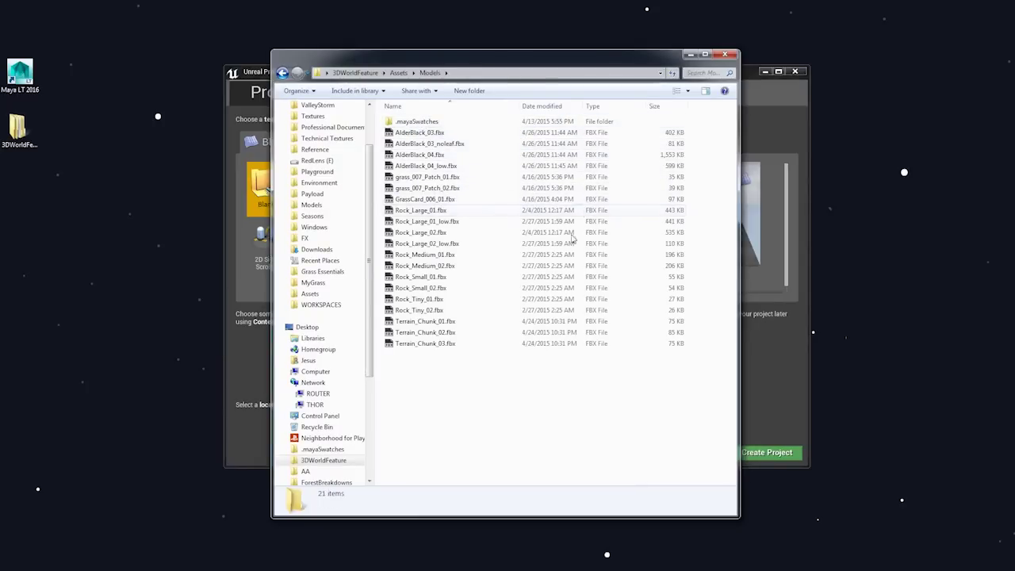
{"action": "key", "text": "BackSpace"}
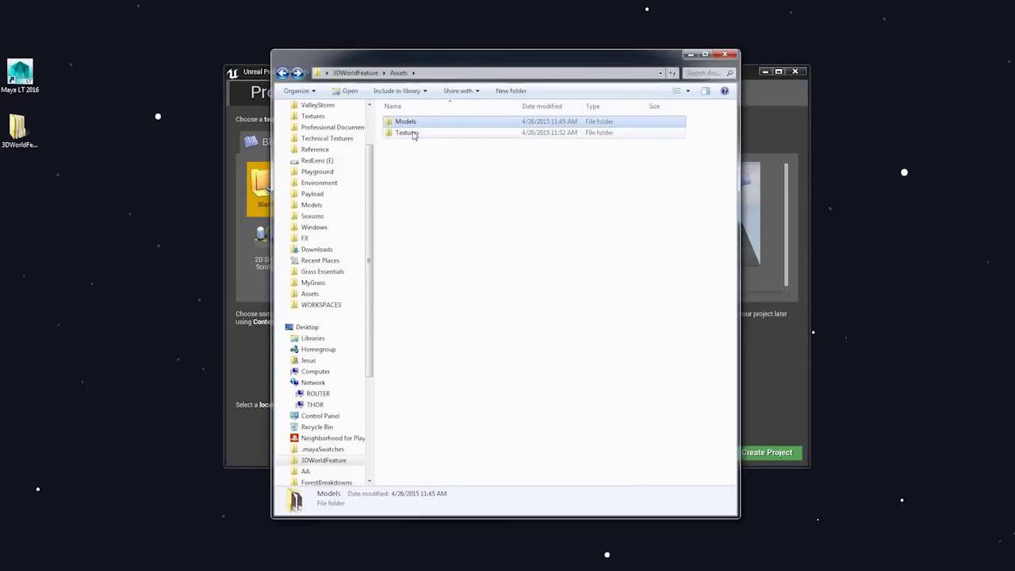
{"action": "double_click", "coordinate": [410, 132]}
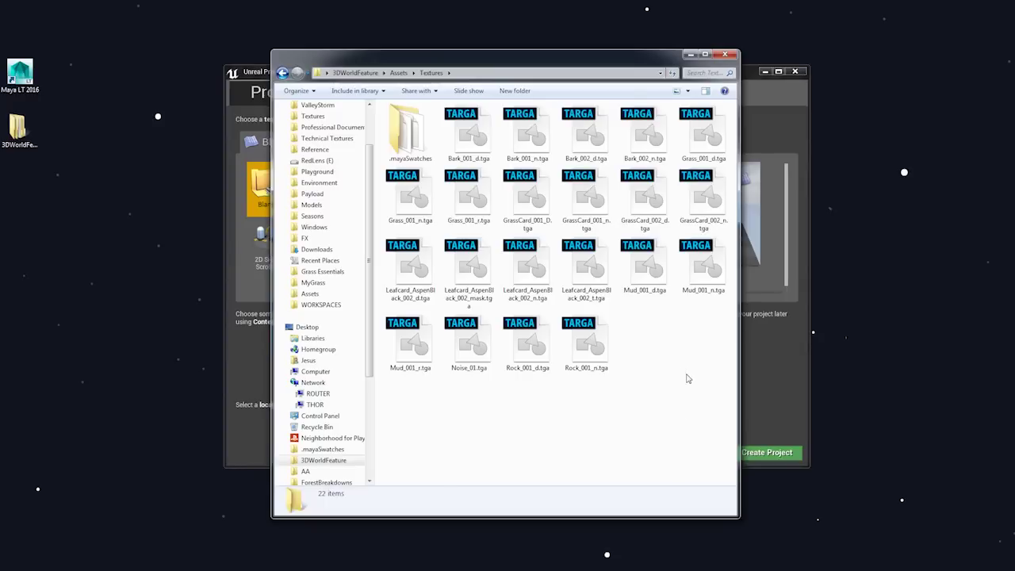
{"action": "key", "text": "BackSpace"}
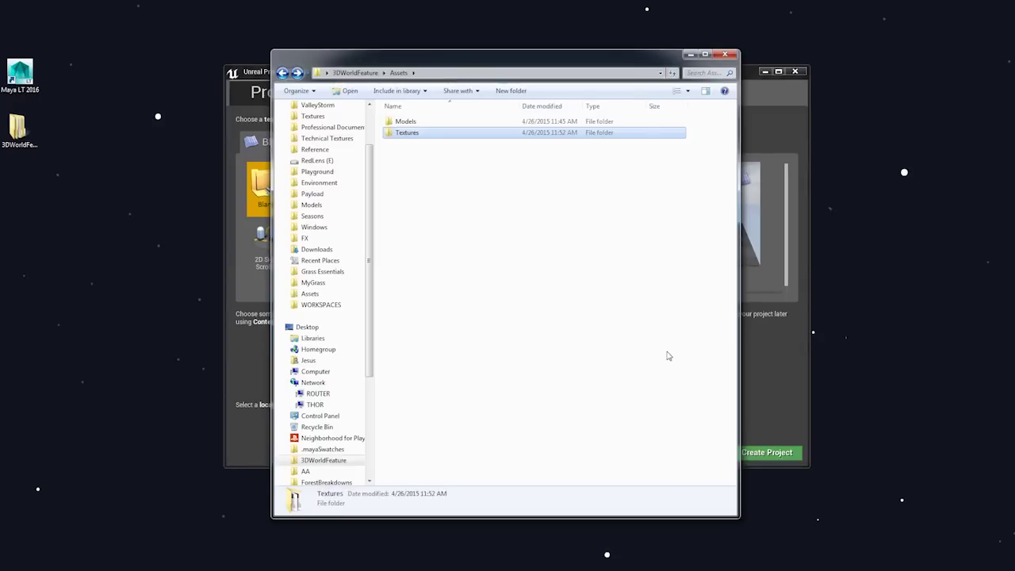
{"action": "left_click", "coordinate": [724, 54]}
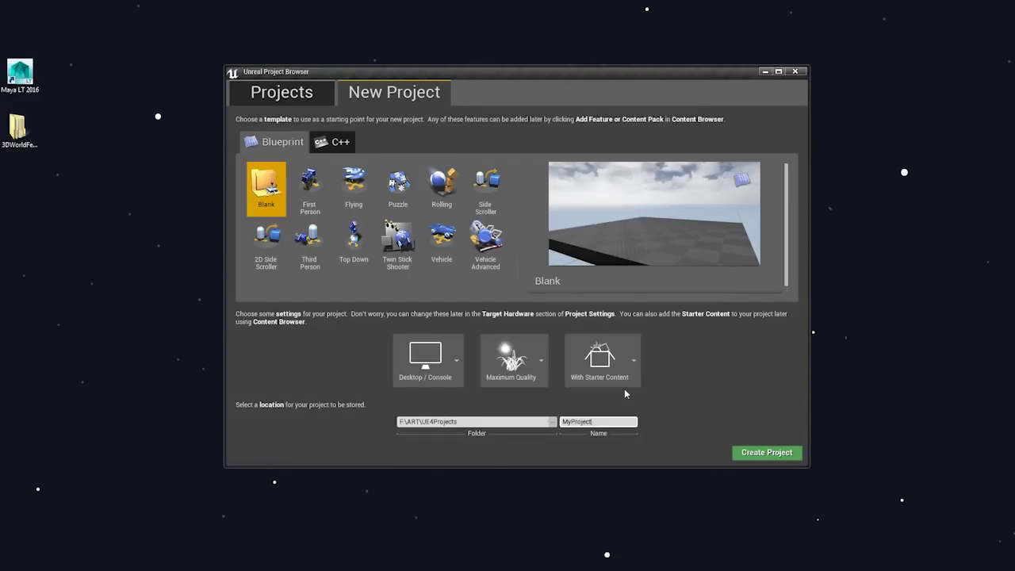
Create a blank Blueprint project with starter content, named Alex_3DworldProject, in the existing UE4Projects folder.
{"action": "left_click_drag", "start_coordinate": [378, 72], "coordinate": [389, 72]}
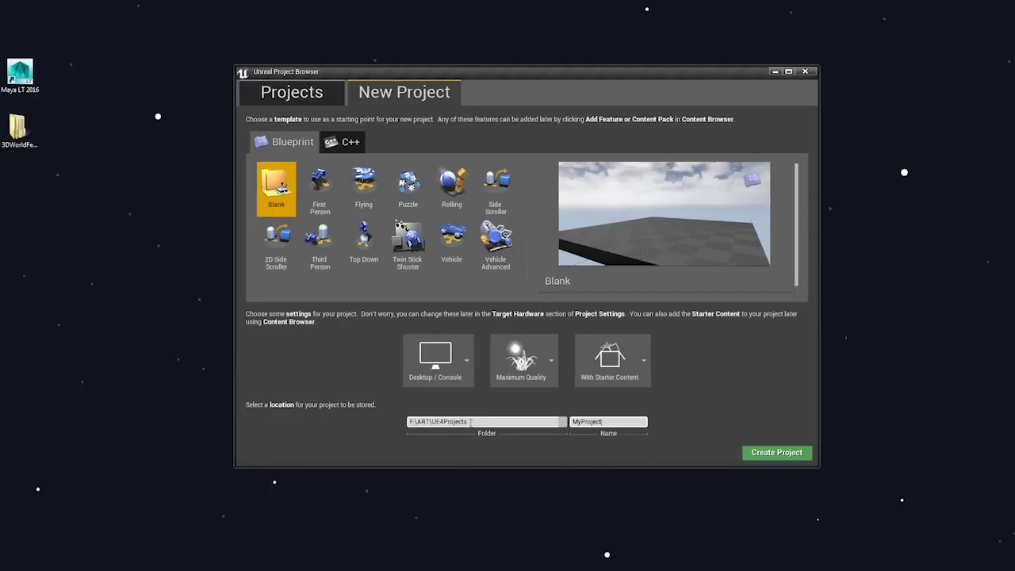
{"action": "left_click_drag", "start_coordinate": [615, 424], "coordinate": [540, 426]}
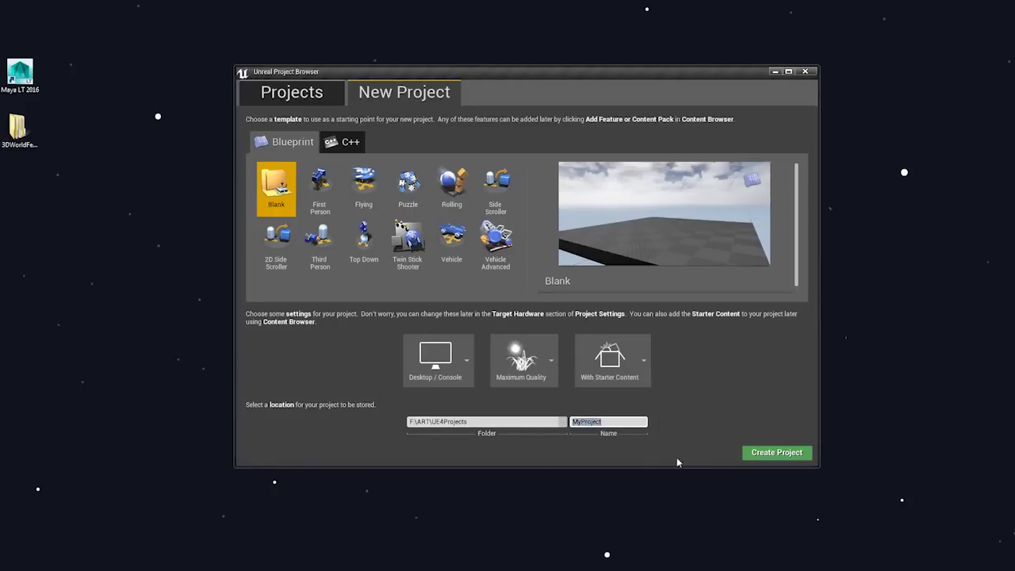
{"action": "type", "text": "Alex_3DworldProject"}
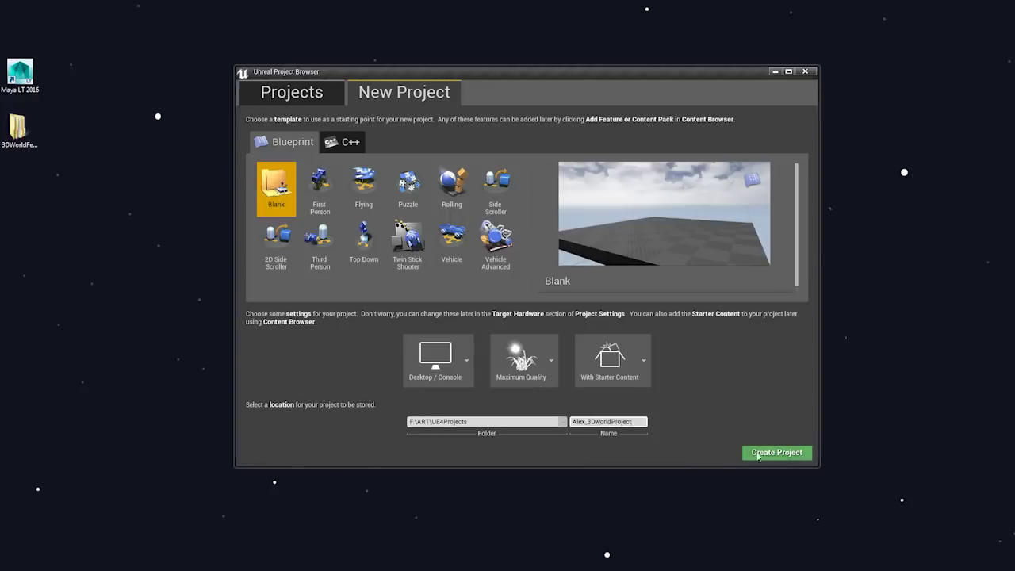
{"action": "left_click", "coordinate": [758, 454]}
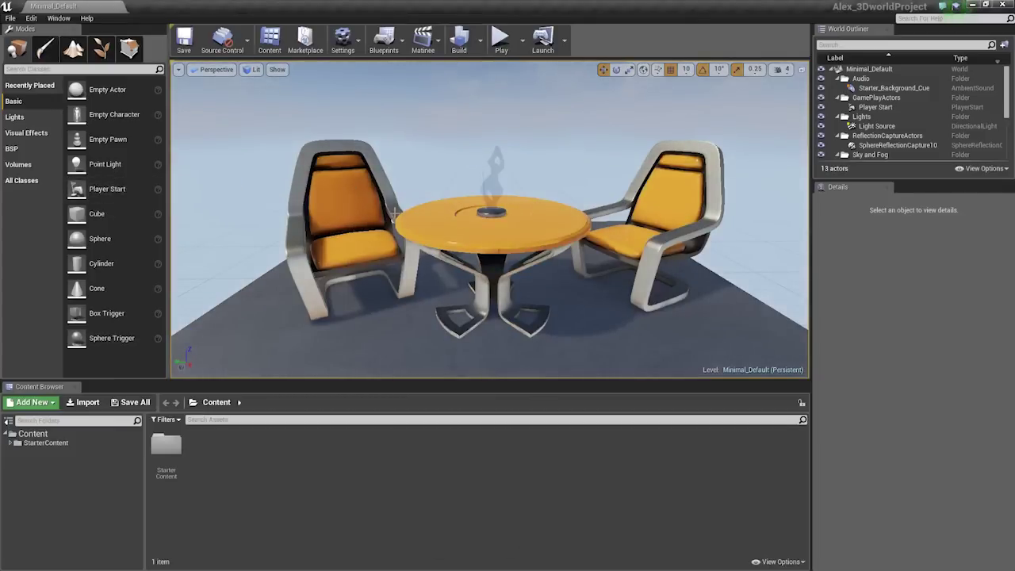
Fly around the starter level to view the table and chairs from several angles.
{"action": "mouse_move", "coordinate": [459, 237]}
{"action": "right_mouse_down"}
{"action": "mouse_move", "coordinate": [460, 208]}
{"action": "mouse_move", "coordinate": [442, 246]}
{"action": "right_mouse_up"}
{"action": "key", "text": "s"}
{"action": "key", "text": "w"}
{"action": "key", "text": "s"}
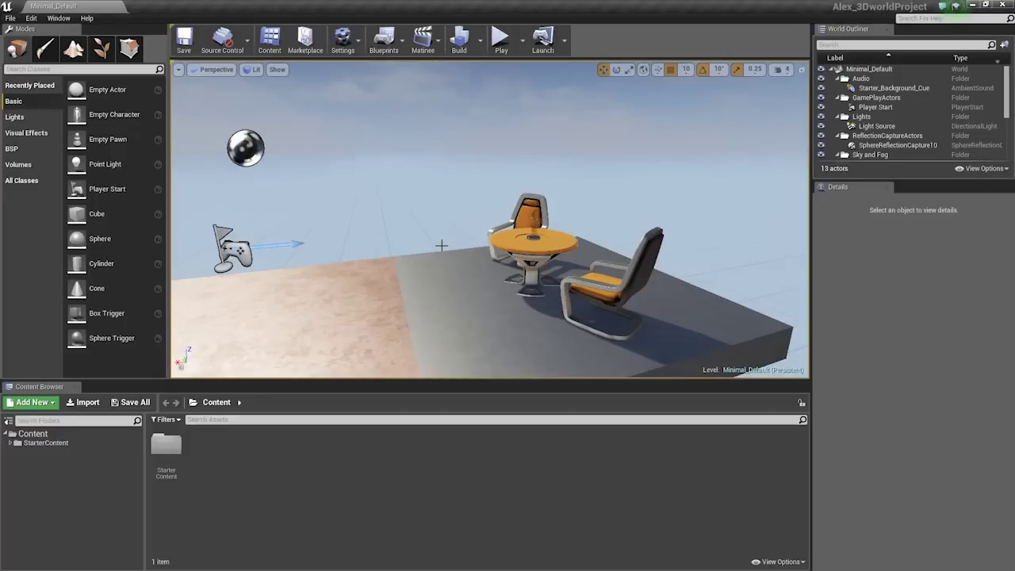
{"action": "right_click_drag", "start_coordinate": [442, 246], "coordinate": [412, 253]}
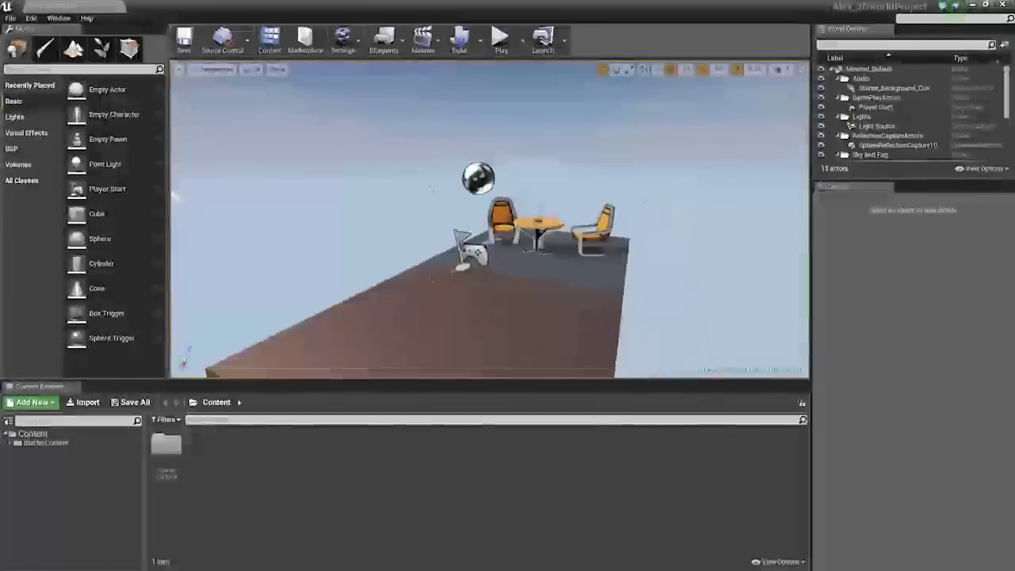
{"action": "right_click_drag", "start_coordinate": [490, 219], "coordinate": [515, 199]}
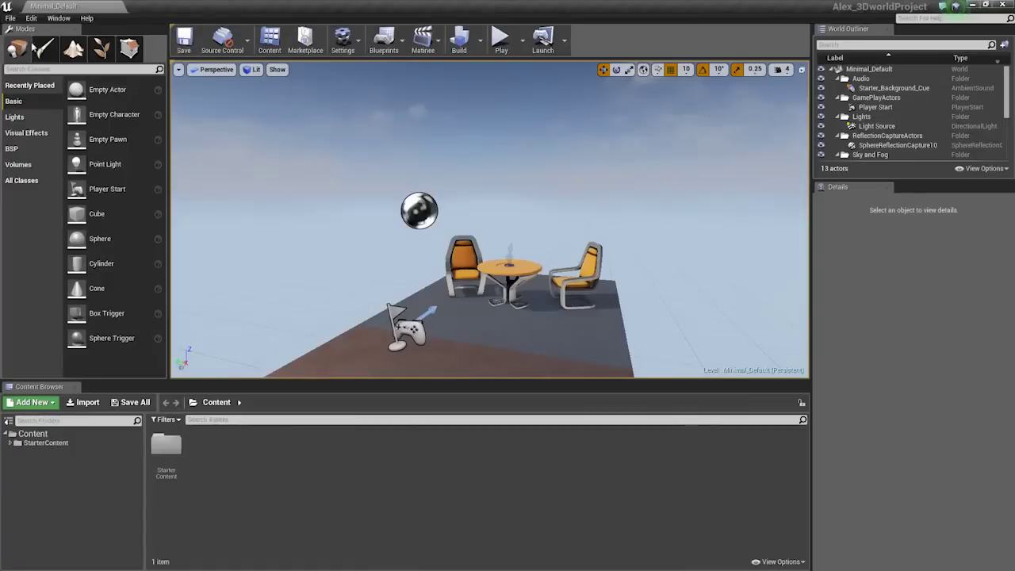
Look through the Paint, Landscape and Foliage editing modes and return to Place mode.
{"action": "left_click", "coordinate": [44, 49]}
{"action": "left_click", "coordinate": [16, 49]}
{"action": "left_click", "coordinate": [44, 49]}
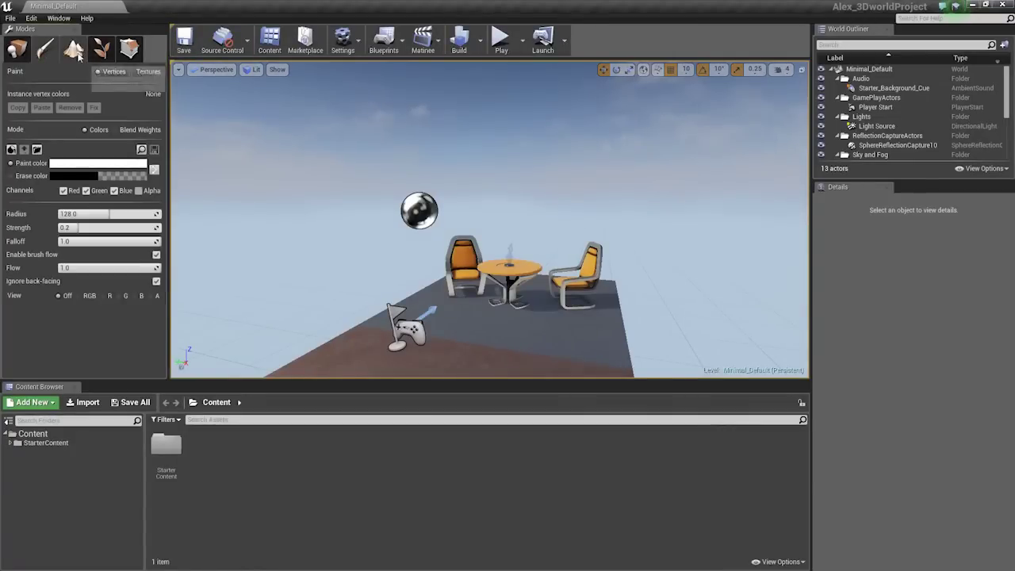
{"action": "left_click", "coordinate": [73, 49]}
{"action": "left_click", "coordinate": [101, 49]}
{"action": "left_click", "coordinate": [16, 49]}
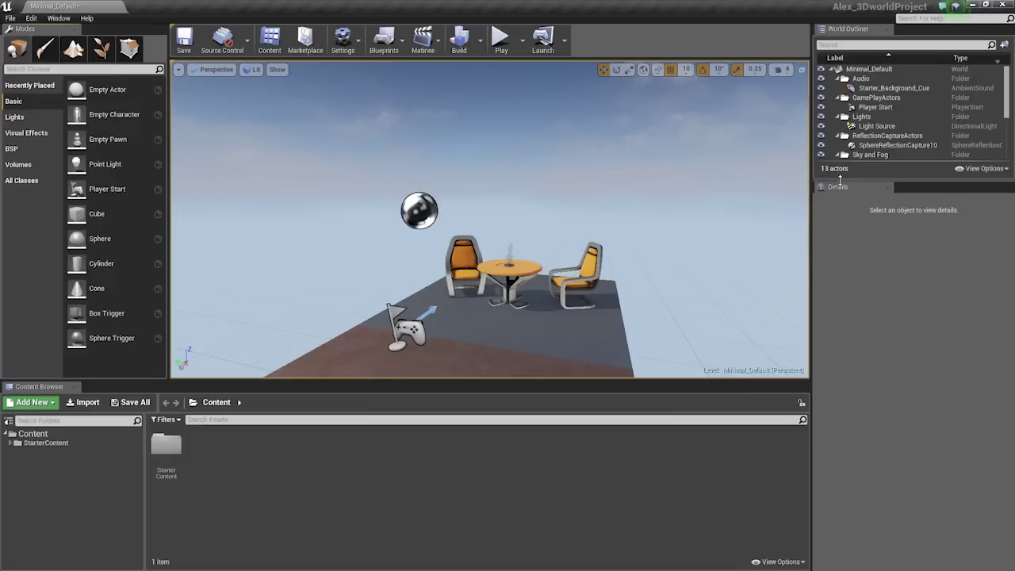
Make the World Outliner taller and adjust the height of the Content Browser under the viewport.
{"action": "left_click_drag", "start_coordinate": [840, 181], "coordinate": [840, 274]}
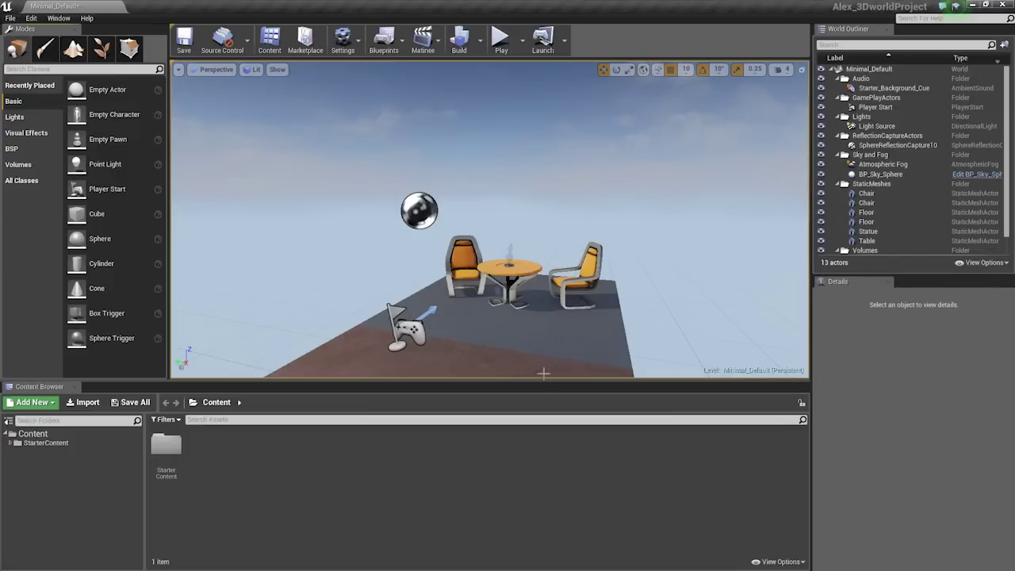
{"action": "left_click_drag", "start_coordinate": [543, 373], "coordinate": [542, 441]}
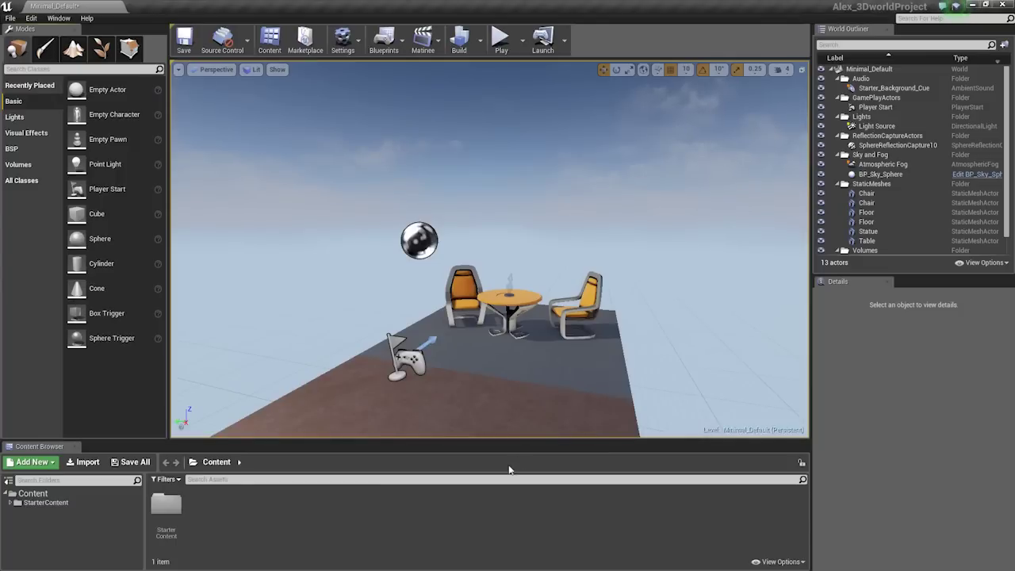
{"action": "left_click_drag", "start_coordinate": [221, 442], "coordinate": [223, 390]}
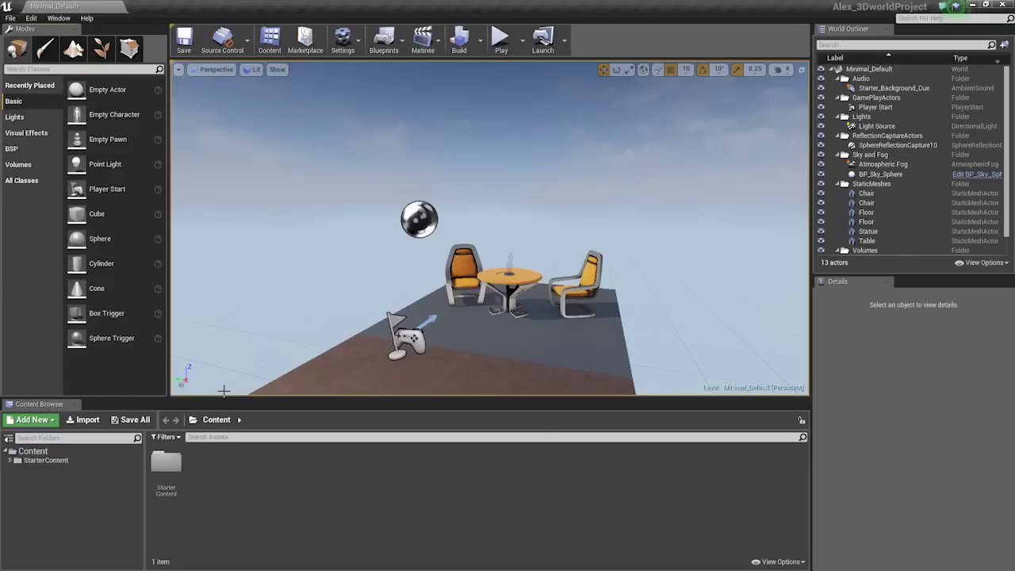
Group the Modes panel with the World Outliner, lengthen it to show all basic actors, and enlarge the viewport's height.
{"action": "key", "text": "w"}
{"action": "right_click_drag", "start_coordinate": [467, 148], "coordinate": [412, 163]}
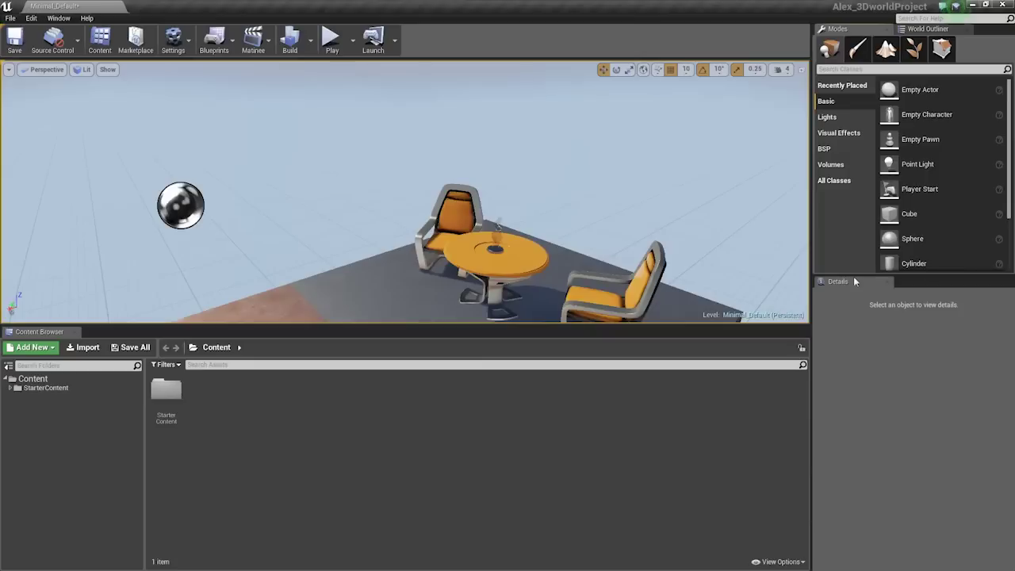
{"action": "left_click_drag", "start_coordinate": [856, 276], "coordinate": [856, 371]}
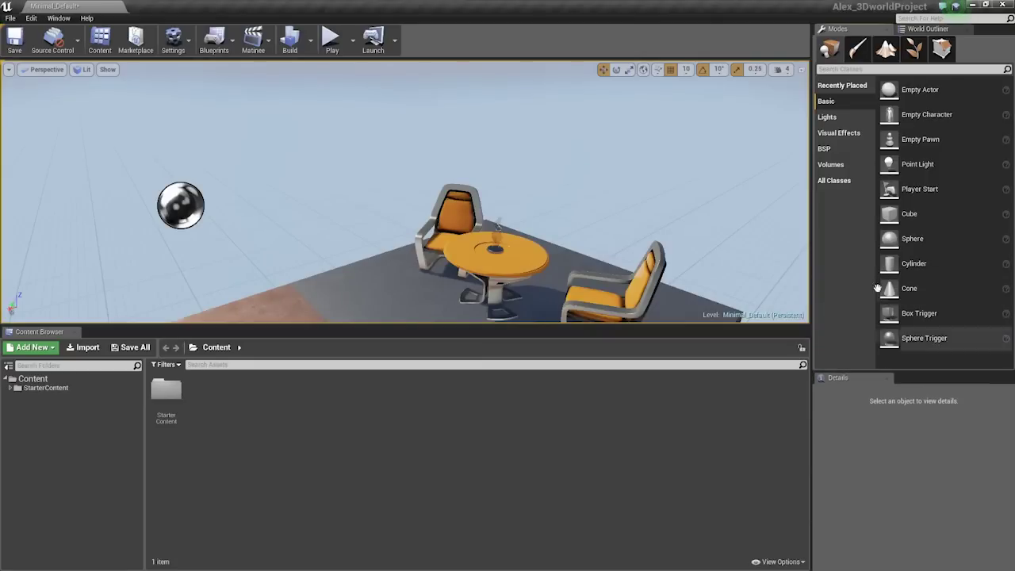
{"action": "left_click_drag", "start_coordinate": [749, 325], "coordinate": [740, 458]}
{"action": "right_click_drag", "start_coordinate": [278, 243], "coordinate": [492, 226]}
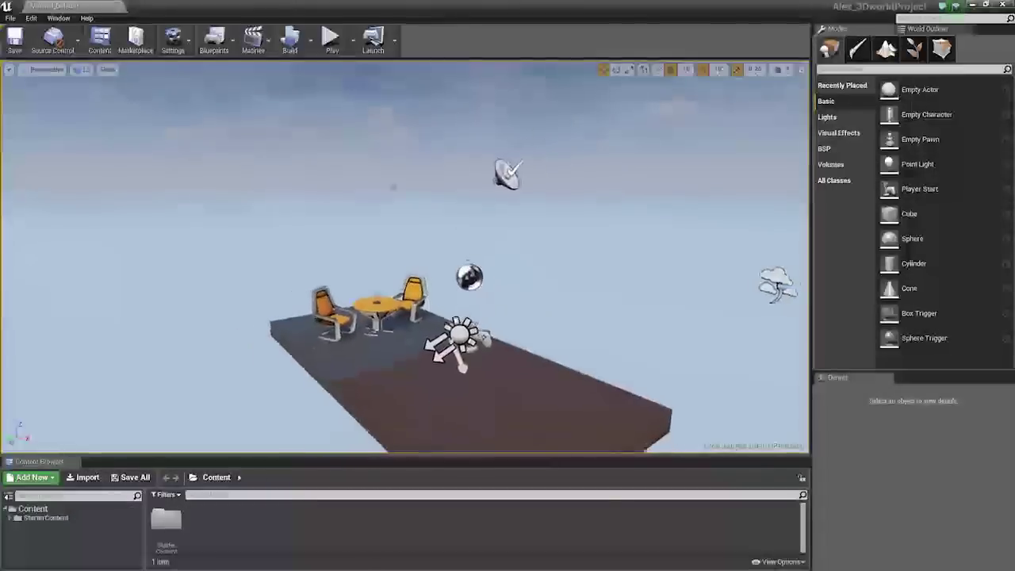
{"action": "scroll", "coordinate": [422, 250], "scroll_direction": "up", "scroll_amount": 5}
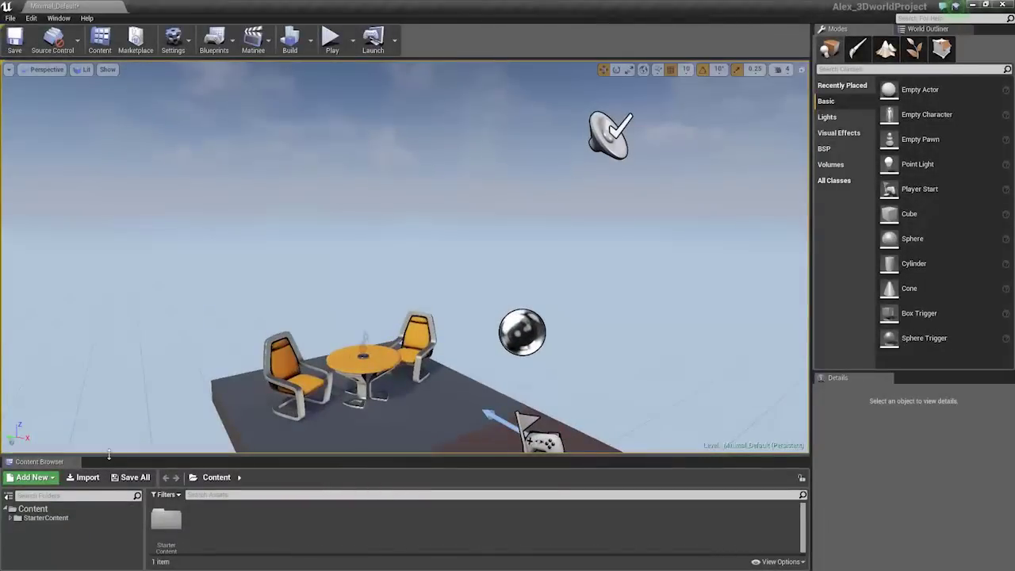
Dock the Content Browser vertically beside the viewport and adjust the widths of the browser and its folder tree.
{"action": "left_click_drag", "start_coordinate": [40, 461], "coordinate": [32, 238]}
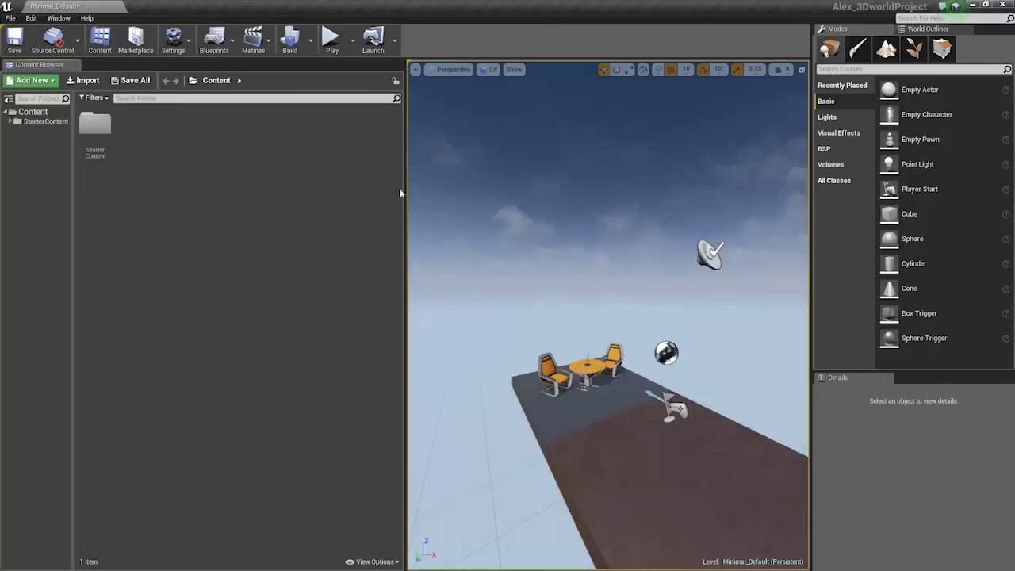
{"action": "left_click_drag", "start_coordinate": [405, 194], "coordinate": [176, 214]}
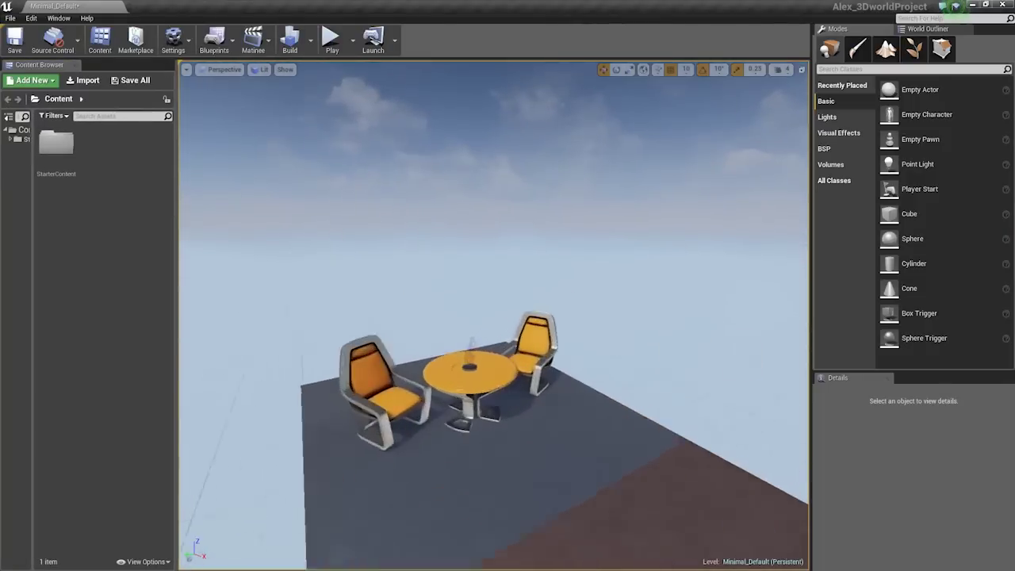
{"action": "key", "text": "s"}
{"action": "right_click_drag", "start_coordinate": [492, 301], "coordinate": [485, 312]}
{"action": "key", "text": "w"}
{"action": "key", "text": "s"}
{"action": "left_click_drag", "start_coordinate": [32, 144], "coordinate": [73, 152]}
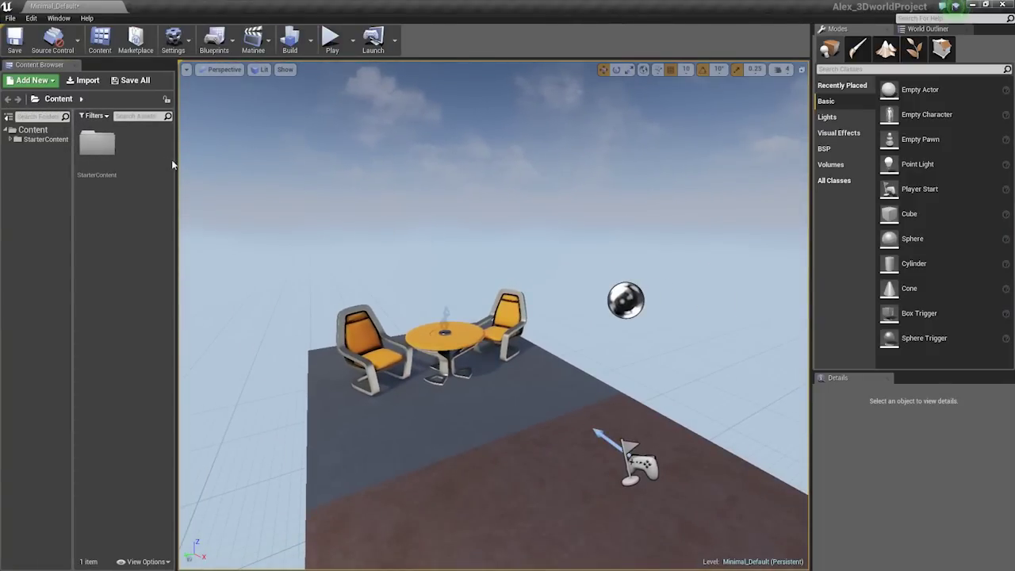
{"action": "left_click_drag", "start_coordinate": [172, 164], "coordinate": [233, 167]}
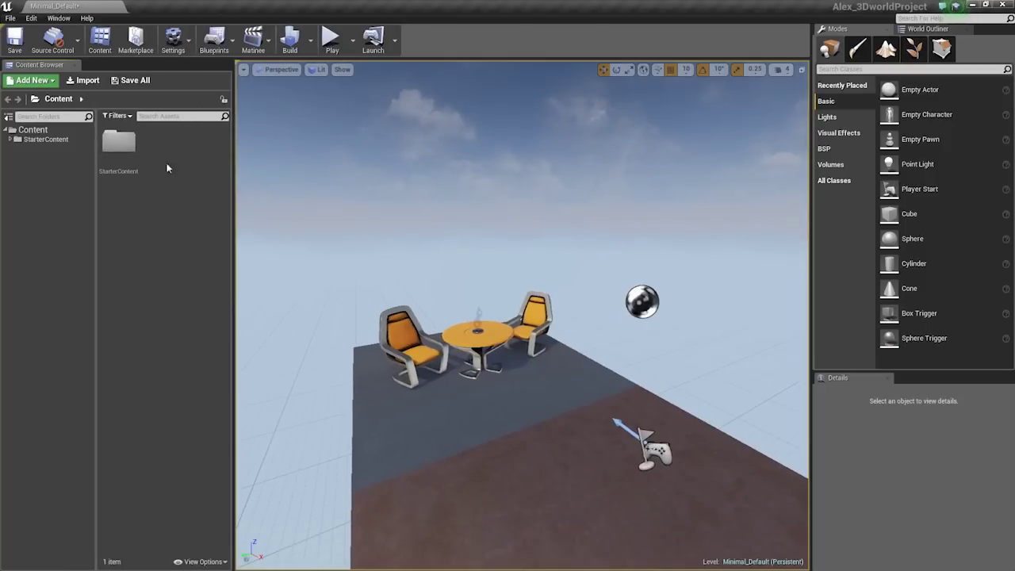
Expand the StarterContent folder and examine its HDRI, Materials, Particles and Props contents.
{"action": "left_click", "coordinate": [9, 140]}
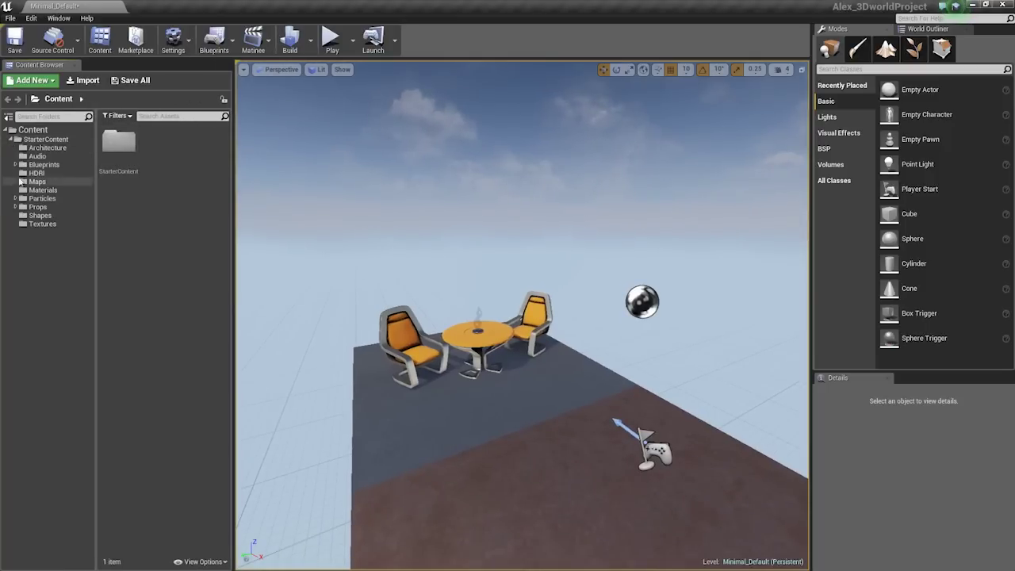
{"action": "left_click", "coordinate": [46, 149]}
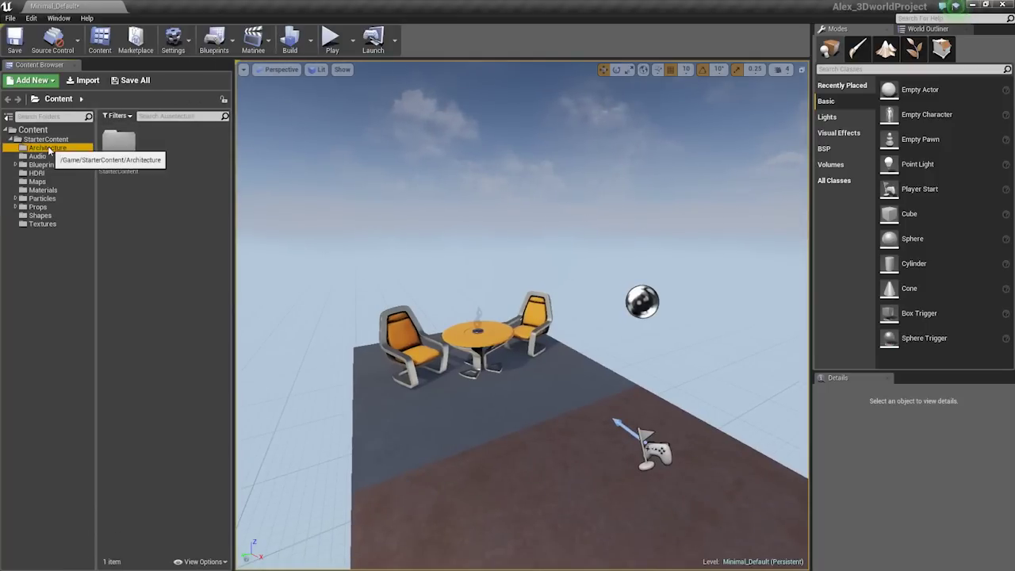
{"action": "left_click", "coordinate": [44, 164]}
{"action": "left_click", "coordinate": [54, 172]}
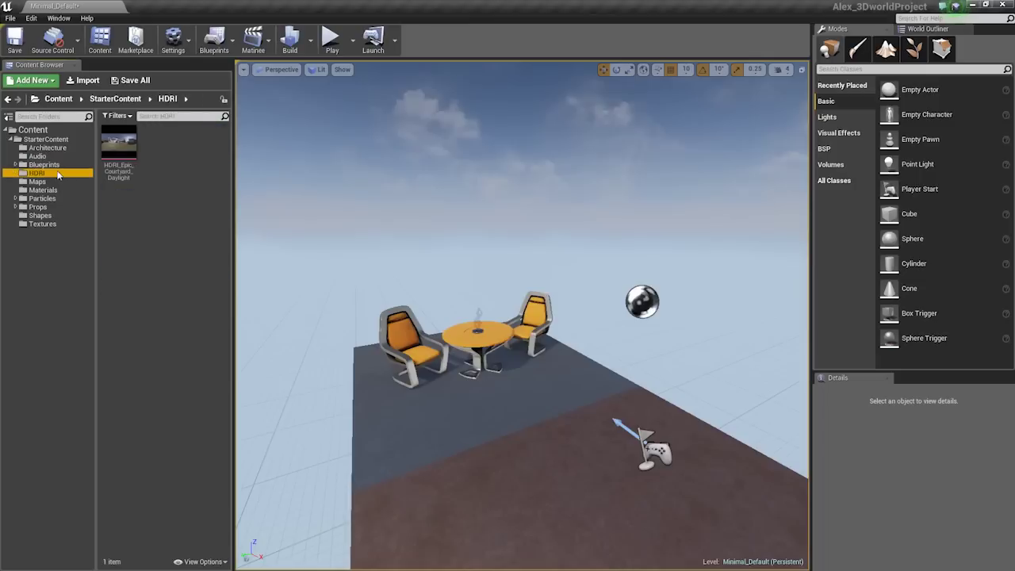
{"action": "left_click", "coordinate": [57, 190]}
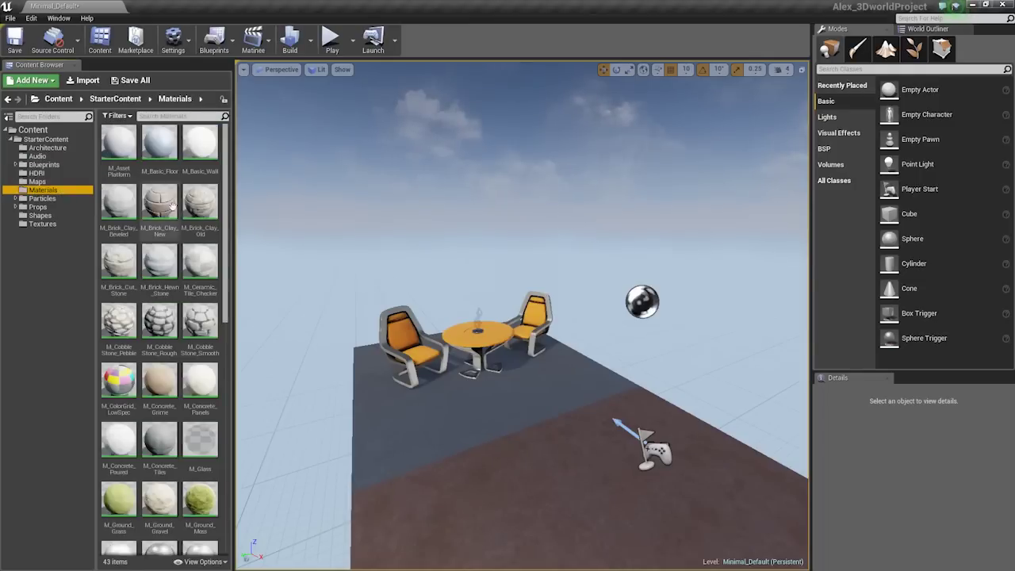
{"action": "scroll", "coordinate": [202, 365], "scroll_direction": "down", "scroll_amount": 5}
{"action": "scroll", "coordinate": [206, 371], "scroll_direction": "up", "scroll_amount": 2}
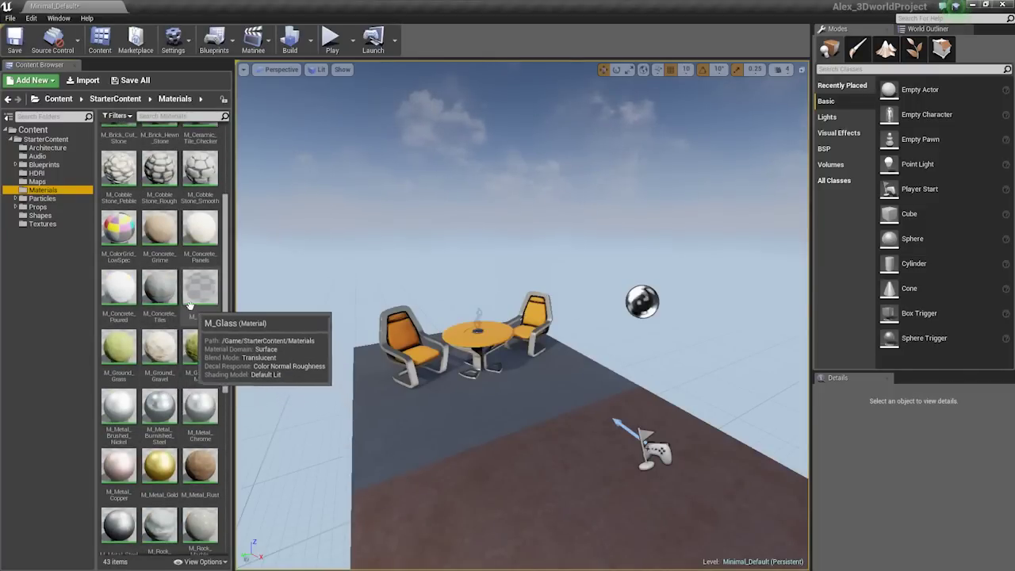
{"action": "scroll", "coordinate": [177, 321], "scroll_direction": "down", "scroll_amount": 3}
{"action": "scroll", "coordinate": [178, 321], "scroll_direction": "down", "scroll_amount": 4}
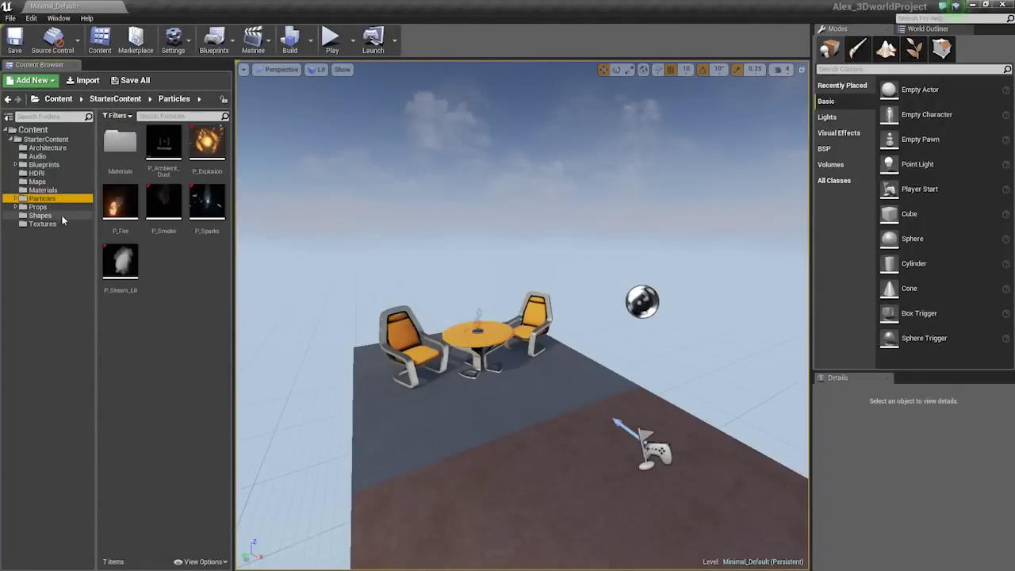
{"action": "left_click", "coordinate": [37, 207]}
{"action": "left_click", "coordinate": [36, 215]}
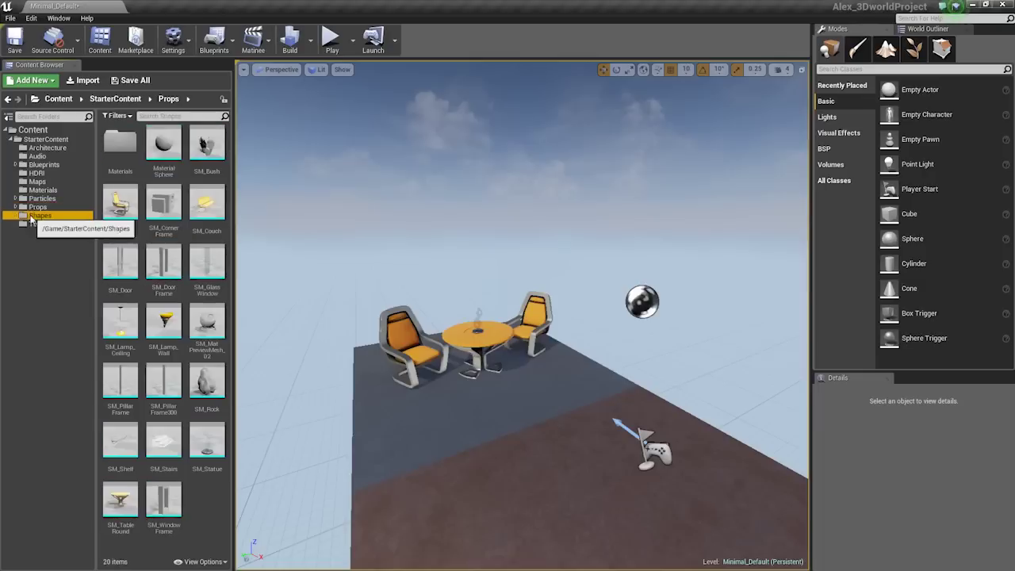
{"action": "left_click", "coordinate": [41, 190]}
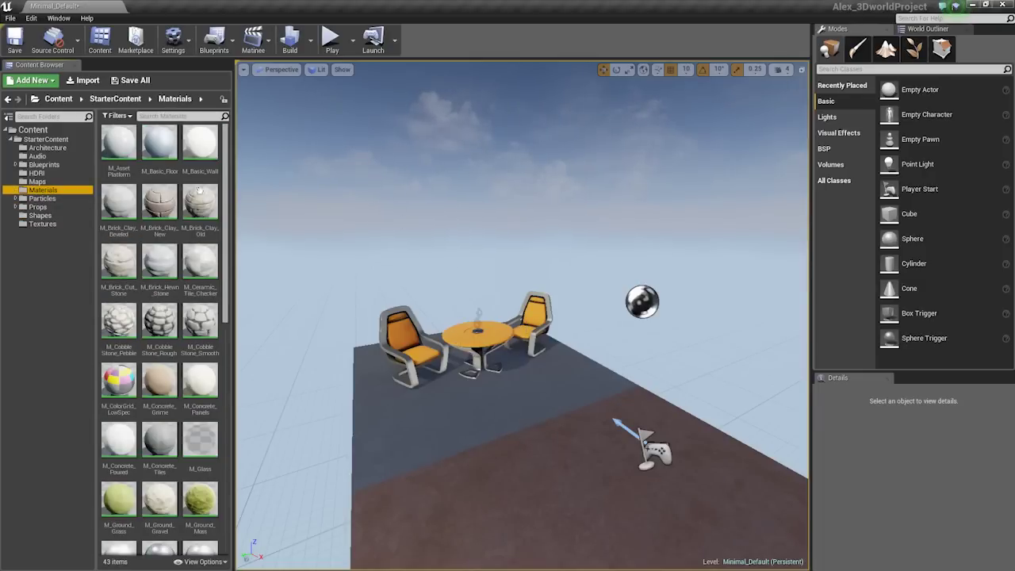
Create a new folder named MyContent inside the StarterContent folder.
{"action": "left_click", "coordinate": [11, 140]}
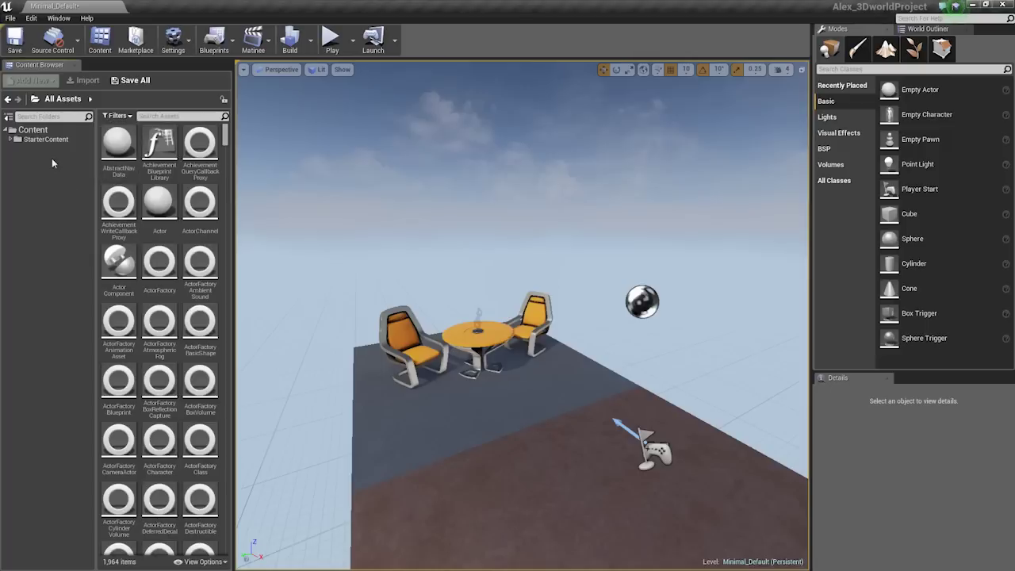
{"action": "left_click", "coordinate": [43, 138]}
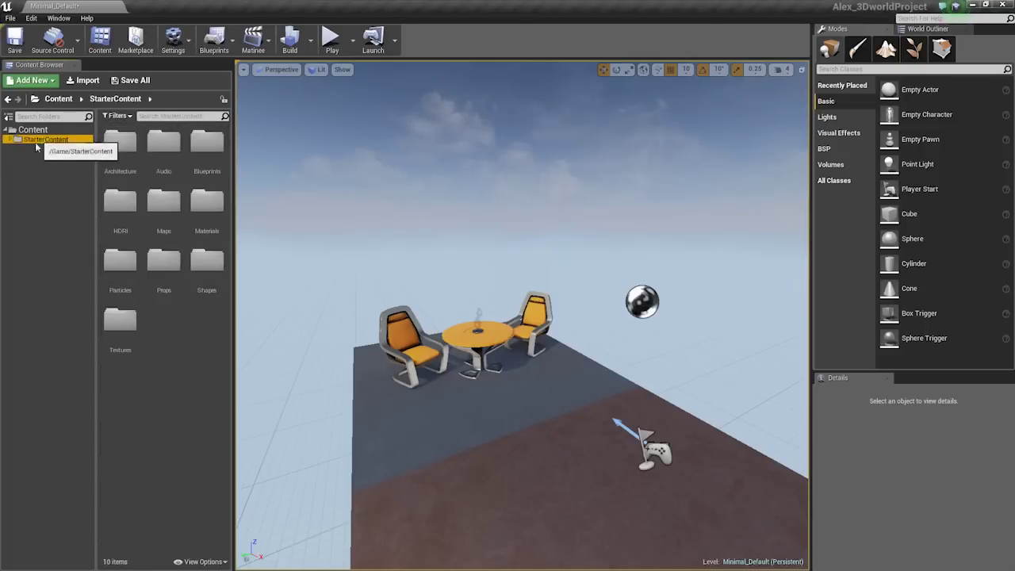
{"action": "right_click", "coordinate": [34, 154]}
{"action": "left_click", "coordinate": [67, 162]}
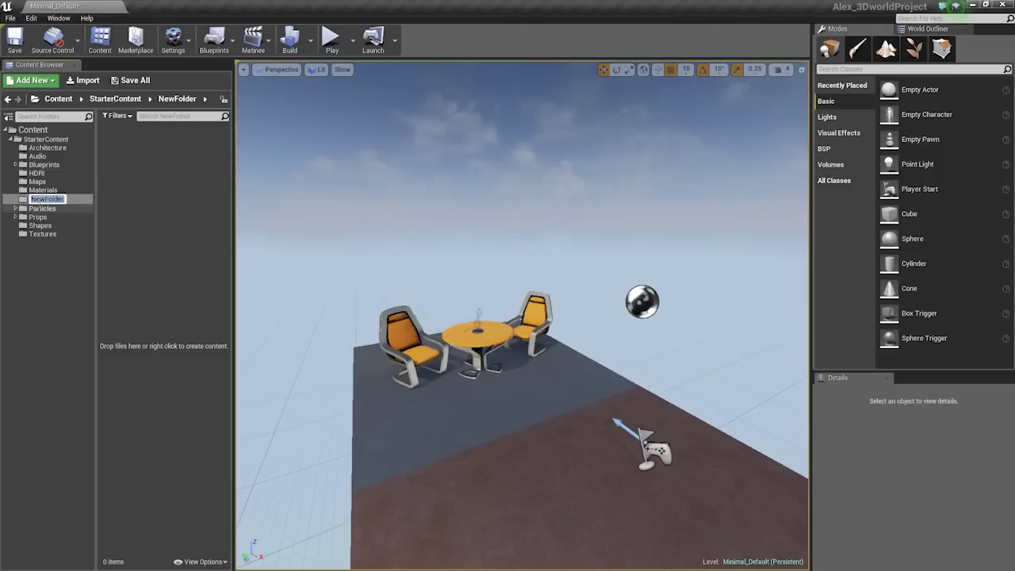
{"action": "type", "text": "My Ass"}
{"action": "key", "text": "BackSpace"}
{"action": "key", "text": "BackSpace"}
{"action": "key", "text": "BackSpace"}
{"action": "key", "text": "BackSpace"}
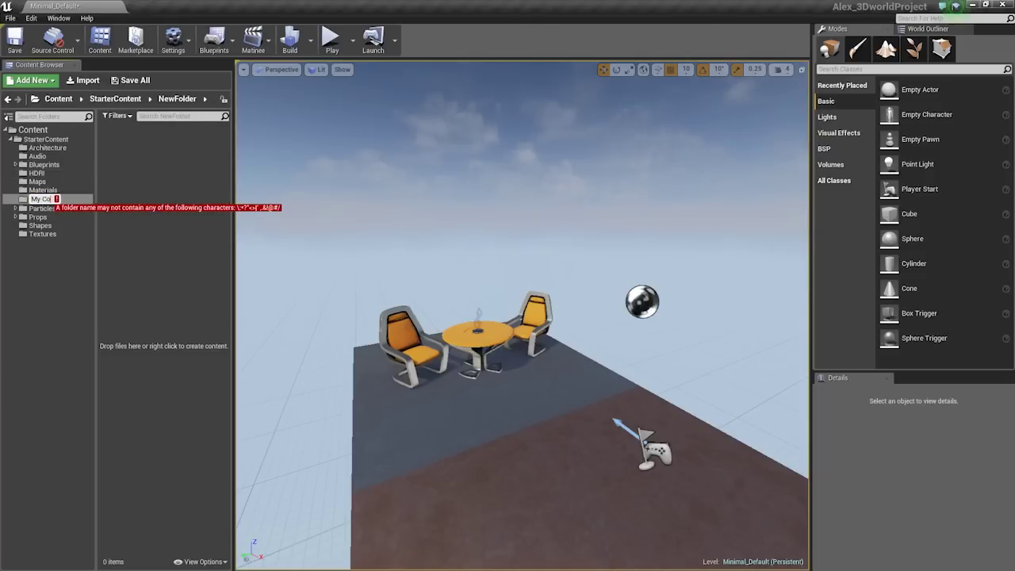
{"action": "type", "text": "Content"}
{"action": "key", "text": "Return"}
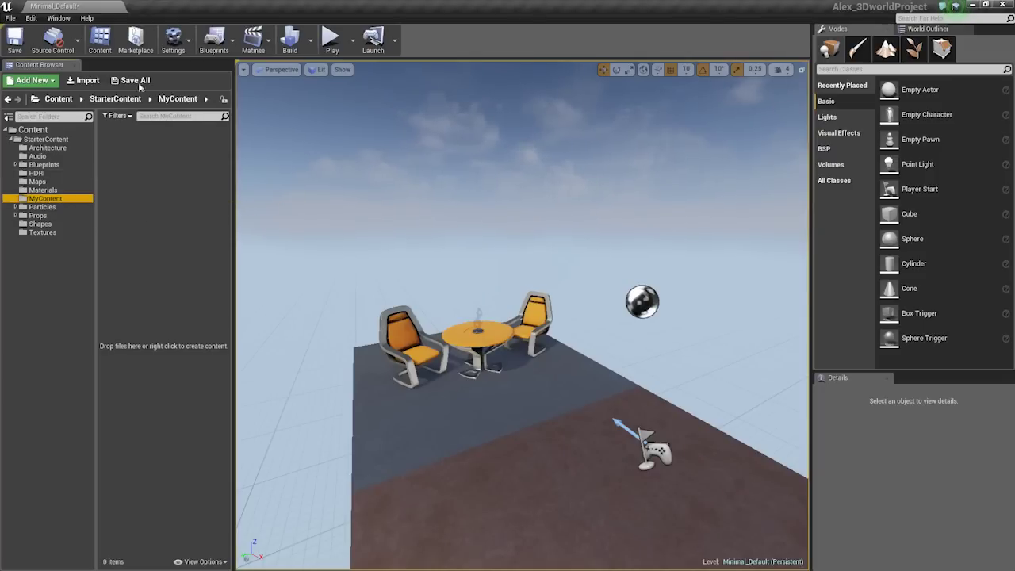
Move the MyContent folder directly under the root Content folder and collapse StarterContent.
{"action": "left_click_drag", "start_coordinate": [45, 198], "coordinate": [16, 145]}
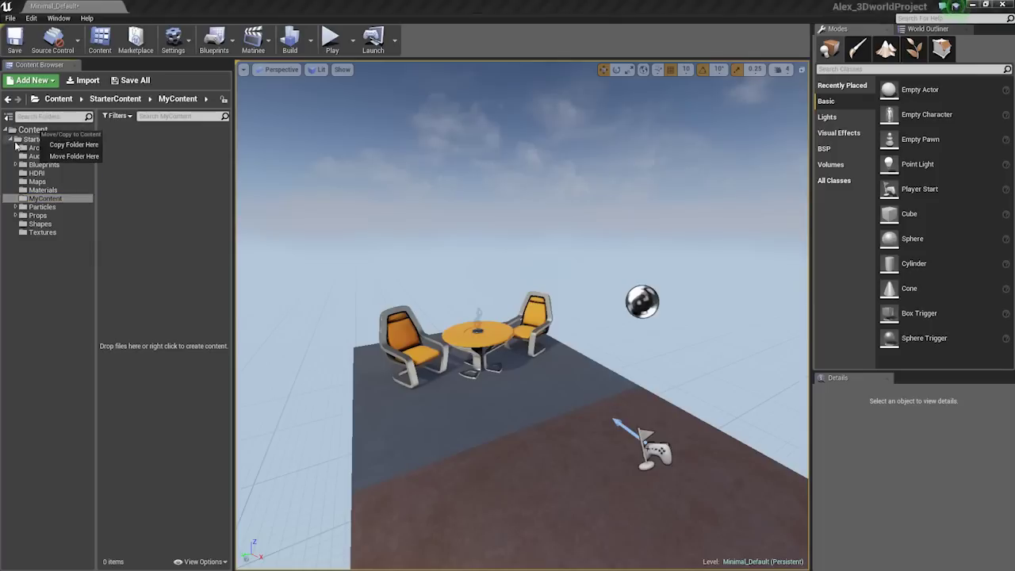
{"action": "left_click", "coordinate": [49, 155]}
{"action": "left_click", "coordinate": [11, 149]}
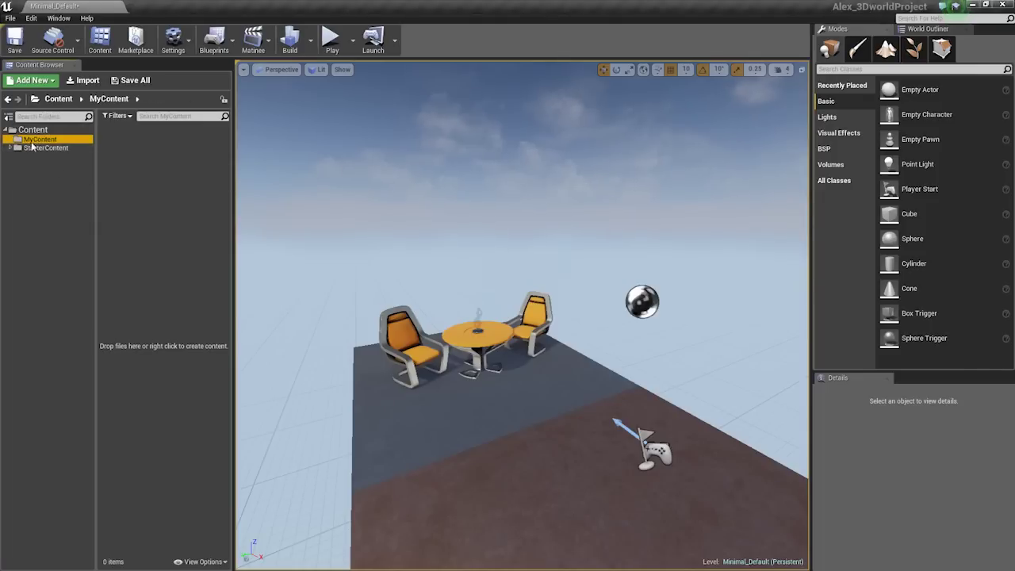
Create a subfolder named Models inside MyContent.
{"action": "right_click", "coordinate": [35, 141]}
{"action": "left_click", "coordinate": [71, 146]}
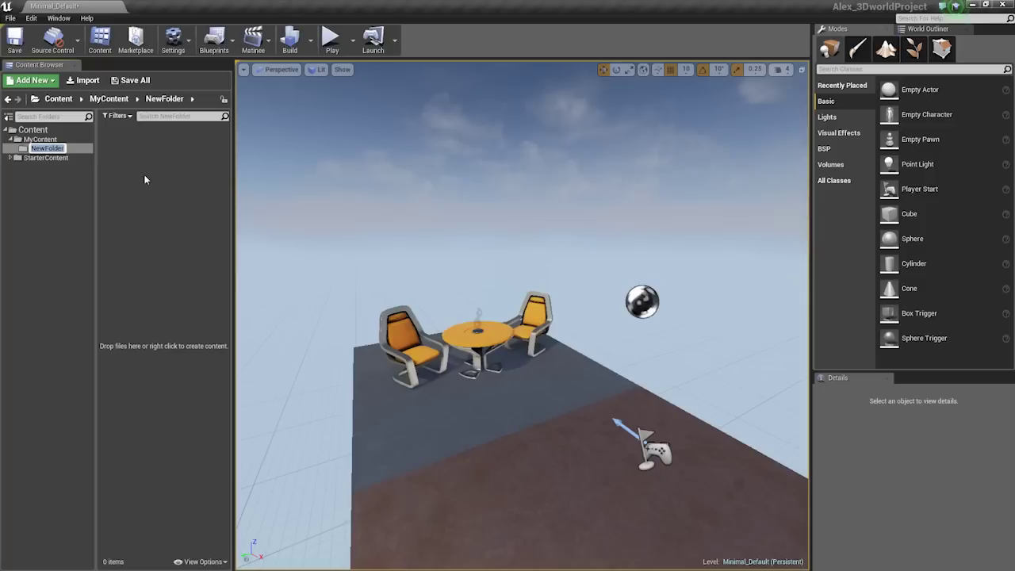
{"action": "type", "text": "Models"}
{"action": "key", "text": "Return"}
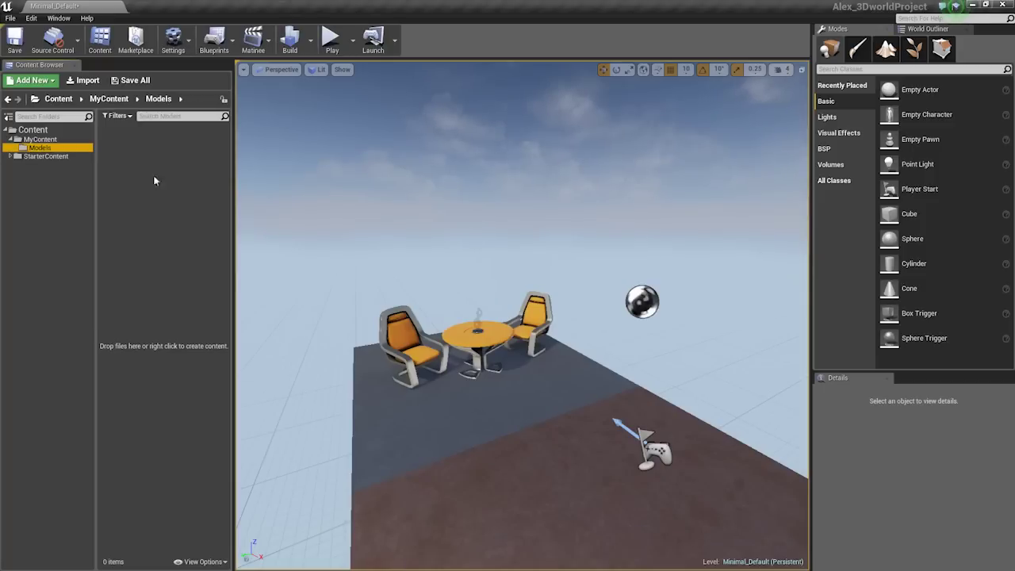
{"action": "right_click", "coordinate": [144, 170]}
{"action": "left_click", "coordinate": [179, 233]}
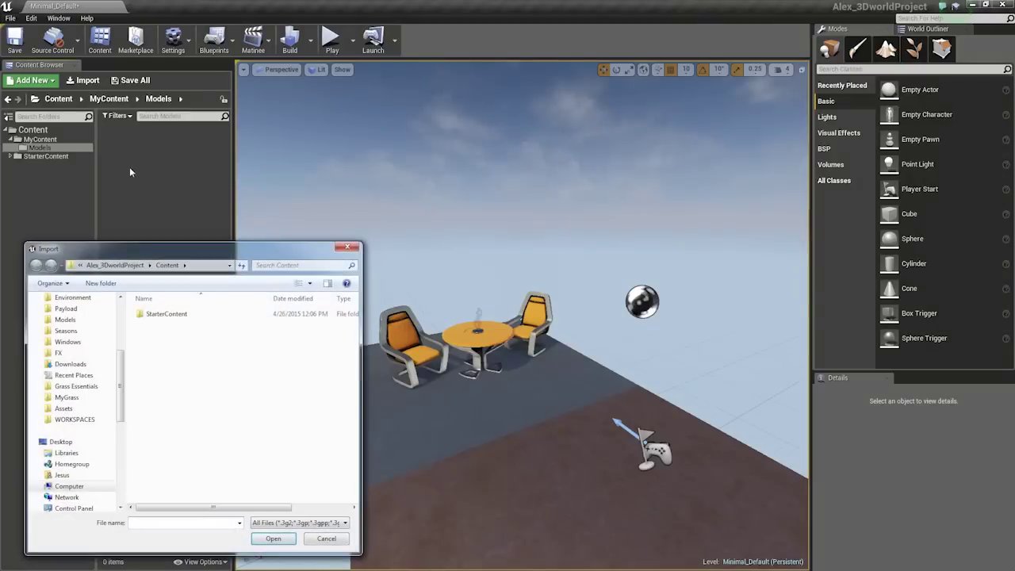
{"action": "left_click", "coordinate": [347, 247]}
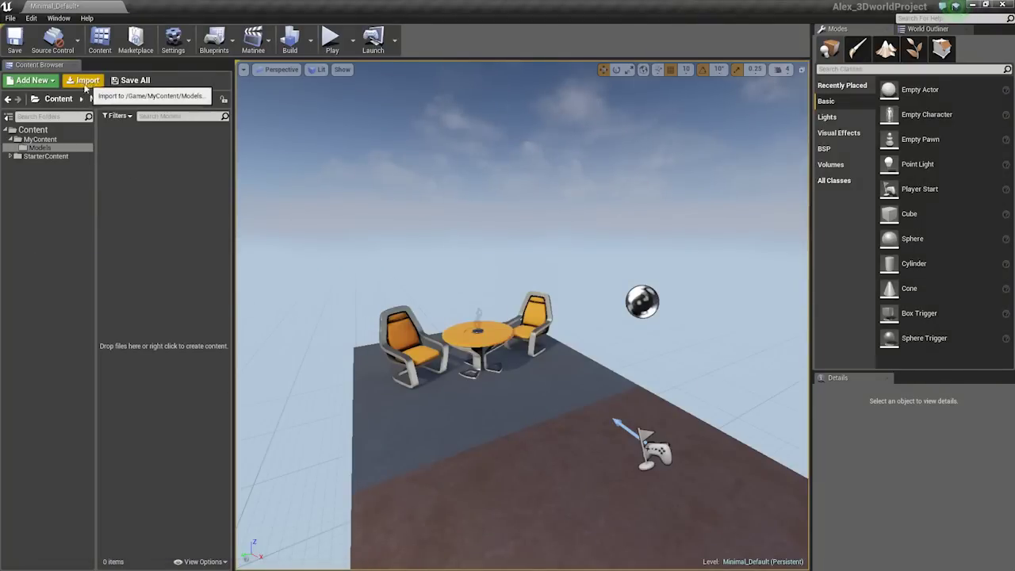
Start an asset import into the Models folder and browse to the Models directory within the 3DWorldFeature Assets folder.
{"action": "left_click", "coordinate": [86, 80]}
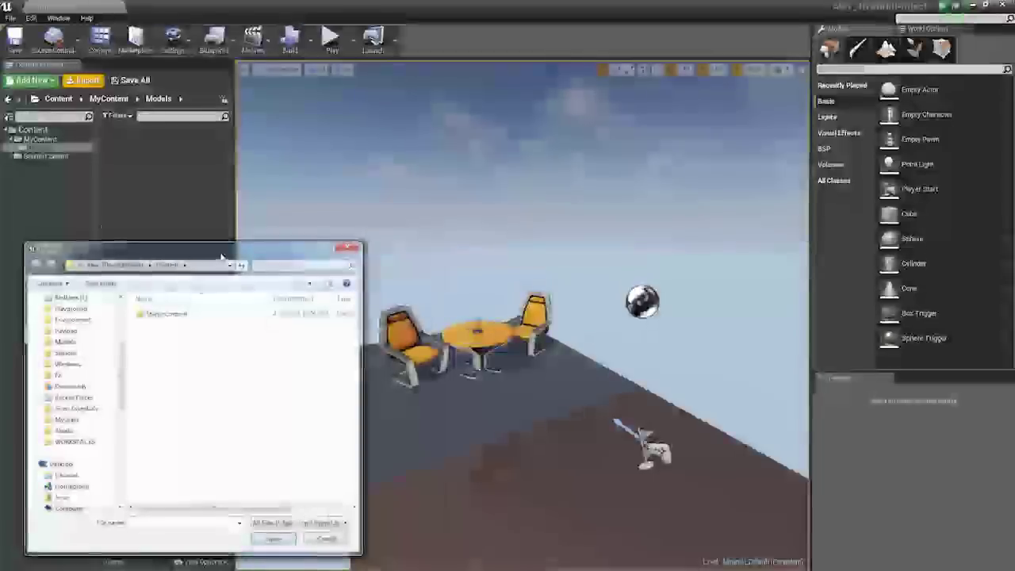
{"action": "left_click_drag", "start_coordinate": [221, 256], "coordinate": [509, 158]}
{"action": "scroll", "coordinate": [368, 242], "scroll_direction": "up", "scroll_amount": 4}
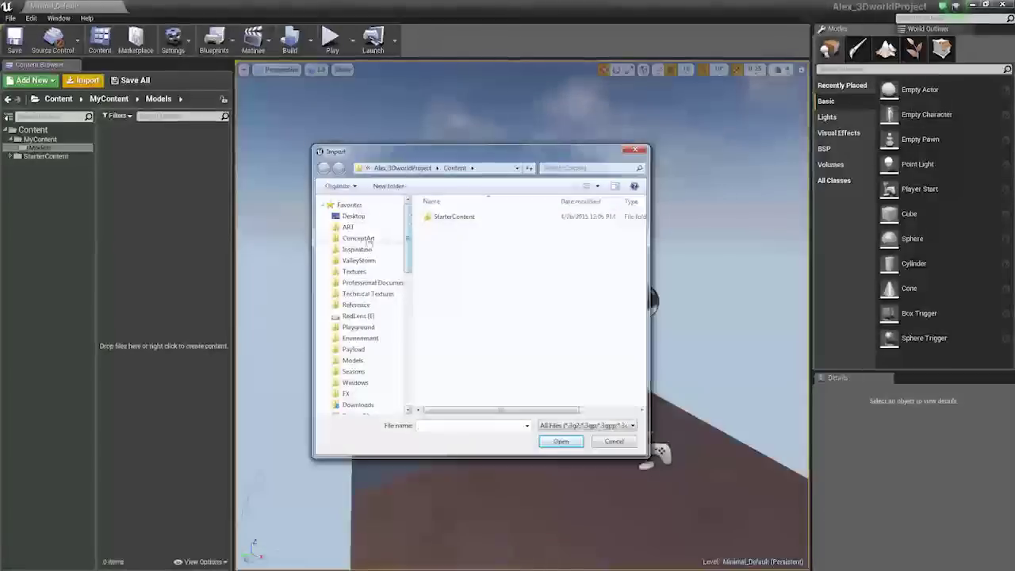
{"action": "left_click_drag", "start_coordinate": [410, 235], "coordinate": [411, 260]}
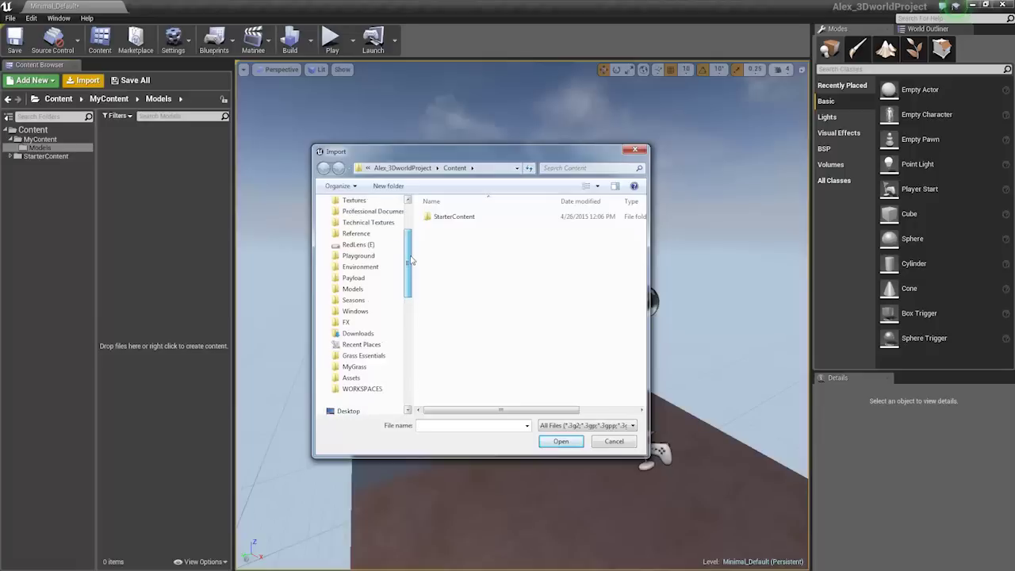
{"action": "left_click", "coordinate": [352, 378]}
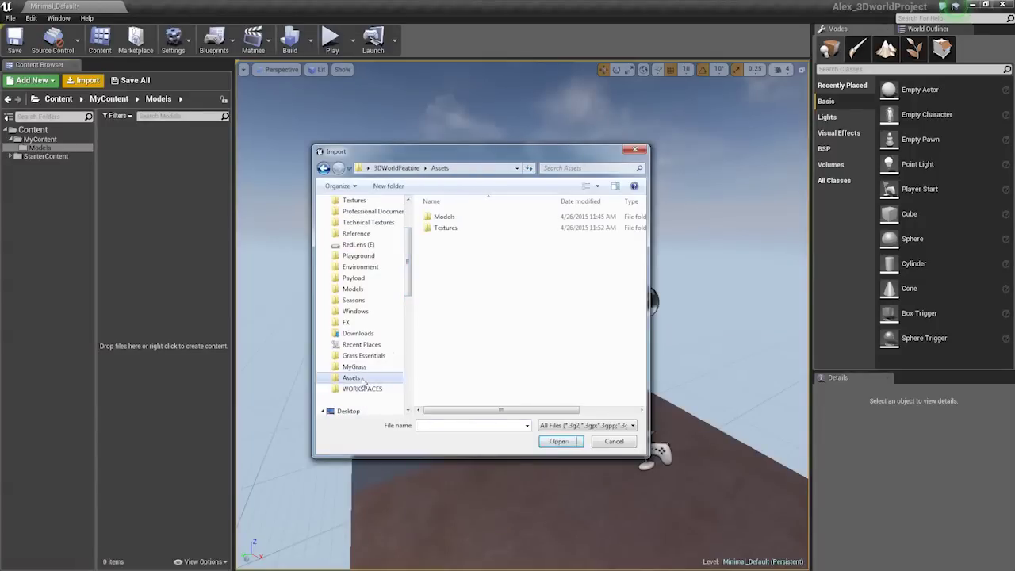
{"action": "double_click", "coordinate": [445, 217]}
{"action": "left_click_drag", "start_coordinate": [469, 144], "coordinate": [452, 66]}
{"action": "left_click_drag", "start_coordinate": [395, 165], "coordinate": [207, 174]}
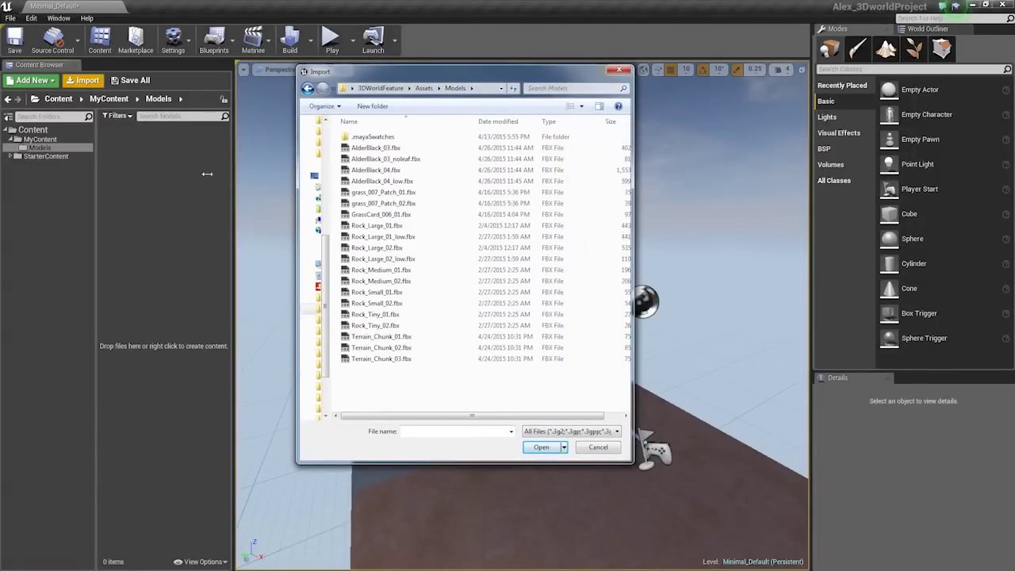
Choose the FBX files from Rock_Medium_01 through Terrain_Chunk_03 and open them for import.
{"action": "left_click", "coordinate": [379, 148]}
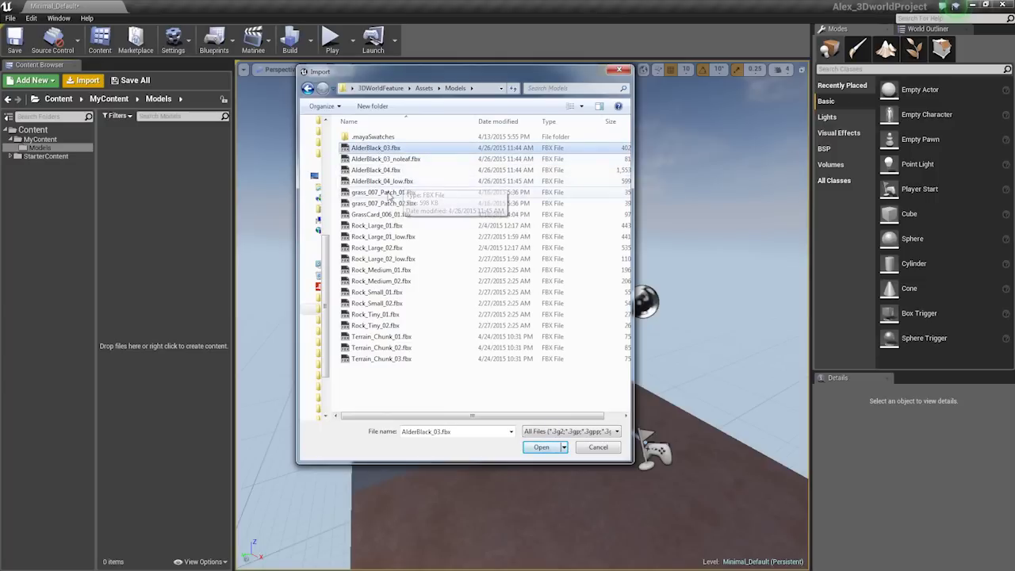
{"action": "left_click", "coordinate": [385, 192]}
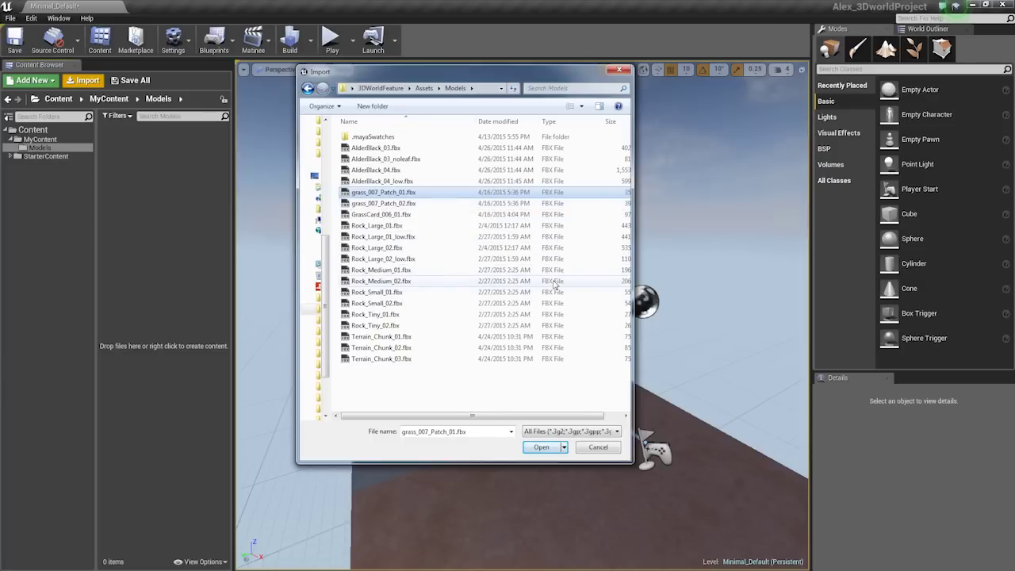
{"action": "left_click", "coordinate": [389, 325]}
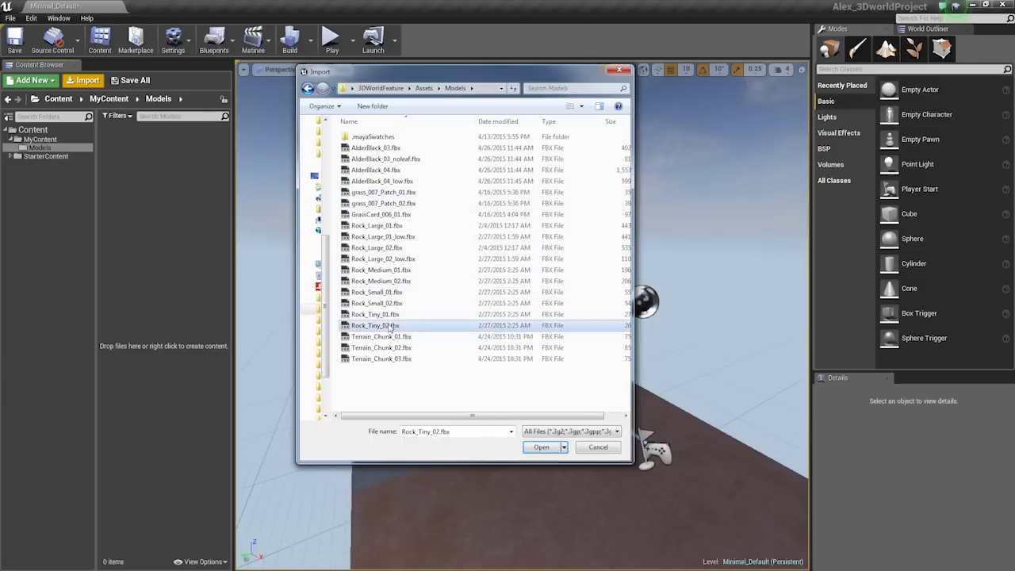
{"action": "left_click", "coordinate": [400, 271], "text": "shift"}
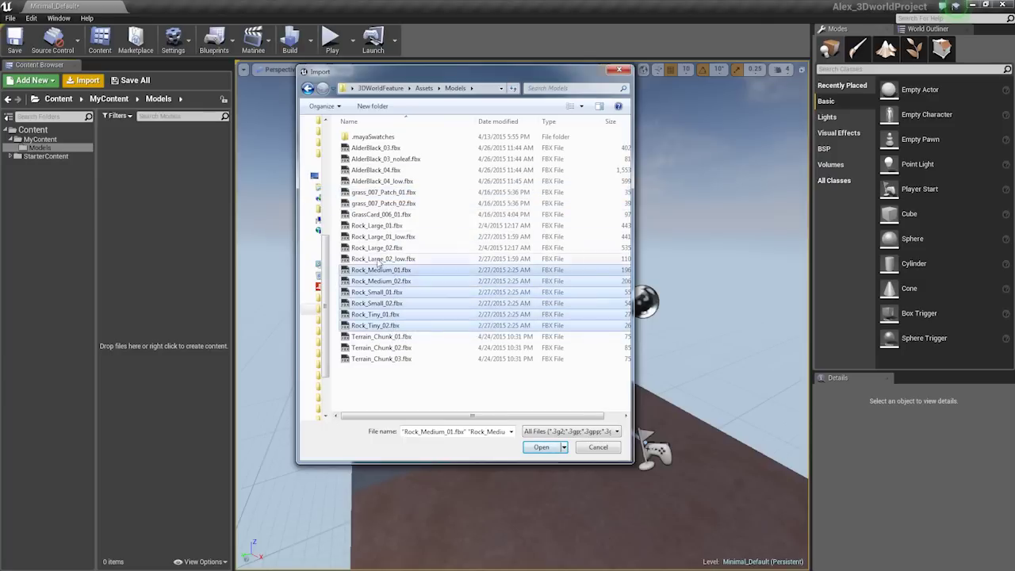
{"action": "left_click", "coordinate": [391, 360]}
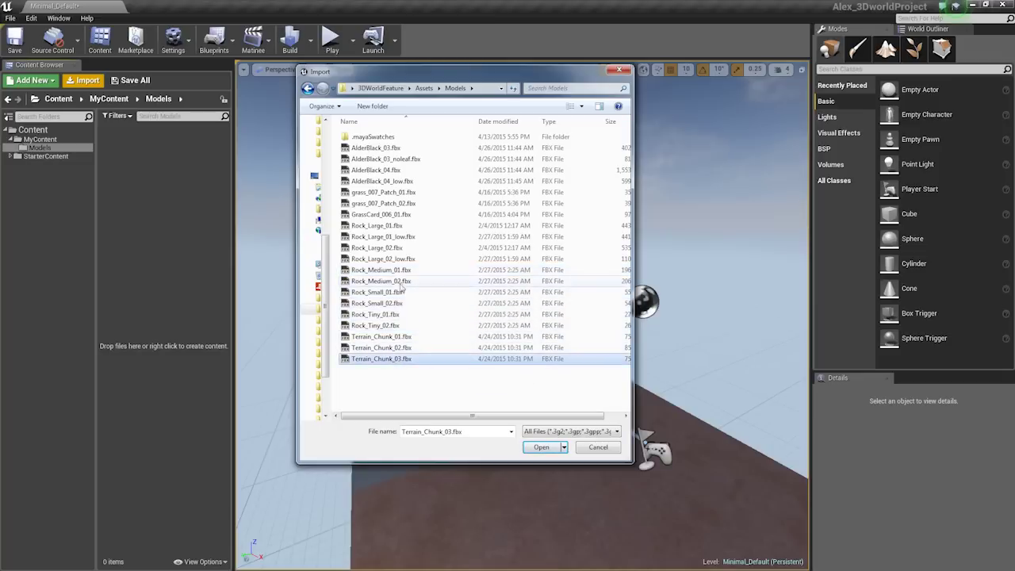
{"action": "left_click", "coordinate": [403, 272], "text": "shift"}
{"action": "left_click", "coordinate": [550, 449]}
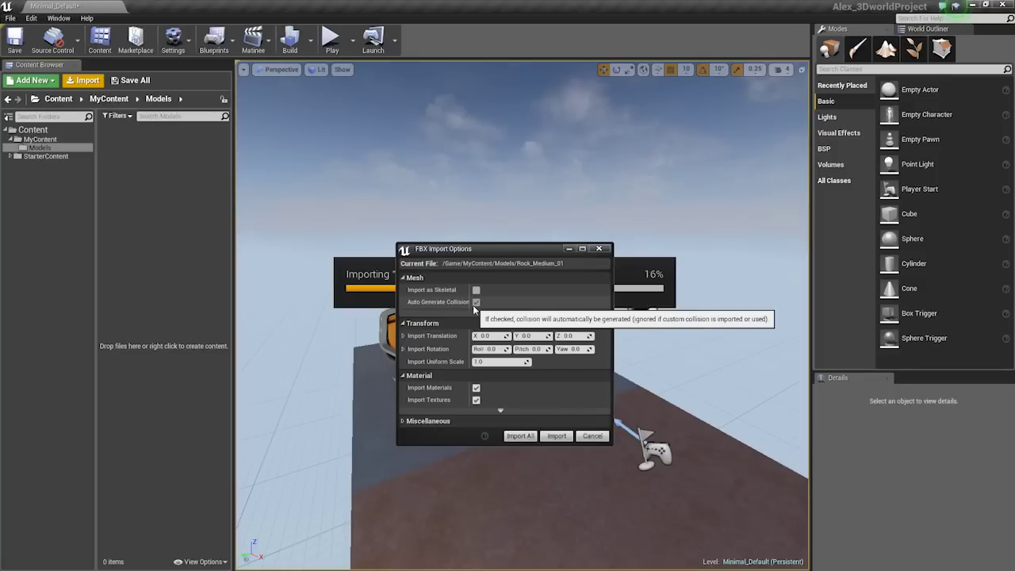
Disable Import Materials and Import Textures in the FBX import options.
{"action": "left_click", "coordinate": [475, 387]}
{"action": "left_click", "coordinate": [475, 400]}
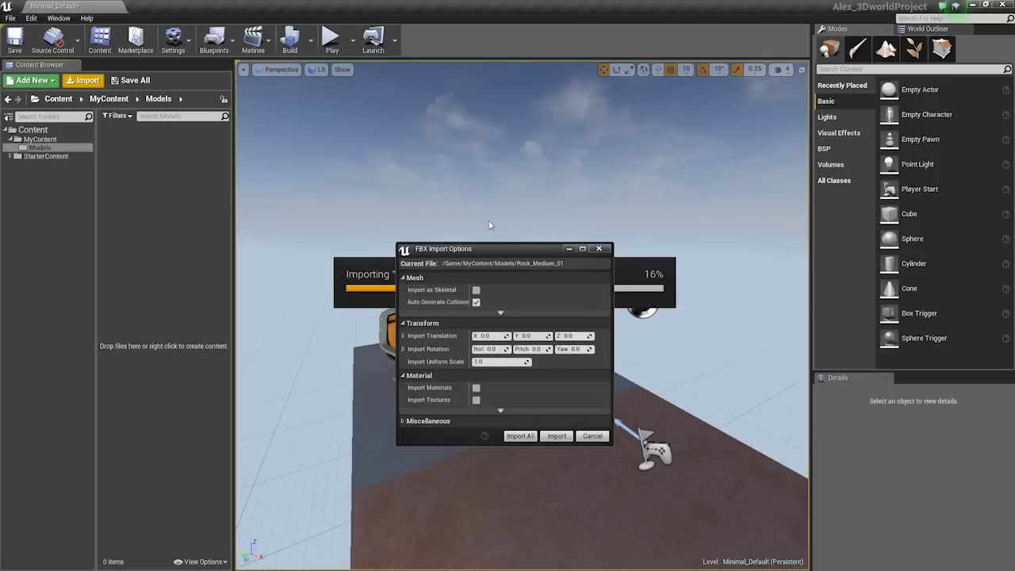
{"action": "left_click_drag", "start_coordinate": [491, 248], "coordinate": [474, 138]}
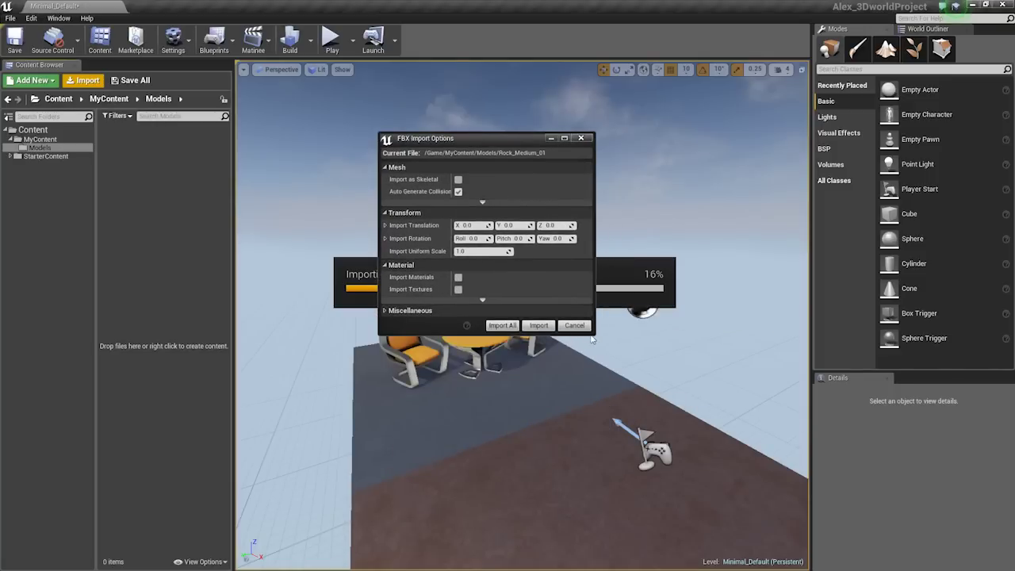
Disable Generate Lightmap UVs and Auto Generate Collision in the mesh options, and set vertex color import to Replace.
{"action": "left_click", "coordinate": [385, 310]}
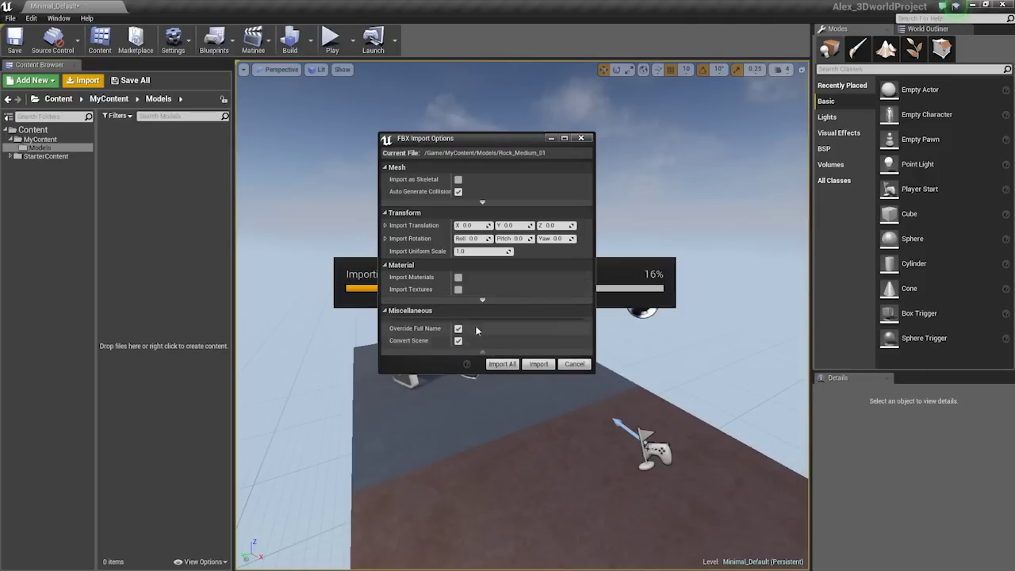
{"action": "left_click", "coordinate": [482, 202]}
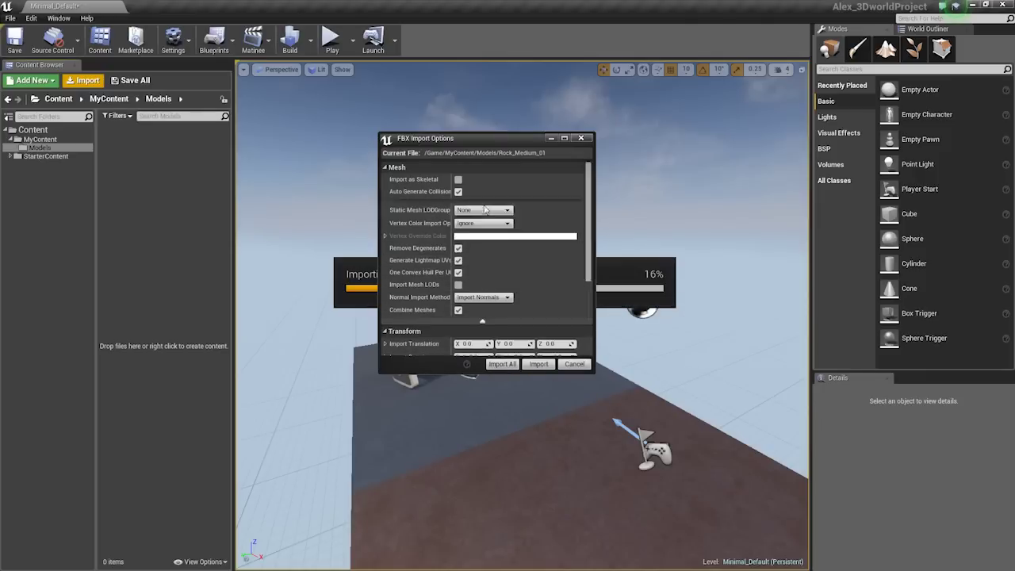
{"action": "left_click", "coordinate": [458, 261]}
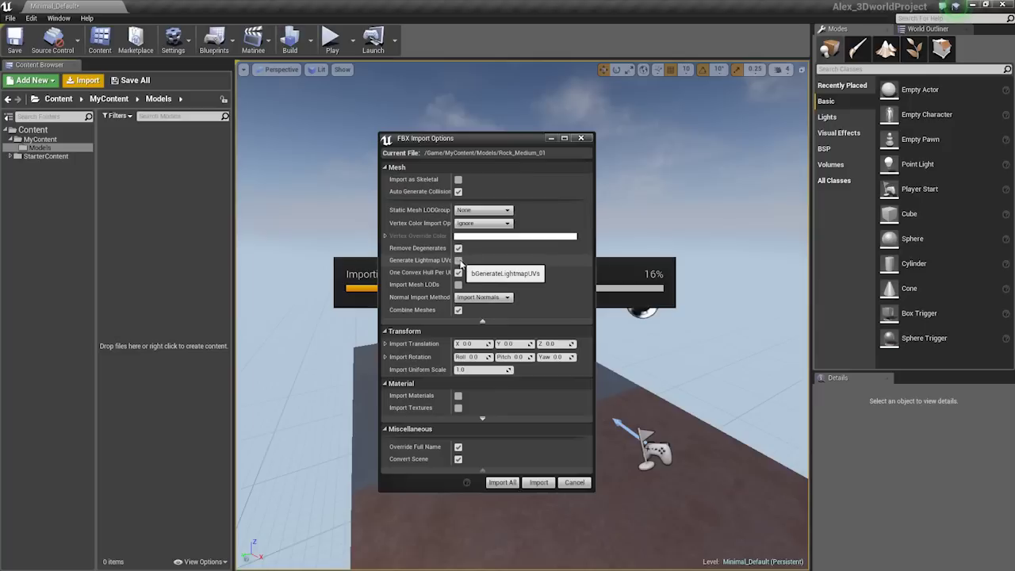
{"action": "left_click", "coordinate": [458, 191]}
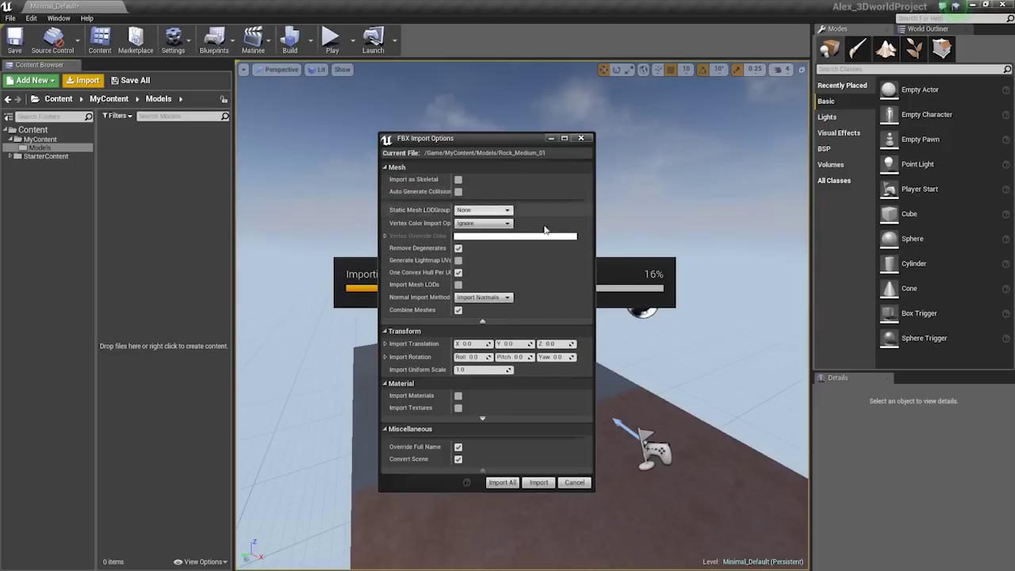
{"action": "left_click", "coordinate": [484, 223]}
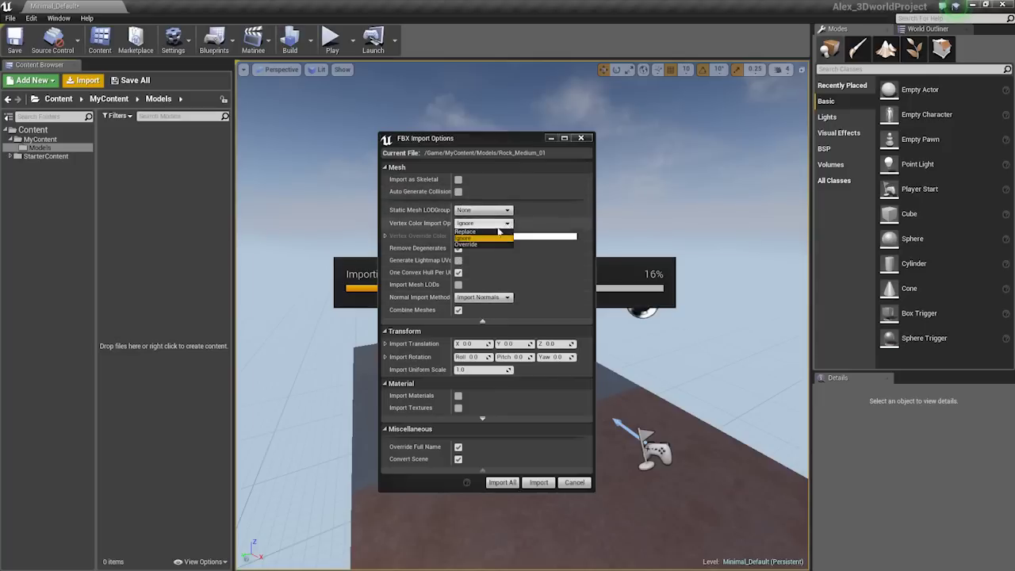
{"action": "left_click", "coordinate": [489, 236]}
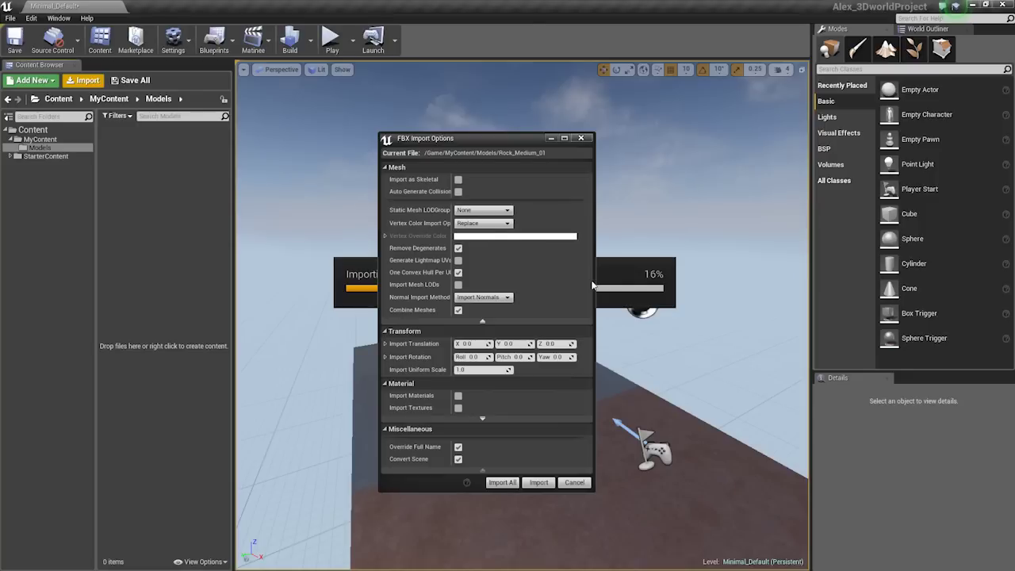
Check the advanced material import options and import all the chosen rock and terrain meshes with these settings.
{"action": "left_click", "coordinate": [482, 418]}
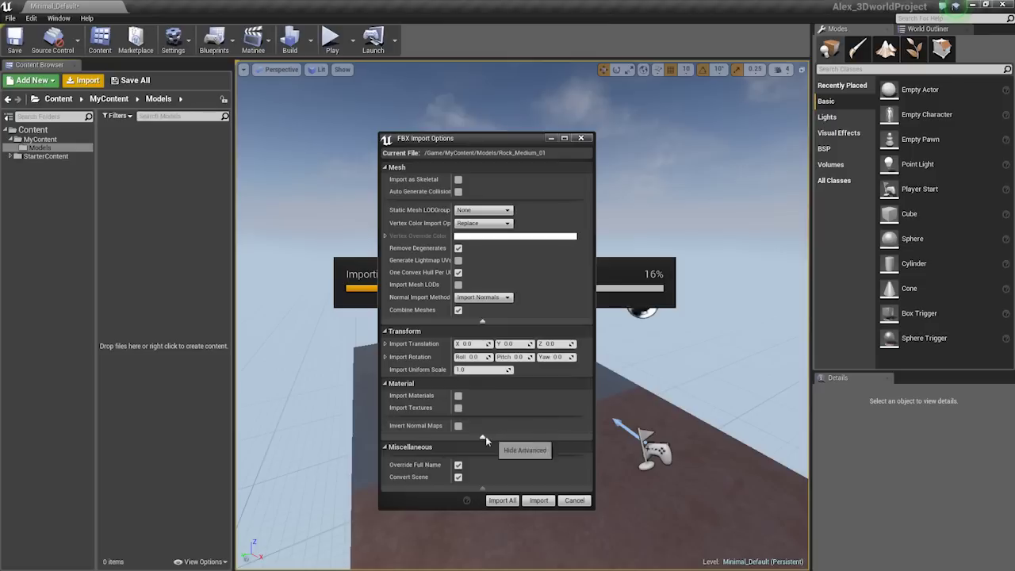
{"action": "left_click", "coordinate": [483, 437]}
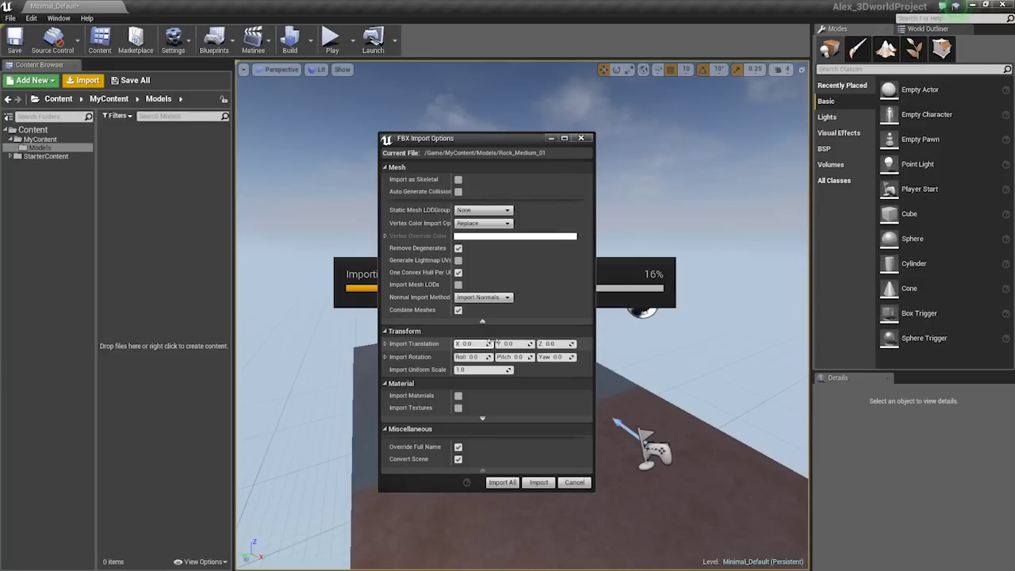
{"action": "left_click", "coordinate": [497, 482]}
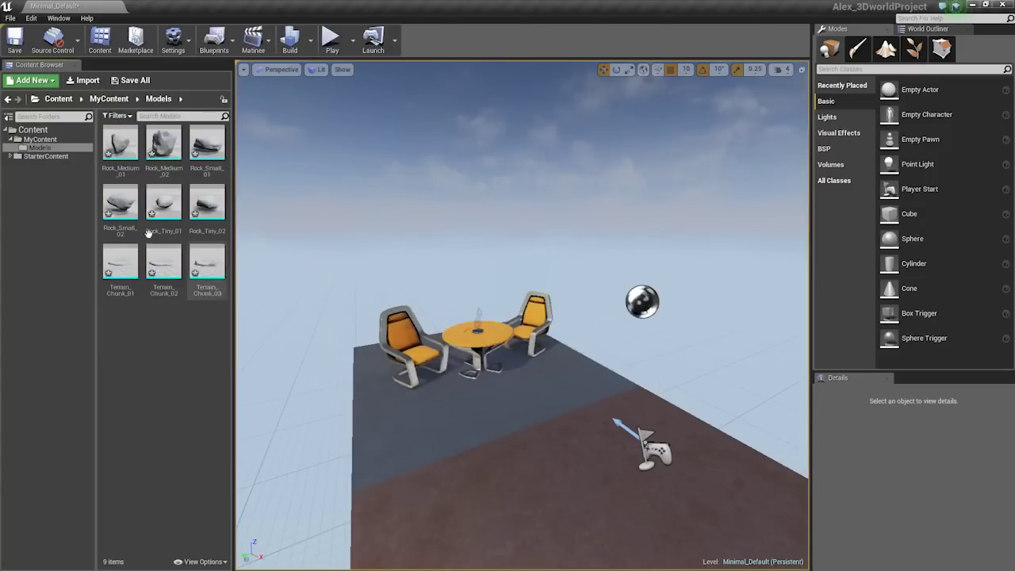
Import Rock_Large_01.fbx and Rock_Large_02.fbx into the Models folder using the current FBX import options.
{"action": "mouse_move", "coordinate": [157, 147]}
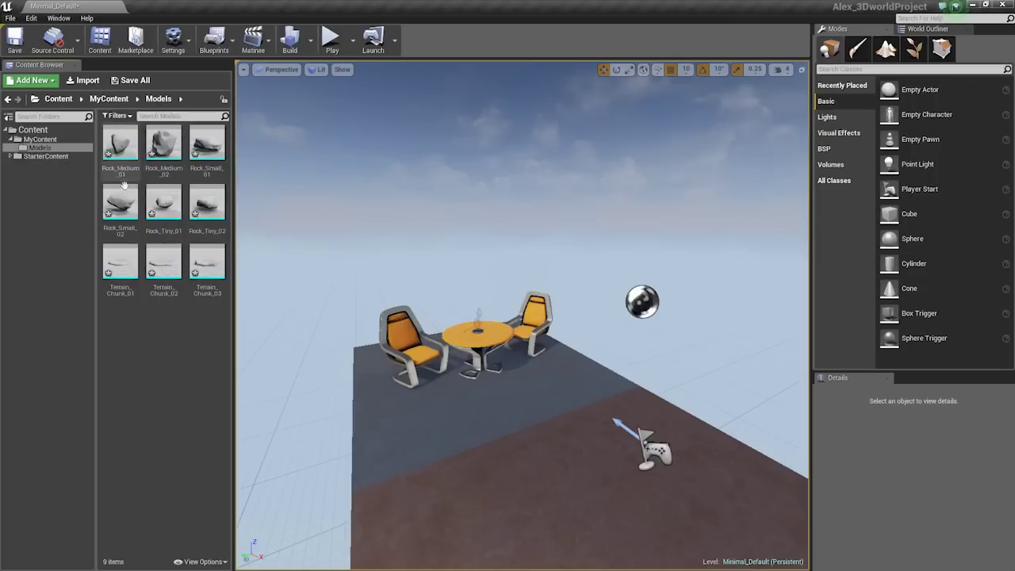
{"action": "right_click", "coordinate": [160, 338]}
{"action": "left_click", "coordinate": [227, 140]}
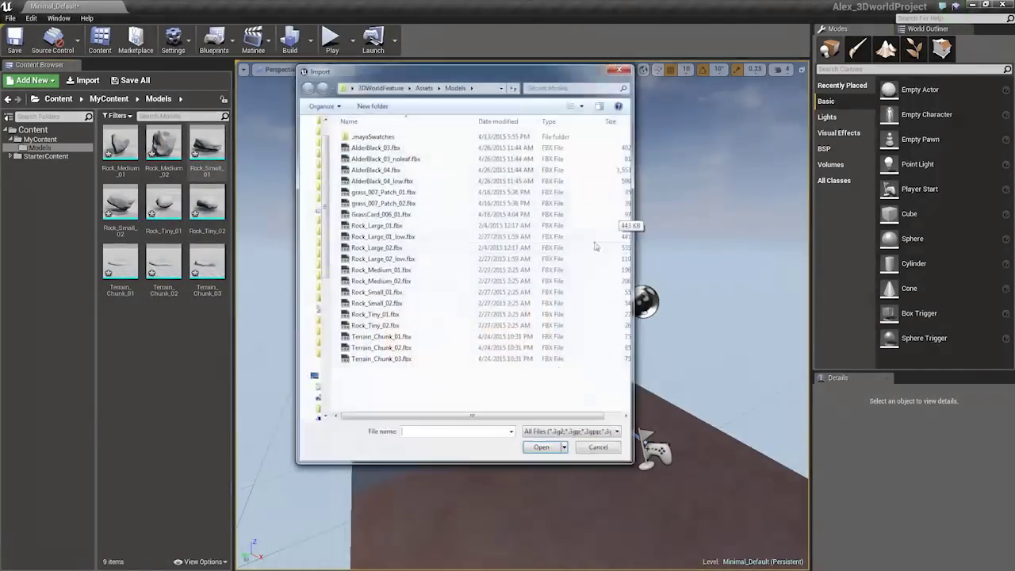
{"action": "left_click", "coordinate": [393, 225]}
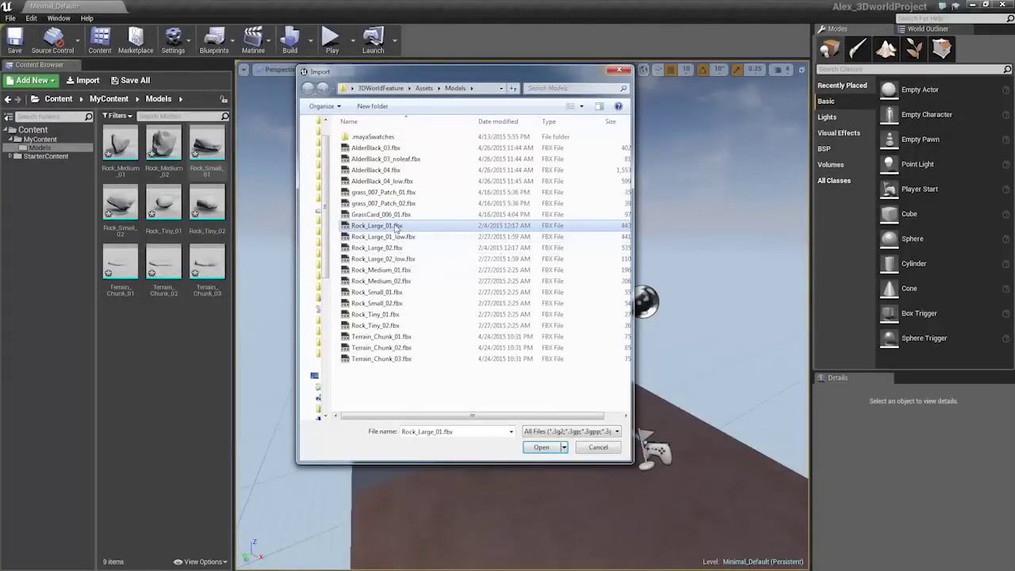
{"action": "left_click", "coordinate": [396, 249], "text": "ctrl"}
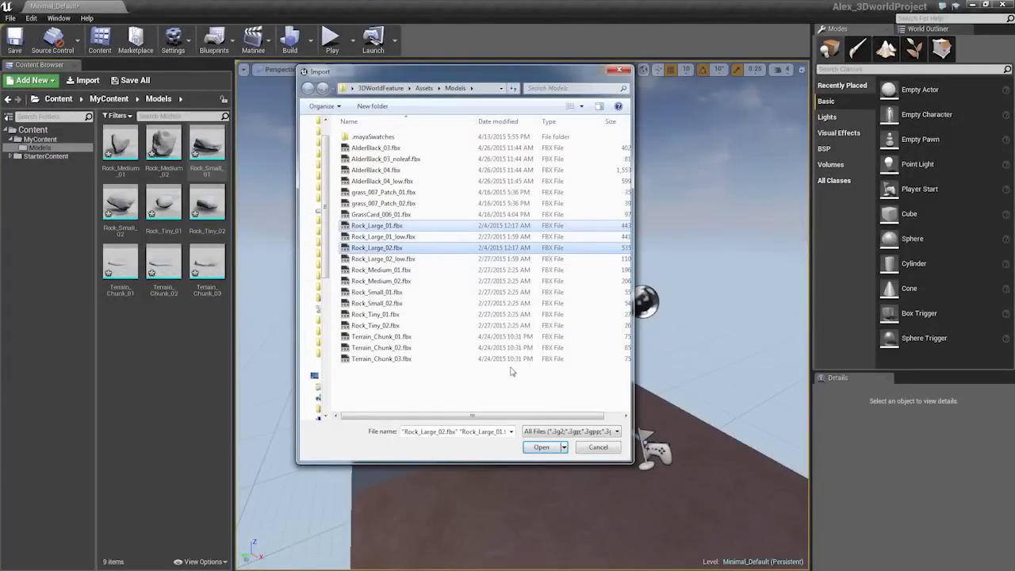
{"action": "left_click", "coordinate": [541, 447]}
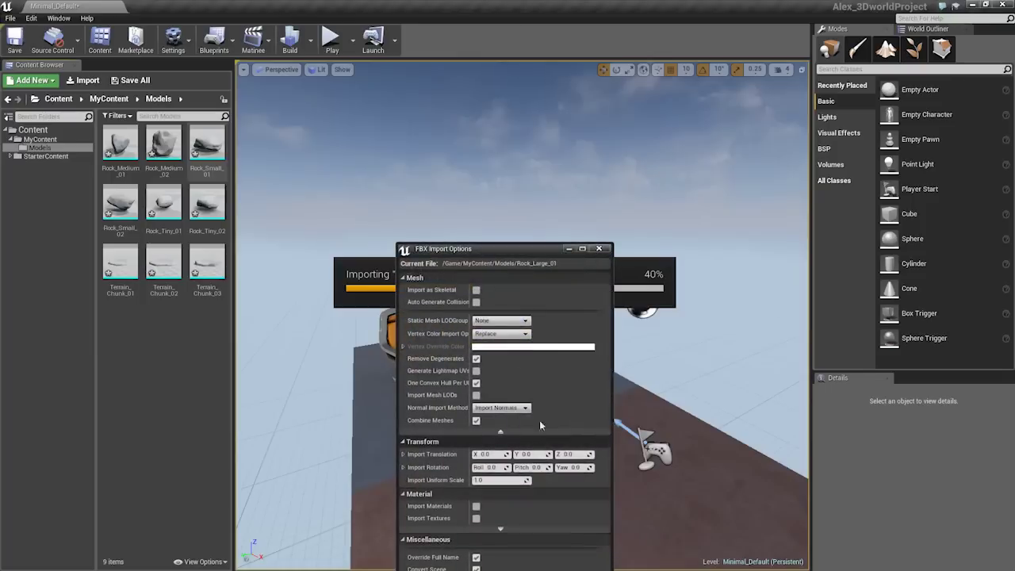
{"action": "left_click_drag", "start_coordinate": [542, 147], "coordinate": [534, 110]}
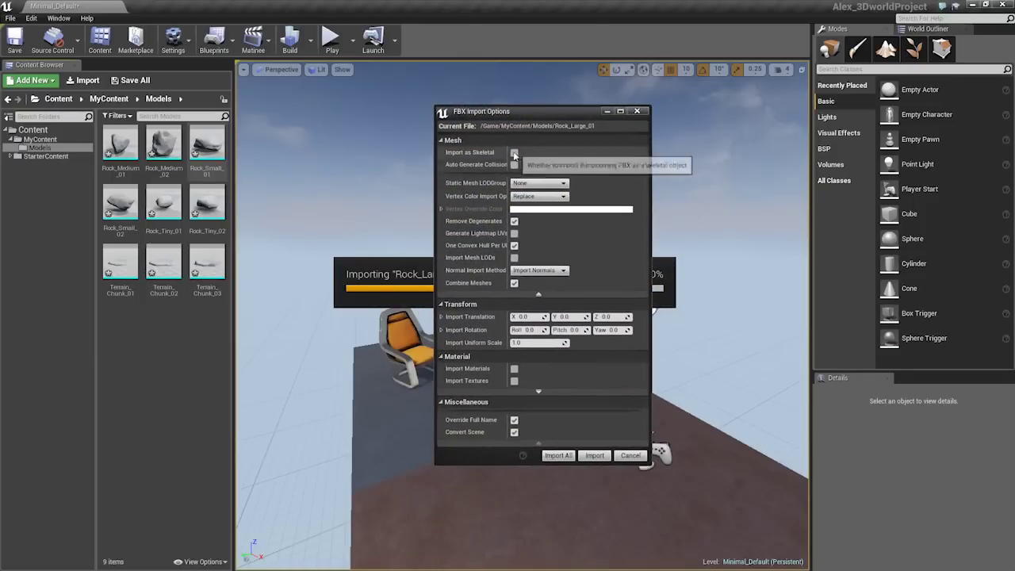
{"action": "left_click", "coordinate": [584, 458]}
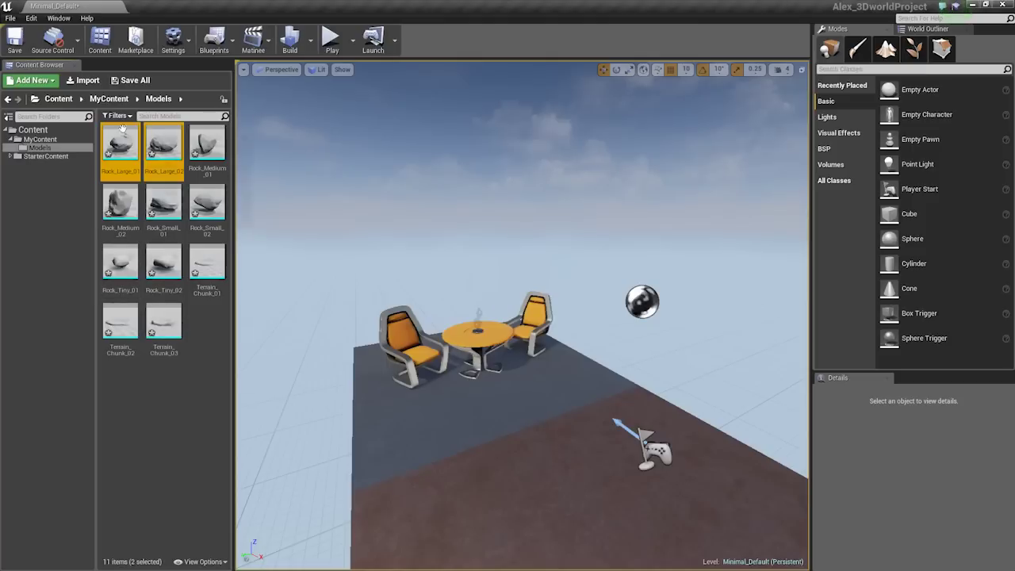
{"action": "left_click", "coordinate": [210, 361]}
Open Rock_Large_01 and Rock_Large_02 for editing and inspect the Rock_Large_01 mesh from several sides.
{"action": "mouse_move", "coordinate": [124, 143]}
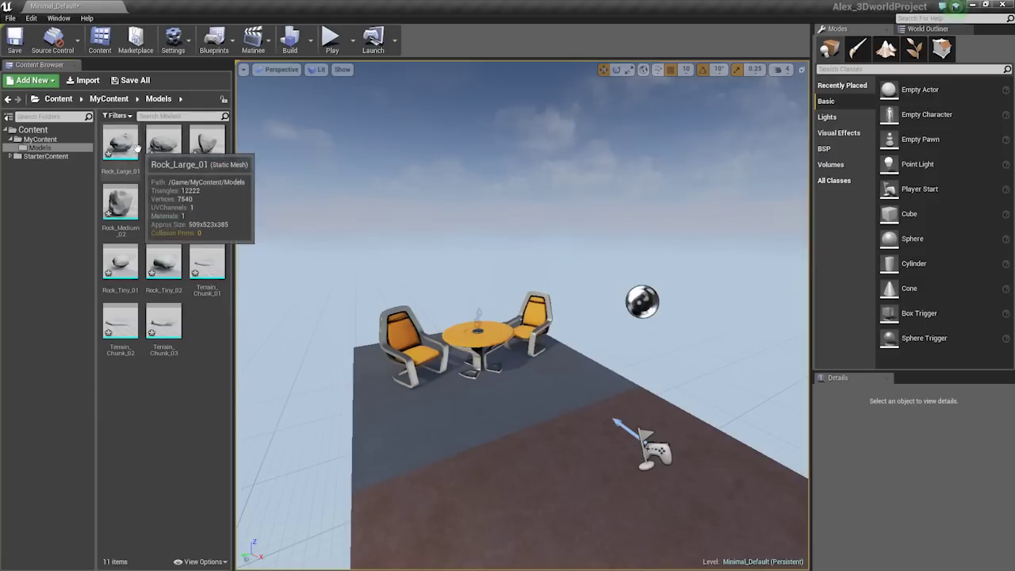
{"action": "left_click", "coordinate": [136, 150]}
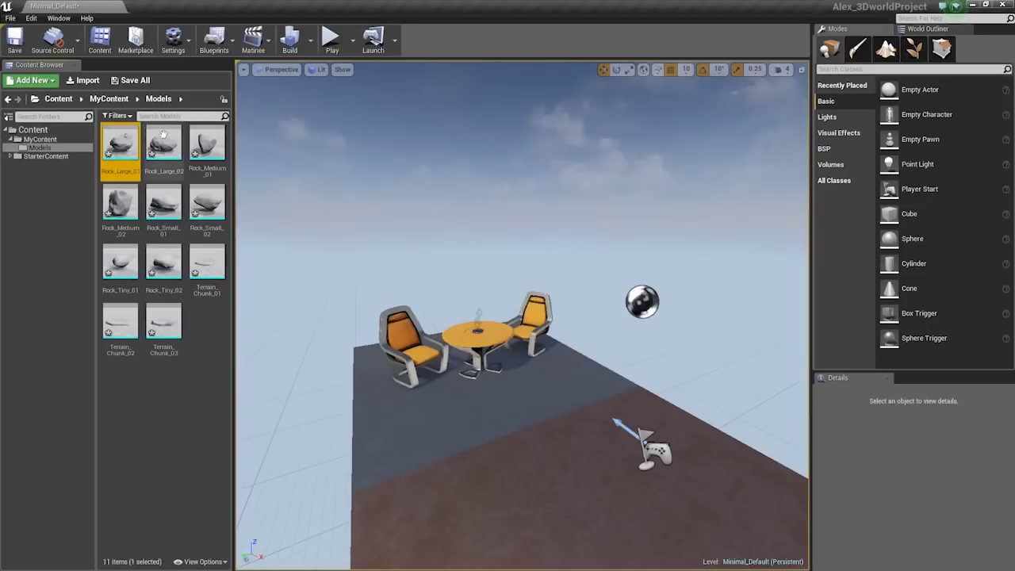
{"action": "left_click", "coordinate": [163, 144], "text": "ctrl"}
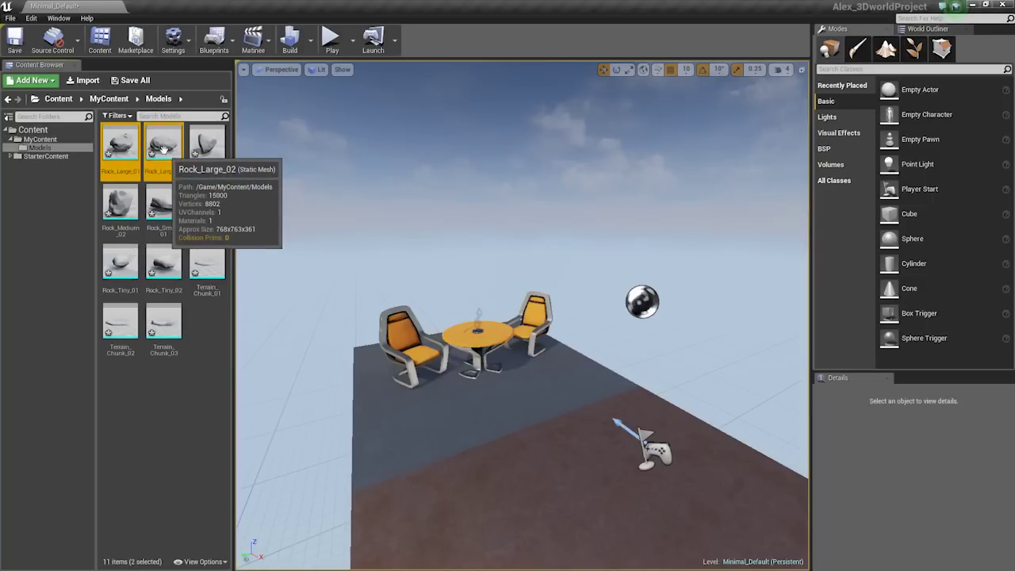
{"action": "right_click", "coordinate": [163, 147]}
{"action": "left_click", "coordinate": [190, 244]}
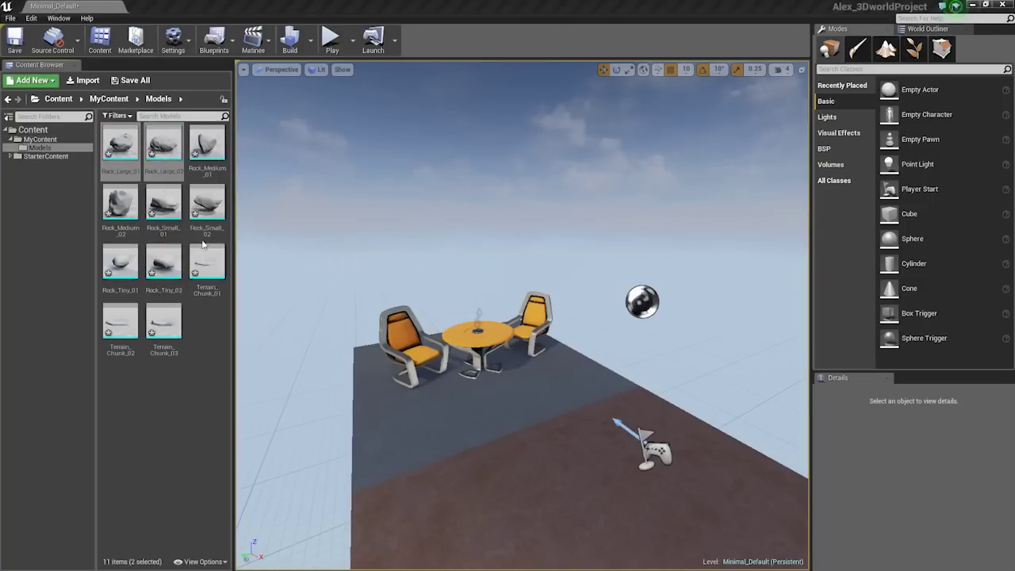
{"action": "left_click", "coordinate": [181, 5]}
{"action": "left_click", "coordinate": [237, 5]}
{"action": "scroll", "coordinate": [485, 247], "scroll_direction": "down", "scroll_amount": 8}
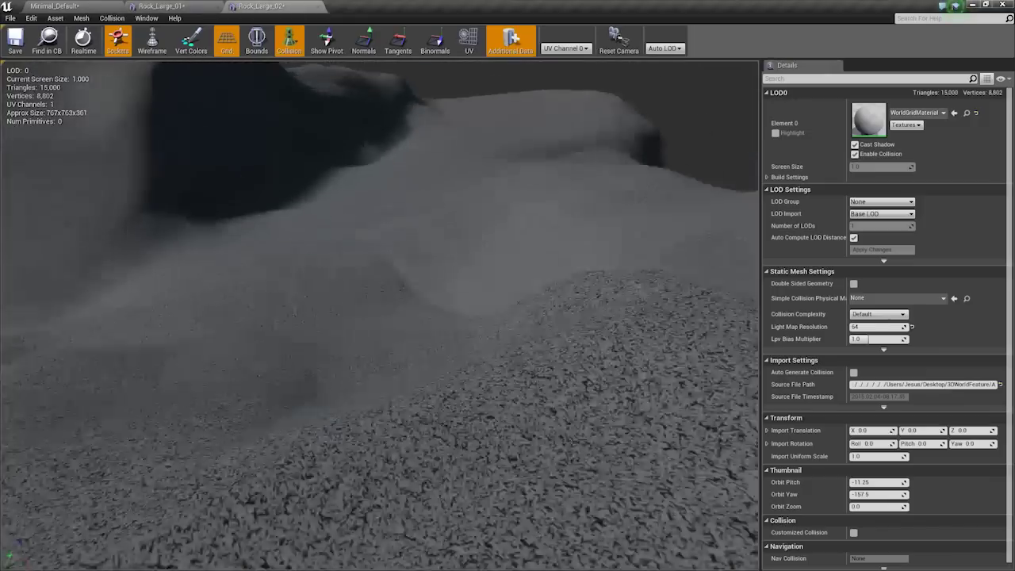
{"action": "left_click_drag", "start_coordinate": [484, 247], "coordinate": [405, 194]}
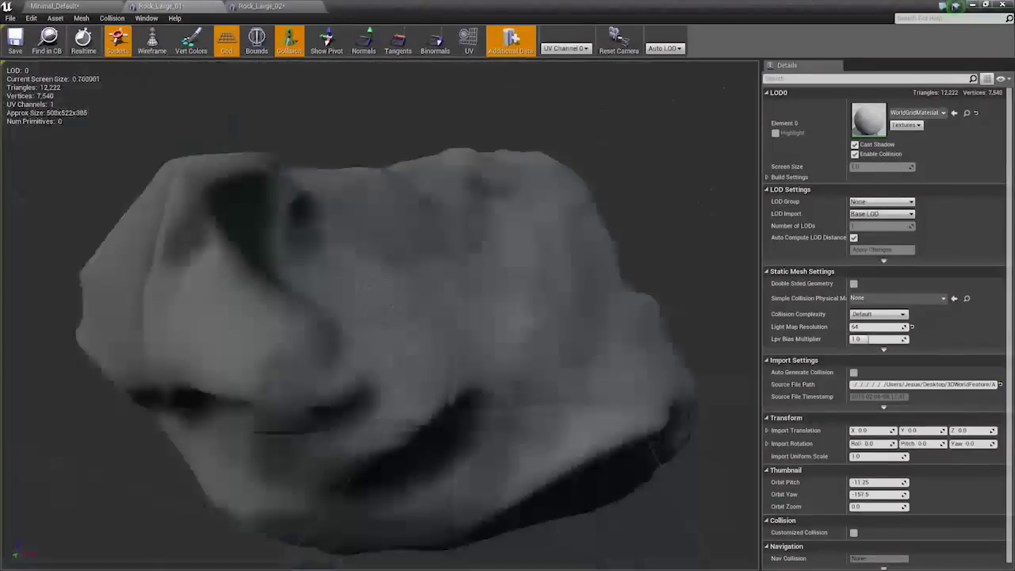
{"action": "mouse_move", "coordinate": [380, 317]}
{"action": "left_mouse_down"}
{"action": "mouse_move", "coordinate": [555, 318]}
{"action": "mouse_move", "coordinate": [476, 333]}
{"action": "mouse_move", "coordinate": [381, 317]}
{"action": "left_mouse_up"}
{"action": "left_click_drag", "start_coordinate": [404, 266], "coordinate": [552, 265]}
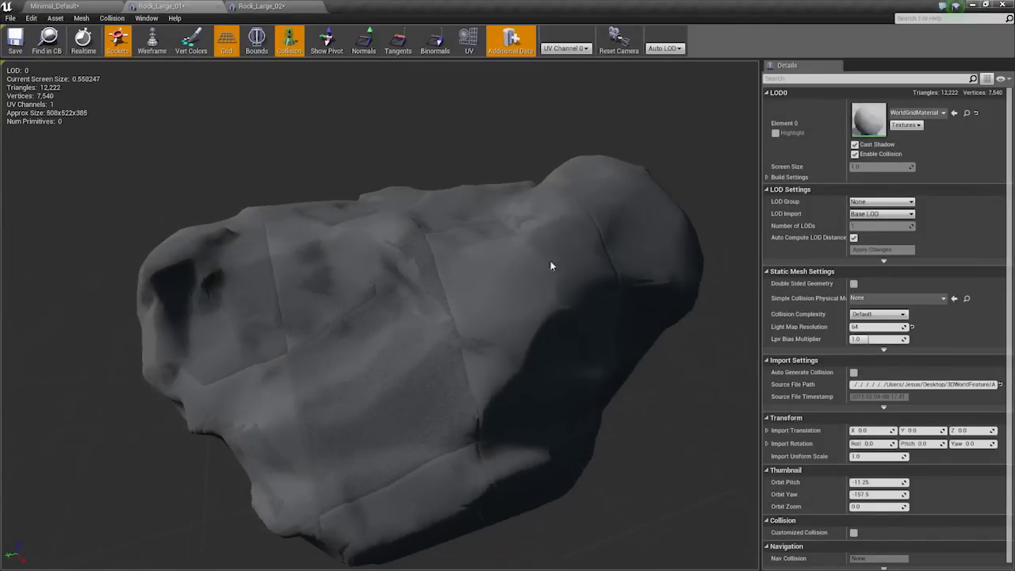
Check the LOD0 build settings of Rock_Large_01 and return to the Minimal_Default level.
{"action": "left_click", "coordinate": [805, 178]}
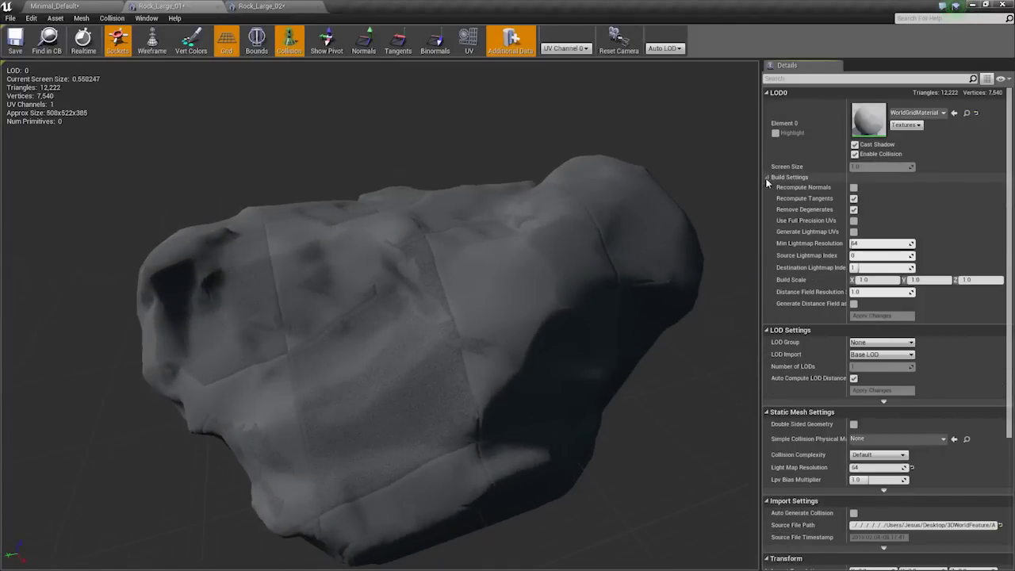
{"action": "left_click", "coordinate": [806, 178]}
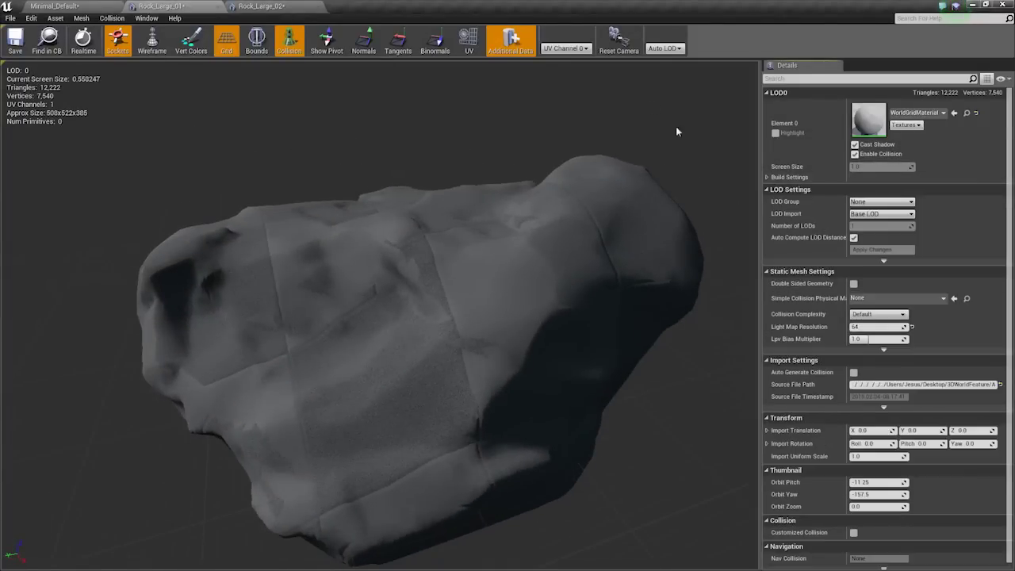
{"action": "left_click", "coordinate": [82, 18]}
{"action": "mouse_move", "coordinate": [8, 19]}
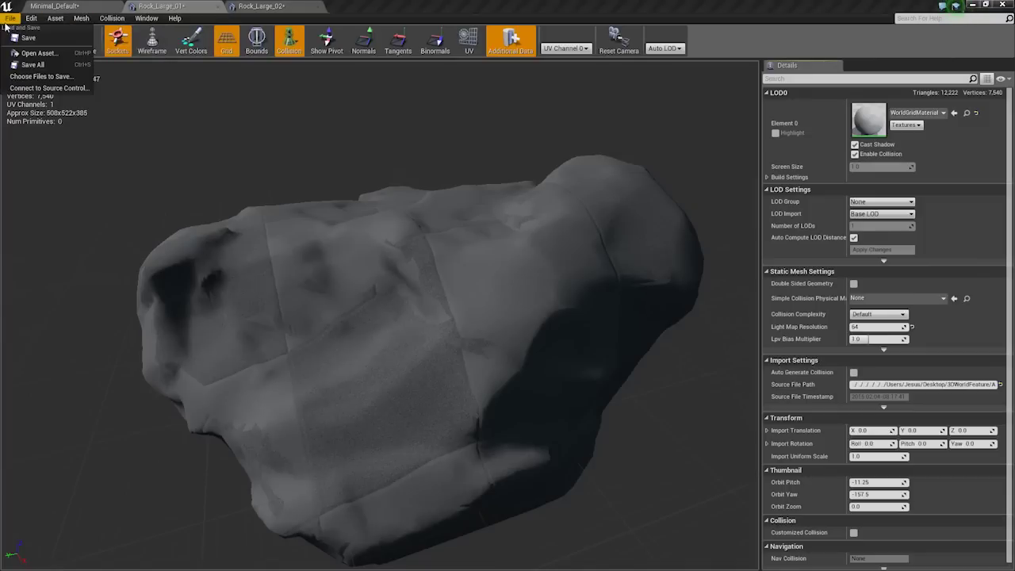
{"action": "left_click", "coordinate": [188, 5]}
{"action": "left_click", "coordinate": [105, 7]}
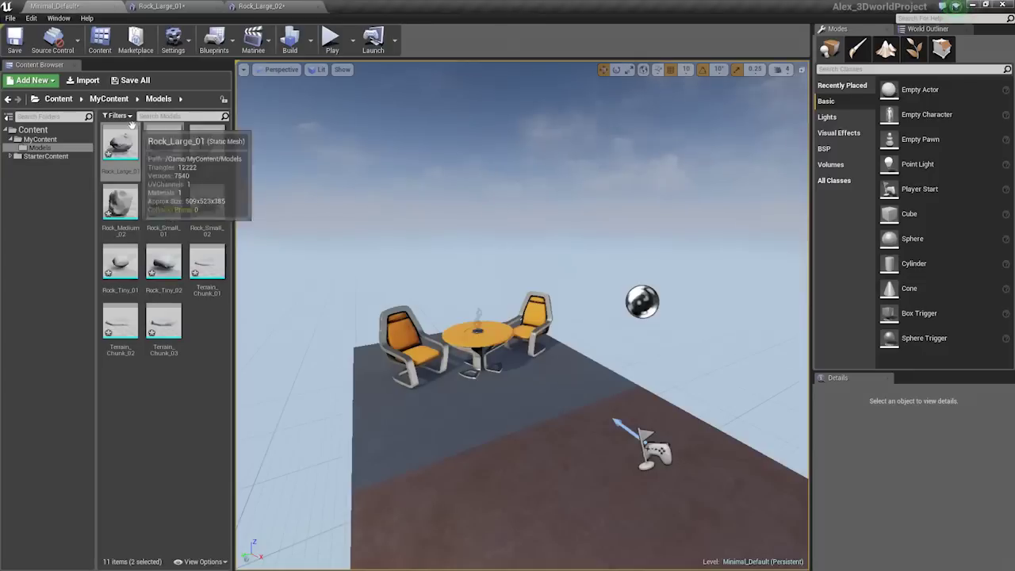
Import Rock_Large_01_low.fbx from the Assets Models folder as LOD 1 of the Rock_Large_01 mesh.
{"action": "right_click", "coordinate": [127, 149]}
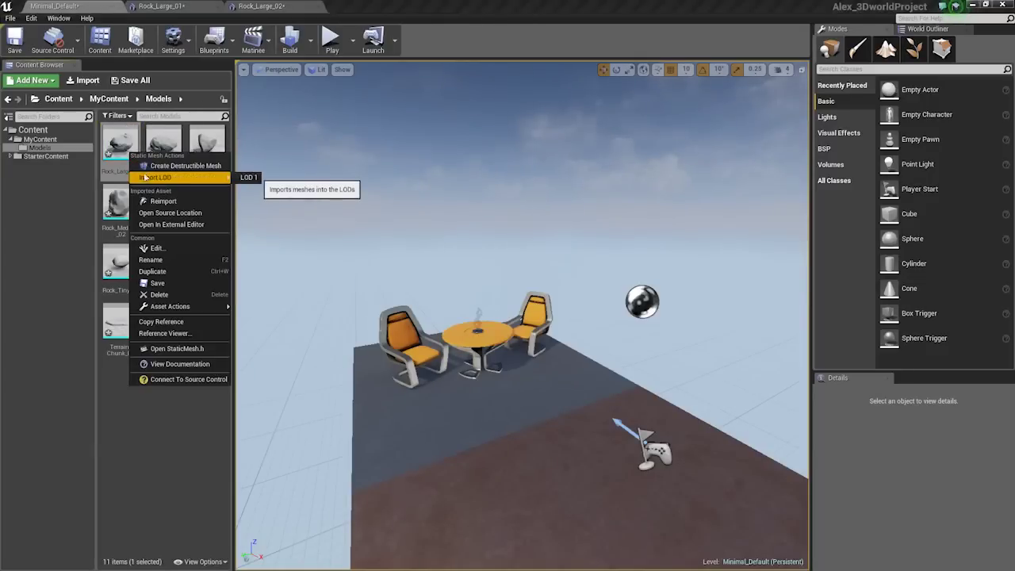
{"action": "left_click", "coordinate": [112, 141]}
{"action": "right_click", "coordinate": [112, 140]}
{"action": "left_click", "coordinate": [225, 164]}
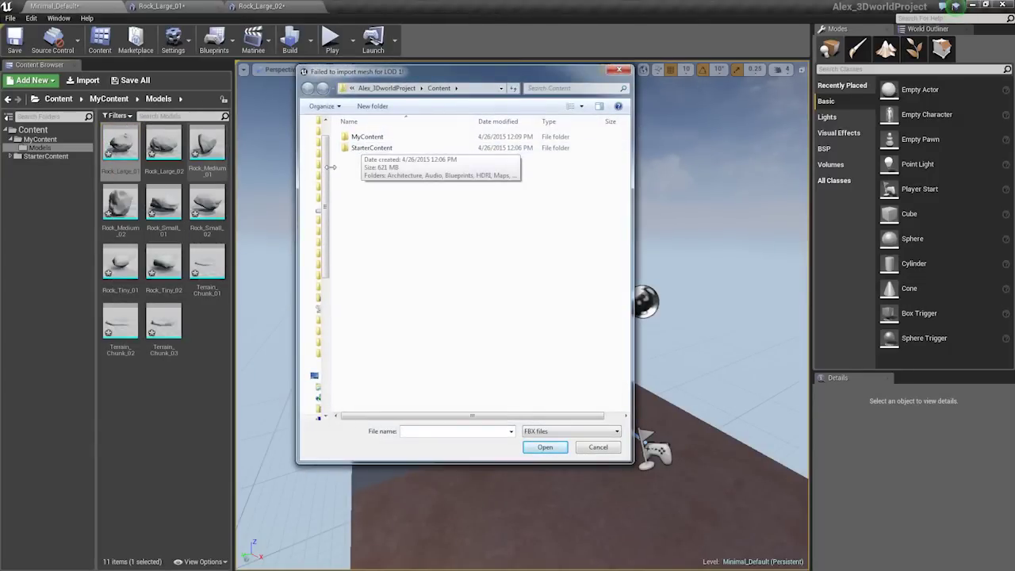
{"action": "left_click_drag", "start_coordinate": [327, 169], "coordinate": [365, 169]}
{"action": "left_click", "coordinate": [347, 341]}
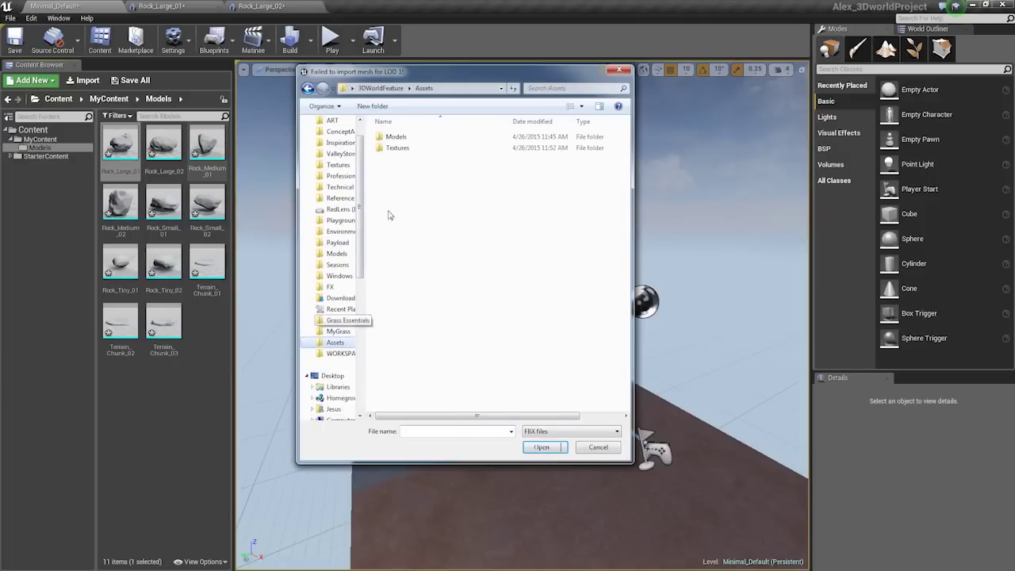
{"action": "double_click", "coordinate": [398, 136]}
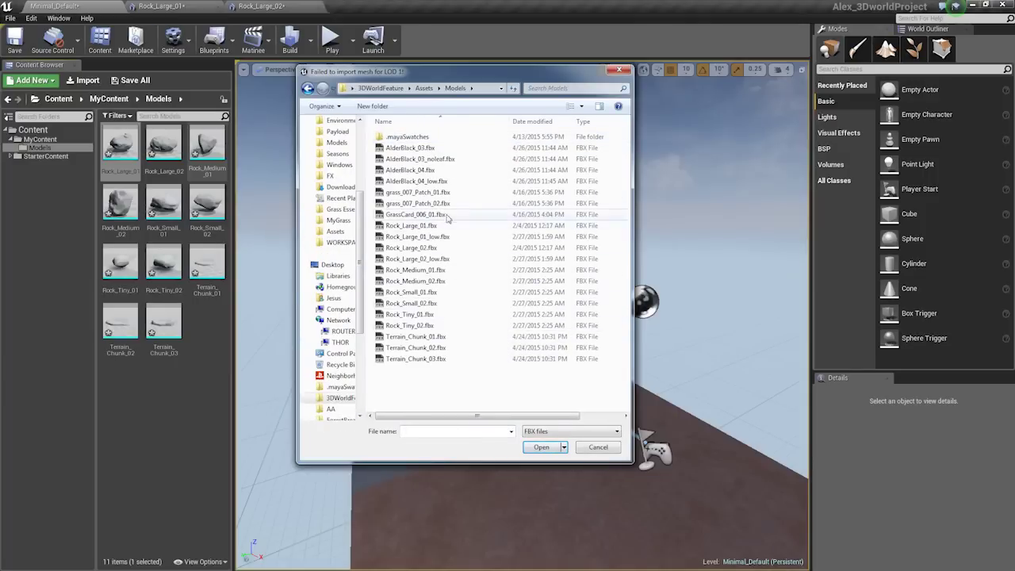
{"action": "double_click", "coordinate": [433, 237]}
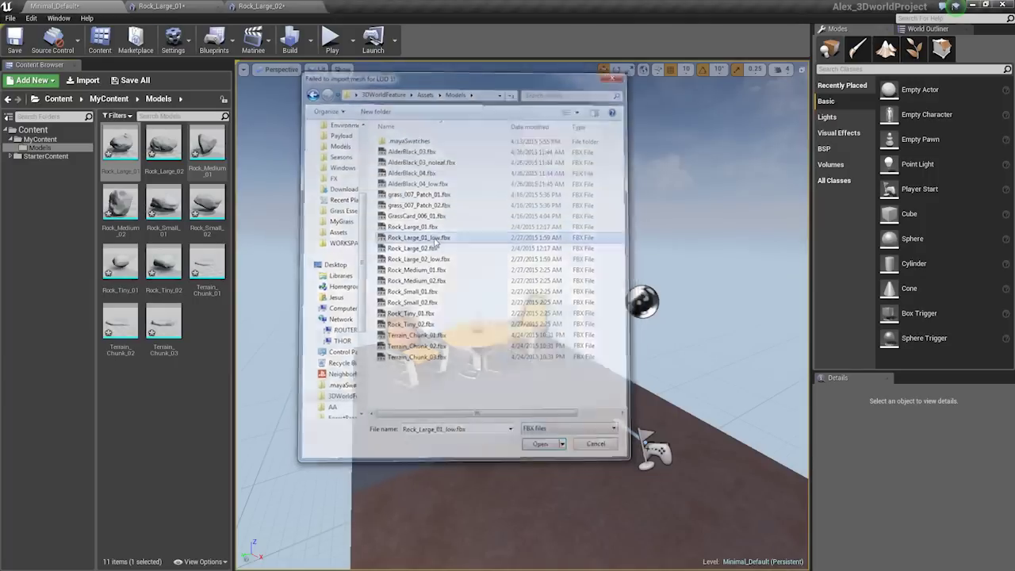
Import Rock_Large_02_low.fbx as LOD 1 of the Rock_Large_02 mesh.
{"action": "right_click", "coordinate": [159, 146]}
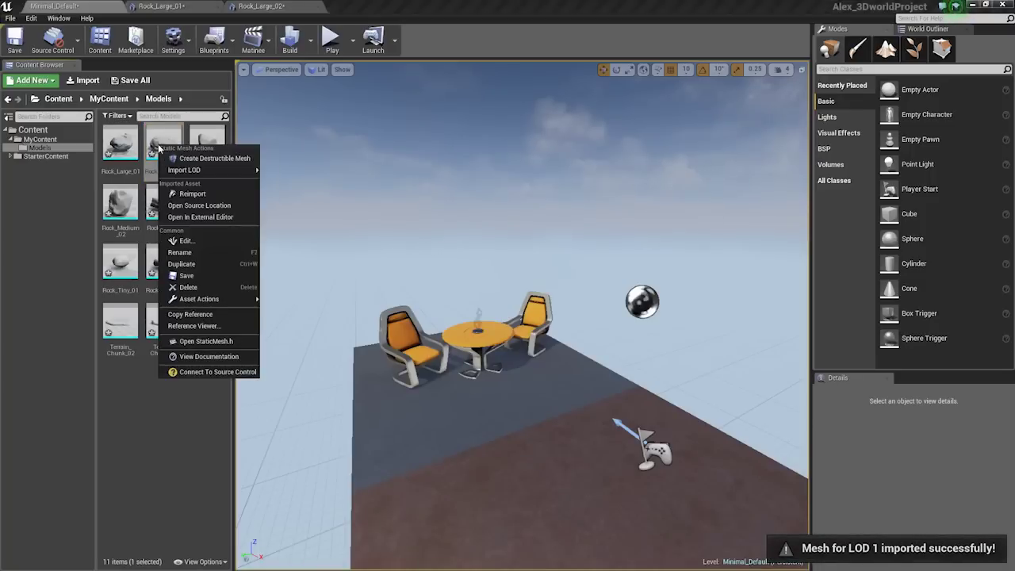
{"action": "left_click", "coordinate": [278, 171]}
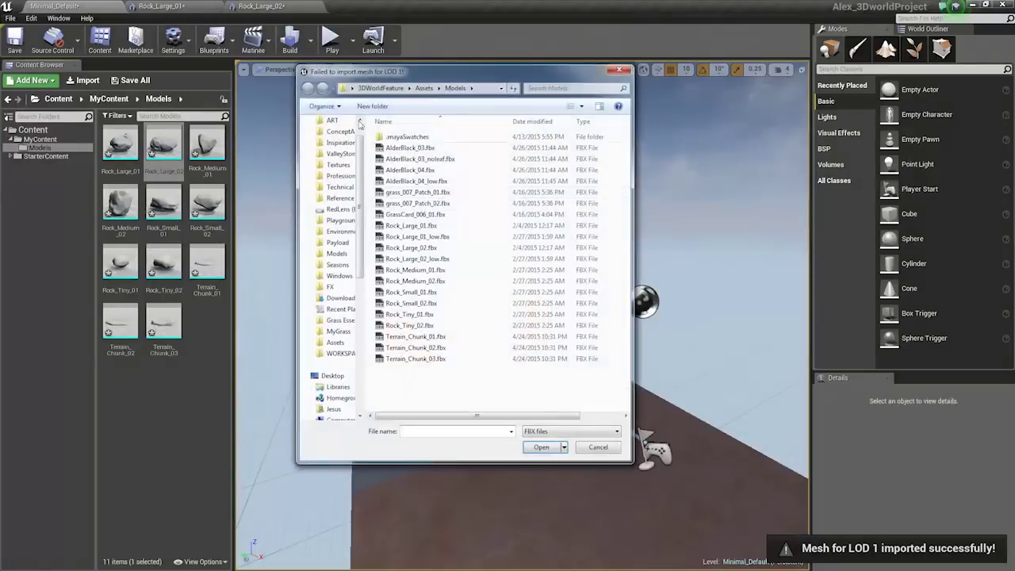
{"action": "double_click", "coordinate": [446, 262]}
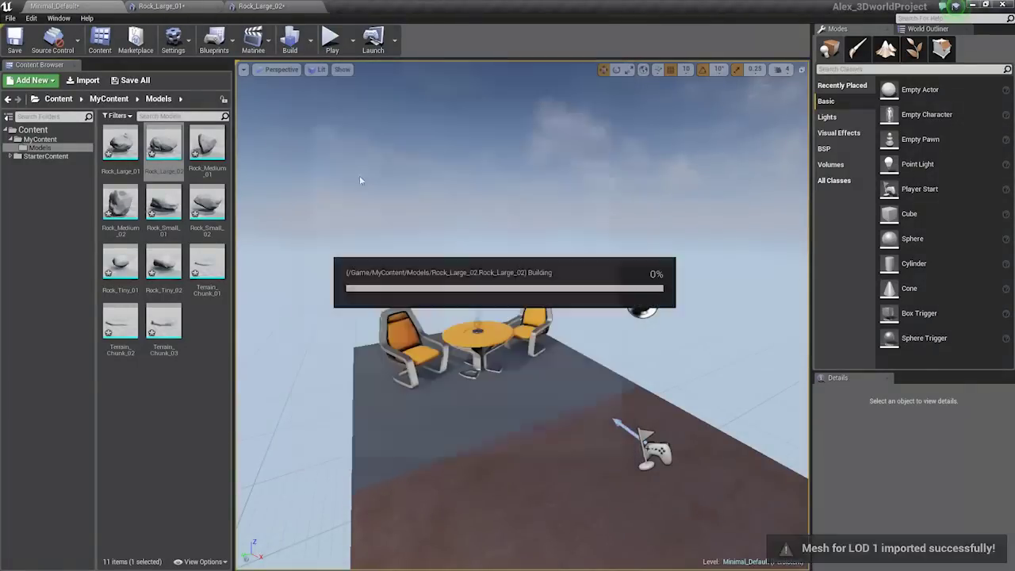
Close the Rock_Large_01 and Rock_Large_02 mesh editors without applying their pending level of detail changes.
{"action": "left_click", "coordinate": [211, 8]}
{"action": "left_click", "coordinate": [218, 8]}
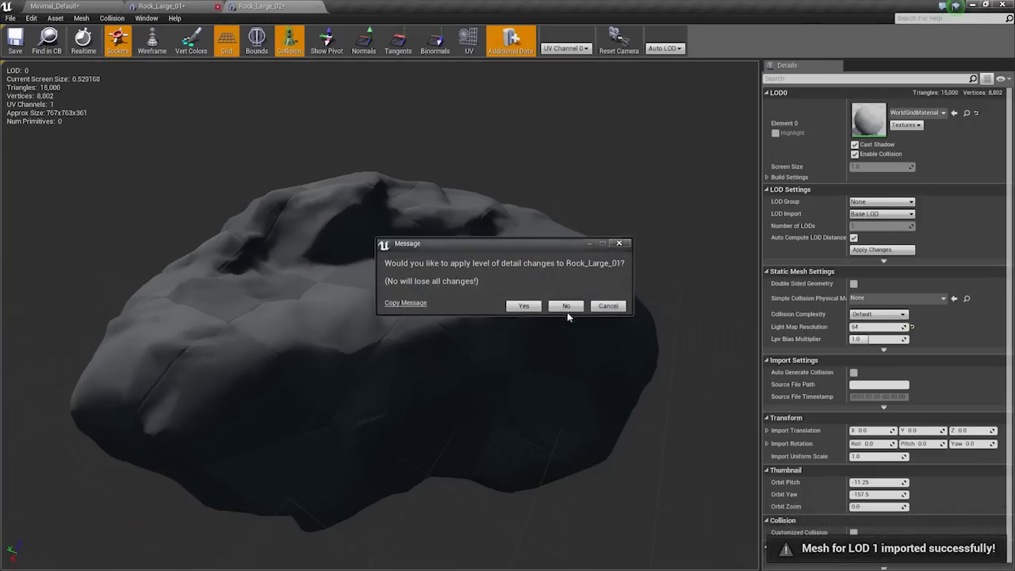
{"action": "left_click", "coordinate": [566, 307]}
{"action": "left_click", "coordinate": [202, 8]}
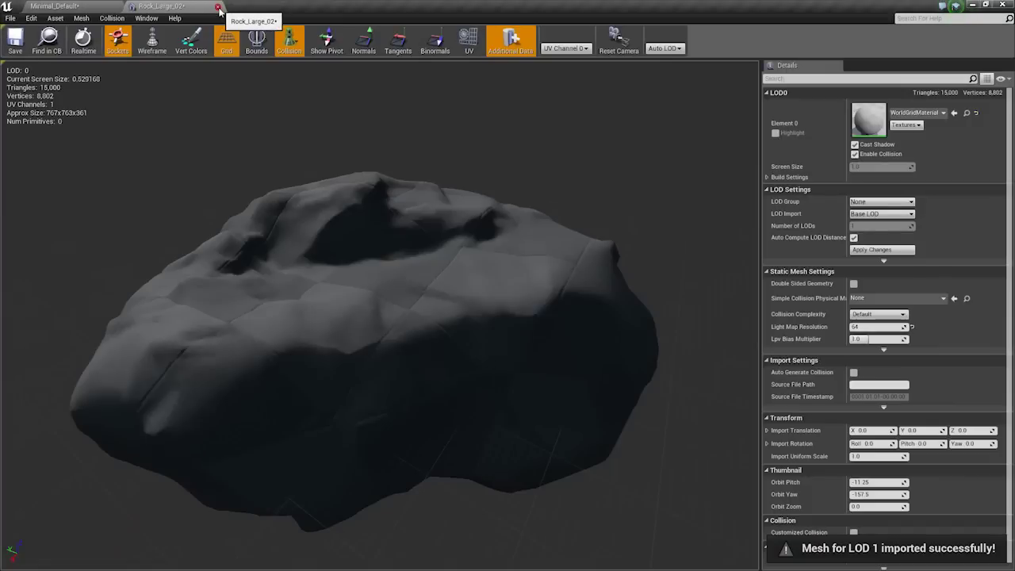
{"action": "left_click", "coordinate": [218, 7]}
{"action": "left_click", "coordinate": [567, 306]}
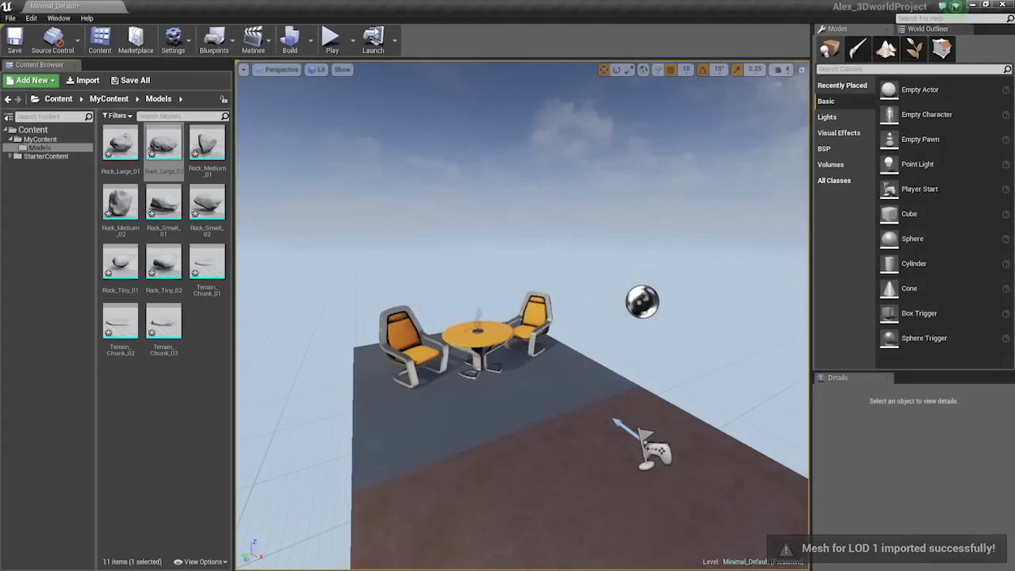
Reopen Rock_Large_01, examine its LOD switching from different distances, and preview the mesh at LOD Level 1.
{"action": "double_click", "coordinate": [129, 147]}
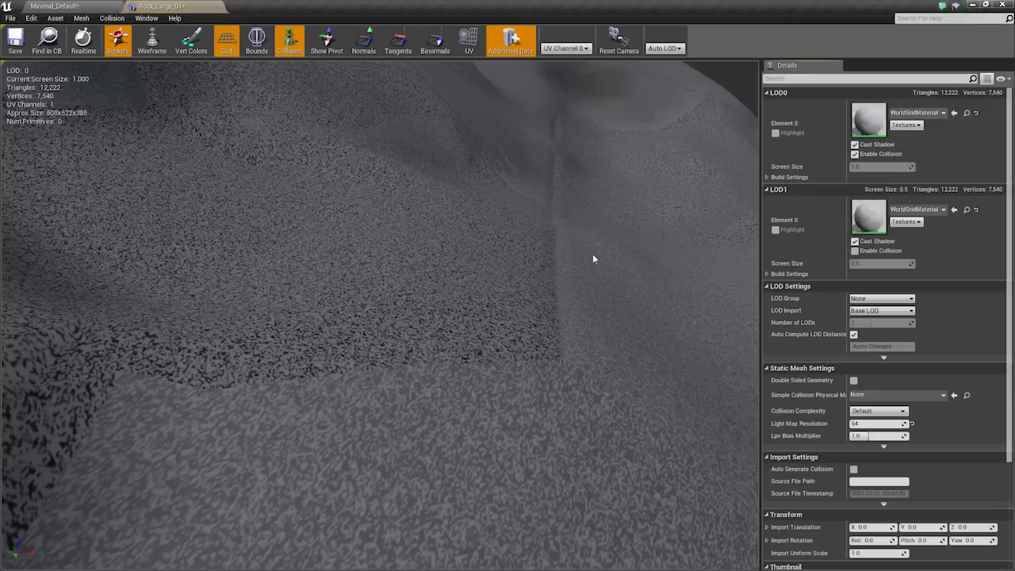
{"action": "right_click_drag", "start_coordinate": [593, 258], "coordinate": [593, 385]}
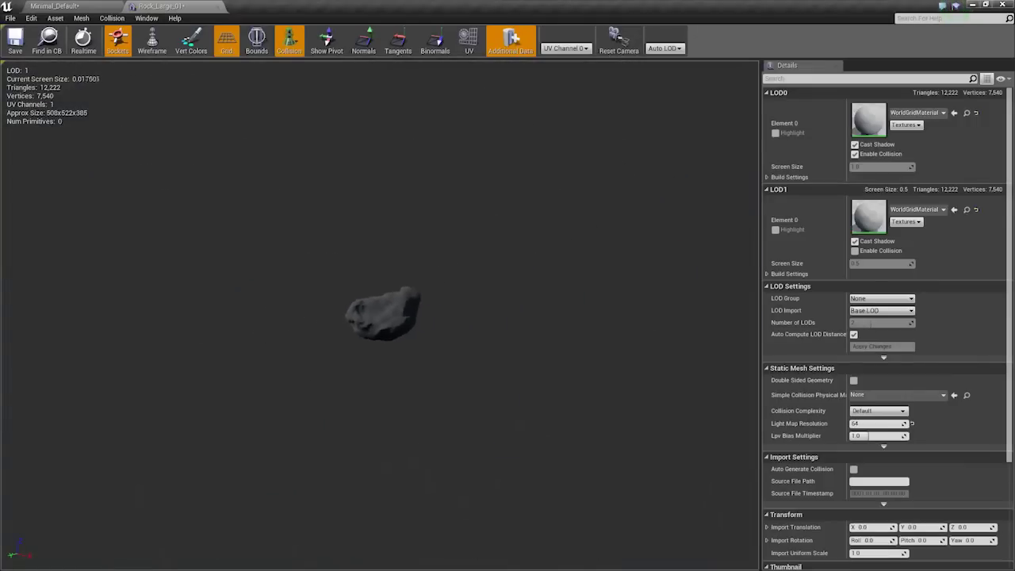
{"action": "scroll", "coordinate": [386, 317], "scroll_direction": "up", "scroll_amount": 10}
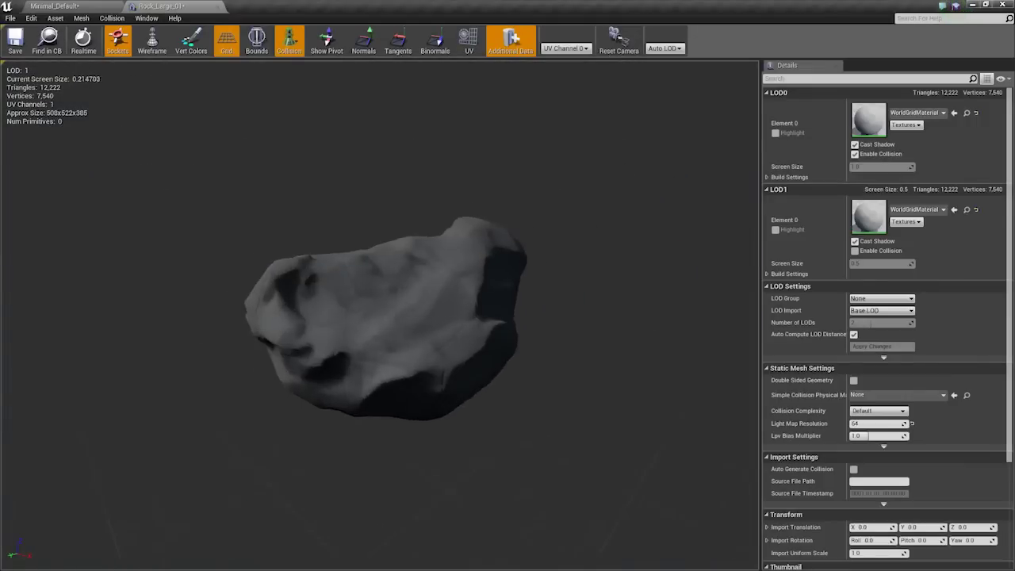
{"action": "right_click_drag", "start_coordinate": [674, 198], "coordinate": [734, 119]}
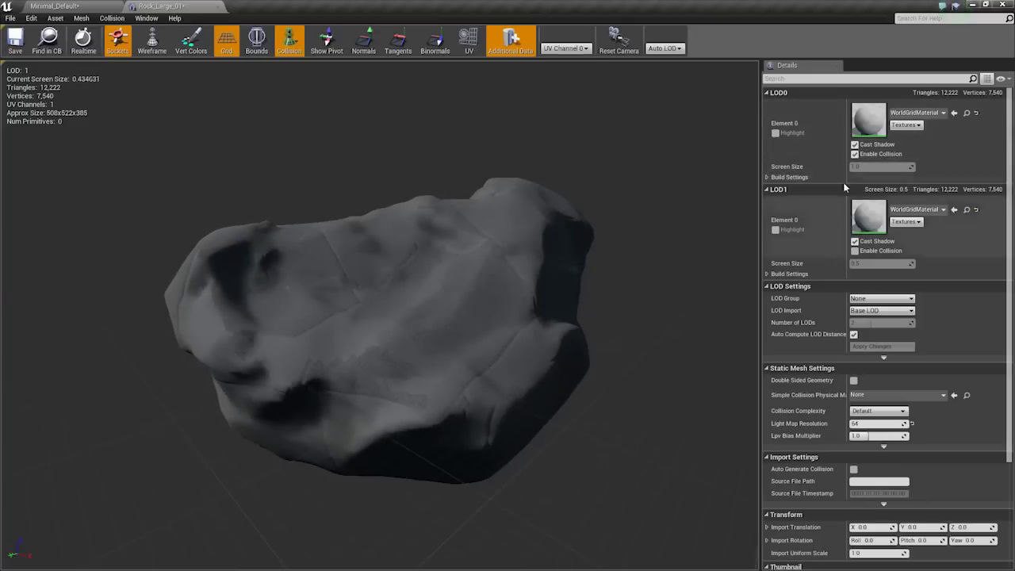
{"action": "left_click_drag", "start_coordinate": [635, 270], "coordinate": [381, 258]}
{"action": "left_click", "coordinate": [665, 49]}
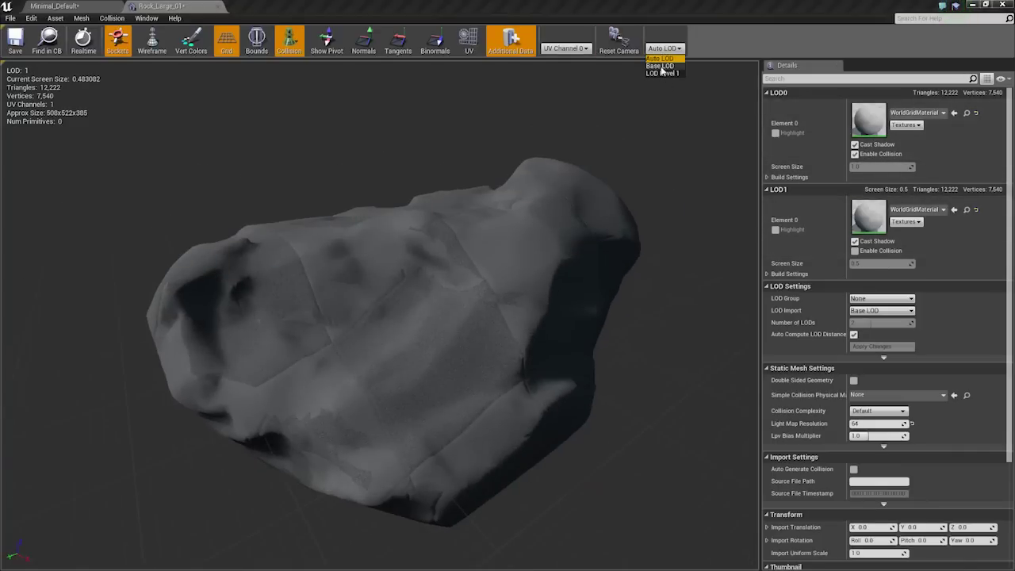
{"action": "left_click", "coordinate": [662, 73]}
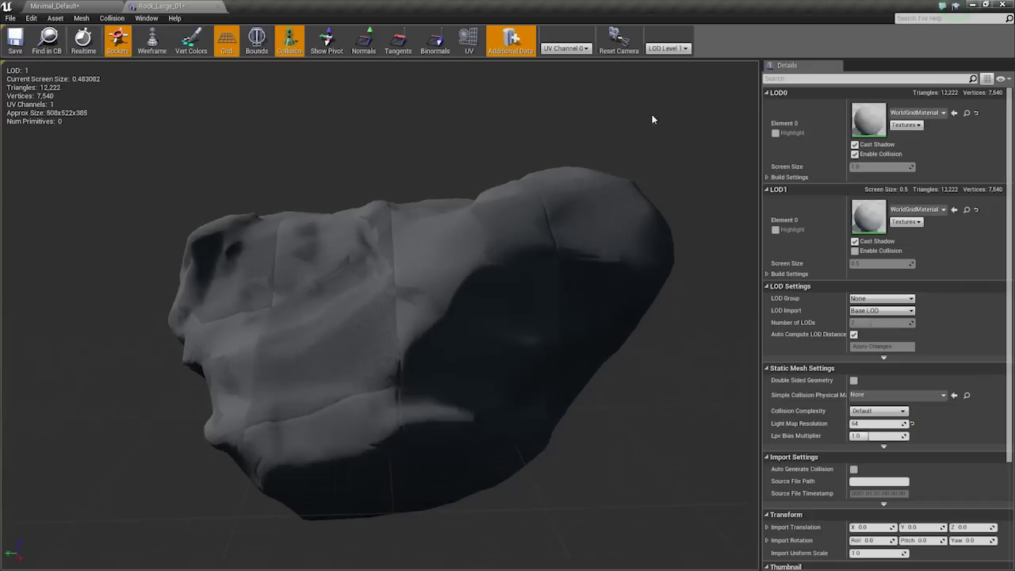
Return the Rock_Large_01 preview to Auto LOD and examine the mesh from several angles and distances.
{"action": "left_click", "coordinate": [674, 48]}
{"action": "left_click", "coordinate": [674, 60]}
{"action": "left_click_drag", "start_coordinate": [492, 262], "coordinate": [436, 262]}
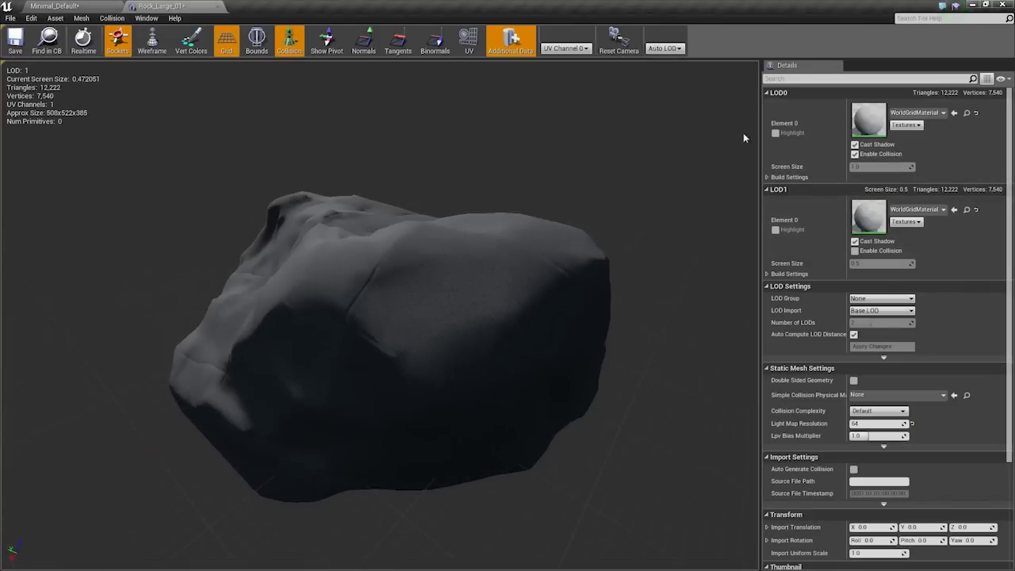
{"action": "left_click_drag", "start_coordinate": [656, 163], "coordinate": [634, 165]}
{"action": "scroll", "coordinate": [656, 163], "scroll_direction": "up", "scroll_amount": 2}
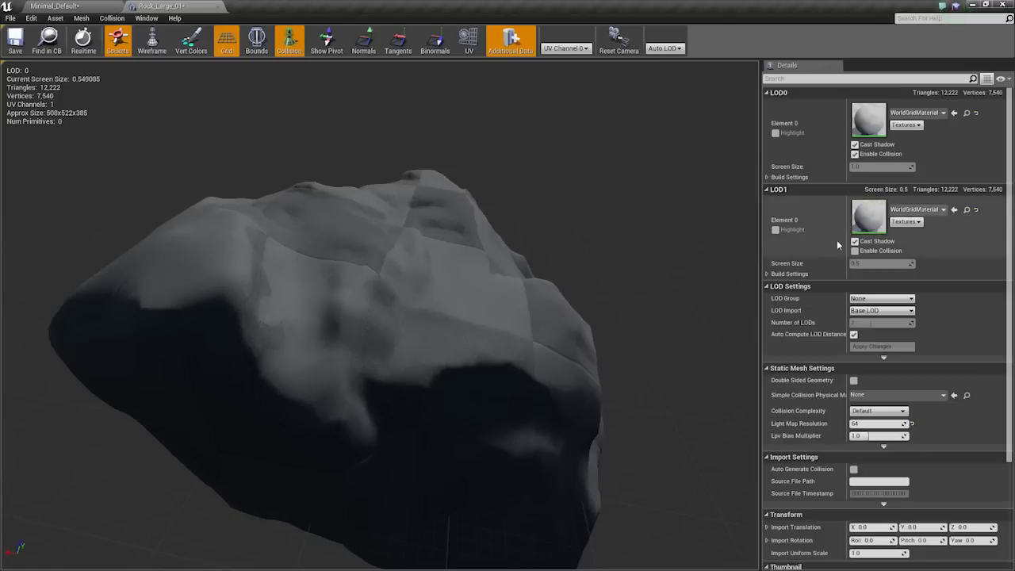
Reimport LOD Level 1 of the Rock_Large_01 mesh from Rock_Large_01_low.fbx.
{"action": "left_click", "coordinate": [888, 300]}
{"action": "left_click", "coordinate": [889, 300]}
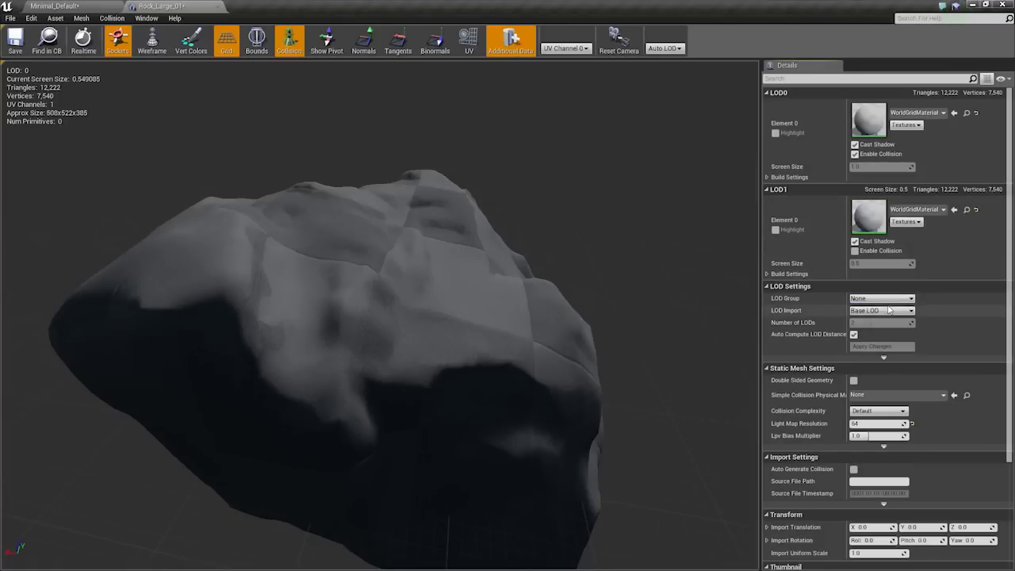
{"action": "left_click", "coordinate": [889, 310]}
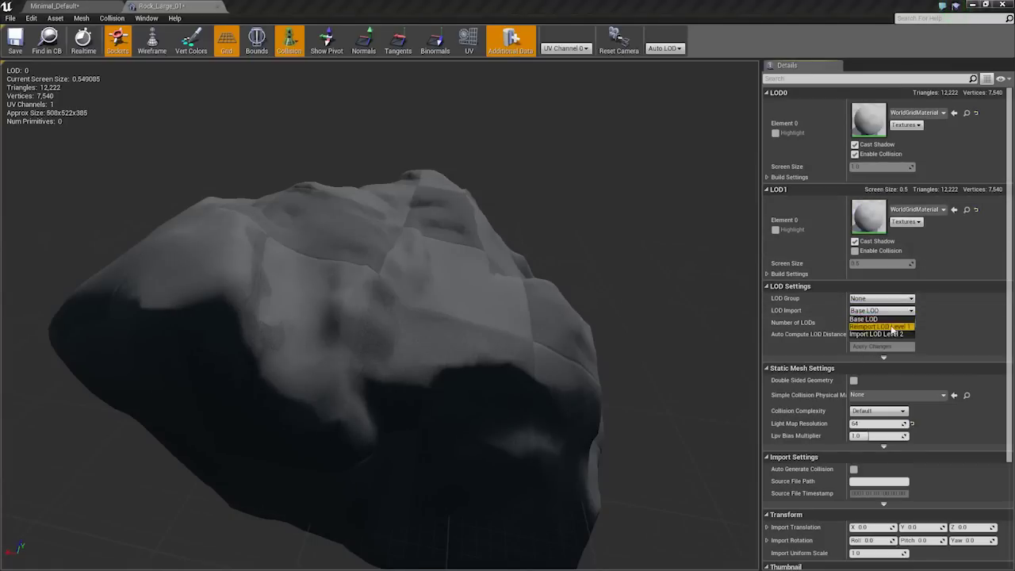
{"action": "left_click", "coordinate": [882, 327]}
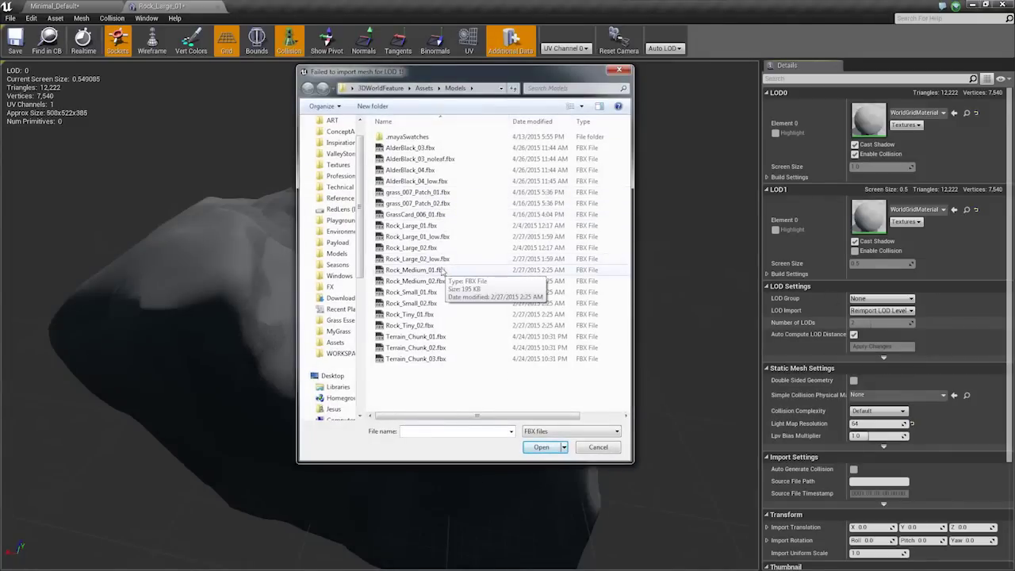
{"action": "double_click", "coordinate": [427, 236]}
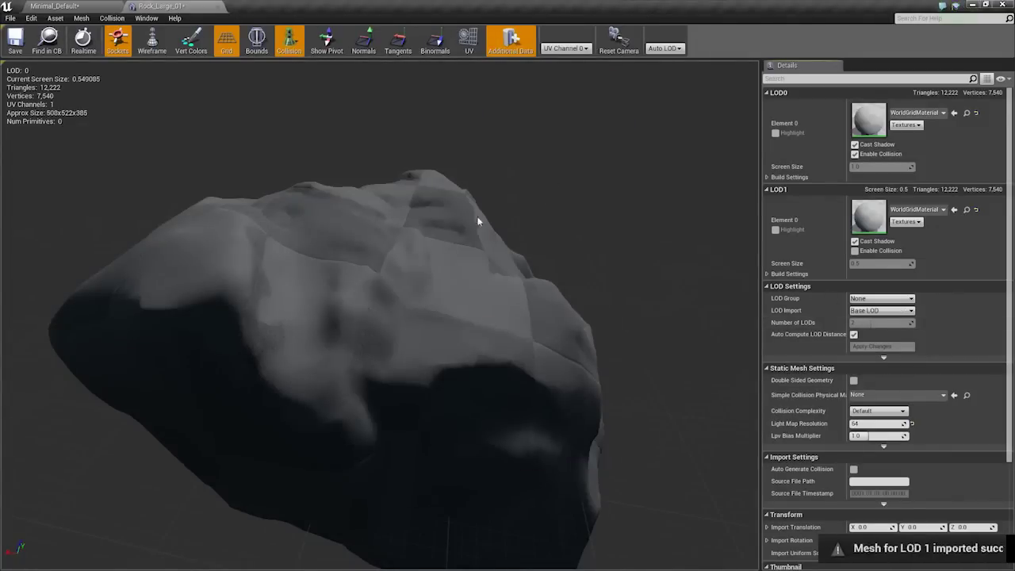
Examine how the reimported Rock_Large_01 mesh switches between LODs at different distances and angles.
{"action": "scroll", "coordinate": [574, 226], "scroll_direction": "down", "scroll_amount": 5}
{"action": "scroll", "coordinate": [657, 75], "scroll_direction": "up", "scroll_amount": 5}
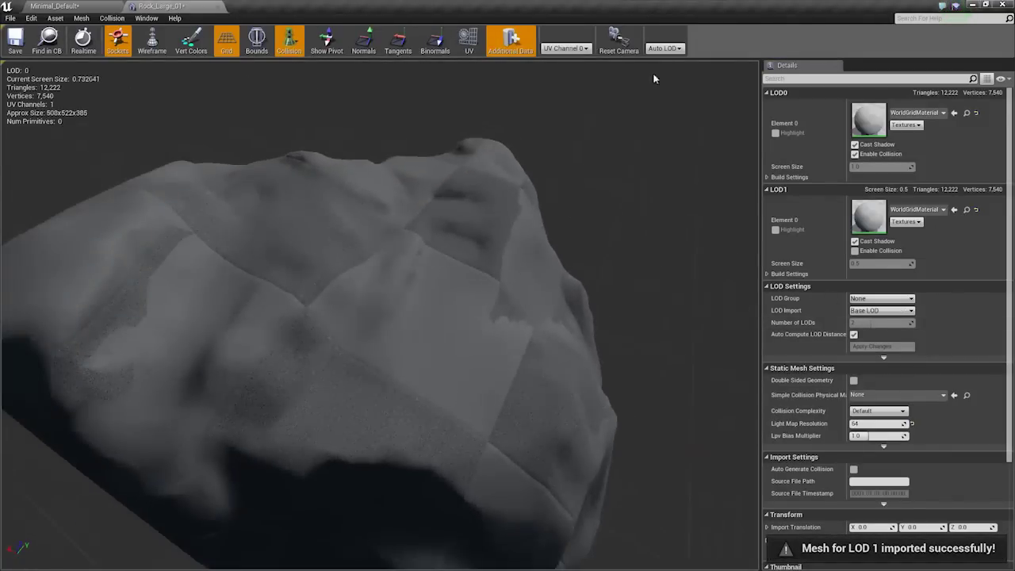
{"action": "scroll", "coordinate": [657, 75], "scroll_direction": "down", "scroll_amount": 5}
{"action": "scroll", "coordinate": [658, 74], "scroll_direction": "up", "scroll_amount": 5}
{"action": "right_click_drag", "start_coordinate": [658, 75], "coordinate": [632, 190]}
{"action": "mouse_move", "coordinate": [632, 190]}
{"action": "left_mouse_down"}
{"action": "mouse_move", "coordinate": [664, 136]}
{"action": "mouse_move", "coordinate": [644, 181]}
{"action": "left_mouse_up"}
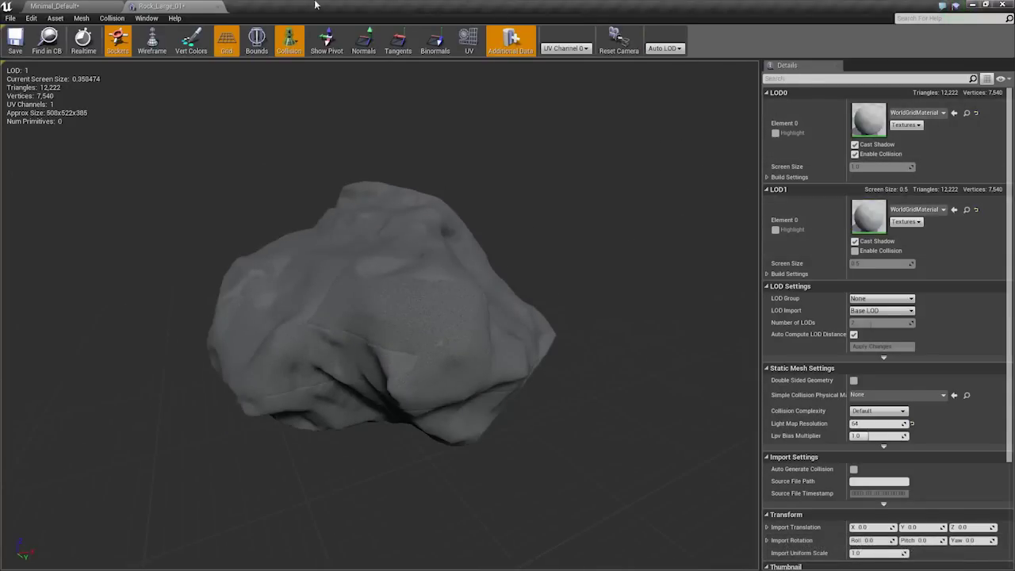
{"action": "left_click", "coordinate": [112, 6]}
{"action": "left_click", "coordinate": [151, 6]}
{"action": "left_click_drag", "start_coordinate": [506, 180], "coordinate": [507, 242]}
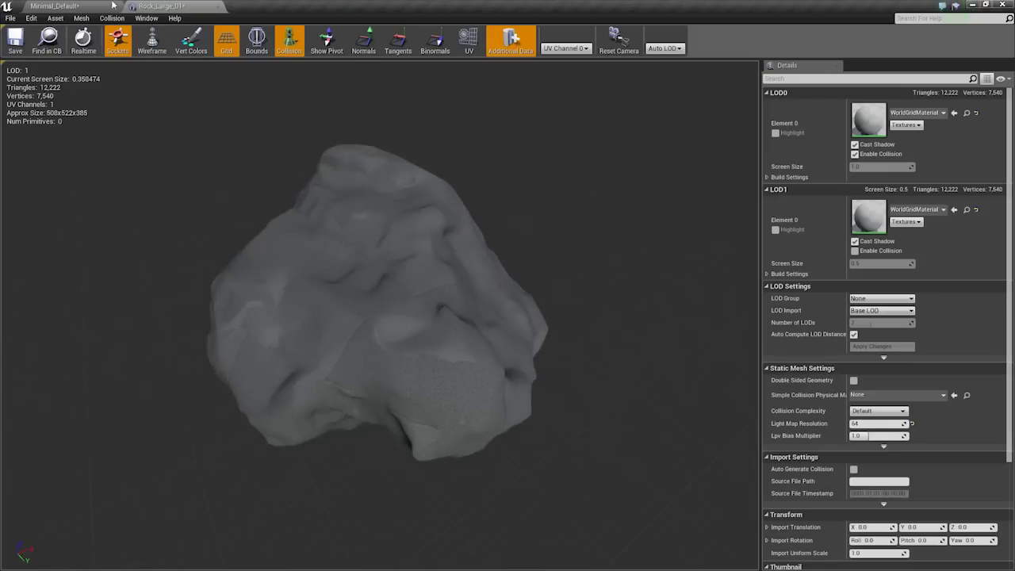
Open the Rock_Large_02 mesh and compare its LOD 0 and LOD 1 at different distances and angles.
{"action": "left_click", "coordinate": [68, 7]}
{"action": "left_click", "coordinate": [159, 6]}
{"action": "left_click", "coordinate": [68, 6]}
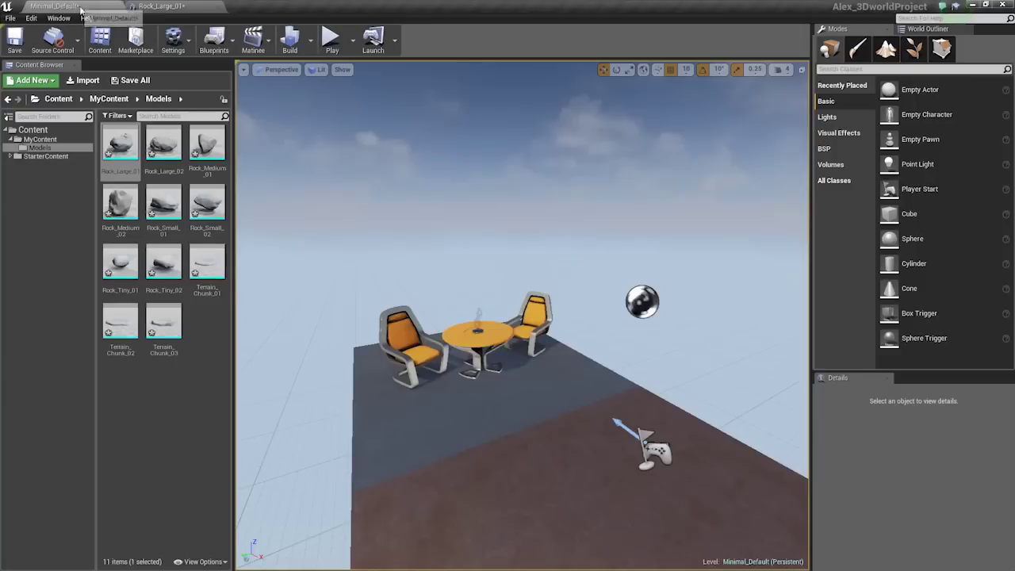
{"action": "double_click", "coordinate": [168, 144]}
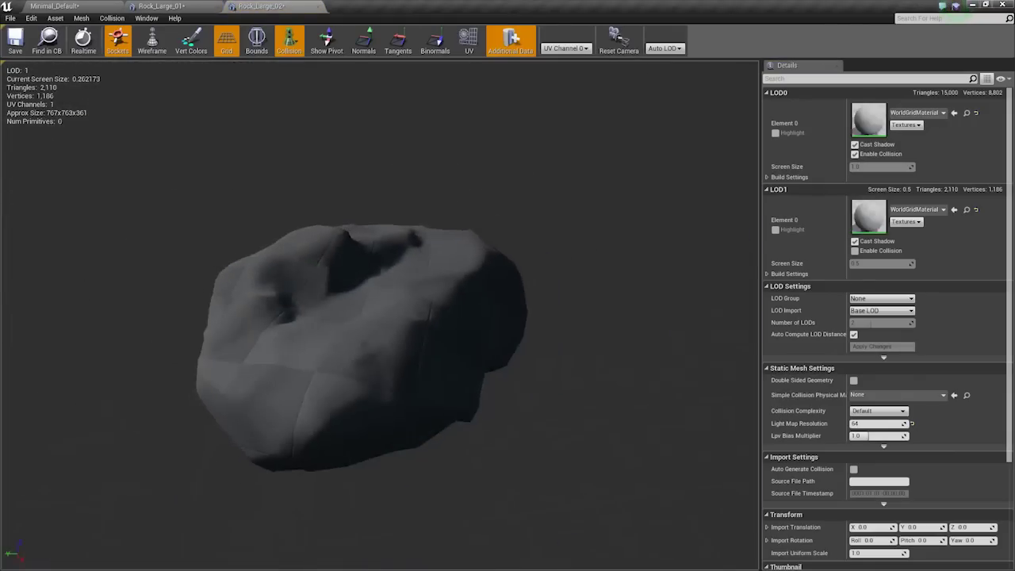
{"action": "right_click_drag", "start_coordinate": [379, 317], "coordinate": [379, 285]}
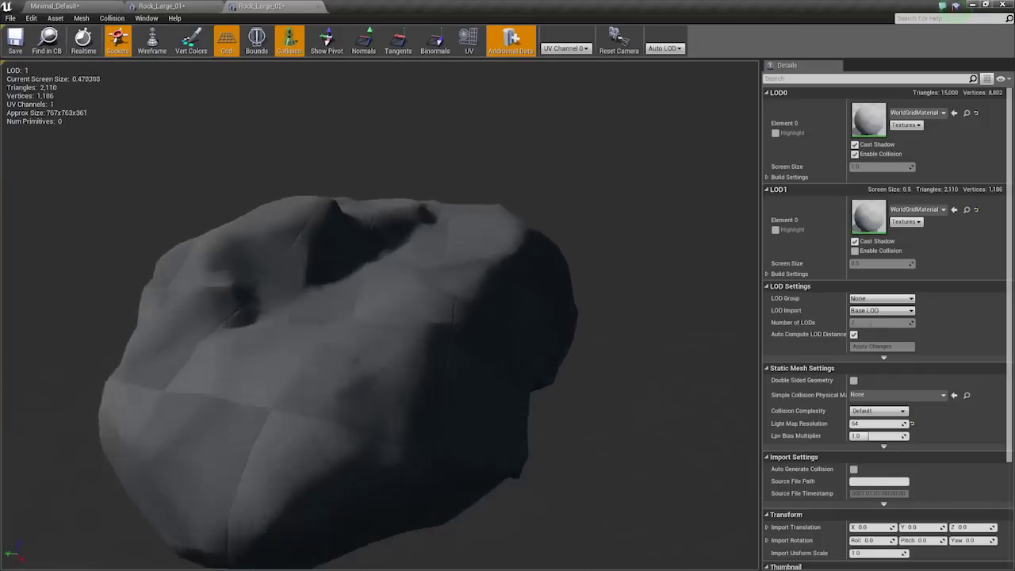
{"action": "scroll", "coordinate": [224, 160], "scroll_direction": "up", "scroll_amount": 3}
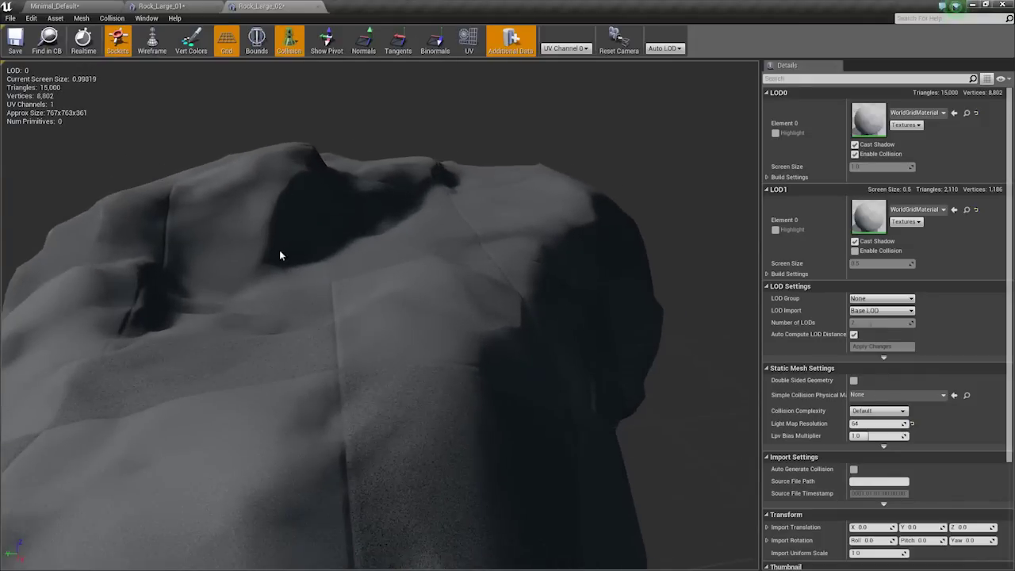
{"action": "scroll", "coordinate": [280, 255], "scroll_direction": "down", "scroll_amount": 4}
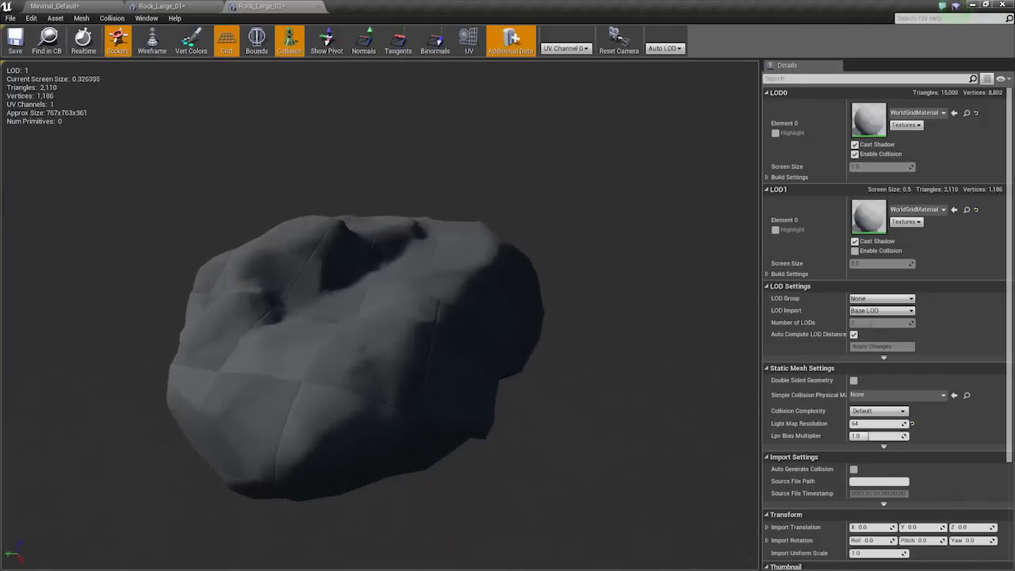
{"action": "scroll", "coordinate": [280, 256], "scroll_direction": "up", "scroll_amount": 4}
{"action": "scroll", "coordinate": [280, 255], "scroll_direction": "down", "scroll_amount": 4}
{"action": "scroll", "coordinate": [280, 255], "scroll_direction": "up", "scroll_amount": 3}
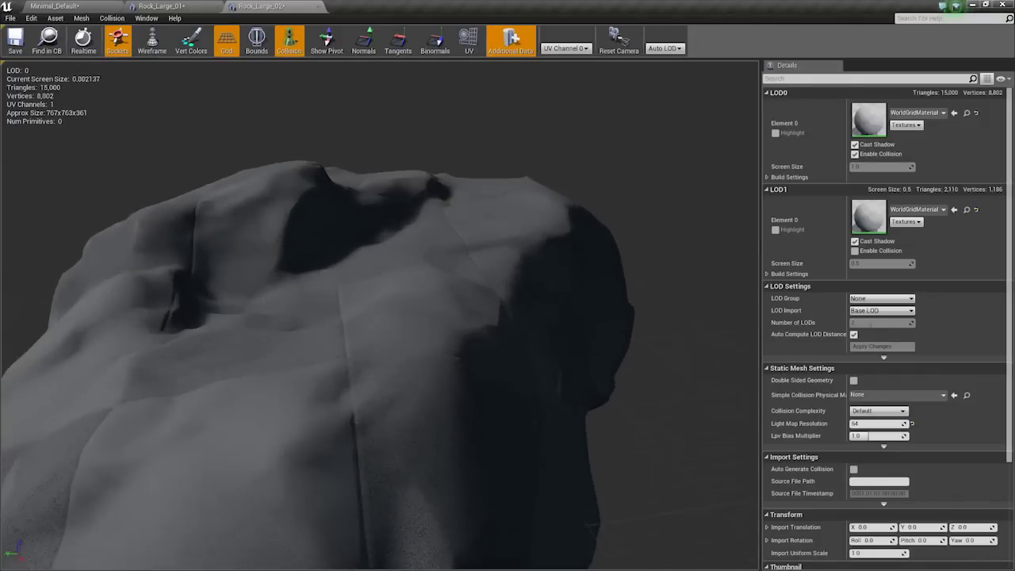
{"action": "mouse_move", "coordinate": [280, 255]}
{"action": "right_mouse_down"}
{"action": "mouse_move", "coordinate": [280, 335]}
{"action": "mouse_move", "coordinate": [280, 255]}
{"action": "right_mouse_up"}
{"action": "left_click_drag", "start_coordinate": [318, 277], "coordinate": [214, 254]}
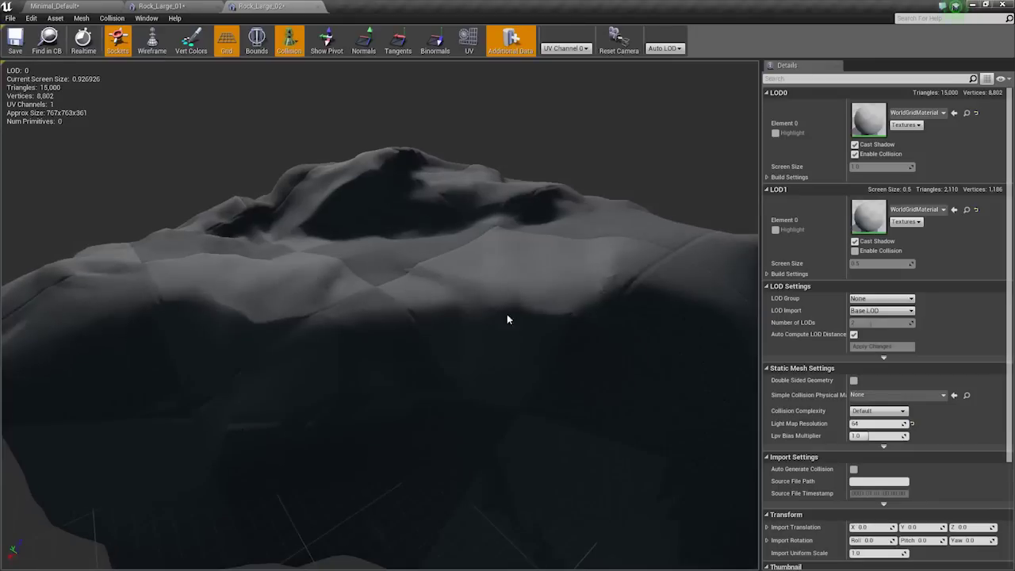
{"action": "scroll", "coordinate": [507, 320], "scroll_direction": "down", "scroll_amount": 4}
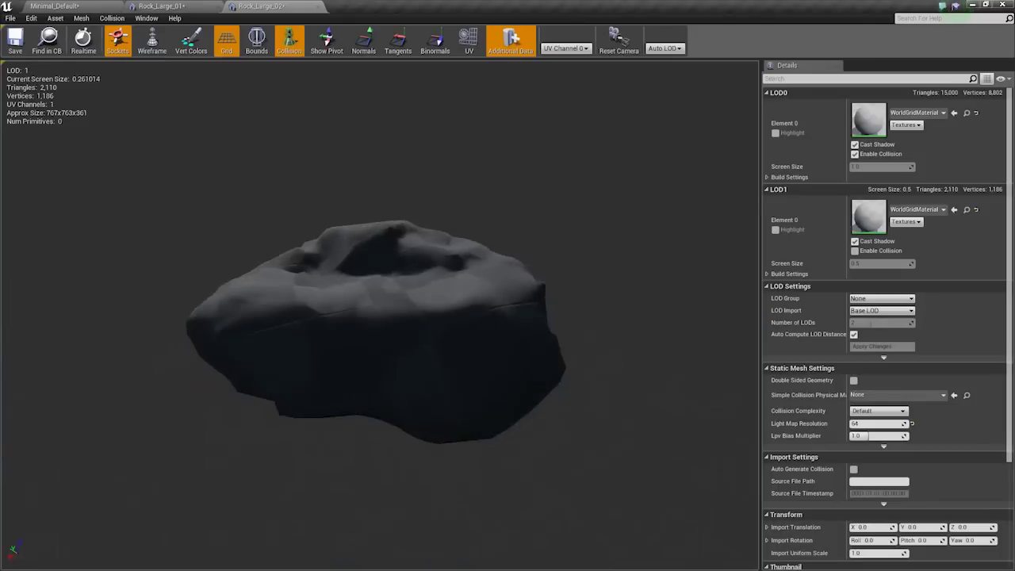
{"action": "scroll", "coordinate": [491, 320], "scroll_direction": "up", "scroll_amount": 3}
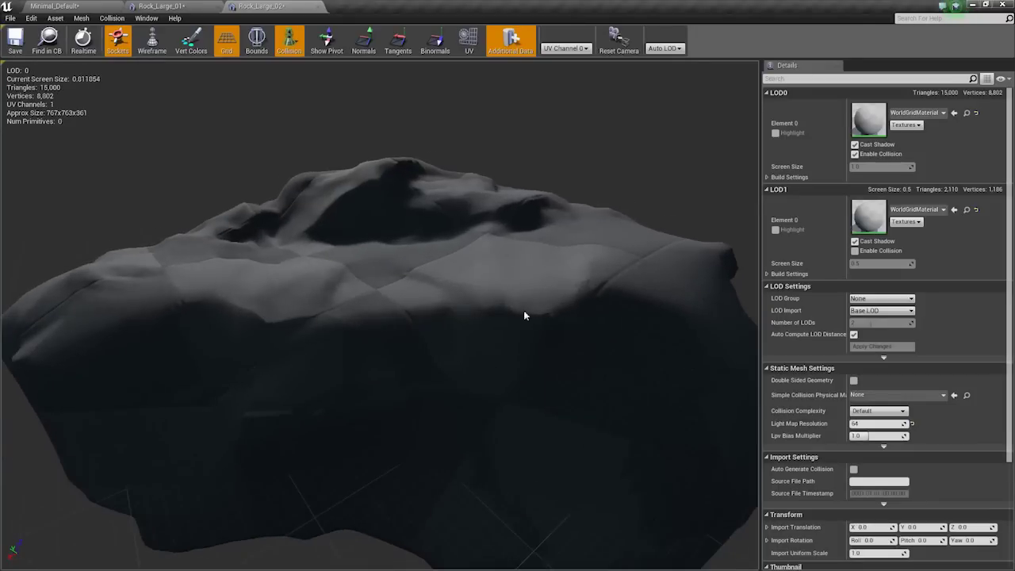
{"action": "scroll", "coordinate": [524, 315], "scroll_direction": "down", "scroll_amount": 4}
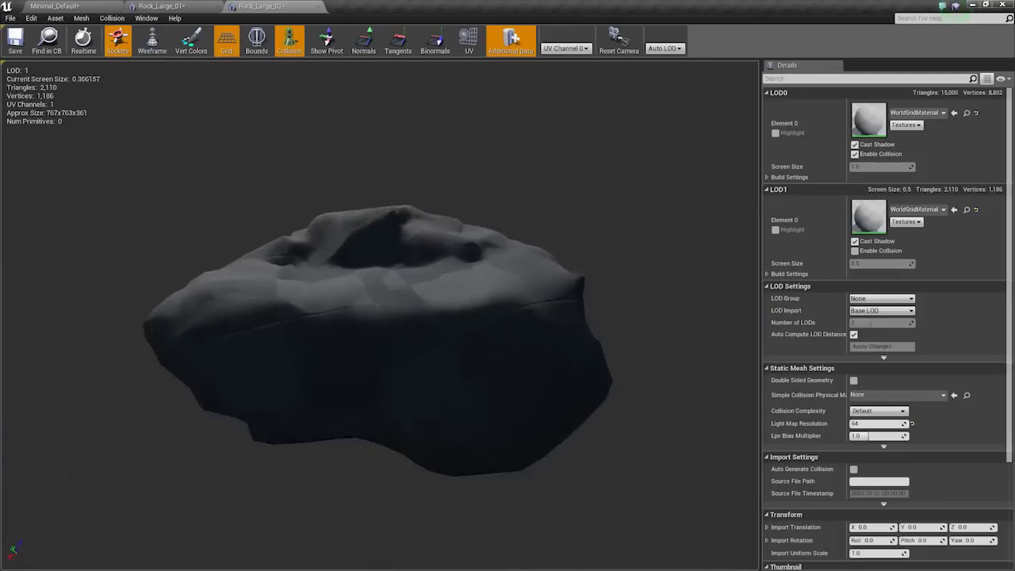
{"action": "scroll", "coordinate": [595, 335], "scroll_direction": "up", "scroll_amount": 4}
{"action": "left_click_drag", "start_coordinate": [595, 336], "coordinate": [555, 337]}
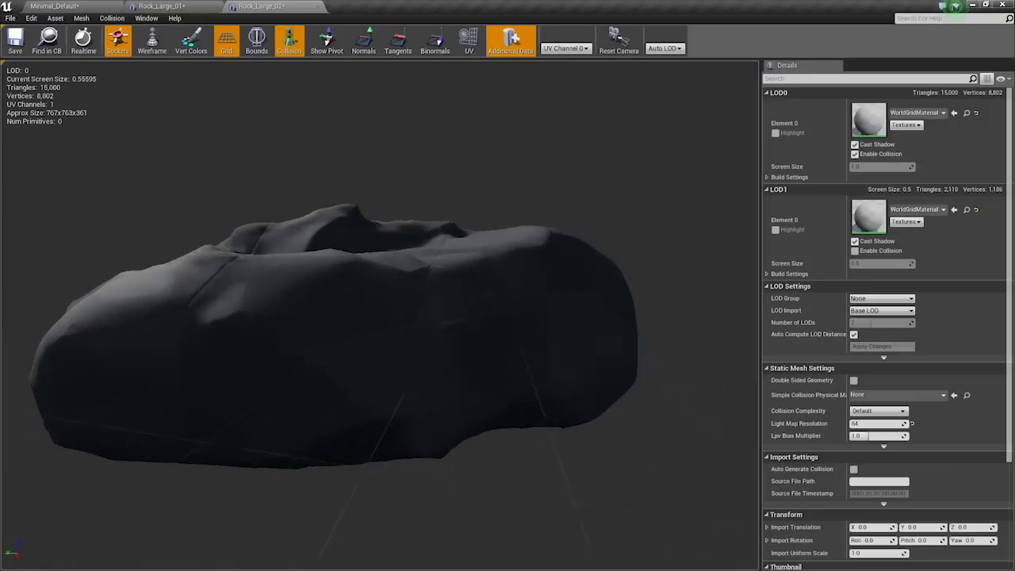
{"action": "scroll", "coordinate": [468, 284], "scroll_direction": "down", "scroll_amount": 2}
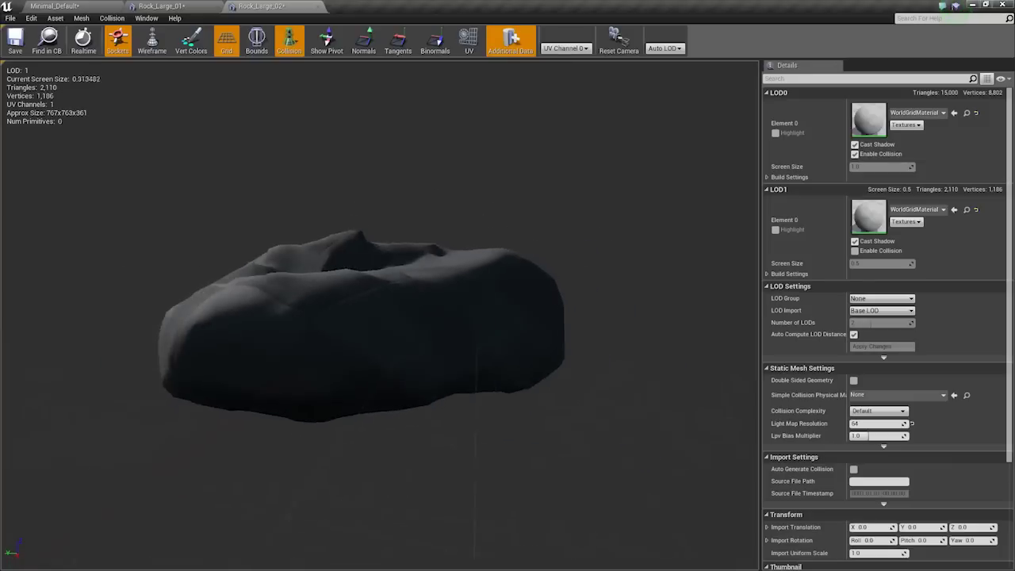
{"action": "scroll", "coordinate": [468, 283], "scroll_direction": "up", "scroll_amount": 4}
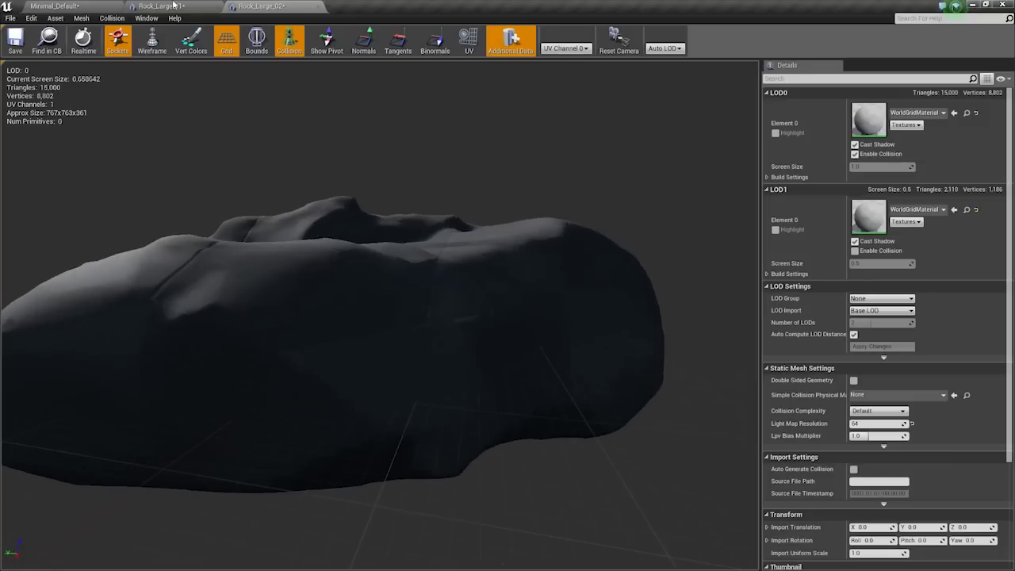
Return to the Rock_Large_01 editor, switch to Windows Explorer and open the Rocks folder inside Seasons > Models.
{"action": "left_click", "coordinate": [174, 6]}
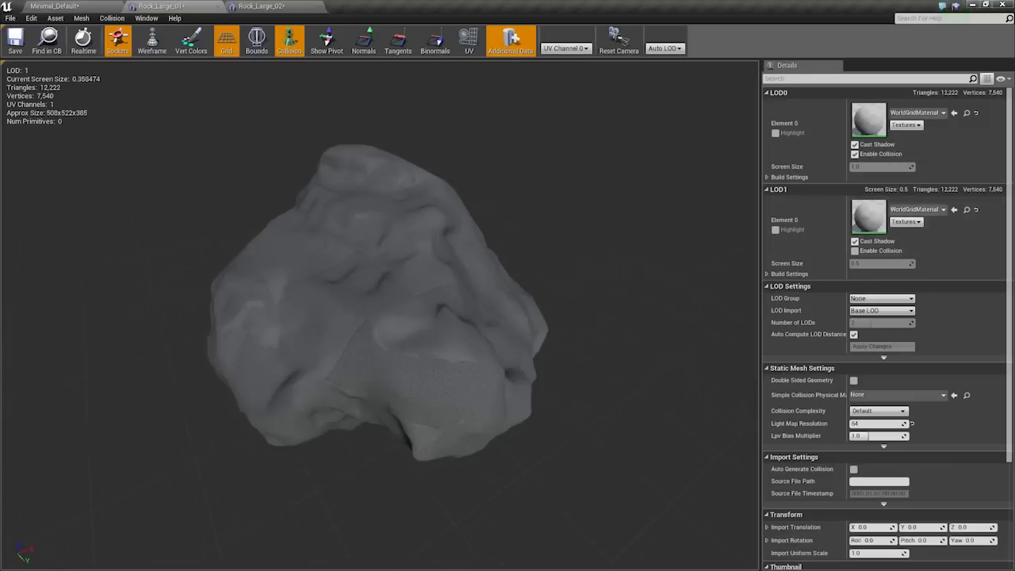
{"action": "left_click_drag", "start_coordinate": [1014, 122], "coordinate": [333, 50]}
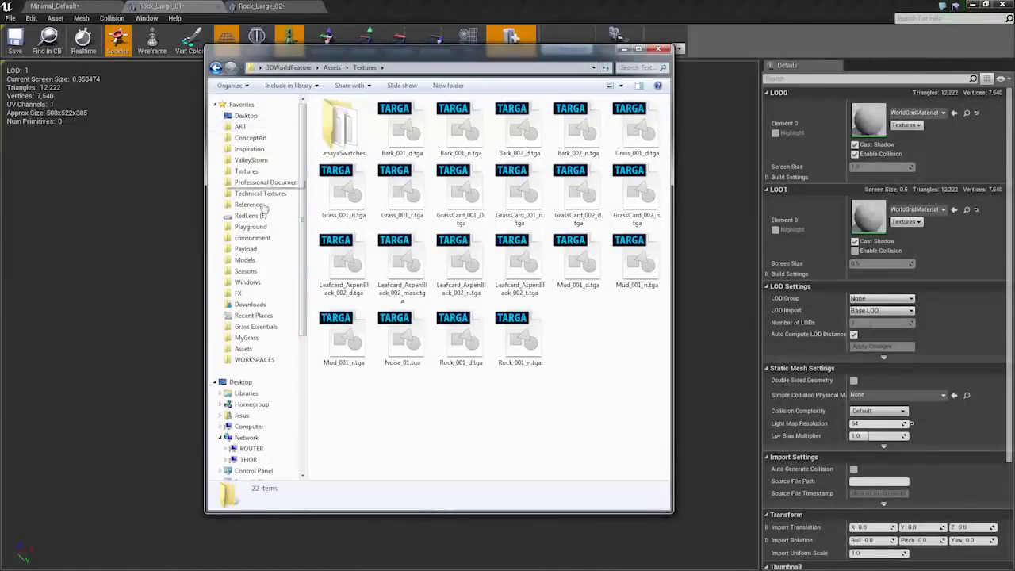
{"action": "left_click", "coordinate": [246, 271]}
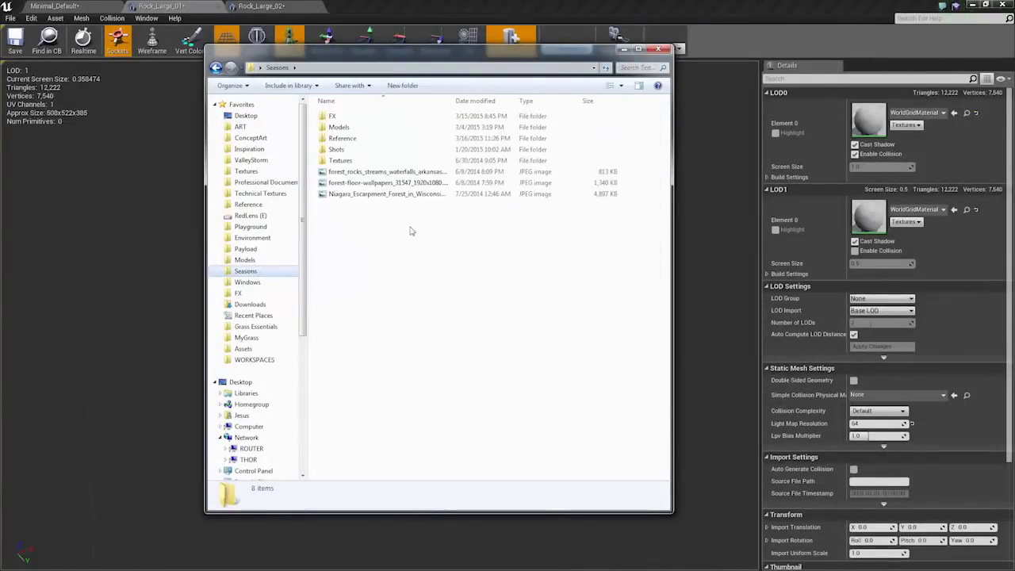
{"action": "double_click", "coordinate": [338, 127]}
{"action": "double_click", "coordinate": [354, 254]}
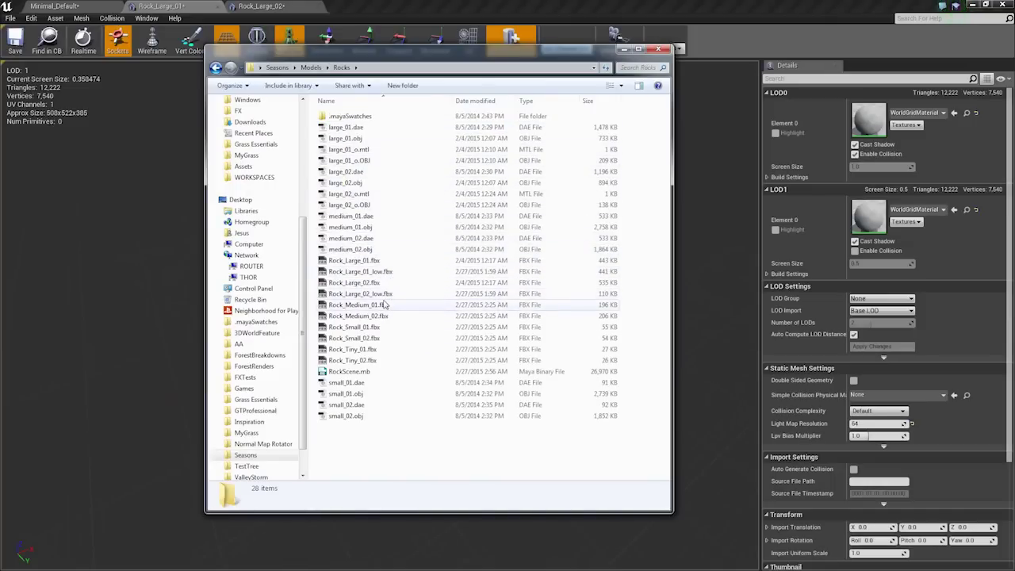
Switch to Maya LT and dismiss its What's New Highlight Settings dialog, keeping the Rocks folder window at hand.
{"action": "key", "text": "alt+Tab"}
{"action": "key", "text": "alt+Tab"}
{"action": "key", "text": "alt+Tab"}
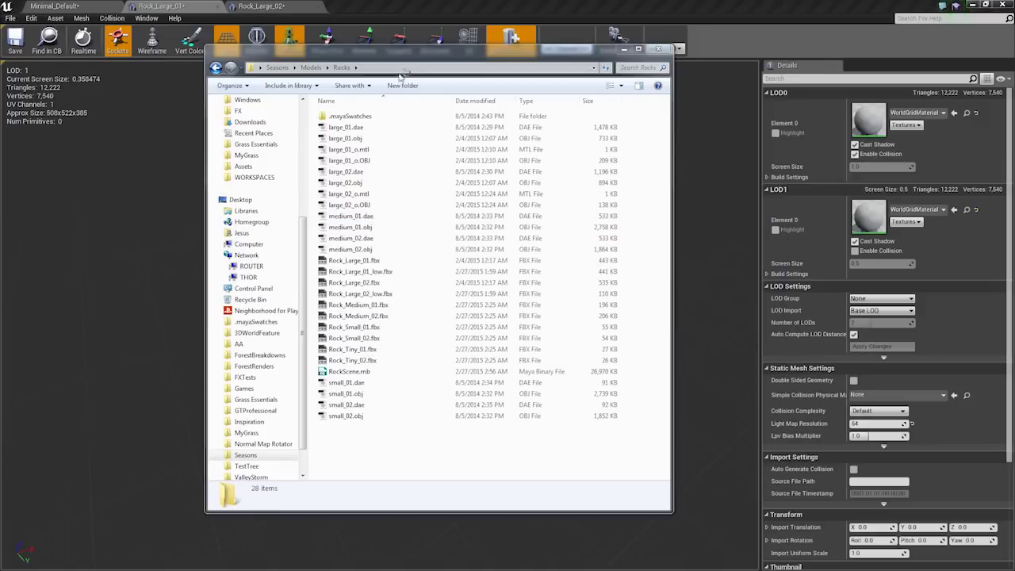
{"action": "left_click_drag", "start_coordinate": [442, 55], "coordinate": [771, 108]}
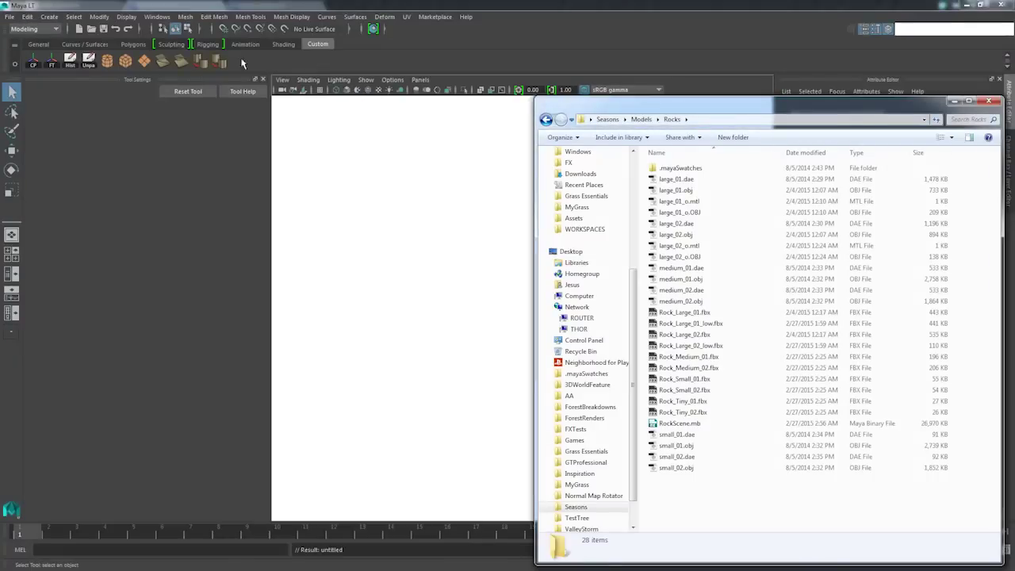
{"action": "left_click_drag", "start_coordinate": [604, 104], "coordinate": [942, 128]}
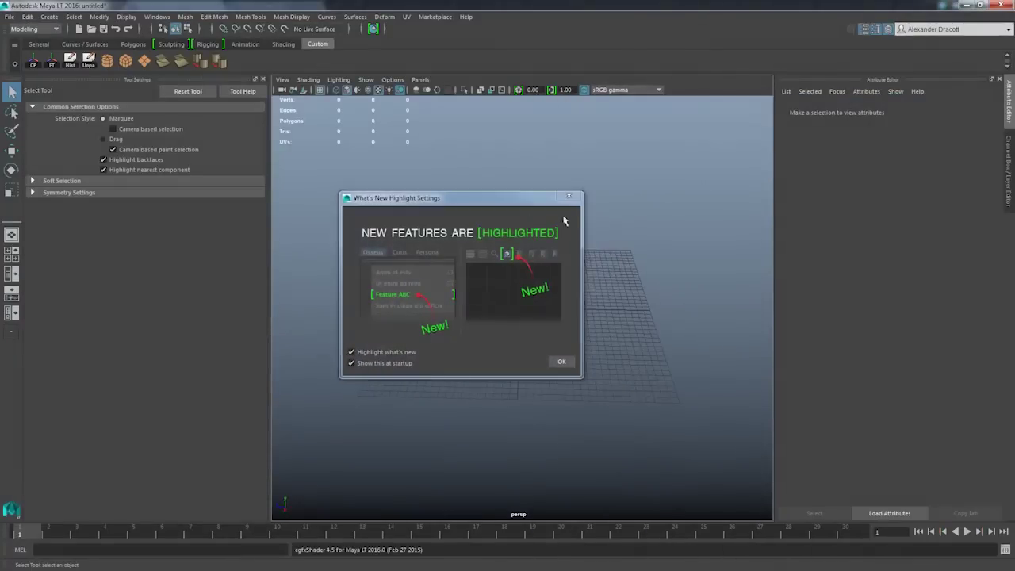
{"action": "left_click", "coordinate": [572, 199]}
{"action": "key", "text": "alt+Tab"}
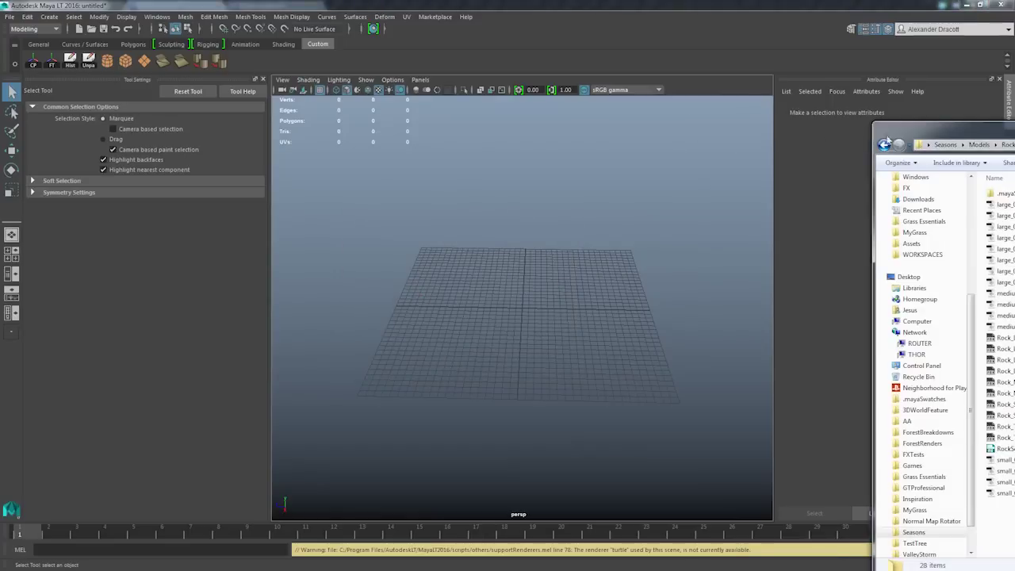
Import Rock_Large_01_low.fbx from the Rocks folder into the empty Maya LT scene.
{"action": "left_click_drag", "start_coordinate": [888, 140], "coordinate": [694, 77]}
{"action": "left_click", "coordinate": [850, 289]}
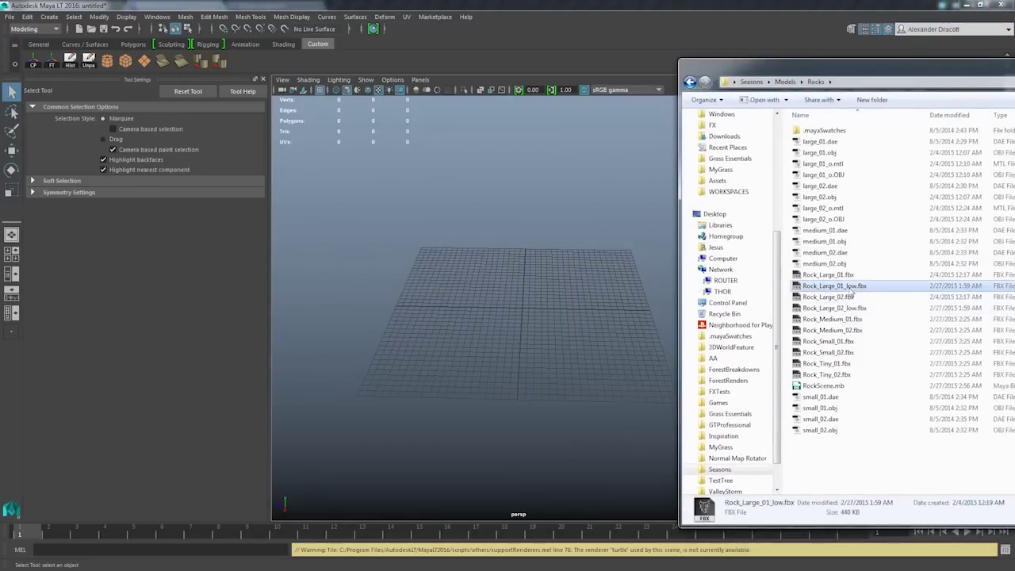
{"action": "left_click_drag", "start_coordinate": [852, 292], "coordinate": [512, 190]}
Frame the imported rock and examine its wireframe and polygon count from different angles.
{"action": "left_click", "coordinate": [533, 311]}
{"action": "key", "text": "f"}
{"action": "key", "text": "w"}
{"action": "left_click", "coordinate": [640, 318]}
{"action": "left_click", "coordinate": [536, 316]}
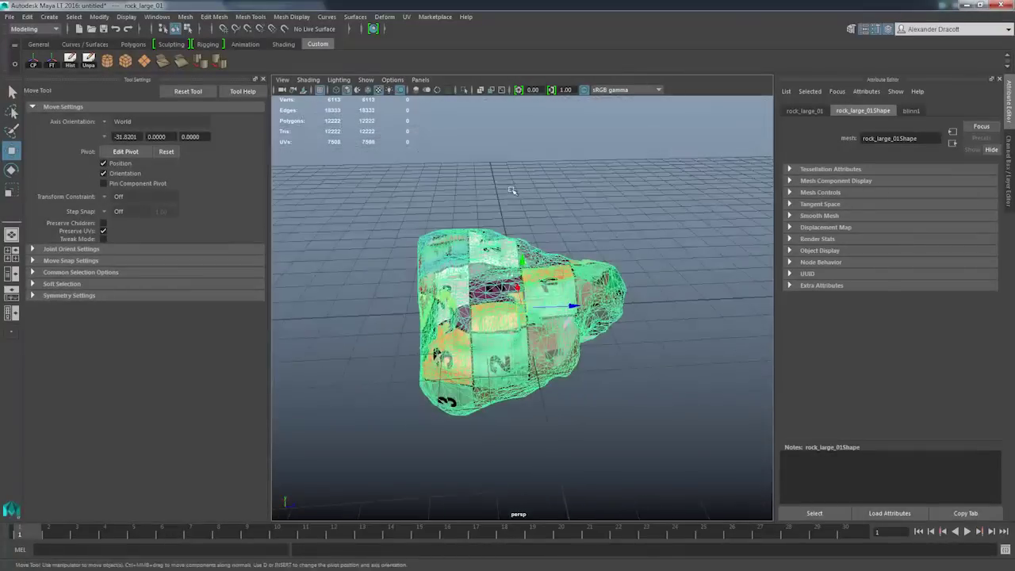
{"action": "left_click_drag", "start_coordinate": [581, 228], "coordinate": [470, 280], "text": "alt"}
Switch back to Unreal Engine and return to the Minimal_Default level view.
{"action": "left_click", "coordinate": [396, 279]}
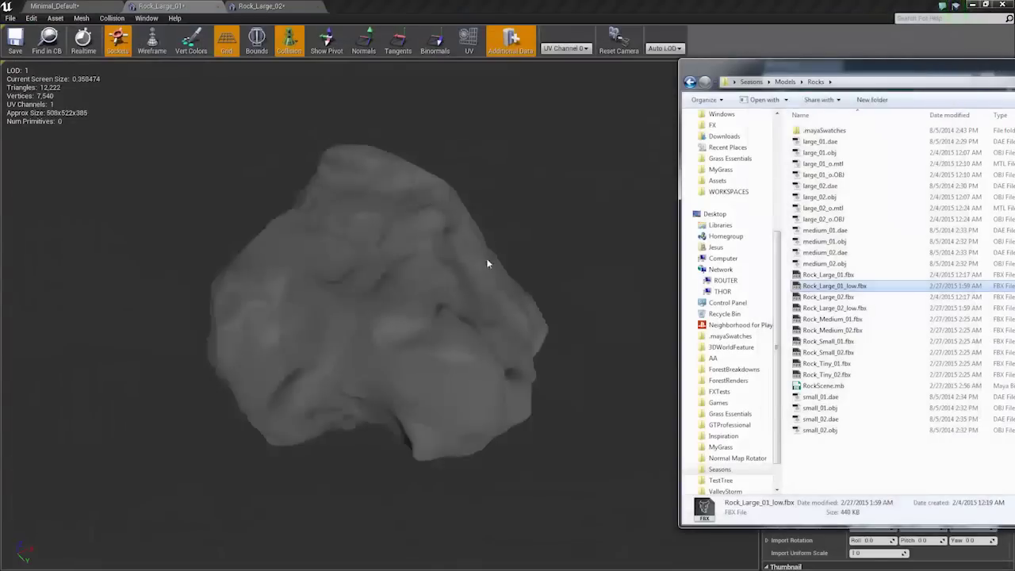
{"action": "left_click_drag", "start_coordinate": [488, 264], "coordinate": [373, 273]}
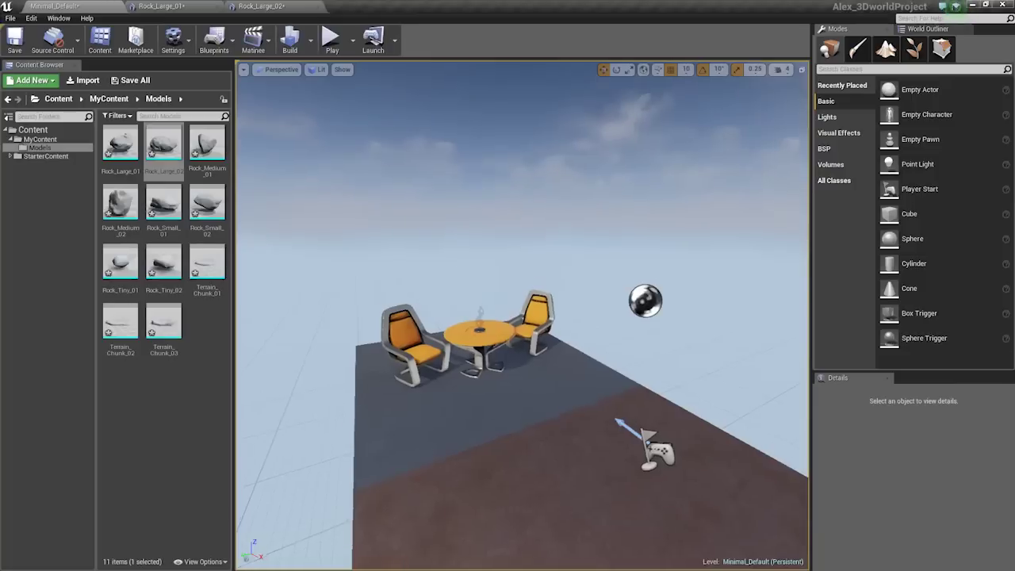
{"action": "mouse_move", "coordinate": [473, 258]}
{"action": "right_mouse_down", "text": "alt"}
{"action": "mouse_move", "coordinate": [548, 258]}
{"action": "mouse_move", "coordinate": [473, 259]}
{"action": "right_mouse_up", "text": "alt"}
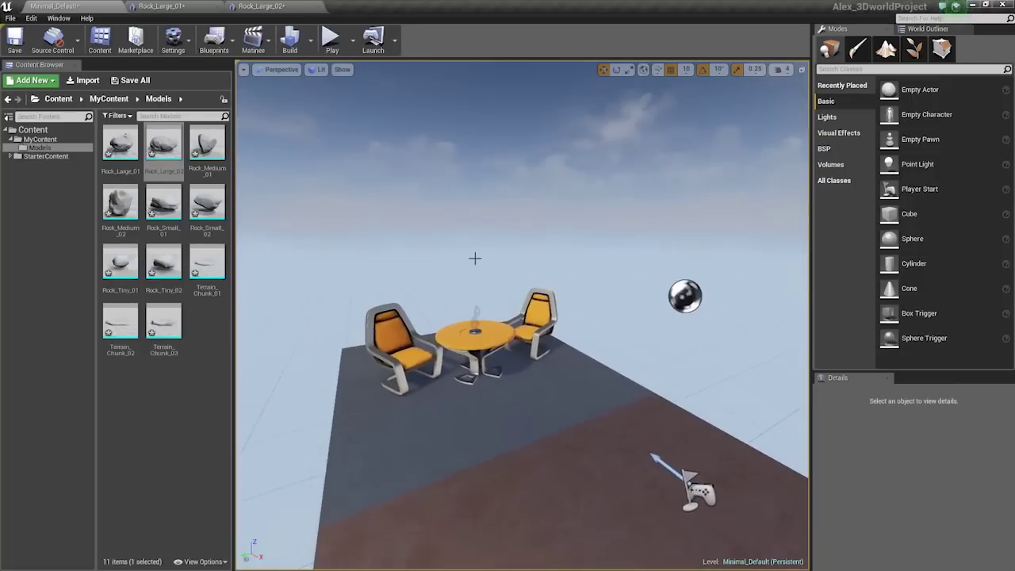
{"action": "right_click", "coordinate": [216, 442]}
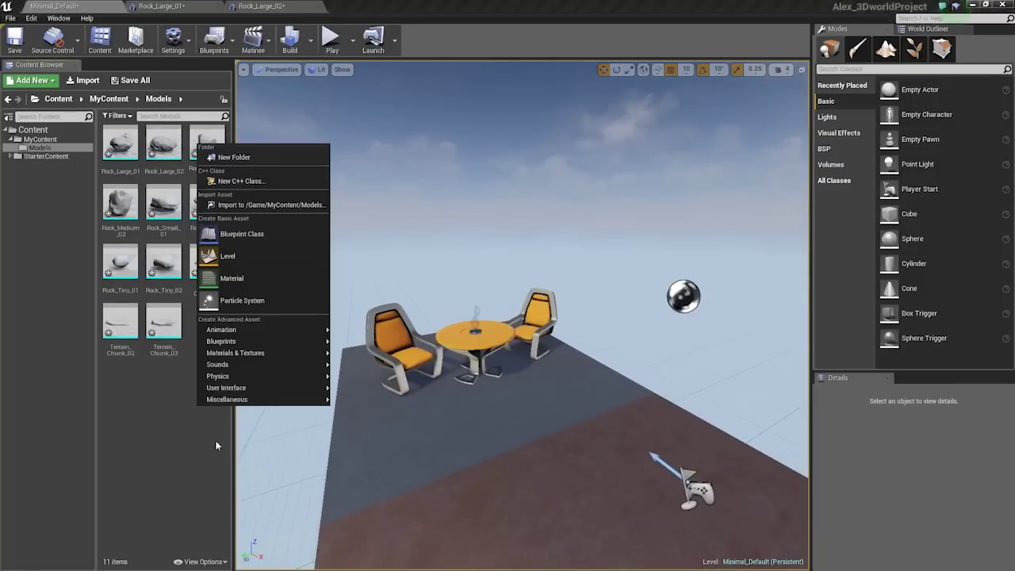
{"action": "left_click", "coordinate": [261, 206]}
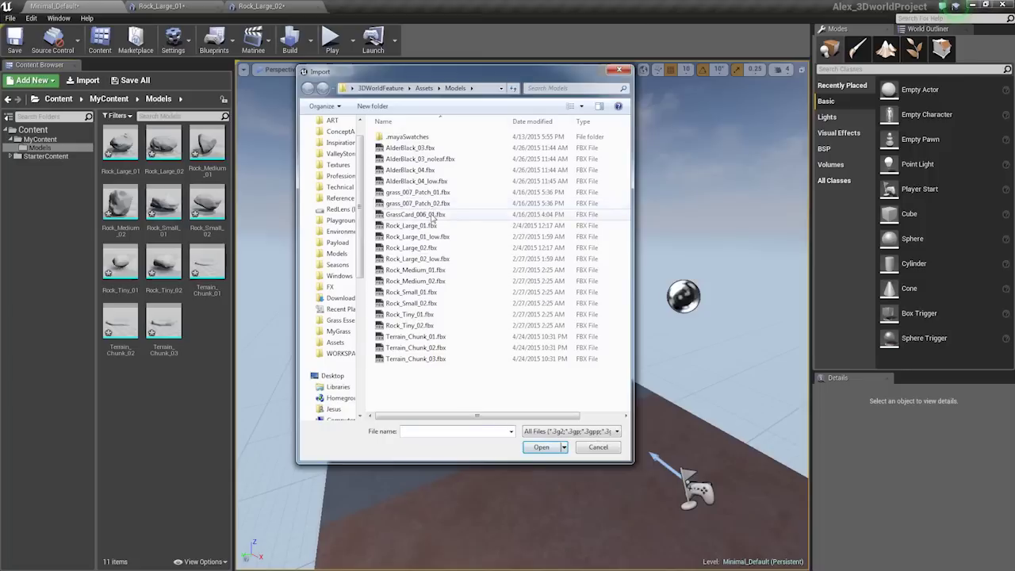
{"action": "left_click", "coordinate": [433, 215]}
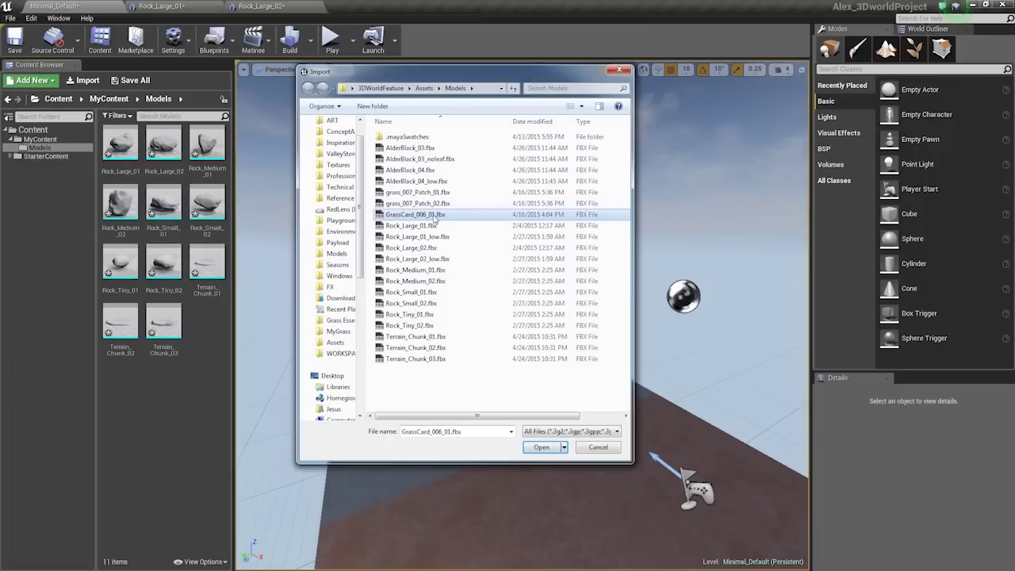
{"action": "double_click", "coordinate": [434, 215]}
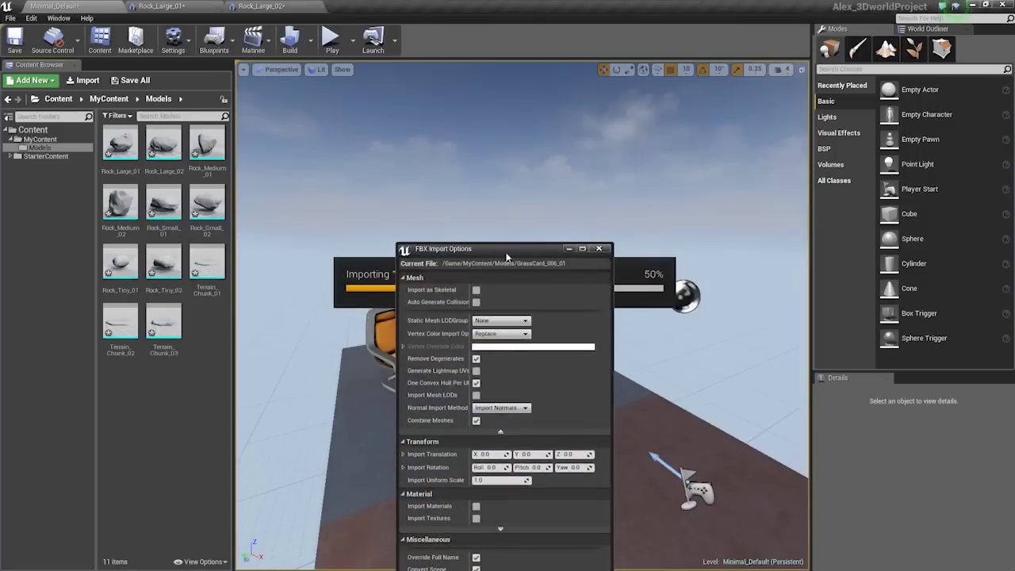
{"action": "left_click_drag", "start_coordinate": [506, 255], "coordinate": [566, 87]}
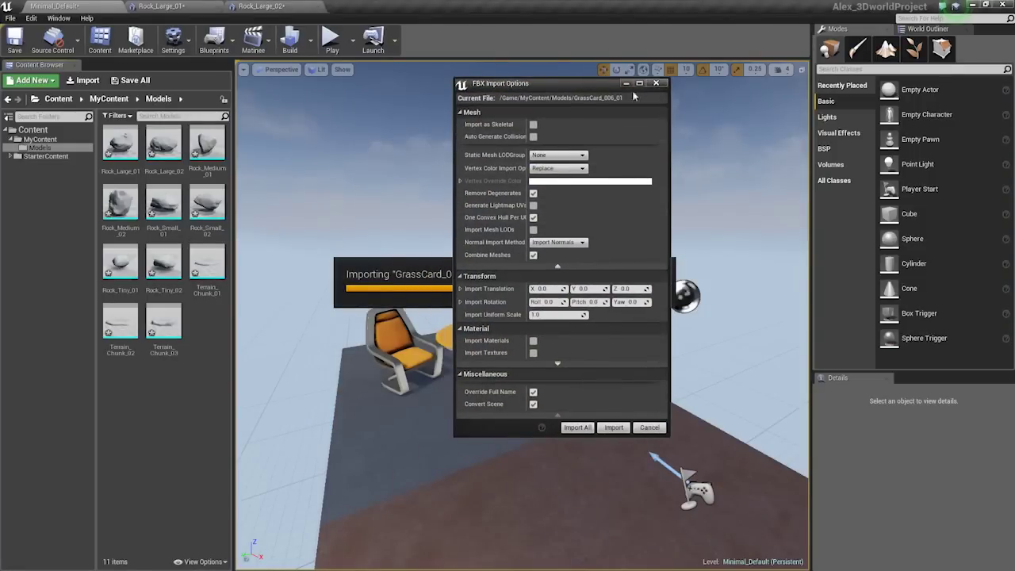
{"action": "left_click", "coordinate": [657, 84]}
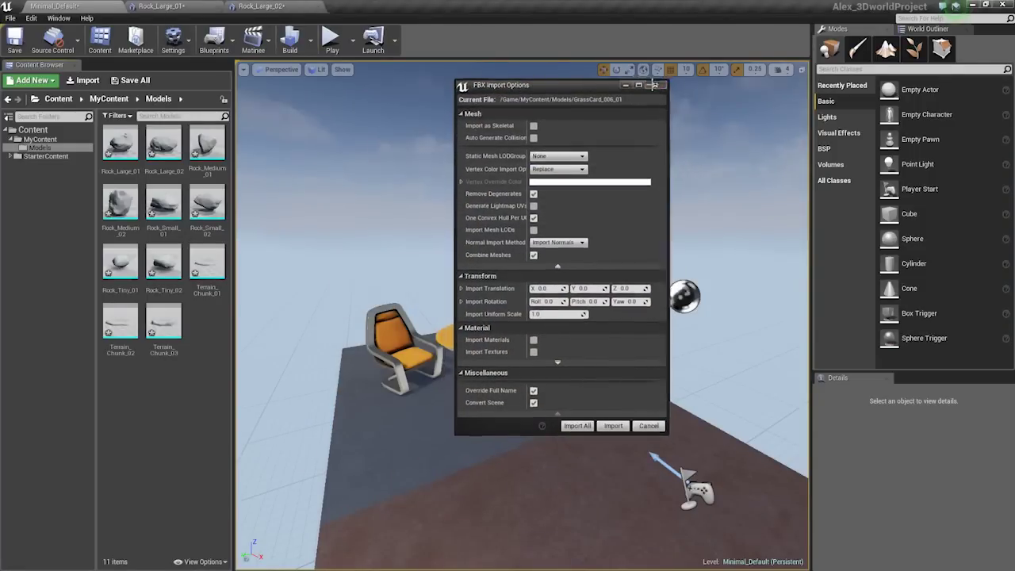
Import GrassCard_006_01.fbx into the MyContent Models folder with Import Mesh LODs enabled.
{"action": "right_click", "coordinate": [177, 178]}
{"action": "left_click", "coordinate": [282, 234]}
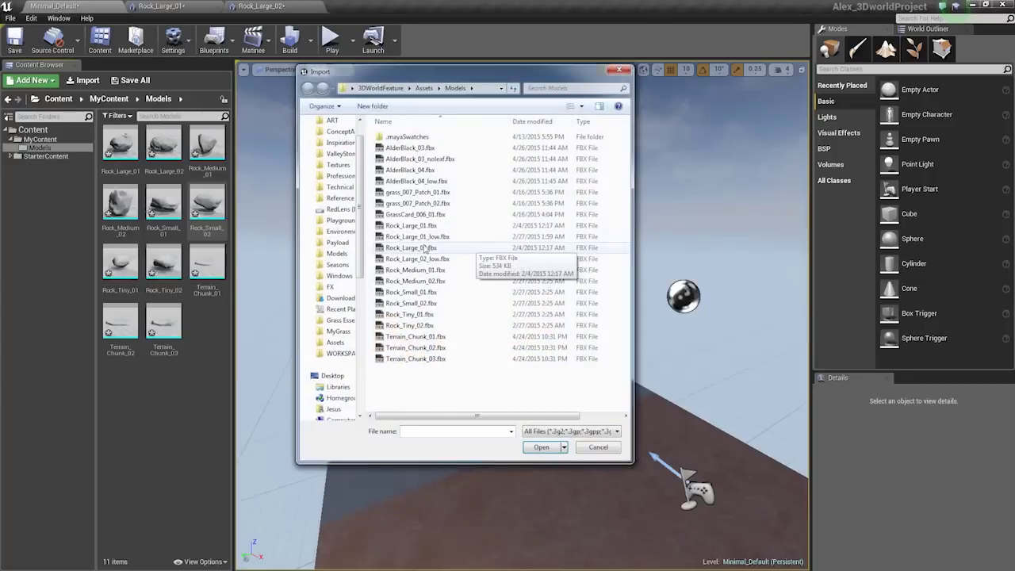
{"action": "left_click", "coordinate": [423, 88]}
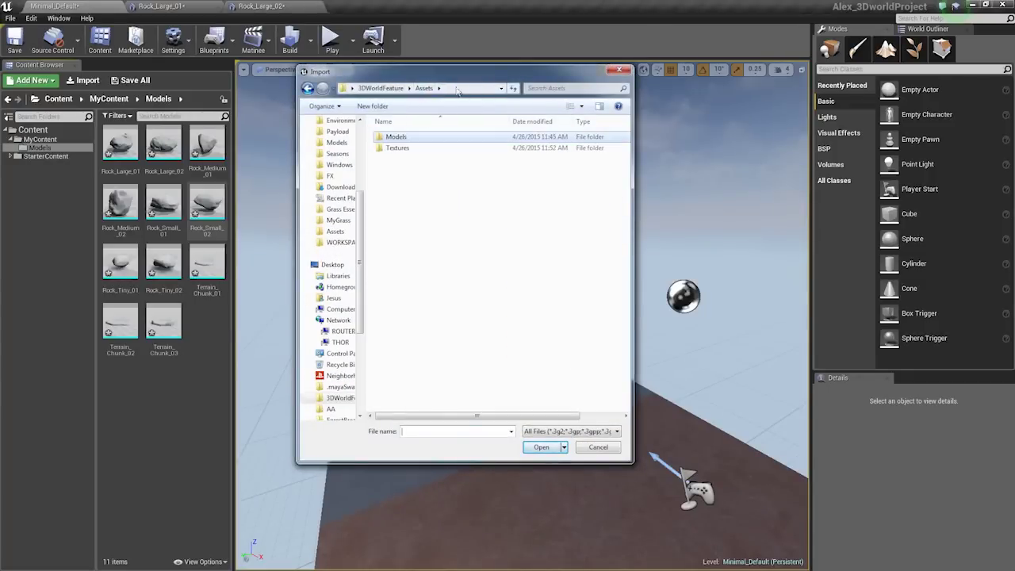
{"action": "double_click", "coordinate": [401, 140]}
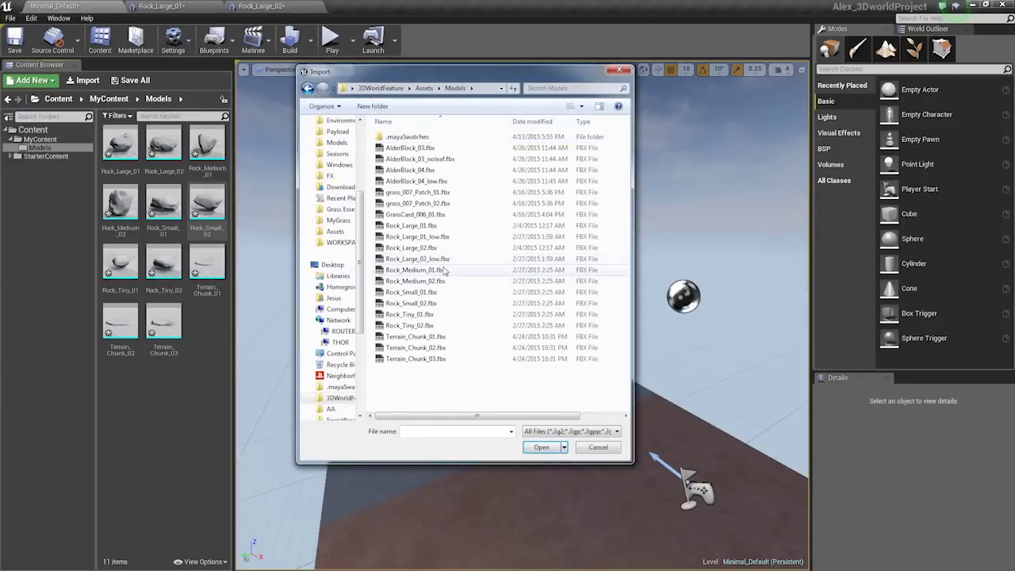
{"action": "double_click", "coordinate": [421, 215]}
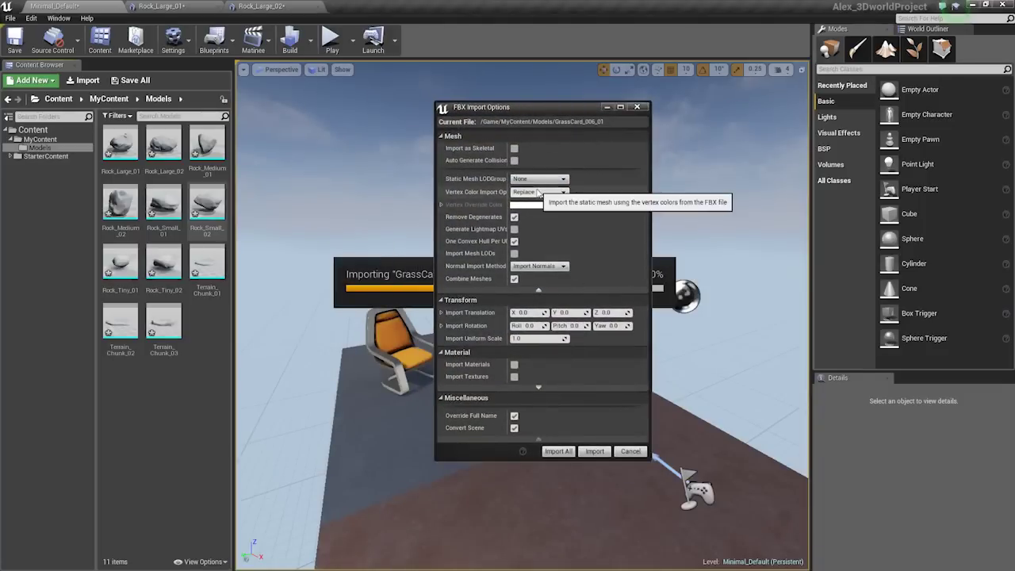
{"action": "left_click", "coordinate": [536, 179]}
{"action": "left_click", "coordinate": [537, 183]}
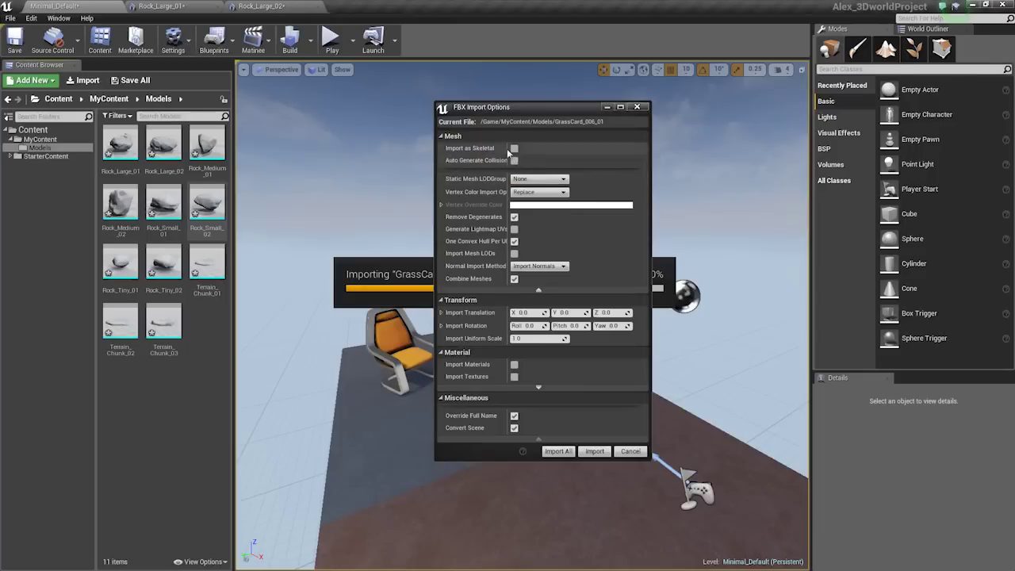
{"action": "left_click", "coordinate": [514, 253]}
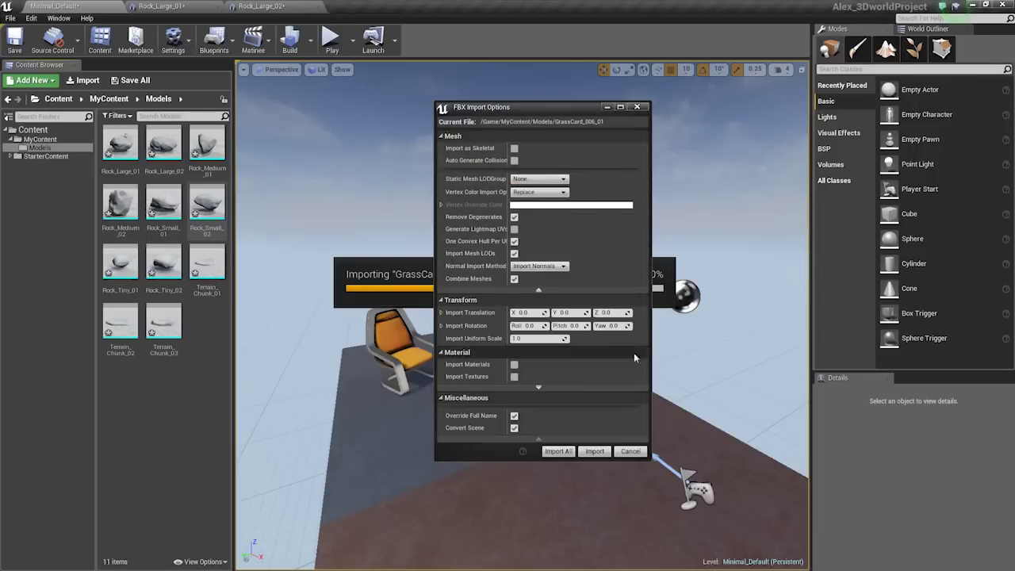
{"action": "left_click", "coordinate": [595, 452]}
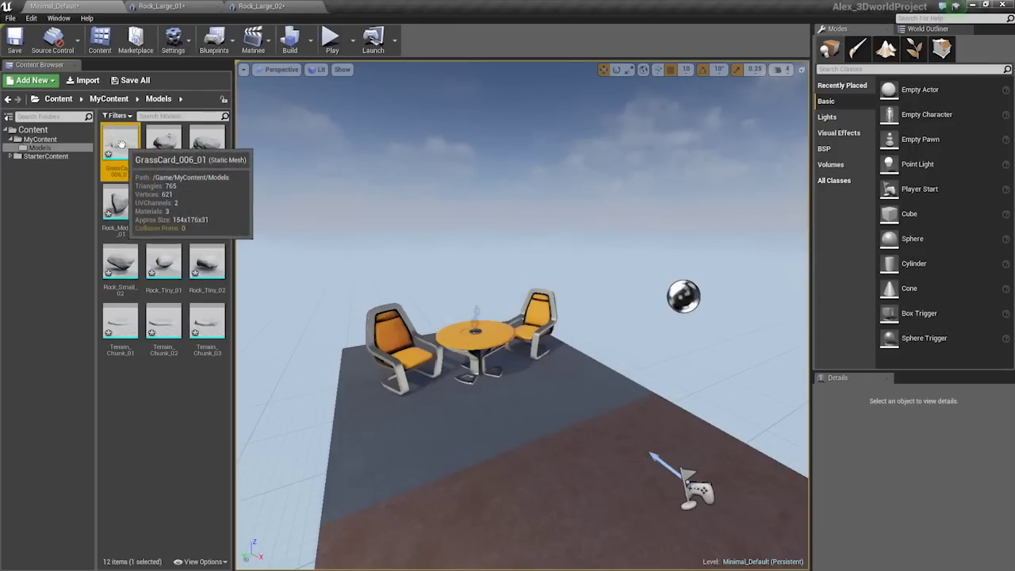
Open the GrassCard_006_01 mesh and set its LOD Group to Foliage, overwriting its settings with the group defaults.
{"action": "double_click", "coordinate": [121, 143]}
{"action": "left_click_drag", "start_coordinate": [572, 265], "coordinate": [508, 268], "text": "alt"}
{"action": "right_click_drag", "start_coordinate": [573, 265], "coordinate": [539, 254], "text": "alt"}
{"action": "scroll", "coordinate": [935, 325], "scroll_direction": "down", "scroll_amount": 3}
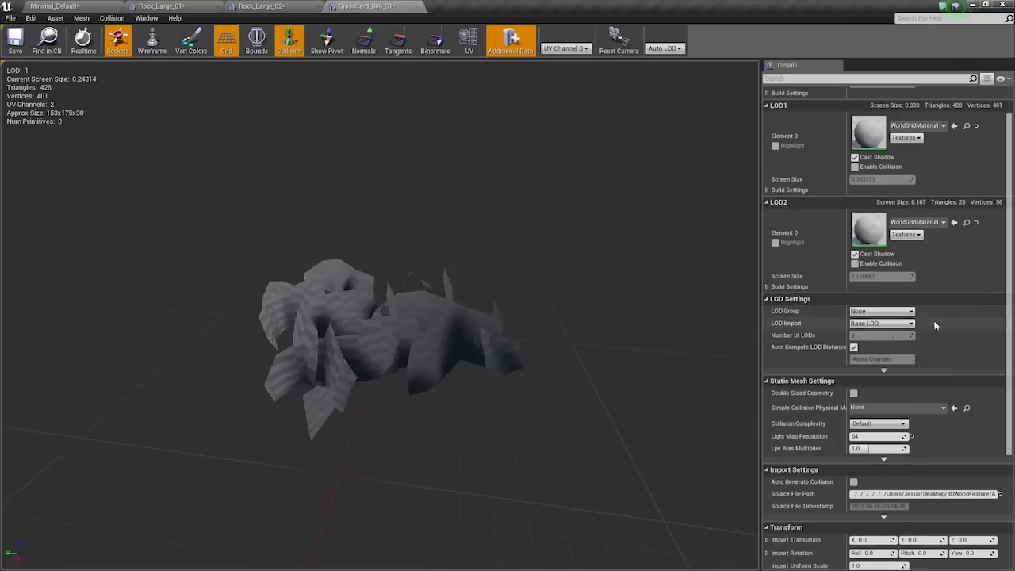
{"action": "left_click", "coordinate": [877, 311]}
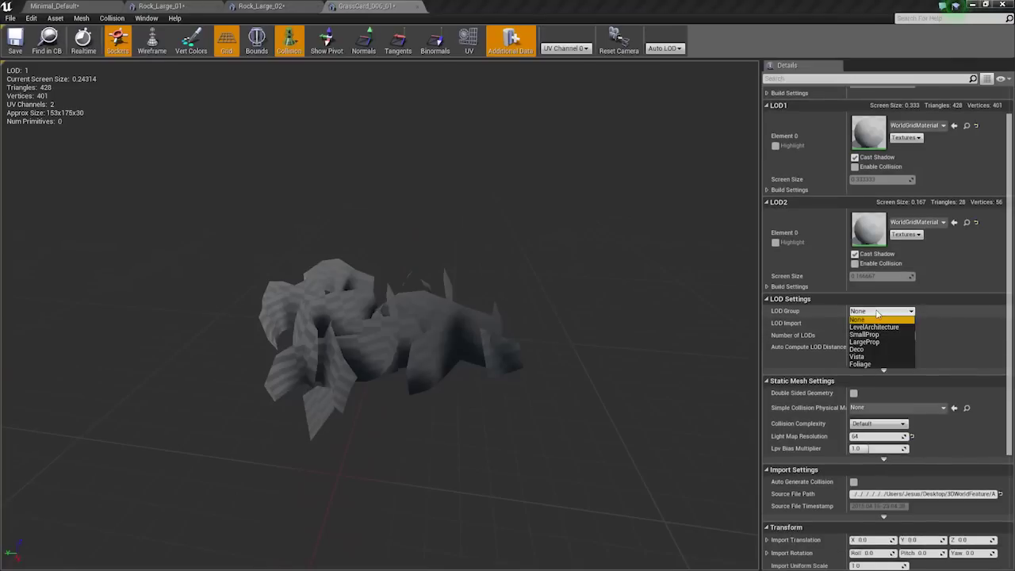
{"action": "left_click", "coordinate": [863, 364]}
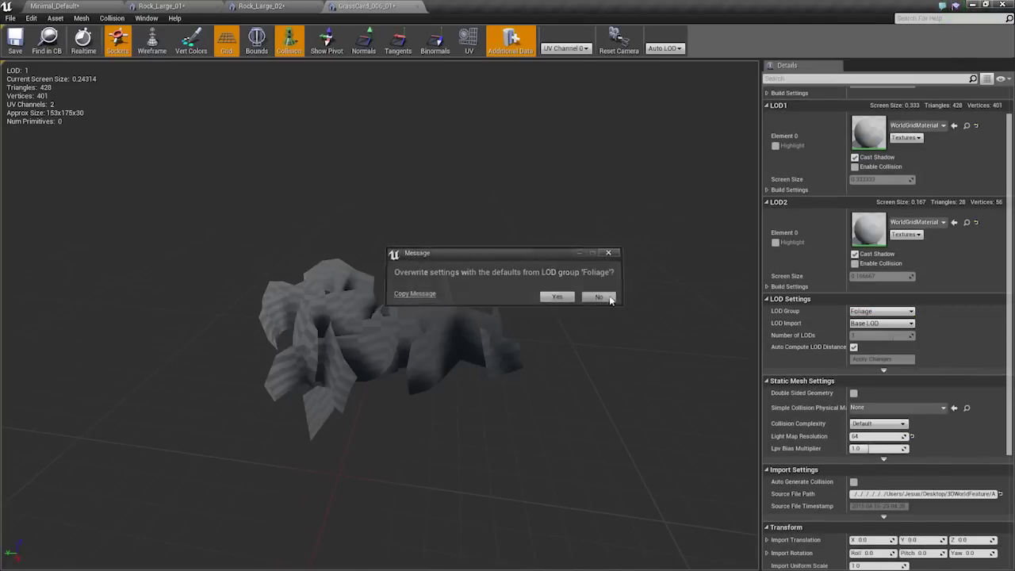
{"action": "left_click", "coordinate": [558, 296]}
With automatic LOD distances off, set the screen size to 0.02 for LOD1 and 0.002 for LOD2, and check the LOD switching.
{"action": "scroll", "coordinate": [899, 163], "scroll_direction": "up", "scroll_amount": 1}
{"action": "scroll", "coordinate": [899, 163], "scroll_direction": "up", "scroll_amount": 2}
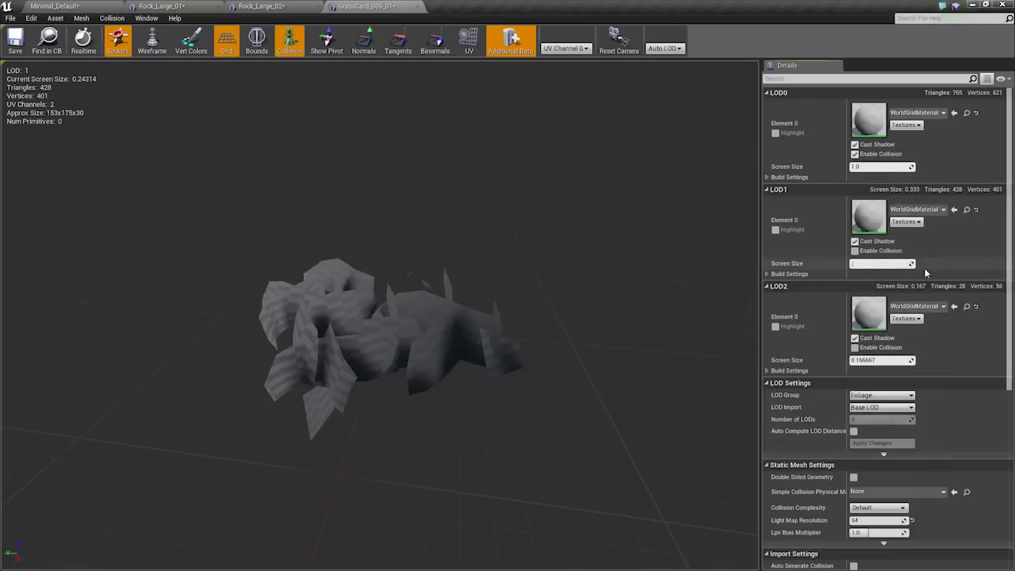
{"action": "type", "text": "0.02"}
{"action": "key", "text": "Return"}
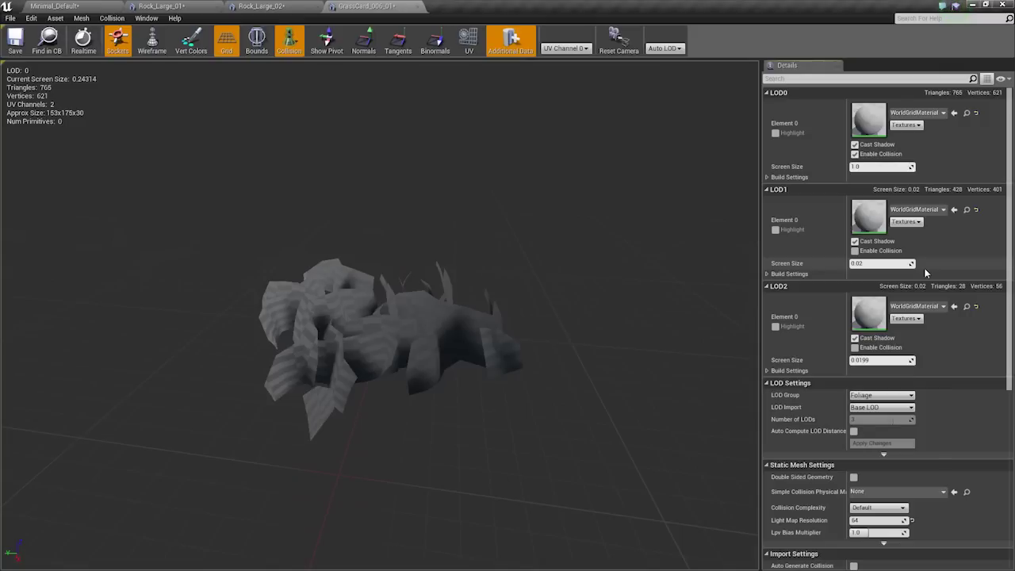
{"action": "left_click", "coordinate": [882, 361]}
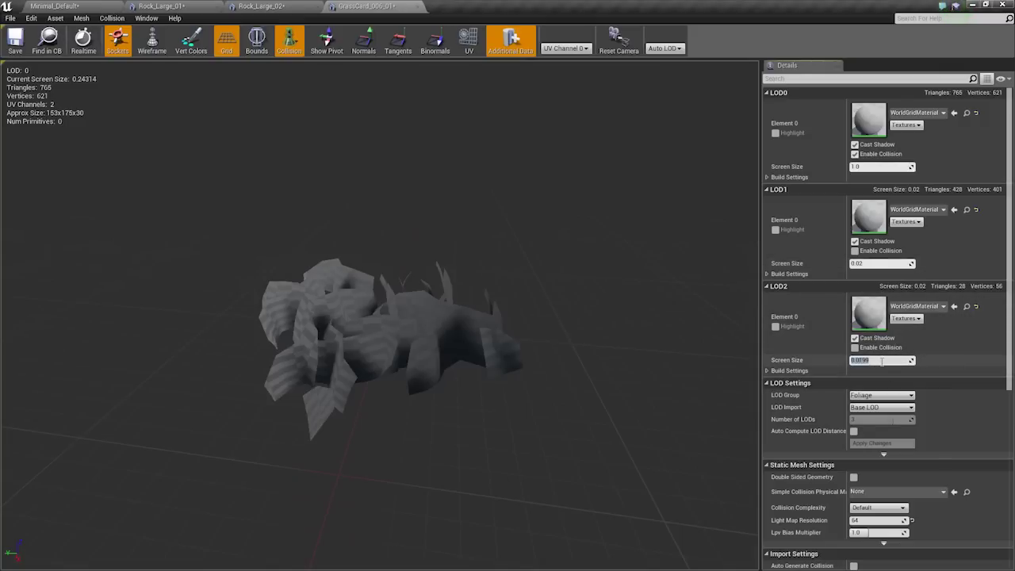
{"action": "right_click_drag", "start_coordinate": [555, 333], "coordinate": [555, 452]}
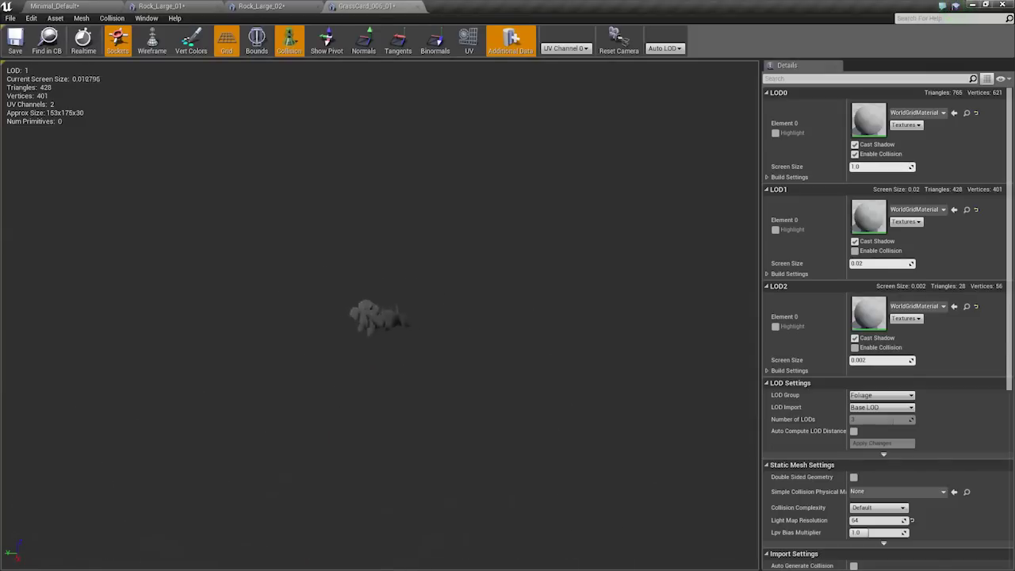
{"action": "mouse_move", "coordinate": [516, 373]}
{"action": "right_mouse_down"}
{"action": "mouse_move", "coordinate": [515, 292]}
{"action": "mouse_move", "coordinate": [515, 365]}
{"action": "right_mouse_up"}
Close the GrassCard_006_01, Rock_Large_02 and Rock_Large_01 mesh editors to return to the Minimal_Default level.
{"action": "left_click", "coordinate": [412, 7]}
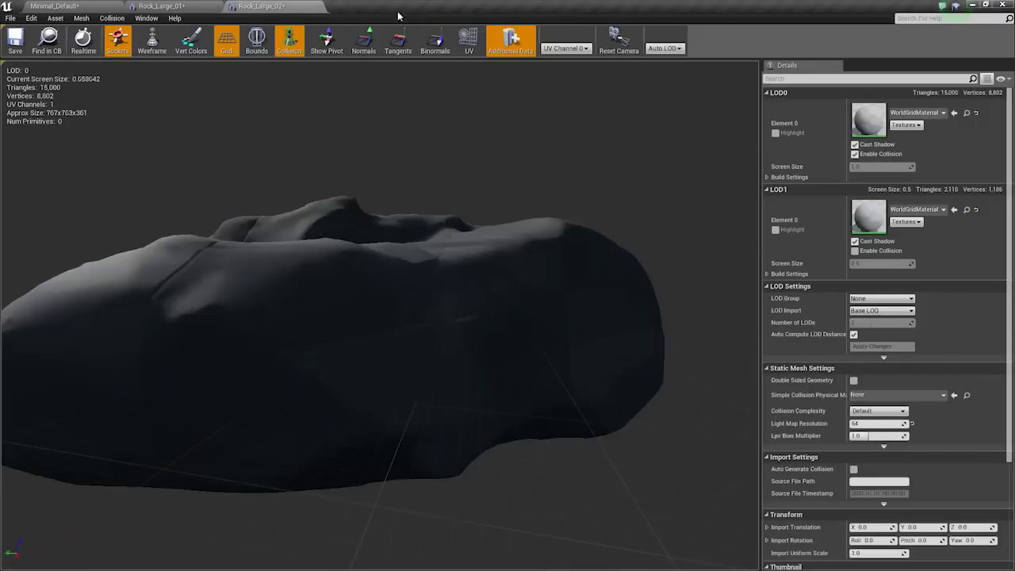
{"action": "left_click", "coordinate": [180, 8]}
{"action": "left_click", "coordinate": [218, 8]}
{"action": "left_click", "coordinate": [218, 8]}
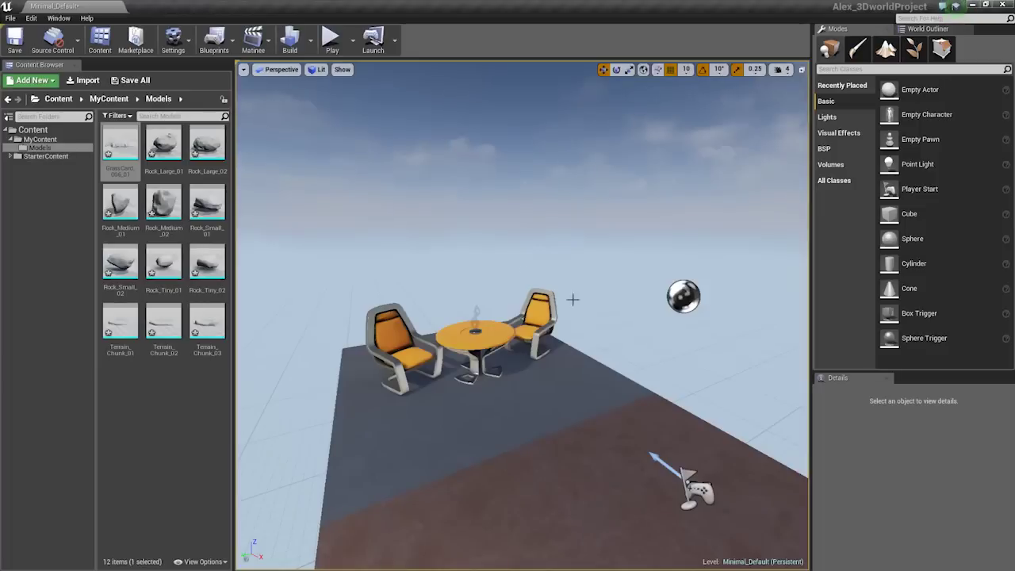
{"action": "right_click_drag", "start_coordinate": [573, 299], "coordinate": [564, 326]}
Import grass_007_Patch_01.fbx and grass_007_Patch_02.fbx into the Models folder with their mesh LODs.
{"action": "right_click", "coordinate": [166, 415]}
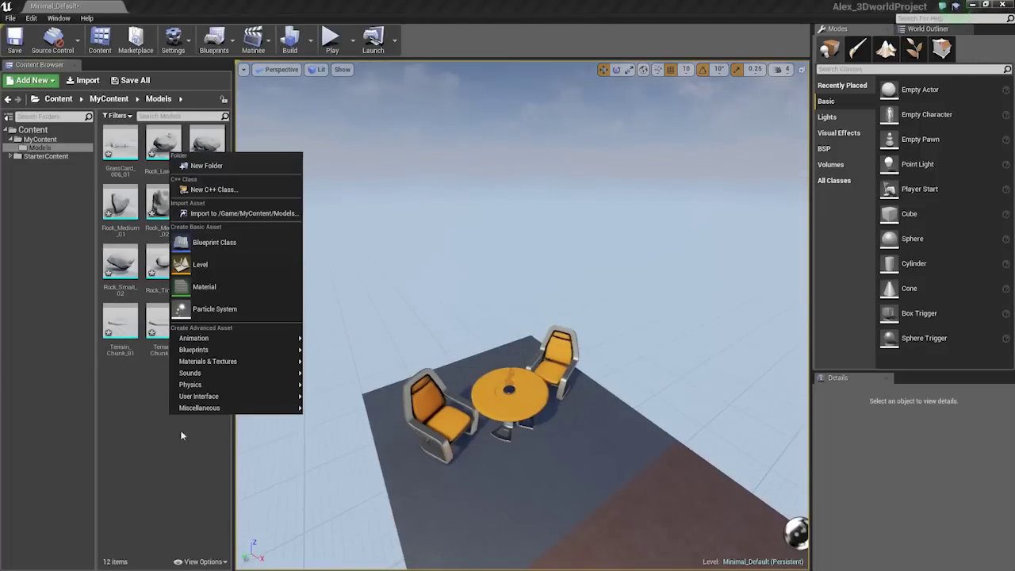
{"action": "left_click", "coordinate": [213, 214]}
{"action": "left_click", "coordinate": [434, 203]}
{"action": "left_click", "coordinate": [437, 193], "text": "shift"}
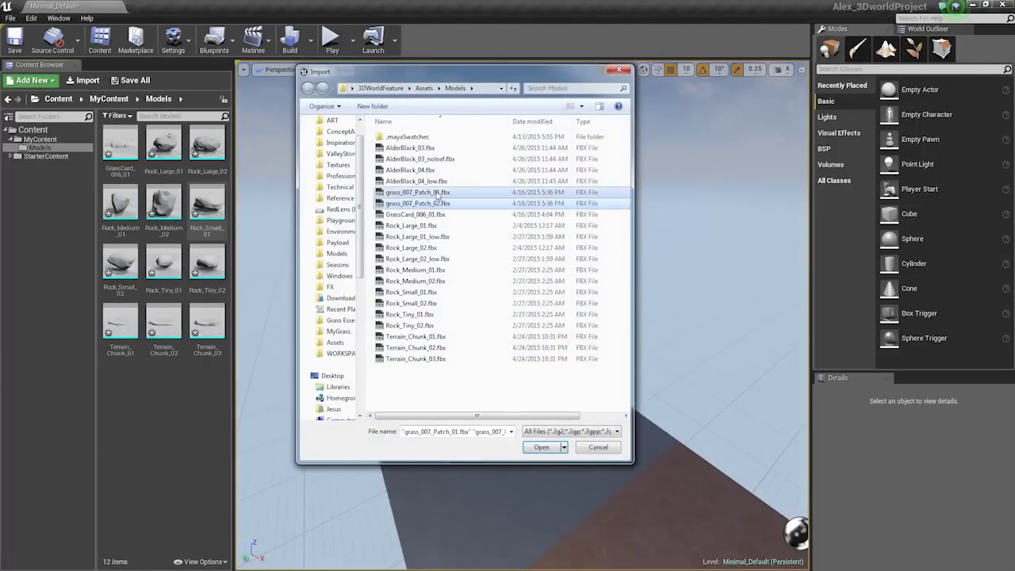
{"action": "left_click", "coordinate": [541, 447]}
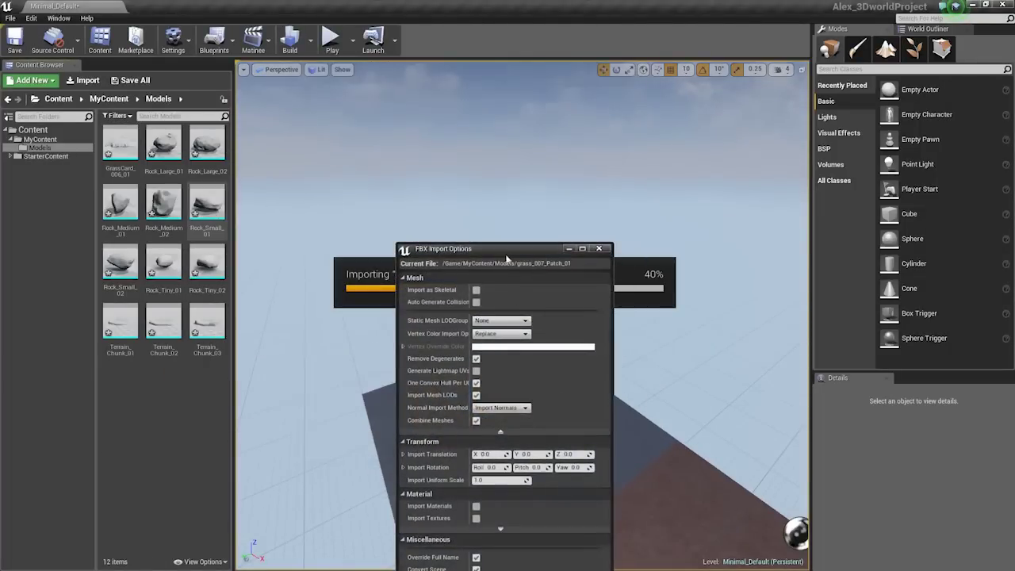
{"action": "left_click_drag", "start_coordinate": [452, 182], "coordinate": [522, 106]}
{"action": "left_click", "coordinate": [537, 450]}
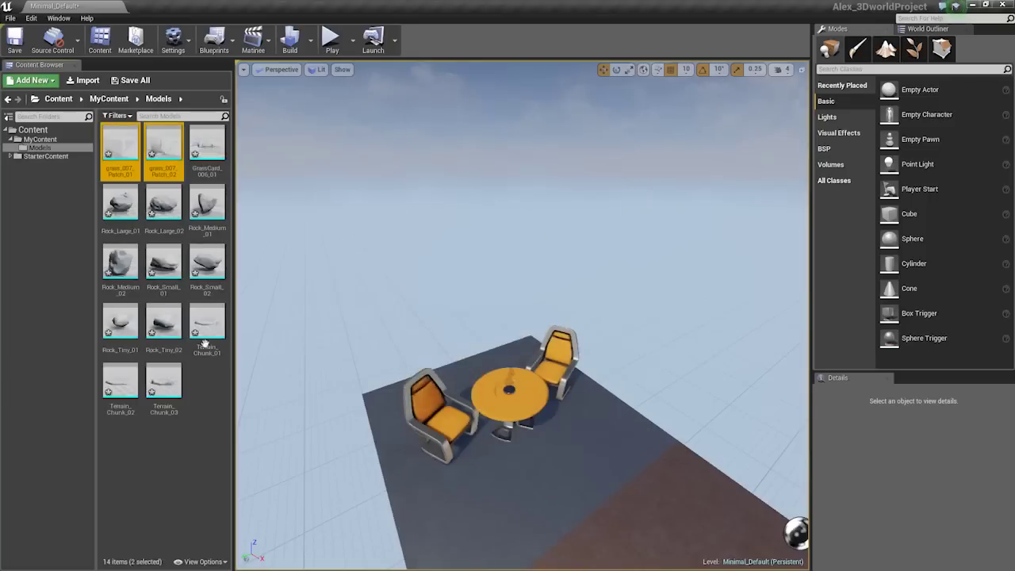
Open the grass_007_Patch_01 mesh and disable Auto Compute LOD Distances.
{"action": "left_click", "coordinate": [198, 380]}
{"action": "double_click", "coordinate": [125, 153]}
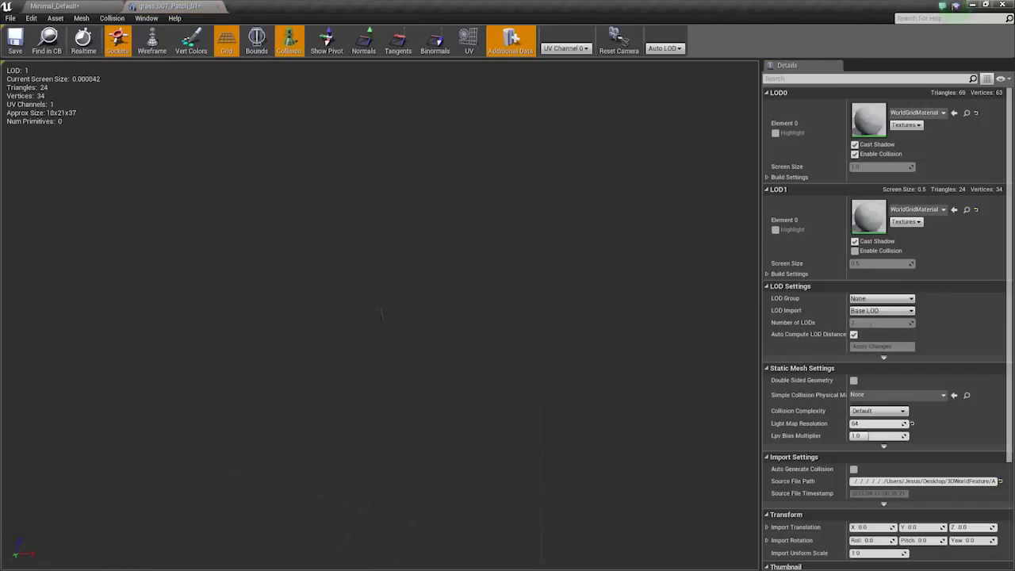
{"action": "right_click_drag", "start_coordinate": [508, 317], "coordinate": [508, 301]}
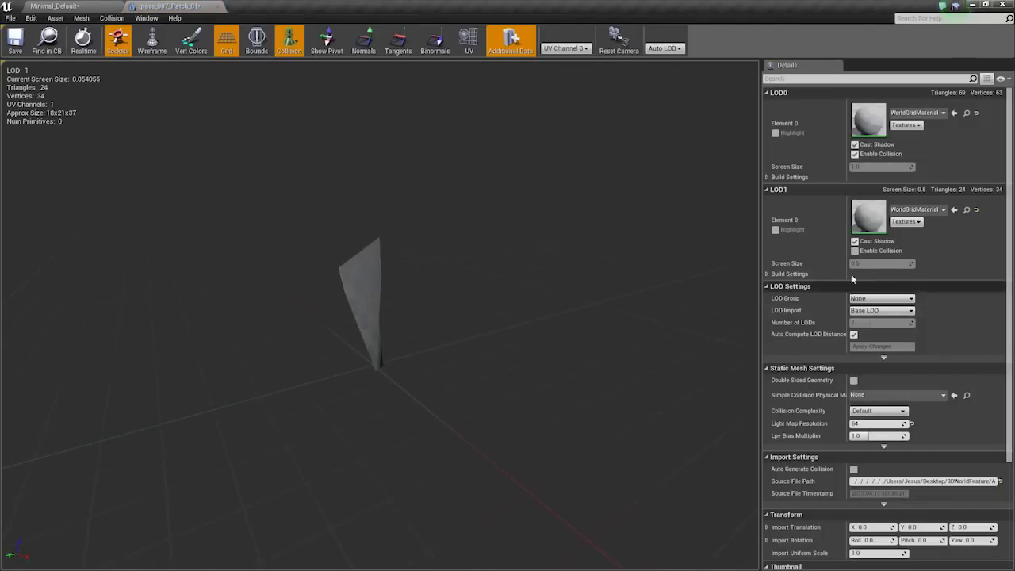
{"action": "left_click_drag", "start_coordinate": [849, 336], "coordinate": [850, 336]}
{"action": "left_click", "coordinate": [855, 335]}
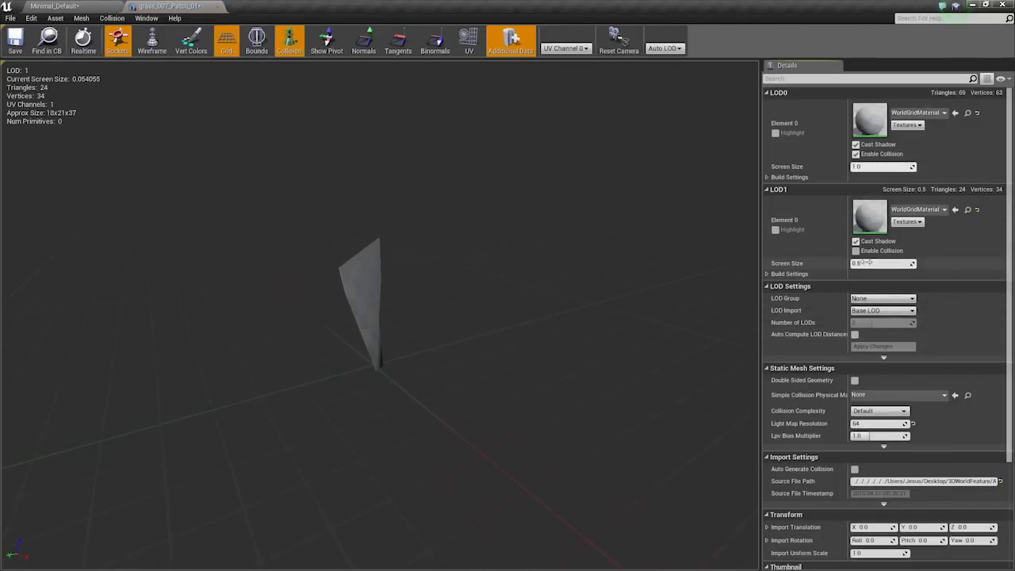
Try LOD1 screen sizes of 0.02 and 0.1 on the grass patch, checking the LOD switching distance.
{"action": "left_click", "coordinate": [866, 263]}
{"action": "type", "text": "0.02"}
{"action": "key", "text": "Return"}
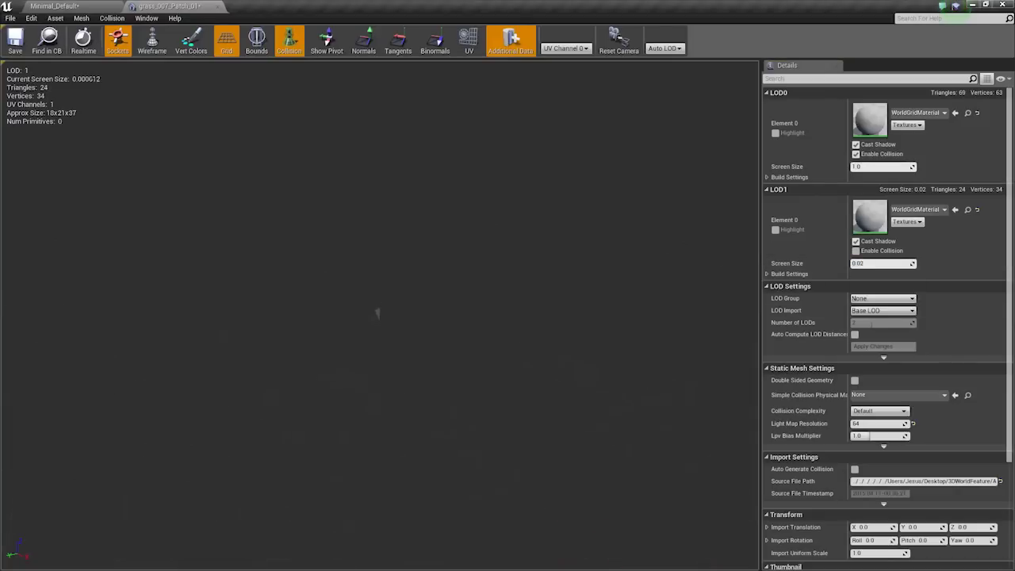
{"action": "right_click_drag", "start_coordinate": [356, 158], "coordinate": [357, 3]}
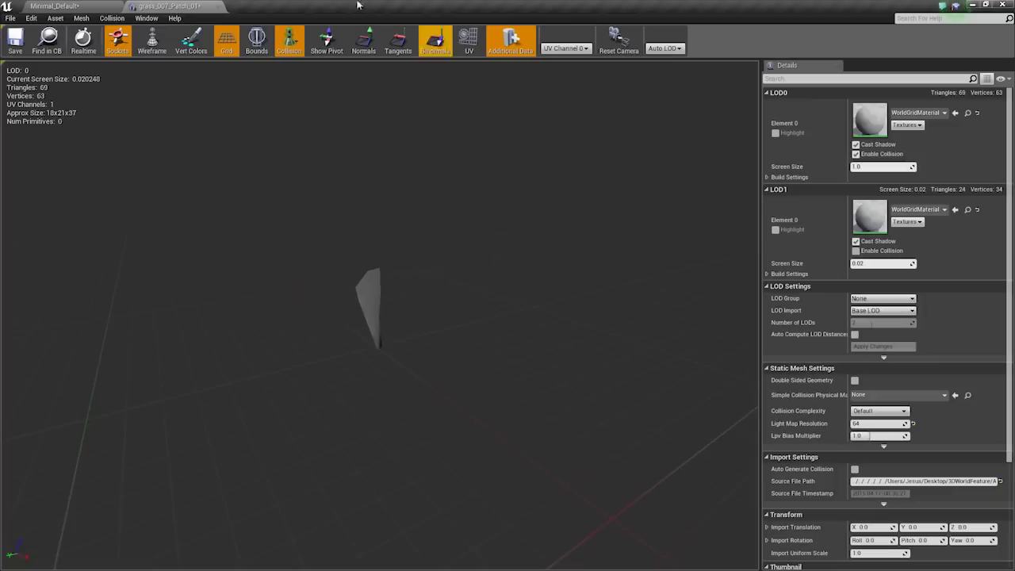
{"action": "left_click", "coordinate": [870, 263]}
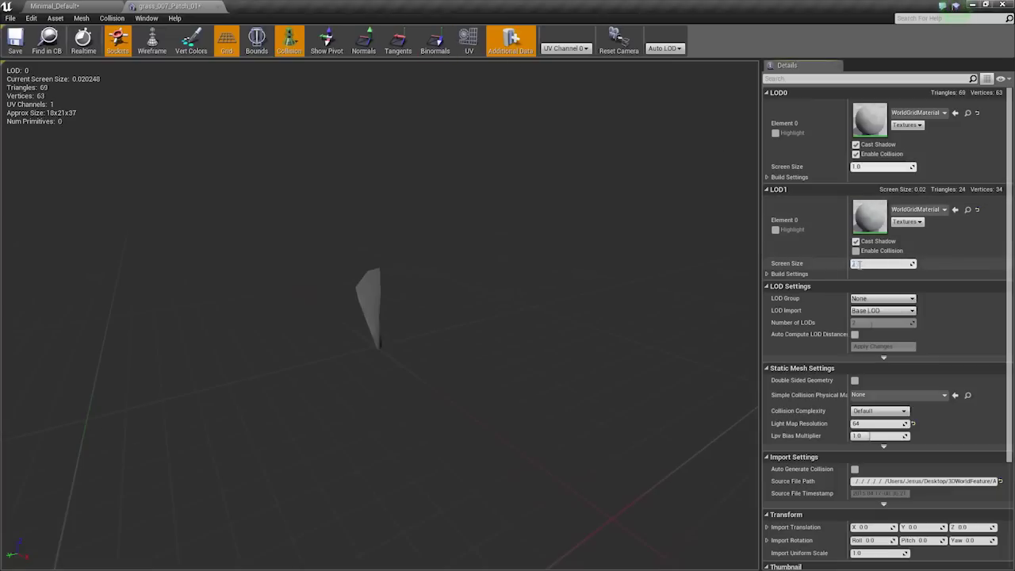
{"action": "type", "text": "0.1"}
{"action": "key", "text": "Return"}
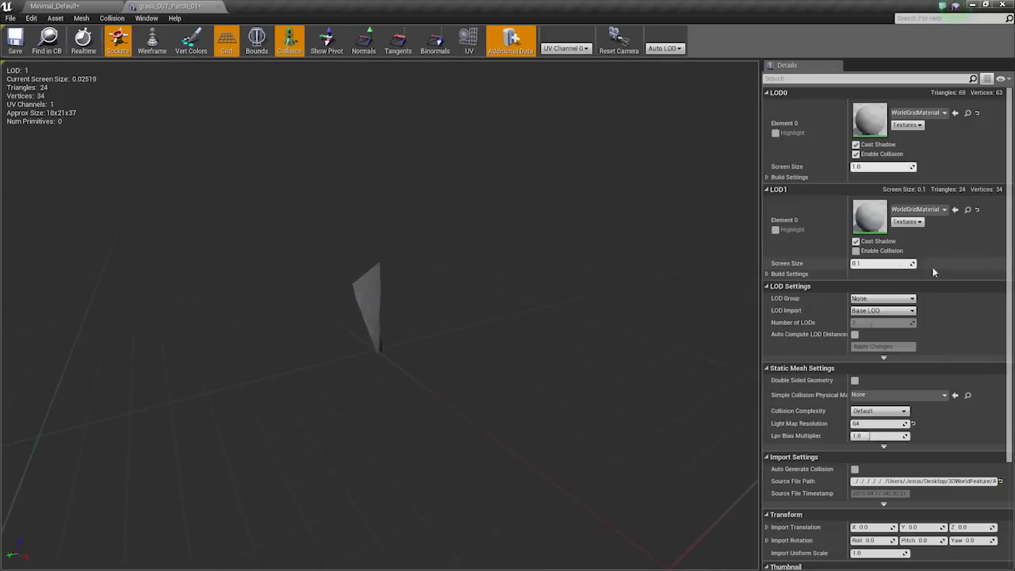
Set the grass patch's LOD1 screen size to 0.056 and return to the Minimal_Default level.
{"action": "left_click", "coordinate": [862, 265]}
{"action": "type", "text": "0.056"}
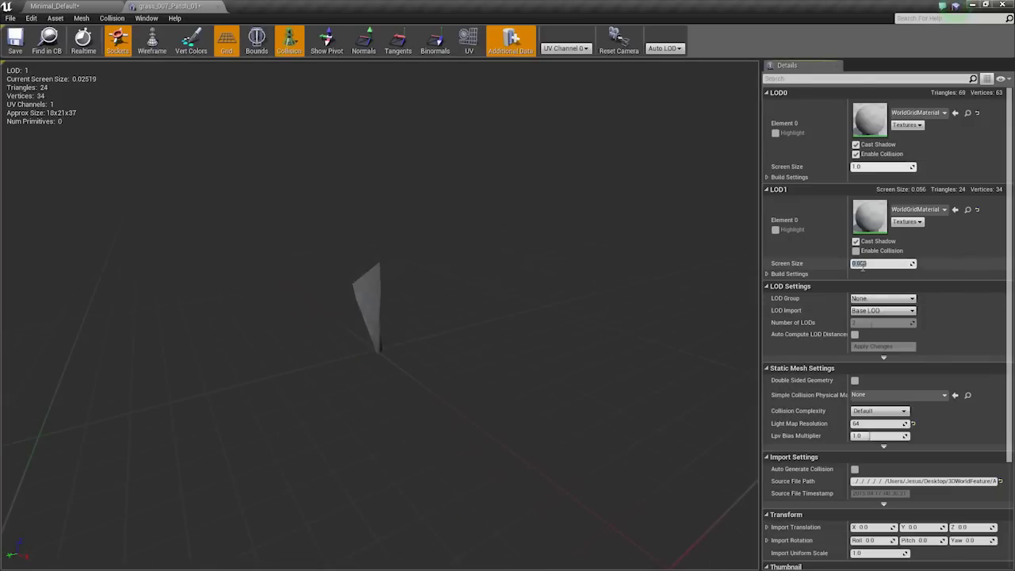
{"action": "key", "text": "Return"}
{"action": "left_click", "coordinate": [107, 5]}
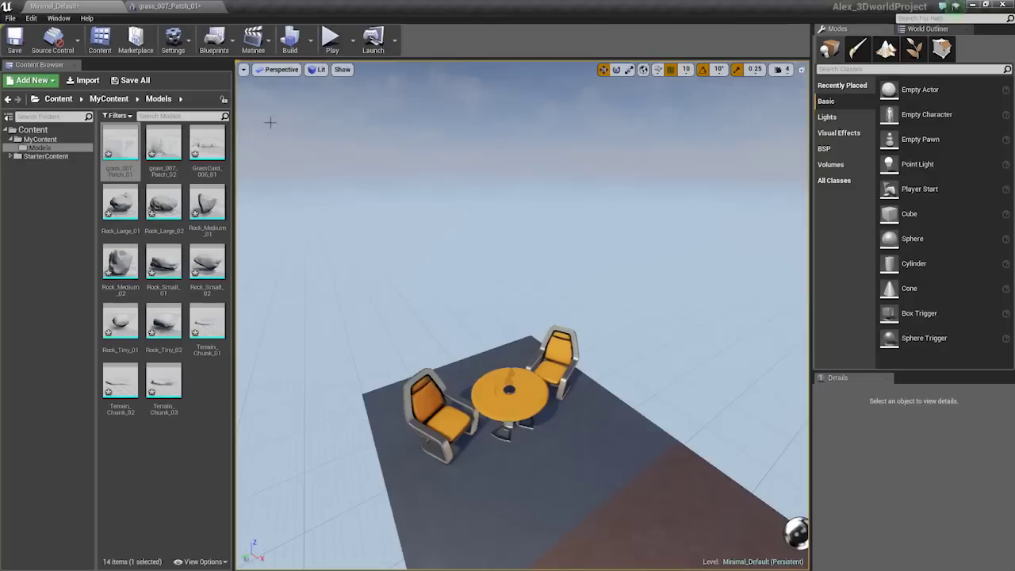
Open the grass_007_Patch_02 mesh, disable Auto Compute LOD Distances and set its LOD1 screen size to 0.05.
{"action": "double_click", "coordinate": [152, 148]}
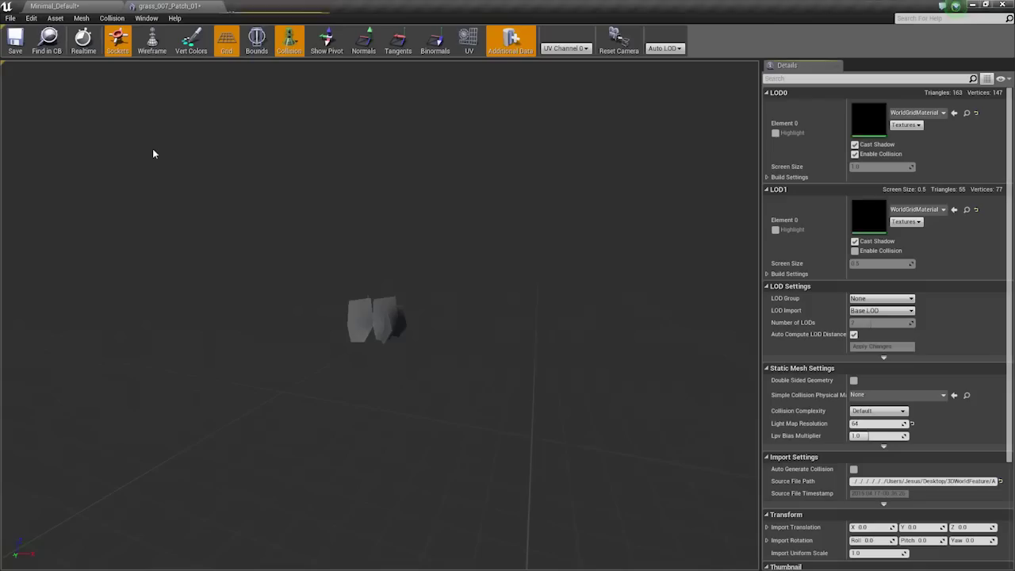
{"action": "left_click", "coordinate": [854, 334]}
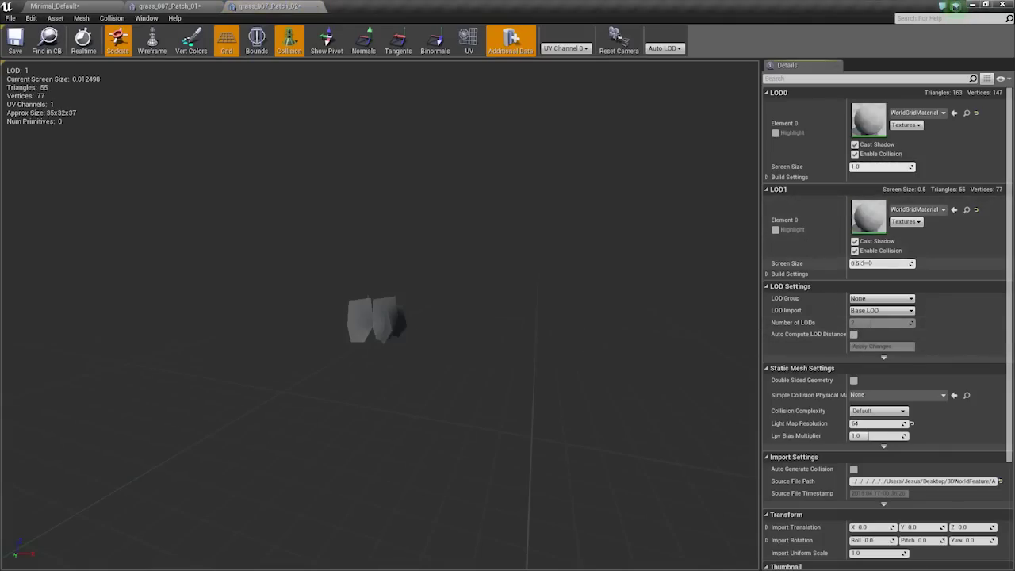
{"action": "left_click", "coordinate": [869, 265]}
{"action": "type", "text": "0.05"}
{"action": "key", "text": "Return"}
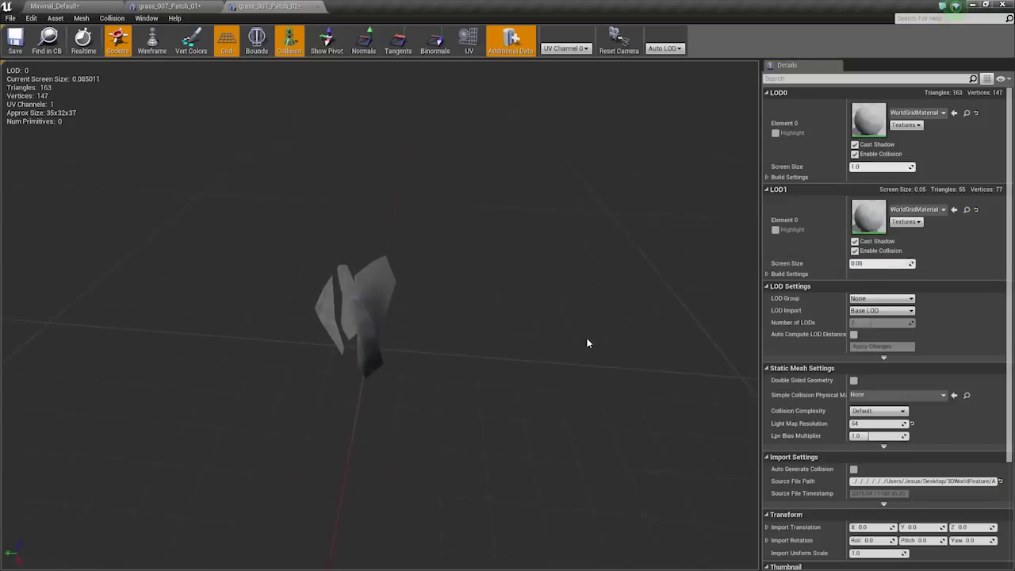
Close both grass patch mesh editors and return to the Minimal_Default level.
{"action": "left_click", "coordinate": [193, 6]}
{"action": "left_click", "coordinate": [217, 7]}
{"action": "left_click", "coordinate": [217, 7]}
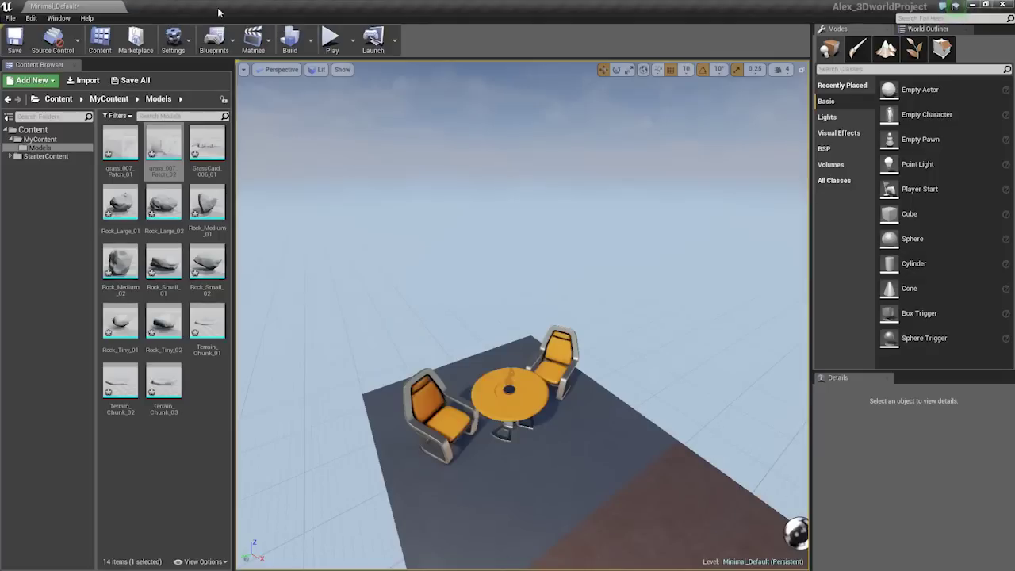
Choose AlderBlack_03.fbx, AlderBlack_03_noleaf.fbx and AlderBlack_04.fbx for import into the Models folder.
{"action": "left_click", "coordinate": [161, 479]}
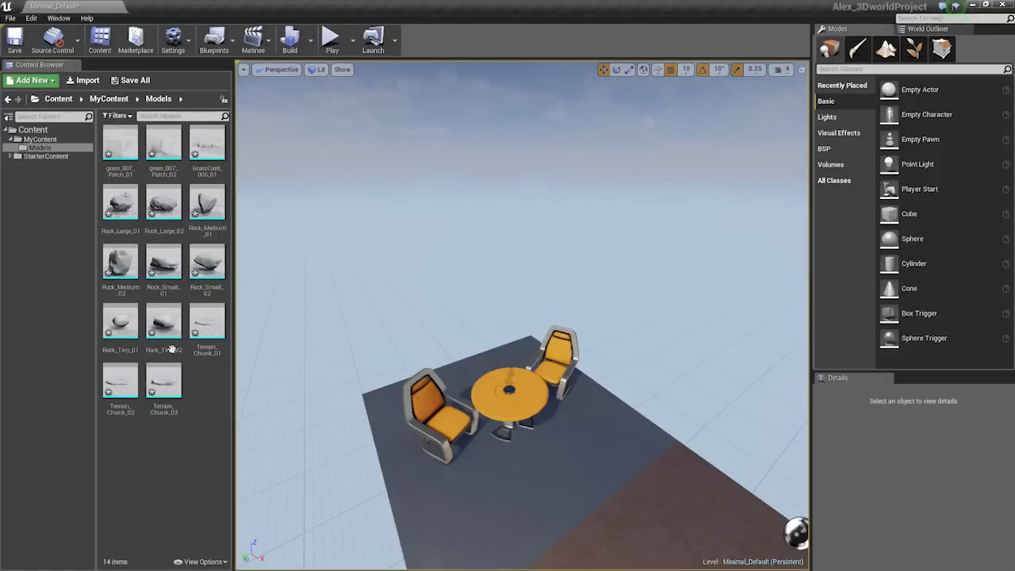
{"action": "right_click", "coordinate": [182, 442]}
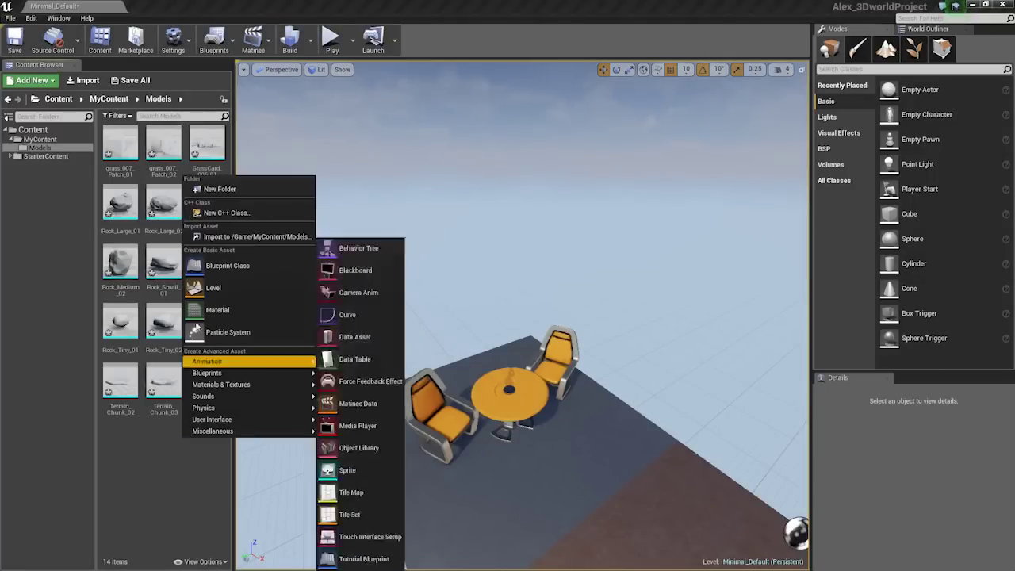
{"action": "left_click", "coordinate": [203, 232]}
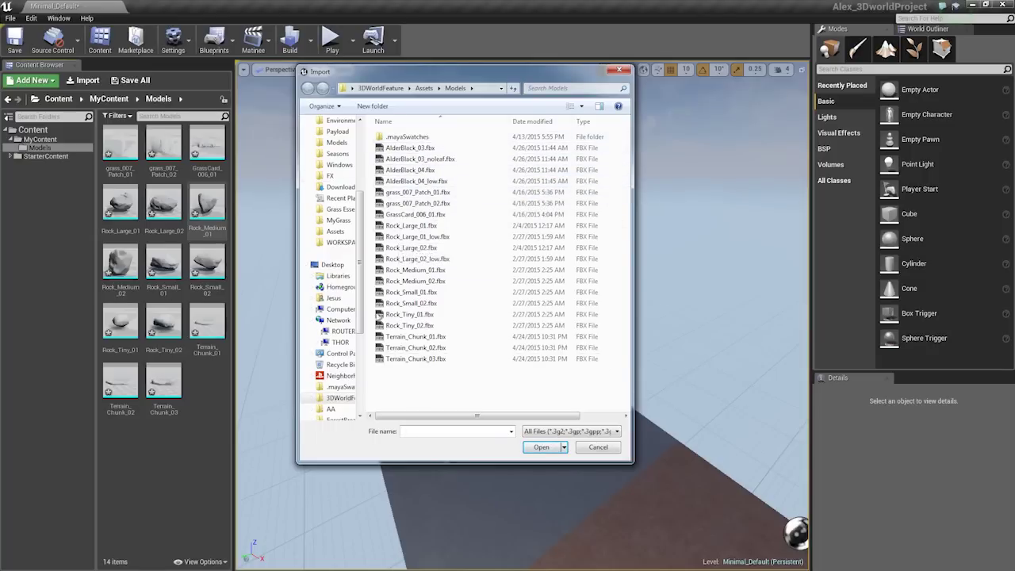
{"action": "left_click", "coordinate": [417, 148]}
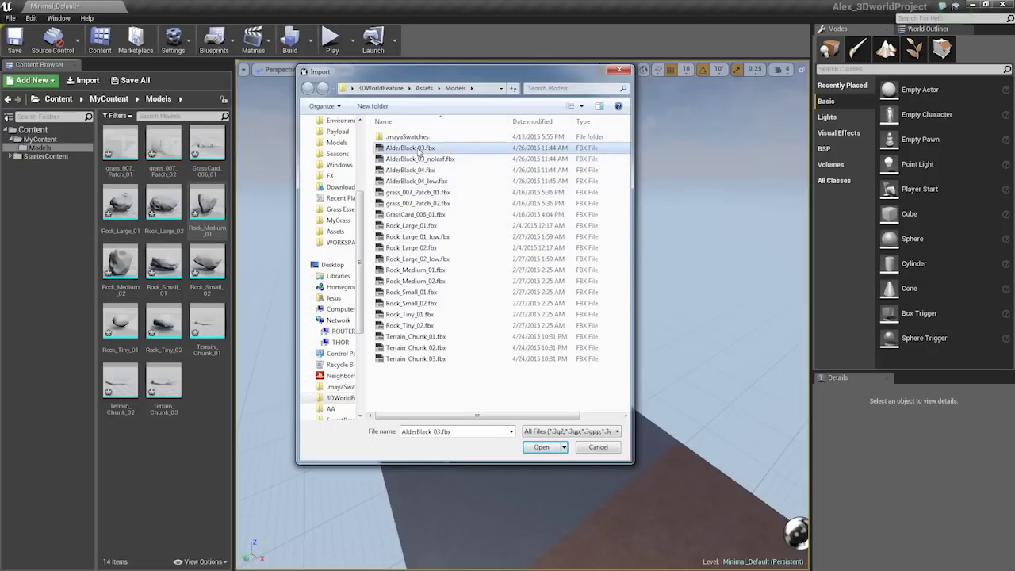
{"action": "left_click", "coordinate": [429, 161], "text": "shift"}
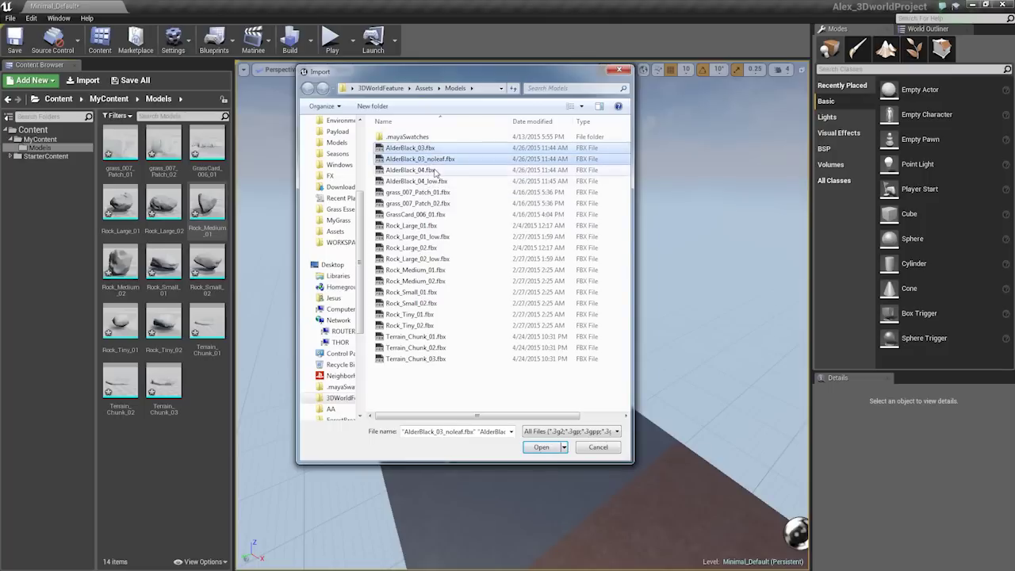
{"action": "left_click", "coordinate": [428, 170], "text": "shift"}
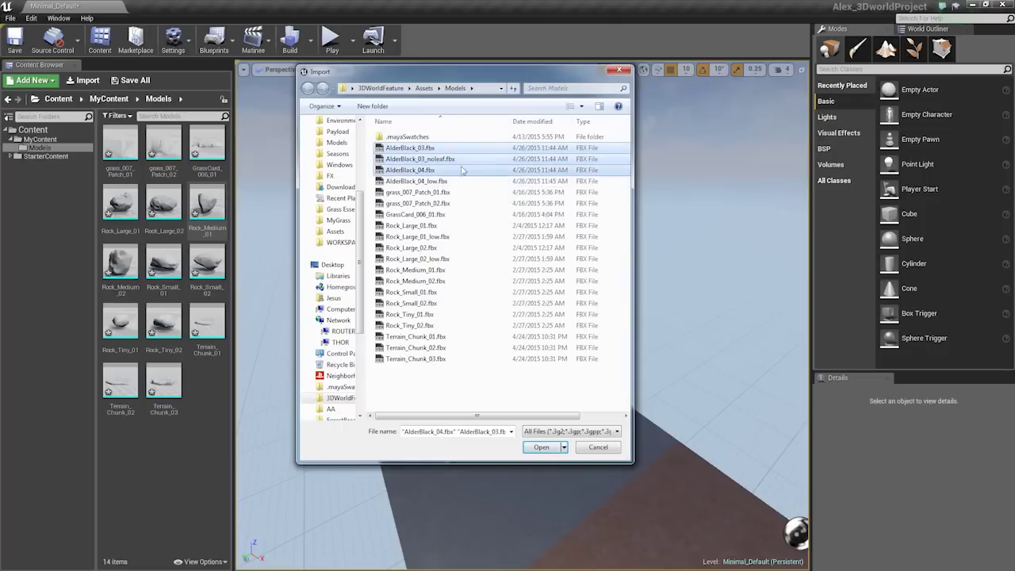
{"action": "left_click", "coordinate": [542, 447]}
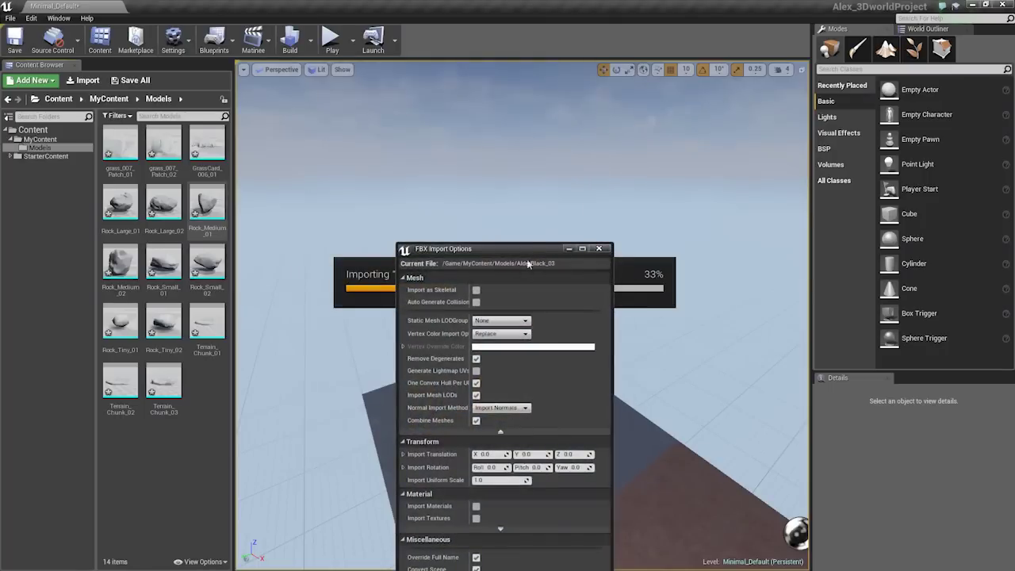
Import the alder tree meshes with vertex colors set to Replace, mesh LODs and combined meshes enabled, and materials and textures excluded.
{"action": "left_click_drag", "start_coordinate": [578, 144], "coordinate": [563, 102]}
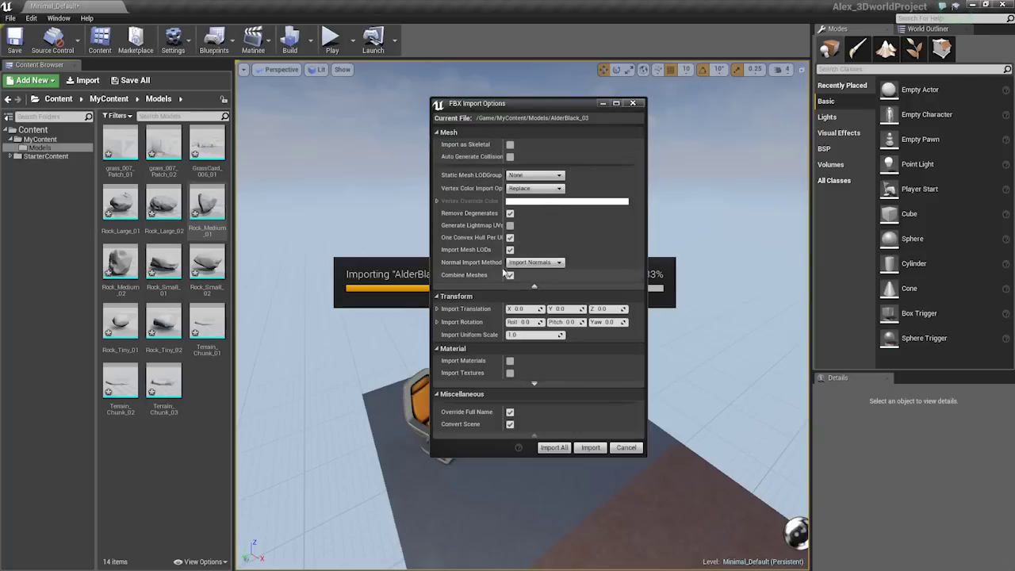
{"action": "left_click", "coordinate": [509, 237]}
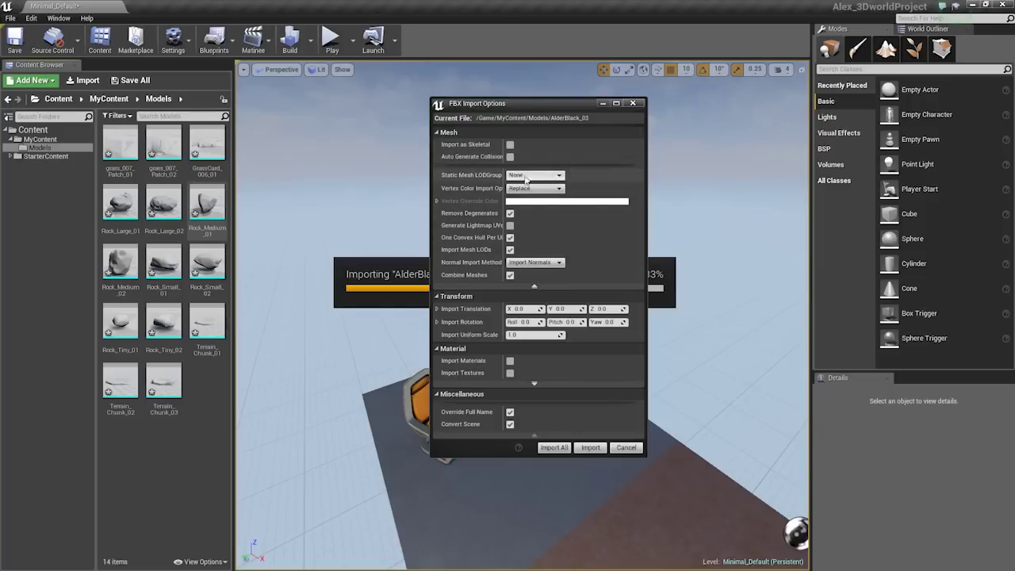
{"action": "left_click", "coordinate": [526, 189]}
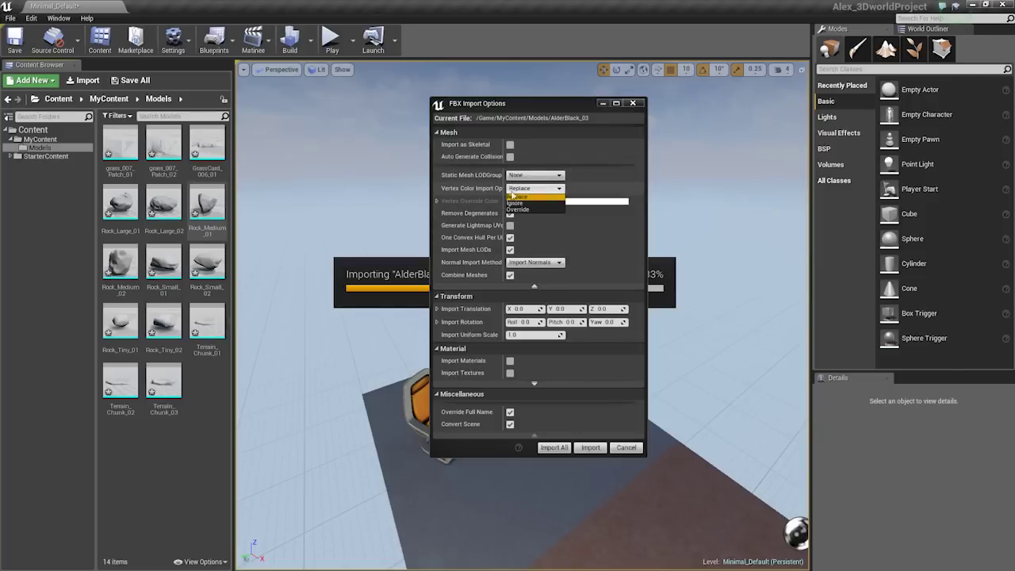
{"action": "left_click", "coordinate": [525, 192]}
{"action": "left_click", "coordinate": [527, 189]}
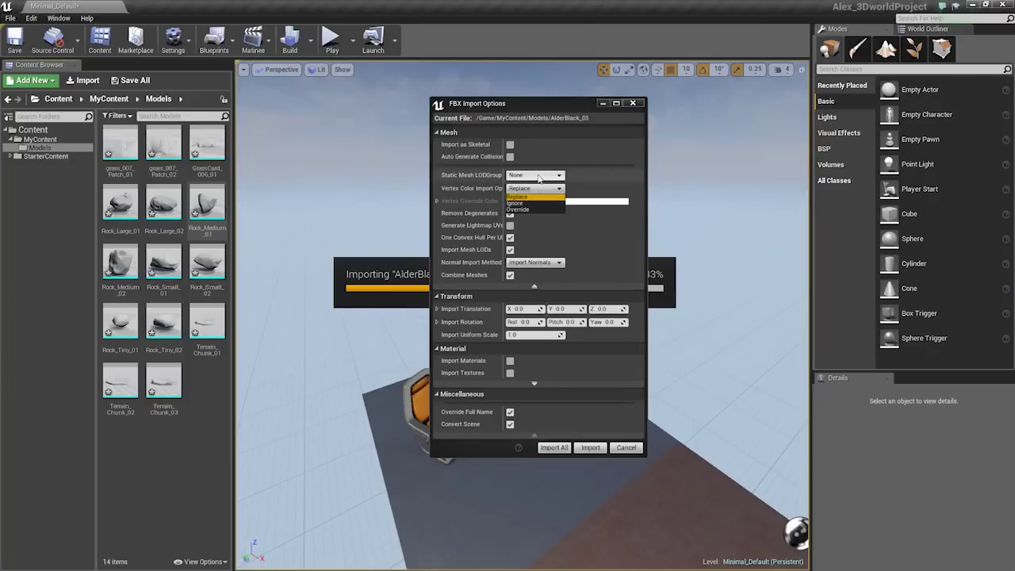
{"action": "left_click", "coordinate": [536, 188]}
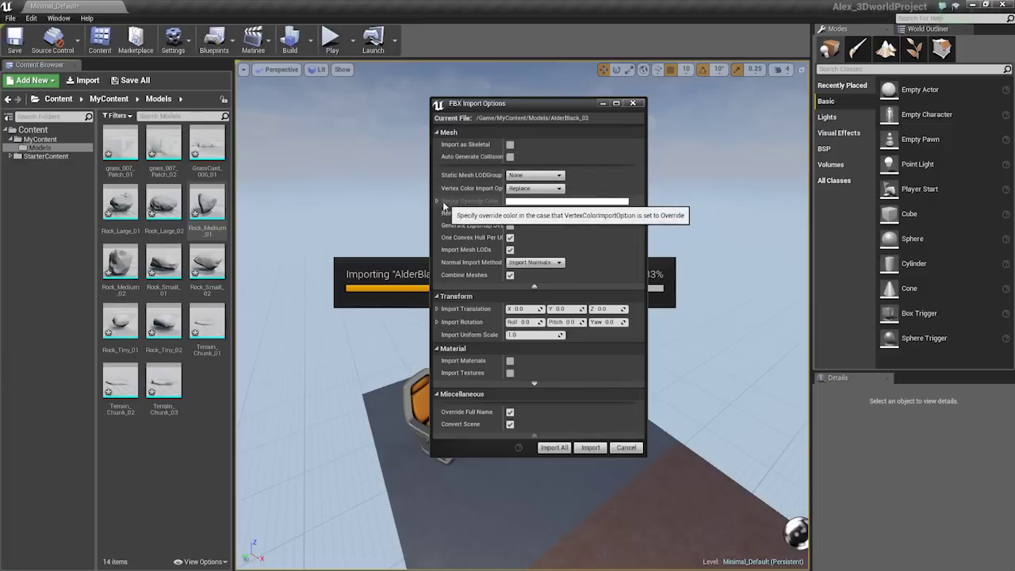
{"action": "left_click", "coordinate": [531, 188]}
{"action": "left_click", "coordinate": [532, 191]}
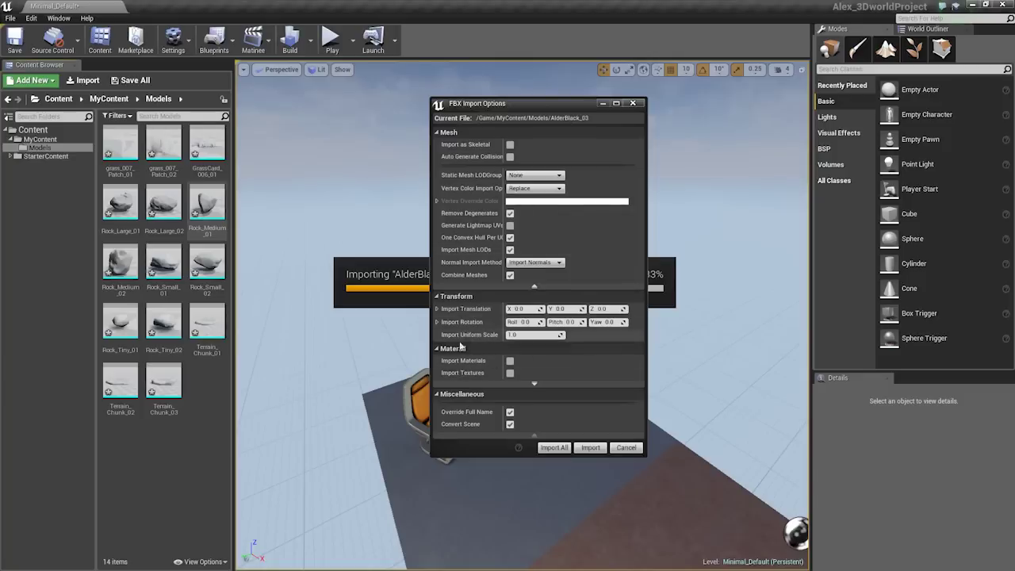
{"action": "left_click", "coordinate": [534, 383]}
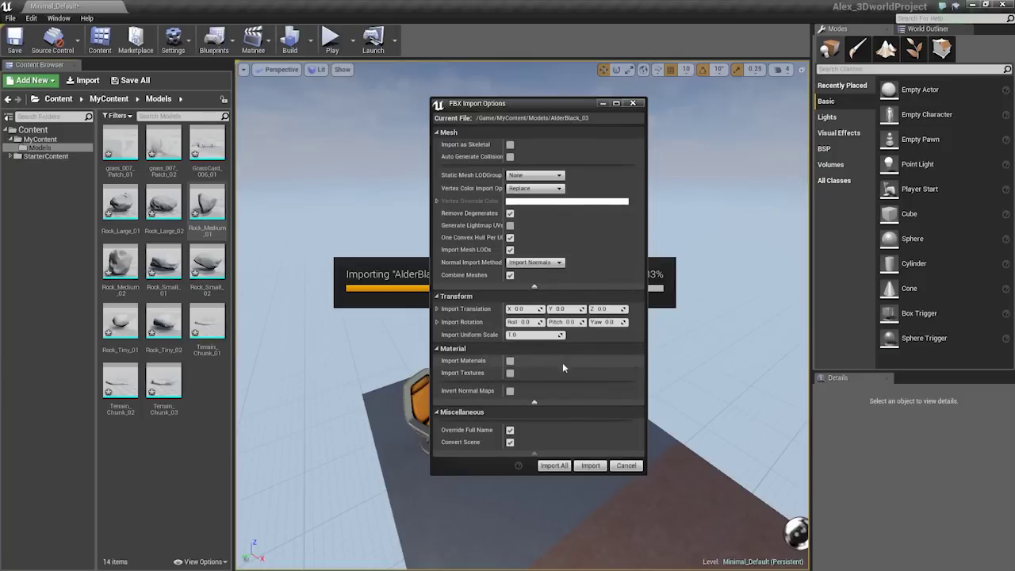
{"action": "left_click", "coordinate": [598, 467]}
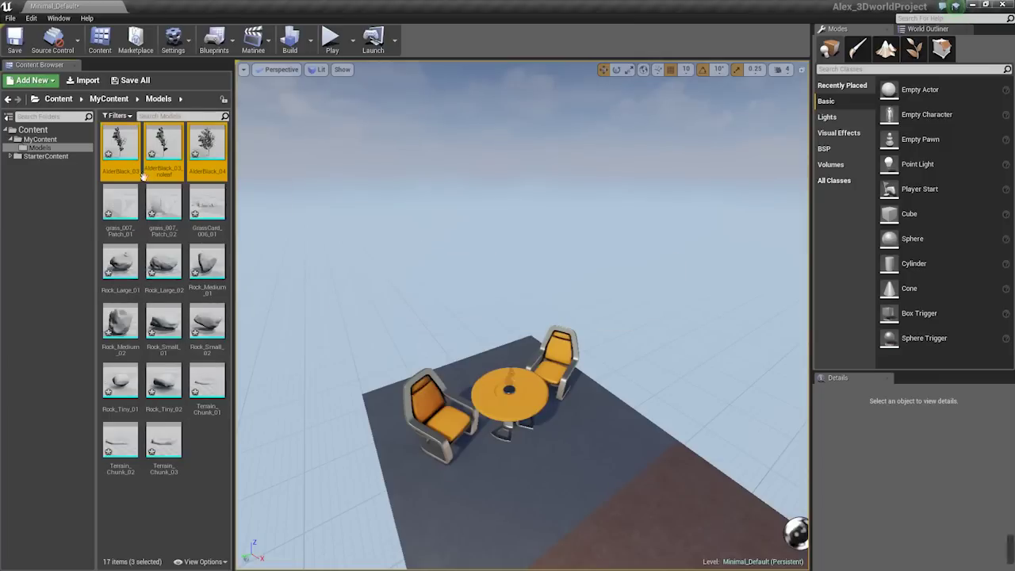
Preview AlderBlack_03 and AlderBlack_03_noleaf in the level one after the other, deleting each placed tree.
{"action": "left_click_drag", "start_coordinate": [119, 143], "coordinate": [507, 492]}
{"action": "key", "text": "e"}
{"action": "key", "text": "r"}
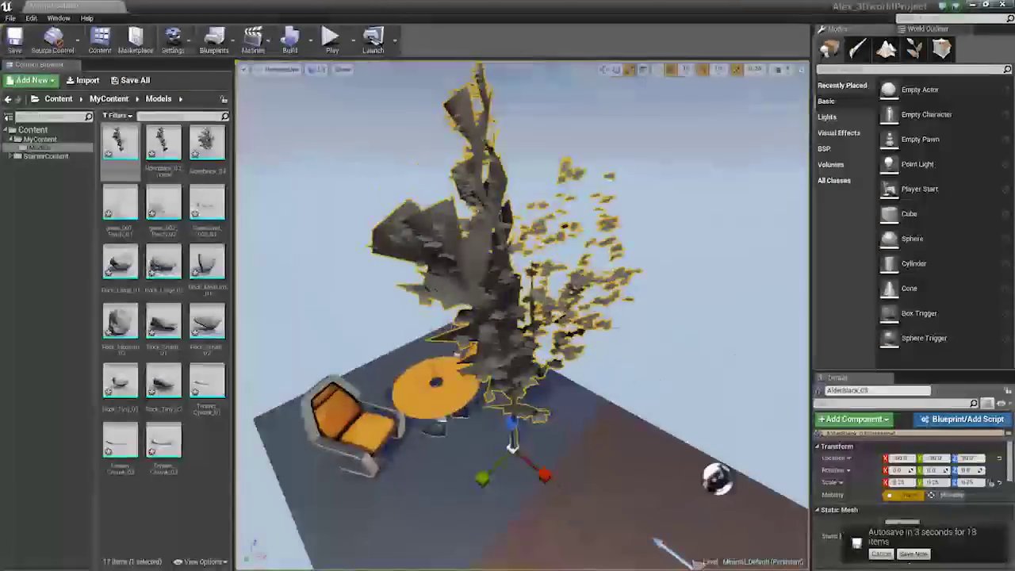
{"action": "key", "text": "Delete"}
{"action": "left_click_drag", "start_coordinate": [162, 146], "coordinate": [525, 445]}
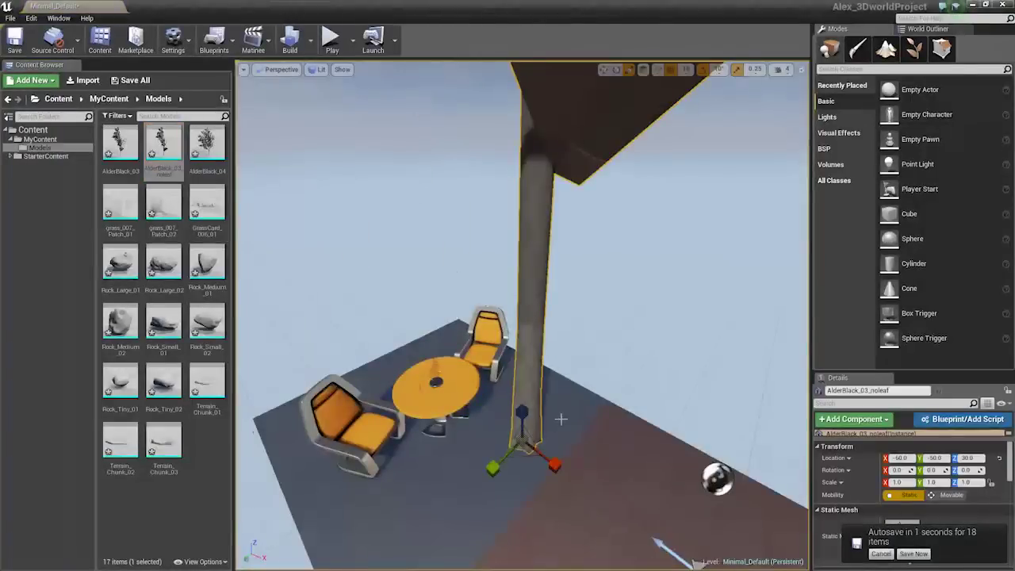
{"action": "scroll", "coordinate": [562, 417], "scroll_direction": "down", "scroll_amount": 6}
{"action": "right_click_drag", "start_coordinate": [561, 416], "coordinate": [561, 341]}
{"action": "key", "text": "Delete"}
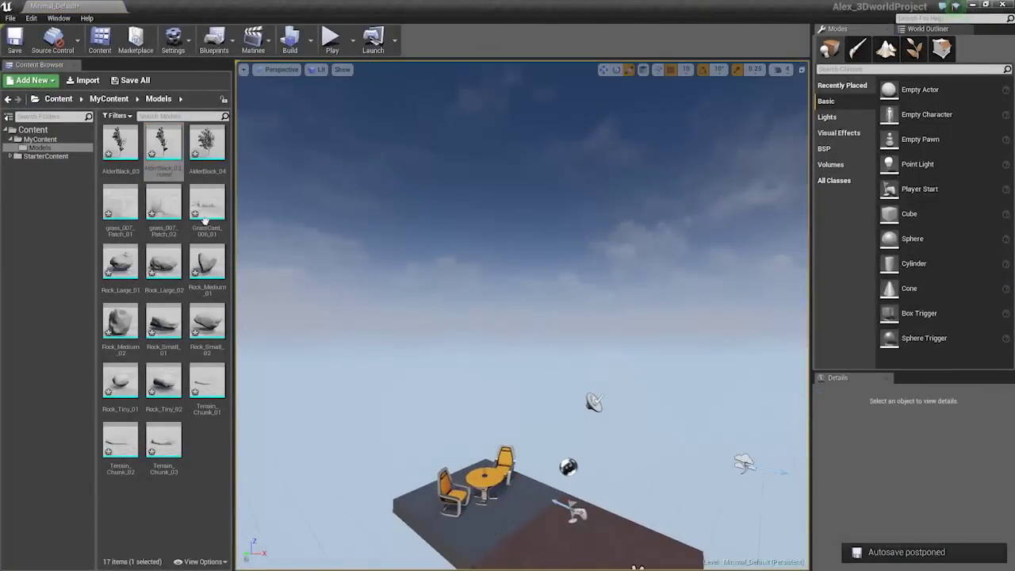
Place AlderBlack_04 in the level, inspect it from another angle and delete it.
{"action": "right_click_drag", "start_coordinate": [299, 138], "coordinate": [299, 202]}
{"action": "scroll", "coordinate": [299, 137], "scroll_direction": "up", "scroll_amount": 4}
{"action": "left_click_drag", "start_coordinate": [207, 143], "coordinate": [603, 419]}
{"action": "key", "text": "f"}
{"action": "right_click_drag", "start_coordinate": [524, 317], "coordinate": [412, 405]}
{"action": "key", "text": "Delete"}
Import AlderBlack_04_low.fbx as LOD 1 of the AlderBlack_04 mesh.
{"action": "left_click", "coordinate": [208, 143]}
{"action": "right_click", "coordinate": [207, 139]}
{"action": "mouse_move", "coordinate": [237, 166]}
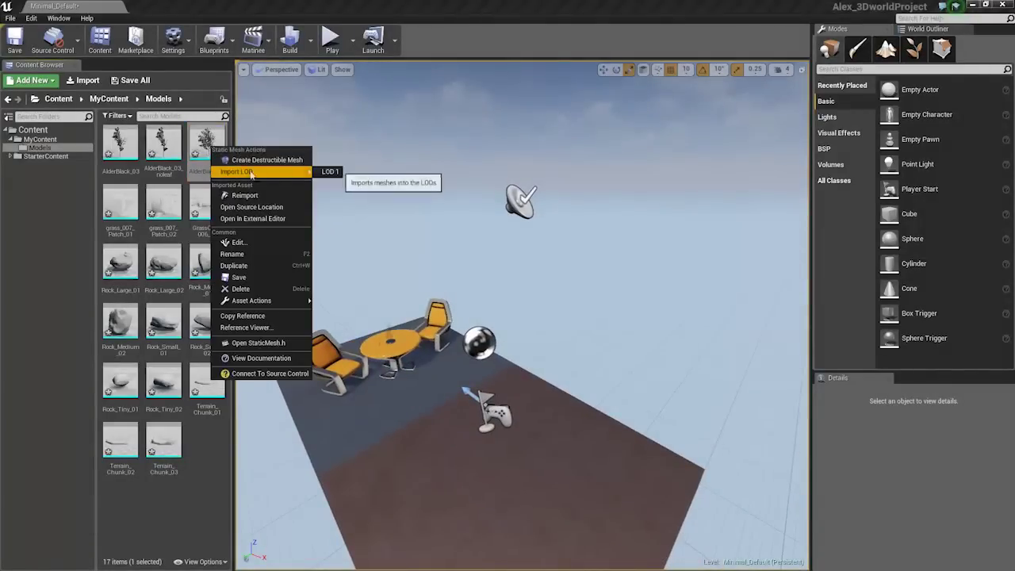
{"action": "left_click", "coordinate": [328, 166]}
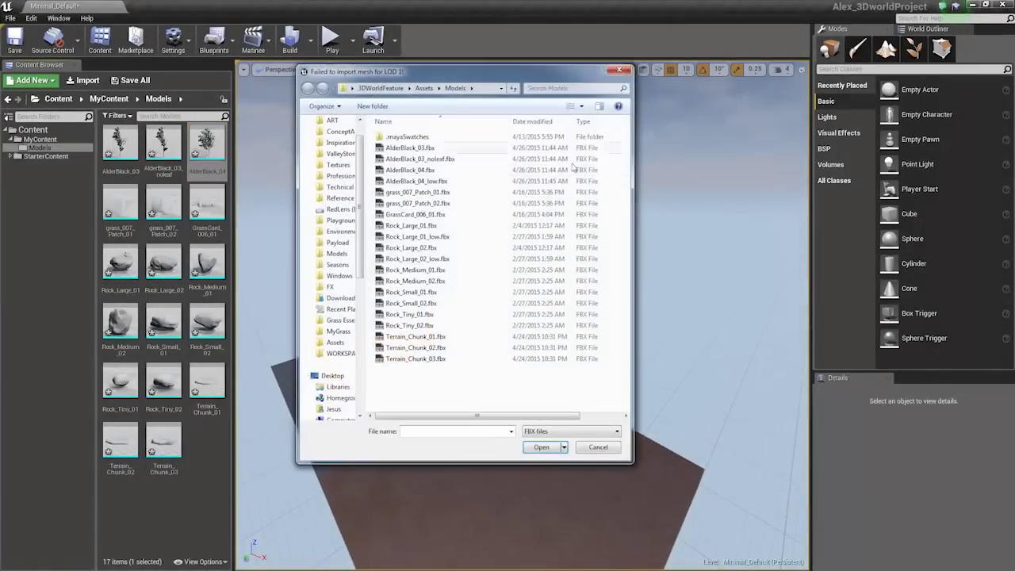
{"action": "double_click", "coordinate": [443, 183]}
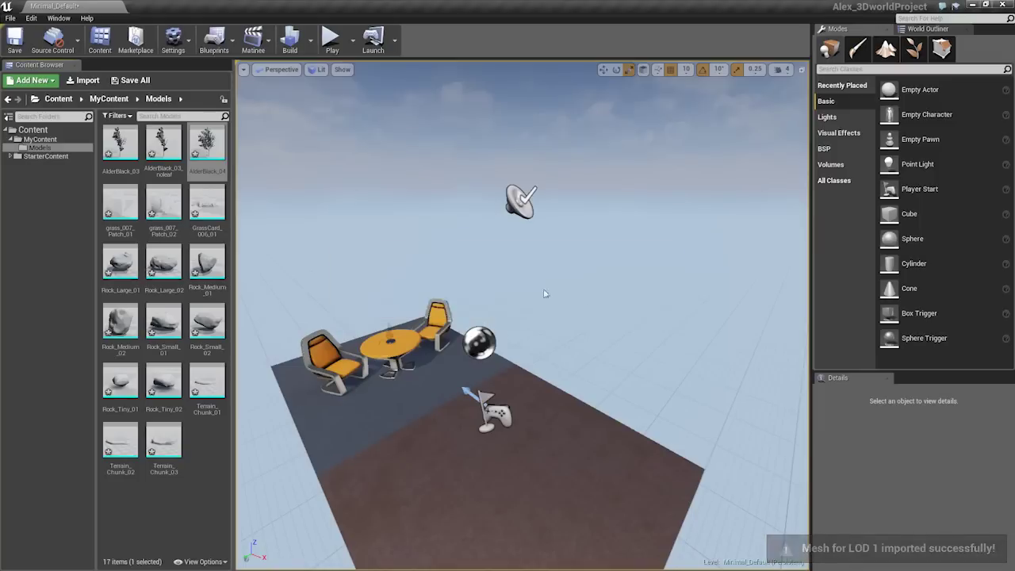
{"action": "key", "text": "w"}
{"action": "right_click_drag", "start_coordinate": [501, 241], "coordinate": [447, 240]}
{"action": "key", "text": "s"}
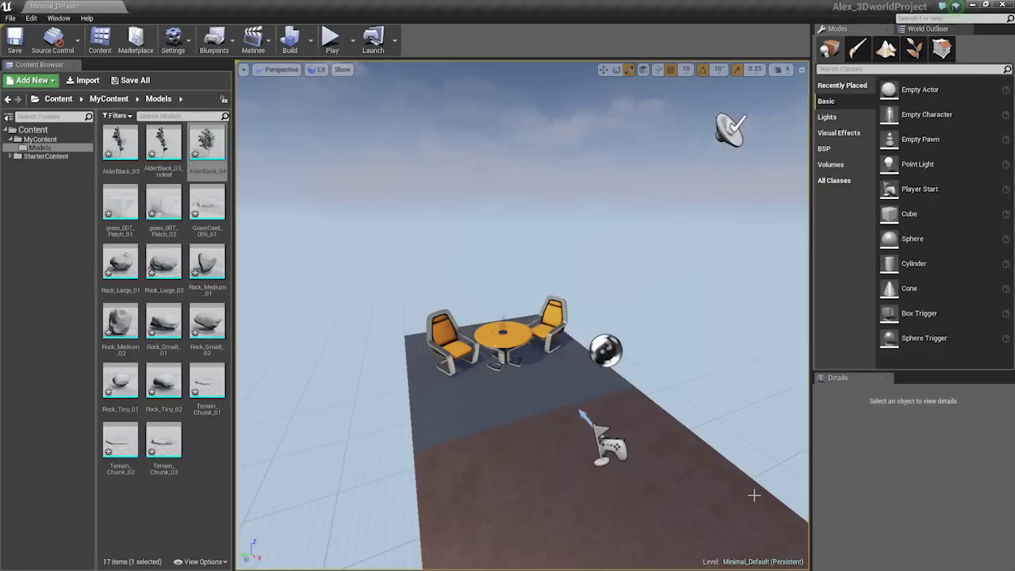
{"action": "right_click_drag", "start_coordinate": [622, 253], "coordinate": [598, 250]}
{"action": "key", "text": "w"}
{"action": "key", "text": "s"}
{"action": "key", "text": "w"}
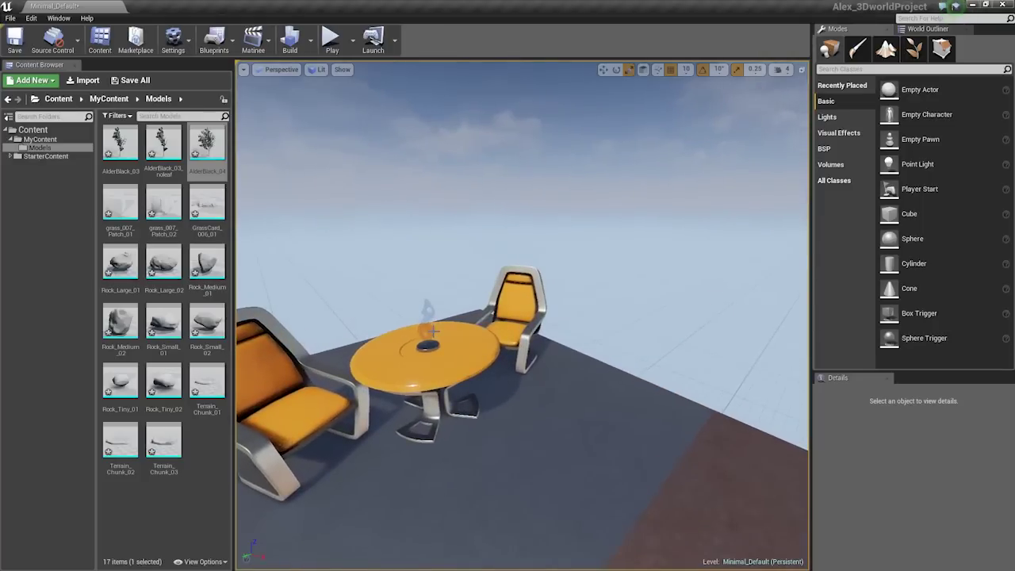
{"action": "left_click", "coordinate": [425, 333]}
{"action": "key", "text": "f"}
{"action": "scroll", "coordinate": [425, 333], "scroll_direction": "down", "scroll_amount": 6}
{"action": "mouse_move", "coordinate": [424, 334]}
{"action": "left_mouse_down", "text": "alt"}
{"action": "mouse_move", "coordinate": [317, 337]}
{"action": "mouse_move", "coordinate": [424, 329]}
{"action": "left_mouse_up", "text": "alt"}
{"action": "left_click", "coordinate": [627, 246]}
{"action": "right_click_drag", "start_coordinate": [626, 246], "coordinate": [678, 254]}
{"action": "key", "text": "w"}
{"action": "key", "text": "s"}
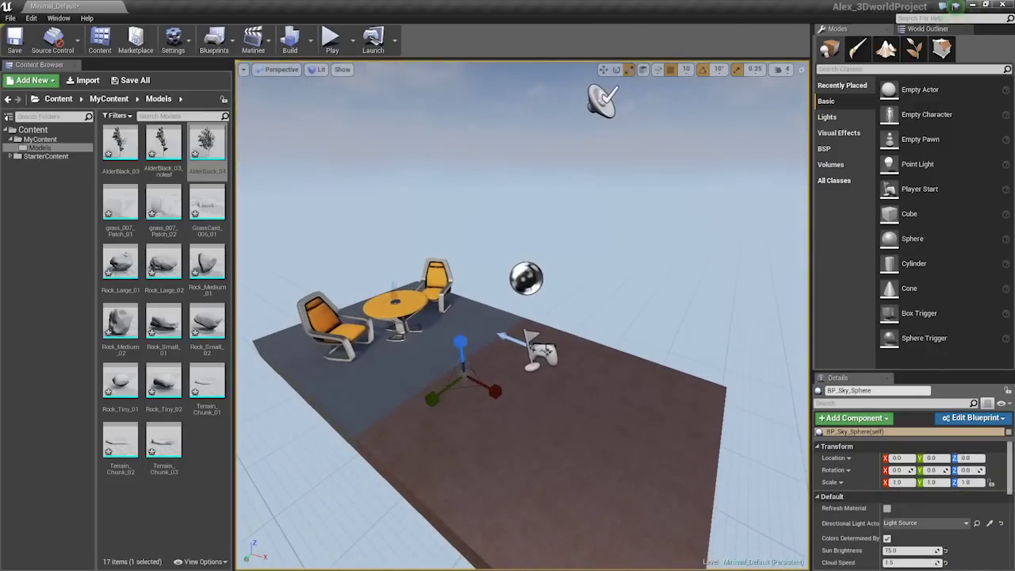
{"action": "key", "text": "w"}
{"action": "right_click_drag", "start_coordinate": [396, 178], "coordinate": [496, 88]}
{"action": "key", "text": "s"}
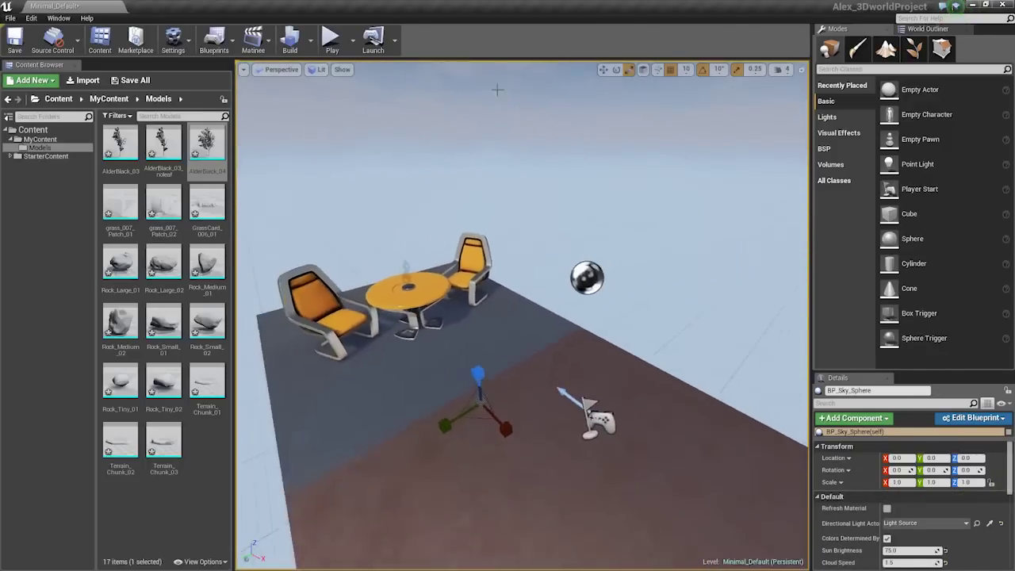
{"action": "right_click_drag", "start_coordinate": [573, 196], "coordinate": [577, 198]}
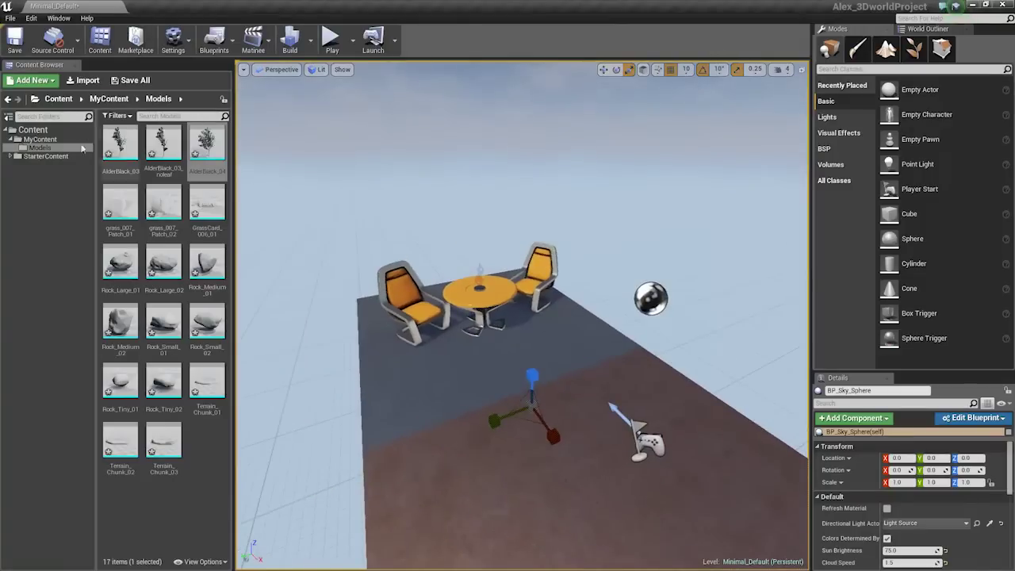
Open the AlderBlack_04 mesh and examine its LODs from several angles and distances.
{"action": "double_click", "coordinate": [203, 146]}
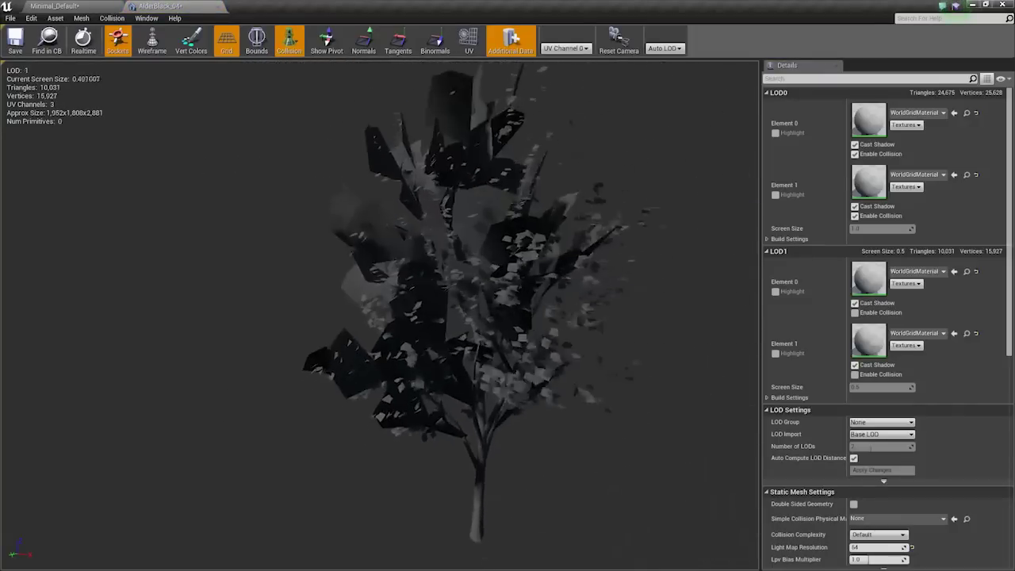
{"action": "mouse_move", "coordinate": [381, 317]}
{"action": "right_mouse_down"}
{"action": "mouse_move", "coordinate": [381, 294]}
{"action": "mouse_move", "coordinate": [381, 356]}
{"action": "mouse_move", "coordinate": [381, 285]}
{"action": "mouse_move", "coordinate": [381, 333]}
{"action": "right_mouse_up"}
{"action": "scroll", "coordinate": [575, 318], "scroll_direction": "up", "scroll_amount": 5}
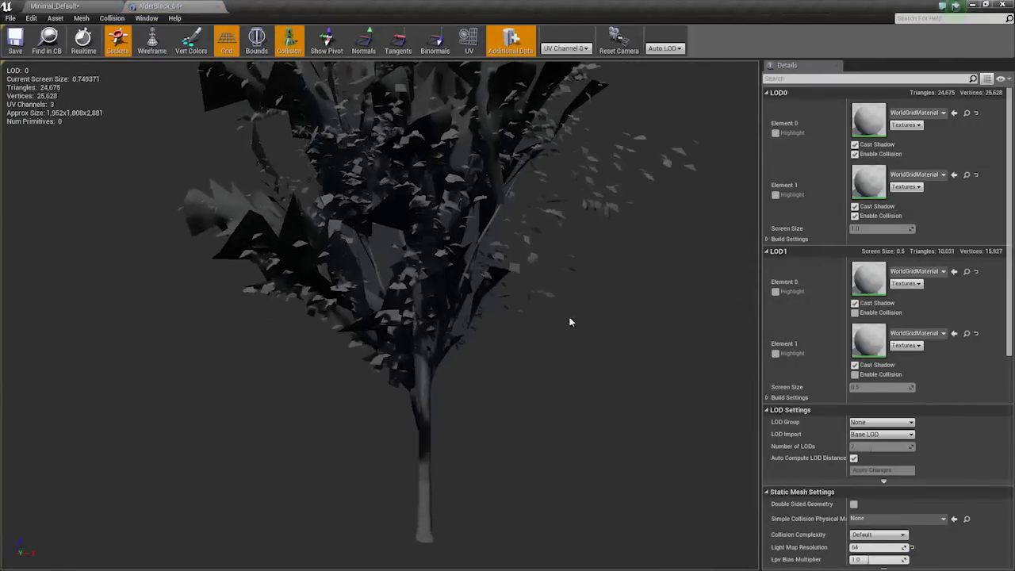
{"action": "scroll", "coordinate": [571, 322], "scroll_direction": "up", "scroll_amount": 2}
{"action": "left_click_drag", "start_coordinate": [571, 322], "coordinate": [270, 322]}
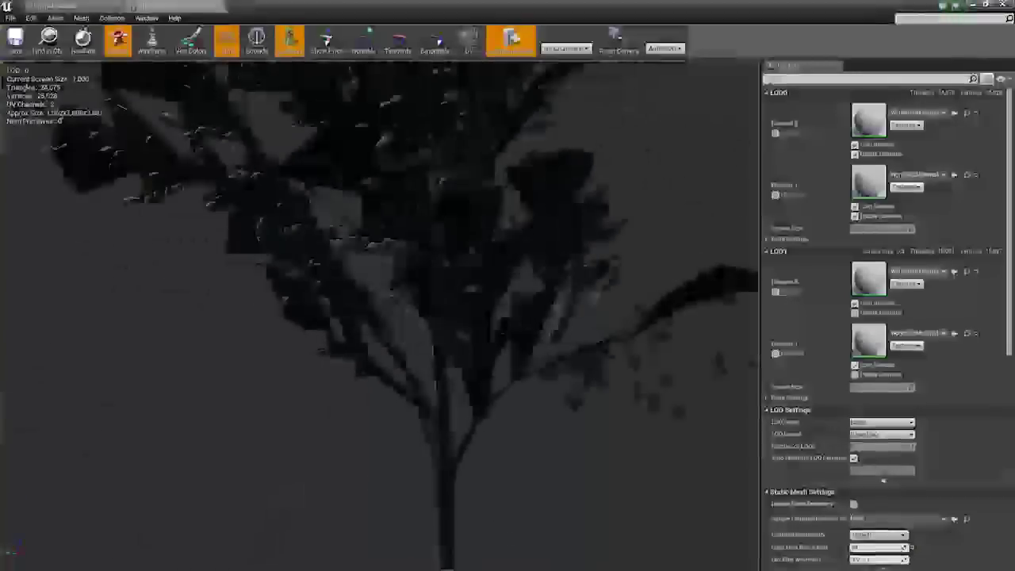
{"action": "left_click_drag", "start_coordinate": [529, 339], "coordinate": [484, 338]}
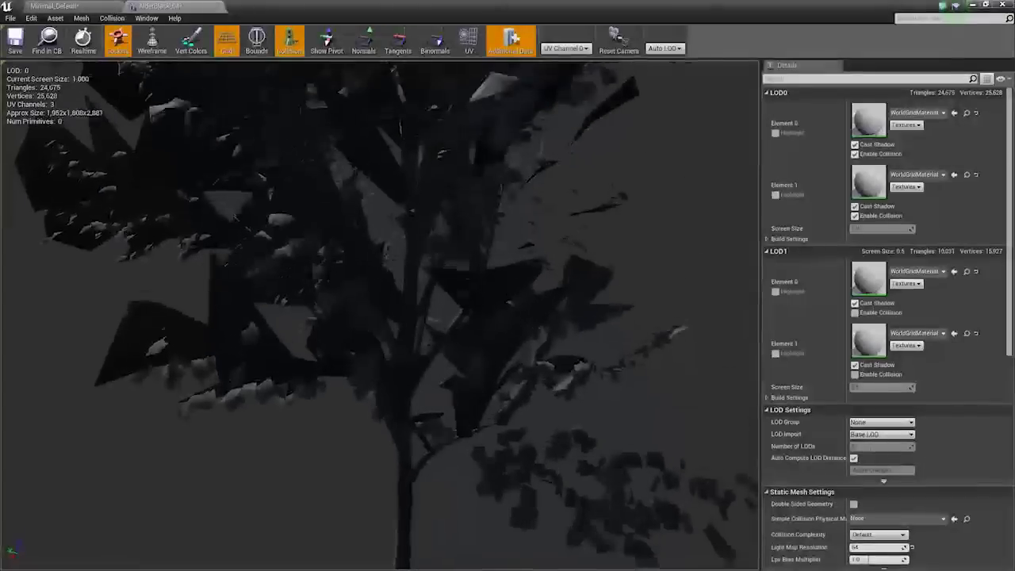
{"action": "left_click_drag", "start_coordinate": [403, 136], "coordinate": [507, 137]}
{"action": "scroll", "coordinate": [403, 137], "scroll_direction": "down", "scroll_amount": 5}
{"action": "scroll", "coordinate": [403, 137], "scroll_direction": "up", "scroll_amount": 4}
{"action": "mouse_move", "coordinate": [403, 137]}
{"action": "right_mouse_down"}
{"action": "mouse_move", "coordinate": [403, 80]}
{"action": "mouse_move", "coordinate": [403, 124]}
{"action": "right_mouse_up"}
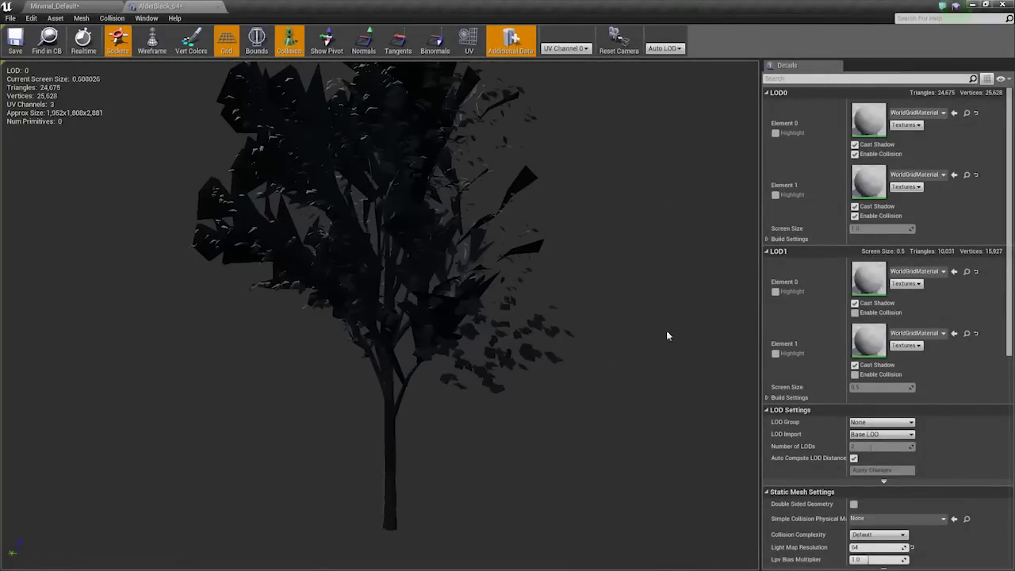
Disable Auto Compute LOD Distance for the AlderBlack_04 mesh and set LOD1's screen size to 0.05.
{"action": "left_click", "coordinate": [854, 459]}
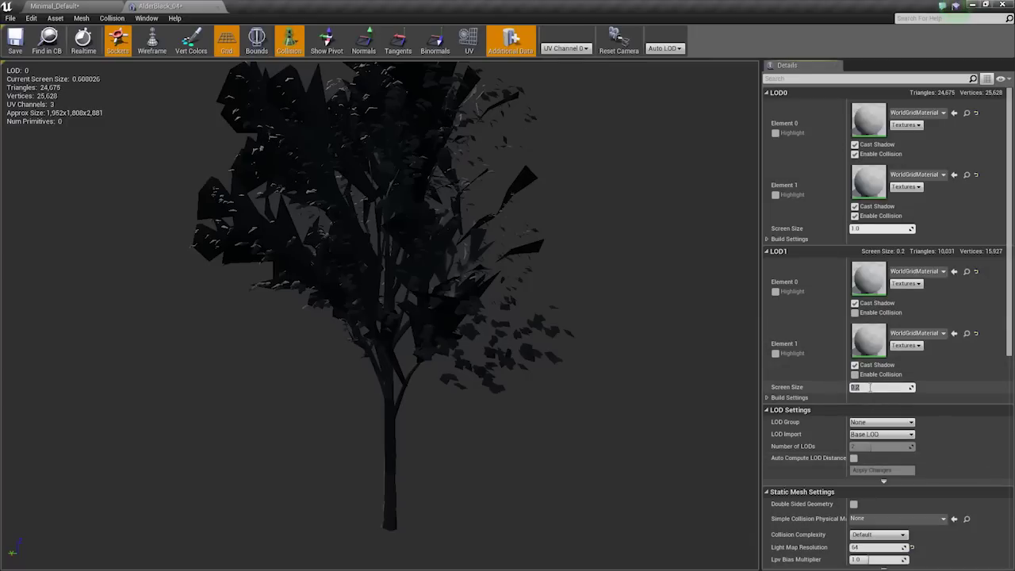
{"action": "right_click_drag", "start_coordinate": [569, 312], "coordinate": [568, 244]}
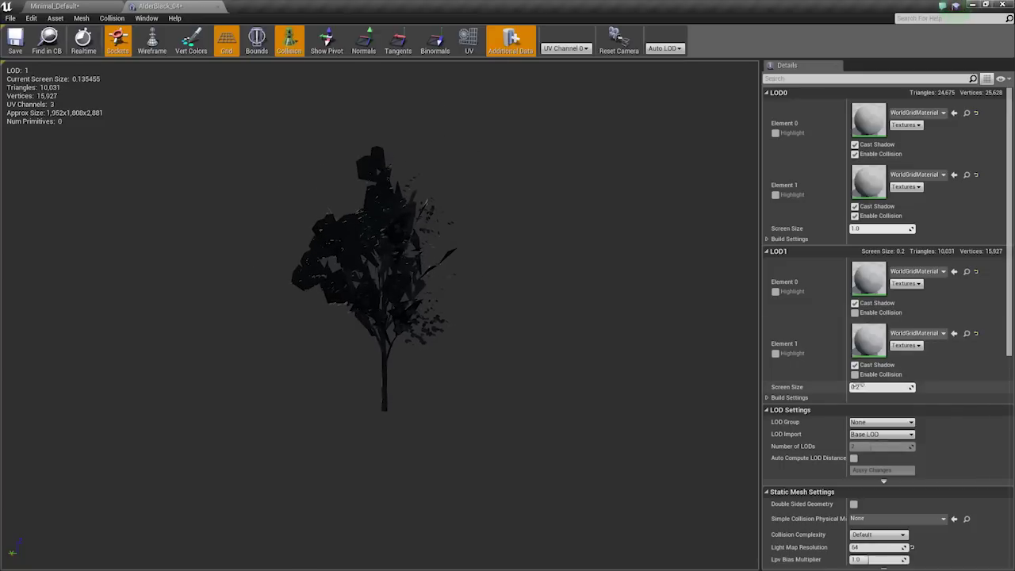
{"action": "left_click", "coordinate": [859, 387]}
{"action": "type", "text": "0.05"}
{"action": "key", "text": "Return"}
Examine the AlderBlack_04 LOD switch from several distances and angles, and close the mesh editor.
{"action": "mouse_move", "coordinate": [568, 312]}
{"action": "right_mouse_down"}
{"action": "mouse_move", "coordinate": [569, 254]}
{"action": "mouse_move", "coordinate": [569, 300]}
{"action": "right_mouse_up"}
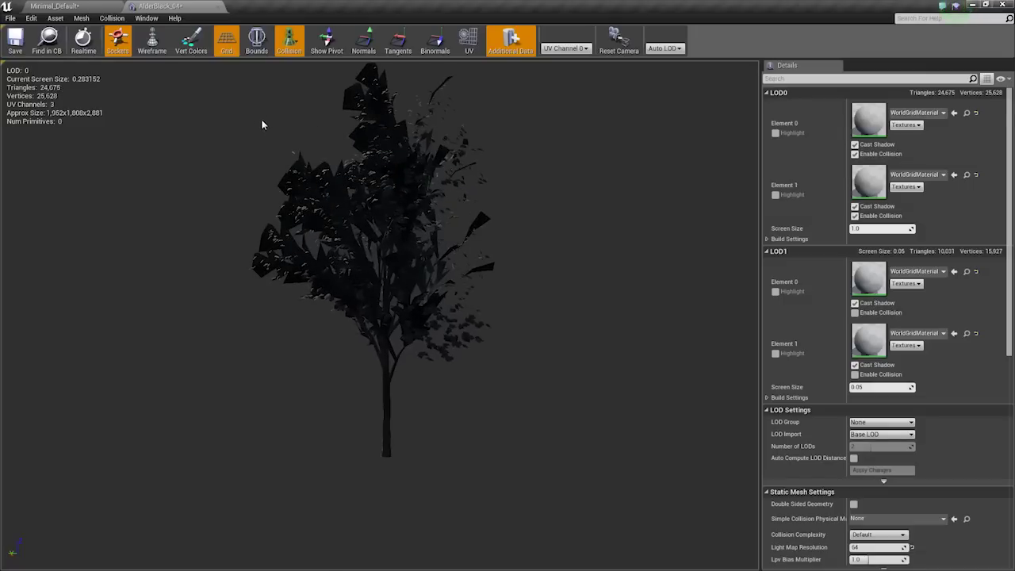
{"action": "left_click_drag", "start_coordinate": [598, 457], "coordinate": [555, 444]}
{"action": "mouse_move", "coordinate": [555, 283]}
{"action": "right_mouse_down"}
{"action": "mouse_move", "coordinate": [555, 317]}
{"action": "mouse_move", "coordinate": [555, 274]}
{"action": "mouse_move", "coordinate": [555, 327]}
{"action": "mouse_move", "coordinate": [555, 274]}
{"action": "mouse_move", "coordinate": [555, 283]}
{"action": "right_mouse_up"}
{"action": "right_click_drag", "start_coordinate": [514, 317], "coordinate": [513, 303]}
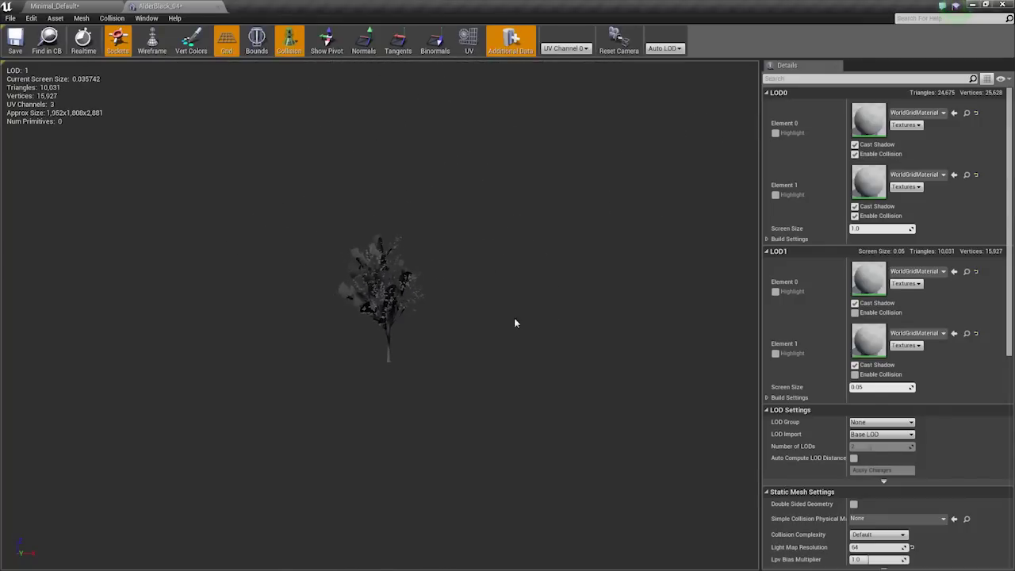
{"action": "left_click_drag", "start_coordinate": [513, 317], "coordinate": [353, 324]}
{"action": "right_click_drag", "start_coordinate": [514, 317], "coordinate": [513, 373]}
{"action": "left_click_drag", "start_coordinate": [513, 373], "coordinate": [406, 329]}
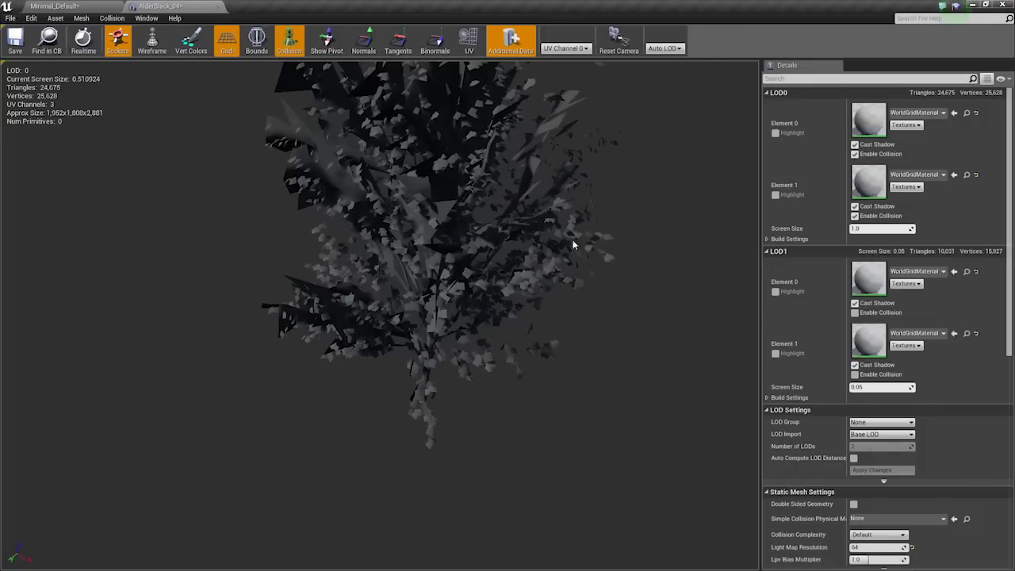
{"action": "left_click_drag", "start_coordinate": [573, 244], "coordinate": [518, 262]}
{"action": "right_click_drag", "start_coordinate": [518, 265], "coordinate": [518, 226]}
{"action": "mouse_move", "coordinate": [518, 267]}
{"action": "left_mouse_down"}
{"action": "mouse_move", "coordinate": [468, 270]}
{"action": "mouse_move", "coordinate": [559, 274]}
{"action": "mouse_move", "coordinate": [514, 271]}
{"action": "left_mouse_up"}
{"action": "left_click", "coordinate": [218, 8]}
Create a folder named Textures inside MyContent.
{"action": "left_click_drag", "start_coordinate": [396, 207], "coordinate": [365, 238], "text": "alt"}
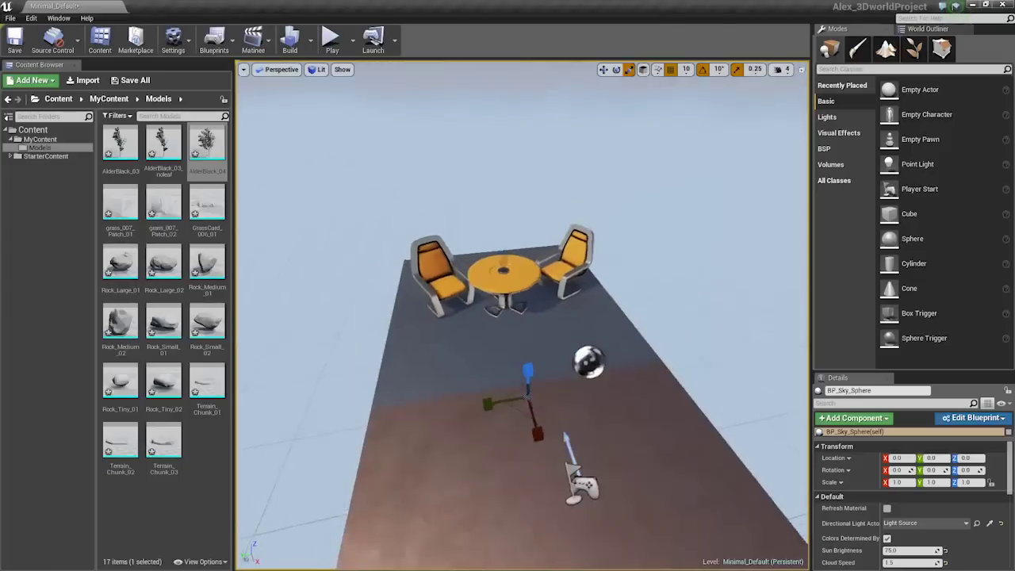
{"action": "left_click_drag", "start_coordinate": [589, 327], "coordinate": [614, 327], "text": "alt"}
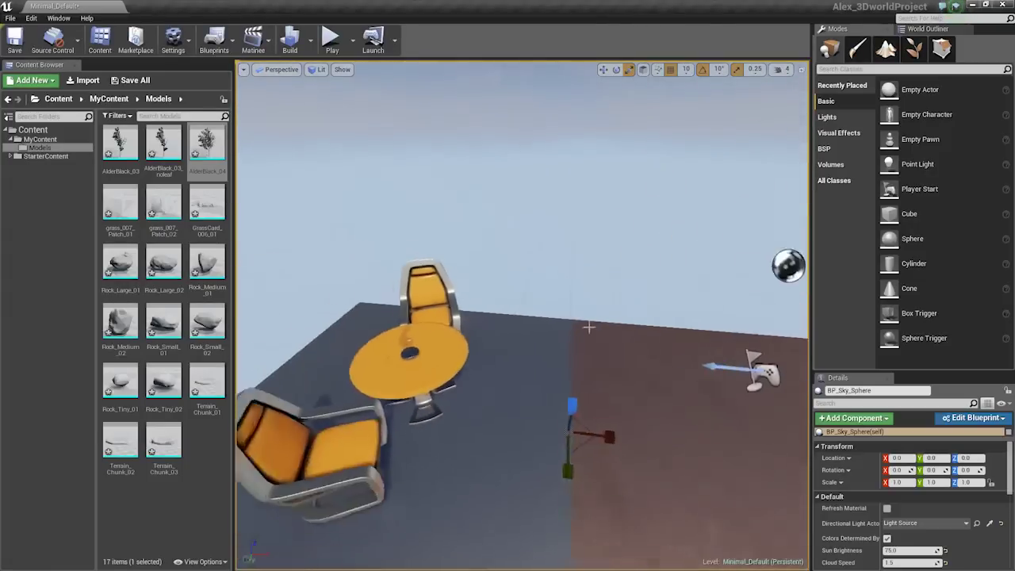
{"action": "scroll", "coordinate": [588, 327], "scroll_direction": "down", "scroll_amount": 3}
{"action": "left_click", "coordinate": [204, 485]}
{"action": "left_click", "coordinate": [50, 140]}
{"action": "right_click", "coordinate": [50, 139]}
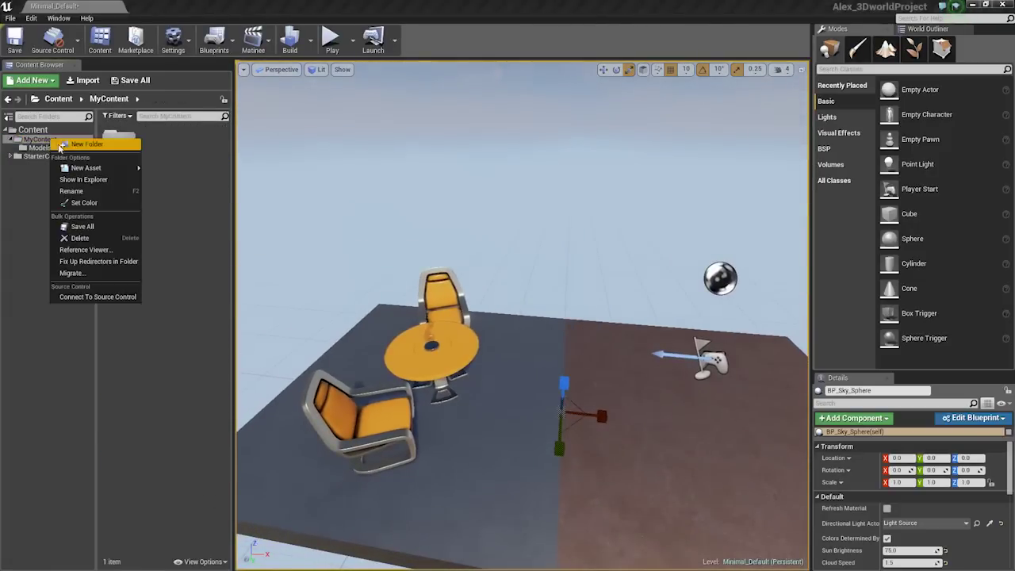
{"action": "left_click", "coordinate": [60, 145]}
{"action": "type", "text": "Textures"}
{"action": "key", "text": "Return"}
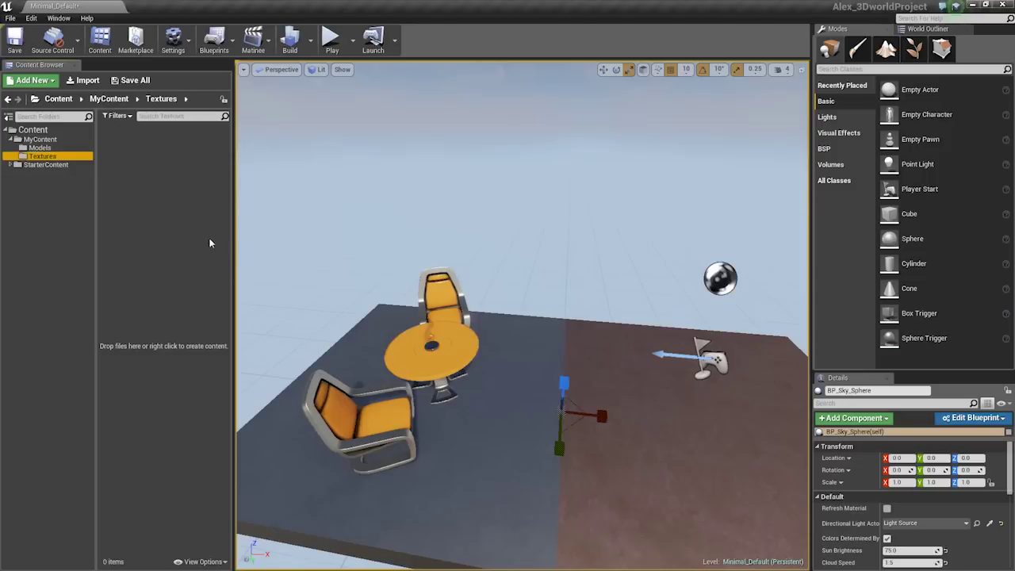
Import all TGA files, from Bark_001_d.tga to Rock_001_n.tga, from Assets > Textures into the MyContent Textures folder.
{"action": "right_click", "coordinate": [115, 167]}
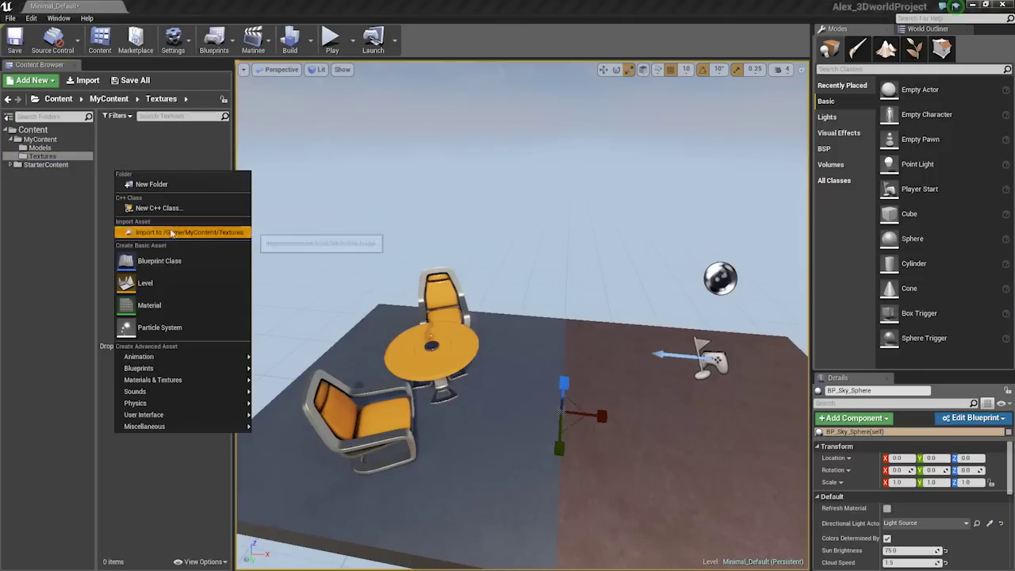
{"action": "left_click", "coordinate": [181, 231]}
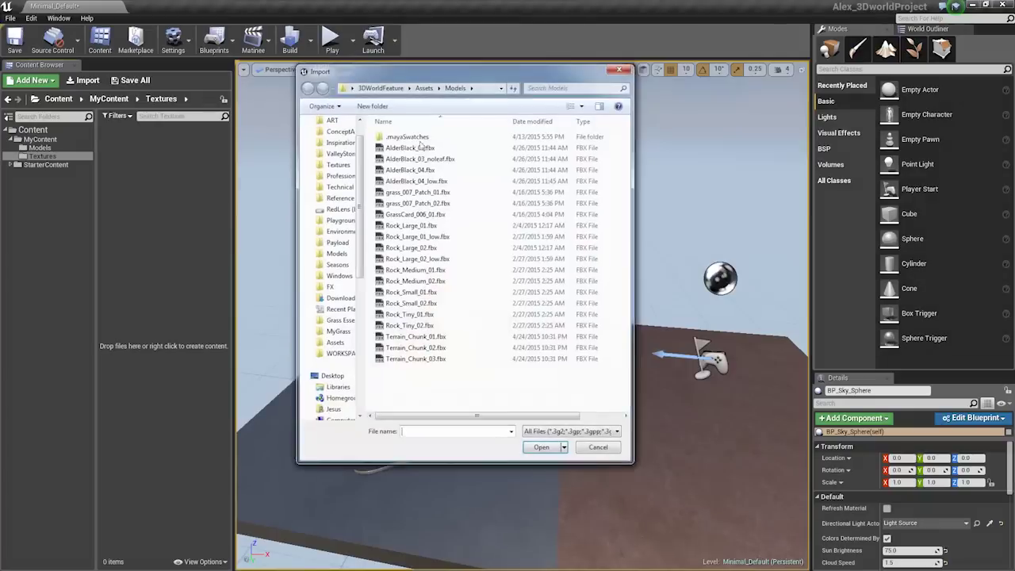
{"action": "left_click", "coordinate": [423, 88]}
{"action": "double_click", "coordinate": [412, 149]}
{"action": "left_click", "coordinate": [461, 157]}
{"action": "scroll", "coordinate": [536, 220], "scroll_direction": "down", "scroll_amount": 3}
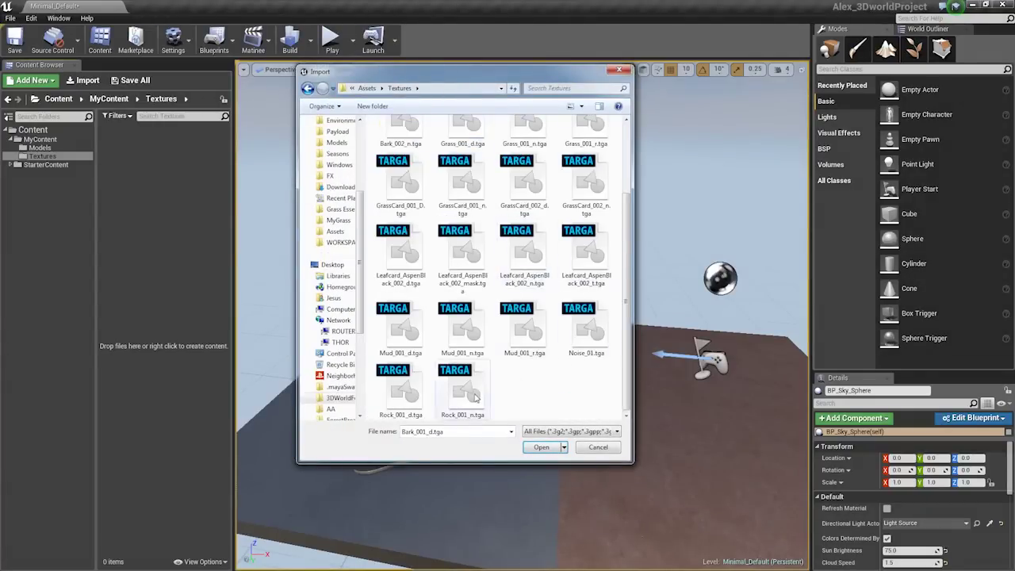
{"action": "left_click", "coordinate": [473, 391], "text": "shift"}
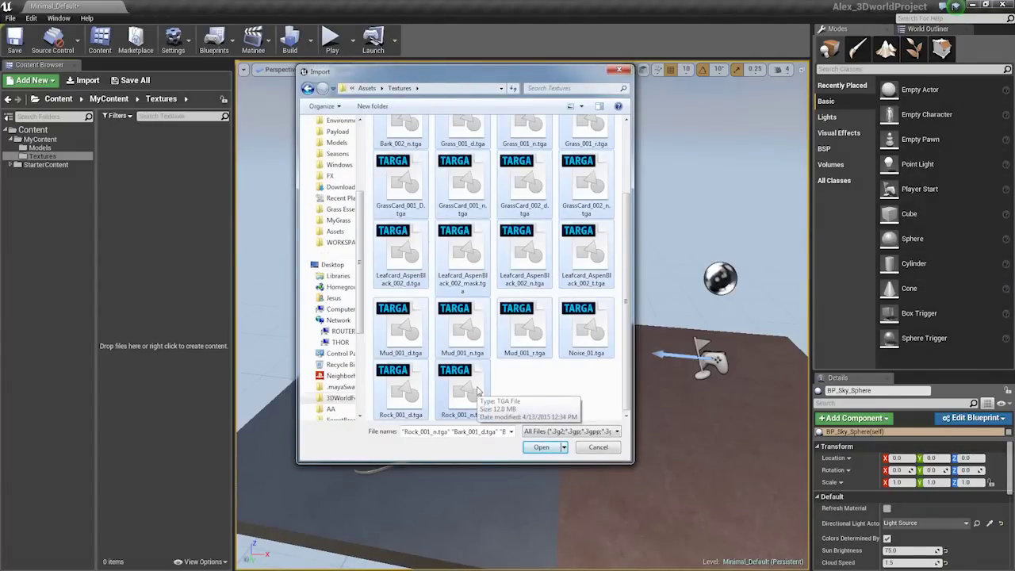
{"action": "scroll", "coordinate": [515, 325], "scroll_direction": "up", "scroll_amount": 5}
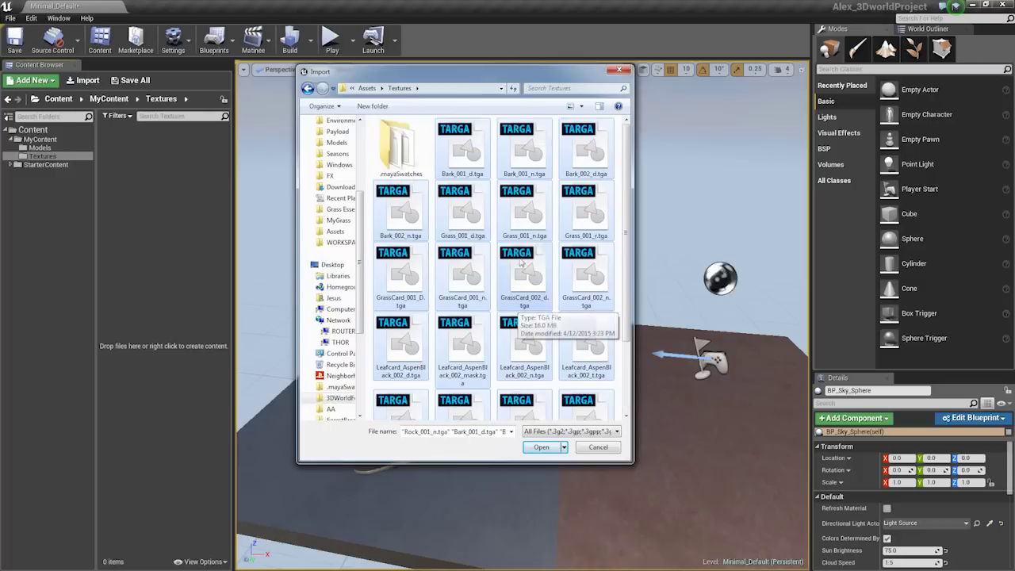
{"action": "scroll", "coordinate": [565, 254], "scroll_direction": "down", "scroll_amount": 5}
{"action": "scroll", "coordinate": [565, 254], "scroll_direction": "up", "scroll_amount": 2}
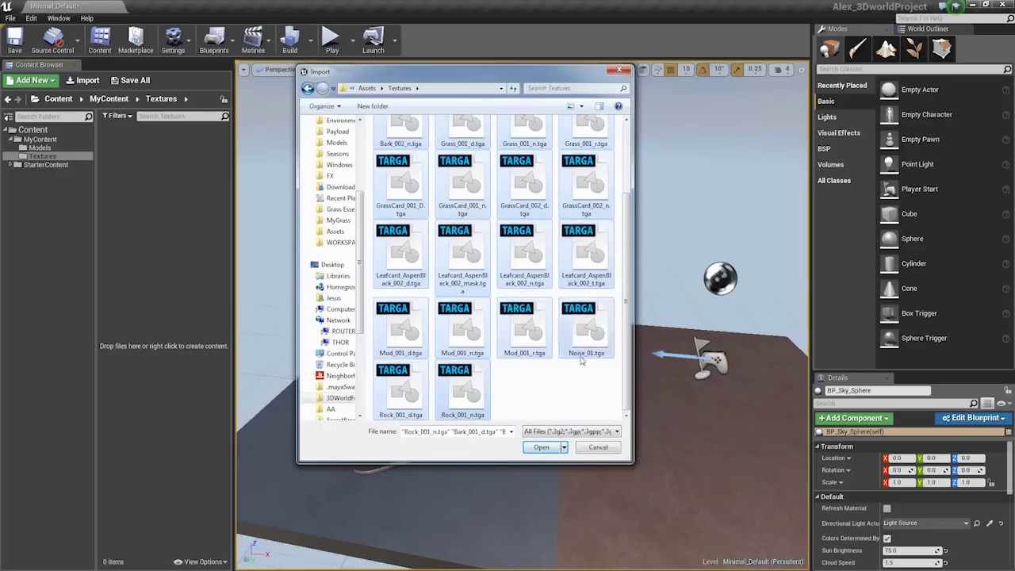
{"action": "left_click", "coordinate": [542, 448]}
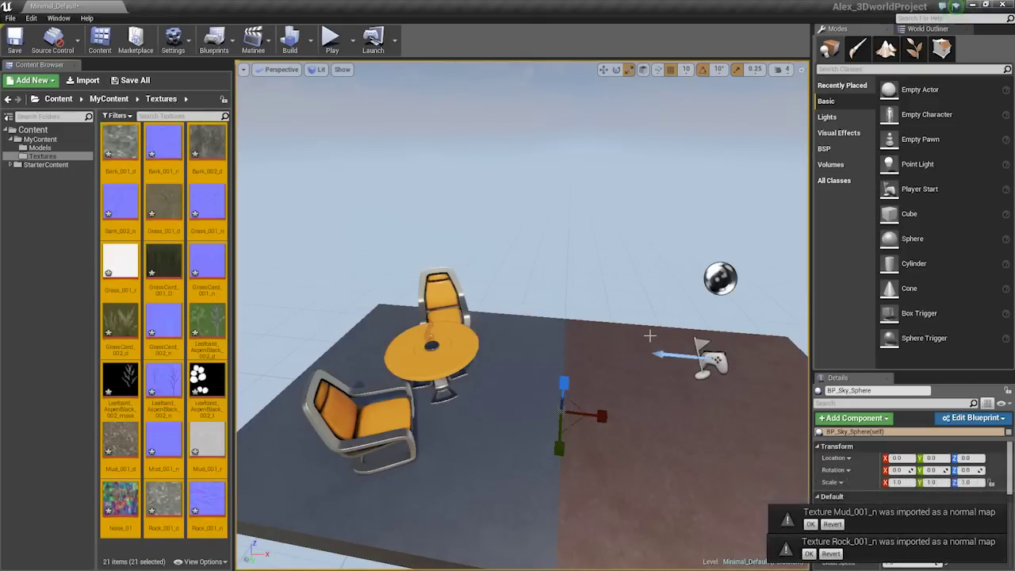
Widen the Content Browser to enlarge the thumbnails and look through the imported textures.
{"action": "left_click", "coordinate": [163, 261]}
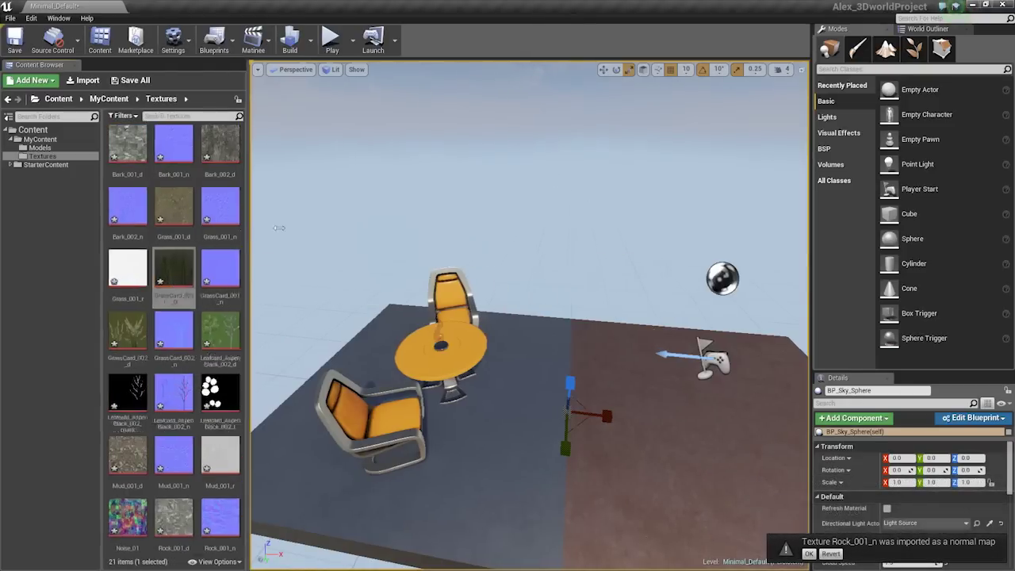
{"action": "left_click_drag", "start_coordinate": [237, 234], "coordinate": [617, 231]}
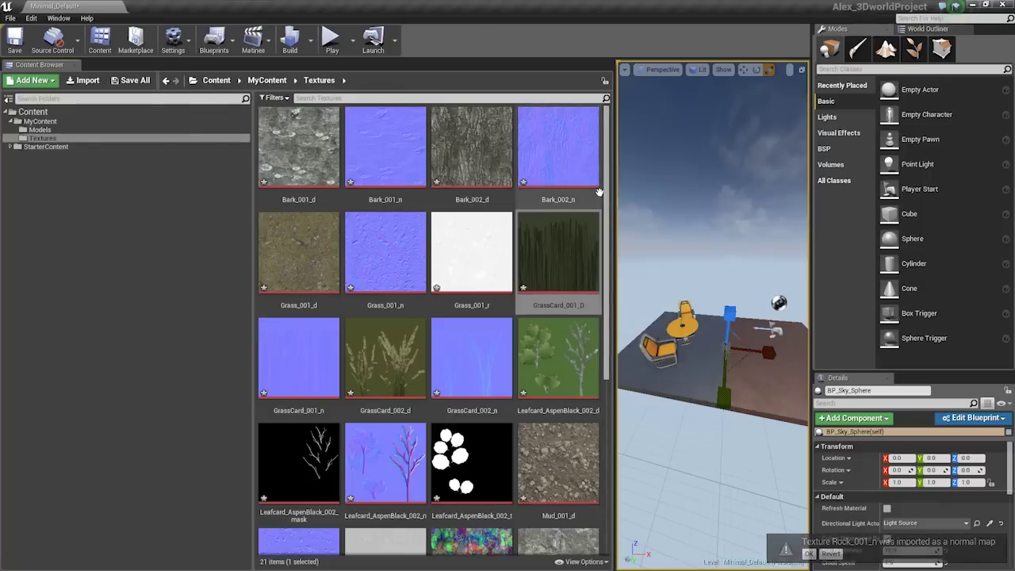
{"action": "mouse_move", "coordinate": [569, 193]}
{"action": "scroll", "coordinate": [555, 207], "scroll_direction": "down", "scroll_amount": 1}
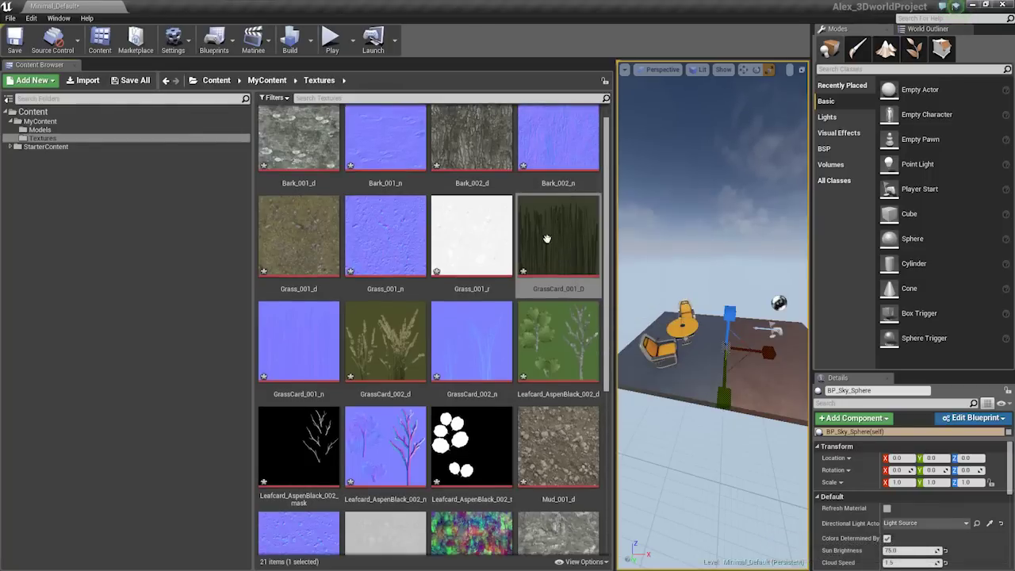
{"action": "mouse_move", "coordinate": [384, 393]}
{"action": "scroll", "coordinate": [383, 393], "scroll_direction": "down", "scroll_amount": 2}
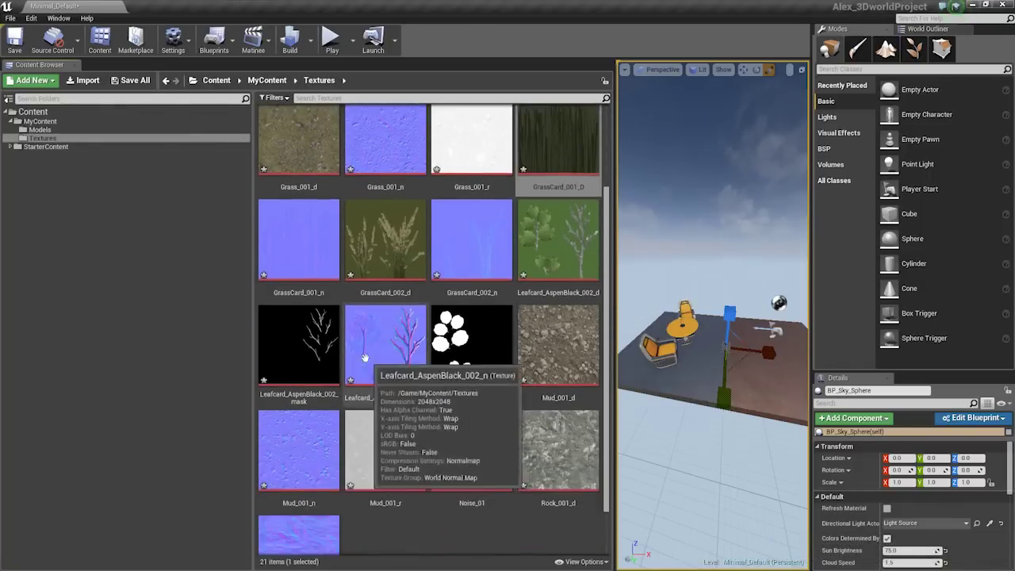
Delete the Leafcard_AspenBlack_002_mask texture from the Textures folder.
{"action": "right_click", "coordinate": [316, 333]}
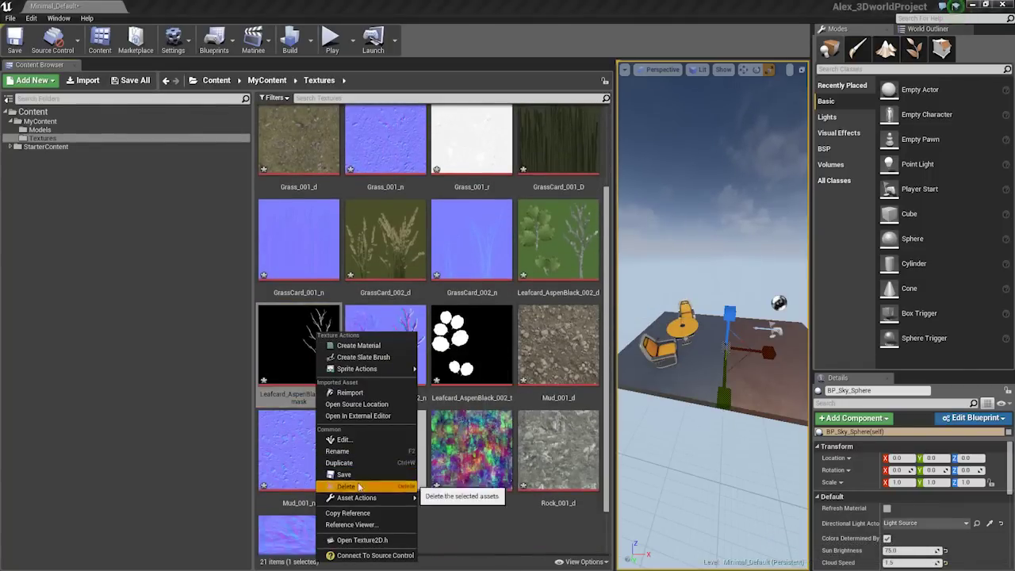
{"action": "left_click", "coordinate": [346, 485]}
{"action": "left_click", "coordinate": [435, 460]}
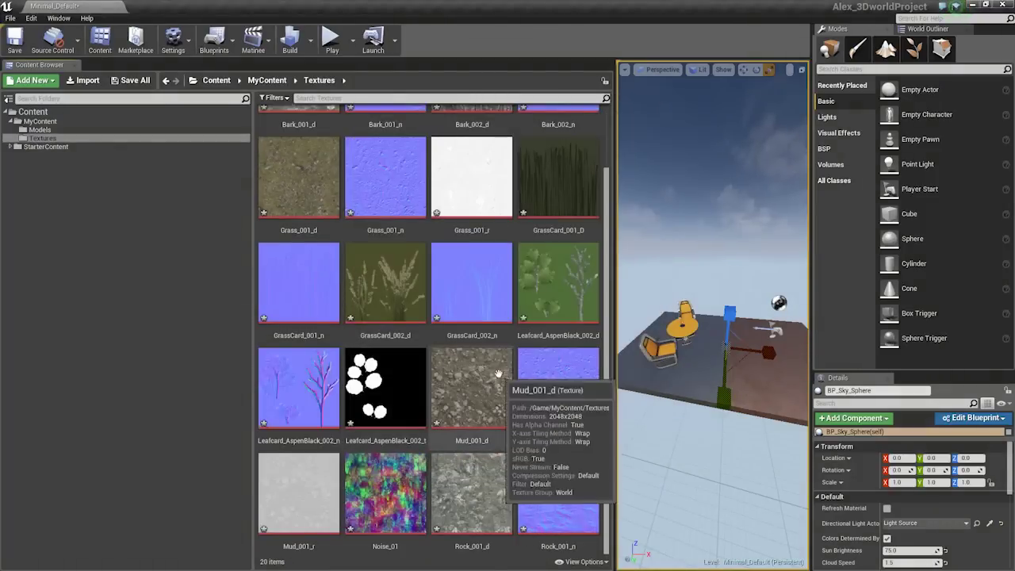
Examine the details of the bark, grass, leaf card, mud and rock textures, including their normal and roughness maps.
{"action": "mouse_move", "coordinate": [404, 474]}
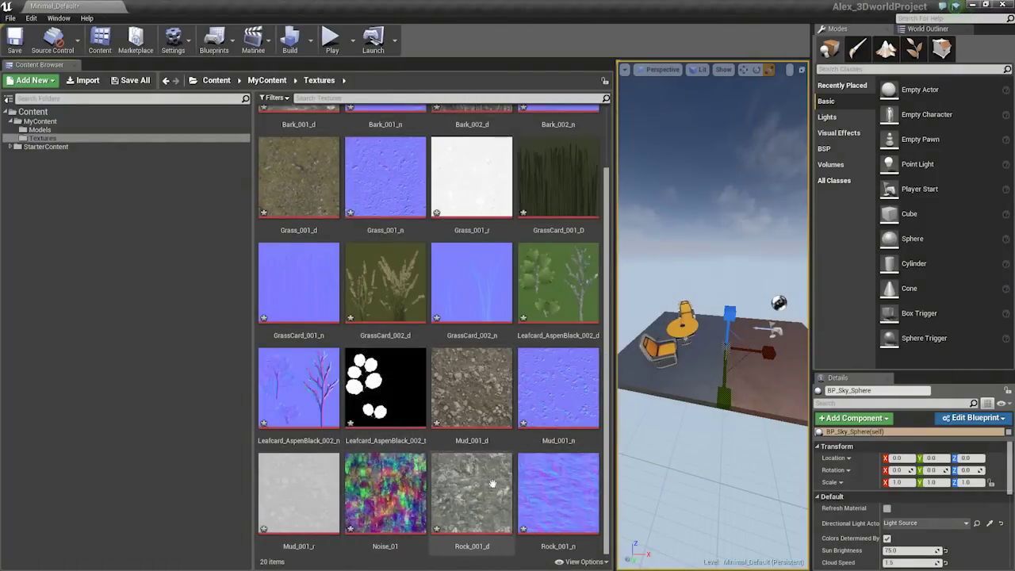
{"action": "scroll", "coordinate": [547, 429], "scroll_direction": "up", "scroll_amount": 2}
{"action": "mouse_move", "coordinate": [547, 429]}
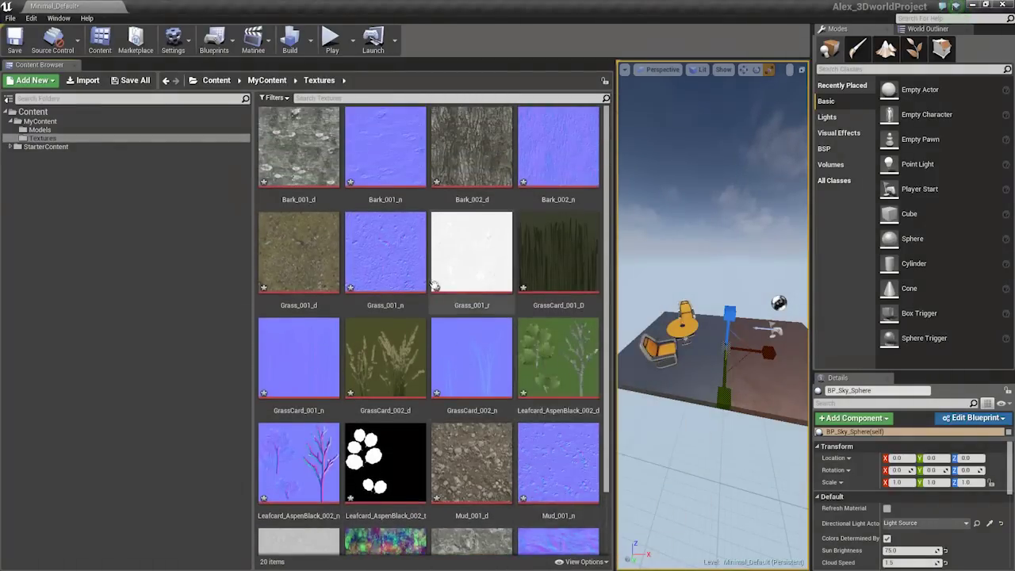
{"action": "mouse_move", "coordinate": [434, 284]}
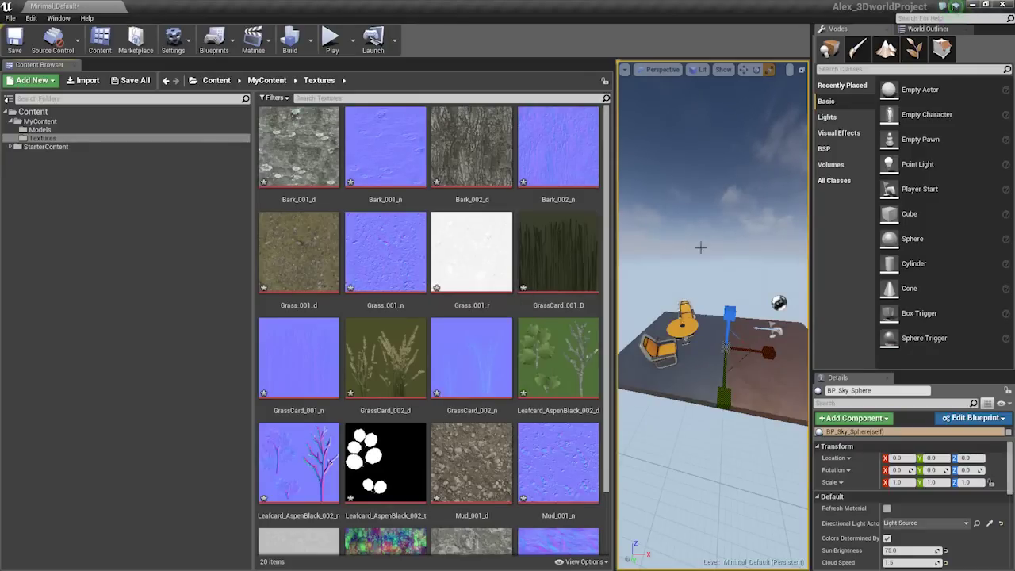
{"action": "mouse_move", "coordinate": [486, 213]}
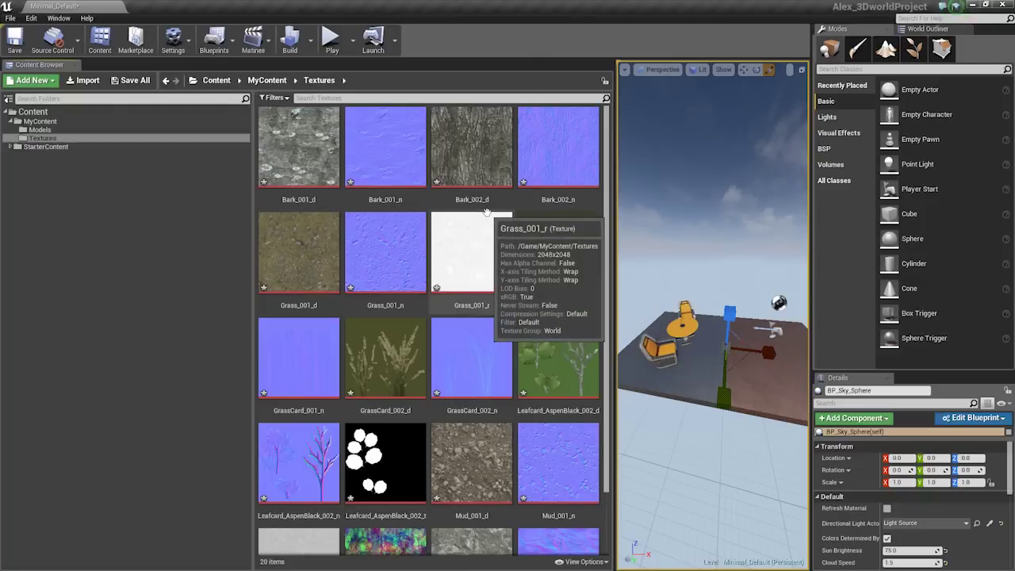
{"action": "mouse_move", "coordinate": [311, 238]}
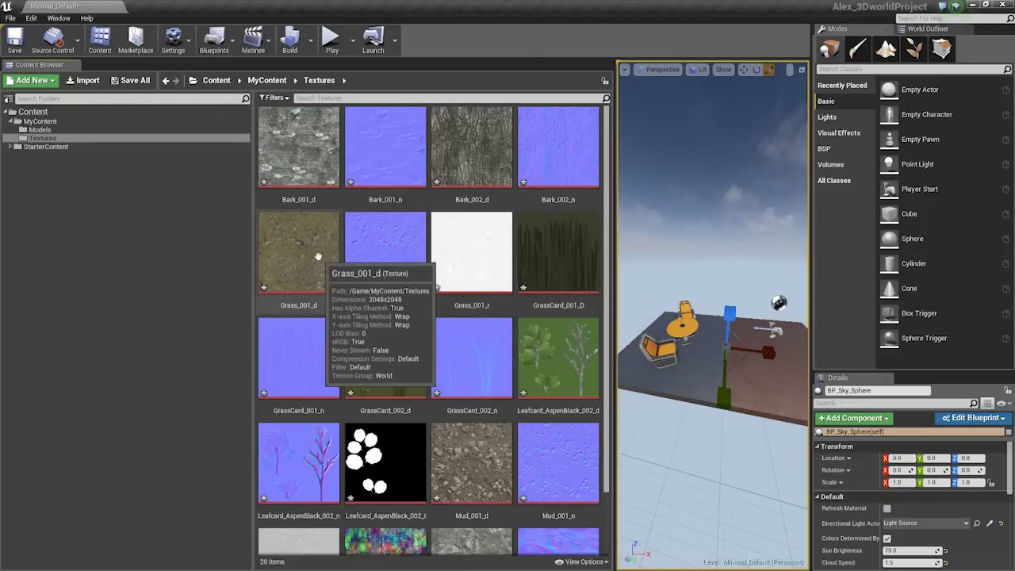
{"action": "scroll", "coordinate": [466, 355], "scroll_direction": "down", "scroll_amount": 1}
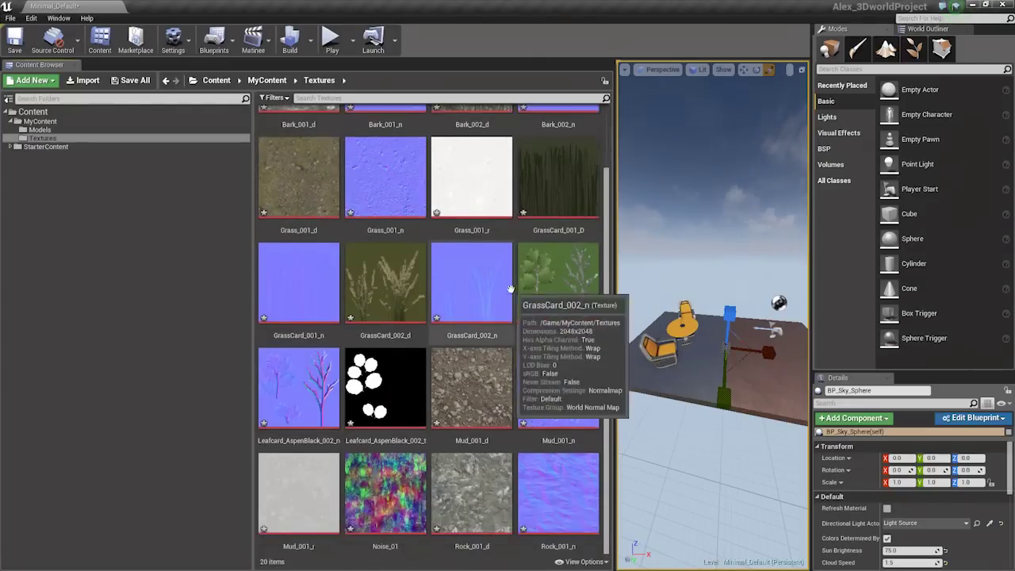
{"action": "mouse_move", "coordinate": [470, 391]}
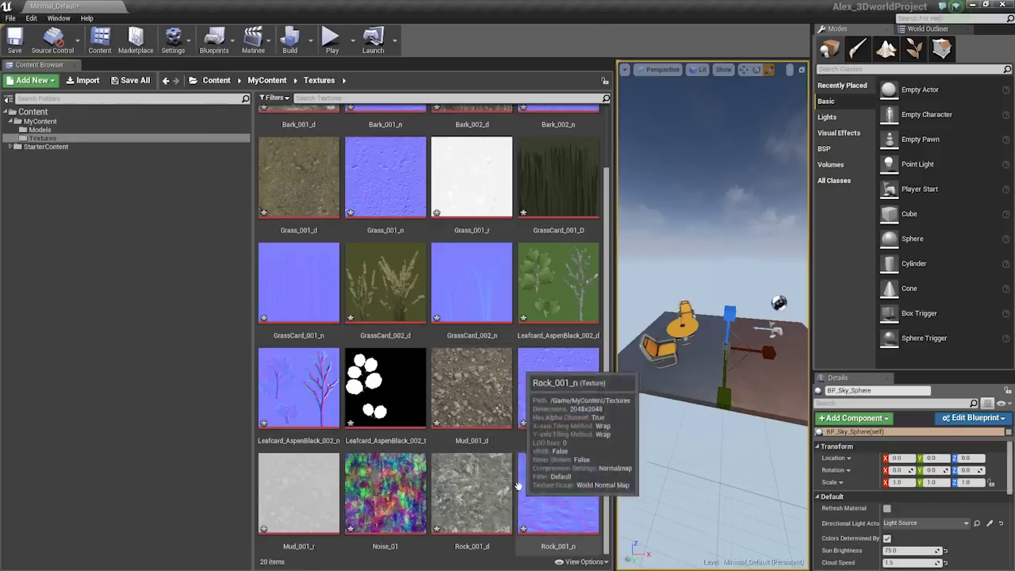
{"action": "left_click", "coordinate": [479, 513]}
{"action": "mouse_move", "coordinate": [537, 406]}
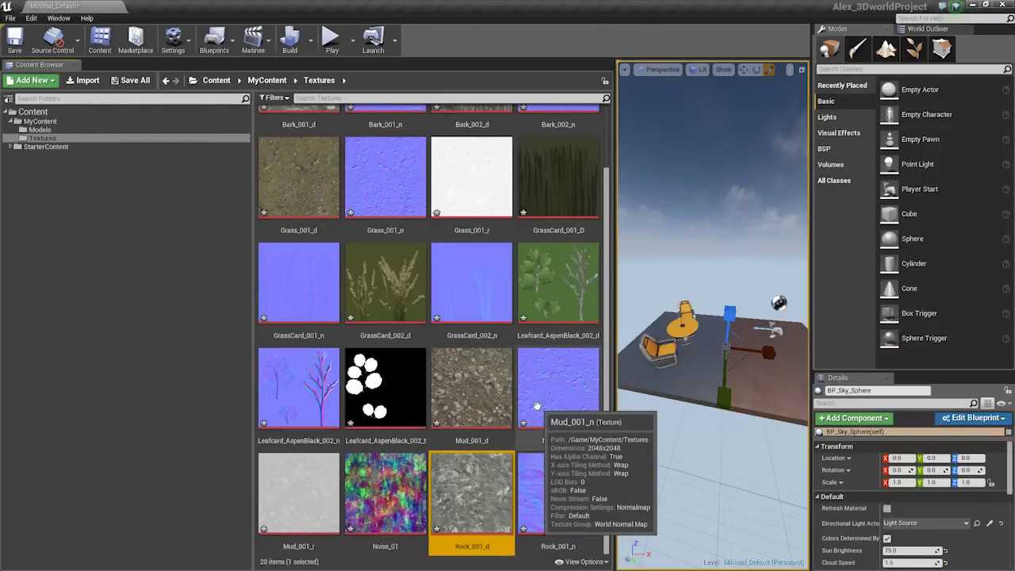
{"action": "mouse_move", "coordinate": [483, 234]}
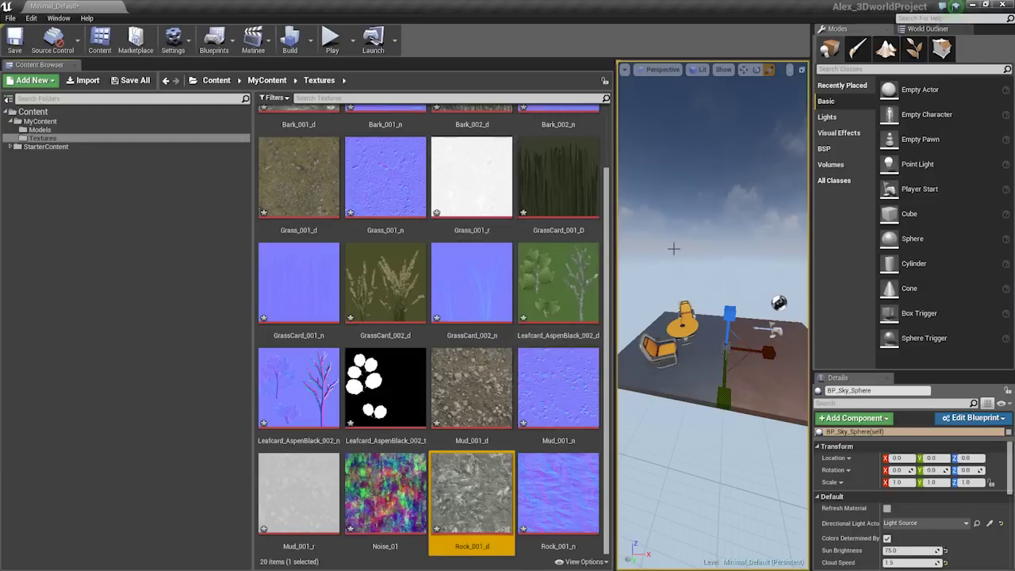
Show the MyContent folder, narrow the Content Browser and shrink its thumbnails.
{"action": "left_click", "coordinate": [64, 130]}
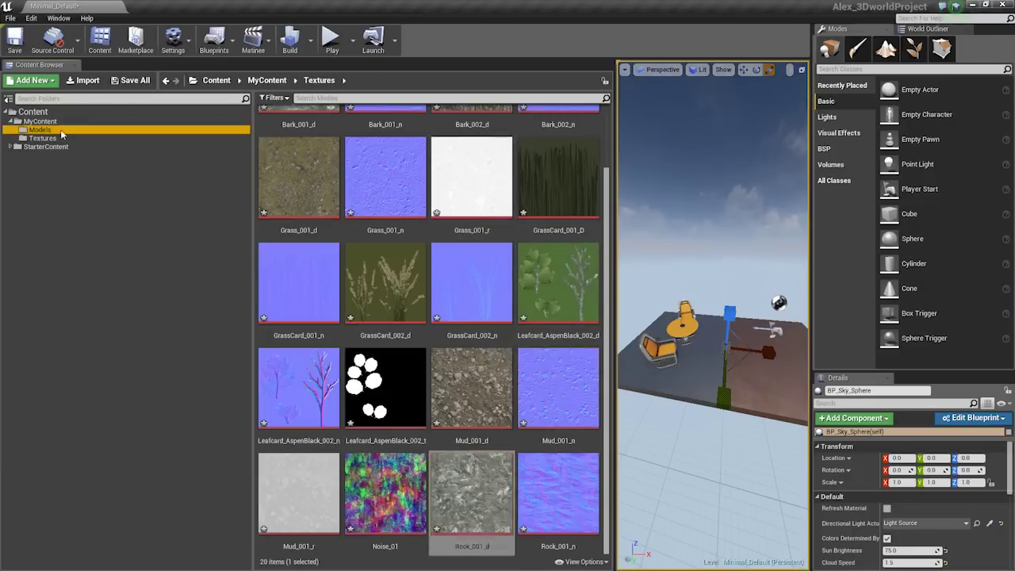
{"action": "left_click", "coordinate": [58, 122]}
{"action": "left_click_drag", "start_coordinate": [612, 156], "coordinate": [310, 156]}
{"action": "right_click_drag", "start_coordinate": [547, 317], "coordinate": [524, 306]}
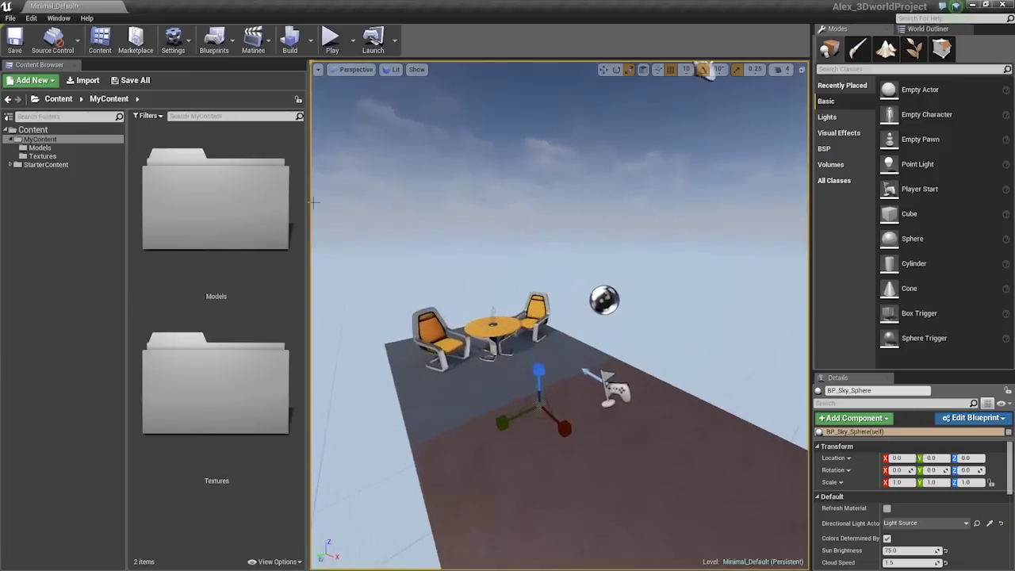
{"action": "scroll", "coordinate": [243, 211], "scroll_direction": "down", "scroll_amount": 10, "text": "ctrl"}
{"action": "scroll", "coordinate": [198, 175], "scroll_direction": "down", "scroll_amount": 1, "text": "ctrl"}
{"action": "scroll", "coordinate": [197, 175], "scroll_direction": "up", "scroll_amount": 2, "text": "ctrl"}
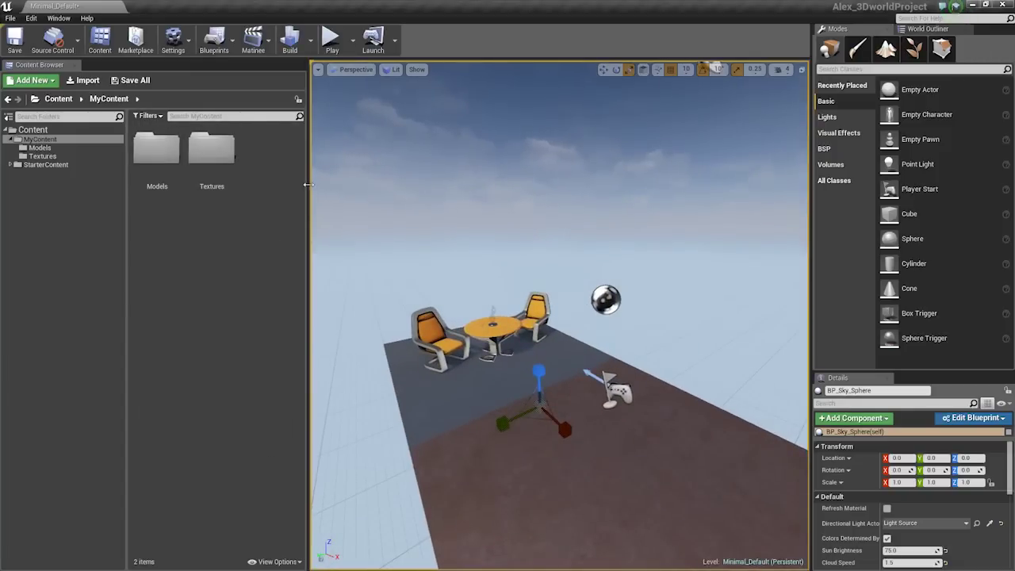
{"action": "left_click_drag", "start_coordinate": [308, 184], "coordinate": [268, 184]}
Create a folder named Maps inside the MyContent folder.
{"action": "right_click", "coordinate": [42, 139]}
{"action": "left_click", "coordinate": [79, 144]}
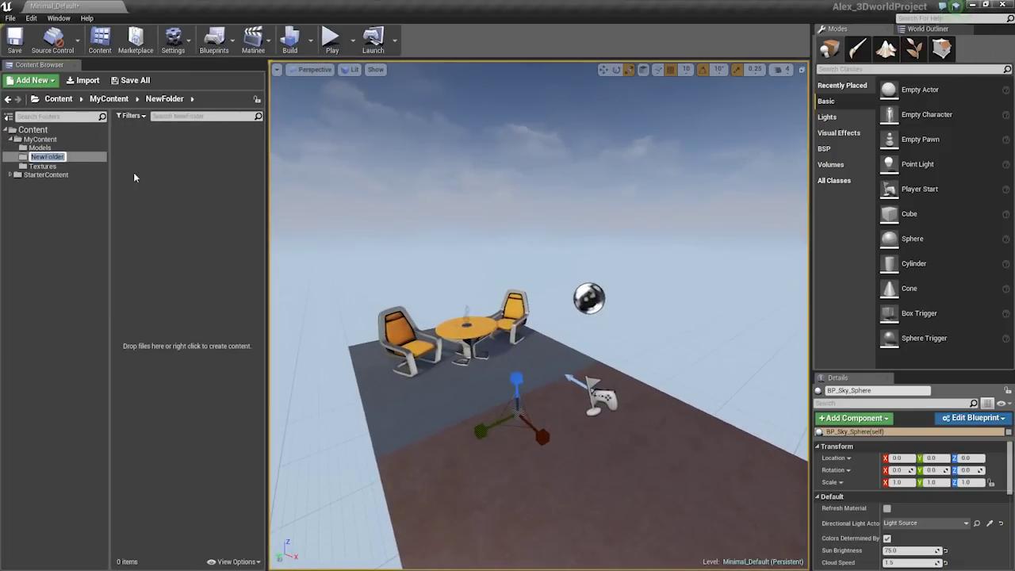
{"action": "type", "text": "Maps"}
{"action": "key", "text": "Return"}
{"action": "right_click_drag", "start_coordinate": [317, 303], "coordinate": [365, 304]}
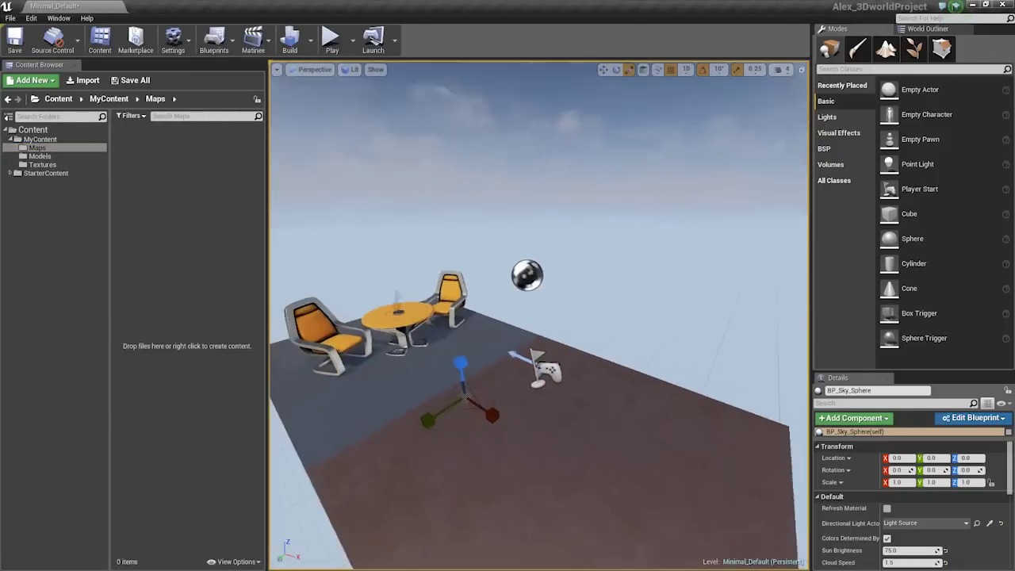
Create a new level from the Default template without saving the changes to Minimal_Default.
{"action": "left_click", "coordinate": [11, 17]}
{"action": "left_click", "coordinate": [39, 39]}
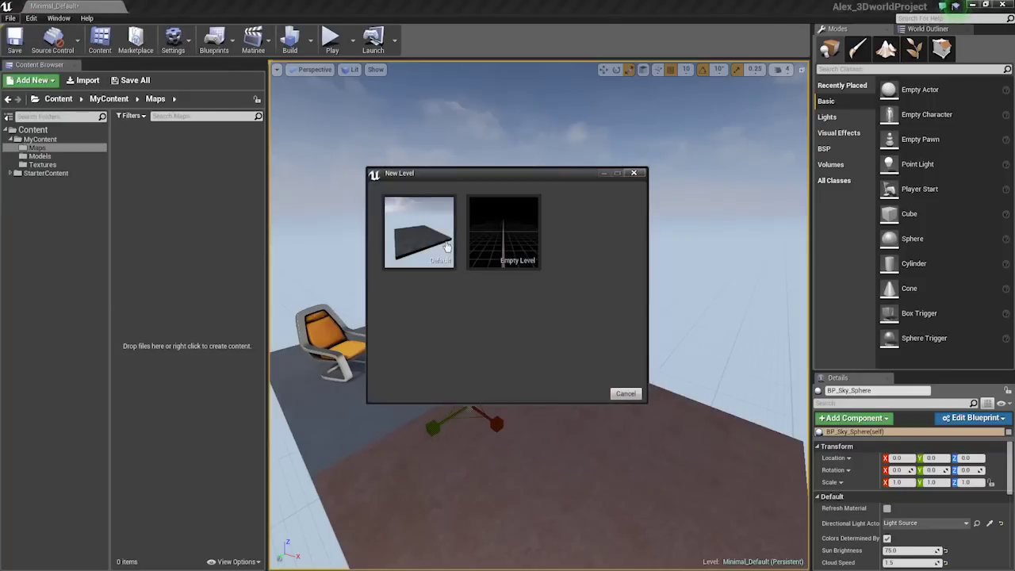
{"action": "left_click", "coordinate": [437, 234]}
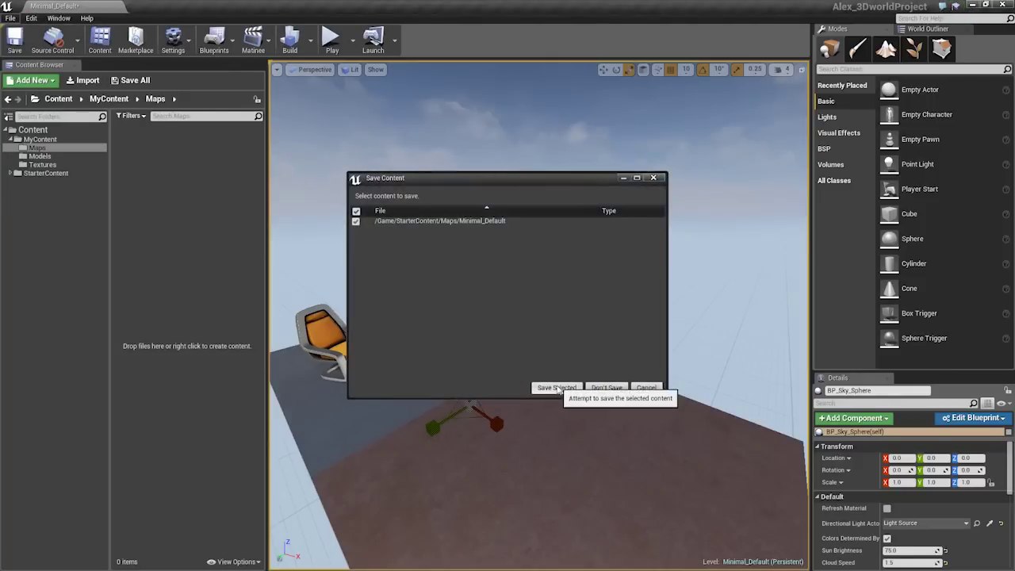
{"action": "left_click", "coordinate": [608, 388]}
{"action": "right_click_drag", "start_coordinate": [483, 310], "coordinate": [436, 230]}
{"action": "mouse_move", "coordinate": [500, 268]}
{"action": "right_mouse_down"}
{"action": "mouse_move", "coordinate": [523, 290]}
{"action": "mouse_move", "coordinate": [519, 266]}
{"action": "mouse_move", "coordinate": [514, 285]}
{"action": "mouse_move", "coordinate": [500, 268]}
{"action": "right_mouse_up"}
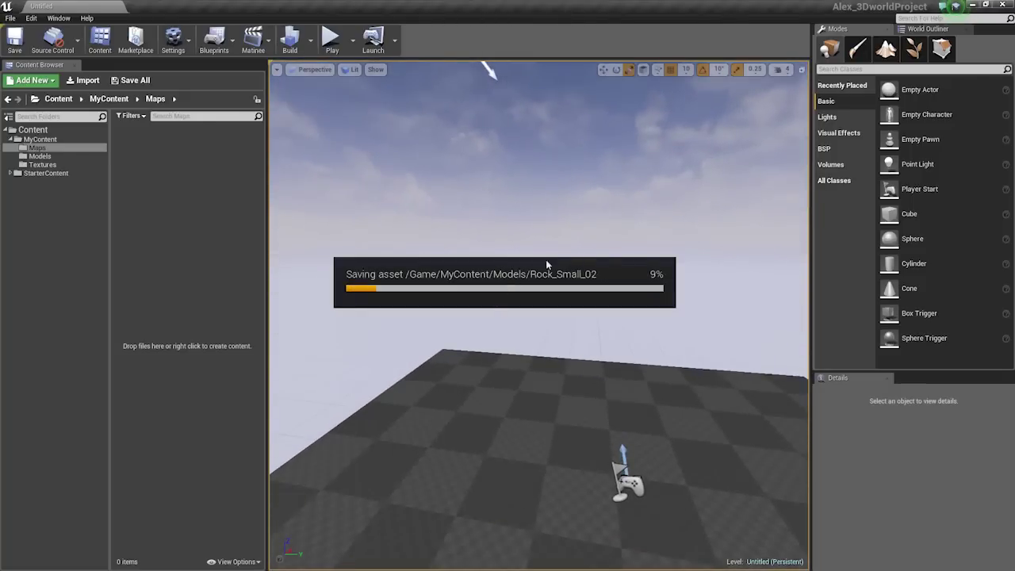
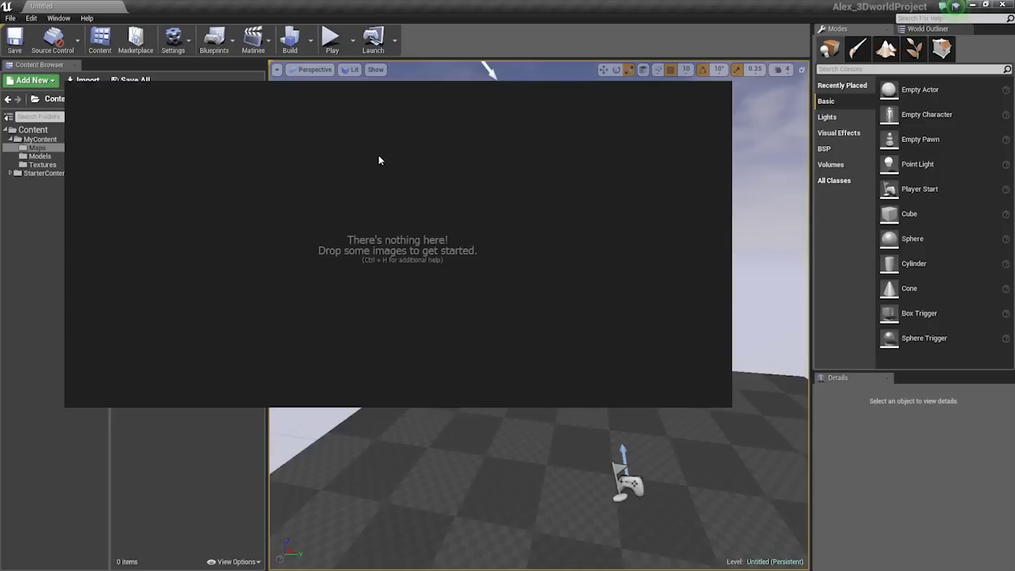
In PureRef, decline the version upgrade and load the recent reference board Ref_Forest.pur.
{"action": "left_click_drag", "start_coordinate": [378, 160], "coordinate": [820, 449]}
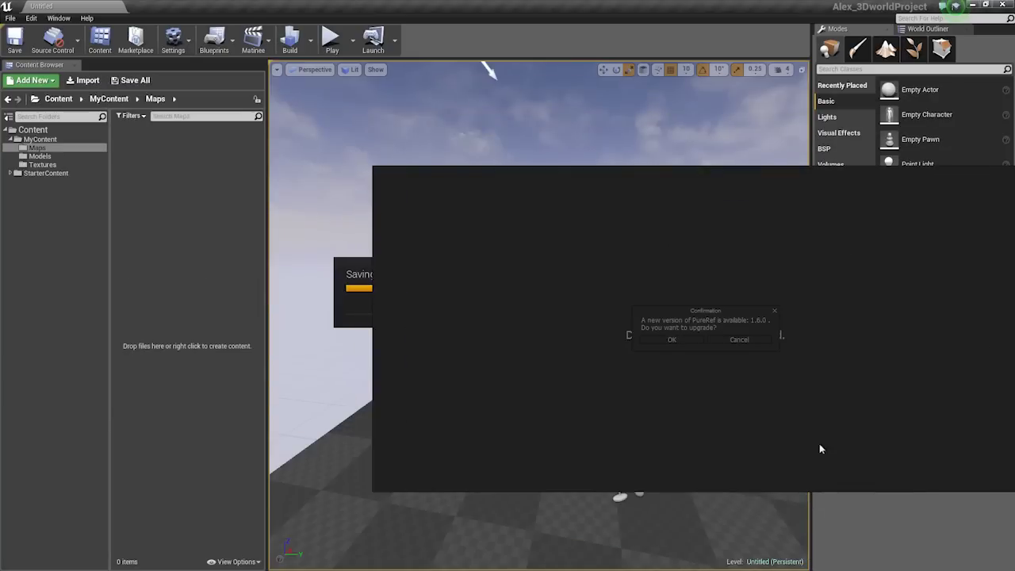
{"action": "left_click", "coordinate": [738, 339]}
{"action": "right_click", "coordinate": [560, 186]}
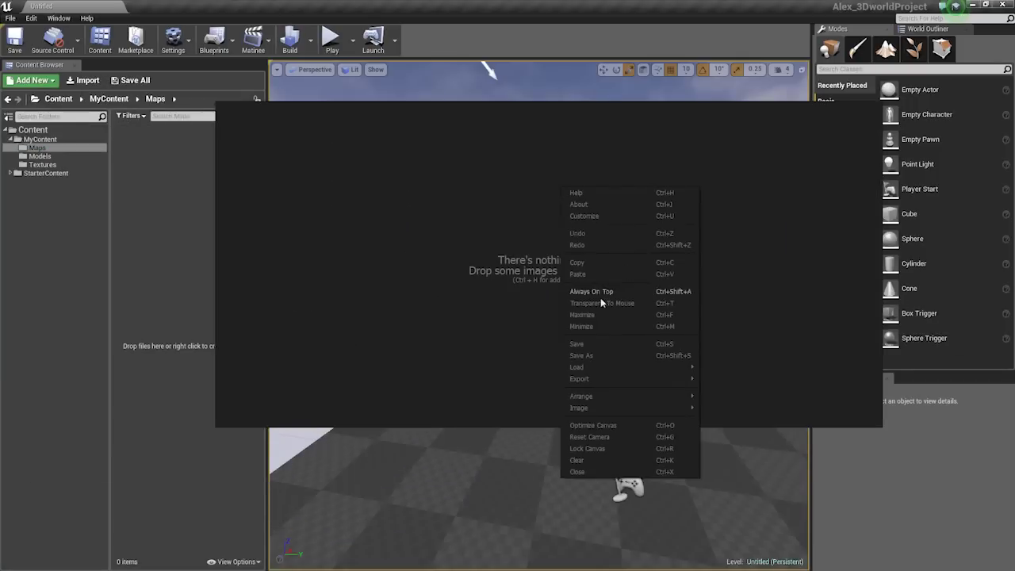
{"action": "mouse_move", "coordinate": [590, 366]}
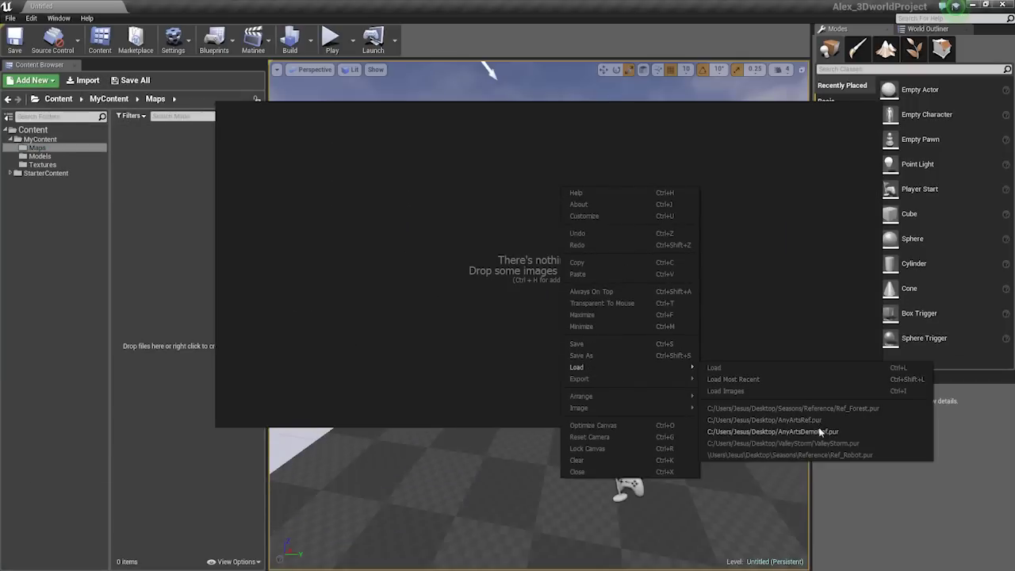
{"action": "left_click", "coordinate": [722, 212]}
{"action": "right_click", "coordinate": [461, 235]}
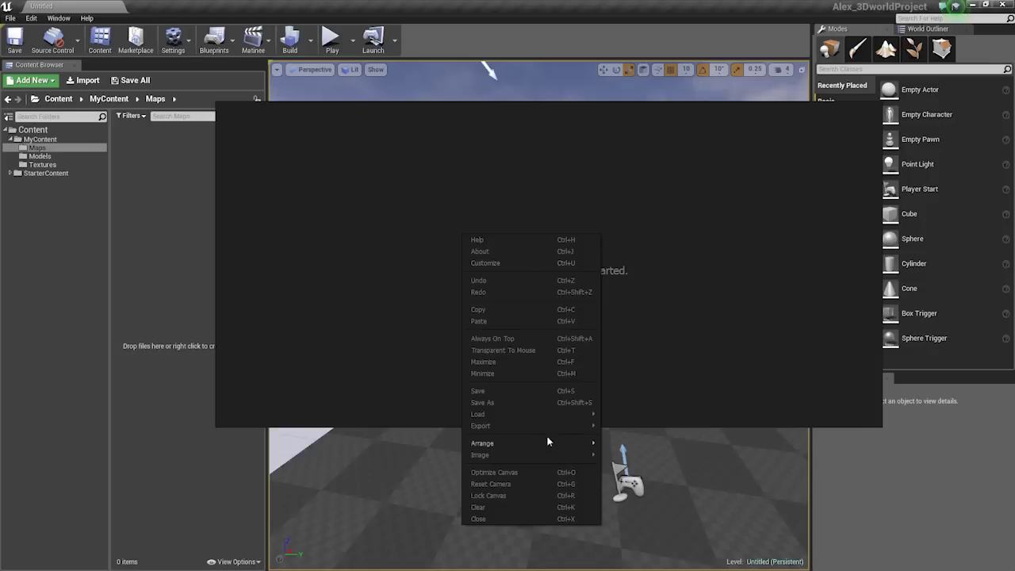
{"action": "mouse_move", "coordinate": [557, 414]}
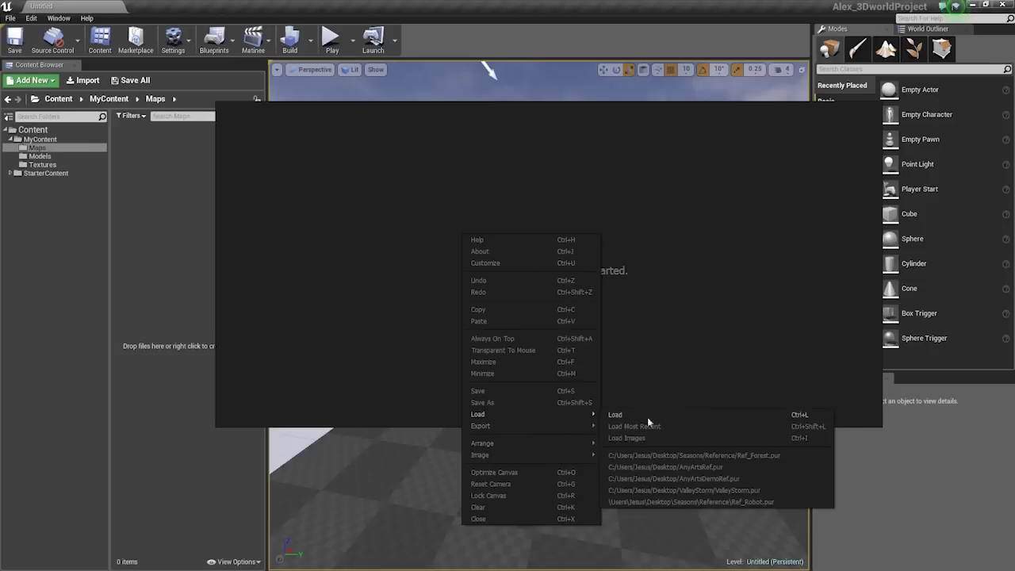
{"action": "left_click", "coordinate": [718, 457]}
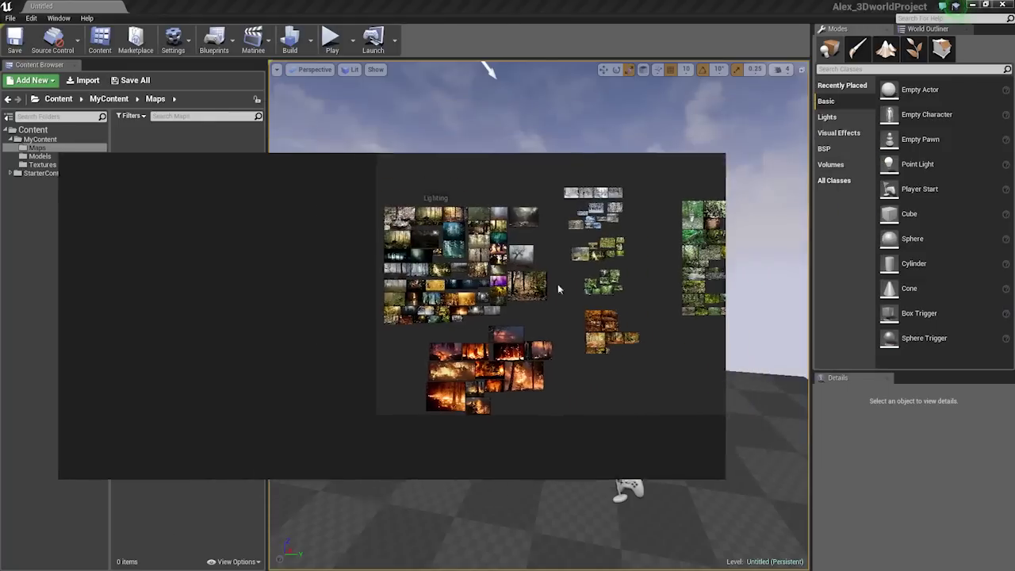
Show the reference board full screen and examine its lighting, season, fire and forest images.
{"action": "right_click_drag", "start_coordinate": [557, 285], "coordinate": [508, 295]}
{"action": "key", "text": "ctrl+f"}
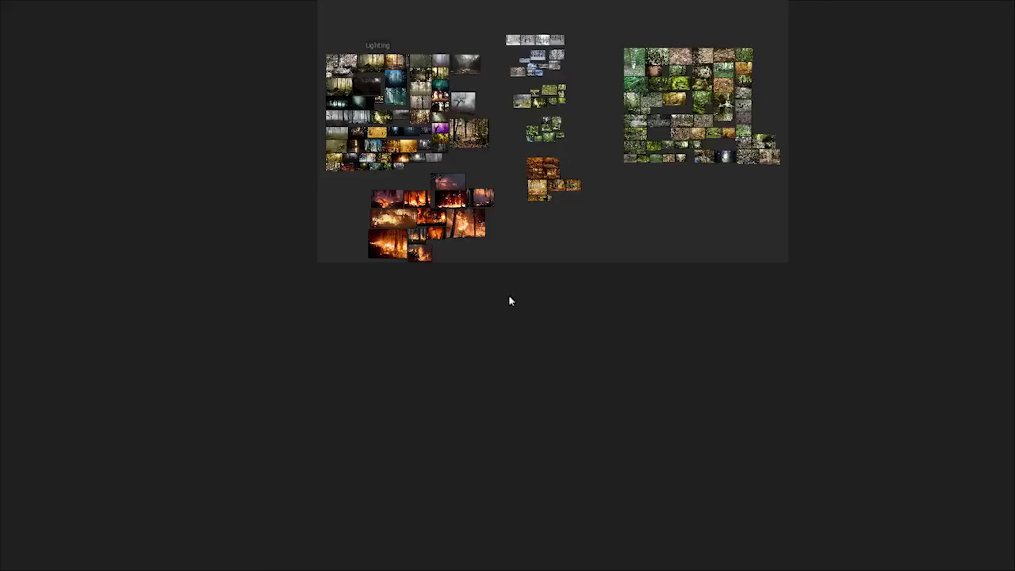
{"action": "middle_click_drag", "start_coordinate": [535, 224], "coordinate": [518, 415]}
{"action": "scroll", "coordinate": [535, 349], "scroll_direction": "up", "scroll_amount": 5}
{"action": "middle_click_drag", "start_coordinate": [397, 328], "coordinate": [395, 388]}
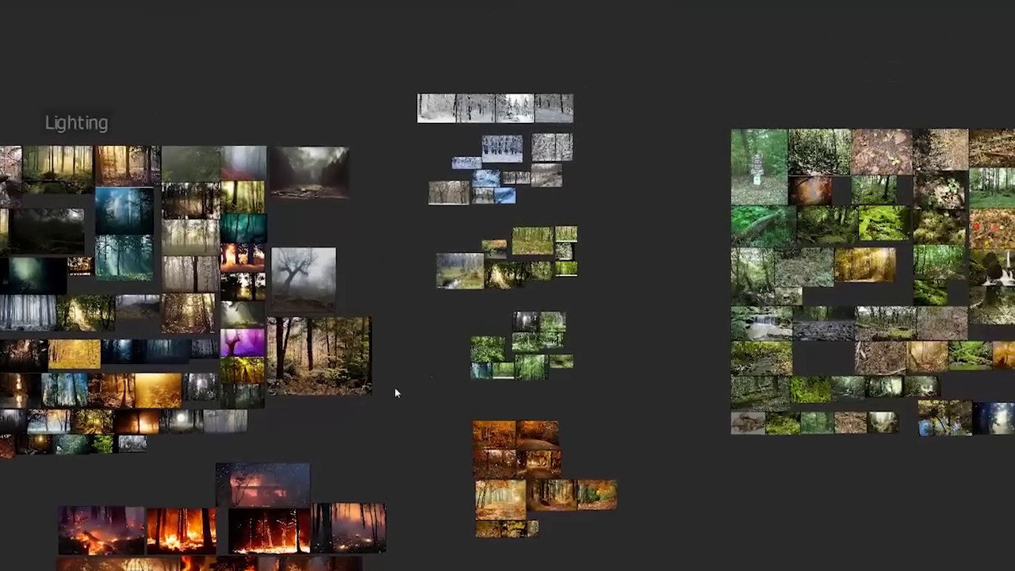
{"action": "middle_click_drag", "start_coordinate": [639, 355], "coordinate": [245, 349]}
{"action": "scroll", "coordinate": [399, 325], "scroll_direction": "up", "scroll_amount": 3}
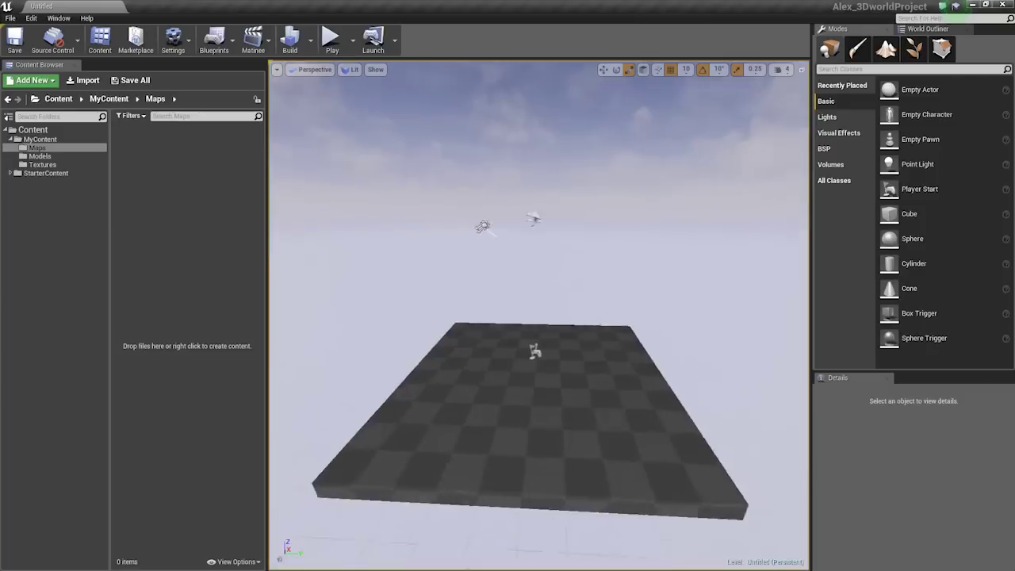
Back in Unreal Engine, move the Atmospheric Fog actor vertically to a Z location of 430.
{"action": "scroll", "coordinate": [397, 191], "scroll_direction": "up", "scroll_amount": 5}
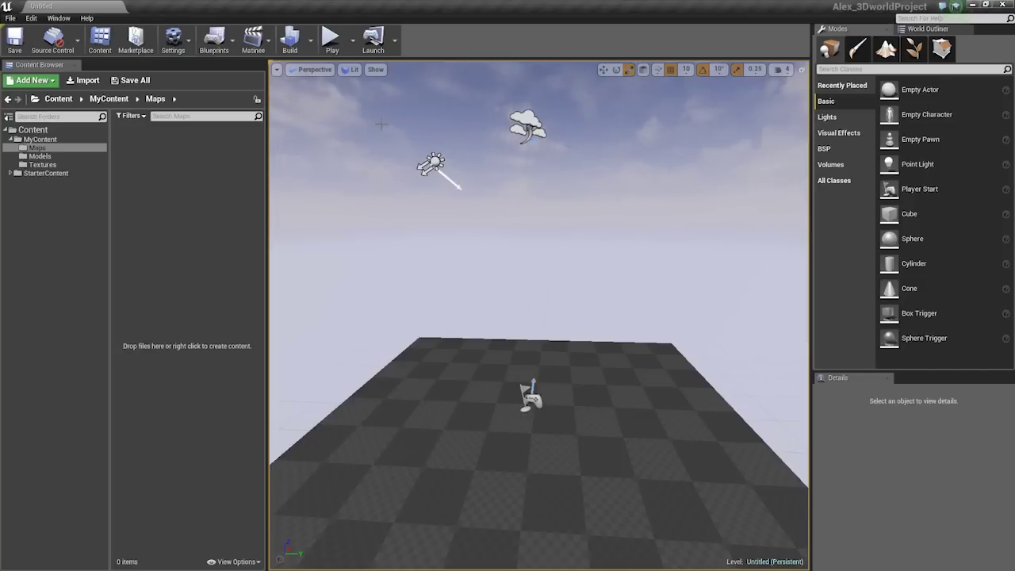
{"action": "right_click_drag", "start_coordinate": [539, 318], "coordinate": [464, 290]}
{"action": "key", "text": "s"}
{"action": "right_click_drag", "start_coordinate": [558, 252], "coordinate": [576, 242]}
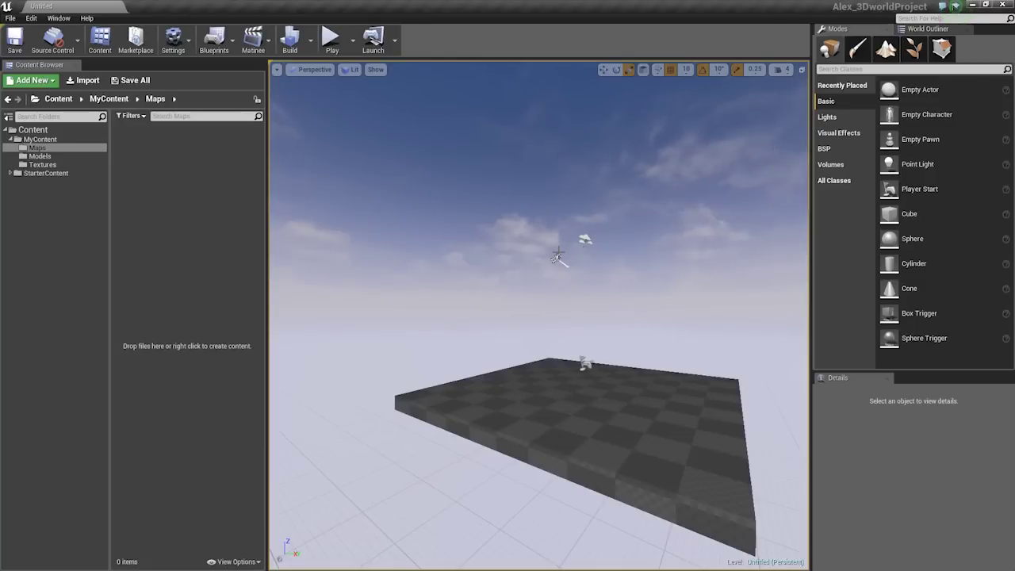
{"action": "right_click_drag", "start_coordinate": [559, 253], "coordinate": [557, 172]}
{"action": "left_click", "coordinate": [558, 212]}
{"action": "left_click", "coordinate": [531, 226]}
{"action": "left_click_drag", "start_coordinate": [557, 172], "coordinate": [557, 252]}
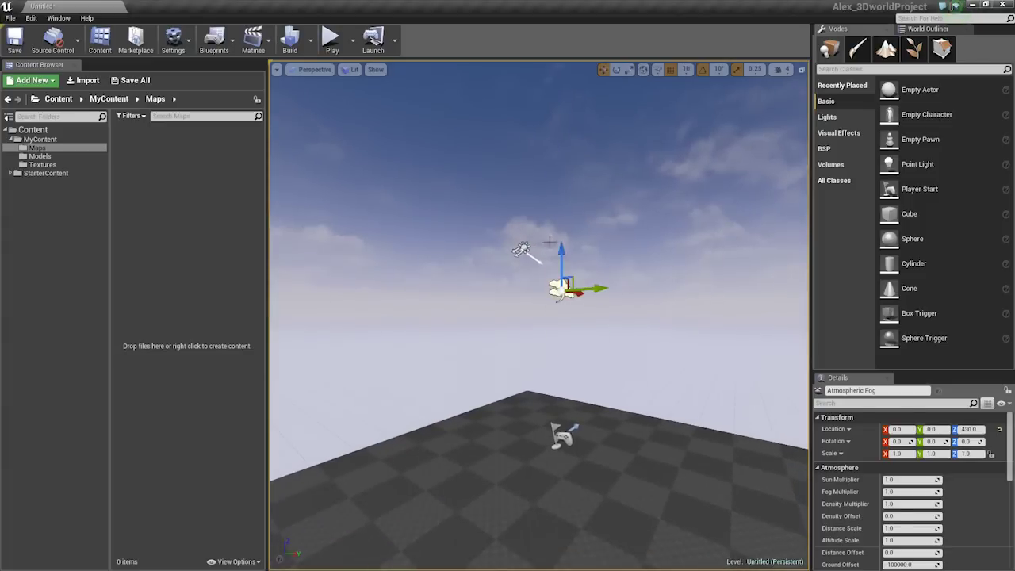
Select the Sky Sphere and enlarge the area that shows its details.
{"action": "left_click", "coordinate": [551, 242]}
{"action": "right_click_drag", "start_coordinate": [550, 242], "coordinate": [558, 274]}
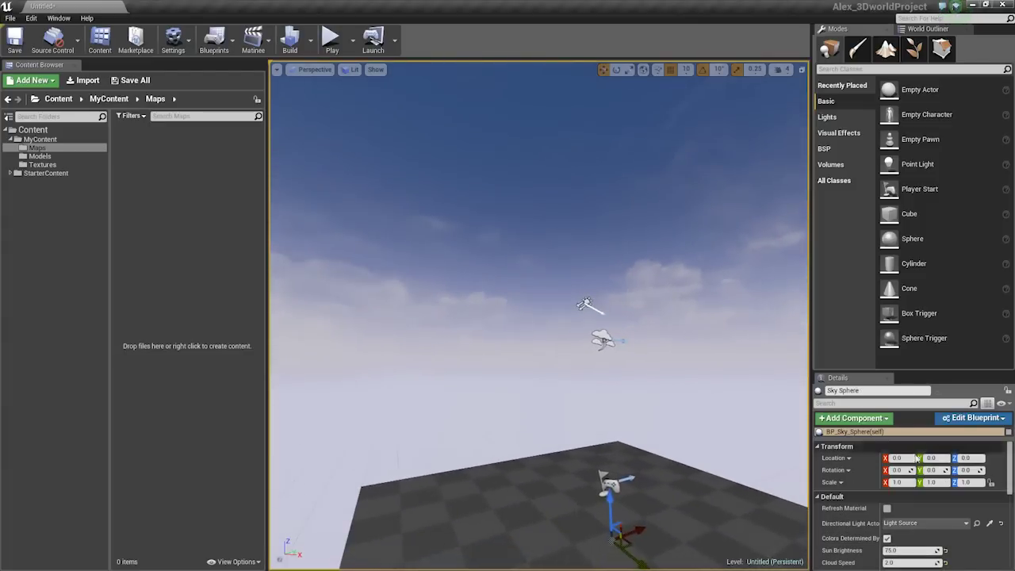
{"action": "left_click_drag", "start_coordinate": [903, 371], "coordinate": [918, 208]}
{"action": "scroll", "coordinate": [933, 192], "scroll_direction": "down", "scroll_amount": 3}
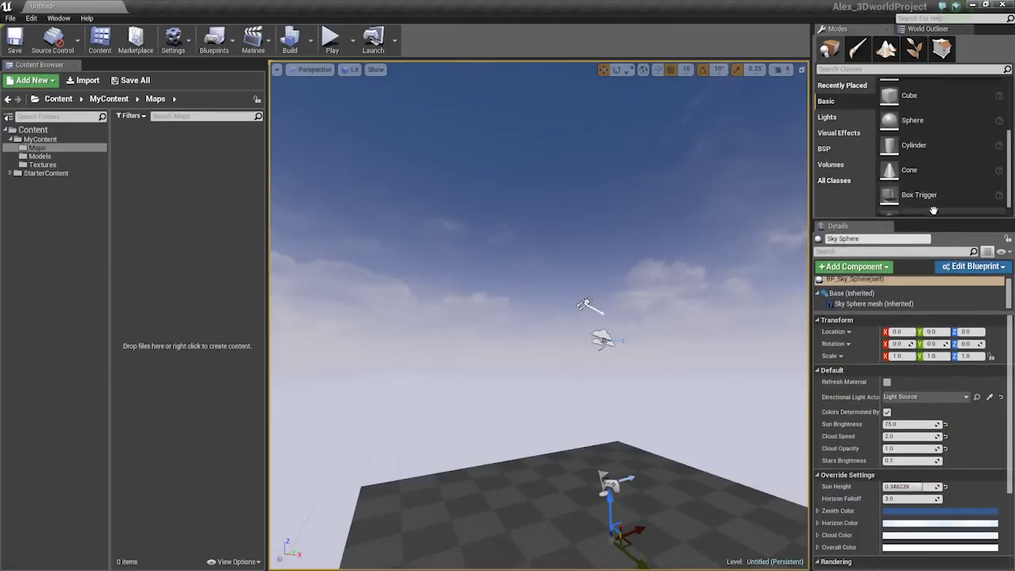
Set the Sky Sphere's Horizon Falloff to about 4.02.
{"action": "right_click_drag", "start_coordinate": [658, 278], "coordinate": [484, 326]}
{"action": "key", "text": "s"}
{"action": "key", "text": "w"}
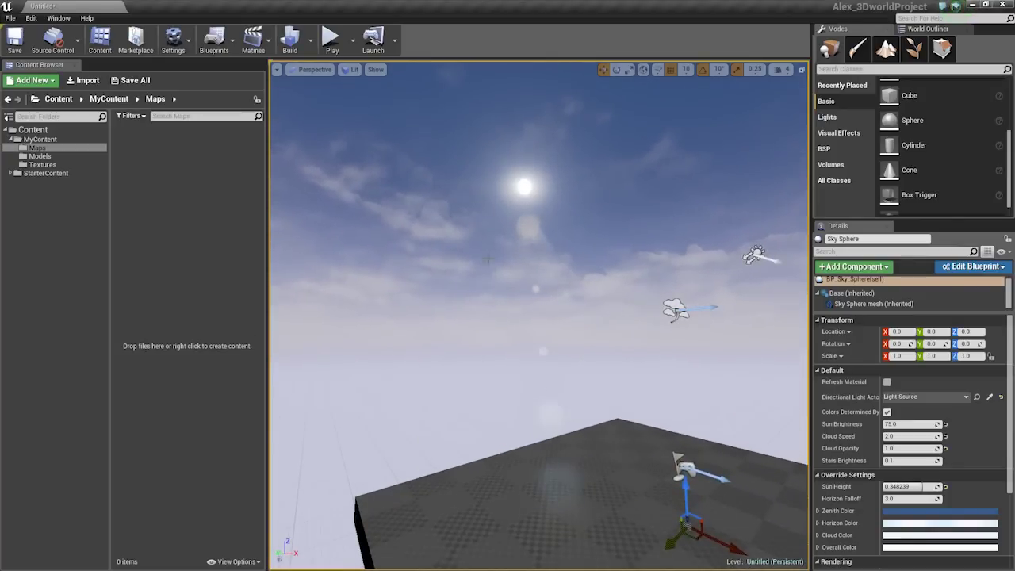
{"action": "right_click_drag", "start_coordinate": [550, 257], "coordinate": [579, 258]}
{"action": "scroll", "coordinate": [919, 403], "scroll_direction": "down", "scroll_amount": 3}
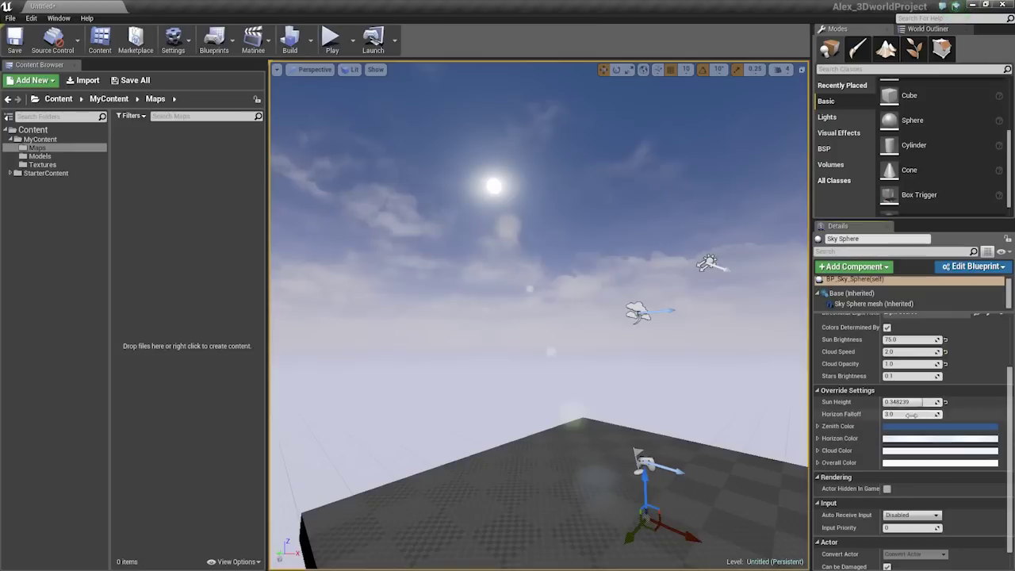
{"action": "scroll", "coordinate": [913, 412], "scroll_direction": "up", "scroll_amount": 3}
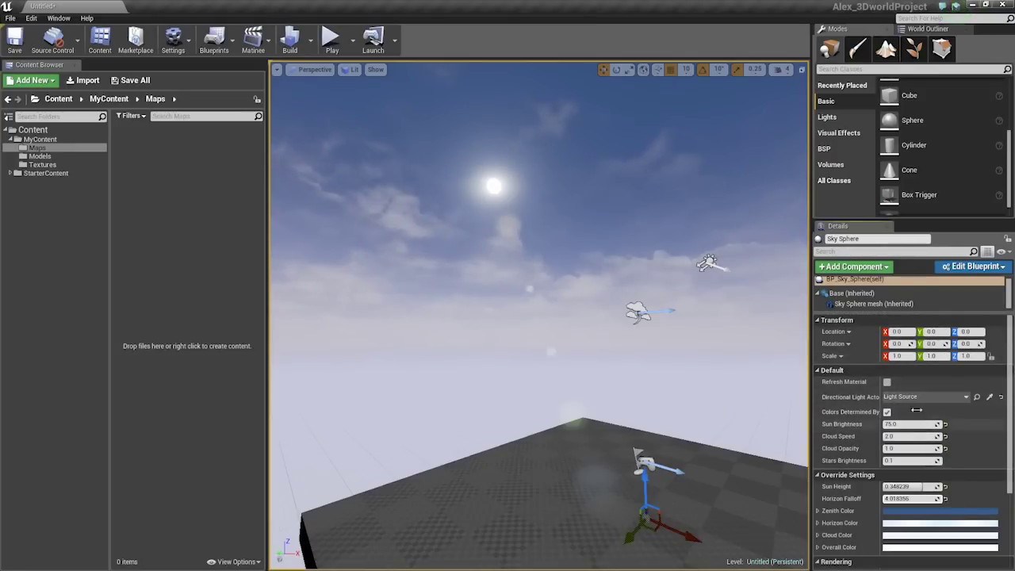
Rotate the Light Source by 10 degrees about its green axis.
{"action": "left_click", "coordinate": [904, 396]}
{"action": "left_click", "coordinate": [905, 274]}
{"action": "right_click_drag", "start_coordinate": [624, 356], "coordinate": [630, 374]}
{"action": "left_click", "coordinate": [699, 236]}
{"action": "key", "text": "e"}
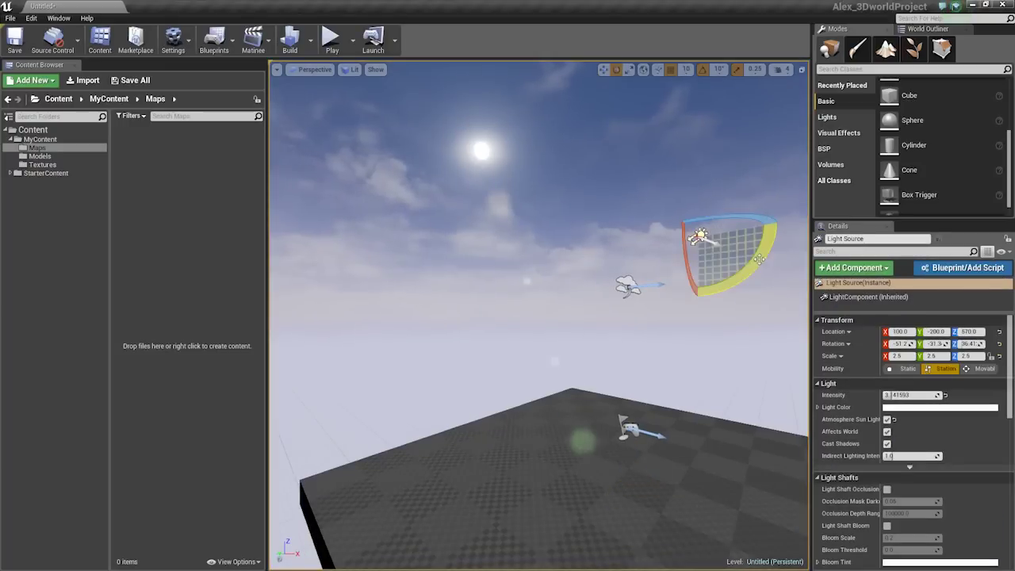
{"action": "left_click_drag", "start_coordinate": [750, 262], "coordinate": [759, 250]}
{"action": "mouse_move", "coordinate": [682, 167]}
{"action": "left_mouse_down"}
{"action": "mouse_move", "coordinate": [650, 179]}
{"action": "mouse_move", "coordinate": [748, 159]}
{"action": "mouse_move", "coordinate": [797, 188]}
{"action": "mouse_move", "coordinate": [698, 166]}
{"action": "mouse_move", "coordinate": [681, 173]}
{"action": "left_mouse_up"}
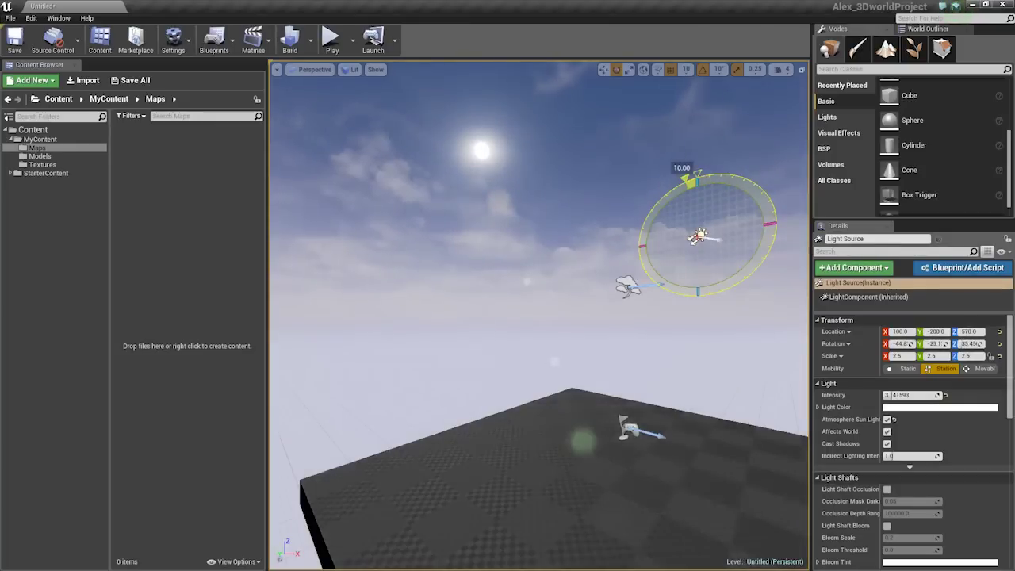
{"action": "right_click_drag", "start_coordinate": [681, 173], "coordinate": [674, 149]}
{"action": "right_click_drag", "start_coordinate": [591, 301], "coordinate": [612, 312]}
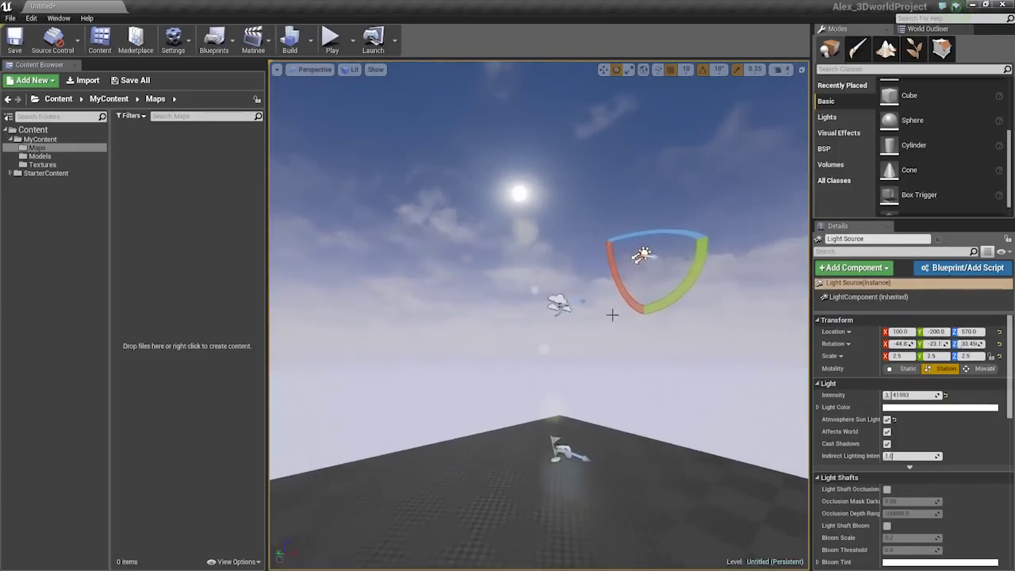
Refresh the Sky Sphere's material to match the rotated Light Source and view the sky around the sun.
{"action": "left_click", "coordinate": [611, 314]}
{"action": "left_click", "coordinate": [886, 382]}
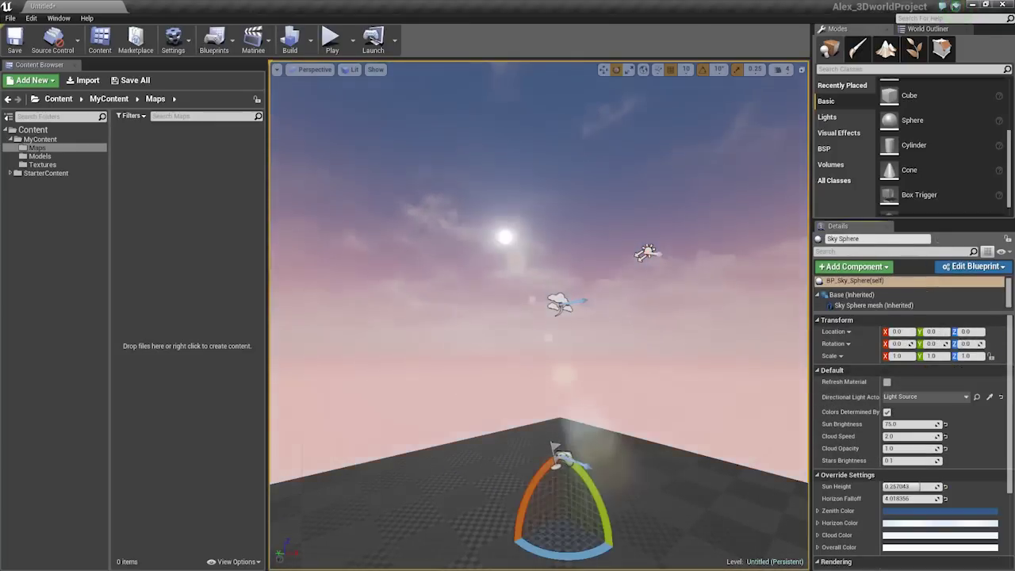
{"action": "right_click_drag", "start_coordinate": [721, 346], "coordinate": [670, 329]}
{"action": "key", "text": "s"}
{"action": "key", "text": "w"}
{"action": "right_click_drag", "start_coordinate": [648, 280], "coordinate": [704, 287]}
{"action": "key", "text": "s"}
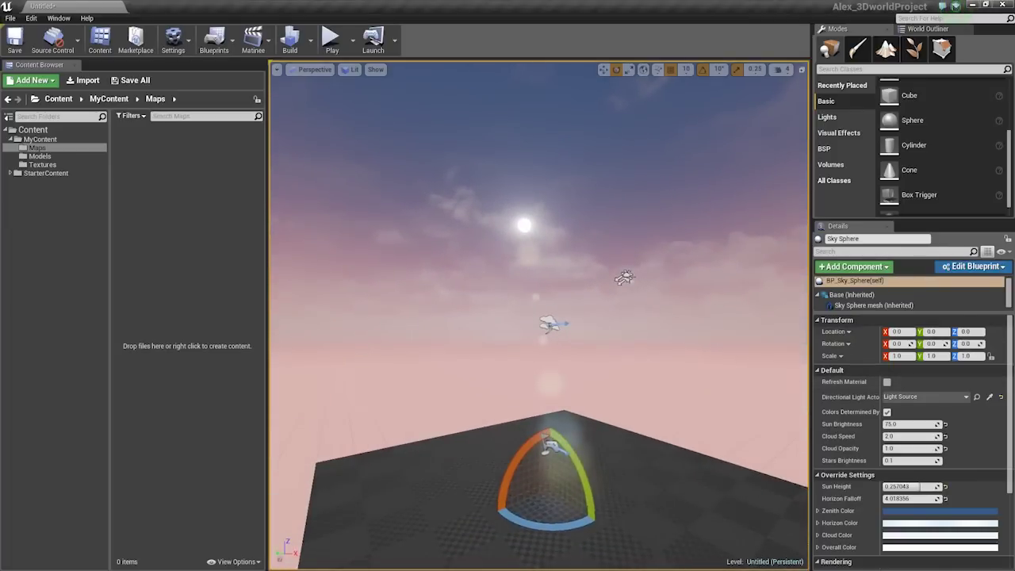
Undo the Light Source's last rotation and refresh the Sky Sphere's material again.
{"action": "key", "text": "ctrl+z"}
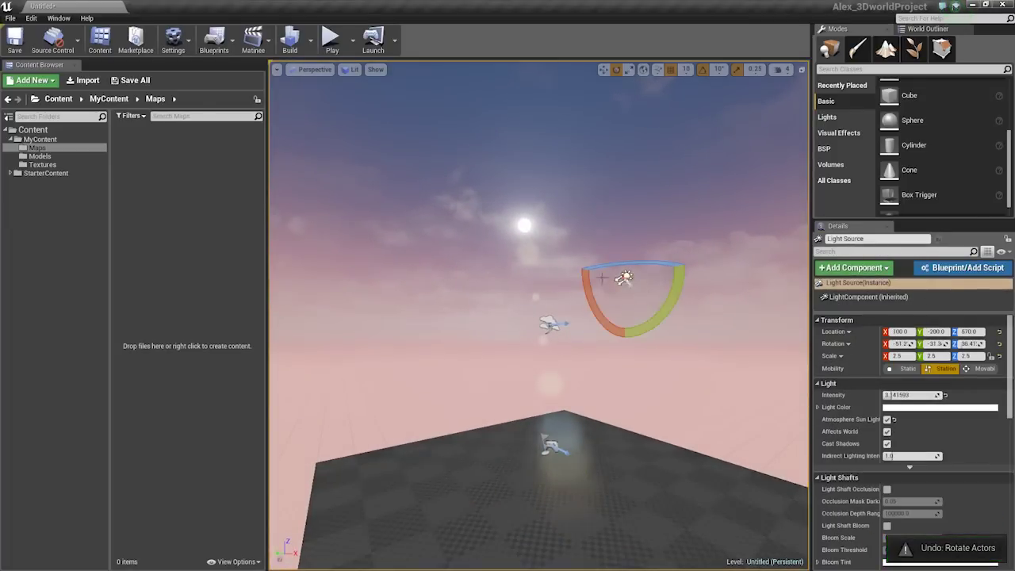
{"action": "left_click", "coordinate": [603, 279]}
{"action": "left_click", "coordinate": [887, 382]}
{"action": "key", "text": "w"}
{"action": "right_click_drag", "start_coordinate": [662, 342], "coordinate": [507, 261]}
{"action": "key", "text": "s"}
{"action": "key", "text": "w"}
{"action": "key", "text": "a"}
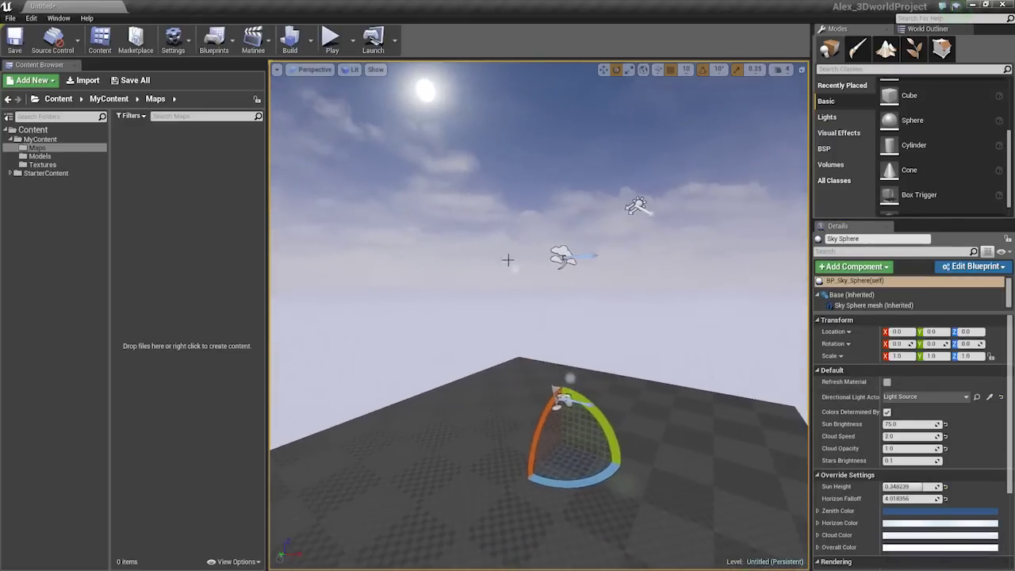
Show the World Outliner's list of the level's actors and deselect the Sky Sphere.
{"action": "left_click", "coordinate": [924, 29]}
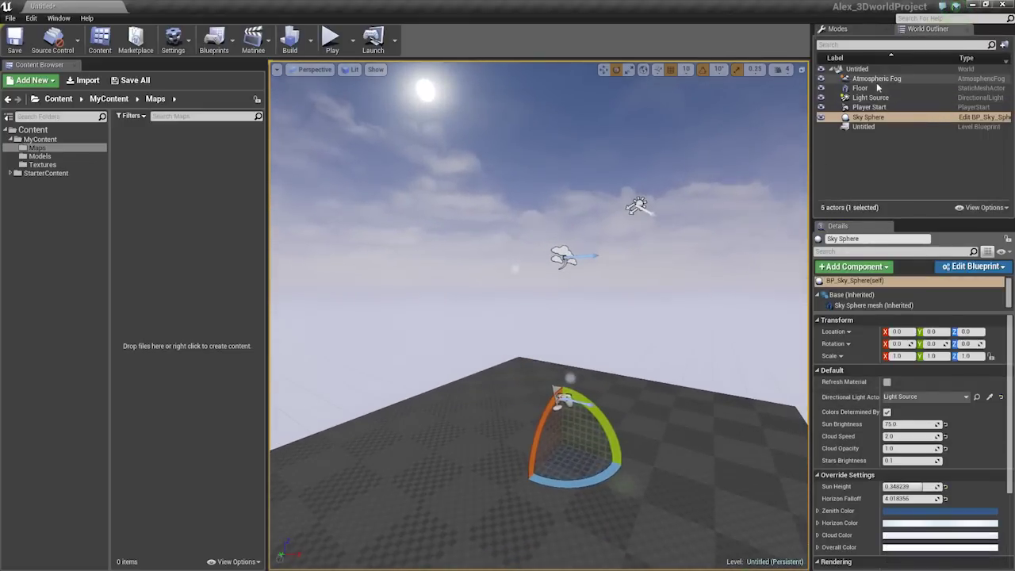
{"action": "left_click", "coordinate": [877, 142]}
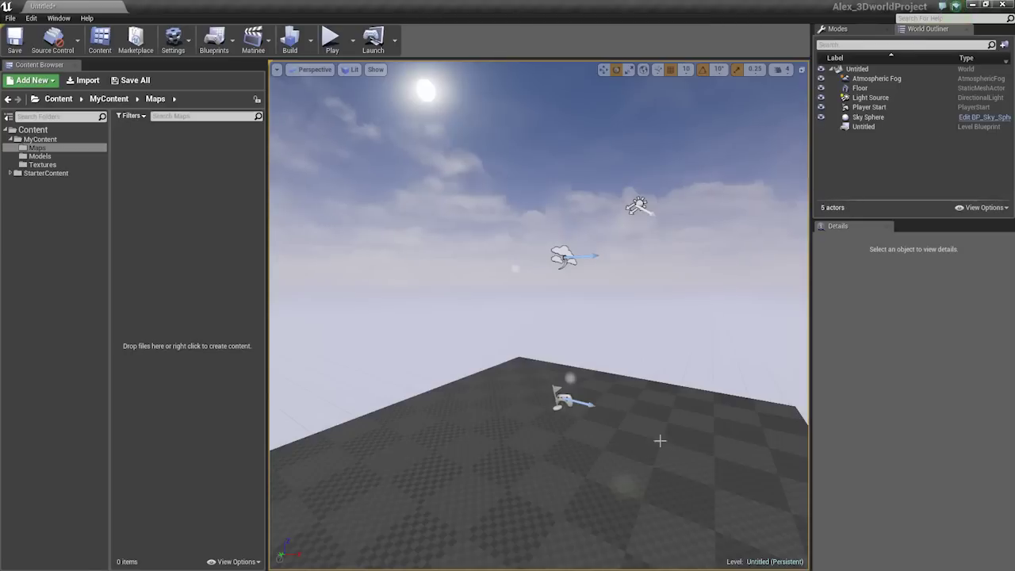
{"action": "left_click", "coordinate": [659, 439]}
{"action": "right_click_drag", "start_coordinate": [659, 349], "coordinate": [667, 376]}
{"action": "scroll", "coordinate": [658, 349], "scroll_direction": "down", "scroll_amount": 5}
{"action": "scroll", "coordinate": [659, 349], "scroll_direction": "up", "scroll_amount": 7}
{"action": "left_click", "coordinate": [845, 148]}
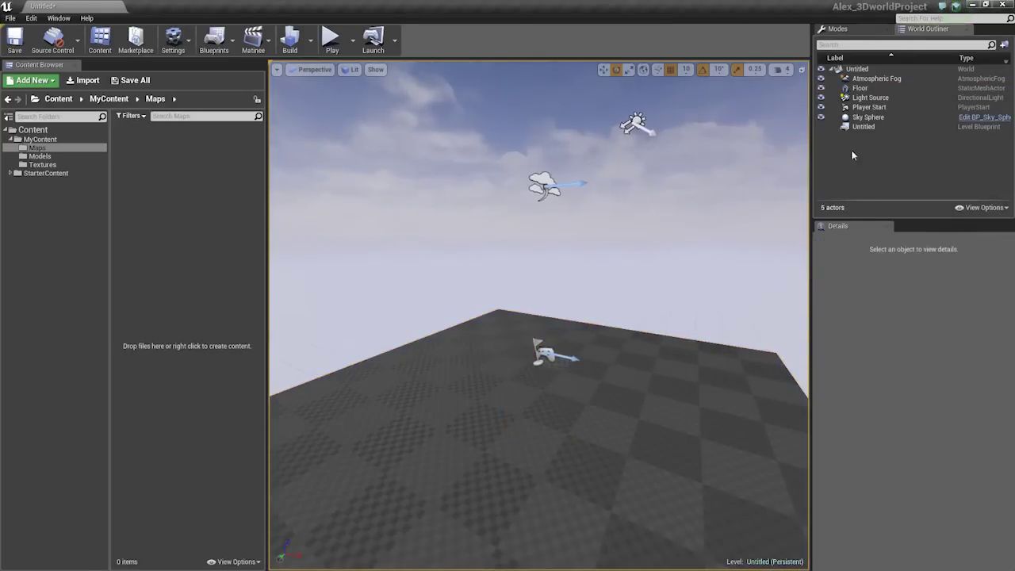
Create a folder named GlobalLighting in the World Outliner.
{"action": "right_click", "coordinate": [852, 150]}
{"action": "left_click", "coordinate": [870, 158]}
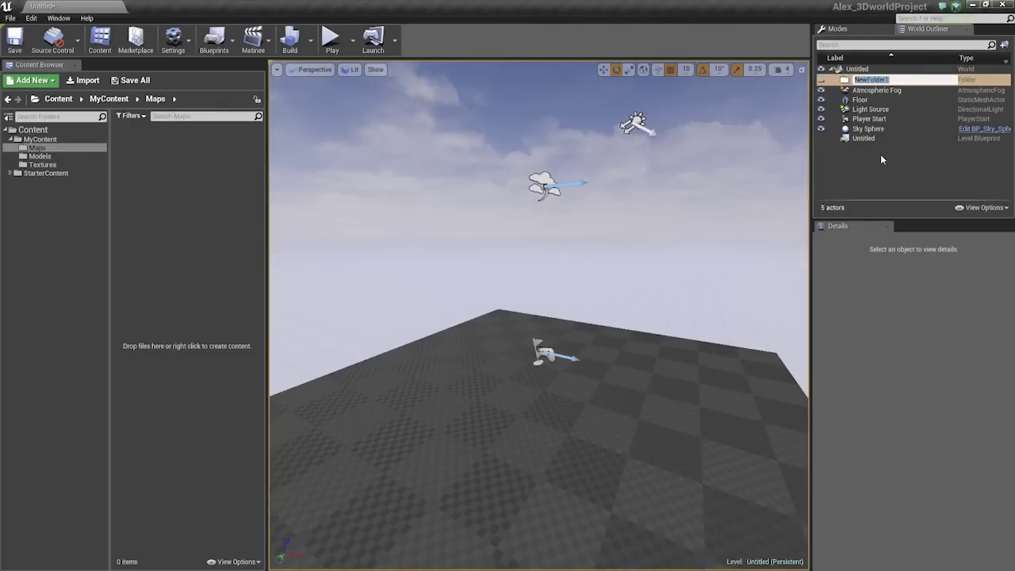
{"action": "type", "text": "GlobalLighting"}
{"action": "key", "text": "Return"}
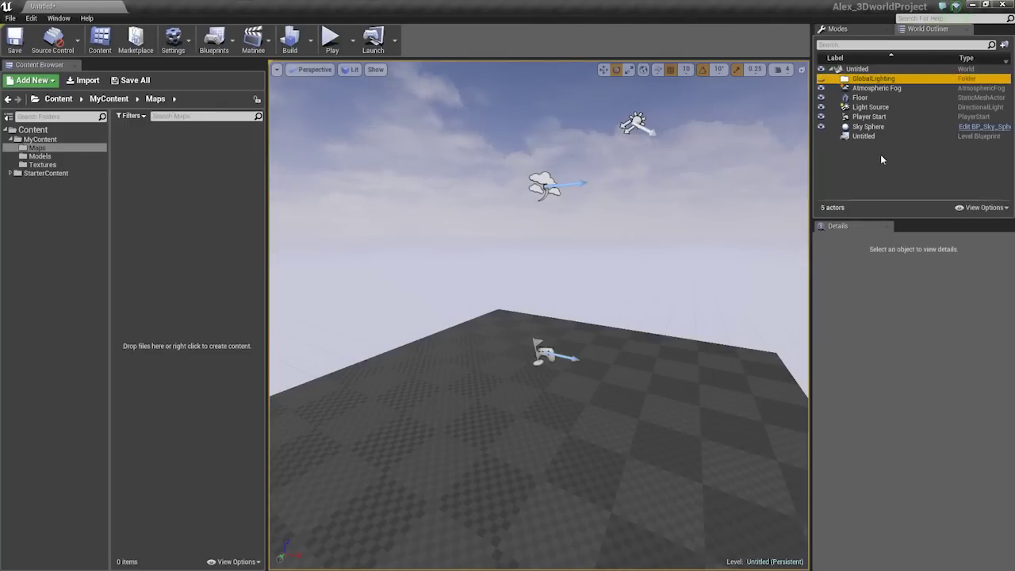
Move the Atmospheric Fog and Light Source actors into the GlobalLighting folder in the World Outliner.
{"action": "left_click", "coordinate": [861, 98]}
{"action": "left_click", "coordinate": [876, 88], "text": "ctrl"}
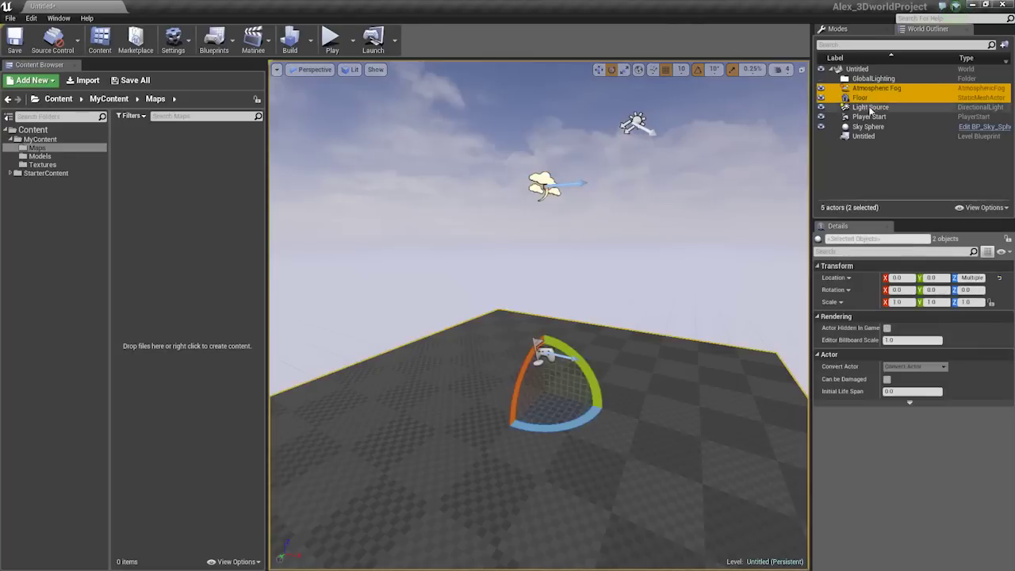
{"action": "left_click", "coordinate": [871, 99], "text": "ctrl"}
{"action": "left_click", "coordinate": [881, 107], "text": "ctrl"}
{"action": "left_click_drag", "start_coordinate": [898, 108], "coordinate": [897, 81]}
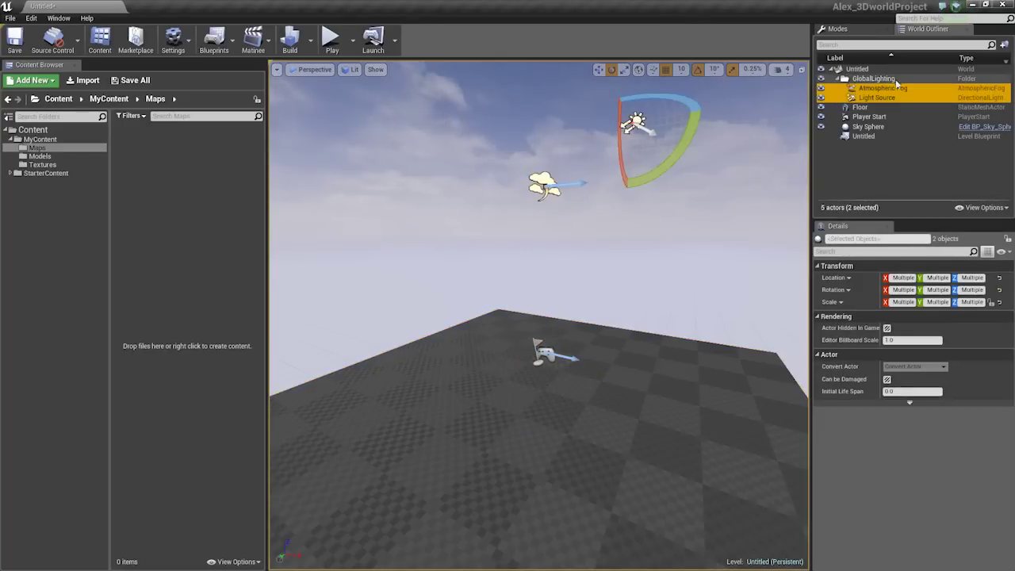
Delete the Player Start actor from the level.
{"action": "left_click", "coordinate": [871, 117]}
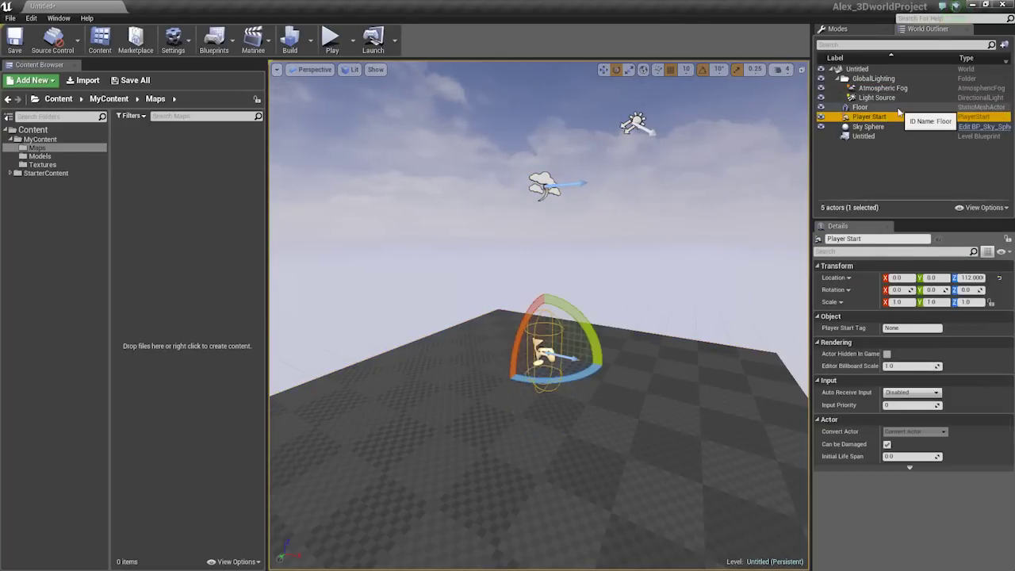
{"action": "key", "text": "Delete"}
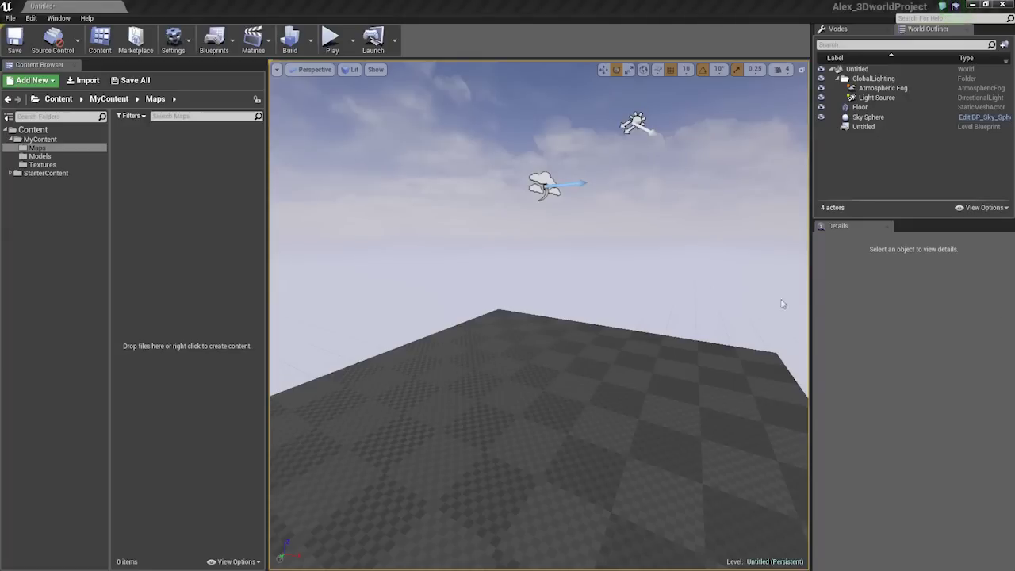
{"action": "right_click_drag", "start_coordinate": [686, 291], "coordinate": [672, 222]}
Select the Sky Sphere in the World Outliner and focus the viewport on it.
{"action": "left_click", "coordinate": [866, 126]}
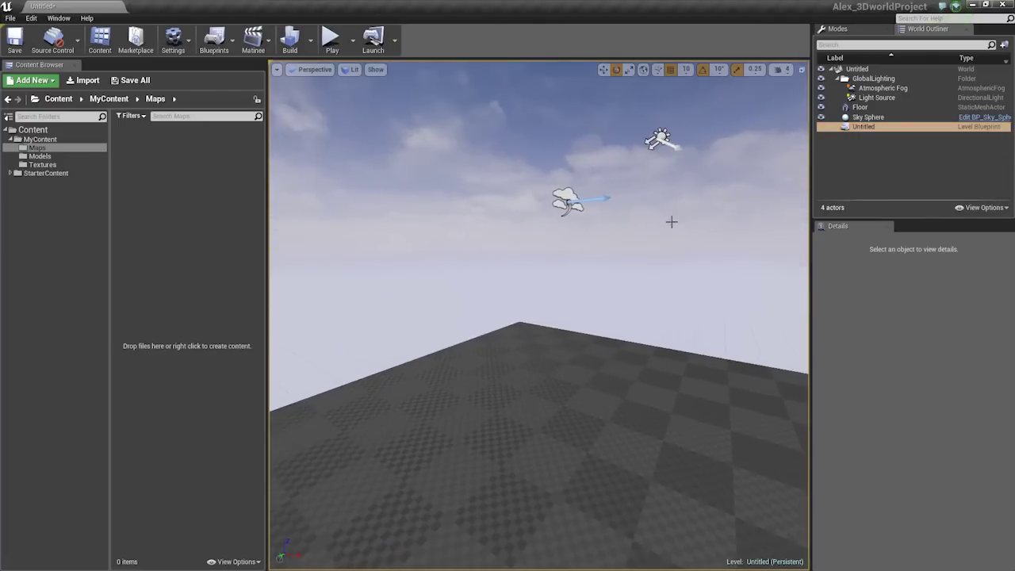
{"action": "left_click", "coordinate": [858, 127]}
{"action": "left_click", "coordinate": [859, 107]}
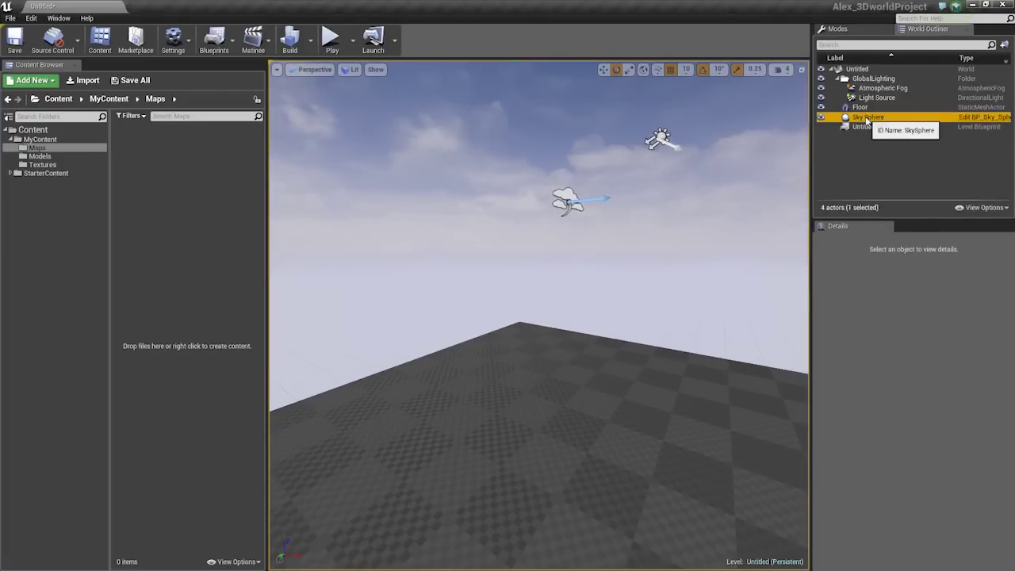
{"action": "double_click", "coordinate": [867, 117]}
Save the level as MyMap in the MyContent/Maps folder.
{"action": "key", "text": "ctrl+s"}
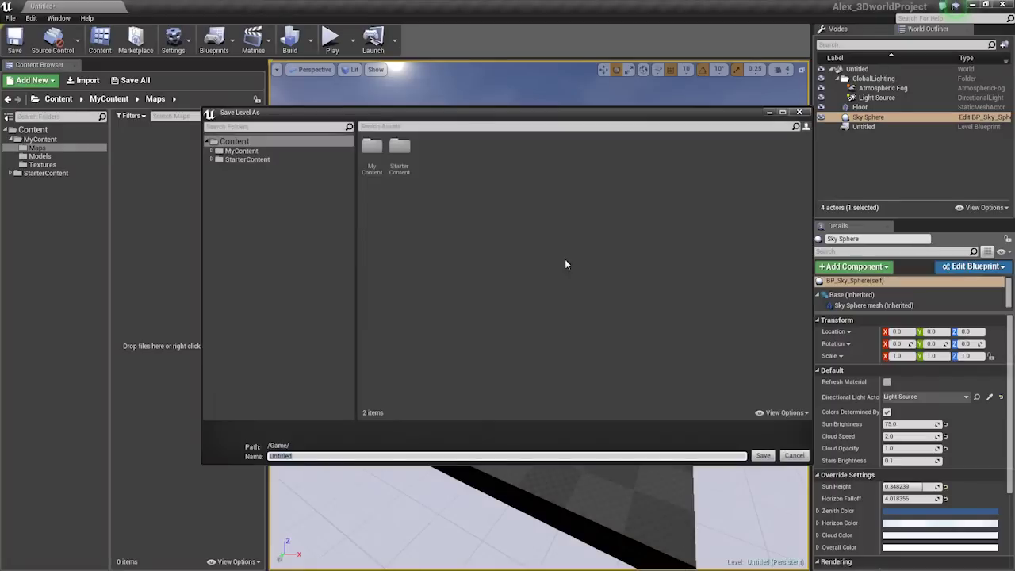
{"action": "double_click", "coordinate": [372, 163]}
{"action": "double_click", "coordinate": [372, 168]}
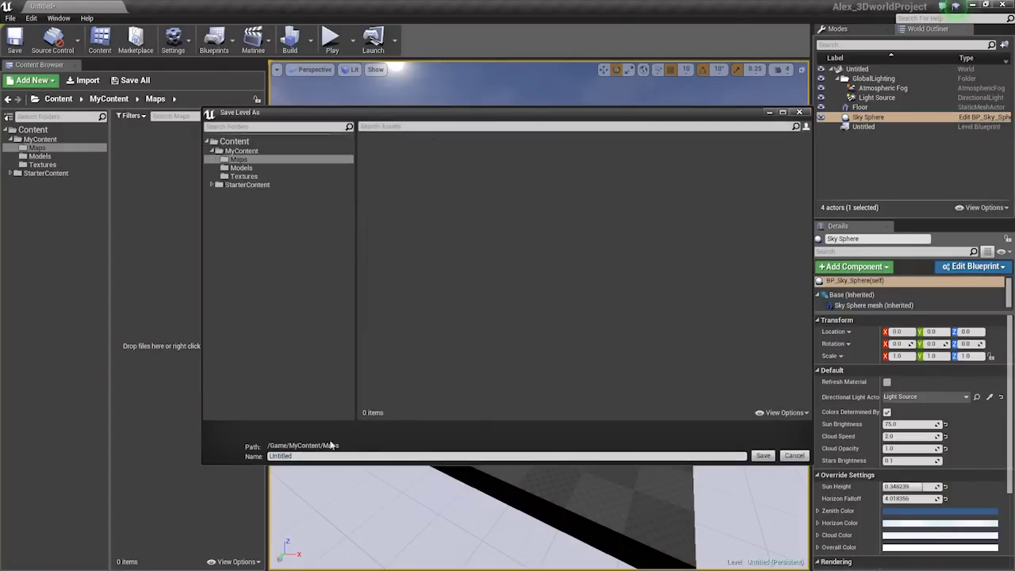
{"action": "left_click_drag", "start_coordinate": [319, 456], "coordinate": [183, 443]}
{"action": "type", "text": "Map01"}
{"action": "key", "text": "Return"}
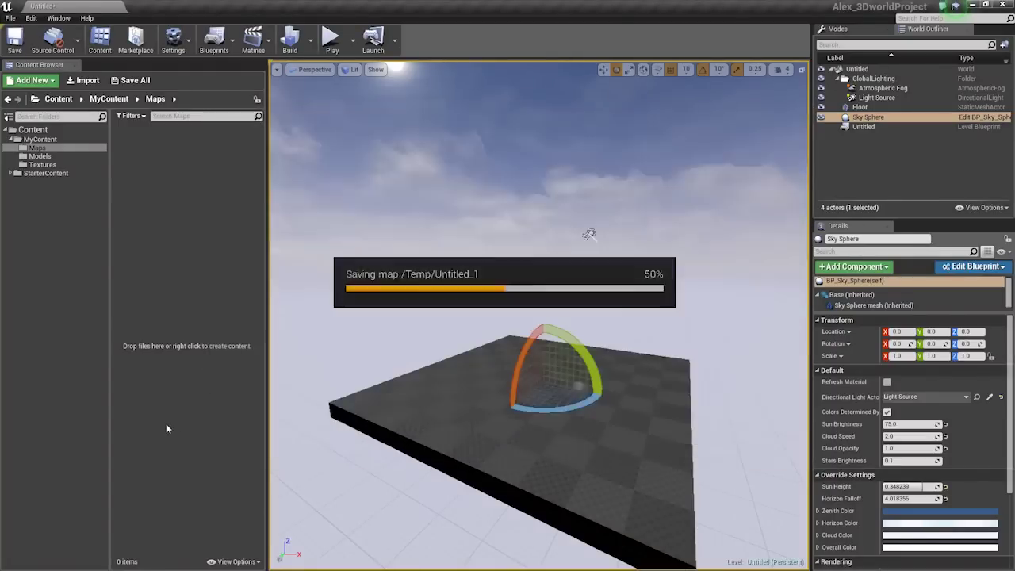
Fly around the level to view the floor, the sky and the sun from several viewpoints.
{"action": "mouse_move", "coordinate": [461, 246]}
{"action": "right_mouse_down"}
{"action": "mouse_move", "coordinate": [453, 255]}
{"action": "mouse_move", "coordinate": [468, 242]}
{"action": "mouse_move", "coordinate": [471, 251]}
{"action": "right_mouse_up"}
{"action": "key", "text": "w"}
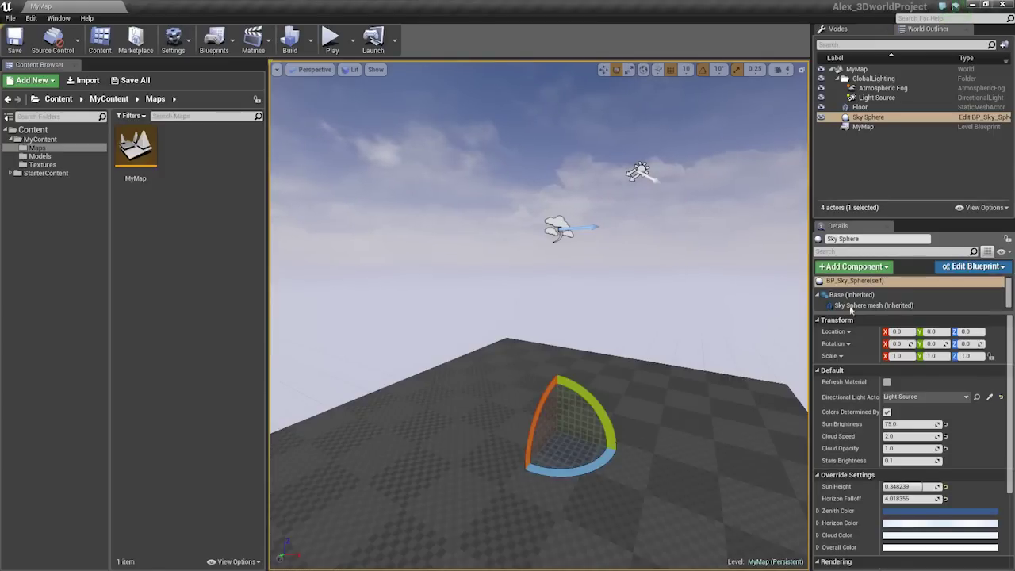
{"action": "mouse_move", "coordinate": [702, 247]}
{"action": "right_mouse_down"}
{"action": "mouse_move", "coordinate": [708, 230]}
{"action": "mouse_move", "coordinate": [688, 229]}
{"action": "mouse_move", "coordinate": [699, 231]}
{"action": "right_mouse_up"}
{"action": "key", "text": "w"}
{"action": "key", "text": "s"}
{"action": "key", "text": "w"}
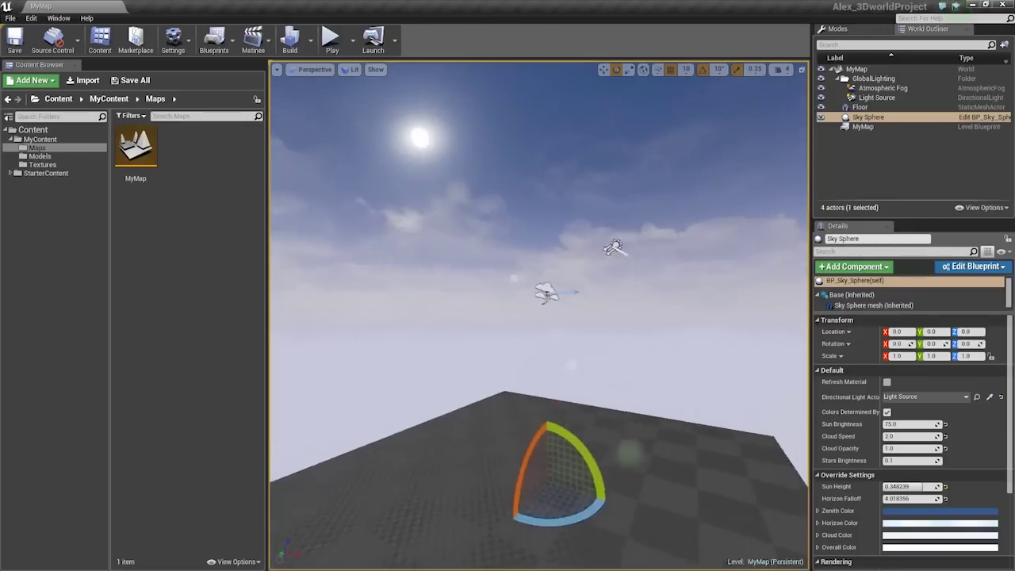
{"action": "key", "text": "s"}
{"action": "mouse_move", "coordinate": [505, 225]}
{"action": "right_mouse_down"}
{"action": "mouse_move", "coordinate": [500, 248]}
{"action": "mouse_move", "coordinate": [505, 224]}
{"action": "right_mouse_up"}
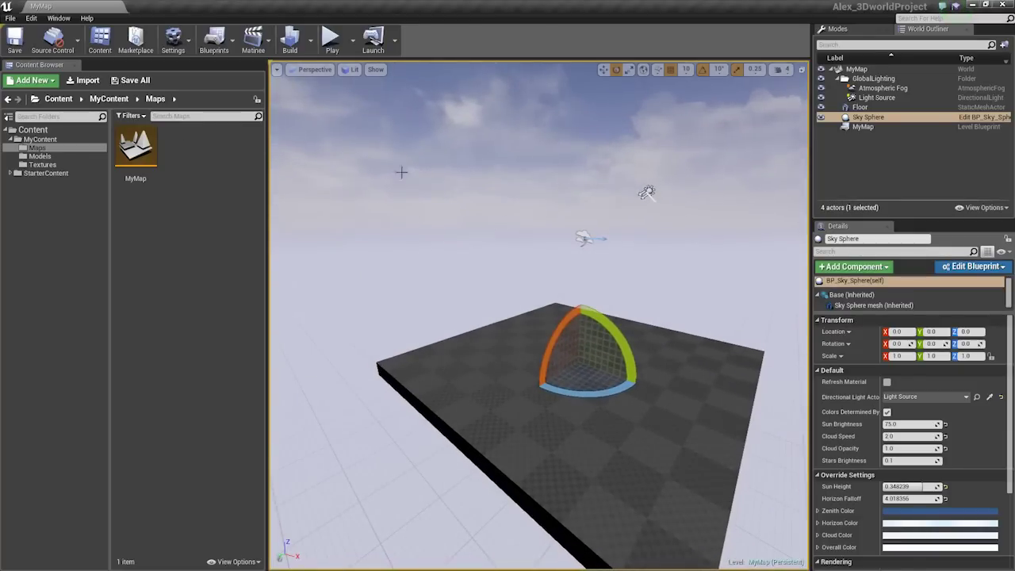
Create a new folder named Materials inside MyContent.
{"action": "left_click", "coordinate": [40, 157]}
{"action": "left_click", "coordinate": [42, 165]}
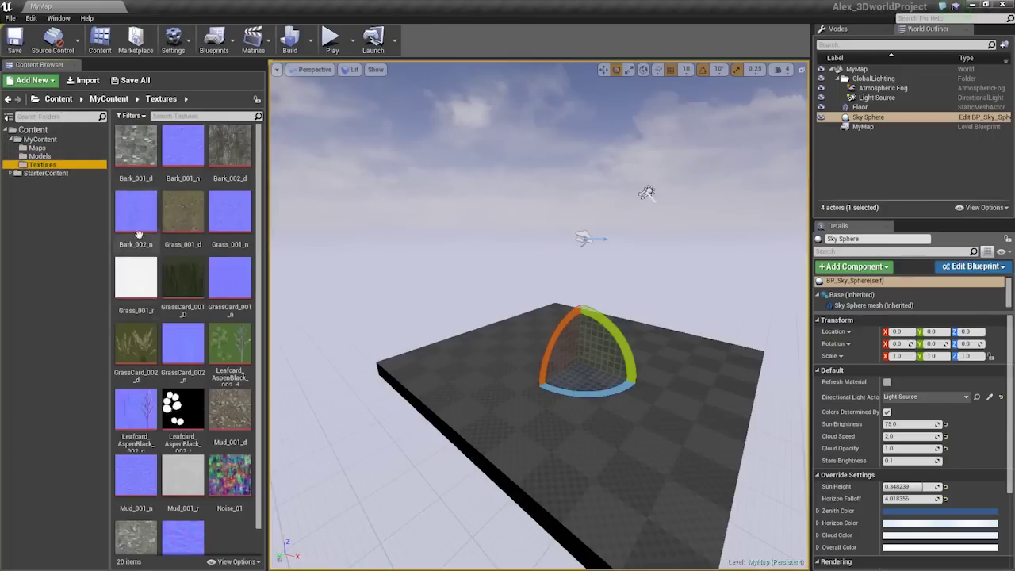
{"action": "left_click", "coordinate": [59, 156]}
{"action": "left_click", "coordinate": [40, 147]}
{"action": "right_click", "coordinate": [51, 140]}
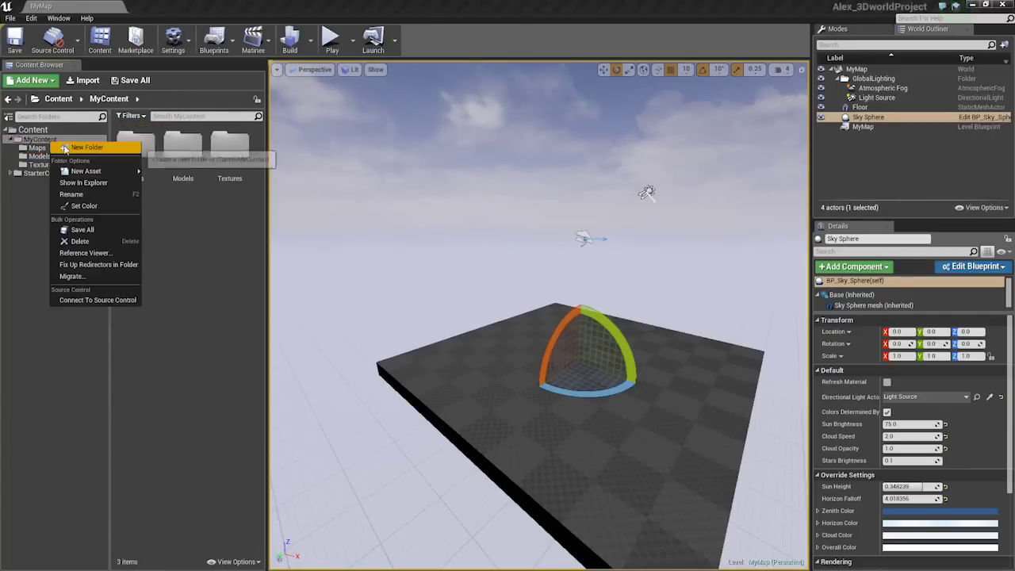
{"action": "left_click", "coordinate": [64, 148]}
{"action": "type", "text": "Materials"}
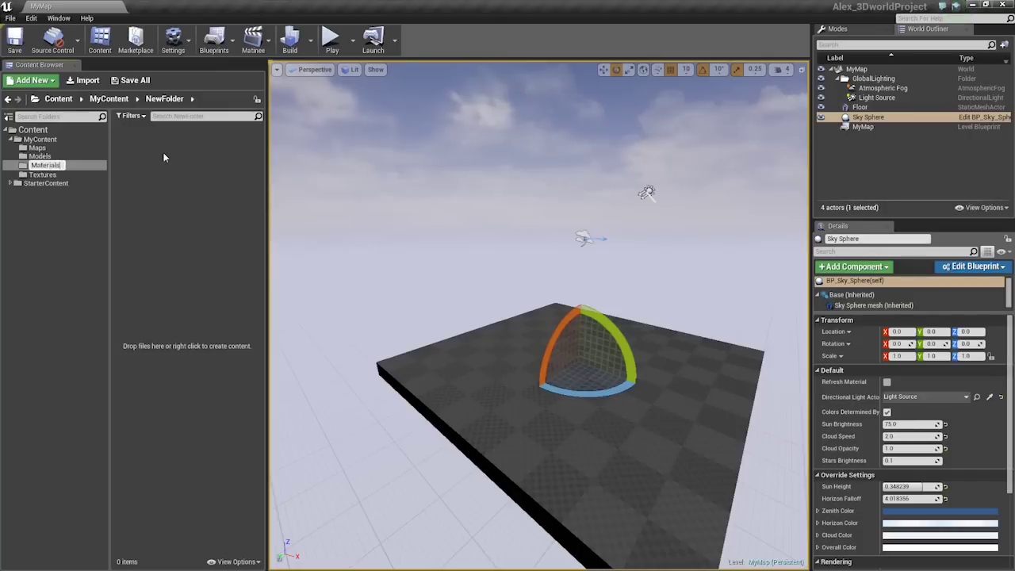
{"action": "key", "text": "Return"}
{"action": "left_click", "coordinate": [163, 180]}
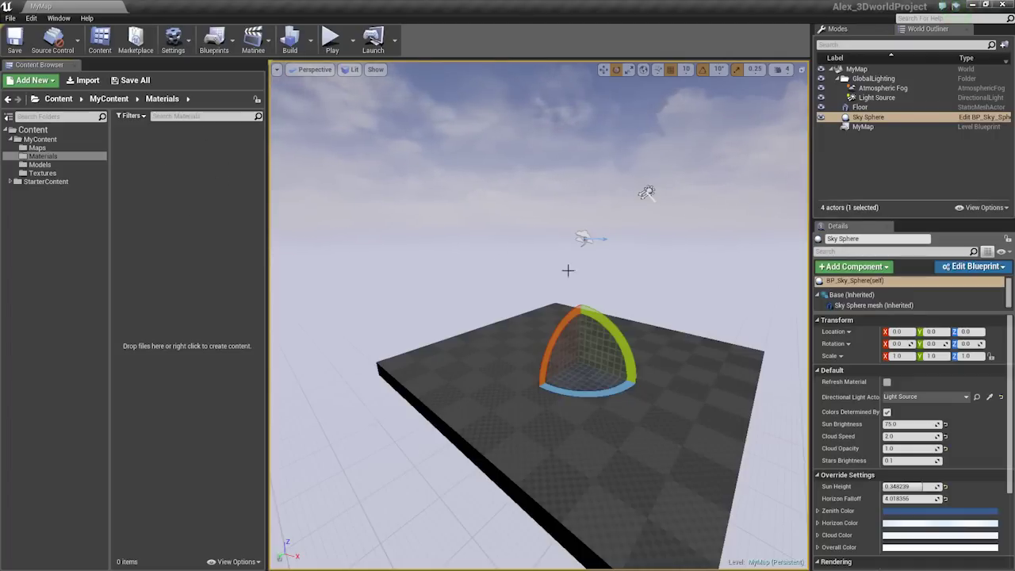
{"action": "key", "text": "w"}
{"action": "mouse_move", "coordinate": [568, 271]}
{"action": "right_mouse_down"}
{"action": "mouse_move", "coordinate": [560, 283]}
{"action": "mouse_move", "coordinate": [568, 271]}
{"action": "right_mouse_up"}
{"action": "key", "text": "s"}
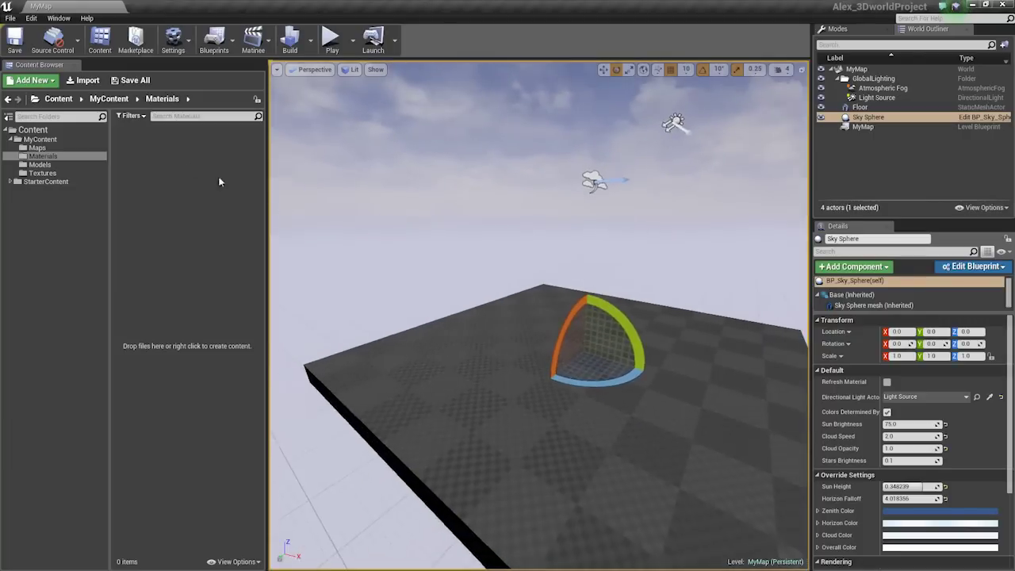
{"action": "left_click", "coordinate": [62, 147]}
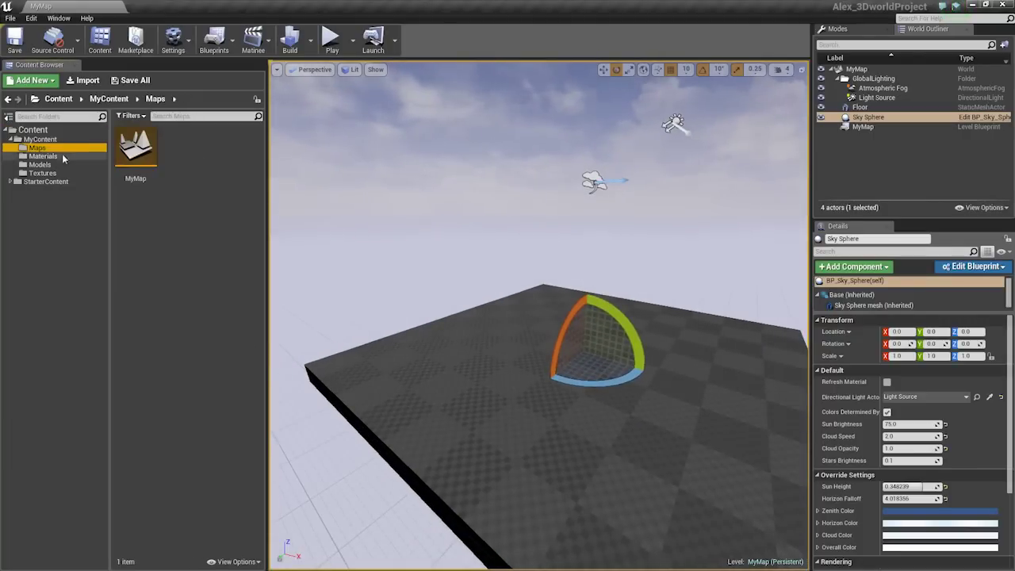
{"action": "left_click", "coordinate": [68, 155]}
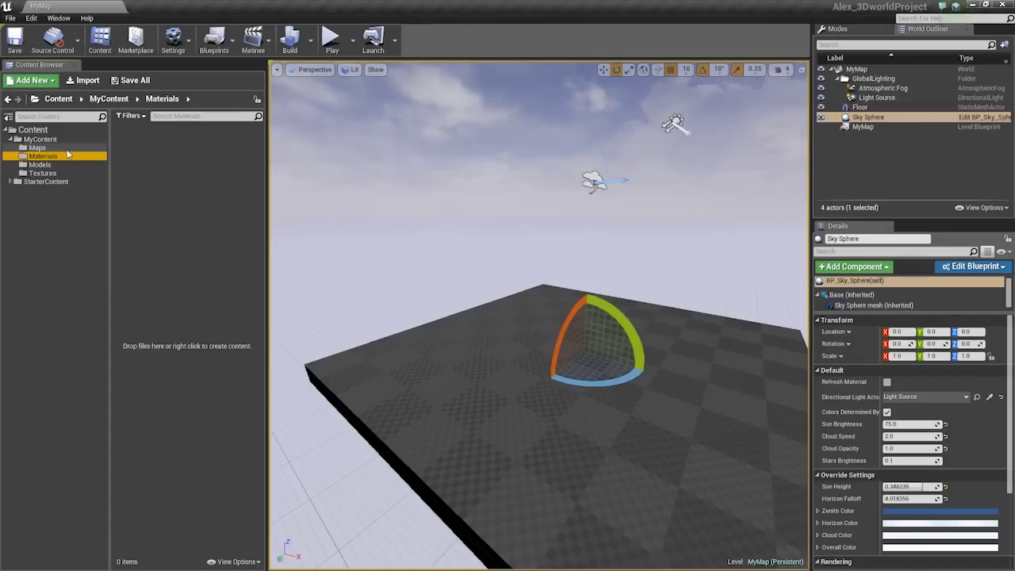
{"action": "left_click", "coordinate": [40, 164]}
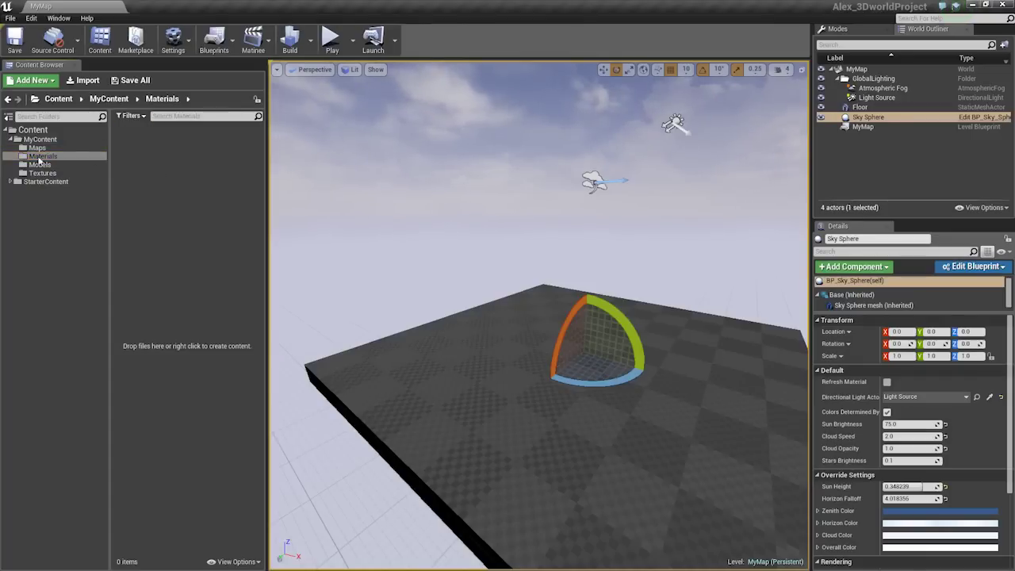
Create a new material named MAT_BlendMaterial in the Materials folder.
{"action": "left_click", "coordinate": [46, 157]}
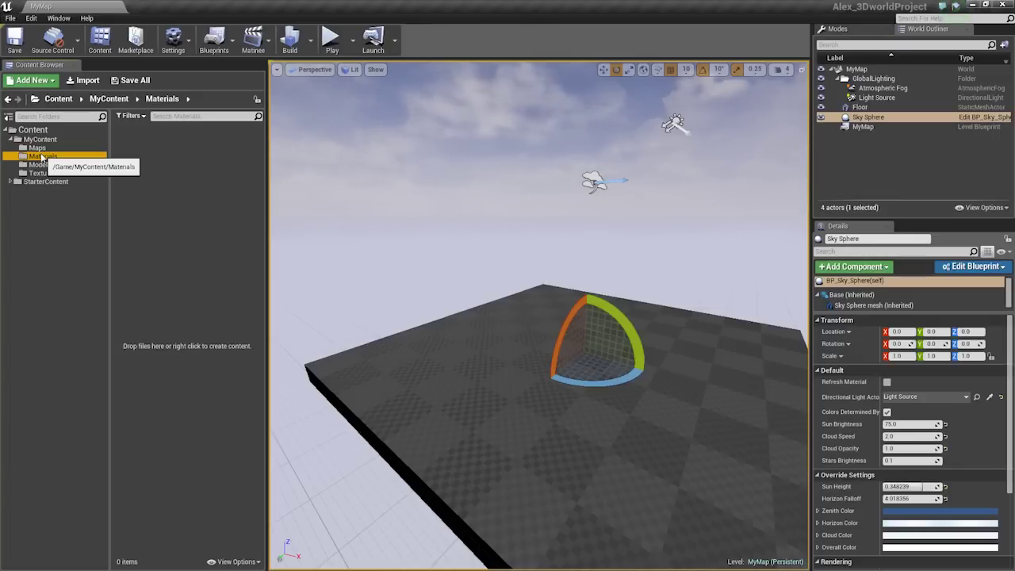
{"action": "right_click", "coordinate": [148, 176]}
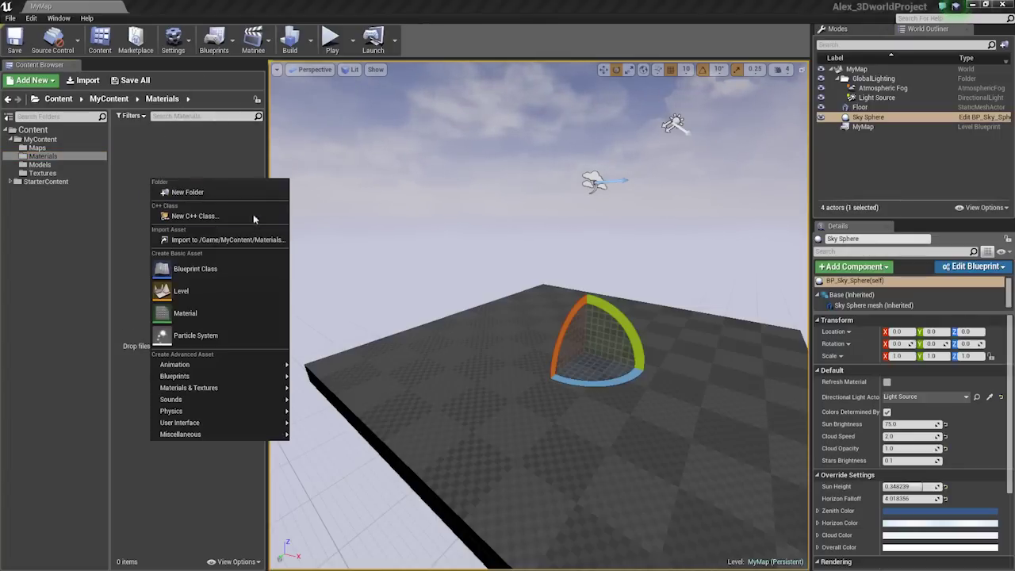
{"action": "left_click", "coordinate": [205, 312]}
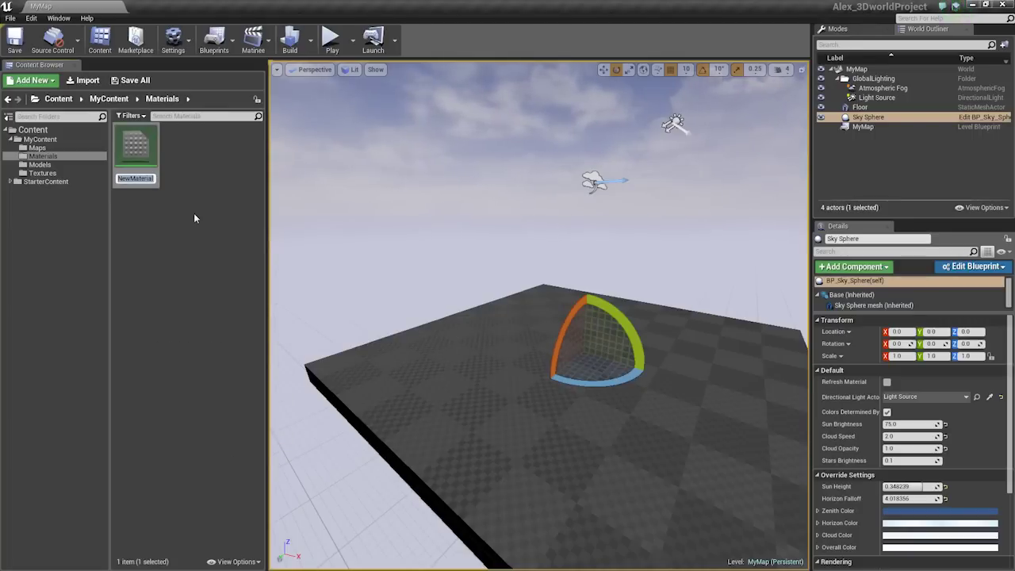
{"action": "type", "text": "MAT_BlendMa"}
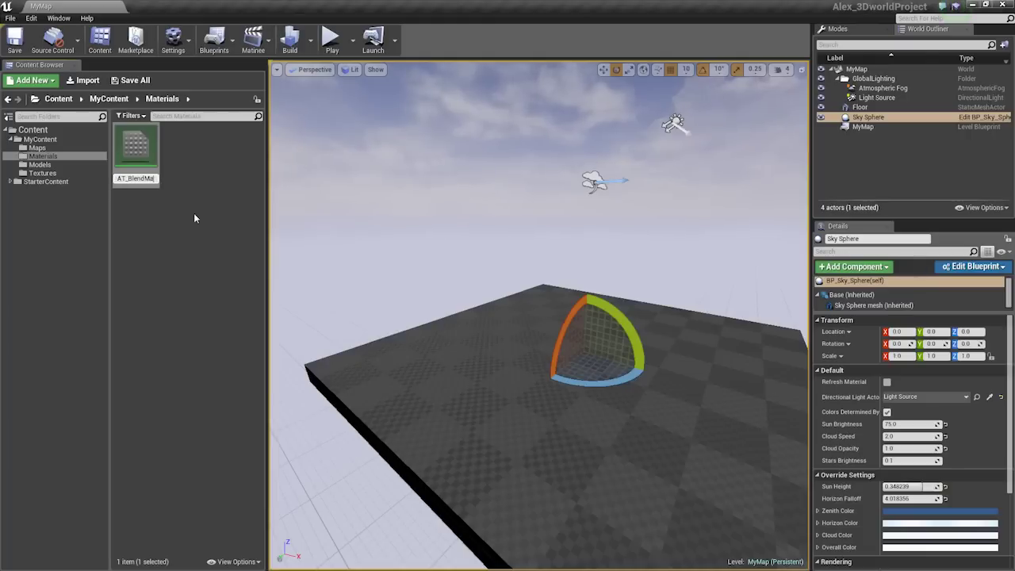
{"action": "type", "text": "terial"}
{"action": "key", "text": "Return"}
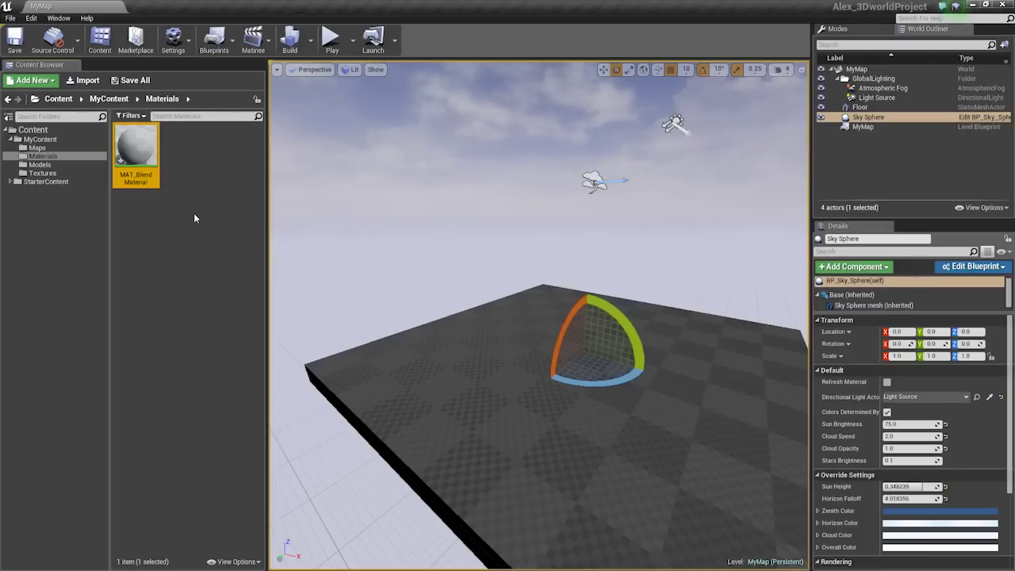
Open MAT_BlendMaterial in the Material Editor.
{"action": "double_click", "coordinate": [152, 157]}
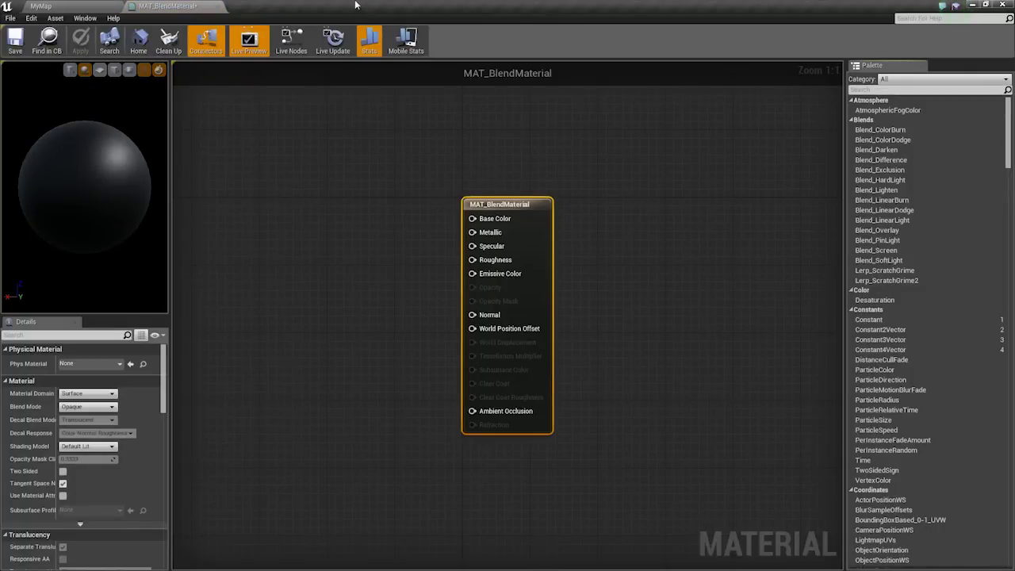
{"action": "right_click_drag", "start_coordinate": [427, 218], "coordinate": [566, 215]}
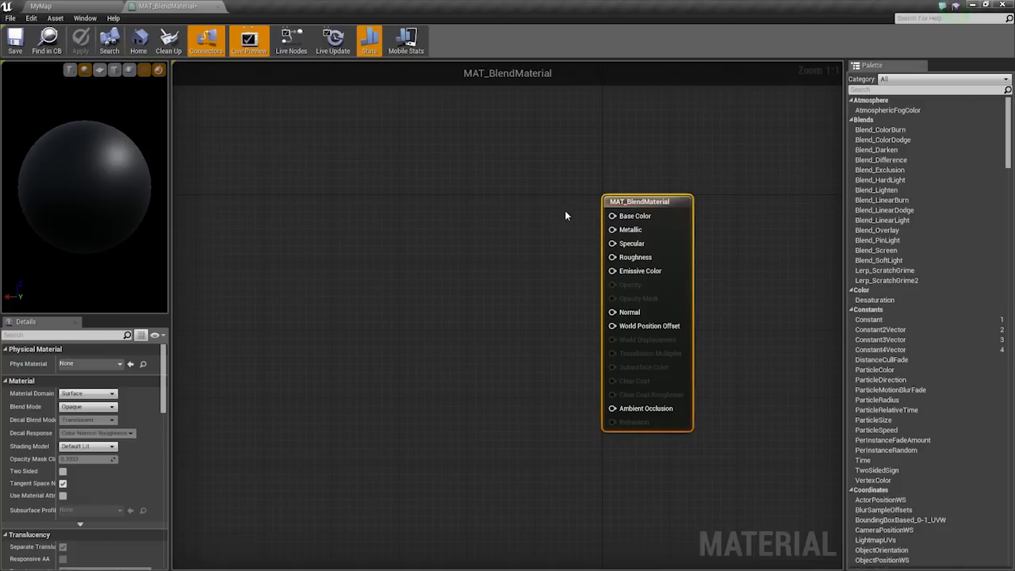
{"action": "right_click_drag", "start_coordinate": [548, 203], "coordinate": [508, 241]}
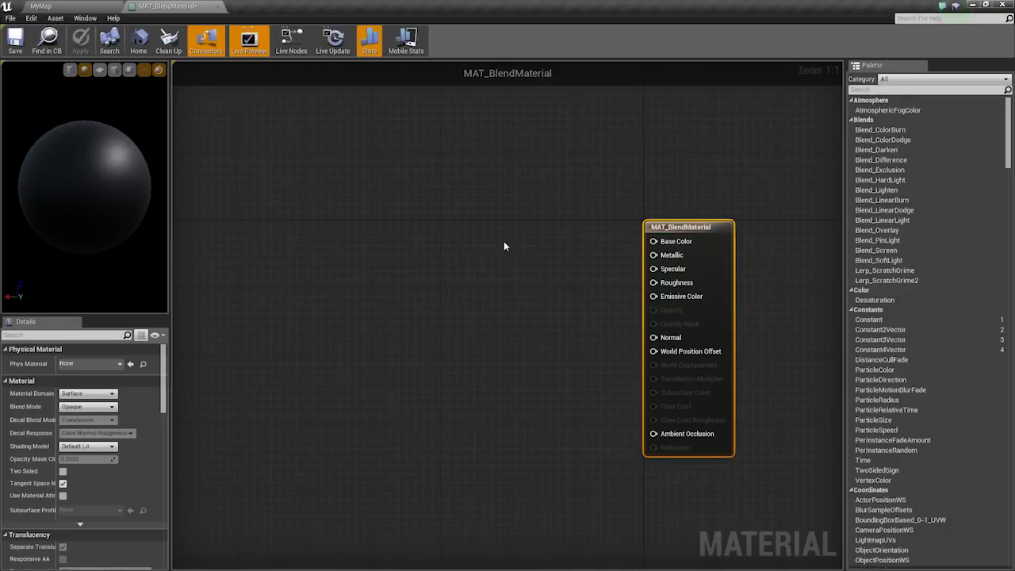
{"action": "left_click", "coordinate": [48, 6]}
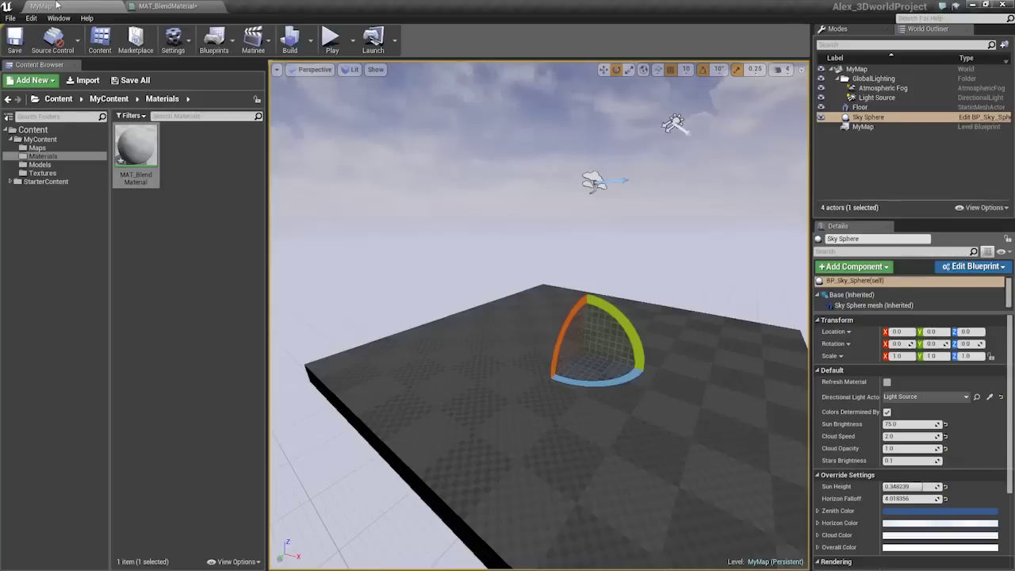
{"action": "left_click", "coordinate": [188, 6]}
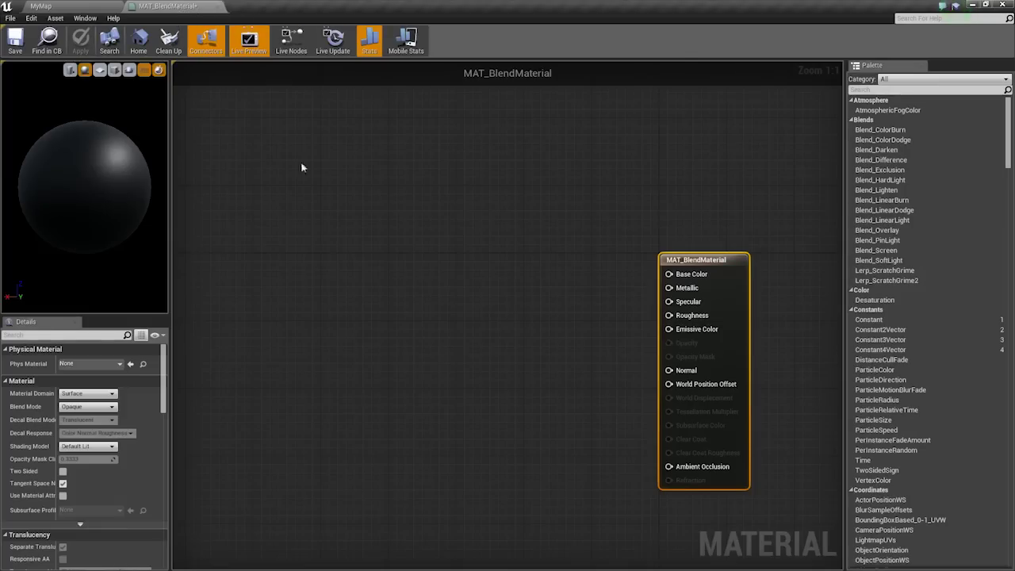
Nudge the main MAT_BlendMaterial node in the graph and make empty graph space beside it.
{"action": "right_click_drag", "start_coordinate": [301, 165], "coordinate": [248, 203]}
{"action": "mouse_move", "coordinate": [699, 240]}
{"action": "left_mouse_down"}
{"action": "mouse_move", "coordinate": [675, 286]}
{"action": "mouse_move", "coordinate": [699, 245]}
{"action": "left_mouse_up"}
{"action": "scroll", "coordinate": [687, 301], "scroll_direction": "up", "scroll_amount": 1}
{"action": "right_click_drag", "start_coordinate": [490, 236], "coordinate": [595, 254]}
{"action": "right_click_drag", "start_coordinate": [451, 217], "coordinate": [467, 242]}
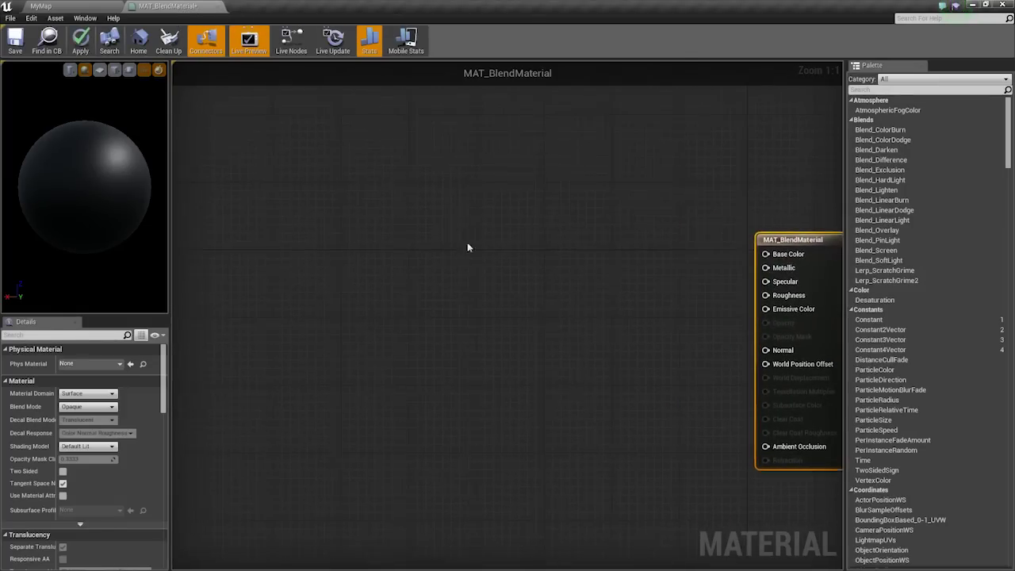
{"action": "left_click", "coordinate": [92, 5]}
{"action": "left_click", "coordinate": [171, 5]}
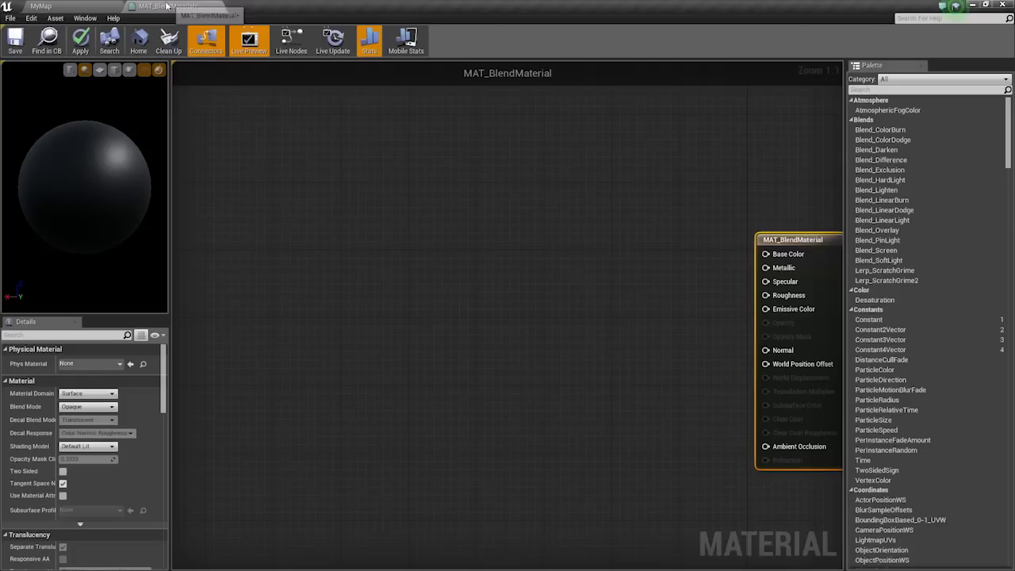
Add a Linear Interpolate (Lerp) node to the graph and place it on the input side of the main material node.
{"action": "right_click_drag", "start_coordinate": [514, 234], "coordinate": [478, 235]}
{"action": "key", "text": "l"}
{"action": "left_click", "coordinate": [460, 241]}
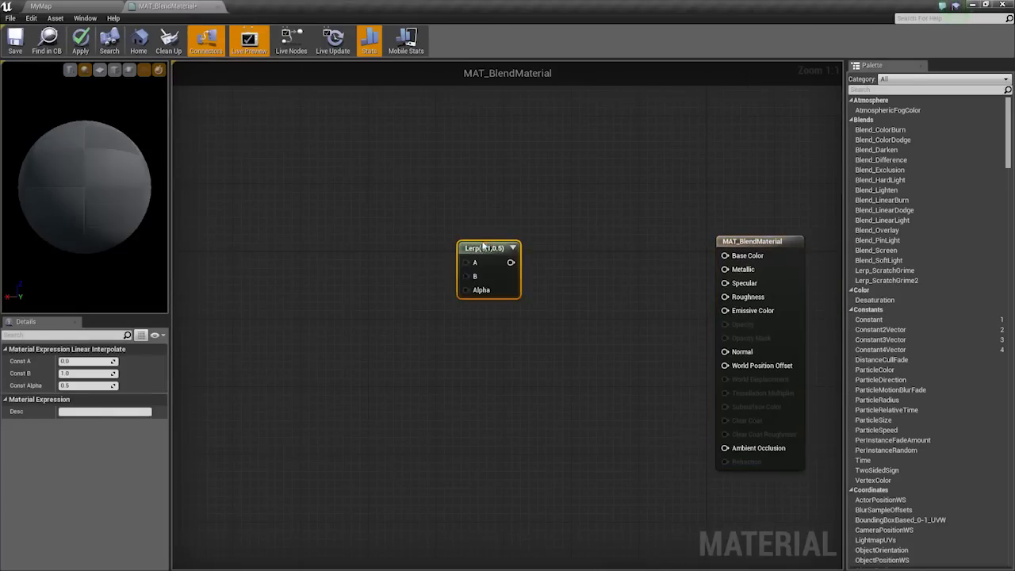
{"action": "left_click_drag", "start_coordinate": [482, 246], "coordinate": [510, 347]}
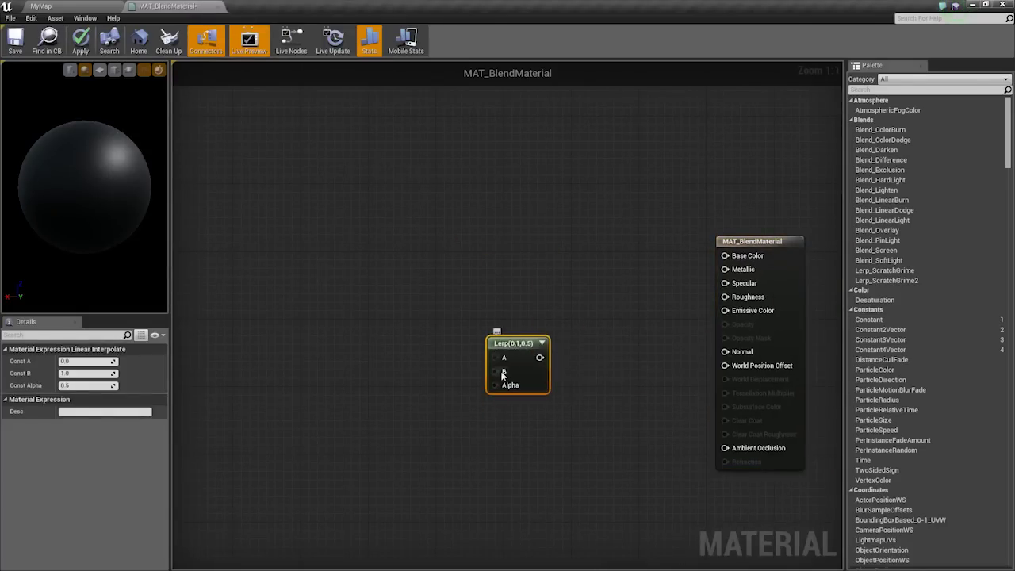
{"action": "right_click_drag", "start_coordinate": [524, 397], "coordinate": [583, 356]}
{"action": "right_click_drag", "start_coordinate": [655, 351], "coordinate": [603, 354]}
{"action": "left_click_drag", "start_coordinate": [514, 313], "coordinate": [438, 287]}
Add a HeightLerp node to the graph and place it above the Lerp node.
{"action": "right_click_drag", "start_coordinate": [388, 147], "coordinate": [385, 141]}
{"action": "right_click", "coordinate": [395, 162]}
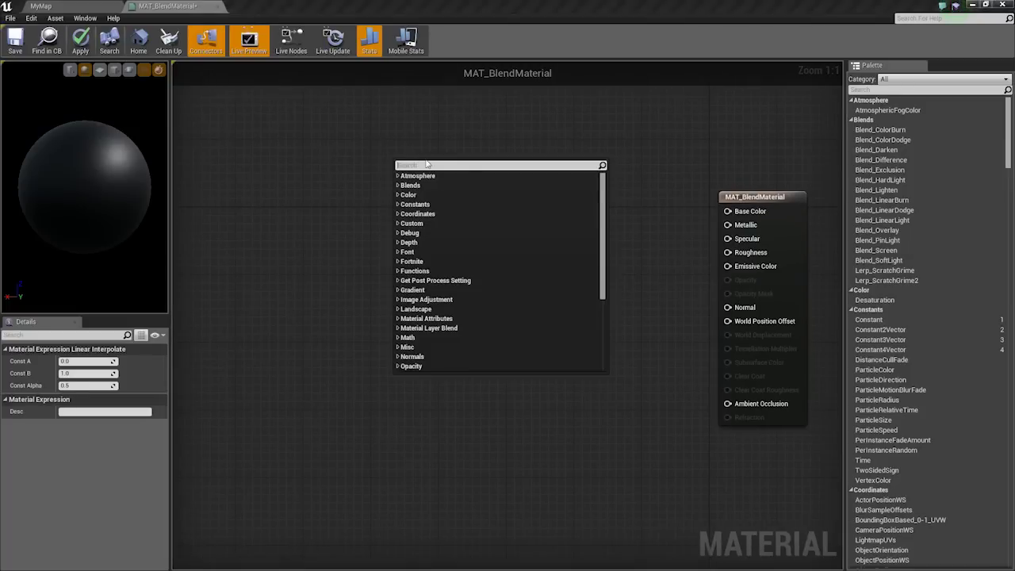
{"action": "type", "text": "heigh"}
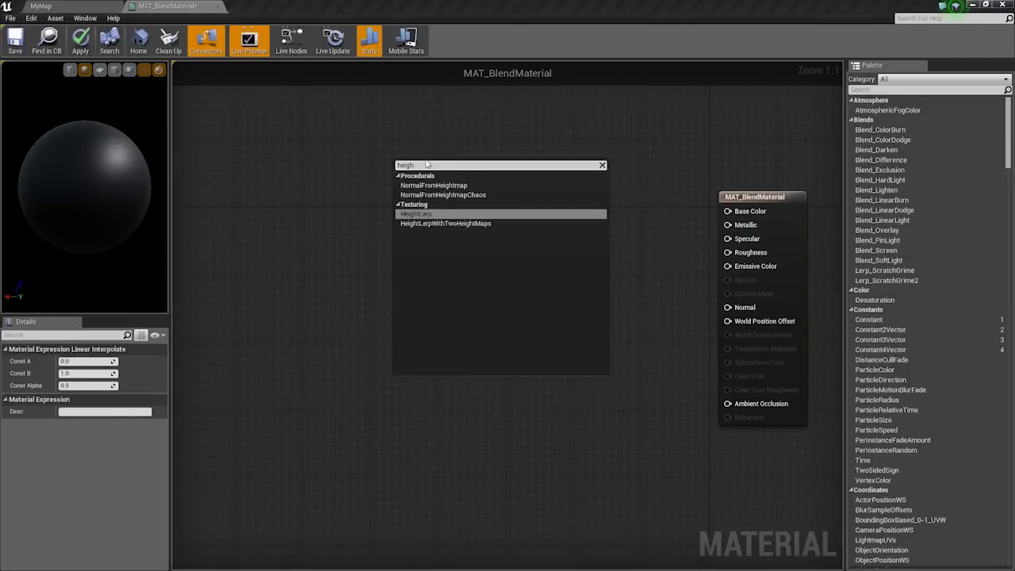
{"action": "left_click", "coordinate": [421, 214]}
{"action": "right_click_drag", "start_coordinate": [374, 162], "coordinate": [400, 215]}
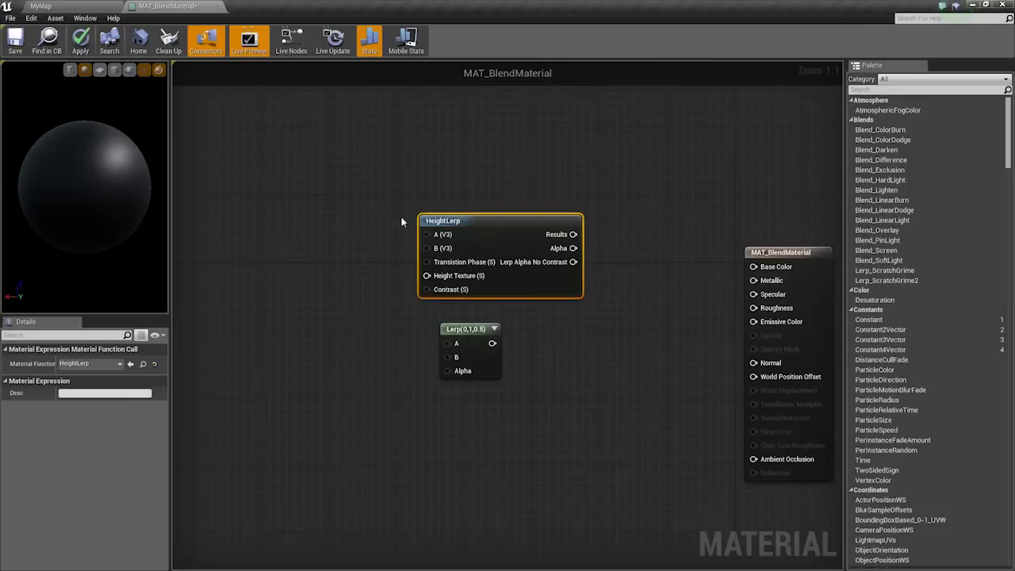
{"action": "mouse_move", "coordinate": [462, 222]}
{"action": "left_mouse_down"}
{"action": "mouse_move", "coordinate": [419, 204]}
{"action": "mouse_move", "coordinate": [458, 216]}
{"action": "left_mouse_up"}
Arrange the two blend nodes so the Lerp node sits closely beneath the output side of HeightLerp.
{"action": "right_click_drag", "start_coordinate": [505, 305], "coordinate": [606, 255]}
{"action": "left_click_drag", "start_coordinate": [573, 279], "coordinate": [446, 253]}
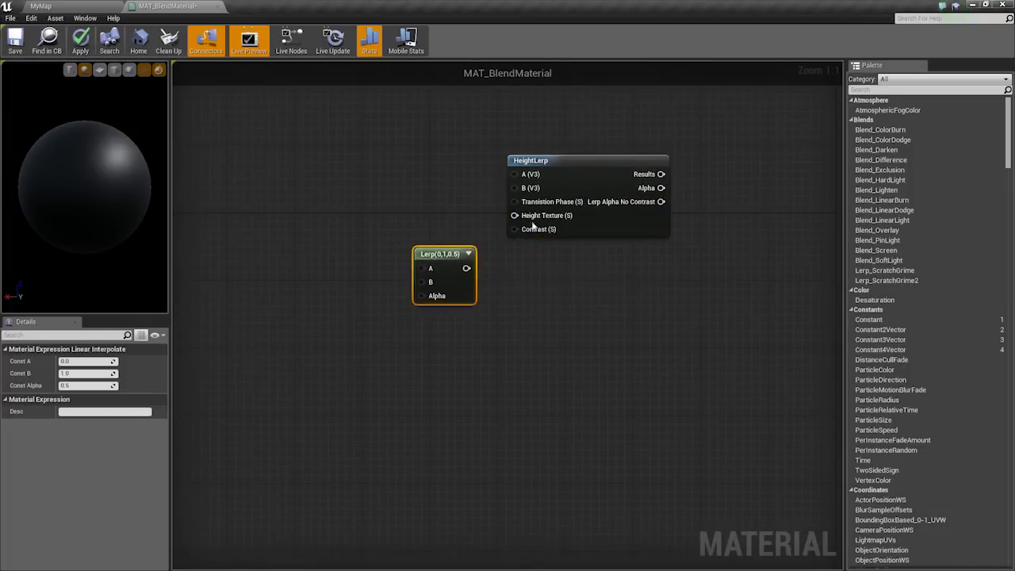
{"action": "left_click_drag", "start_coordinate": [608, 163], "coordinate": [549, 154]}
{"action": "left_click_drag", "start_coordinate": [450, 249], "coordinate": [613, 273]}
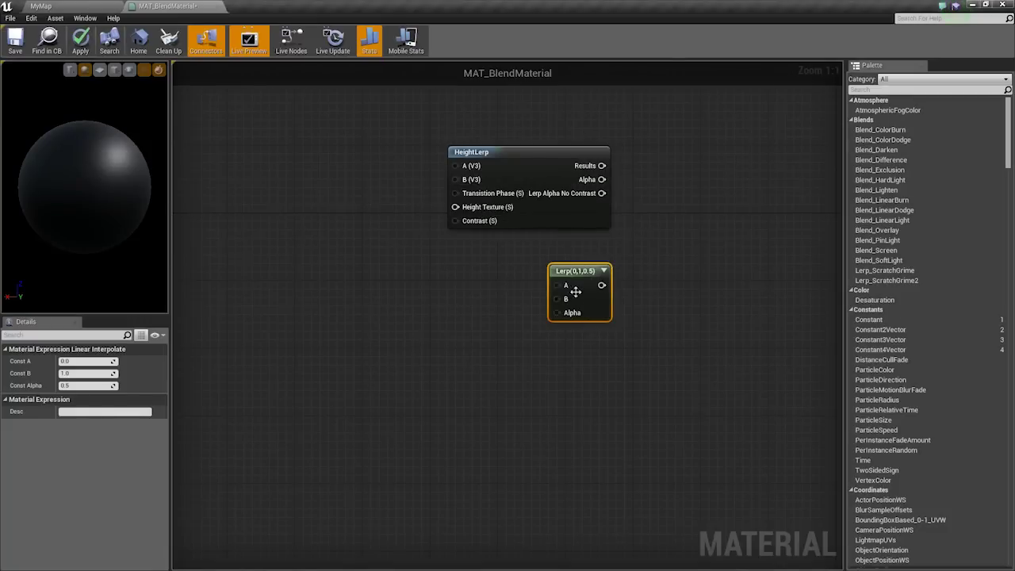
{"action": "left_click_drag", "start_coordinate": [457, 194], "coordinate": [385, 193]}
{"action": "left_click", "coordinate": [386, 194]}
{"action": "right_click_drag", "start_coordinate": [434, 239], "coordinate": [374, 291]}
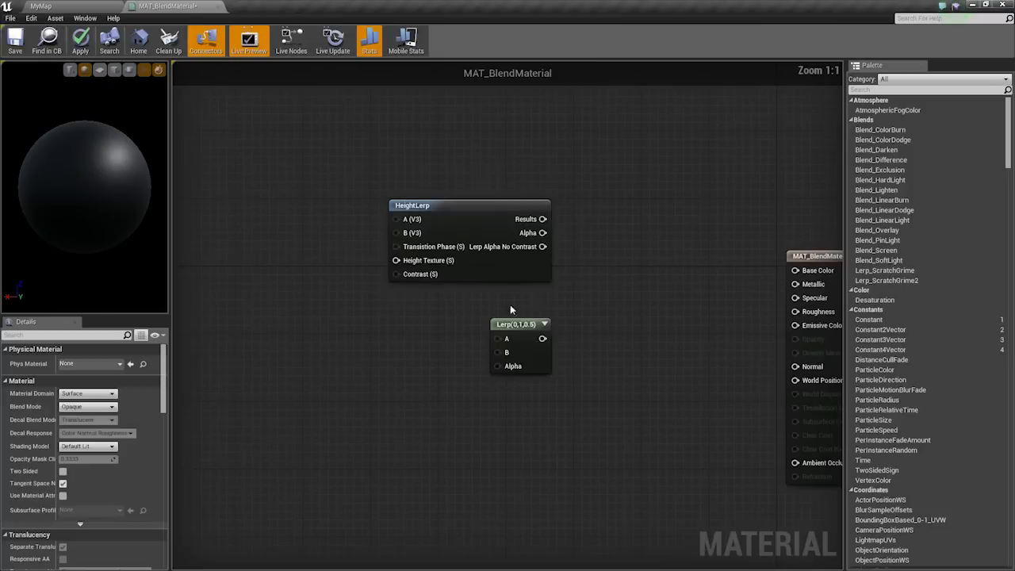
{"action": "left_click_drag", "start_coordinate": [486, 208], "coordinate": [478, 225]}
{"action": "right_click_drag", "start_coordinate": [511, 316], "coordinate": [459, 288]}
{"action": "left_click_drag", "start_coordinate": [460, 293], "coordinate": [449, 285]}
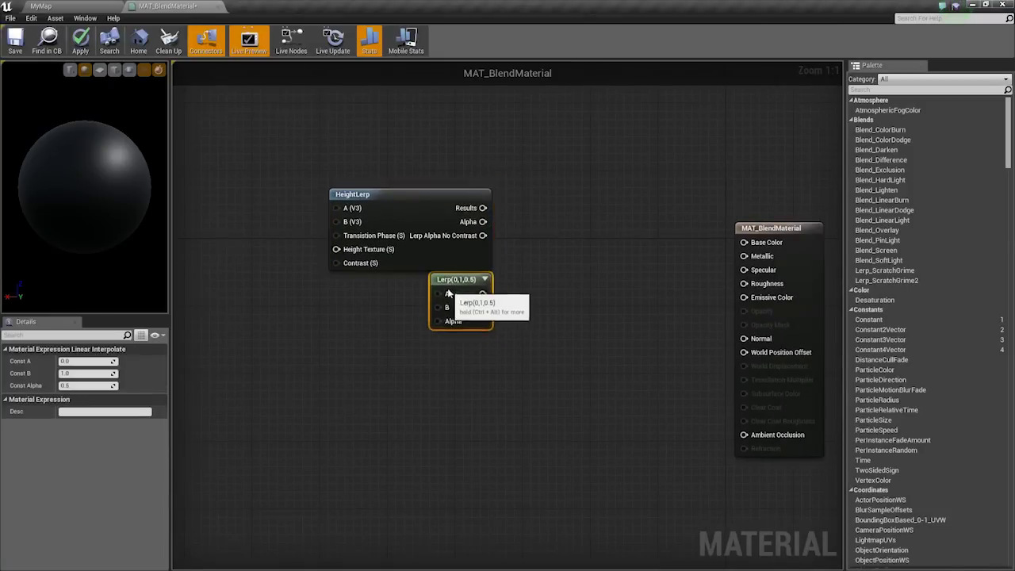
{"action": "right_click_drag", "start_coordinate": [230, 119], "coordinate": [270, 110]}
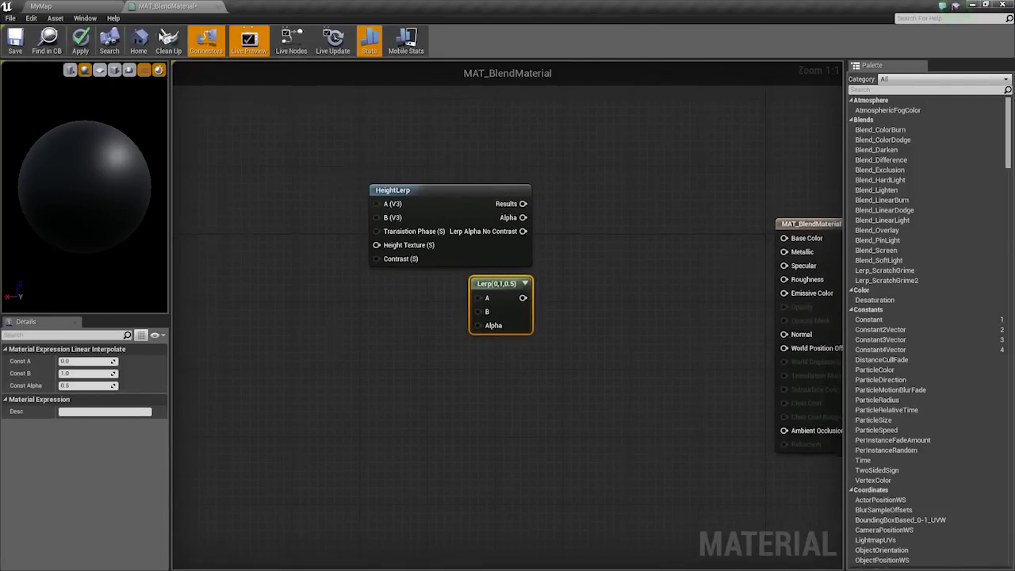
Undock the MAT_BlendMaterial editor into its own window and enlarge it beside the Content Browser.
{"action": "left_click", "coordinate": [101, 5]}
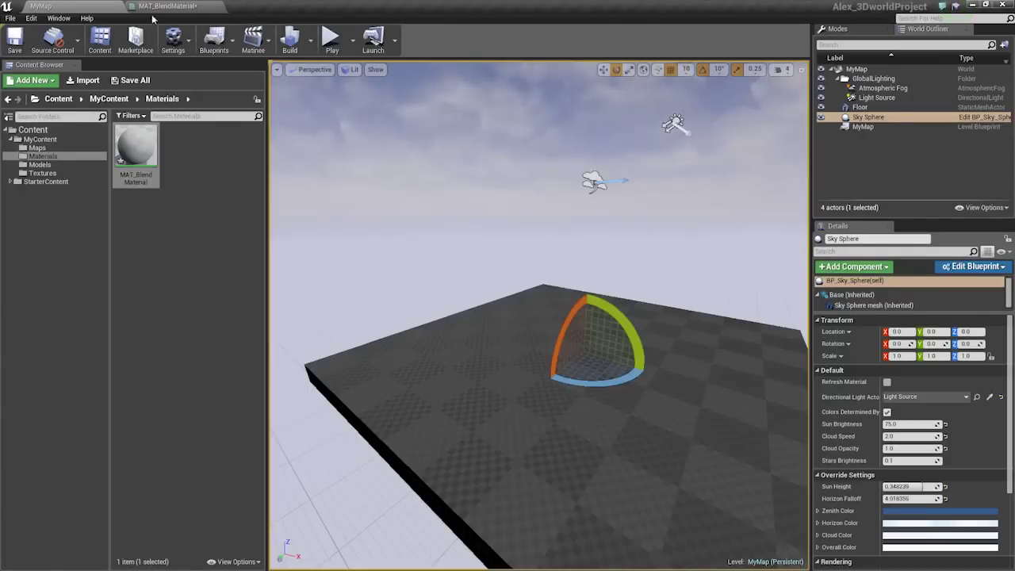
{"action": "left_click_drag", "start_coordinate": [165, 7], "coordinate": [297, 61]}
{"action": "left_click_drag", "start_coordinate": [509, 61], "coordinate": [563, 72]}
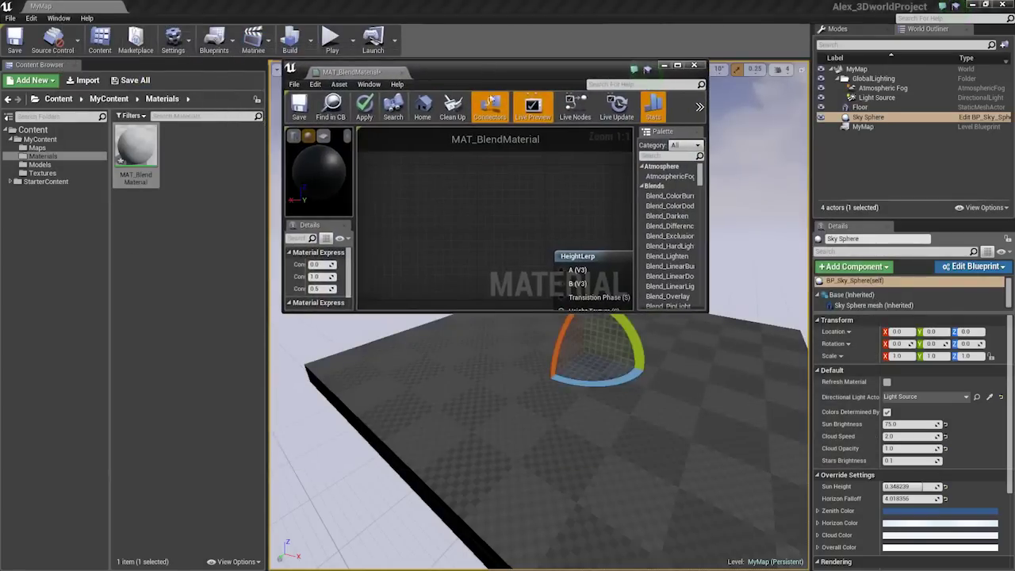
{"action": "left_click_drag", "start_coordinate": [707, 313], "coordinate": [968, 566]}
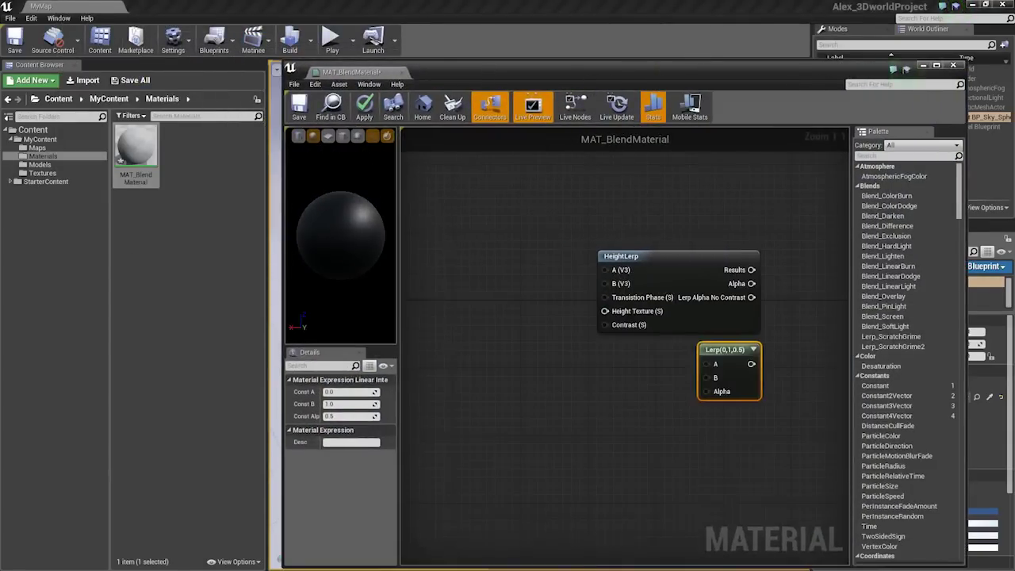
{"action": "right_click_drag", "start_coordinate": [576, 387], "coordinate": [572, 325]}
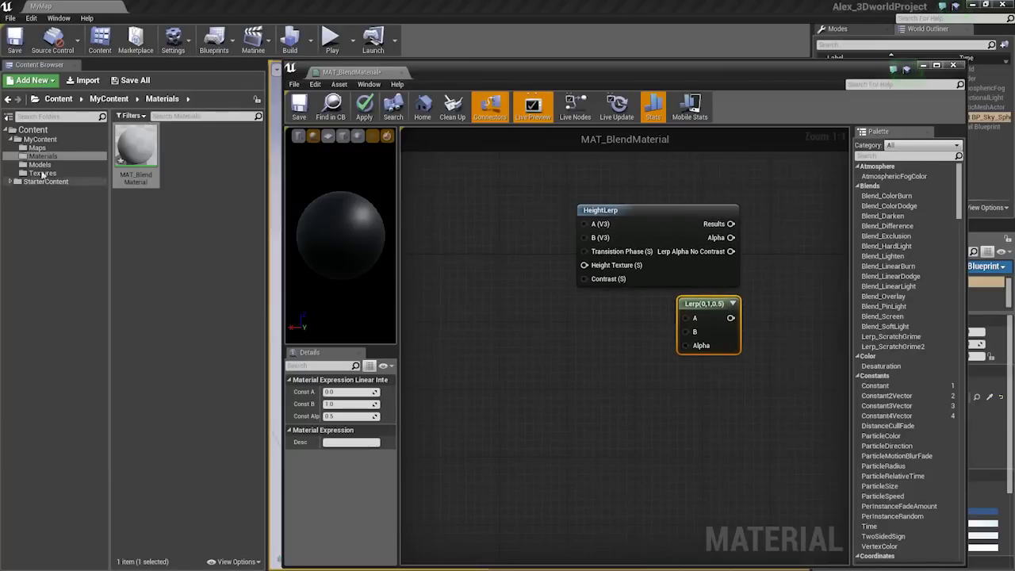
Show the contents of MyContent's Textures folder and clear graph space for texture nodes.
{"action": "left_click", "coordinate": [40, 164]}
{"action": "left_click", "coordinate": [43, 173]}
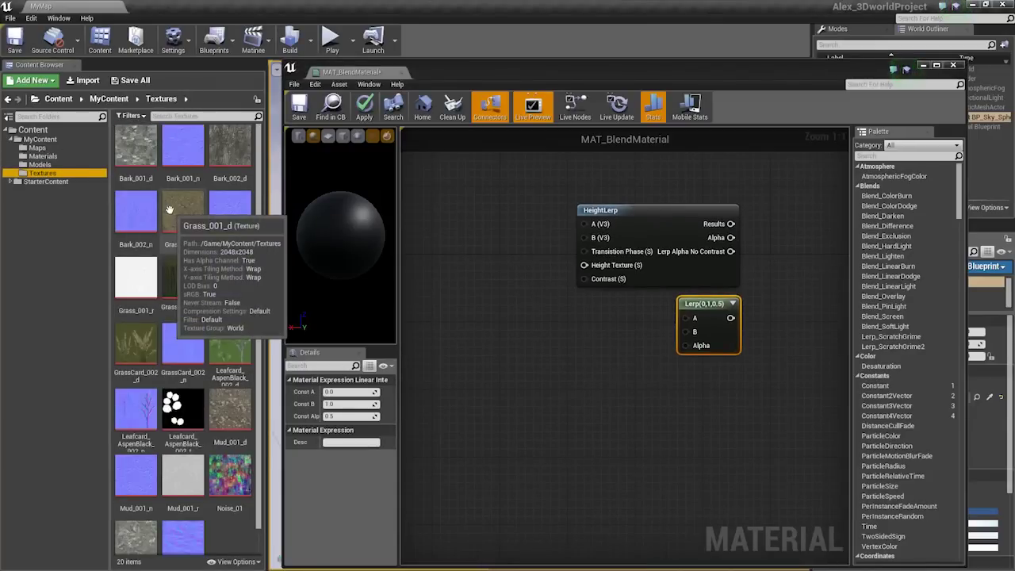
{"action": "scroll", "coordinate": [187, 226], "scroll_direction": "down", "scroll_amount": 1}
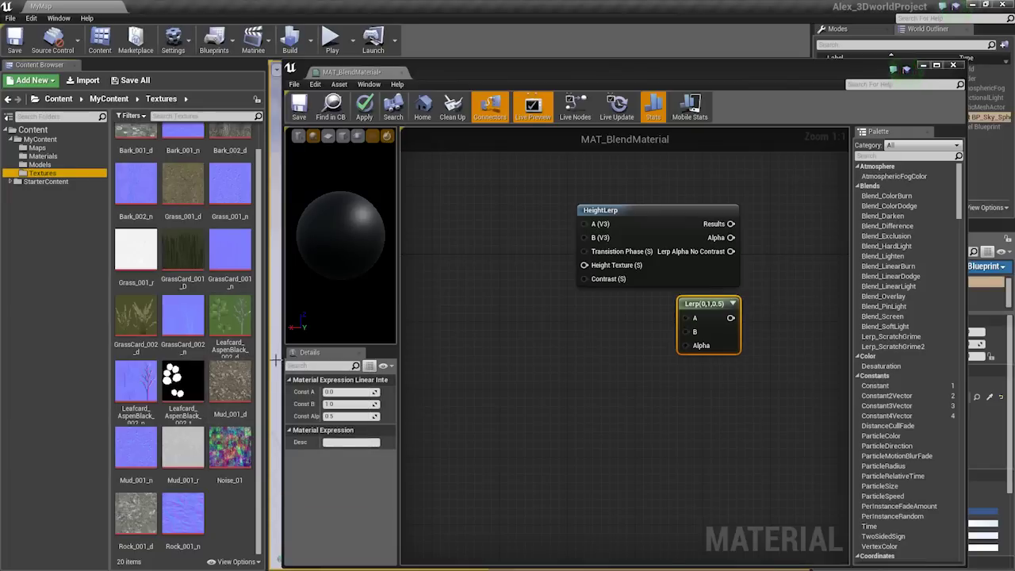
{"action": "right_click_drag", "start_coordinate": [493, 270], "coordinate": [554, 307]}
{"action": "scroll", "coordinate": [607, 354], "scroll_direction": "up", "scroll_amount": 1}
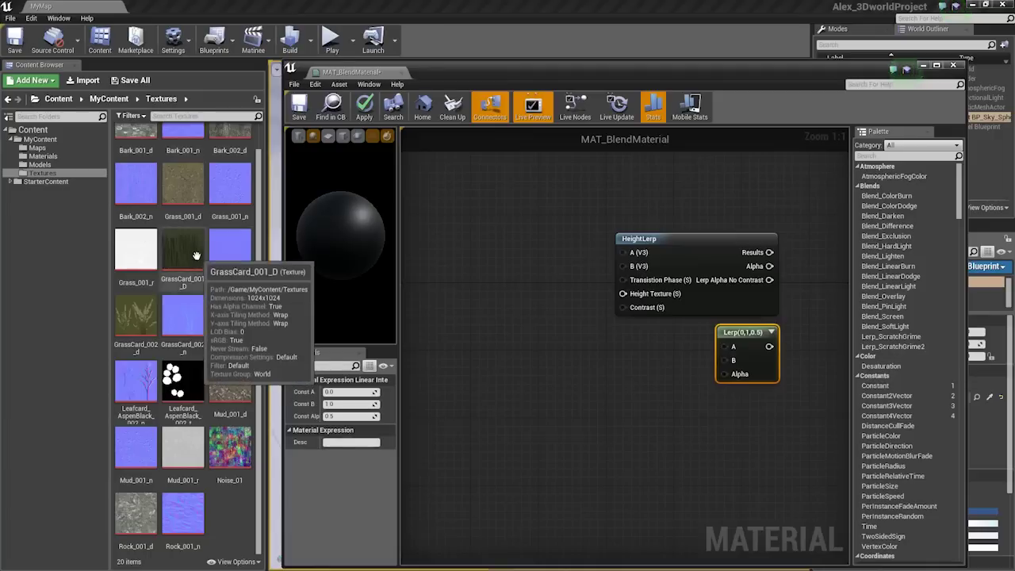
Add the Grass_001_d and Grass_001_n textures to the graph as samples, with the normal map below the color map.
{"action": "scroll", "coordinate": [189, 262], "scroll_direction": "up", "scroll_amount": 1}
{"action": "left_click_drag", "start_coordinate": [188, 223], "coordinate": [457, 248]}
{"action": "right_click_drag", "start_coordinate": [457, 255], "coordinate": [522, 200]}
{"action": "left_click_drag", "start_coordinate": [223, 193], "coordinate": [528, 341]}
{"action": "right_click_drag", "start_coordinate": [485, 353], "coordinate": [476, 300]}
{"action": "right_click_drag", "start_coordinate": [493, 250], "coordinate": [484, 347]}
{"action": "double_click", "coordinate": [518, 279]}
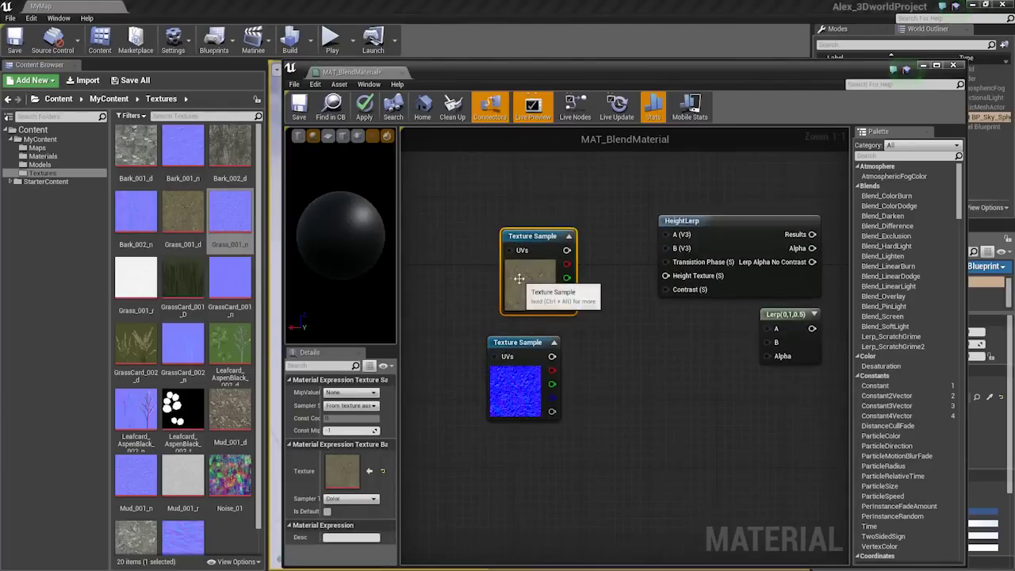
Open the Grass_001_d texture and show only its alpha channel to inspect the height map.
{"action": "left_click", "coordinate": [198, 220]}
{"action": "double_click", "coordinate": [196, 219]}
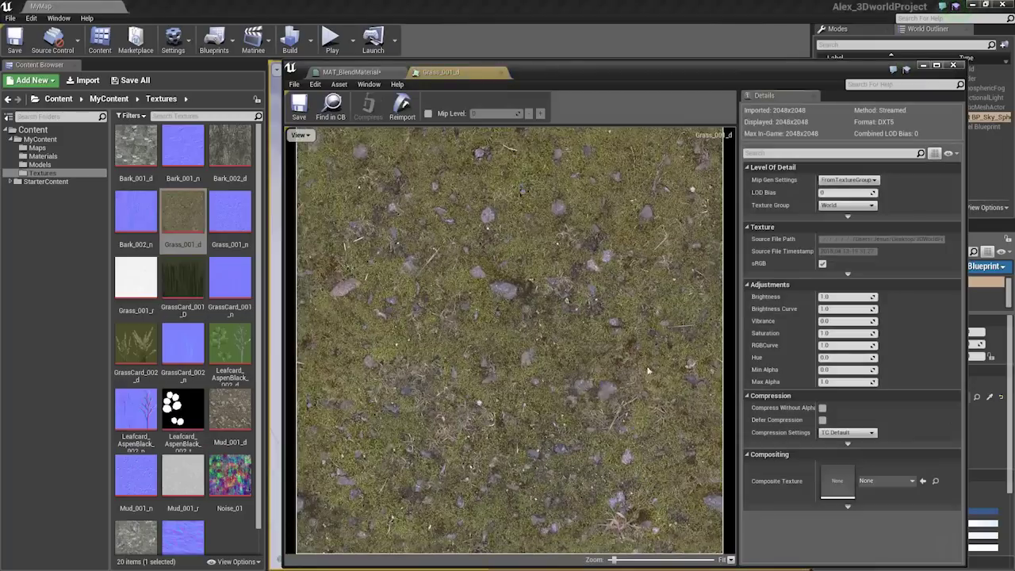
{"action": "left_click", "coordinate": [300, 135]}
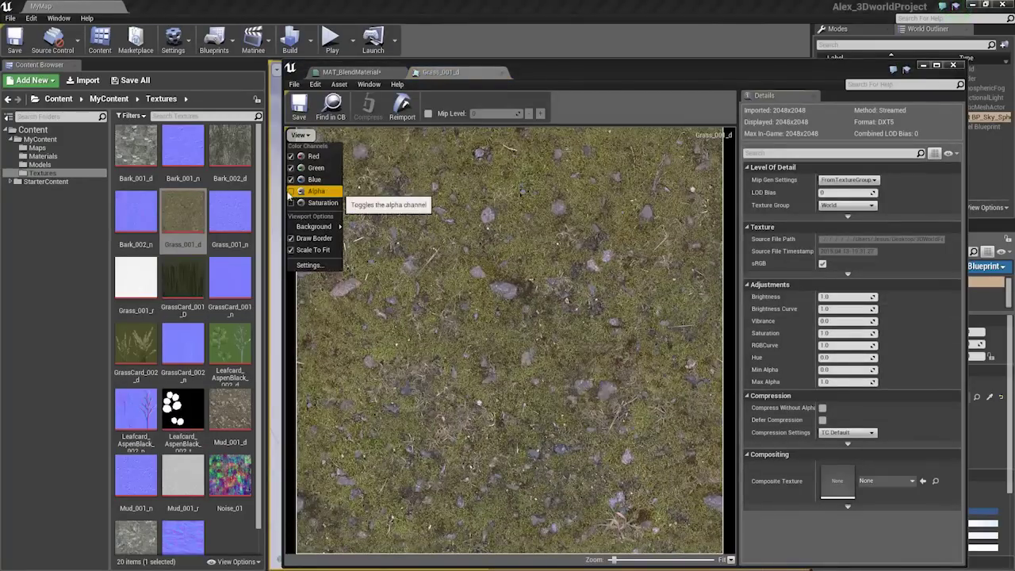
{"action": "left_click", "coordinate": [316, 192]}
{"action": "left_click", "coordinate": [316, 168]}
{"action": "left_click", "coordinate": [299, 135]}
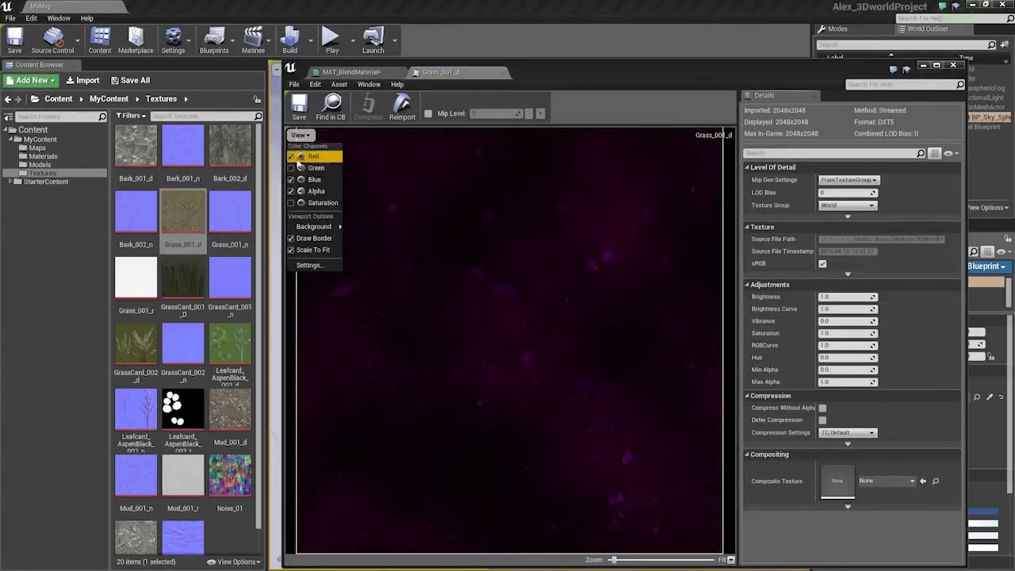
{"action": "left_click", "coordinate": [314, 179]}
{"action": "left_click", "coordinate": [292, 158]}
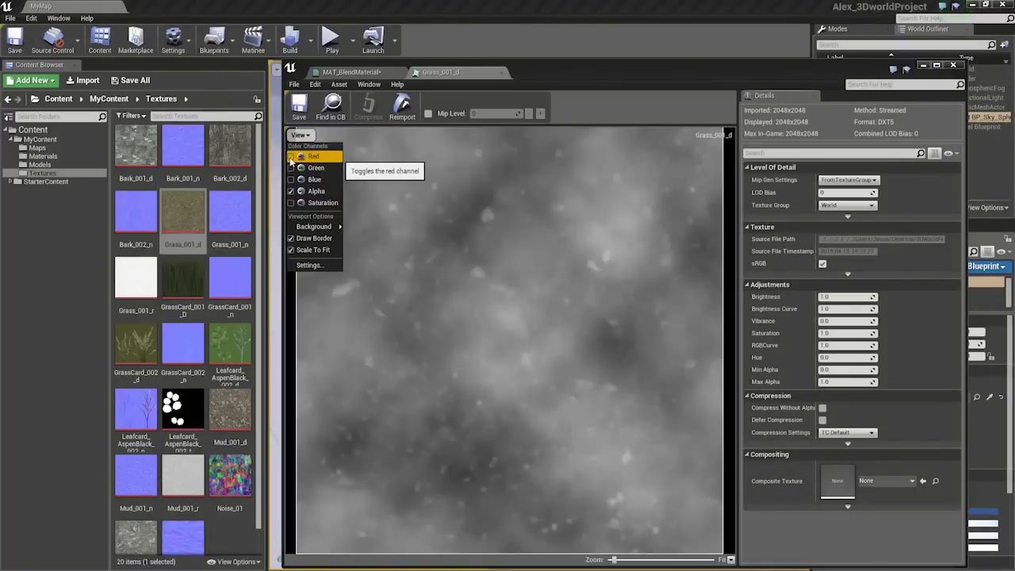
Show the red, green and blue channels again, hide alpha, and return to the MAT_BlendMaterial graph.
{"action": "left_click", "coordinate": [290, 159]}
{"action": "left_click", "coordinate": [291, 169]}
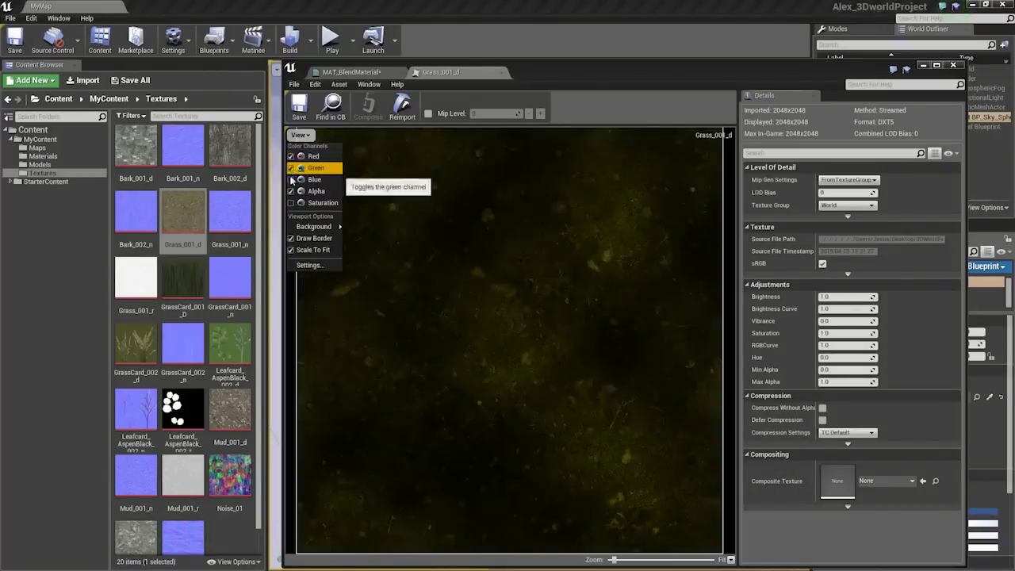
{"action": "left_click", "coordinate": [291, 181]}
{"action": "left_click", "coordinate": [291, 192]}
{"action": "left_click", "coordinate": [366, 72]}
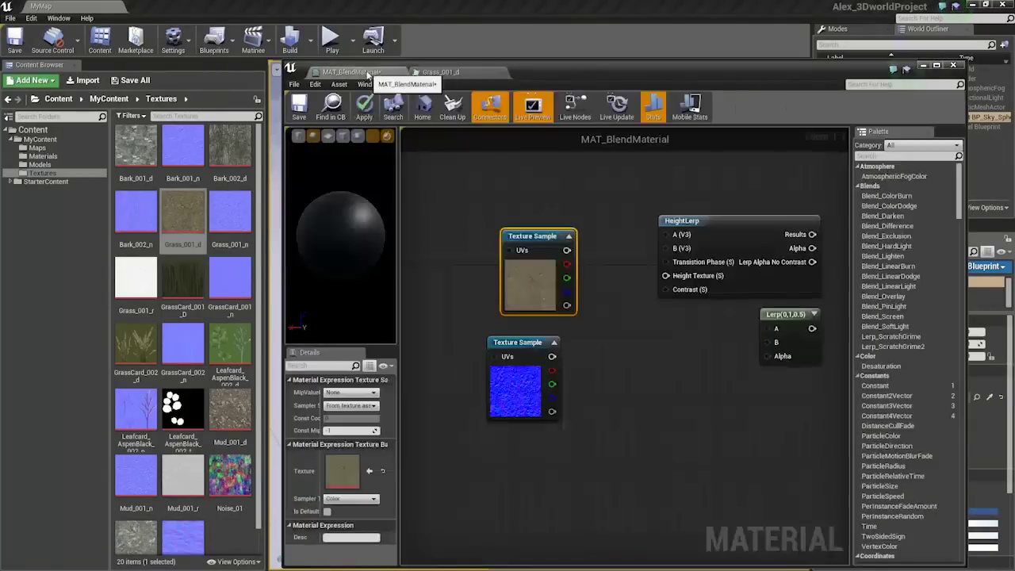
Move the Grass_001_n sample closer beneath the Grass_001_d sample.
{"action": "left_click", "coordinate": [586, 419]}
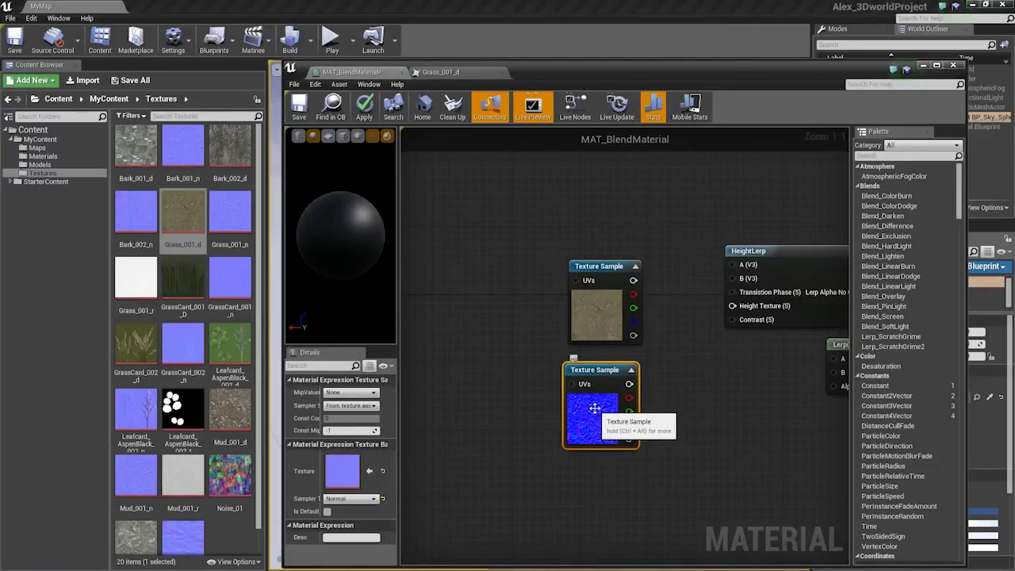
{"action": "right_click_drag", "start_coordinate": [559, 289], "coordinate": [500, 295]}
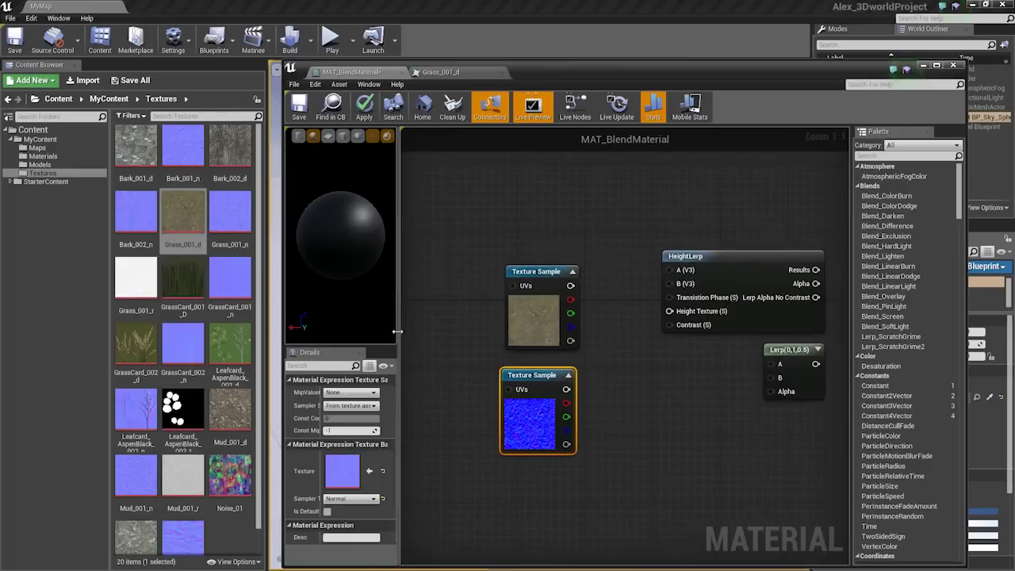
{"action": "right_click_drag", "start_coordinate": [414, 337], "coordinate": [503, 298]}
{"action": "left_click_drag", "start_coordinate": [598, 342], "coordinate": [599, 333]}
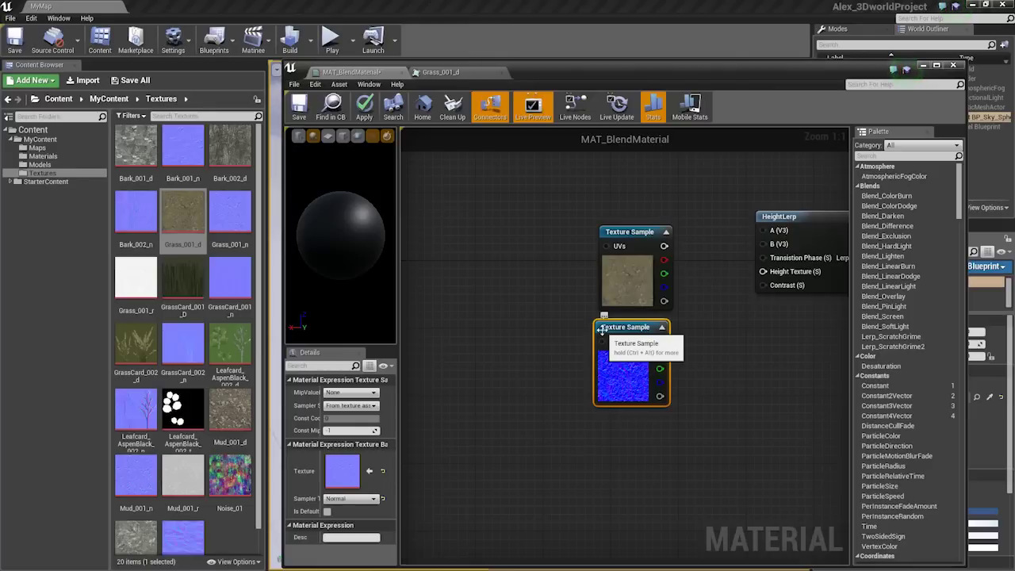
{"action": "right_click_drag", "start_coordinate": [640, 282], "coordinate": [593, 303]}
{"action": "mouse_move", "coordinate": [582, 380]}
{"action": "left_mouse_down"}
{"action": "mouse_move", "coordinate": [585, 371]}
{"action": "mouse_move", "coordinate": [582, 382]}
{"action": "left_mouse_up"}
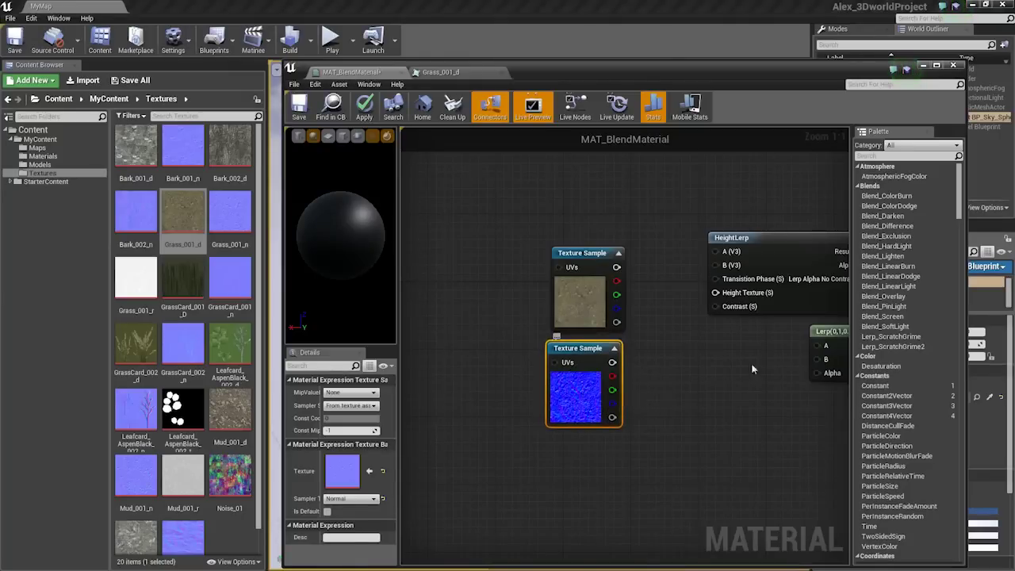
{"action": "right_click_drag", "start_coordinate": [533, 403], "coordinate": [388, 434]}
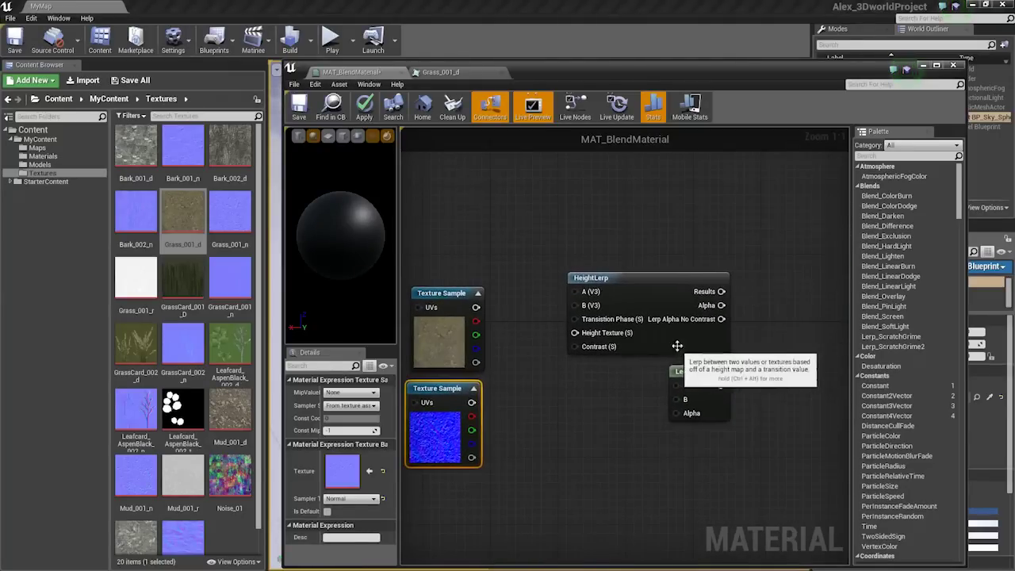
Move the HeightLerp node up and the Lerp node farther away from the grass texture samples.
{"action": "left_click_drag", "start_coordinate": [677, 346], "coordinate": [642, 253]}
{"action": "left_click_drag", "start_coordinate": [697, 371], "coordinate": [702, 360]}
{"action": "right_click_drag", "start_coordinate": [544, 334], "coordinate": [747, 312]}
{"action": "scroll", "coordinate": [723, 357], "scroll_direction": "up", "scroll_amount": 1}
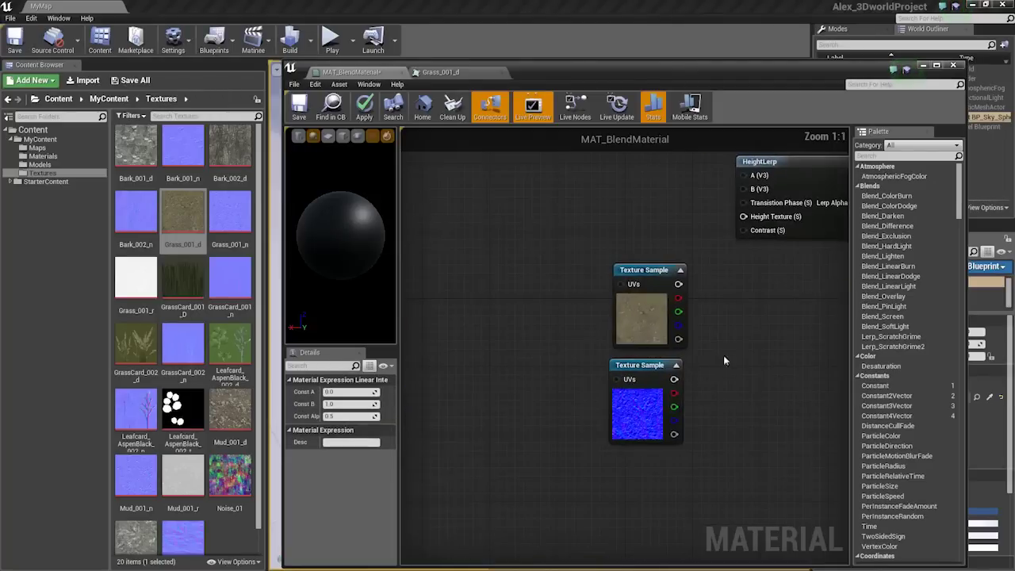
{"action": "right_click_drag", "start_coordinate": [723, 355], "coordinate": [602, 344]}
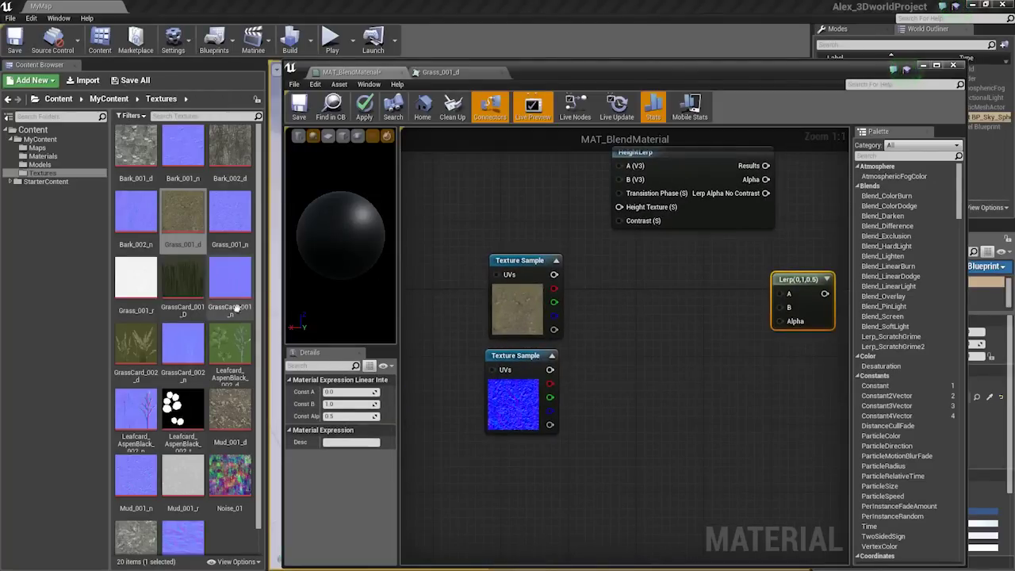
Add the Grass_001_r texture to the graph and place its sample directly beneath the Grass_001_n sample.
{"action": "left_click_drag", "start_coordinate": [136, 278], "coordinate": [563, 468]}
{"action": "right_click_drag", "start_coordinate": [612, 539], "coordinate": [654, 401]}
{"action": "left_click_drag", "start_coordinate": [654, 401], "coordinate": [575, 373]}
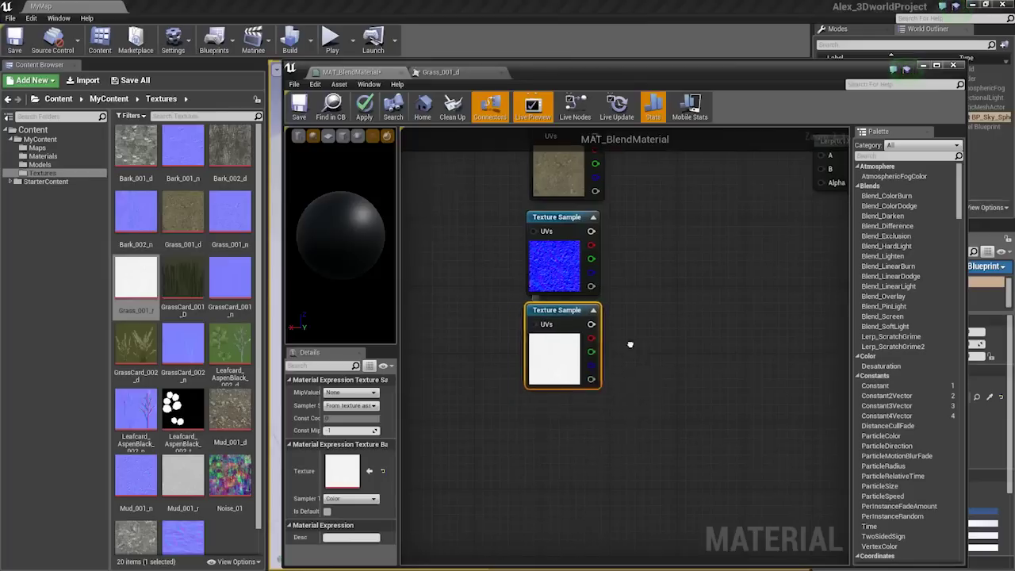
{"action": "right_click_drag", "start_coordinate": [631, 344], "coordinate": [693, 339]}
{"action": "right_click_drag", "start_coordinate": [466, 282], "coordinate": [418, 361]}
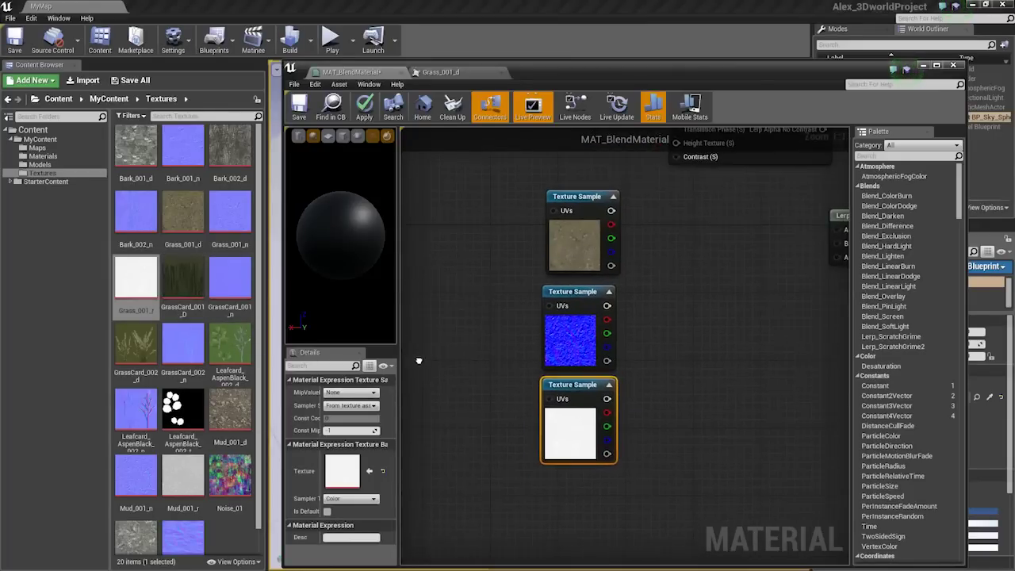
Add the Mud_001_d, Mud_001_n and Mud_001_r textures to the graph below the grass samples.
{"action": "scroll", "coordinate": [630, 444], "scroll_direction": "down", "scroll_amount": 2}
{"action": "right_click_drag", "start_coordinate": [630, 443], "coordinate": [684, 310]}
{"action": "right_click_drag", "start_coordinate": [584, 363], "coordinate": [401, 299]}
{"action": "left_click_drag", "start_coordinate": [235, 419], "coordinate": [377, 390]}
{"action": "left_click_drag", "start_coordinate": [137, 490], "coordinate": [601, 406]}
{"action": "left_click_drag", "start_coordinate": [183, 480], "coordinate": [580, 498]}
{"action": "right_click_drag", "start_coordinate": [529, 485], "coordinate": [539, 392]}
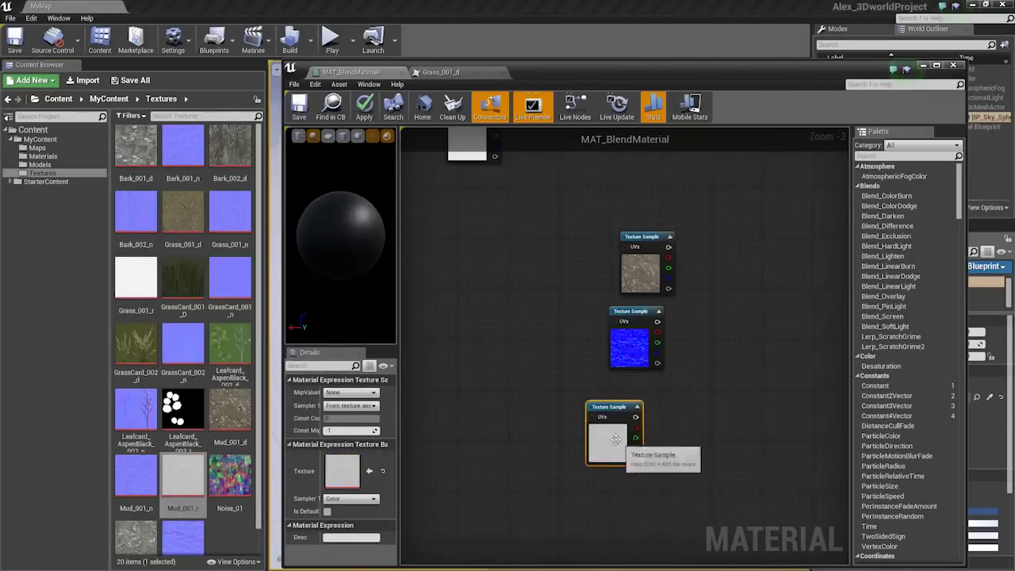
Stack the three mud samples in a column, with color above normal and roughness at the bottom.
{"action": "mouse_move", "coordinate": [619, 436]}
{"action": "left_mouse_down"}
{"action": "mouse_move", "coordinate": [643, 406]}
{"action": "mouse_move", "coordinate": [636, 426]}
{"action": "left_mouse_up"}
{"action": "left_click", "coordinate": [619, 267]}
{"action": "left_click_drag", "start_coordinate": [634, 267], "coordinate": [625, 274]}
{"action": "left_click_drag", "start_coordinate": [623, 442], "coordinate": [629, 428]}
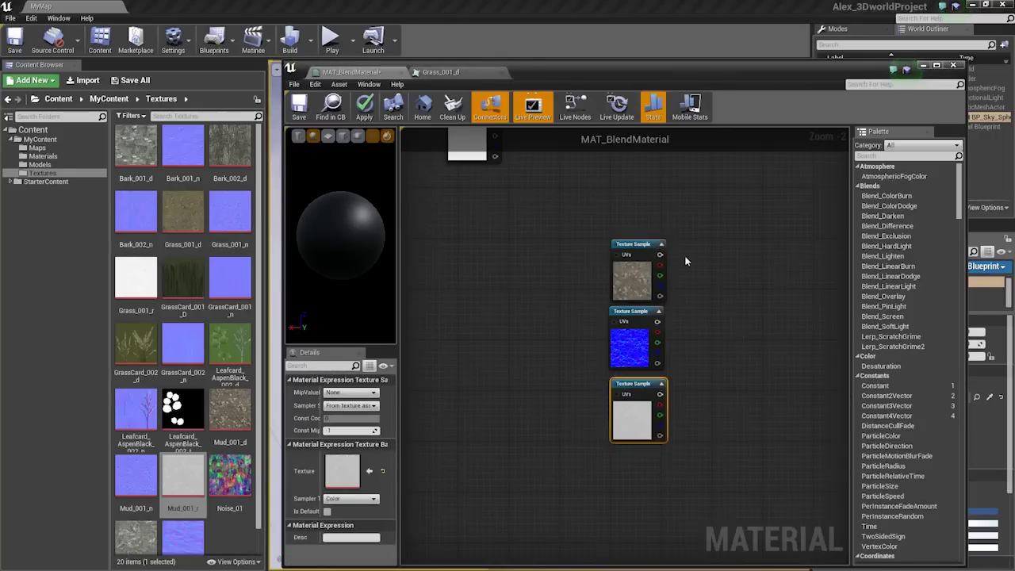
Add the Rock_001_d and Rock_001_n textures to the graph below the mud samples.
{"action": "scroll", "coordinate": [198, 493], "scroll_direction": "down", "scroll_amount": 1}
{"action": "left_click_drag", "start_coordinate": [136, 512], "coordinate": [520, 371]}
{"action": "left_click_drag", "start_coordinate": [182, 513], "coordinate": [512, 441]}
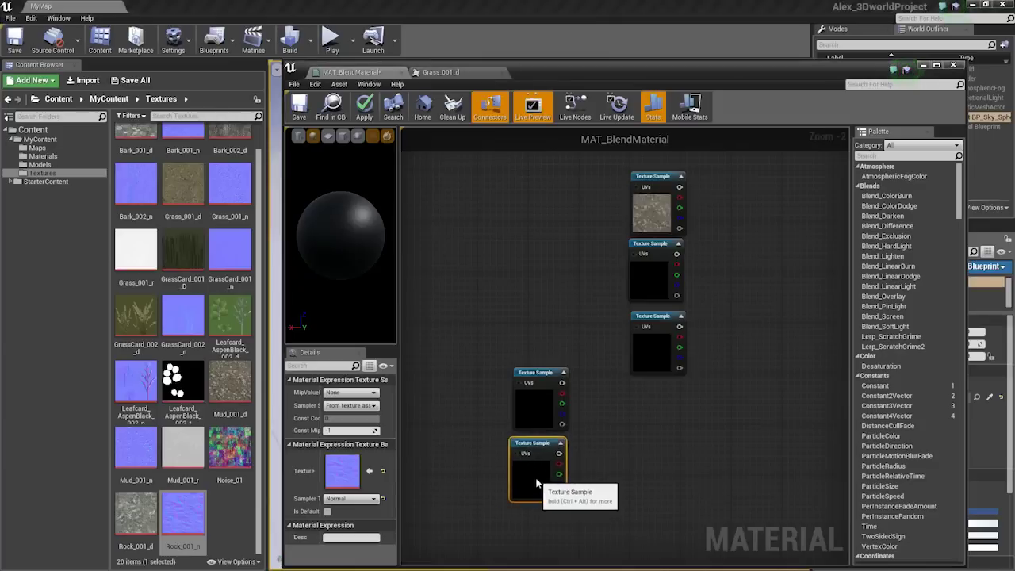
Move the Grass_001_n sample down beside the Mud_001_n sample.
{"action": "scroll", "coordinate": [613, 399], "scroll_direction": "down", "scroll_amount": 5}
{"action": "right_click_drag", "start_coordinate": [521, 368], "coordinate": [596, 423]}
{"action": "scroll", "coordinate": [595, 423], "scroll_direction": "up", "scroll_amount": 2}
{"action": "left_click_drag", "start_coordinate": [602, 311], "coordinate": [628, 409]}
{"action": "scroll", "coordinate": [609, 341], "scroll_direction": "up", "scroll_amount": 3}
{"action": "right_click_drag", "start_coordinate": [596, 304], "coordinate": [655, 450]}
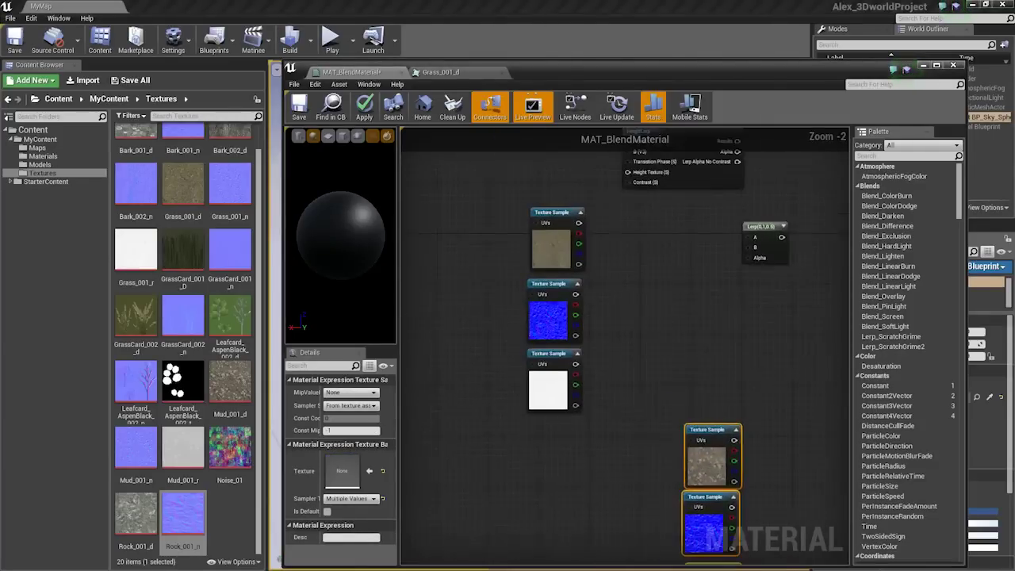
{"action": "right_click_drag", "start_coordinate": [557, 257], "coordinate": [590, 291]}
{"action": "left_click", "coordinate": [602, 348]}
{"action": "right_click_drag", "start_coordinate": [625, 375], "coordinate": [634, 281]}
{"action": "left_click_drag", "start_coordinate": [600, 252], "coordinate": [685, 469]}
{"action": "right_click_drag", "start_coordinate": [716, 415], "coordinate": [695, 464]}
Place the Mud_001_d sample beside Grass_001_d and move the Grass_001_r sample down toward the mud roughness sample.
{"action": "left_click_drag", "start_coordinate": [723, 455], "coordinate": [637, 239]}
{"action": "right_click_drag", "start_coordinate": [639, 365], "coordinate": [631, 195]}
{"action": "left_click_drag", "start_coordinate": [580, 203], "coordinate": [480, 389]}
{"action": "scroll", "coordinate": [587, 330], "scroll_direction": "down", "scroll_amount": 1}
{"action": "right_click_drag", "start_coordinate": [650, 461], "coordinate": [619, 400]}
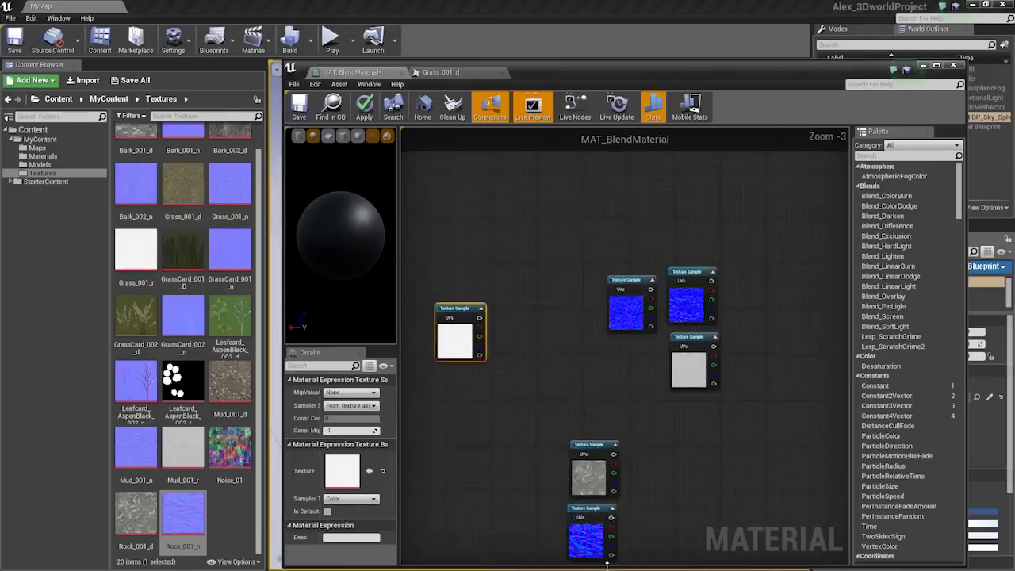
Move the Rock_001_n sample up into the row with the grass and mud normal samples.
{"action": "left_click_drag", "start_coordinate": [593, 545], "coordinate": [753, 297]}
{"action": "right_click_drag", "start_coordinate": [708, 240], "coordinate": [695, 407]}
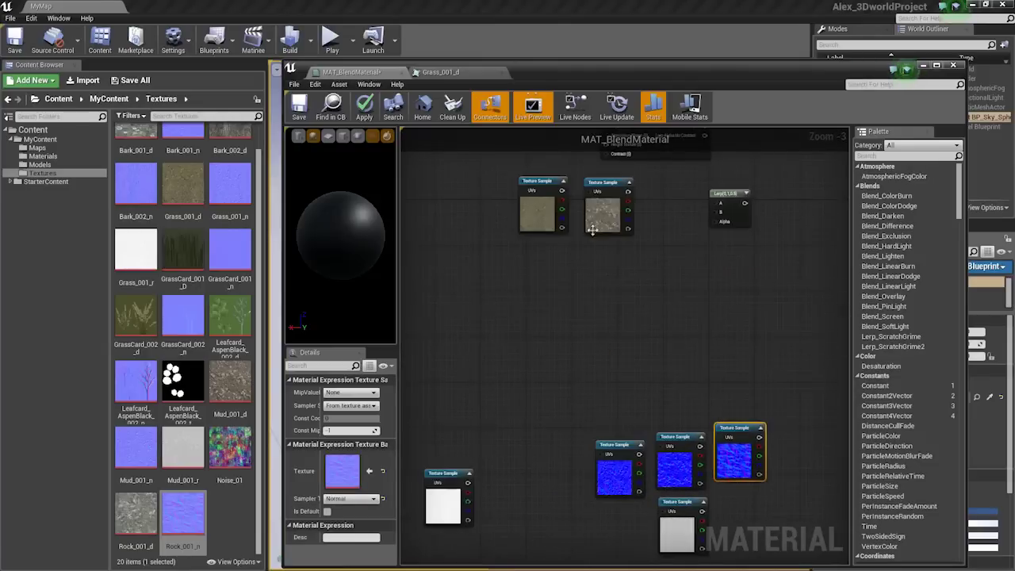
{"action": "left_click", "coordinate": [541, 224]}
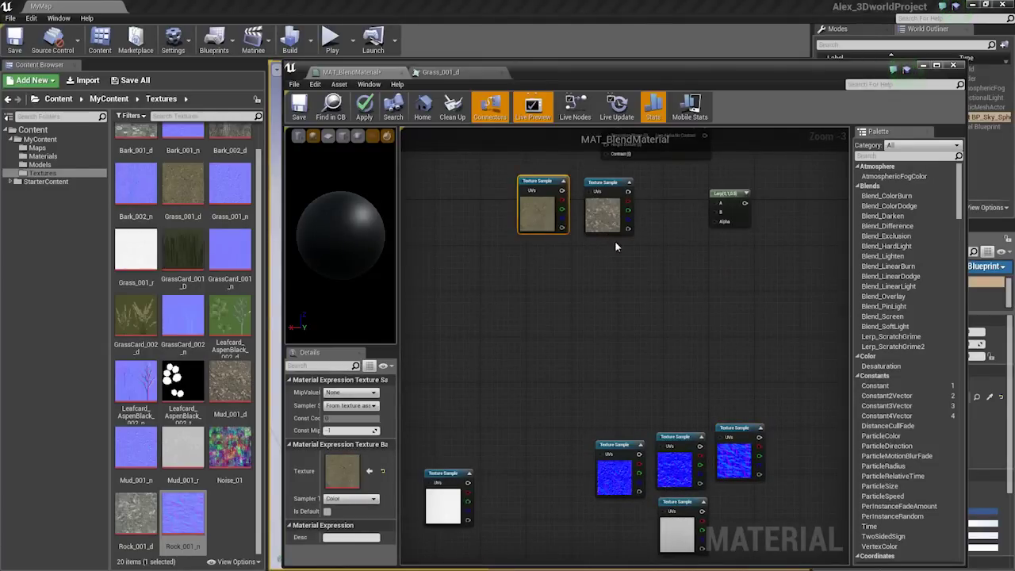
{"action": "mouse_move", "coordinate": [636, 268]}
{"action": "right_mouse_down"}
{"action": "mouse_move", "coordinate": [612, 285]}
{"action": "mouse_move", "coordinate": [622, 268]}
{"action": "right_mouse_up"}
Move the Rock_001_d sample up into the row with the grass and mud color samples.
{"action": "right_click_drag", "start_coordinate": [558, 431], "coordinate": [570, 258]}
{"action": "left_click_drag", "start_coordinate": [585, 420], "coordinate": [589, 249]}
{"action": "right_click_drag", "start_coordinate": [590, 249], "coordinate": [551, 462]}
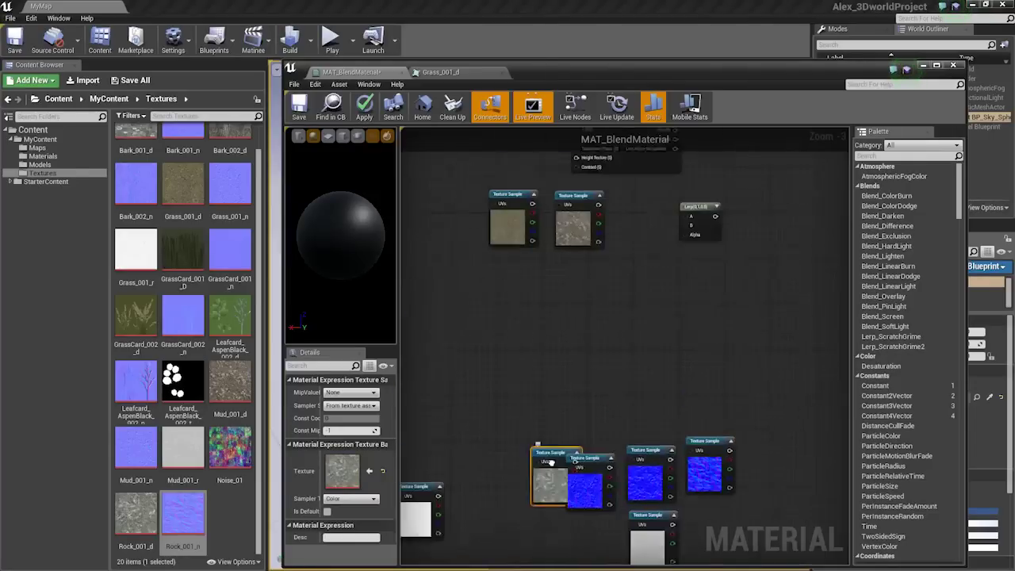
{"action": "left_click_drag", "start_coordinate": [551, 462], "coordinate": [648, 214]}
Place the Grass_001_r sample beneath Grass_001_n, in a row with the Mud_001_r sample.
{"action": "right_click_drag", "start_coordinate": [584, 325], "coordinate": [620, 192]}
{"action": "left_click_drag", "start_coordinate": [479, 406], "coordinate": [647, 418]}
{"action": "scroll", "coordinate": [646, 418], "scroll_direction": "down", "scroll_amount": 2}
{"action": "right_click_drag", "start_coordinate": [647, 418], "coordinate": [586, 485]}
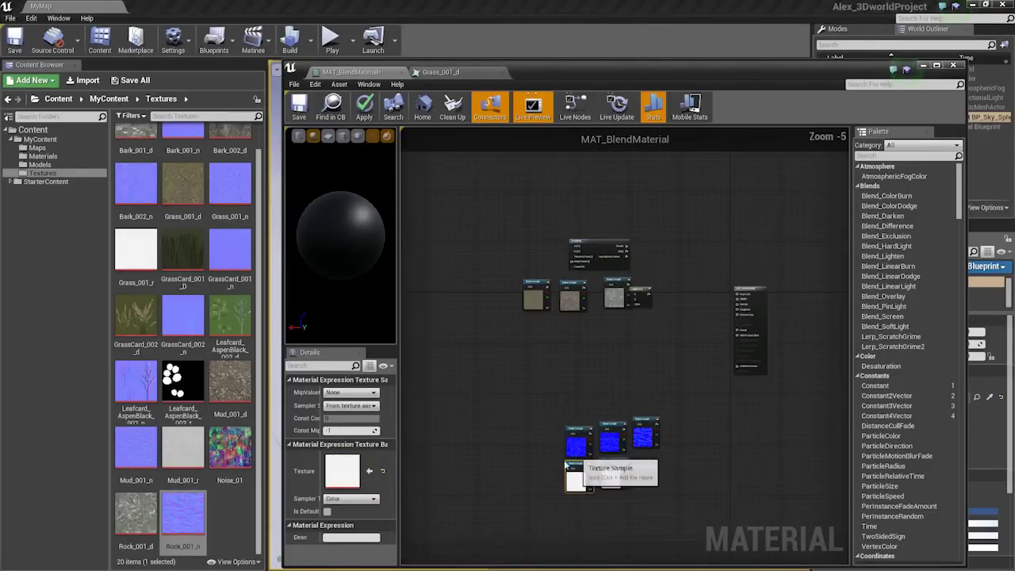
Move the two roughness texture samples up so they sit beneath the row of color texture samples.
{"action": "left_click_drag", "start_coordinate": [539, 472], "coordinate": [663, 493]}
{"action": "left_click_drag", "start_coordinate": [602, 472], "coordinate": [577, 346]}
{"action": "scroll", "coordinate": [582, 345], "scroll_direction": "up", "scroll_amount": 3}
{"action": "right_click_drag", "start_coordinate": [668, 403], "coordinate": [691, 319]}
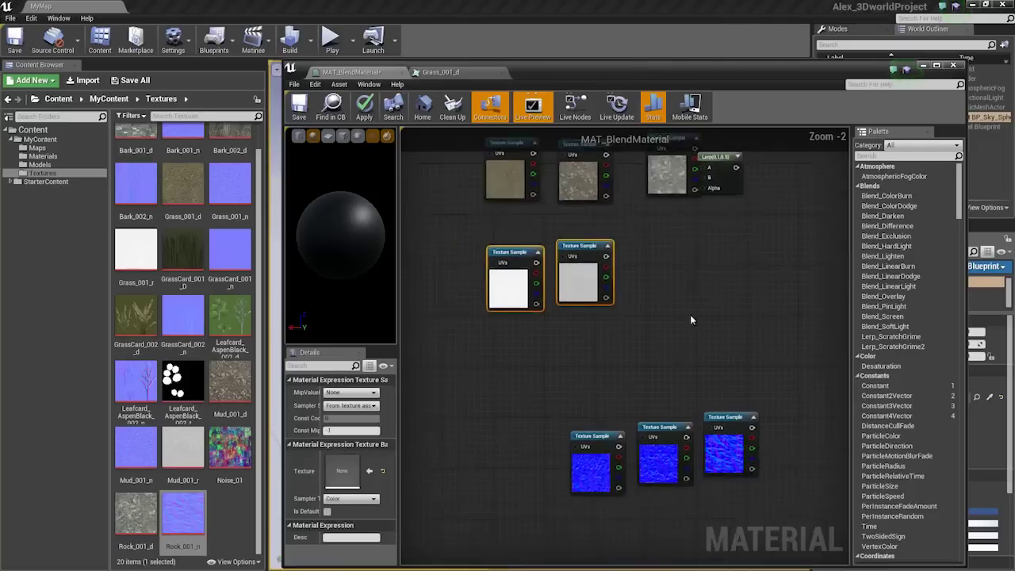
Move the three normal map texture samples closer beneath the roughness samples.
{"action": "scroll", "coordinate": [691, 320], "scroll_direction": "down", "scroll_amount": 1}
{"action": "left_click_drag", "start_coordinate": [550, 395], "coordinate": [766, 478]}
{"action": "left_click_drag", "start_coordinate": [658, 452], "coordinate": [594, 404]}
{"action": "right_click_drag", "start_coordinate": [643, 318], "coordinate": [596, 465]}
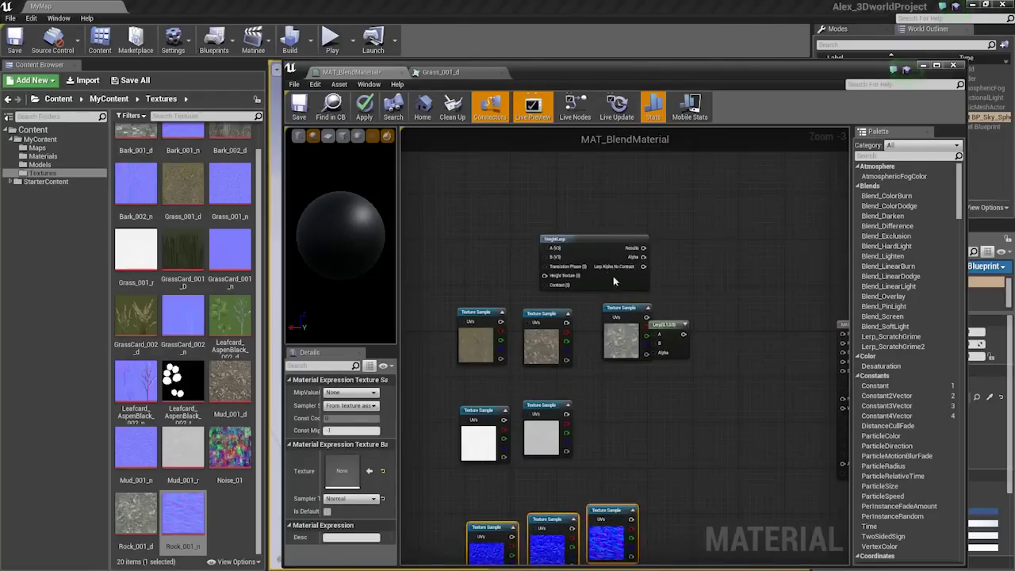
Shift the HeightLerp node away from the color texture samples and delete the Lerp node next to the rock sample.
{"action": "left_click_drag", "start_coordinate": [613, 279], "coordinate": [692, 242]}
{"action": "left_click_drag", "start_coordinate": [674, 325], "coordinate": [710, 331]}
{"action": "key", "text": "Delete"}
{"action": "scroll", "coordinate": [563, 262], "scroll_direction": "up", "scroll_amount": 2}
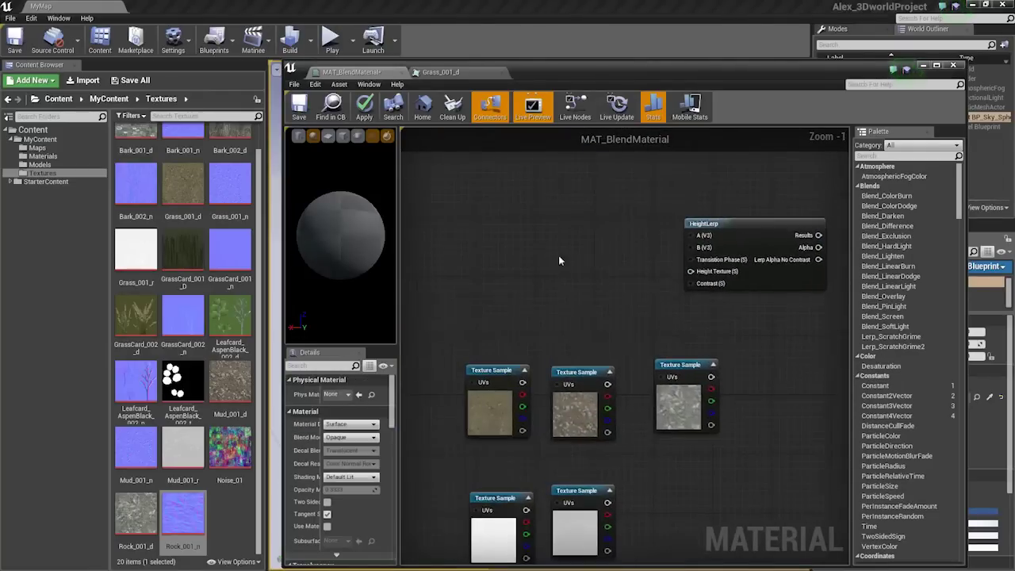
Add a Vertex Color node to the graph between the color texture samples and the HeightLerp node.
{"action": "right_click", "coordinate": [563, 262]}
{"action": "type", "text": "verte"}
{"action": "key", "text": "Return"}
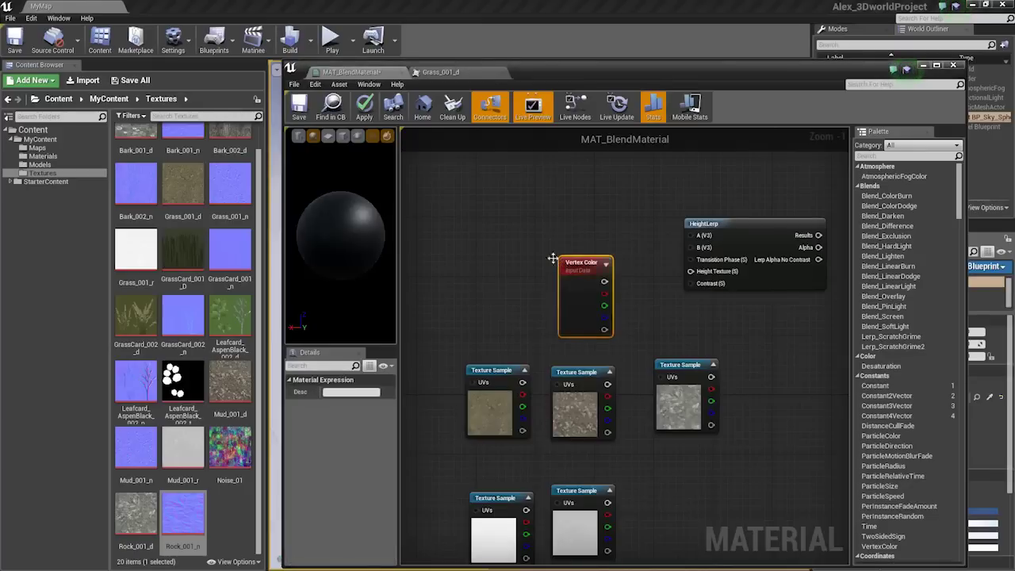
{"action": "right_click_drag", "start_coordinate": [552, 354], "coordinate": [532, 209]}
{"action": "right_click_drag", "start_coordinate": [597, 189], "coordinate": [594, 290]}
{"action": "scroll", "coordinate": [557, 262], "scroll_direction": "up", "scroll_amount": 1}
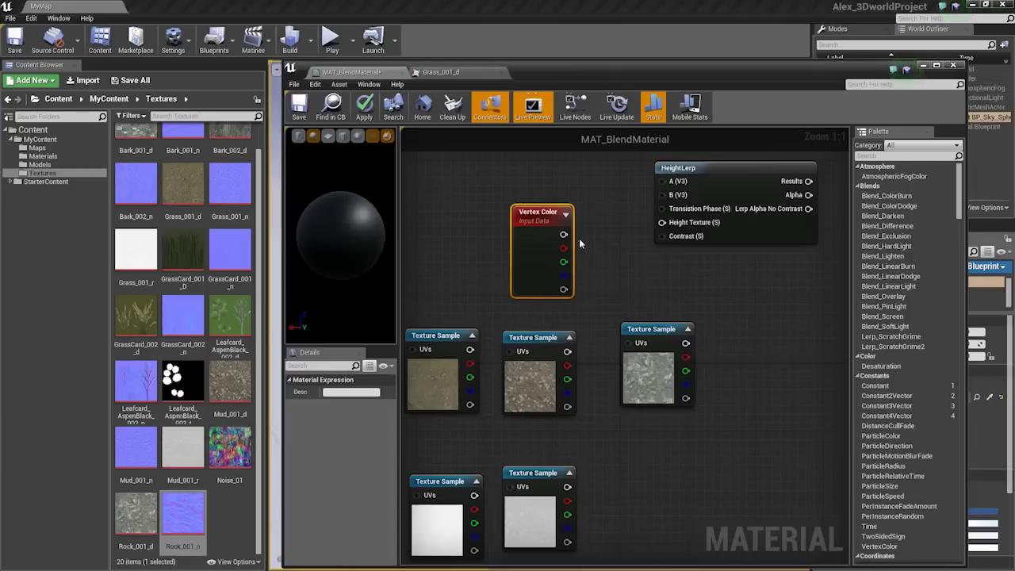
Maximize the material editor window, close the Grass_001_d texture, and return to the MAT_BlendMaterial graph.
{"action": "right_click_drag", "start_coordinate": [634, 282], "coordinate": [658, 61]}
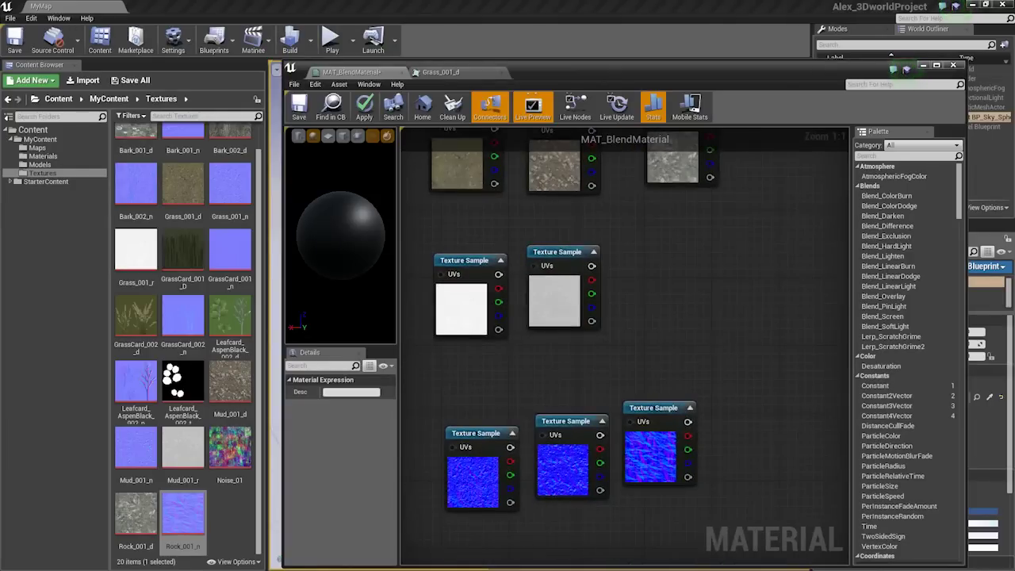
{"action": "right_click_drag", "start_coordinate": [655, 284], "coordinate": [644, 344]}
{"action": "scroll", "coordinate": [614, 361], "scroll_direction": "down", "scroll_amount": 1}
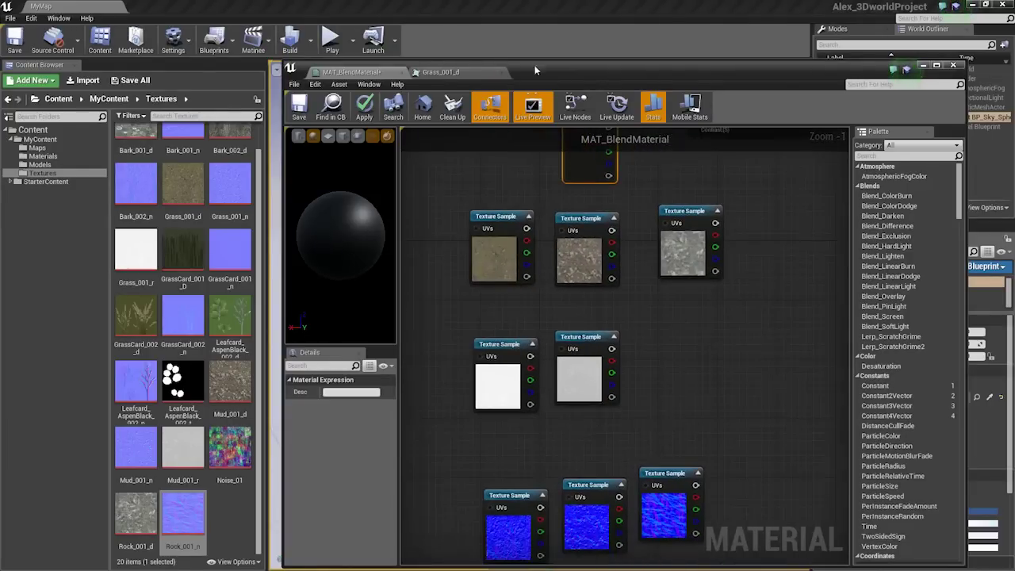
{"action": "double_click", "coordinate": [536, 70]}
{"action": "left_click", "coordinate": [157, 6]}
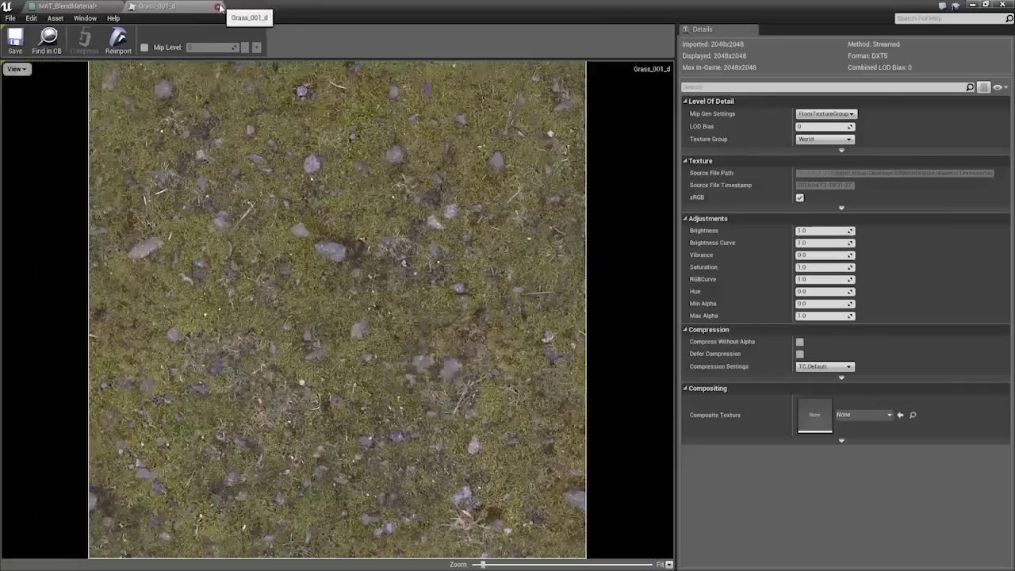
{"action": "left_click", "coordinate": [68, 6]}
{"action": "right_click_drag", "start_coordinate": [453, 356], "coordinate": [467, 358]}
{"action": "key", "text": "Home"}
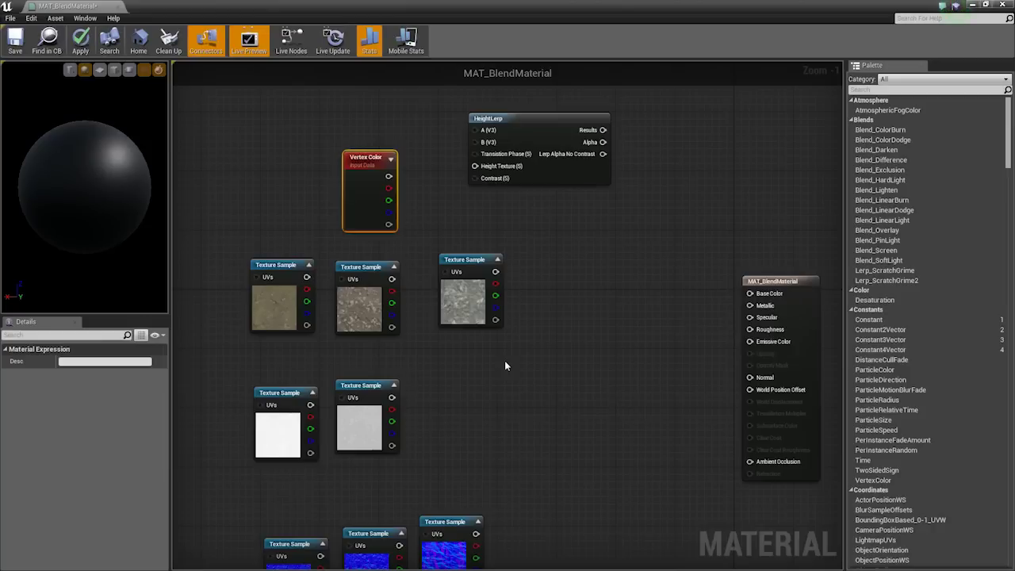
Move the grass color, roughness and normal samples into their own column on the far side of the rock samples.
{"action": "right_click_drag", "start_coordinate": [504, 366], "coordinate": [598, 374]}
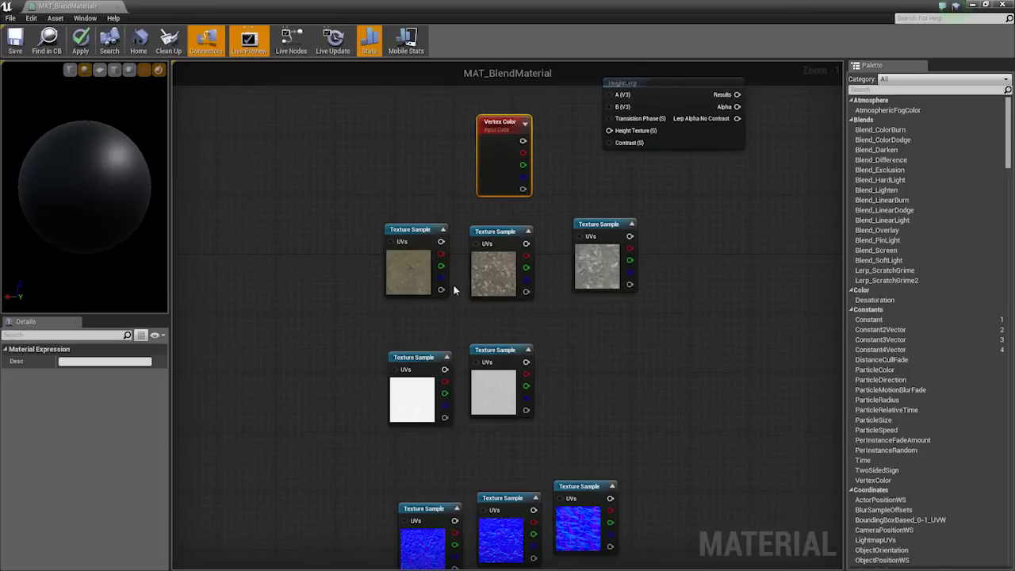
{"action": "right_click_drag", "start_coordinate": [597, 391], "coordinate": [617, 324]}
{"action": "left_click_drag", "start_coordinate": [370, 174], "coordinate": [762, 479]}
{"action": "right_click_drag", "start_coordinate": [656, 388], "coordinate": [629, 414]}
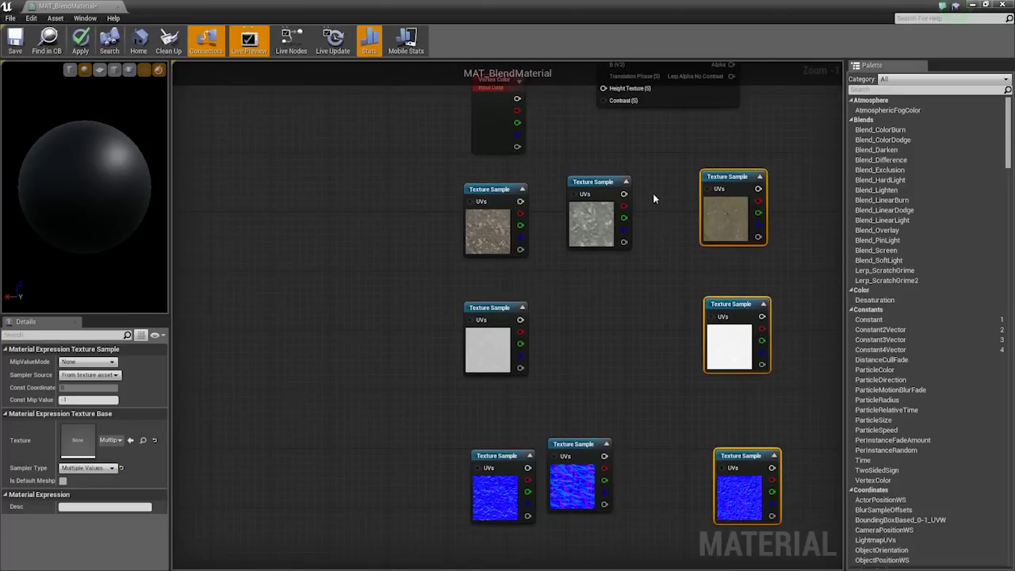
Arrange the mud samples as a middle column and align the rock color and normal samples in a column beside them.
{"action": "left_click_drag", "start_coordinate": [654, 198], "coordinate": [386, 510]}
{"action": "left_click_drag", "start_coordinate": [590, 188], "coordinate": [577, 475]}
{"action": "left_click", "coordinate": [297, 372]}
{"action": "left_click_drag", "start_coordinate": [272, 176], "coordinate": [428, 476]}
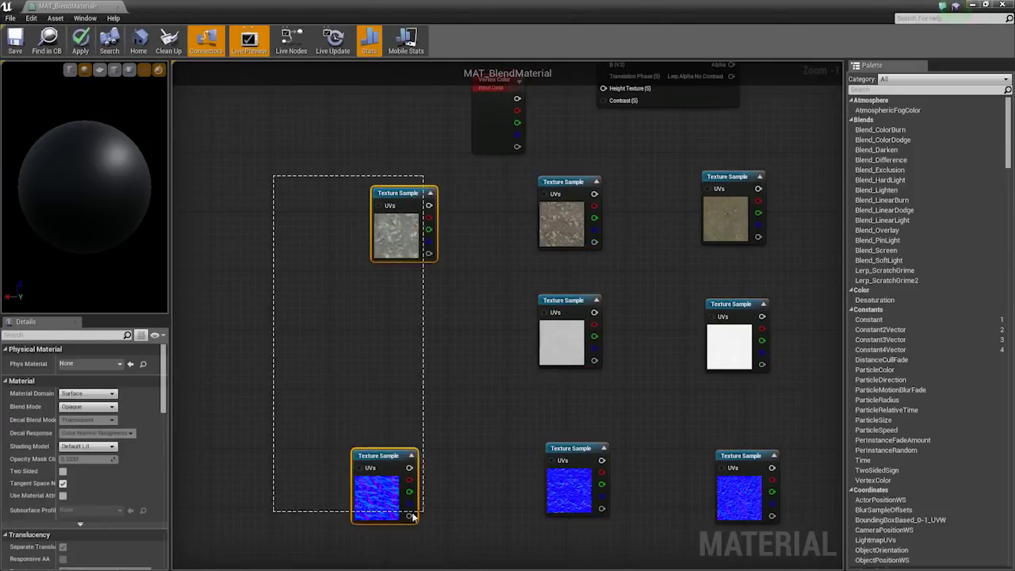
{"action": "left_click_drag", "start_coordinate": [396, 511], "coordinate": [427, 508]}
{"action": "left_click", "coordinate": [364, 485]}
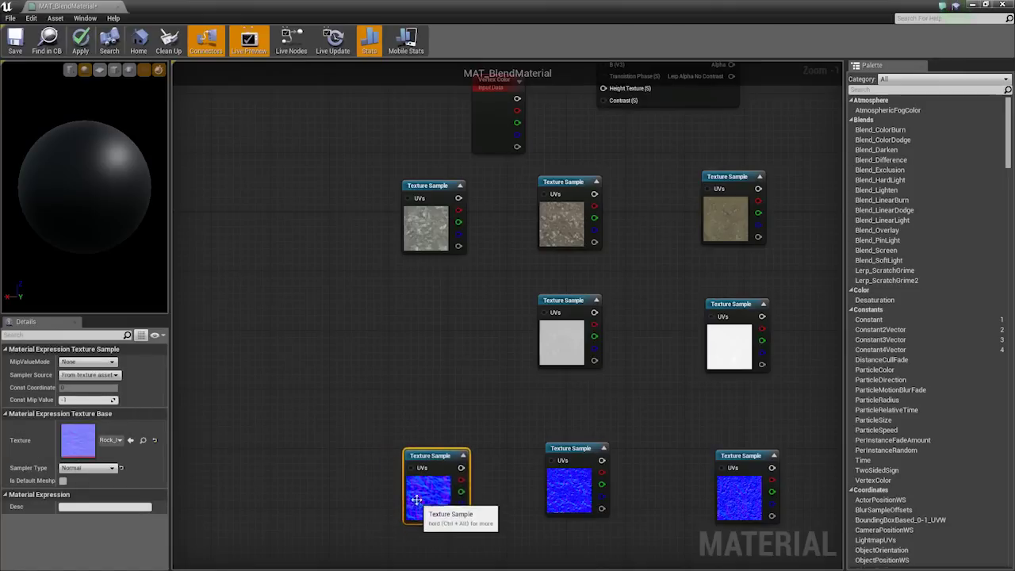
Move the roughness and normal texture samples down, away from the color samples.
{"action": "right_click_drag", "start_coordinate": [514, 430], "coordinate": [452, 385]}
{"action": "scroll", "coordinate": [452, 431], "scroll_direction": "down", "scroll_amount": 1}
{"action": "right_click_drag", "start_coordinate": [453, 431], "coordinate": [496, 329]}
{"action": "left_click_drag", "start_coordinate": [372, 288], "coordinate": [748, 527]}
{"action": "left_click_drag", "start_coordinate": [679, 336], "coordinate": [681, 483]}
{"action": "right_click_drag", "start_coordinate": [622, 281], "coordinate": [637, 387]}
Separate the three color samples, placing grass directly above mud and leaving rock beside the mud sample.
{"action": "scroll", "coordinate": [607, 389], "scroll_direction": "up", "scroll_amount": 2}
{"action": "left_click_drag", "start_coordinate": [296, 351], "coordinate": [408, 297]}
{"action": "right_click_drag", "start_coordinate": [407, 297], "coordinate": [576, 349]}
{"action": "scroll", "coordinate": [564, 337], "scroll_direction": "down", "scroll_amount": 2}
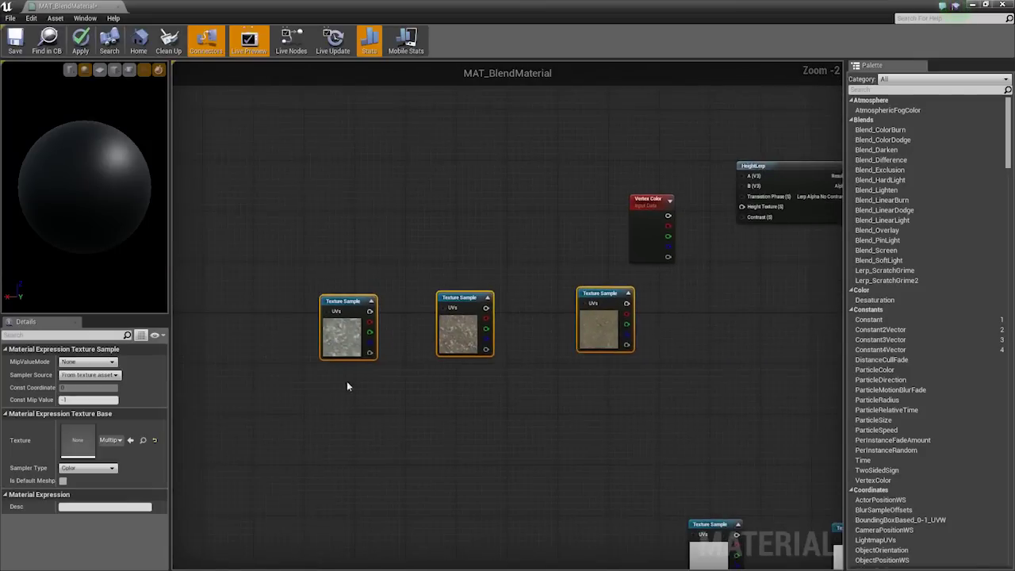
{"action": "left_click_drag", "start_coordinate": [346, 381], "coordinate": [478, 348]}
{"action": "left_click_drag", "start_coordinate": [482, 356], "coordinate": [625, 425]}
{"action": "scroll", "coordinate": [534, 275], "scroll_direction": "up", "scroll_amount": 2}
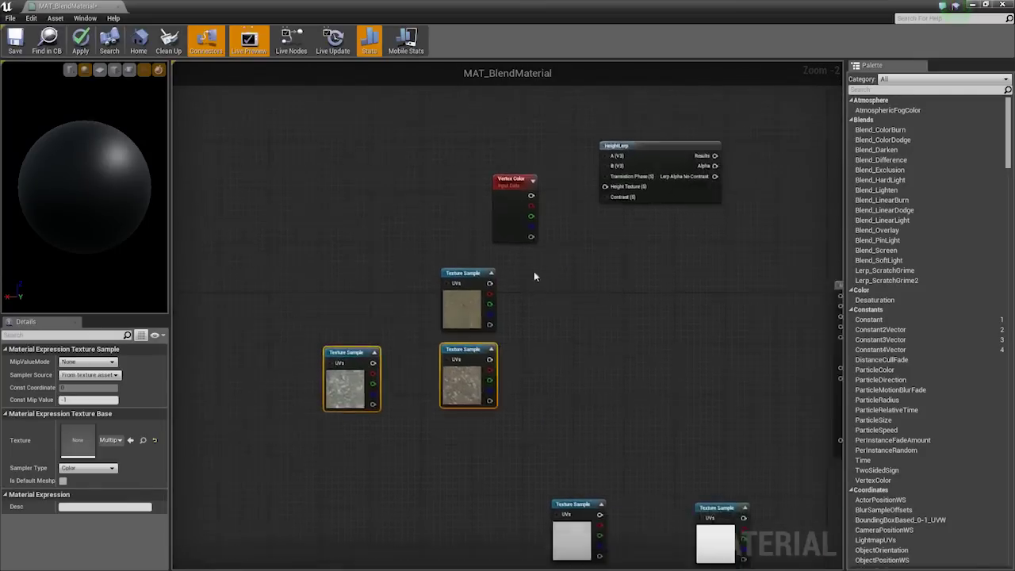
{"action": "left_click_drag", "start_coordinate": [472, 285], "coordinate": [585, 288]}
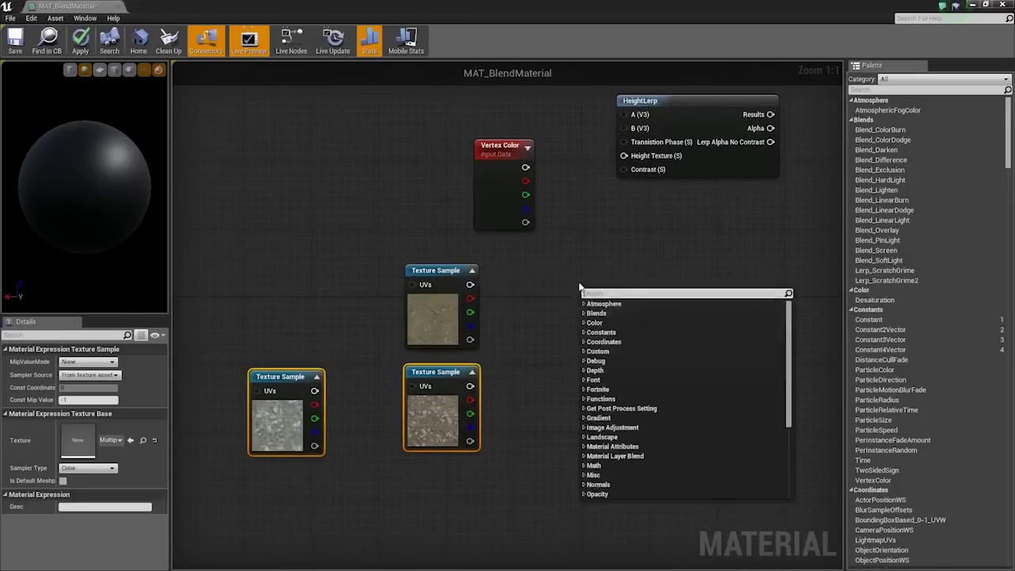
{"action": "type", "text": "mask"}
{"action": "key", "text": "Return"}
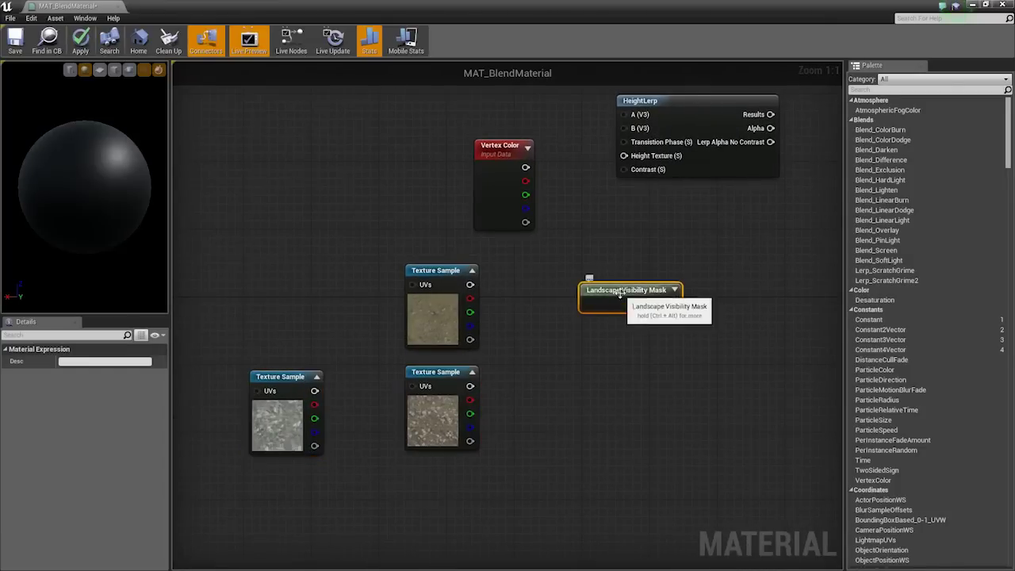
{"action": "key", "text": "Delete"}
Search the node list for a mask and add a ComponentMask node beside the grass texture sample.
{"action": "right_click", "coordinate": [561, 295]}
{"action": "type", "text": "mask"}
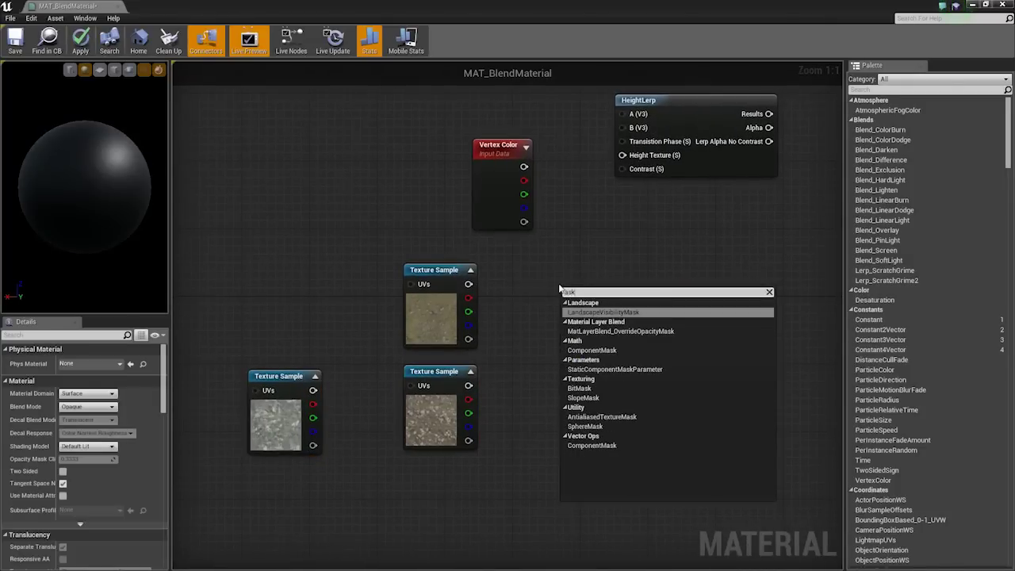
{"action": "key", "text": "BackSpace"}
{"action": "key", "text": "BackSpace"}
{"action": "key", "text": "BackSpace"}
{"action": "key", "text": "BackSpace"}
{"action": "type", "text": "mask"}
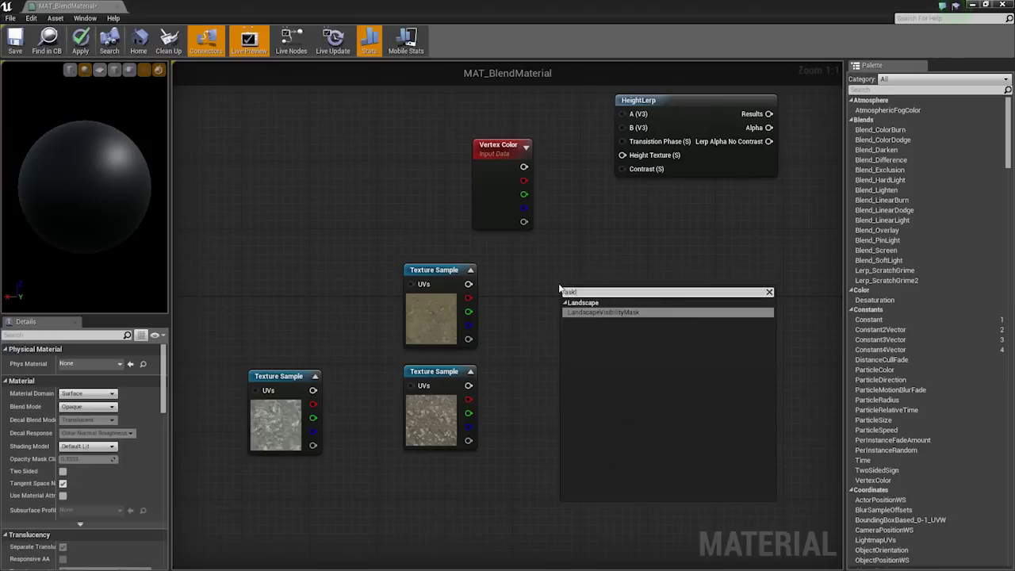
{"action": "key", "text": "Down"}
{"action": "key", "text": "Down"}
{"action": "key", "text": "Down"}
{"action": "key", "text": "Up"}
{"action": "key", "text": "Return"}
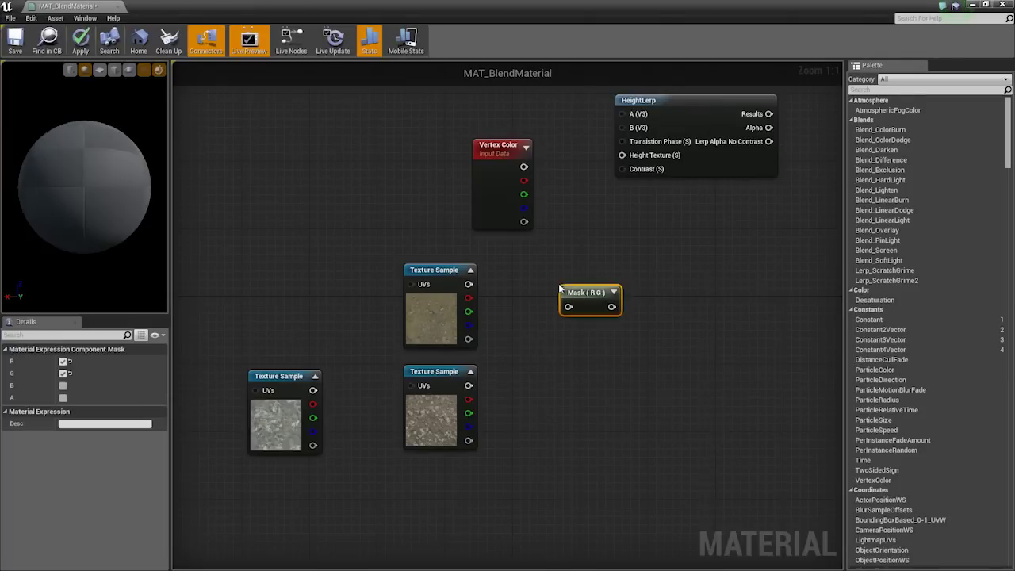
Configure the component mask so that only the A channel is enabled.
{"action": "left_click", "coordinate": [543, 308]}
{"action": "left_click", "coordinate": [587, 293]}
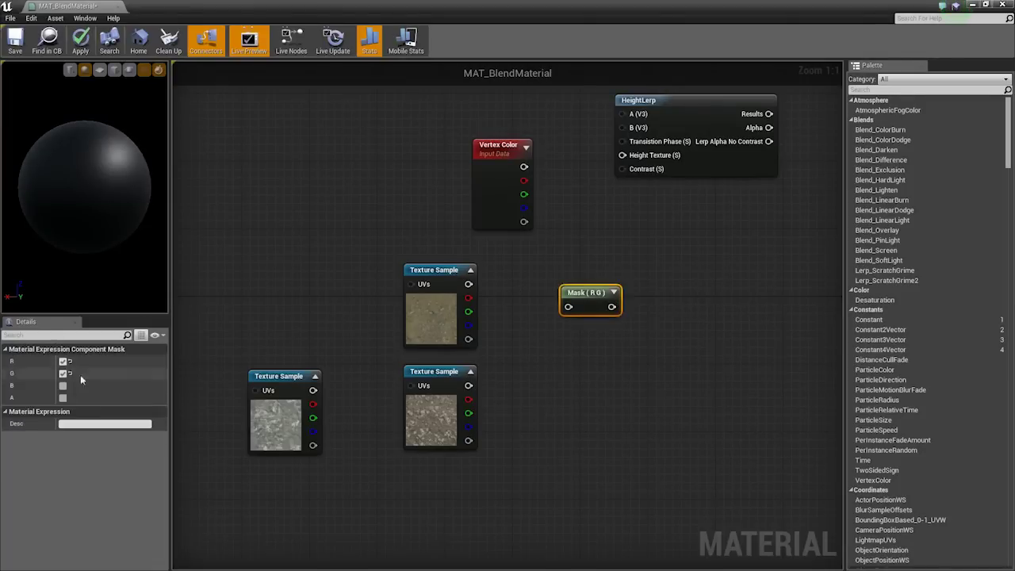
{"action": "left_click", "coordinate": [62, 373]}
{"action": "left_click", "coordinate": [63, 361]}
{"action": "left_click", "coordinate": [63, 386]}
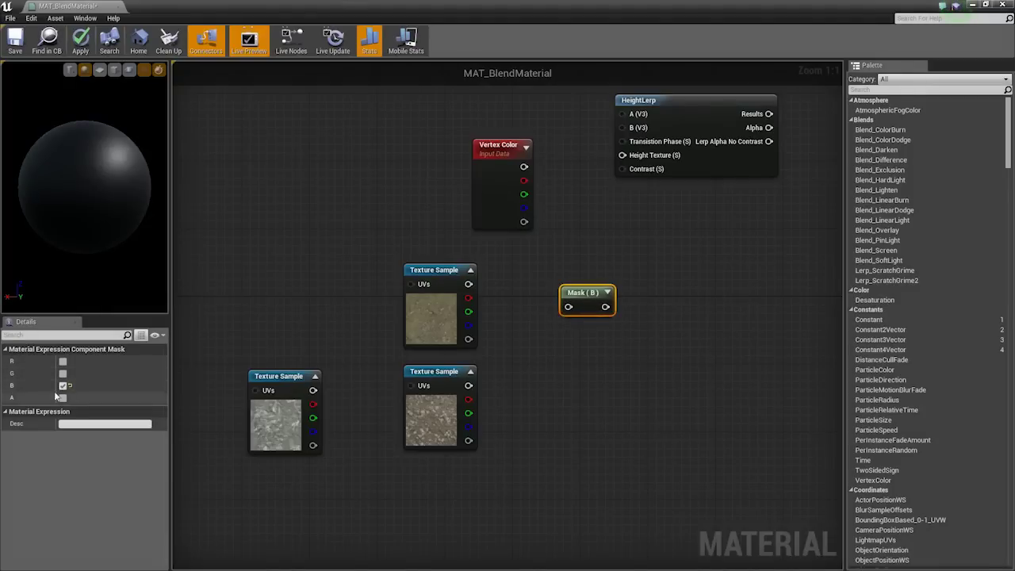
{"action": "left_click", "coordinate": [63, 385]}
{"action": "left_click", "coordinate": [62, 397]}
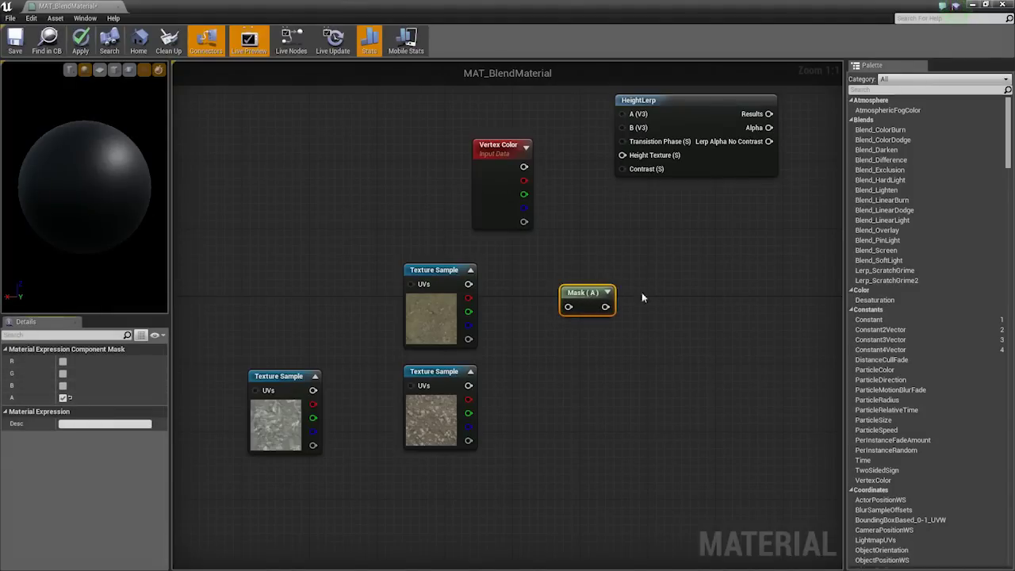
Try to route the grass sample's RGB output through the alpha mask into the material's Base Color.
{"action": "left_click_drag", "start_coordinate": [569, 306], "coordinate": [468, 284]}
{"action": "right_click_drag", "start_coordinate": [648, 331], "coordinate": [454, 274]}
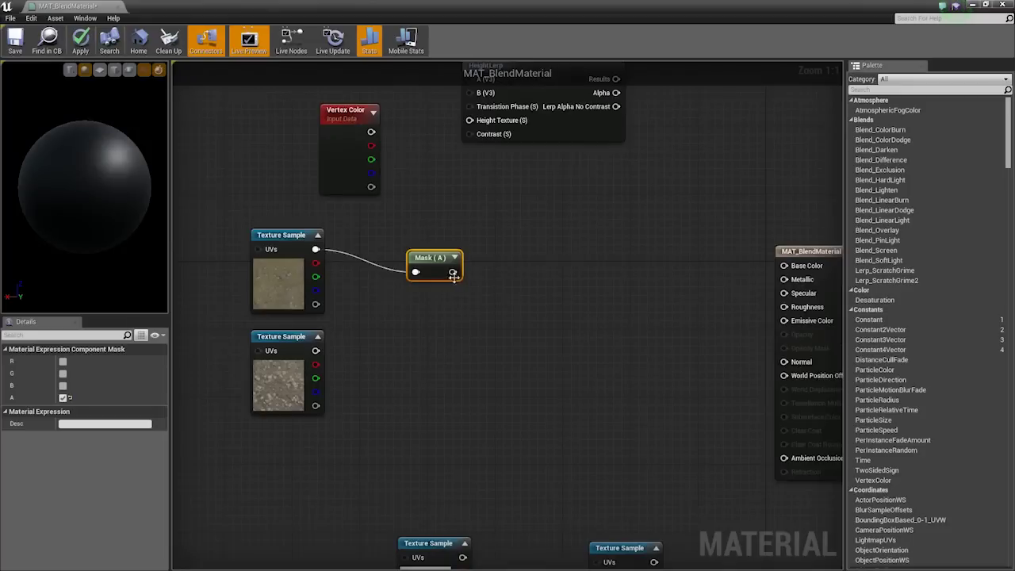
{"action": "left_click_drag", "start_coordinate": [784, 271], "coordinate": [785, 266]}
{"action": "left_click_drag", "start_coordinate": [87, 190], "coordinate": [157, 223]}
{"action": "right_click_drag", "start_coordinate": [418, 270], "coordinate": [586, 256]}
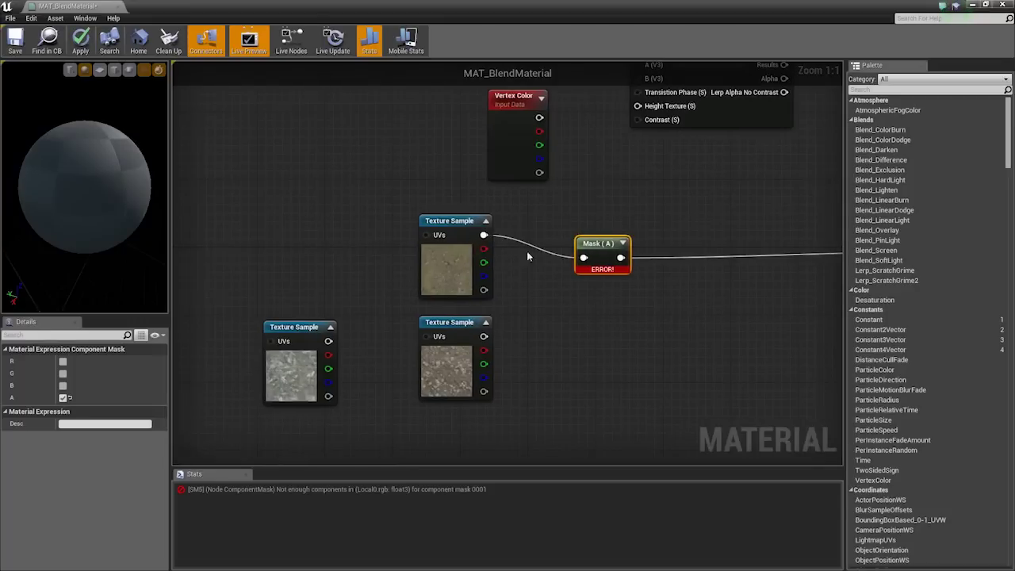
Delete the component mask node together with its connections.
{"action": "right_click_drag", "start_coordinate": [728, 300], "coordinate": [537, 301]}
{"action": "key", "text": "Delete"}
{"action": "right_click_drag", "start_coordinate": [439, 245], "coordinate": [479, 292]}
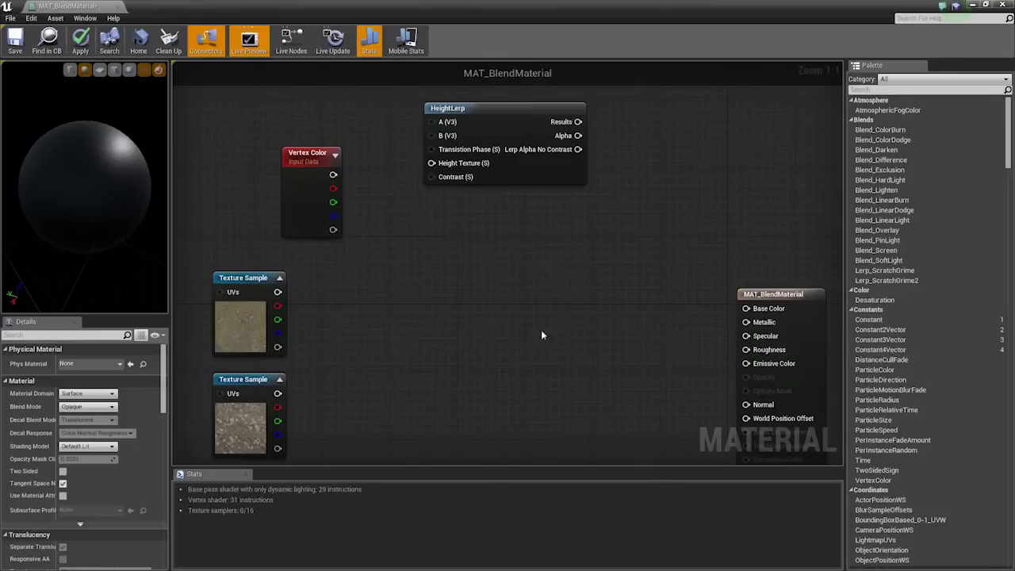
Stack the rock color sample beneath the mud sample and set the grass sample apart near the Vertex Color node.
{"action": "right_click_drag", "start_coordinate": [252, 320], "coordinate": [425, 288]}
{"action": "right_click_drag", "start_coordinate": [398, 321], "coordinate": [470, 268]}
{"action": "left_click_drag", "start_coordinate": [335, 327], "coordinate": [362, 350]}
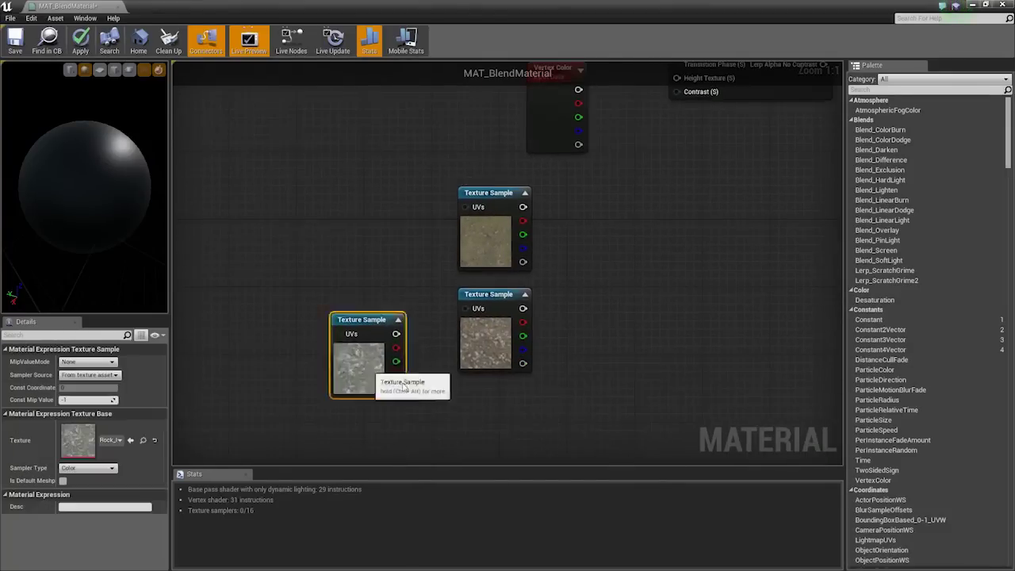
{"action": "left_click_drag", "start_coordinate": [403, 387], "coordinate": [482, 432]}
{"action": "right_click_drag", "start_coordinate": [482, 433], "coordinate": [479, 428]}
{"action": "left_click_drag", "start_coordinate": [402, 235], "coordinate": [378, 348]}
{"action": "right_click_drag", "start_coordinate": [425, 271], "coordinate": [423, 341]}
{"action": "left_click", "coordinate": [399, 275]}
{"action": "left_click_drag", "start_coordinate": [383, 249], "coordinate": [502, 325]}
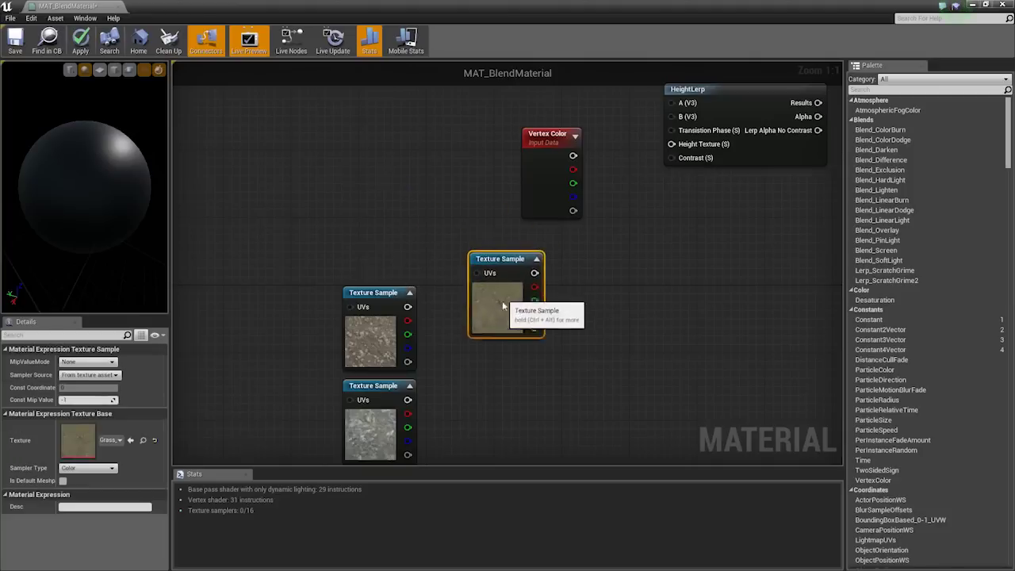
Place the rock color sample above the mud sample, forming a separate column away from the grass sample.
{"action": "left_click_drag", "start_coordinate": [380, 333], "coordinate": [414, 324]}
{"action": "left_click_drag", "start_coordinate": [375, 444], "coordinate": [318, 232]}
{"action": "right_click_drag", "start_coordinate": [412, 291], "coordinate": [445, 346]}
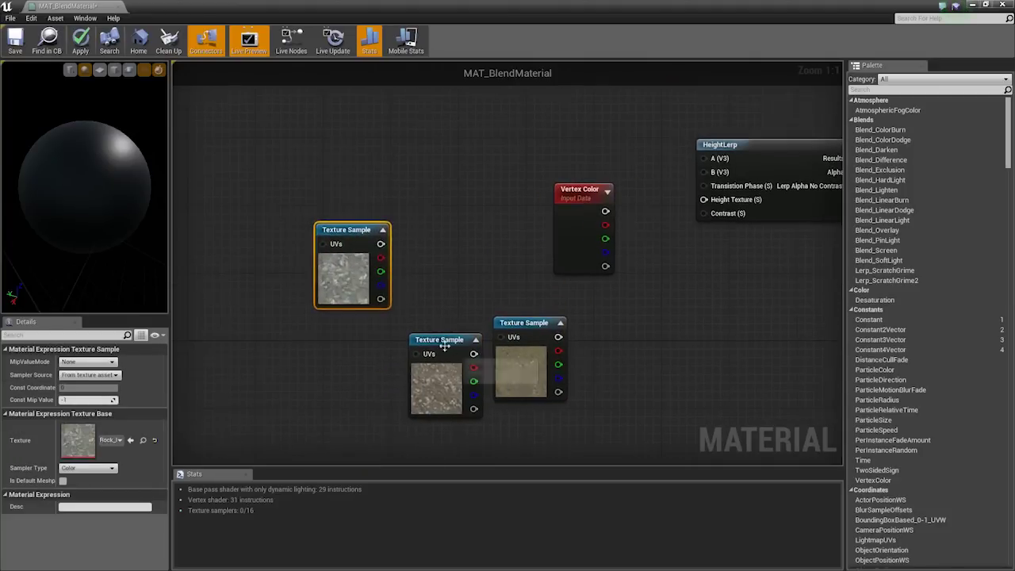
{"action": "left_click_drag", "start_coordinate": [505, 333], "coordinate": [561, 368]}
{"action": "right_click_drag", "start_coordinate": [577, 364], "coordinate": [658, 315]}
{"action": "left_click", "coordinate": [513, 281]}
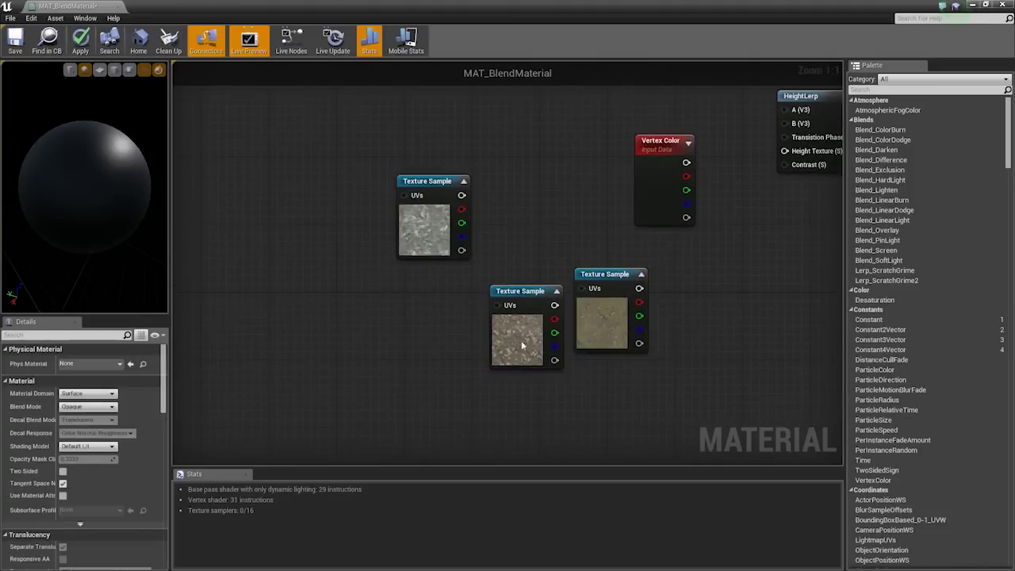
{"action": "left_click_drag", "start_coordinate": [523, 346], "coordinate": [428, 328]}
Move the grass sample farther from the rock and mud column and bring the HeightLerp node next to that column.
{"action": "right_click_drag", "start_coordinate": [652, 307], "coordinate": [517, 403]}
{"action": "left_click_drag", "start_coordinate": [520, 301], "coordinate": [584, 306]}
{"action": "right_click_drag", "start_coordinate": [533, 304], "coordinate": [586, 219]}
{"action": "left_click", "coordinate": [471, 224]}
{"action": "key", "text": "Delete"}
{"action": "left_click_drag", "start_coordinate": [772, 106], "coordinate": [498, 165]}
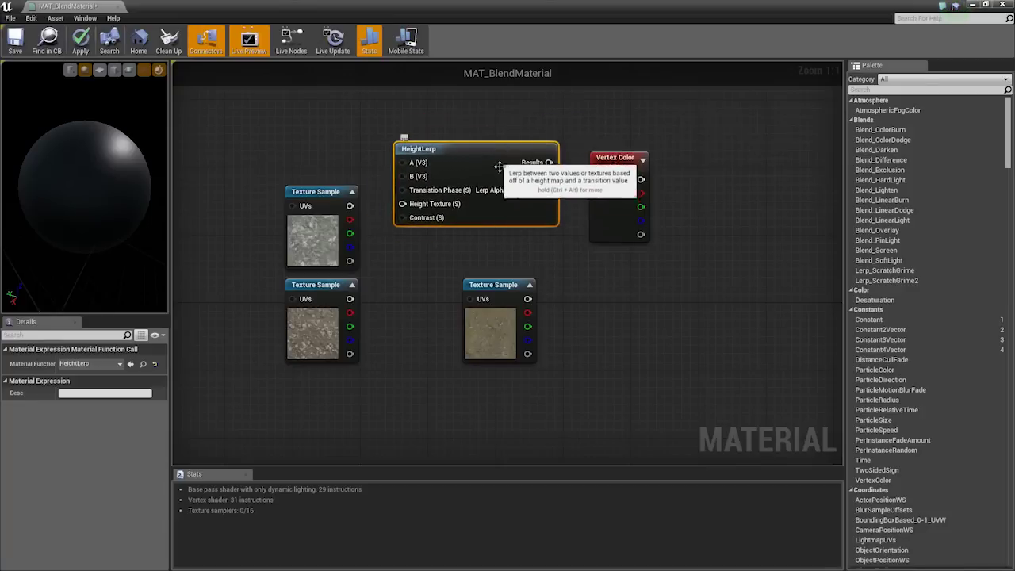
Move the grass sample and Vertex Color node farther out, and position HeightLerp level with the rock and mud samples.
{"action": "left_click_drag", "start_coordinate": [446, 296], "coordinate": [623, 410]}
{"action": "left_click", "coordinate": [621, 199], "text": "ctrl"}
{"action": "left_click_drag", "start_coordinate": [621, 199], "coordinate": [729, 241]}
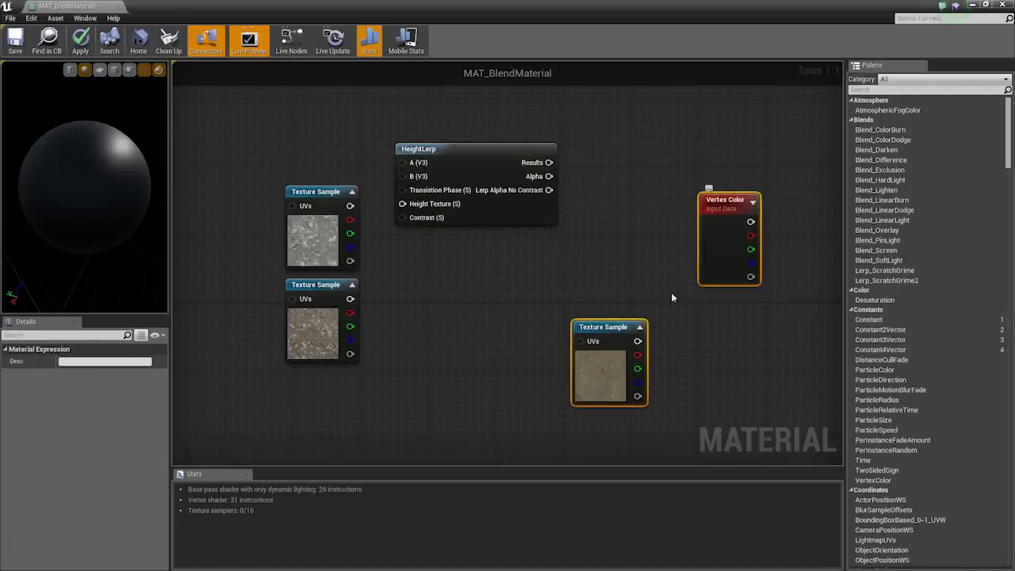
{"action": "left_click_drag", "start_coordinate": [581, 283], "coordinate": [717, 338]}
{"action": "left_click_drag", "start_coordinate": [717, 389], "coordinate": [718, 389]}
{"action": "left_click_drag", "start_coordinate": [604, 391], "coordinate": [646, 442]}
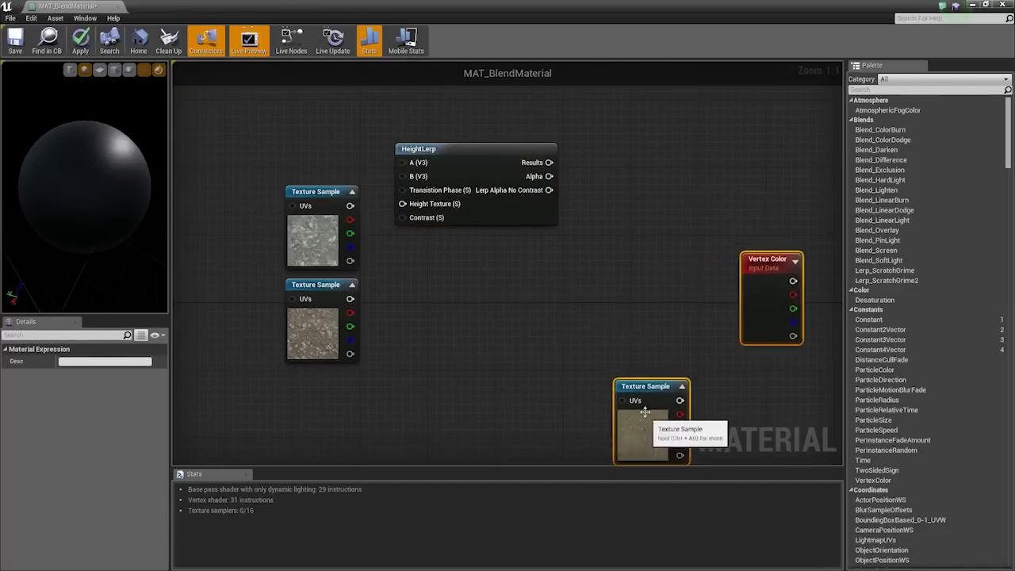
{"action": "left_click_drag", "start_coordinate": [517, 223], "coordinate": [584, 265]}
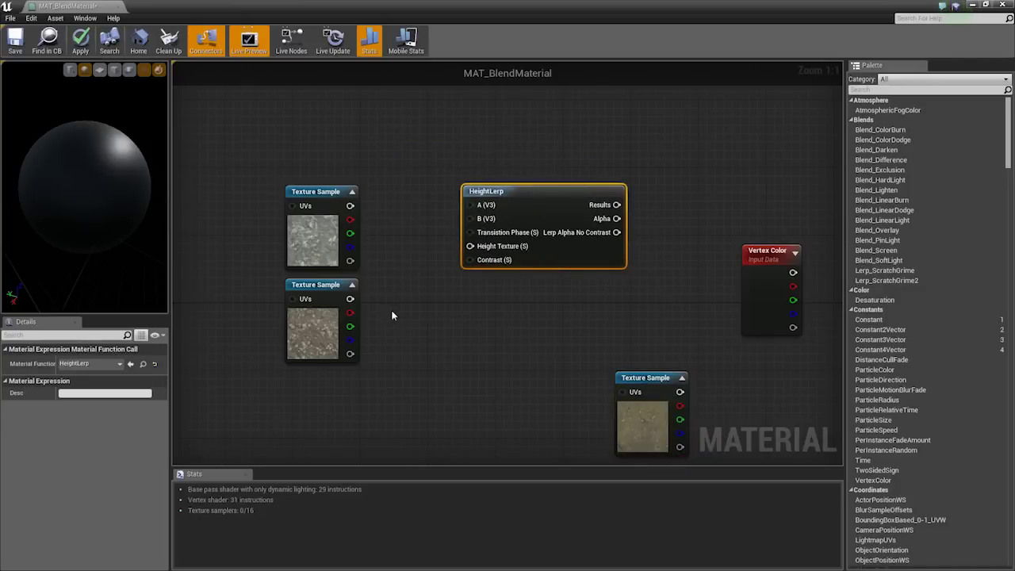
{"action": "left_click_drag", "start_coordinate": [602, 255], "coordinate": [569, 280]}
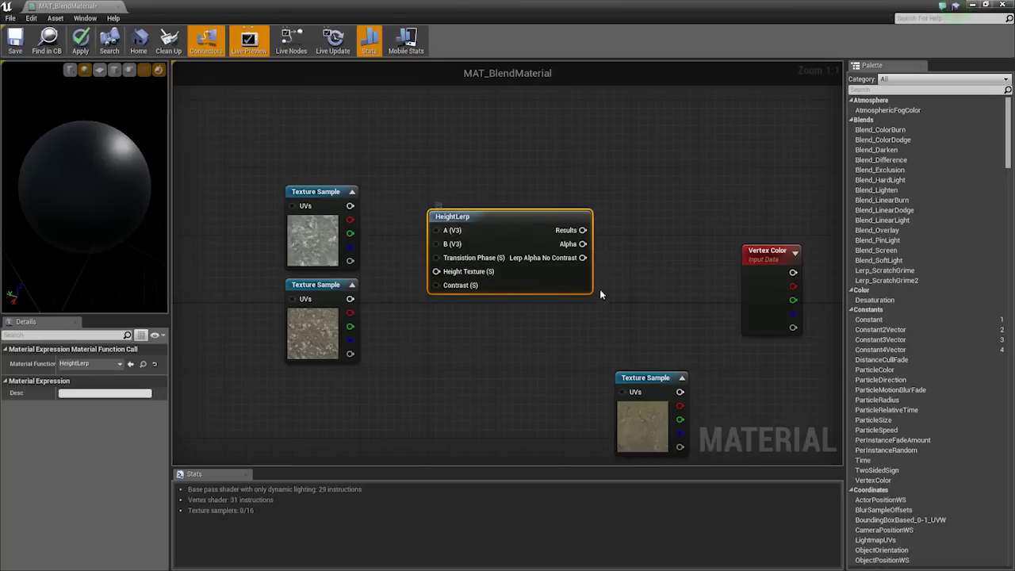
Connect the rock sample's color output to HeightLerp's A input and the mud sample's color output to its B input.
{"action": "right_click_drag", "start_coordinate": [599, 294], "coordinate": [539, 277]}
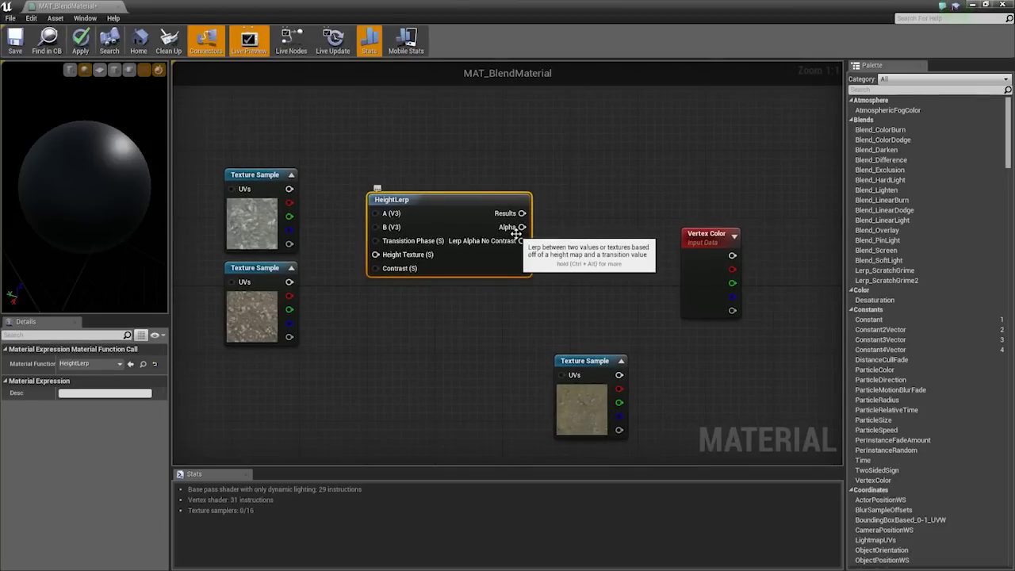
{"action": "right_click_drag", "start_coordinate": [516, 234], "coordinate": [680, 215]}
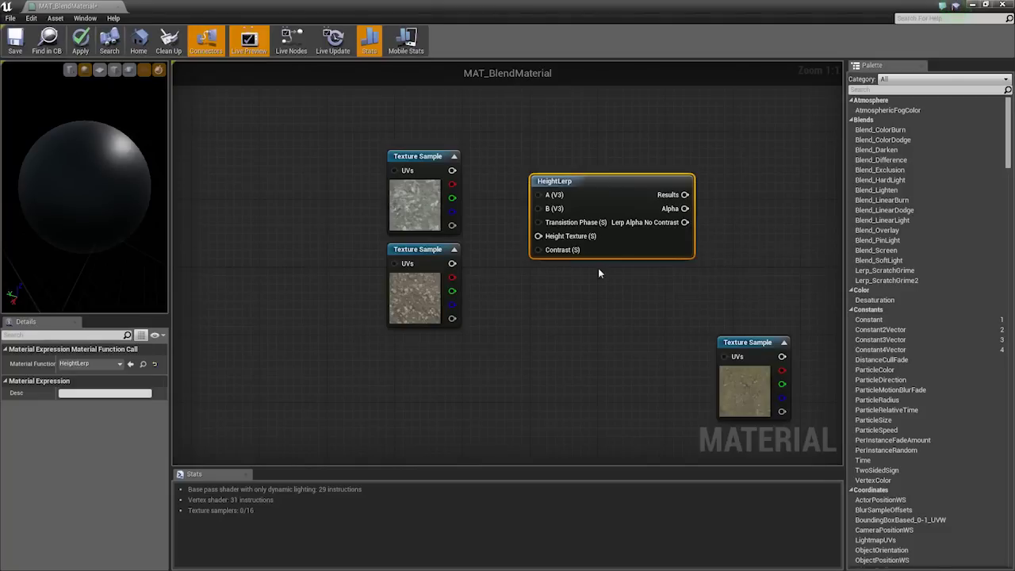
{"action": "right_click_drag", "start_coordinate": [598, 268], "coordinate": [578, 304]}
{"action": "left_click_drag", "start_coordinate": [518, 232], "coordinate": [441, 221]}
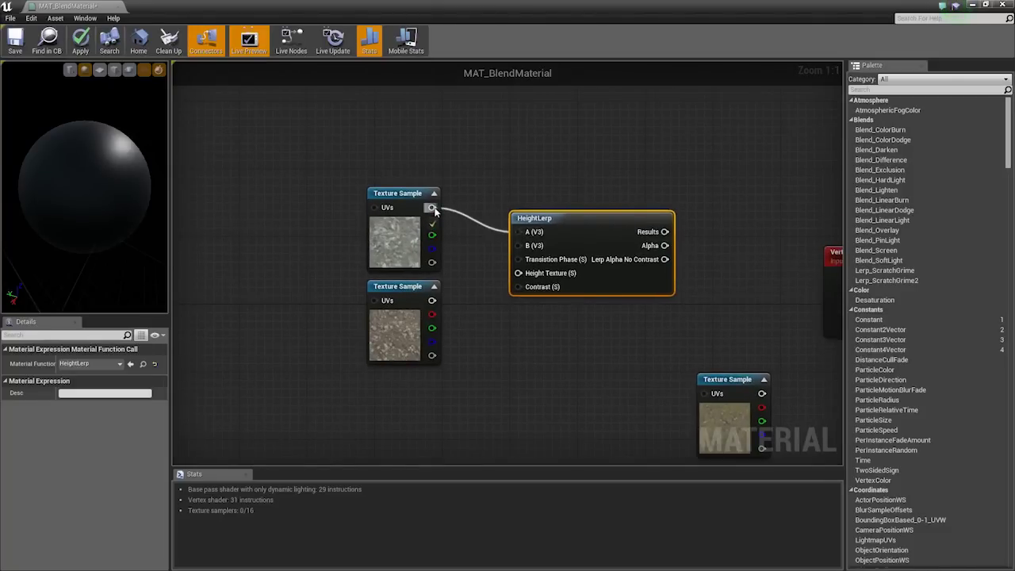
{"action": "left_click_drag", "start_coordinate": [434, 210], "coordinate": [431, 207]}
{"action": "left_click_drag", "start_coordinate": [528, 250], "coordinate": [510, 268]}
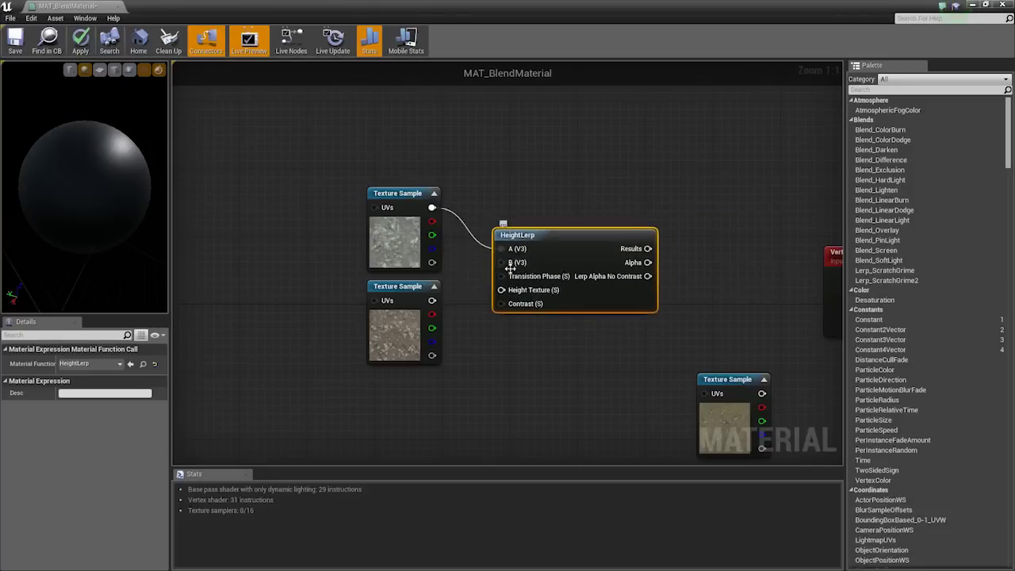
{"action": "left_click_drag", "start_coordinate": [434, 302], "coordinate": [434, 301]}
{"action": "right_click_drag", "start_coordinate": [490, 326], "coordinate": [497, 304]}
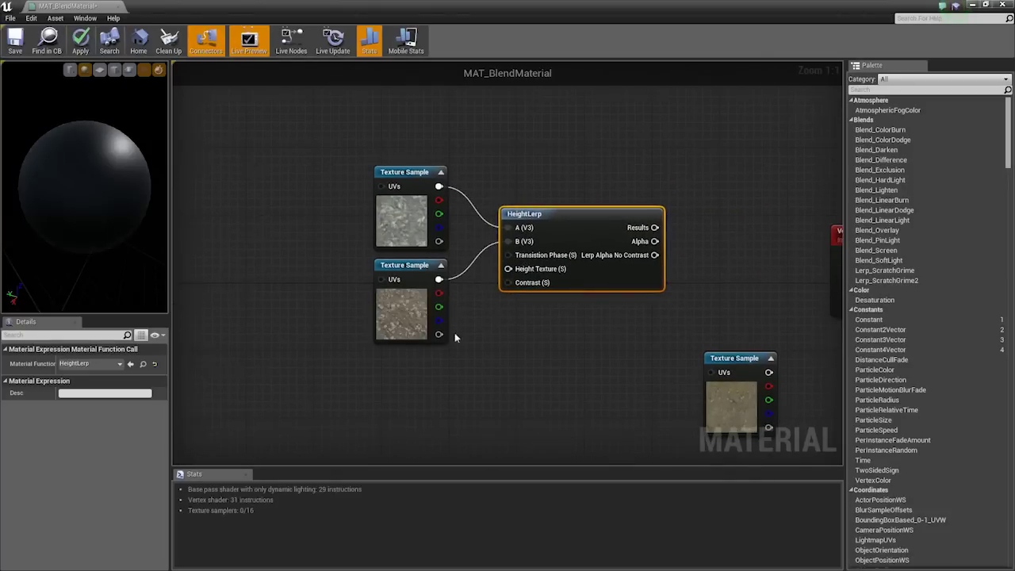
Spread the HeightLerp node and the rock and mud samples farther apart to make room between them.
{"action": "left_click_drag", "start_coordinate": [598, 228], "coordinate": [708, 219]}
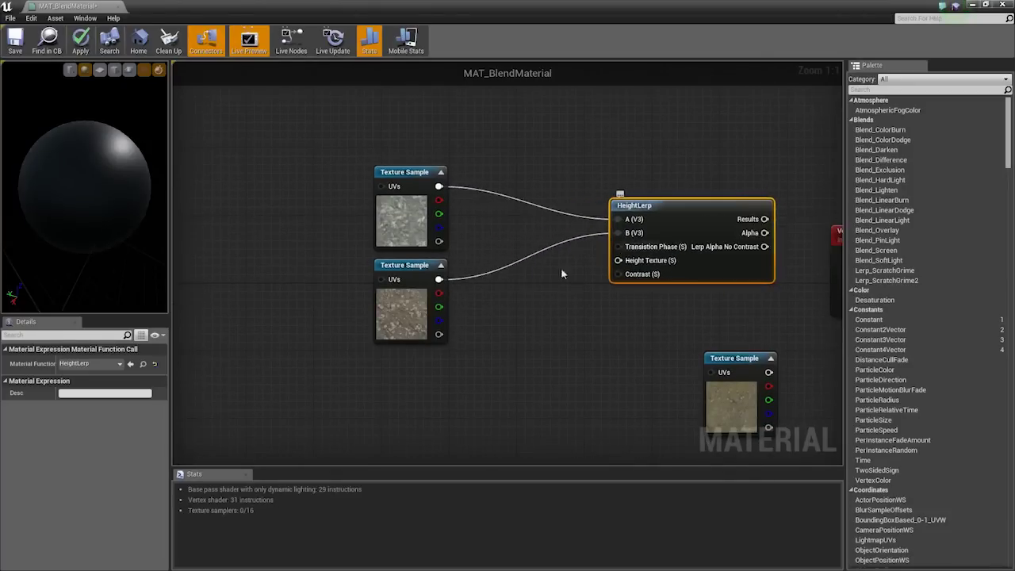
{"action": "left_click_drag", "start_coordinate": [297, 182], "coordinate": [413, 307]}
{"action": "left_click_drag", "start_coordinate": [401, 295], "coordinate": [316, 300]}
{"action": "right_click", "coordinate": [406, 251]}
{"action": "type", "text": "stat"}
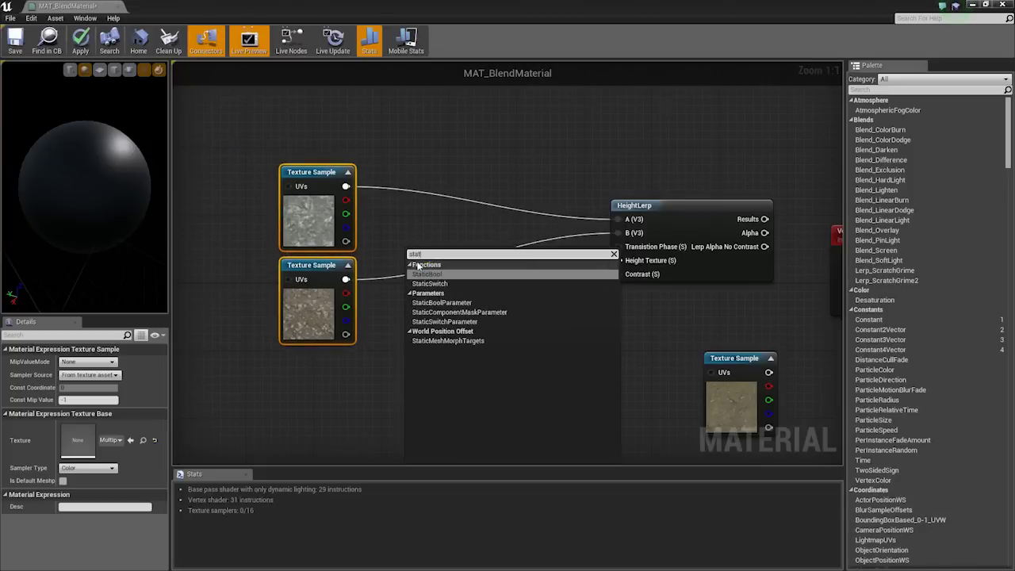
{"action": "type", "text": "ic sw"}
{"action": "key", "text": "Return"}
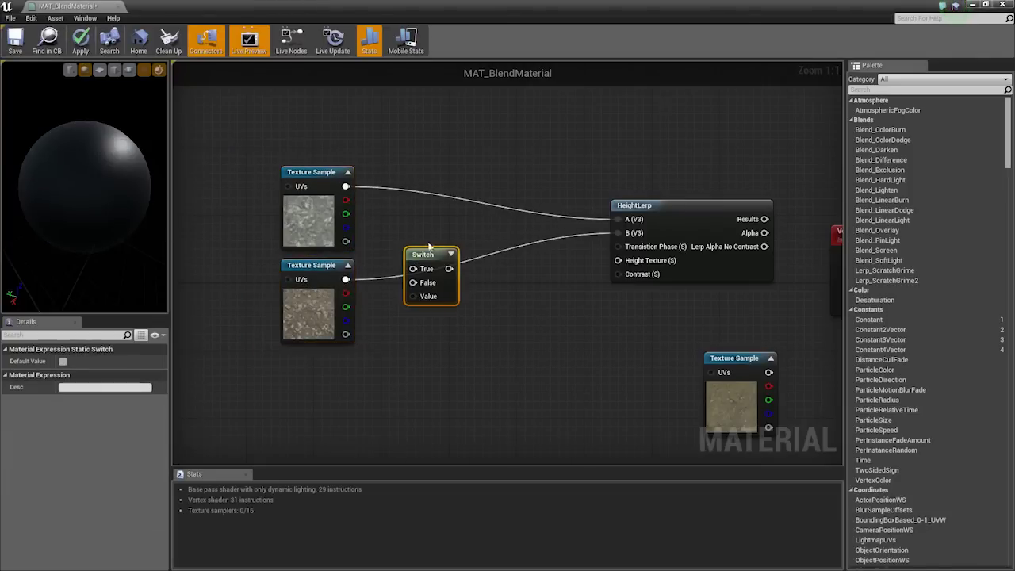
{"action": "right_click", "coordinate": [429, 262]}
{"action": "left_click", "coordinate": [428, 253]}
{"action": "key", "text": "Delete"}
{"action": "right_click_drag", "start_coordinate": [429, 248], "coordinate": [433, 248]}
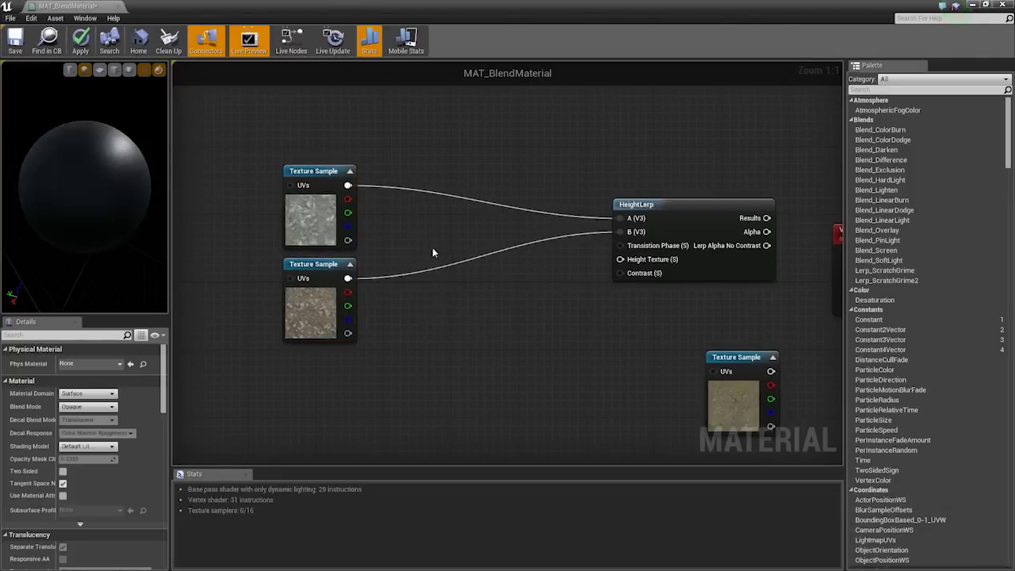
Add a static switch parameter named UseRedChannelHeight between the texture samples and HeightLerp.
{"action": "right_click", "coordinate": [424, 248]}
{"action": "type", "text": "stat"}
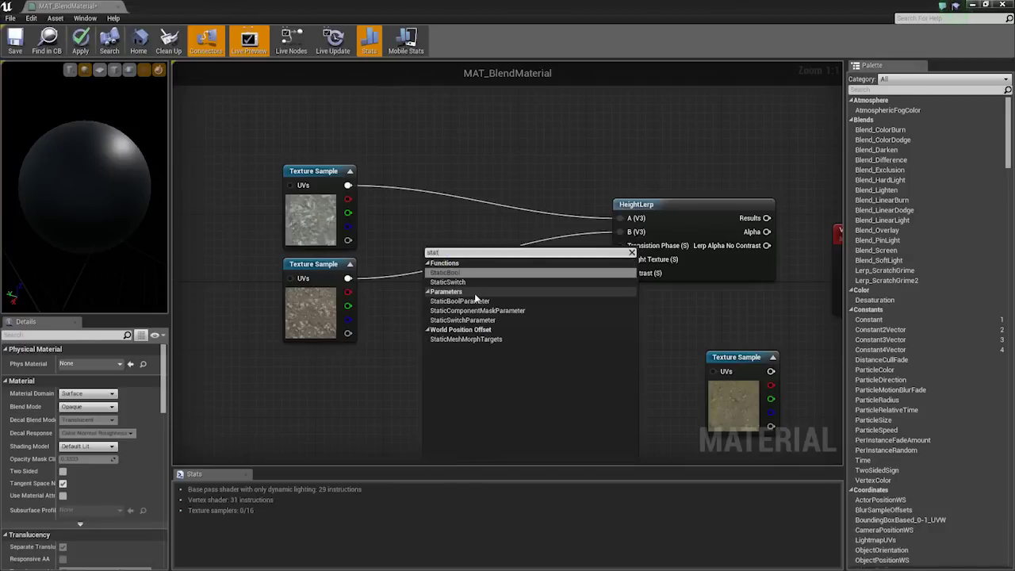
{"action": "key", "text": "Down"}
{"action": "key", "text": "Down"}
{"action": "key", "text": "Down"}
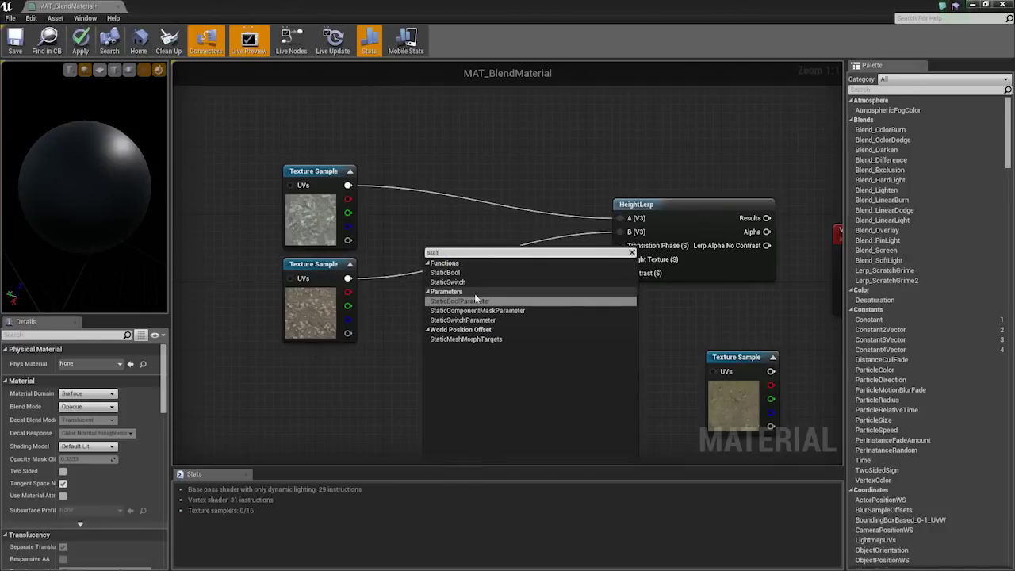
{"action": "left_click", "coordinate": [474, 300]}
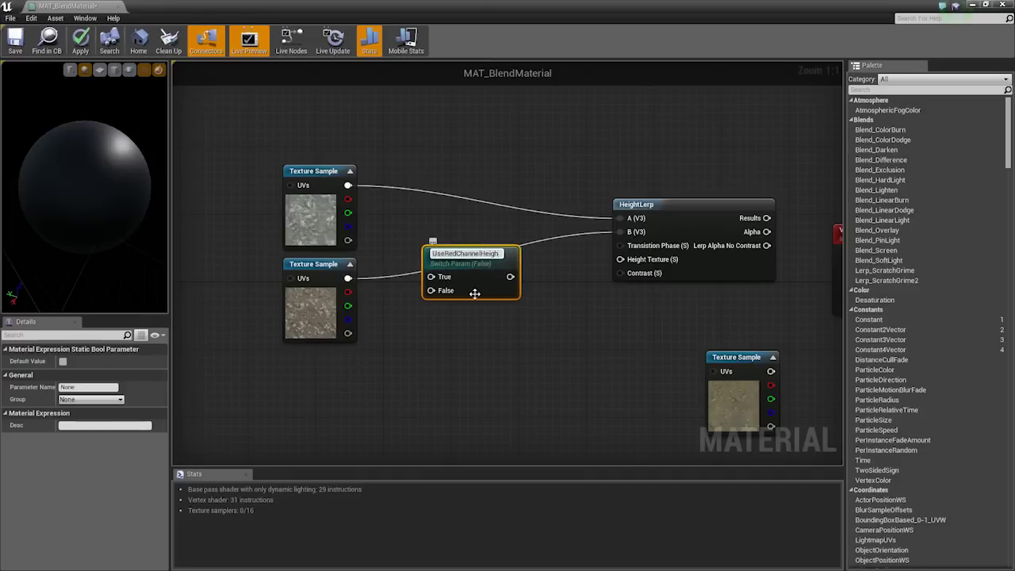
{"action": "key", "text": "Return"}
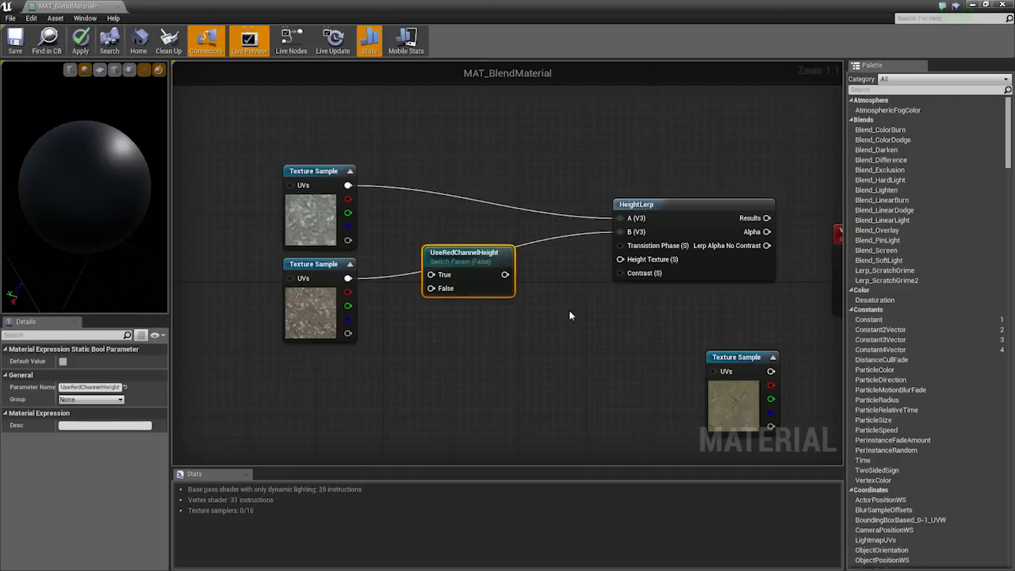
Connect the mud sample's alpha to the True input of UseRedChannelHeight and the rock sample's alpha to its False input.
{"action": "right_click_drag", "start_coordinate": [484, 217], "coordinate": [562, 213]}
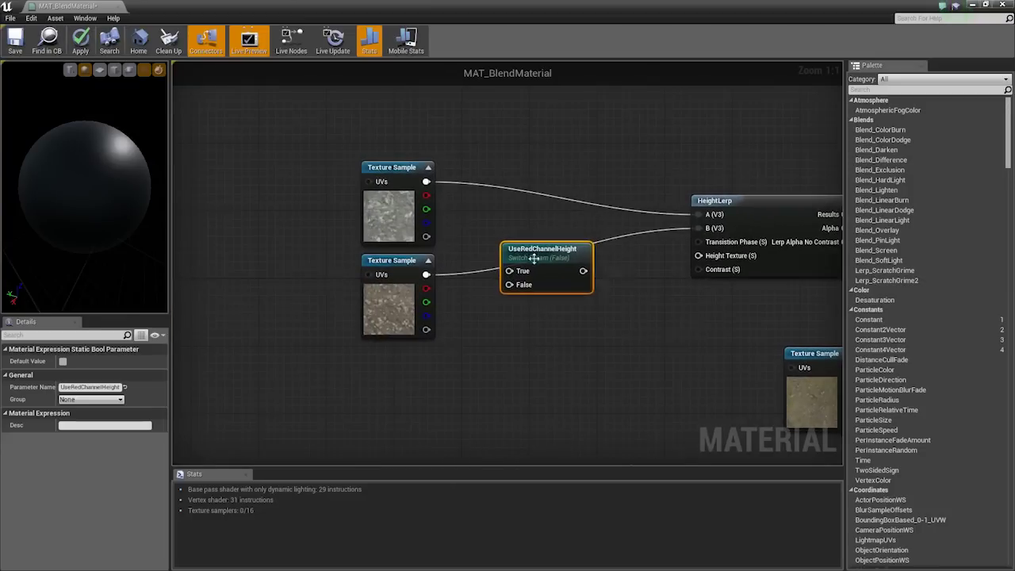
{"action": "left_click_drag", "start_coordinate": [534, 257], "coordinate": [546, 218]}
{"action": "left_click_drag", "start_coordinate": [426, 236], "coordinate": [426, 329]}
{"action": "left_click_drag", "start_coordinate": [577, 250], "coordinate": [416, 344]}
{"action": "left_click_drag", "start_coordinate": [553, 262], "coordinate": [416, 251]}
{"action": "left_click_drag", "start_coordinate": [587, 241], "coordinate": [587, 292]}
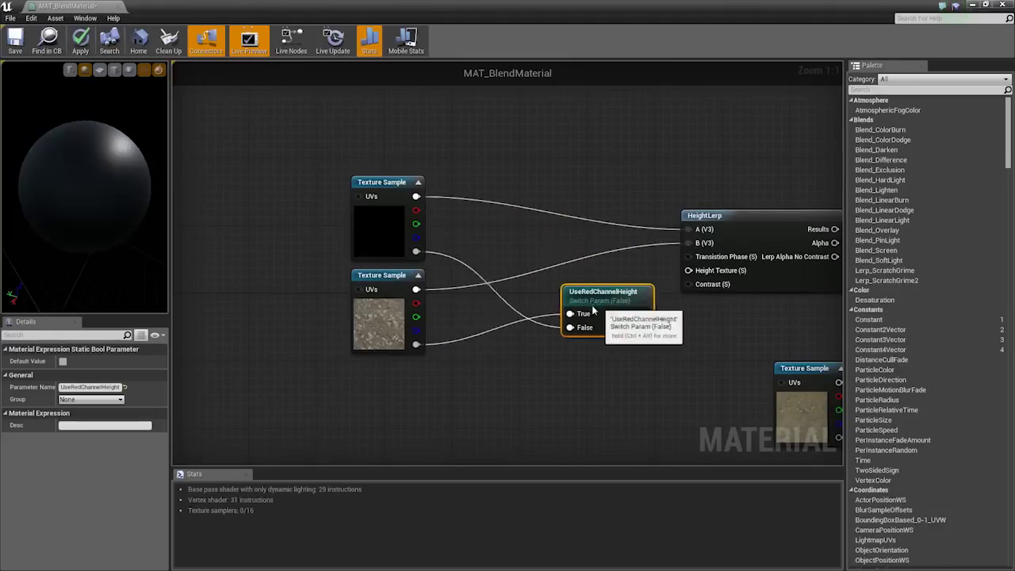
Connect the output of UseRedChannelHeight to HeightLerp's Height Texture input.
{"action": "right_click_drag", "start_coordinate": [487, 246], "coordinate": [350, 223]}
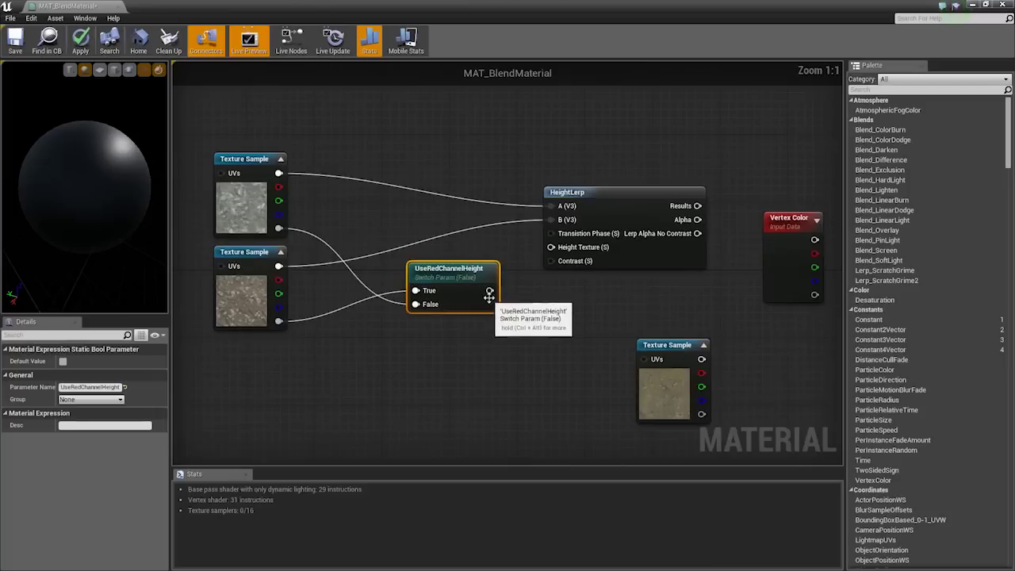
{"action": "left_click_drag", "start_coordinate": [489, 291], "coordinate": [461, 288]}
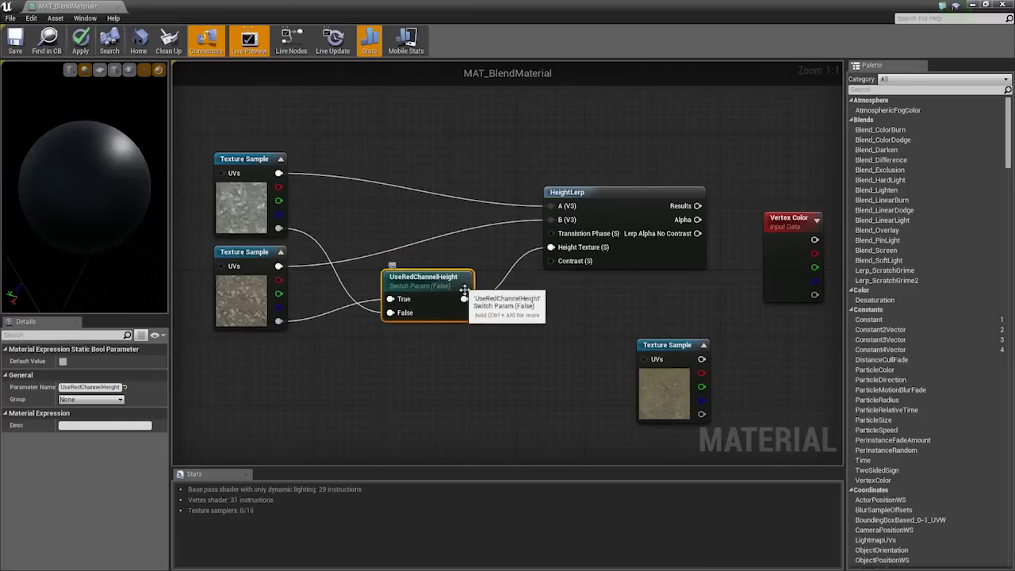
{"action": "right_click_drag", "start_coordinate": [451, 325], "coordinate": [502, 295]}
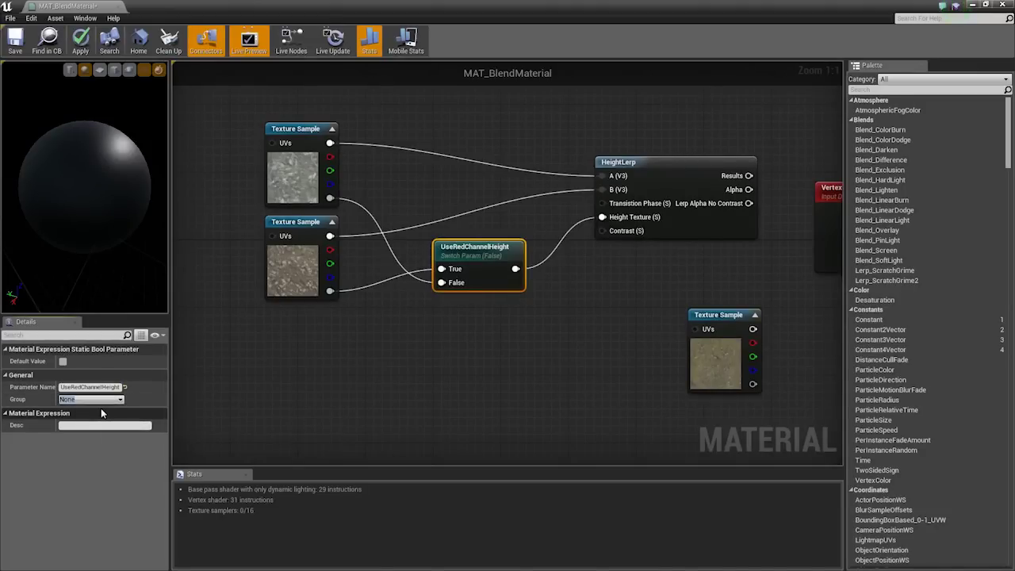
Assign UseRedChannelHeight to a new parameter group named Blending and place the node above the texture wires.
{"action": "type", "text": "Switc"}
{"action": "key", "text": "BackSpace"}
{"action": "key", "text": "BackSpace"}
{"action": "key", "text": "BackSpace"}
{"action": "key", "text": "BackSpace"}
{"action": "key", "text": "BackSpace"}
{"action": "type", "text": "Blending"}
{"action": "key", "text": "Return"}
{"action": "right_click_drag", "start_coordinate": [526, 265], "coordinate": [527, 325]}
{"action": "left_click_drag", "start_coordinate": [480, 307], "coordinate": [489, 146]}
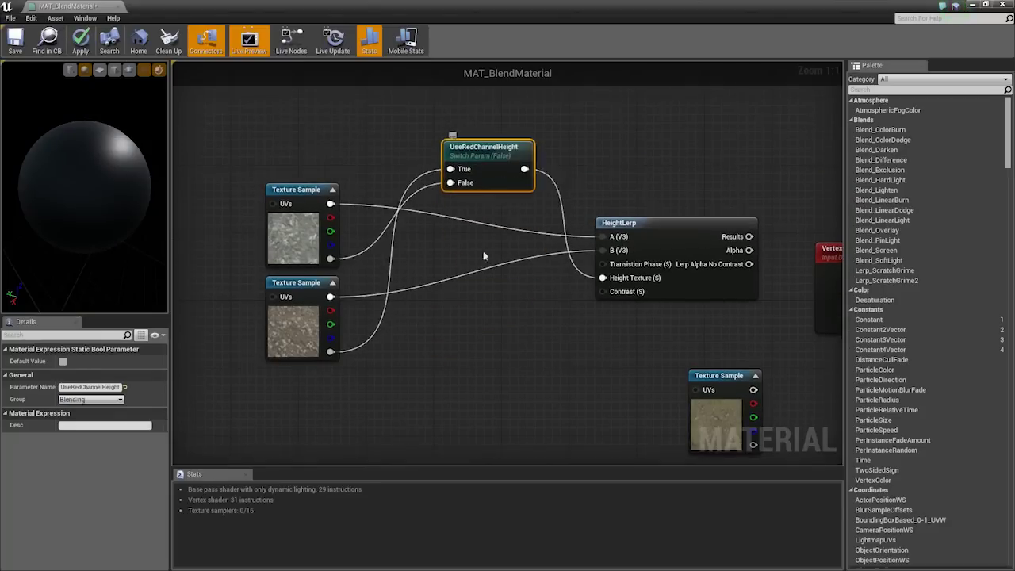
Add a scalar parameter named Red Channel Contrast below the mud sample.
{"action": "right_click_drag", "start_coordinate": [484, 257], "coordinate": [587, 198]}
{"action": "key", "text": "s"}
{"action": "left_click", "coordinate": [448, 336]}
{"action": "right_click_drag", "start_coordinate": [448, 336], "coordinate": [390, 355]}
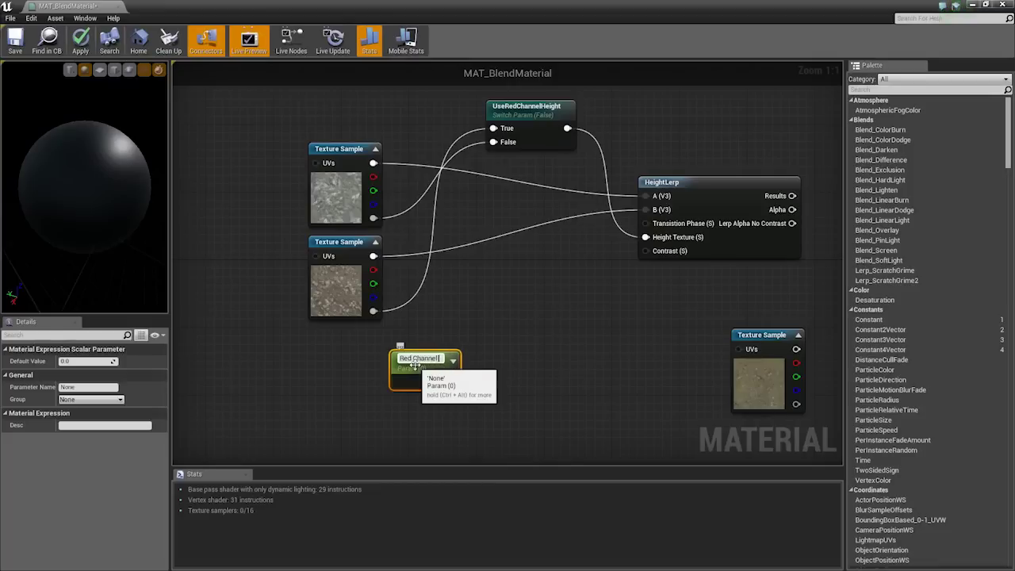
{"action": "type", "text": "ast"}
{"action": "key", "text": "Return"}
Move Red Channel Contrast closer to HeightLerp and connect it to the Contrast input.
{"action": "left_click_drag", "start_coordinate": [468, 384], "coordinate": [584, 283]}
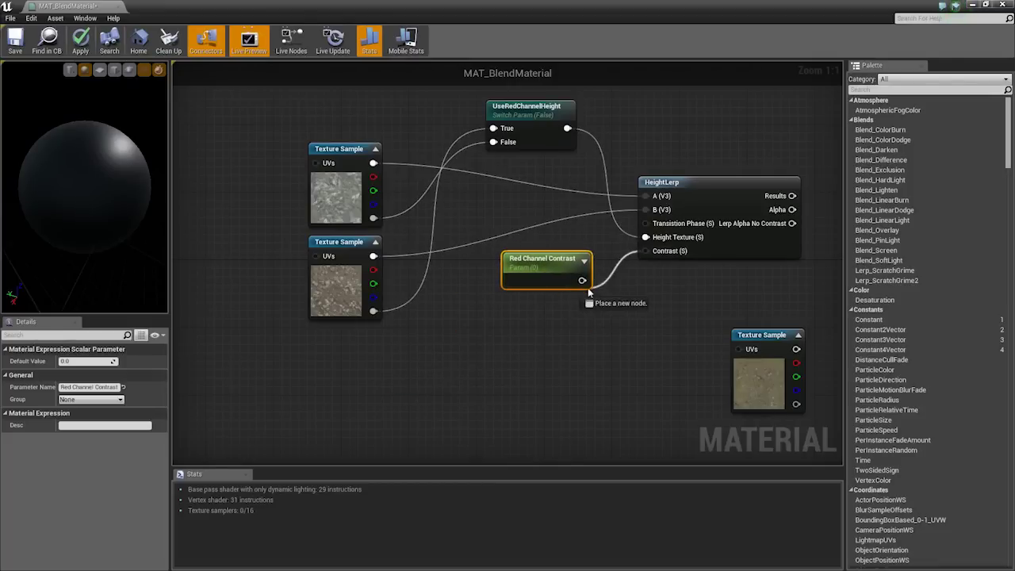
{"action": "right_click_drag", "start_coordinate": [670, 296], "coordinate": [623, 301]}
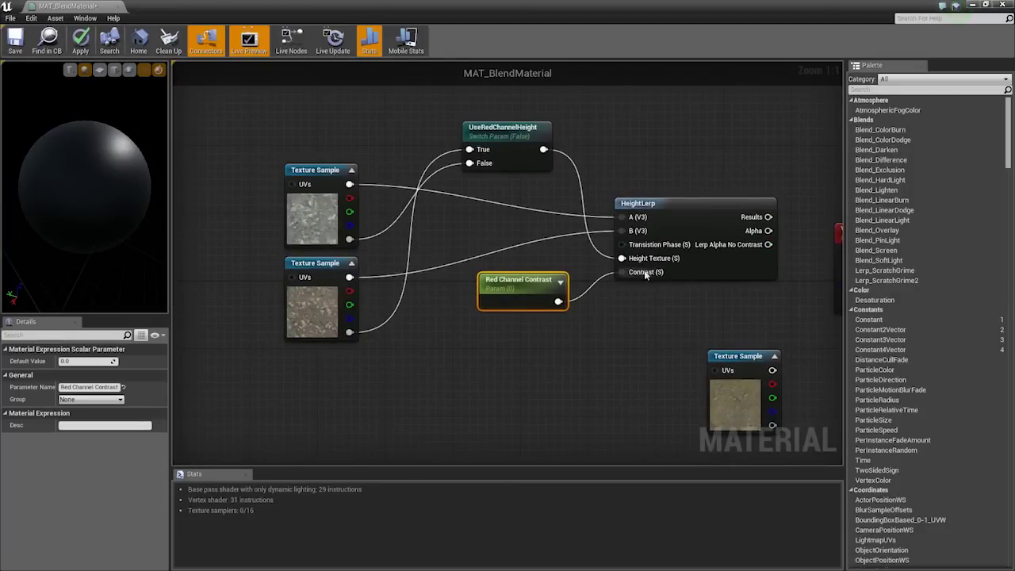
{"action": "right_click_drag", "start_coordinate": [584, 317], "coordinate": [525, 301]}
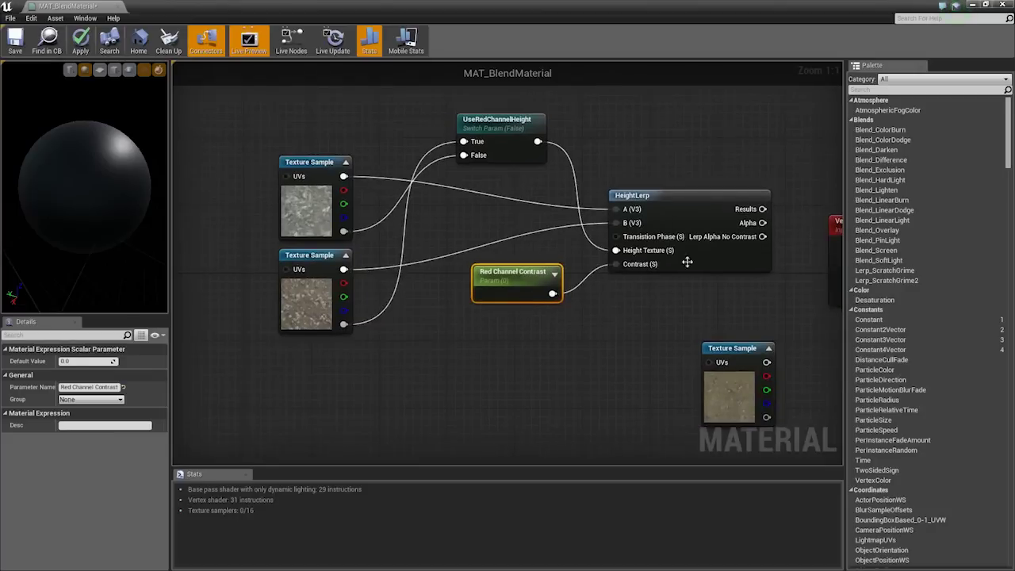
{"action": "right_click_drag", "start_coordinate": [645, 284], "coordinate": [685, 272]}
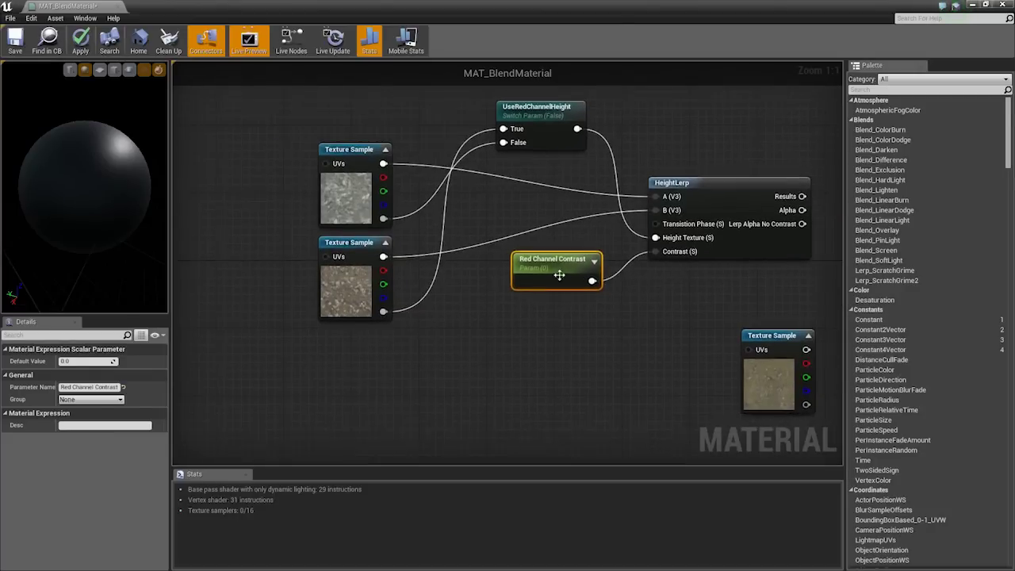
Stack UseRedChannelHeight above Red Channel Contrast between the texture samples and HeightLerp.
{"action": "left_click_drag", "start_coordinate": [560, 274], "coordinate": [529, 295]}
{"action": "right_click_drag", "start_coordinate": [573, 166], "coordinate": [572, 266]}
{"action": "left_click_drag", "start_coordinate": [565, 242], "coordinate": [532, 326]}
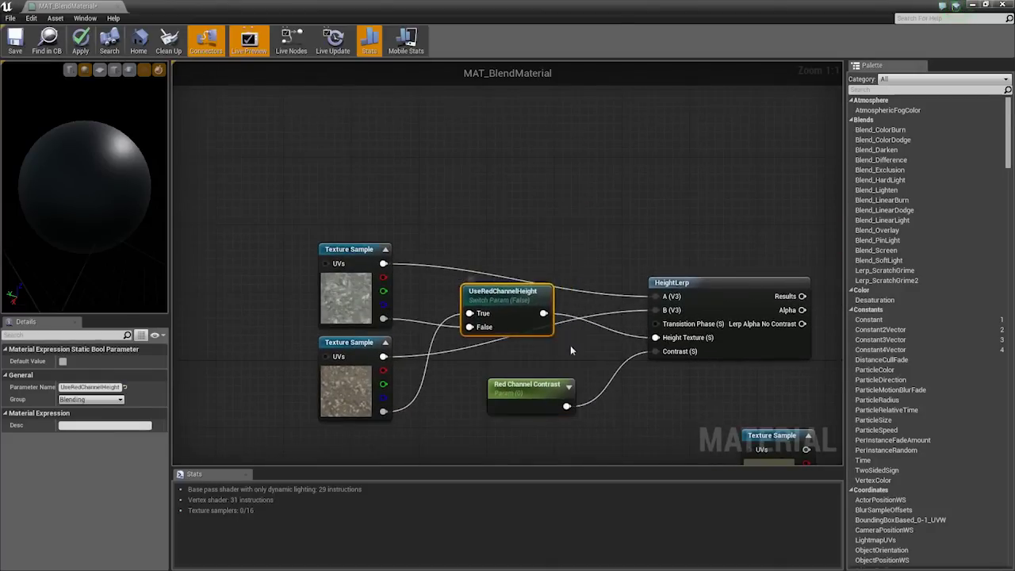
{"action": "right_click_drag", "start_coordinate": [571, 346], "coordinate": [620, 253]}
{"action": "left_click_drag", "start_coordinate": [567, 235], "coordinate": [583, 255]}
Assign the Red Channel Contrast parameter to the Blending group and nudge UseRedChannelHeight slightly upward.
{"action": "left_click", "coordinate": [551, 308]}
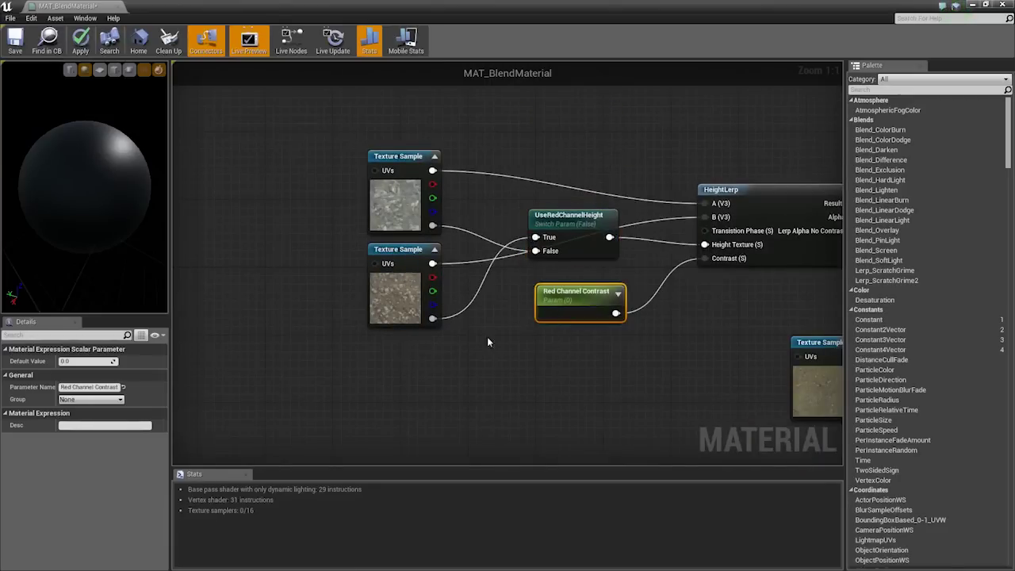
{"action": "left_click", "coordinate": [120, 401]}
{"action": "left_click", "coordinate": [94, 409]}
{"action": "right_click_drag", "start_coordinate": [377, 392], "coordinate": [303, 402]}
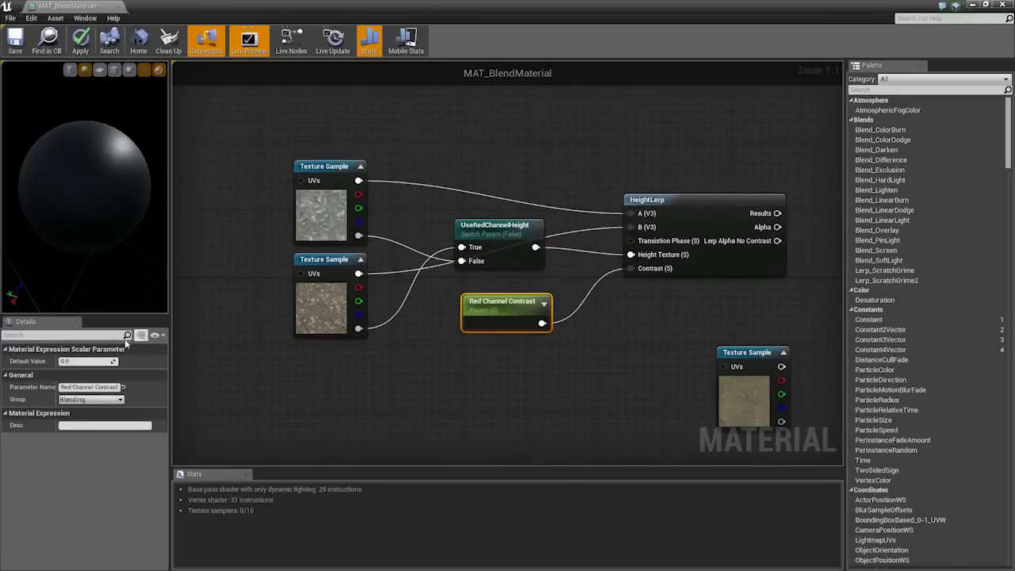
{"action": "left_click_drag", "start_coordinate": [508, 236], "coordinate": [515, 226]}
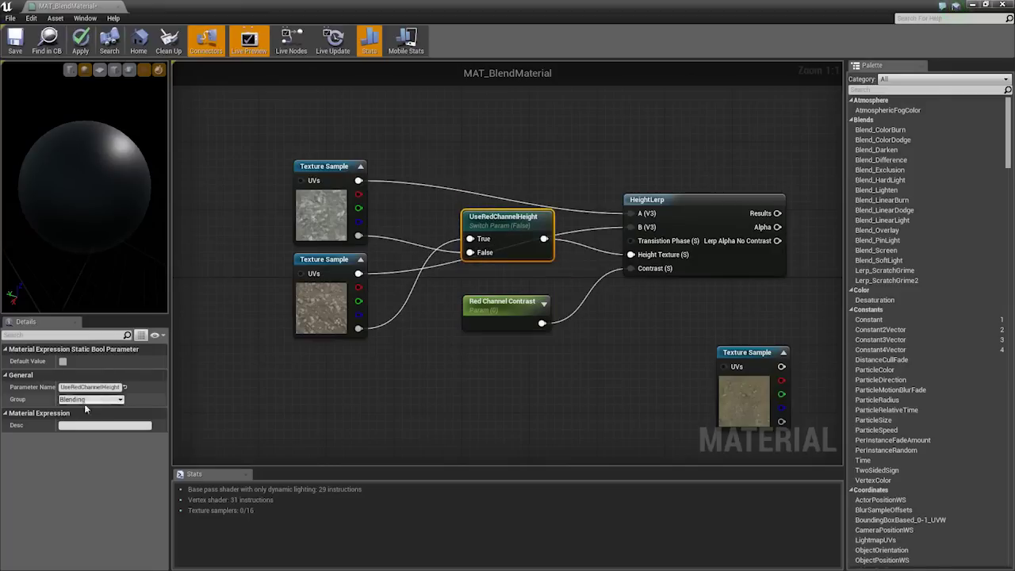
Set the default value of Red Channel Contrast to 0.5.
{"action": "left_click", "coordinate": [471, 315]}
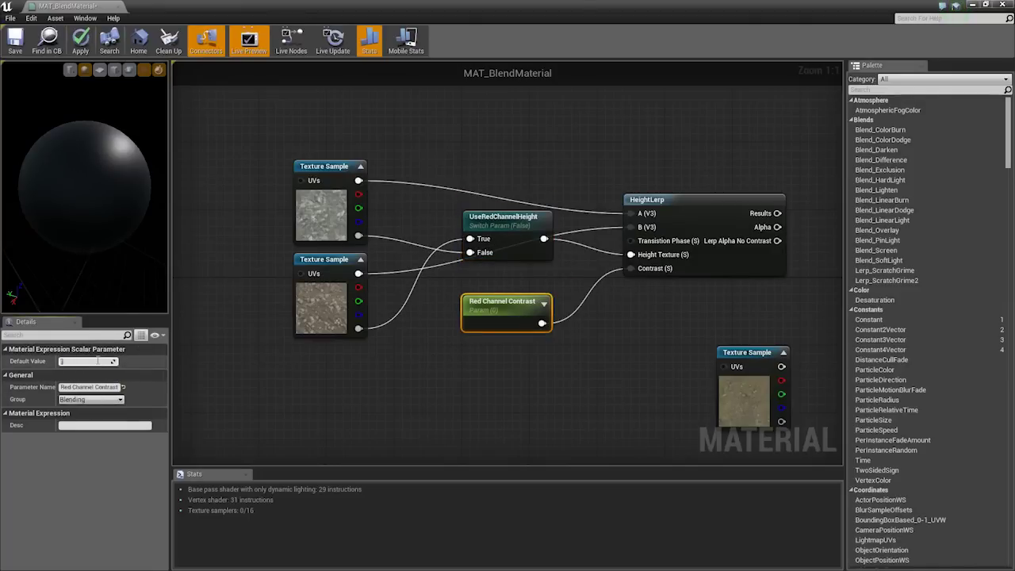
{"action": "key", "text": "Return"}
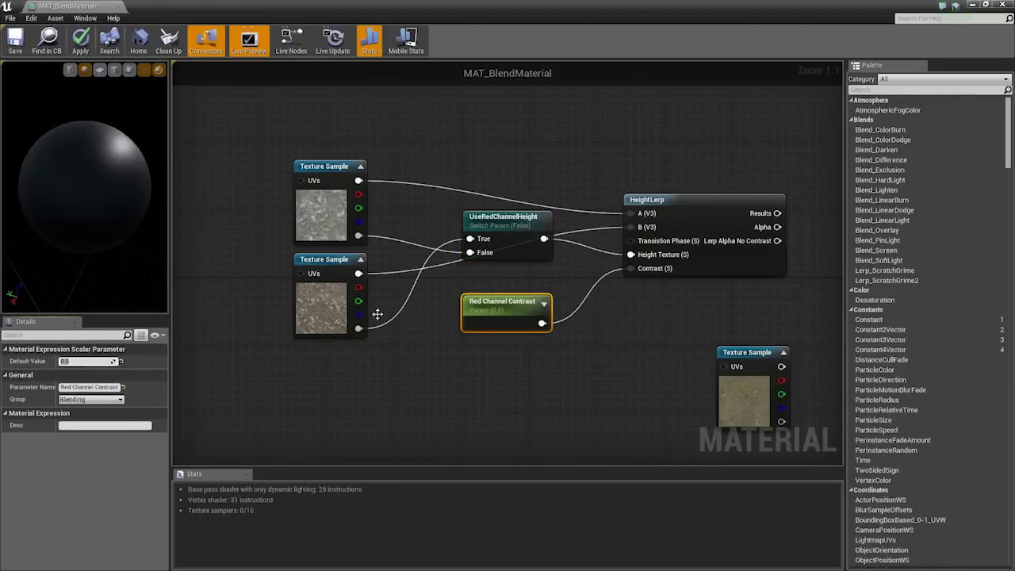
{"action": "left_click_drag", "start_coordinate": [485, 312], "coordinate": [494, 303]}
Place the Vertex Color node above UseRedChannelHeight and connect its red channel to HeightLerp's Transition Phase input.
{"action": "right_click_drag", "start_coordinate": [577, 291], "coordinate": [543, 301]}
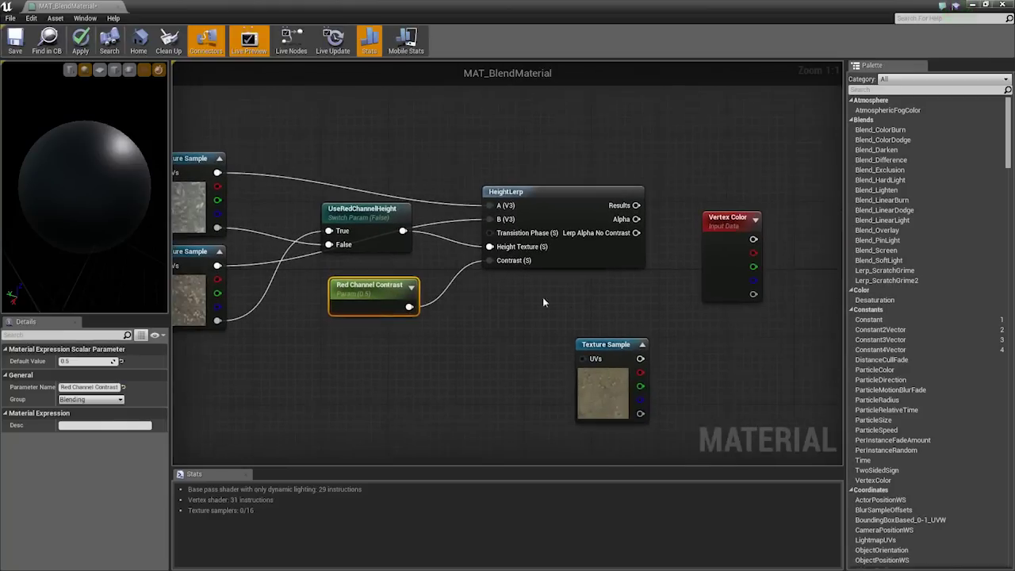
{"action": "right_click_drag", "start_coordinate": [458, 317], "coordinate": [484, 278]}
{"action": "right_click_drag", "start_coordinate": [579, 307], "coordinate": [624, 396]}
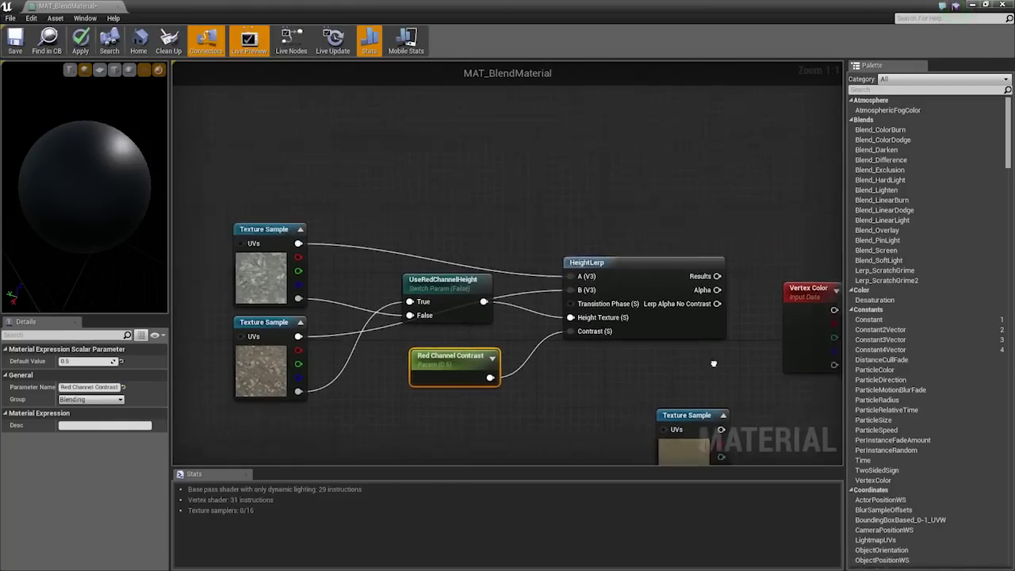
{"action": "left_click_drag", "start_coordinate": [834, 341], "coordinate": [467, 157]}
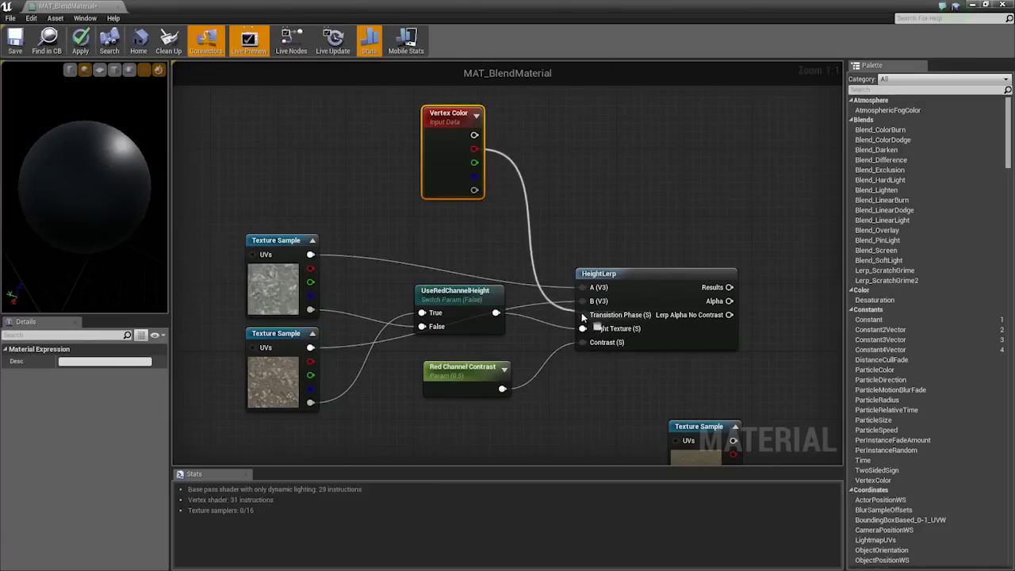
{"action": "left_click_drag", "start_coordinate": [582, 317], "coordinate": [582, 316]}
{"action": "left_click_drag", "start_coordinate": [430, 166], "coordinate": [440, 226]}
{"action": "right_click_drag", "start_coordinate": [546, 274], "coordinate": [572, 231]}
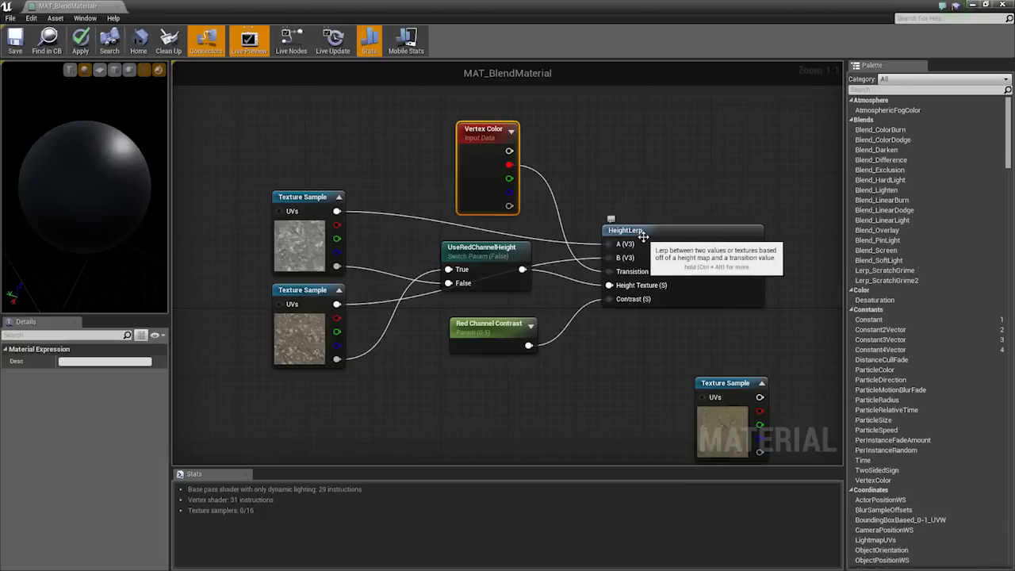
{"action": "right_click_drag", "start_coordinate": [642, 236], "coordinate": [558, 217]}
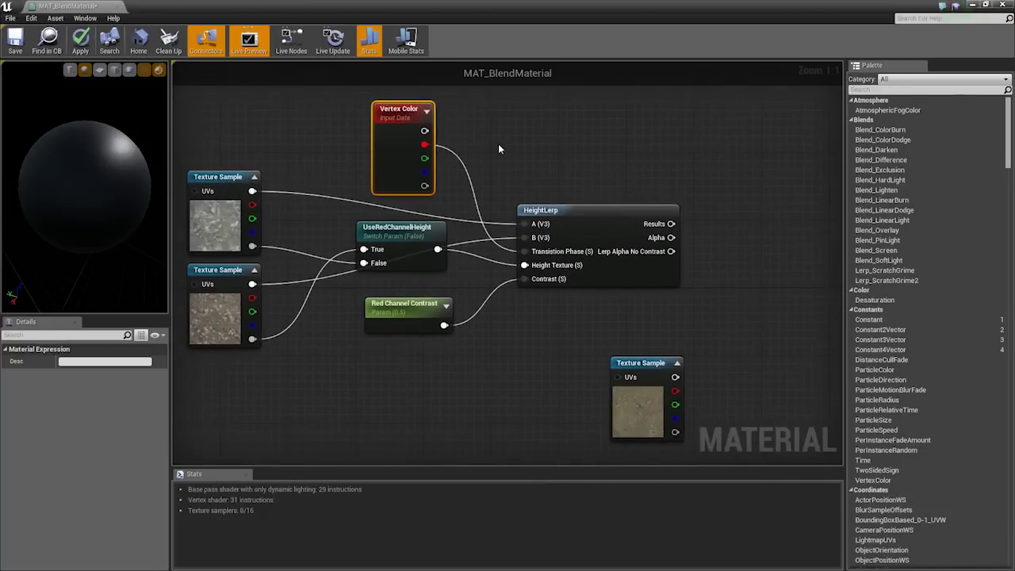
Connect HeightLerp's Results output to the Base Color input of MAT_BlendMaterial and apply the material.
{"action": "right_click_drag", "start_coordinate": [493, 170], "coordinate": [468, 156]}
{"action": "right_click_drag", "start_coordinate": [694, 216], "coordinate": [469, 179]}
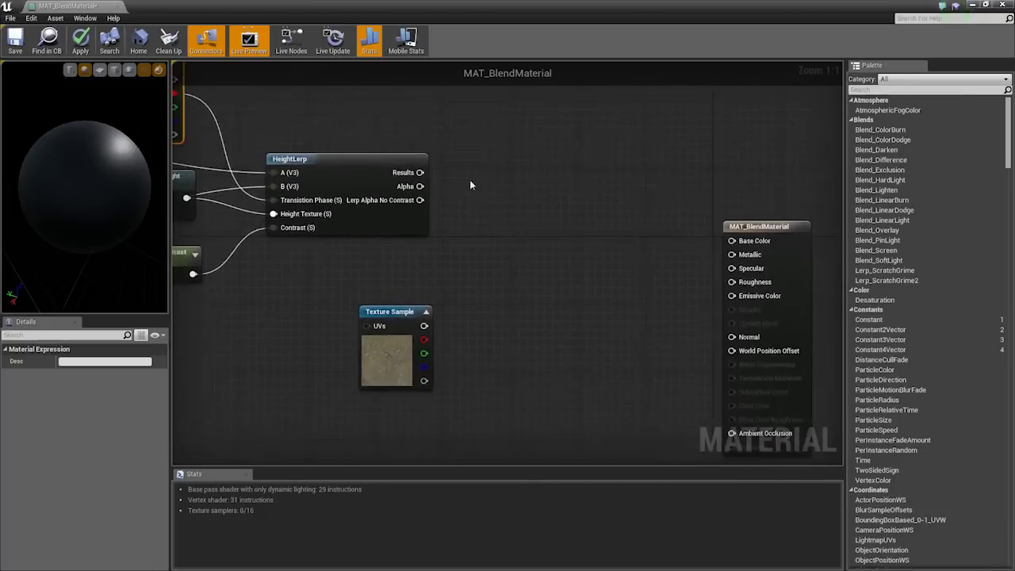
{"action": "scroll", "coordinate": [469, 179], "scroll_direction": "down", "scroll_amount": 2}
{"action": "right_click_drag", "start_coordinate": [575, 245], "coordinate": [689, 244]}
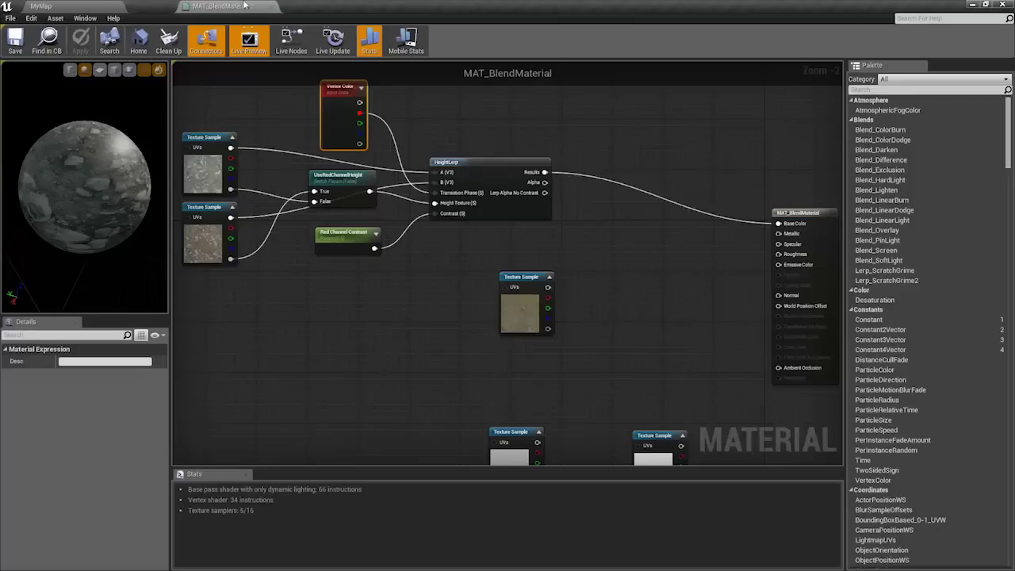
Switch to MyMap, open the Materials folder and assign MAT_BlendMaterial to the floor.
{"action": "left_click", "coordinate": [106, 5]}
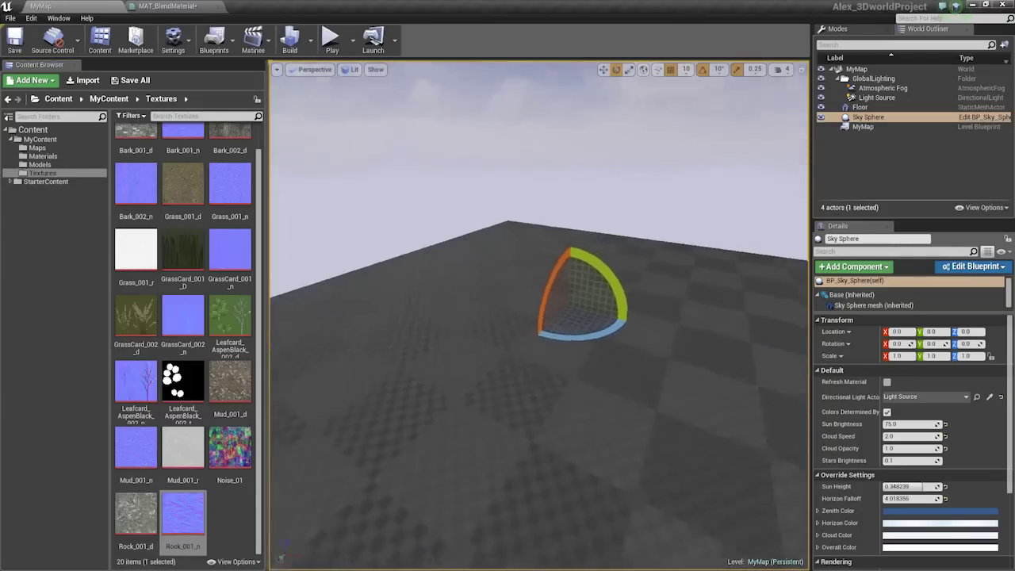
{"action": "left_click", "coordinate": [28, 156]}
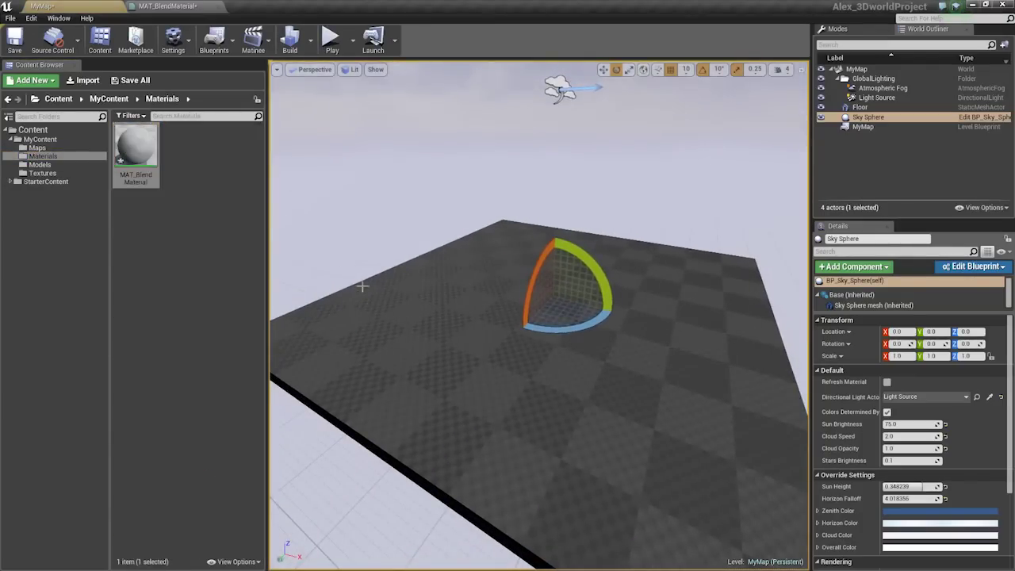
{"action": "left_click_drag", "start_coordinate": [317, 205], "coordinate": [428, 262], "text": "alt"}
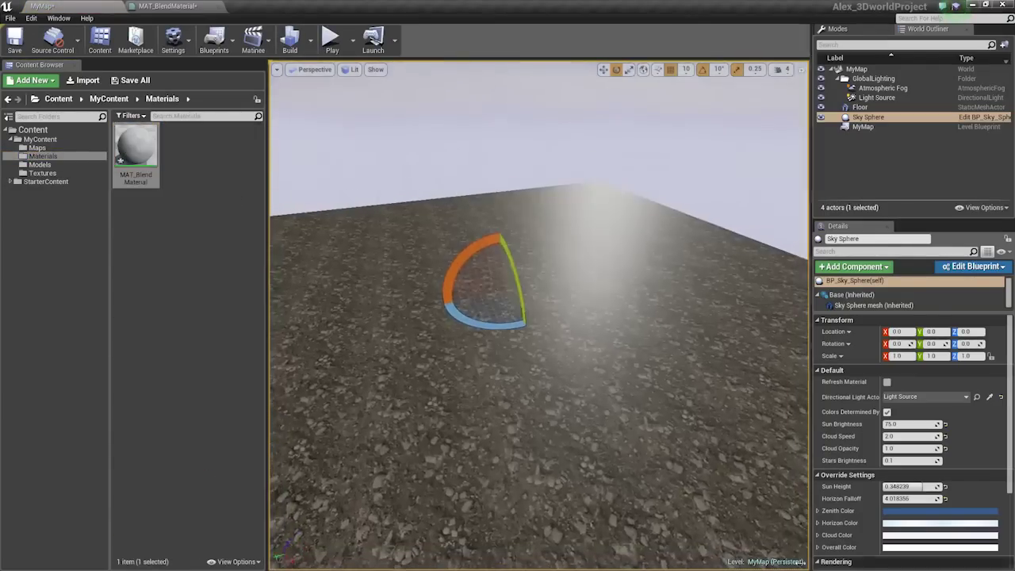
{"action": "left_click_drag", "start_coordinate": [508, 317], "coordinate": [636, 375], "text": "alt"}
Select the floor and switch the editor to mesh Paint mode.
{"action": "left_click", "coordinate": [636, 375]}
{"action": "key", "text": "shift+2"}
{"action": "mouse_move", "coordinate": [508, 318]}
{"action": "left_mouse_down", "text": "alt"}
{"action": "mouse_move", "coordinate": [476, 277]}
{"action": "mouse_move", "coordinate": [426, 244]}
{"action": "left_mouse_up", "text": "alt"}
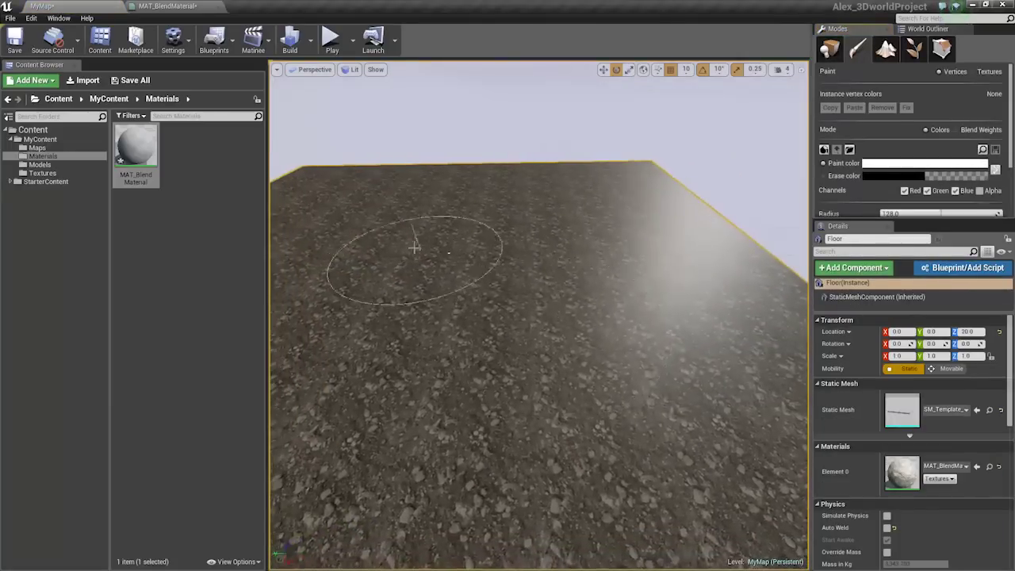
{"action": "key", "text": "shift+3"}
{"action": "right_click_drag", "start_coordinate": [414, 245], "coordinate": [421, 260]}
{"action": "key", "text": "shift+2"}
{"action": "right_click_drag", "start_coordinate": [464, 297], "coordinate": [483, 291]}
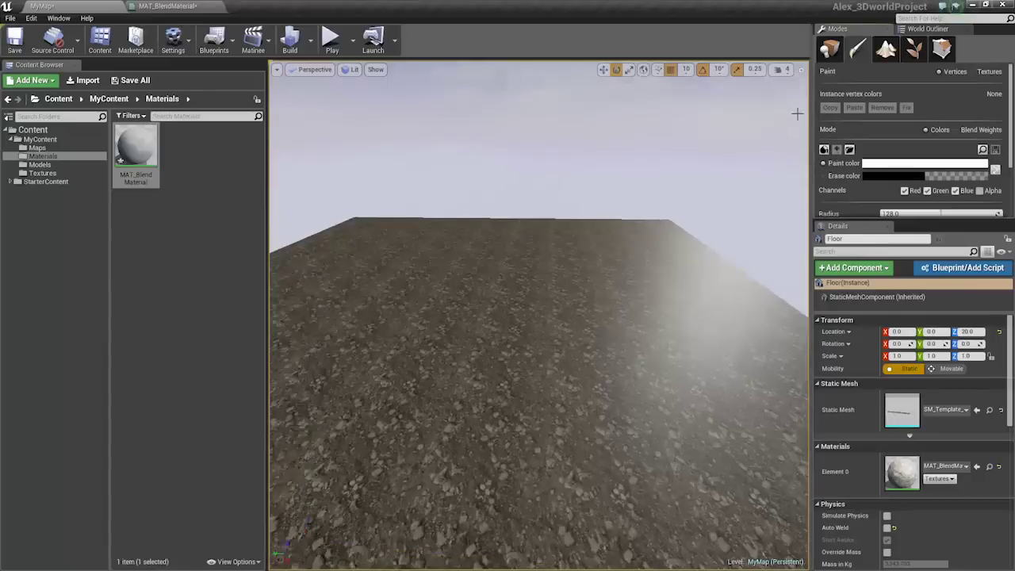
{"action": "left_click", "coordinate": [832, 54]}
{"action": "left_click", "coordinate": [857, 52]}
{"action": "left_click", "coordinate": [884, 52]}
{"action": "left_click", "coordinate": [855, 58]}
{"action": "mouse_move", "coordinate": [659, 230]}
{"action": "right_mouse_down"}
{"action": "mouse_move", "coordinate": [619, 262]}
{"action": "mouse_move", "coordinate": [674, 242]}
{"action": "right_mouse_up"}
{"action": "left_click_drag", "start_coordinate": [476, 325], "coordinate": [476, 295], "text": "alt"}
{"action": "key", "text": "shift+1"}
{"action": "key", "text": "shift+3"}
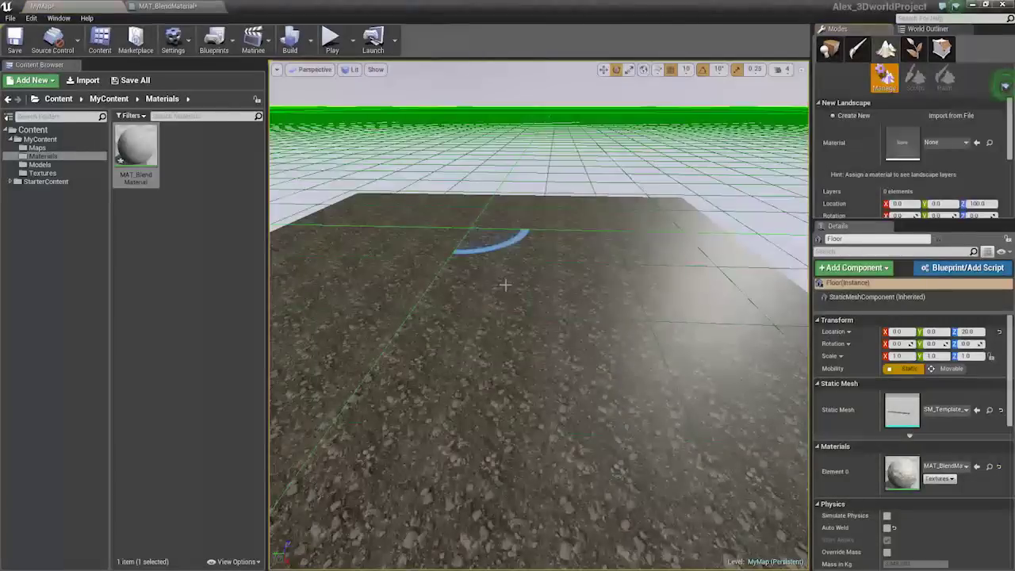
{"action": "key", "text": "shift+2"}
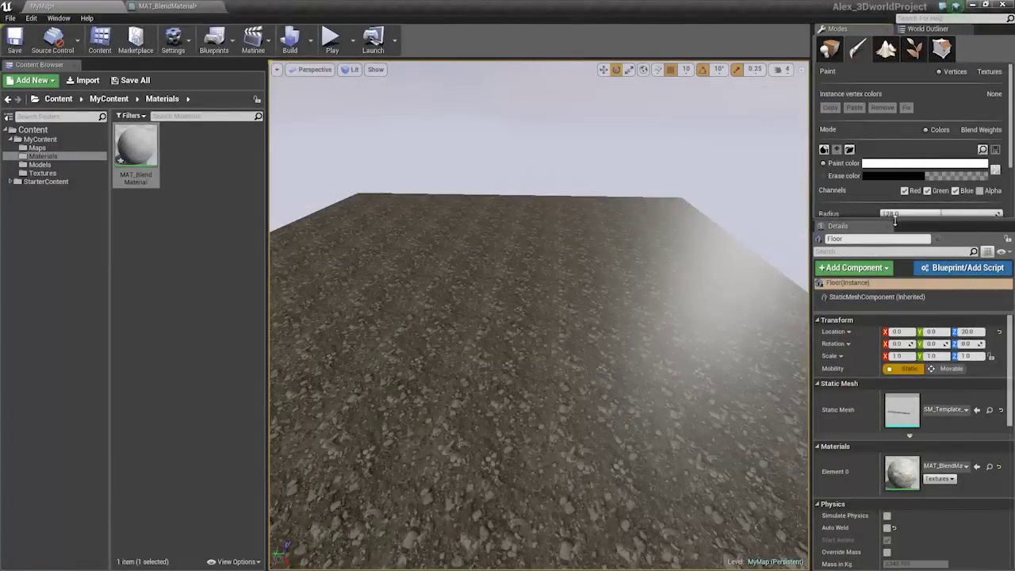
Enlarge the paint settings area, then preview the floor's vertex colors as RGB before setting the color view back to Off.
{"action": "left_click_drag", "start_coordinate": [894, 222], "coordinate": [894, 347]}
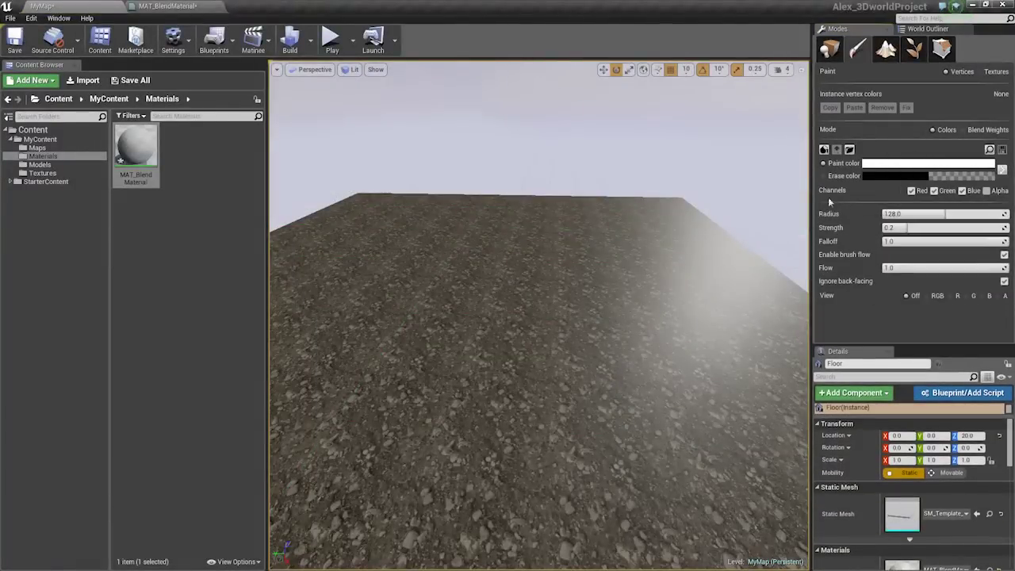
{"action": "left_click", "coordinate": [927, 296]}
{"action": "left_click_drag", "start_coordinate": [761, 274], "coordinate": [696, 257], "text": "alt"}
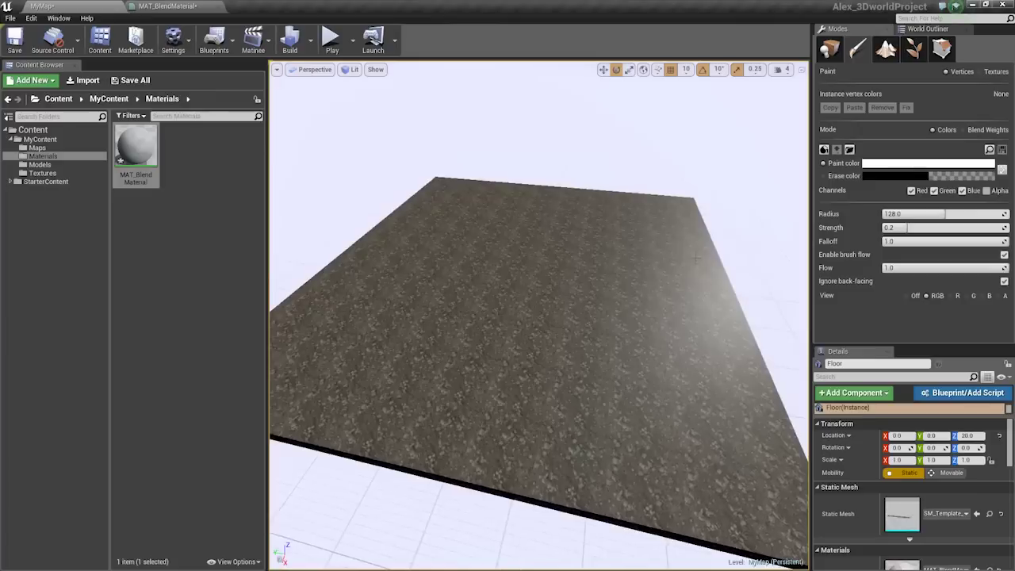
{"action": "right_click_drag", "start_coordinate": [697, 257], "coordinate": [726, 249]}
{"action": "left_click", "coordinate": [912, 295]}
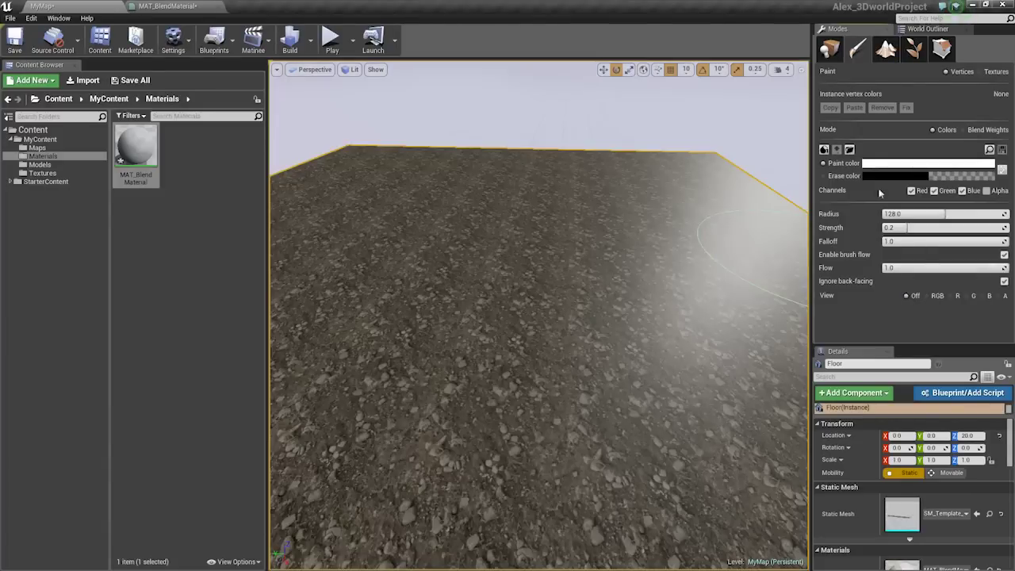
Swap the paint and erase colors so black is the paint color, and fill the whole floor with it.
{"action": "left_click", "coordinate": [1002, 171]}
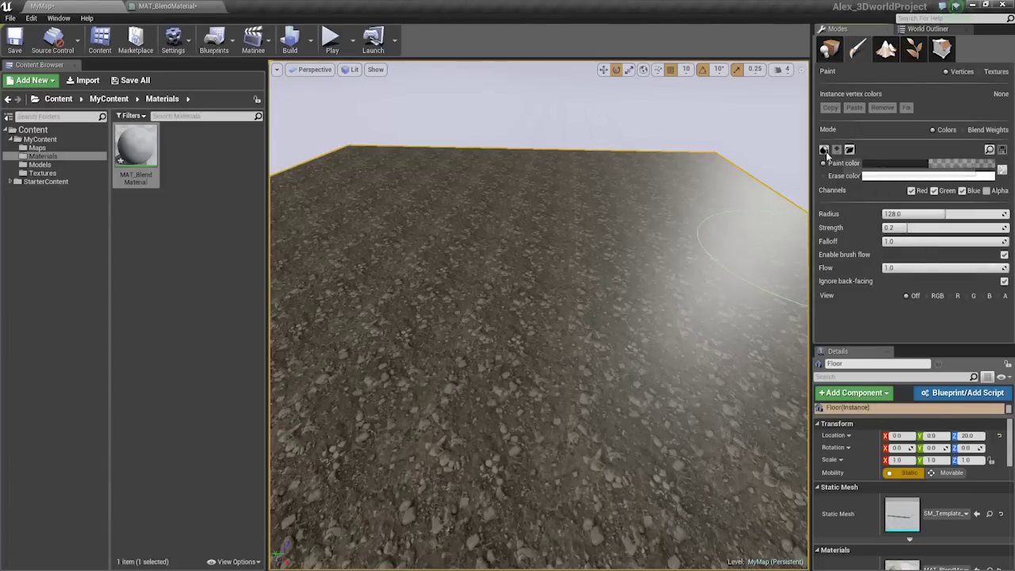
{"action": "left_click", "coordinate": [825, 151]}
{"action": "right_click_drag", "start_coordinate": [619, 270], "coordinate": [551, 306]}
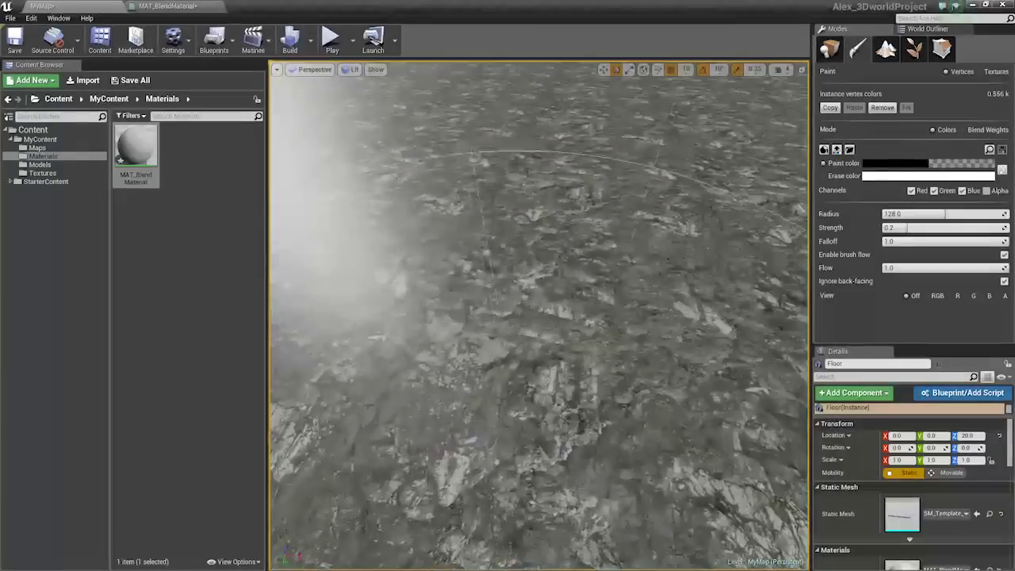
Set the vertex paint brush radius to about 57.
{"action": "scroll", "coordinate": [753, 285], "scroll_direction": "down", "scroll_amount": 5}
{"action": "scroll", "coordinate": [762, 278], "scroll_direction": "up", "scroll_amount": 4}
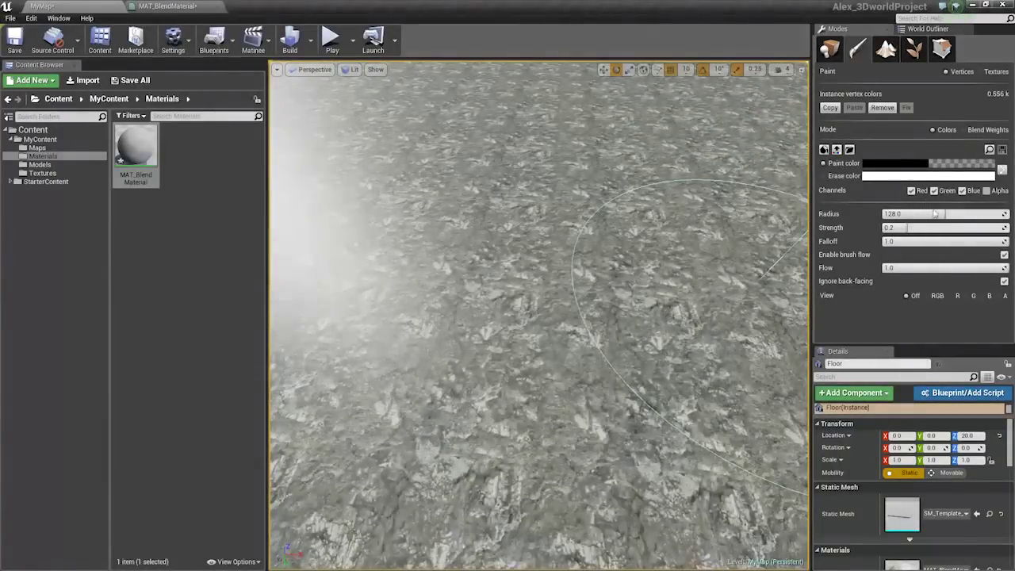
{"action": "scroll", "coordinate": [560, 262], "scroll_direction": "down", "scroll_amount": 5}
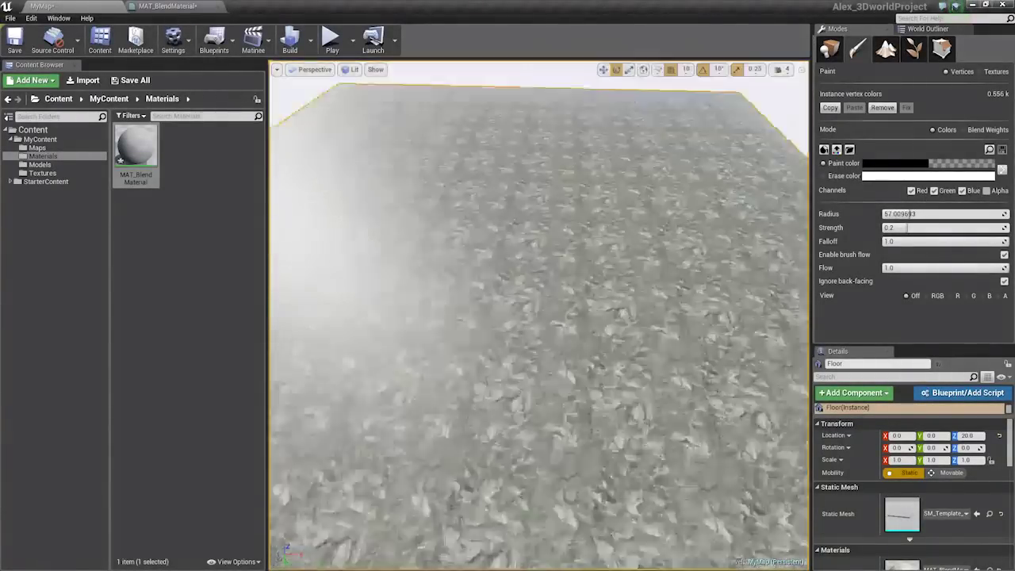
Swap the paint color back to white and restrict painting to the Red channel only.
{"action": "left_click", "coordinate": [871, 164]}
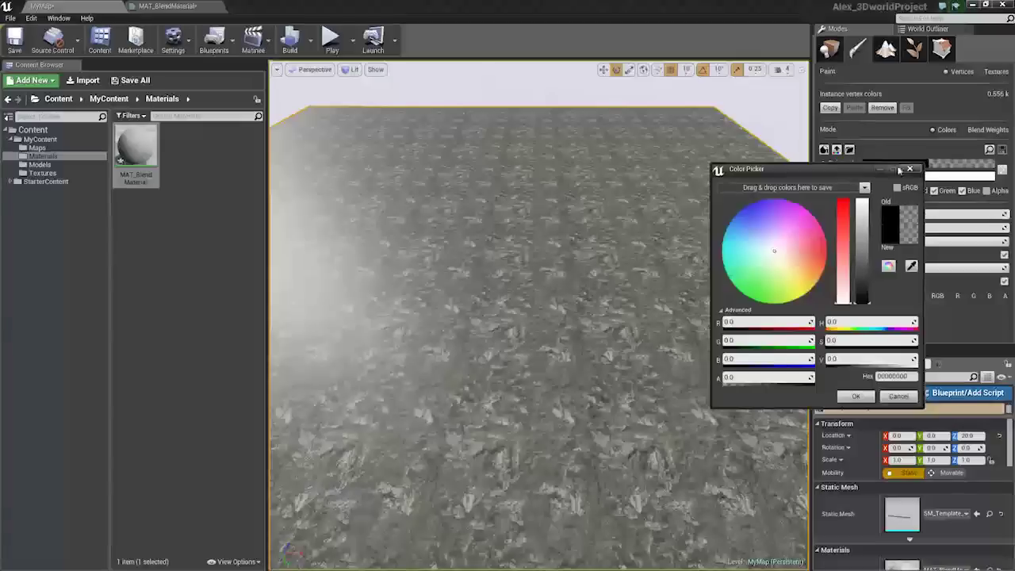
{"action": "left_click", "coordinate": [910, 169]}
{"action": "left_click", "coordinate": [1003, 171]}
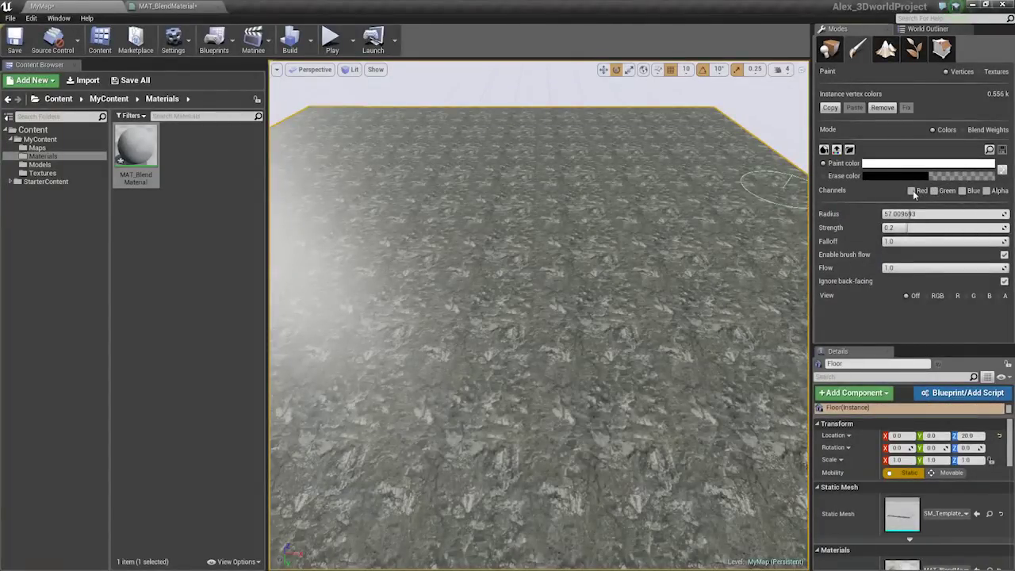
Paint a large patch of the red vertex channel across the middle of the floor to bring in the mud texture.
{"action": "left_click", "coordinate": [480, 400]}
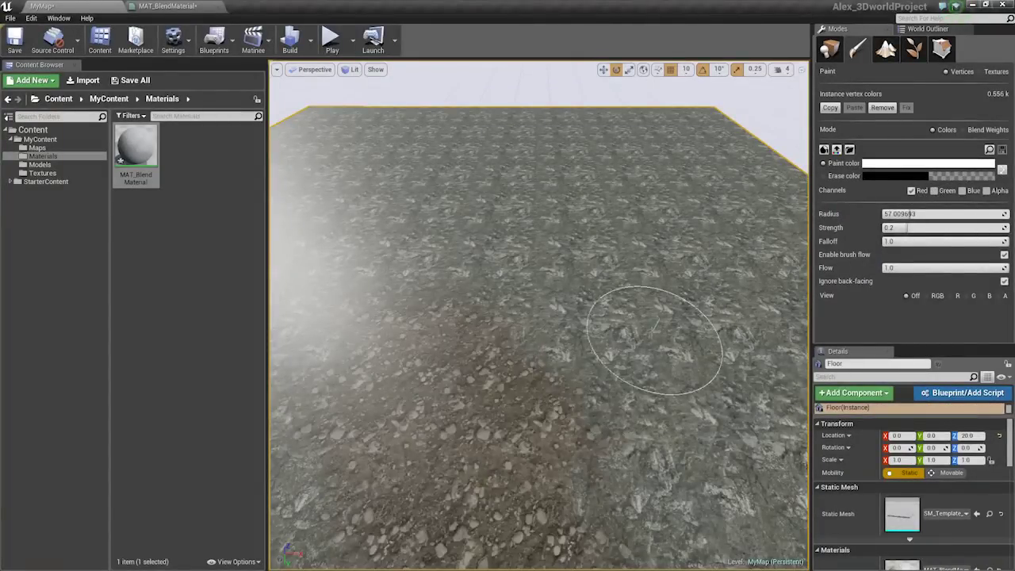
{"action": "right_click_drag", "start_coordinate": [655, 334], "coordinate": [572, 419]}
{"action": "mouse_move", "coordinate": [359, 470]}
{"action": "left_mouse_down"}
{"action": "mouse_move", "coordinate": [616, 433]}
{"action": "mouse_move", "coordinate": [722, 324]}
{"action": "left_mouse_up"}
{"action": "left_click_drag", "start_coordinate": [644, 306], "coordinate": [666, 246]}
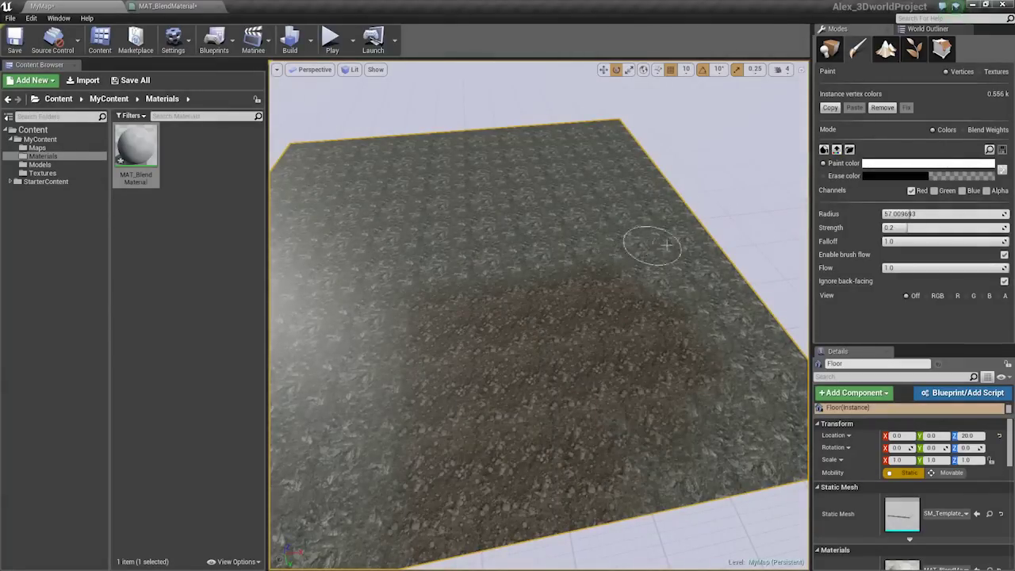
{"action": "left_click_drag", "start_coordinate": [406, 231], "coordinate": [399, 226]}
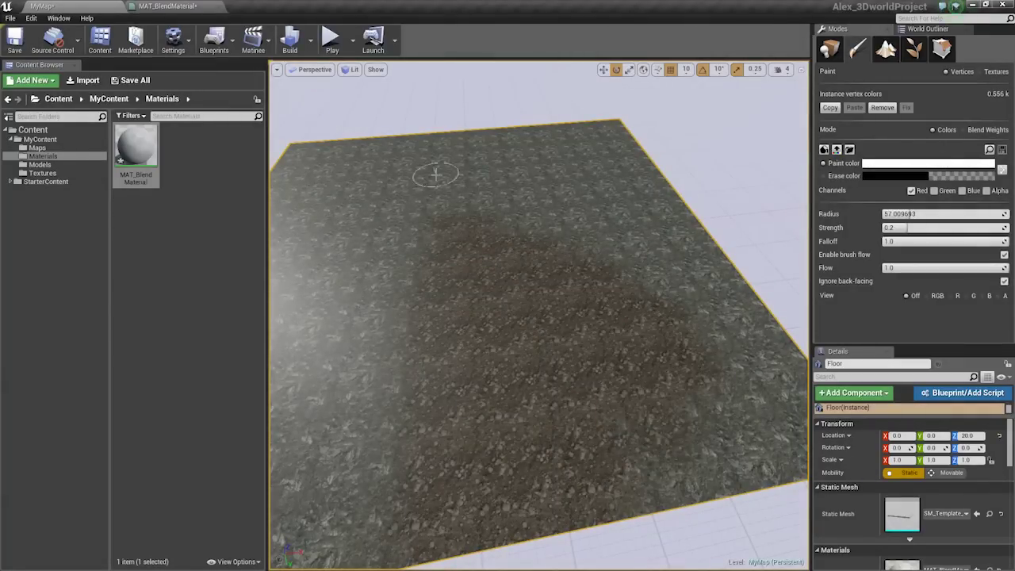
Return to MAT_BlendMaterial and move the mud roughness texture sample further left, above the normal map samples.
{"action": "key", "text": "w"}
{"action": "mouse_move", "coordinate": [674, 214]}
{"action": "right_mouse_down"}
{"action": "mouse_move", "coordinate": [674, 205]}
{"action": "mouse_move", "coordinate": [659, 230]}
{"action": "right_mouse_up"}
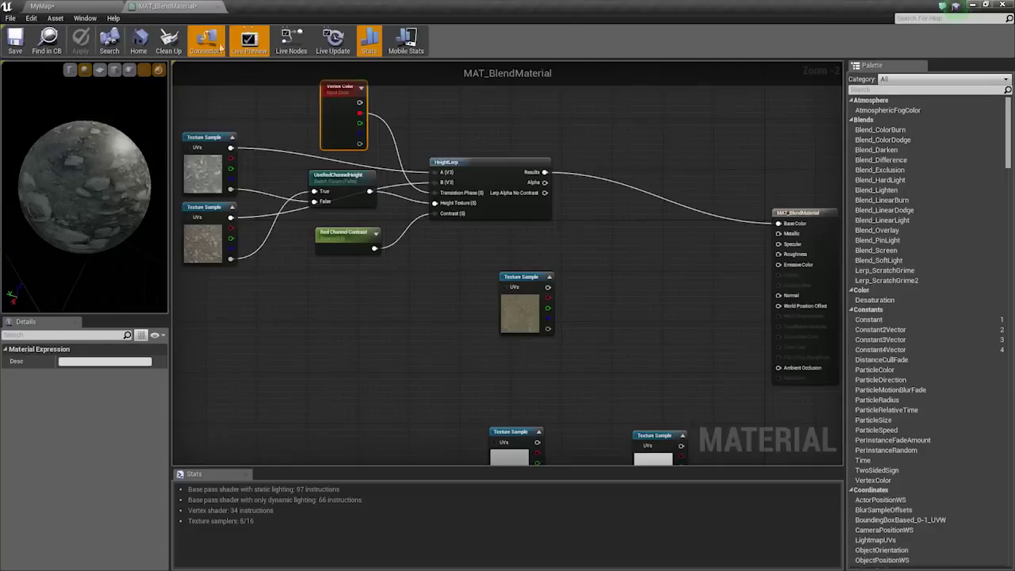
{"action": "scroll", "coordinate": [522, 286], "scroll_direction": "up", "scroll_amount": 4}
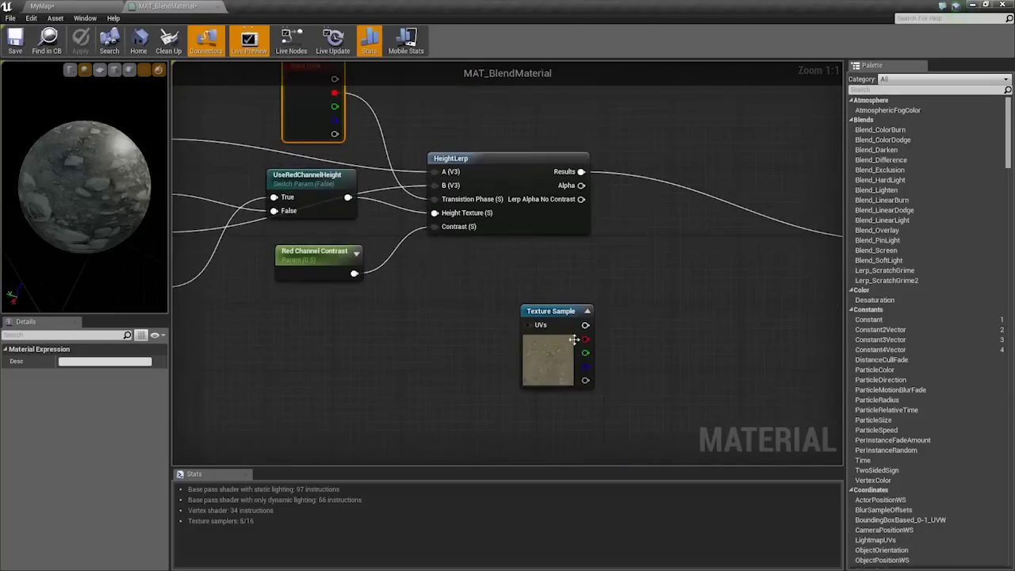
{"action": "scroll", "coordinate": [574, 339], "scroll_direction": "down", "scroll_amount": 3}
{"action": "right_click_drag", "start_coordinate": [571, 403], "coordinate": [640, 263]}
{"action": "scroll", "coordinate": [597, 297], "scroll_direction": "down", "scroll_amount": 1}
{"action": "scroll", "coordinate": [577, 307], "scroll_direction": "up", "scroll_amount": 1}
{"action": "left_click_drag", "start_coordinate": [607, 294], "coordinate": [509, 318]}
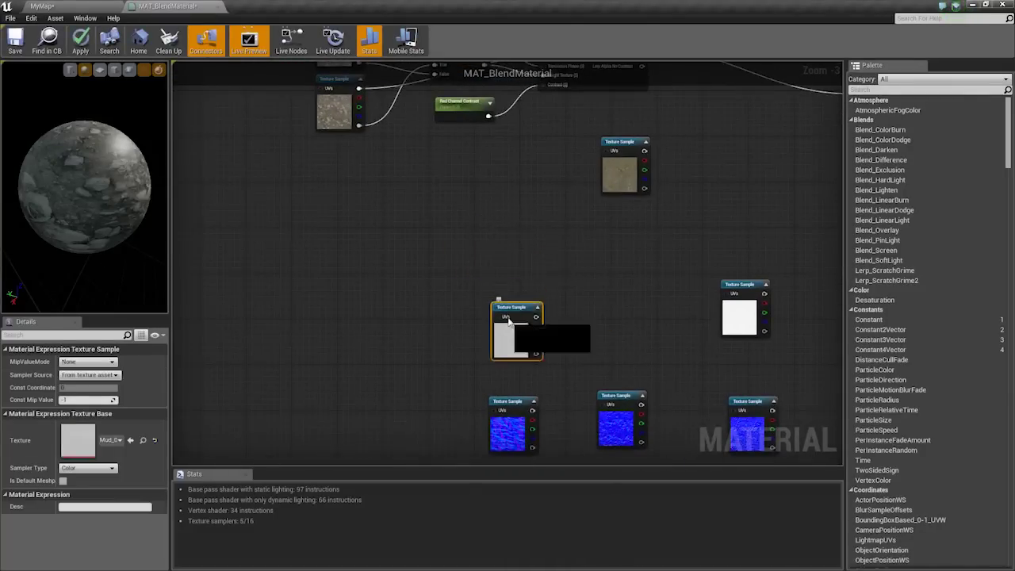
Move the grass texture sample and the MAT_BlendMaterial output node to the right to make room beside HeightLerp.
{"action": "right_click_drag", "start_coordinate": [558, 224], "coordinate": [548, 374]}
{"action": "scroll", "coordinate": [602, 346], "scroll_direction": "up", "scroll_amount": 3}
{"action": "left_click_drag", "start_coordinate": [643, 316], "coordinate": [738, 362]}
{"action": "right_click_drag", "start_coordinate": [587, 305], "coordinate": [347, 270]}
{"action": "scroll", "coordinate": [498, 281], "scroll_direction": "down", "scroll_amount": 2}
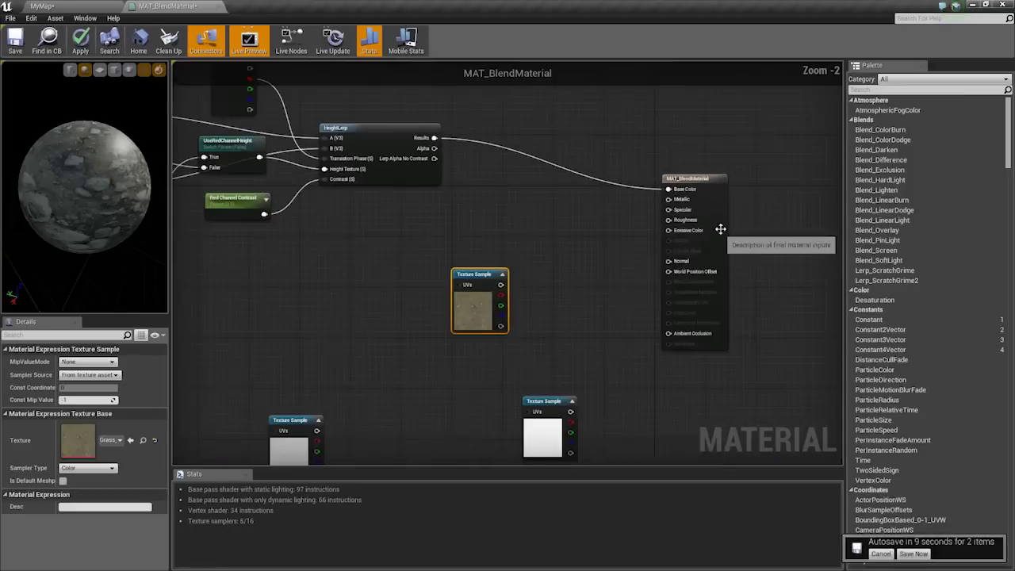
{"action": "left_click_drag", "start_coordinate": [721, 229], "coordinate": [777, 248]}
{"action": "scroll", "coordinate": [449, 284], "scroll_direction": "up", "scroll_amount": 2}
{"action": "right_click_drag", "start_coordinate": [449, 284], "coordinate": [535, 305]}
{"action": "left_click_drag", "start_coordinate": [555, 342], "coordinate": [606, 327]}
{"action": "right_click_drag", "start_coordinate": [455, 289], "coordinate": [550, 285]}
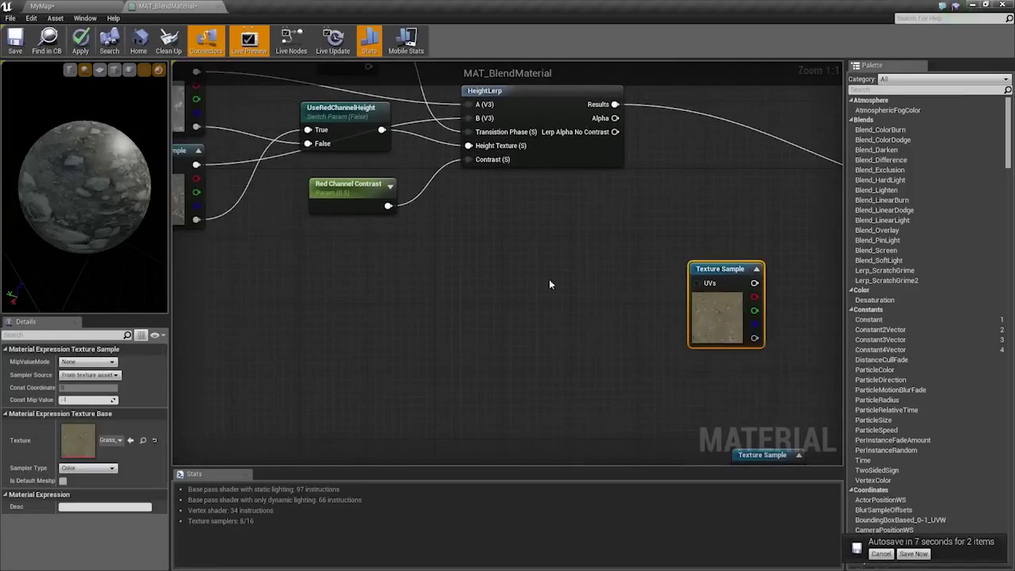
Add a Lerp node above the grass texture sample and connect HeightLerp's Alpha output to its Alpha input.
{"action": "left_click", "coordinate": [514, 251]}
{"action": "right_click_drag", "start_coordinate": [620, 254], "coordinate": [561, 313]}
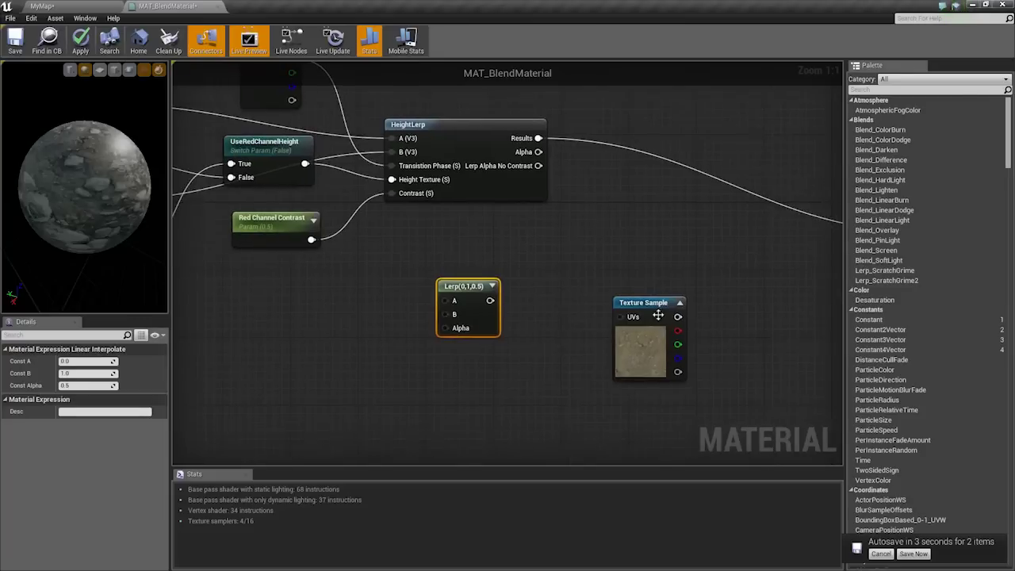
{"action": "left_click_drag", "start_coordinate": [659, 316], "coordinate": [696, 341]}
{"action": "left_click_drag", "start_coordinate": [464, 286], "coordinate": [600, 234]}
{"action": "left_click_drag", "start_coordinate": [538, 151], "coordinate": [579, 279]}
{"action": "left_click_drag", "start_coordinate": [603, 238], "coordinate": [662, 254]}
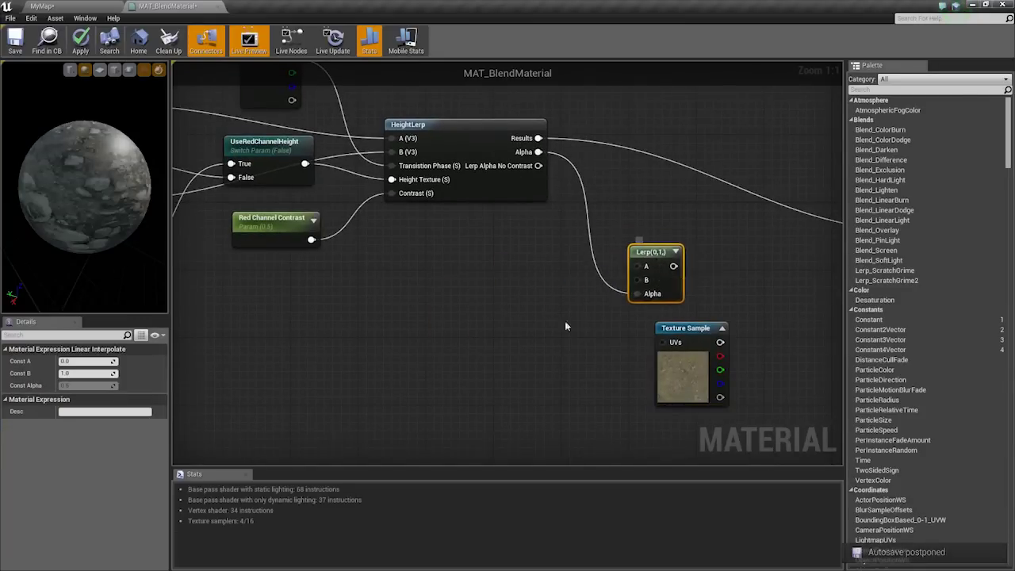
Connect HeightLerp's Results output to the Lerp node's A input and shift the Lerp node to the right.
{"action": "right_click_drag", "start_coordinate": [566, 320], "coordinate": [676, 309]}
{"action": "left_click_drag", "start_coordinate": [747, 255], "coordinate": [648, 126]}
{"action": "right_click_drag", "start_coordinate": [728, 228], "coordinate": [636, 216]}
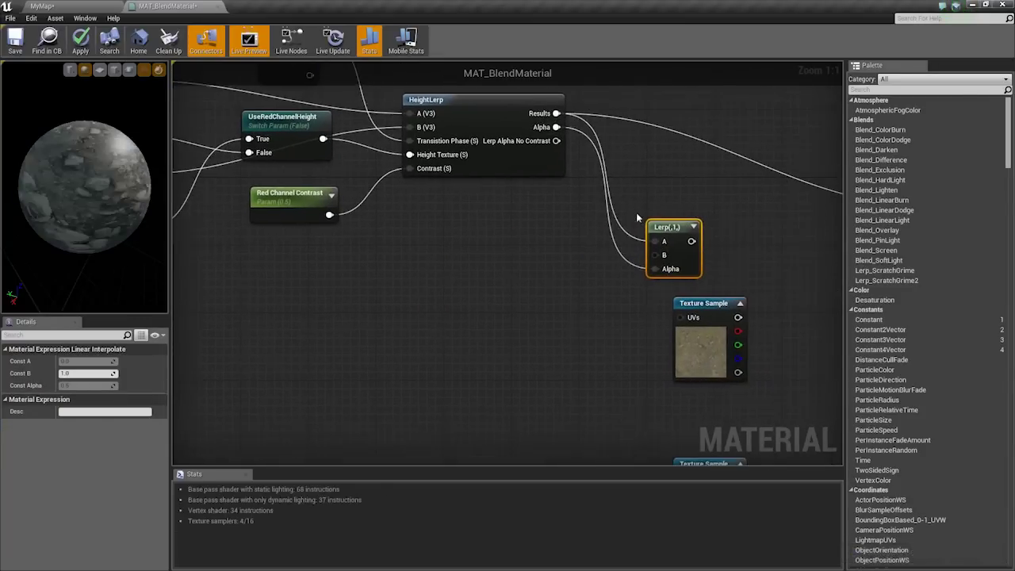
{"action": "left_click_drag", "start_coordinate": [678, 234], "coordinate": [729, 243]}
Move the grass texture sample beneath HeightLerp and connect its color output to the Lerp node's B input.
{"action": "left_click_drag", "start_coordinate": [701, 343], "coordinate": [534, 284]}
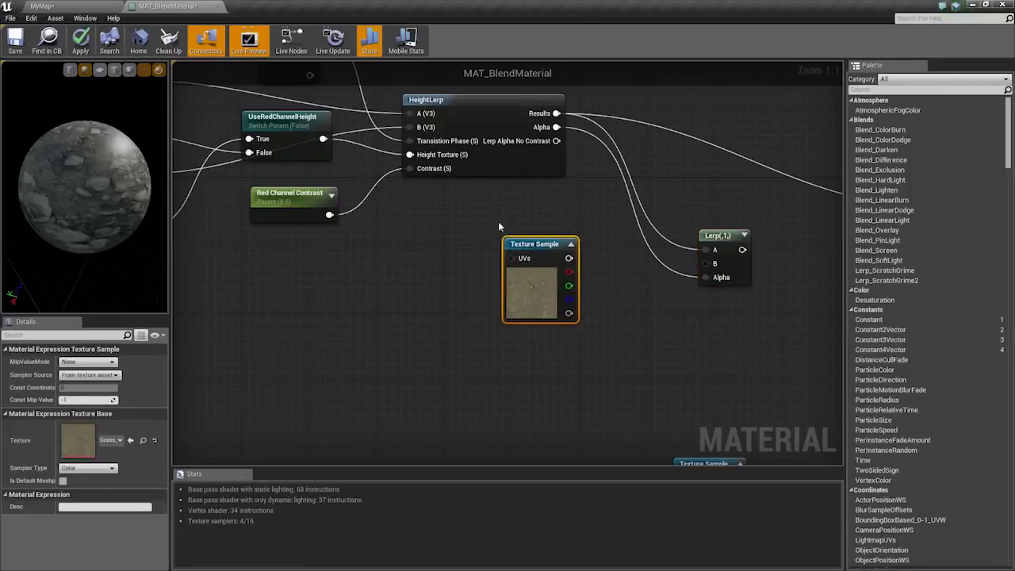
{"action": "right_click_drag", "start_coordinate": [499, 226], "coordinate": [453, 236]}
{"action": "mouse_move", "coordinate": [524, 269]}
{"action": "left_mouse_down"}
{"action": "mouse_move", "coordinate": [667, 284]}
{"action": "mouse_move", "coordinate": [524, 272]}
{"action": "left_mouse_up"}
{"action": "left_click", "coordinate": [556, 292]}
{"action": "left_click_drag", "start_coordinate": [500, 309], "coordinate": [492, 268]}
Try to route Vertex Color's green channel to the Lerp node's Alpha input.
{"action": "right_click_drag", "start_coordinate": [486, 302], "coordinate": [649, 340]}
{"action": "right_click_drag", "start_coordinate": [702, 361], "coordinate": [522, 353]}
{"action": "right_click_drag", "start_coordinate": [337, 151], "coordinate": [436, 241]}
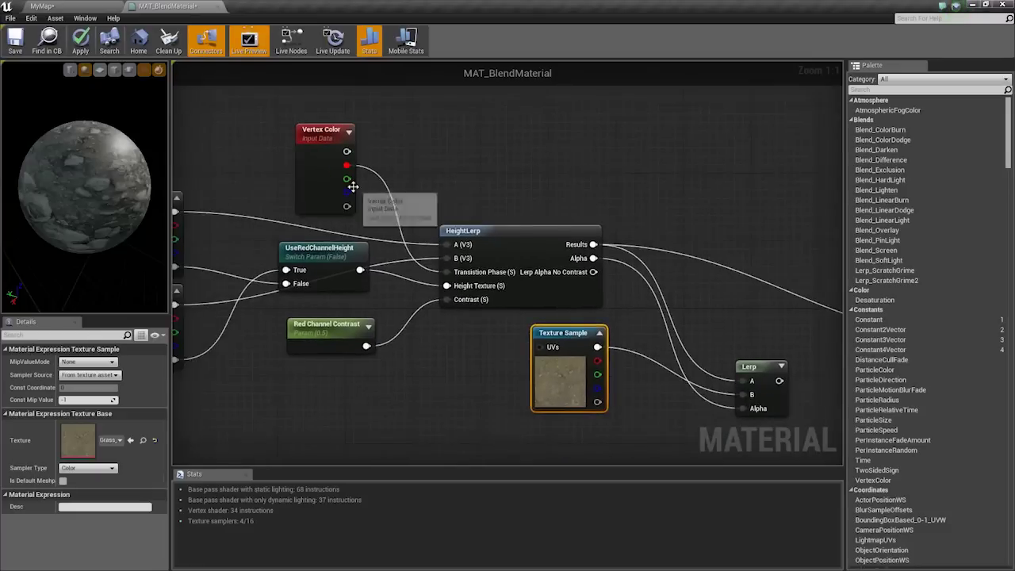
{"action": "left_click_drag", "start_coordinate": [353, 186], "coordinate": [632, 368]}
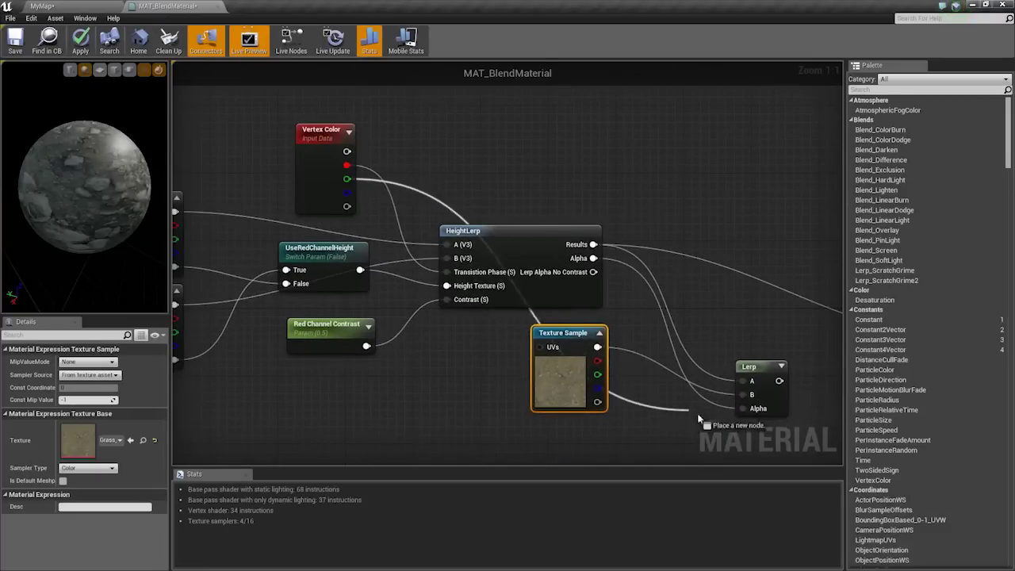
{"action": "left_click_drag", "start_coordinate": [749, 414], "coordinate": [447, 376]}
{"action": "left_click", "coordinate": [447, 376]}
Delete the Lerp node.
{"action": "right_click_drag", "start_coordinate": [666, 403], "coordinate": [536, 333]}
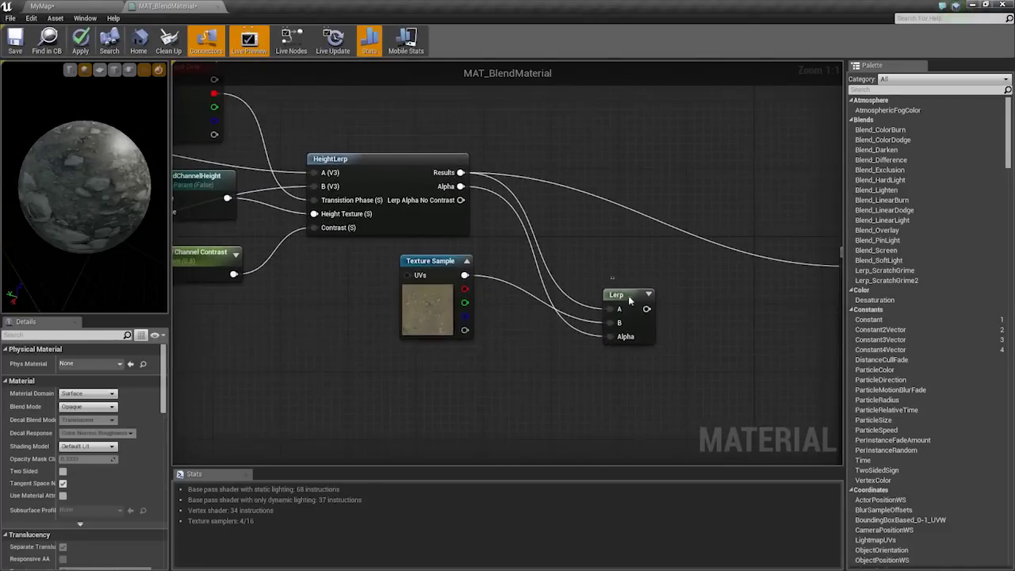
{"action": "left_click", "coordinate": [629, 297]}
{"action": "key", "text": "Delete"}
Duplicate the HeightLerp node and place the copy to the right of the grass texture sample.
{"action": "right_click_drag", "start_coordinate": [403, 192], "coordinate": [500, 217]}
{"action": "left_click", "coordinate": [500, 216]}
{"action": "key", "text": "ctrl+c"}
{"action": "key", "text": "ctrl+v"}
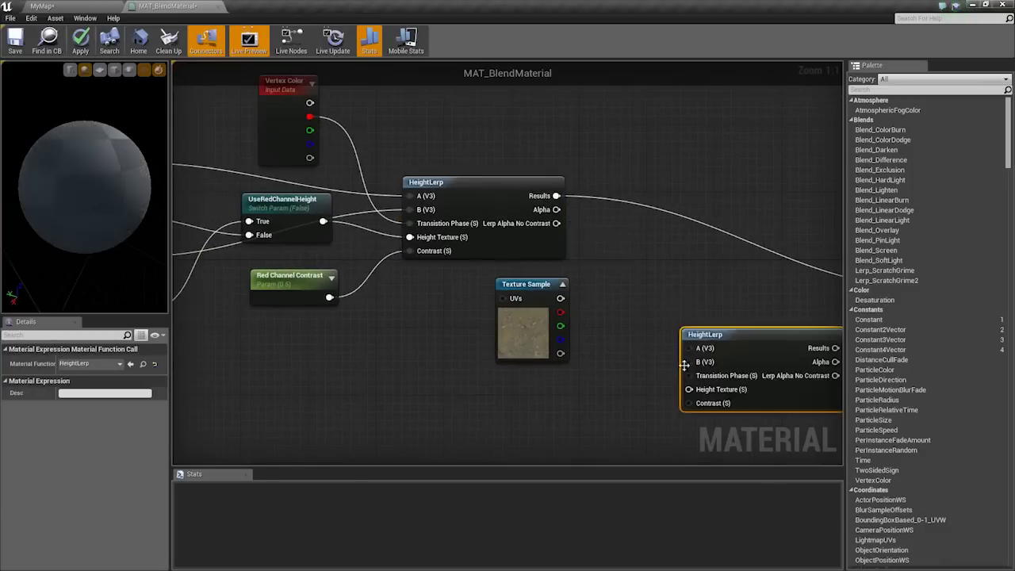
{"action": "left_click_drag", "start_coordinate": [698, 333], "coordinate": [614, 273]}
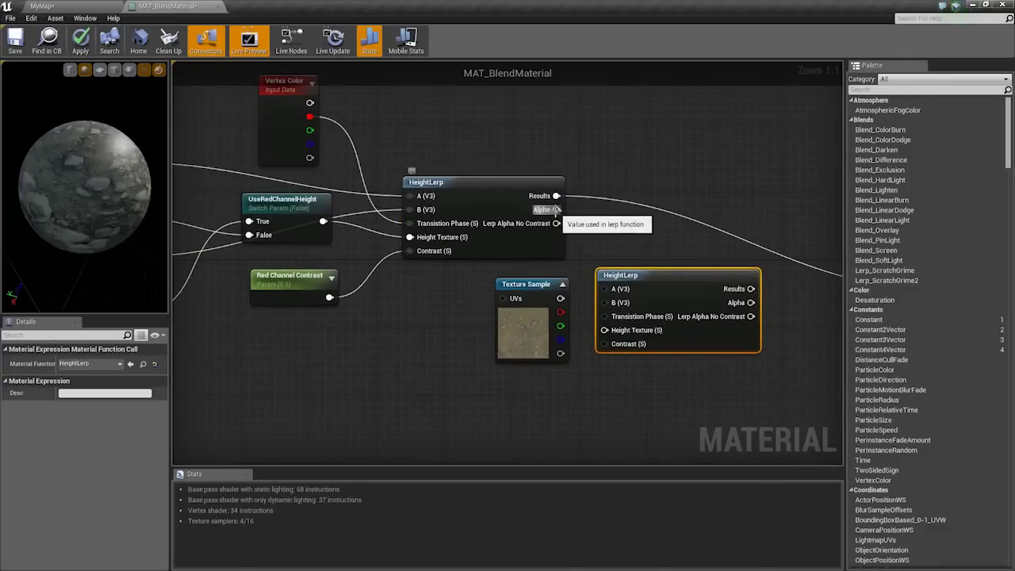
Connect the first HeightLerp's Results to the second HeightLerp's A input, and the second's Results to the material's Base Color.
{"action": "right_click_drag", "start_coordinate": [600, 288], "coordinate": [584, 249]}
{"action": "scroll", "coordinate": [584, 249], "scroll_direction": "down", "scroll_amount": 4}
{"action": "right_click_drag", "start_coordinate": [492, 302], "coordinate": [536, 196]}
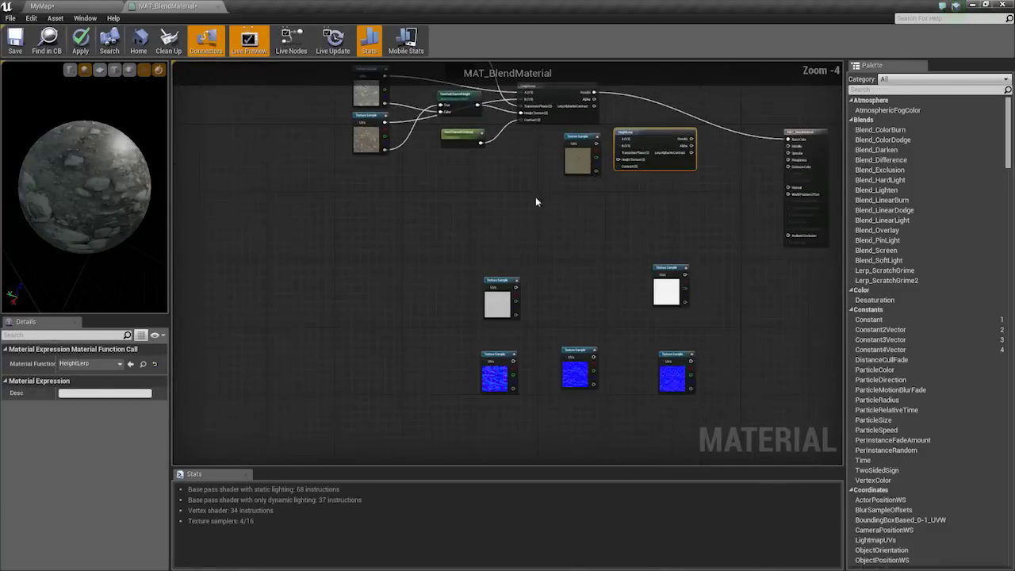
{"action": "right_click_drag", "start_coordinate": [614, 293], "coordinate": [596, 440]}
{"action": "scroll", "coordinate": [556, 213], "scroll_direction": "up", "scroll_amount": 4}
{"action": "right_click_drag", "start_coordinate": [561, 210], "coordinate": [438, 160]}
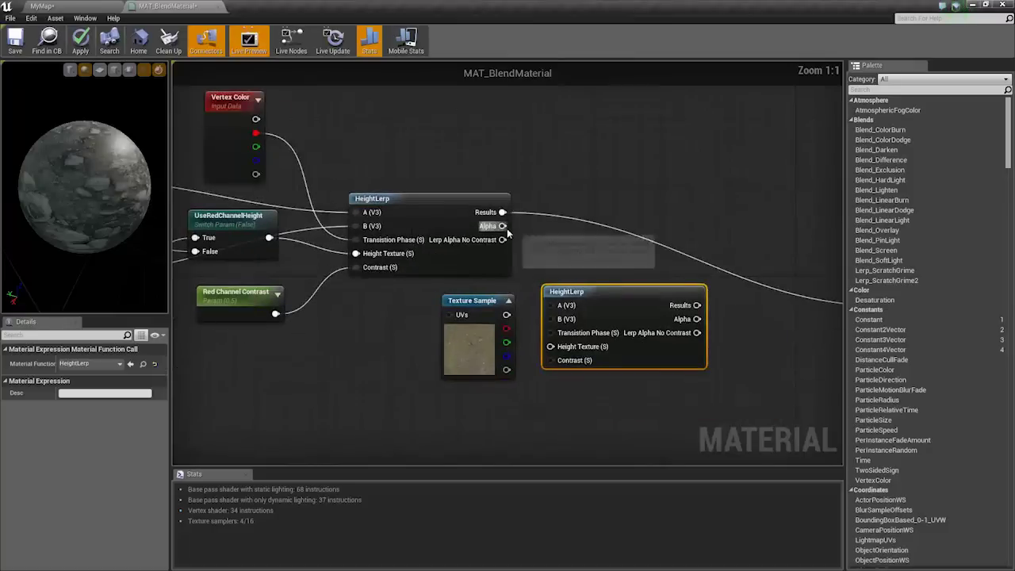
{"action": "left_click_drag", "start_coordinate": [505, 226], "coordinate": [601, 223]}
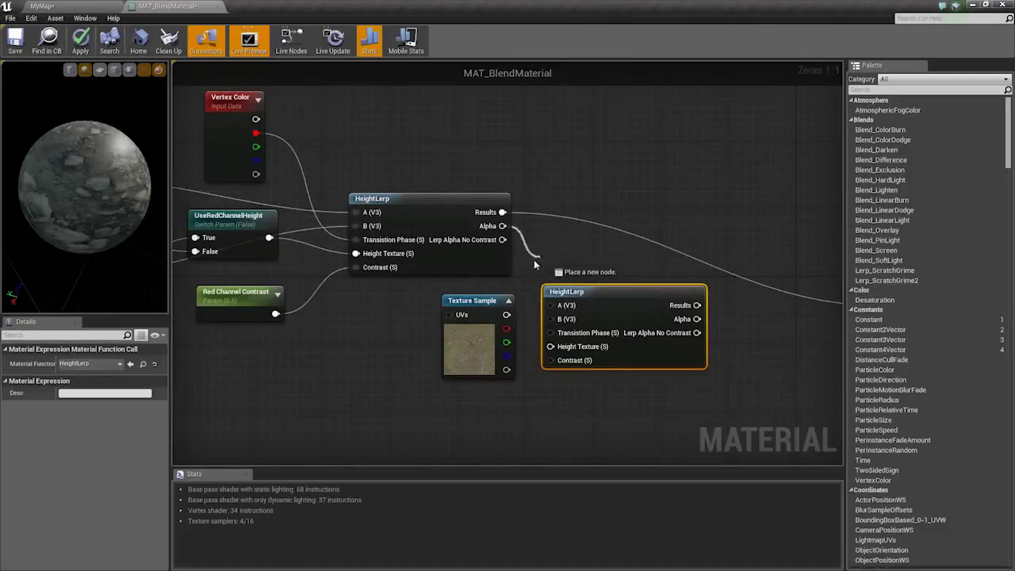
{"action": "left_click_drag", "start_coordinate": [533, 260], "coordinate": [533, 250]}
{"action": "left_click", "coordinate": [530, 218]}
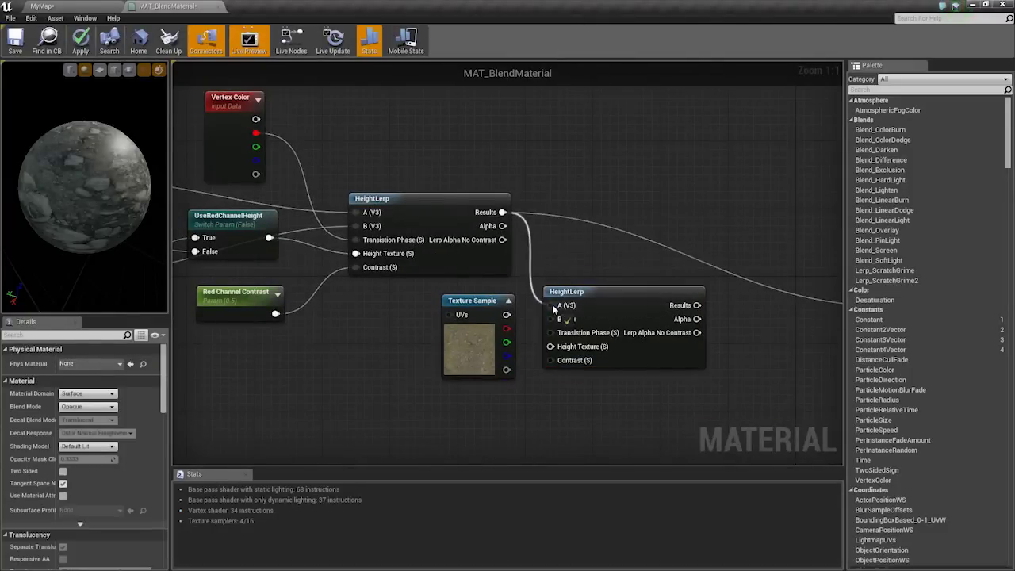
{"action": "left_click_drag", "start_coordinate": [553, 310], "coordinate": [552, 306]}
{"action": "right_click_drag", "start_coordinate": [556, 309], "coordinate": [446, 237]}
{"action": "left_click_drag", "start_coordinate": [587, 232], "coordinate": [784, 235]}
Move the grass texture sample farther from the second HeightLerp and connect its color output to that node's B input.
{"action": "right_click_drag", "start_coordinate": [477, 167], "coordinate": [636, 197]}
{"action": "left_click_drag", "start_coordinate": [534, 286], "coordinate": [501, 294]}
{"action": "left_click_drag", "start_coordinate": [601, 278], "coordinate": [521, 285]}
{"action": "right_click_drag", "start_coordinate": [494, 323], "coordinate": [523, 311]}
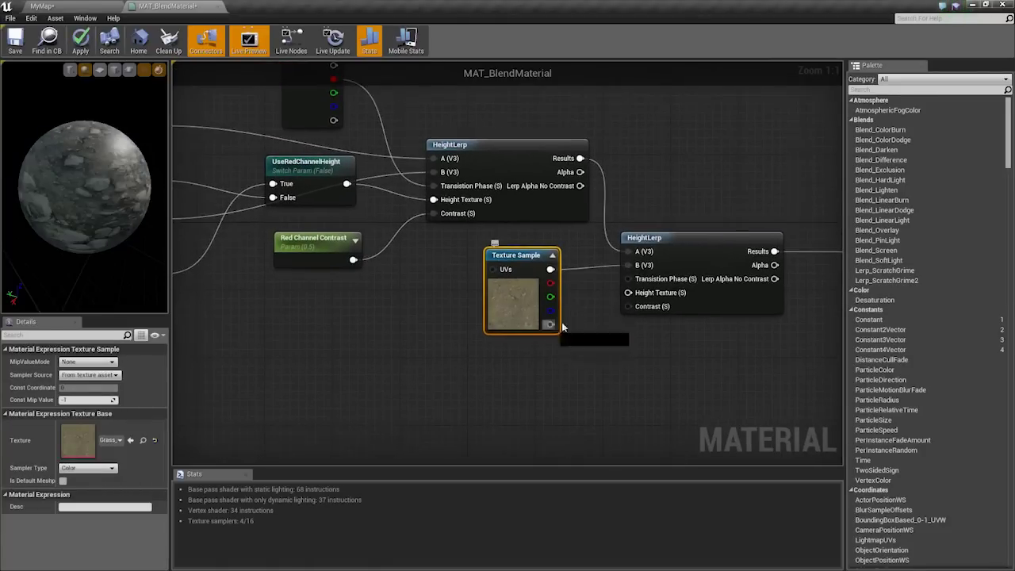
Connect the grass sample's alpha to the second HeightLerp's Height Texture and Vertex Color's green channel to its Transistion Phase.
{"action": "left_click_drag", "start_coordinate": [551, 324], "coordinate": [630, 293]}
{"action": "right_click_drag", "start_coordinate": [517, 321], "coordinate": [593, 313]}
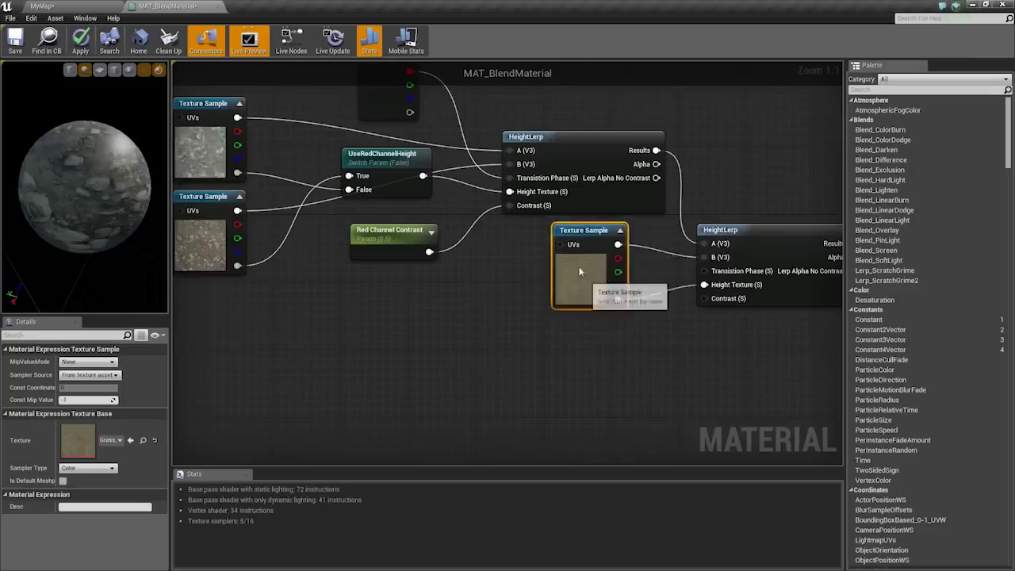
{"action": "right_click_drag", "start_coordinate": [756, 331], "coordinate": [717, 332]}
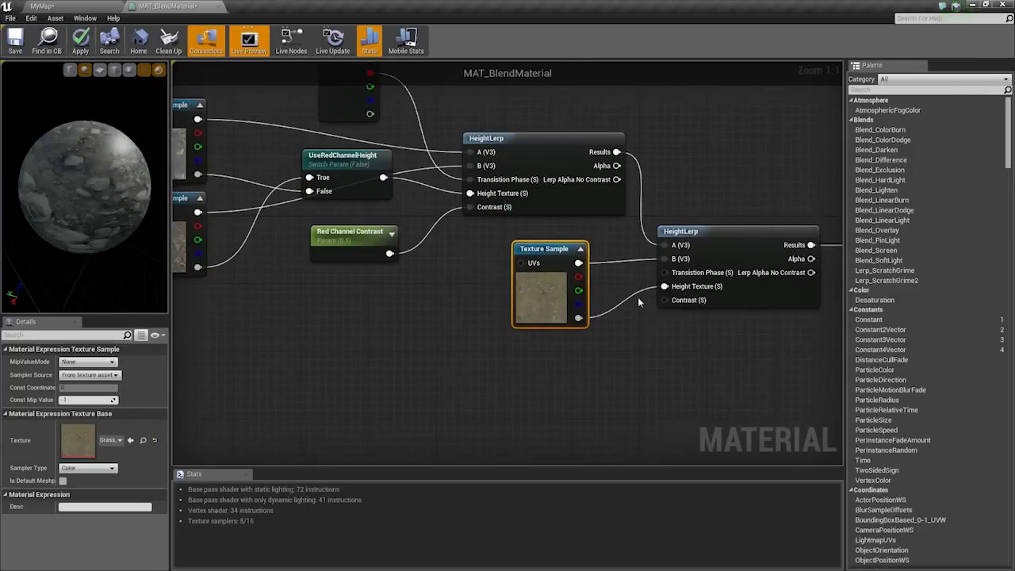
{"action": "left_click_drag", "start_coordinate": [664, 271], "coordinate": [371, 210]}
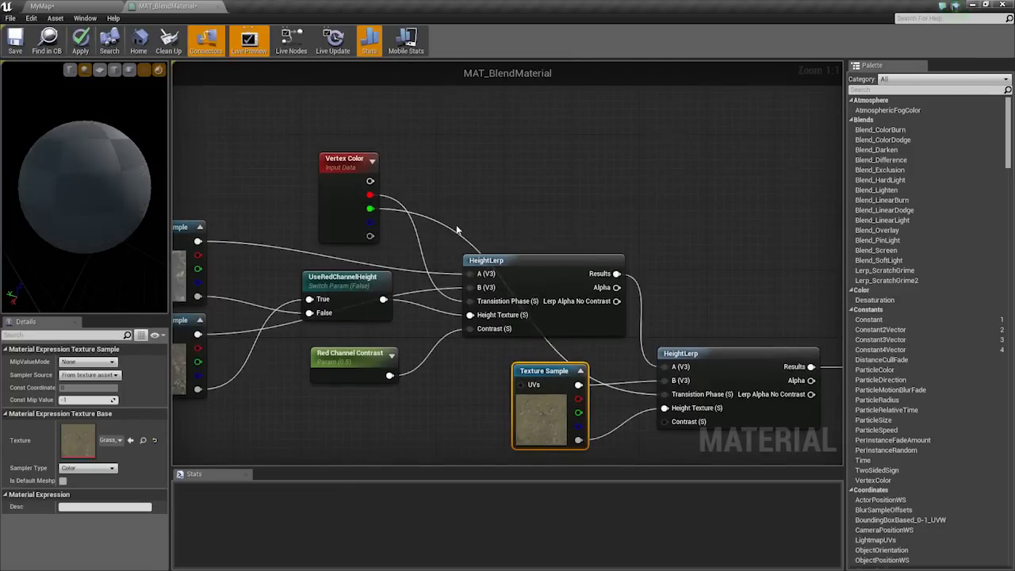
Duplicate the Red Channel Contrast parameter and rename the copy Green Channel Contrast.
{"action": "right_click_drag", "start_coordinate": [659, 439], "coordinate": [685, 288]}
{"action": "left_click", "coordinate": [352, 199]}
{"action": "key", "text": "ctrl+c"}
{"action": "key", "text": "ctrl+v"}
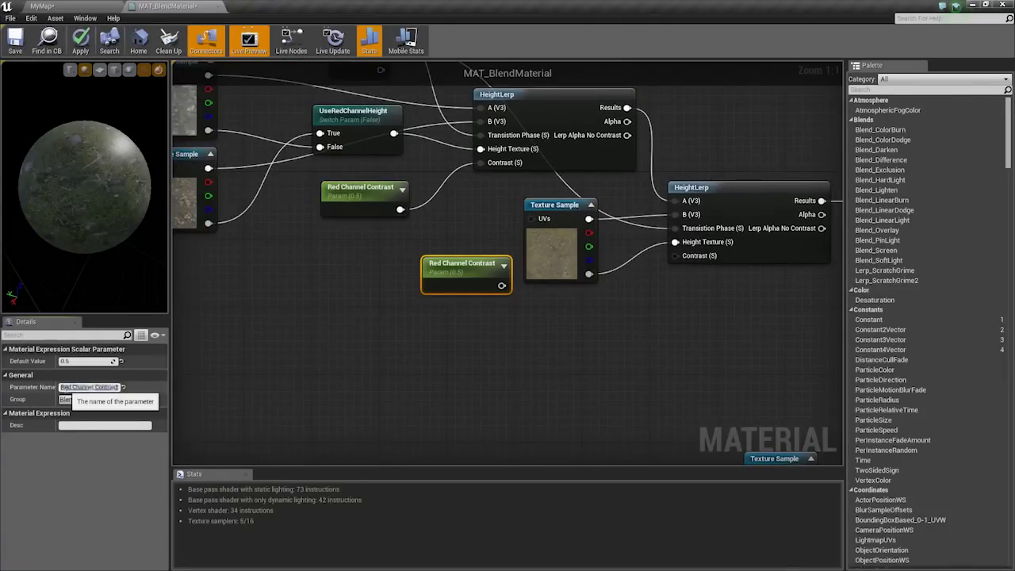
{"action": "type", "text": "Green"}
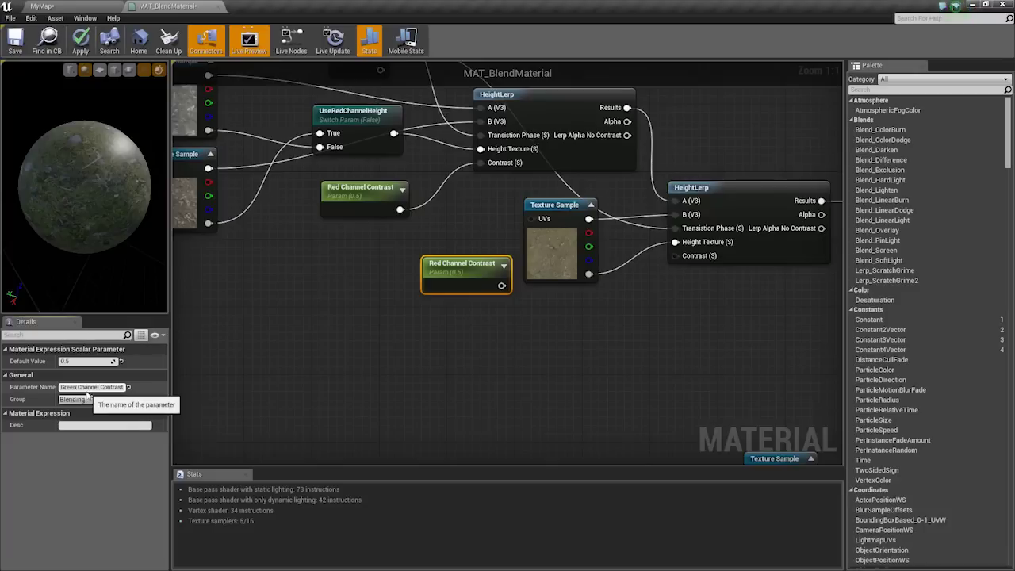
{"action": "key", "text": "Return"}
Connect Green Channel Contrast to the second HeightLerp's Contrast input and place the parameter beneath the grass texture sample.
{"action": "left_click_drag", "start_coordinate": [509, 288], "coordinate": [675, 255]}
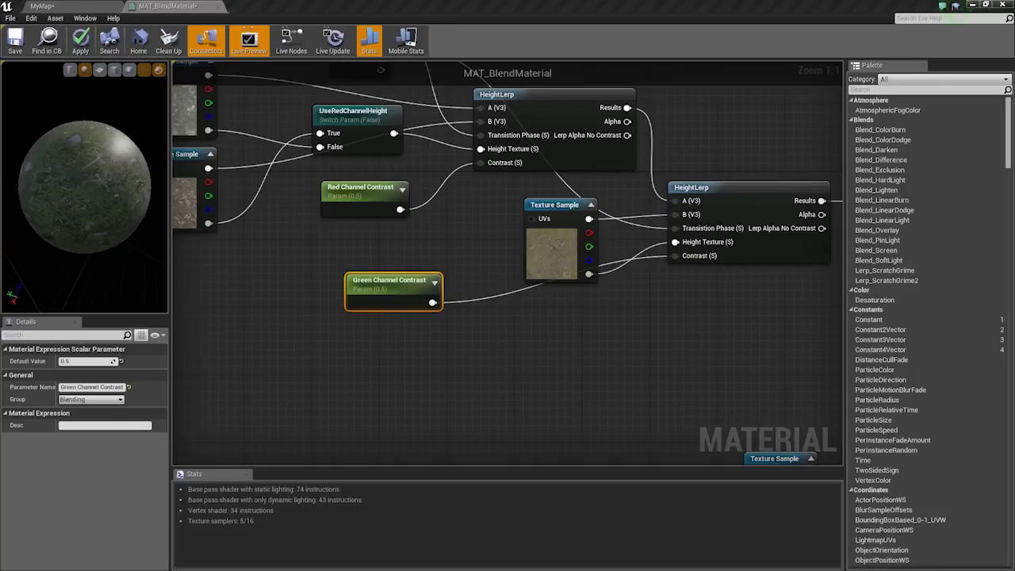
{"action": "right_click_drag", "start_coordinate": [546, 337], "coordinate": [465, 344]}
{"action": "left_click_drag", "start_coordinate": [460, 309], "coordinate": [418, 302]}
{"action": "left_click_drag", "start_coordinate": [305, 345], "coordinate": [439, 352]}
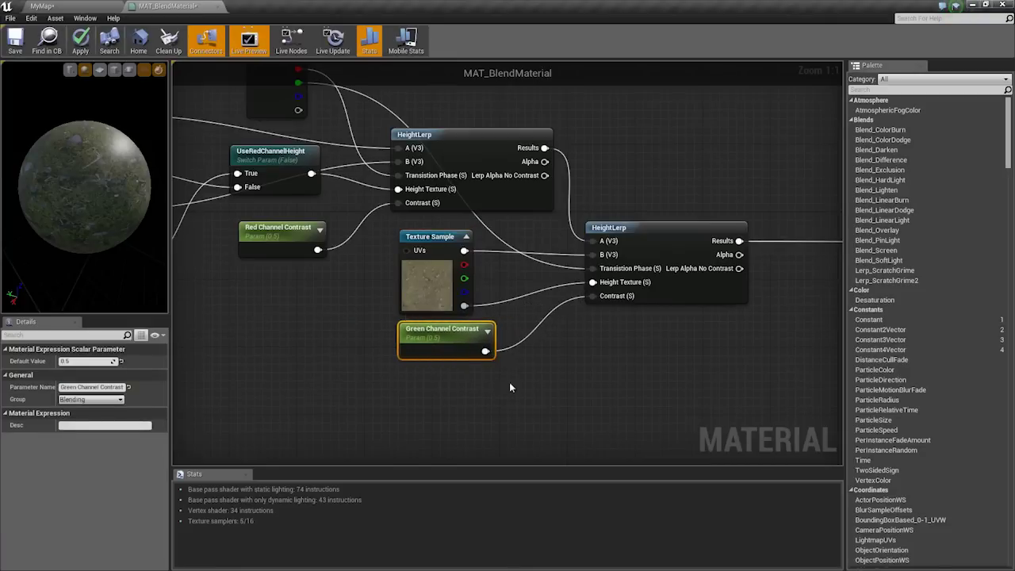
Apply the changes made to the blend material.
{"action": "right_click_drag", "start_coordinate": [609, 327], "coordinate": [539, 356]}
{"action": "scroll", "coordinate": [542, 356], "scroll_direction": "down", "scroll_amount": 2}
{"action": "right_click_drag", "start_coordinate": [713, 358], "coordinate": [689, 309]}
{"action": "left_click", "coordinate": [84, 44]}
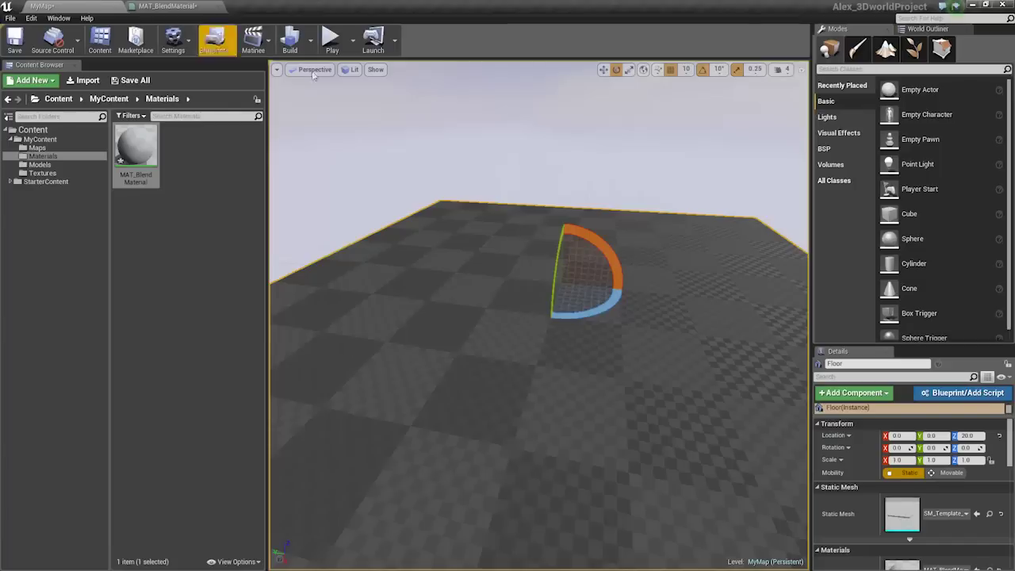
Switch to the MyMap level and vertex-paint the floor using only the green channel to test the grass blend.
{"action": "left_click", "coordinate": [42, 5]}
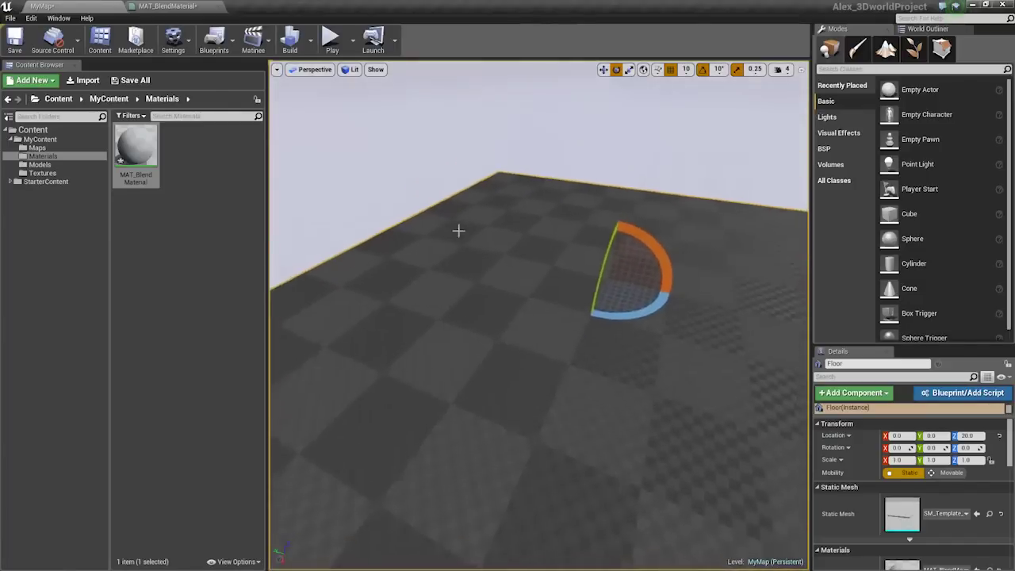
{"action": "left_click", "coordinate": [857, 49]}
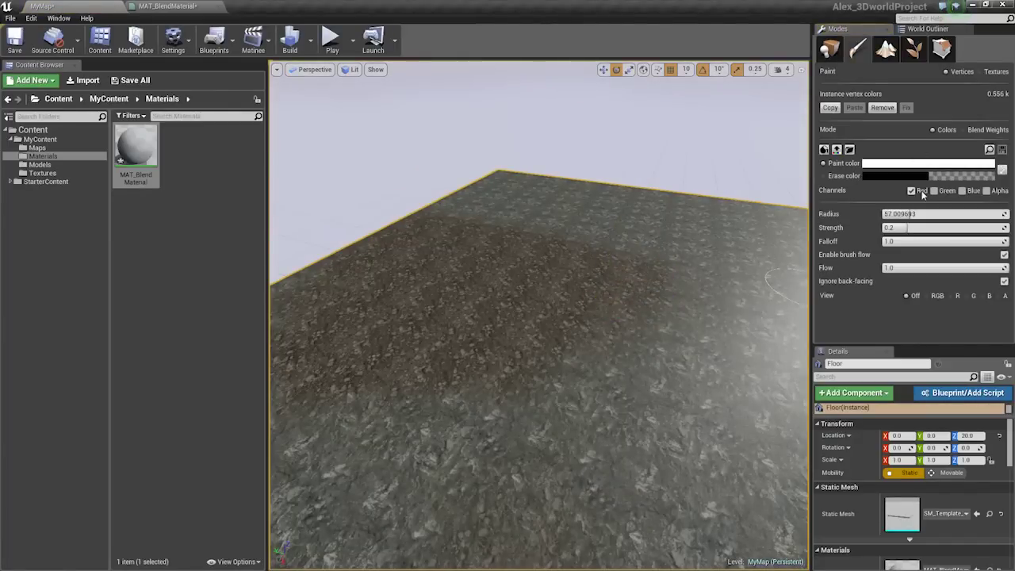
{"action": "right_click_drag", "start_coordinate": [523, 261], "coordinate": [512, 293]}
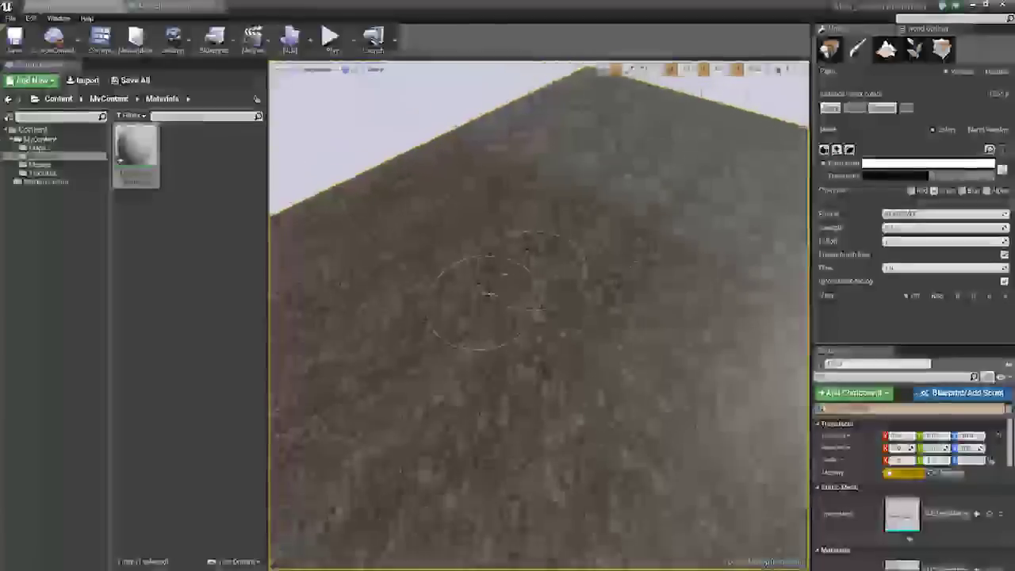
{"action": "mouse_move", "coordinate": [571, 319]}
{"action": "left_mouse_down"}
{"action": "mouse_move", "coordinate": [427, 262]}
{"action": "mouse_move", "coordinate": [445, 333]}
{"action": "left_mouse_up"}
{"action": "mouse_move", "coordinate": [444, 334]}
{"action": "right_mouse_down"}
{"action": "mouse_move", "coordinate": [456, 318]}
{"action": "mouse_move", "coordinate": [460, 341]}
{"action": "right_mouse_up"}
{"action": "mouse_move", "coordinate": [373, 285]}
{"action": "right_mouse_down"}
{"action": "mouse_move", "coordinate": [374, 295]}
{"action": "mouse_move", "coordinate": [373, 273]}
{"action": "right_mouse_up"}
Return to the MAT_BlendMaterial graph and nudge the material output node.
{"action": "left_click", "coordinate": [167, 6]}
{"action": "scroll", "coordinate": [487, 304], "scroll_direction": "up", "scroll_amount": 2}
{"action": "right_click_drag", "start_coordinate": [536, 327], "coordinate": [686, 316]}
{"action": "scroll", "coordinate": [686, 315], "scroll_direction": "down", "scroll_amount": 3}
{"action": "right_click_drag", "start_coordinate": [517, 286], "coordinate": [447, 229]}
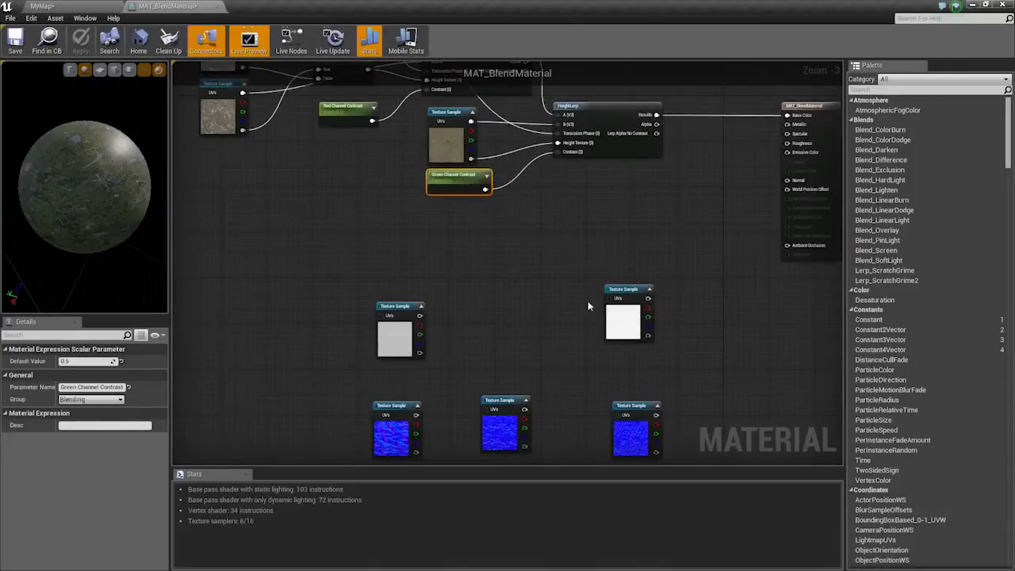
{"action": "right_click_drag", "start_coordinate": [625, 210], "coordinate": [545, 312]}
{"action": "scroll", "coordinate": [649, 259], "scroll_direction": "up", "scroll_amount": 3}
{"action": "right_click_drag", "start_coordinate": [647, 239], "coordinate": [608, 244]}
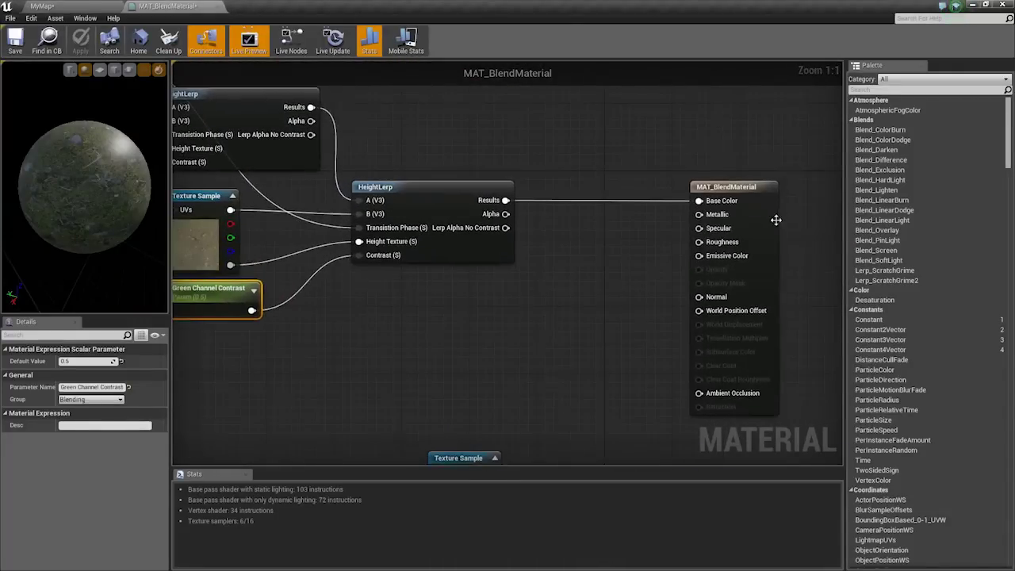
{"action": "left_click_drag", "start_coordinate": [776, 219], "coordinate": [756, 229]}
Add two Lerp nodes in the space between Green Channel Contrast and the unconnected grey and white texture samples.
{"action": "right_click_drag", "start_coordinate": [542, 268], "coordinate": [711, 213]}
{"action": "right_click_drag", "start_coordinate": [589, 271], "coordinate": [462, 293]}
{"action": "scroll", "coordinate": [396, 380], "scroll_direction": "down", "scroll_amount": 3}
{"action": "right_click_drag", "start_coordinate": [380, 392], "coordinate": [562, 211]}
{"action": "right_click_drag", "start_coordinate": [416, 252], "coordinate": [453, 298]}
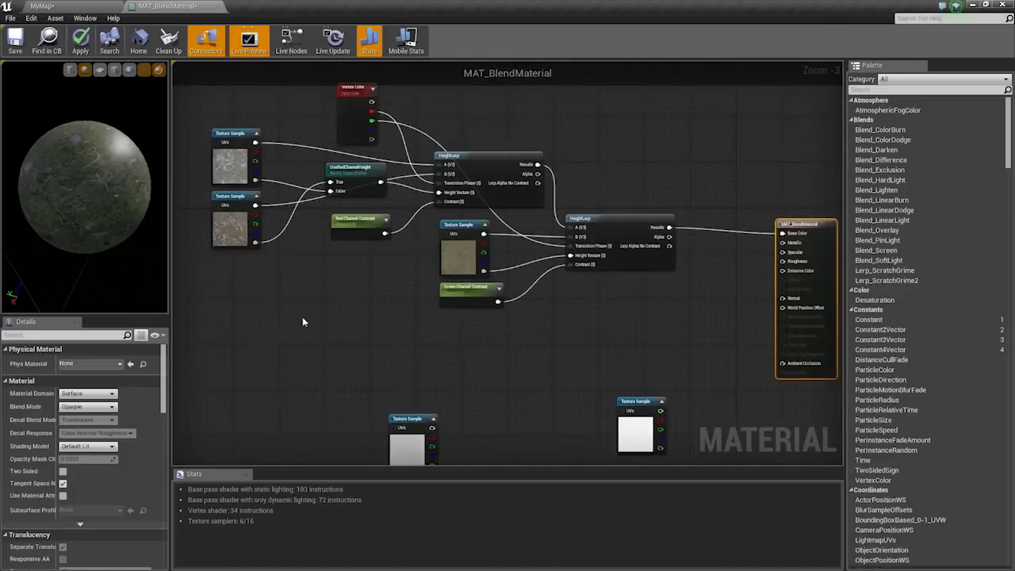
{"action": "right_click_drag", "start_coordinate": [317, 308], "coordinate": [373, 254]}
{"action": "right_click_drag", "start_coordinate": [522, 305], "coordinate": [506, 275]}
{"action": "right_click_drag", "start_coordinate": [432, 327], "coordinate": [523, 418]}
{"action": "right_click_drag", "start_coordinate": [540, 374], "coordinate": [518, 324]}
{"action": "scroll", "coordinate": [529, 319], "scroll_direction": "up", "scroll_amount": 1}
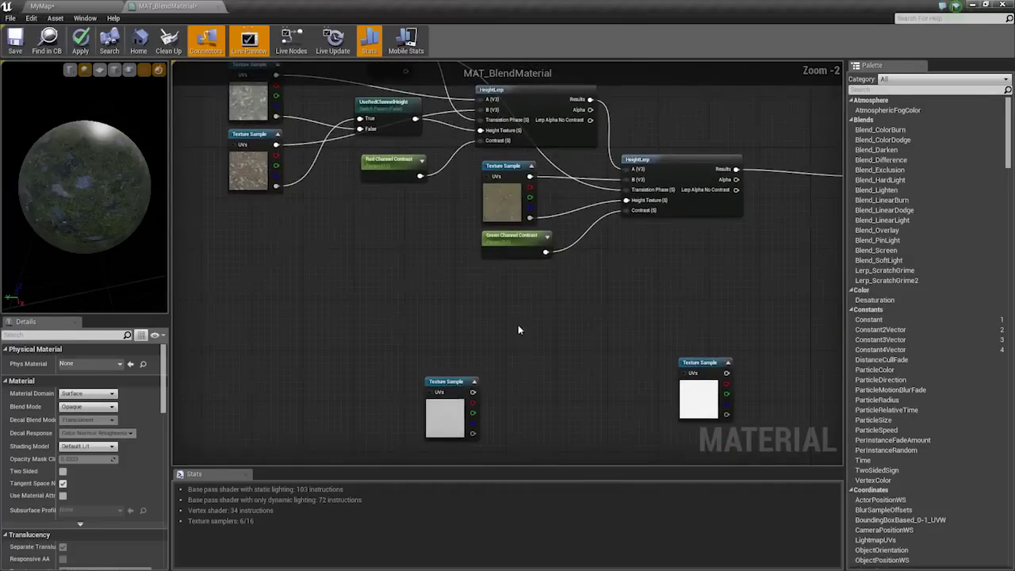
{"action": "key", "text": "l"}
{"action": "left_click", "coordinate": [497, 294]}
{"action": "right_click_drag", "start_coordinate": [607, 334], "coordinate": [594, 260]}
{"action": "key", "text": "l"}
{"action": "left_click", "coordinate": [594, 260]}
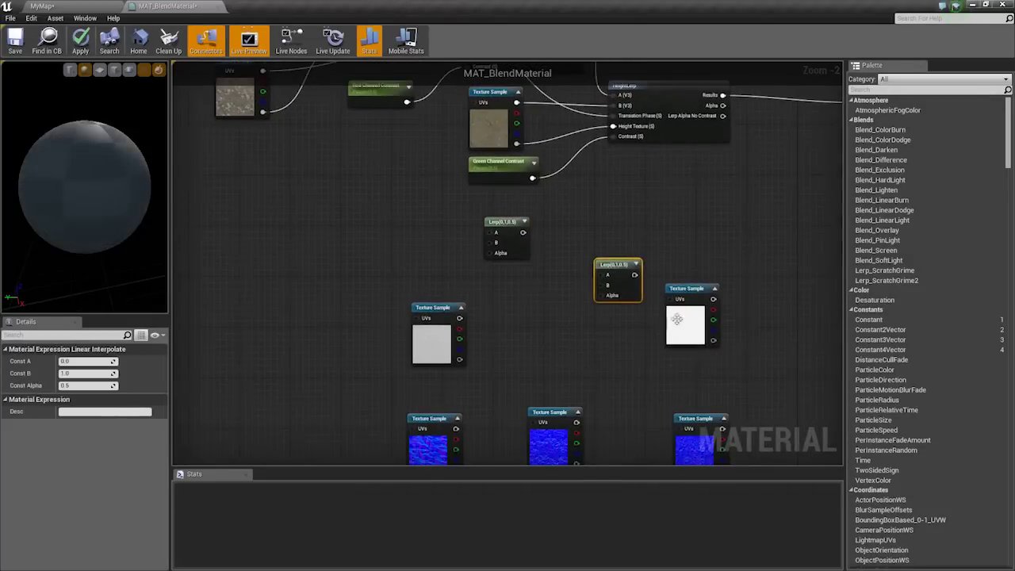
Move the white texture sample closer beneath the second Lerp node and shift the grey mud sample farther from the first Lerp.
{"action": "left_click_drag", "start_coordinate": [676, 318], "coordinate": [632, 355]}
{"action": "right_click_drag", "start_coordinate": [350, 269], "coordinate": [501, 298]}
{"action": "left_click_drag", "start_coordinate": [571, 356], "coordinate": [520, 332]}
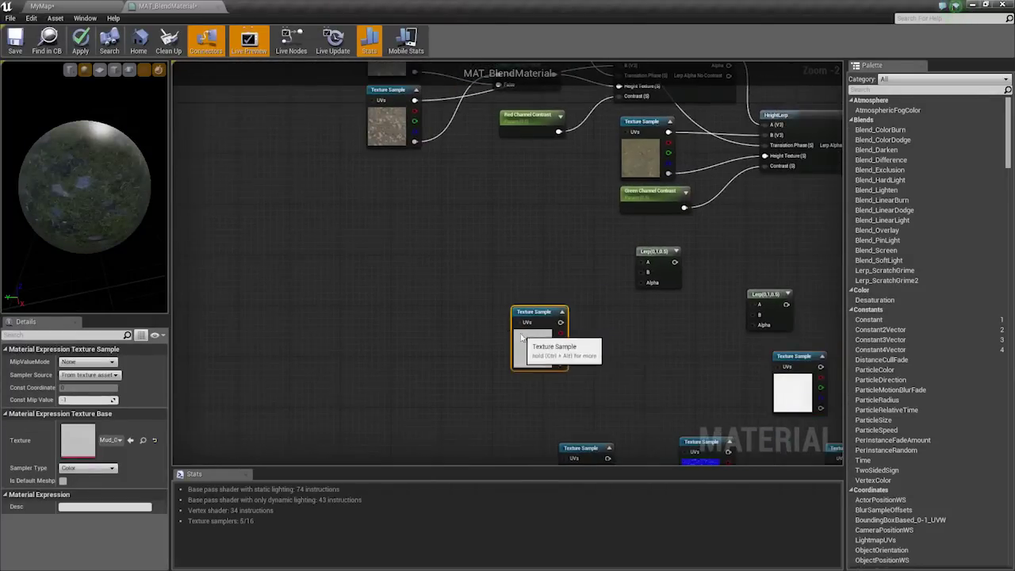
Examine the rock color sample and the grey mud sample to decide which roughness inputs the base layer needs.
{"action": "scroll", "coordinate": [541, 321], "scroll_direction": "up", "scroll_amount": 1}
{"action": "right_click_drag", "start_coordinate": [480, 265], "coordinate": [446, 287]}
{"action": "scroll", "coordinate": [541, 320], "scroll_direction": "up", "scroll_amount": 1}
{"action": "right_click_drag", "start_coordinate": [402, 171], "coordinate": [480, 372]}
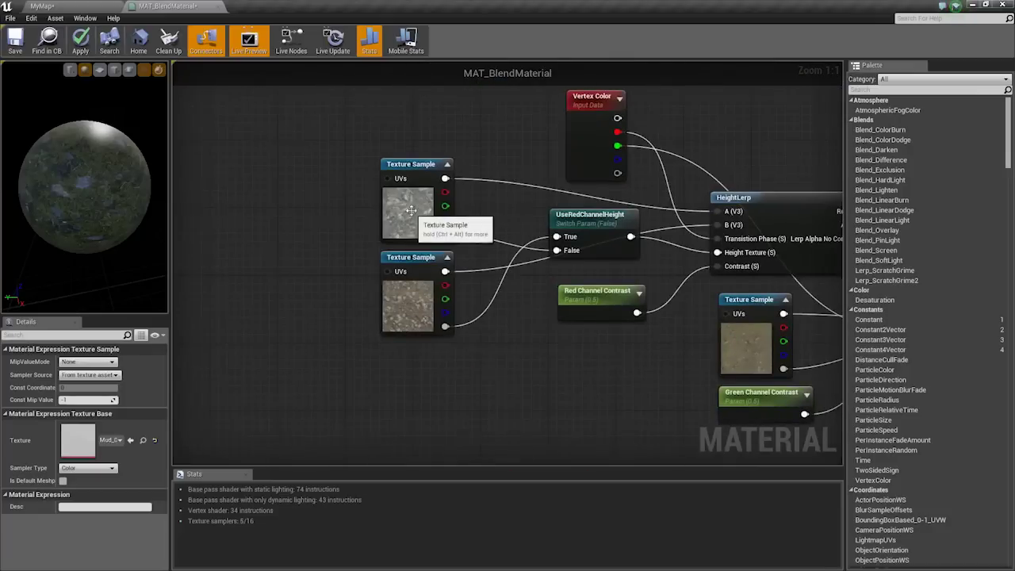
{"action": "left_click", "coordinate": [408, 207]}
{"action": "right_click_drag", "start_coordinate": [525, 344], "coordinate": [429, 124]}
{"action": "left_click", "coordinate": [512, 377]}
{"action": "right_click_drag", "start_coordinate": [422, 230], "coordinate": [476, 382]}
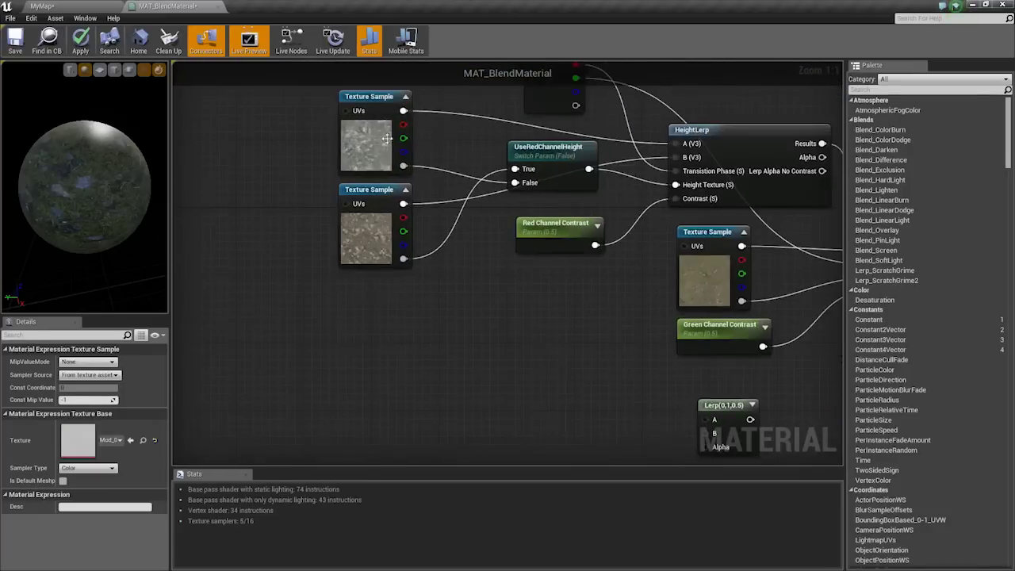
{"action": "left_click", "coordinate": [386, 137]}
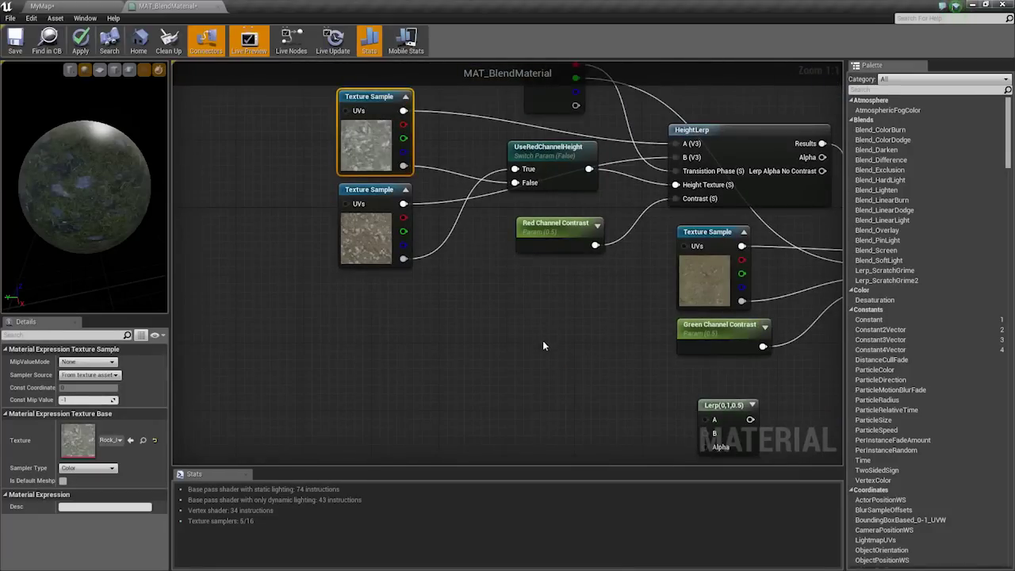
{"action": "right_click_drag", "start_coordinate": [543, 346], "coordinate": [477, 268]}
{"action": "right_click_drag", "start_coordinate": [363, 197], "coordinate": [499, 389]}
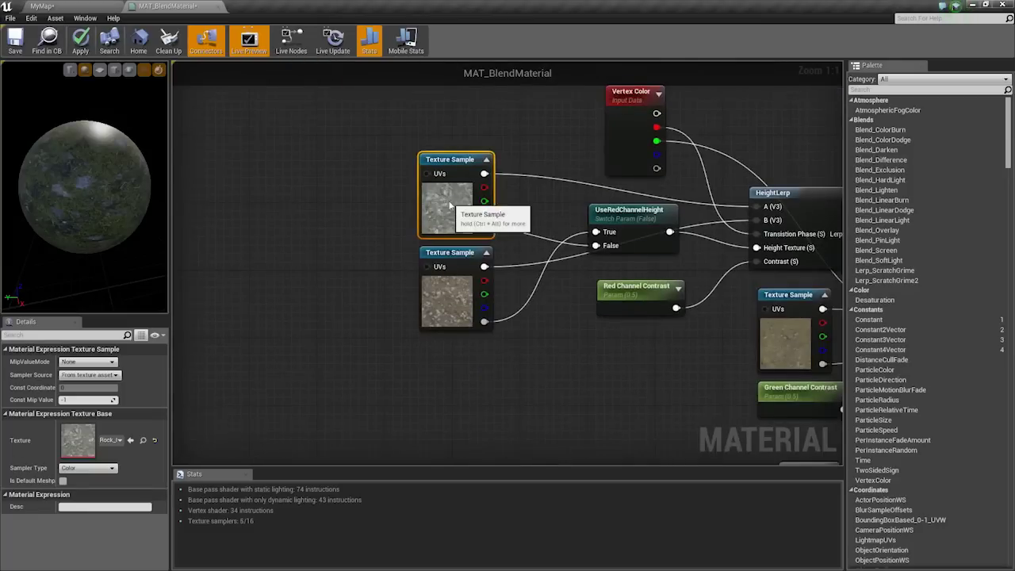
{"action": "right_click_drag", "start_coordinate": [553, 340], "coordinate": [474, 296]}
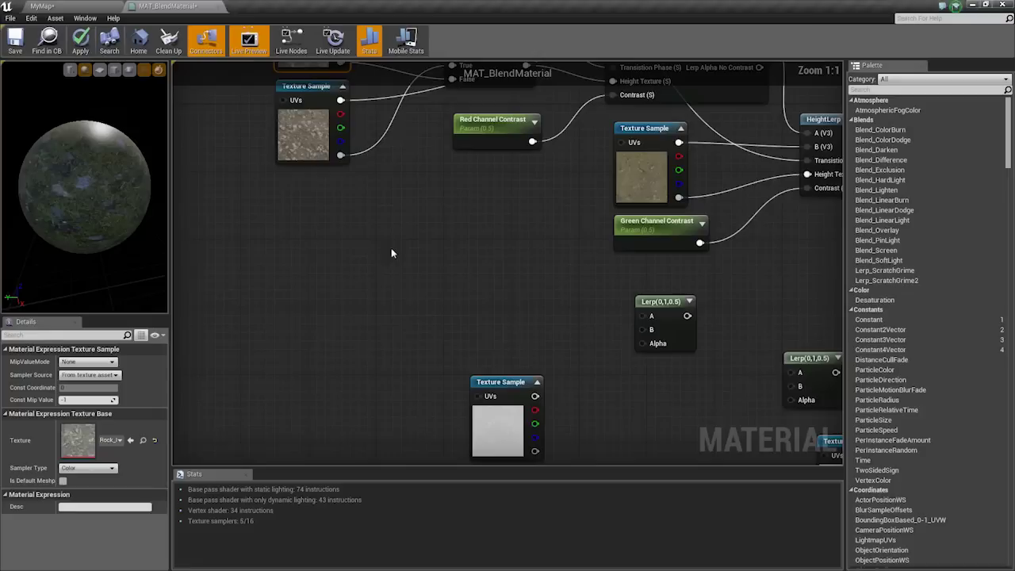
{"action": "left_click", "coordinate": [434, 277]}
{"action": "right_click_drag", "start_coordinate": [440, 211], "coordinate": [481, 299]}
{"action": "left_click", "coordinate": [505, 219]}
{"action": "right_click_drag", "start_coordinate": [595, 334], "coordinate": [567, 326]}
Duplicate the UseRedChannelHeight switch, move the copy down near the first Lerp node, and rename it UseValueForBaseRoughness.
{"action": "left_click", "coordinate": [521, 191]}
{"action": "left_click", "coordinate": [529, 168]}
{"action": "key", "text": "ctrl+w"}
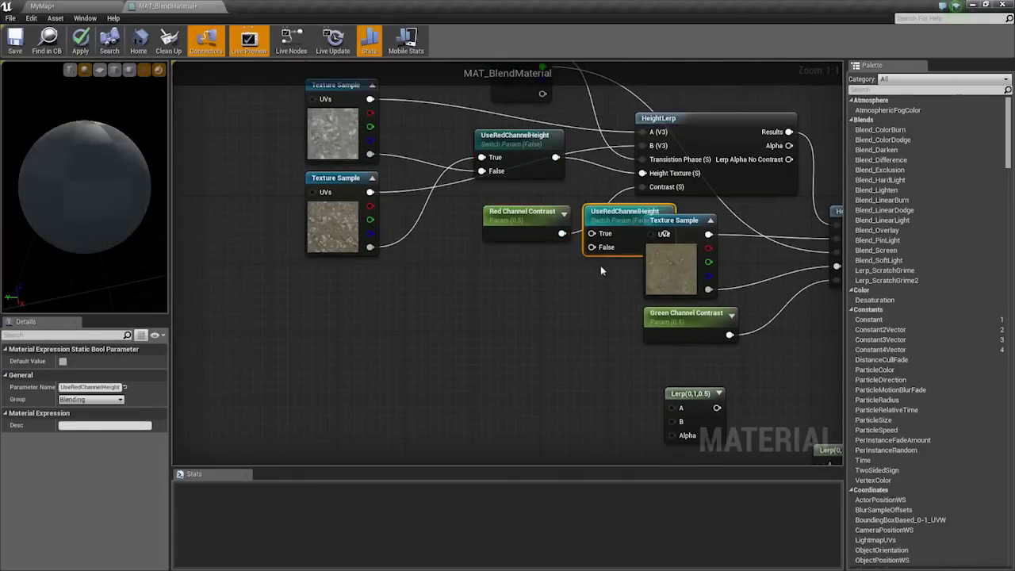
{"action": "left_click_drag", "start_coordinate": [618, 215], "coordinate": [557, 318]}
{"action": "left_click_drag", "start_coordinate": [517, 389], "coordinate": [497, 204]}
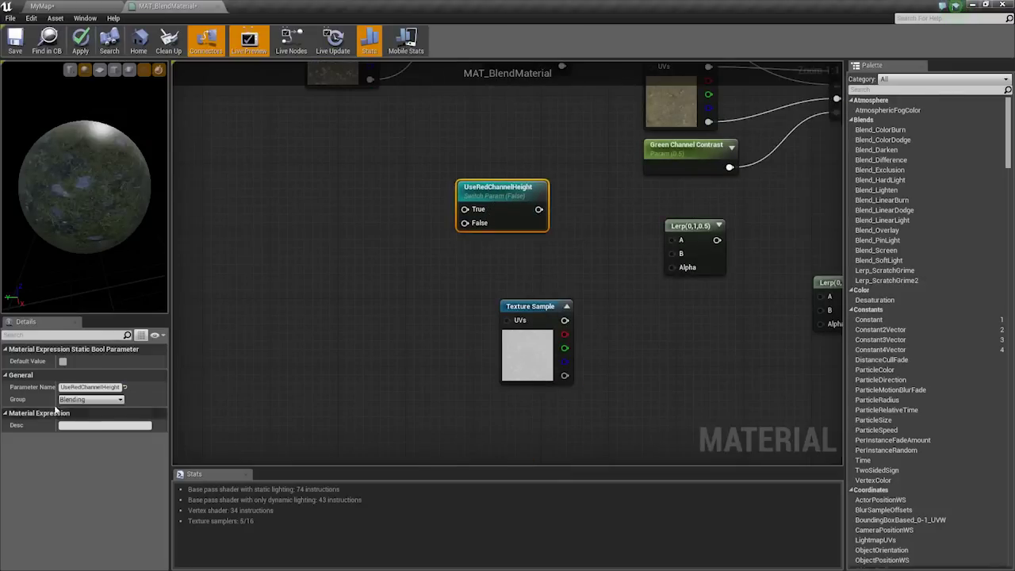
{"action": "left_click", "coordinate": [84, 388]}
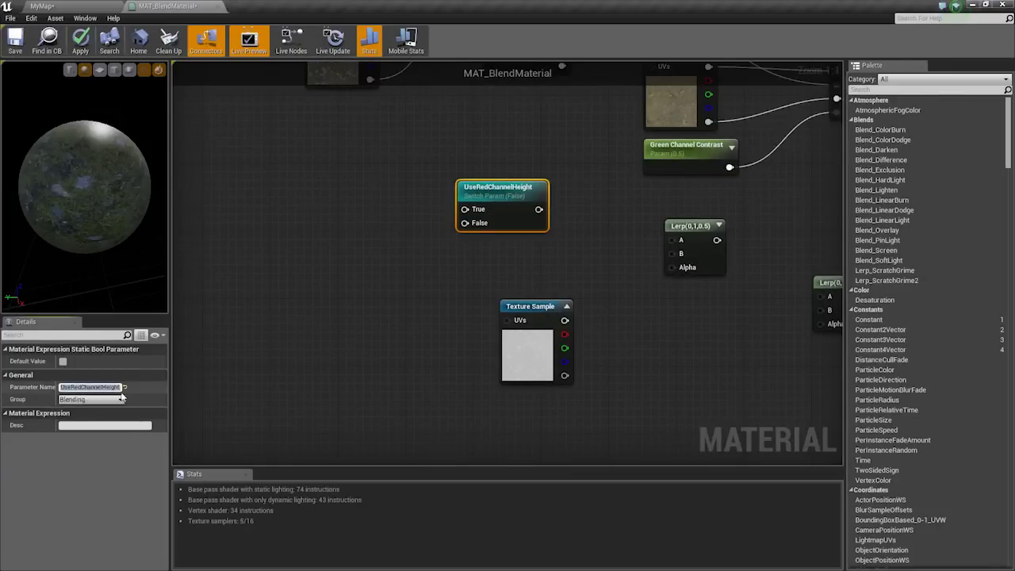
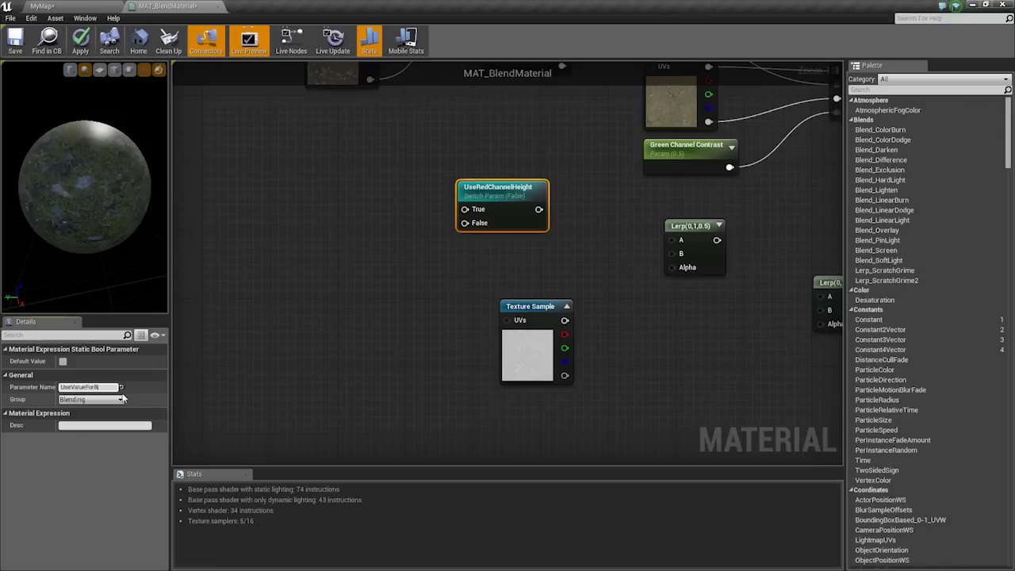
{"action": "key", "text": "Return"}
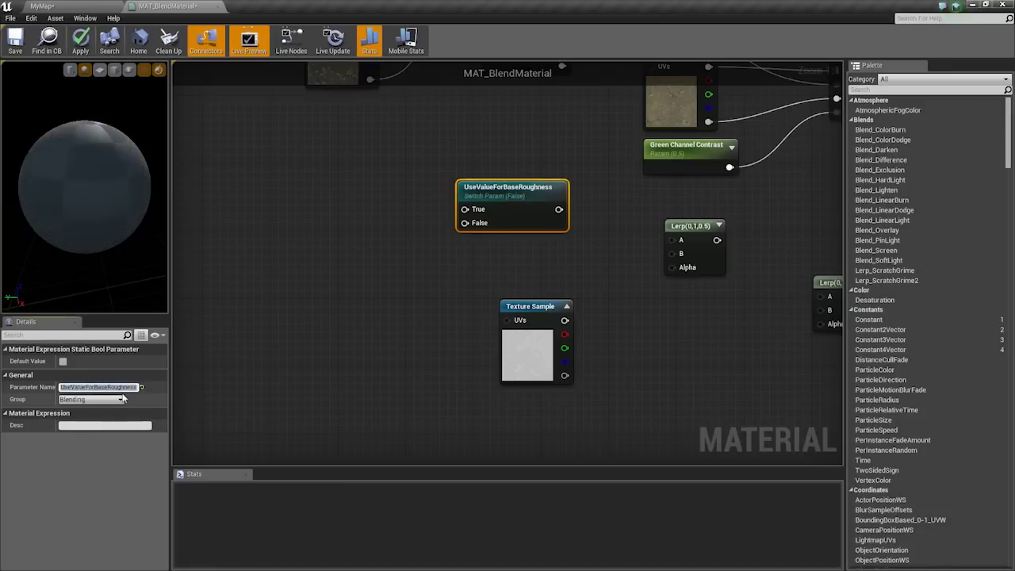
Align the UseValueForBaseRoughness switch beside the first Lerp node and set its default value to true.
{"action": "right_click_drag", "start_coordinate": [536, 202], "coordinate": [521, 315]}
{"action": "left_click_drag", "start_coordinate": [522, 311], "coordinate": [504, 320]}
{"action": "right_click_drag", "start_coordinate": [475, 314], "coordinate": [560, 246]}
{"action": "left_click_drag", "start_coordinate": [560, 246], "coordinate": [600, 286]}
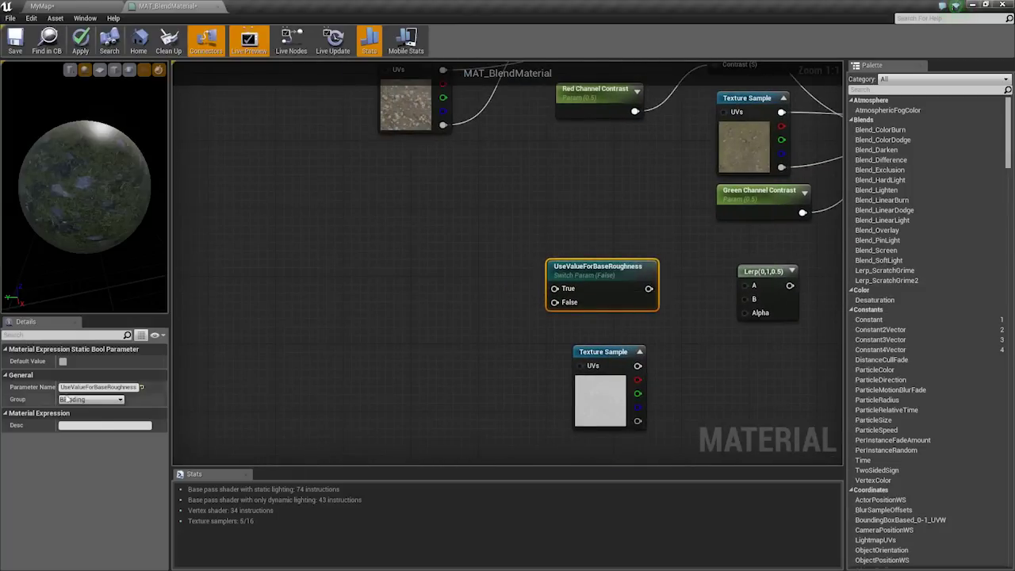
{"action": "left_click", "coordinate": [63, 360]}
Select the rock texture sample that feeds the first HeightLerp's A input.
{"action": "right_click_drag", "start_coordinate": [482, 305], "coordinate": [453, 410]}
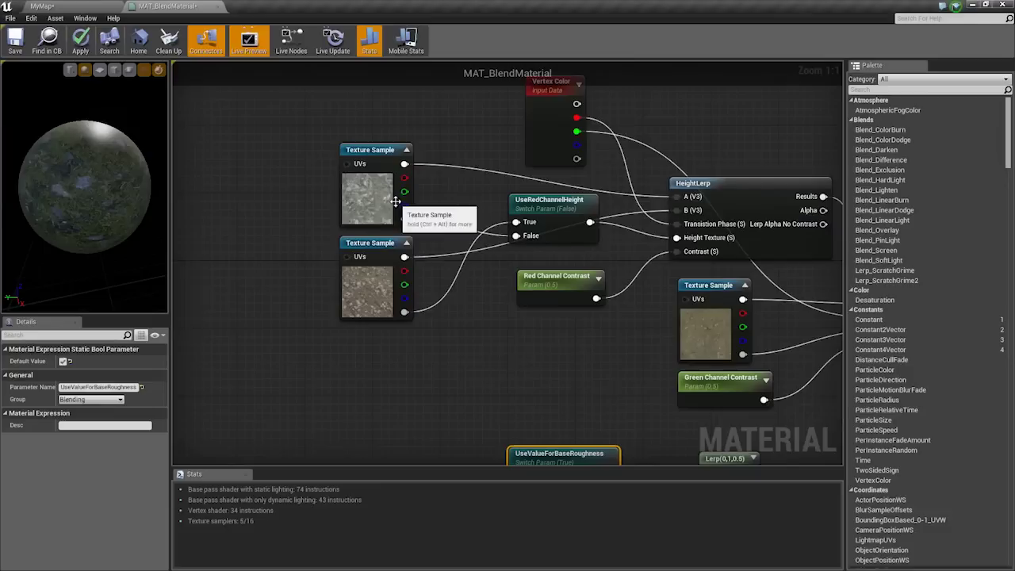
{"action": "right_click_drag", "start_coordinate": [464, 312], "coordinate": [490, 337]}
{"action": "left_click", "coordinate": [347, 162]}
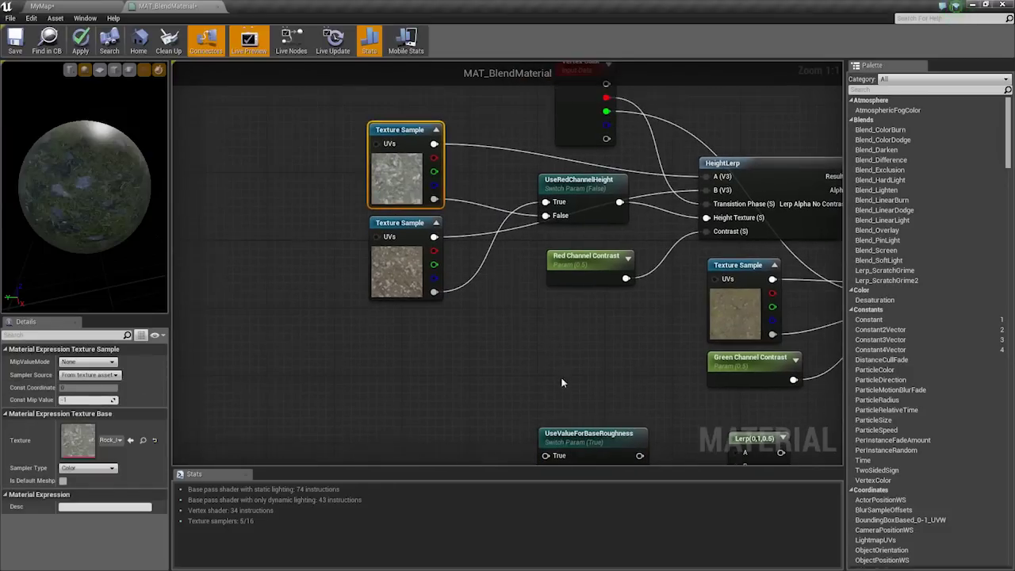
Paste a copy of the rock texture sample beside the UseValueForBaseRoughness switch and connect its color output to the True and False inputs.
{"action": "right_click_drag", "start_coordinate": [561, 380], "coordinate": [527, 254]}
{"action": "key", "text": "ctrl+v"}
{"action": "left_click_drag", "start_coordinate": [566, 291], "coordinate": [408, 292]}
{"action": "right_click_drag", "start_coordinate": [408, 294], "coordinate": [418, 243]}
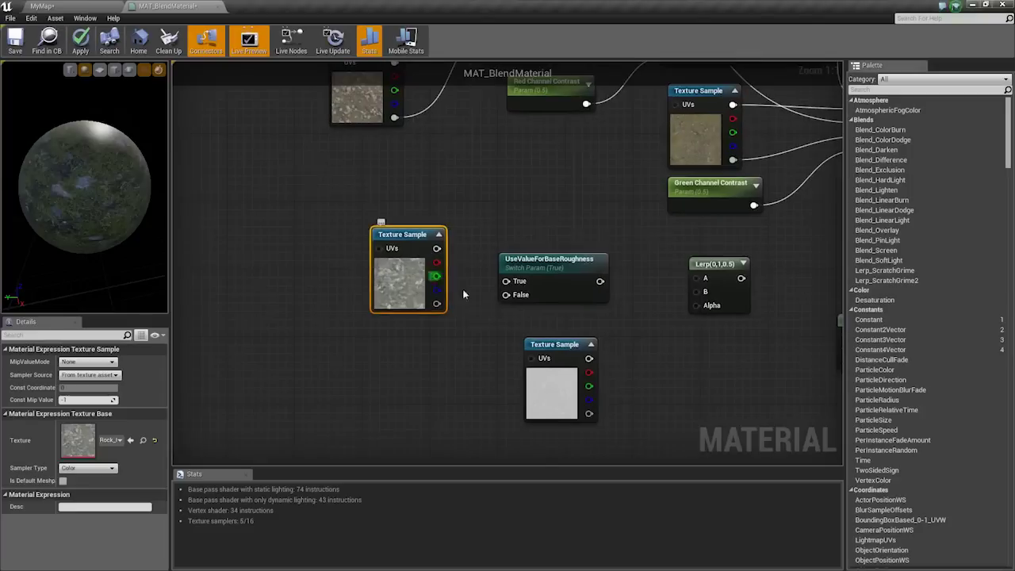
{"action": "left_click_drag", "start_coordinate": [506, 280], "coordinate": [405, 242]}
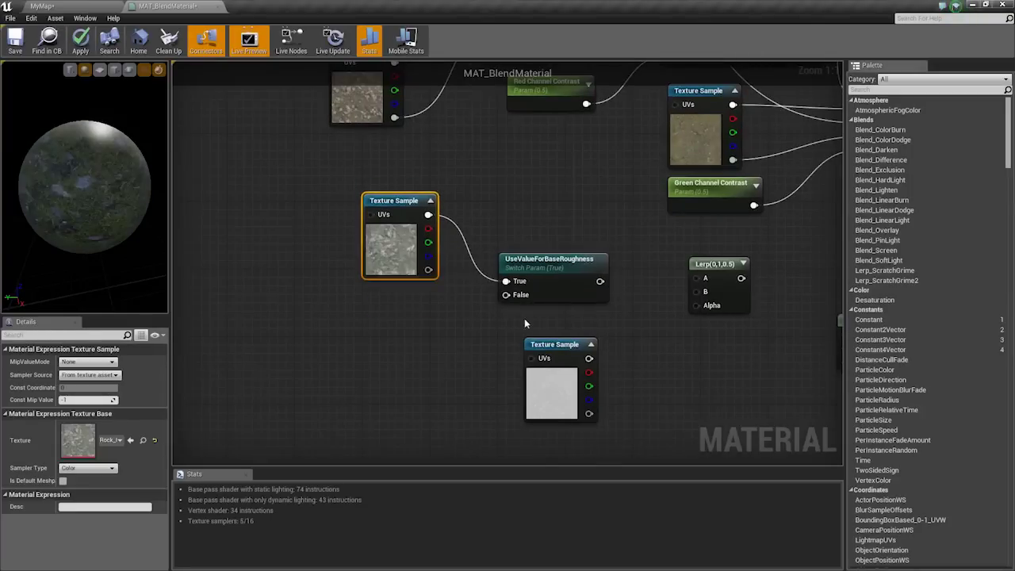
{"action": "left_click_drag", "start_coordinate": [506, 294], "coordinate": [429, 215]}
{"action": "left_click_drag", "start_coordinate": [551, 272], "coordinate": [593, 263]}
{"action": "right_click_drag", "start_coordinate": [453, 296], "coordinate": [551, 308]}
Add a constant below the copied rock sample and convert it to a scalar parameter named Base Roughness.
{"action": "key", "text": "1"}
{"action": "left_click", "coordinate": [486, 308]}
{"action": "right_click", "coordinate": [490, 313]}
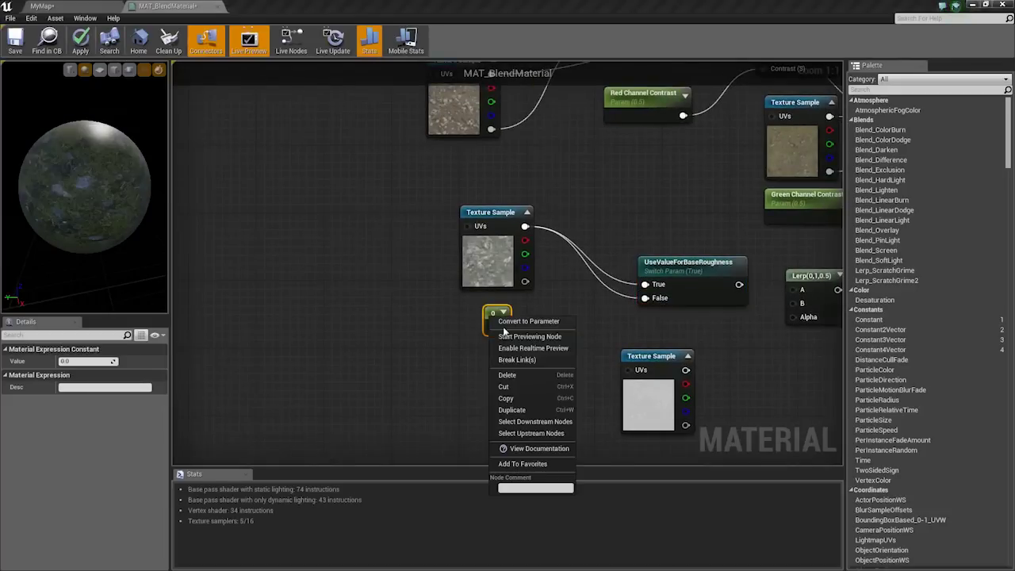
{"action": "left_click", "coordinate": [504, 328]}
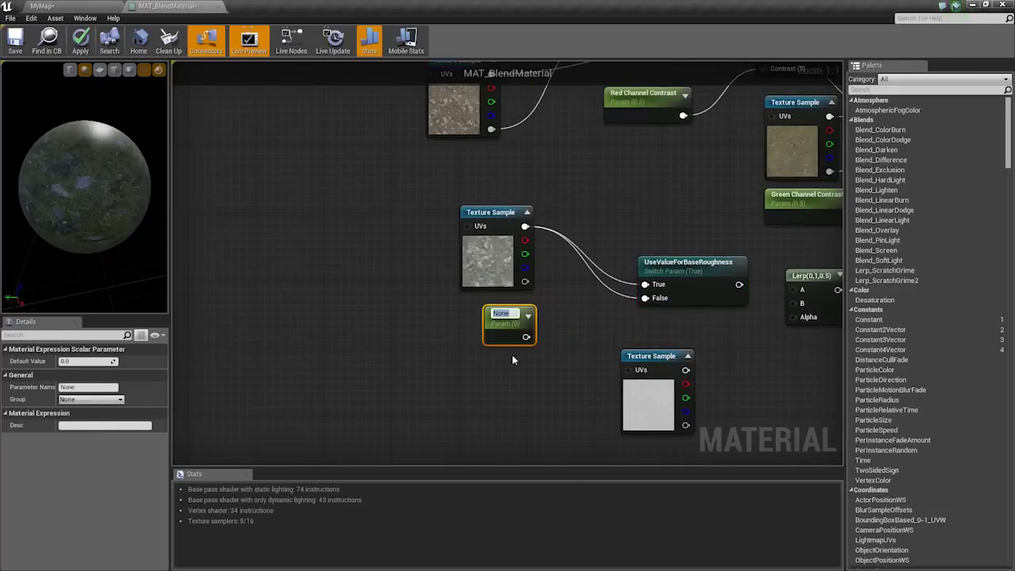
{"action": "type", "text": "Base Roughness"}
{"action": "key", "text": "Return"}
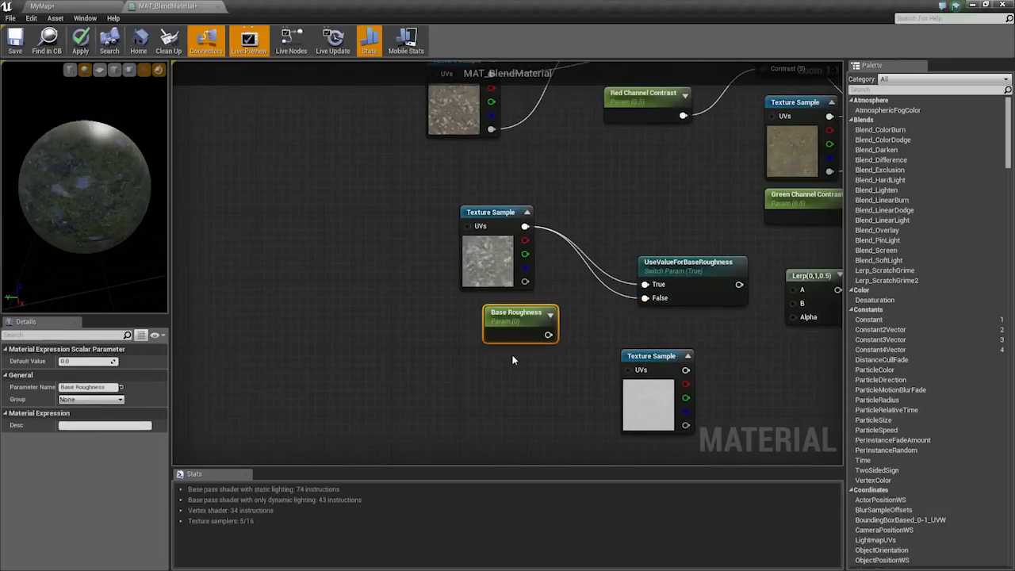
Connect Base Roughness to the switch's True input and set the parameter's default value to 0.8.
{"action": "left_click_drag", "start_coordinate": [548, 334], "coordinate": [645, 298]}
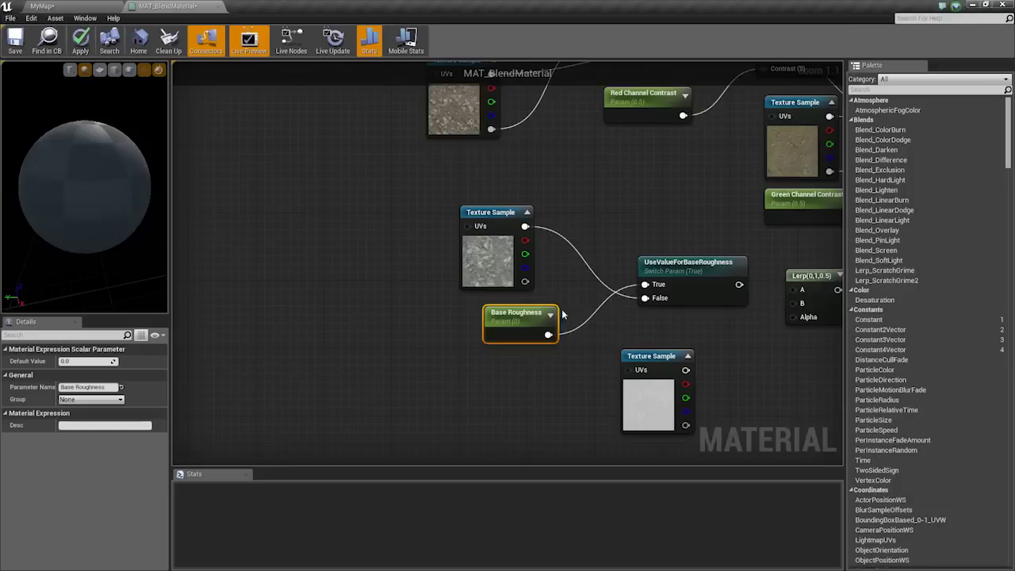
{"action": "left_click_drag", "start_coordinate": [515, 318], "coordinate": [477, 307]}
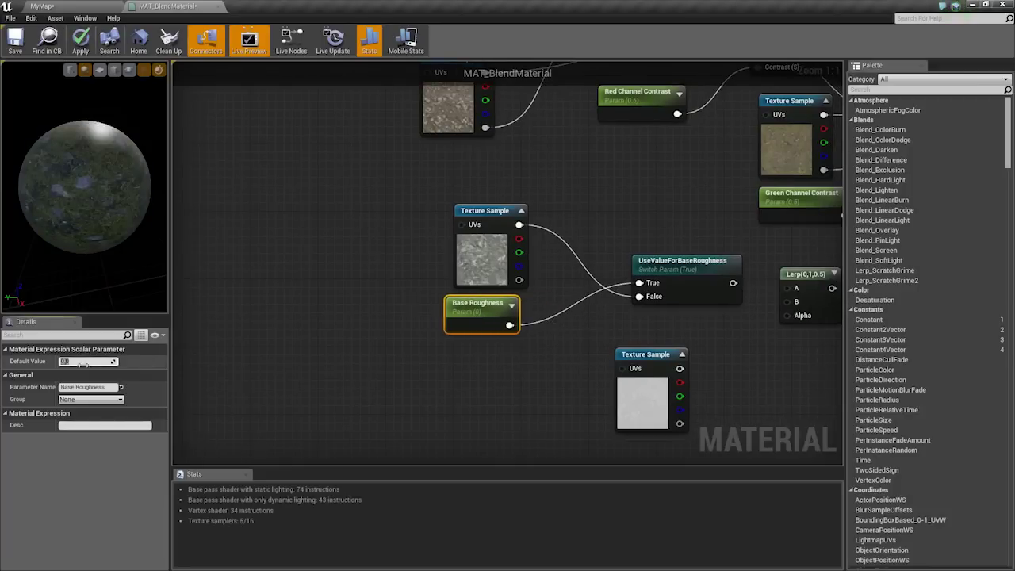
{"action": "type", "text": "0.8"}
{"action": "key", "text": "Return"}
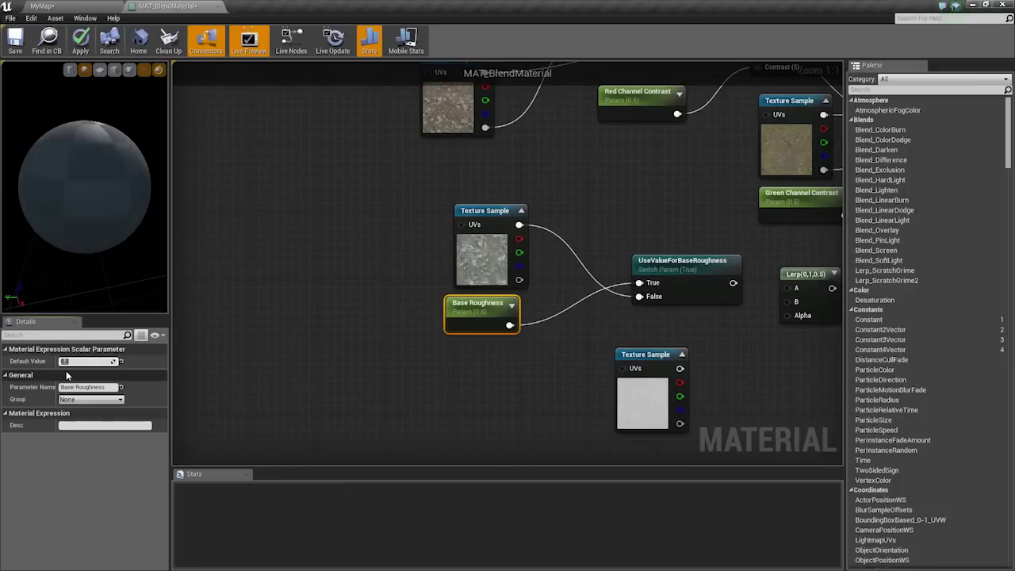
{"action": "right_click_drag", "start_coordinate": [710, 314], "coordinate": [511, 314]}
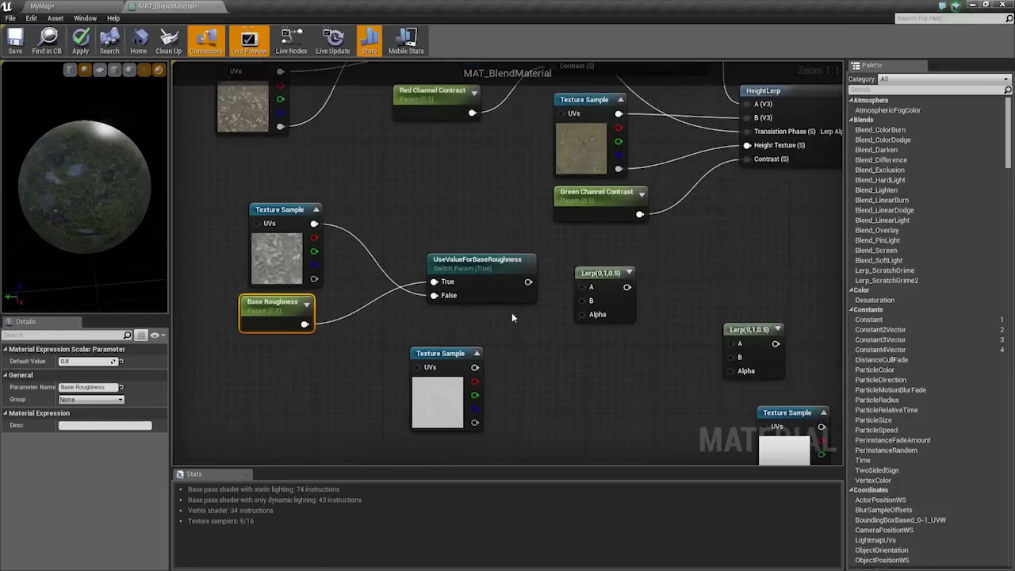
Wire the first Lerp with the UseValueForBaseRoughness switch in A, the grey mud sample in B and the first HeightLerp's Alpha in Alpha.
{"action": "right_click_drag", "start_coordinate": [573, 355], "coordinate": [540, 365]}
{"action": "scroll", "coordinate": [491, 396], "scroll_direction": "down", "scroll_amount": 2}
{"action": "scroll", "coordinate": [560, 326], "scroll_direction": "up", "scroll_amount": 2}
{"action": "left_click_drag", "start_coordinate": [560, 314], "coordinate": [573, 360]}
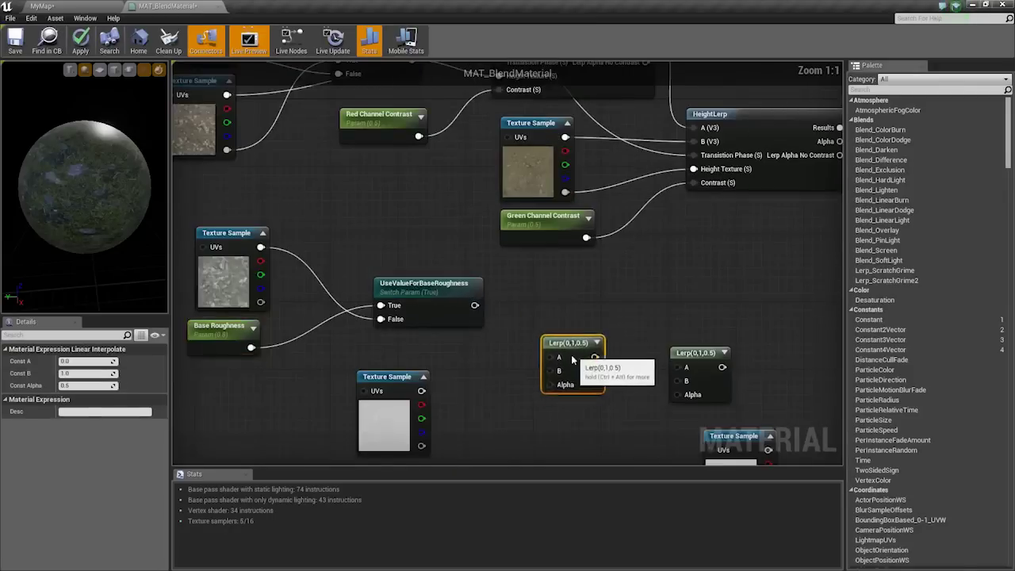
{"action": "right_click_drag", "start_coordinate": [540, 389], "coordinate": [613, 304]}
{"action": "left_click_drag", "start_coordinate": [458, 333], "coordinate": [328, 339]}
{"action": "right_click_drag", "start_coordinate": [421, 286], "coordinate": [422, 386]}
{"action": "left_click_drag", "start_coordinate": [387, 388], "coordinate": [642, 377]}
{"action": "right_click_drag", "start_coordinate": [568, 279], "coordinate": [535, 315]}
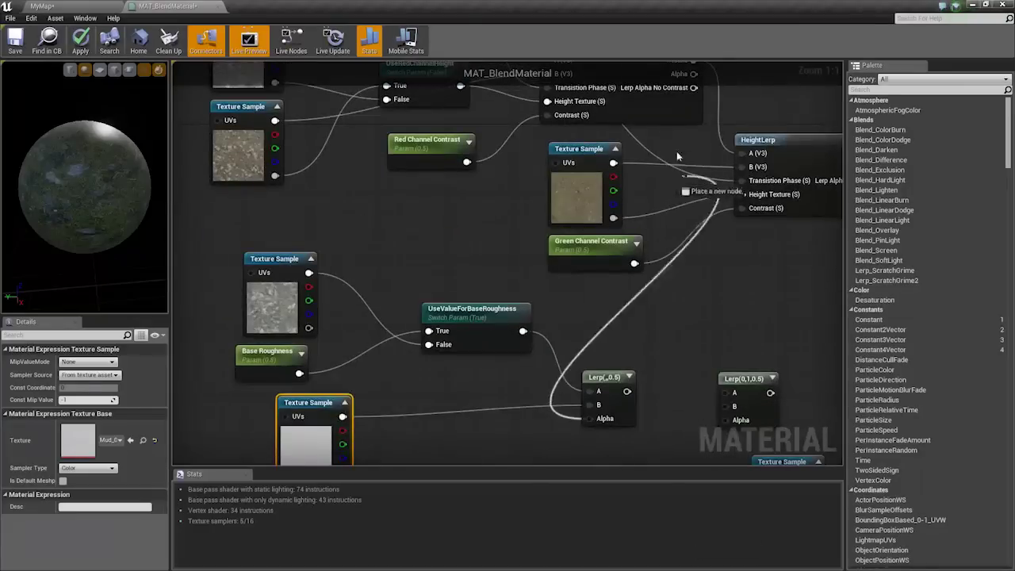
{"action": "left_click_drag", "start_coordinate": [677, 150], "coordinate": [694, 104]}
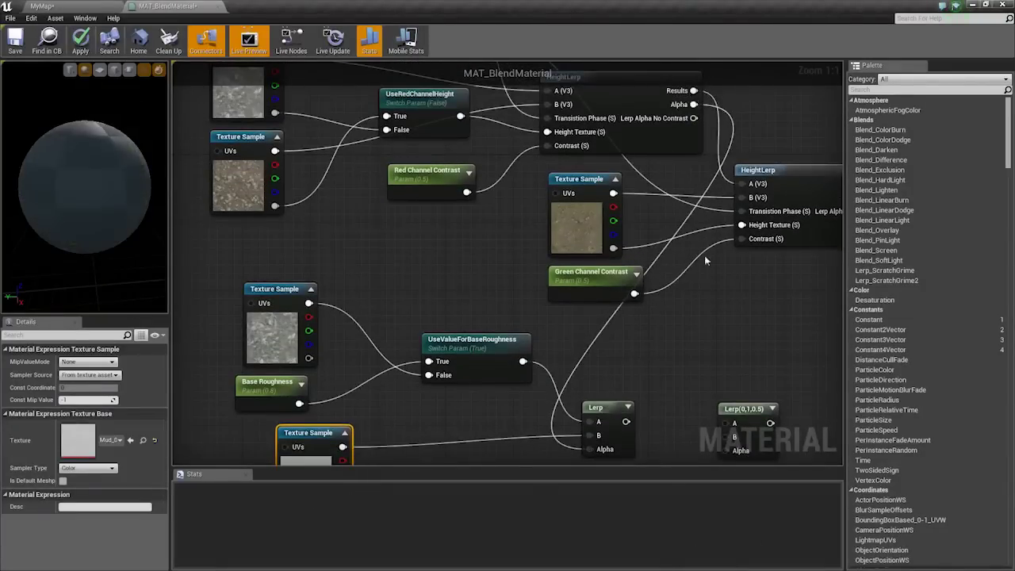
Feed the first Lerp's output into the second Lerp's A input and the white grass roughness sample into its B input.
{"action": "right_click_drag", "start_coordinate": [705, 255], "coordinate": [681, 81]}
{"action": "left_click", "coordinate": [617, 236]}
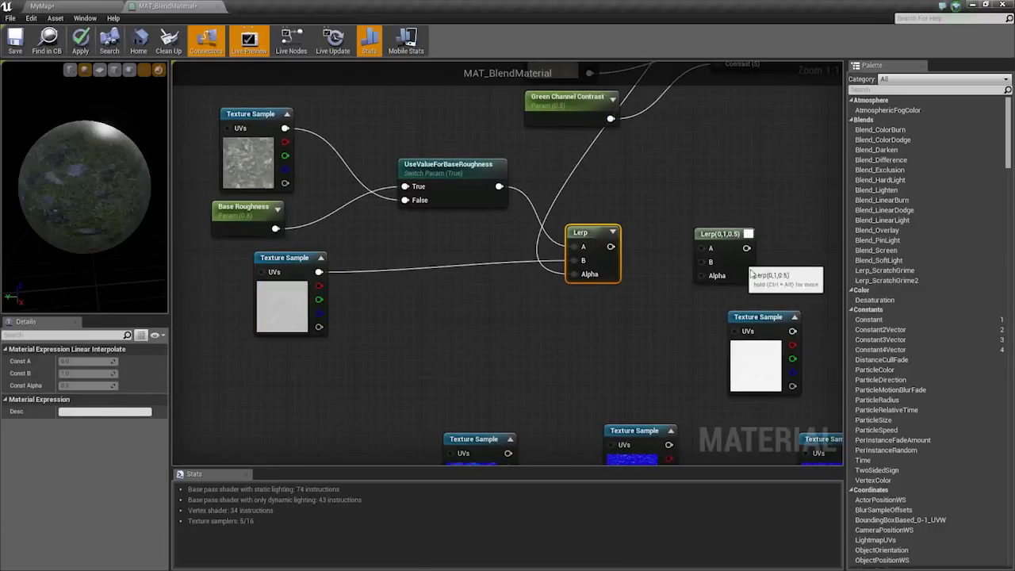
{"action": "left_click", "coordinate": [716, 252]}
{"action": "left_click_drag", "start_coordinate": [701, 248], "coordinate": [610, 247]}
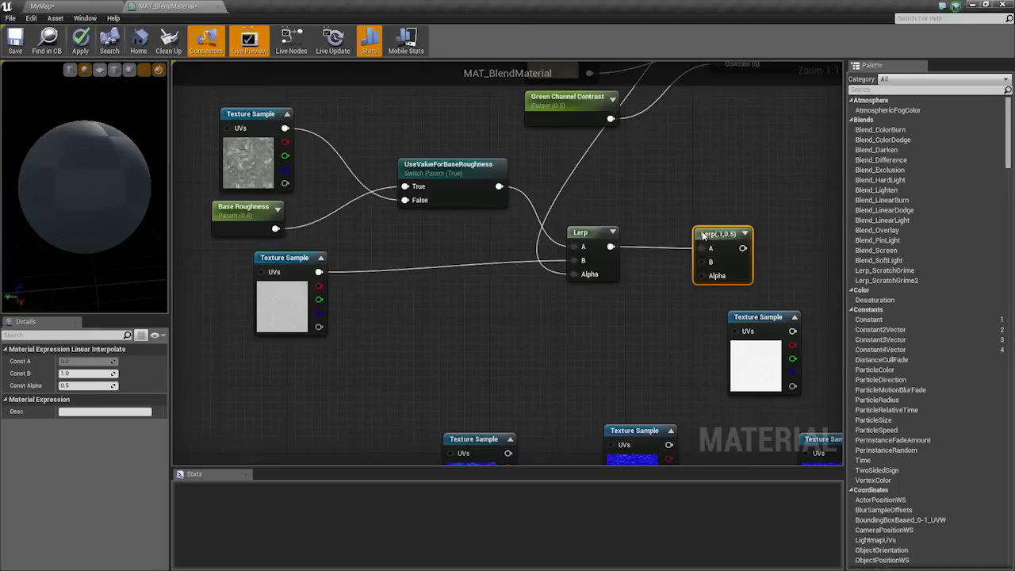
{"action": "left_click_drag", "start_coordinate": [722, 234], "coordinate": [745, 250]}
{"action": "left_click_drag", "start_coordinate": [780, 350], "coordinate": [735, 277]}
{"action": "right_click_drag", "start_coordinate": [735, 276], "coordinate": [573, 420]}
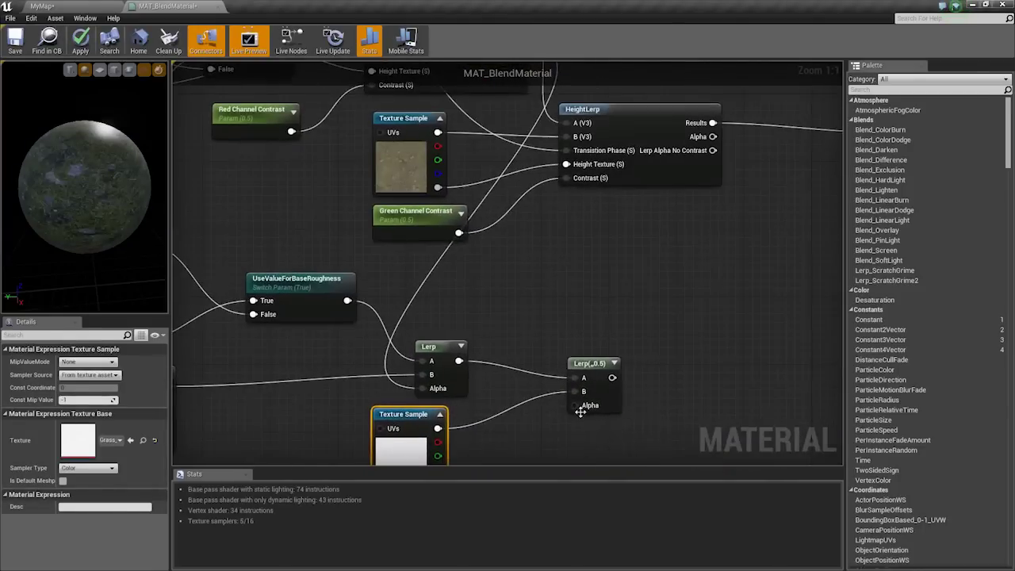
Drive the second Lerp's Alpha with the second HeightLerp's Alpha and connect its output to the material's Roughness input.
{"action": "left_click_drag", "start_coordinate": [573, 406], "coordinate": [711, 143]}
{"action": "right_click_drag", "start_coordinate": [712, 142], "coordinate": [582, 69]}
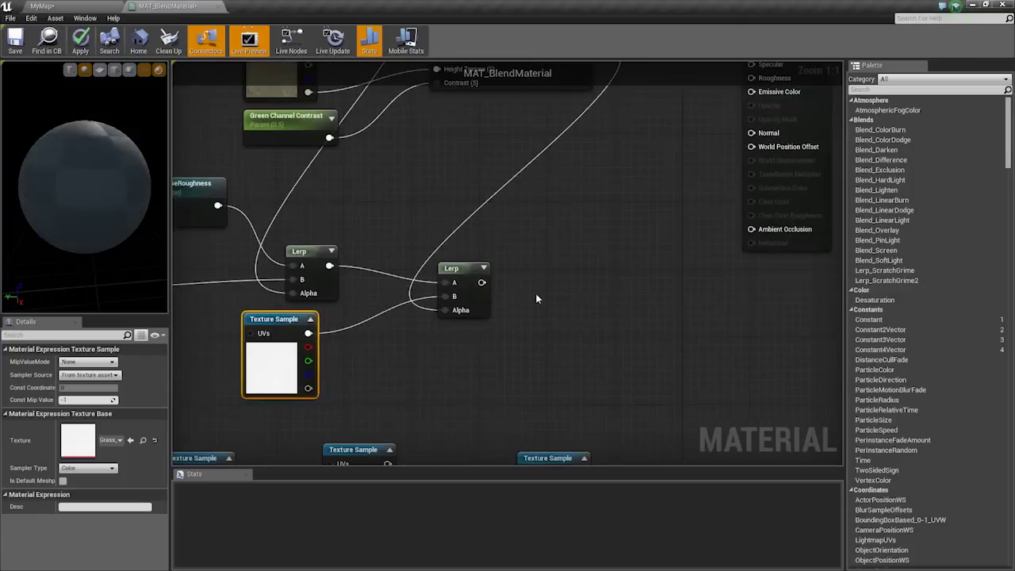
{"action": "left_click_drag", "start_coordinate": [481, 303], "coordinate": [754, 99]}
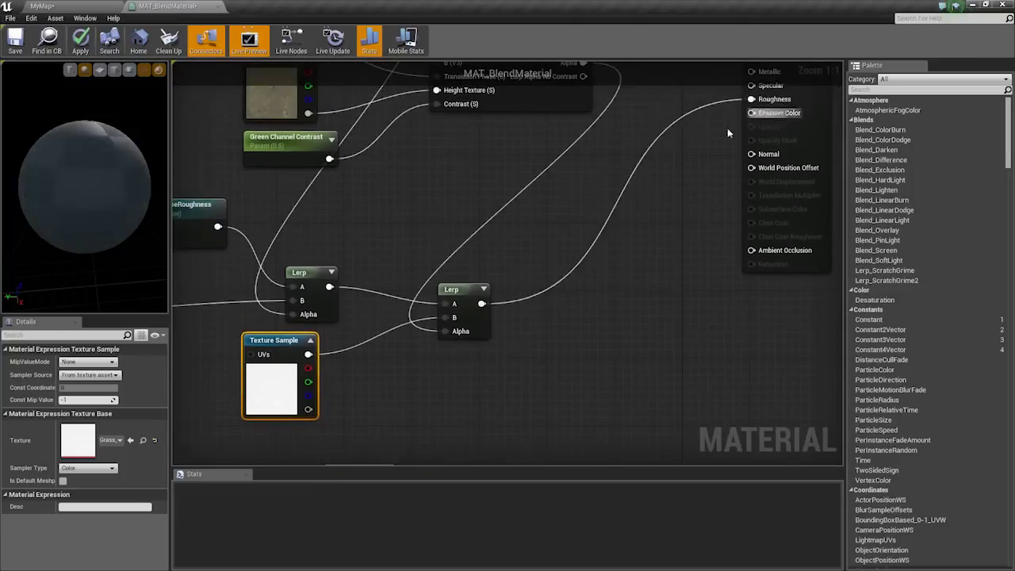
{"action": "right_click_drag", "start_coordinate": [674, 199], "coordinate": [813, 196]}
{"action": "left_click_drag", "start_coordinate": [72, 200], "coordinate": [43, 168]}
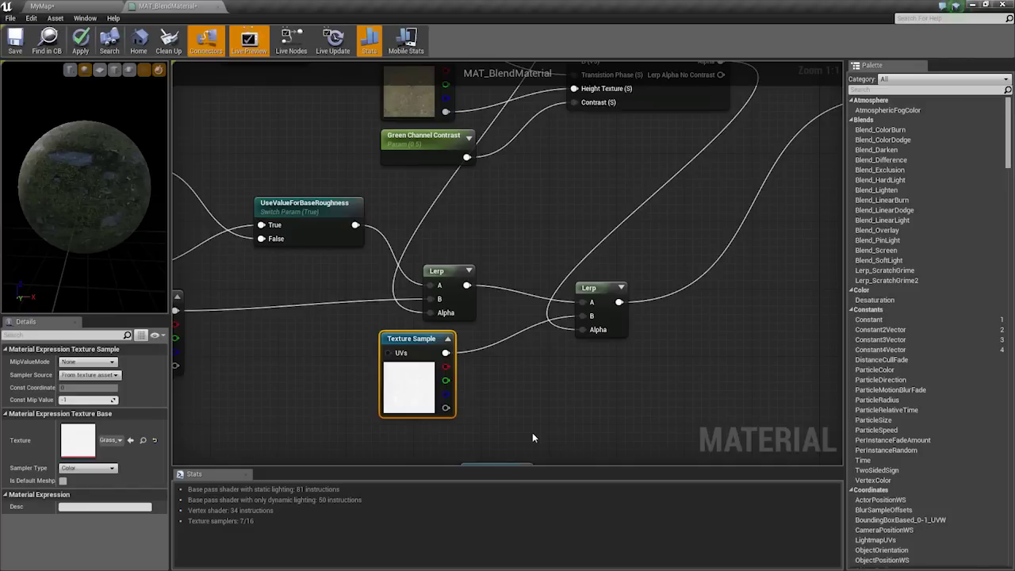
Group the vertex color, color texture and HeightLerp nodes in a comment box titled Albedo Blending.
{"action": "scroll", "coordinate": [529, 329], "scroll_direction": "down", "scroll_amount": 4}
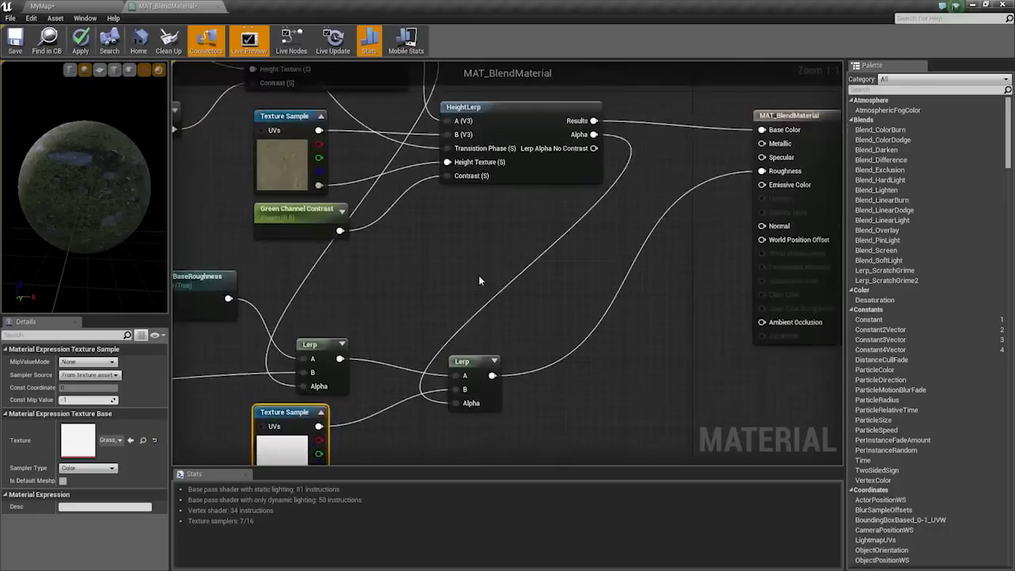
{"action": "right_click_drag", "start_coordinate": [632, 314], "coordinate": [654, 459]}
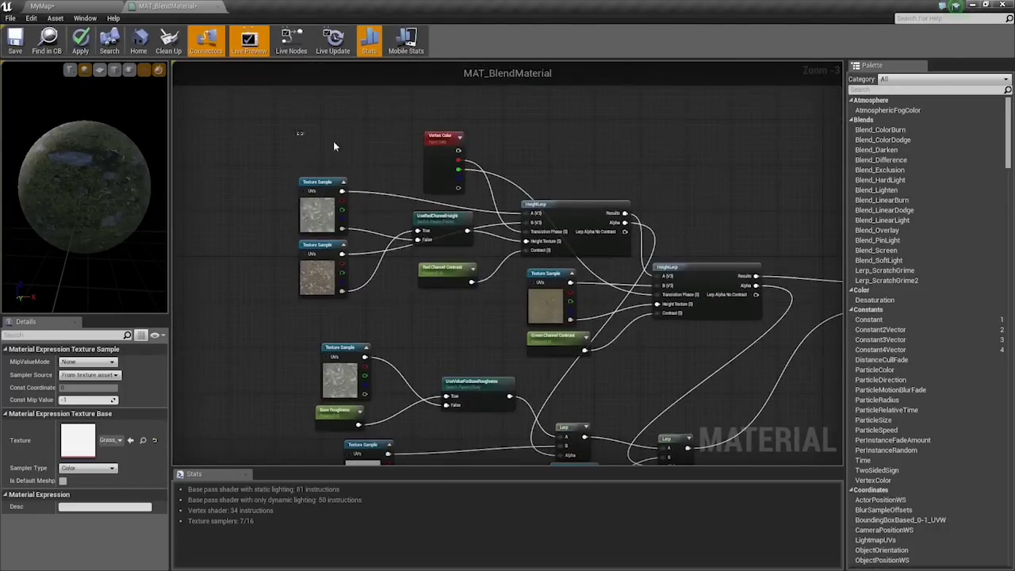
{"action": "left_click_drag", "start_coordinate": [334, 146], "coordinate": [772, 337]}
{"action": "left_click_drag", "start_coordinate": [568, 340], "coordinate": [567, 237]}
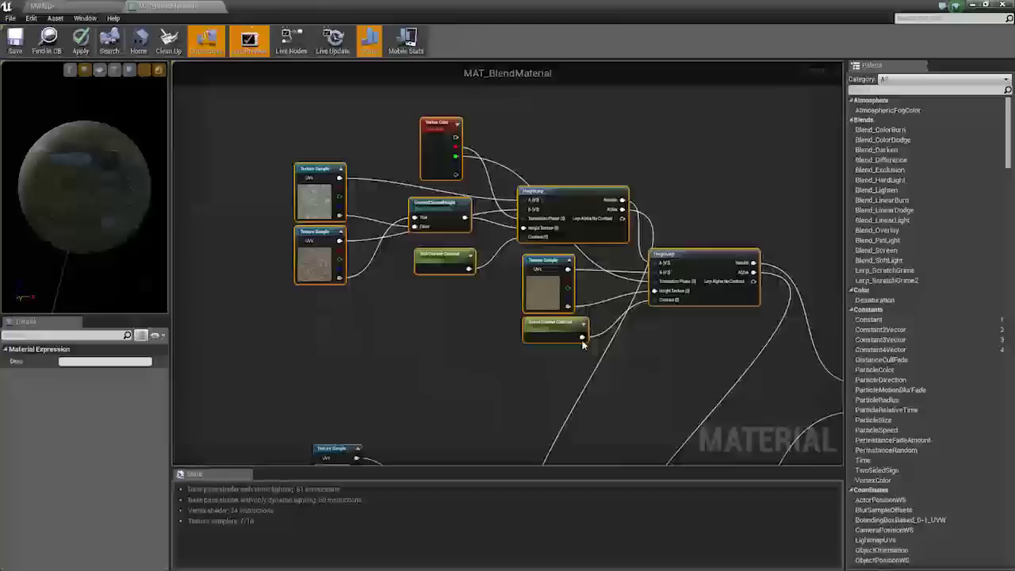
{"action": "key", "text": "c"}
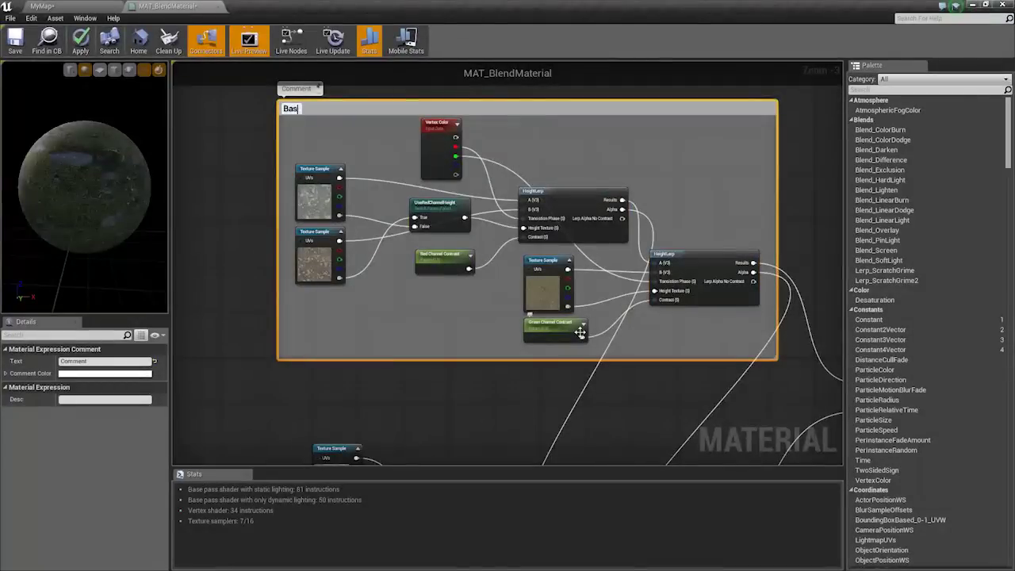
{"action": "type", "text": "Albedo Blending"}
{"action": "key", "text": "Return"}
Group the roughness samples, switch and Lerp nodes in a comment box titled Roughness Blending.
{"action": "right_click_drag", "start_coordinate": [543, 436], "coordinate": [544, 171]}
{"action": "scroll", "coordinate": [395, 204], "scroll_direction": "down", "scroll_amount": 2}
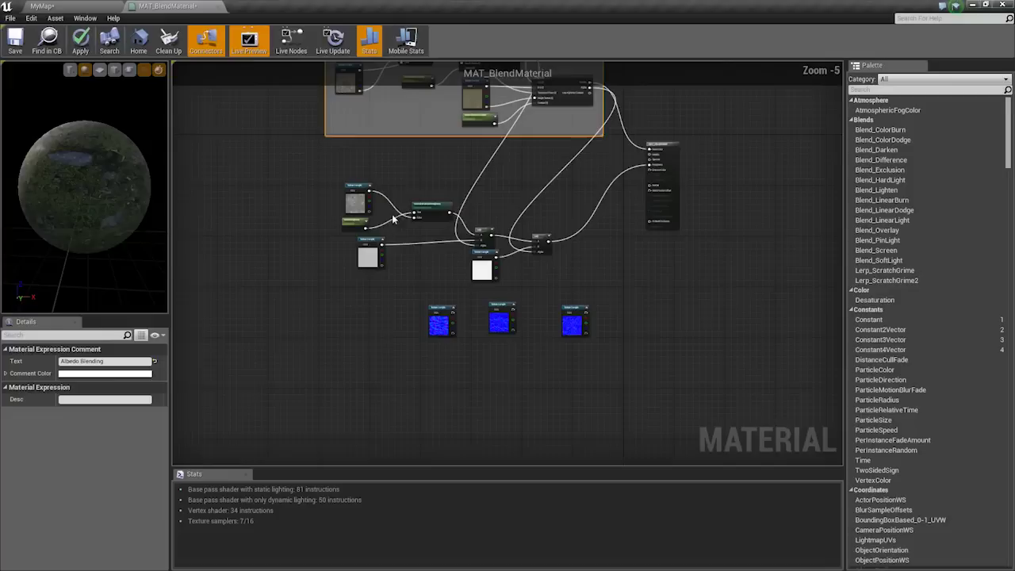
{"action": "left_click_drag", "start_coordinate": [297, 179], "coordinate": [590, 266]}
{"action": "key", "text": "c"}
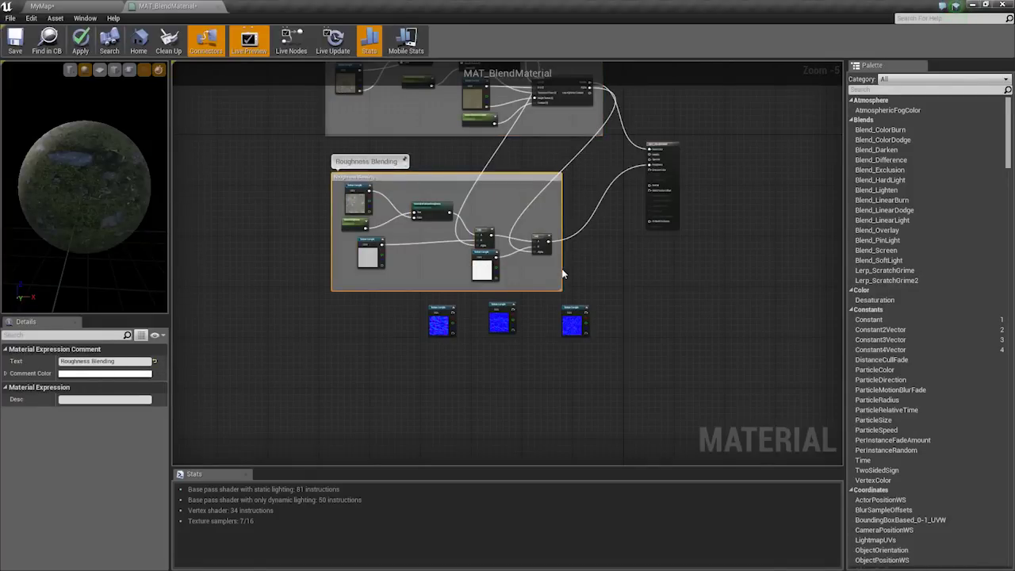
Add a constant of 0 connected to Metallic and a constant of 0.5 connected to Specular on the material output.
{"action": "scroll", "coordinate": [587, 286], "scroll_direction": "up", "scroll_amount": 5}
{"action": "left_click", "coordinate": [573, 220]}
{"action": "left_click_drag", "start_coordinate": [575, 220], "coordinate": [570, 194]}
{"action": "left_click", "coordinate": [569, 217]}
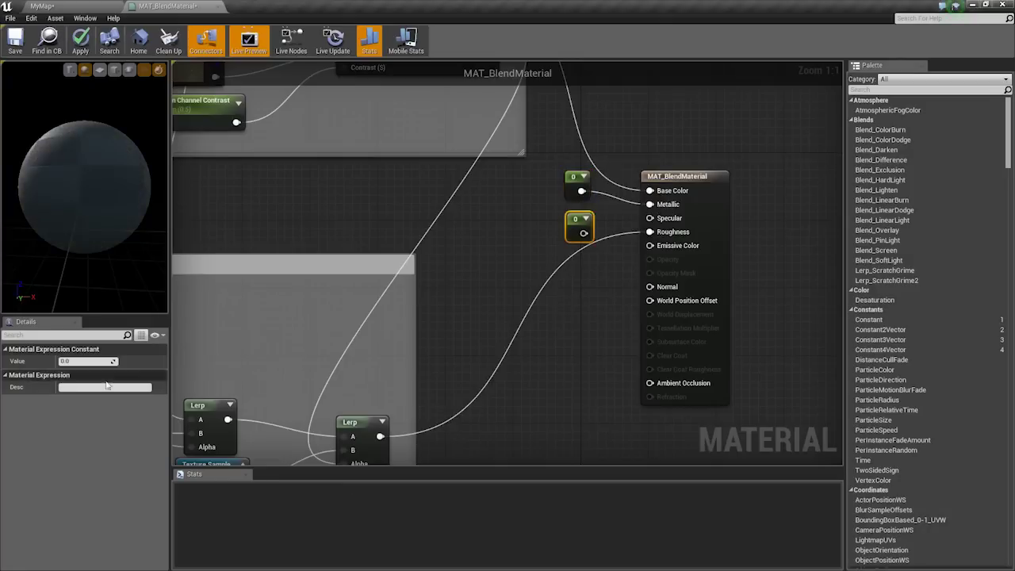
{"action": "type", "text": "0.5"}
{"action": "key", "text": "Return"}
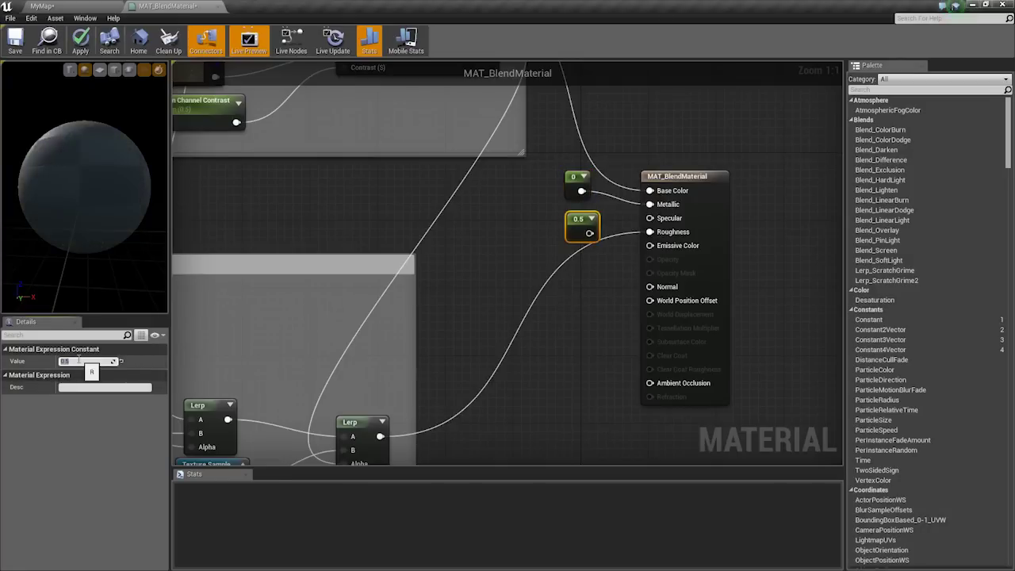
{"action": "left_click_drag", "start_coordinate": [587, 236], "coordinate": [649, 219]}
{"action": "right_click_drag", "start_coordinate": [451, 273], "coordinate": [470, 244]}
{"action": "left_click_drag", "start_coordinate": [96, 198], "coordinate": [138, 203]}
Move the material output node farther from the graph and gather the three normal map samples side by side under the roughness group.
{"action": "right_click_drag", "start_coordinate": [601, 288], "coordinate": [589, 207]}
{"action": "scroll", "coordinate": [590, 207], "scroll_direction": "down", "scroll_amount": 2}
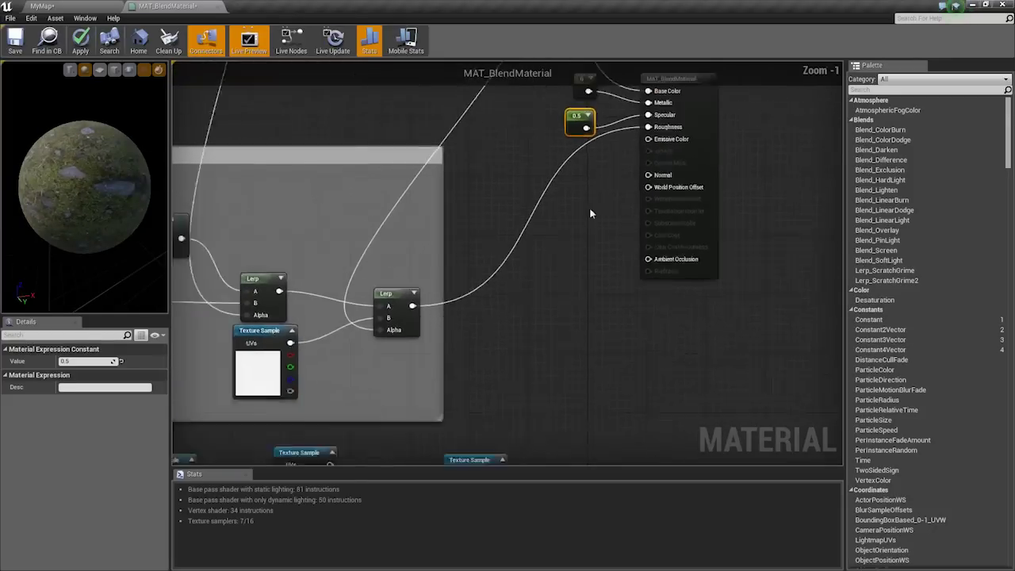
{"action": "left_click_drag", "start_coordinate": [697, 199], "coordinate": [811, 292]}
{"action": "right_click_drag", "start_coordinate": [430, 458], "coordinate": [533, 323]}
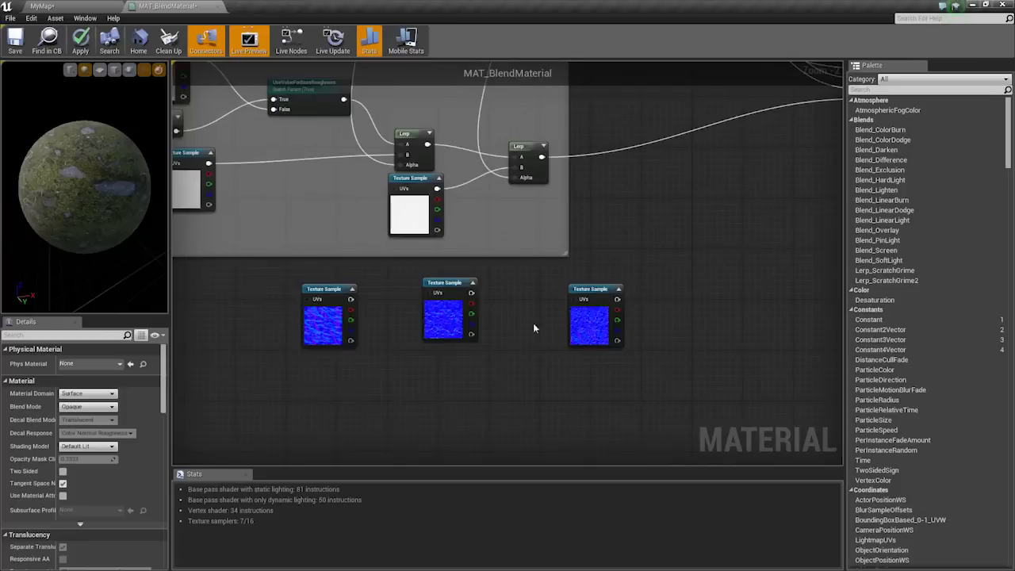
{"action": "left_click_drag", "start_coordinate": [326, 317], "coordinate": [377, 315]}
{"action": "left_click_drag", "start_coordinate": [566, 329], "coordinate": [494, 326]}
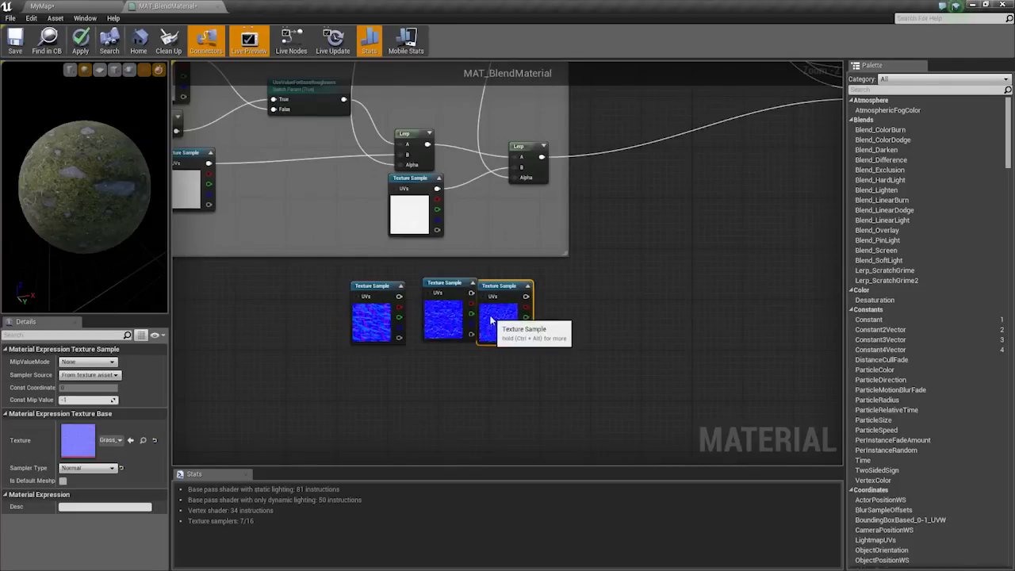
{"action": "right_click_drag", "start_coordinate": [438, 336], "coordinate": [469, 366]}
{"action": "left_click_drag", "start_coordinate": [392, 361], "coordinate": [398, 353]}
{"action": "scroll", "coordinate": [398, 353], "scroll_direction": "down", "scroll_amount": 6}
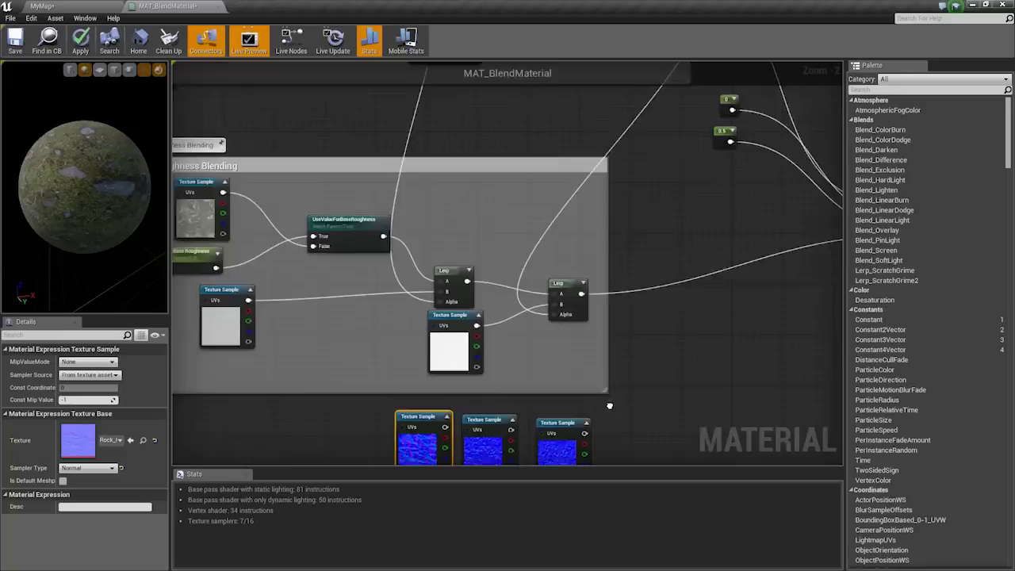
Move the three normal map samples together farther below the Roughness Blending comment to make room for their blend nodes.
{"action": "scroll", "coordinate": [693, 363], "scroll_direction": "up", "scroll_amount": 5}
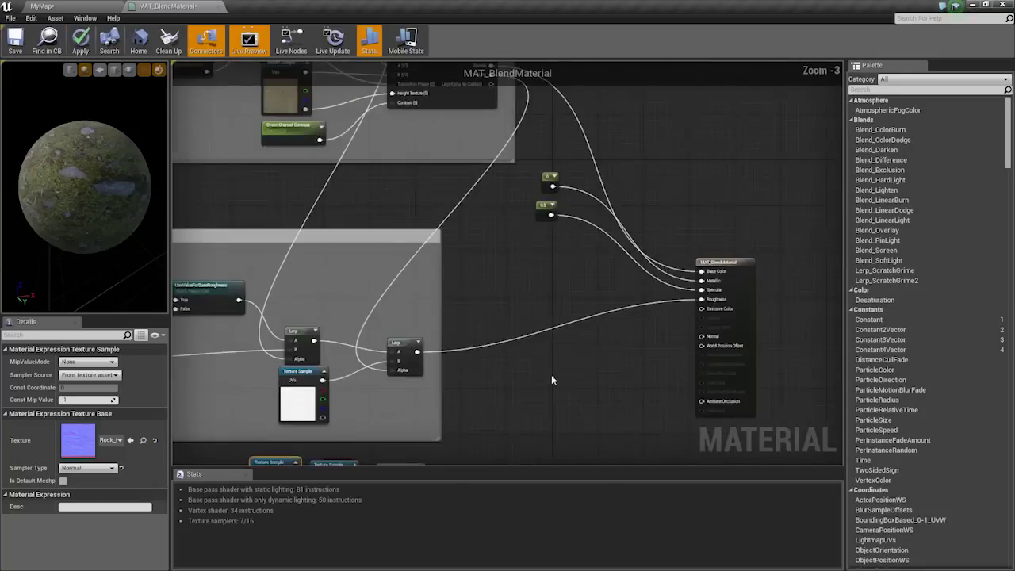
{"action": "right_click_drag", "start_coordinate": [422, 462], "coordinate": [587, 305]}
{"action": "scroll", "coordinate": [530, 326], "scroll_direction": "down", "scroll_amount": 3}
{"action": "right_click_drag", "start_coordinate": [437, 357], "coordinate": [521, 341]}
{"action": "left_click_drag", "start_coordinate": [492, 363], "coordinate": [468, 384]}
{"action": "scroll", "coordinate": [467, 349], "scroll_direction": "up", "scroll_amount": 4}
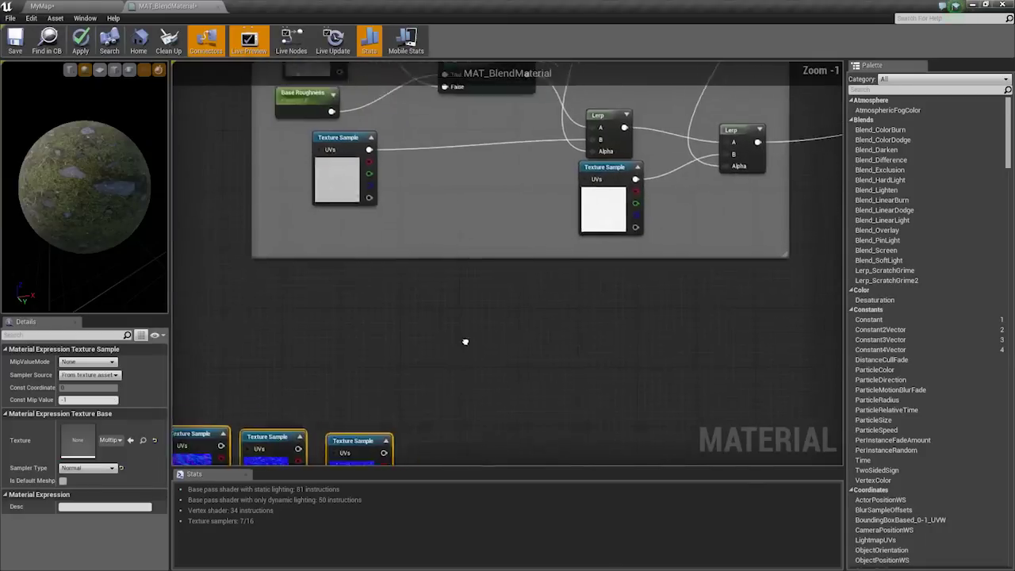
Copy the two roughness Lerp nodes and paste them below the Roughness Blending comment near the normal map samples.
{"action": "left_click", "coordinate": [624, 199]}
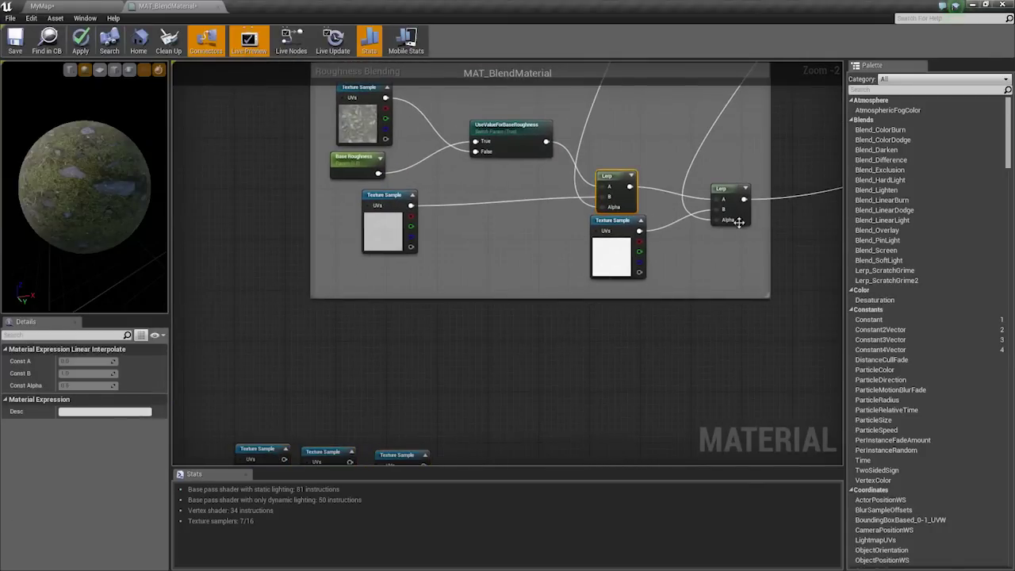
{"action": "left_click", "coordinate": [725, 190], "text": "ctrl"}
{"action": "key", "text": "ctrl+c"}
{"action": "key", "text": "ctrl+v"}
{"action": "left_click_drag", "start_coordinate": [786, 328], "coordinate": [559, 402]}
{"action": "right_click_drag", "start_coordinate": [634, 391], "coordinate": [560, 414]}
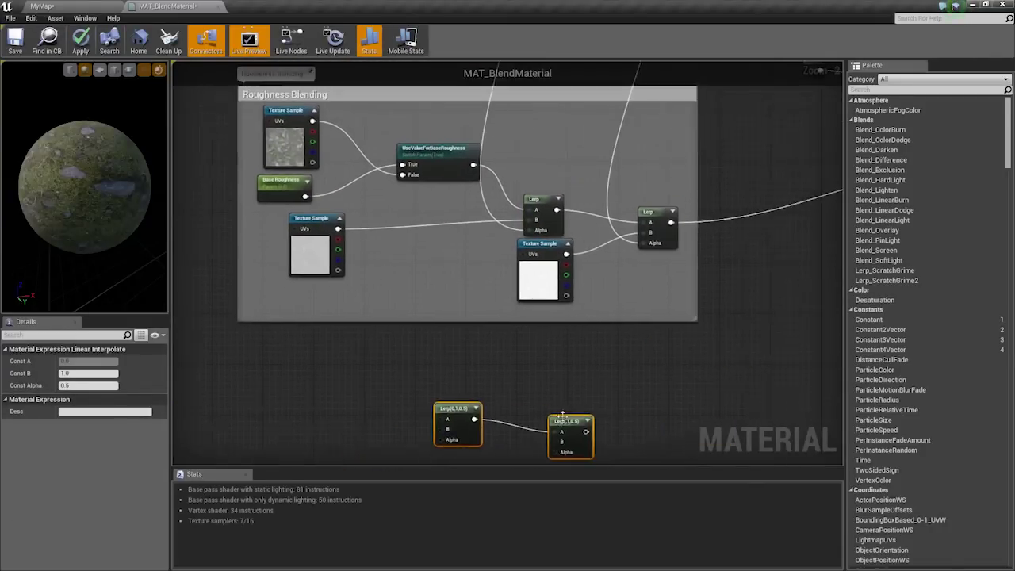
Connect the Alpha outputs of the two HeightLerp nodes to the Alpha inputs of the two copied Lerp nodes.
{"action": "scroll", "coordinate": [561, 413], "scroll_direction": "down", "scroll_amount": 1}
{"action": "left_click_drag", "start_coordinate": [554, 451], "coordinate": [734, 96]}
{"action": "right_click_drag", "start_coordinate": [668, 138], "coordinate": [687, 245]}
{"action": "left_click_drag", "start_coordinate": [627, 141], "coordinate": [474, 246]}
{"action": "right_click_drag", "start_coordinate": [420, 316], "coordinate": [501, 346]}
{"action": "scroll", "coordinate": [502, 346], "scroll_direction": "up", "scroll_amount": 2}
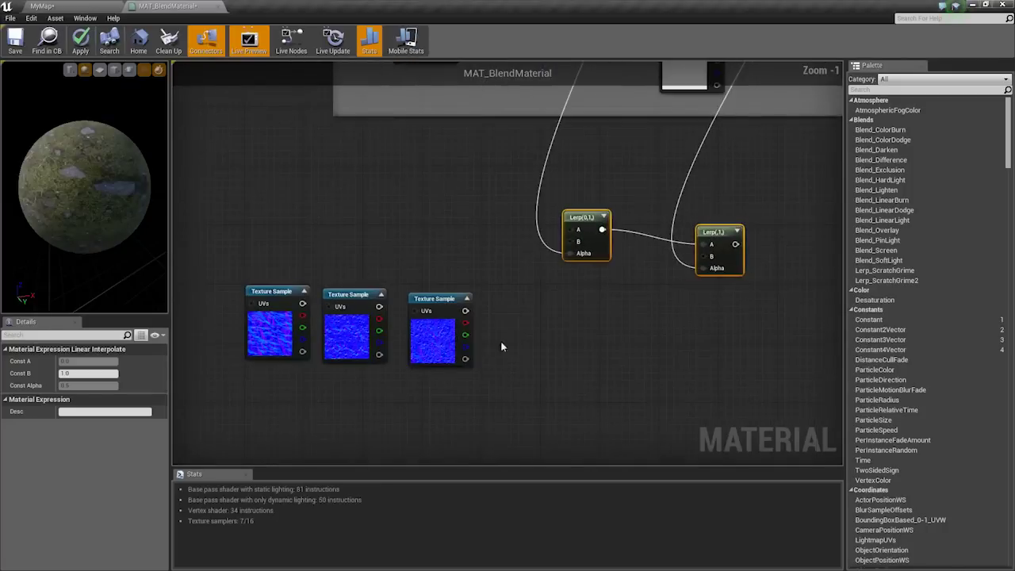
Move the grass normal map sample closer to the copied Lerp nodes and connect its output to the second Lerp's B input.
{"action": "left_click", "coordinate": [432, 341]}
{"action": "left_click_drag", "start_coordinate": [432, 341], "coordinate": [527, 341]}
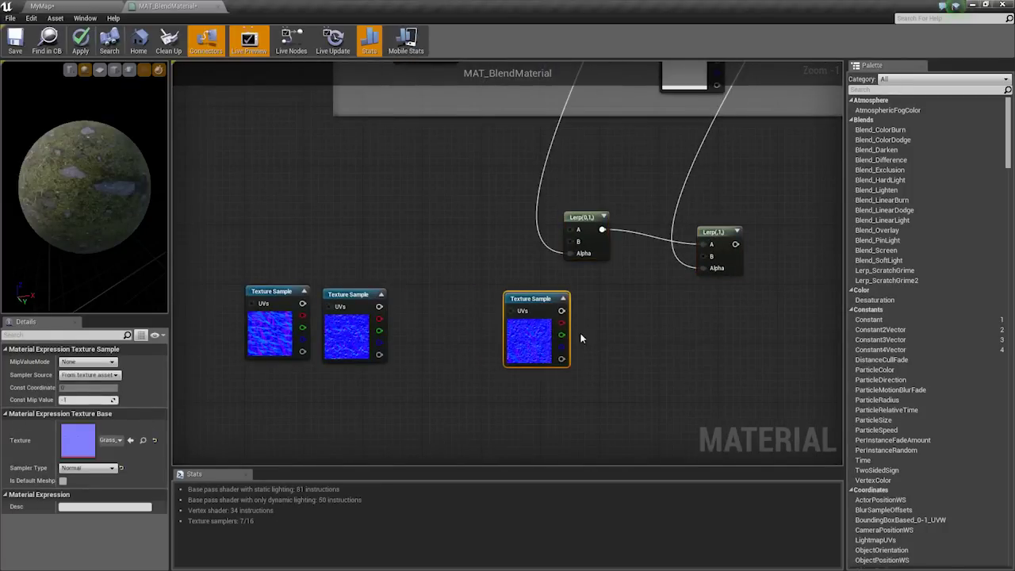
{"action": "left_click_drag", "start_coordinate": [561, 311], "coordinate": [701, 256]}
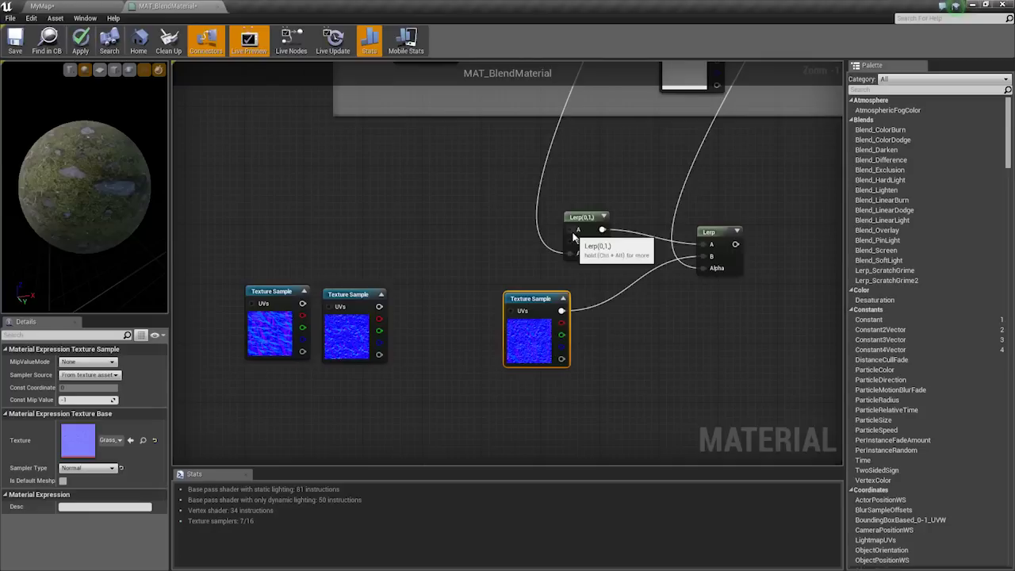
Connect the mud normal map to the first copied Lerp's B input and the rock normal map to its A input, moving both samples closer.
{"action": "left_click_drag", "start_coordinate": [376, 325], "coordinate": [565, 251]}
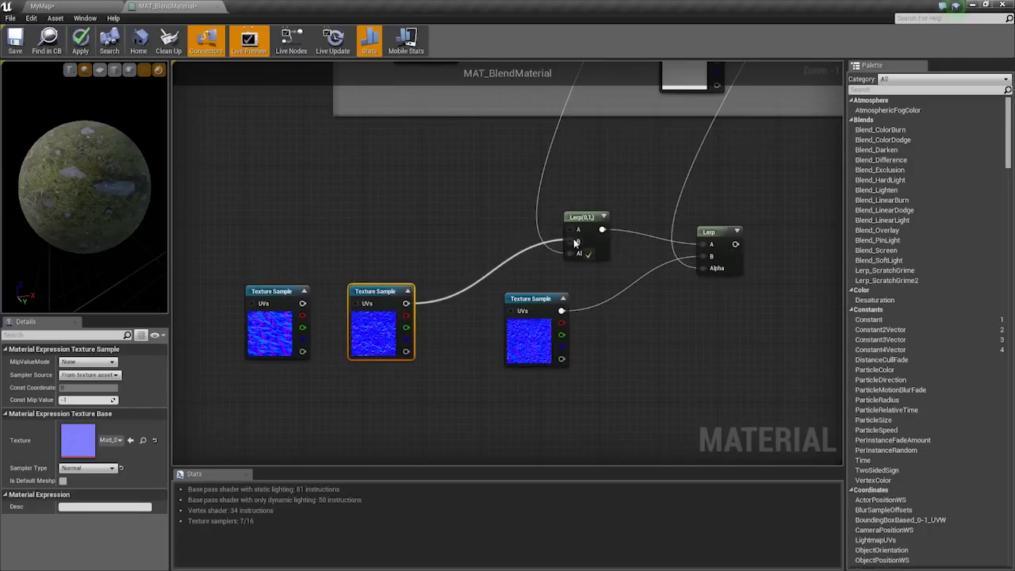
{"action": "left_click_drag", "start_coordinate": [438, 282], "coordinate": [437, 280]}
{"action": "left_click", "coordinate": [401, 263]}
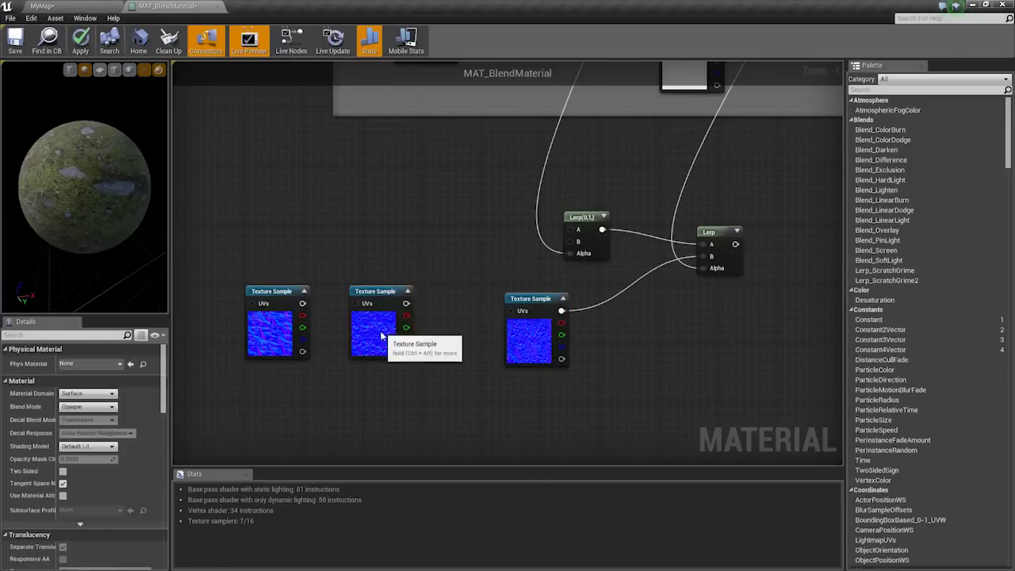
{"action": "left_click_drag", "start_coordinate": [381, 330], "coordinate": [511, 283]}
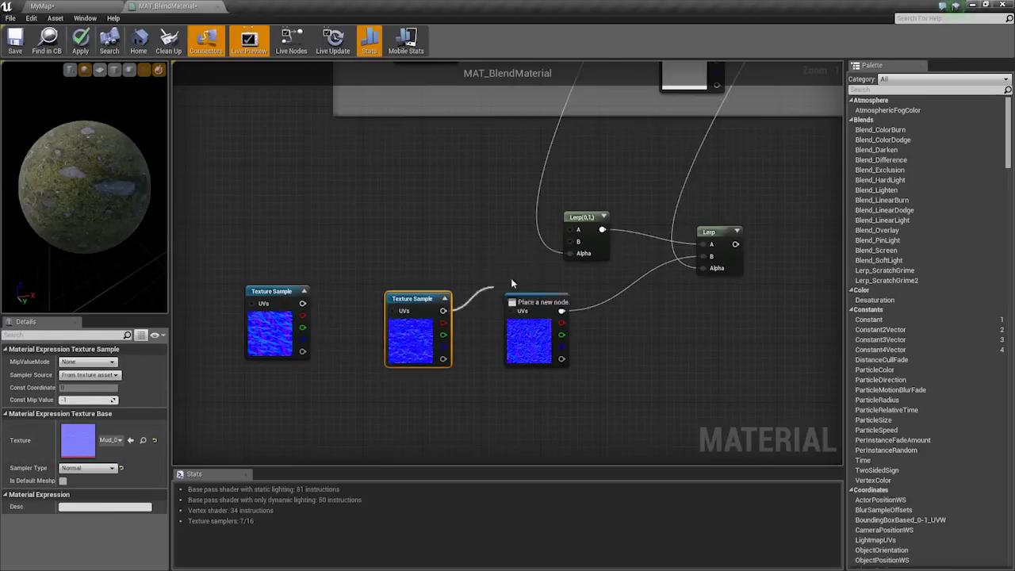
{"action": "left_click_drag", "start_coordinate": [566, 245], "coordinate": [302, 303]}
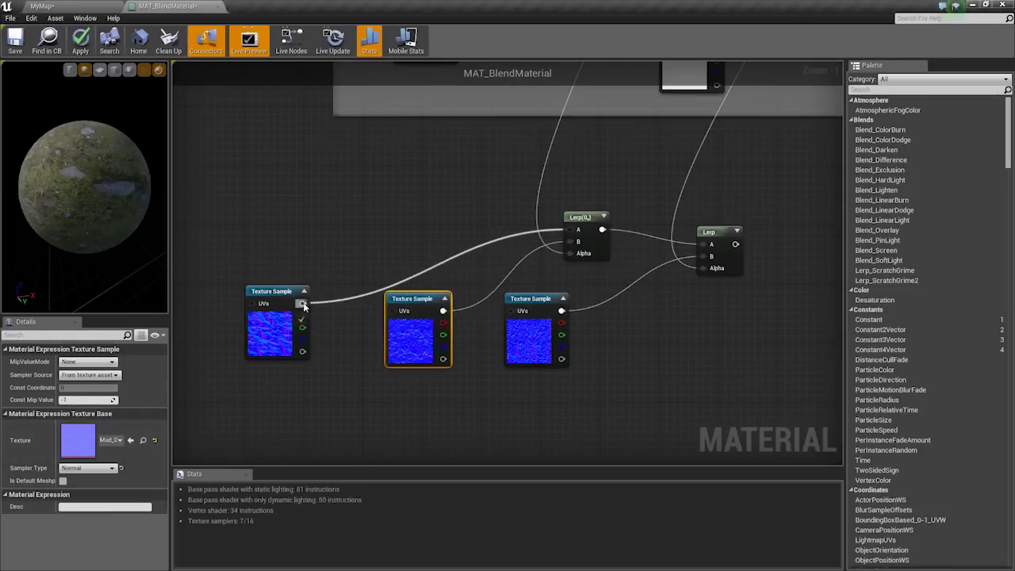
{"action": "left_click_drag", "start_coordinate": [275, 348], "coordinate": [325, 340]}
Connect the second normal Lerp's output to the Normal input of the material output node.
{"action": "right_click_drag", "start_coordinate": [813, 264], "coordinate": [614, 309]}
{"action": "scroll", "coordinate": [600, 270], "scroll_direction": "down", "scroll_amount": 2}
{"action": "right_click_drag", "start_coordinate": [601, 270], "coordinate": [416, 323]}
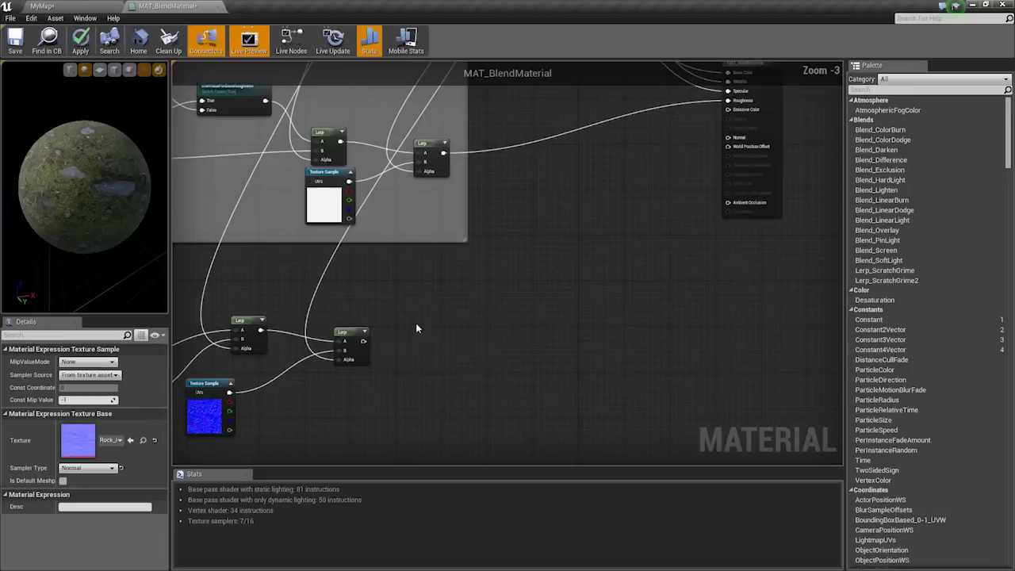
{"action": "left_click_drag", "start_coordinate": [367, 343], "coordinate": [737, 141]}
Apply the material changes and wrap the three normal map samples and their two Lerp nodes in a comment titled "Normal Blend".
{"action": "right_click_drag", "start_coordinate": [298, 321], "coordinate": [557, 292]}
{"action": "scroll", "coordinate": [557, 293], "scroll_direction": "down", "scroll_amount": 2}
{"action": "left_click_drag", "start_coordinate": [370, 394], "coordinate": [662, 284]}
{"action": "left_click_drag", "start_coordinate": [84, 190], "coordinate": [103, 185]}
{"action": "right_click_drag", "start_coordinate": [104, 186], "coordinate": [101, 222]}
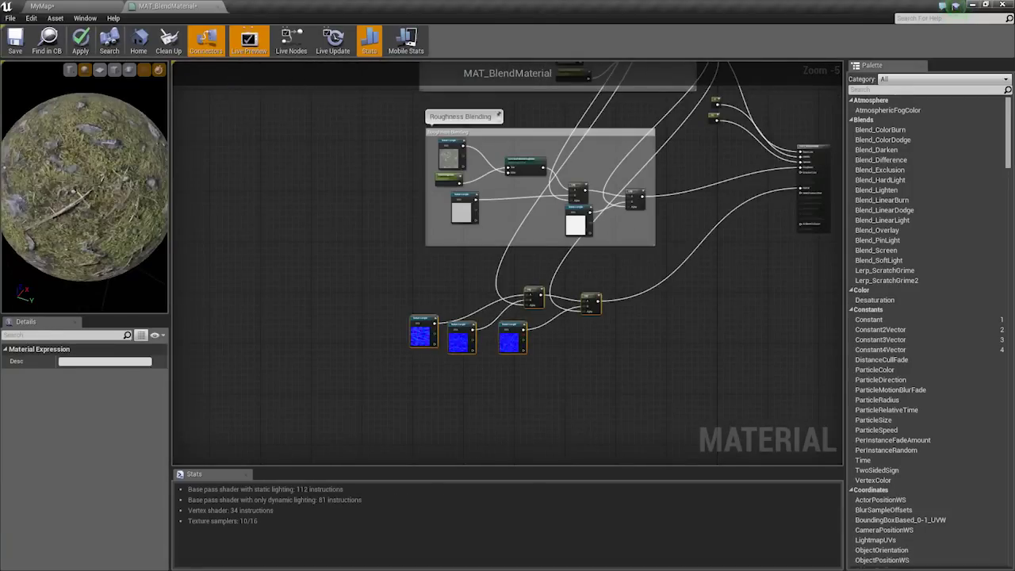
{"action": "left_click_drag", "start_coordinate": [101, 222], "coordinate": [92, 182]}
{"action": "left_click", "coordinate": [81, 35]}
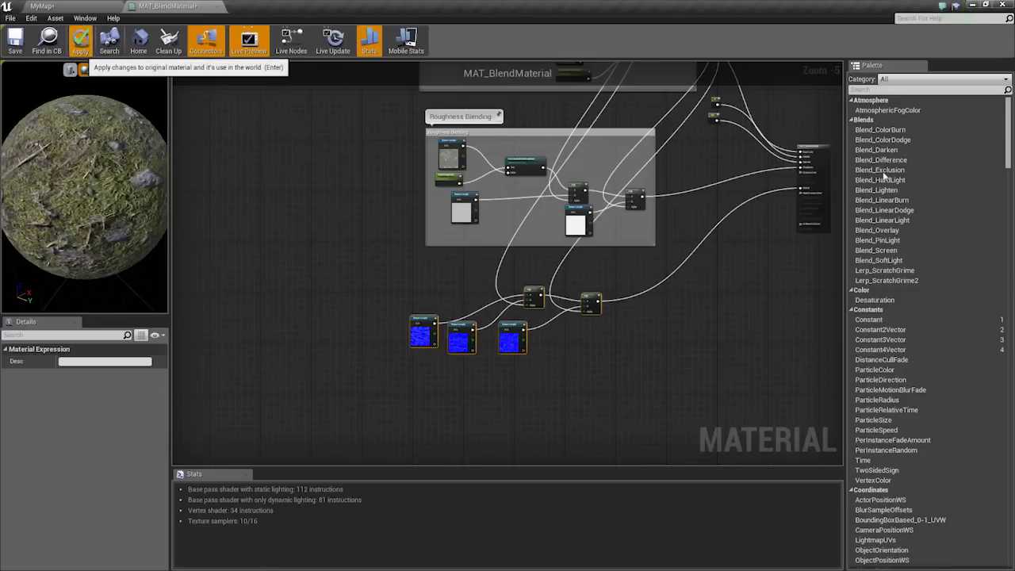
{"action": "scroll", "coordinate": [526, 352], "scroll_direction": "up", "scroll_amount": 2}
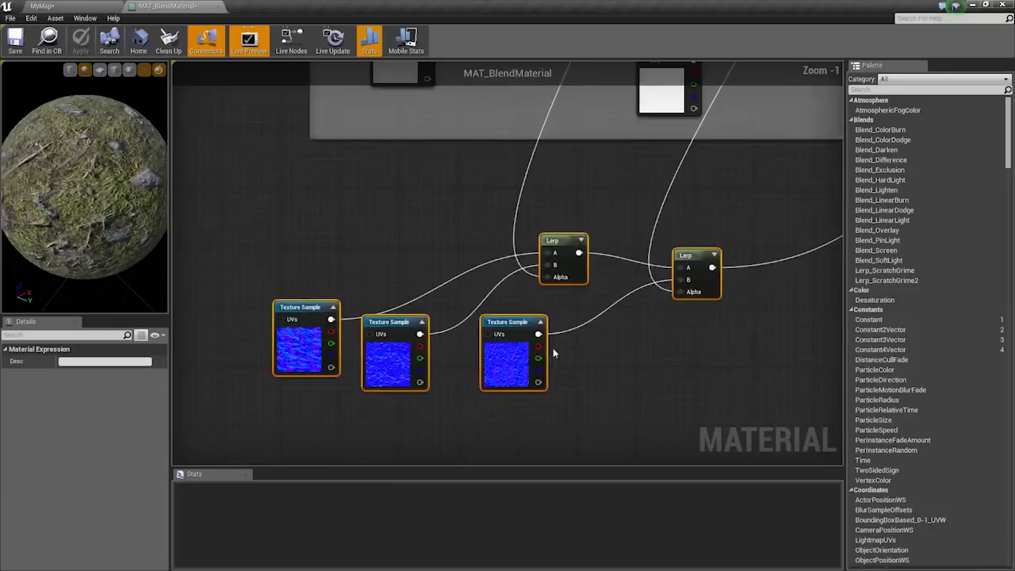
{"action": "key", "text": "c"}
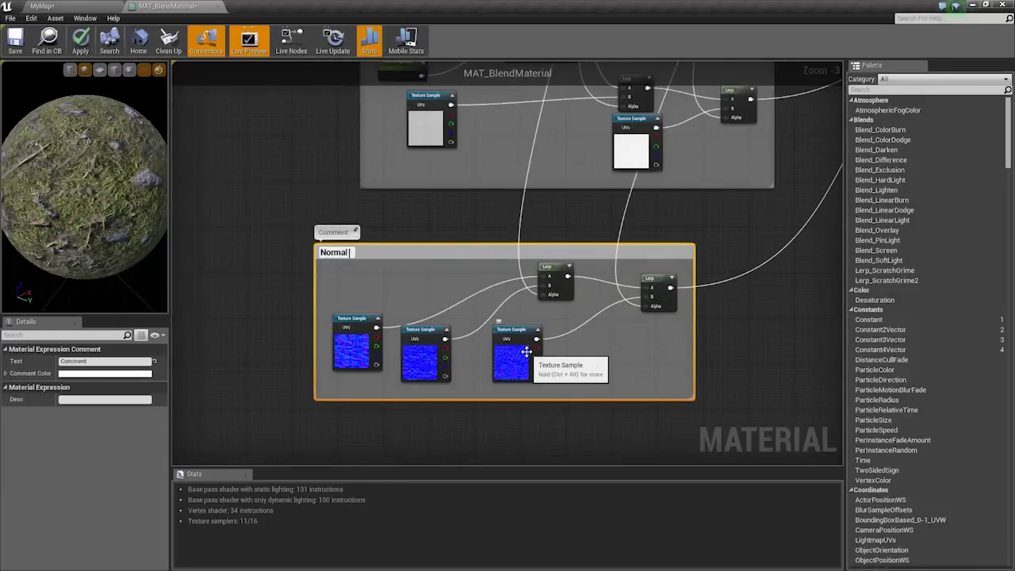
{"action": "key", "text": "Return"}
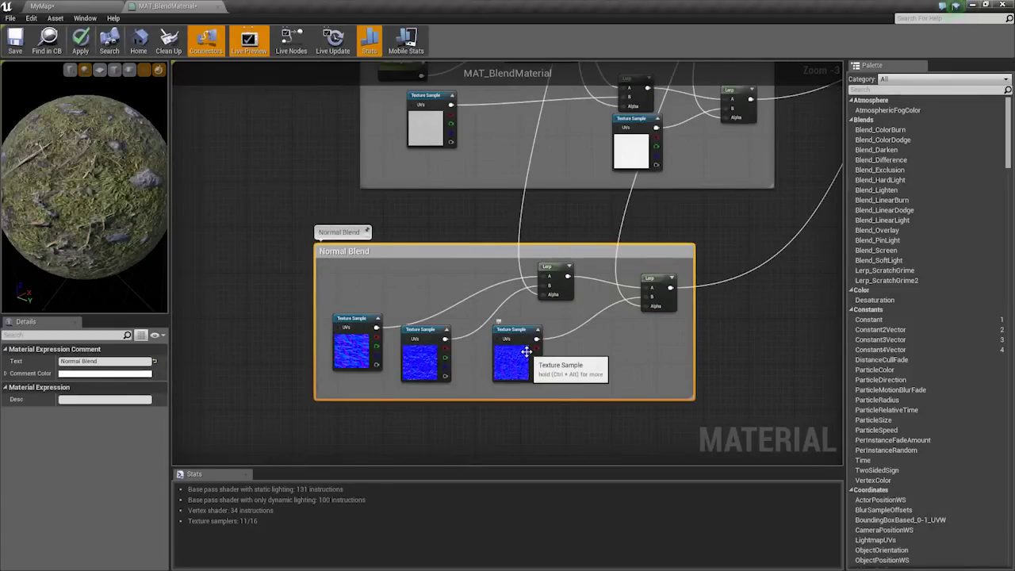
Set the Normal Blend comment's colour to a light blue, hex AAB7FFFF.
{"action": "left_click", "coordinate": [105, 373]}
{"action": "left_click", "coordinate": [136, 411]}
{"action": "left_click_drag", "start_coordinate": [136, 411], "coordinate": [132, 404]}
{"action": "right_click_drag", "start_coordinate": [312, 253], "coordinate": [294, 462]}
{"action": "right_click_drag", "start_coordinate": [339, 199], "coordinate": [371, 436]}
Set the Albedo Blending comment's colour to a pale reddish tone.
{"action": "left_click", "coordinate": [385, 110]}
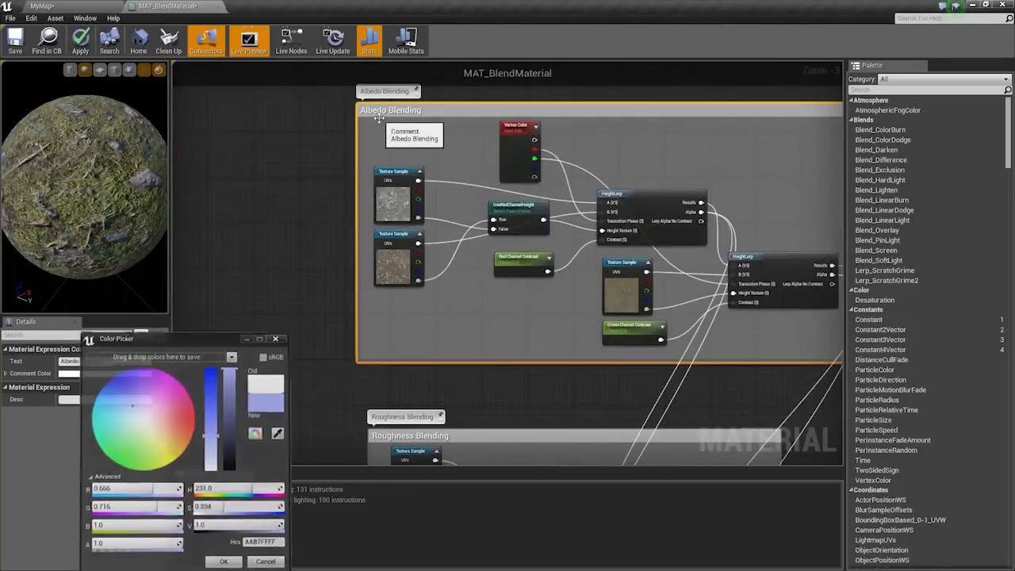
{"action": "left_click", "coordinate": [69, 374]}
{"action": "left_click", "coordinate": [160, 421]}
{"action": "right_click_drag", "start_coordinate": [425, 347], "coordinate": [375, 321]}
{"action": "left_click", "coordinate": [381, 313]}
{"action": "right_click_drag", "start_coordinate": [390, 230], "coordinate": [458, 287]}
{"action": "scroll", "coordinate": [459, 287], "scroll_direction": "up", "scroll_amount": 2}
{"action": "right_click_drag", "start_coordinate": [649, 345], "coordinate": [457, 309]}
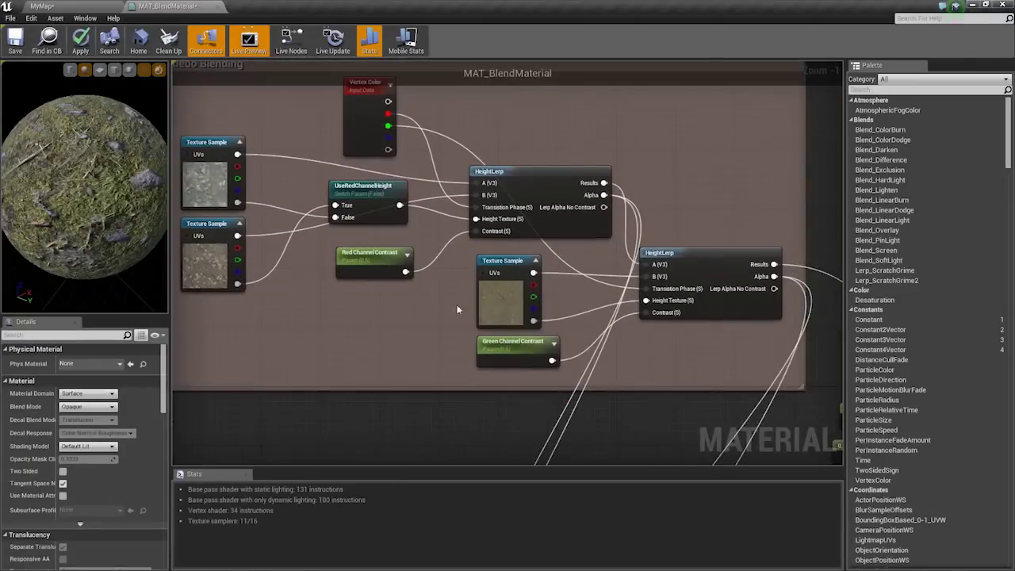
Convert the rock albedo texture sample in the Albedo Blending comment to a parameter named "Base Red".
{"action": "left_click", "coordinate": [503, 302]}
{"action": "right_click_drag", "start_coordinate": [616, 344], "coordinate": [640, 257]}
{"action": "right_click_drag", "start_coordinate": [511, 220], "coordinate": [506, 349]}
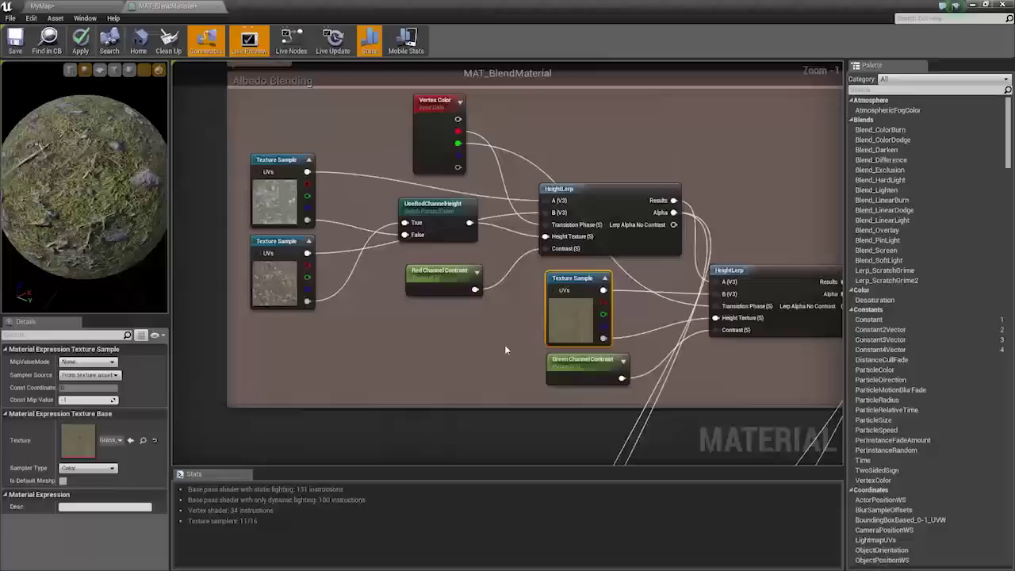
{"action": "left_click_drag", "start_coordinate": [32, 173], "coordinate": [168, 242]}
{"action": "right_click", "coordinate": [273, 215]}
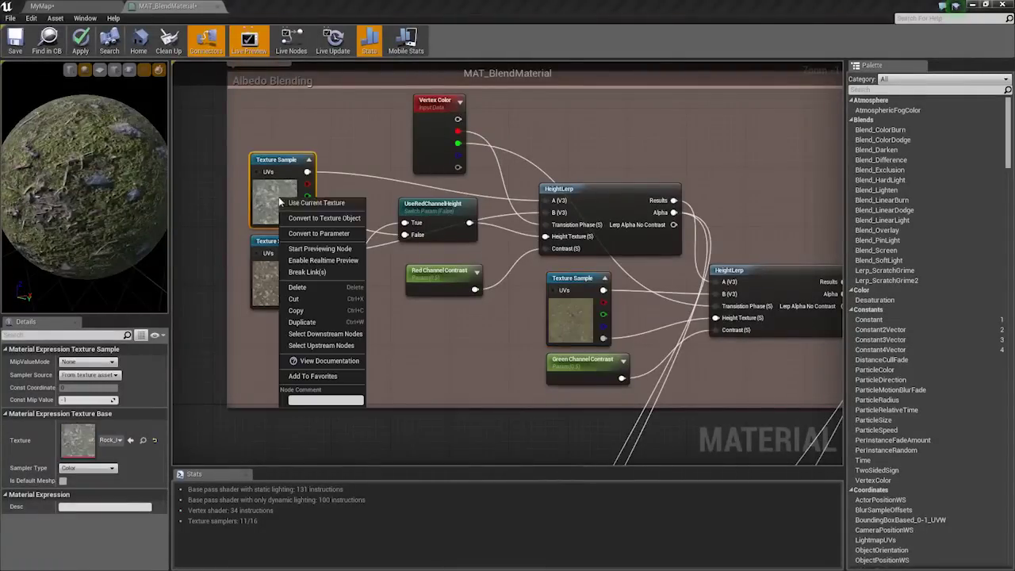
{"action": "left_click", "coordinate": [326, 234]}
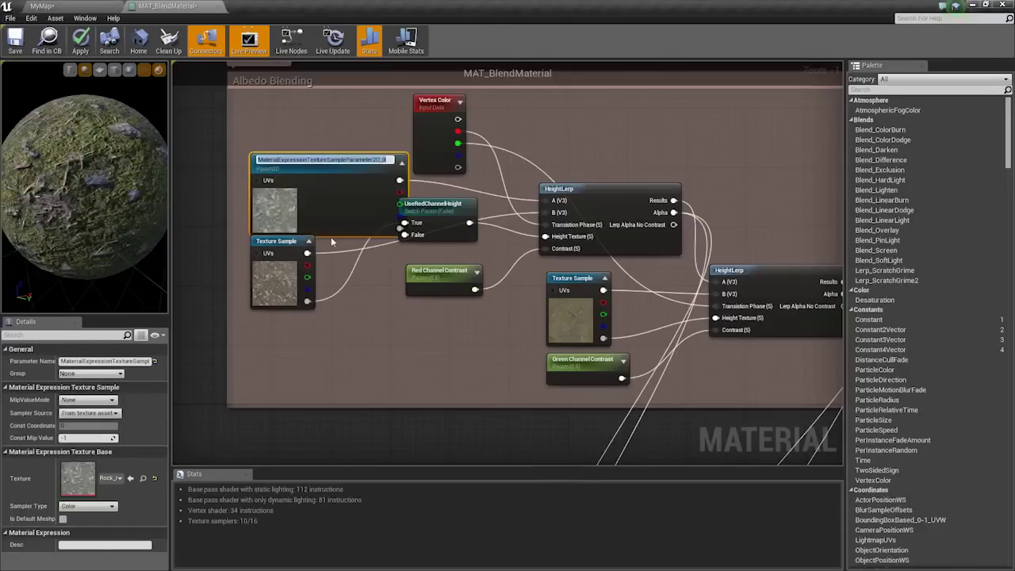
{"action": "type", "text": "Base Red"}
{"action": "key", "text": "Return"}
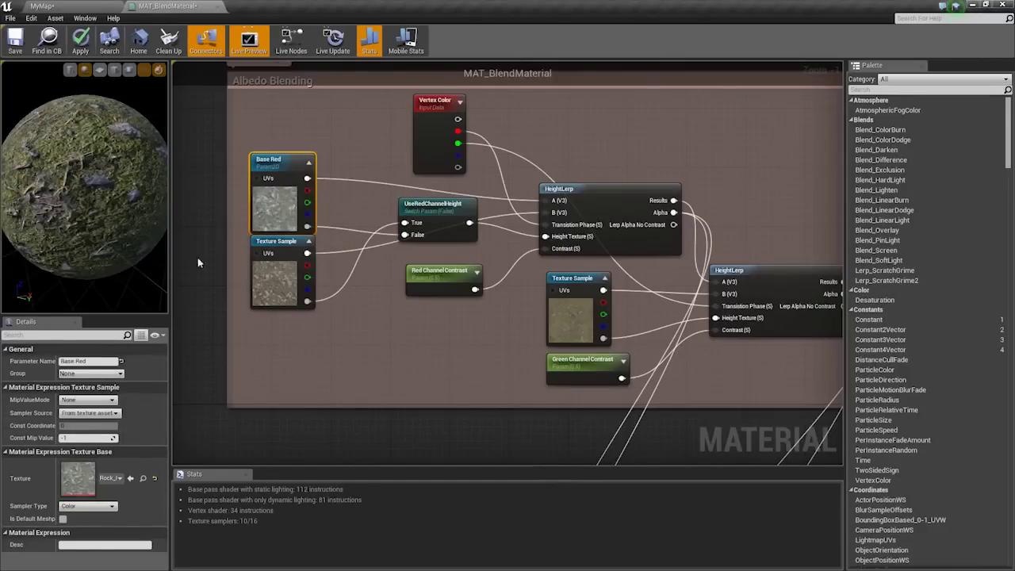
Rename the rock albedo texture parameter to "Base Albedo".
{"action": "double_click", "coordinate": [82, 361]}
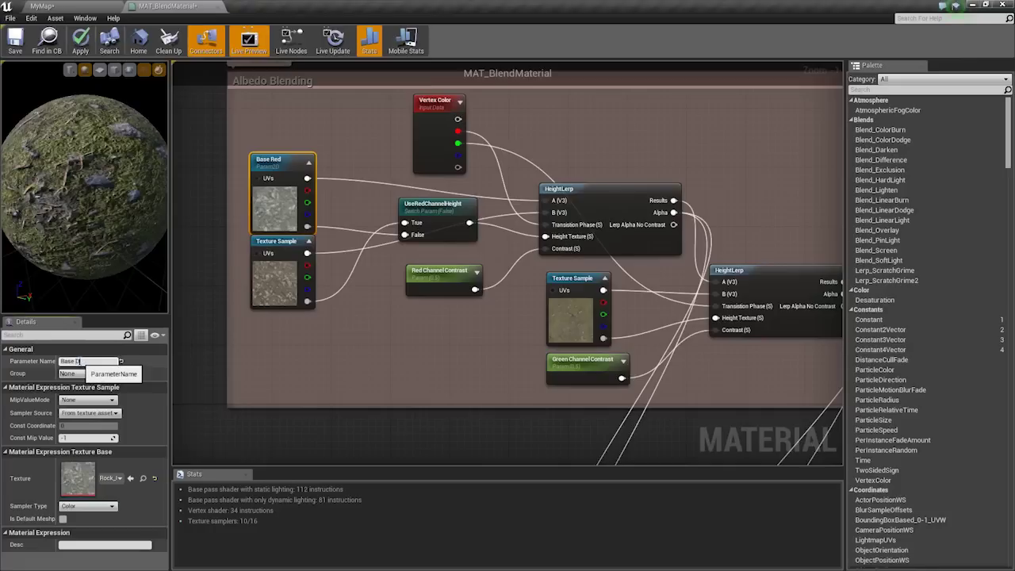
{"action": "type", "text": "Albedo"}
{"action": "key", "text": "Return"}
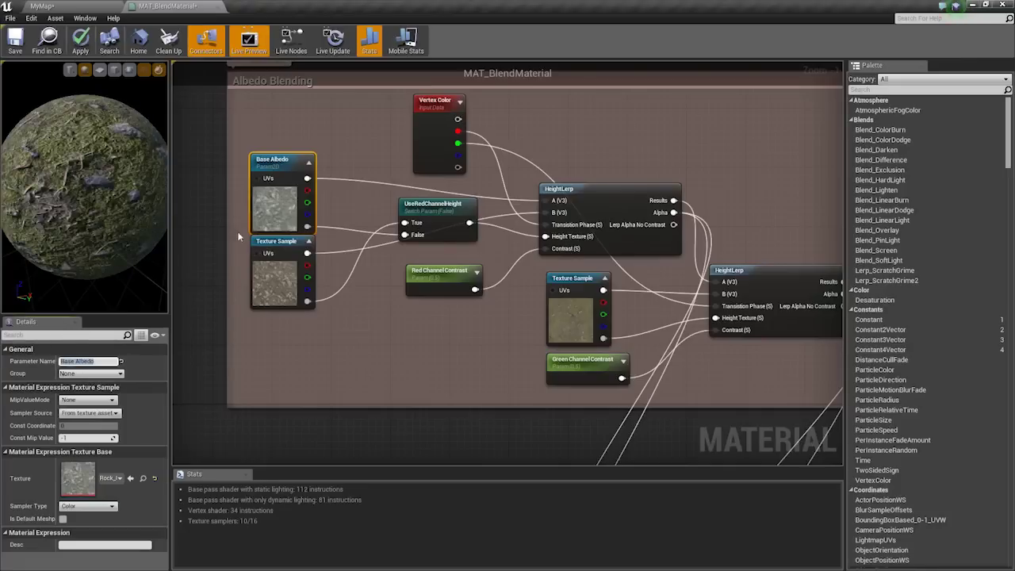
Rename the rock albedo texture parameter to "Base Diffuse".
{"action": "left_click", "coordinate": [262, 270]}
{"action": "left_click", "coordinate": [281, 206]}
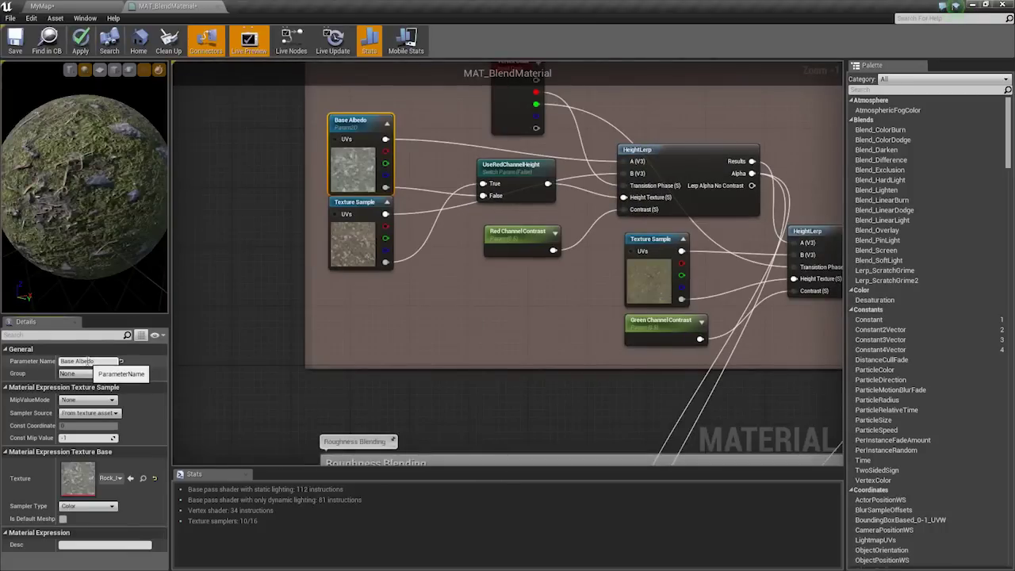
{"action": "type", "text": "ffuse"}
{"action": "key", "text": "Return"}
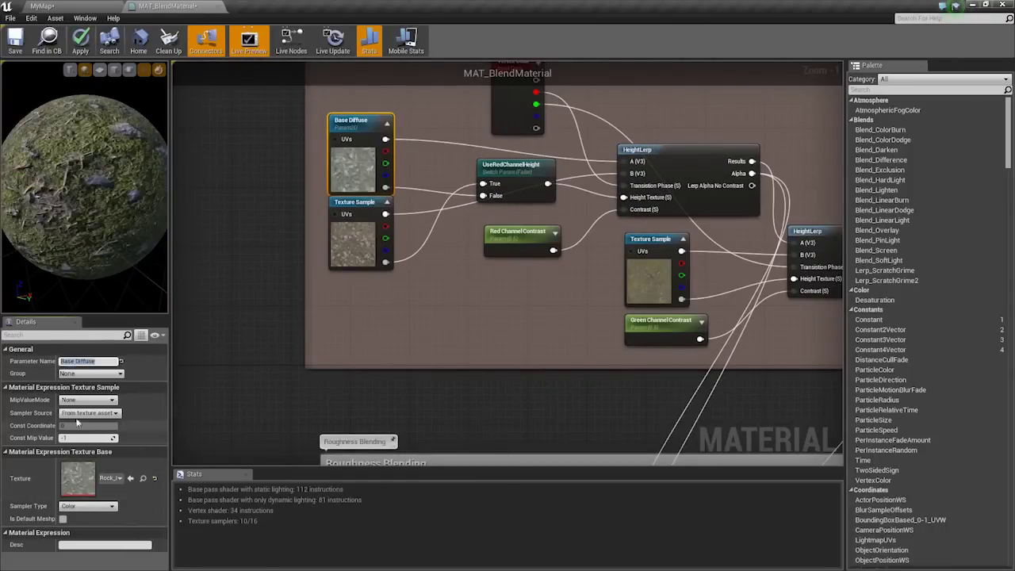
Assign the Base Diffuse texture parameter to a new parameter group named "Textures".
{"action": "left_click", "coordinate": [401, 174]}
{"action": "left_click", "coordinate": [367, 181]}
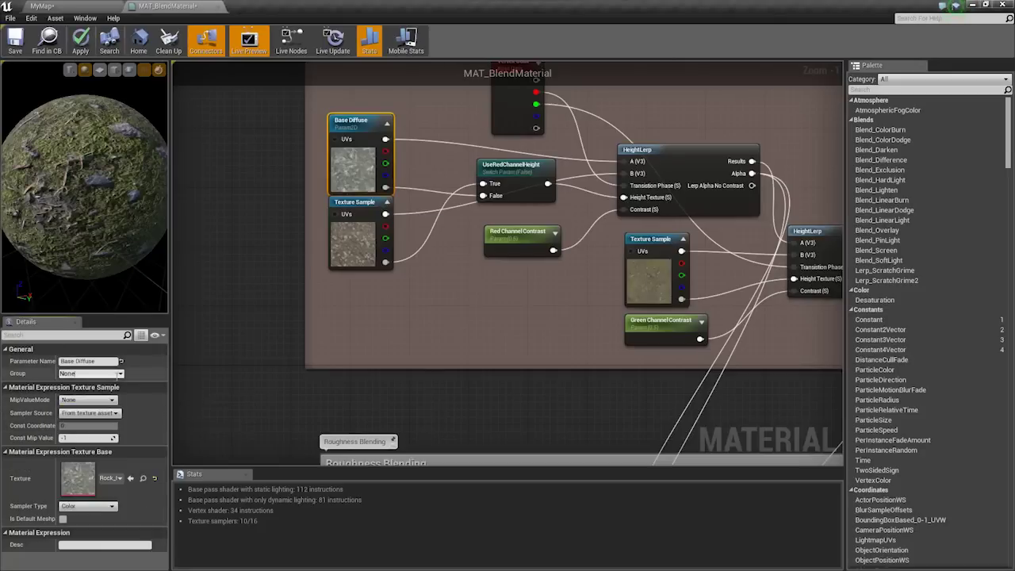
{"action": "type", "text": "Textures"}
{"action": "key", "text": "Return"}
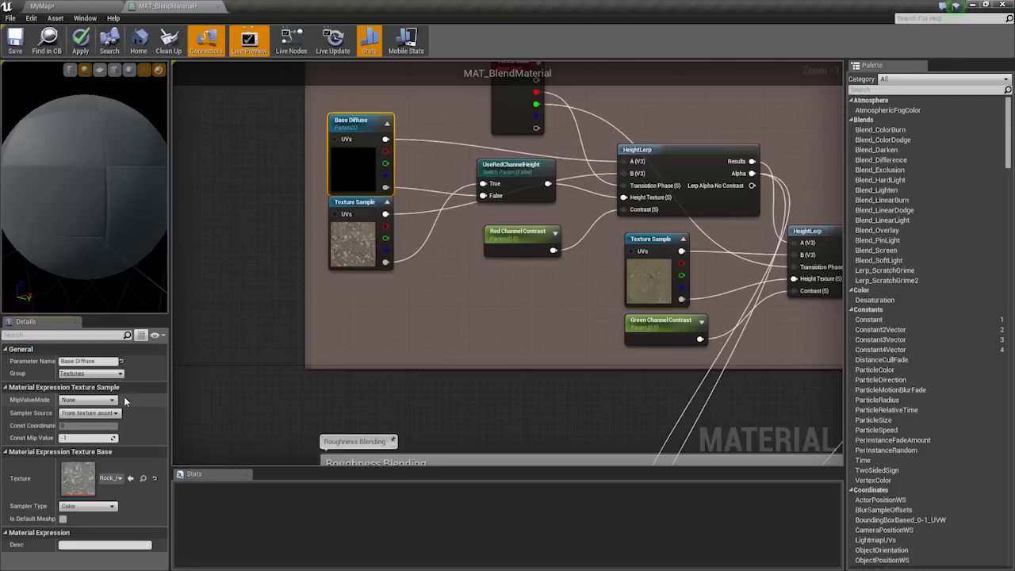
Move the mud albedo sample slightly away from Base Diffuse and convert it to a parameter named "Red Diffuse".
{"action": "right_click_drag", "start_coordinate": [410, 256], "coordinate": [411, 271]}
{"action": "left_click_drag", "start_coordinate": [368, 236], "coordinate": [369, 242]}
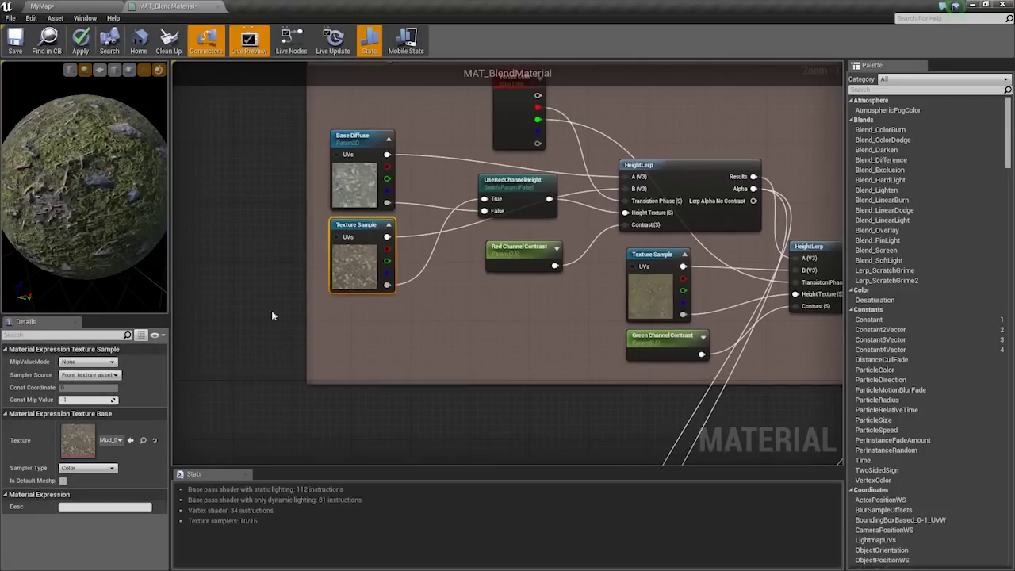
{"action": "left_click", "coordinate": [105, 349]}
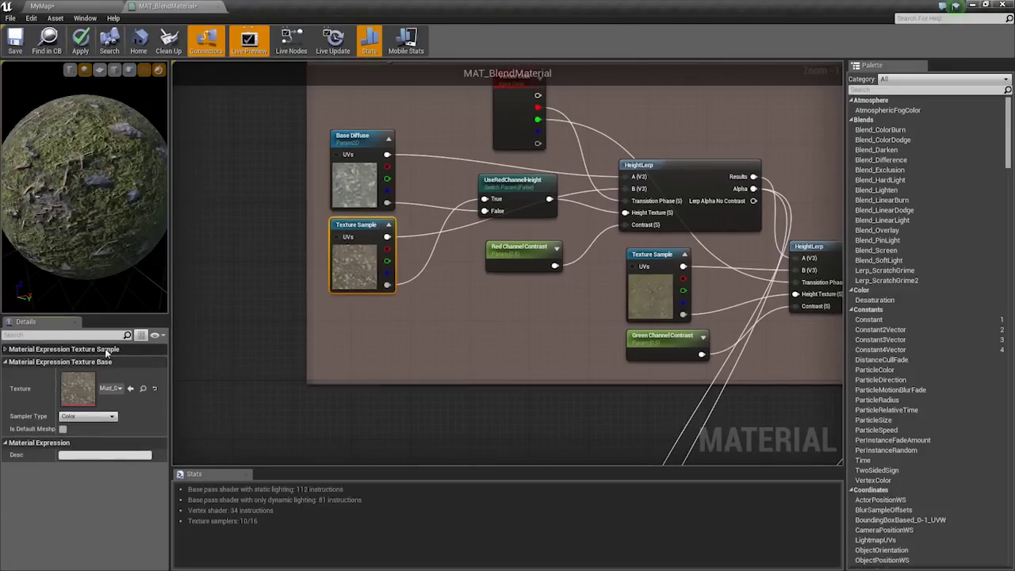
{"action": "left_click", "coordinate": [105, 352]}
{"action": "right_click", "coordinate": [357, 258]}
{"action": "left_click", "coordinate": [347, 266]}
{"action": "right_click", "coordinate": [347, 268]}
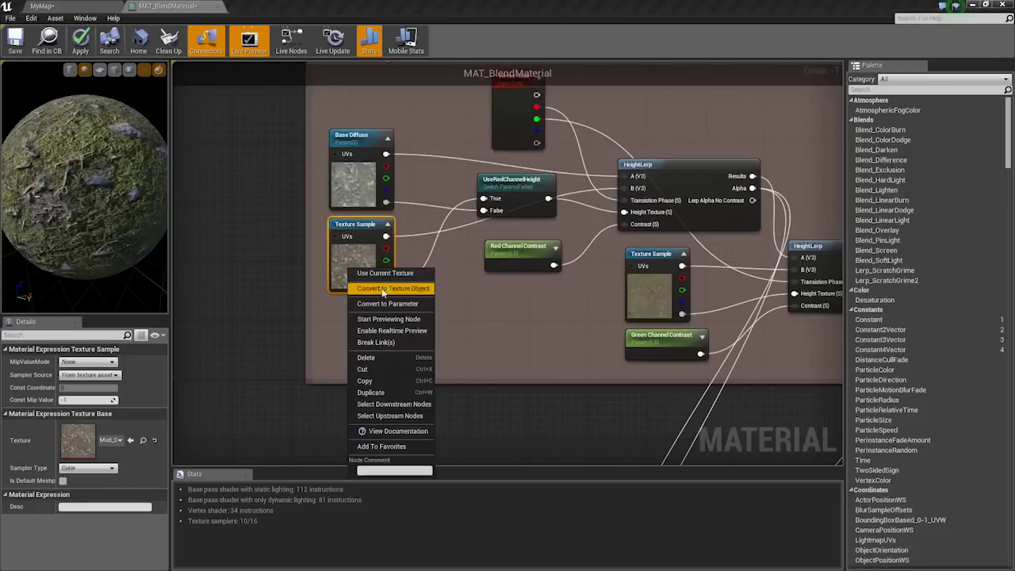
{"action": "left_click", "coordinate": [387, 304]}
{"action": "type", "text": "Bi"}
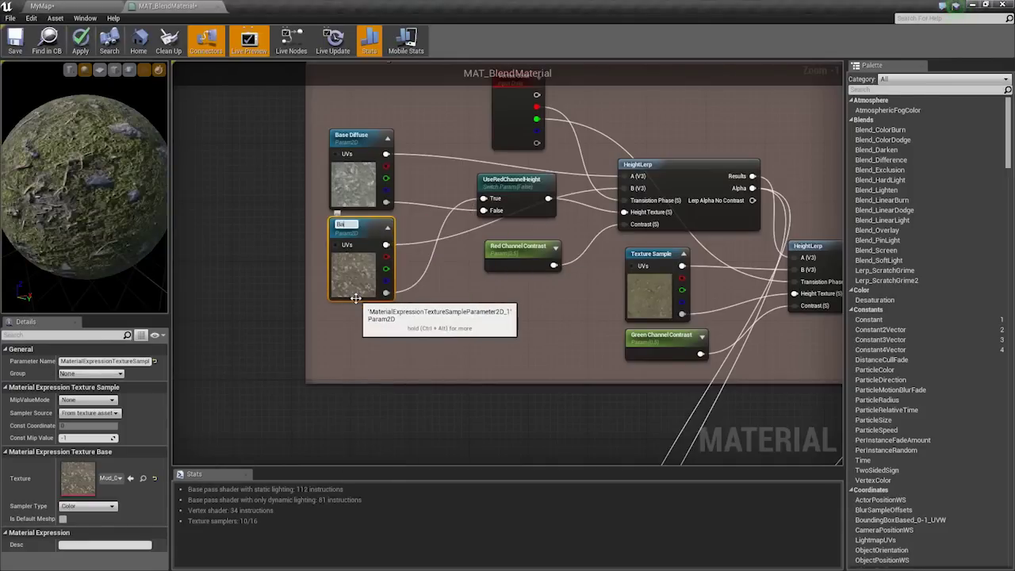
{"action": "type", "text": "d Diffuse"}
{"action": "key", "text": "Return"}
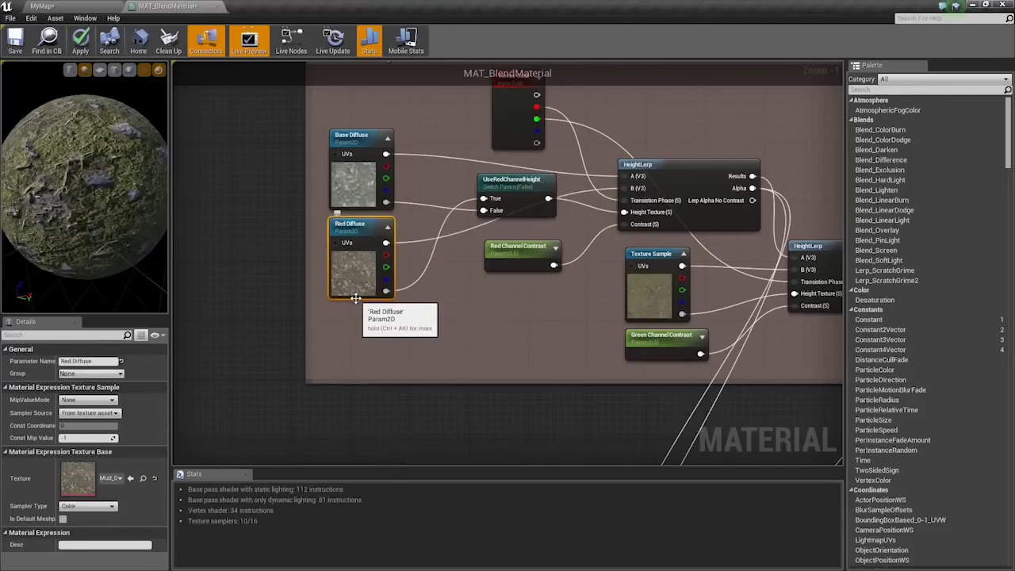
Convert the grass albedo texture sample to a parameter named "Green Diffuse".
{"action": "right_click_drag", "start_coordinate": [650, 273], "coordinate": [564, 273]}
{"action": "right_click", "coordinate": [562, 290]}
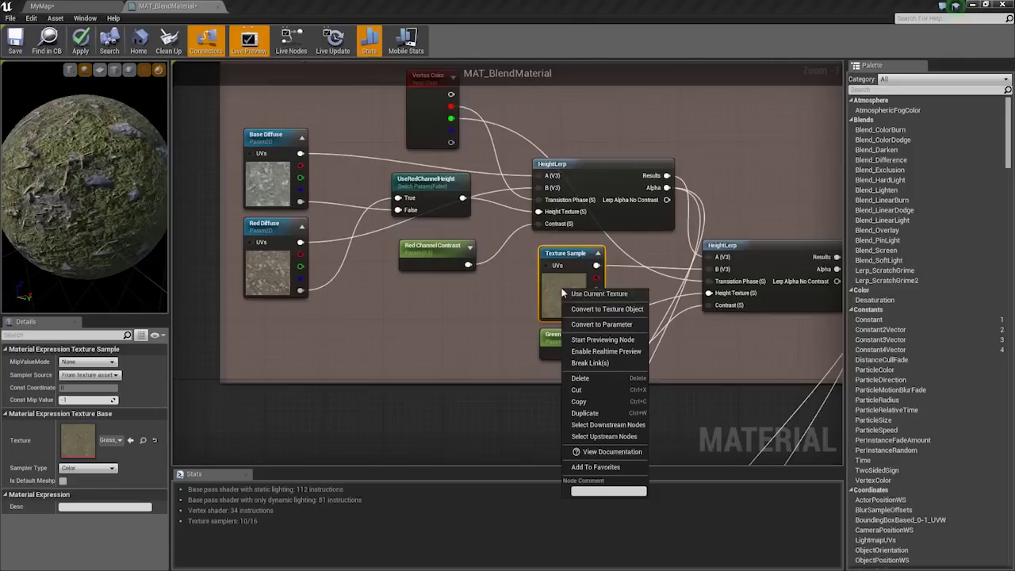
{"action": "left_click", "coordinate": [601, 325]}
{"action": "type", "text": "Green"}
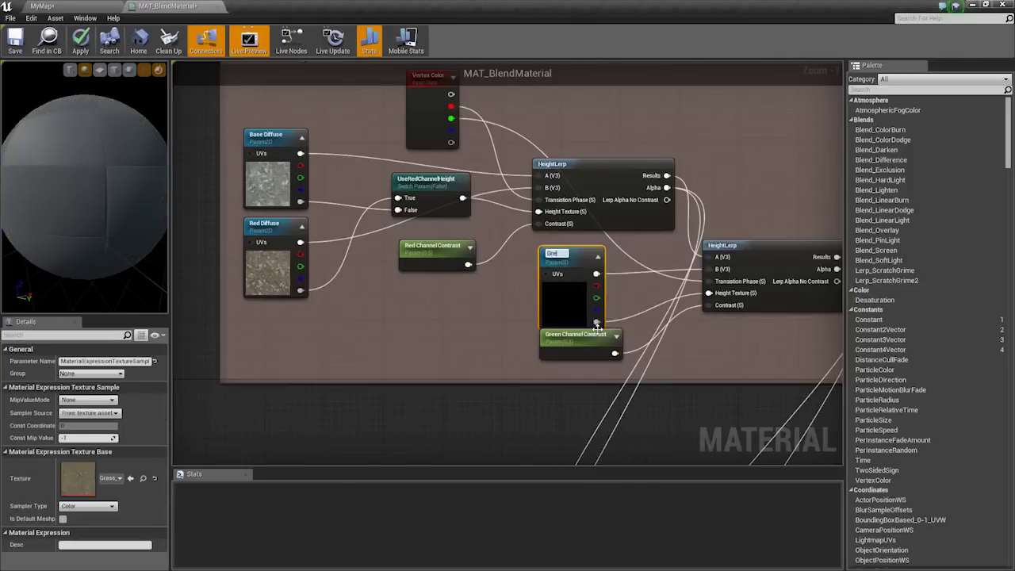
{"action": "type", "text": " Diffuse"}
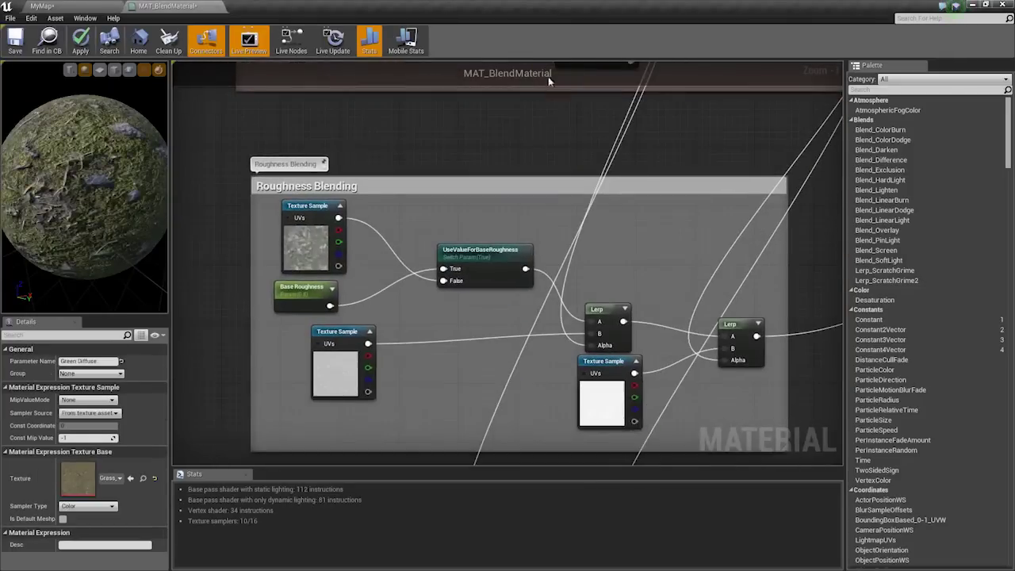
Convert the rock texture sample in the Roughness Blending comment to a parameter named "Base Roughness".
{"action": "left_click", "coordinate": [311, 238]}
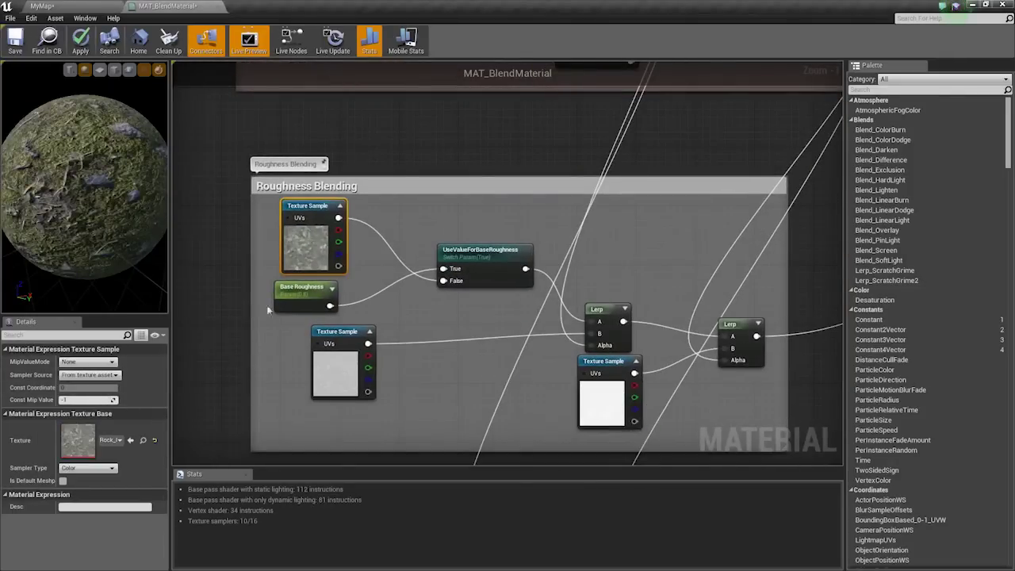
{"action": "right_click", "coordinate": [312, 238]}
{"action": "left_click", "coordinate": [344, 276]}
{"action": "type", "text": "Base Roug"}
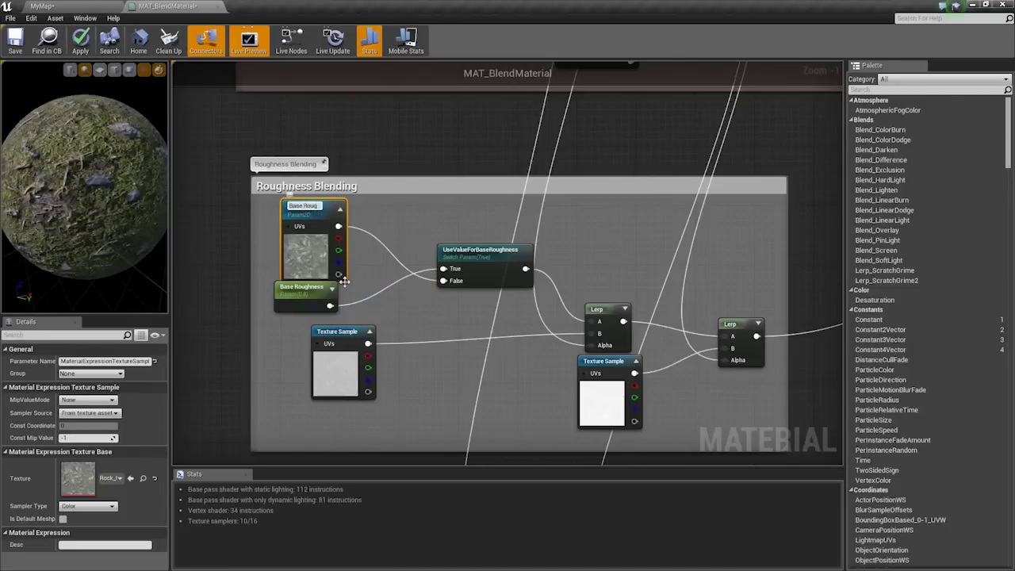
{"action": "type", "text": "hness"}
{"action": "key", "text": "Return"}
Line up the mud texture sample below the Base Roughness nodes and convert it to a parameter named "Red Roughness".
{"action": "left_click", "coordinate": [326, 371]}
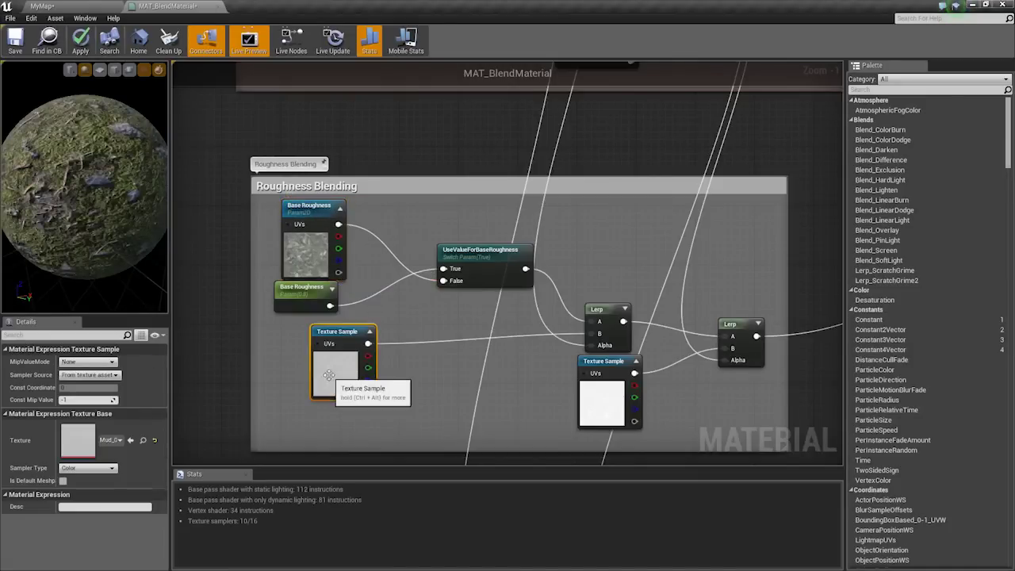
{"action": "left_click_drag", "start_coordinate": [298, 296], "coordinate": [301, 305]}
{"action": "left_click_drag", "start_coordinate": [319, 363], "coordinate": [288, 375]}
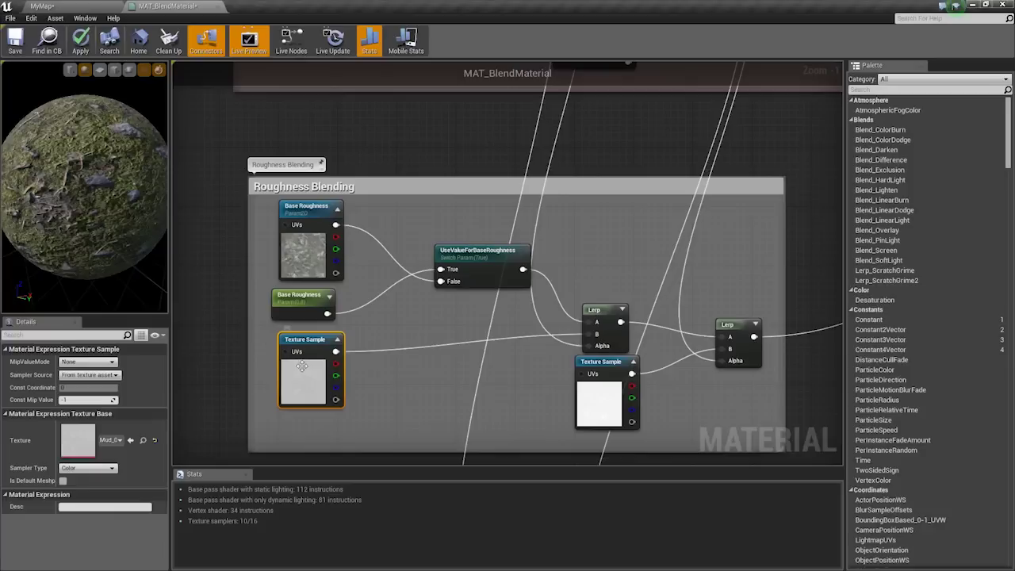
{"action": "right_click", "coordinate": [301, 365]}
{"action": "left_click", "coordinate": [339, 192]}
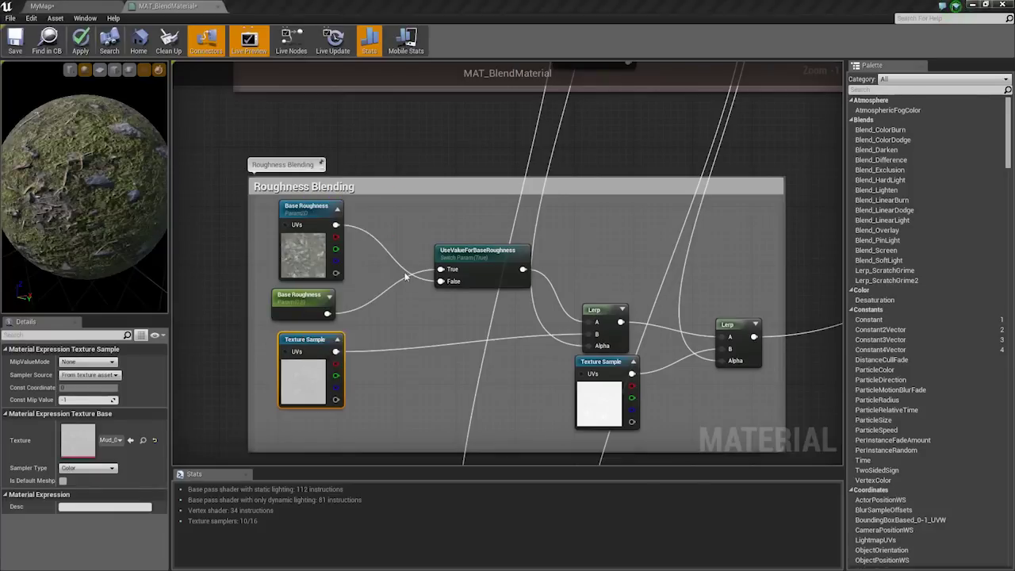
{"action": "type", "text": "Red Roughness"}
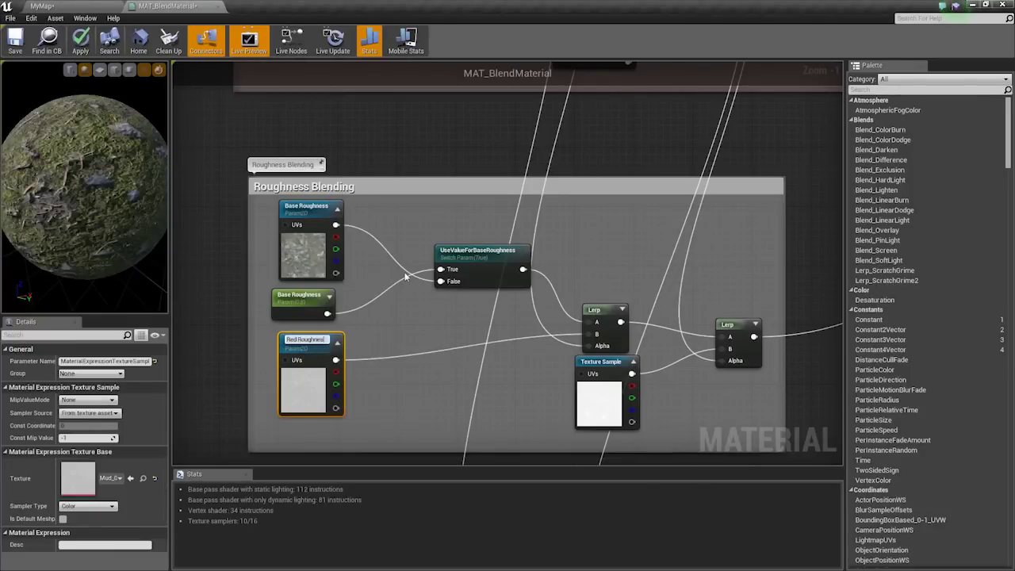
{"action": "key", "text": "Return"}
Convert the grass texture sample in the Roughness Blending comment to a parameter named "Green Roughness".
{"action": "left_click", "coordinate": [622, 416]}
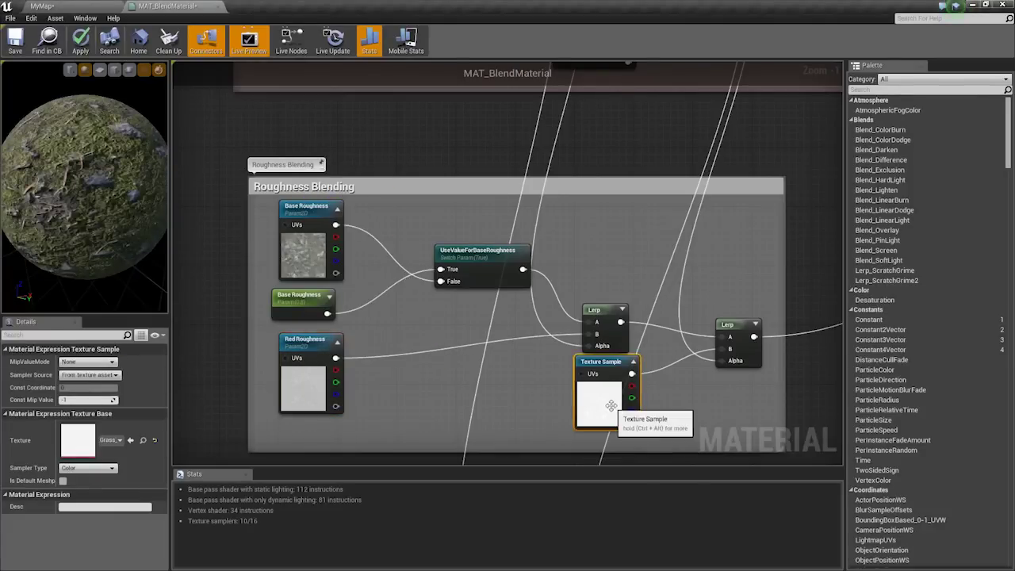
{"action": "right_click", "coordinate": [596, 413]}
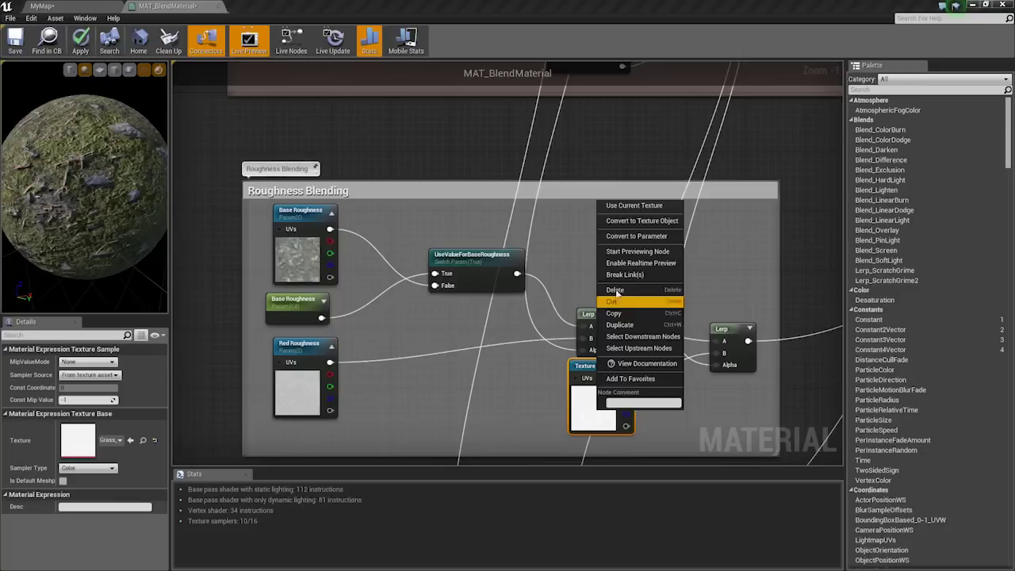
{"action": "left_click", "coordinate": [627, 240]}
{"action": "type", "text": "Green Roughne"}
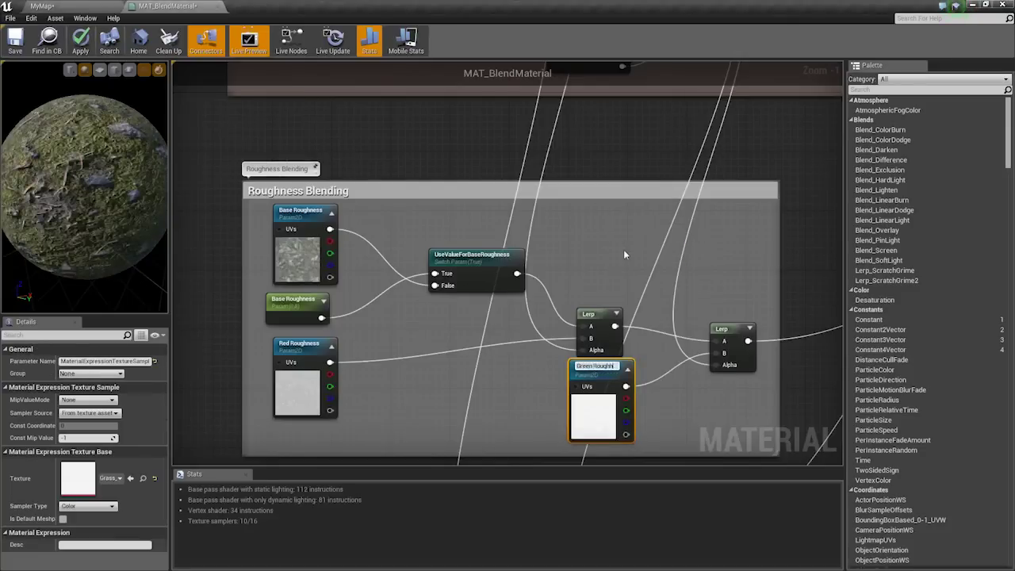
{"action": "type", "text": "ss"}
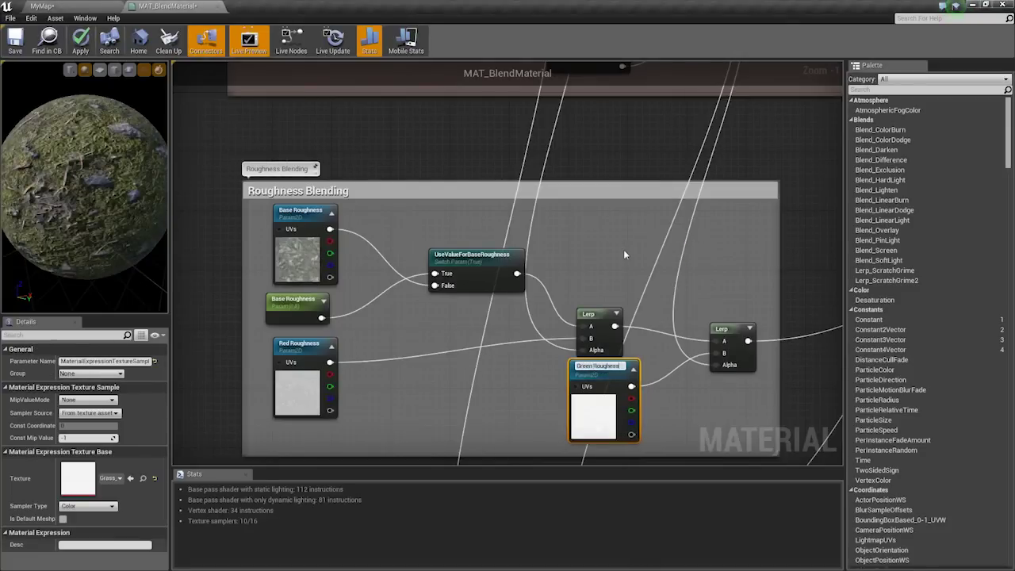
{"action": "key", "text": "Return"}
Convert the grass normal texture sample in the Normal Blend comment to a parameter named "Green Normal".
{"action": "scroll", "coordinate": [623, 249], "scroll_direction": "down", "scroll_amount": 4}
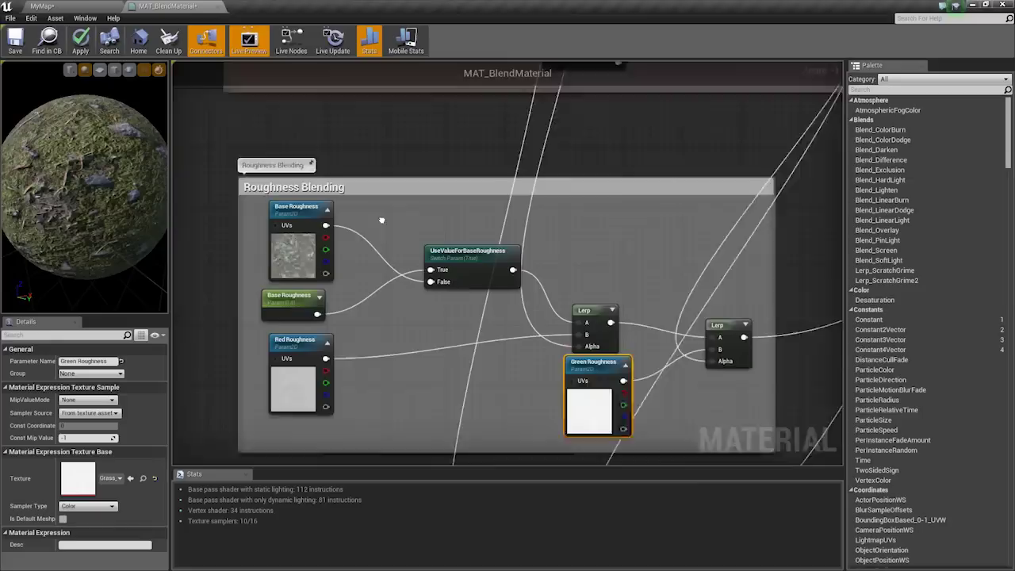
{"action": "scroll", "coordinate": [478, 328], "scroll_direction": "up", "scroll_amount": 5}
{"action": "right_click", "coordinate": [478, 327]}
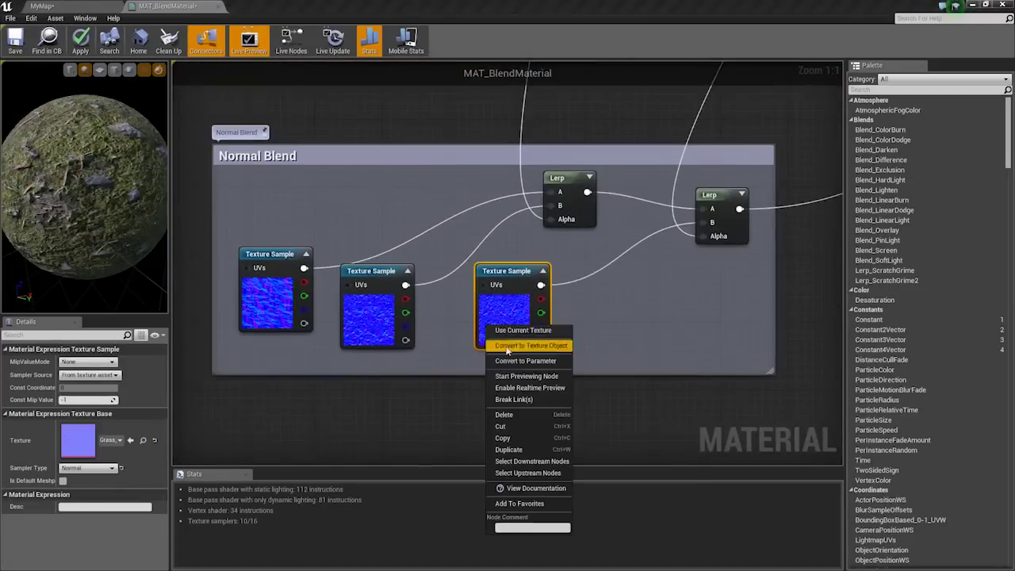
{"action": "left_click", "coordinate": [517, 358]}
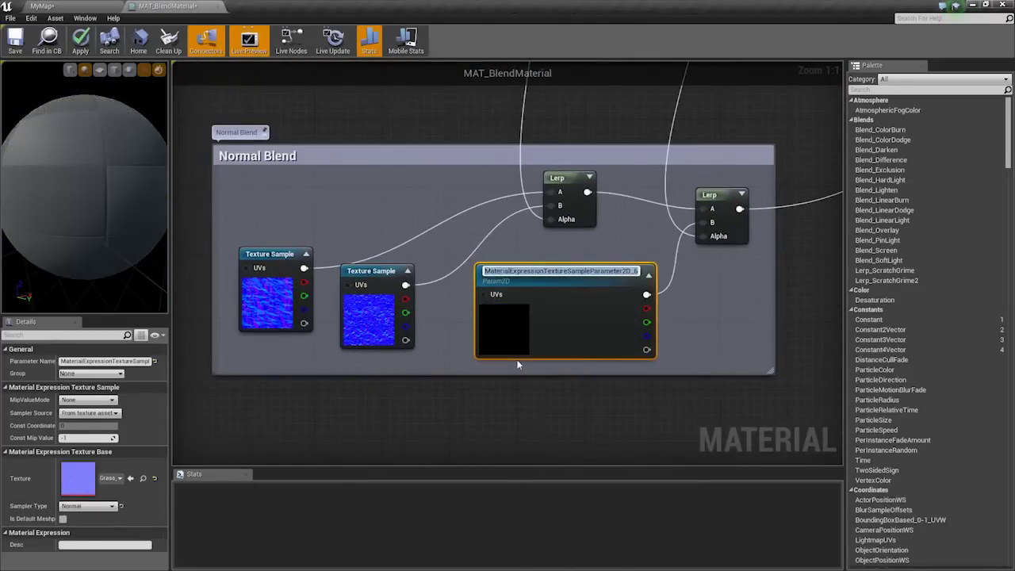
{"action": "type", "text": "Green Normal"}
{"action": "key", "text": "Return"}
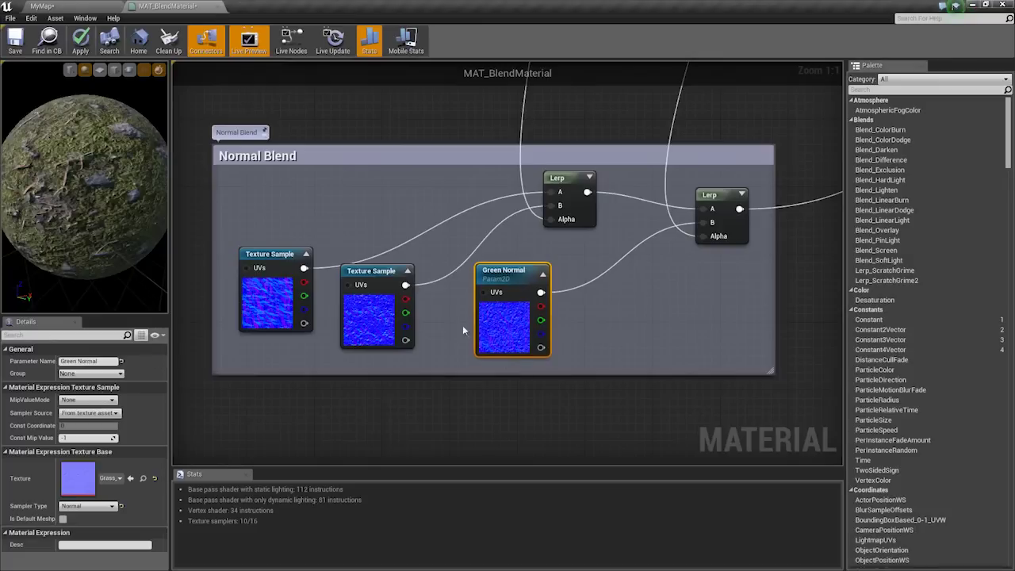
Convert the mud normal texture sample in the Normal Blend comment to a parameter named "Red Normal".
{"action": "right_click", "coordinate": [357, 316]}
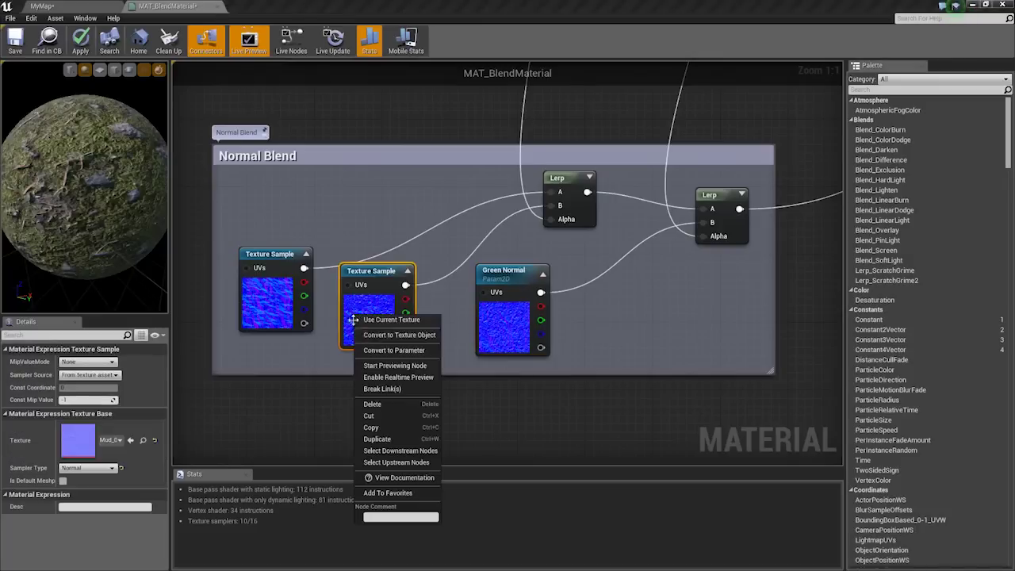
{"action": "left_click", "coordinate": [391, 352]}
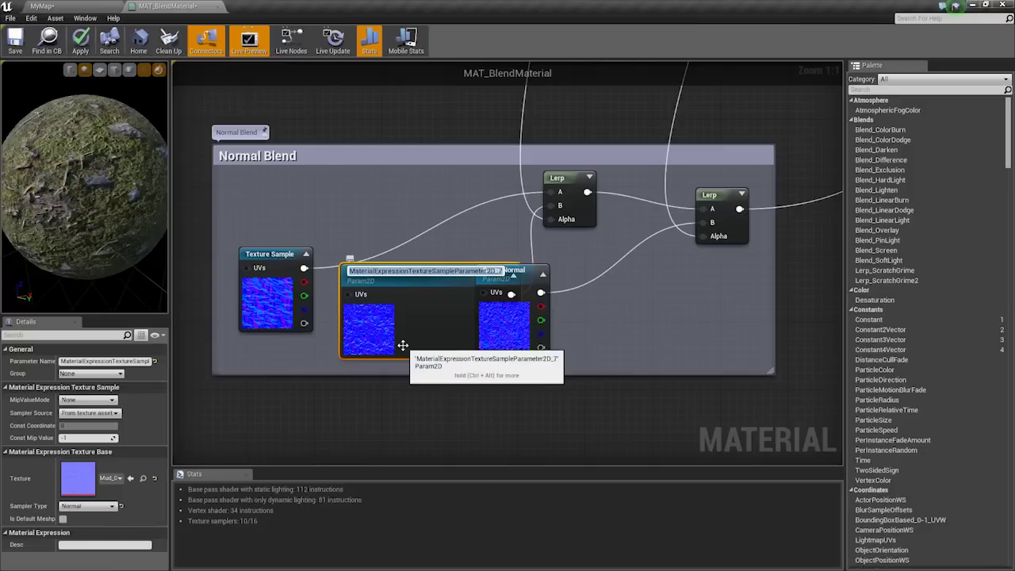
{"action": "type", "text": "Red Normal"}
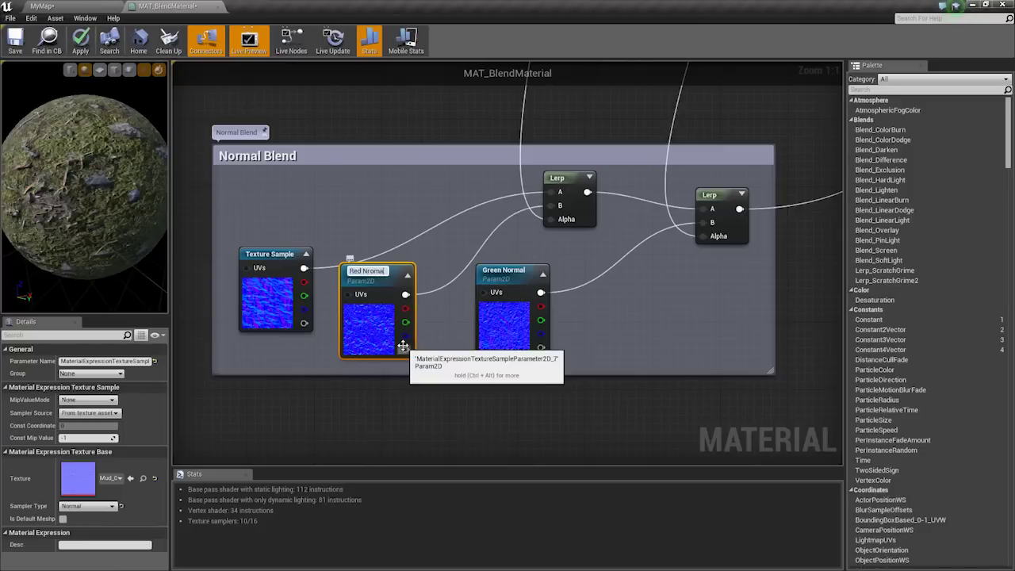
{"action": "key", "text": "Return"}
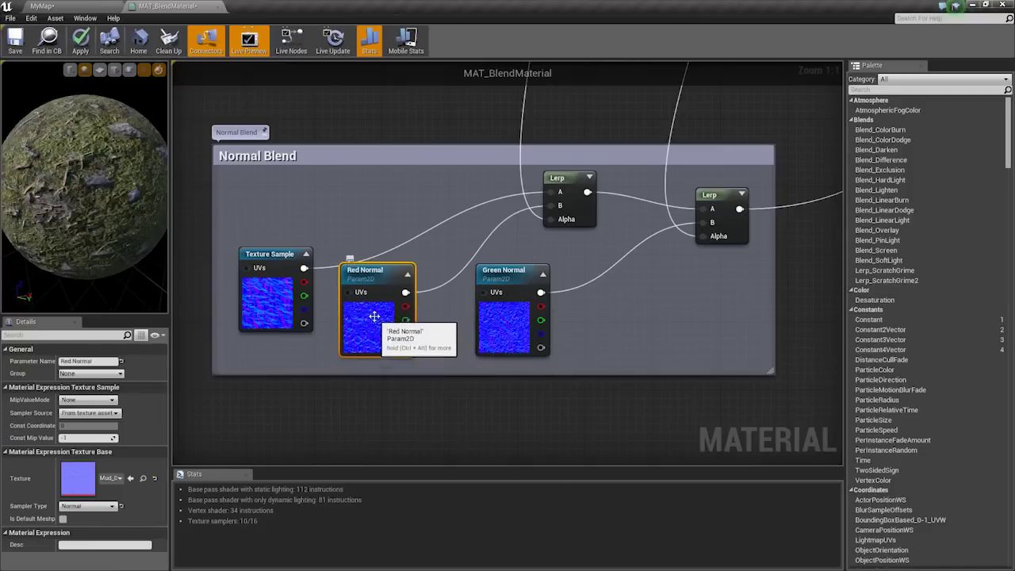
{"action": "right_click", "coordinate": [378, 315]}
{"action": "left_click", "coordinate": [279, 306]}
{"action": "right_click_drag", "start_coordinate": [302, 305], "coordinate": [326, 331]}
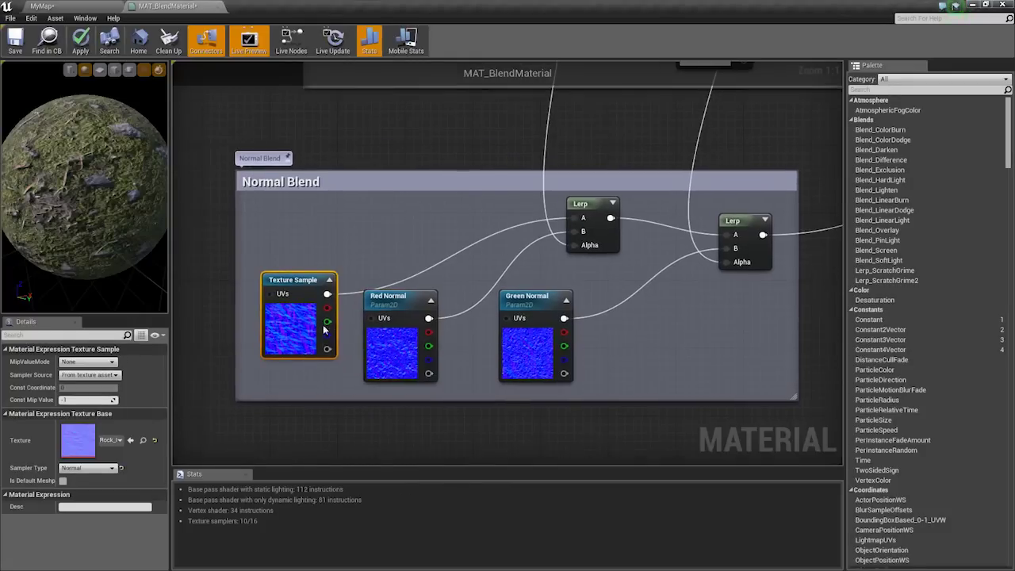
{"action": "right_click_drag", "start_coordinate": [327, 225], "coordinate": [349, 263]}
{"action": "key", "text": "1"}
{"action": "left_click", "coordinate": [348, 256]}
{"action": "right_click", "coordinate": [352, 262]}
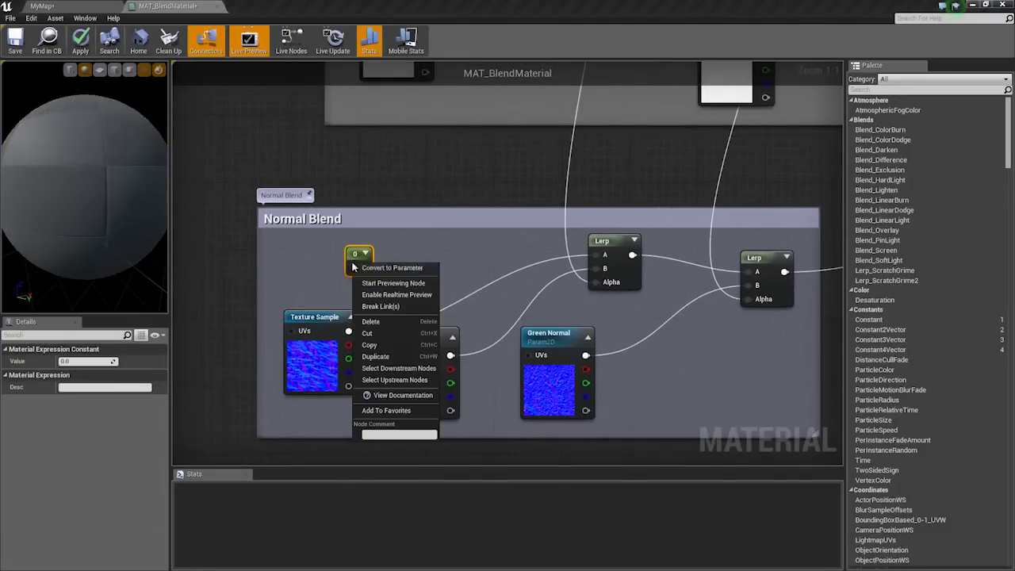
{"action": "left_click", "coordinate": [363, 268]}
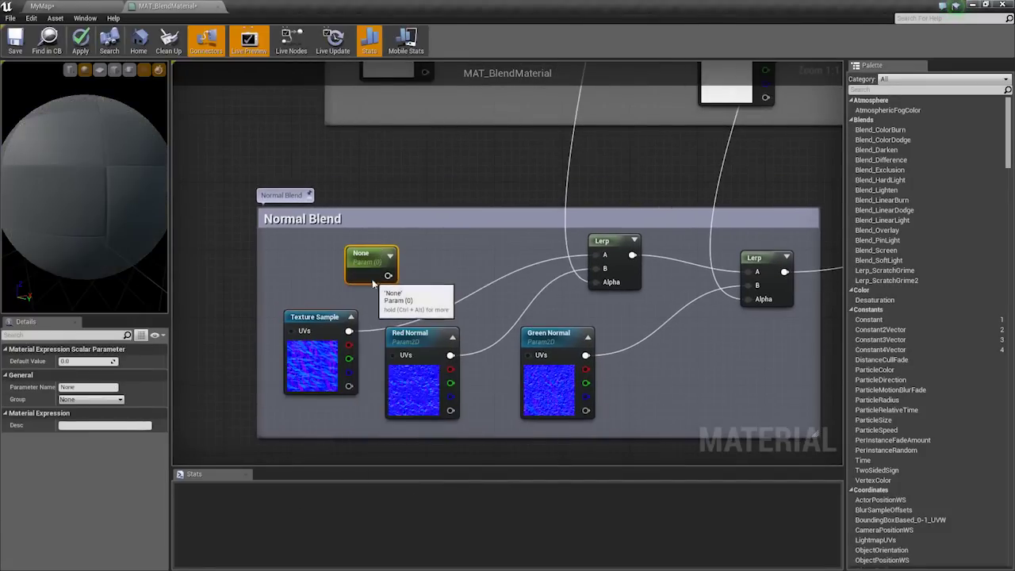
{"action": "key", "text": "Delete"}
Convert the rock normal texture sample in the Normal Blend comment to a parameter named "Cliff Normal".
{"action": "right_click", "coordinate": [316, 367]}
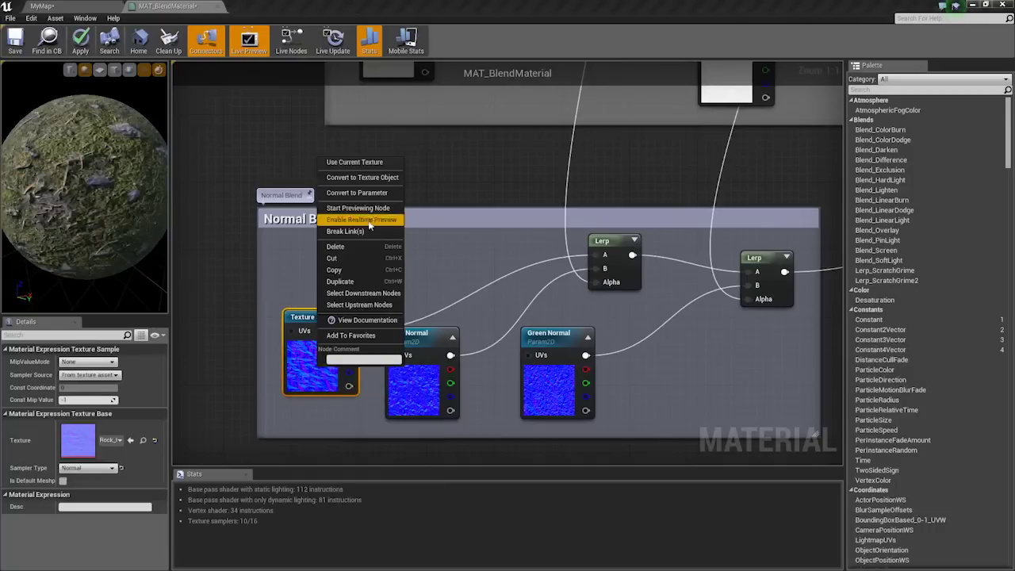
{"action": "left_click", "coordinate": [367, 192]}
{"action": "type", "text": "Cliff"}
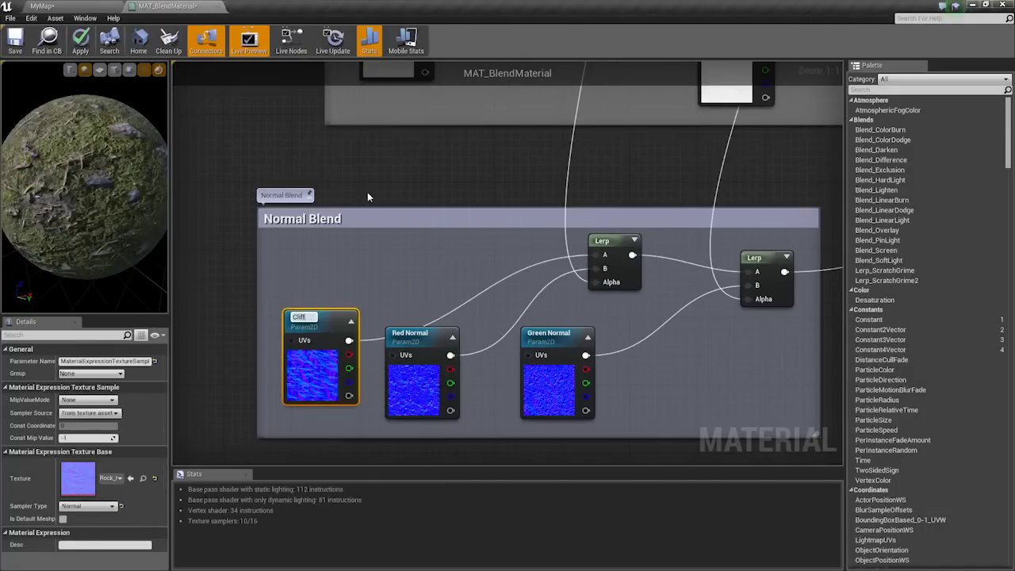
{"action": "type", "text": " Normal"}
{"action": "key", "text": "Return"}
Apply the new texture parameters to the original MAT_BlendMaterial.
{"action": "scroll", "coordinate": [699, 256], "scroll_direction": "down", "scroll_amount": 5}
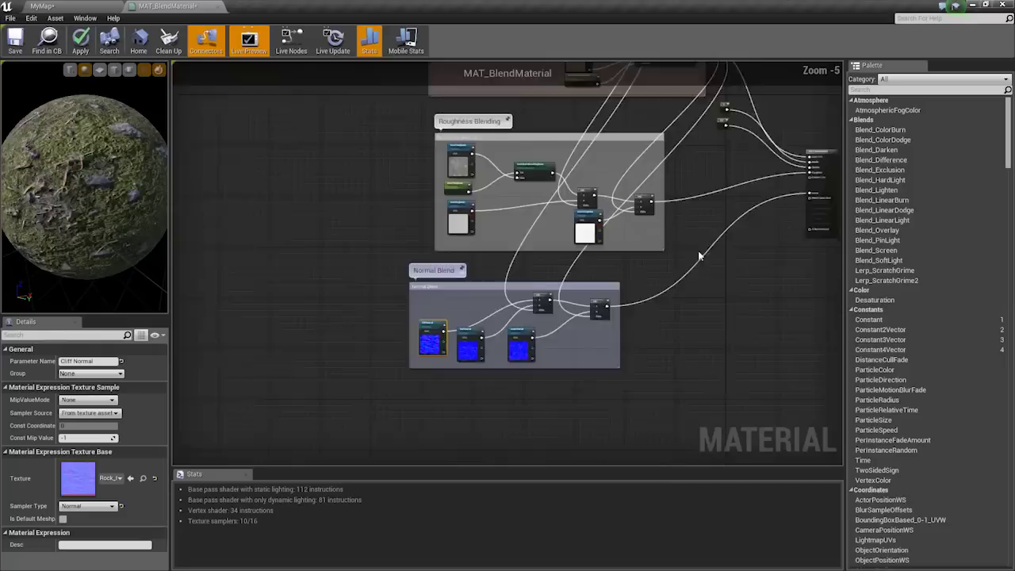
{"action": "scroll", "coordinate": [793, 262], "scroll_direction": "up", "scroll_amount": 2}
{"action": "right_click_drag", "start_coordinate": [725, 159], "coordinate": [624, 346]}
{"action": "scroll", "coordinate": [562, 262], "scroll_direction": "down", "scroll_amount": 3}
{"action": "right_click_drag", "start_coordinate": [501, 237], "coordinate": [505, 297]}
{"action": "scroll", "coordinate": [504, 298], "scroll_direction": "up", "scroll_amount": 2}
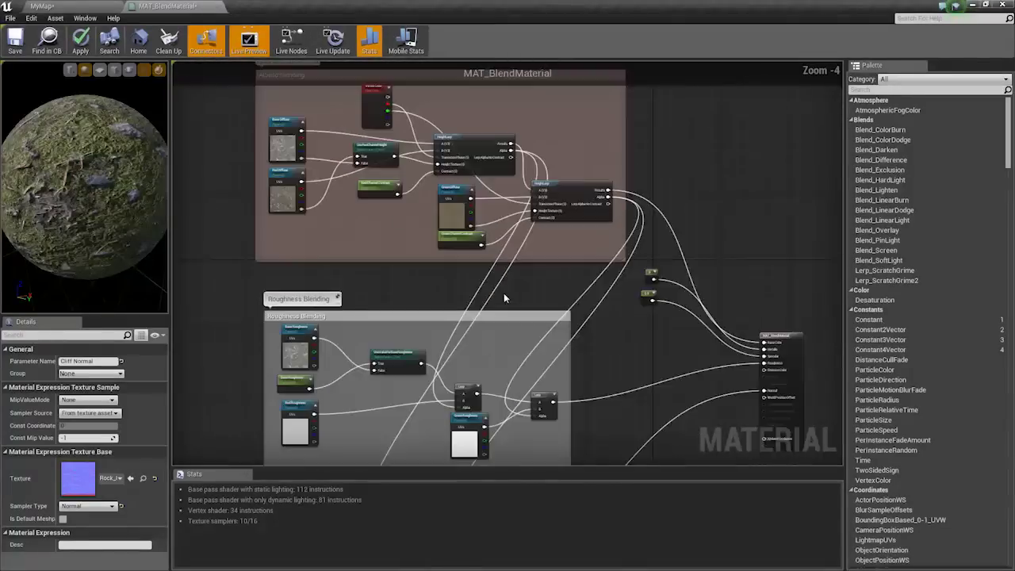
{"action": "left_click", "coordinate": [81, 46]}
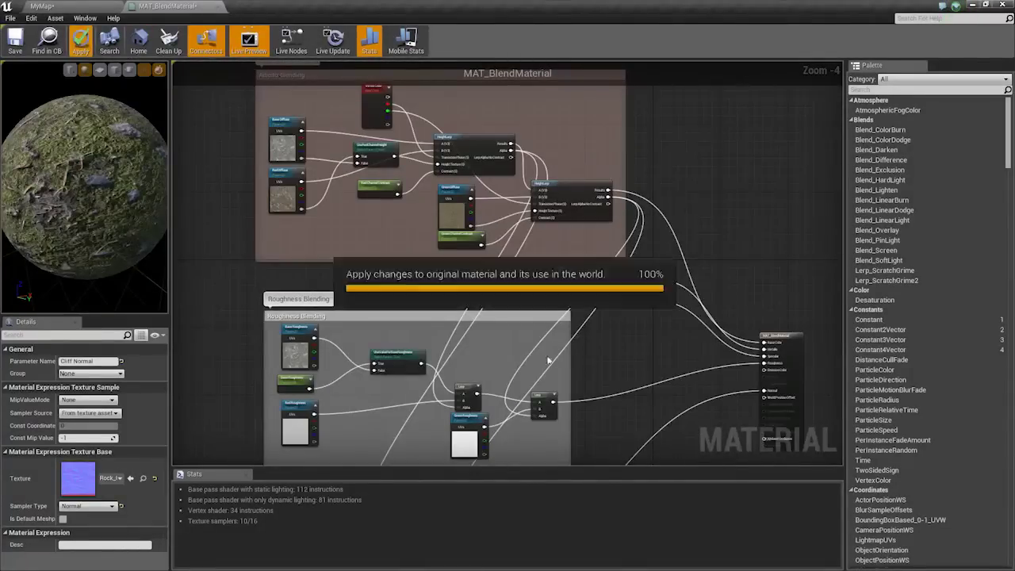
Select all normal and roughness texture parameters plus Green Diffuse and Red Diffuse, and assign them to the "Textures" parameter group.
{"action": "right_click_drag", "start_coordinate": [469, 340], "coordinate": [486, 259]}
{"action": "scroll", "coordinate": [374, 303], "scroll_direction": "up", "scroll_amount": 4}
{"action": "scroll", "coordinate": [374, 304], "scroll_direction": "down", "scroll_amount": 5}
{"action": "right_click_drag", "start_coordinate": [425, 456], "coordinate": [466, 360]}
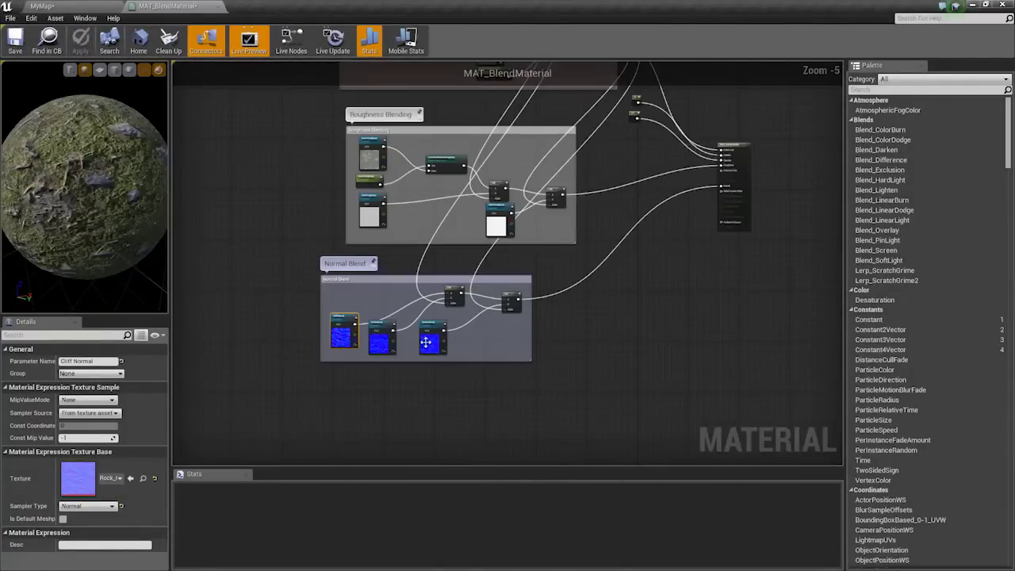
{"action": "left_click", "coordinate": [382, 344]}
{"action": "left_click_drag", "start_coordinate": [356, 347], "coordinate": [462, 380]}
{"action": "right_click_drag", "start_coordinate": [390, 239], "coordinate": [379, 340]}
{"action": "scroll", "coordinate": [373, 338], "scroll_direction": "up", "scroll_amount": 4}
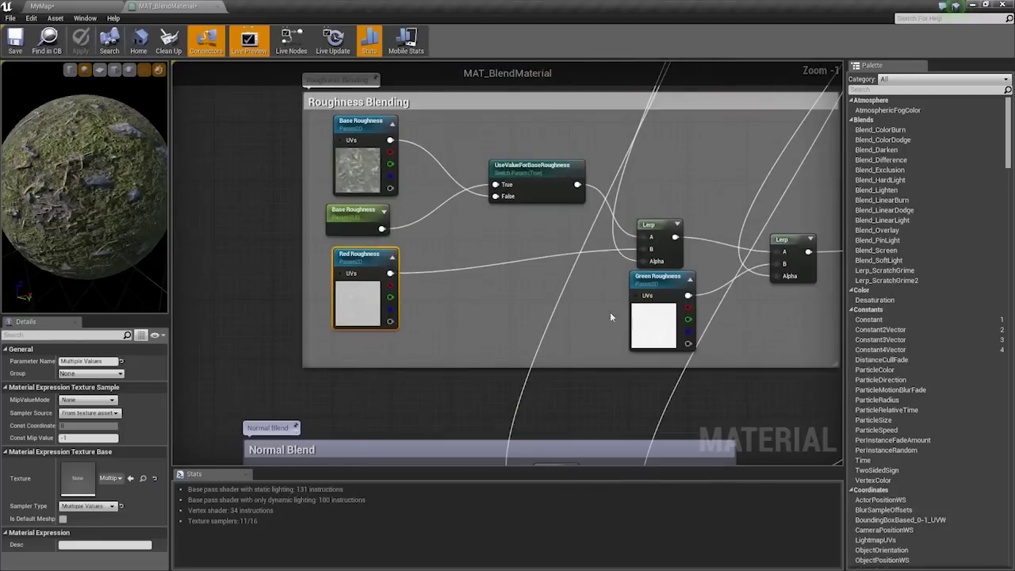
{"action": "left_click", "coordinate": [644, 309], "text": "ctrl"}
{"action": "left_click", "coordinate": [353, 162], "text": "ctrl"}
{"action": "right_click_drag", "start_coordinate": [435, 155], "coordinate": [390, 414]}
{"action": "left_click", "coordinate": [598, 164], "text": "ctrl"}
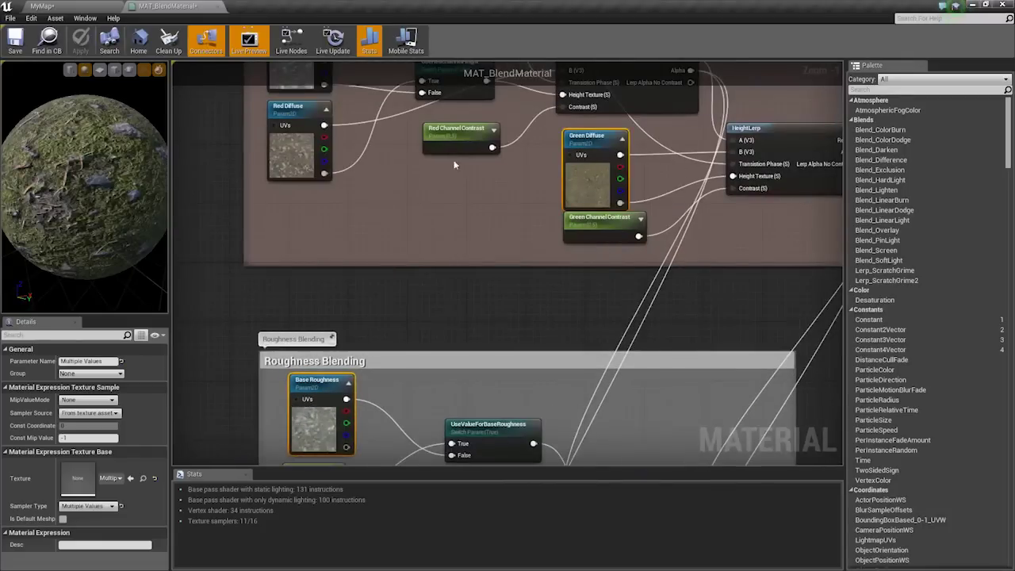
{"action": "left_click", "coordinate": [314, 156], "text": "shift"}
{"action": "left_click", "coordinate": [119, 373]}
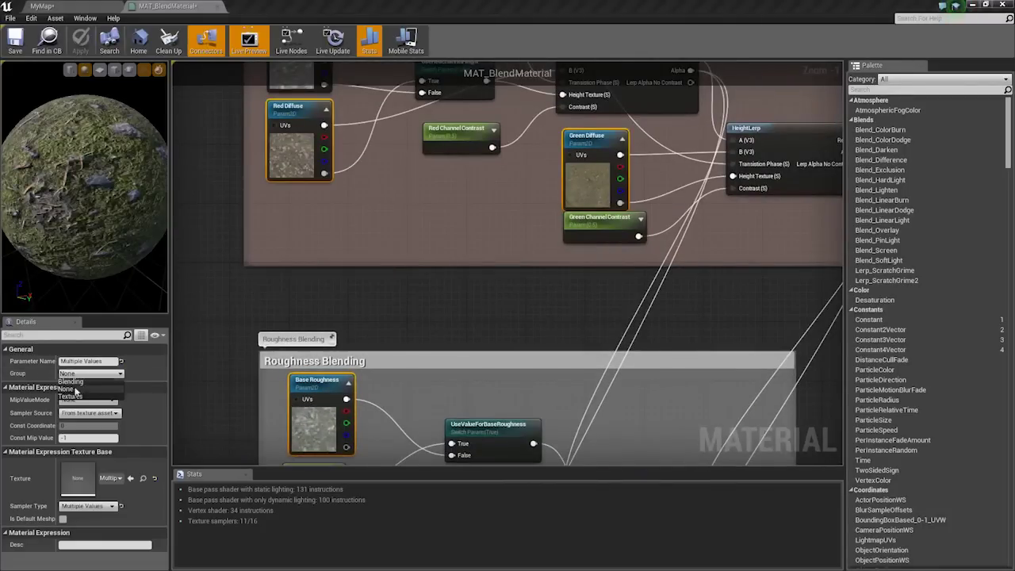
{"action": "left_click", "coordinate": [70, 397]}
Apply the parameter group changes to the material and return to the MyMap level.
{"action": "right_click_drag", "start_coordinate": [343, 295], "coordinate": [317, 222]}
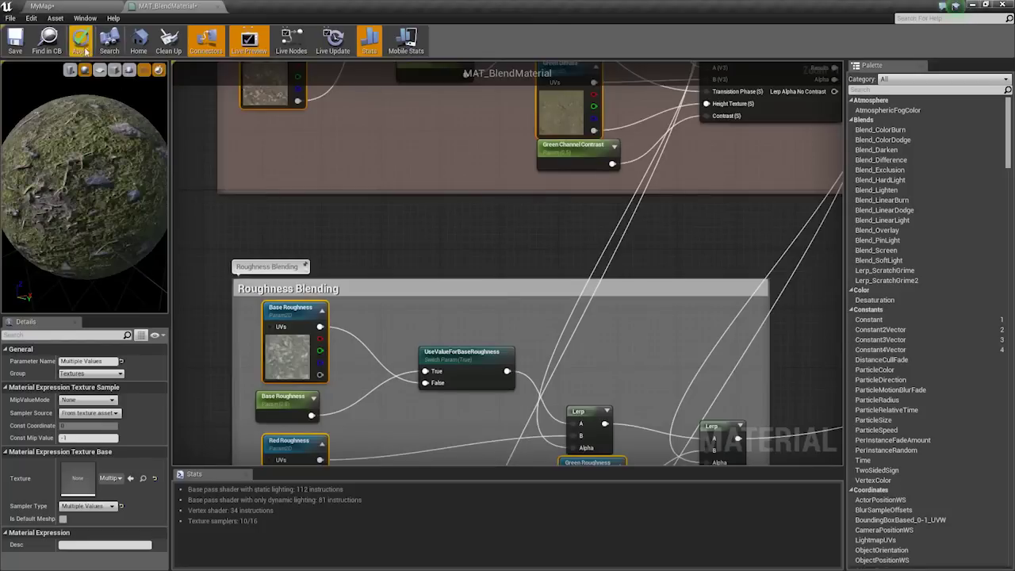
{"action": "left_click", "coordinate": [91, 52]}
{"action": "scroll", "coordinate": [412, 190], "scroll_direction": "down", "scroll_amount": 6}
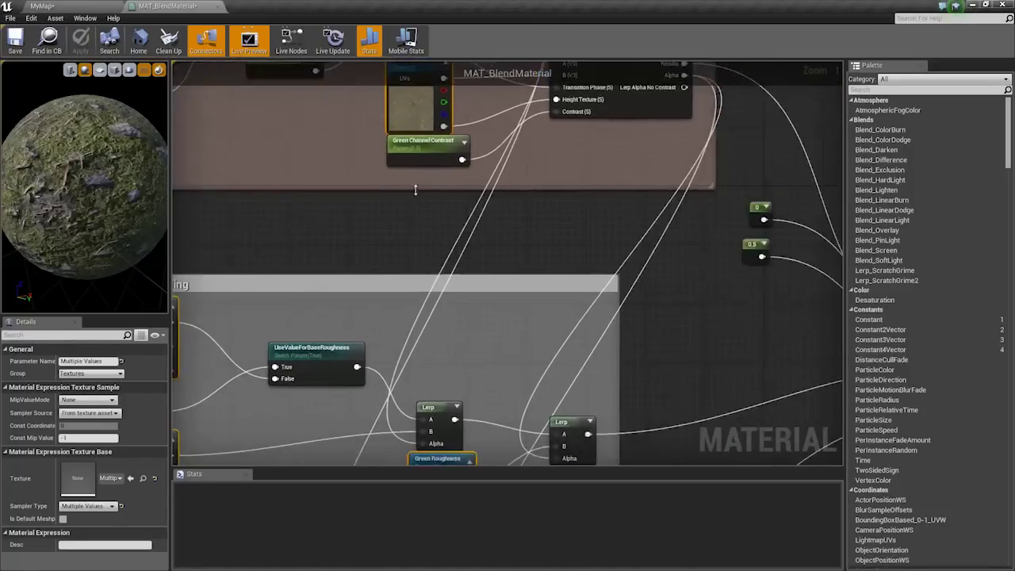
{"action": "left_click", "coordinate": [82, 5]}
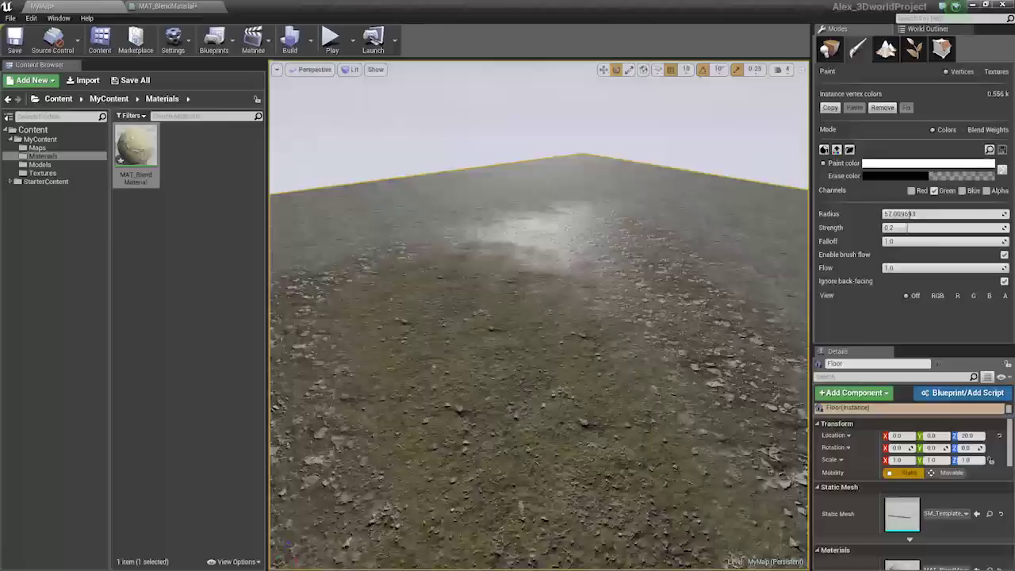
Leave vertex painting for placement mode and reset the Floor's Element 0 material to its default.
{"action": "mouse_move", "coordinate": [587, 334]}
{"action": "right_mouse_down"}
{"action": "mouse_move", "coordinate": [615, 328]}
{"action": "mouse_move", "coordinate": [611, 316]}
{"action": "right_mouse_up"}
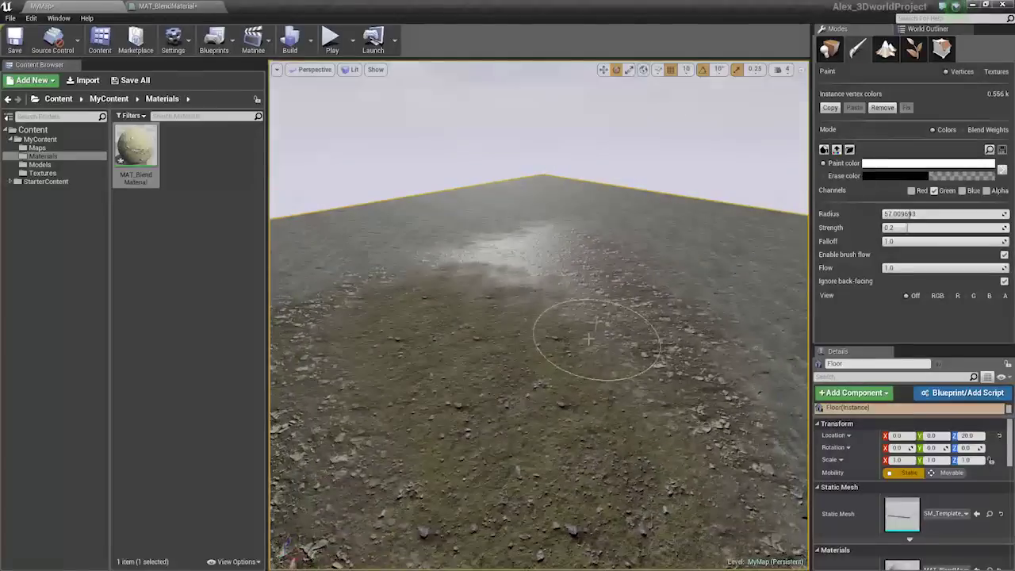
{"action": "left_click_drag", "start_coordinate": [595, 325], "coordinate": [625, 319]}
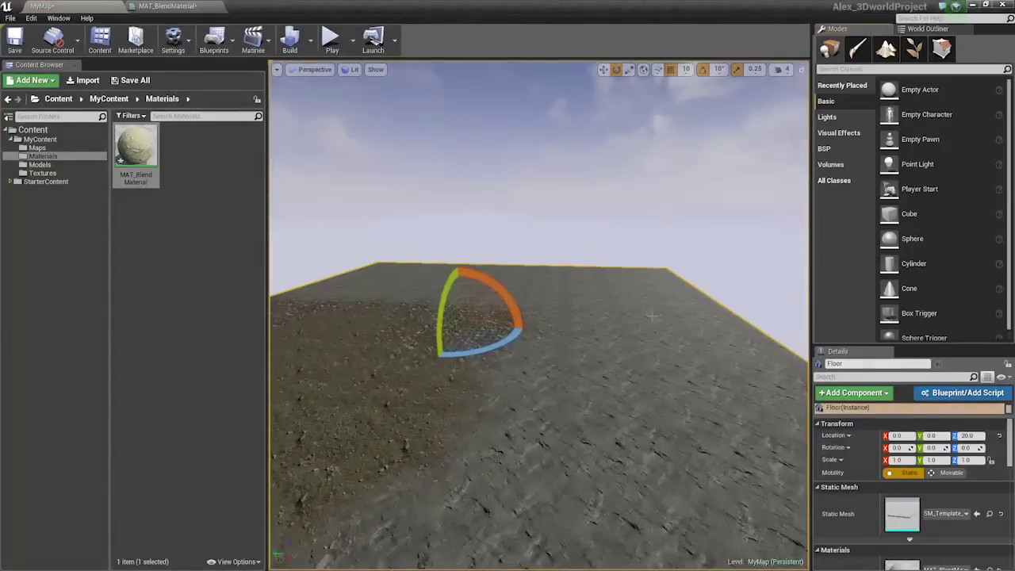
{"action": "scroll", "coordinate": [979, 514], "scroll_direction": "down", "scroll_amount": 2}
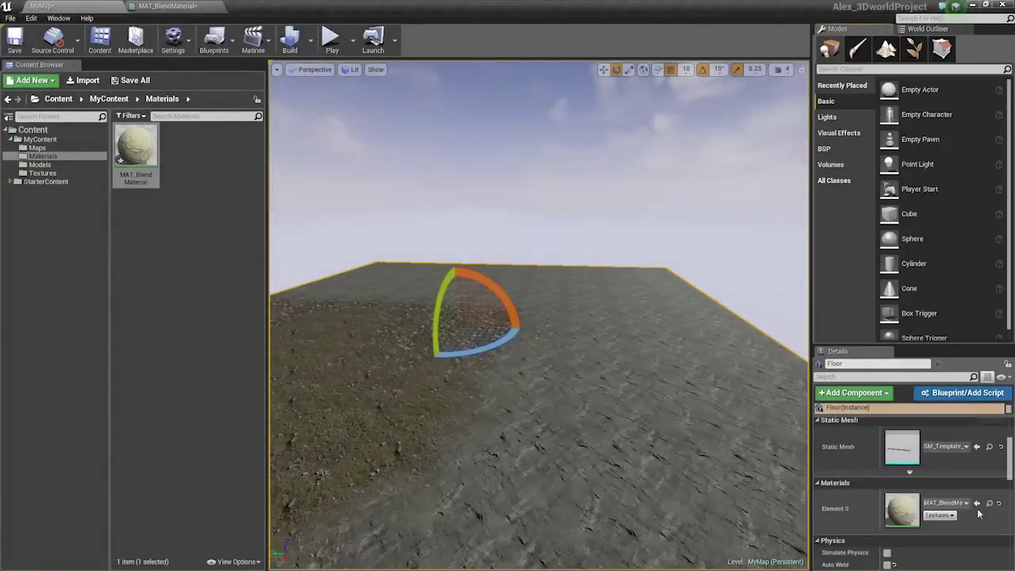
{"action": "left_click", "coordinate": [998, 502]}
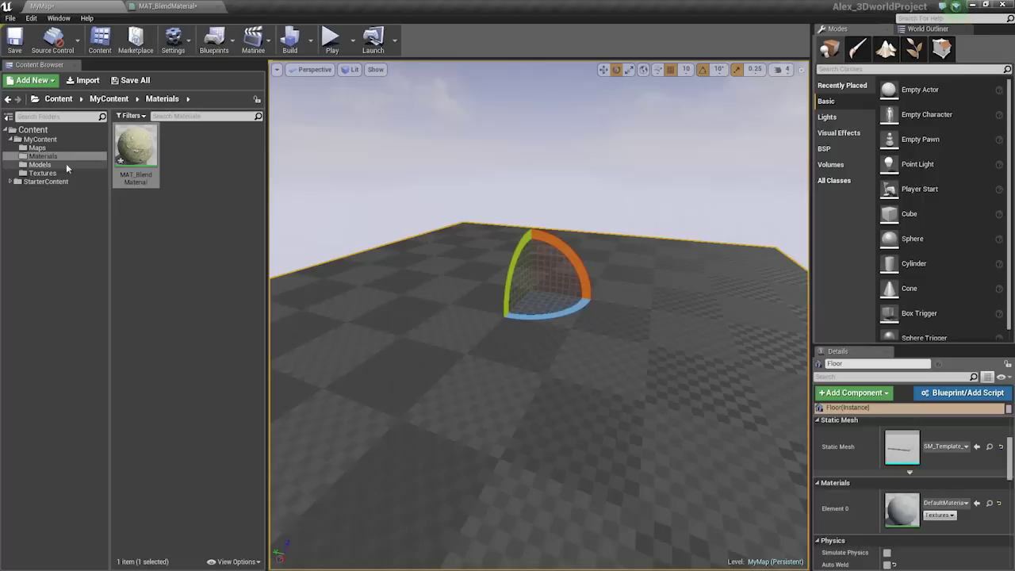
Create a folder named "Instances" inside MyContent.
{"action": "right_click", "coordinate": [41, 141]}
{"action": "left_click", "coordinate": [102, 144]}
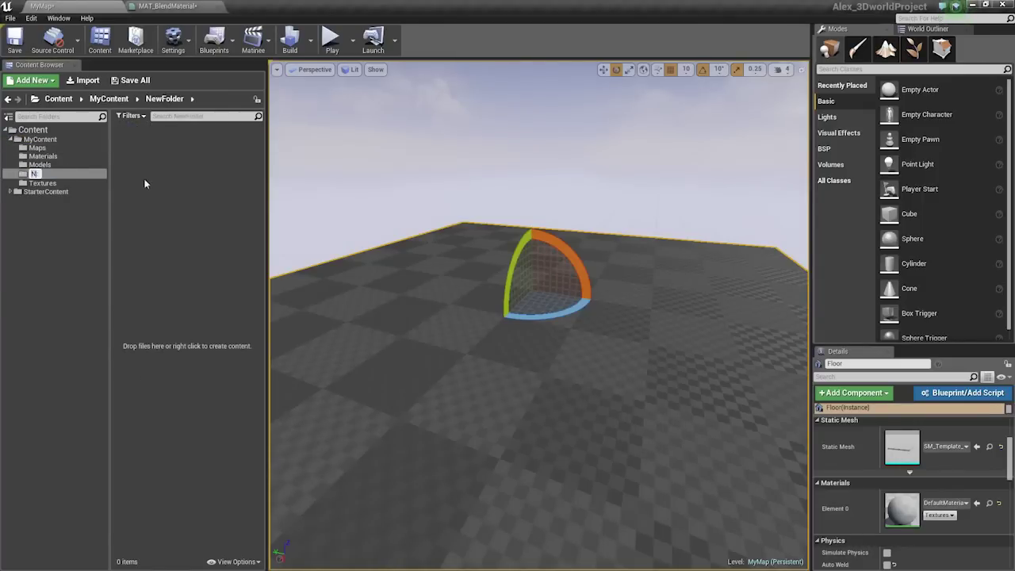
{"action": "type", "text": "Material Instanc"}
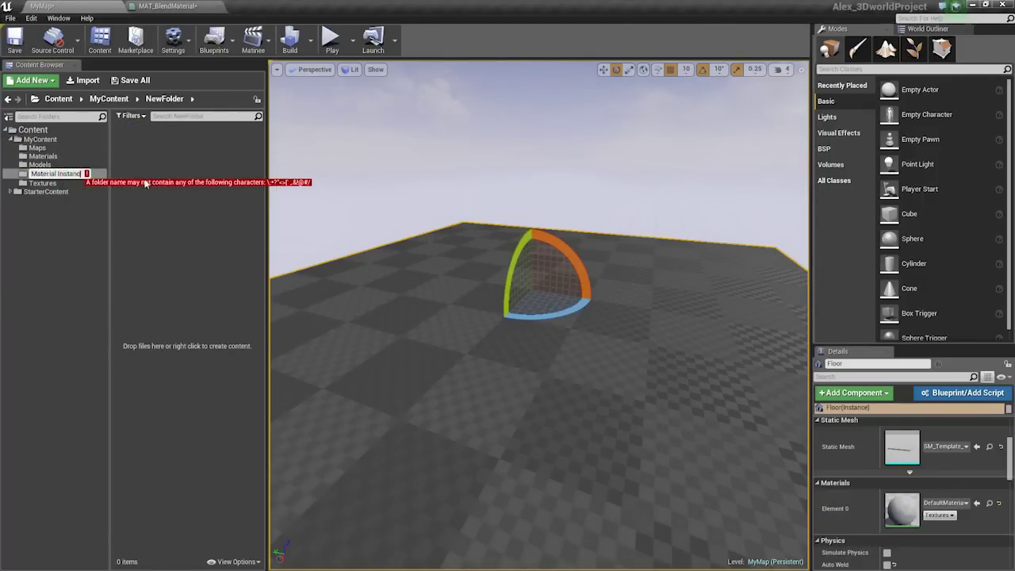
{"action": "type", "text": "MaterialIn"}
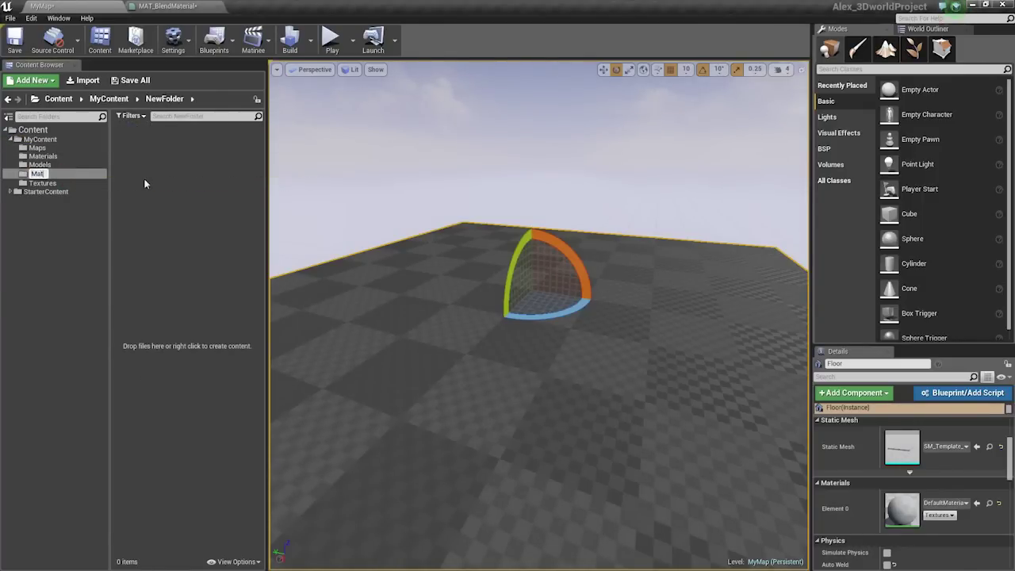
{"action": "key", "text": "BackSpace"}
{"action": "key", "text": "BackSpace"}
{"action": "key", "text": "BackSpace"}
{"action": "key", "text": "BackSpace"}
{"action": "key", "text": "BackSpace"}
{"action": "key", "text": "BackSpace"}
{"action": "key", "text": "BackSpace"}
{"action": "key", "text": "BackSpace"}
{"action": "key", "text": "BackSpace"}
{"action": "key", "text": "BackSpace"}
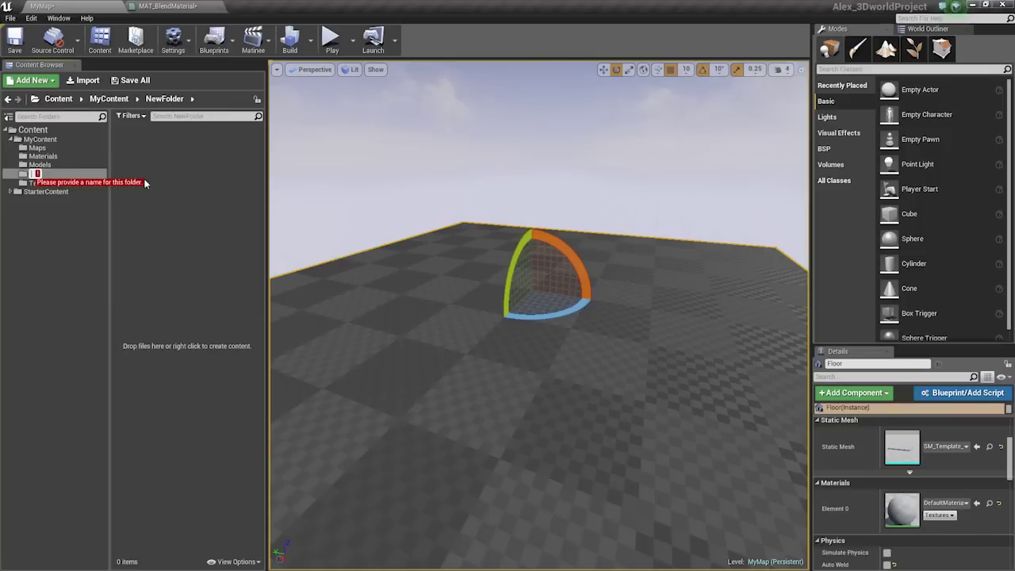
{"action": "type", "text": "Instances"}
{"action": "key", "text": "Return"}
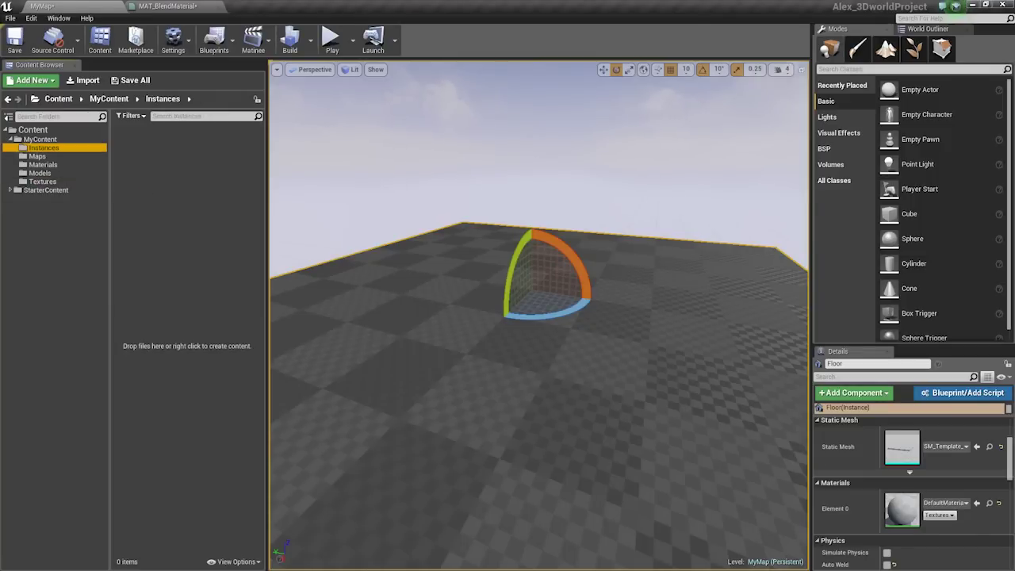
Create a material instance from MAT_BlendMaterial and name it MI_terrainblend_01.
{"action": "left_click", "coordinate": [43, 164]}
{"action": "right_click", "coordinate": [135, 148]}
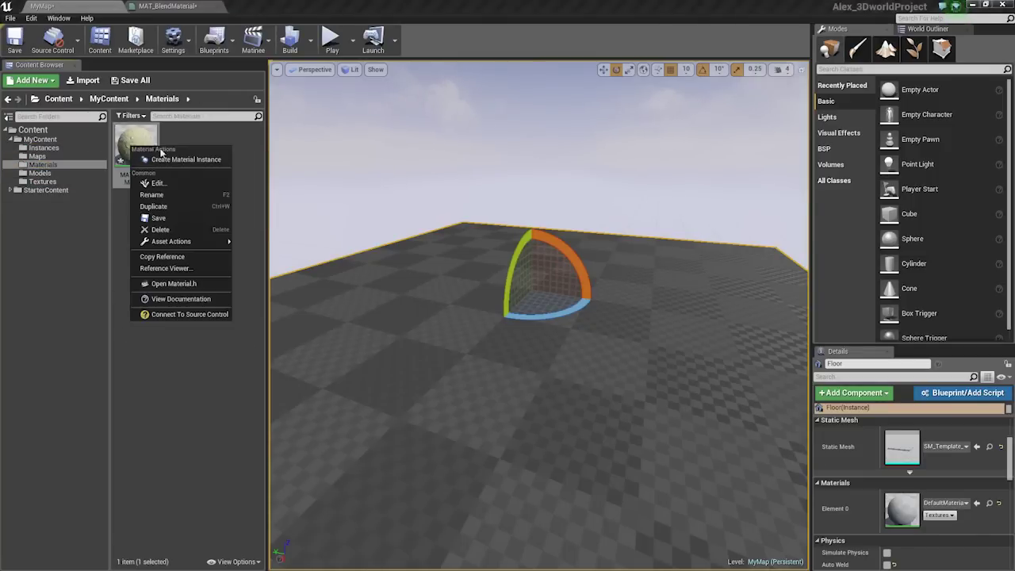
{"action": "left_click", "coordinate": [163, 156]}
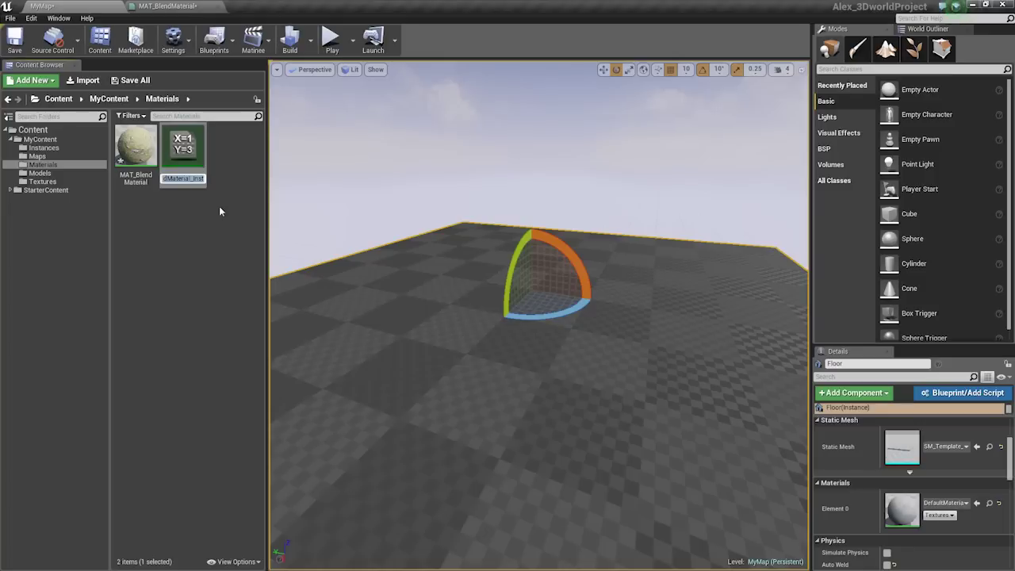
{"action": "type", "text": "TerrainBlend"}
{"action": "key", "text": "ctrl+a"}
{"action": "type", "text": "MI_terrainbl"}
{"action": "type", "text": "01"}
{"action": "key", "text": "Return"}
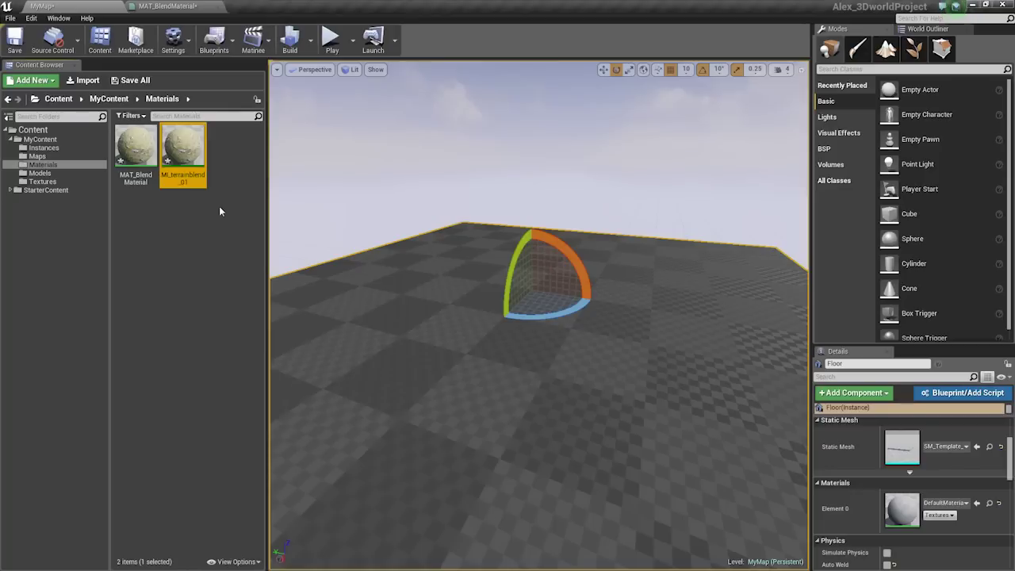
Move MI_terrainblend_01 from the Materials folder into the Instances folder and show that folder's contents.
{"action": "left_click_drag", "start_coordinate": [184, 145], "coordinate": [64, 152]}
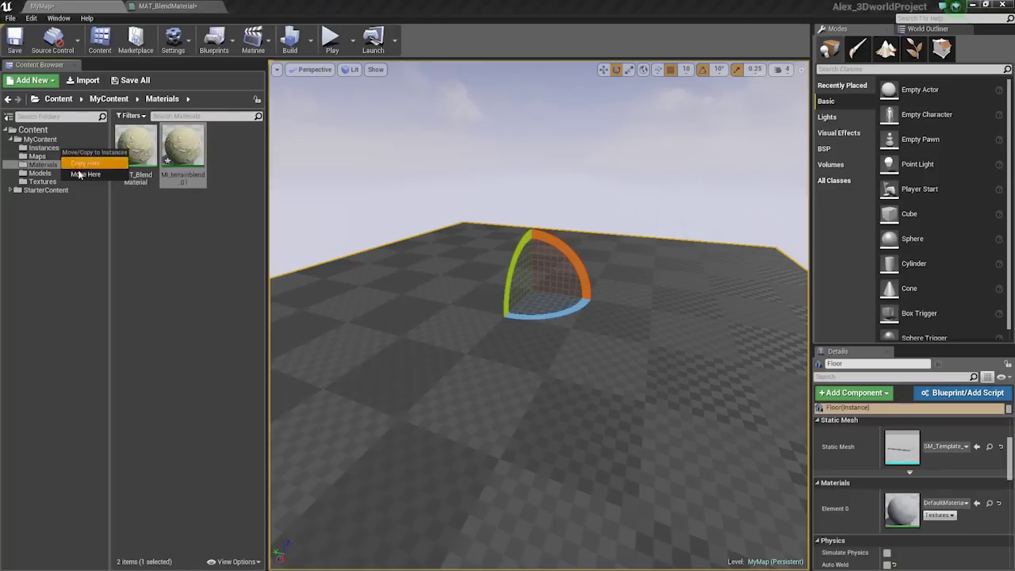
{"action": "left_click", "coordinate": [84, 173]}
{"action": "left_click", "coordinate": [79, 149]}
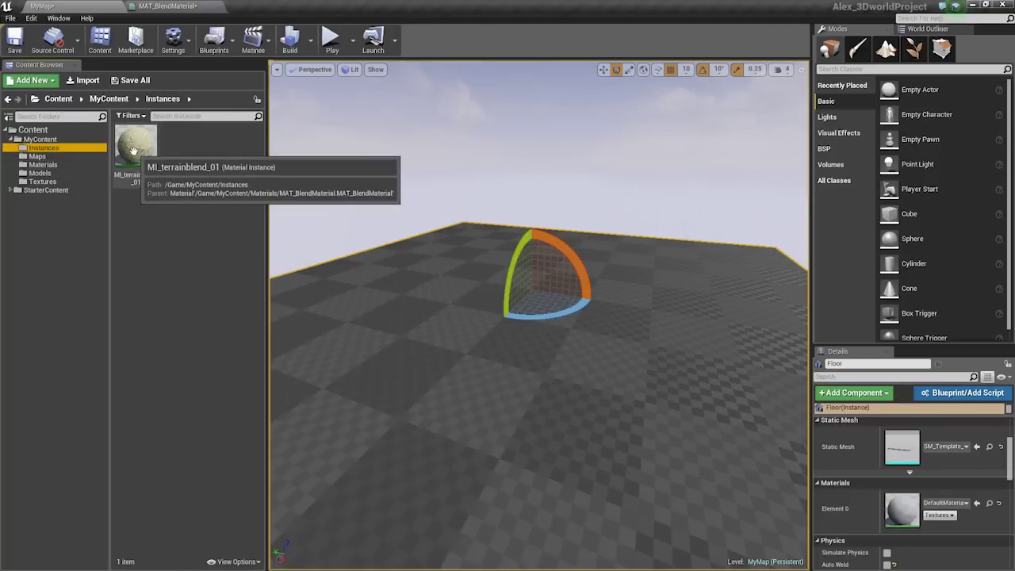
Place the Terrain_Chunk_01 model from the Models folder onto the floor in the level.
{"action": "mouse_move", "coordinate": [476, 285]}
{"action": "right_mouse_down"}
{"action": "mouse_move", "coordinate": [413, 341]}
{"action": "mouse_move", "coordinate": [492, 285]}
{"action": "right_mouse_up"}
{"action": "left_click_drag", "start_coordinate": [571, 428], "coordinate": [579, 444]}
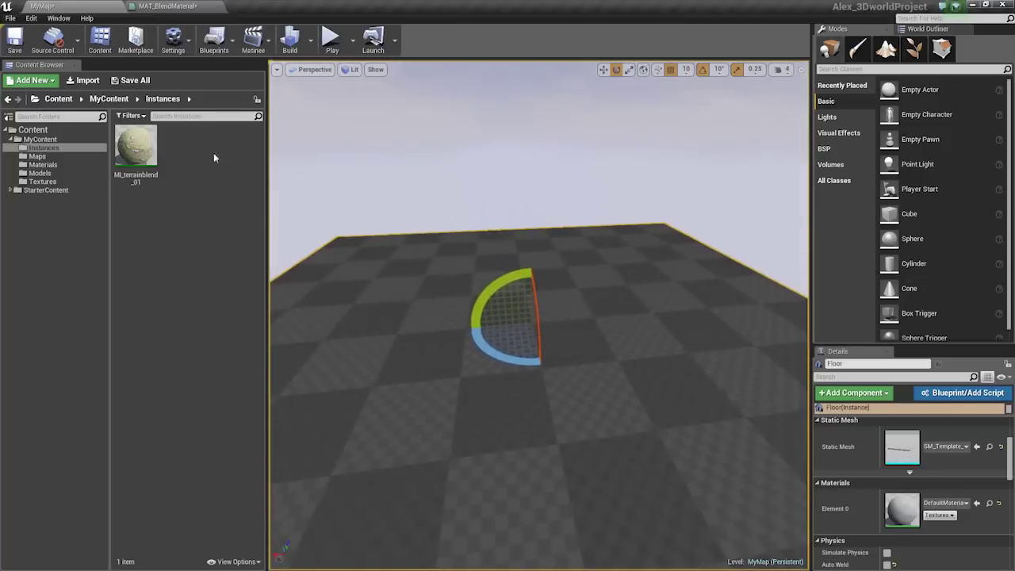
{"action": "left_click", "coordinate": [136, 150]}
{"action": "left_click", "coordinate": [42, 174]}
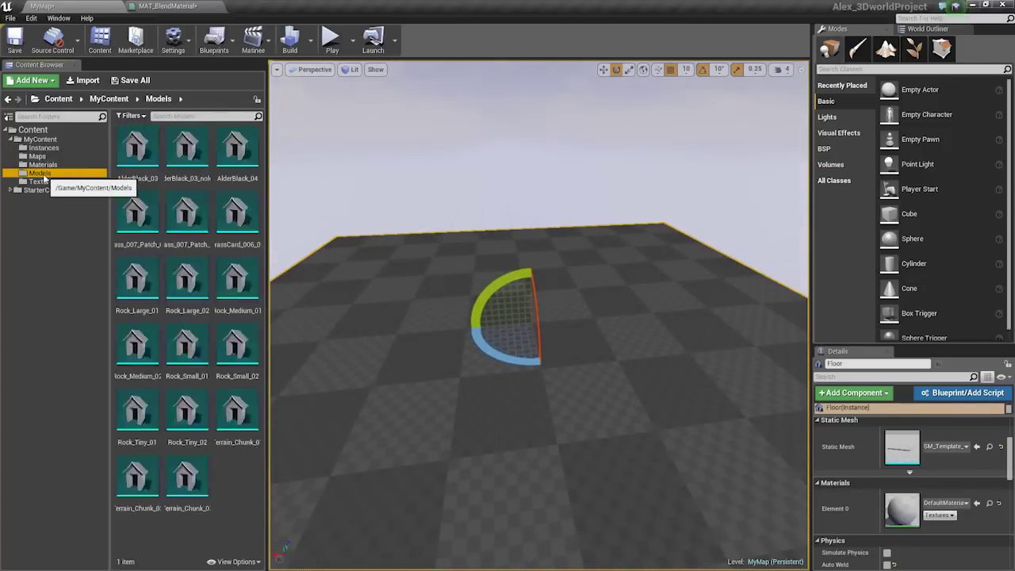
{"action": "left_click_drag", "start_coordinate": [236, 412], "coordinate": [500, 314]}
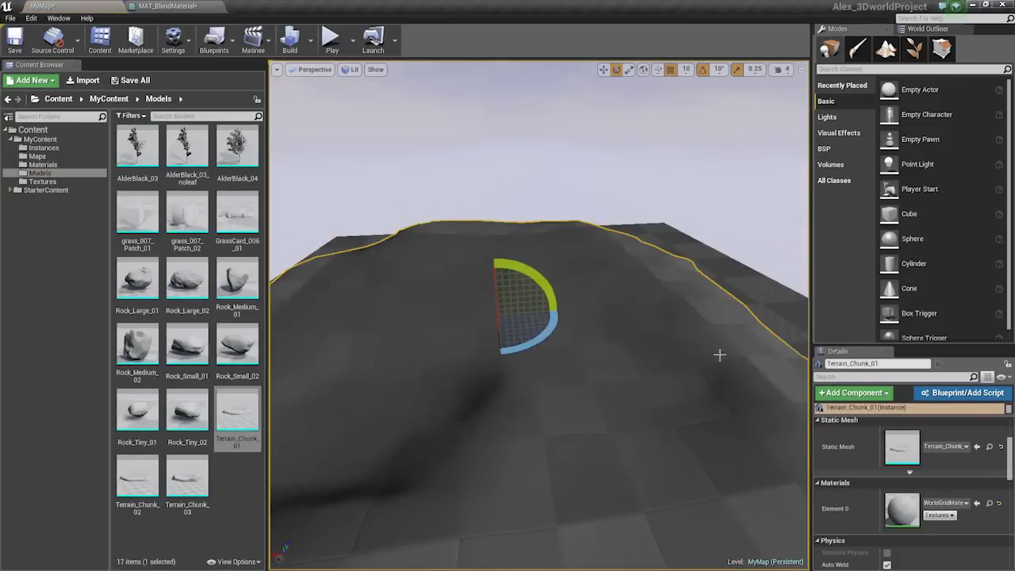
{"action": "left_click_drag", "start_coordinate": [718, 354], "coordinate": [519, 291], "text": "alt"}
Assign MI_terrainblend_01 from the Instances folder to the placed terrain chunk.
{"action": "left_click", "coordinate": [38, 156]}
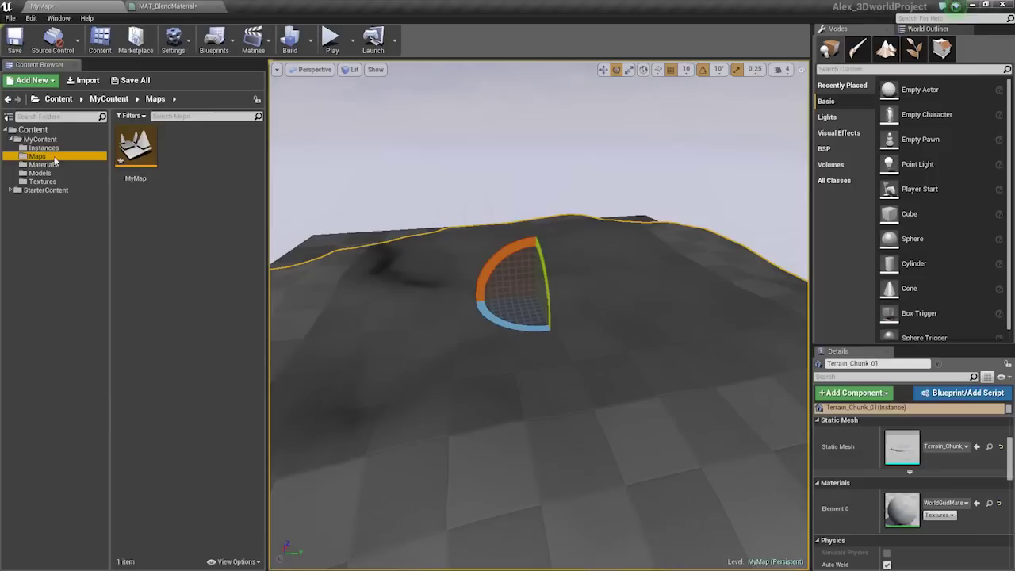
{"action": "left_click", "coordinate": [42, 181]}
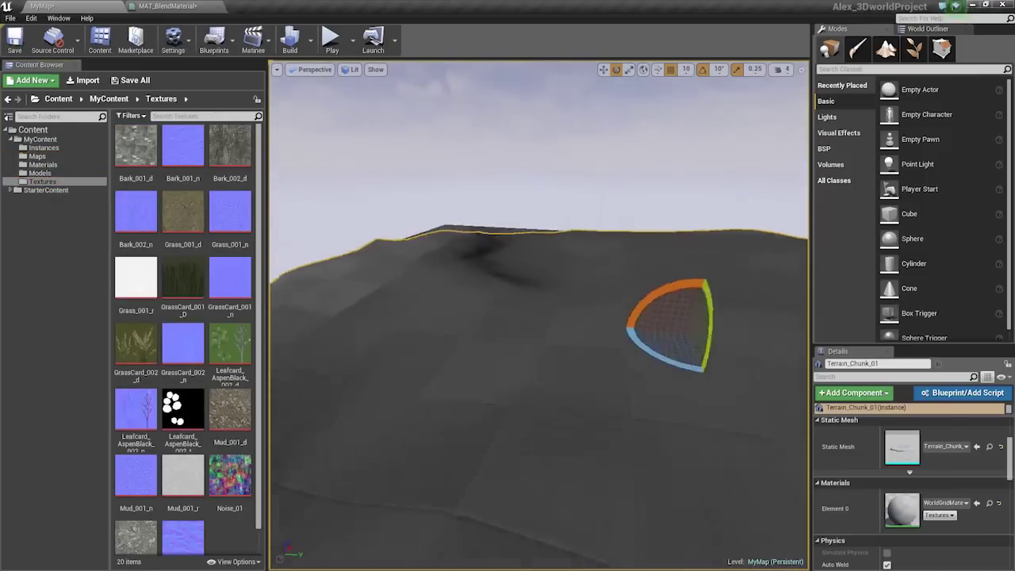
{"action": "left_click", "coordinate": [59, 148]}
{"action": "left_click_drag", "start_coordinate": [138, 151], "coordinate": [420, 333]}
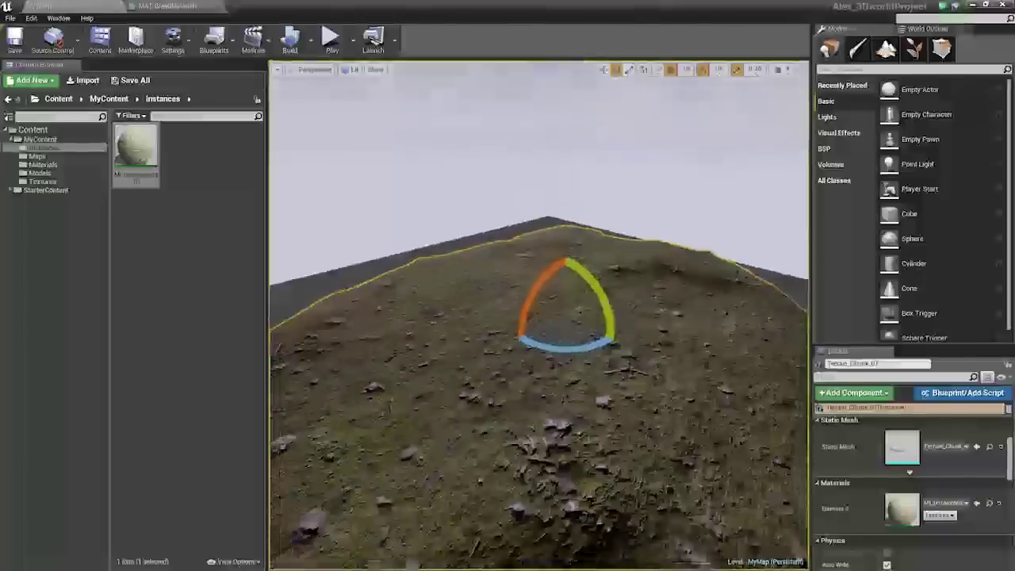
Duplicate the terrain chunk beside the original, rotate the copy and deselect it.
{"action": "key", "text": "r"}
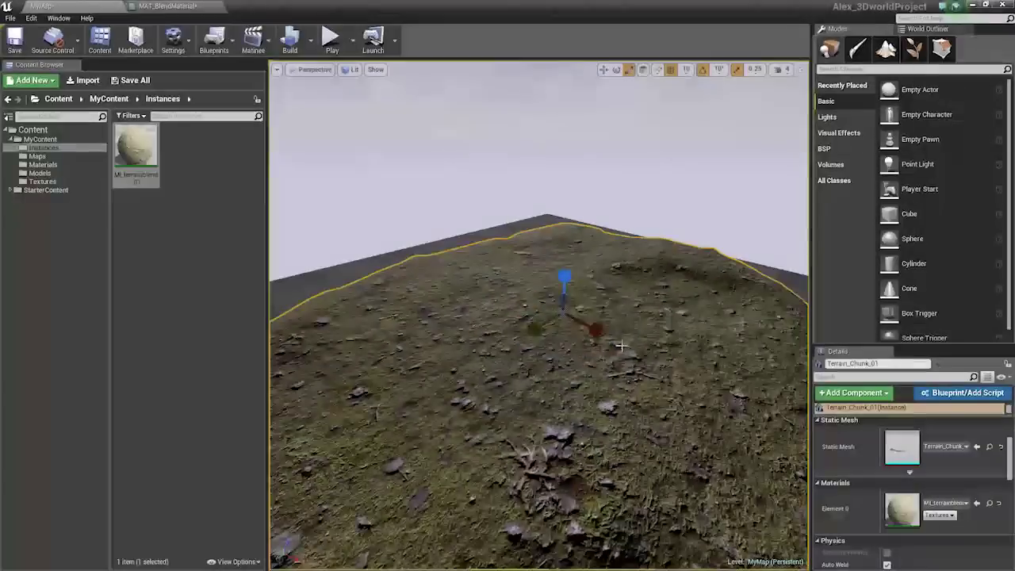
{"action": "left_click_drag", "start_coordinate": [565, 322], "coordinate": [687, 234], "text": "alt"}
{"action": "key", "text": "Escape"}
{"action": "right_click_drag", "start_coordinate": [786, 252], "coordinate": [777, 216]}
{"action": "left_click", "coordinate": [609, 339]}
{"action": "key", "text": "e"}
{"action": "key", "text": "e"}
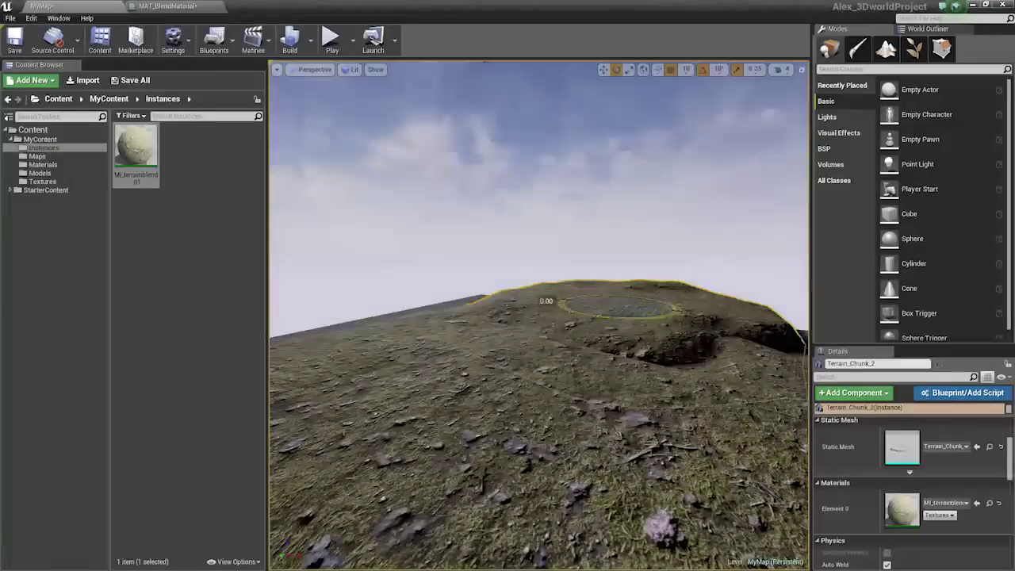
{"action": "mouse_move", "coordinate": [617, 321]}
{"action": "right_mouse_down"}
{"action": "mouse_move", "coordinate": [611, 302]}
{"action": "mouse_move", "coordinate": [615, 333]}
{"action": "right_mouse_up"}
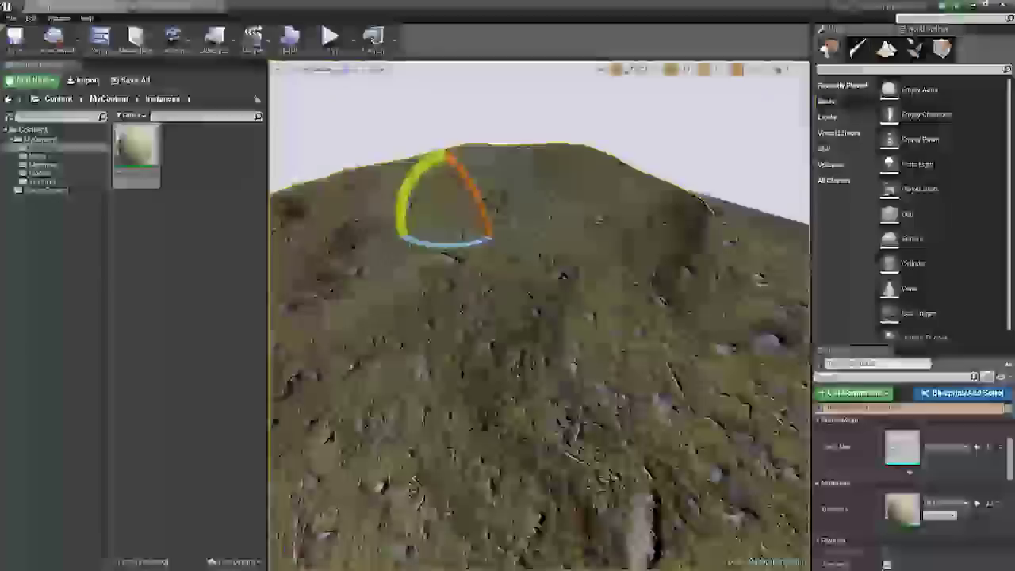
{"action": "key", "text": "Escape"}
{"action": "mouse_move", "coordinate": [540, 317]}
{"action": "right_mouse_down"}
{"action": "mouse_move", "coordinate": [547, 357]}
{"action": "mouse_move", "coordinate": [540, 313]}
{"action": "mouse_move", "coordinate": [539, 329]}
{"action": "right_mouse_up"}
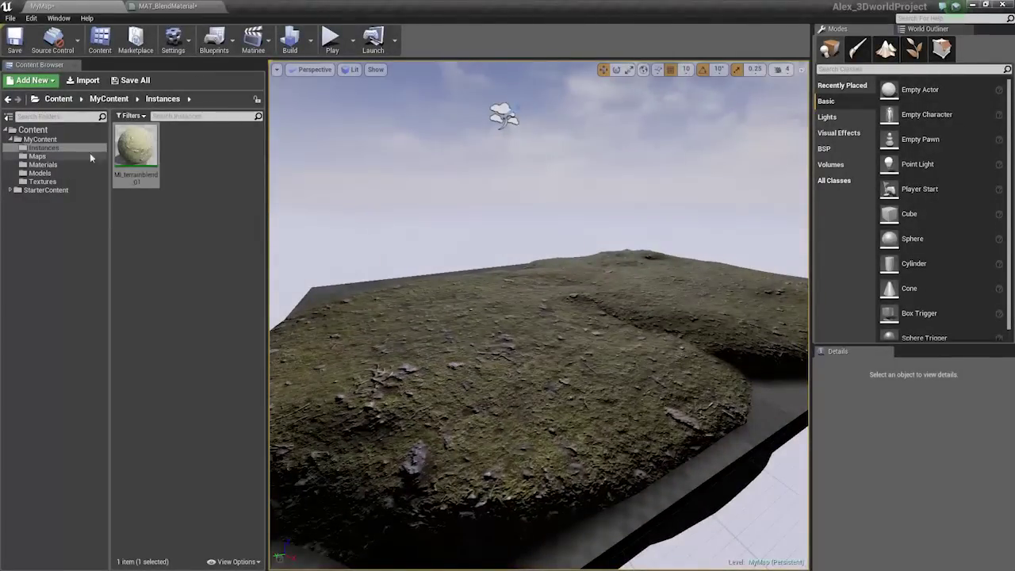
Open MI_terrainblend_01 to view its parameter groups and collapse the Textures group.
{"action": "double_click", "coordinate": [136, 149]}
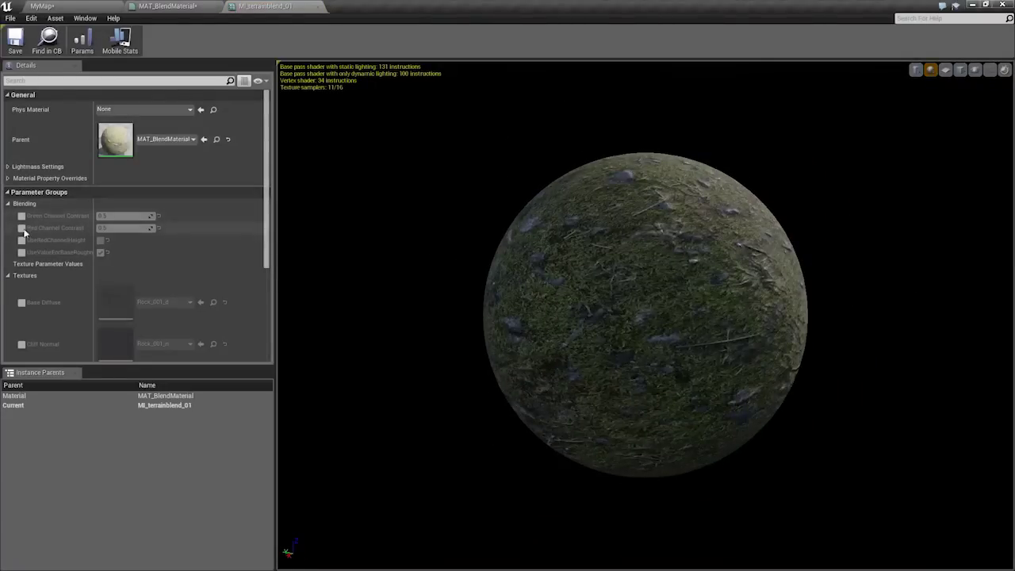
{"action": "left_click", "coordinate": [24, 274]}
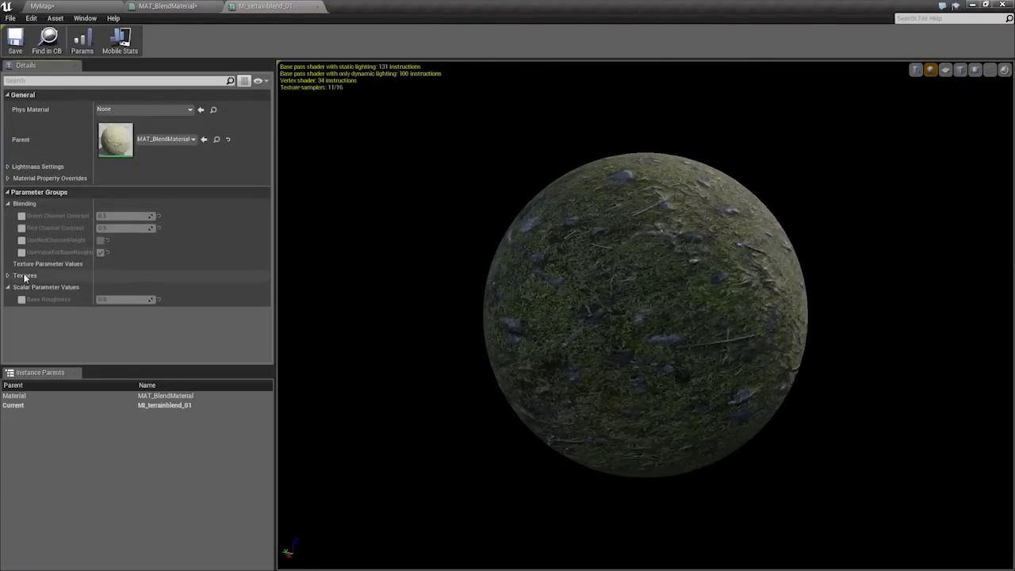
In MAT_BlendMaterial, shift the Normal Blend comment group sideways into line with the Roughness Blending group.
{"action": "left_click", "coordinate": [125, 5]}
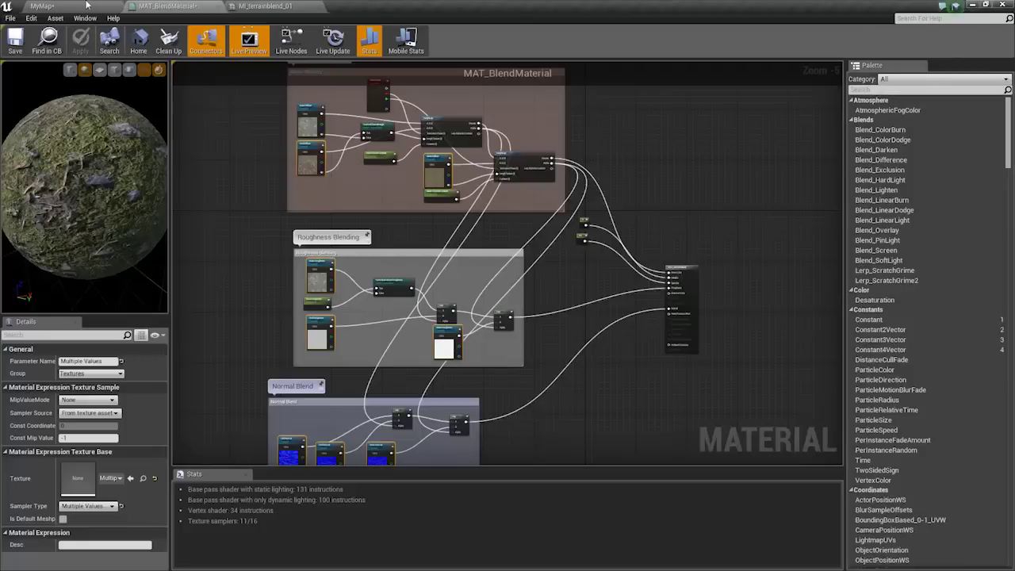
{"action": "key", "text": "Home"}
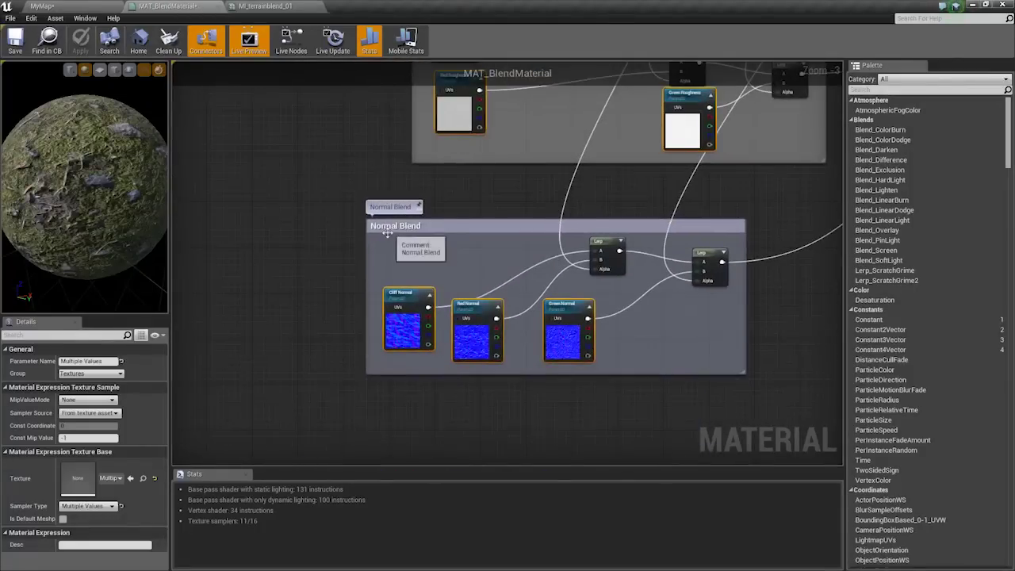
{"action": "left_click_drag", "start_coordinate": [387, 233], "coordinate": [427, 232]}
{"action": "right_click_drag", "start_coordinate": [438, 174], "coordinate": [441, 365]}
{"action": "scroll", "coordinate": [539, 255], "scroll_direction": "up", "scroll_amount": 2}
{"action": "right_click_drag", "start_coordinate": [540, 255], "coordinate": [530, 361]}
{"action": "scroll", "coordinate": [480, 273], "scroll_direction": "down", "scroll_amount": 3}
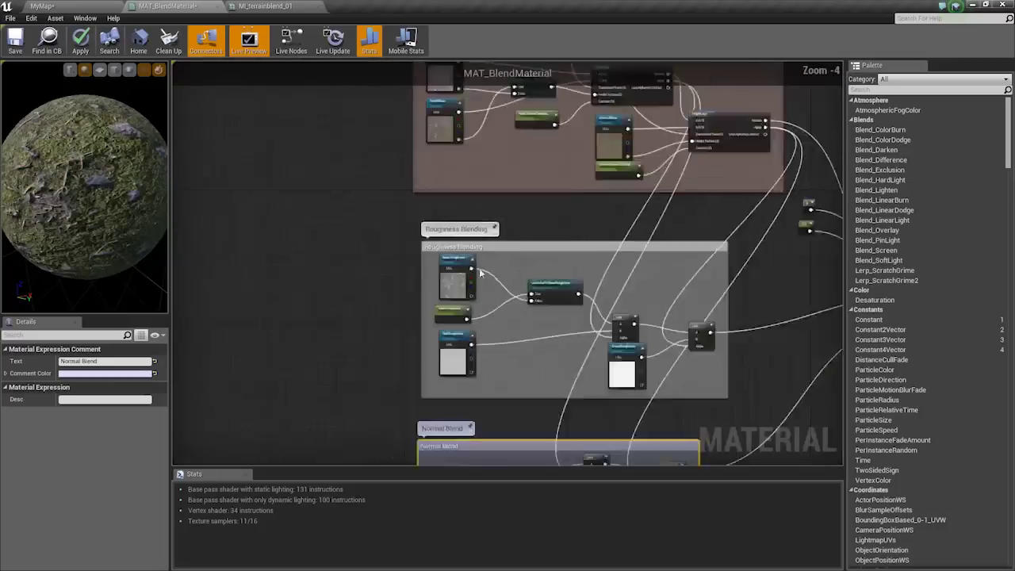
Nudge the Green Channel Contrast parameter into place beneath Green Diffuse in the Albedo Blending group.
{"action": "right_click_drag", "start_coordinate": [480, 272], "coordinate": [448, 333]}
{"action": "scroll", "coordinate": [519, 182], "scroll_direction": "up", "scroll_amount": 3}
{"action": "right_click_drag", "start_coordinate": [521, 181], "coordinate": [475, 296]}
{"action": "left_click_drag", "start_coordinate": [573, 379], "coordinate": [564, 393]}
{"action": "right_click_drag", "start_coordinate": [429, 341], "coordinate": [513, 389]}
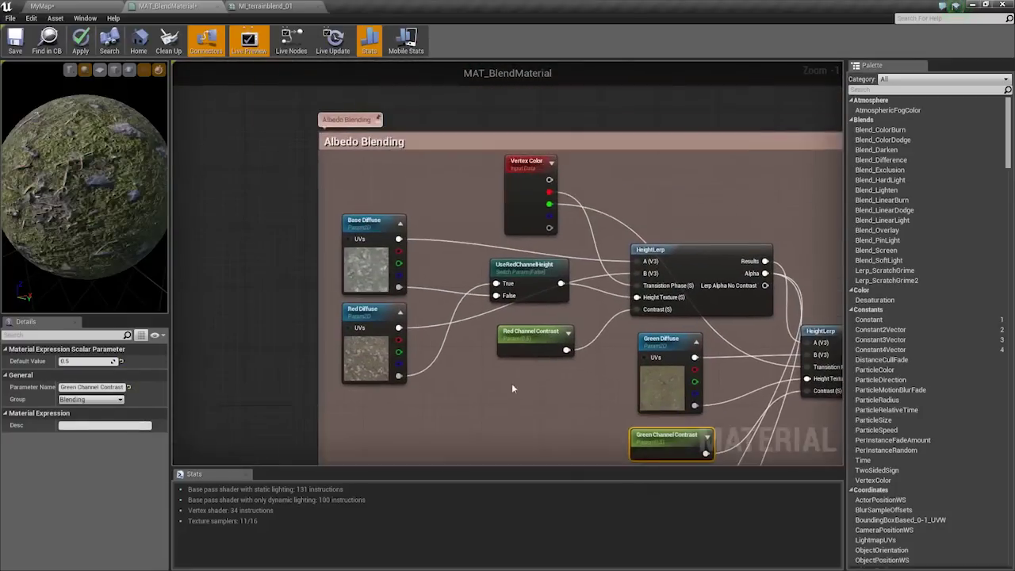
Examine how the Albedo Blending HeightLerps and the other blend groups connect to the MAT_BlendMaterial output node.
{"action": "scroll", "coordinate": [550, 387], "scroll_direction": "up", "scroll_amount": 1}
{"action": "right_click_drag", "start_coordinate": [638, 395], "coordinate": [356, 299]}
{"action": "scroll", "coordinate": [522, 305], "scroll_direction": "down", "scroll_amount": 1}
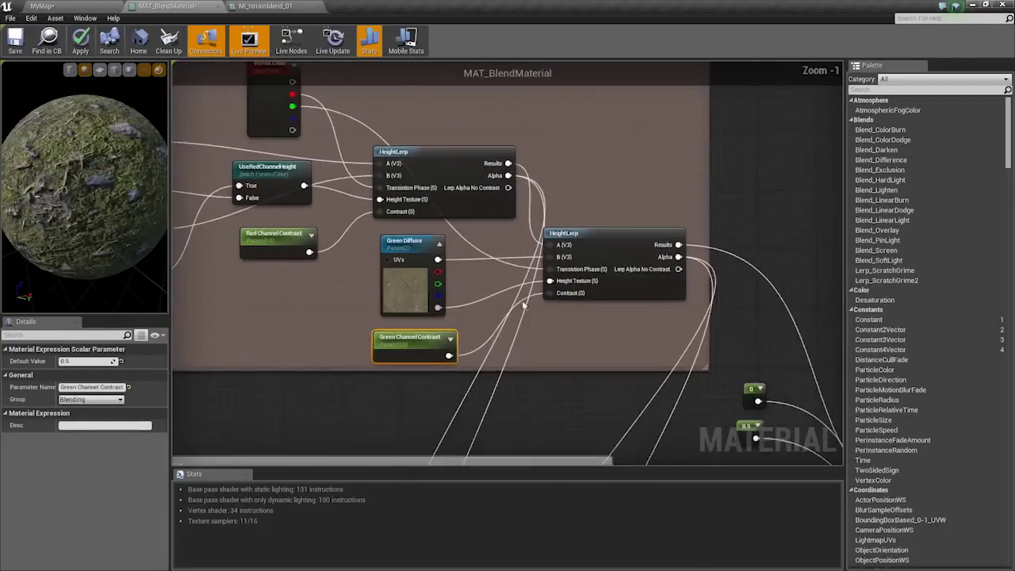
{"action": "right_click_drag", "start_coordinate": [625, 348], "coordinate": [447, 247]}
{"action": "right_click_drag", "start_coordinate": [546, 337], "coordinate": [436, 264]}
{"action": "right_click_drag", "start_coordinate": [450, 344], "coordinate": [532, 140]}
{"action": "right_click_drag", "start_coordinate": [692, 254], "coordinate": [497, 247]}
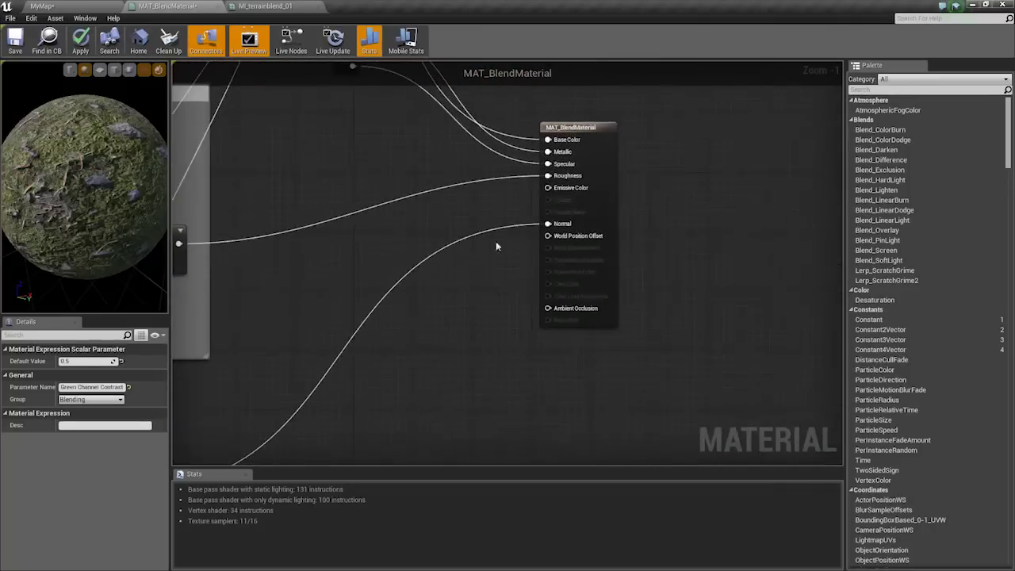
{"action": "left_click", "coordinate": [605, 198]}
{"action": "right_click_drag", "start_coordinate": [345, 340], "coordinate": [637, 401]}
{"action": "scroll", "coordinate": [522, 190], "scroll_direction": "down", "scroll_amount": 3}
{"action": "right_click_drag", "start_coordinate": [522, 191], "coordinate": [555, 370]}
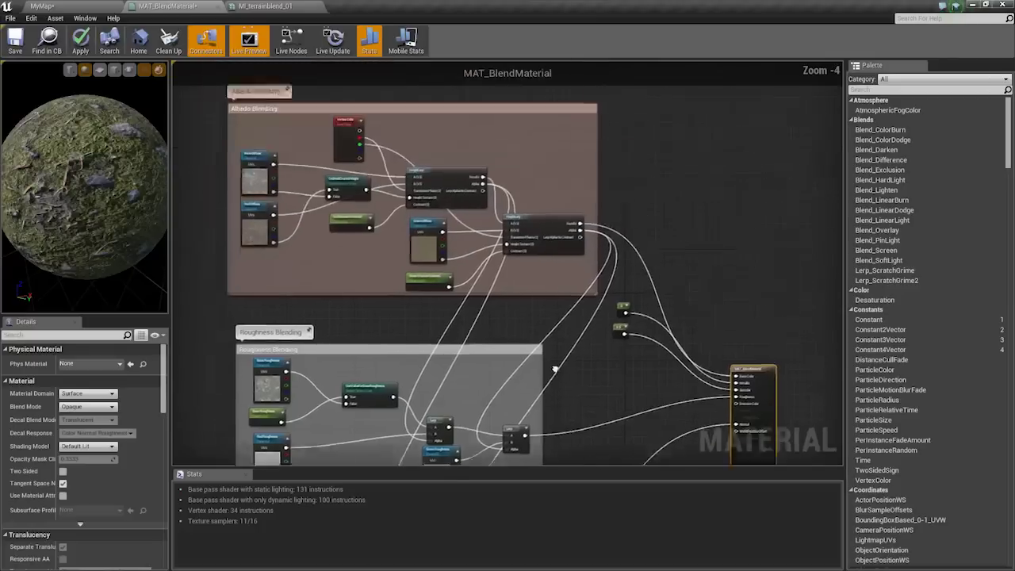
{"action": "scroll", "coordinate": [500, 296], "scroll_direction": "up", "scroll_amount": 2}
{"action": "right_click_drag", "start_coordinate": [500, 296], "coordinate": [550, 349]}
Select the whole Albedo Blending group and move it up, widening the gap above Roughness Blending.
{"action": "scroll", "coordinate": [544, 265], "scroll_direction": "down", "scroll_amount": 4}
{"action": "right_click_drag", "start_coordinate": [451, 349], "coordinate": [549, 300]}
{"action": "left_click_drag", "start_coordinate": [397, 191], "coordinate": [640, 300]}
{"action": "left_click_drag", "start_coordinate": [459, 210], "coordinate": [460, 151]}
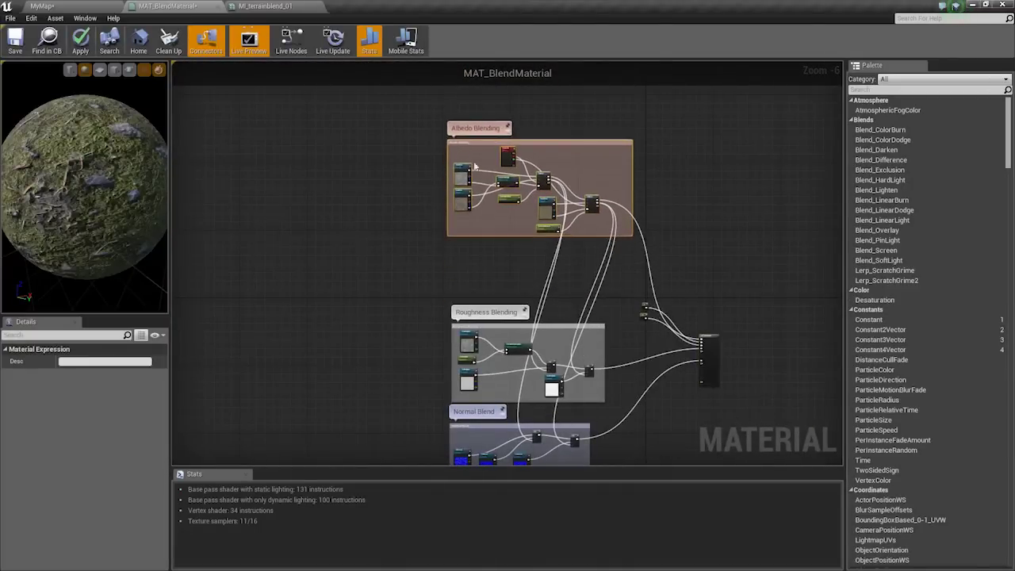
Examine the diffuse textures, Vertex Color and height inputs feeding the HeightLerp nodes in Albedo Blending.
{"action": "scroll", "coordinate": [460, 151], "scroll_direction": "up", "scroll_amount": 5}
{"action": "right_click_drag", "start_coordinate": [442, 301], "coordinate": [493, 367]}
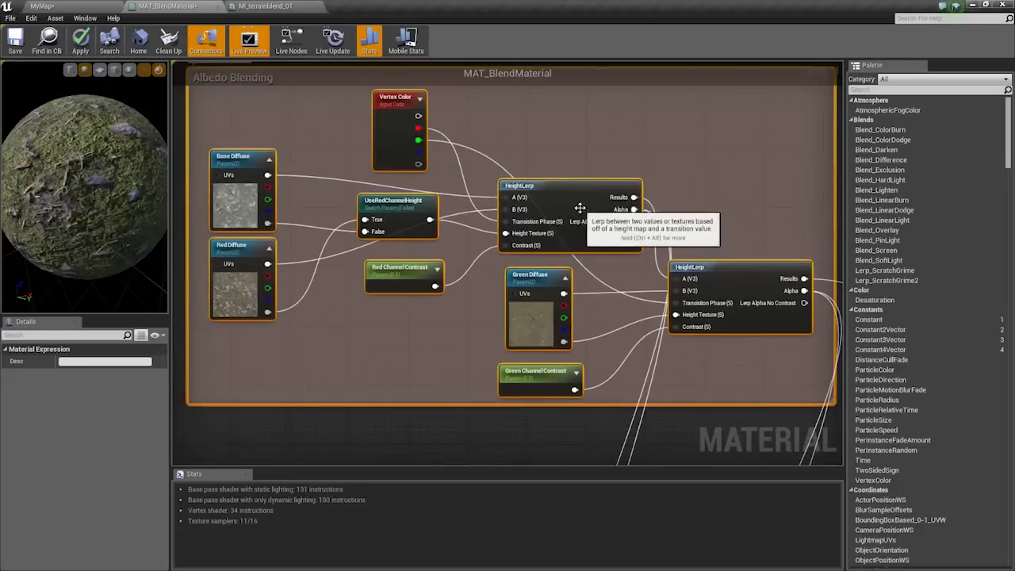
{"action": "right_click_drag", "start_coordinate": [659, 363], "coordinate": [585, 71]}
{"action": "scroll", "coordinate": [612, 183], "scroll_direction": "down", "scroll_amount": 4}
{"action": "scroll", "coordinate": [603, 292], "scroll_direction": "up", "scroll_amount": 3}
{"action": "right_click_drag", "start_coordinate": [536, 211], "coordinate": [559, 456]}
{"action": "right_click_drag", "start_coordinate": [260, 93], "coordinate": [306, 237]}
{"action": "scroll", "coordinate": [305, 238], "scroll_direction": "up", "scroll_amount": 1}
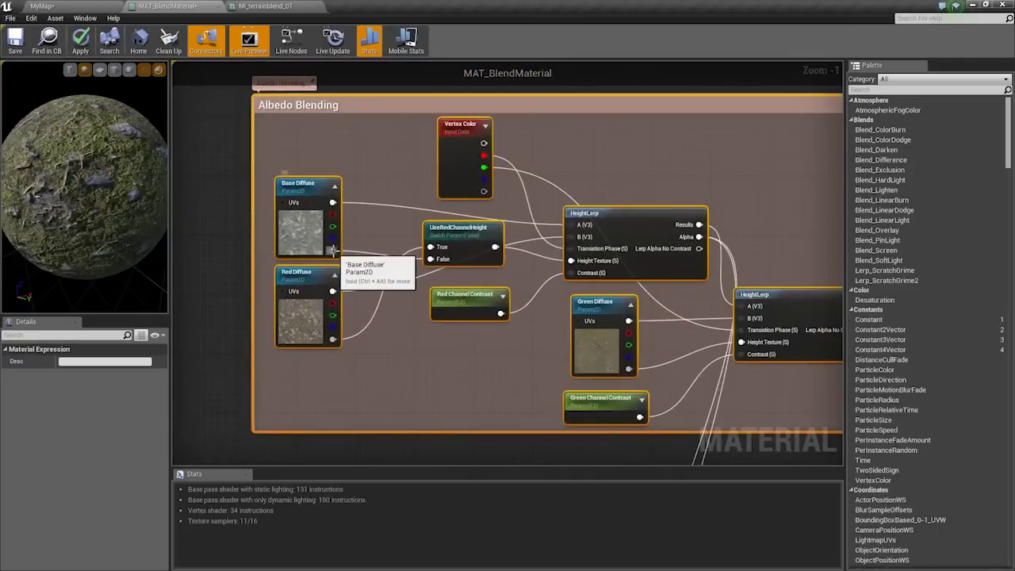
Duplicate the two Lerp nodes from Roughness Blending and place the copies in the gap above that group.
{"action": "right_click_drag", "start_coordinate": [474, 352], "coordinate": [416, 246]}
{"action": "scroll", "coordinate": [512, 325], "scroll_direction": "down", "scroll_amount": 2}
{"action": "right_click_drag", "start_coordinate": [522, 333], "coordinate": [428, 206]}
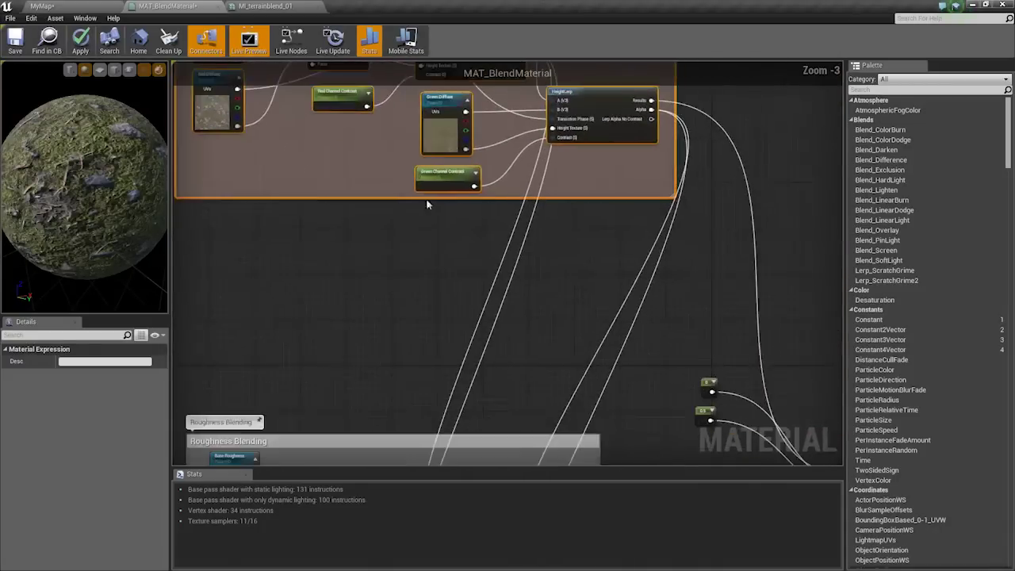
{"action": "right_click_drag", "start_coordinate": [473, 460], "coordinate": [483, 287]}
{"action": "left_click", "coordinate": [466, 338]}
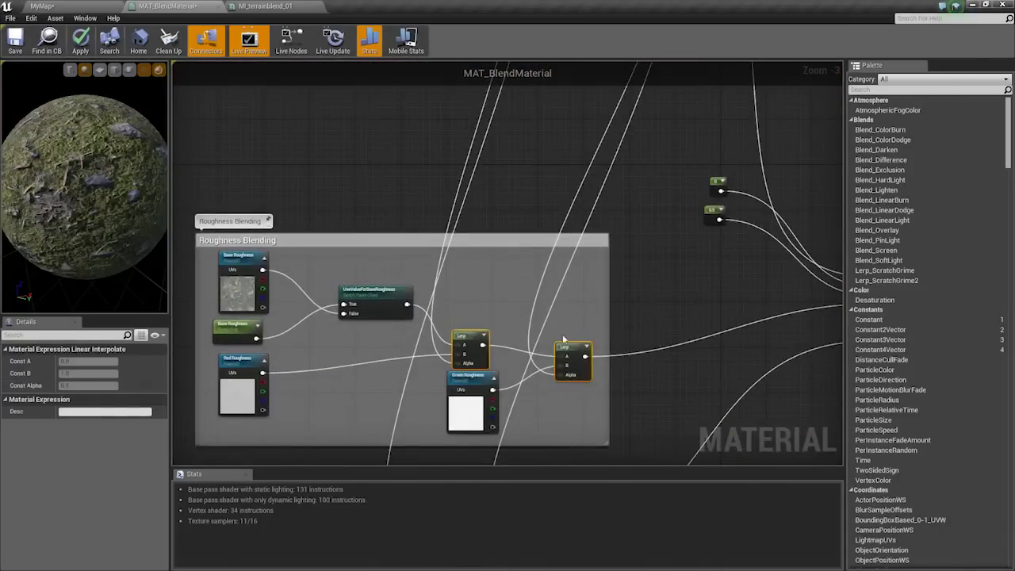
{"action": "key", "text": "ctrl+v"}
{"action": "left_click_drag", "start_coordinate": [628, 293], "coordinate": [564, 114]}
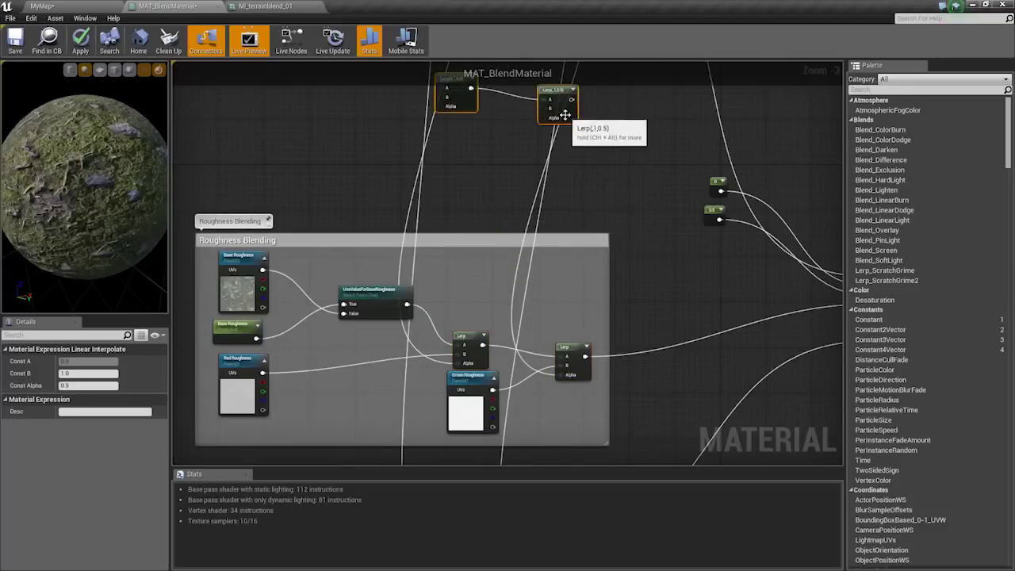
Move the two copied Lerp nodes to the empty space just below the Albedo Blending group.
{"action": "scroll", "coordinate": [565, 115], "scroll_direction": "up", "scroll_amount": 1}
{"action": "right_click_drag", "start_coordinate": [564, 114], "coordinate": [597, 319]}
{"action": "left_click_drag", "start_coordinate": [597, 319], "coordinate": [640, 303]}
{"action": "right_click_drag", "start_coordinate": [543, 260], "coordinate": [542, 326]}
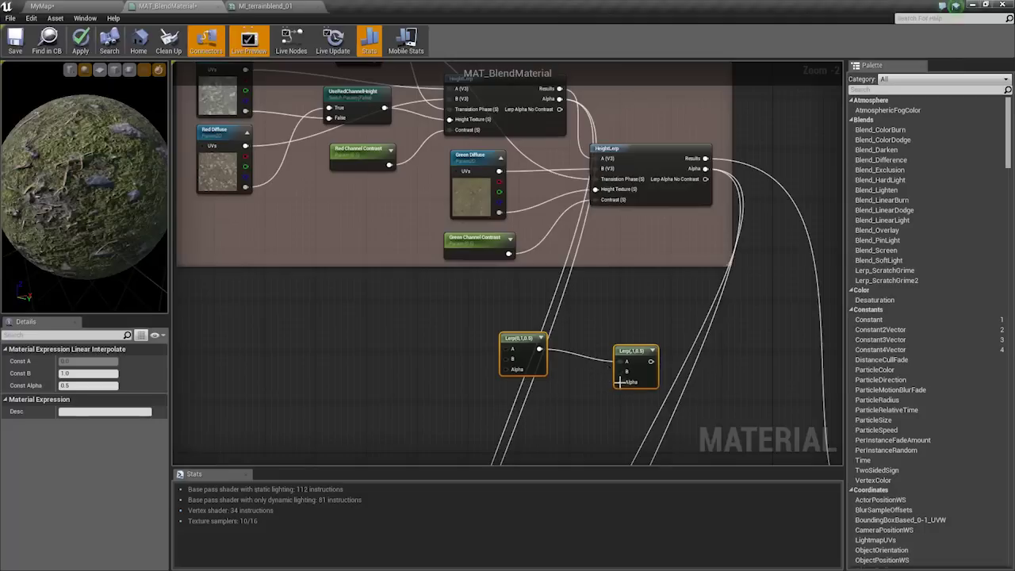
Connect each HeightLerp's Alpha output to the Alpha input of the corresponding copied Lerp node.
{"action": "left_click_drag", "start_coordinate": [617, 353], "coordinate": [704, 171]}
{"action": "left_click_drag", "start_coordinate": [516, 371], "coordinate": [518, 373]}
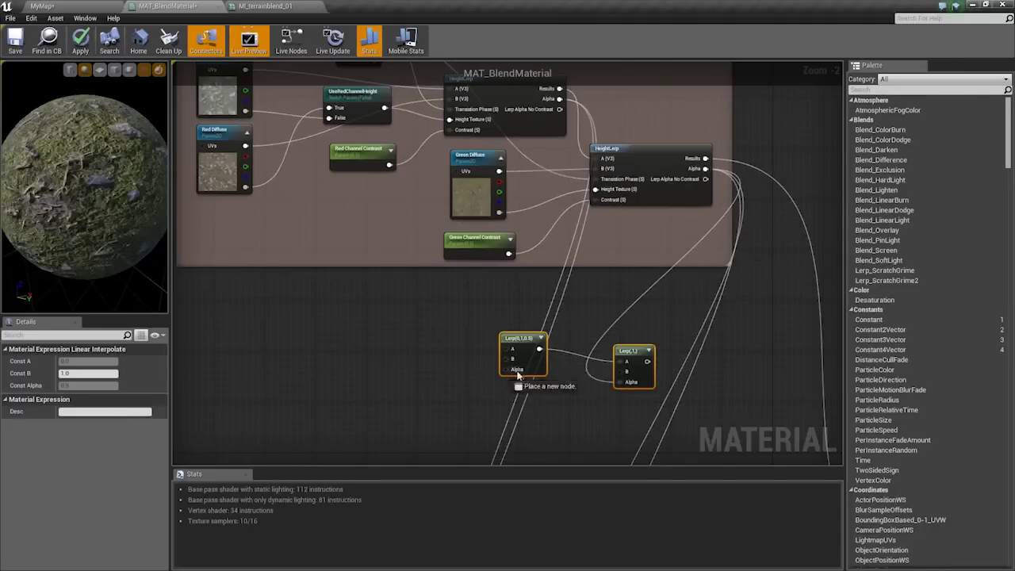
{"action": "left_click_drag", "start_coordinate": [557, 104], "coordinate": [558, 99]}
{"action": "right_click_drag", "start_coordinate": [481, 124], "coordinate": [517, 184]}
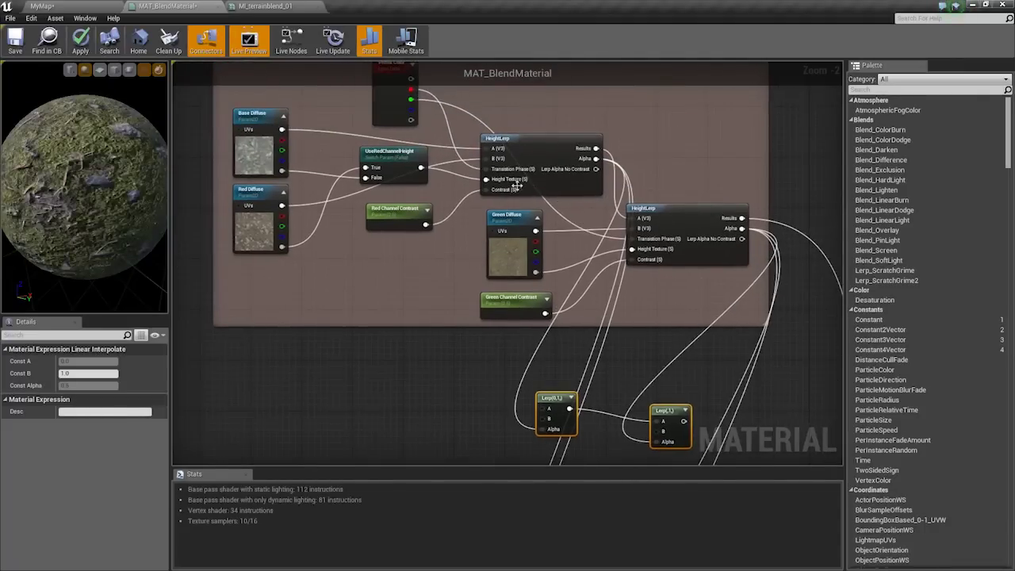
Turn on the default value of the UseRedChannelHeight switch parameter and apply the material.
{"action": "right_click_drag", "start_coordinate": [486, 270], "coordinate": [428, 255]}
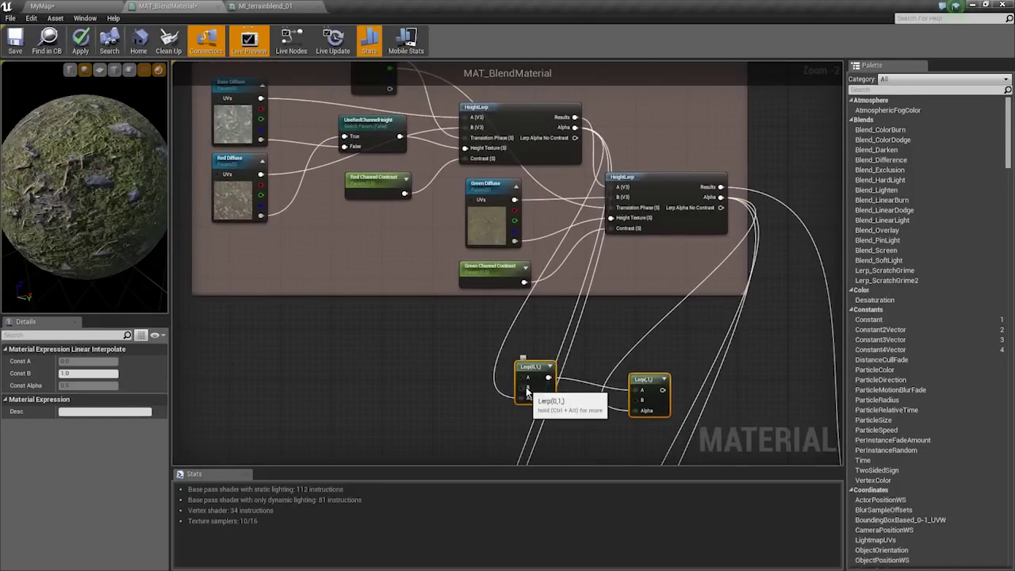
{"action": "left_click", "coordinate": [374, 139]}
{"action": "left_click", "coordinate": [63, 361]}
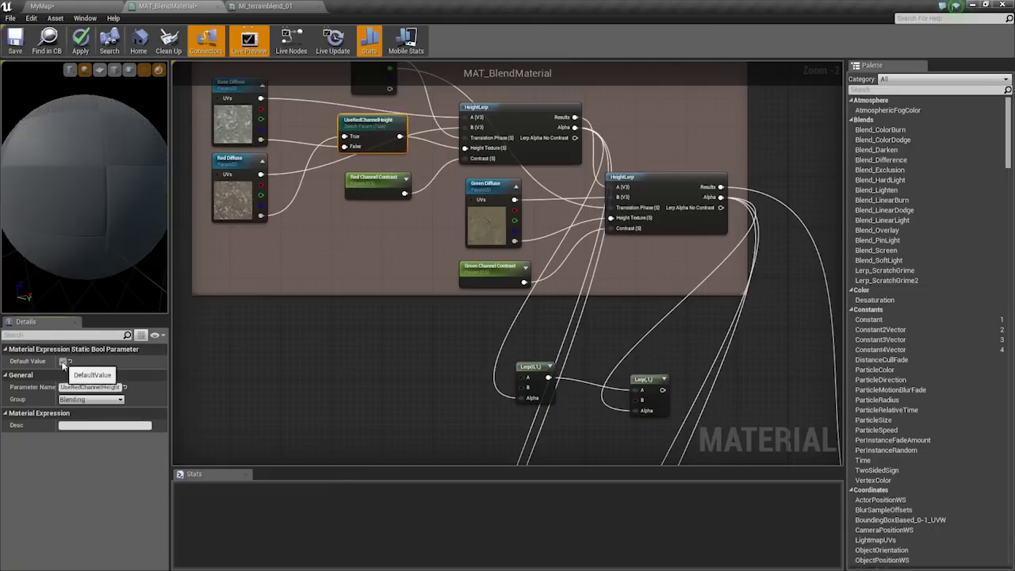
{"action": "left_click", "coordinate": [77, 44]}
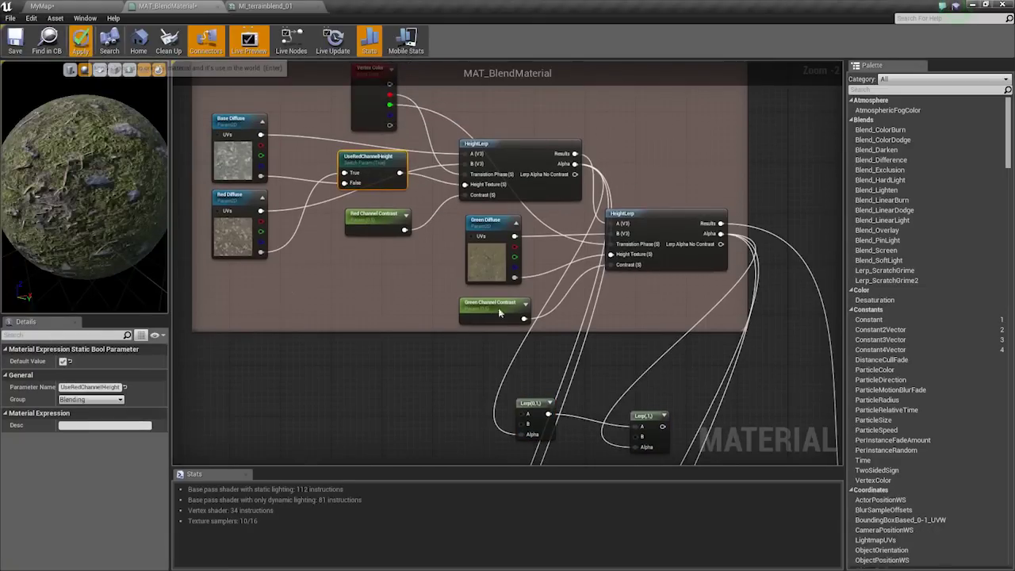
Connect the Base and Red Diffuse alphas to the first copied Lerp's A and B, and the Green Diffuse alpha to the second's B.
{"action": "right_click_drag", "start_coordinate": [418, 294], "coordinate": [378, 239]}
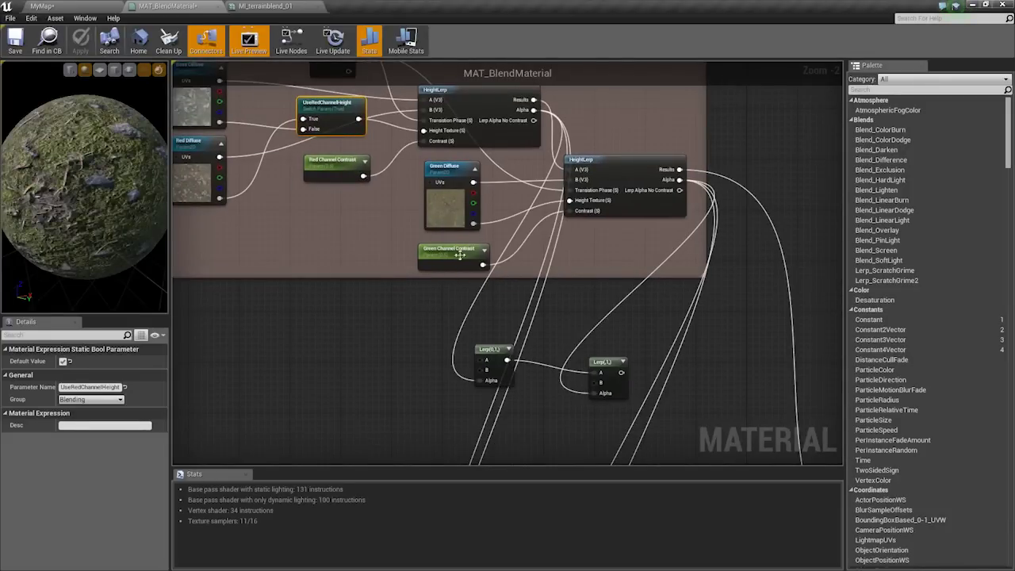
{"action": "right_click_drag", "start_coordinate": [472, 306], "coordinate": [526, 357]}
{"action": "right_click_drag", "start_coordinate": [363, 222], "coordinate": [291, 150]}
{"action": "left_click_drag", "start_coordinate": [321, 166], "coordinate": [288, 197]}
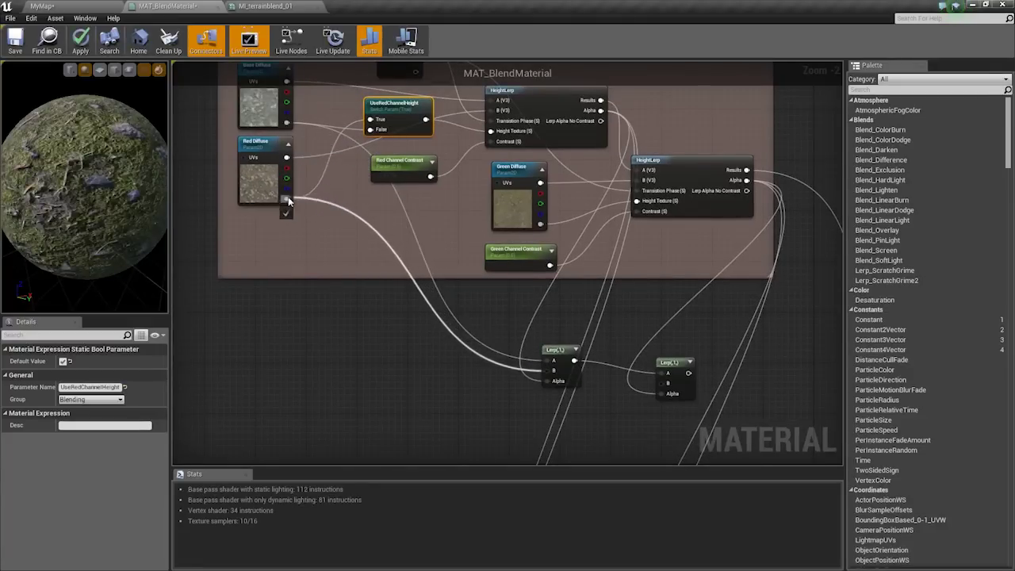
{"action": "right_click_drag", "start_coordinate": [685, 363], "coordinate": [585, 376]}
{"action": "left_click_drag", "start_coordinate": [575, 406], "coordinate": [453, 276]}
Reposition the 0 and 0.5 constants and move the MAT_BlendMaterial output node farther away from the blend groups.
{"action": "right_click_drag", "start_coordinate": [638, 369], "coordinate": [510, 310]}
{"action": "scroll", "coordinate": [509, 311], "scroll_direction": "down", "scroll_amount": 2}
{"action": "left_click", "coordinate": [391, 327]}
{"action": "left_click_drag", "start_coordinate": [391, 328], "coordinate": [541, 303]}
{"action": "right_click_drag", "start_coordinate": [566, 317], "coordinate": [485, 202]}
{"action": "left_click_drag", "start_coordinate": [531, 274], "coordinate": [545, 337]}
{"action": "right_click_drag", "start_coordinate": [575, 341], "coordinate": [537, 241]}
{"action": "left_click_drag", "start_coordinate": [629, 306], "coordinate": [829, 290]}
{"action": "right_click_drag", "start_coordinate": [492, 166], "coordinate": [334, 232]}
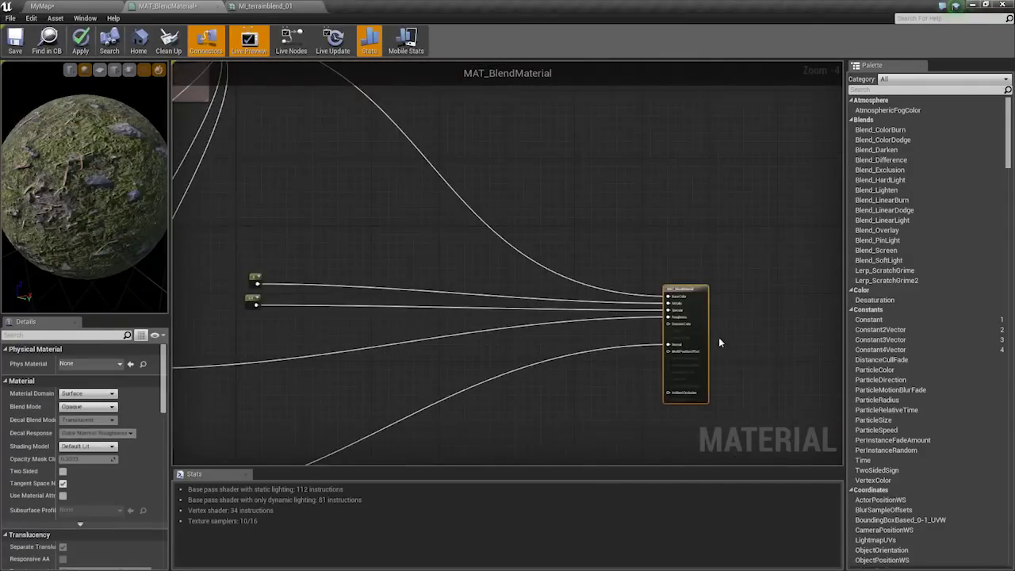
Look through the output node's material settings and the node palette for the tessellation options.
{"action": "scroll", "coordinate": [717, 329], "scroll_direction": "up", "scroll_amount": 4}
{"action": "right_click_drag", "start_coordinate": [671, 296], "coordinate": [644, 215]}
{"action": "scroll", "coordinate": [97, 412], "scroll_direction": "down", "scroll_amount": 3}
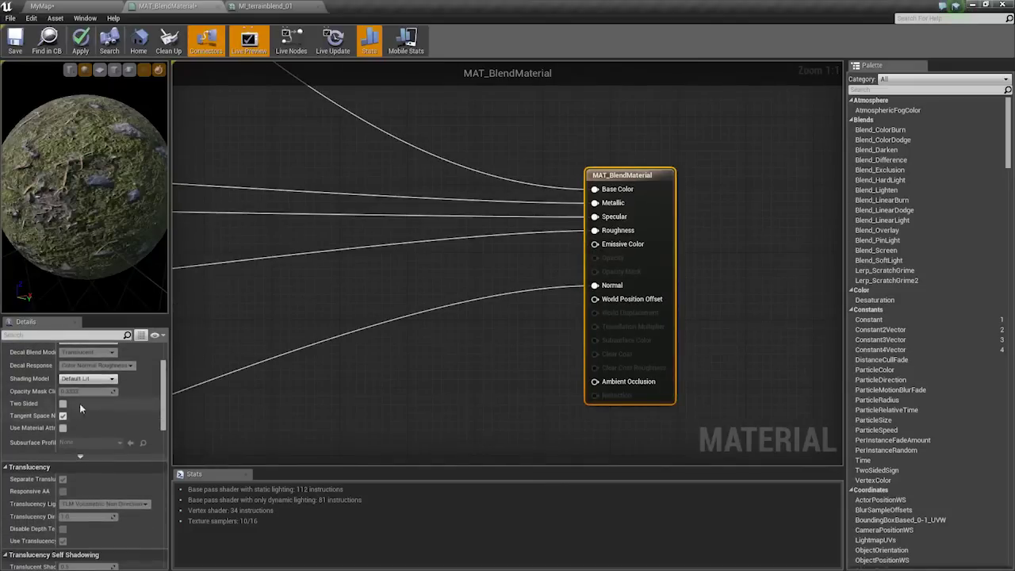
{"action": "scroll", "coordinate": [79, 403], "scroll_direction": "up", "scroll_amount": 3}
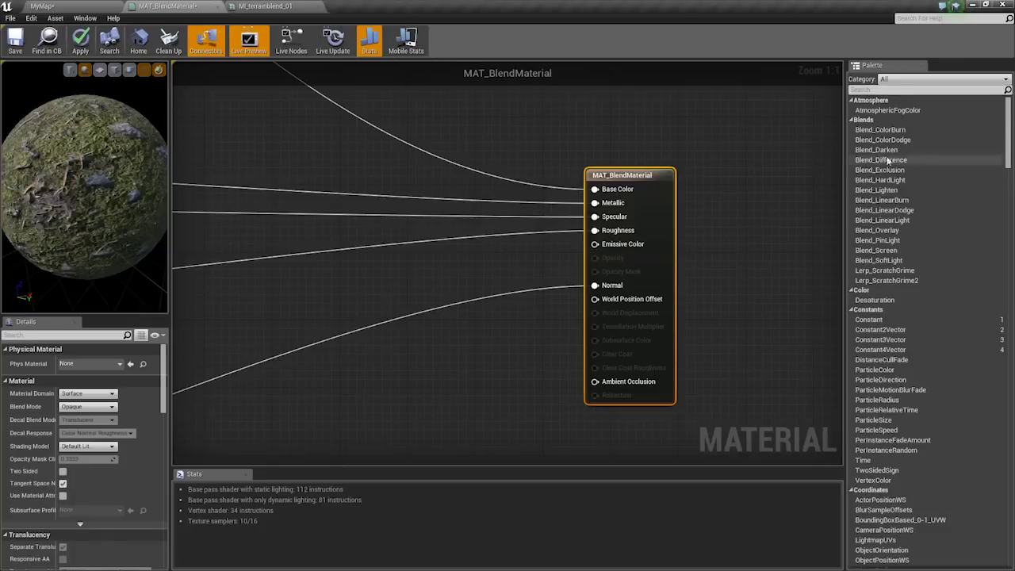
{"action": "scroll", "coordinate": [979, 242], "scroll_direction": "down", "scroll_amount": 15}
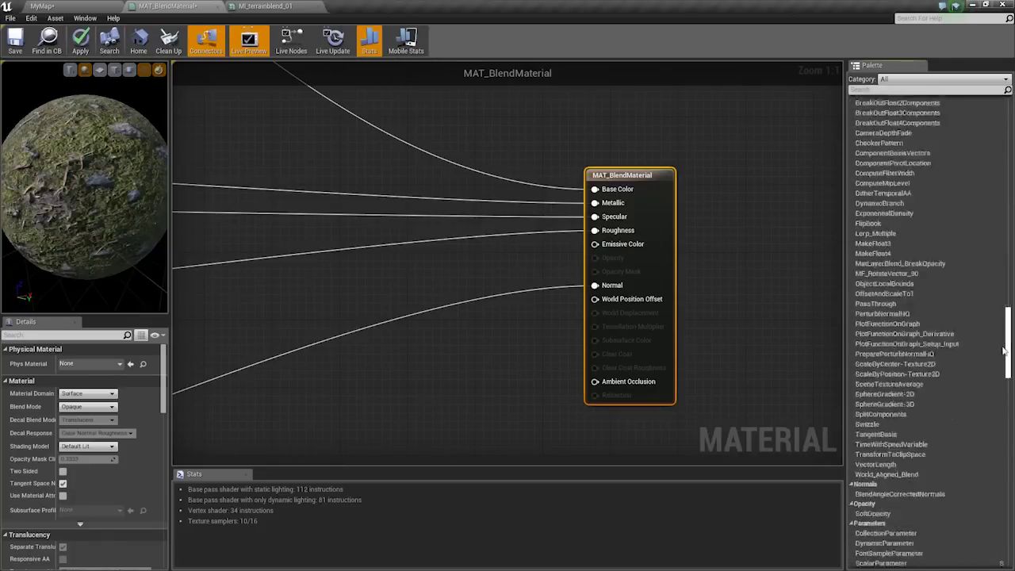
{"action": "left_click_drag", "start_coordinate": [1003, 350], "coordinate": [1001, 87]}
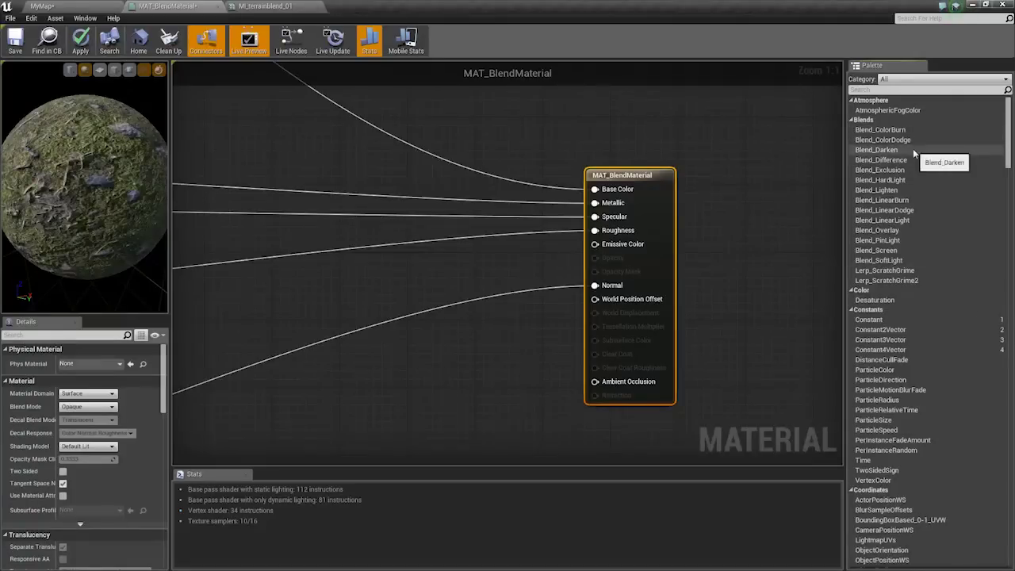
{"action": "scroll", "coordinate": [94, 385], "scroll_direction": "down", "scroll_amount": 3}
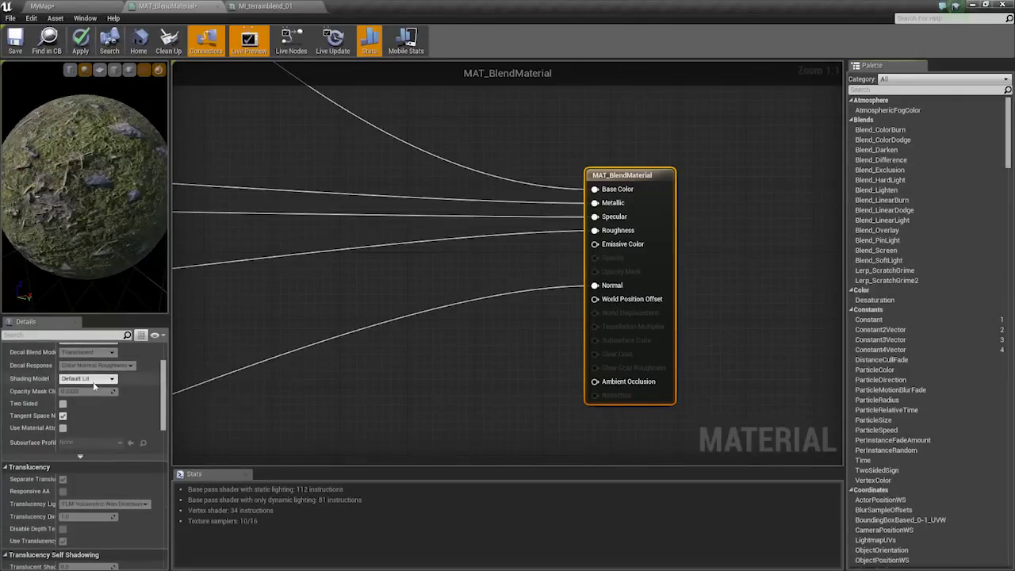
{"action": "scroll", "coordinate": [94, 384], "scroll_direction": "down", "scroll_amount": 4}
{"action": "scroll", "coordinate": [108, 371], "scroll_direction": "up", "scroll_amount": 7}
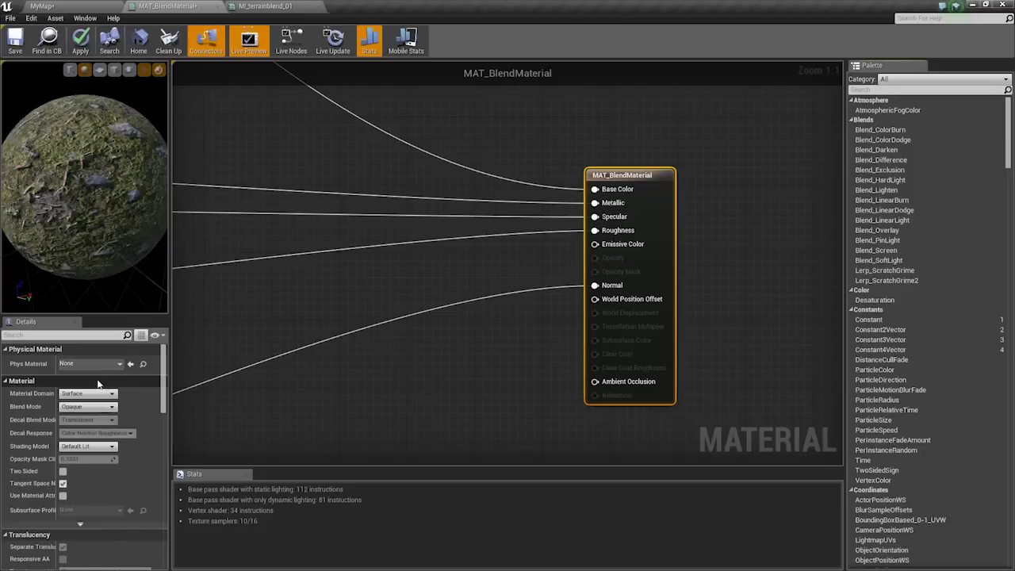
Set the material's D3D11 tessellation mode to PN Triangles and enable Crack Free Displacement.
{"action": "scroll", "coordinate": [95, 376], "scroll_direction": "down", "scroll_amount": 10}
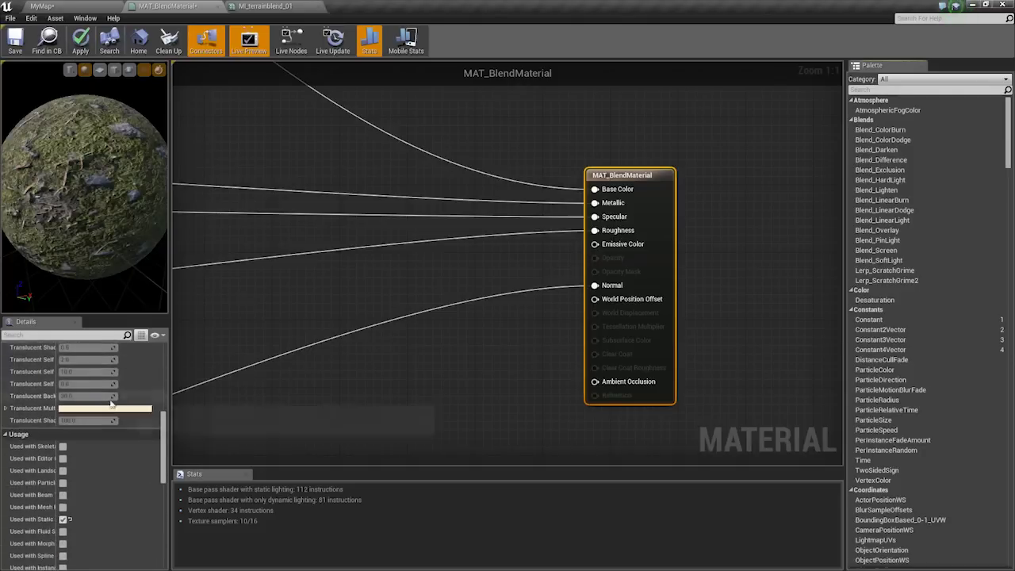
{"action": "scroll", "coordinate": [103, 407], "scroll_direction": "up", "scroll_amount": 10}
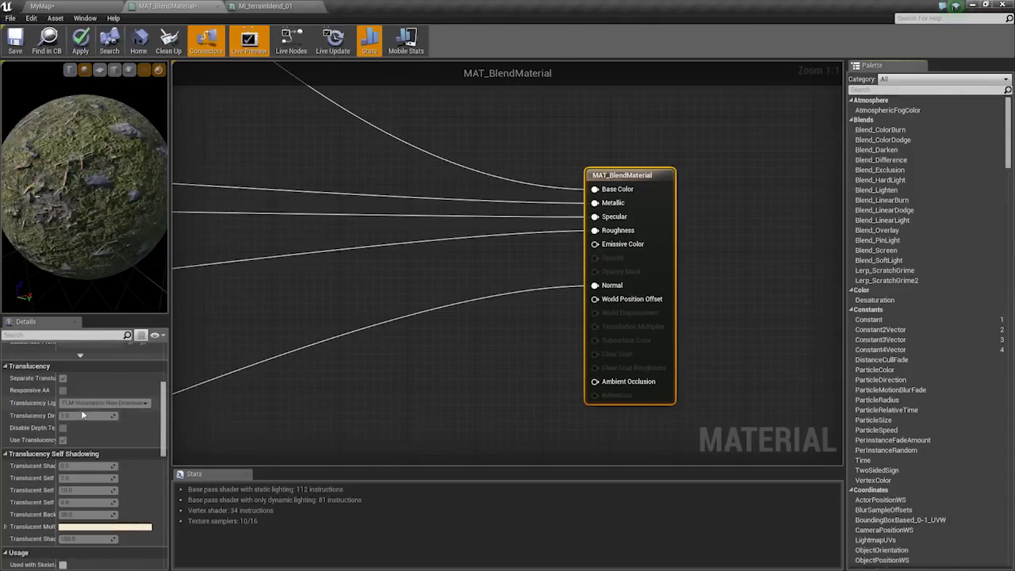
{"action": "scroll", "coordinate": [94, 405], "scroll_direction": "down", "scroll_amount": 5}
{"action": "scroll", "coordinate": [94, 413], "scroll_direction": "down", "scroll_amount": 5}
{"action": "left_click", "coordinate": [87, 439]}
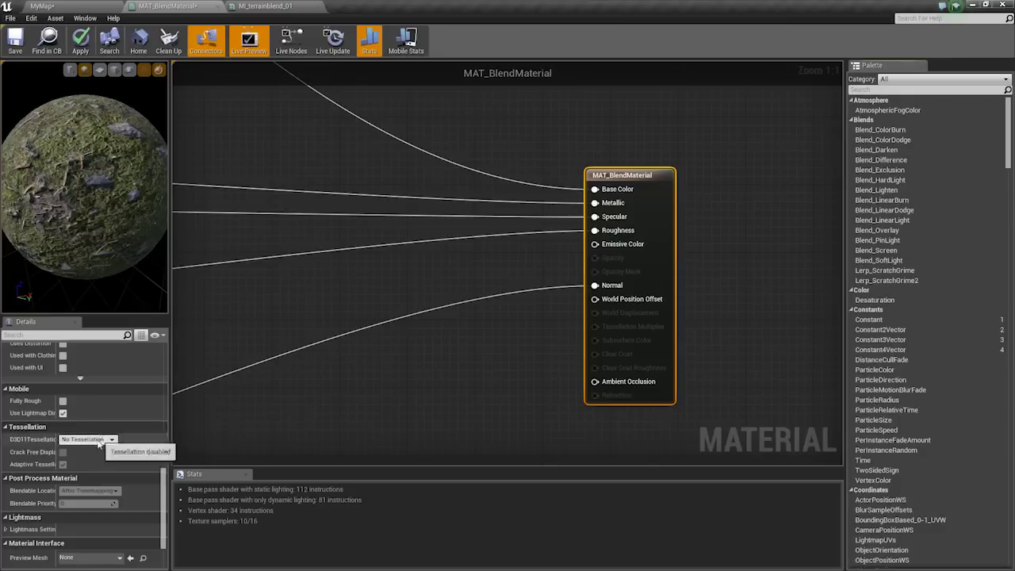
{"action": "left_click", "coordinate": [77, 461]}
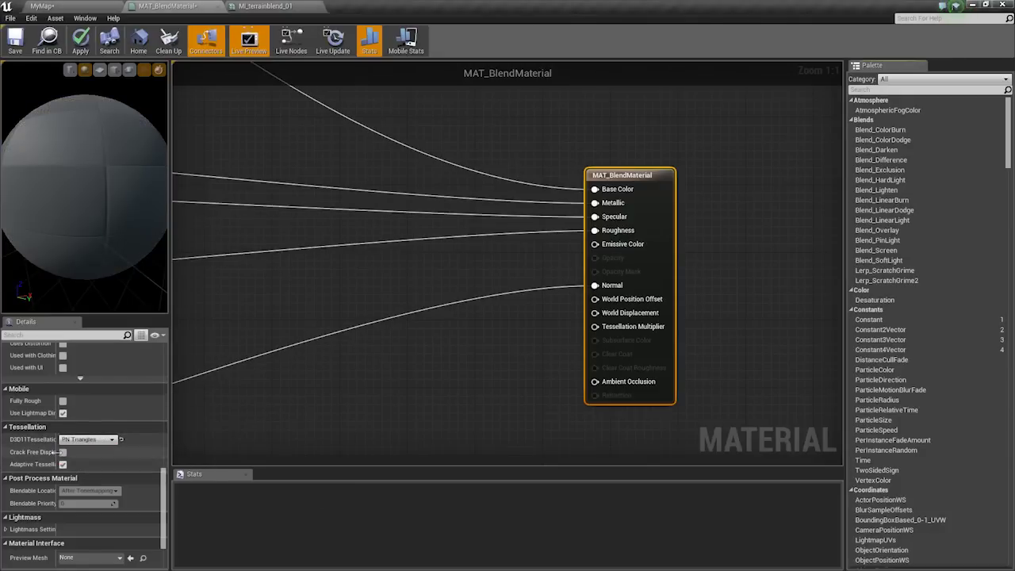
{"action": "left_click", "coordinate": [62, 452]}
Examine the World Displacement and Tessellation Multiplier inputs on the MAT_BlendMaterial output node.
{"action": "right_click_drag", "start_coordinate": [262, 403], "coordinate": [412, 374]}
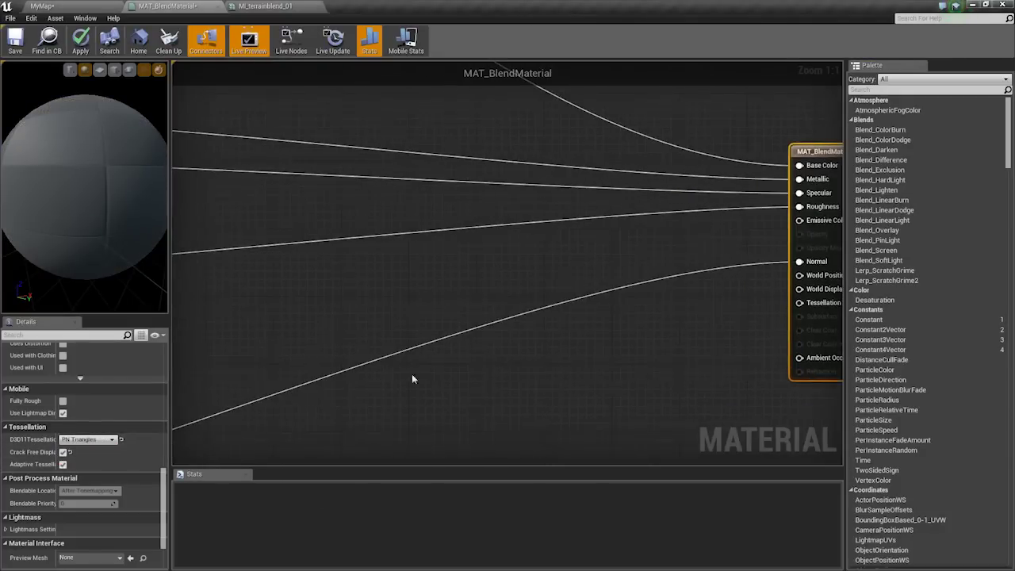
{"action": "right_click_drag", "start_coordinate": [569, 269], "coordinate": [327, 281]}
{"action": "right_click_drag", "start_coordinate": [467, 346], "coordinate": [584, 265]}
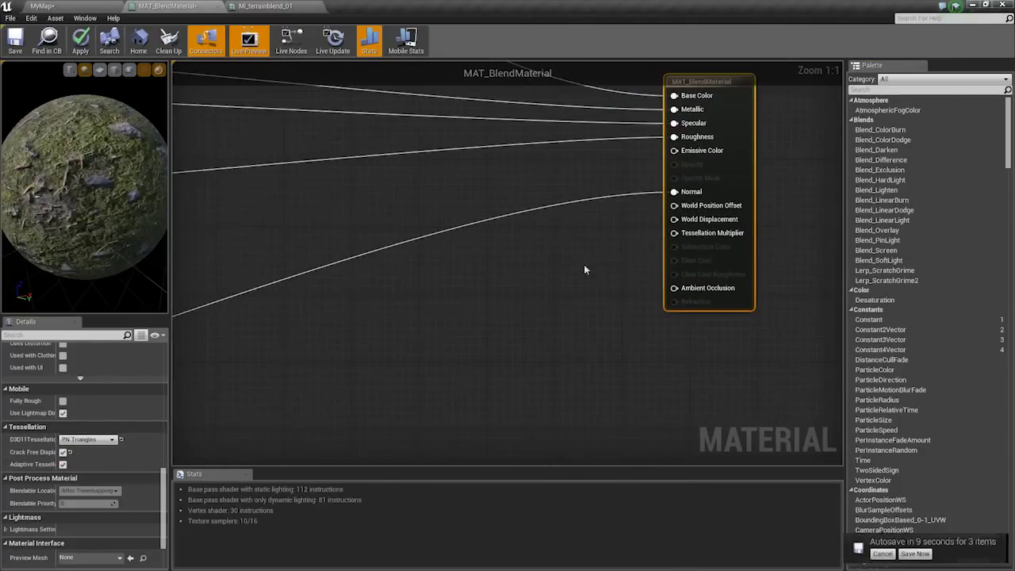
{"action": "right_click_drag", "start_coordinate": [649, 225], "coordinate": [567, 316]}
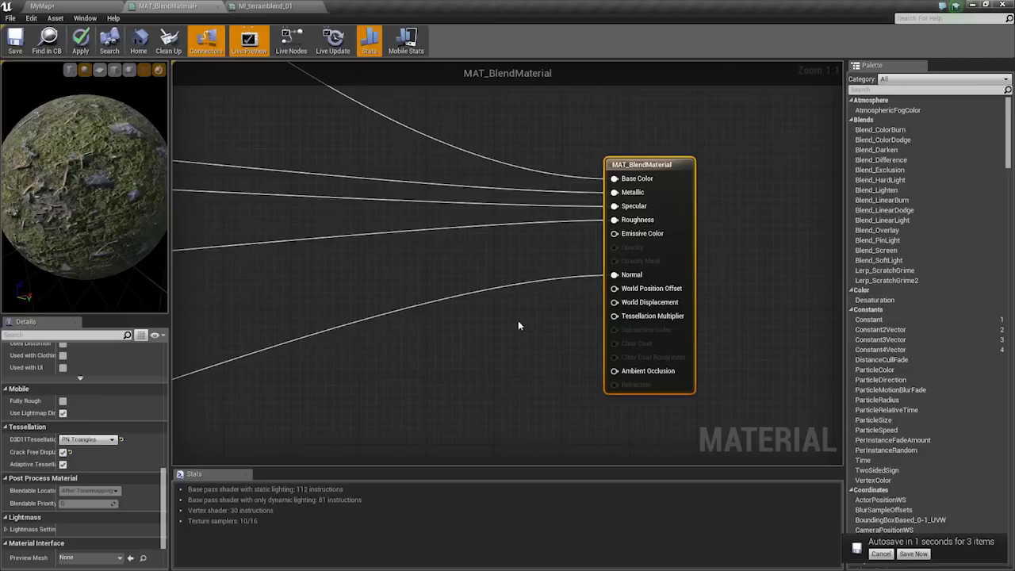
{"action": "right_click_drag", "start_coordinate": [518, 320], "coordinate": [645, 335]}
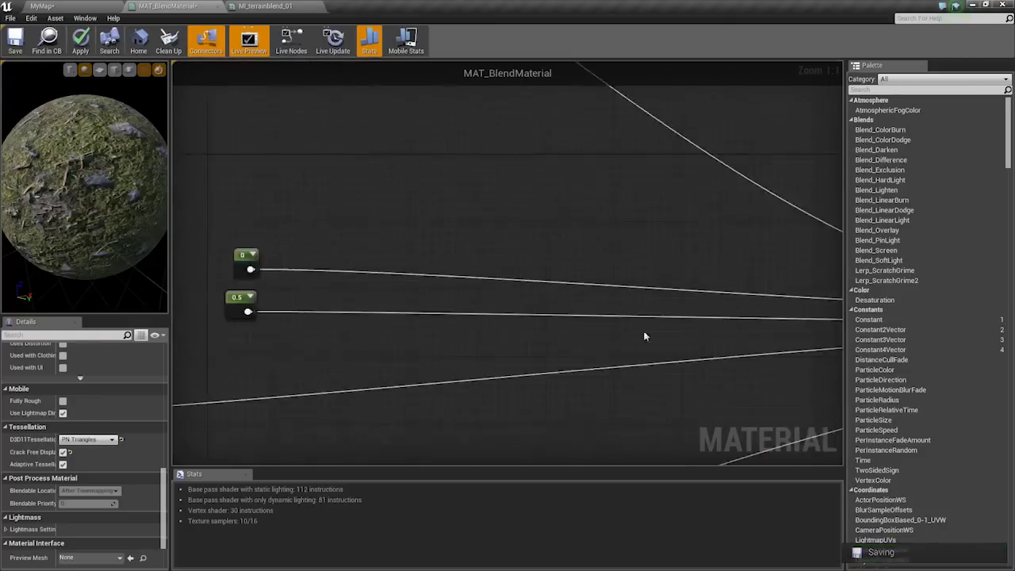
{"action": "scroll", "coordinate": [503, 285], "scroll_direction": "down", "scroll_amount": 3}
{"action": "right_click_drag", "start_coordinate": [503, 286], "coordinate": [615, 343]}
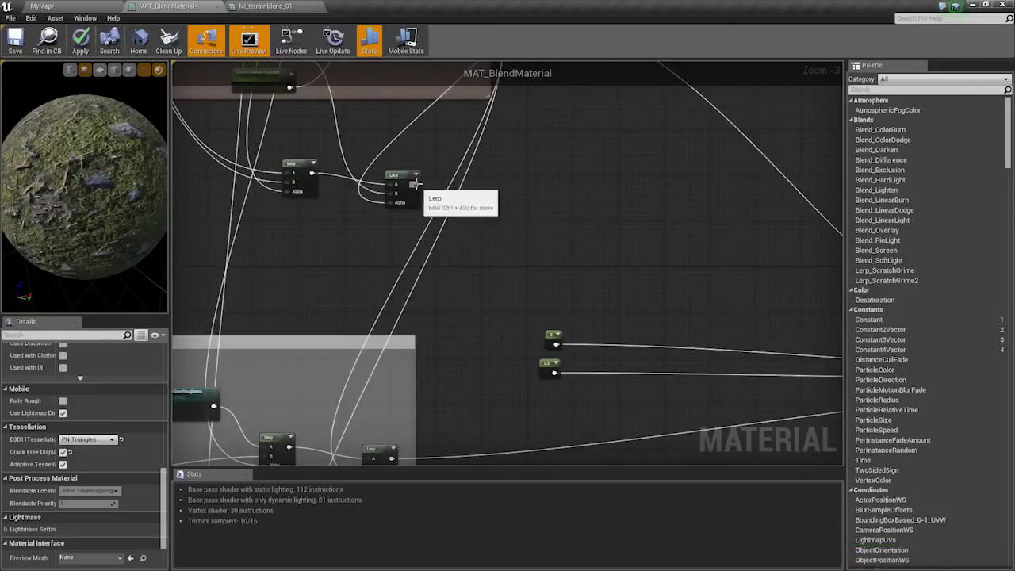
{"action": "left_click_drag", "start_coordinate": [414, 184], "coordinate": [566, 264]}
{"action": "scroll", "coordinate": [615, 297], "scroll_direction": "down", "scroll_amount": 3}
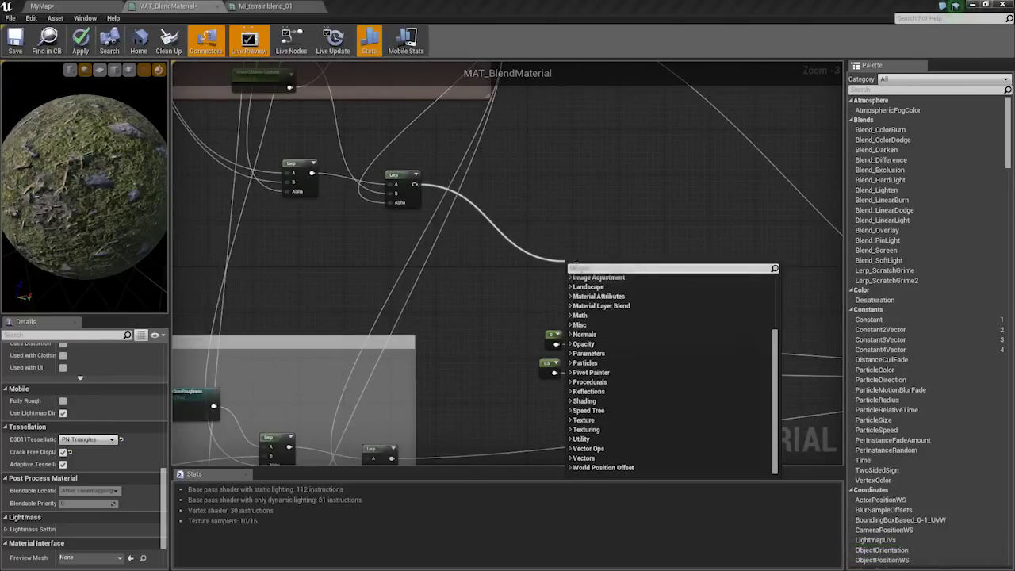
{"action": "right_click_drag", "start_coordinate": [487, 261], "coordinate": [367, 235]}
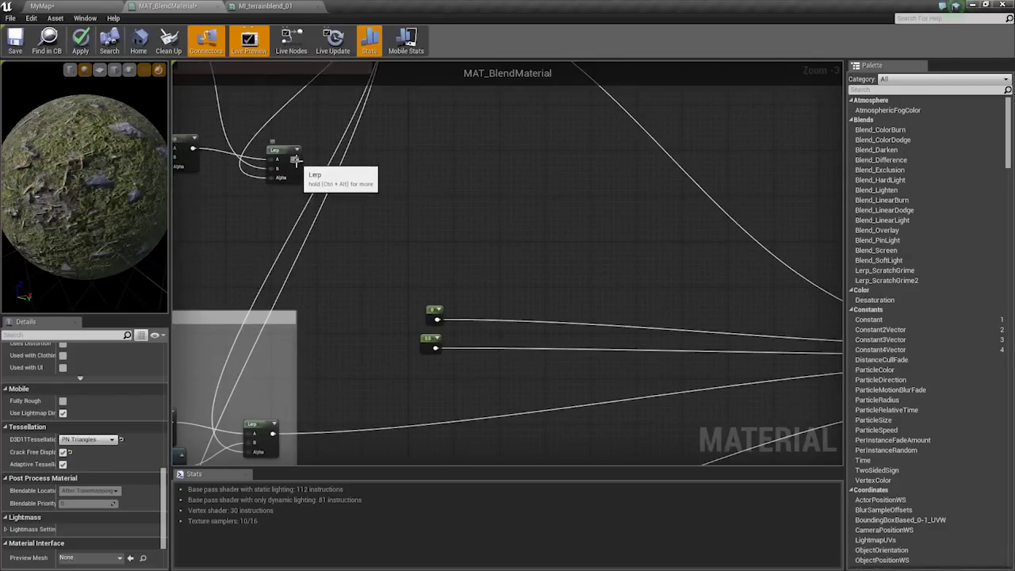
Examine the two height Lerp nodes and the free displacement inputs of the output node they are meant to feed.
{"action": "right_click_drag", "start_coordinate": [603, 344], "coordinate": [491, 266]}
{"action": "right_click_drag", "start_coordinate": [235, 180], "coordinate": [444, 267]}
{"action": "left_click_drag", "start_coordinate": [266, 198], "coordinate": [447, 168]}
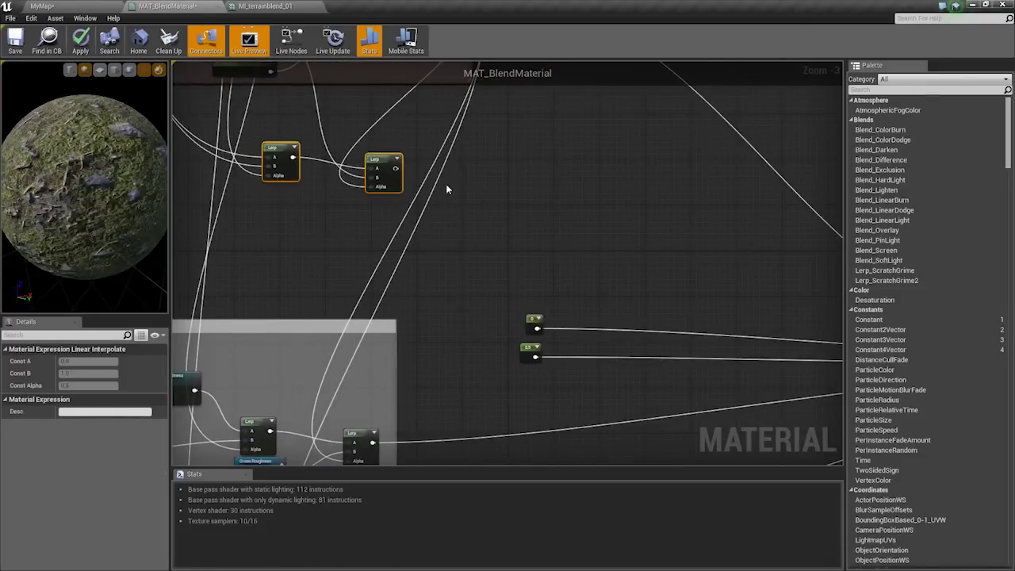
{"action": "right_click_drag", "start_coordinate": [446, 184], "coordinate": [322, 168]}
{"action": "right_click_drag", "start_coordinate": [509, 271], "coordinate": [271, 138]}
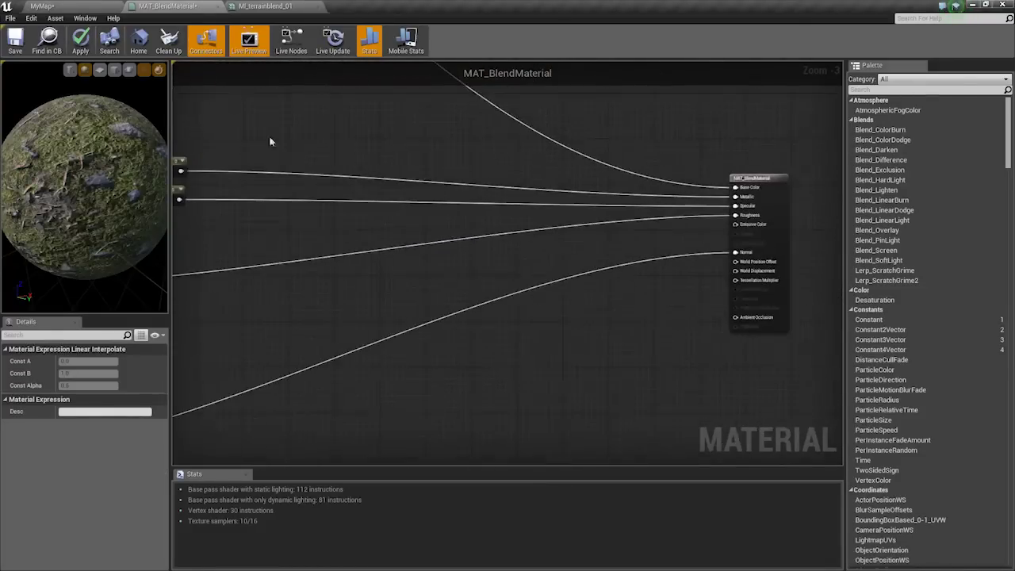
{"action": "scroll", "coordinate": [541, 238], "scroll_direction": "up", "scroll_amount": 3}
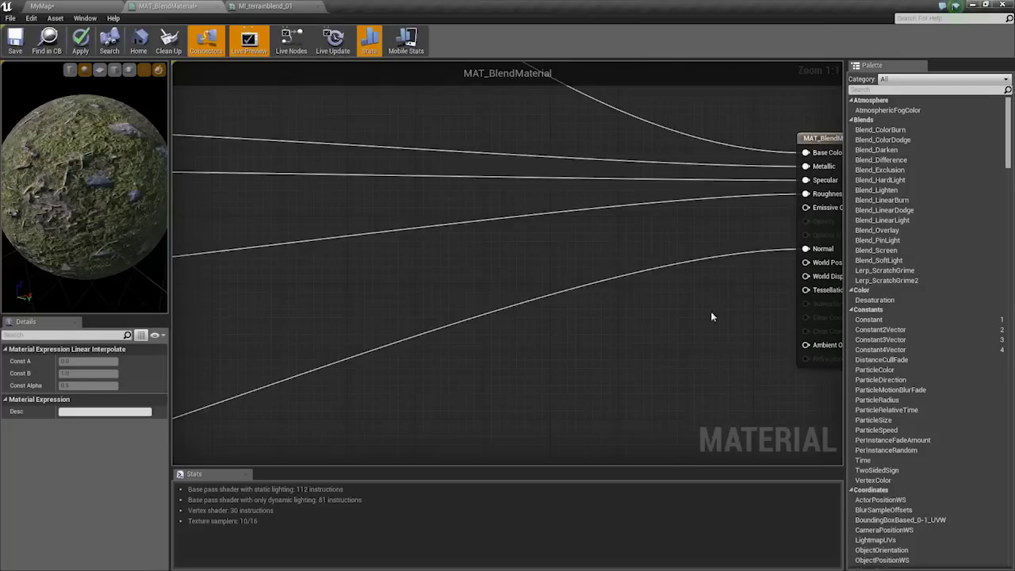
{"action": "right_click_drag", "start_coordinate": [711, 311], "coordinate": [668, 358]}
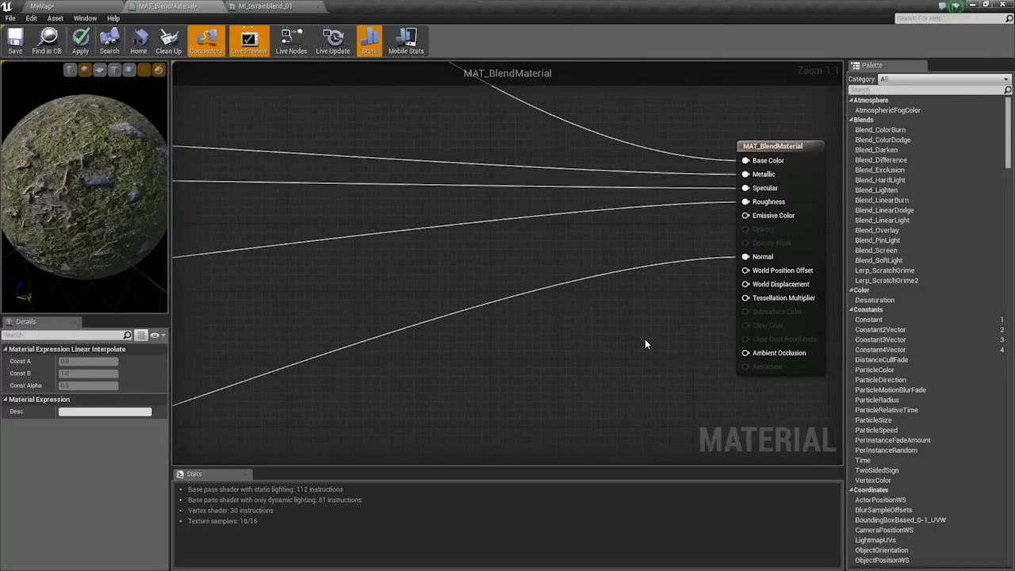
{"action": "right_click_drag", "start_coordinate": [444, 344], "coordinate": [578, 268]}
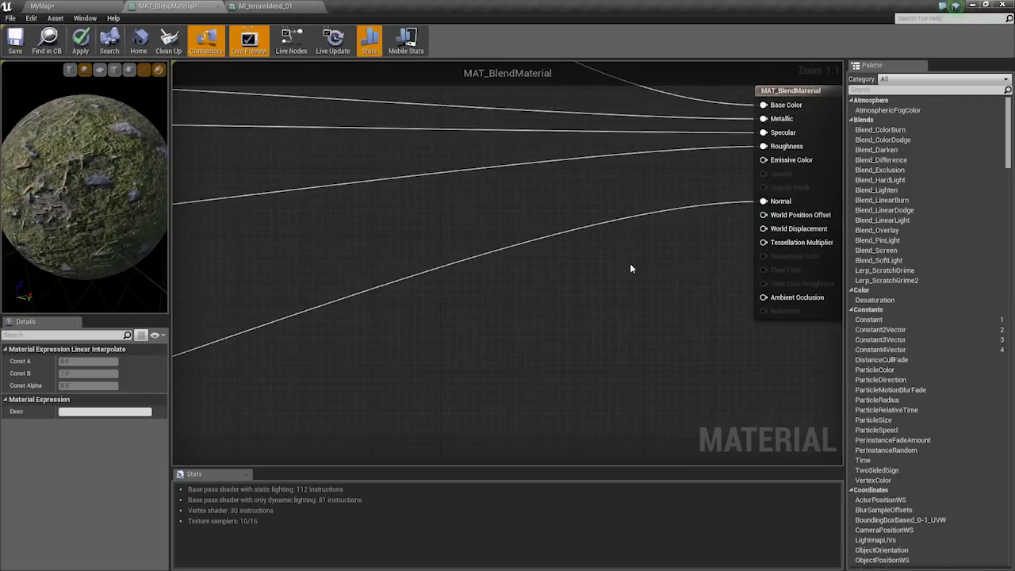
Add a WorldPosition node to the empty graph area between the texture wires and the output node.
{"action": "right_click", "coordinate": [404, 199]}
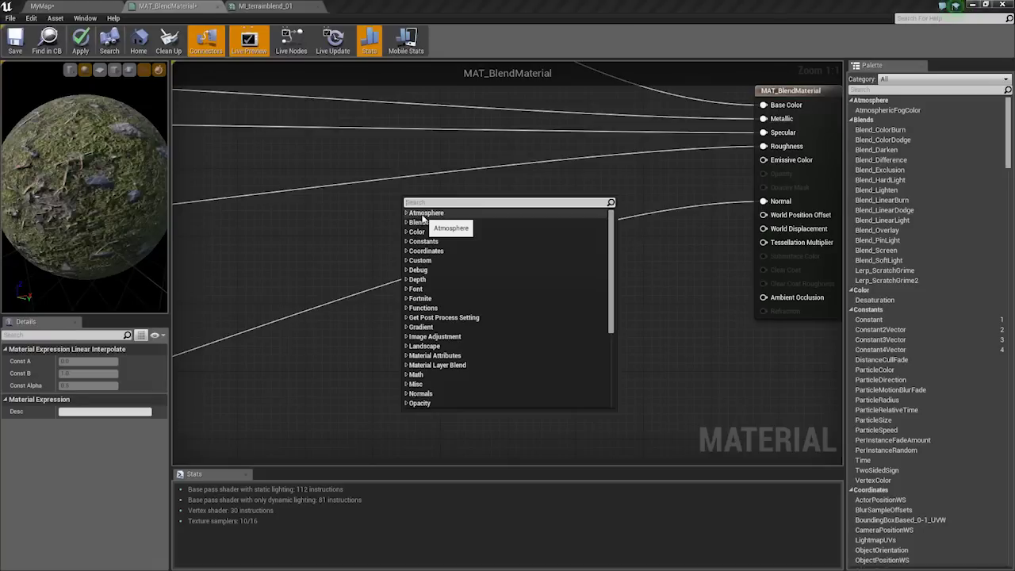
{"action": "type", "text": "bv"}
{"action": "key", "text": "BackSpace"}
{"action": "key", "text": "BackSpace"}
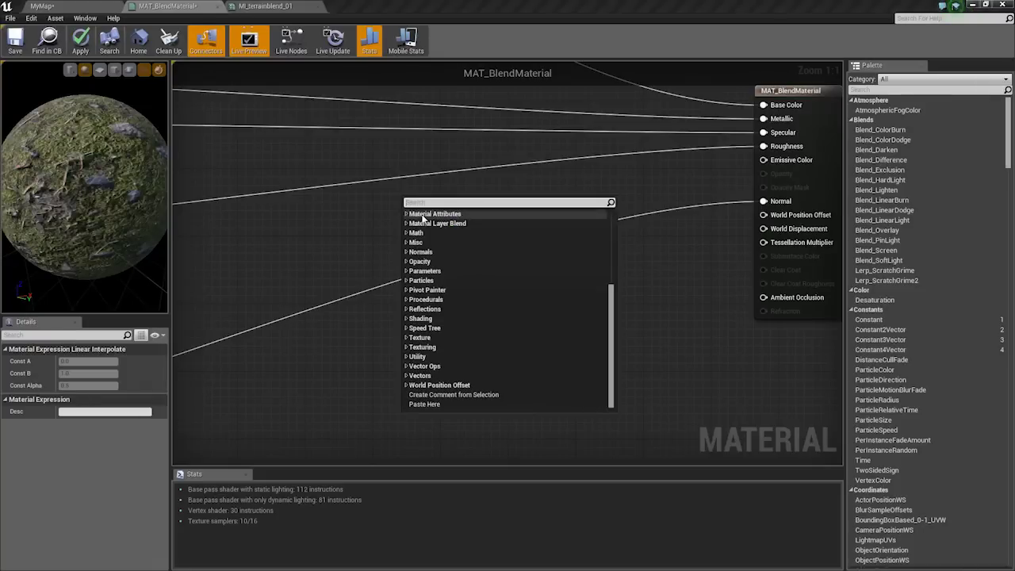
{"action": "type", "text": "ab"}
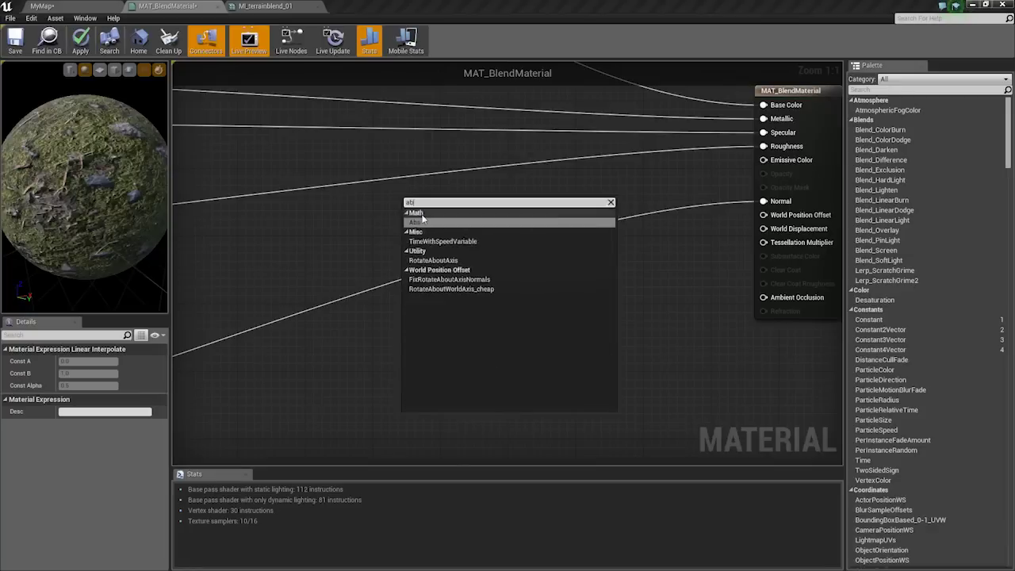
{"action": "key", "text": "BackSpace"}
{"action": "key", "text": "BackSpace"}
{"action": "type", "text": "world l"}
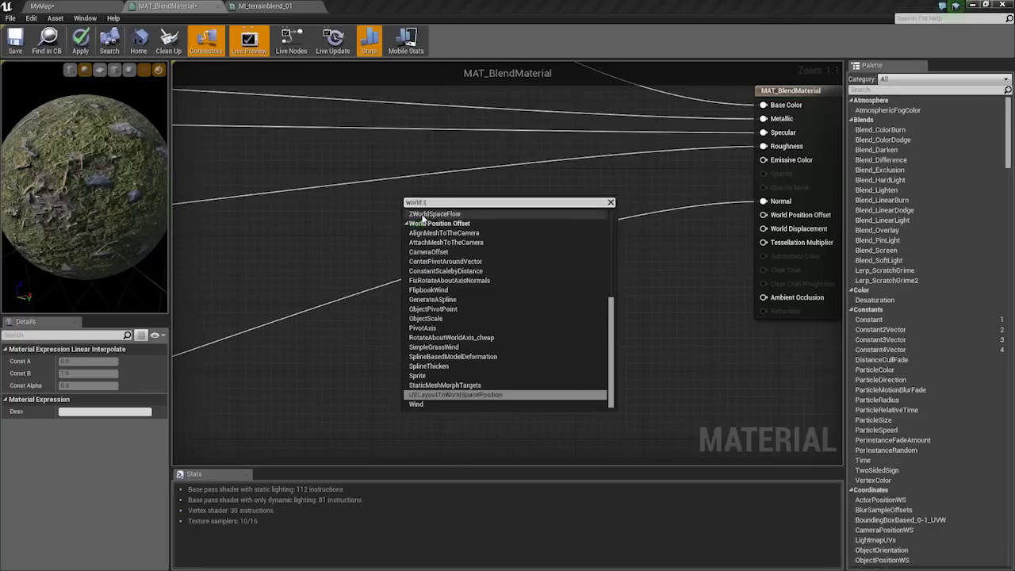
{"action": "type", "text": "an"}
{"action": "key", "text": "BackSpace"}
{"action": "key", "text": "BackSpace"}
{"action": "key", "text": "BackSpace"}
{"action": "type", "text": "position"}
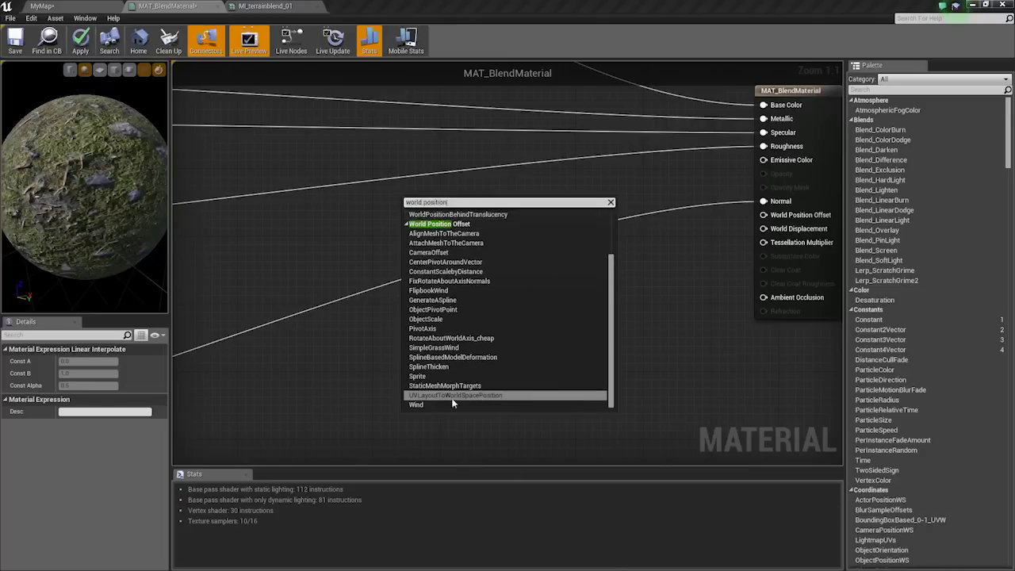
{"action": "scroll", "coordinate": [454, 404], "scroll_direction": "up", "scroll_amount": 5}
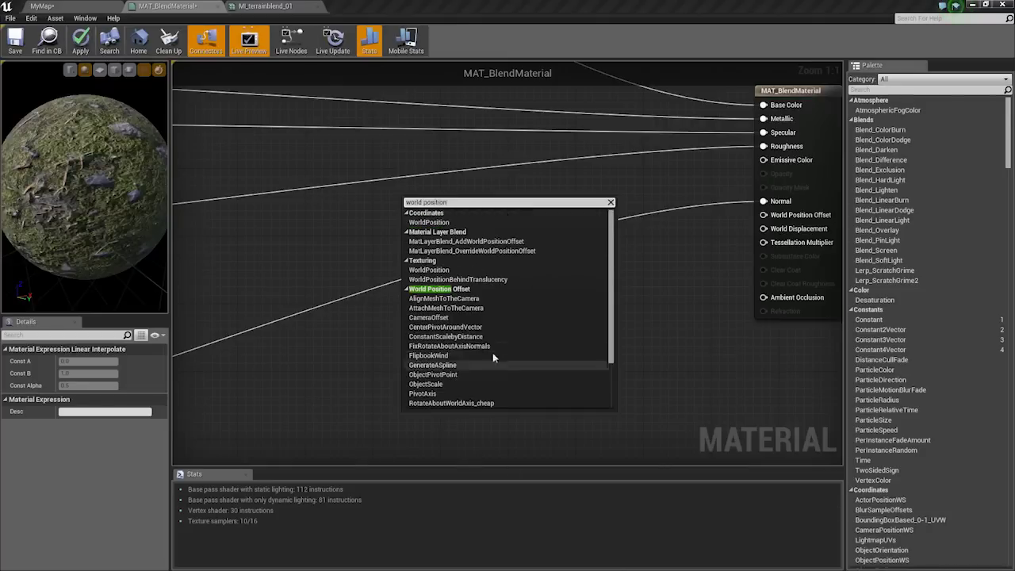
{"action": "left_click", "coordinate": [444, 223]}
{"action": "scroll", "coordinate": [468, 305], "scroll_direction": "up", "scroll_amount": 1}
{"action": "right_click_drag", "start_coordinate": [468, 305], "coordinate": [444, 321]}
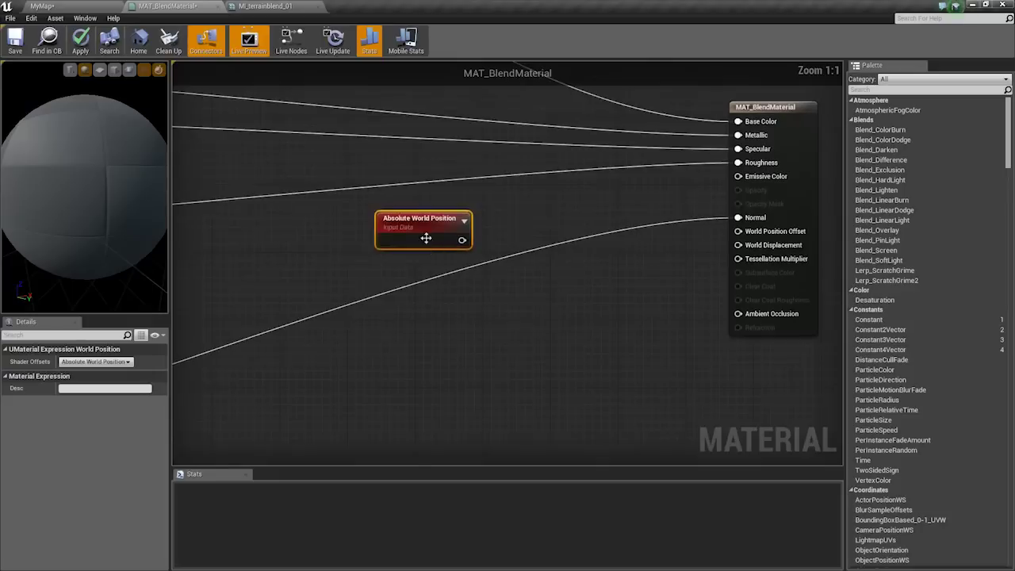
{"action": "left_click_drag", "start_coordinate": [426, 238], "coordinate": [347, 234]}
Add a Distance node and connect Absolute World Position to its A input.
{"action": "right_click_drag", "start_coordinate": [398, 241], "coordinate": [480, 238]}
{"action": "right_click", "coordinate": [505, 238]}
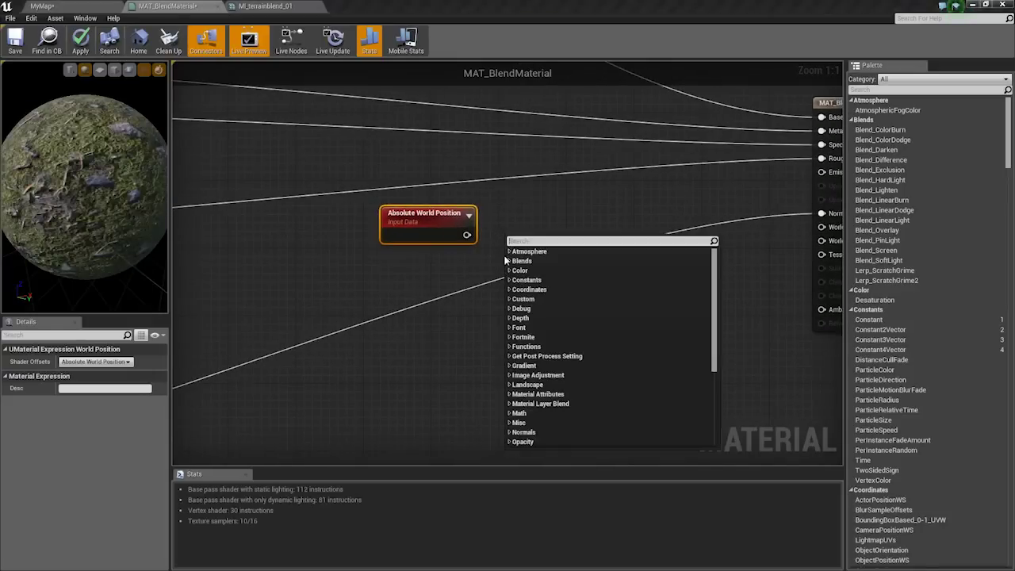
{"action": "type", "text": "distan"}
{"action": "key", "text": "Return"}
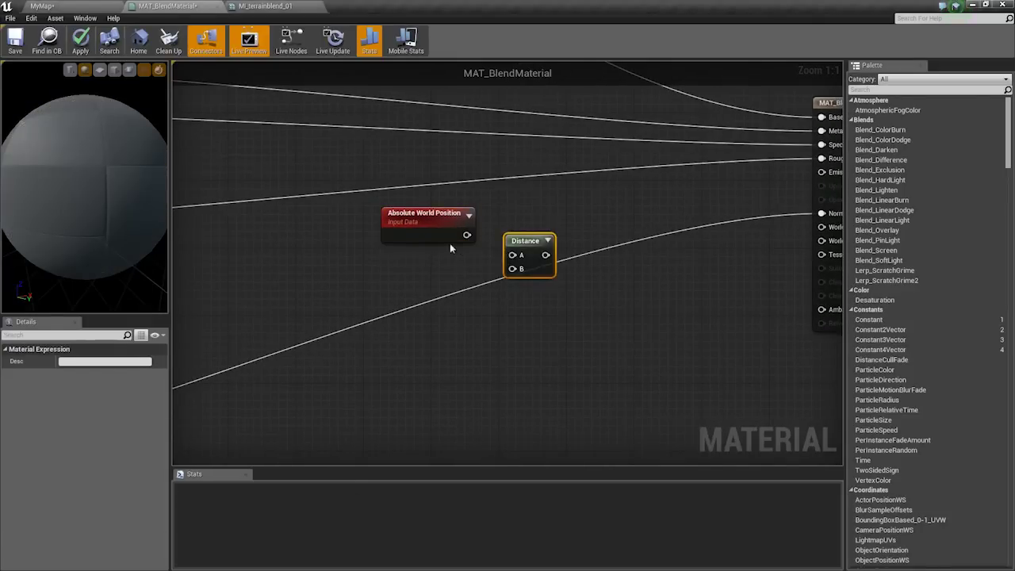
{"action": "right_click_drag", "start_coordinate": [453, 252], "coordinate": [515, 232]}
{"action": "left_click_drag", "start_coordinate": [494, 213], "coordinate": [578, 234]}
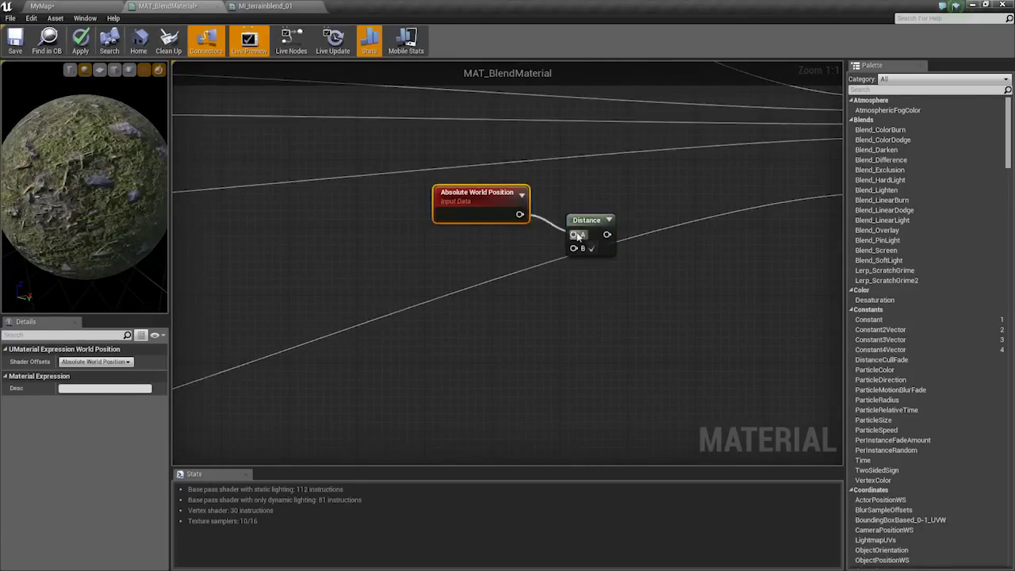
Add a CameraPositionWS node below Absolute World Position and connect it to the Distance node's B input.
{"action": "right_click_drag", "start_coordinate": [532, 252], "coordinate": [421, 267]}
{"action": "right_click", "coordinate": [422, 272]}
{"action": "type", "text": "camera p"}
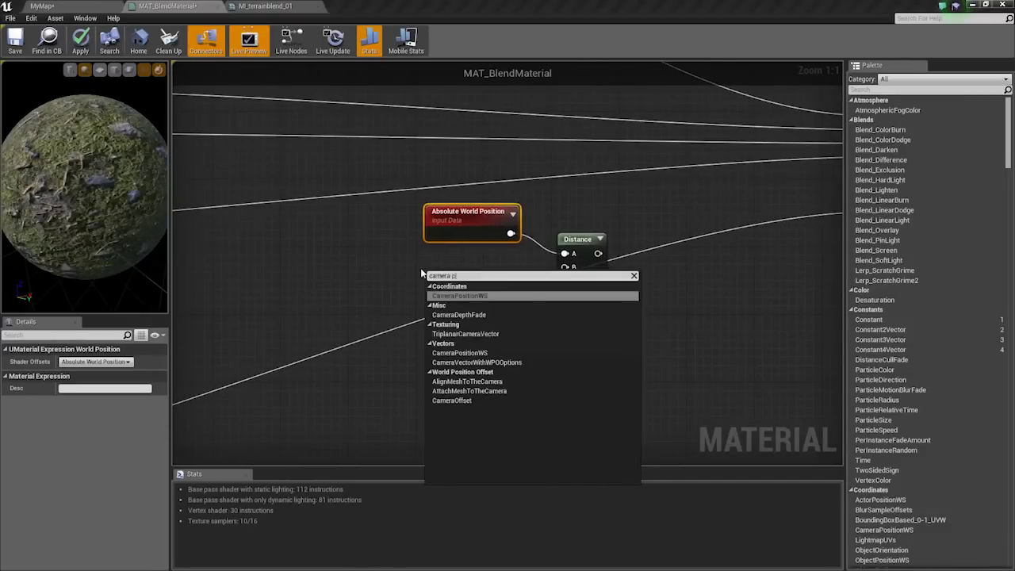
{"action": "key", "text": "Return"}
{"action": "left_click_drag", "start_coordinate": [489, 297], "coordinate": [564, 266]}
Add a Divide node after Distance and feed the Distance result into its A input.
{"action": "right_click_drag", "start_coordinate": [564, 267], "coordinate": [621, 277]}
{"action": "right_click", "coordinate": [621, 272]}
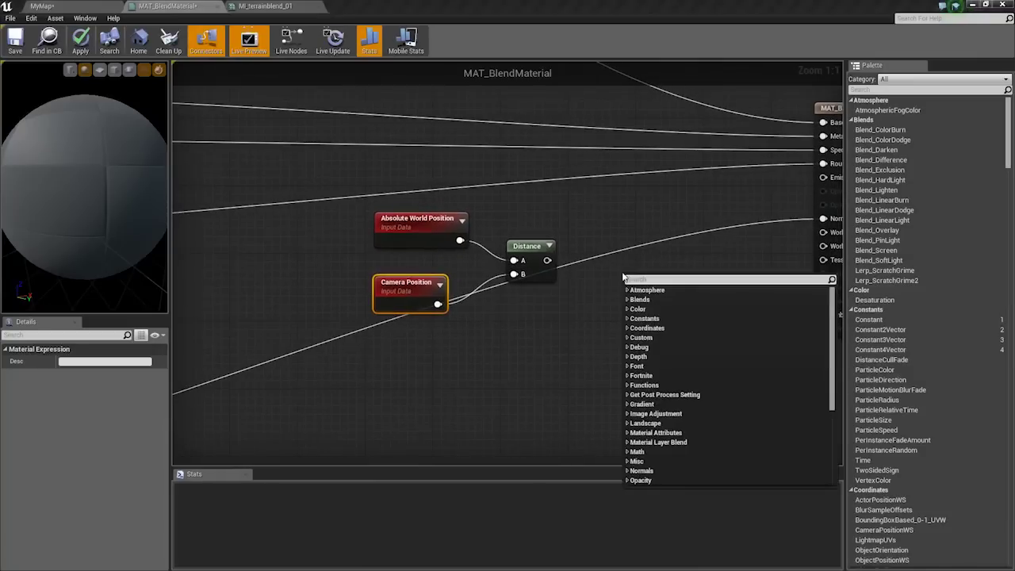
{"action": "type", "text": "divide"}
{"action": "key", "text": "Return"}
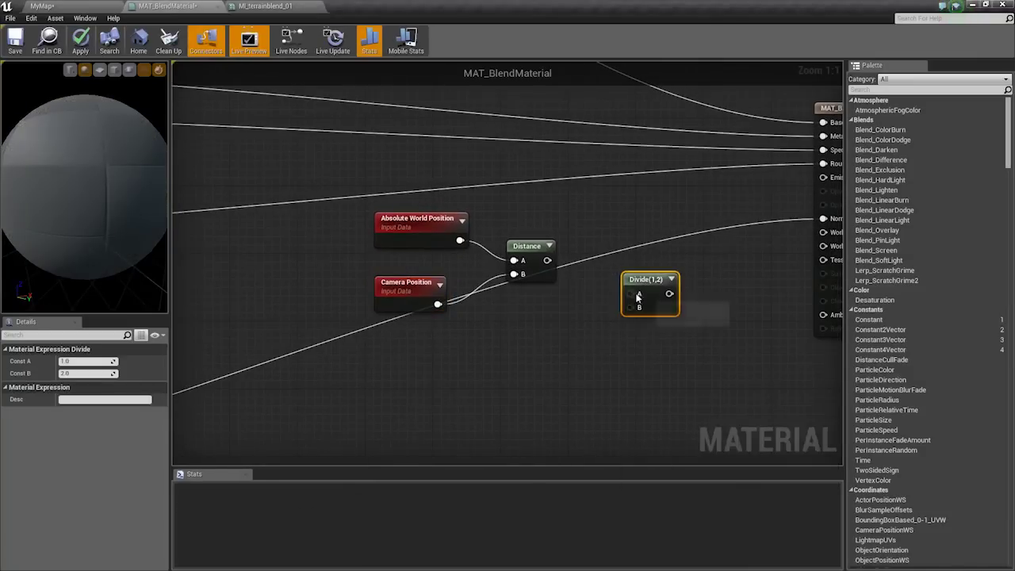
{"action": "left_click_drag", "start_coordinate": [547, 260], "coordinate": [609, 278]}
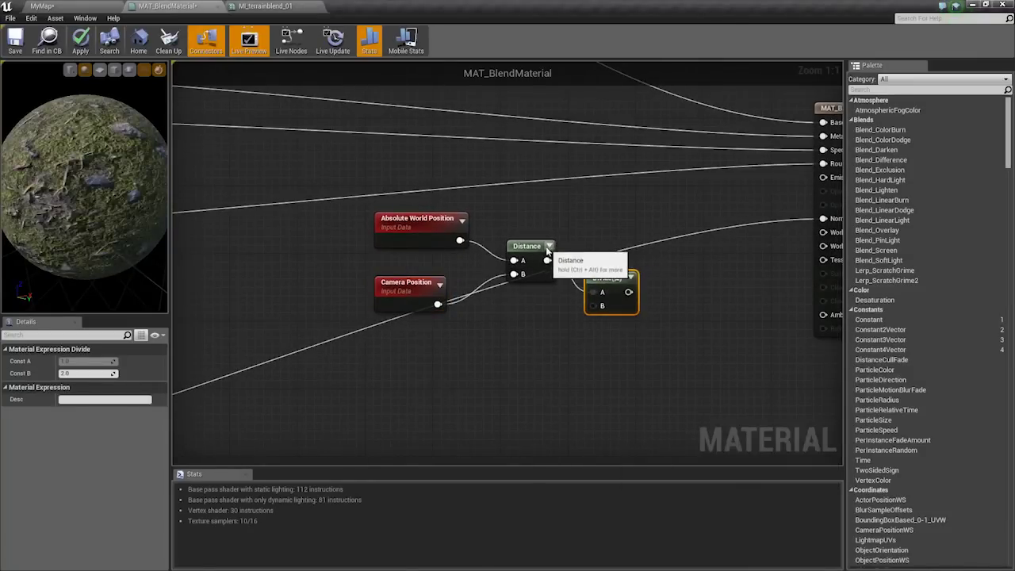
{"action": "right_click_drag", "start_coordinate": [538, 303], "coordinate": [510, 298]}
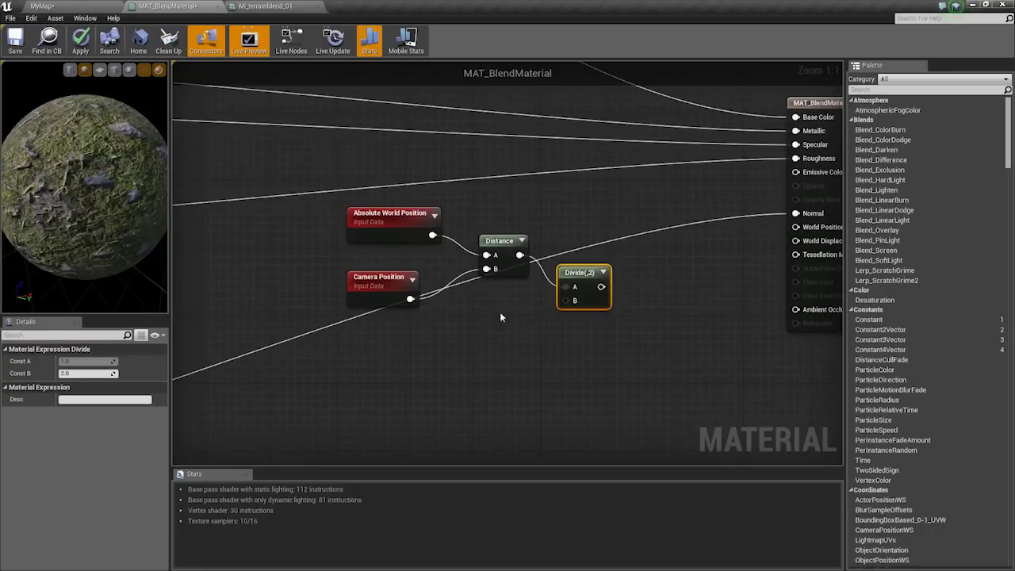
Create a scalar parameter named Displacement Gradient and connect it to the Divide node's B input.
{"action": "right_click", "coordinate": [469, 320]}
{"action": "left_click", "coordinate": [469, 323]}
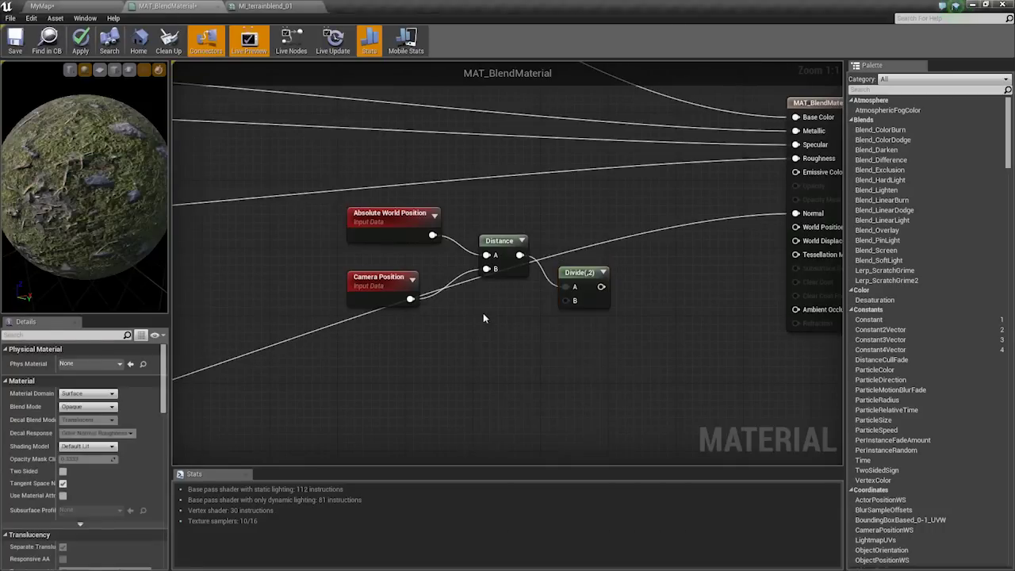
{"action": "left_click", "coordinate": [482, 313]}
{"action": "right_click", "coordinate": [489, 321]}
{"action": "left_click", "coordinate": [500, 325]}
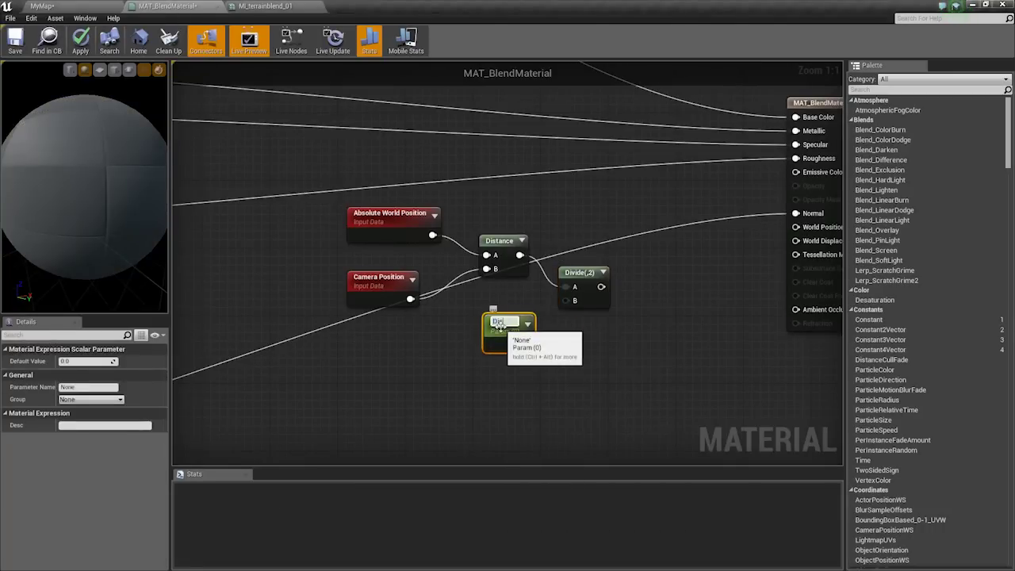
{"action": "type", "text": "Displacement Gradie"}
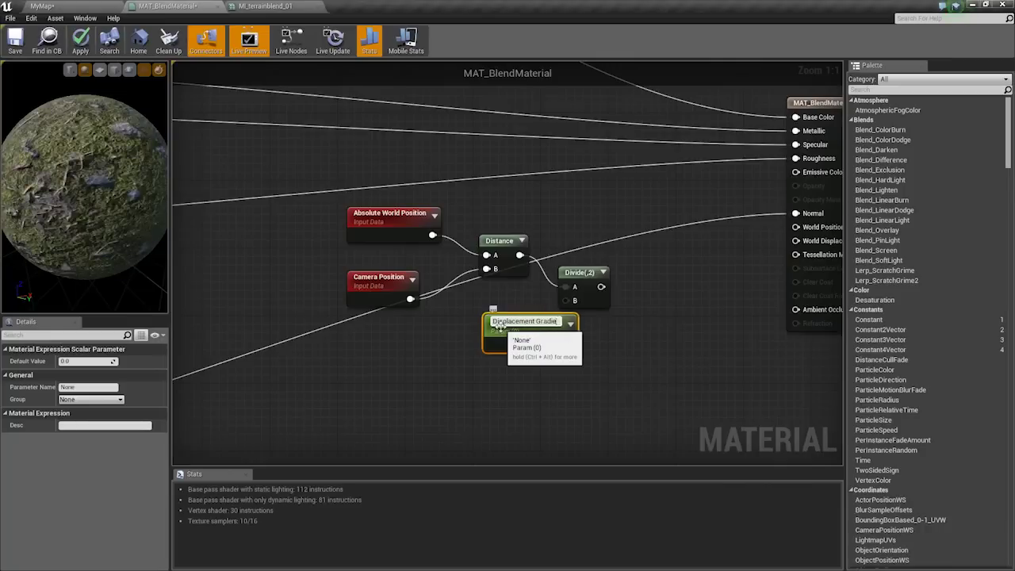
{"action": "type", "text": "nt"}
{"action": "key", "text": "Return"}
{"action": "left_click_drag", "start_coordinate": [558, 326], "coordinate": [566, 300]}
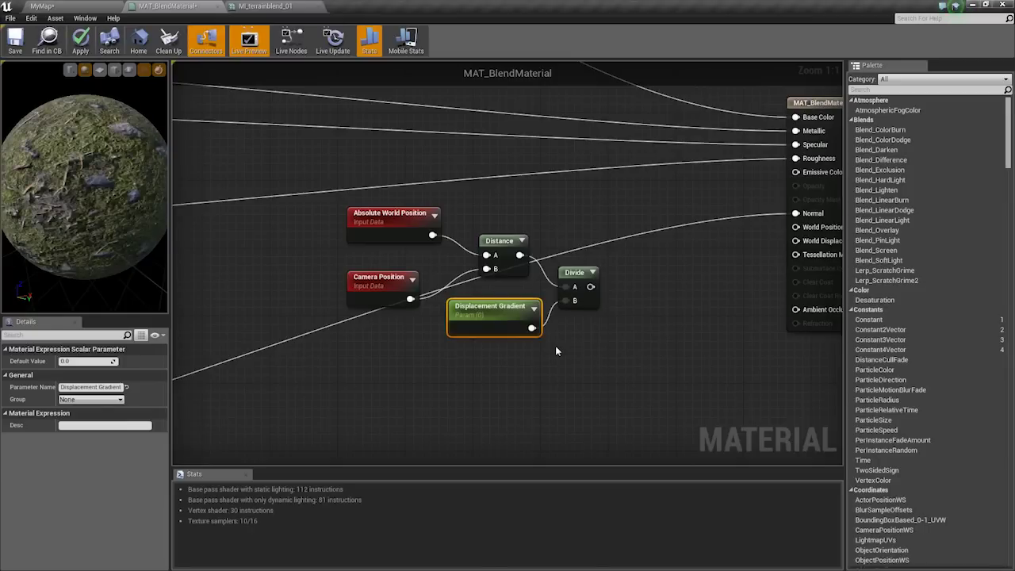
Connect the Divide result to the output node's Base Color and apply the material.
{"action": "right_click_drag", "start_coordinate": [613, 189], "coordinate": [541, 250]}
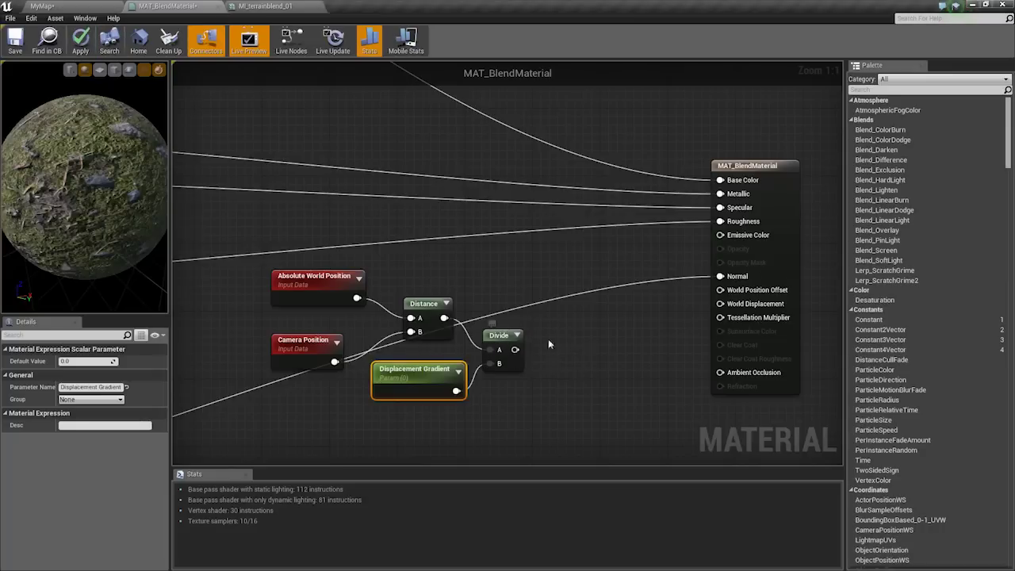
{"action": "left_click_drag", "start_coordinate": [516, 349], "coordinate": [720, 180]}
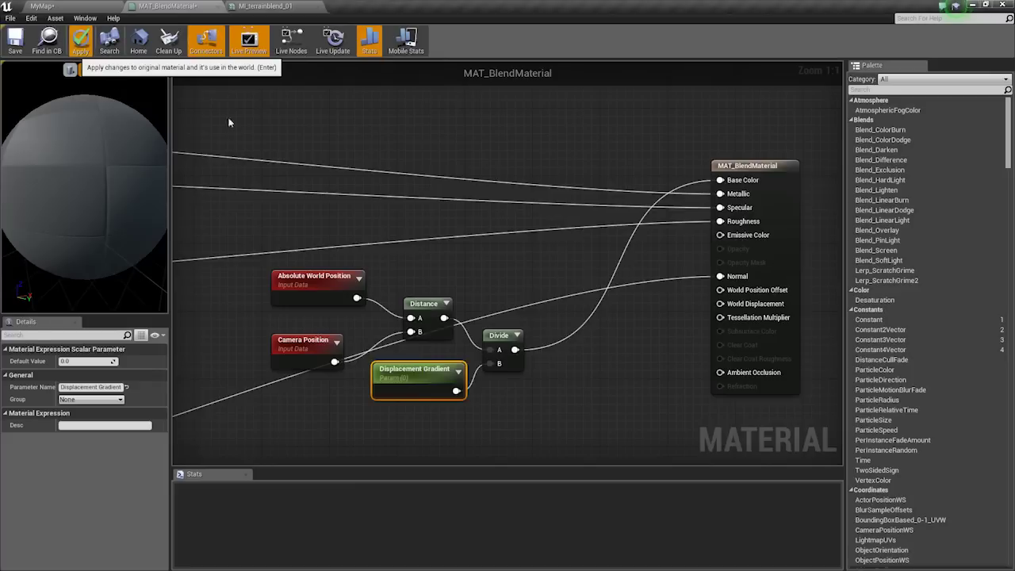
{"action": "left_click", "coordinate": [80, 39]}
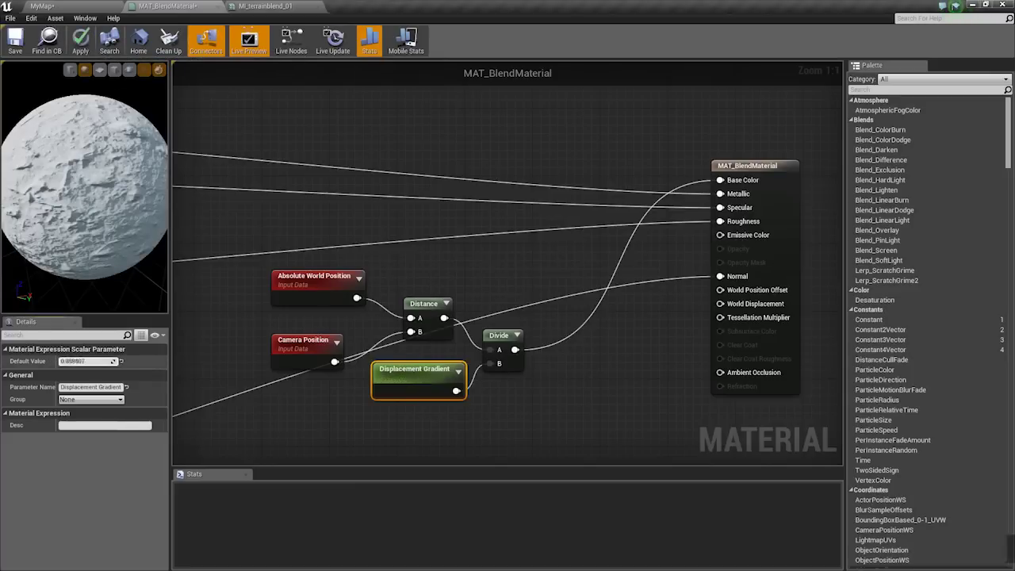
Set the Displacement Gradient parameter's default value to 500 and apply the material.
{"action": "mouse_move", "coordinate": [85, 361]}
{"action": "left_mouse_down"}
{"action": "mouse_move", "coordinate": [118, 362]}
{"action": "mouse_move", "coordinate": [98, 362]}
{"action": "left_mouse_up"}
{"action": "type", "text": "500.0"}
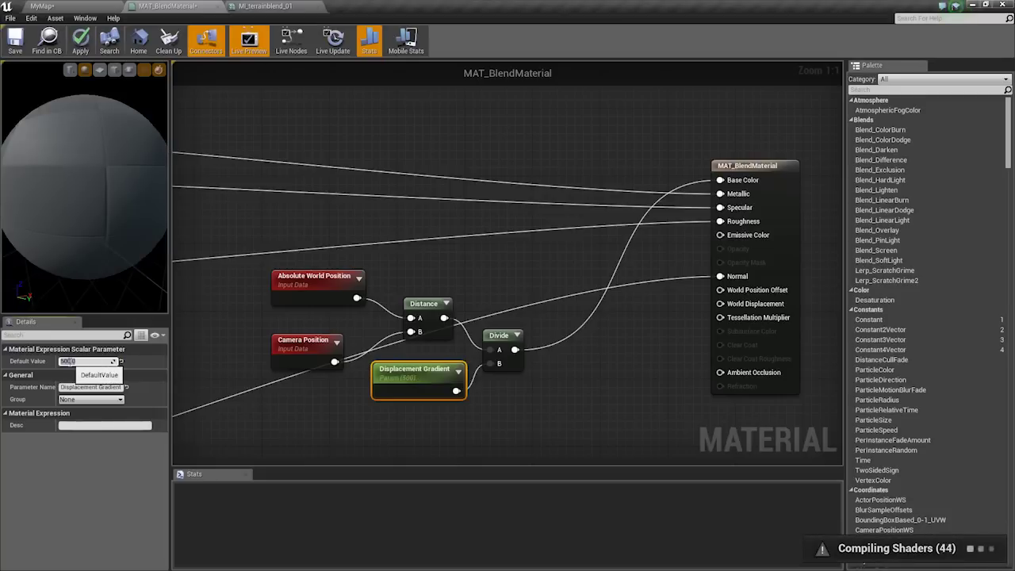
{"action": "left_click", "coordinate": [76, 51]}
Show the MyMap level in Unlit view and examine the camera-distance gradient on the terrain from nearer and farther away.
{"action": "left_click", "coordinate": [41, 6]}
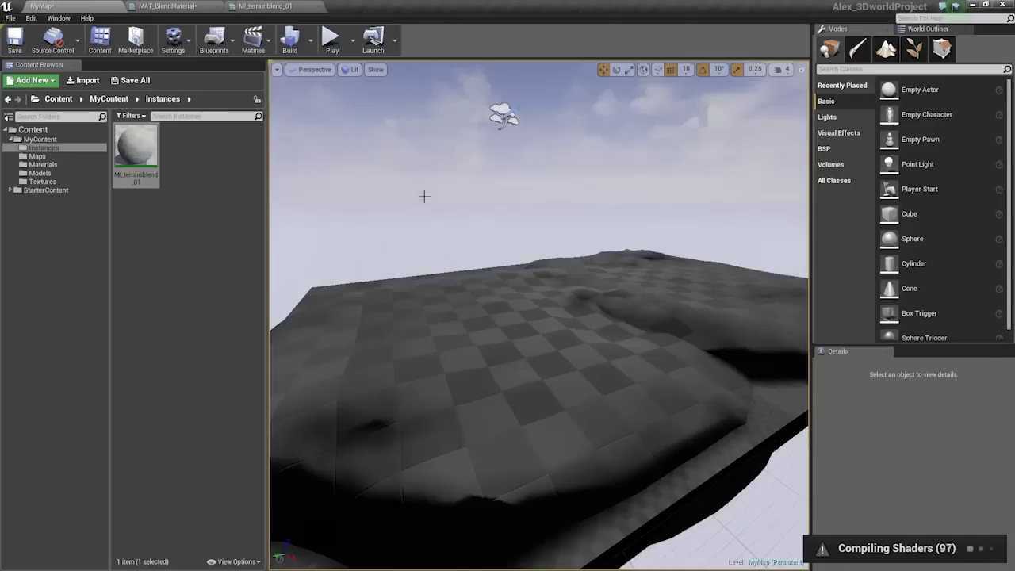
{"action": "mouse_move", "coordinate": [422, 196]}
{"action": "right_mouse_down"}
{"action": "mouse_move", "coordinate": [425, 170]}
{"action": "mouse_move", "coordinate": [444, 233]}
{"action": "mouse_move", "coordinate": [501, 223]}
{"action": "mouse_move", "coordinate": [481, 199]}
{"action": "right_mouse_up"}
{"action": "key", "text": "alt+3"}
{"action": "key", "text": "w"}
{"action": "key", "text": "s"}
{"action": "key", "text": "w"}
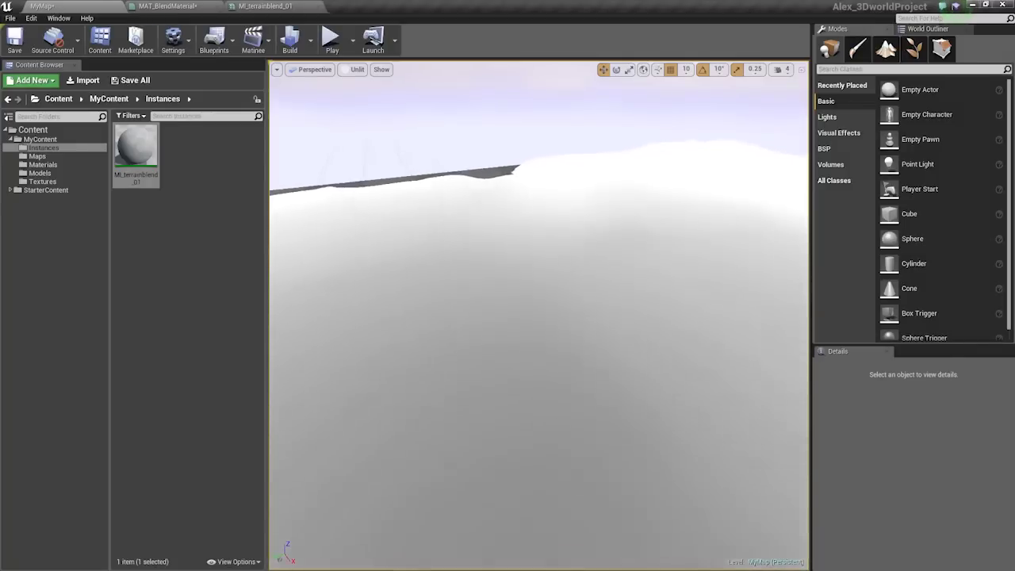
{"action": "right_click_drag", "start_coordinate": [508, 261], "coordinate": [516, 293]}
{"action": "right_click_drag", "start_coordinate": [501, 230], "coordinate": [503, 214]}
Detach the MI_terrainblend_01 instance editor into a floating window over the level and collapse its Textures group.
{"action": "left_click", "coordinate": [248, 6]}
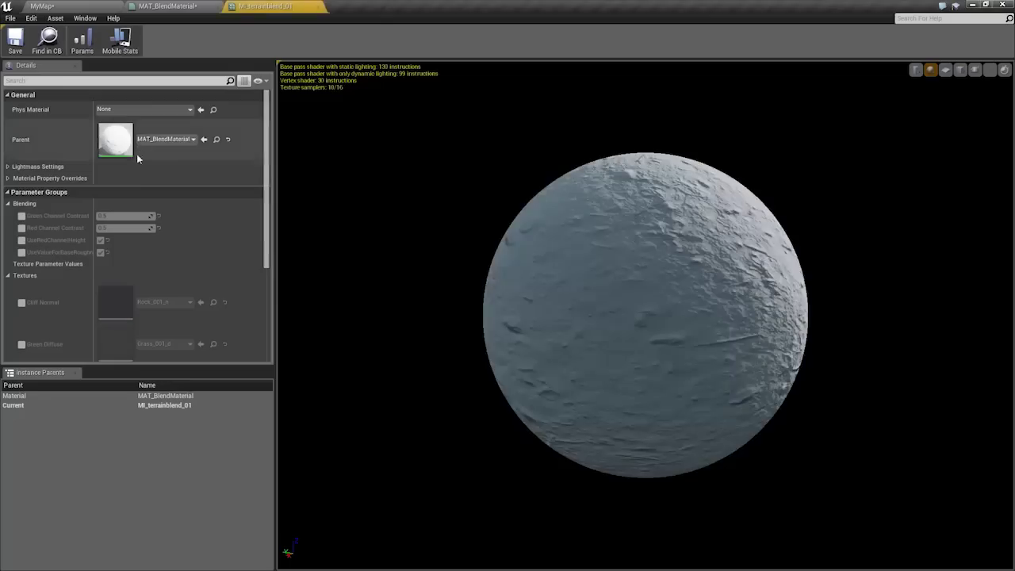
{"action": "left_click_drag", "start_coordinate": [248, 5], "coordinate": [646, 187]}
{"action": "scroll", "coordinate": [637, 240], "scroll_direction": "down", "scroll_amount": 5}
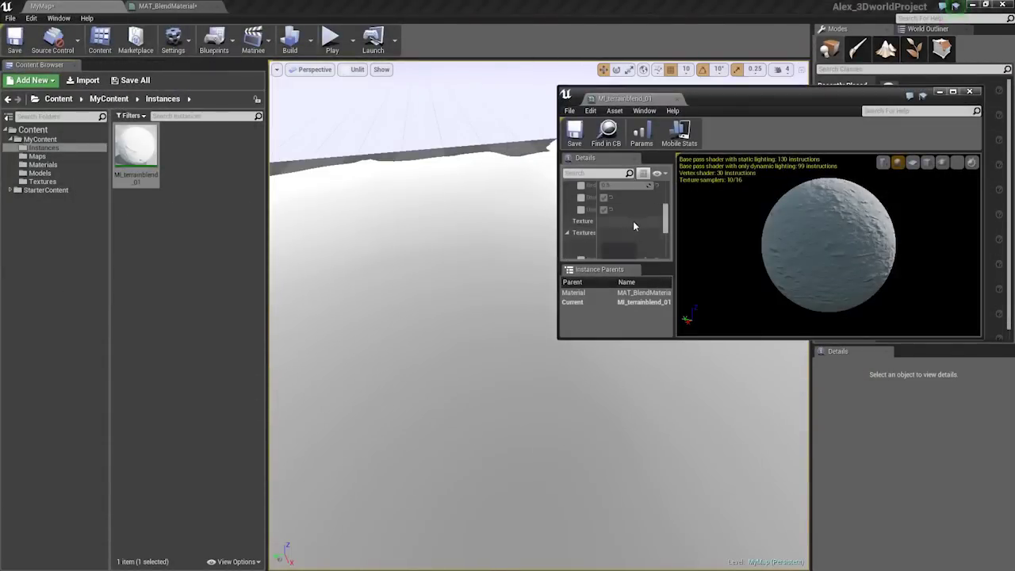
{"action": "scroll", "coordinate": [634, 229], "scroll_direction": "up", "scroll_amount": 2}
{"action": "scroll", "coordinate": [626, 234], "scroll_direction": "down", "scroll_amount": 5}
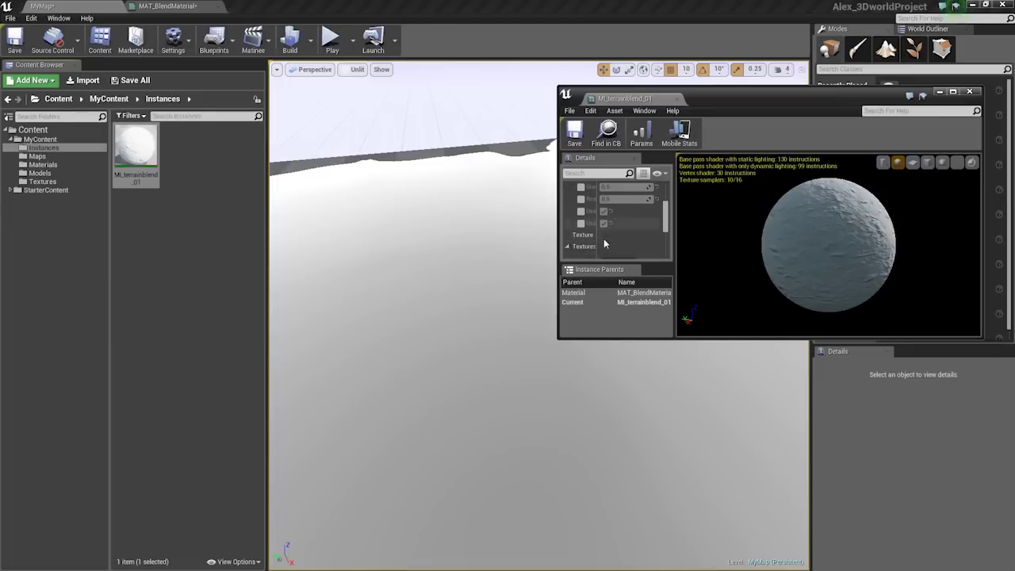
{"action": "scroll", "coordinate": [605, 242], "scroll_direction": "down", "scroll_amount": 4}
{"action": "scroll", "coordinate": [605, 240], "scroll_direction": "up", "scroll_amount": 5}
{"action": "left_click", "coordinate": [567, 246]}
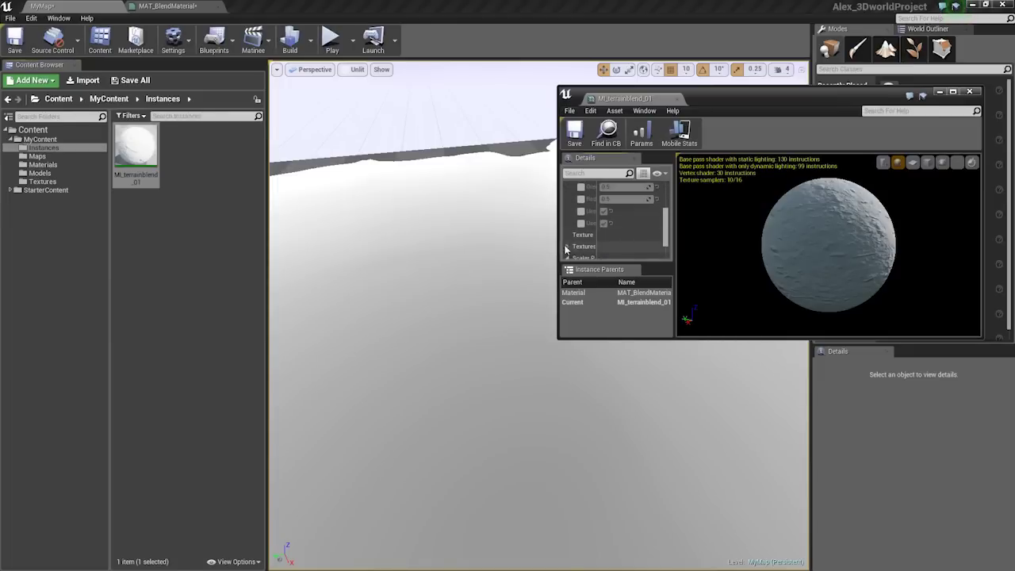
Enable the Base Roughness and Displacement Gradient overrides and enlarge the instance window so the parameter names are readable.
{"action": "scroll", "coordinate": [586, 241], "scroll_direction": "down", "scroll_amount": 2}
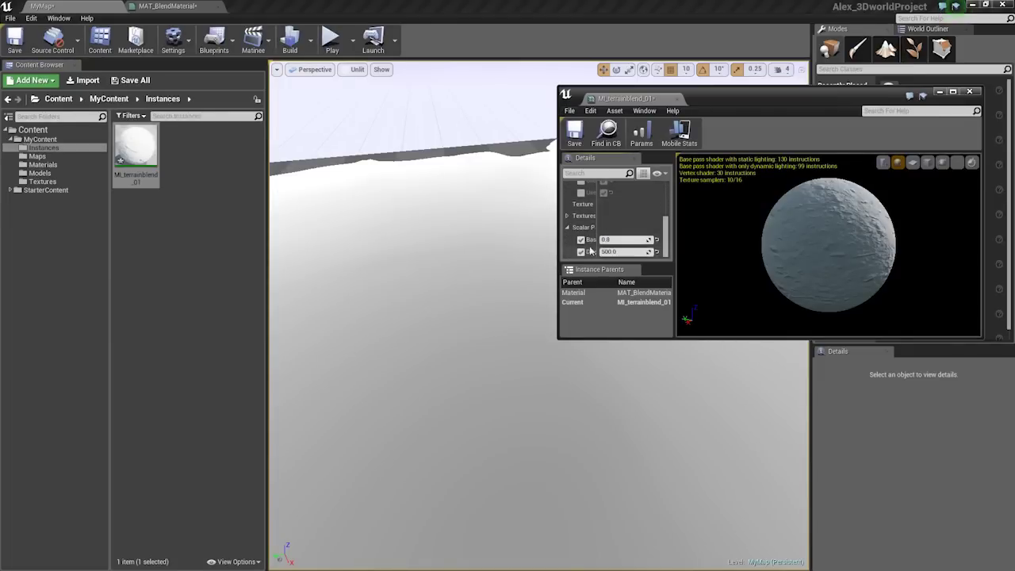
{"action": "right_click_drag", "start_coordinate": [493, 262], "coordinate": [505, 261]}
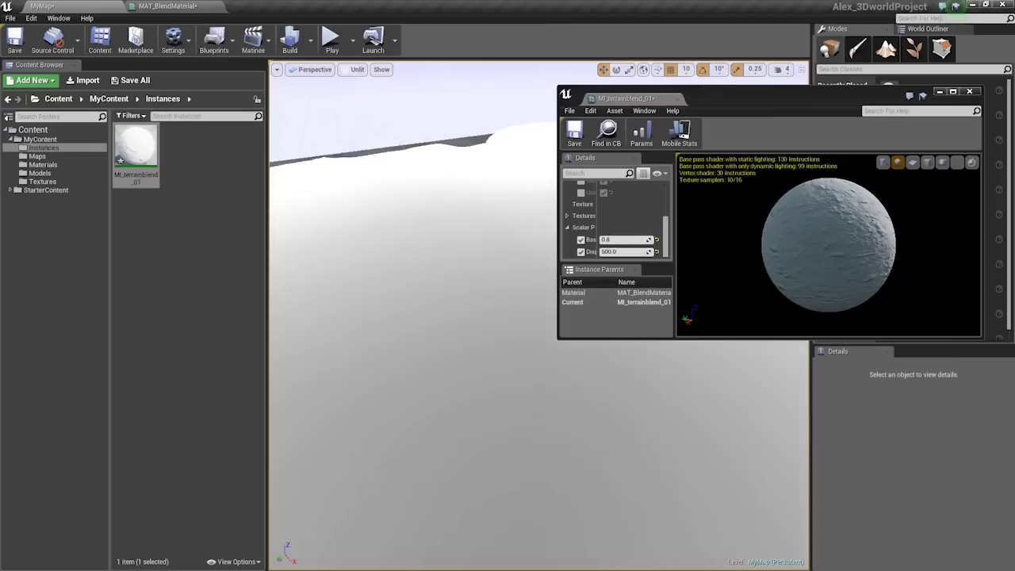
{"action": "left_click_drag", "start_coordinate": [692, 339], "coordinate": [691, 433]}
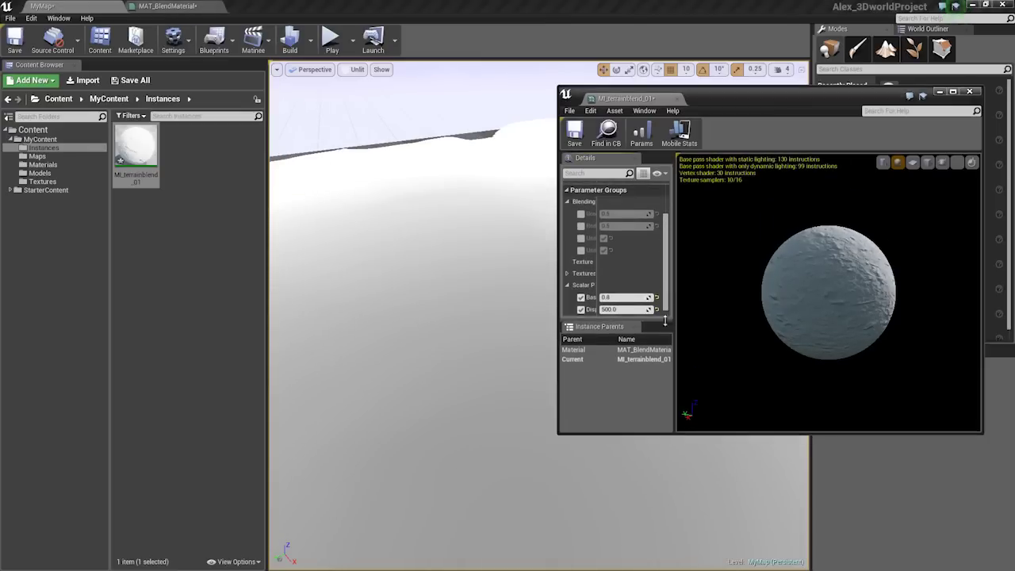
{"action": "left_click_drag", "start_coordinate": [672, 308], "coordinate": [785, 309]}
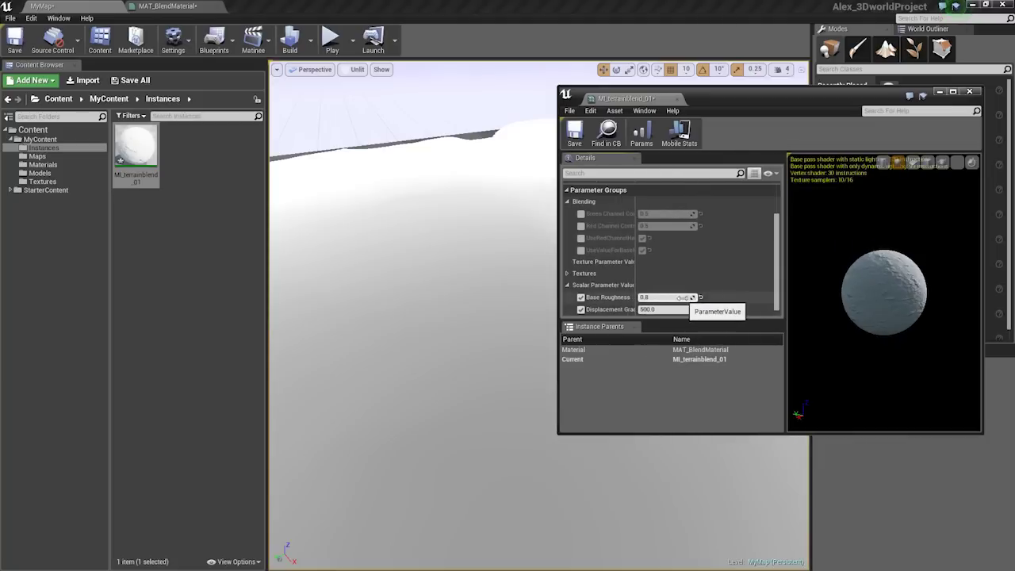
Try a Displacement Gradient of about 1565 on the terrain and switch off the Base Roughness and Displacement Gradient overrides.
{"action": "left_click_drag", "start_coordinate": [684, 308], "coordinate": [766, 308]}
{"action": "right_click_drag", "start_coordinate": [434, 332], "coordinate": [434, 295]}
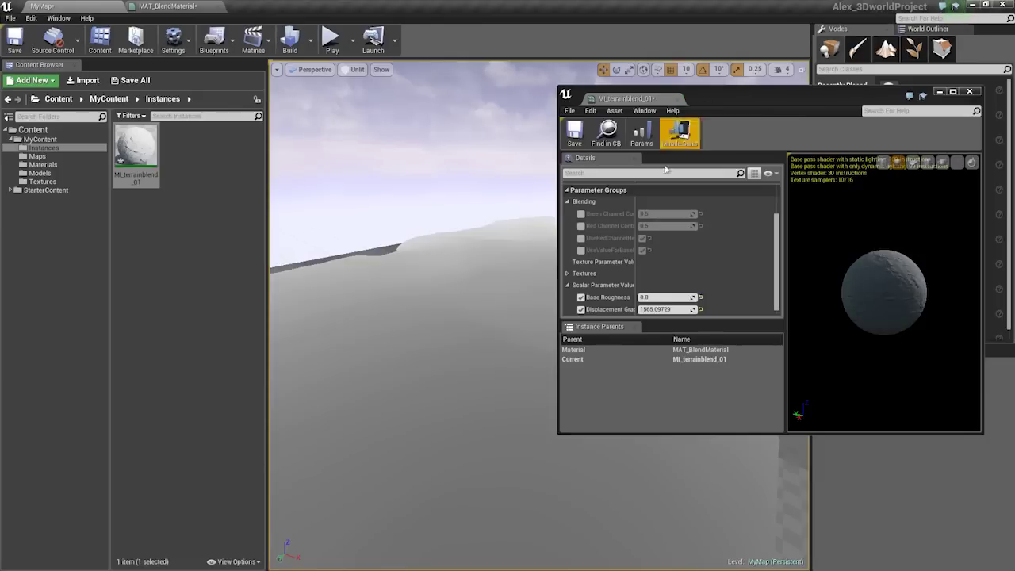
{"action": "left_click", "coordinate": [580, 296]}
{"action": "left_click", "coordinate": [580, 309]}
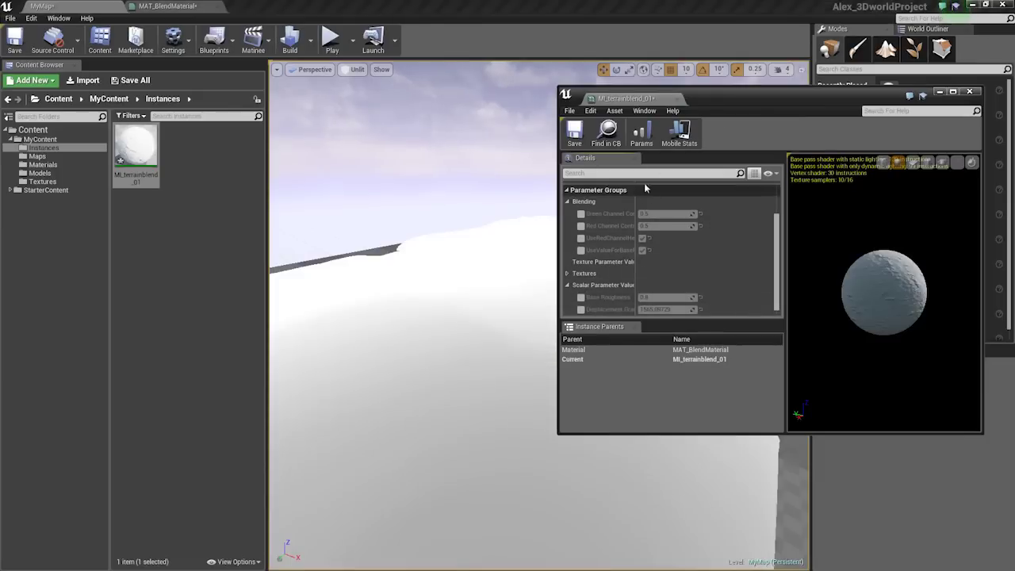
Close the floating MI_terrainblend_01 window and assign MAT_BlendMaterial's scalar Base Roughness parameter to a Material Properties group.
{"action": "left_click", "coordinate": [678, 99]}
{"action": "left_click", "coordinate": [156, 7]}
{"action": "scroll", "coordinate": [468, 262], "scroll_direction": "down", "scroll_amount": 6}
{"action": "scroll", "coordinate": [430, 189], "scroll_direction": "up", "scroll_amount": 5}
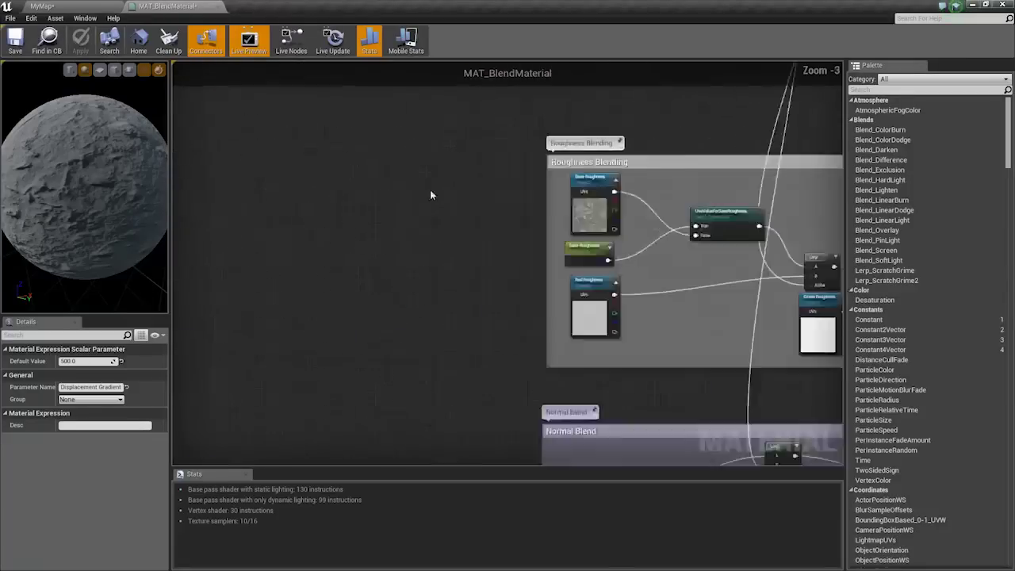
{"action": "left_click", "coordinate": [468, 250]}
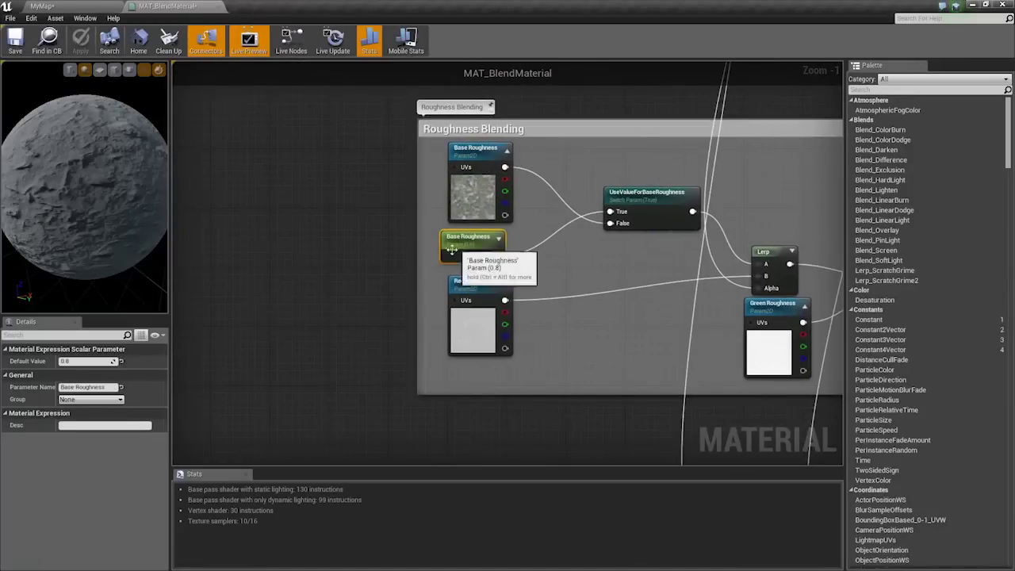
{"action": "left_click", "coordinate": [119, 401]}
{"action": "left_click", "coordinate": [99, 389]}
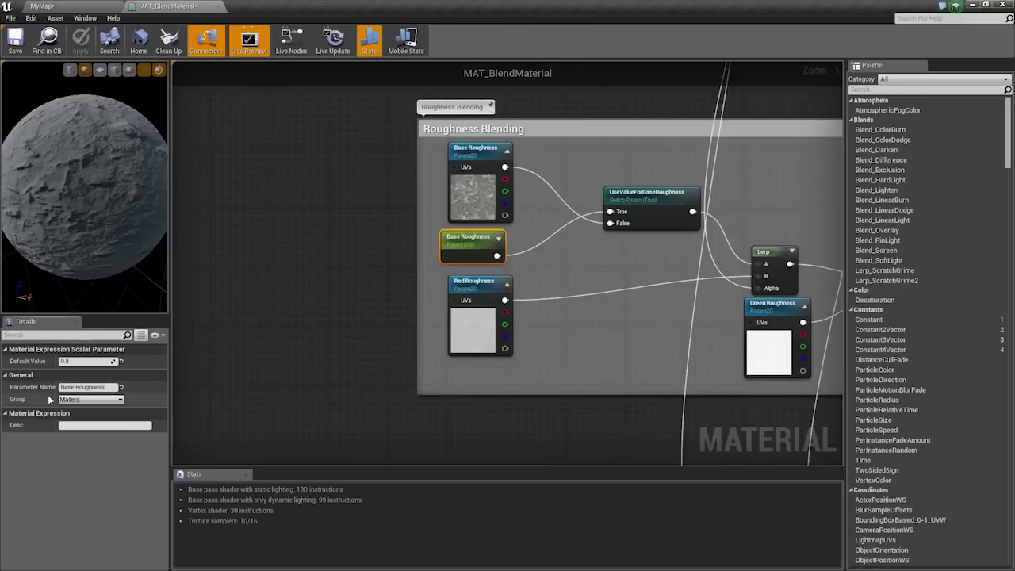
{"action": "key", "text": "Return"}
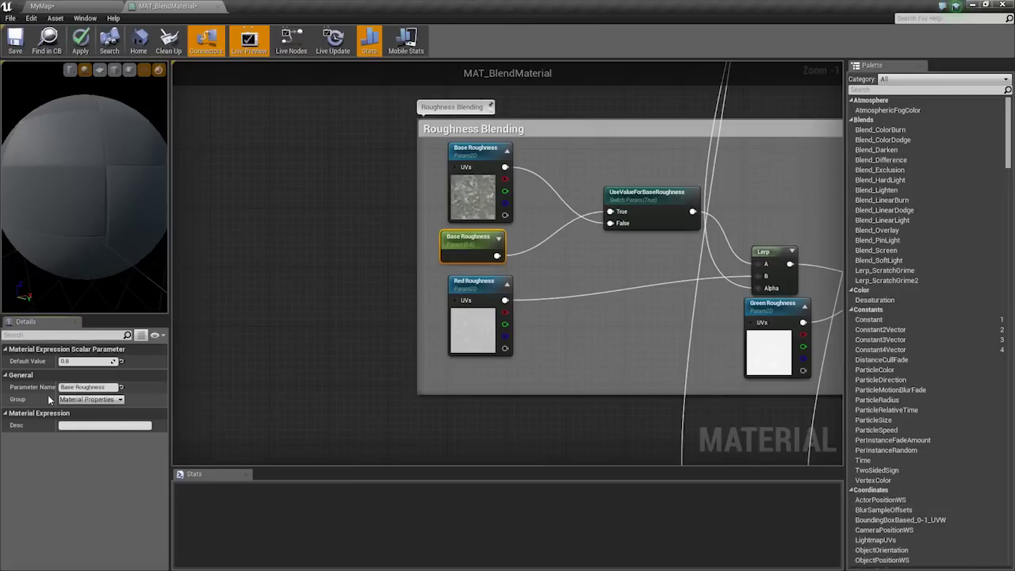
Locate the Displacement Gradient parameter among the camera-distance nodes and examine the material's preview sphere.
{"action": "right_click_drag", "start_coordinate": [561, 273], "coordinate": [453, 312]}
{"action": "left_click", "coordinate": [450, 313]}
{"action": "scroll", "coordinate": [364, 303], "scroll_direction": "down", "scroll_amount": 2}
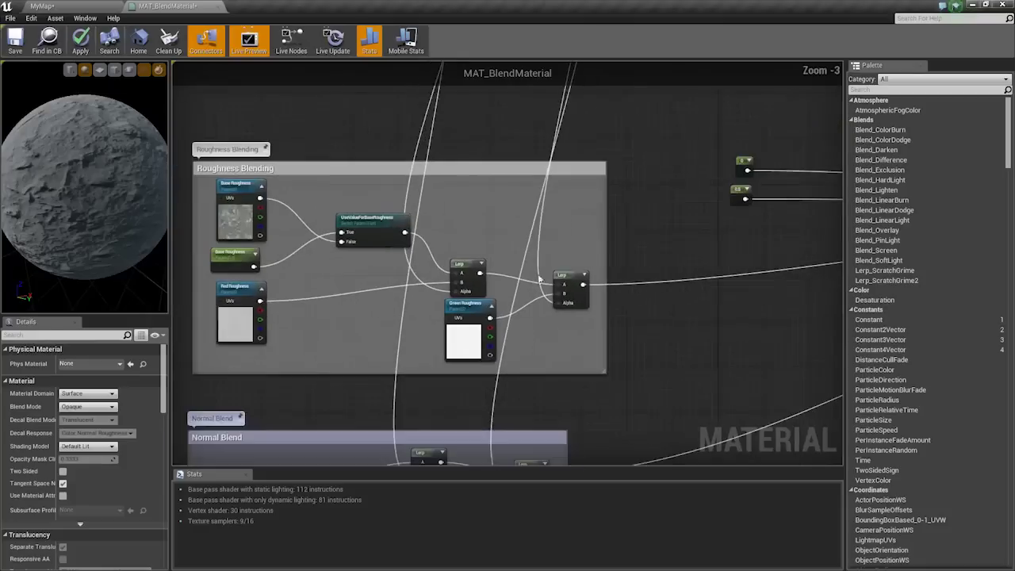
{"action": "right_click_drag", "start_coordinate": [683, 282], "coordinate": [356, 254]}
{"action": "left_click_drag", "start_coordinate": [61, 174], "coordinate": [107, 182]}
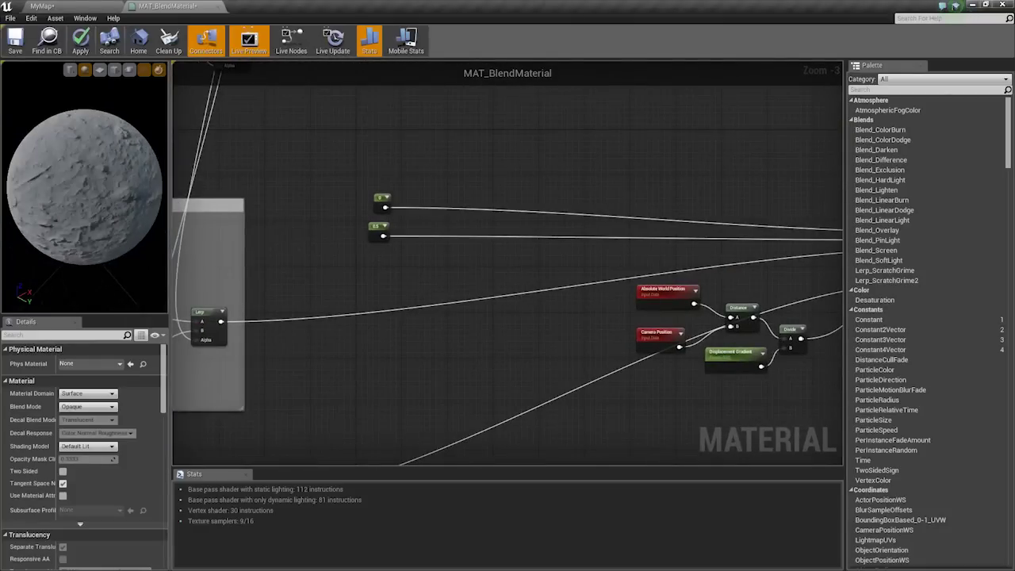
Disconnect the Divide node's output from the Base Color input of the material output node.
{"action": "mouse_move", "coordinate": [61, 174]}
{"action": "right_mouse_down"}
{"action": "mouse_move", "coordinate": [64, 230]}
{"action": "mouse_move", "coordinate": [63, 166]}
{"action": "right_mouse_up"}
{"action": "right_click_drag", "start_coordinate": [627, 267], "coordinate": [341, 216]}
{"action": "scroll", "coordinate": [479, 312], "scroll_direction": "up", "scroll_amount": 3}
{"action": "left_click", "coordinate": [476, 310]}
{"action": "right_click_drag", "start_coordinate": [555, 337], "coordinate": [535, 365]}
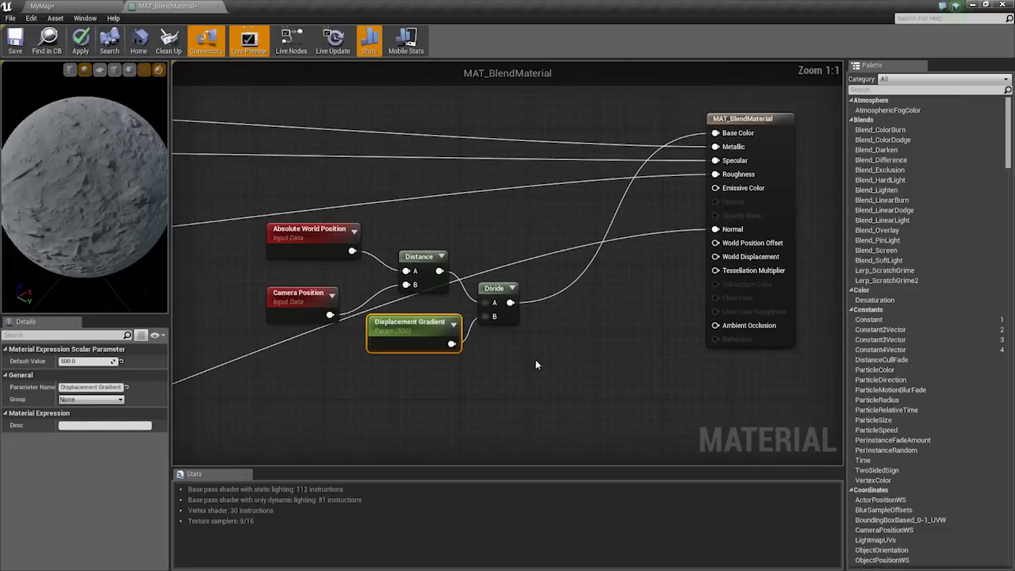
{"action": "left_click", "coordinate": [722, 135]}
{"action": "scroll", "coordinate": [392, 222], "scroll_direction": "down", "scroll_amount": 5}
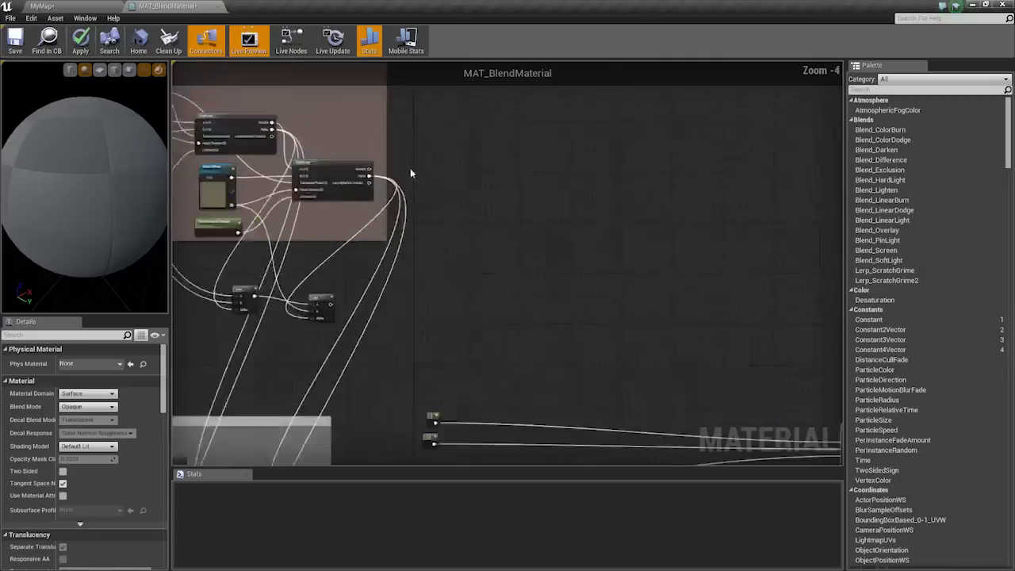
Connect the Results output of the last HeightLerp node to the material's Base Color.
{"action": "scroll", "coordinate": [410, 172], "scroll_direction": "up", "scroll_amount": 5}
{"action": "right_click", "coordinate": [420, 180]}
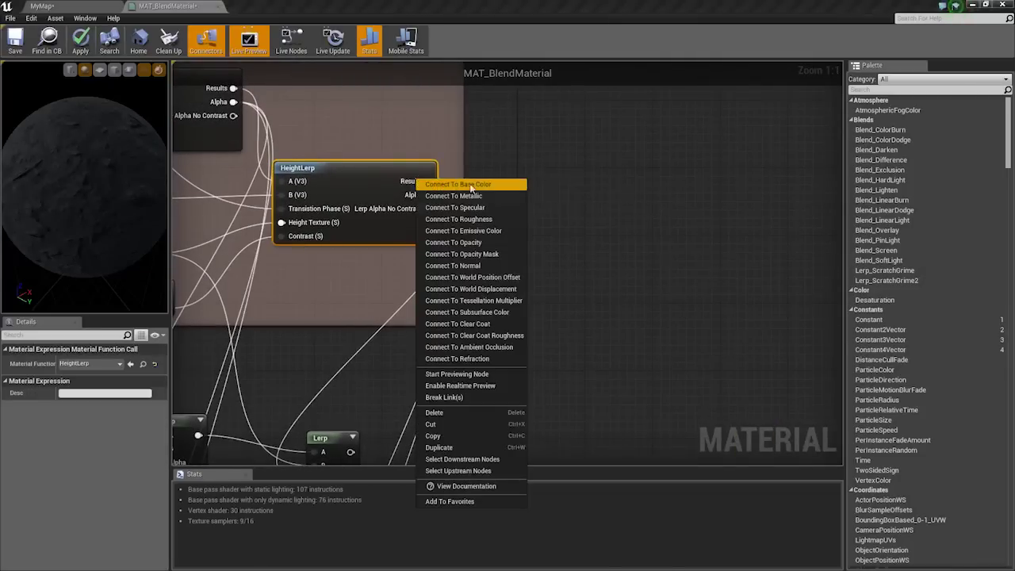
{"action": "left_click", "coordinate": [466, 165]}
{"action": "right_click", "coordinate": [419, 188]}
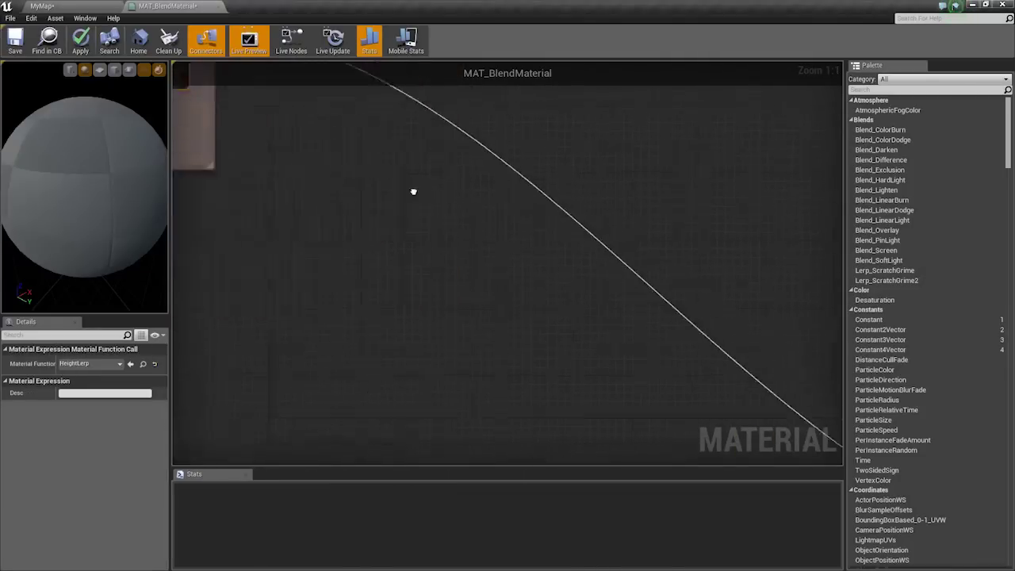
{"action": "scroll", "coordinate": [464, 227], "scroll_direction": "up", "scroll_amount": 4}
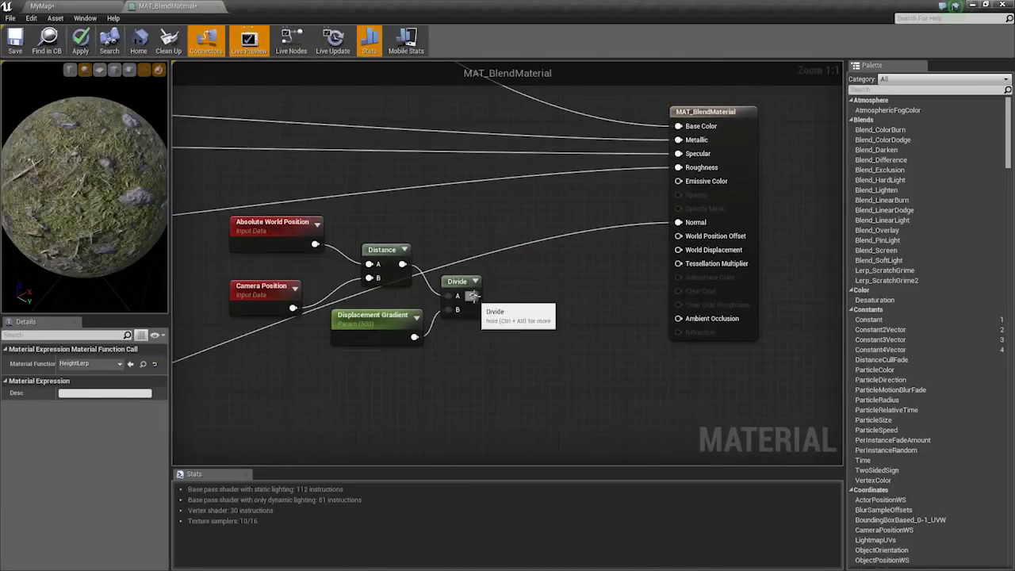
Feed the Divide output into a new Add node and create a scalar parameter named Displacement Offset.
{"action": "left_click_drag", "start_coordinate": [476, 292], "coordinate": [517, 318]}
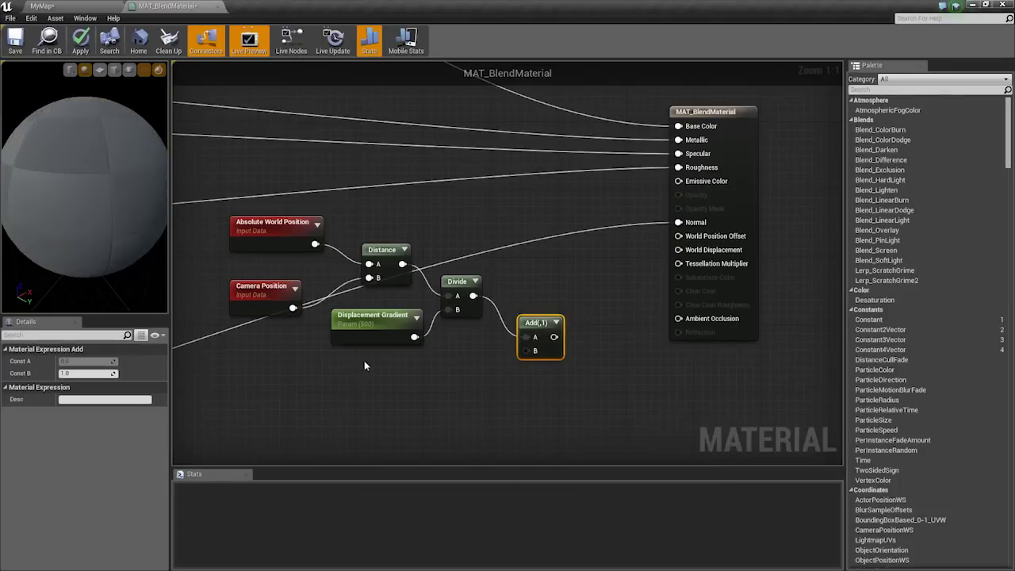
{"action": "left_click", "coordinate": [364, 366]}
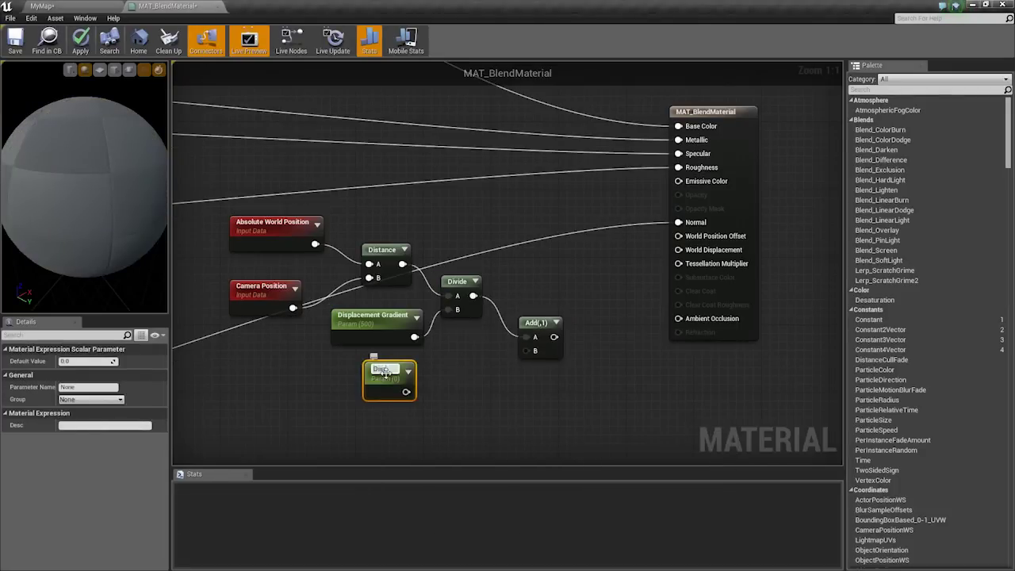
{"action": "type", "text": "Displacement Offset"}
{"action": "key", "text": "Return"}
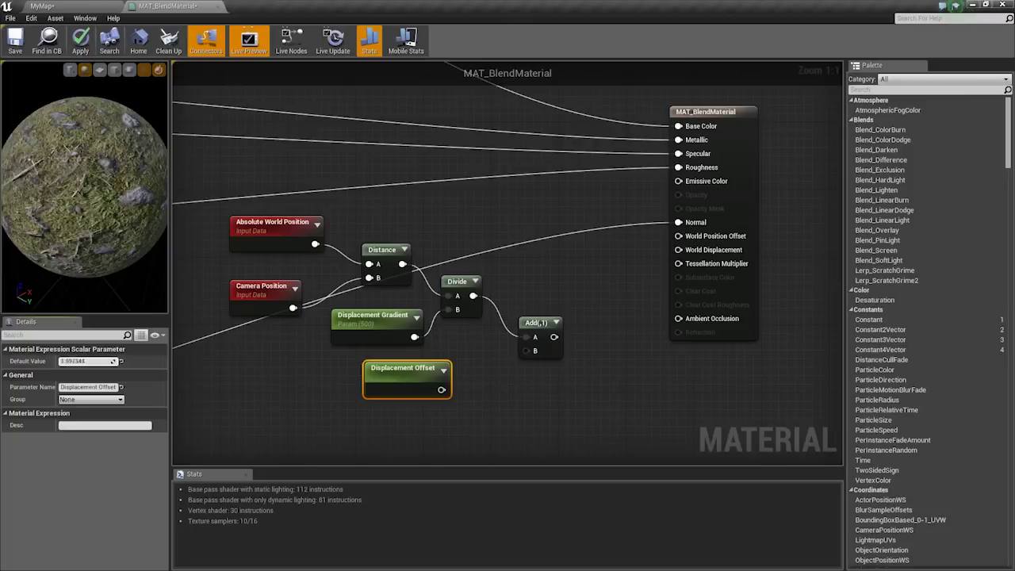
Keep the Displacement Offset default at 0 and connect it to the Add node's B input, positioned below Displacement Gradient.
{"action": "left_click", "coordinate": [110, 362]}
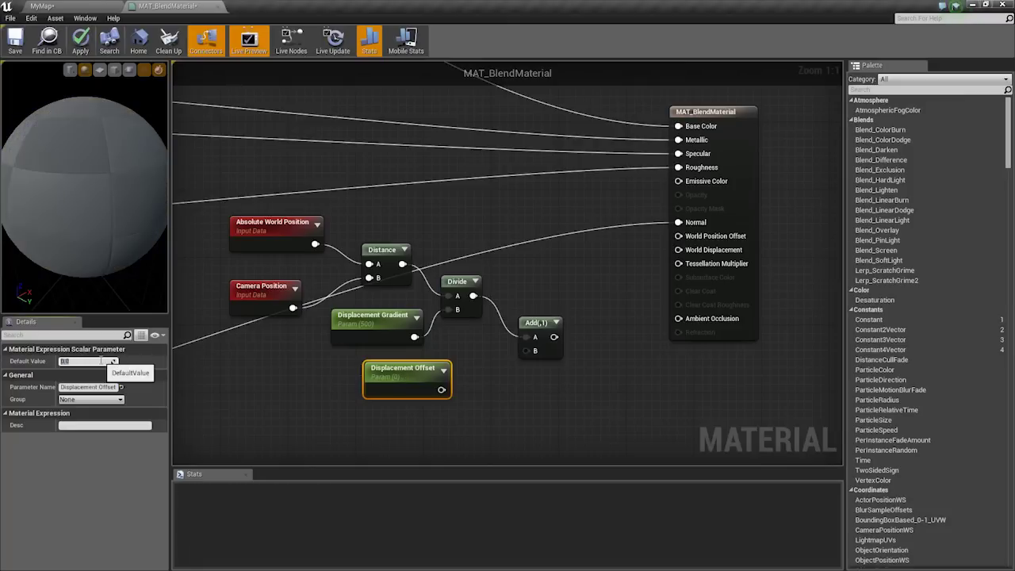
{"action": "left_click_drag", "start_coordinate": [440, 389], "coordinate": [540, 357]}
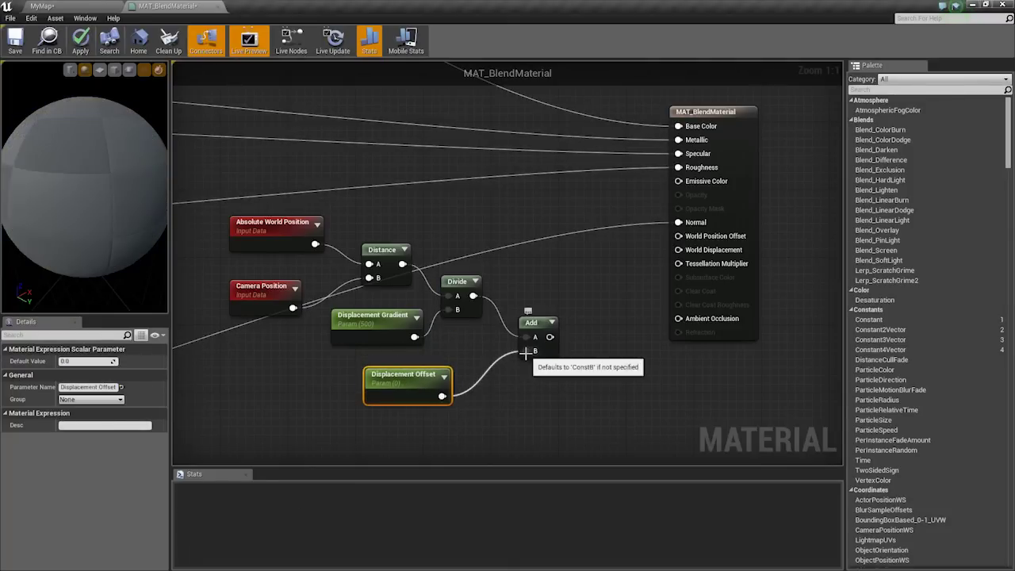
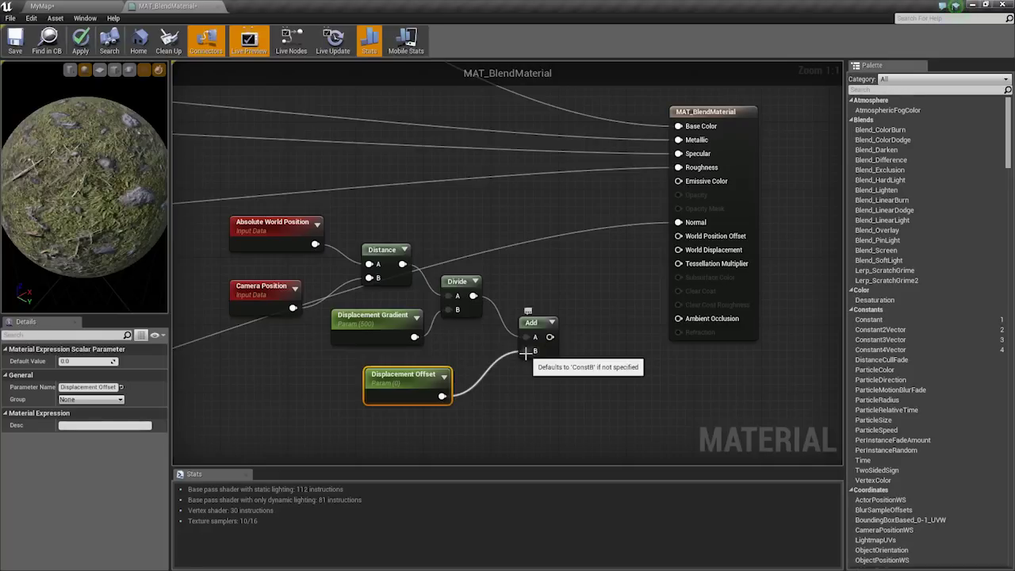
{"action": "left_click_drag", "start_coordinate": [406, 375], "coordinate": [406, 367]}
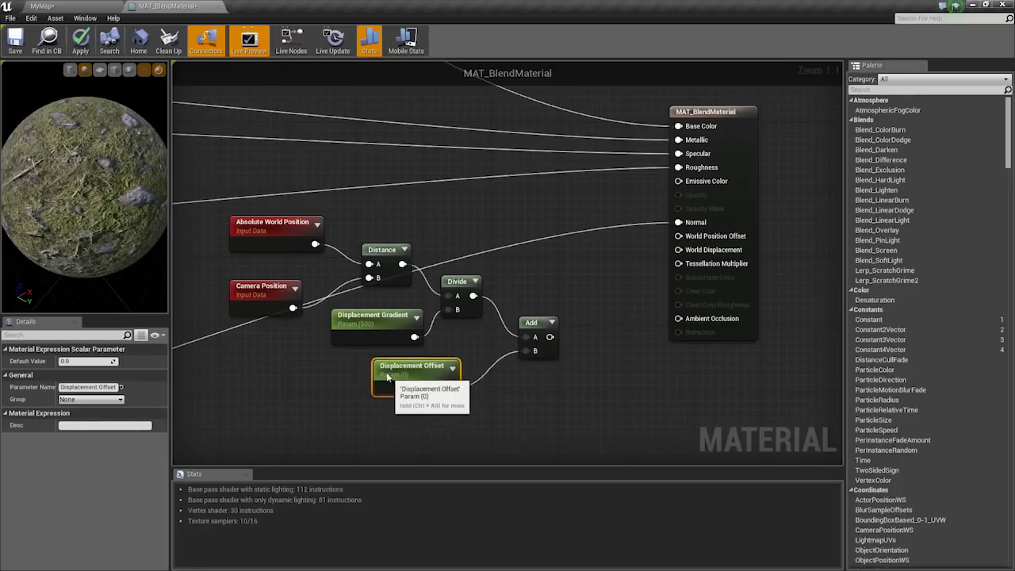
Add a Clamp node with its 0 to 1 range and feed the Add node's output into it.
{"action": "left_click", "coordinate": [699, 183]}
{"action": "right_click_drag", "start_coordinate": [564, 300], "coordinate": [539, 264]}
{"action": "right_click_drag", "start_coordinate": [512, 333], "coordinate": [466, 309]}
{"action": "right_click", "coordinate": [466, 311]}
{"action": "type", "text": "cla"}
{"action": "key", "text": "Return"}
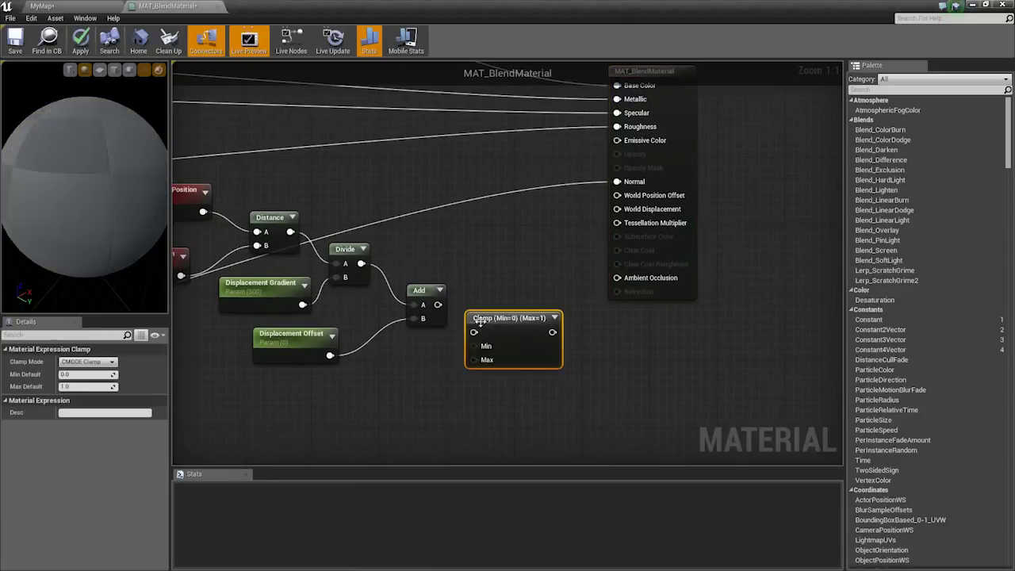
{"action": "mouse_move", "coordinate": [474, 321]}
{"action": "left_mouse_down"}
{"action": "mouse_move", "coordinate": [472, 303]}
{"action": "mouse_move", "coordinate": [472, 314]}
{"action": "left_mouse_up"}
{"action": "right_click_drag", "start_coordinate": [720, 255], "coordinate": [683, 286]}
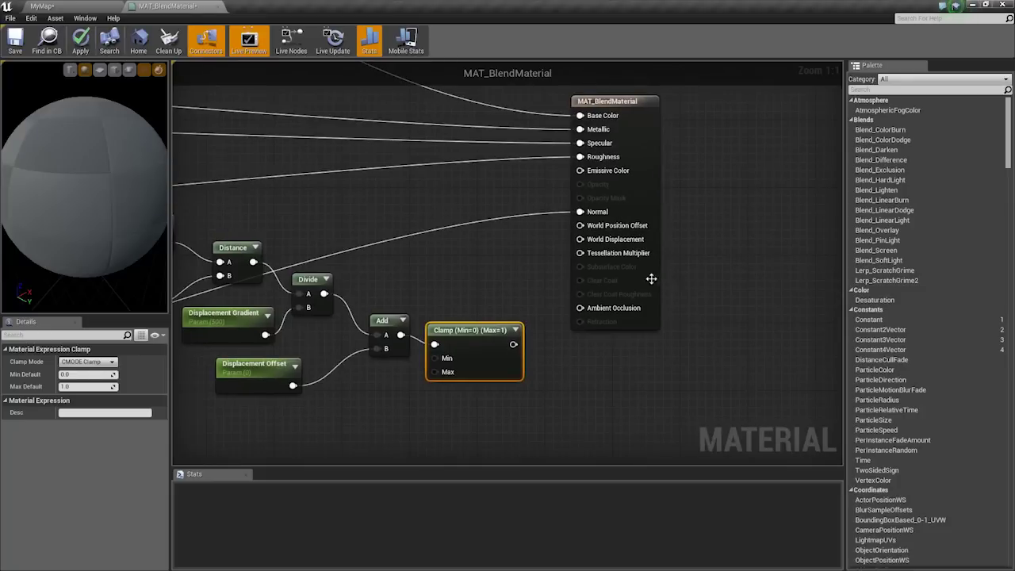
Make room beside the material output node and create a Lerp node with the Clamp output wired into its Alpha.
{"action": "left_click_drag", "start_coordinate": [651, 279], "coordinate": [769, 280]}
{"action": "left_click_drag", "start_coordinate": [514, 344], "coordinate": [626, 389]}
{"action": "left_click", "coordinate": [576, 379]}
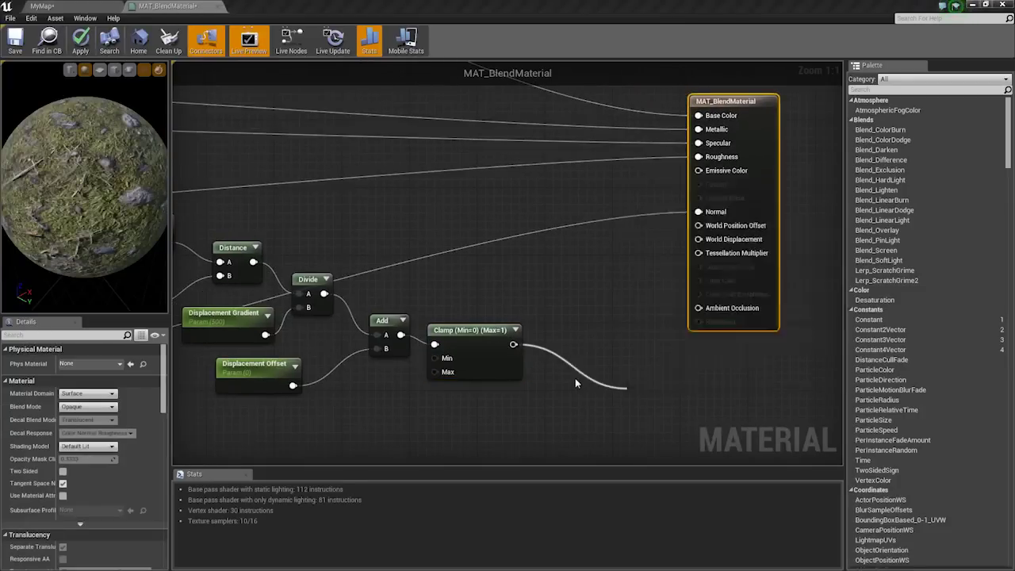
{"action": "left_click_drag", "start_coordinate": [632, 437], "coordinate": [514, 344]}
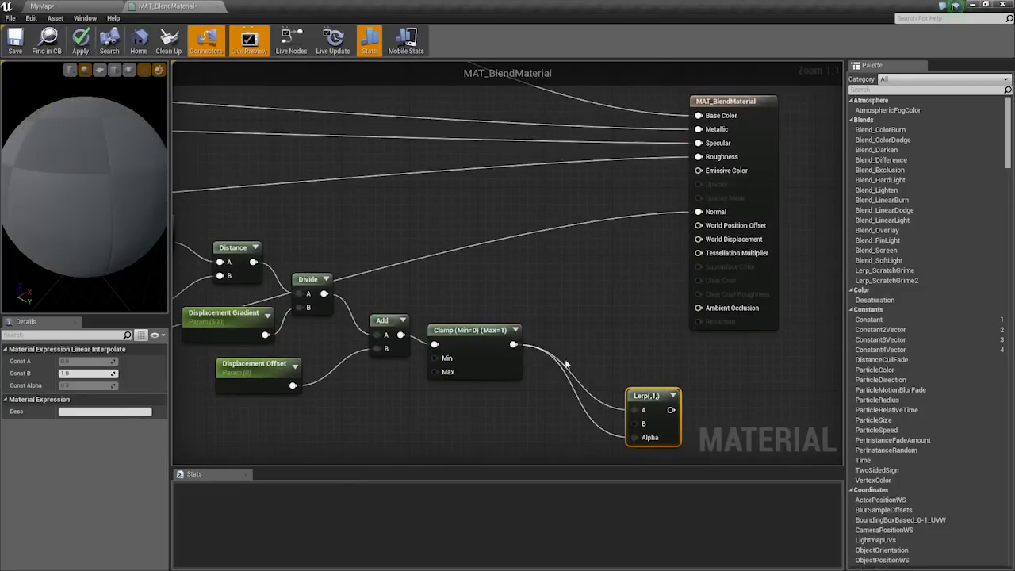
{"action": "left_click_drag", "start_coordinate": [658, 406], "coordinate": [626, 384]}
Place two Constant nodes below the Clamp node and convert the lower one into a parameter.
{"action": "right_click_drag", "start_coordinate": [601, 403], "coordinate": [664, 349]}
{"action": "key", "text": "1"}
{"action": "left_click", "coordinate": [580, 372]}
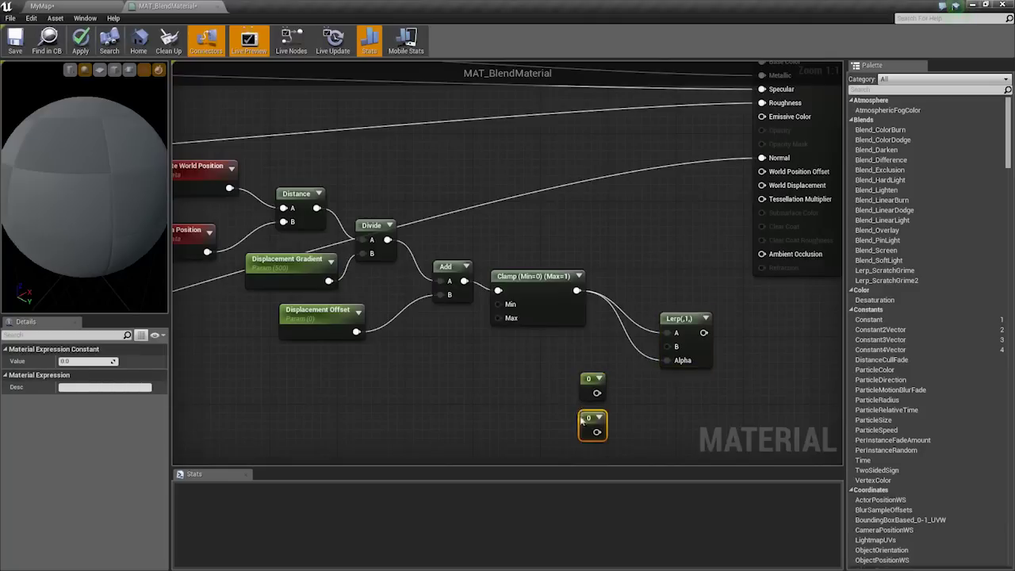
{"action": "right_click", "coordinate": [579, 416]}
{"action": "left_click", "coordinate": [626, 245]}
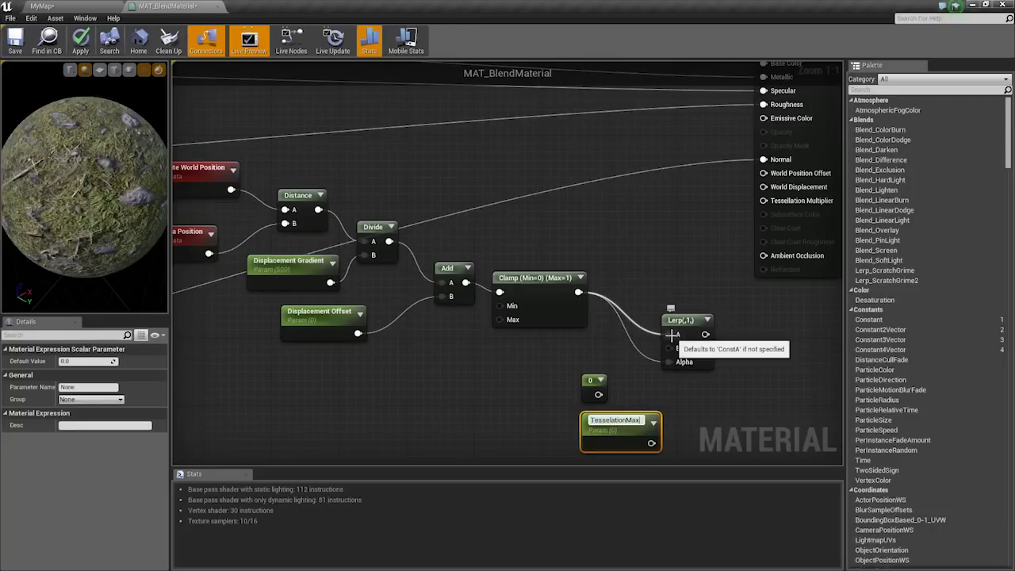
Name the new parameter Tess Multiplier and assign it to a new group called Tessellation.
{"action": "type", "text": "TesselationMax"}
{"action": "key", "text": "Return"}
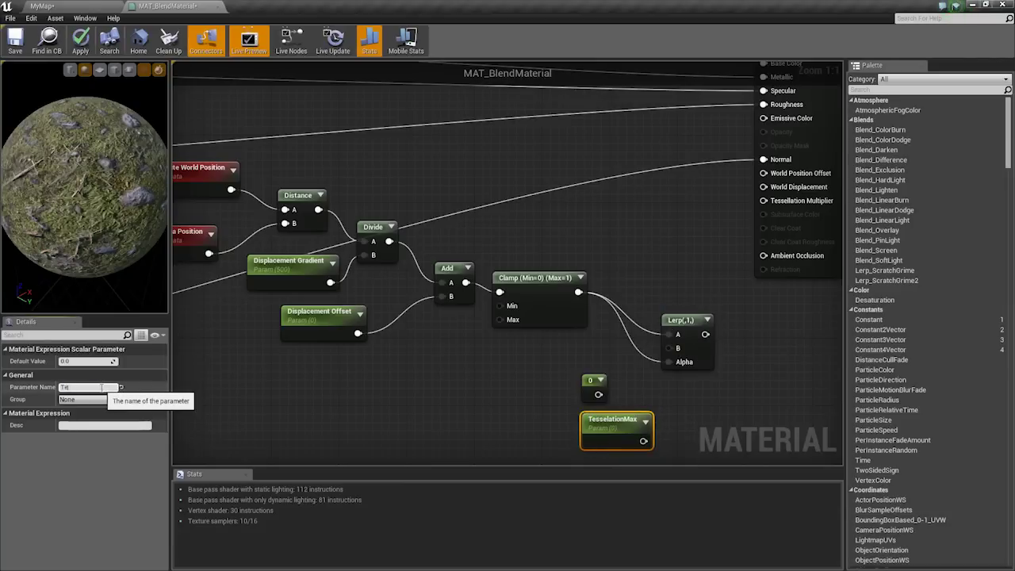
{"action": "key", "text": "Return"}
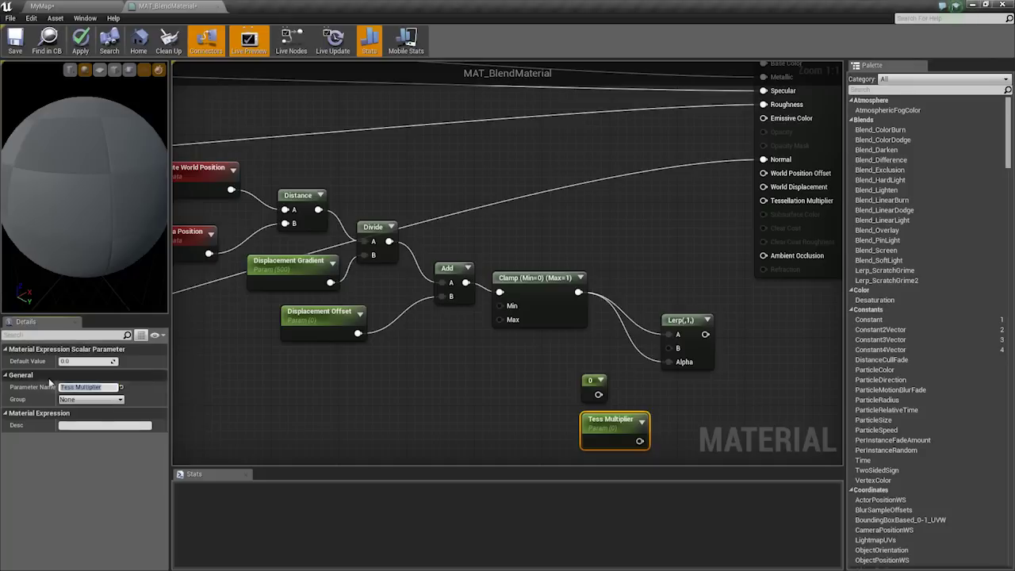
{"action": "type", "text": "Tess"}
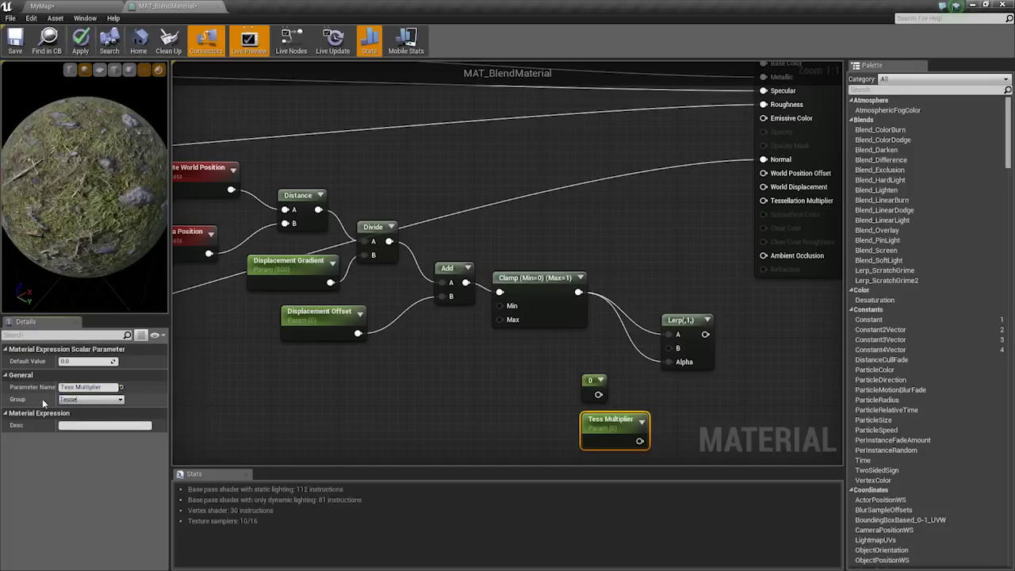
{"action": "type", "text": "ellation"}
{"action": "key", "text": "Return"}
Connect Tess Multiplier to the Lerp's B input and set its default value to 2.
{"action": "right_click_drag", "start_coordinate": [512, 391], "coordinate": [370, 363]}
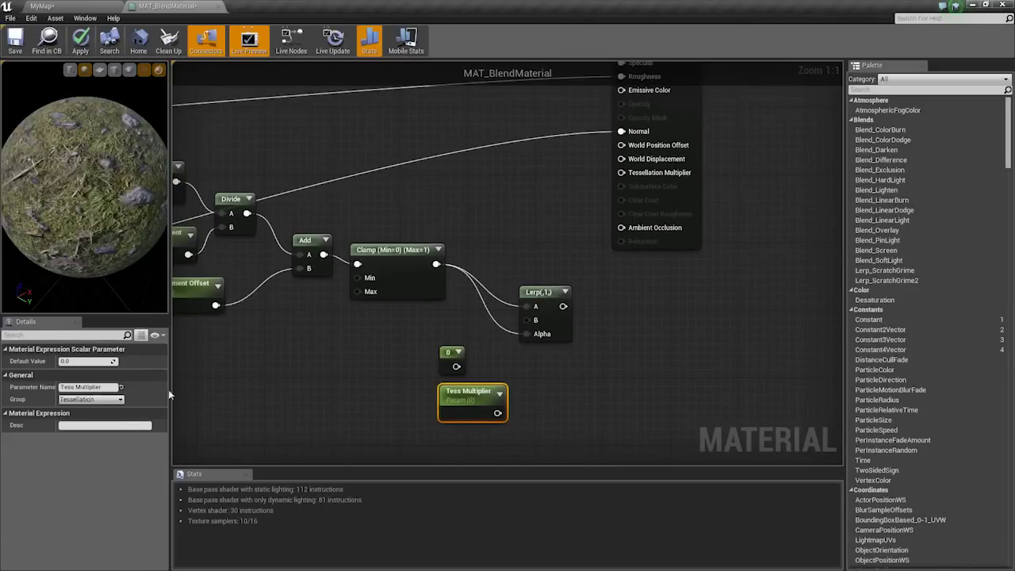
{"action": "right_click_drag", "start_coordinate": [351, 351], "coordinate": [340, 375]}
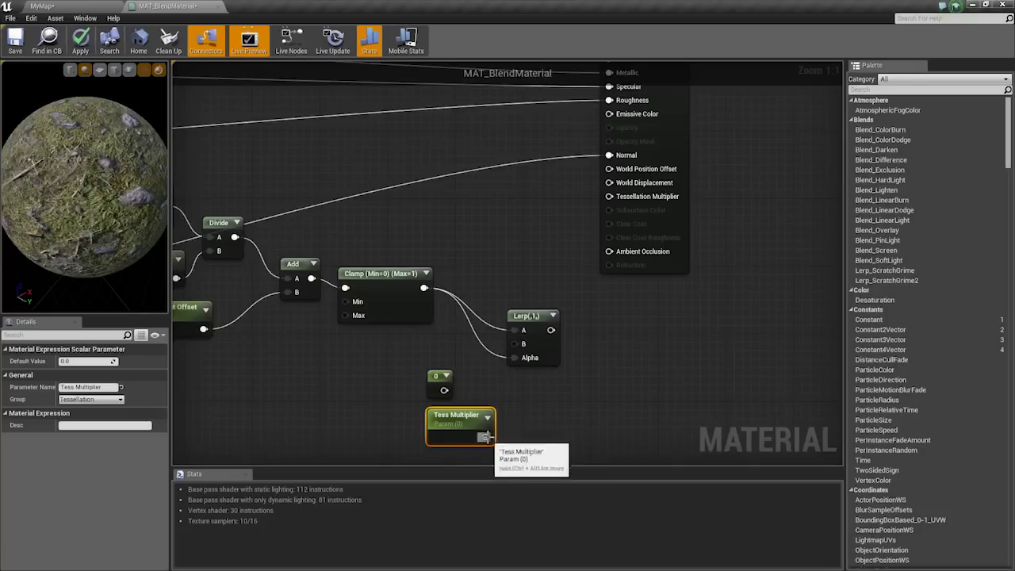
{"action": "left_click_drag", "start_coordinate": [486, 436], "coordinate": [514, 342]}
{"action": "left_click", "coordinate": [88, 362]}
{"action": "type", "text": "2"}
{"action": "key", "text": "Return"}
Wire the 0 constant into the Lerp's A input, tidy the nodes, and connect the Lerp output to Tessellation Multiplier.
{"action": "left_click_drag", "start_coordinate": [452, 426], "coordinate": [374, 405]}
{"action": "left_click_drag", "start_coordinate": [444, 390], "coordinate": [517, 331]}
{"action": "left_click_drag", "start_coordinate": [432, 379], "coordinate": [389, 357]}
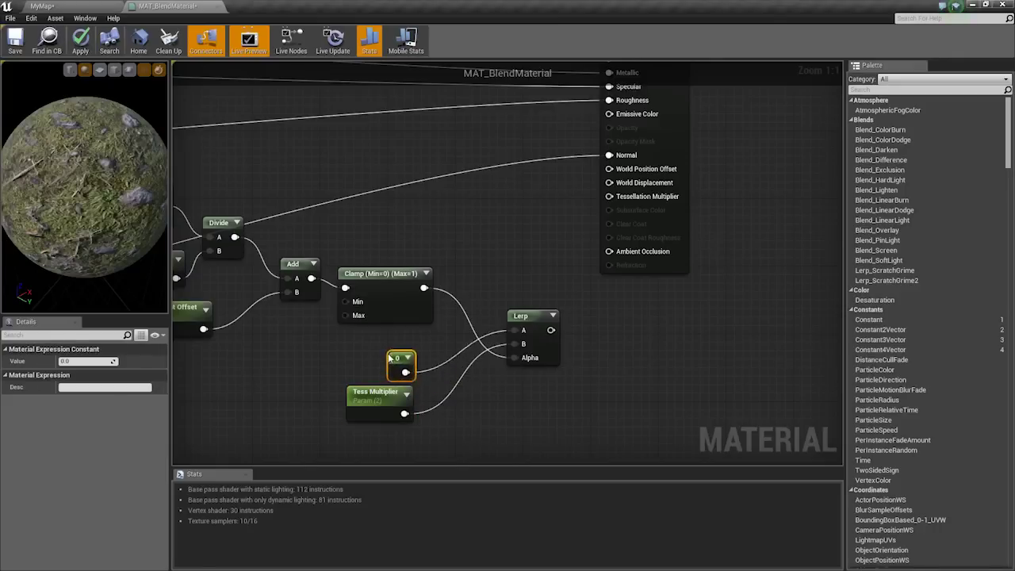
{"action": "left_click_drag", "start_coordinate": [524, 332], "coordinate": [469, 356]}
{"action": "left_click", "coordinate": [480, 331]}
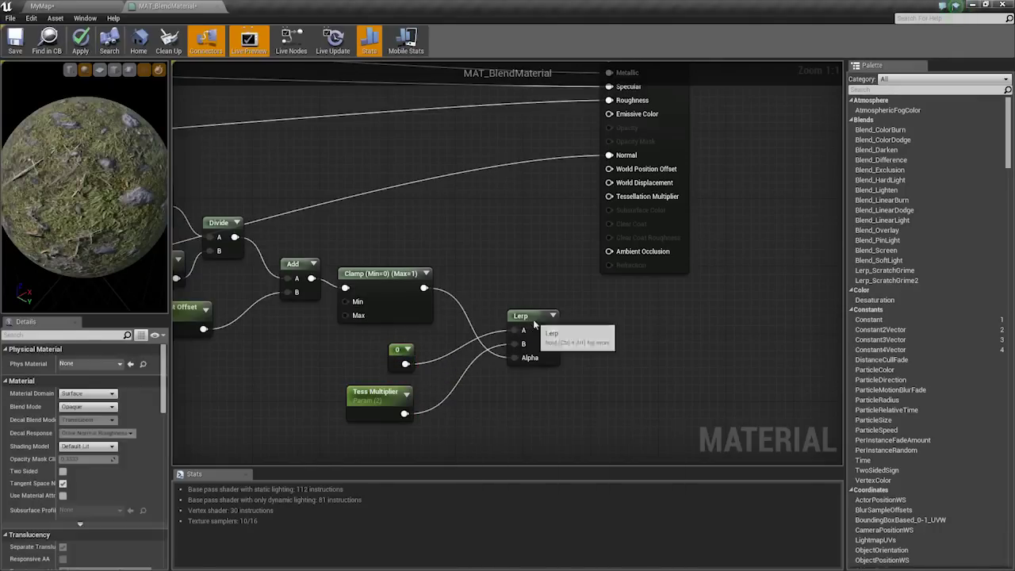
{"action": "left_click_drag", "start_coordinate": [530, 315], "coordinate": [609, 196]}
Review the graph layout between the HeightLerp blending nodes and the material output node.
{"action": "scroll", "coordinate": [625, 351], "scroll_direction": "down", "scroll_amount": 5}
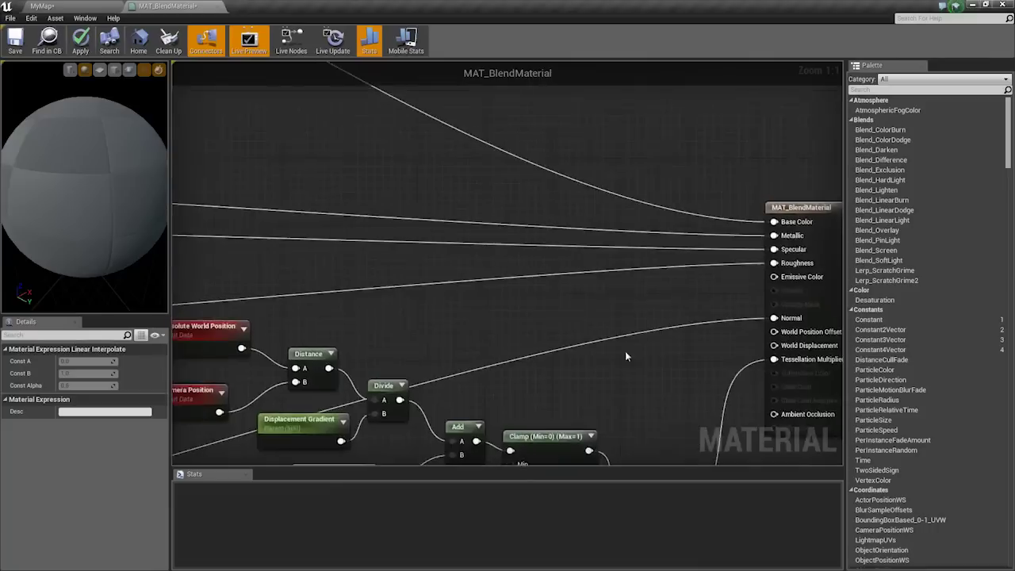
{"action": "scroll", "coordinate": [323, 234], "scroll_direction": "up", "scroll_amount": 3}
{"action": "scroll", "coordinate": [323, 230], "scroll_direction": "down", "scroll_amount": 2}
{"action": "right_click_drag", "start_coordinate": [323, 230], "coordinate": [558, 331]}
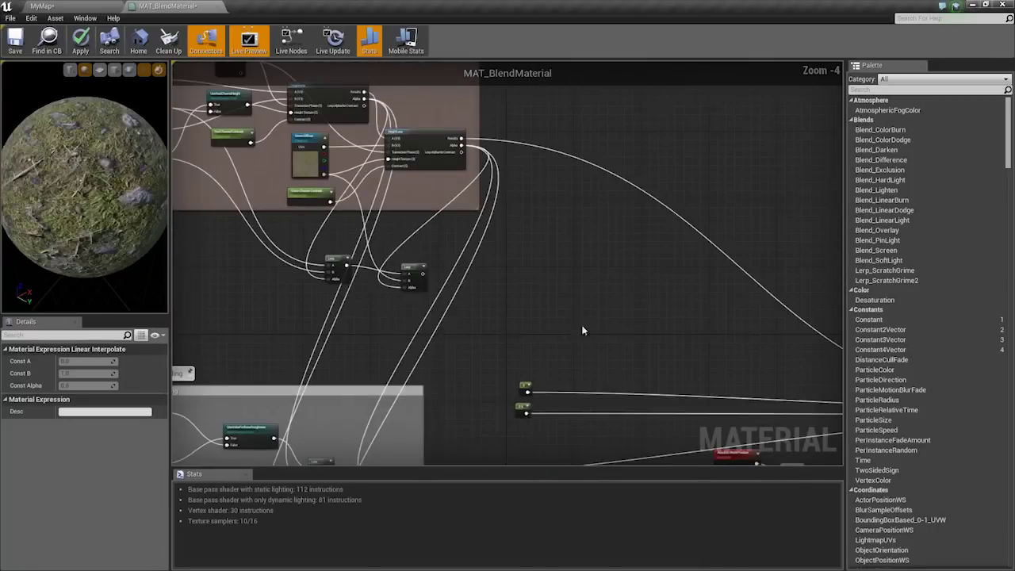
{"action": "right_click_drag", "start_coordinate": [600, 291], "coordinate": [465, 285]}
{"action": "right_click_drag", "start_coordinate": [384, 244], "coordinate": [506, 253]}
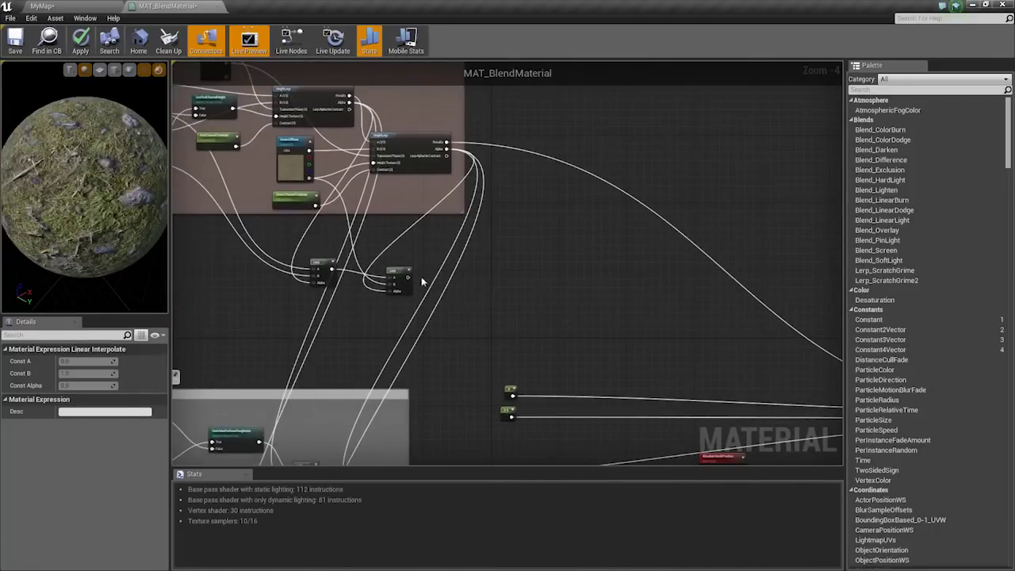
{"action": "scroll", "coordinate": [410, 282], "scroll_direction": "down", "scroll_amount": 3}
{"action": "scroll", "coordinate": [333, 226], "scroll_direction": "up", "scroll_amount": 5}
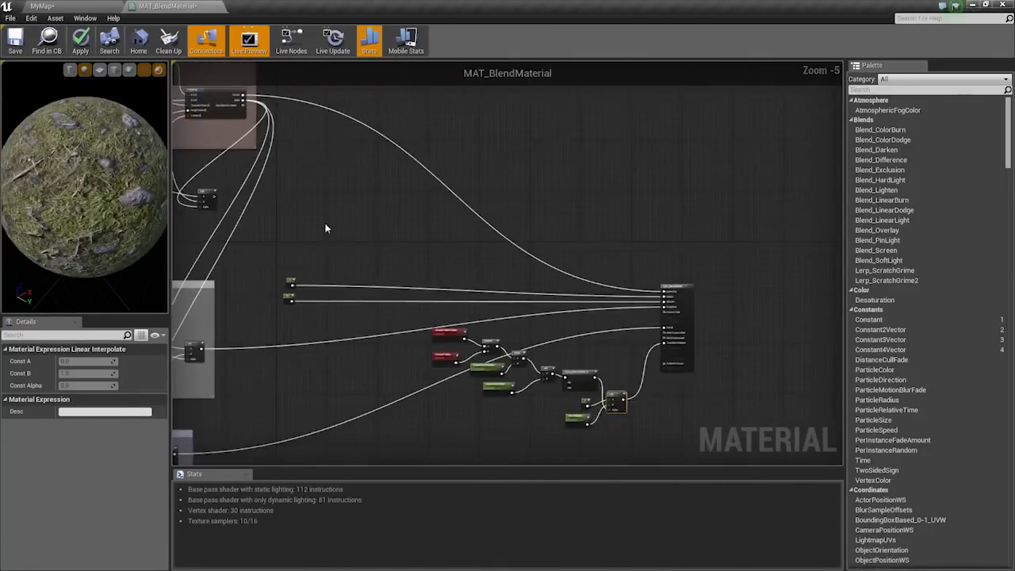
Group the two constants feeding Metallic and Specular in a comment box titled Metal/Spec.
{"action": "scroll", "coordinate": [354, 223], "scroll_direction": "down", "scroll_amount": 3}
{"action": "left_click_drag", "start_coordinate": [334, 208], "coordinate": [378, 290]}
{"action": "left_click_drag", "start_coordinate": [343, 259], "coordinate": [318, 176]}
{"action": "scroll", "coordinate": [536, 254], "scroll_direction": "up", "scroll_amount": 3}
{"action": "right_click_drag", "start_coordinate": [310, 208], "coordinate": [422, 273]}
{"action": "type", "text": "cSpec"}
{"action": "key", "text": "Return"}
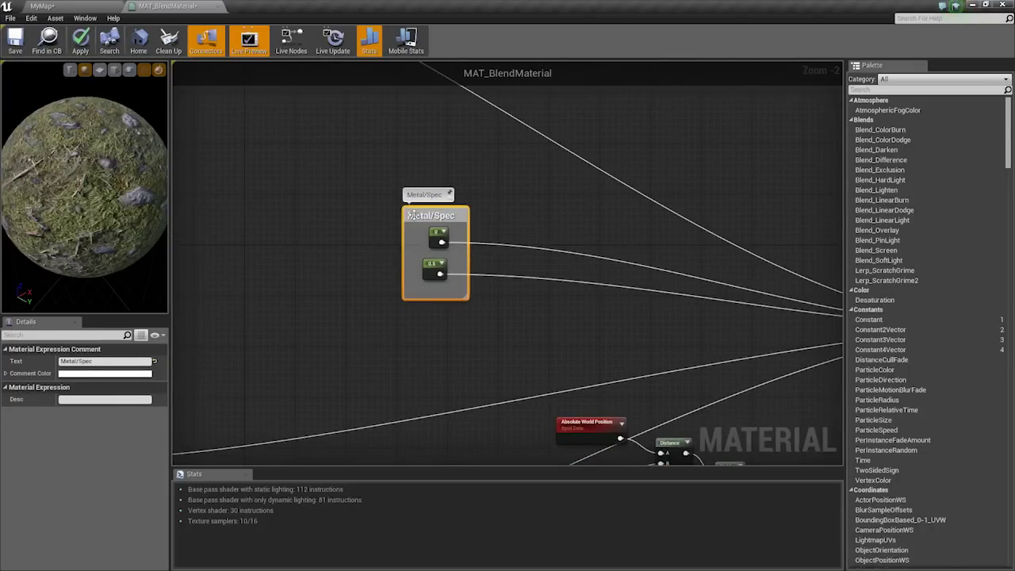
Move the material output node farther away from the tessellation nodes.
{"action": "right_click_drag", "start_coordinate": [533, 267], "coordinate": [270, 88]}
{"action": "right_click_drag", "start_coordinate": [609, 263], "coordinate": [547, 259]}
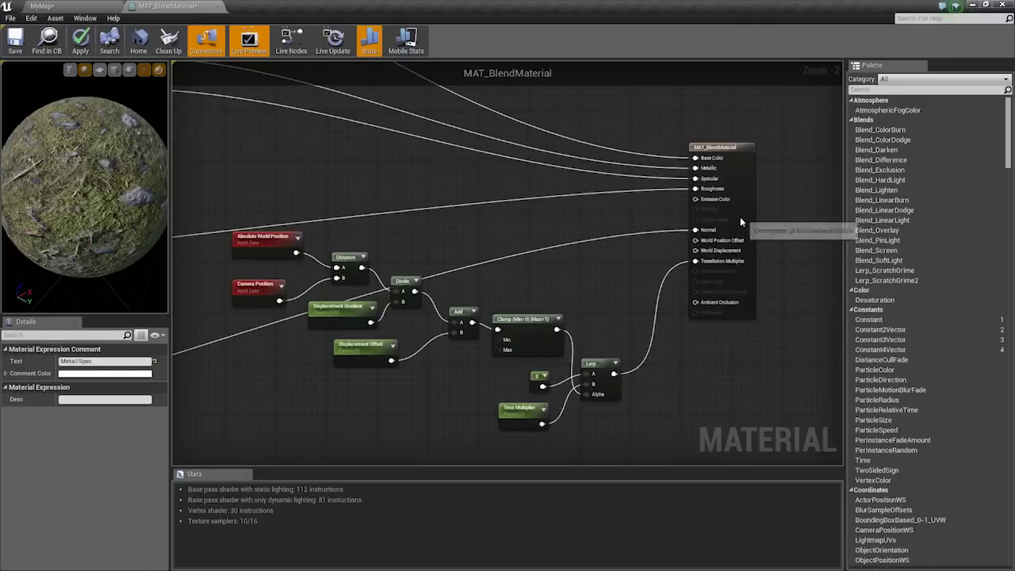
{"action": "left_click_drag", "start_coordinate": [740, 218], "coordinate": [832, 191]}
{"action": "right_click_drag", "start_coordinate": [547, 276], "coordinate": [617, 257]}
Assign the Displacement Gradient and Displacement Offset parameters to the Tessellation group.
{"action": "left_click_drag", "start_coordinate": [316, 443], "coordinate": [645, 264]}
{"action": "scroll", "coordinate": [645, 265], "scroll_direction": "down", "scroll_amount": 5}
{"action": "left_click_drag", "start_coordinate": [516, 378], "coordinate": [628, 257]}
{"action": "scroll", "coordinate": [628, 255], "scroll_direction": "up", "scroll_amount": 4}
{"action": "left_click", "coordinate": [407, 293]}
{"action": "left_click", "coordinate": [426, 329], "text": "ctrl"}
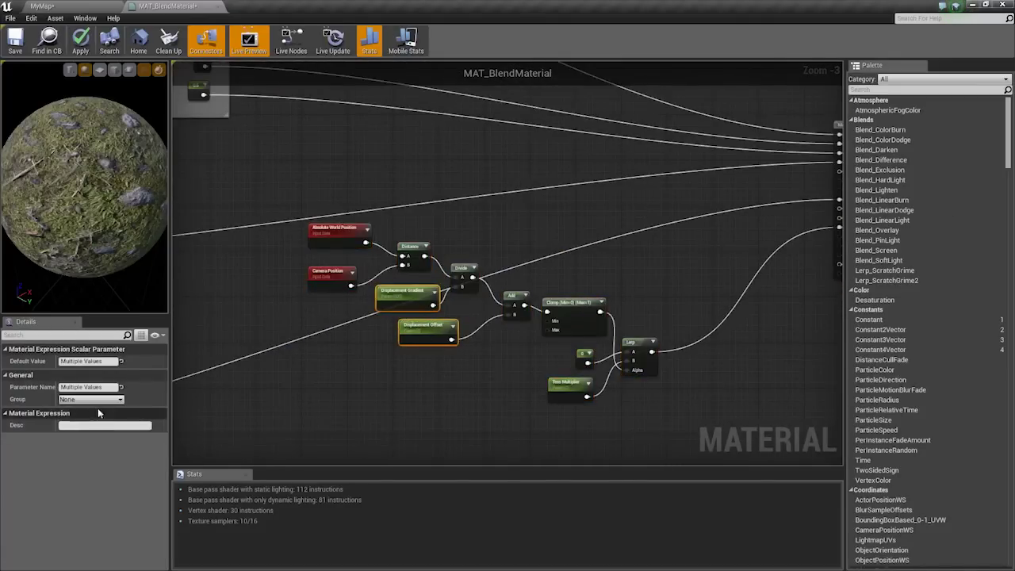
{"action": "left_click", "coordinate": [120, 400]}
{"action": "left_click", "coordinate": [77, 439]}
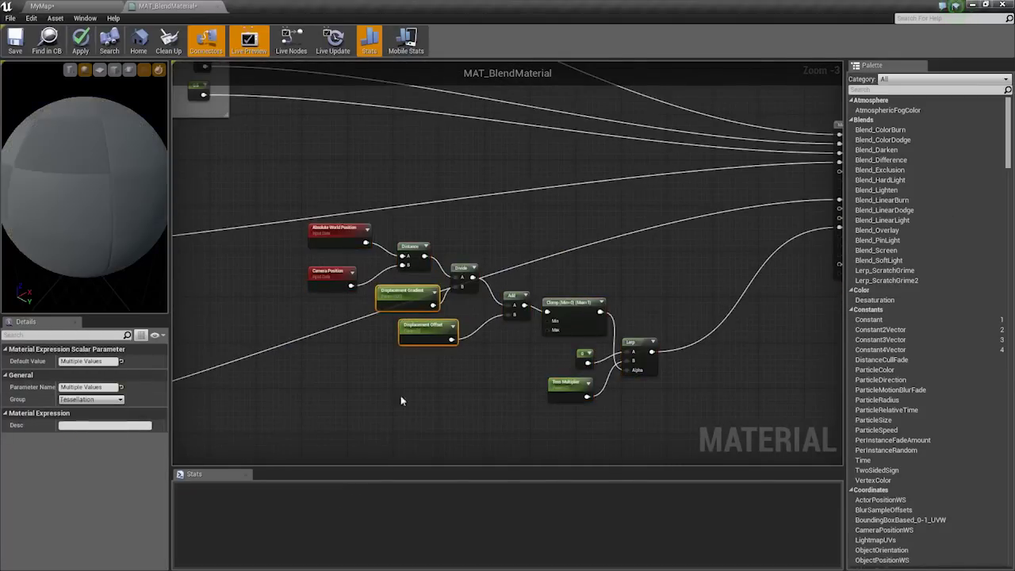
Enclose the camera-distance tessellation nodes in a comment box titled Tess Multiplier.
{"action": "right_click_drag", "start_coordinate": [401, 394], "coordinate": [387, 371]}
{"action": "left_click_drag", "start_coordinate": [249, 406], "coordinate": [660, 188]}
{"action": "type", "text": "cTess Multiplier"}
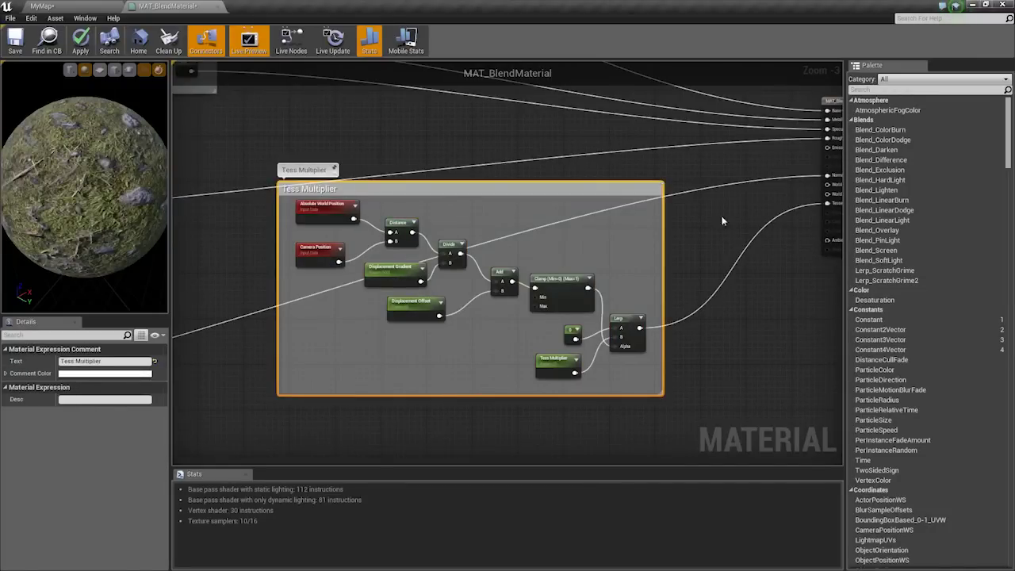
{"action": "scroll", "coordinate": [722, 222], "scroll_direction": "down", "scroll_amount": 3}
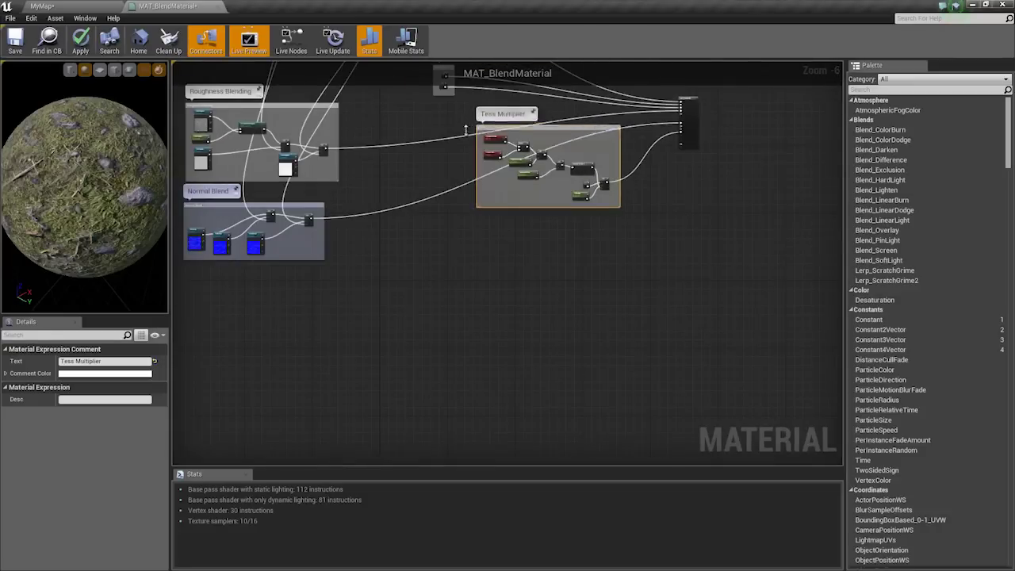
Select the two loose Lerp nodes between the height-blending box and the Roughness Blending box and shift them slightly.
{"action": "scroll", "coordinate": [478, 141], "scroll_direction": "up", "scroll_amount": 5}
{"action": "right_click_drag", "start_coordinate": [478, 142], "coordinate": [740, 339]}
{"action": "scroll", "coordinate": [392, 243], "scroll_direction": "down", "scroll_amount": 5}
{"action": "scroll", "coordinate": [424, 227], "scroll_direction": "up", "scroll_amount": 4}
{"action": "right_click_drag", "start_coordinate": [359, 232], "coordinate": [649, 293]}
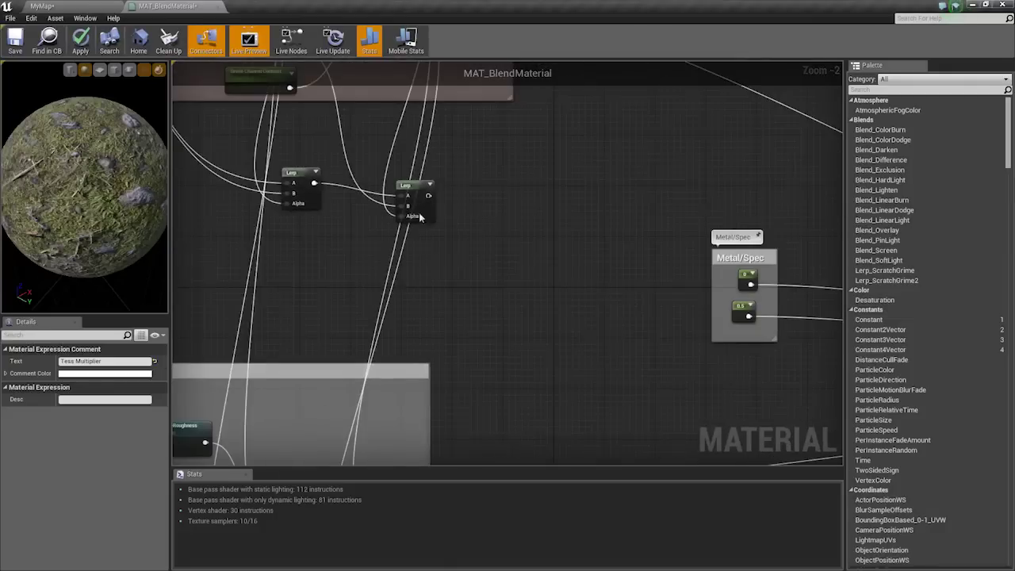
{"action": "right_click_drag", "start_coordinate": [430, 205], "coordinate": [480, 231]}
{"action": "scroll", "coordinate": [481, 231], "scroll_direction": "down", "scroll_amount": 3}
{"action": "left_click_drag", "start_coordinate": [397, 255], "coordinate": [517, 220]}
{"action": "right_click_drag", "start_coordinate": [517, 219], "coordinate": [394, 228]}
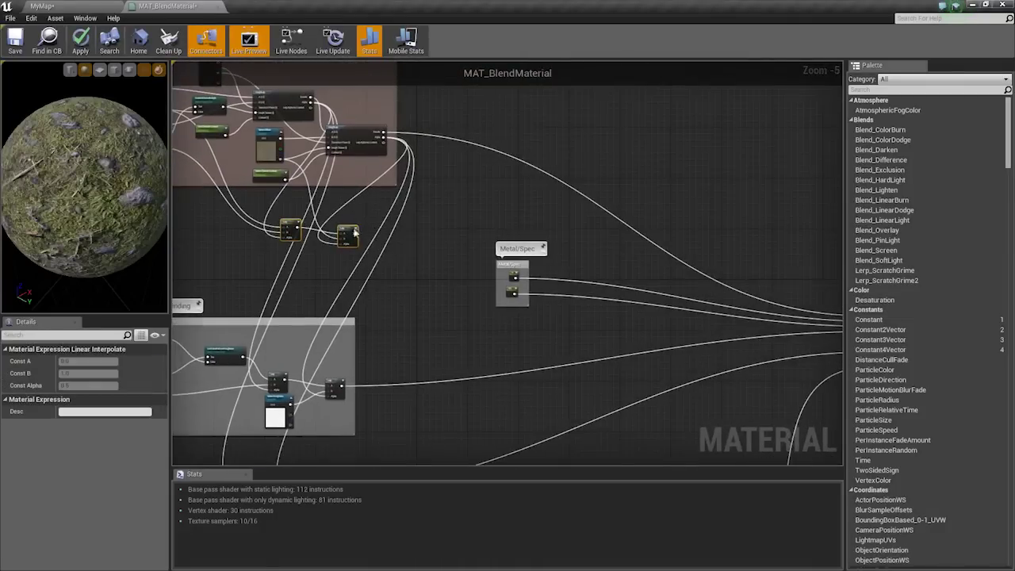
{"action": "mouse_move", "coordinate": [349, 232]}
{"action": "left_mouse_down"}
{"action": "mouse_move", "coordinate": [384, 237]}
{"action": "mouse_move", "coordinate": [350, 240]}
{"action": "left_mouse_up"}
Move the Roughness Blending and Normal Blend comment boxes farther down and reposition the two loose Lerp nodes in the gap above them.
{"action": "right_click_drag", "start_coordinate": [288, 321], "coordinate": [475, 192]}
{"action": "scroll", "coordinate": [475, 192], "scroll_direction": "down", "scroll_amount": 4}
{"action": "left_click_drag", "start_coordinate": [340, 388], "coordinate": [394, 337]}
{"action": "left_click", "coordinate": [444, 206]}
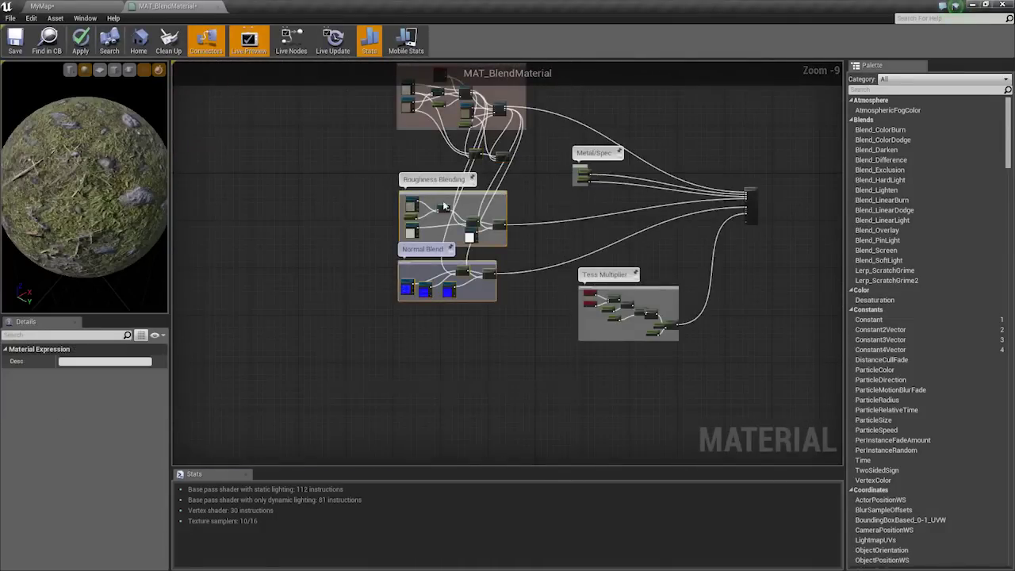
{"action": "scroll", "coordinate": [399, 192], "scroll_direction": "up", "scroll_amount": 5}
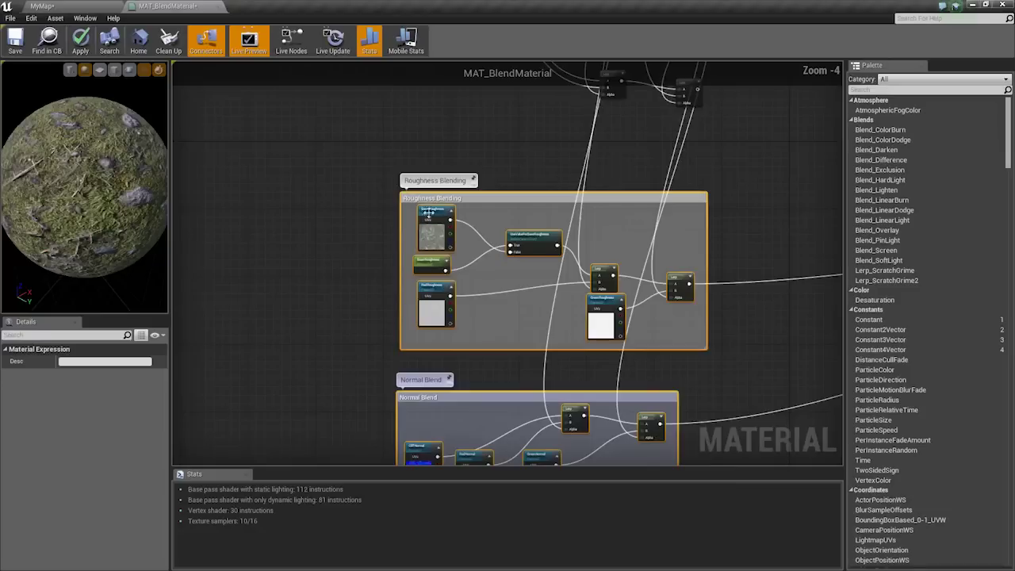
{"action": "right_click_drag", "start_coordinate": [421, 208], "coordinate": [311, 436]}
{"action": "scroll", "coordinate": [496, 272], "scroll_direction": "up", "scroll_amount": 3}
{"action": "left_click_drag", "start_coordinate": [446, 241], "coordinate": [743, 159]}
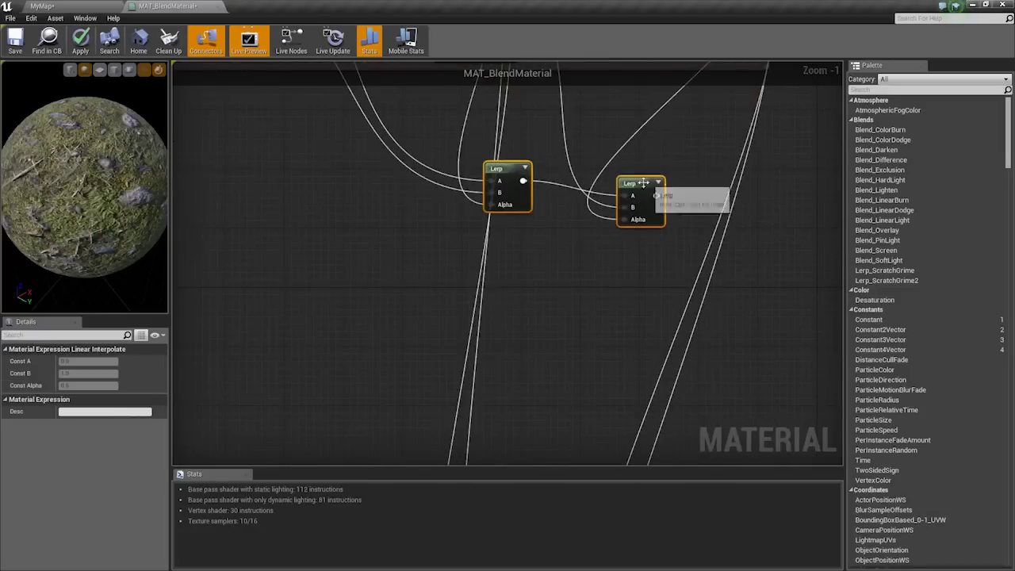
{"action": "right_click_drag", "start_coordinate": [667, 197], "coordinate": [540, 238]}
Add a Multiply node fed by the second loose Lerp's output and place it close beside that Lerp.
{"action": "left_click_drag", "start_coordinate": [530, 232], "coordinate": [679, 270]}
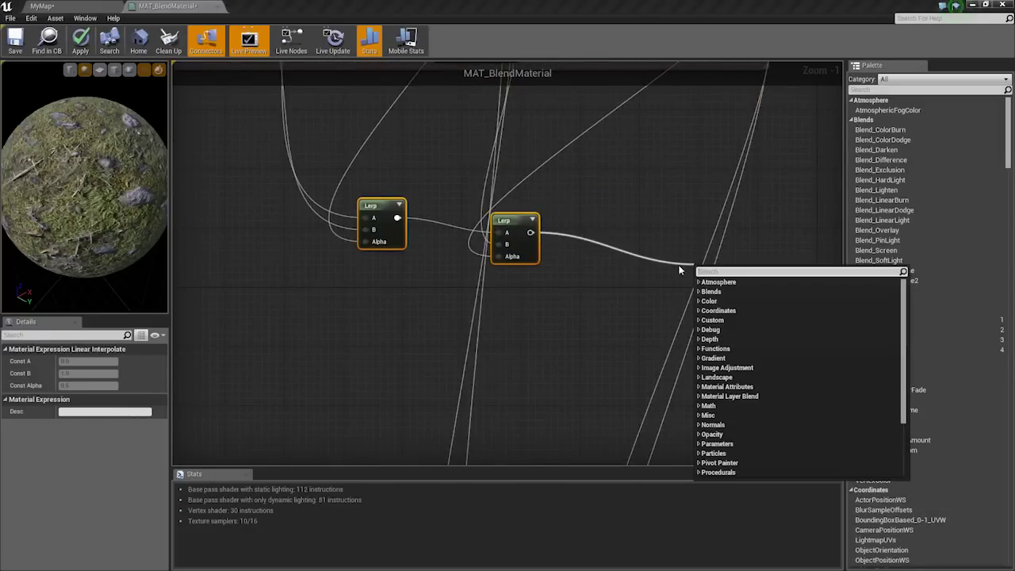
{"action": "type", "text": "multiply"}
{"action": "key", "text": "Return"}
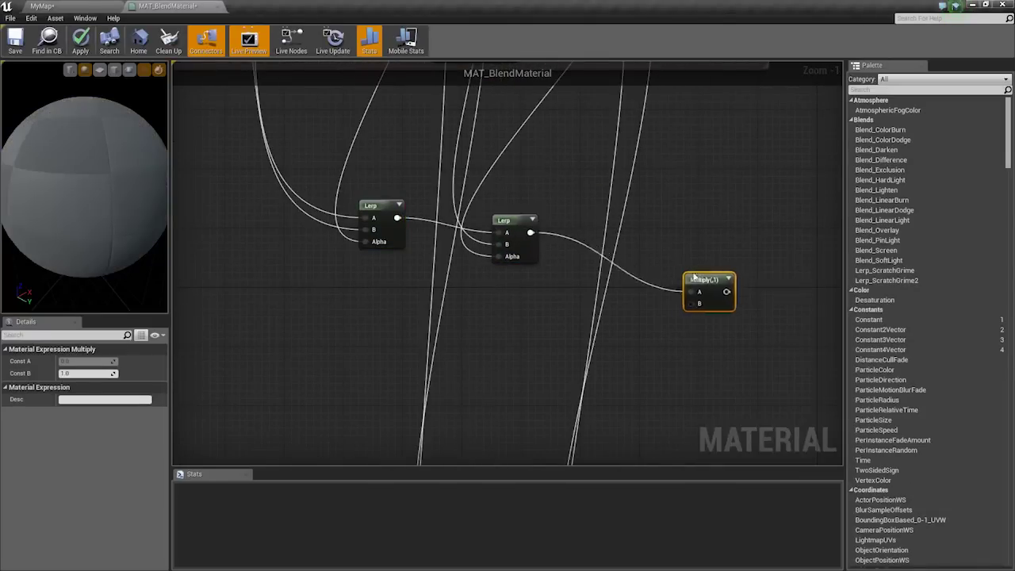
{"action": "left_click_drag", "start_coordinate": [694, 277], "coordinate": [606, 248]}
{"action": "scroll", "coordinate": [603, 273], "scroll_direction": "up", "scroll_amount": 1}
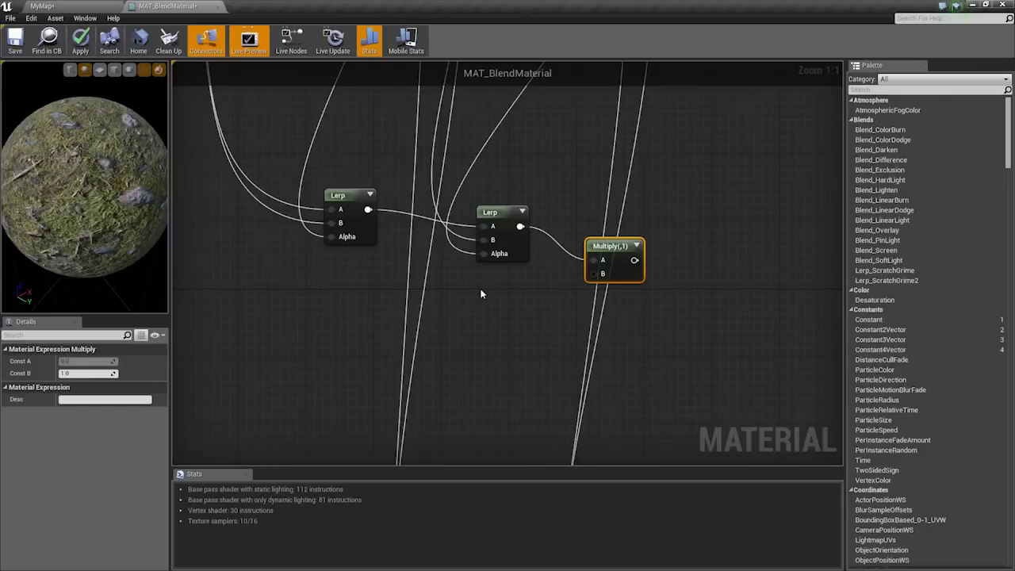
Create a scalar parameter named Displacement Multi in the Tessellation group and connect it to the Multiply node's B input.
{"action": "left_click", "coordinate": [491, 285]}
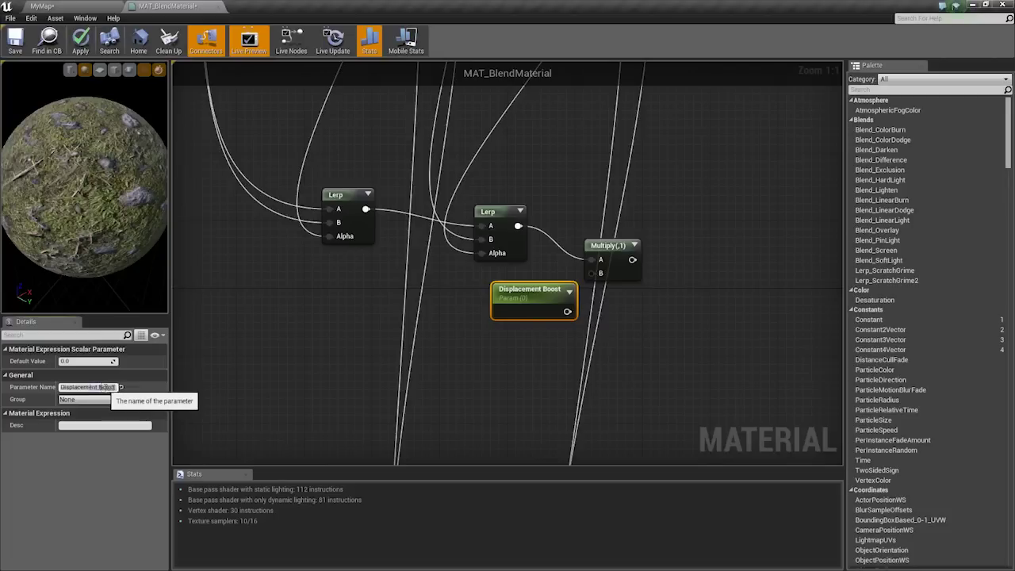
{"action": "key", "text": "Return"}
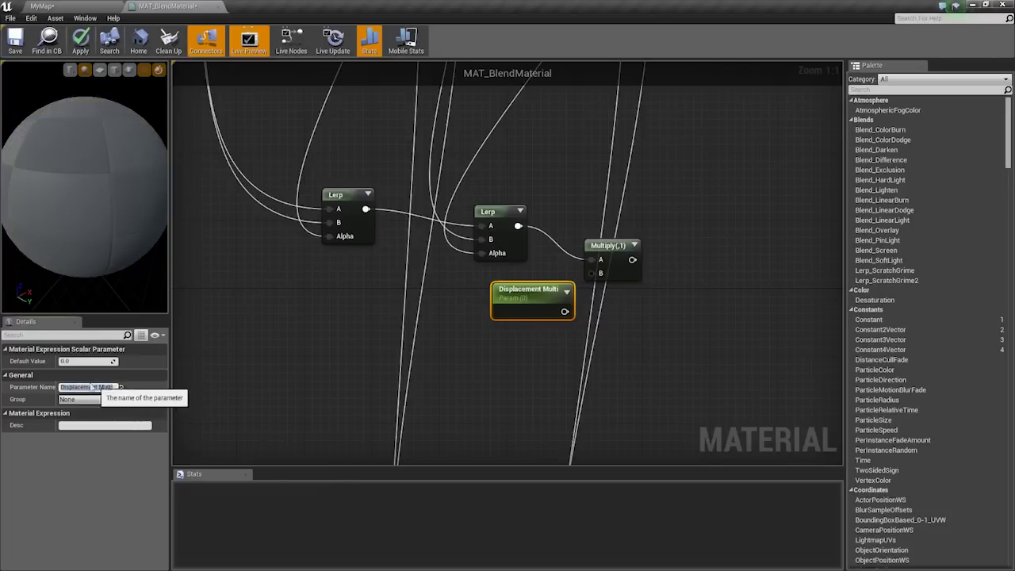
{"action": "left_click", "coordinate": [125, 402]}
{"action": "left_click", "coordinate": [79, 426]}
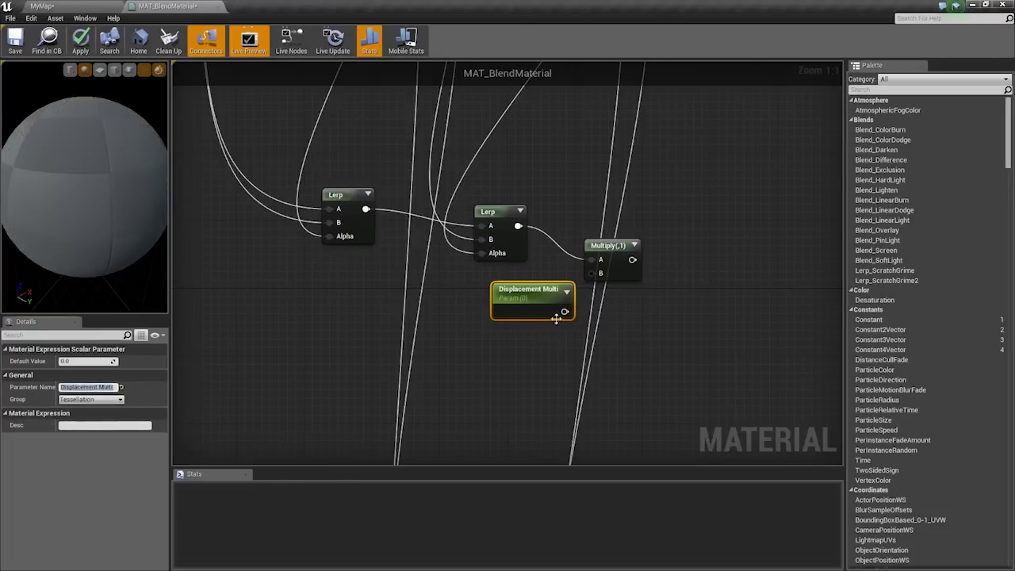
{"action": "right_click_drag", "start_coordinate": [587, 285], "coordinate": [539, 281]}
Add a VertexNormalWS node and place it just below and beyond the Displacement Multi multiplication.
{"action": "right_click", "coordinate": [544, 279]}
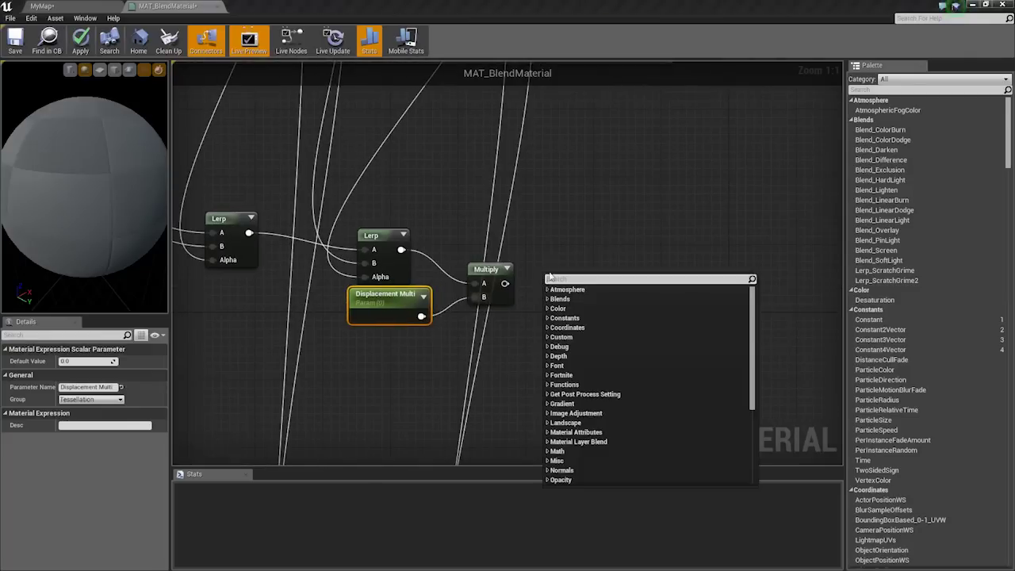
{"action": "type", "text": "vertex"}
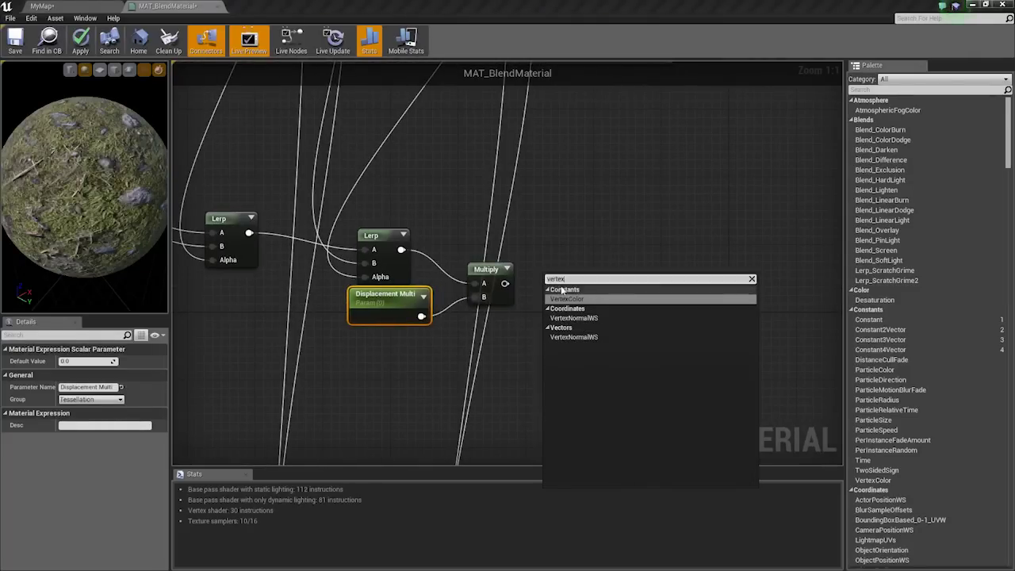
{"action": "left_click", "coordinate": [576, 337]}
{"action": "left_click_drag", "start_coordinate": [567, 292], "coordinate": [592, 305]}
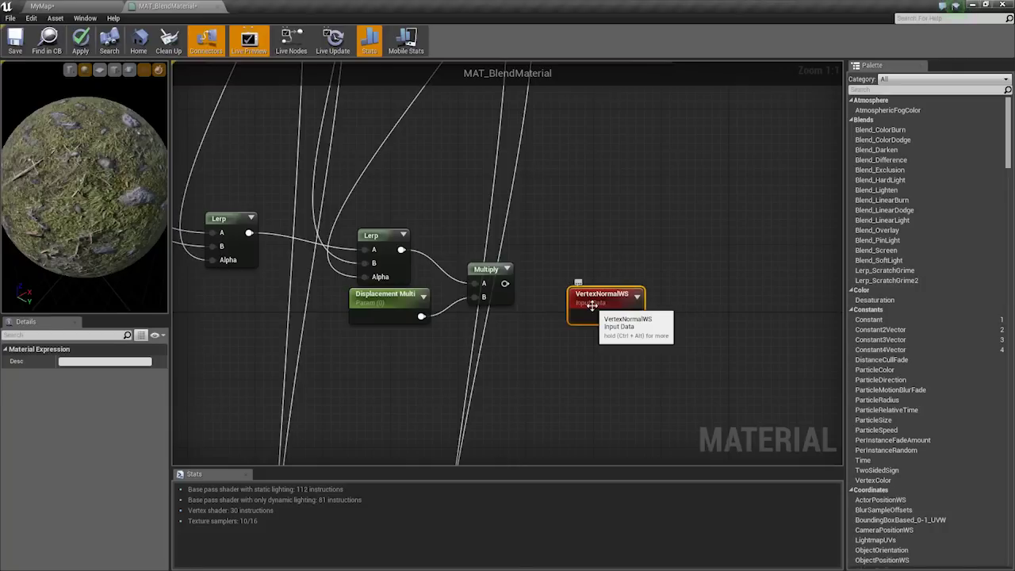
{"action": "right_click_drag", "start_coordinate": [606, 264], "coordinate": [534, 248]}
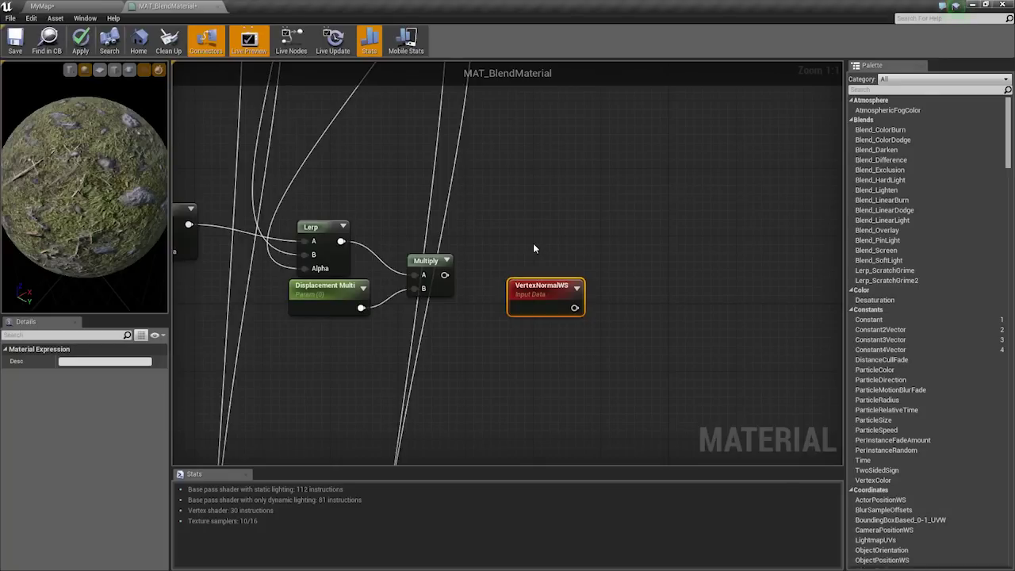
{"action": "left_click_drag", "start_coordinate": [542, 285], "coordinate": [465, 327]}
Multiply the scaled displacement by VertexNormalWS with a second Multiply node and connect its result to World Displacement.
{"action": "left_click_drag", "start_coordinate": [444, 274], "coordinate": [564, 307]}
{"action": "type", "text": "mul"}
{"action": "key", "text": "Return"}
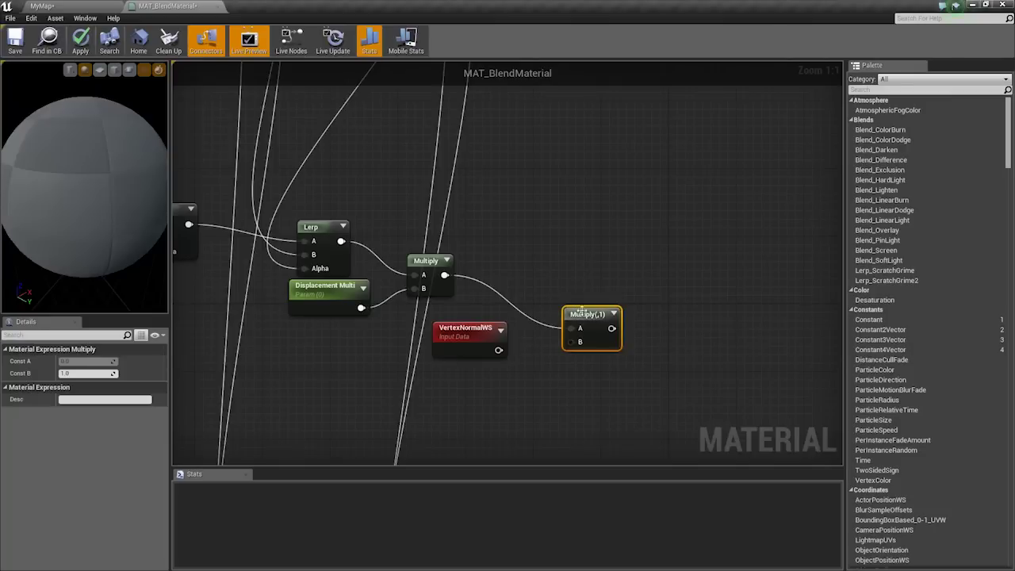
{"action": "left_click_drag", "start_coordinate": [498, 350], "coordinate": [571, 342]}
{"action": "right_click_drag", "start_coordinate": [573, 331], "coordinate": [546, 277]}
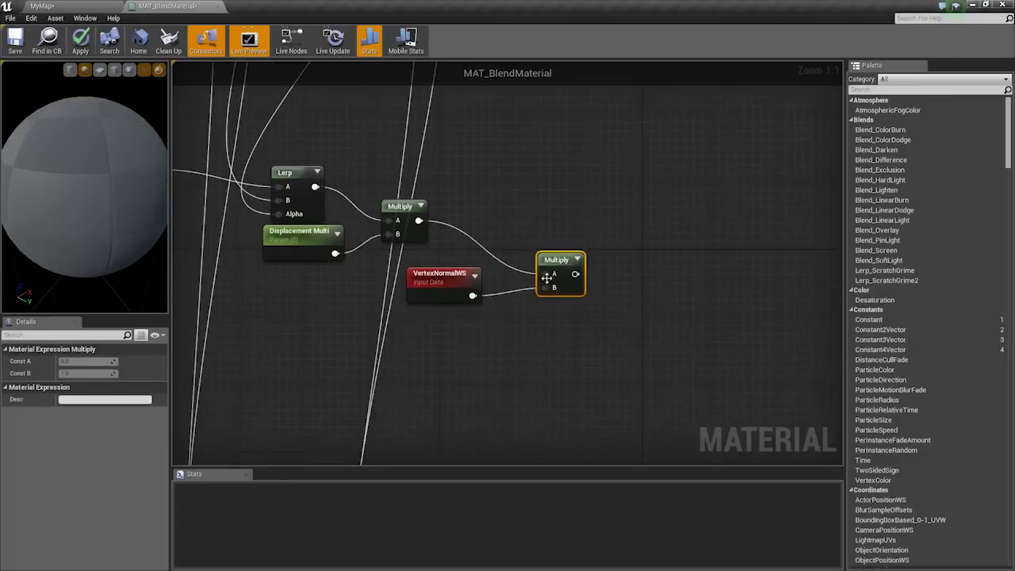
{"action": "left_click_drag", "start_coordinate": [546, 277], "coordinate": [534, 258]}
{"action": "right_click", "coordinate": [554, 262]}
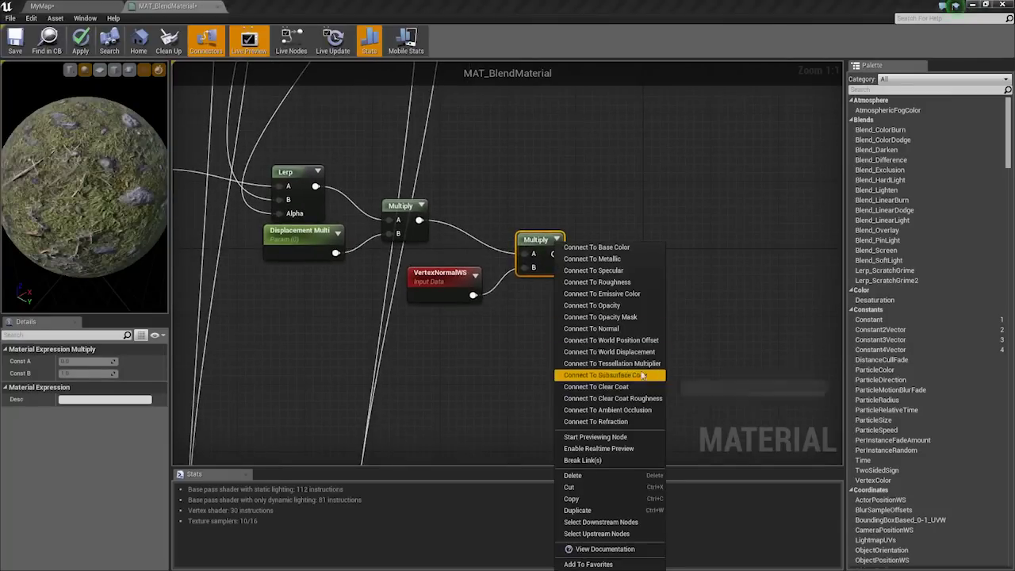
{"action": "left_click", "coordinate": [642, 355]}
Enclose the two Lerps, both Multiply nodes, Displacement Multi and VertexNormalWS in a comment box titled Displacement.
{"action": "right_click_drag", "start_coordinate": [494, 313], "coordinate": [530, 312]}
{"action": "scroll", "coordinate": [547, 297], "scroll_direction": "down", "scroll_amount": 4}
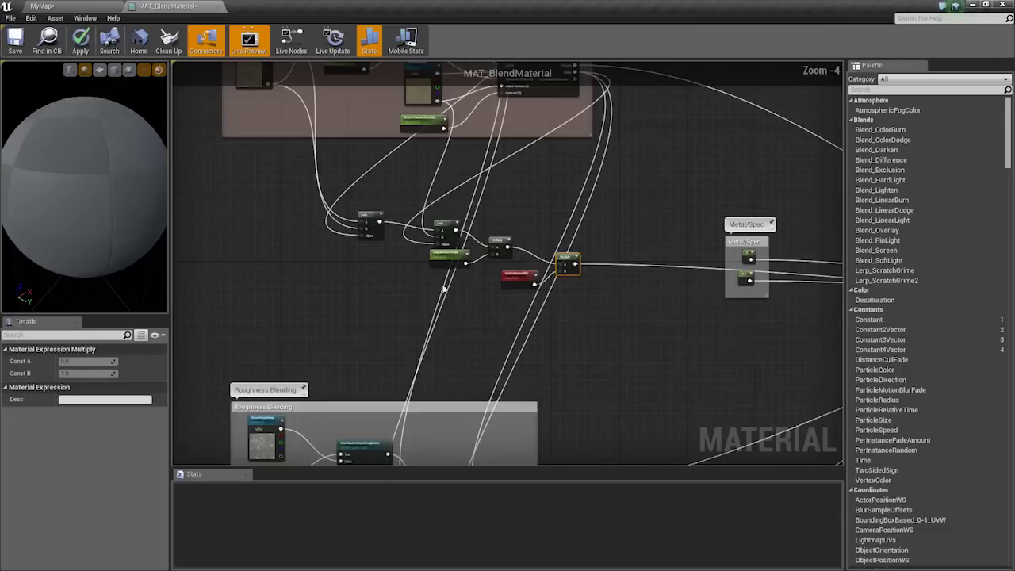
{"action": "left_click_drag", "start_coordinate": [336, 298], "coordinate": [616, 150]}
{"action": "scroll", "coordinate": [564, 218], "scroll_direction": "up", "scroll_amount": 3}
{"action": "right_click_drag", "start_coordinate": [564, 219], "coordinate": [680, 271]}
{"action": "key", "text": "c"}
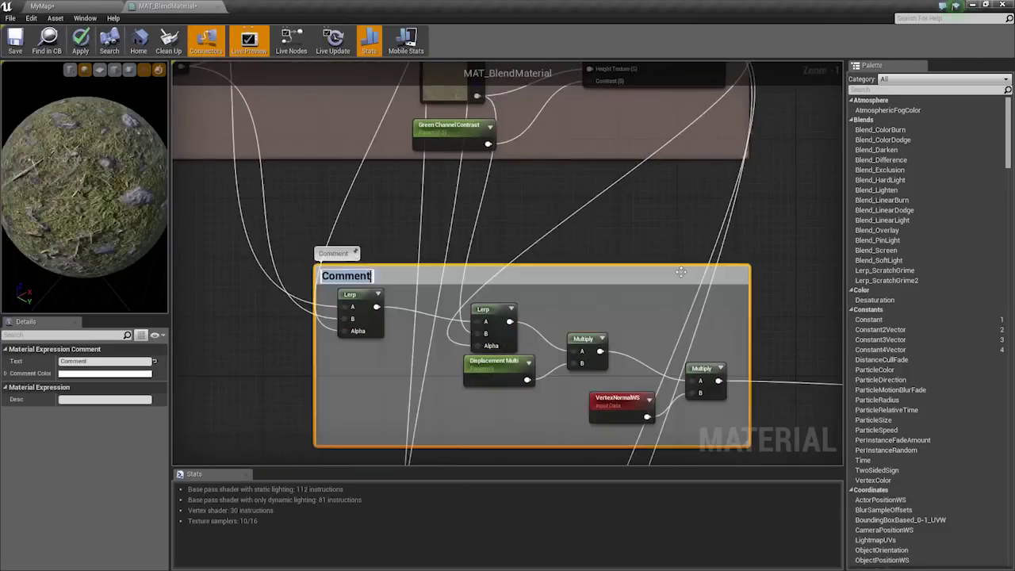
{"action": "type", "text": "Displacement"}
{"action": "key", "text": "Return"}
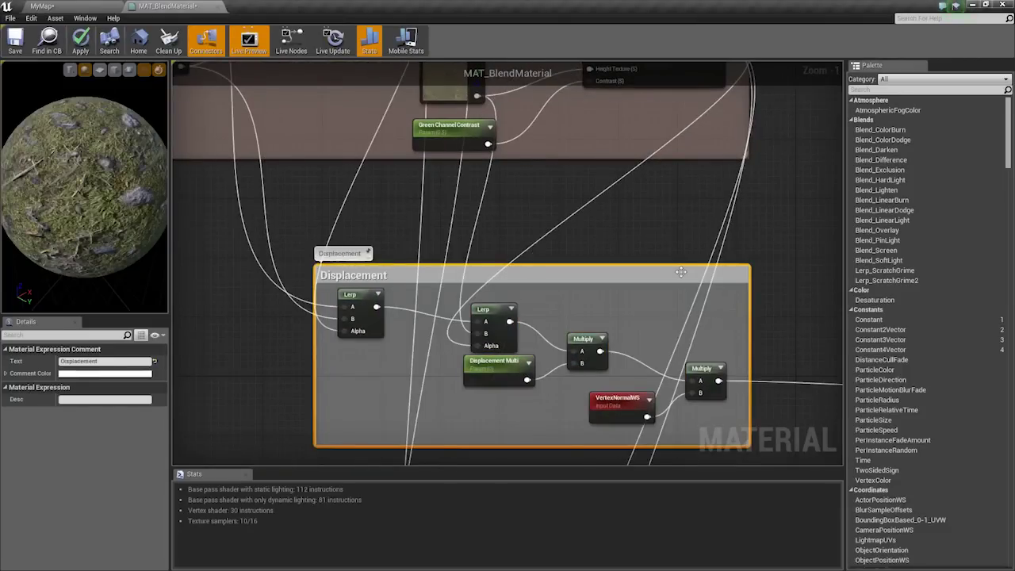
Apply the changes to MAT_BlendMaterial and return to the MyMap level.
{"action": "right_click_drag", "start_coordinate": [644, 263], "coordinate": [454, 192]}
{"action": "scroll", "coordinate": [455, 194], "scroll_direction": "down", "scroll_amount": 4}
{"action": "scroll", "coordinate": [456, 201], "scroll_direction": "up", "scroll_amount": 2}
{"action": "right_click_drag", "start_coordinate": [531, 412], "coordinate": [509, 271]}
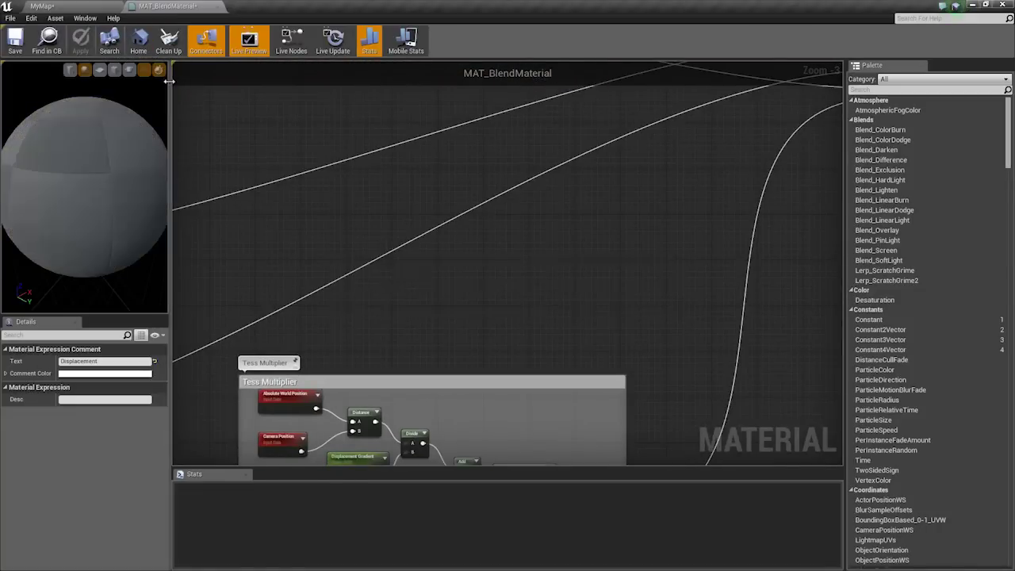
{"action": "left_click", "coordinate": [92, 8]}
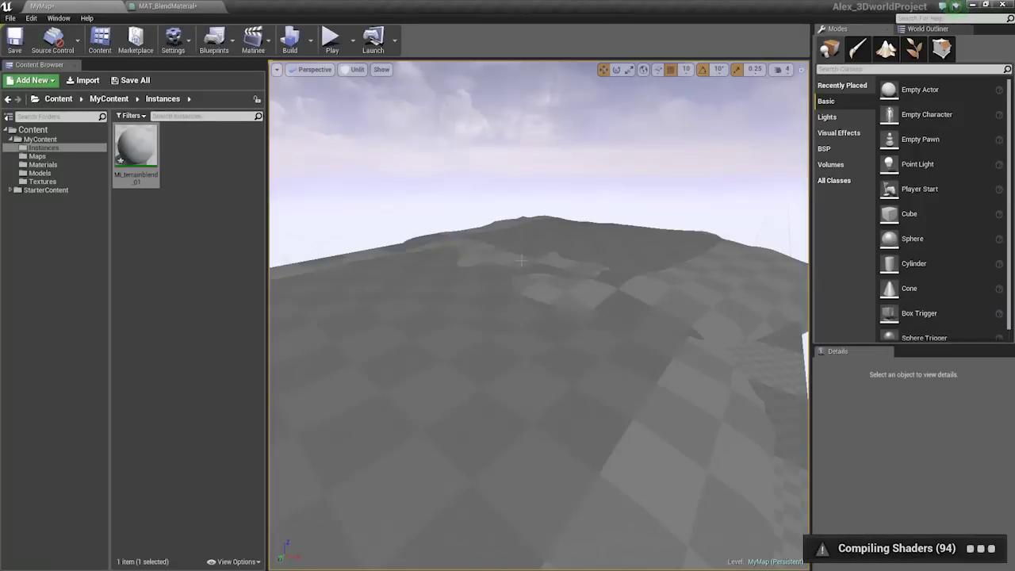
Show the level in wireframe and examine the terrain's tessellation density from near and far, focusing on Terrain_Chunk_2.
{"action": "right_click_drag", "start_coordinate": [540, 317], "coordinate": [508, 313]}
{"action": "key", "text": "alt+2"}
{"action": "right_click_drag", "start_coordinate": [635, 387], "coordinate": [679, 387]}
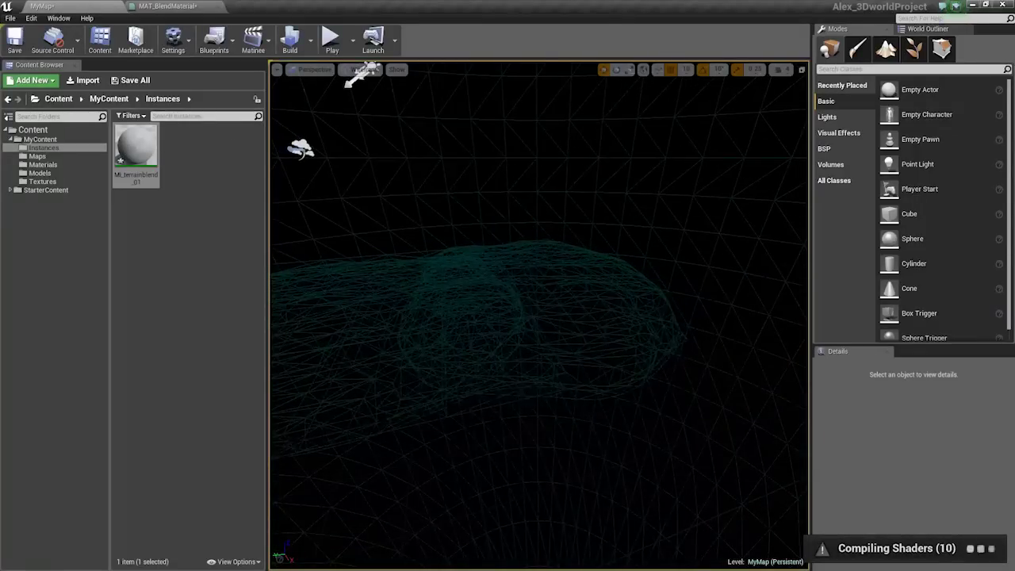
{"action": "left_click", "coordinate": [514, 402]}
{"action": "left_click", "coordinate": [514, 380]}
{"action": "right_click_drag", "start_coordinate": [514, 380], "coordinate": [474, 403]}
{"action": "key", "text": "w"}
{"action": "key", "text": "Escape"}
{"action": "key", "text": "s"}
{"action": "key", "text": "w"}
{"action": "key", "text": "s"}
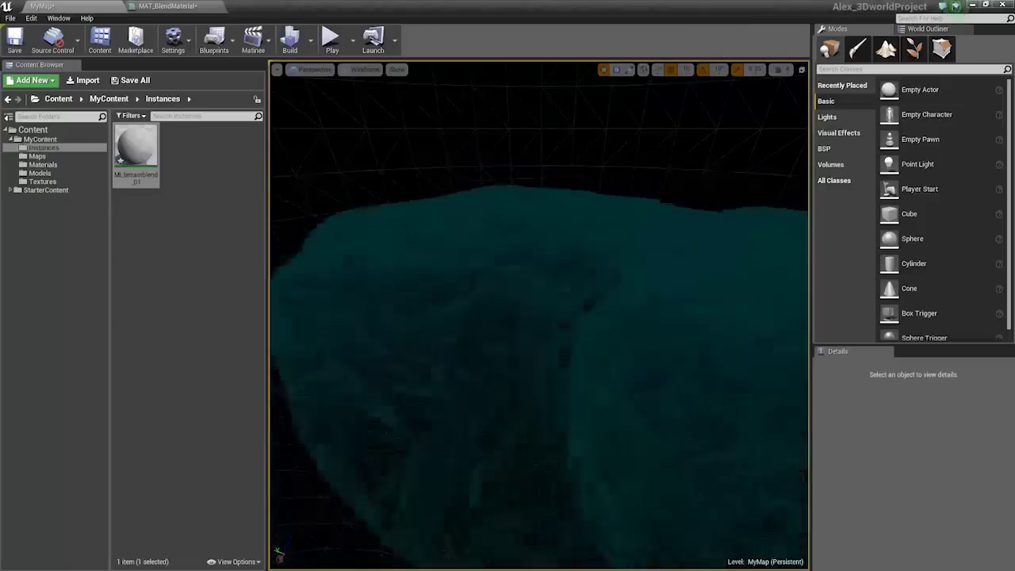
{"action": "scroll", "coordinate": [560, 182], "scroll_direction": "down", "scroll_amount": 10}
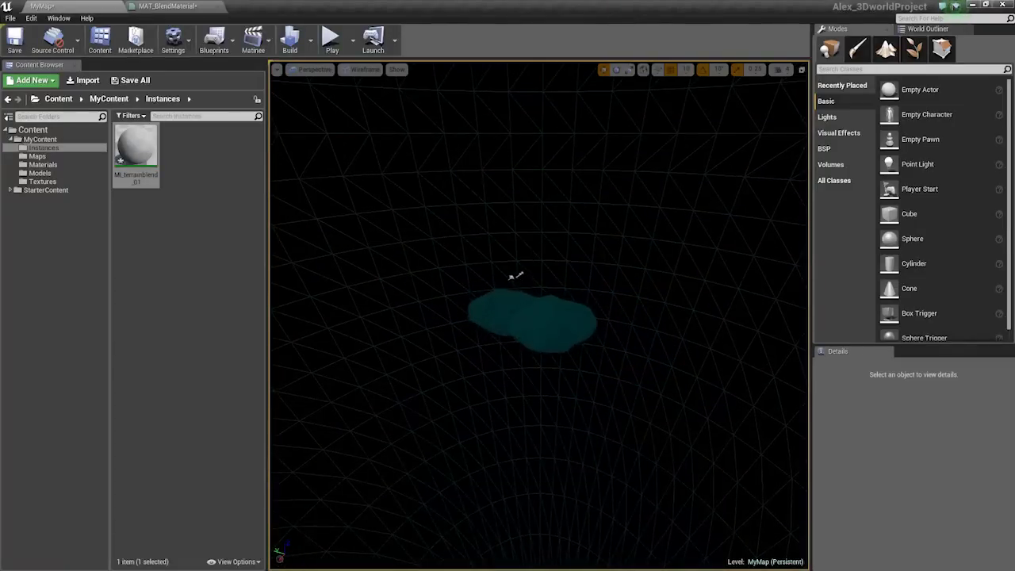
{"action": "scroll", "coordinate": [539, 317], "scroll_direction": "up", "scroll_amount": 10}
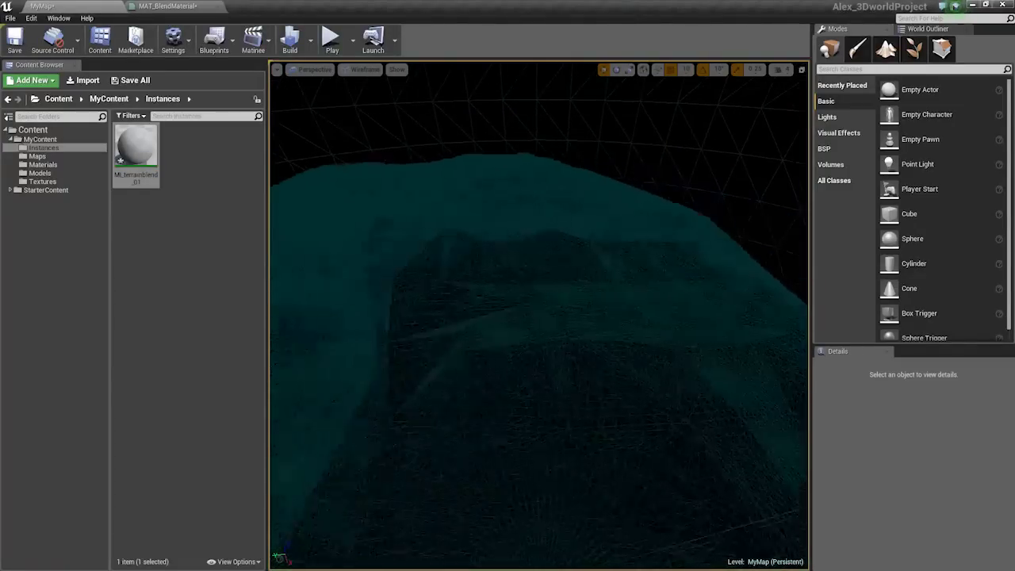
{"action": "left_click", "coordinate": [547, 336]}
{"action": "key", "text": "f"}
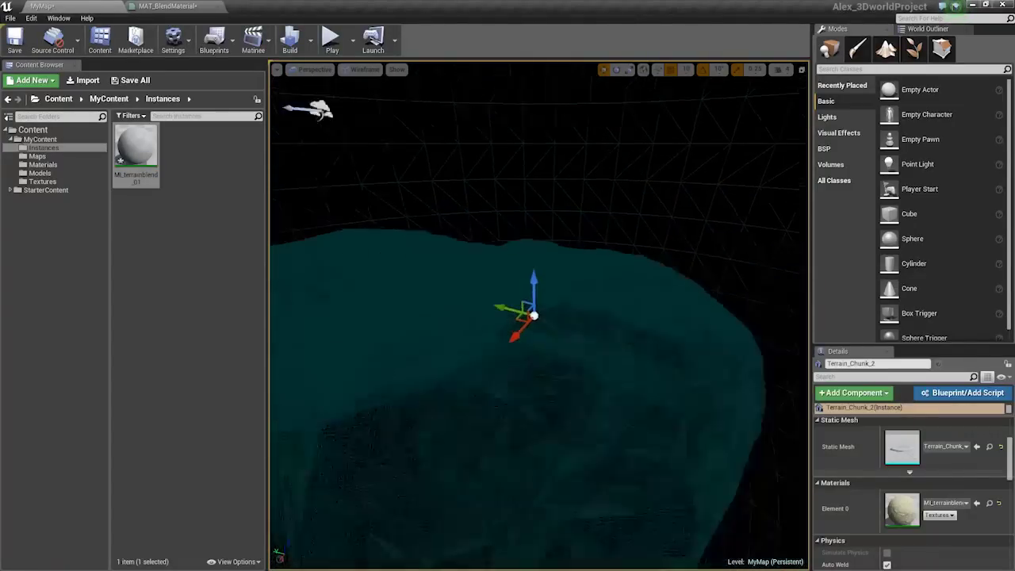
Open the MI_terrainblend_01 instance, enlarge its details area and enable the Displacement Gradient override.
{"action": "double_click", "coordinate": [136, 147]}
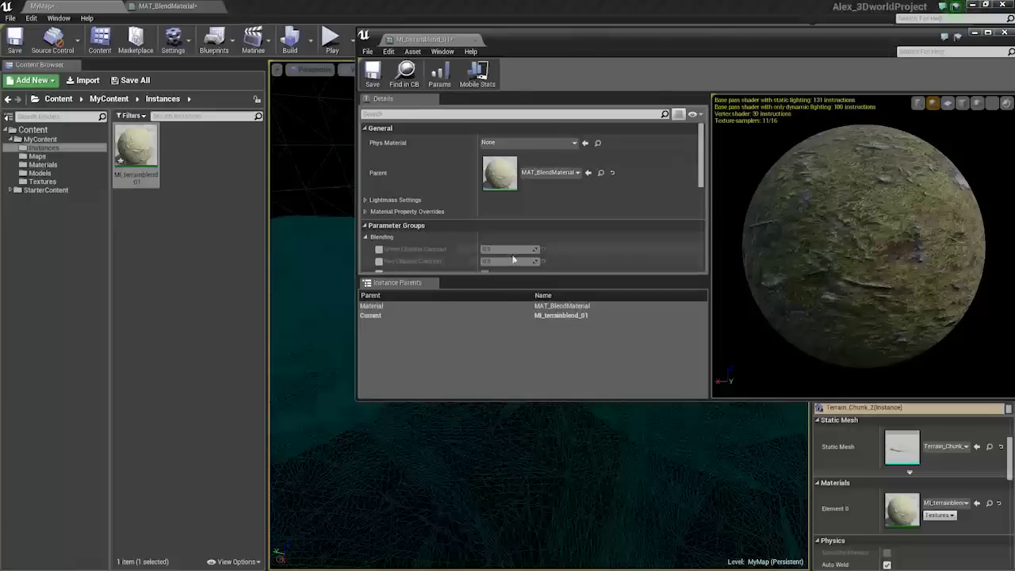
{"action": "left_click_drag", "start_coordinate": [508, 278], "coordinate": [520, 371]}
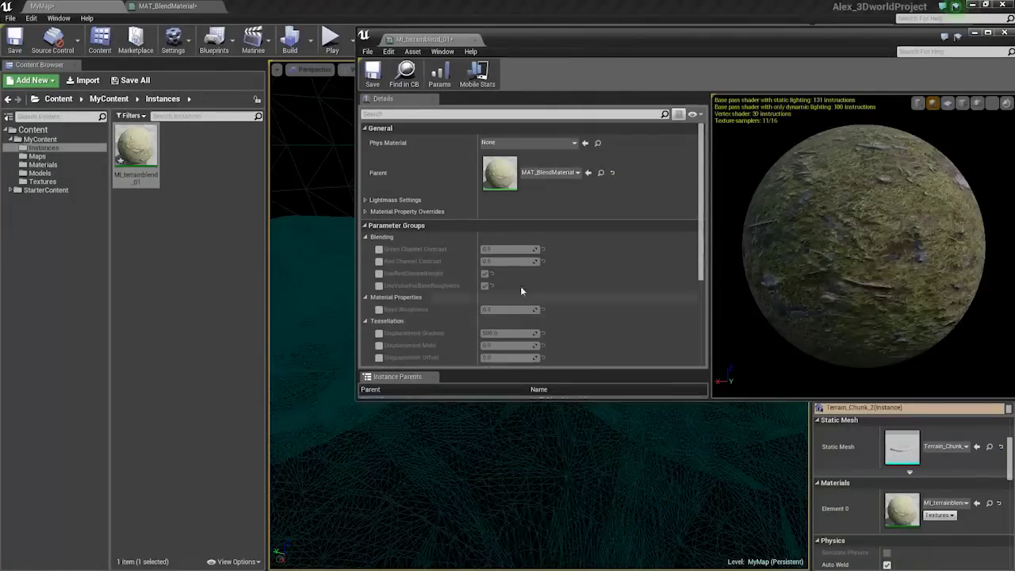
{"action": "scroll", "coordinate": [530, 270], "scroll_direction": "down", "scroll_amount": 4}
{"action": "scroll", "coordinate": [532, 268], "scroll_direction": "up", "scroll_amount": 2}
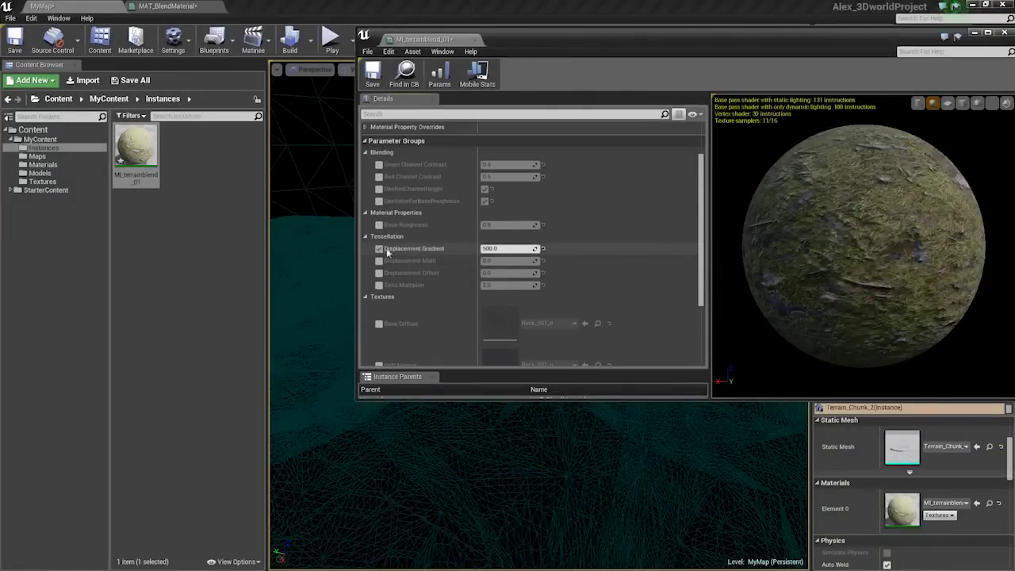
Try a Displacement Gradient of about 1743 against the terrain wireframe, and settle on a value of 200.
{"action": "left_click_drag", "start_coordinate": [508, 249], "coordinate": [530, 249]}
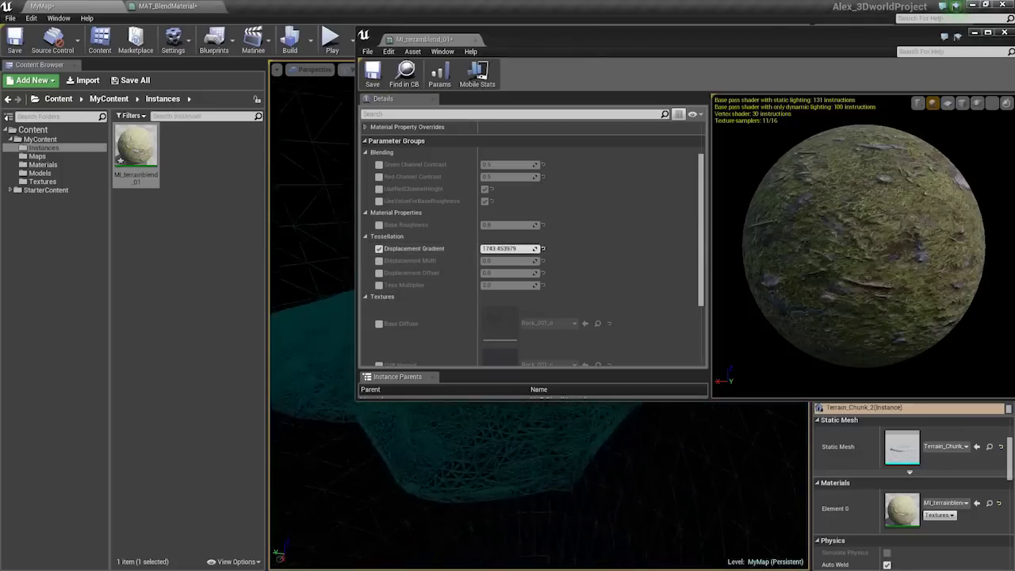
{"action": "right_click_drag", "start_coordinate": [540, 484], "coordinate": [533, 508]}
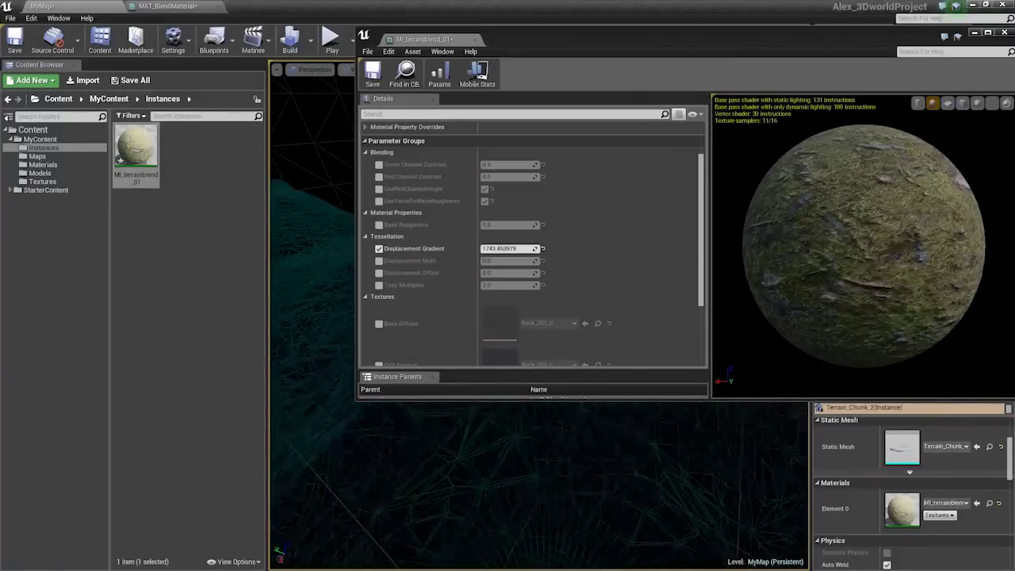
{"action": "left_click", "coordinate": [512, 248]}
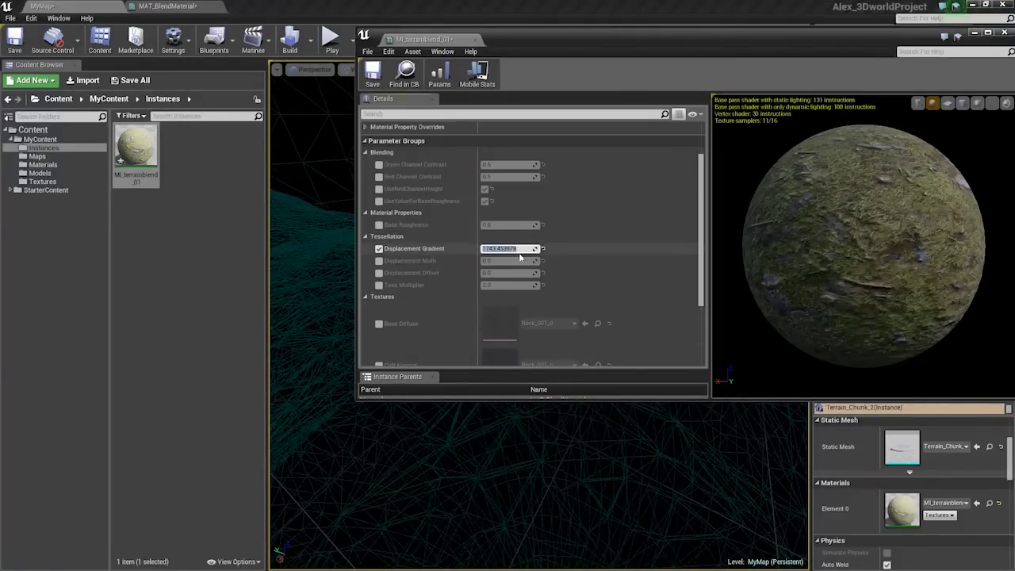
{"action": "type", "text": "200"}
{"action": "key", "text": "Return"}
Move the instance window off the terrain, enable Displacement Multi at 500, and examine the displaced wireframe from near and far.
{"action": "left_click_drag", "start_coordinate": [539, 38], "coordinate": [801, 38]}
{"action": "right_click_drag", "start_coordinate": [444, 317], "coordinate": [420, 250]}
{"action": "mouse_move", "coordinate": [600, 251]}
{"action": "right_mouse_down"}
{"action": "mouse_move", "coordinate": [587, 234]}
{"action": "mouse_move", "coordinate": [583, 269]}
{"action": "mouse_move", "coordinate": [600, 252]}
{"action": "right_mouse_up"}
{"action": "left_click", "coordinate": [642, 261]}
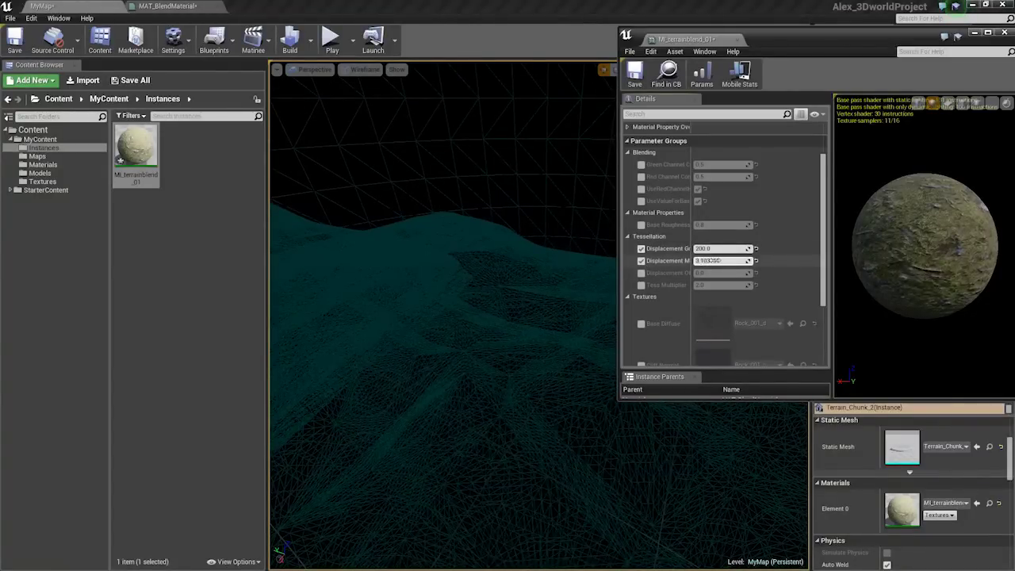
{"action": "type", "text": "500"}
{"action": "key", "text": "Return"}
{"action": "key", "text": "s"}
{"action": "right_click_drag", "start_coordinate": [522, 297], "coordinate": [522, 296]}
{"action": "scroll", "coordinate": [493, 293], "scroll_direction": "up", "scroll_amount": 10}
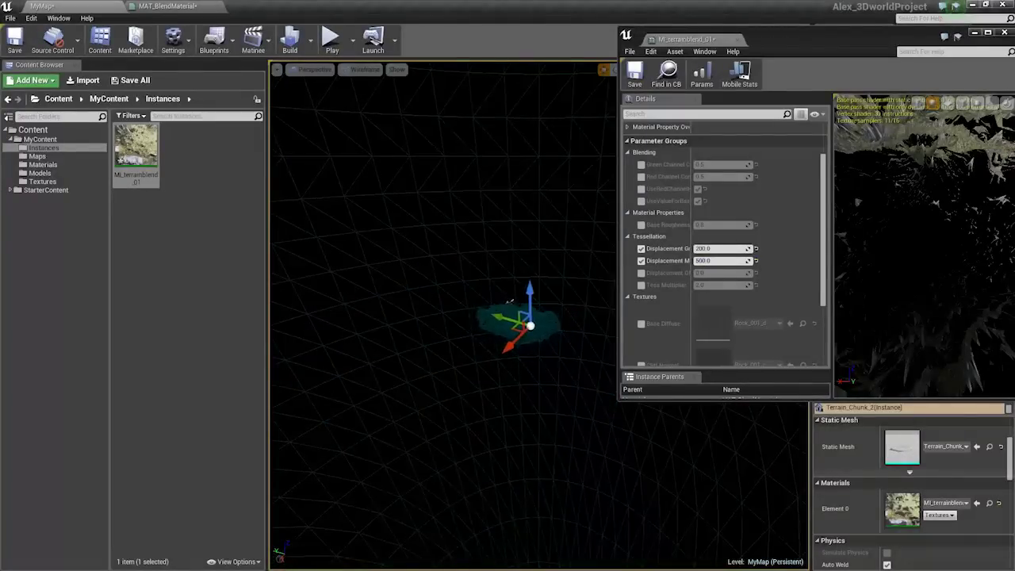
{"action": "scroll", "coordinate": [443, 269], "scroll_direction": "down", "scroll_amount": 10}
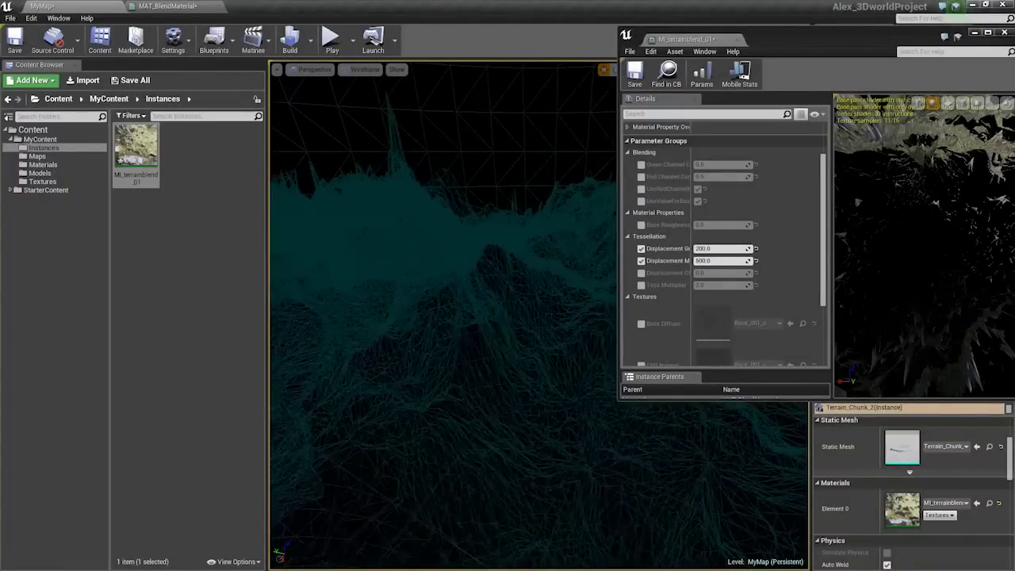
{"action": "scroll", "coordinate": [288, 188], "scroll_direction": "up", "scroll_amount": 10}
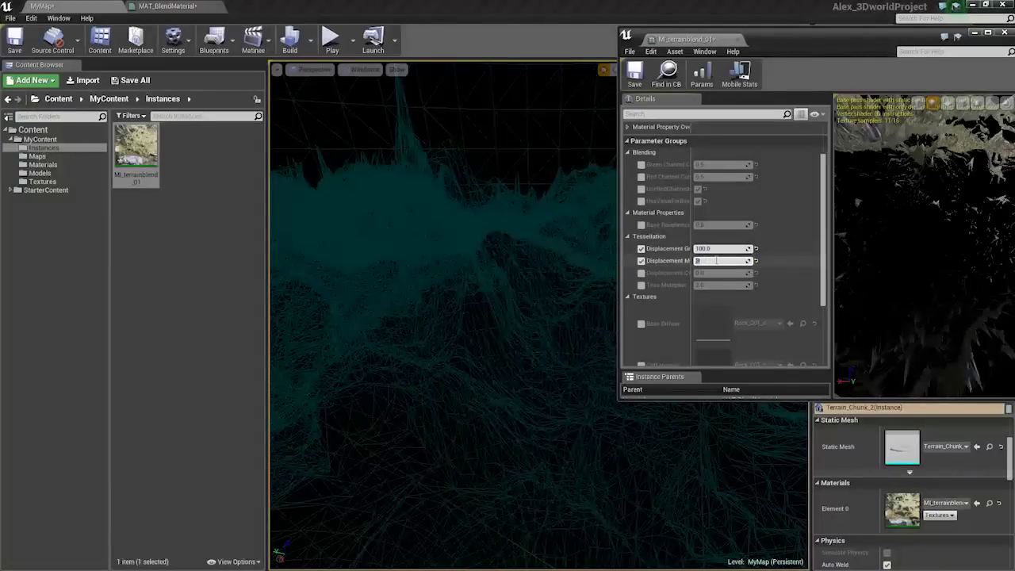
Try a Displacement Gradient of 100 with a Displacement Multi of 200 and look over the whole terrain wireframe.
{"action": "type", "text": "00"}
{"action": "key", "text": "Return"}
{"action": "right_click_drag", "start_coordinate": [578, 306], "coordinate": [532, 396]}
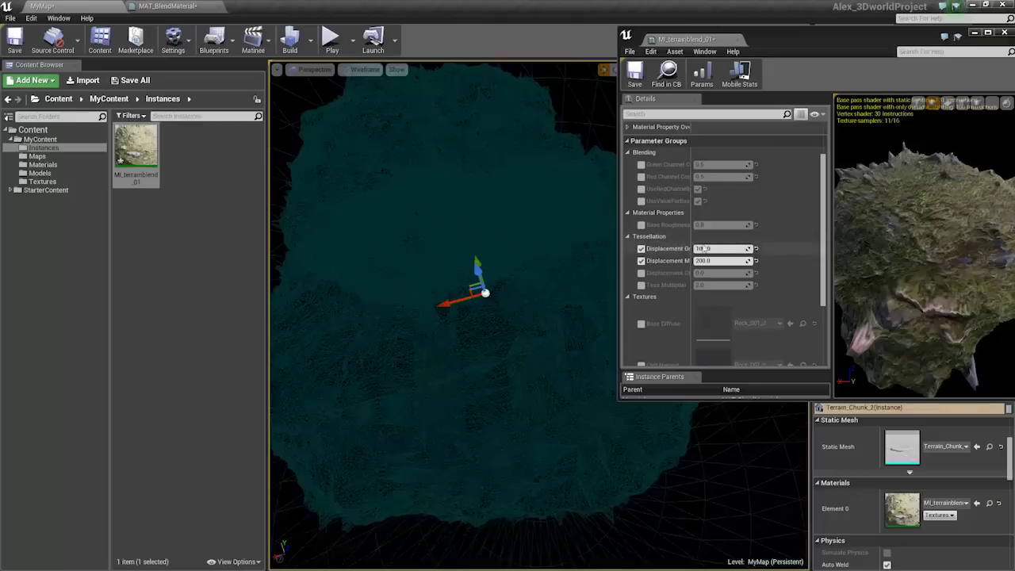
Set the Displacement Gradient to 900 and compare the terrain wireframe from far away and close up.
{"action": "left_click", "coordinate": [713, 248]}
{"action": "key", "text": "Return"}
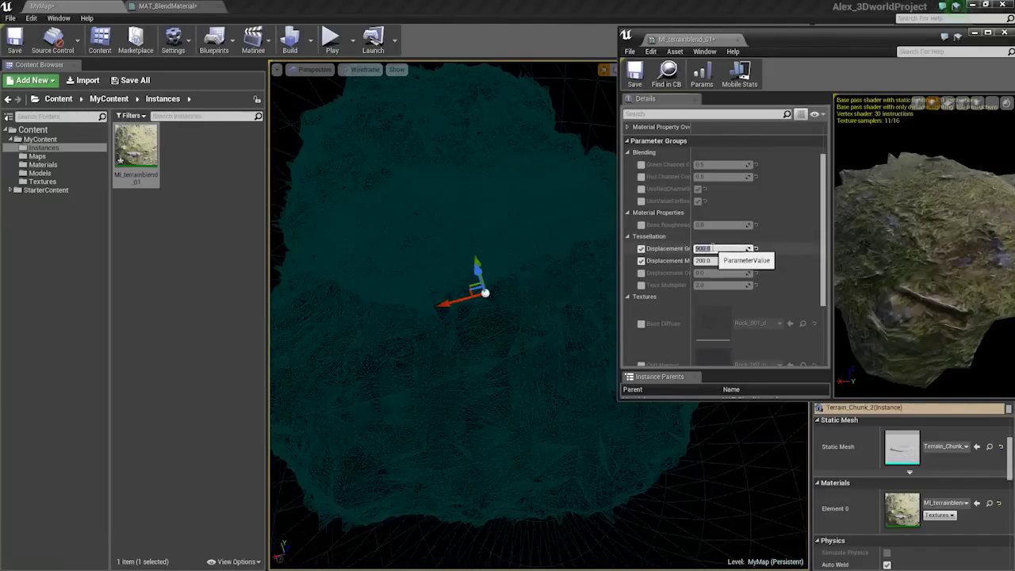
{"action": "right_click_drag", "start_coordinate": [502, 275], "coordinate": [502, 275]}
{"action": "left_click_drag", "start_coordinate": [943, 277], "coordinate": [920, 270]}
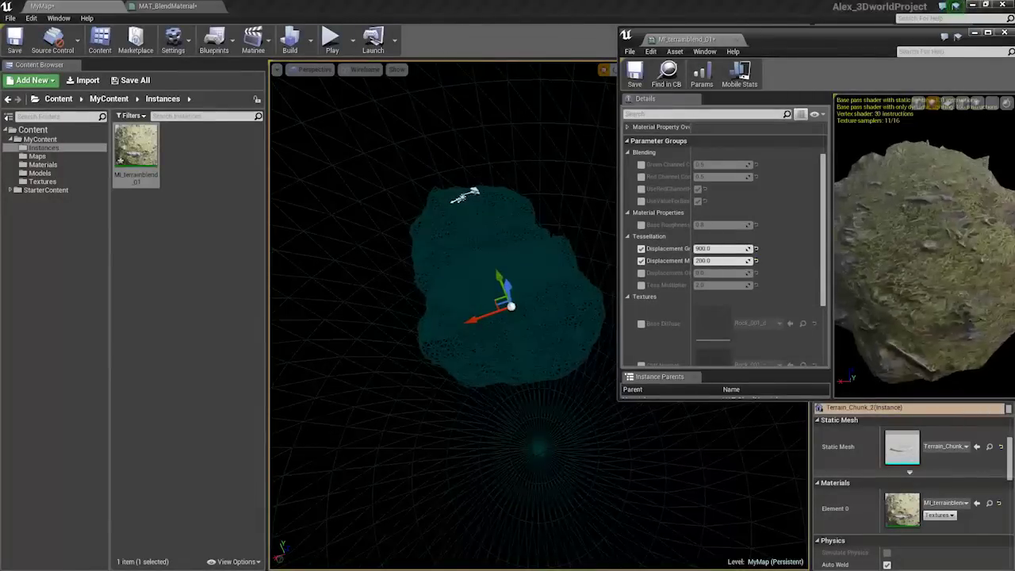
{"action": "right_click_drag", "start_coordinate": [920, 270], "coordinate": [920, 254]}
{"action": "right_click_drag", "start_coordinate": [512, 246], "coordinate": [515, 222]}
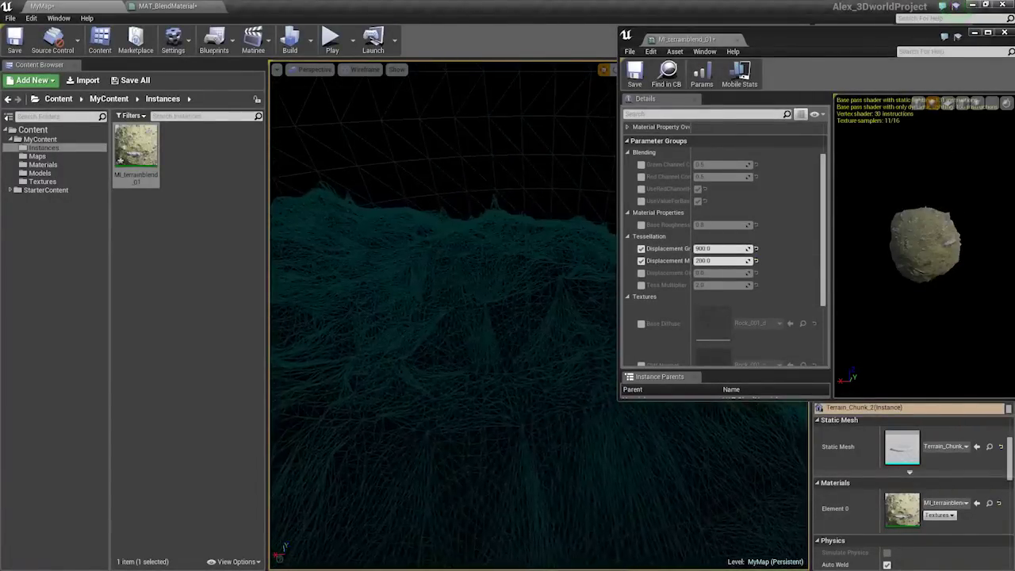
Set the Displacement Multi to 50, and enable the Displacement Offset with a value of 25.
{"action": "left_click", "coordinate": [723, 261]}
{"action": "type", "text": "50"}
{"action": "key", "text": "Return"}
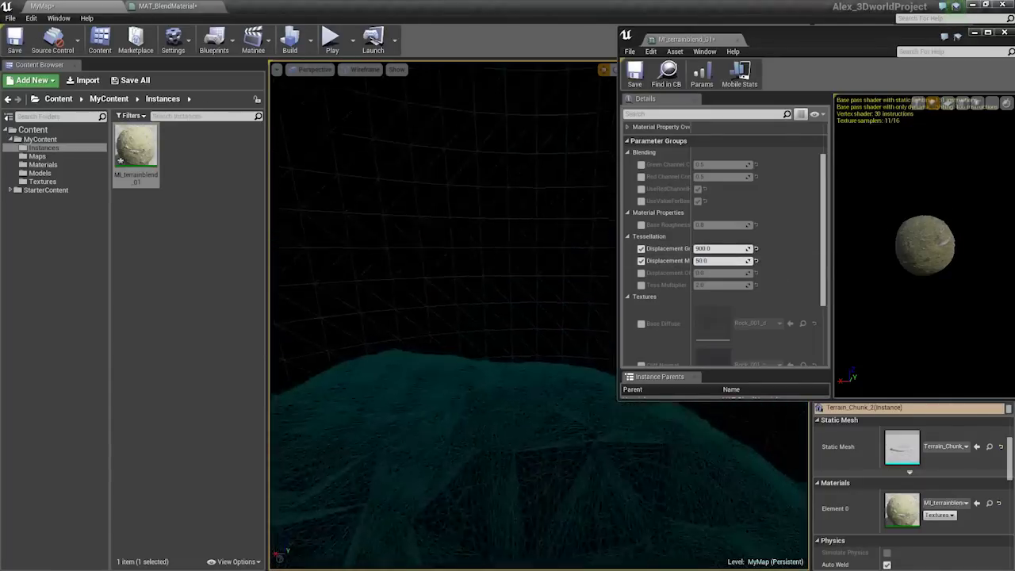
{"action": "left_click", "coordinate": [641, 273]}
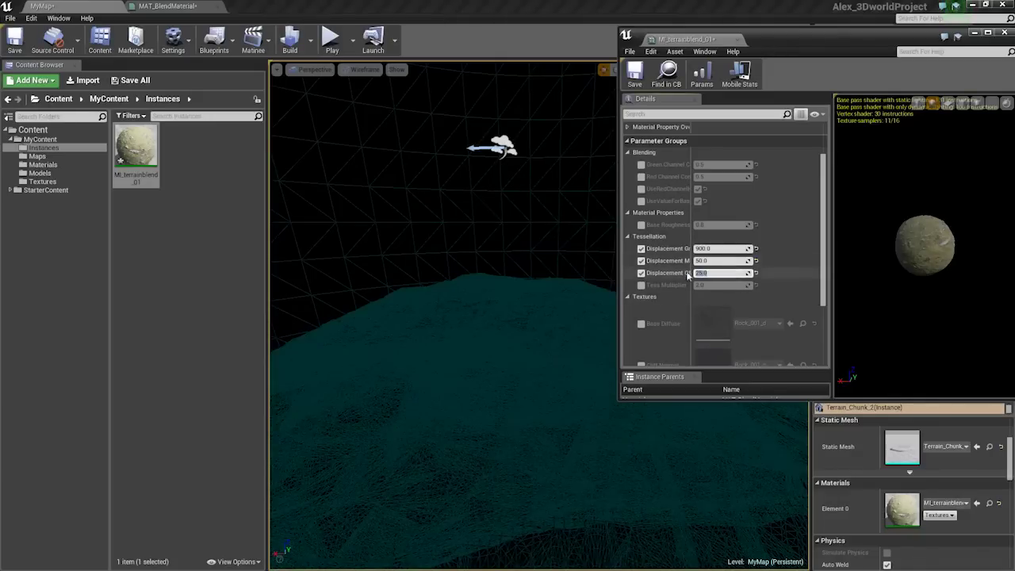
{"action": "left_click_drag", "start_coordinate": [693, 268], "coordinate": [720, 267]}
{"action": "key", "text": "s"}
{"action": "right_click_drag", "start_coordinate": [547, 317], "coordinate": [517, 311]}
{"action": "key", "text": "w"}
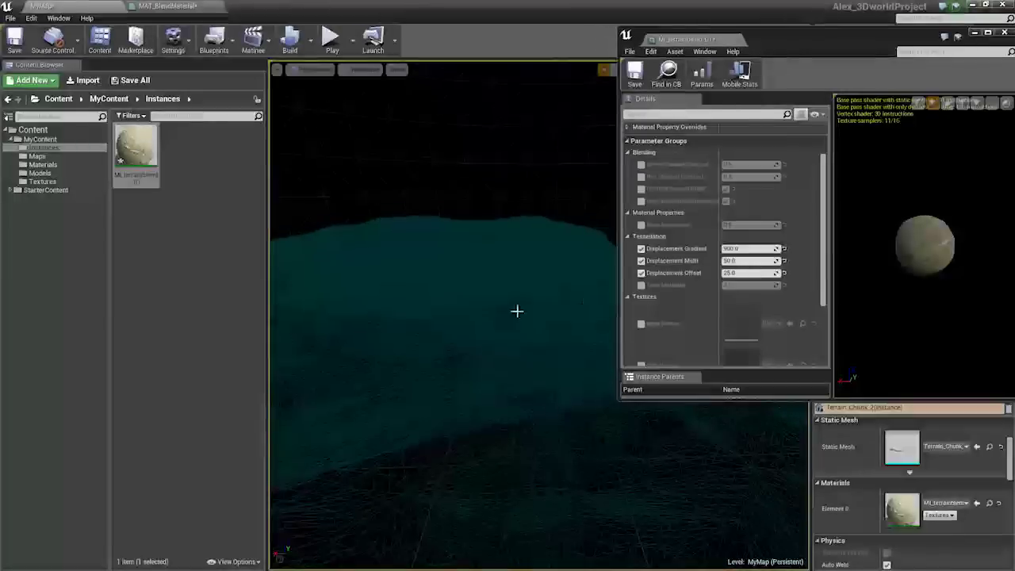
Enable the Tess Multiplier override at 1 and check the terrain wireframe's density at different distances.
{"action": "left_click", "coordinate": [641, 284]}
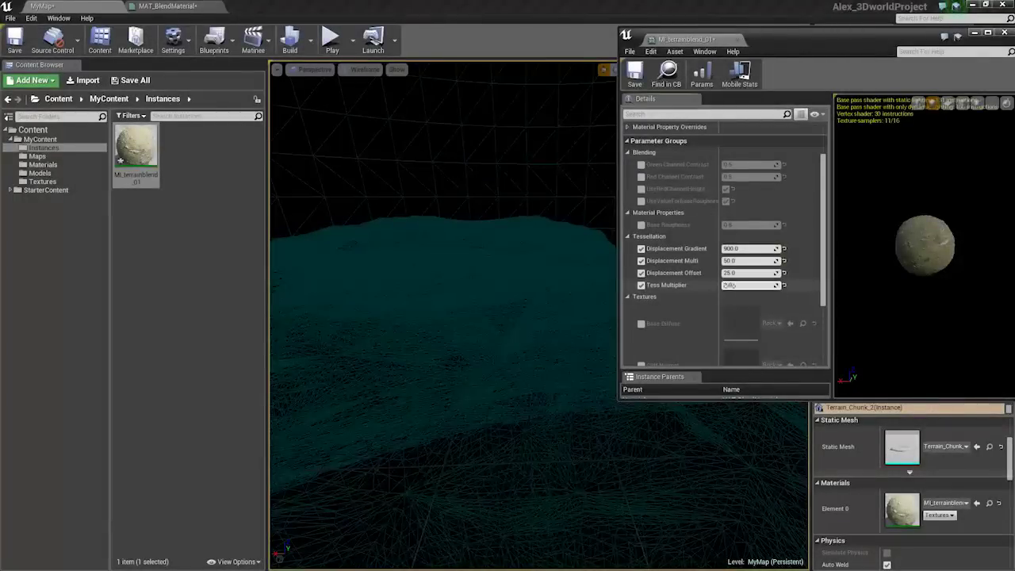
{"action": "key", "text": "s"}
{"action": "right_click_drag", "start_coordinate": [489, 277], "coordinate": [489, 276]}
{"action": "key", "text": "w"}
{"action": "key", "text": "s"}
{"action": "key", "text": "w"}
{"action": "key", "text": "s"}
{"action": "left_click_drag", "start_coordinate": [485, 333], "coordinate": [486, 365]}
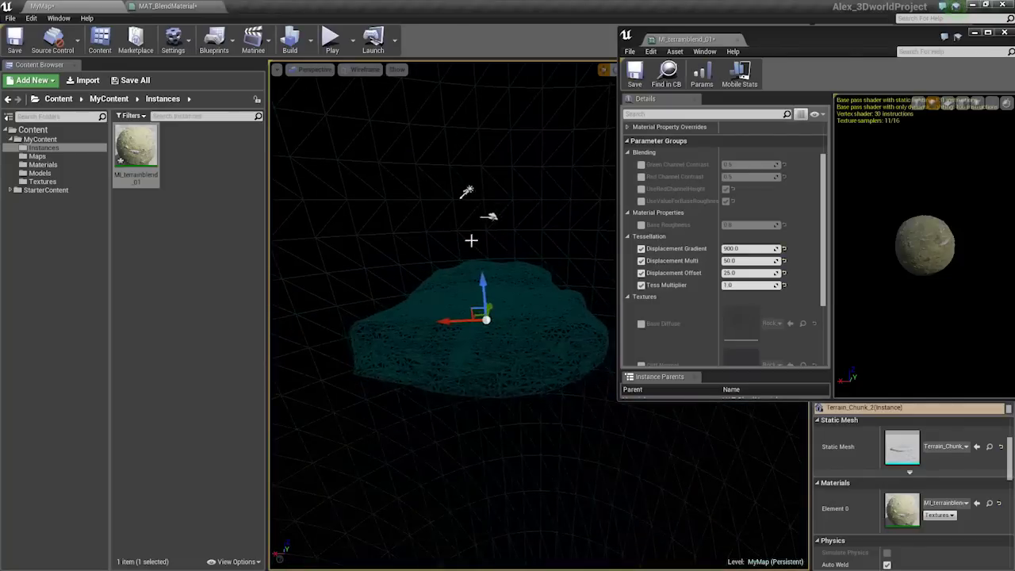
Try a Displacement Multi of about 326 and check how the terrain's displacement behaves near and far.
{"action": "left_click", "coordinate": [764, 260]}
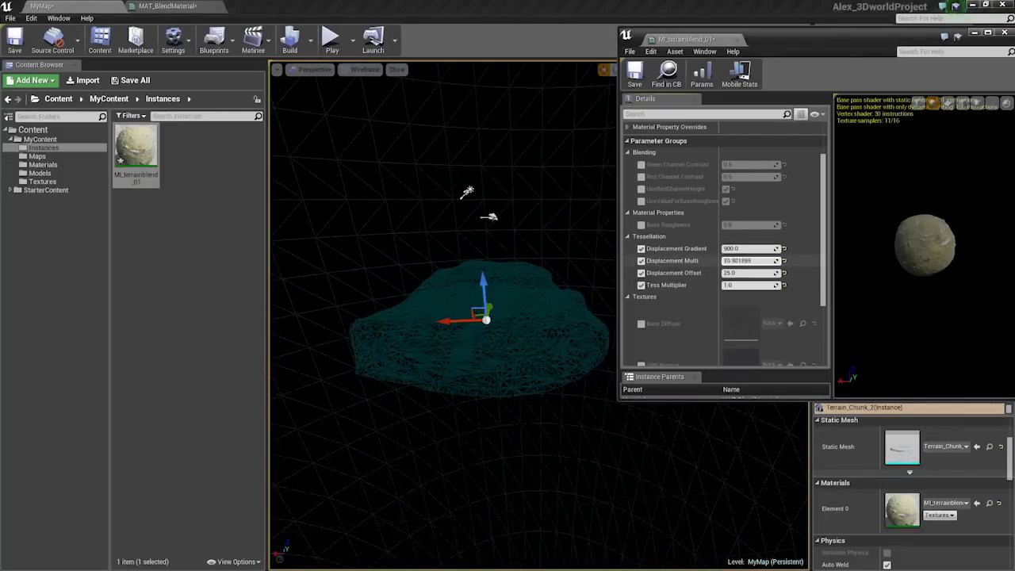
{"action": "left_click_drag", "start_coordinate": [765, 260], "coordinate": [780, 260]}
{"action": "key", "text": "w"}
{"action": "right_click_drag", "start_coordinate": [508, 301], "coordinate": [512, 294]}
{"action": "key", "text": "s"}
{"action": "key", "text": "w"}
{"action": "right_click_drag", "start_coordinate": [541, 363], "coordinate": [540, 363]}
Return to MAT_BlendMaterial and examine the Tess Multiplier group, focusing on the Clamp and Lerp nodes.
{"action": "left_click", "coordinate": [187, 7]}
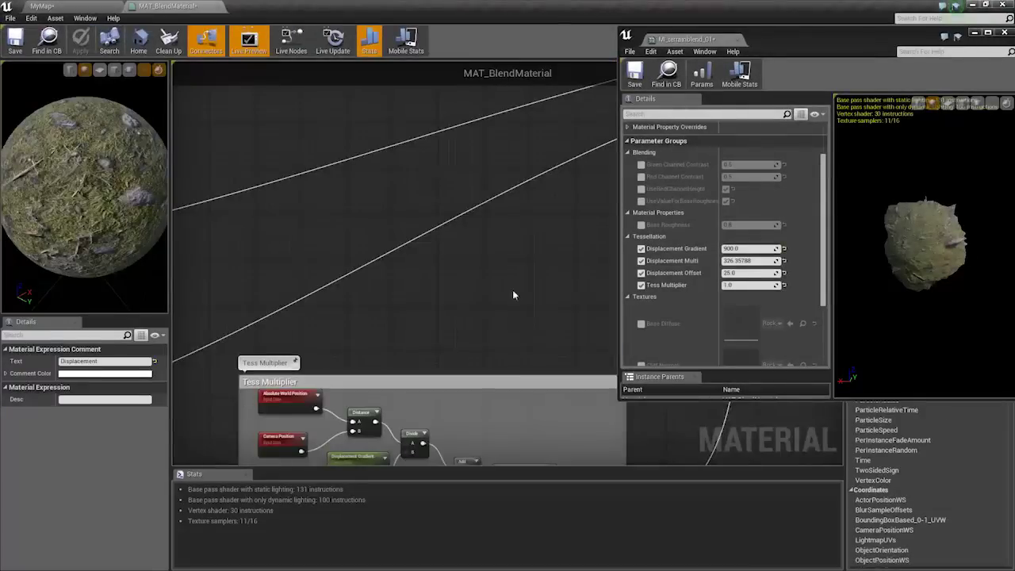
{"action": "scroll", "coordinate": [514, 294], "scroll_direction": "down", "scroll_amount": 5}
{"action": "right_click_drag", "start_coordinate": [514, 293], "coordinate": [392, 227]}
{"action": "scroll", "coordinate": [449, 314], "scroll_direction": "up", "scroll_amount": 3}
{"action": "scroll", "coordinate": [448, 314], "scroll_direction": "up", "scroll_amount": 2}
{"action": "scroll", "coordinate": [404, 375], "scroll_direction": "up", "scroll_amount": 3}
{"action": "mouse_move", "coordinate": [355, 325]}
{"action": "right_mouse_down"}
{"action": "mouse_move", "coordinate": [436, 324]}
{"action": "mouse_move", "coordinate": [362, 316]}
{"action": "right_mouse_up"}
{"action": "scroll", "coordinate": [378, 271], "scroll_direction": "down", "scroll_amount": 1}
{"action": "scroll", "coordinate": [391, 267], "scroll_direction": "down", "scroll_amount": 1}
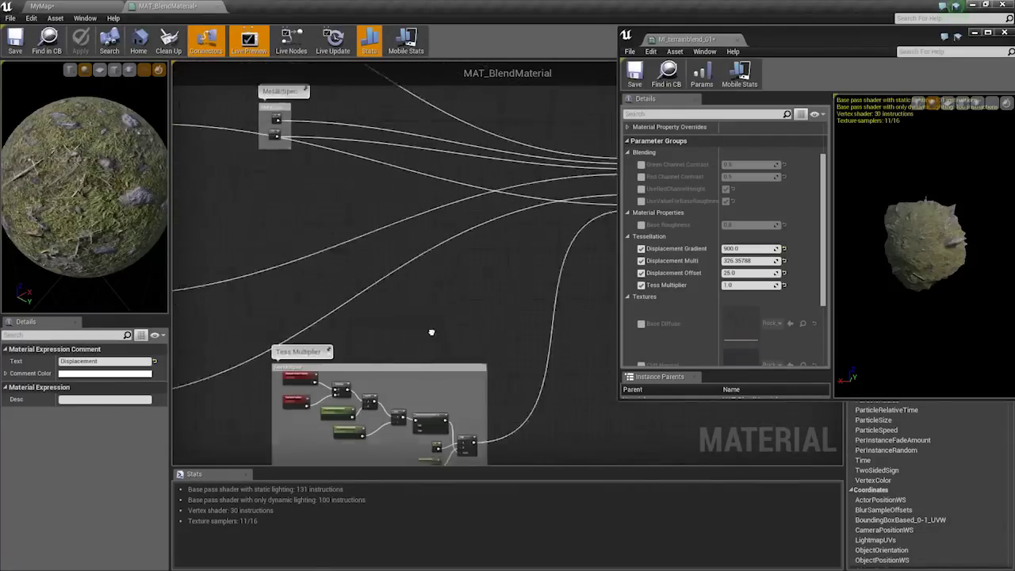
{"action": "scroll", "coordinate": [414, 269], "scroll_direction": "up", "scroll_amount": 1}
{"action": "scroll", "coordinate": [317, 233], "scroll_direction": "up", "scroll_amount": 1}
{"action": "right_click_drag", "start_coordinate": [318, 232], "coordinate": [306, 231]}
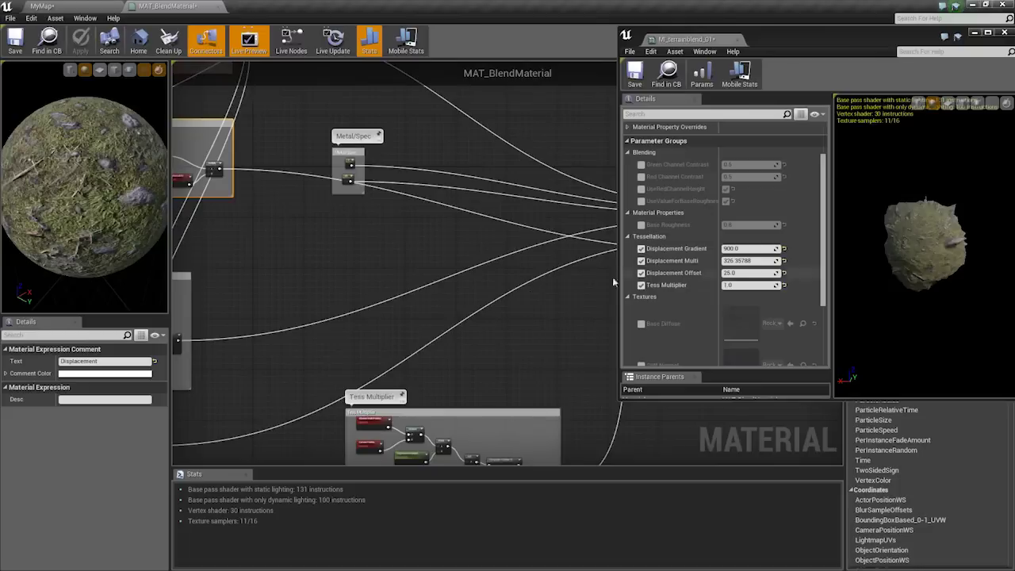
{"action": "right_click_drag", "start_coordinate": [484, 298], "coordinate": [542, 281]}
{"action": "right_click_drag", "start_coordinate": [541, 418], "coordinate": [449, 301]}
{"action": "scroll", "coordinate": [468, 338], "scroll_direction": "up", "scroll_amount": 2}
{"action": "right_click_drag", "start_coordinate": [499, 331], "coordinate": [414, 315]}
{"action": "scroll", "coordinate": [414, 315], "scroll_direction": "up", "scroll_amount": 2}
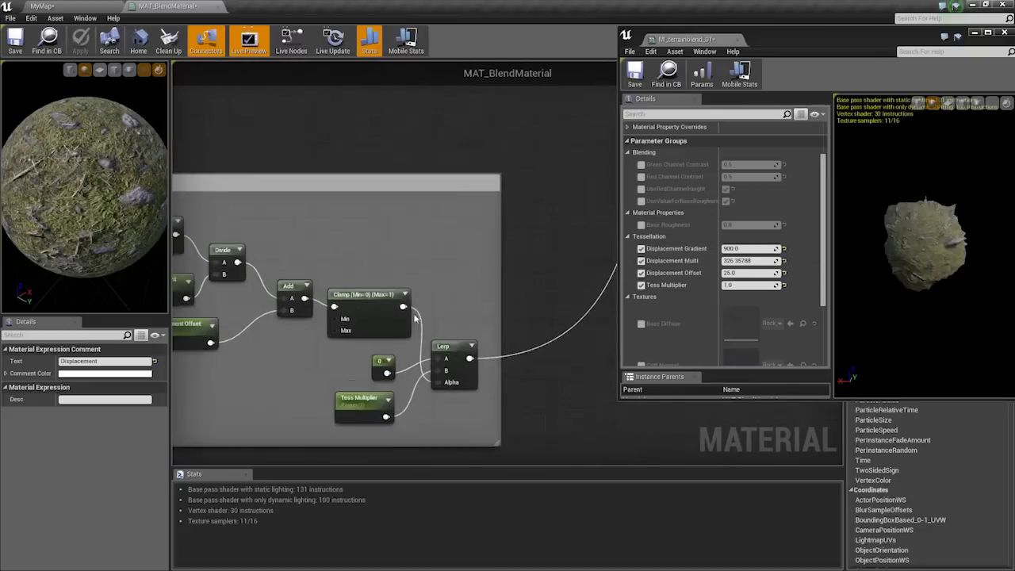
Duplicate the Tess Multiplier group's Lerp above the group and connect the Clamp's output to the copy's Alpha.
{"action": "left_click", "coordinate": [361, 273]}
{"action": "left_click_drag", "start_coordinate": [448, 417], "coordinate": [449, 418]}
{"action": "left_click", "coordinate": [452, 421]}
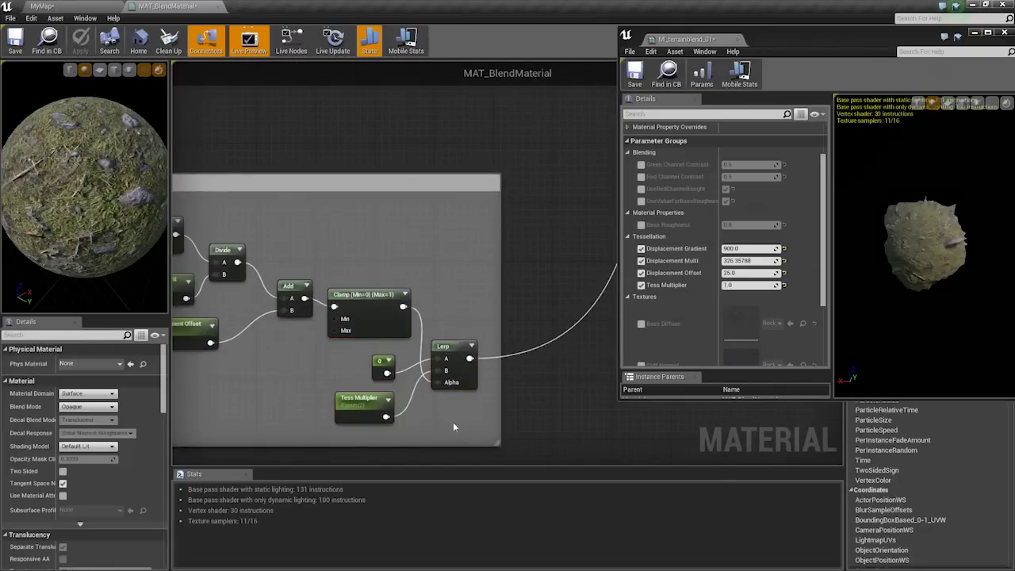
{"action": "left_click", "coordinate": [475, 385]}
{"action": "key", "text": "ctrl+c"}
{"action": "right_click_drag", "start_coordinate": [431, 306], "coordinate": [399, 433]}
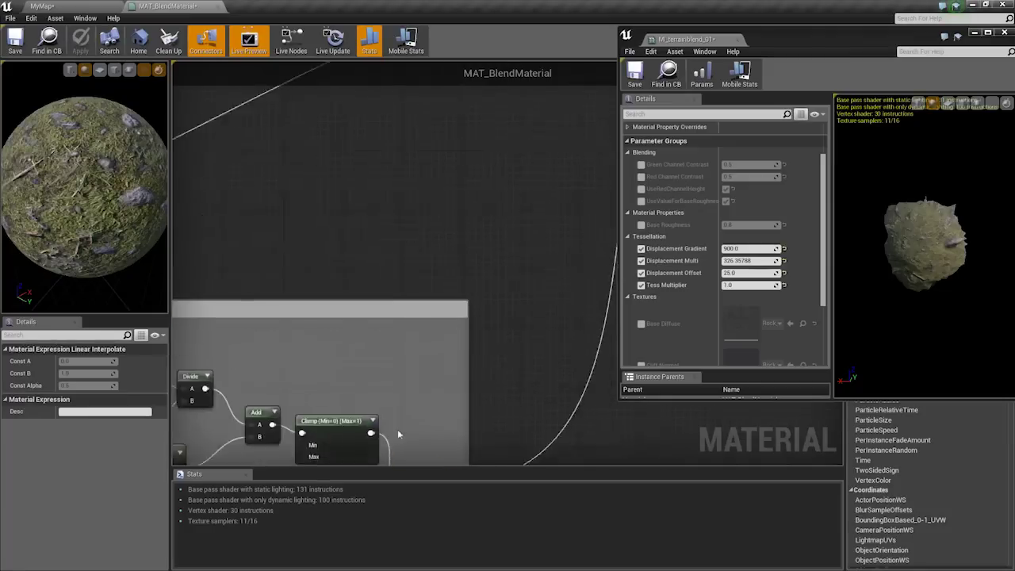
{"action": "scroll", "coordinate": [400, 428], "scroll_direction": "down", "scroll_amount": 3}
{"action": "key", "text": "ctrl+v"}
{"action": "left_click_drag", "start_coordinate": [469, 427], "coordinate": [398, 175]}
{"action": "right_click_drag", "start_coordinate": [378, 313], "coordinate": [450, 251]}
{"action": "left_click_drag", "start_coordinate": [456, 369], "coordinate": [486, 306]}
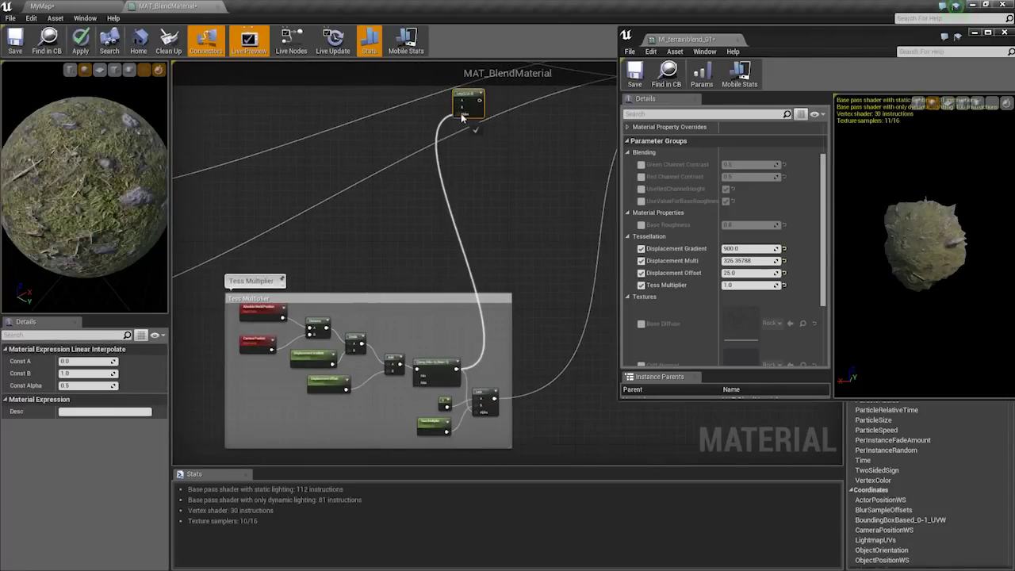
Place the copied Lerp beside the displacement group, feeding a new constant 0 into A and the VertexNormalWS Multiply into B.
{"action": "right_click_drag", "start_coordinate": [462, 117], "coordinate": [583, 276]}
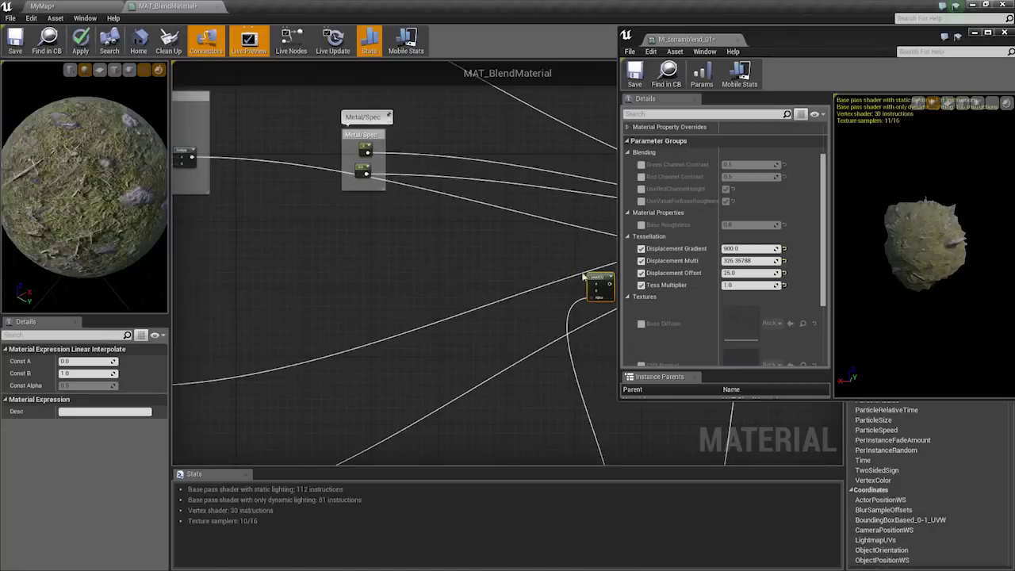
{"action": "left_click_drag", "start_coordinate": [592, 277], "coordinate": [259, 151]}
{"action": "right_click_drag", "start_coordinate": [244, 167], "coordinate": [406, 236]}
{"action": "scroll", "coordinate": [409, 233], "scroll_direction": "up", "scroll_amount": 3}
{"action": "left_click_drag", "start_coordinate": [426, 234], "coordinate": [316, 223]}
{"action": "key", "text": "1"}
{"action": "left_click", "coordinate": [280, 159]}
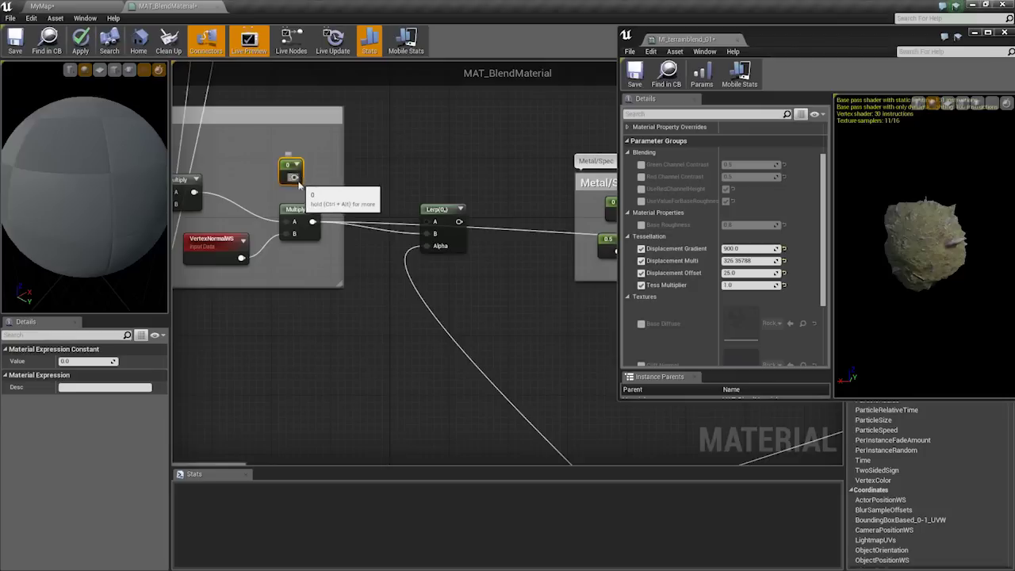
{"action": "left_click_drag", "start_coordinate": [295, 179], "coordinate": [426, 223]}
{"action": "right_click_drag", "start_coordinate": [477, 241], "coordinate": [450, 235]}
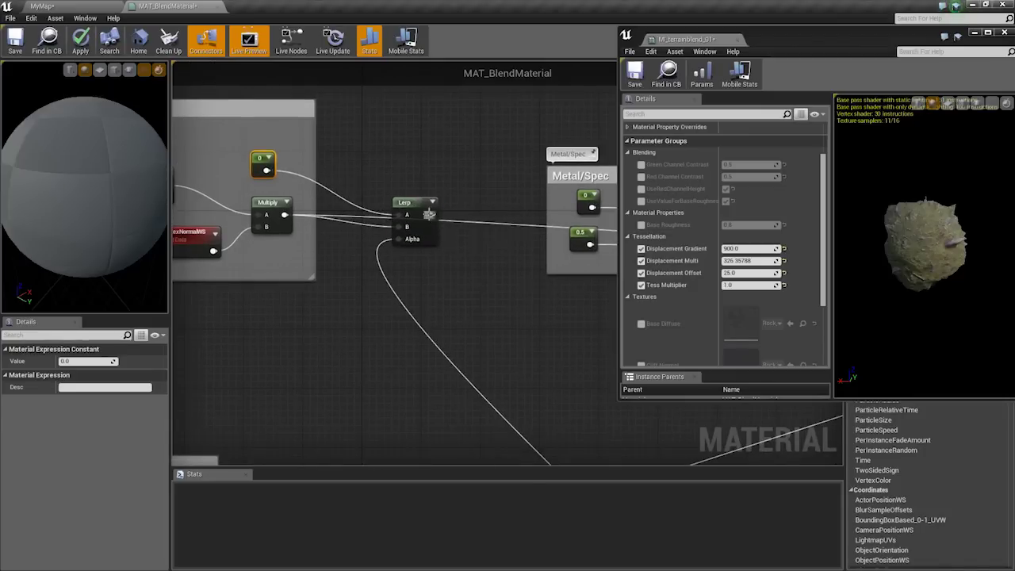
Route the displacement through the new Lerp's output instead of directly from the Multiply, apply the material and return to MyMap.
{"action": "right_click", "coordinate": [429, 214]}
{"action": "key", "text": "Escape"}
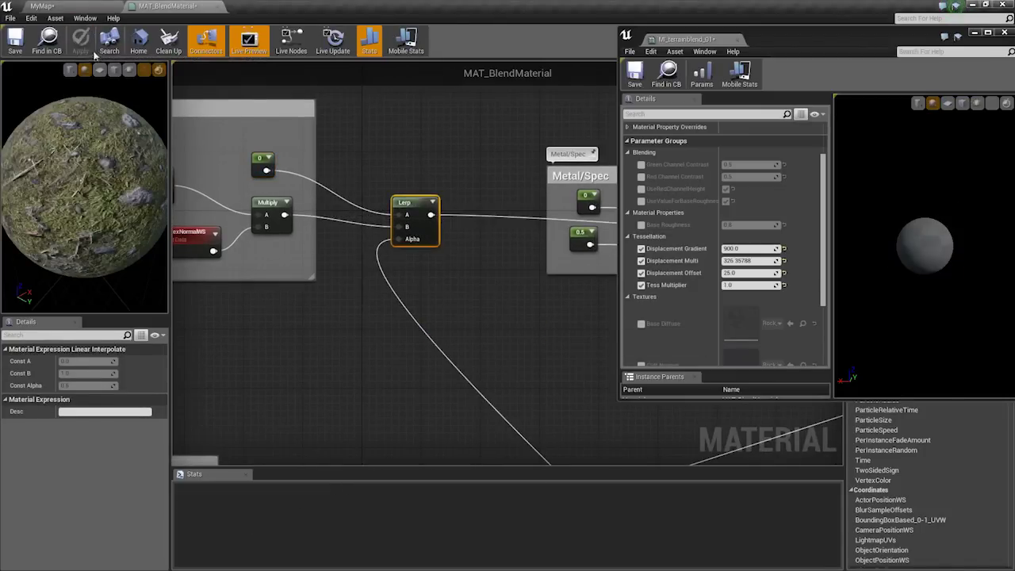
{"action": "left_click", "coordinate": [94, 6]}
Examine the terrain wireframe's displacement from near and far, and switch the level to lit shading.
{"action": "right_click_drag", "start_coordinate": [424, 261], "coordinate": [433, 315]}
{"action": "left_click_drag", "start_coordinate": [618, 398], "coordinate": [709, 489]}
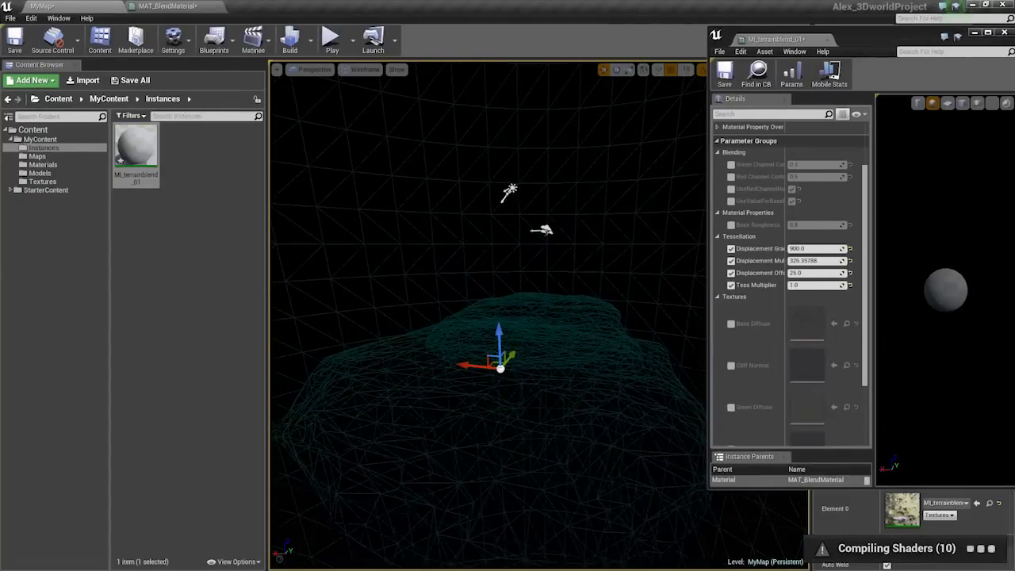
{"action": "scroll", "coordinate": [487, 333], "scroll_direction": "down", "scroll_amount": 5}
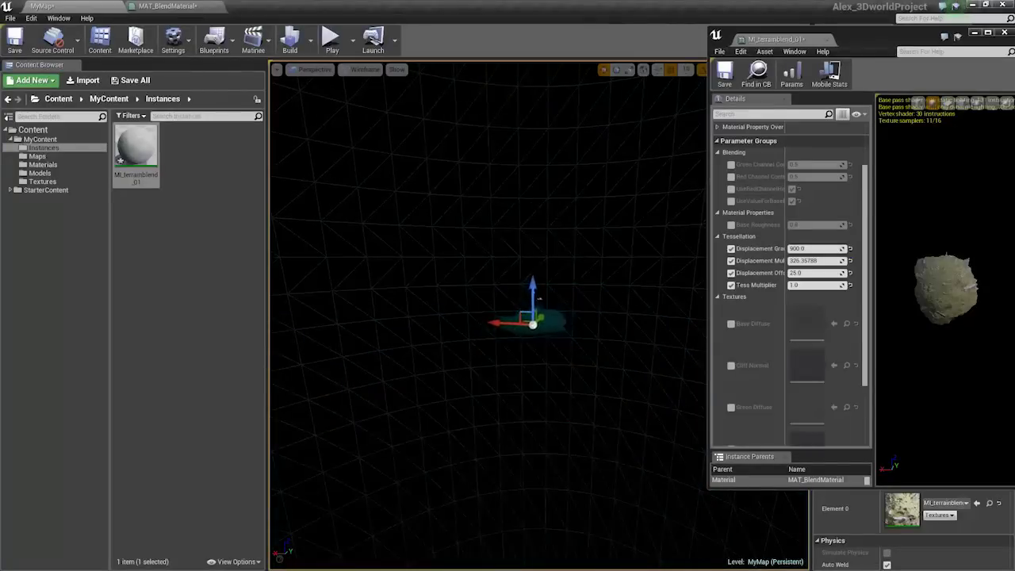
{"action": "right_click_drag", "start_coordinate": [488, 333], "coordinate": [488, 327]}
{"action": "scroll", "coordinate": [540, 298], "scroll_direction": "up", "scroll_amount": 10}
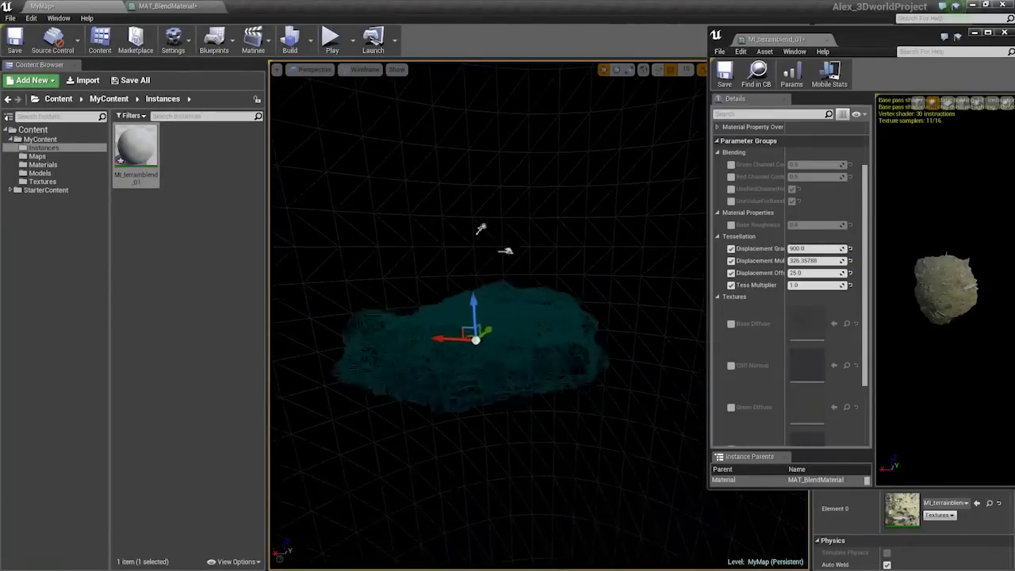
{"action": "key", "text": "alt+4"}
{"action": "mouse_move", "coordinate": [572, 384]}
{"action": "right_mouse_down"}
{"action": "mouse_move", "coordinate": [567, 371]}
{"action": "mouse_move", "coordinate": [590, 392]}
{"action": "mouse_move", "coordinate": [571, 384]}
{"action": "right_mouse_up"}
{"action": "key", "text": "f"}
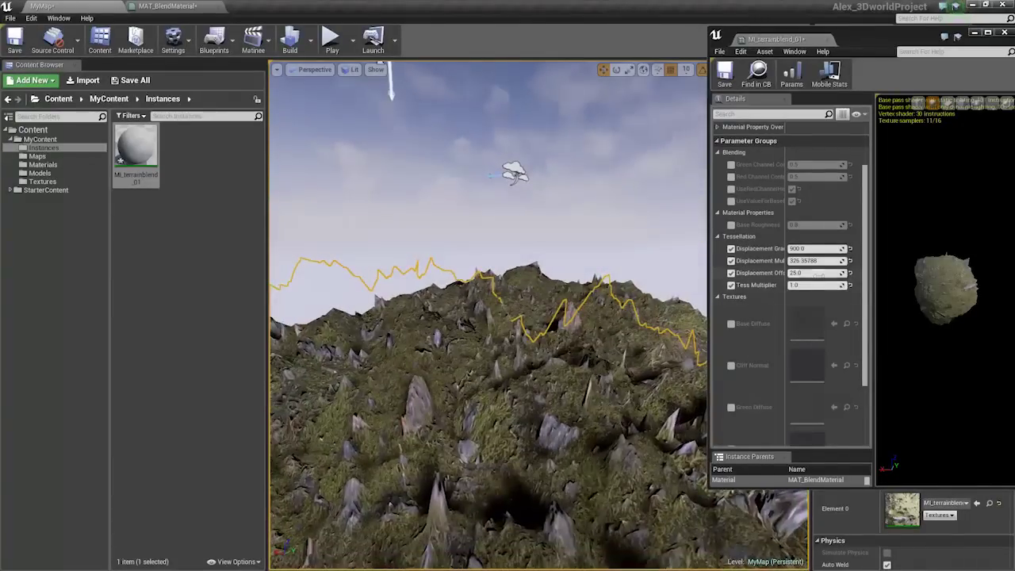
Set the Displacement Offset to 45 and try Displacement Multi values from 0 to about 633 on the lit terrain.
{"action": "left_click", "coordinate": [816, 273]}
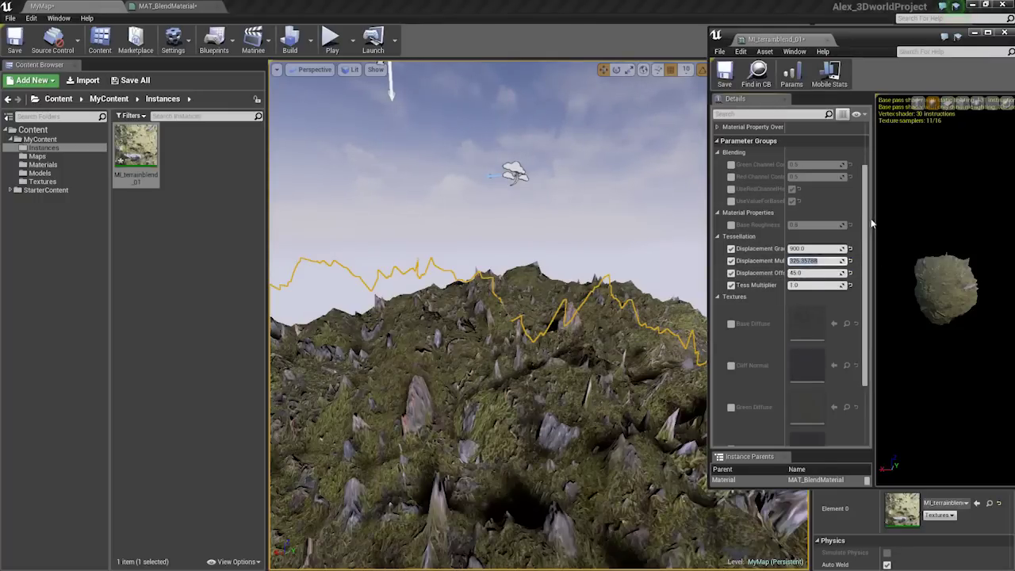
{"action": "left_click_drag", "start_coordinate": [874, 220], "coordinate": [924, 224]}
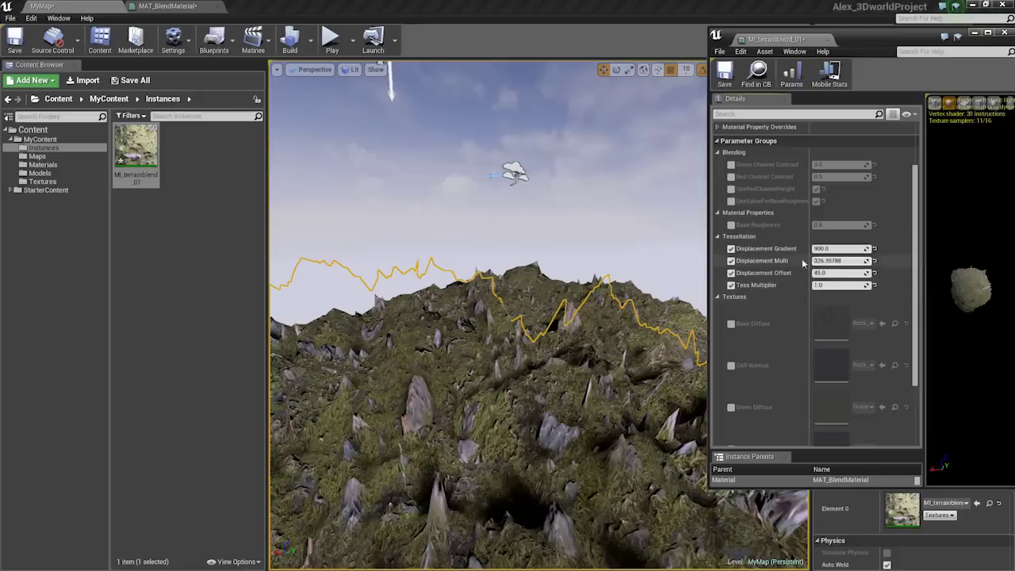
{"action": "type", "text": "0"}
{"action": "key", "text": "Return"}
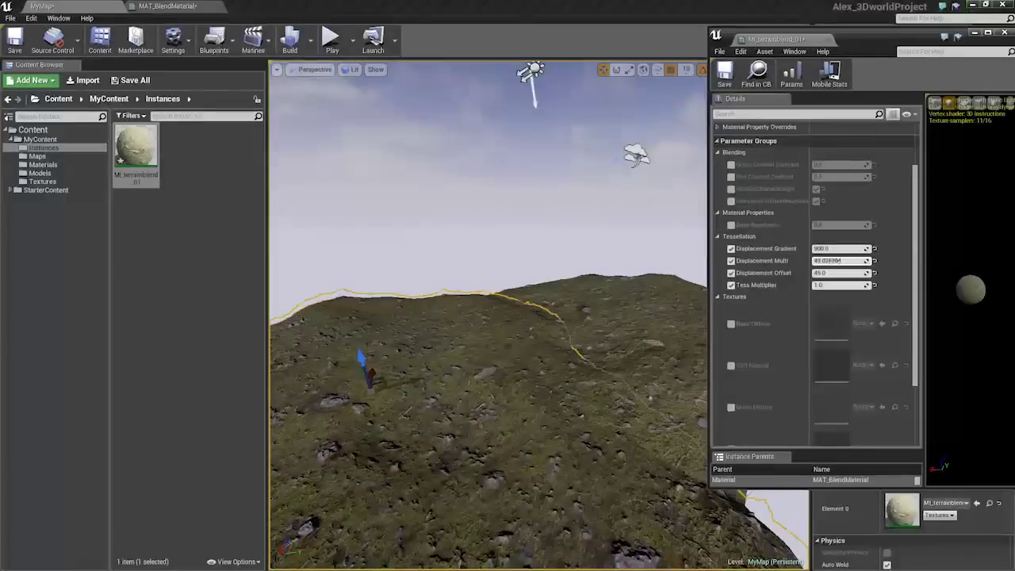
{"action": "left_click_drag", "start_coordinate": [846, 260], "coordinate": [830, 261]}
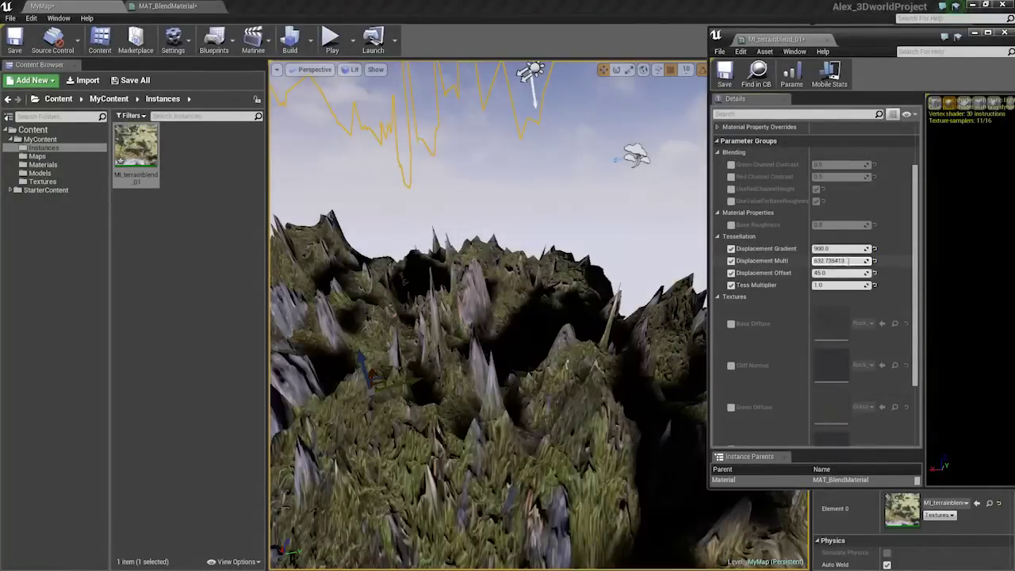
Set the Displacement Multi to 25 and inspect the displaced ground close up.
{"action": "left_click", "coordinate": [847, 260]}
{"action": "type", "text": "25"}
{"action": "key", "text": "Return"}
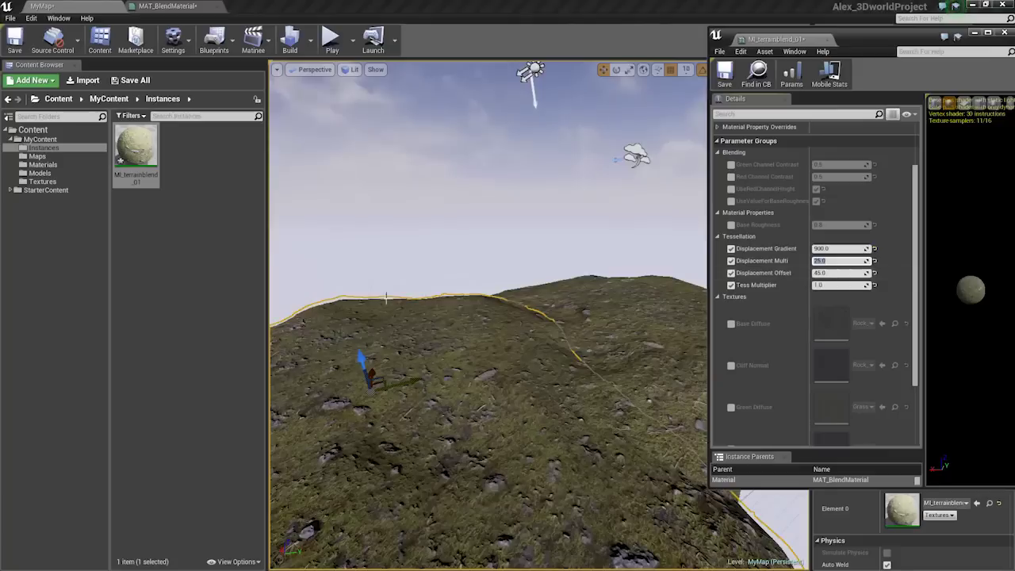
{"action": "key", "text": "w"}
{"action": "mouse_move", "coordinate": [386, 298]}
{"action": "right_mouse_down"}
{"action": "mouse_move", "coordinate": [404, 311]}
{"action": "mouse_move", "coordinate": [396, 299]}
{"action": "right_mouse_up"}
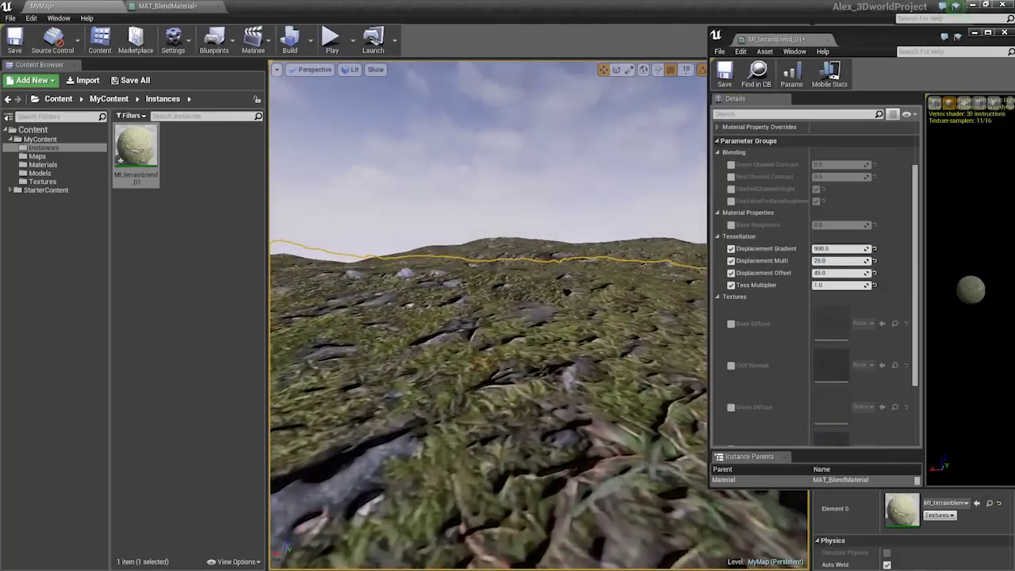
Set the Displacement Multi to 45 in MI_terrainblend_01.
{"action": "left_click", "coordinate": [827, 262]}
{"action": "type", "text": "45"}
{"action": "key", "text": "Return"}
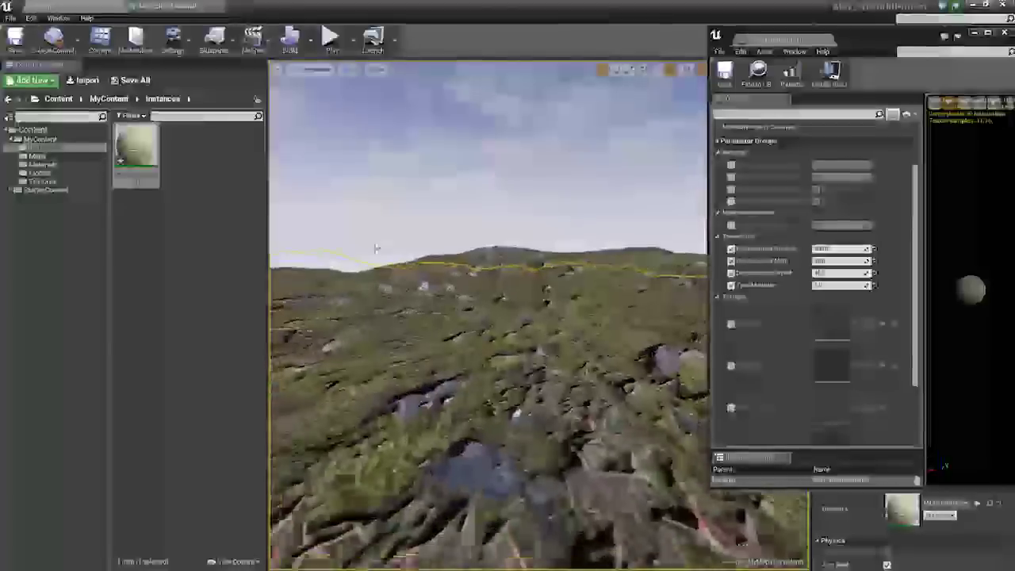
Switch the level to wireframe, try a Displacement Offset of 455 and set the Displacement Gradient to 100.
{"action": "left_click", "coordinate": [840, 273]}
{"action": "mouse_move", "coordinate": [841, 273]}
{"action": "left_mouse_down"}
{"action": "mouse_move", "coordinate": [864, 273]}
{"action": "mouse_move", "coordinate": [855, 273]}
{"action": "left_mouse_up"}
{"action": "right_click_drag", "start_coordinate": [491, 317], "coordinate": [476, 333]}
{"action": "key", "text": "alt+2"}
{"action": "left_click_drag", "start_coordinate": [848, 274], "coordinate": [854, 274]}
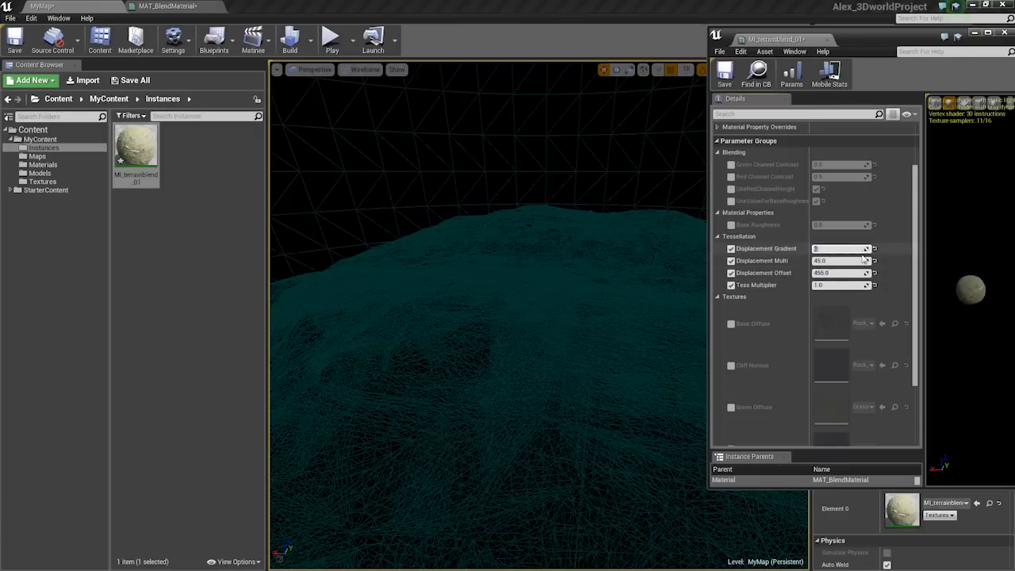
{"action": "scroll", "coordinate": [595, 365], "scroll_direction": "down", "scroll_amount": 8}
{"action": "scroll", "coordinate": [594, 366], "scroll_direction": "up", "scroll_amount": 3}
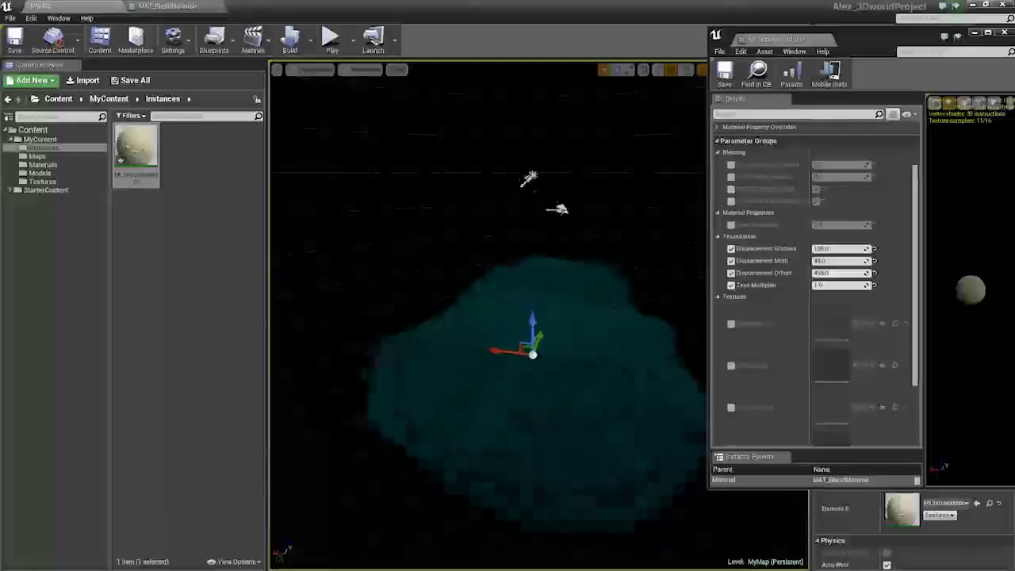
Try a Displacement Offset of -45 and view the terrain wireframe from closer.
{"action": "left_click", "coordinate": [845, 273]}
{"action": "type", "text": "-"}
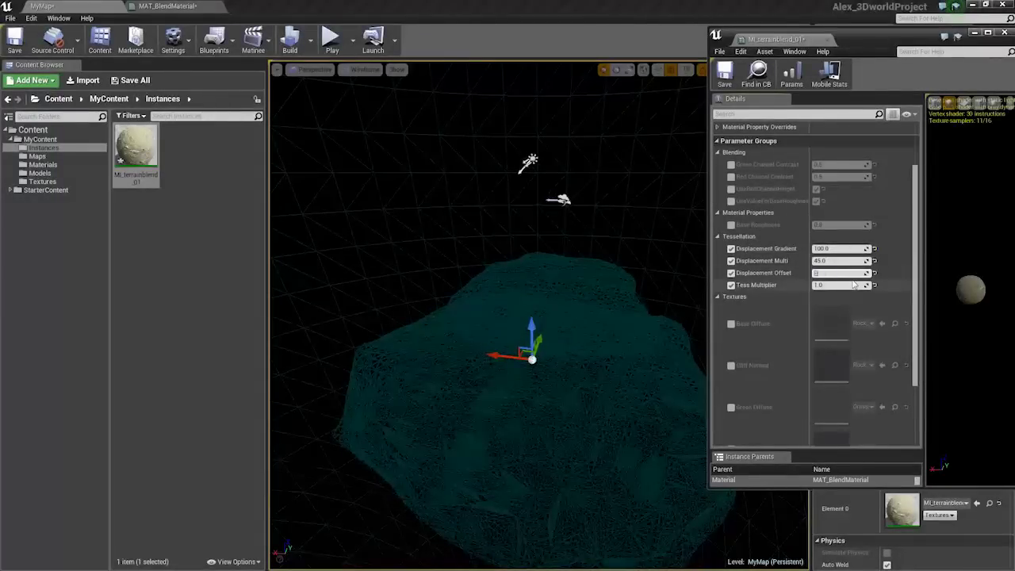
{"action": "type", "text": "45"}
{"action": "key", "text": "Return"}
{"action": "key", "text": "w"}
{"action": "right_click_drag", "start_coordinate": [634, 349], "coordinate": [654, 351]}
Try Displacement Offset values of 0 and -10 on the terrain wireframe.
{"action": "left_click", "coordinate": [841, 273]}
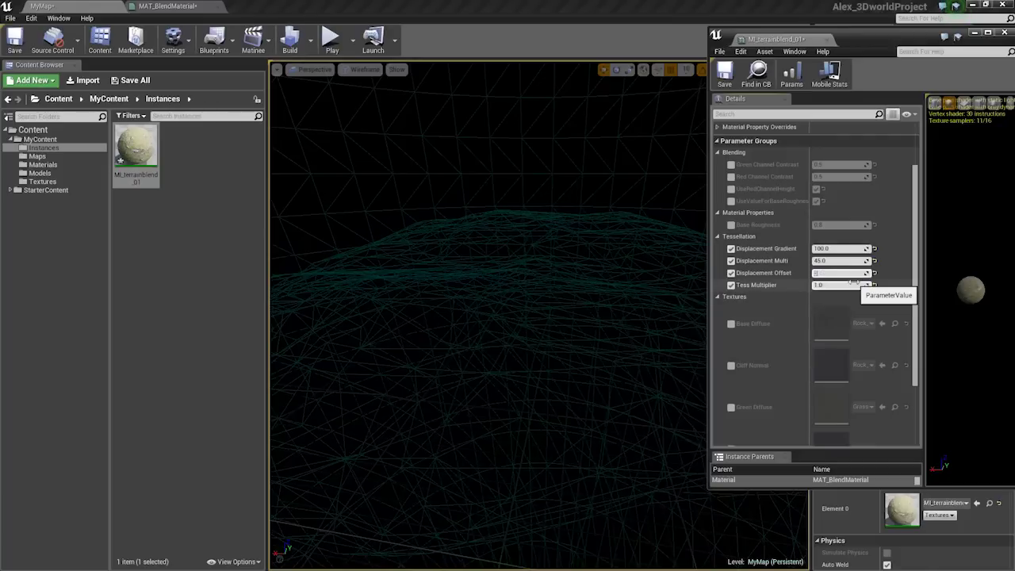
{"action": "type", "text": "0"}
{"action": "key", "text": "Return"}
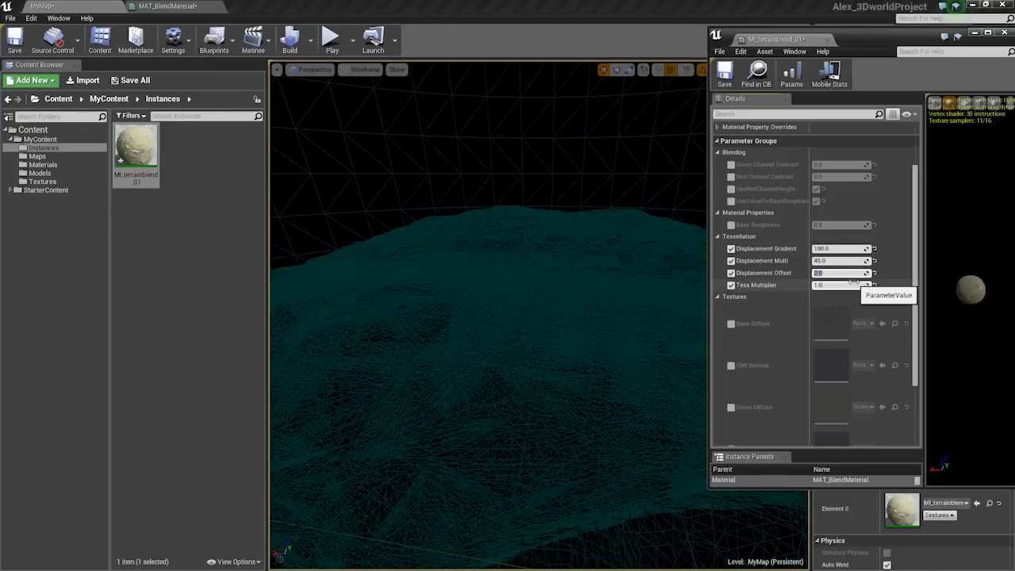
{"action": "type", "text": "-10"}
{"action": "key", "text": "Return"}
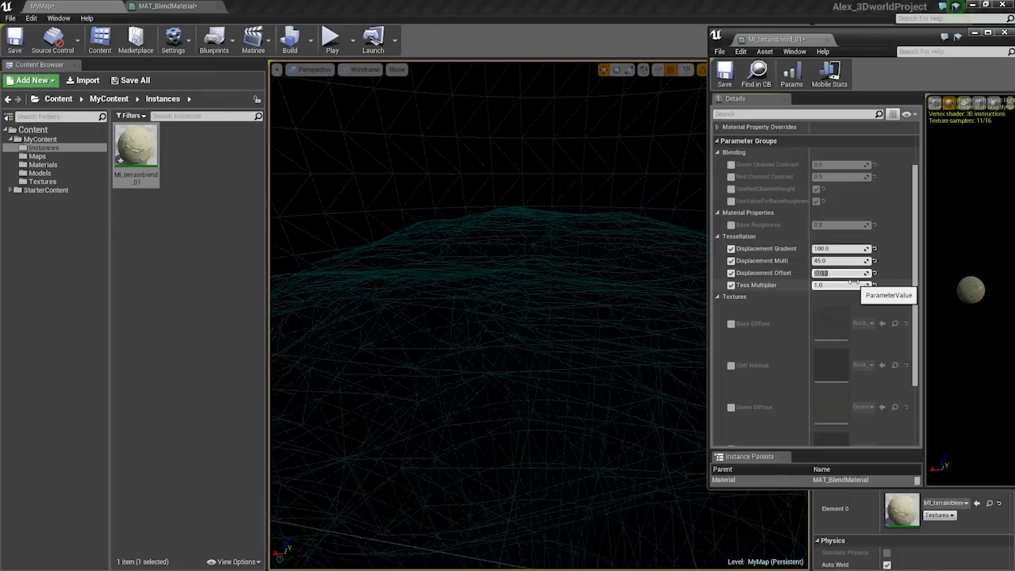
Set the Displacement Offset to about -2.57 and compare the terrain wireframe from near and far.
{"action": "right_click", "coordinate": [853, 282]}
{"action": "right_click_drag", "start_coordinate": [560, 277], "coordinate": [569, 250]}
{"action": "mouse_move", "coordinate": [853, 273]}
{"action": "left_mouse_down"}
{"action": "mouse_move", "coordinate": [869, 273]}
{"action": "mouse_move", "coordinate": [849, 273]}
{"action": "left_mouse_up"}
{"action": "scroll", "coordinate": [484, 289], "scroll_direction": "down", "scroll_amount": 3}
{"action": "scroll", "coordinate": [484, 289], "scroll_direction": "up", "scroll_amount": 5}
{"action": "scroll", "coordinate": [485, 289], "scroll_direction": "down", "scroll_amount": 5}
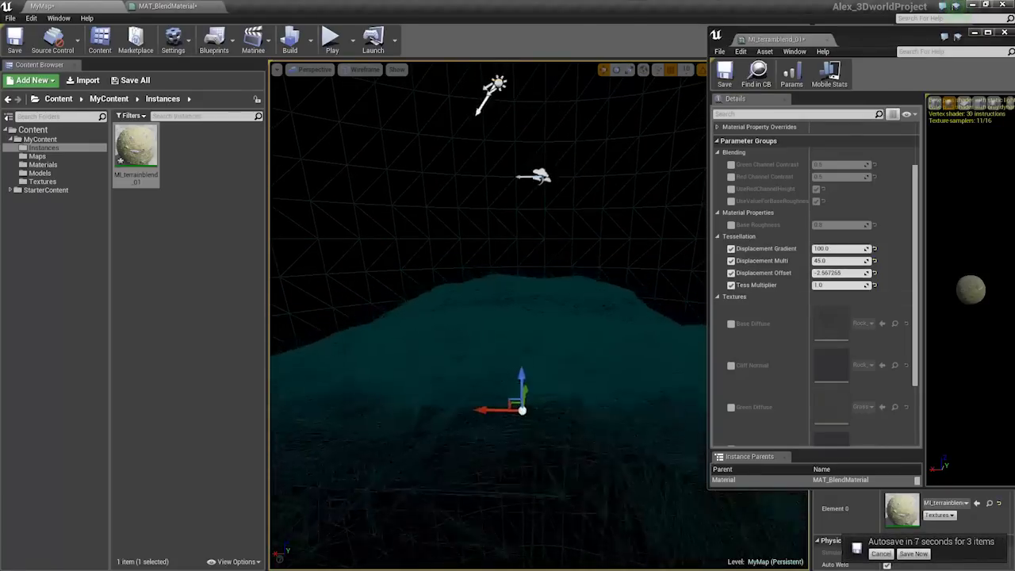
{"action": "scroll", "coordinate": [484, 289], "scroll_direction": "up", "scroll_amount": 5}
In MAT_BlendMaterial, swap the displacement Lerp's inputs so the Multiply feeds A and the 0 constant feeds B.
{"action": "left_click", "coordinate": [200, 5]}
{"action": "right_click_drag", "start_coordinate": [489, 257], "coordinate": [623, 292]}
{"action": "left_click_drag", "start_coordinate": [557, 252], "coordinate": [435, 252]}
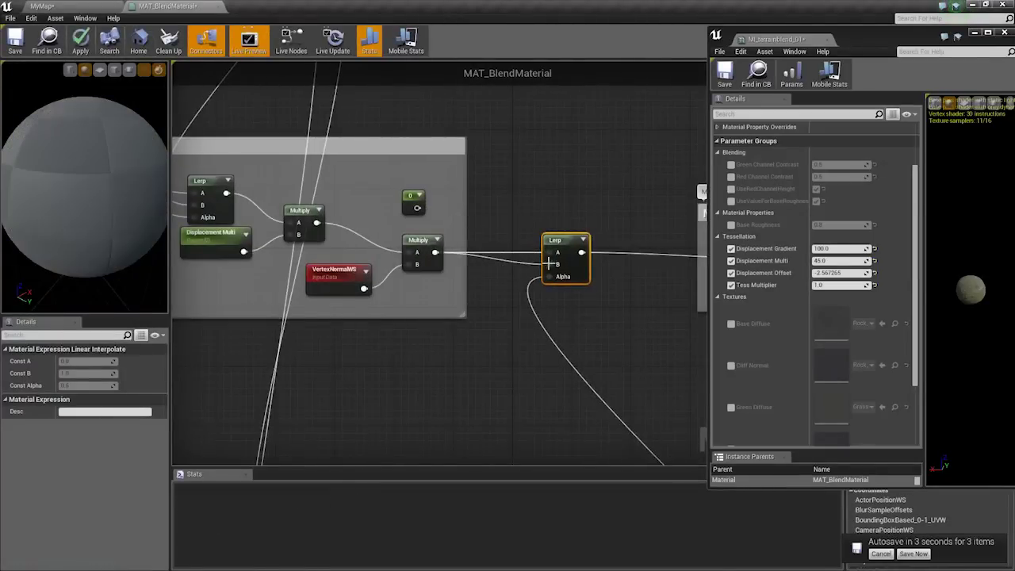
{"action": "left_click_drag", "start_coordinate": [548, 264], "coordinate": [417, 208]}
Swap the tessellation Lerp's inputs so Tess Multiplier feeds A and the 0 constant feeds B, apply the material and return to MyMap.
{"action": "scroll", "coordinate": [420, 213], "scroll_direction": "down", "scroll_amount": 3}
{"action": "right_click_drag", "start_coordinate": [671, 444], "coordinate": [361, 229]}
{"action": "scroll", "coordinate": [466, 347], "scroll_direction": "up", "scroll_amount": 1}
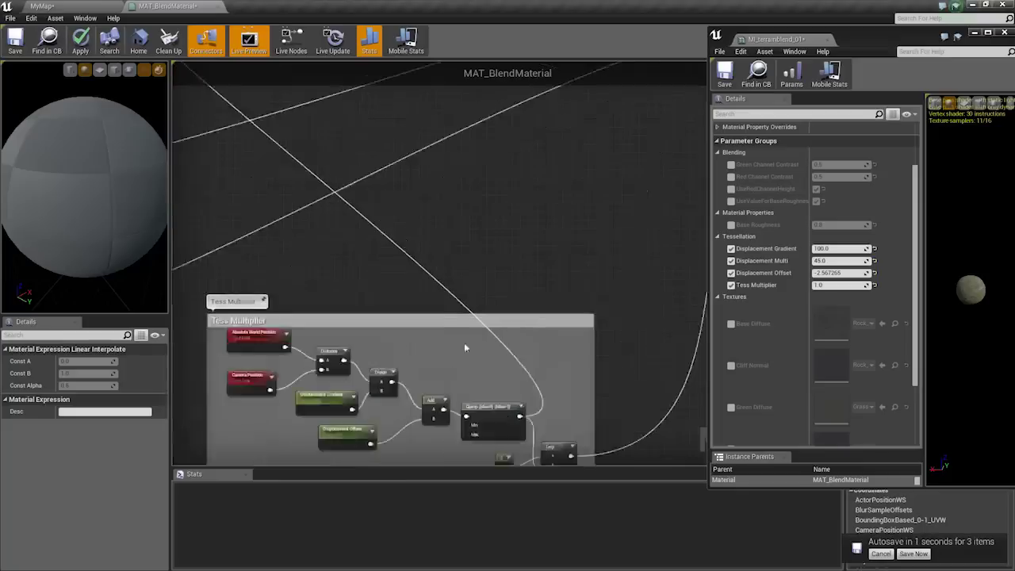
{"action": "scroll", "coordinate": [529, 451], "scroll_direction": "up", "scroll_amount": 3}
{"action": "right_click_drag", "start_coordinate": [530, 451], "coordinate": [478, 291]}
{"action": "left_click_drag", "start_coordinate": [506, 302], "coordinate": [444, 364]}
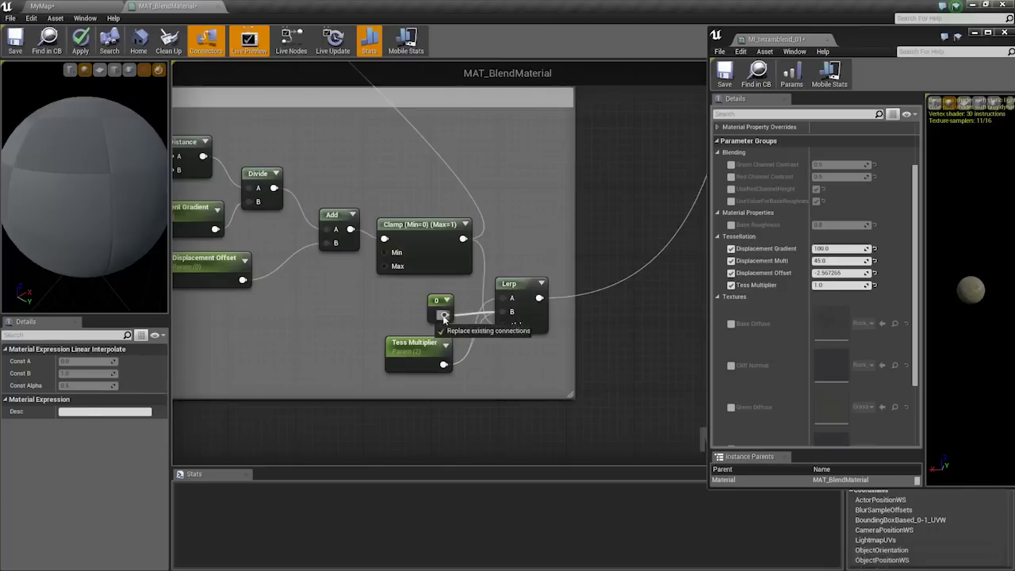
{"action": "left_click_drag", "start_coordinate": [444, 319], "coordinate": [444, 317]}
{"action": "right_click_drag", "start_coordinate": [441, 305], "coordinate": [432, 373]}
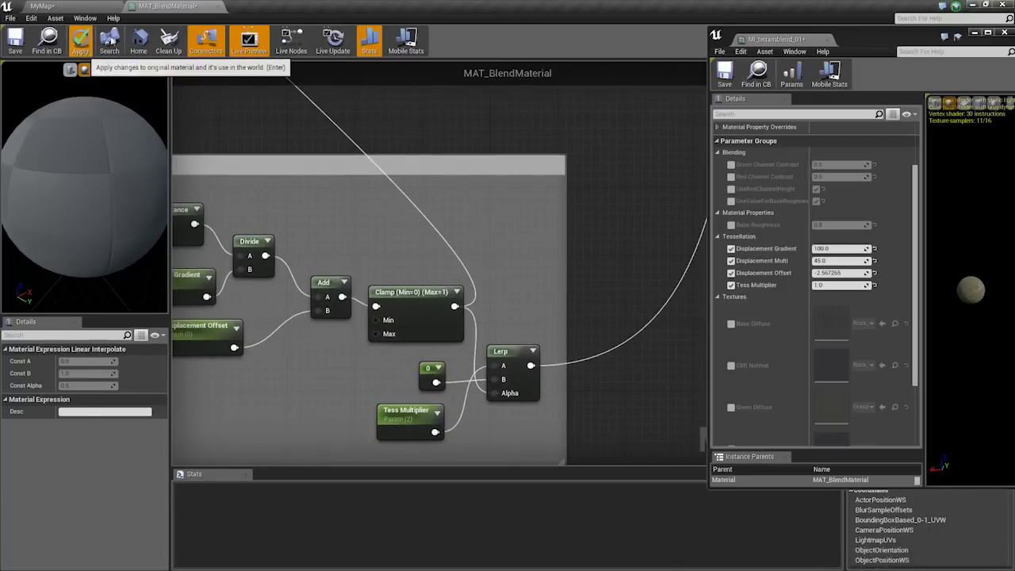
{"action": "left_click", "coordinate": [100, 5]}
Examine the terrain wireframe after the material change and switch the level to lit shading.
{"action": "mouse_move", "coordinate": [476, 262]}
{"action": "right_mouse_down"}
{"action": "mouse_move", "coordinate": [476, 305]}
{"action": "mouse_move", "coordinate": [476, 269]}
{"action": "right_mouse_up"}
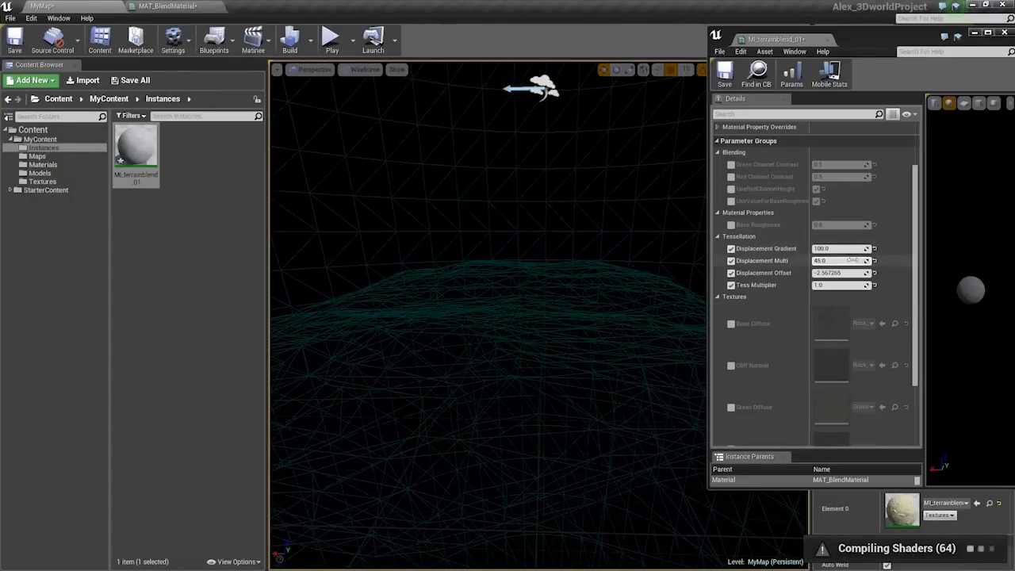
{"action": "right_click_drag", "start_coordinate": [489, 318], "coordinate": [488, 388]}
{"action": "right_click_drag", "start_coordinate": [604, 308], "coordinate": [587, 261]}
{"action": "key", "text": "alt+4"}
{"action": "mouse_move", "coordinate": [605, 308]}
{"action": "right_mouse_down"}
{"action": "mouse_move", "coordinate": [598, 285]}
{"action": "mouse_move", "coordinate": [598, 298]}
{"action": "mouse_move", "coordinate": [598, 287]}
{"action": "mouse_move", "coordinate": [612, 287]}
{"action": "mouse_move", "coordinate": [603, 288]}
{"action": "right_mouse_up"}
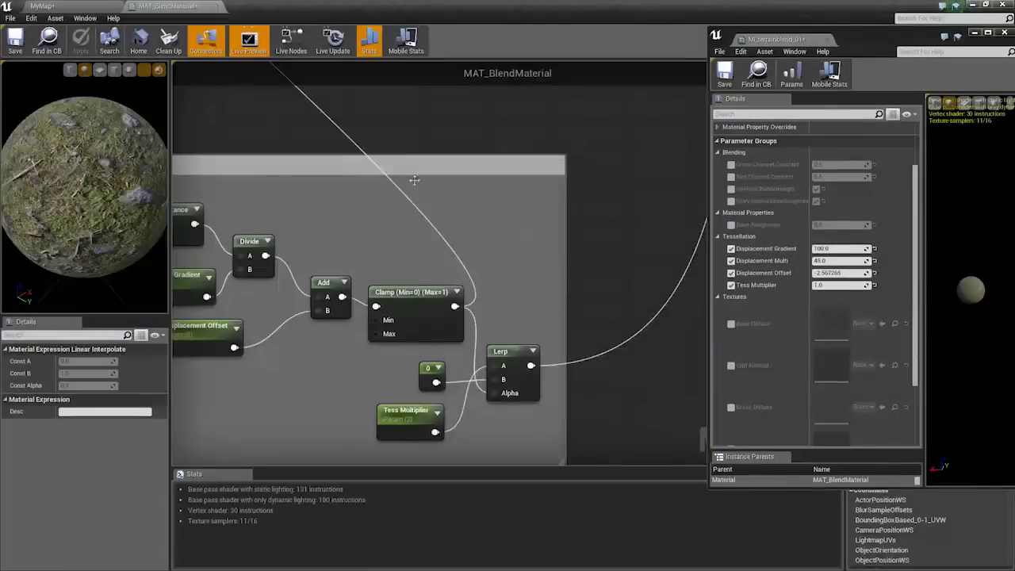
In MAT_BlendMaterial, connect the displacement Multiply directly to World Displacement, bypassing the Lerp, apply the material and return to MyMap.
{"action": "scroll", "coordinate": [414, 180], "scroll_direction": "down", "scroll_amount": 4}
{"action": "right_click_drag", "start_coordinate": [365, 148], "coordinate": [402, 215]}
{"action": "right_click_drag", "start_coordinate": [230, 87], "coordinate": [365, 230]}
{"action": "scroll", "coordinate": [365, 231], "scroll_direction": "up", "scroll_amount": 1}
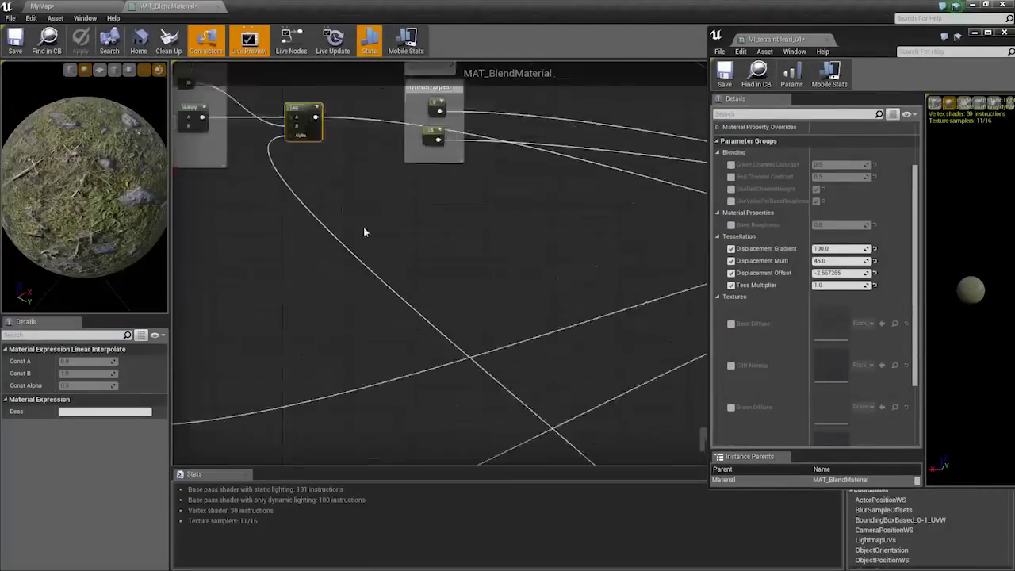
{"action": "right_click_drag", "start_coordinate": [246, 103], "coordinate": [424, 265]}
{"action": "scroll", "coordinate": [423, 265], "scroll_direction": "up", "scroll_amount": 3}
{"action": "right_click", "coordinate": [366, 287]}
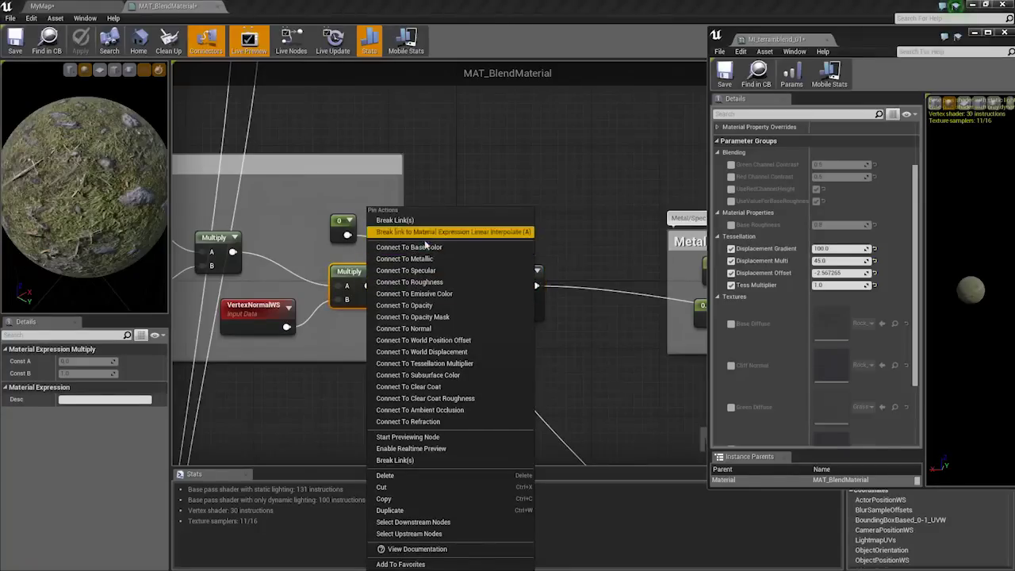
{"action": "left_click", "coordinate": [454, 353]}
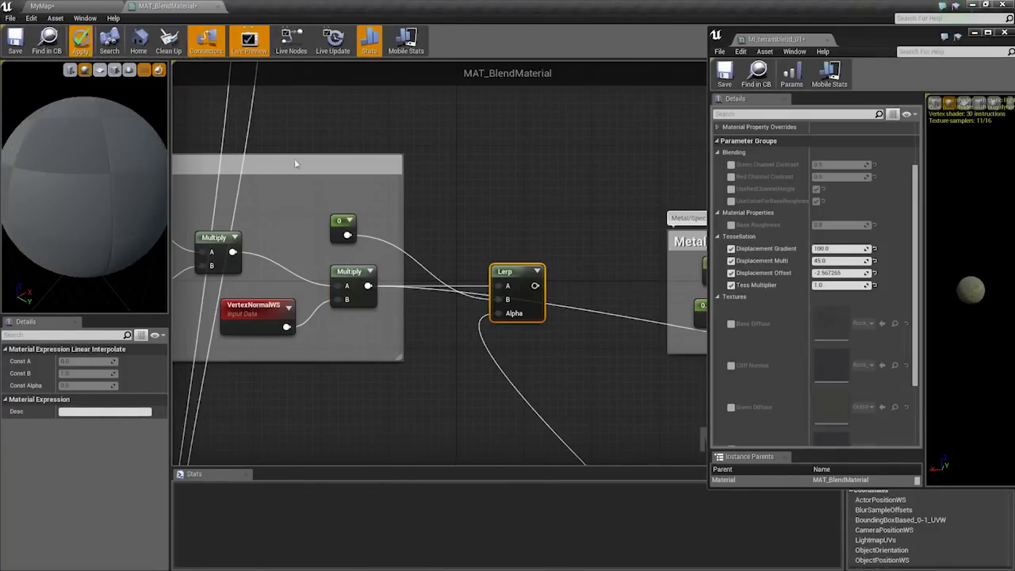
{"action": "left_click", "coordinate": [82, 5]}
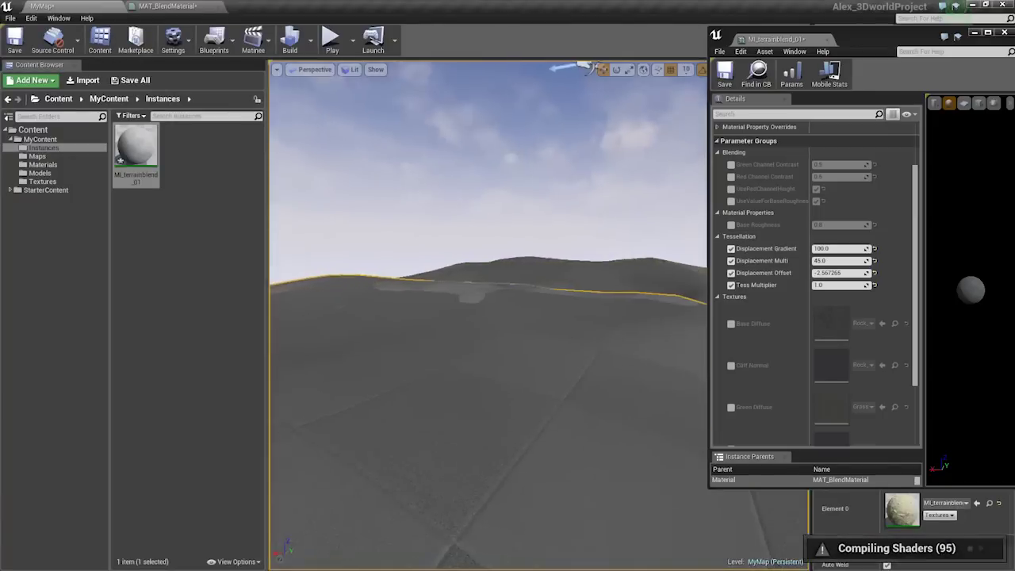
Inspect the lit terrain from near and far, and set the Displacement Multi to about 66.
{"action": "right_click_drag", "start_coordinate": [489, 317], "coordinate": [483, 306]}
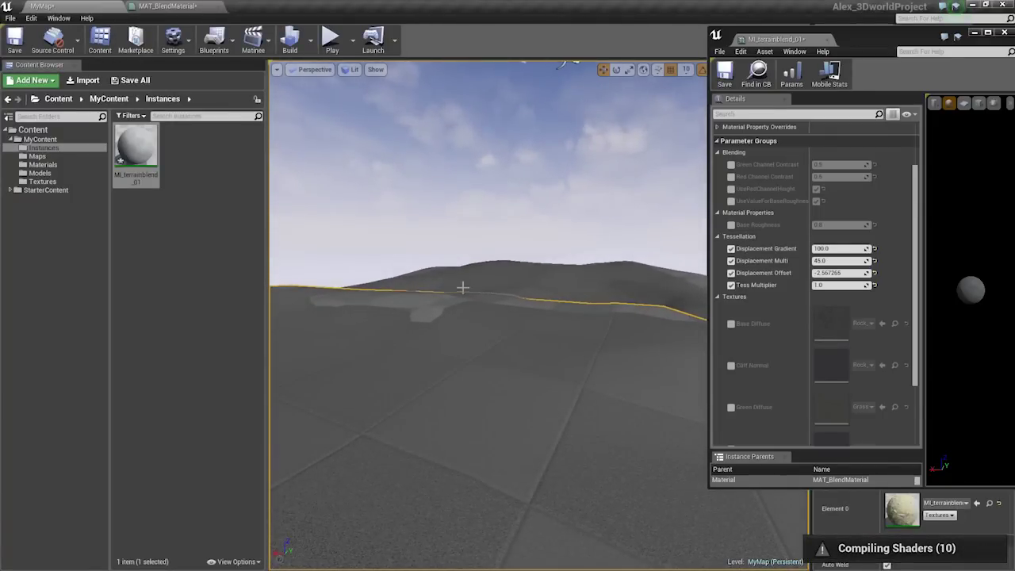
{"action": "key", "text": "s"}
{"action": "mouse_move", "coordinate": [483, 301]}
{"action": "right_mouse_down"}
{"action": "mouse_move", "coordinate": [494, 294]}
{"action": "mouse_move", "coordinate": [474, 316]}
{"action": "right_mouse_up"}
{"action": "key", "text": "w"}
{"action": "key", "text": "w"}
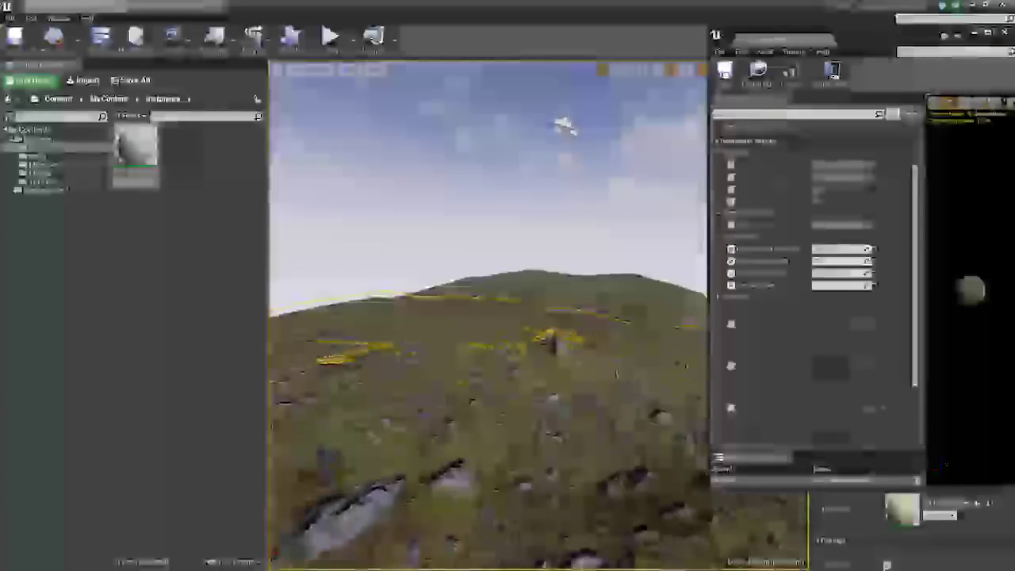
{"action": "mouse_move", "coordinate": [839, 261]}
{"action": "left_mouse_down"}
{"action": "mouse_move", "coordinate": [862, 261]}
{"action": "mouse_move", "coordinate": [841, 262]}
{"action": "left_mouse_up"}
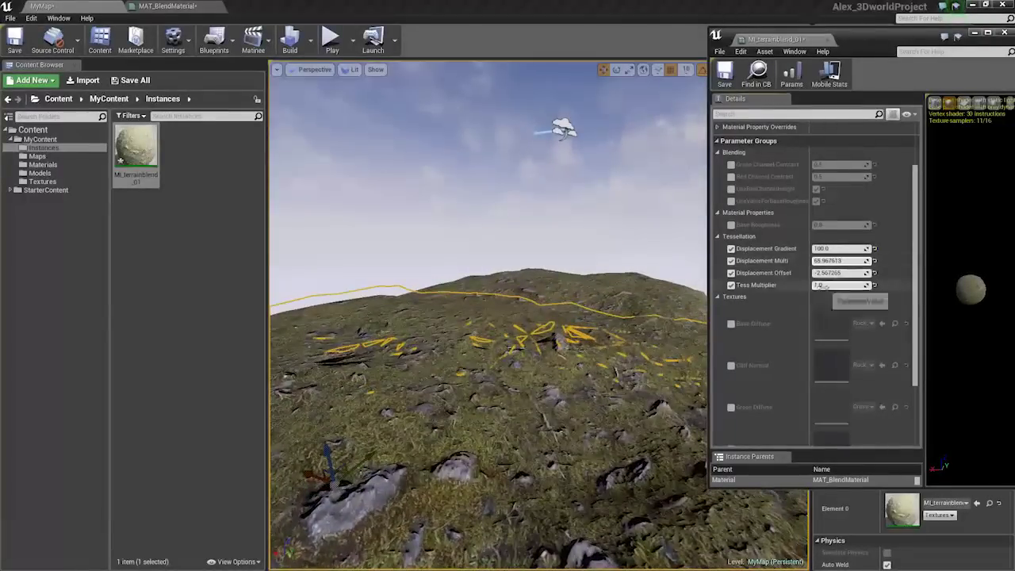
Switch the level to wireframe, try Displacement Gradient values up to about 183 and set it back to 100.
{"action": "right_click_drag", "start_coordinate": [521, 304], "coordinate": [515, 349]}
{"action": "right_click", "coordinate": [520, 305]}
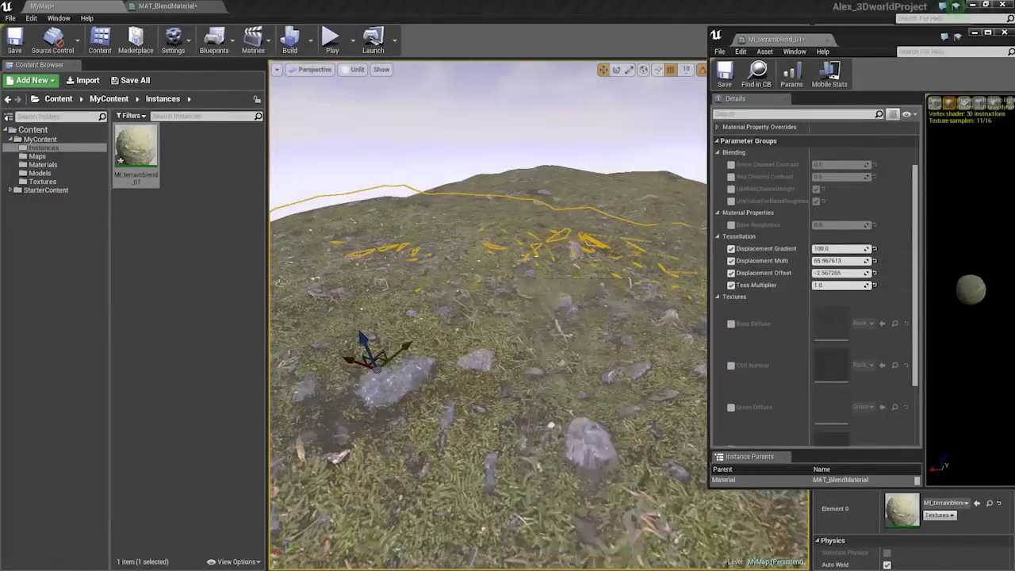
{"action": "right_click_drag", "start_coordinate": [521, 305], "coordinate": [521, 284]}
{"action": "key", "text": "alt+2"}
{"action": "left_click", "coordinate": [857, 249]}
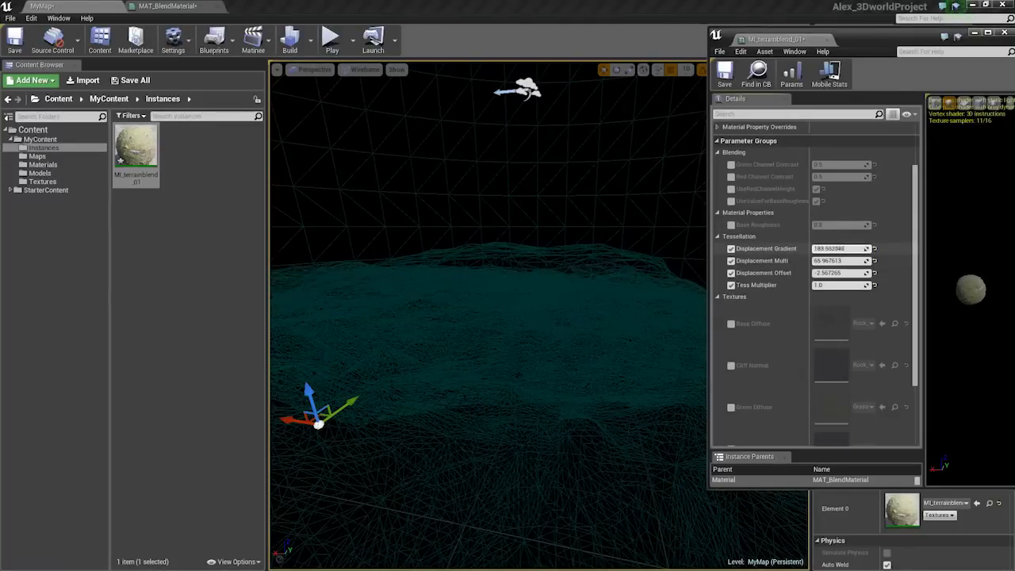
{"action": "left_click_drag", "start_coordinate": [856, 249], "coordinate": [835, 249]}
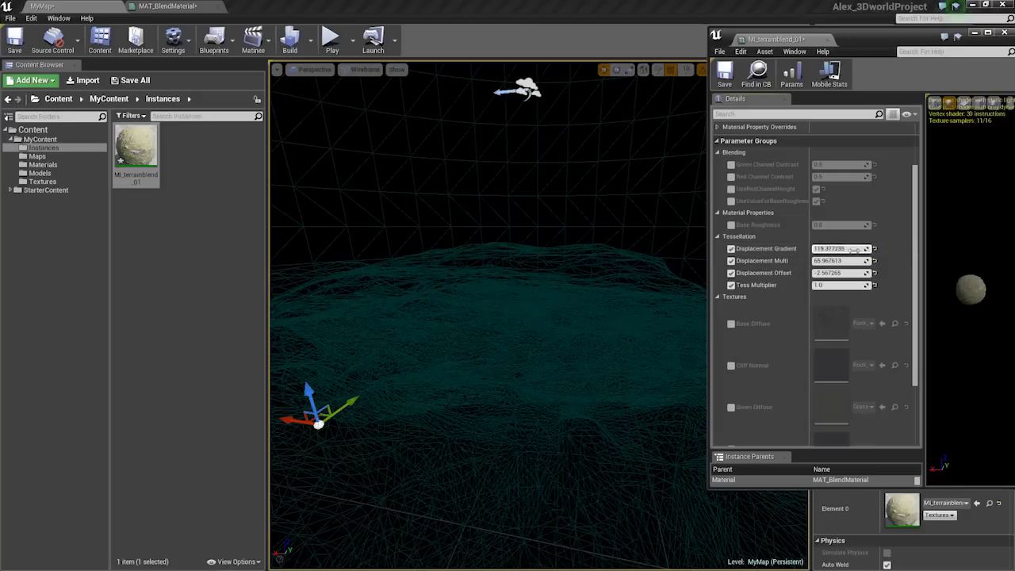
{"action": "key", "text": "Return"}
{"action": "mouse_move", "coordinate": [571, 261]}
{"action": "right_mouse_down"}
{"action": "mouse_move", "coordinate": [564, 278]}
{"action": "mouse_move", "coordinate": [571, 270]}
{"action": "right_mouse_up"}
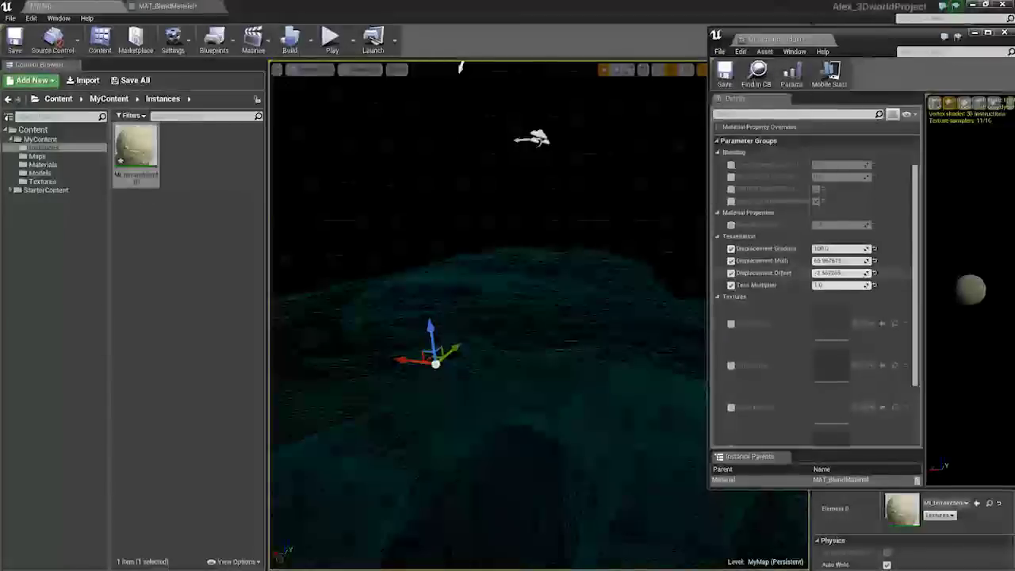
Try Displacement Offset values of about -1.5 and 0 while moving over the terrain wireframe.
{"action": "left_click_drag", "start_coordinate": [844, 274], "coordinate": [851, 275]}
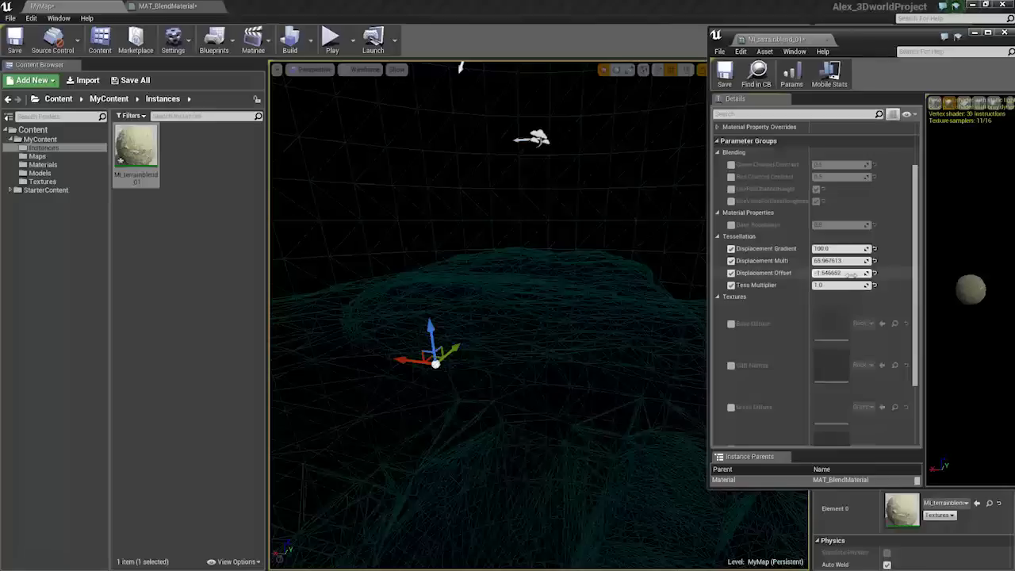
{"action": "type", "text": "0"}
{"action": "key", "text": "Return"}
{"action": "right_click_drag", "start_coordinate": [556, 312], "coordinate": [555, 309]}
{"action": "key", "text": "w"}
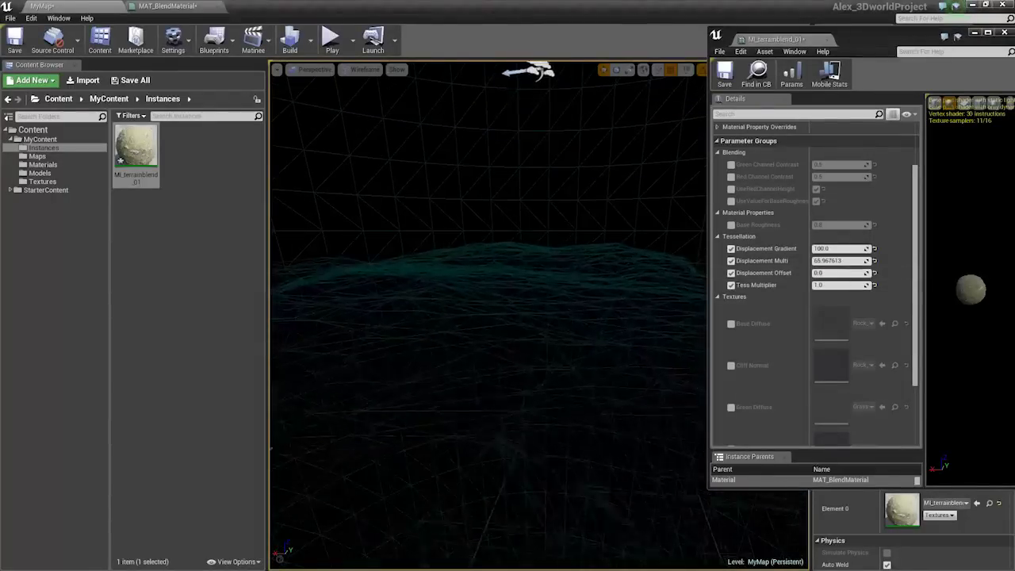
Try Displacement Offset values of about 10.65 and -25 on the terrain wireframe.
{"action": "left_click_drag", "start_coordinate": [849, 273], "coordinate": [878, 273]}
{"action": "right_click_drag", "start_coordinate": [555, 309], "coordinate": [571, 293]}
{"action": "key", "text": "w"}
{"action": "left_click_drag", "start_coordinate": [842, 271], "coordinate": [843, 272]}
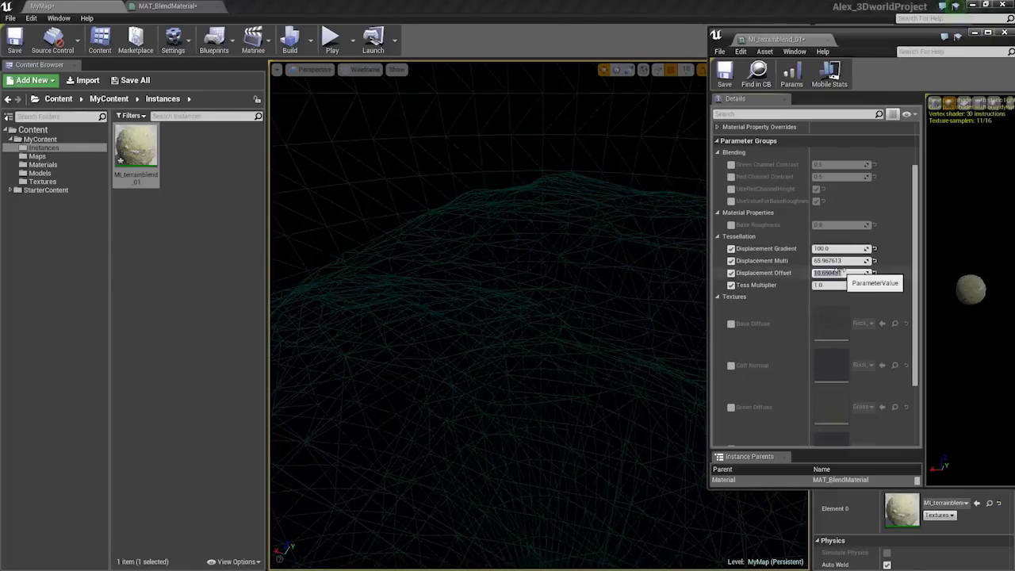
{"action": "key", "text": "Return"}
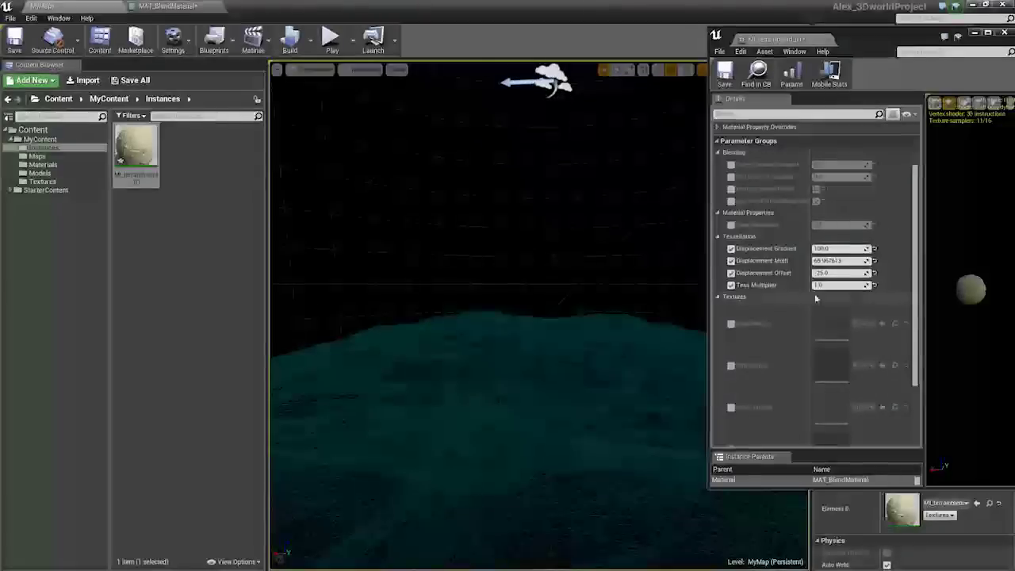
Set the Displacement Offset to about -3.38 and switch the level to lit shading.
{"action": "left_click_drag", "start_coordinate": [852, 273], "coordinate": [859, 273]}
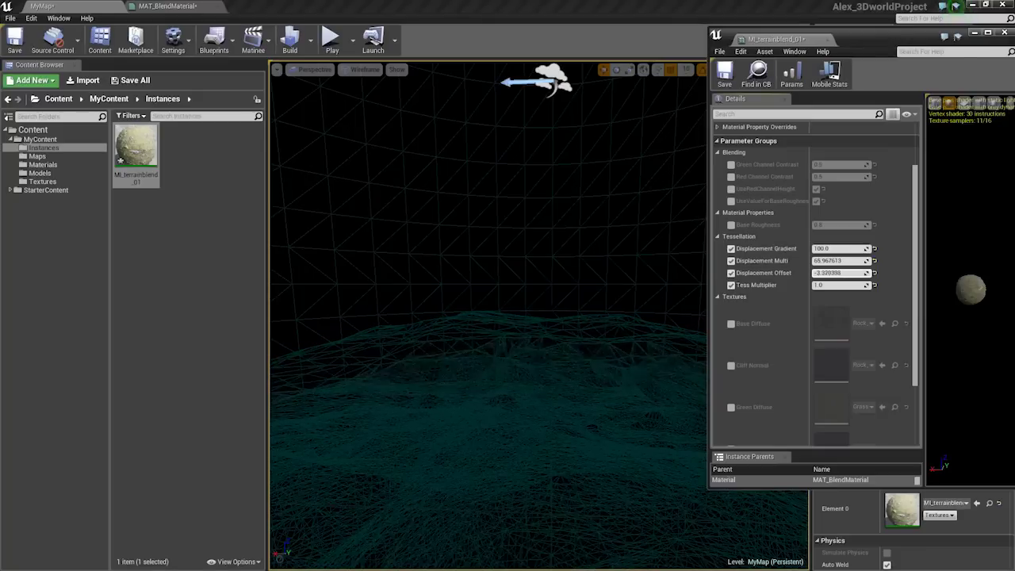
{"action": "right_click_drag", "start_coordinate": [682, 293], "coordinate": [680, 305]}
{"action": "key", "text": "alt+4"}
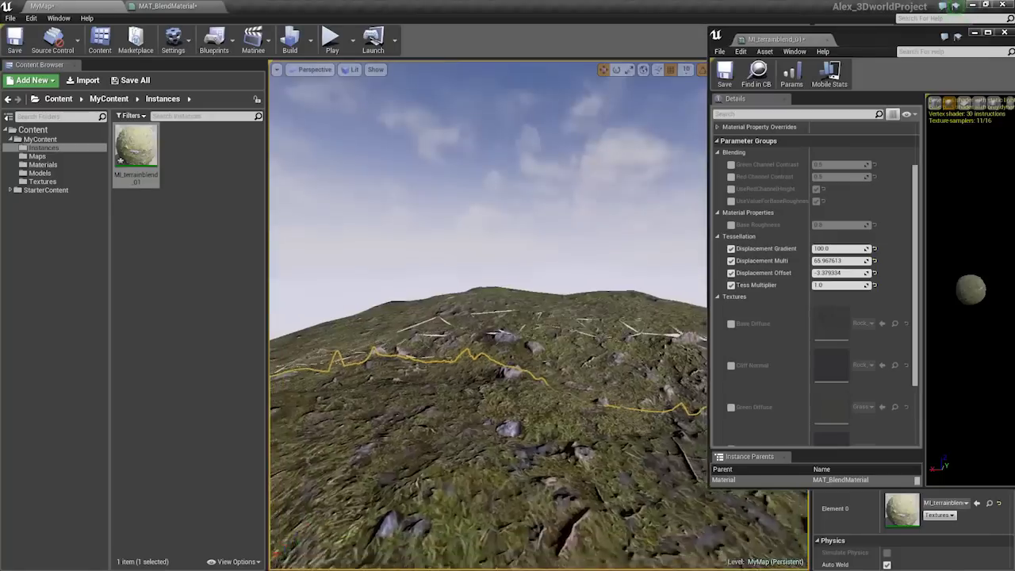
Inspect the displaced rocks and grass on the lit terrain from several viewpoints.
{"action": "mouse_move", "coordinate": [569, 290]}
{"action": "right_mouse_down"}
{"action": "mouse_move", "coordinate": [568, 306]}
{"action": "mouse_move", "coordinate": [572, 287]}
{"action": "right_mouse_up"}
{"action": "right_click_drag", "start_coordinate": [507, 257], "coordinate": [515, 264]}
{"action": "left_click", "coordinate": [515, 263]}
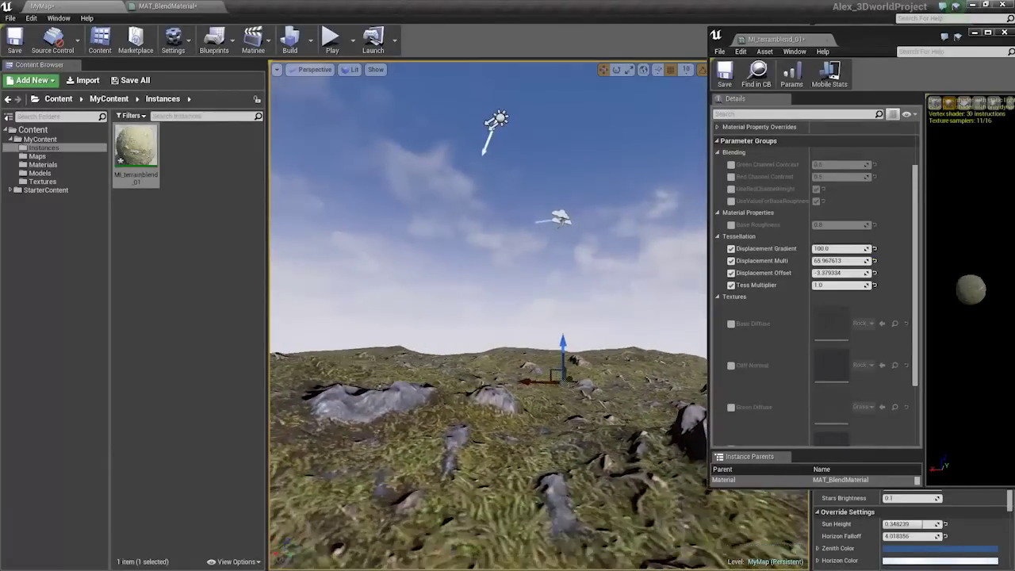
{"action": "right_click_drag", "start_coordinate": [475, 310], "coordinate": [475, 309]}
{"action": "left_click", "coordinate": [432, 438]}
{"action": "right_click_drag", "start_coordinate": [431, 438], "coordinate": [677, 212]}
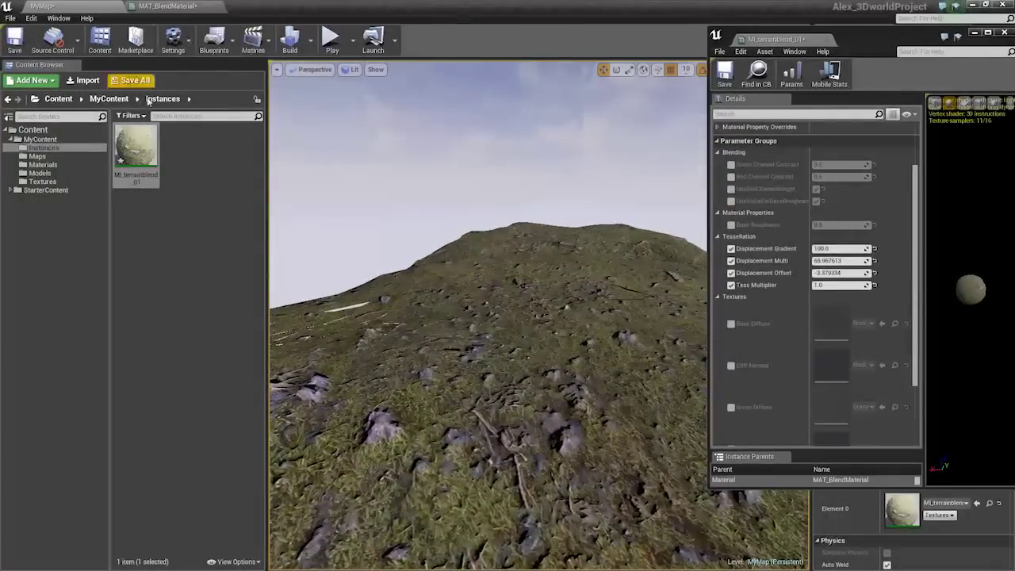
Bring up MI_terrainblend_01 and return to the MAT_BlendMaterial graph to look over its output connections.
{"action": "double_click", "coordinate": [131, 148]}
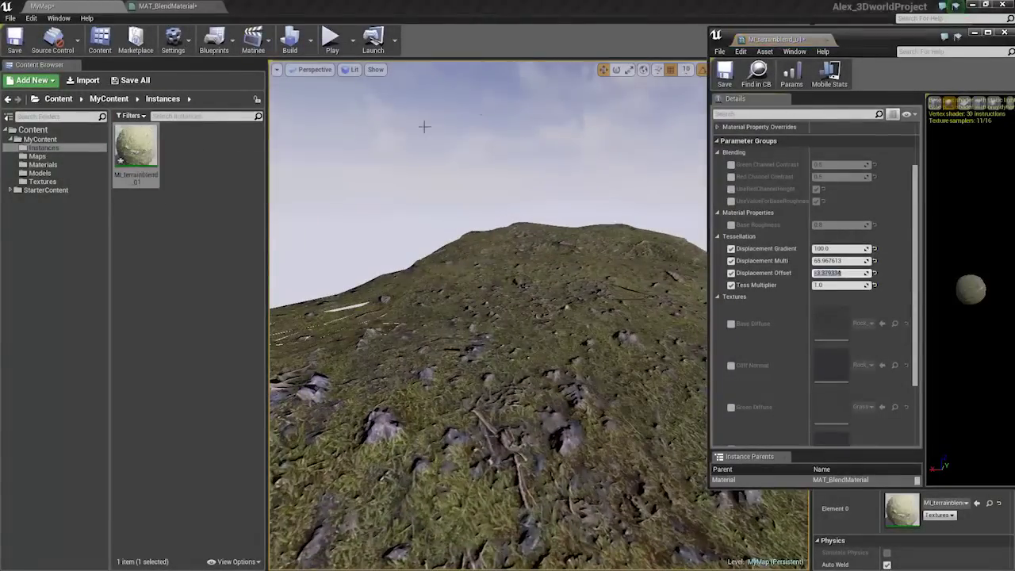
{"action": "left_click", "coordinate": [138, 159]}
{"action": "left_click", "coordinate": [163, 7]}
{"action": "scroll", "coordinate": [333, 241], "scroll_direction": "down", "scroll_amount": 6}
{"action": "scroll", "coordinate": [647, 327], "scroll_direction": "up", "scroll_amount": 6}
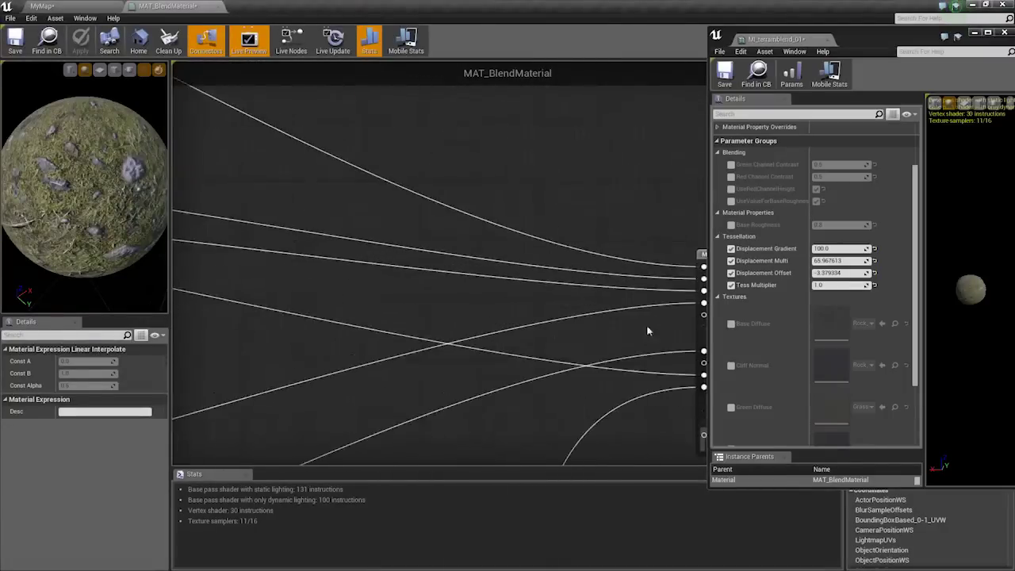
Turn off Crack Free Displacement in the MAT_BlendMaterial tessellation settings and apply the material.
{"action": "right_click_drag", "start_coordinate": [647, 327], "coordinate": [458, 278]}
{"action": "scroll", "coordinate": [566, 268], "scroll_direction": "up", "scroll_amount": 1}
{"action": "left_click", "coordinate": [568, 270]}
{"action": "scroll", "coordinate": [135, 435], "scroll_direction": "down", "scroll_amount": 5}
{"action": "scroll", "coordinate": [111, 438], "scroll_direction": "up", "scroll_amount": 3}
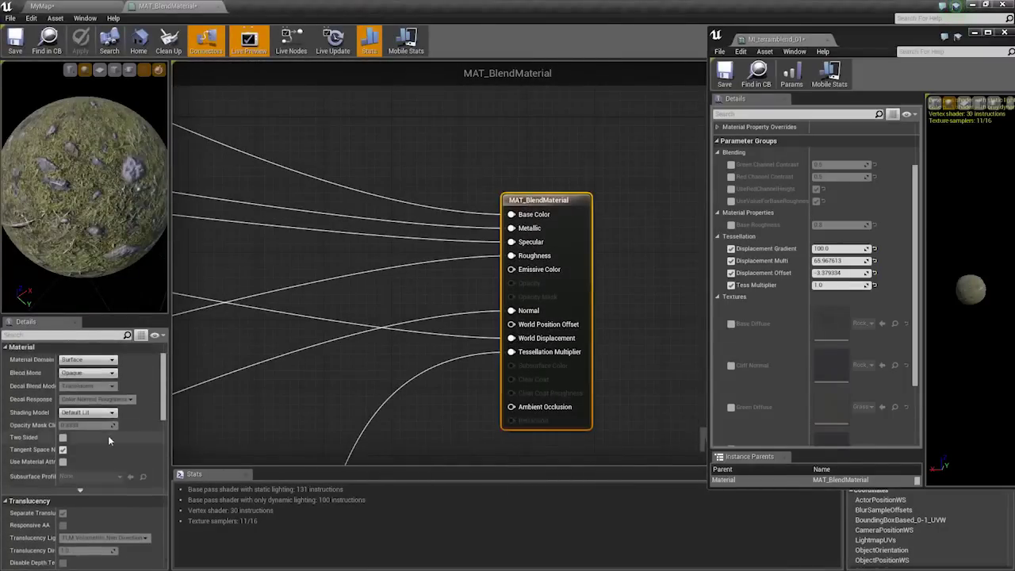
{"action": "scroll", "coordinate": [108, 435], "scroll_direction": "down", "scroll_amount": 12}
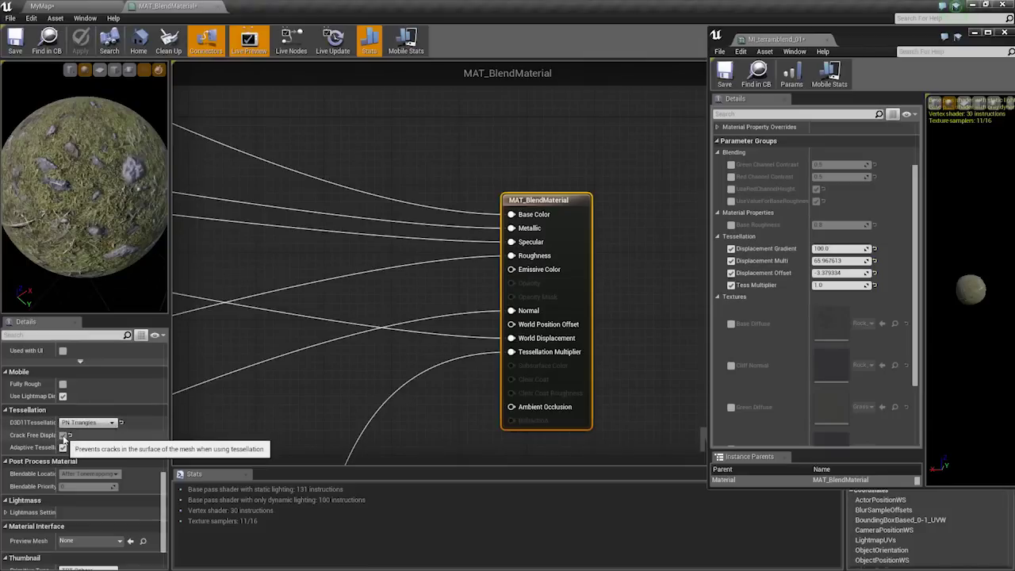
{"action": "left_click", "coordinate": [64, 436]}
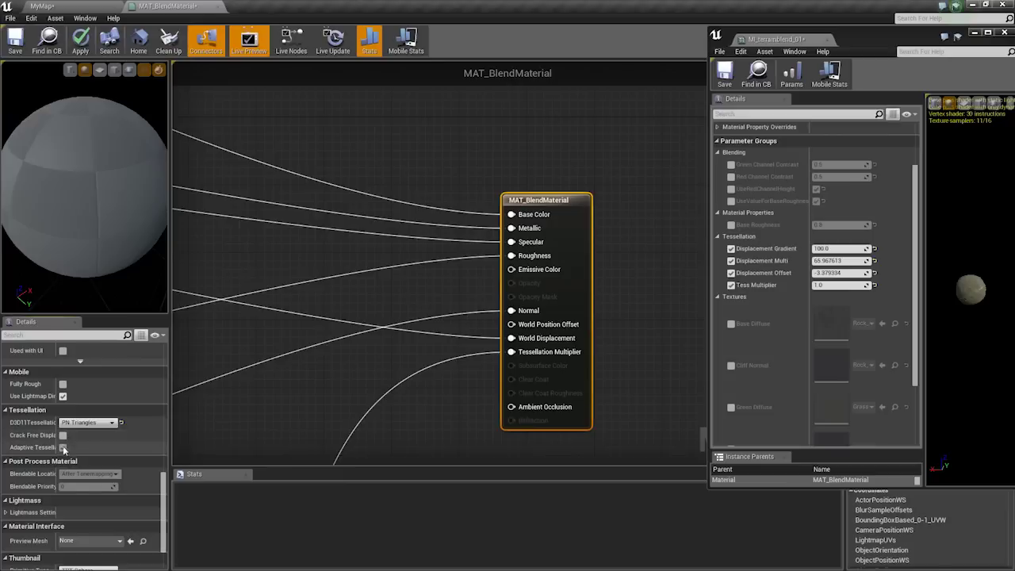
{"action": "left_click", "coordinate": [76, 44]}
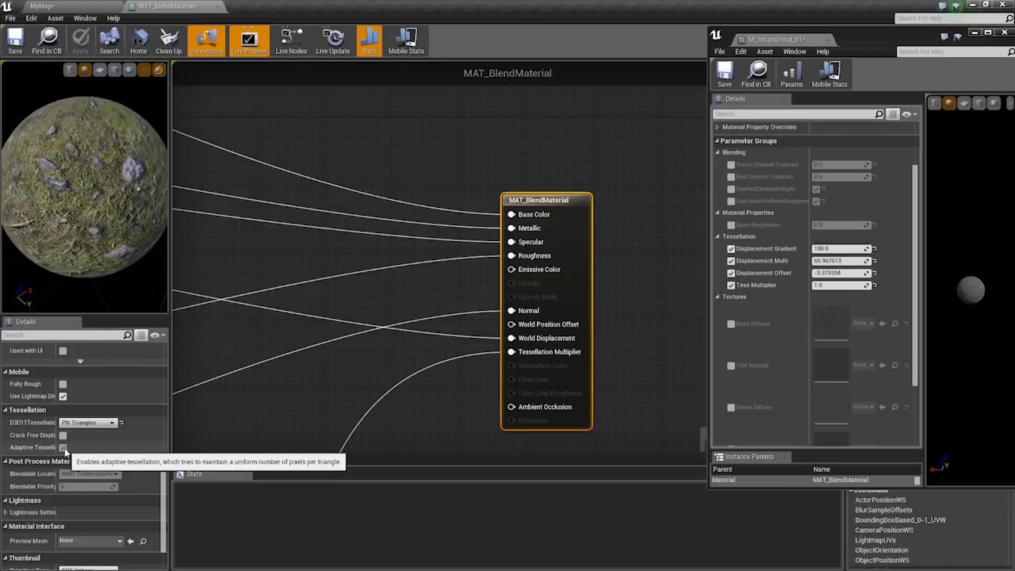
Inspect the displaced rocks and grass in the MyMap level from several viewpoints.
{"action": "left_click", "coordinate": [77, 7]}
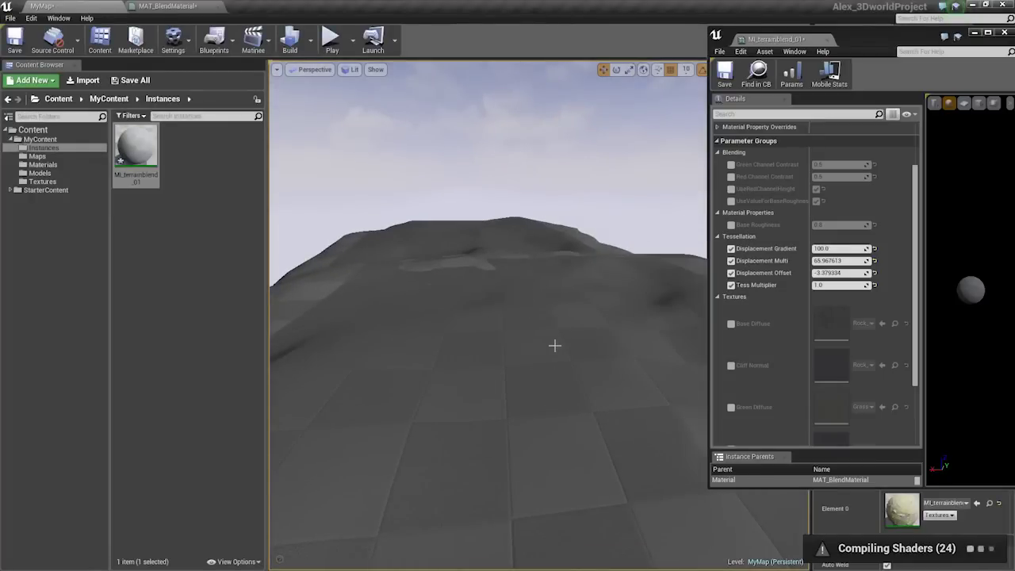
{"action": "mouse_move", "coordinate": [536, 312]}
{"action": "right_mouse_down"}
{"action": "mouse_move", "coordinate": [537, 349]}
{"action": "mouse_move", "coordinate": [533, 301]}
{"action": "right_mouse_up"}
{"action": "key", "text": "s"}
{"action": "right_click_drag", "start_coordinate": [574, 334], "coordinate": [574, 314]}
{"action": "key", "text": "w"}
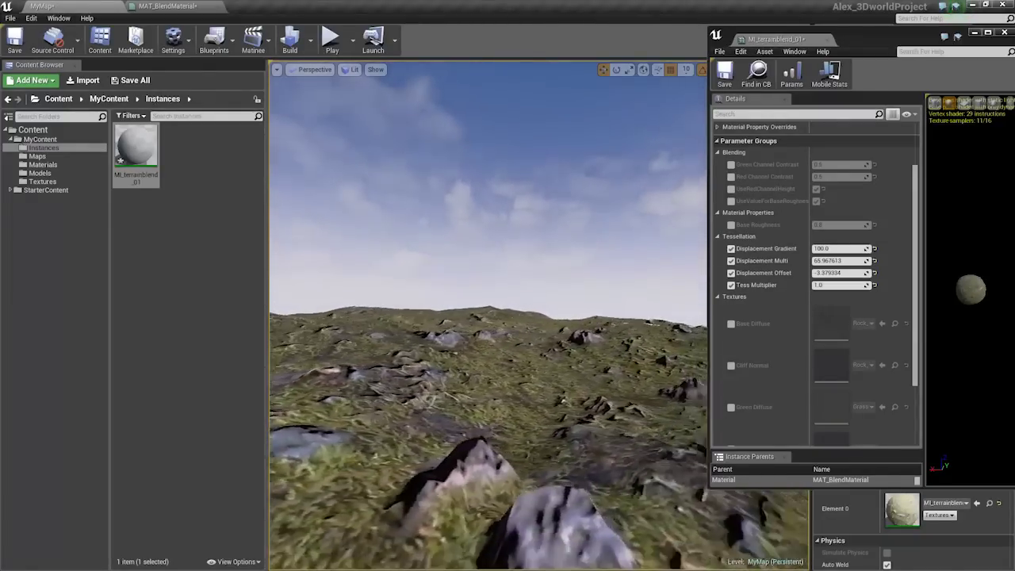
{"action": "key", "text": "s"}
{"action": "key", "text": "a"}
{"action": "right_click_drag", "start_coordinate": [575, 314], "coordinate": [537, 315]}
{"action": "key", "text": "w"}
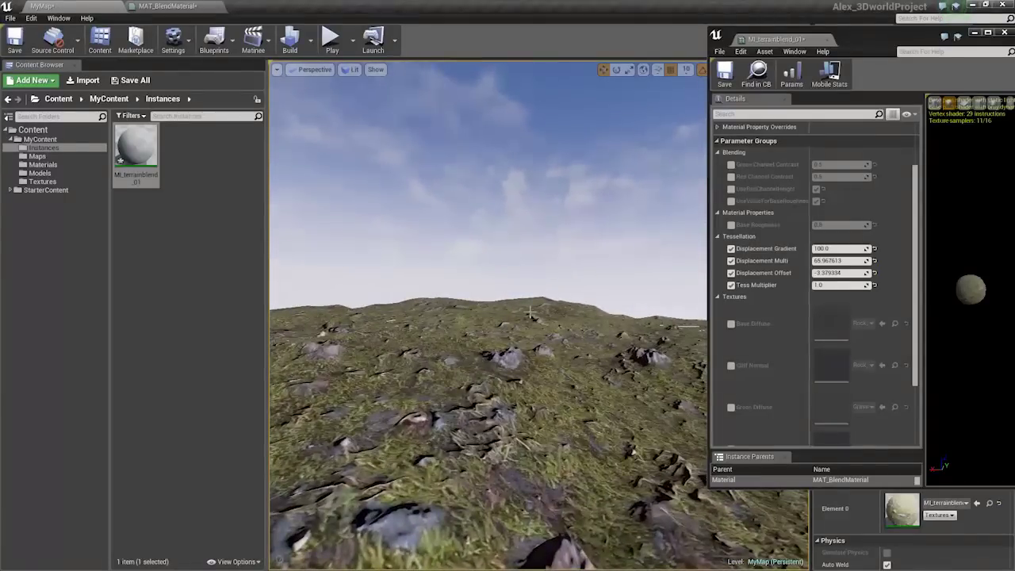
Switch the D3D11 tessellation mode of MAT_BlendMaterial to Flat Tessellation and apply the material.
{"action": "left_click", "coordinate": [176, 5]}
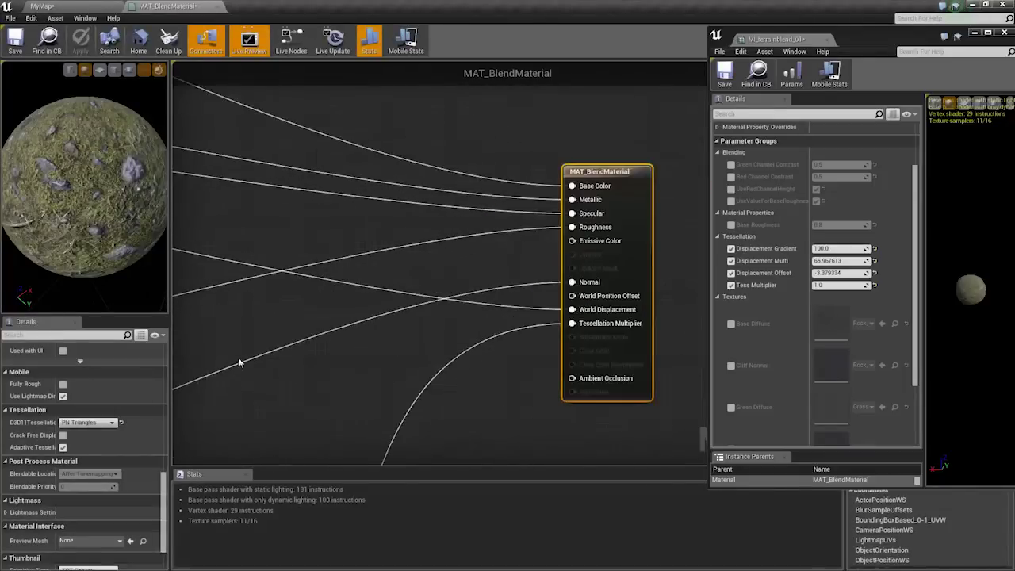
{"action": "left_click", "coordinate": [95, 423]}
{"action": "left_click", "coordinate": [79, 437]}
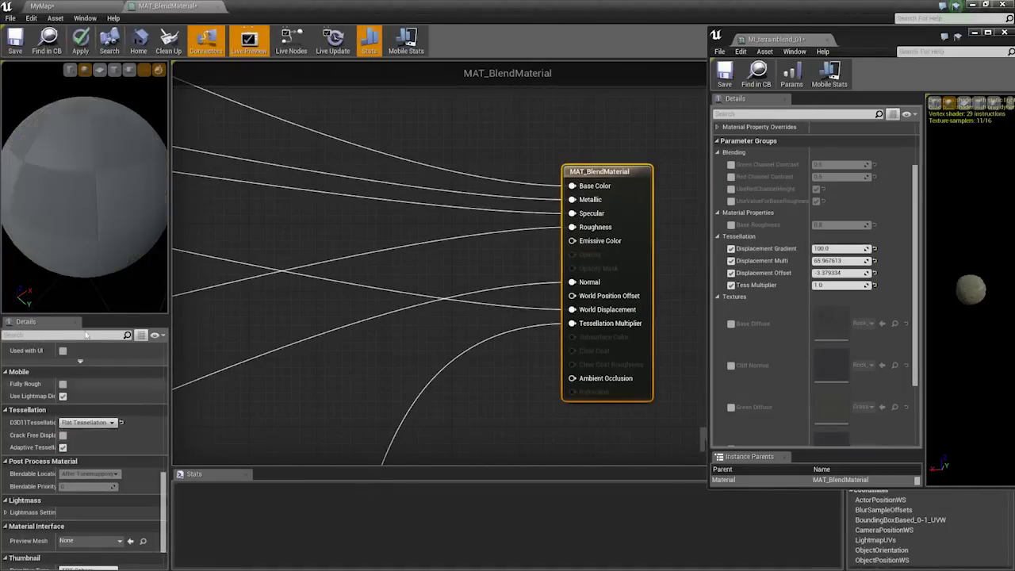
Check how the terrain in MyMap looks with flat tessellation.
{"action": "left_click", "coordinate": [88, 6]}
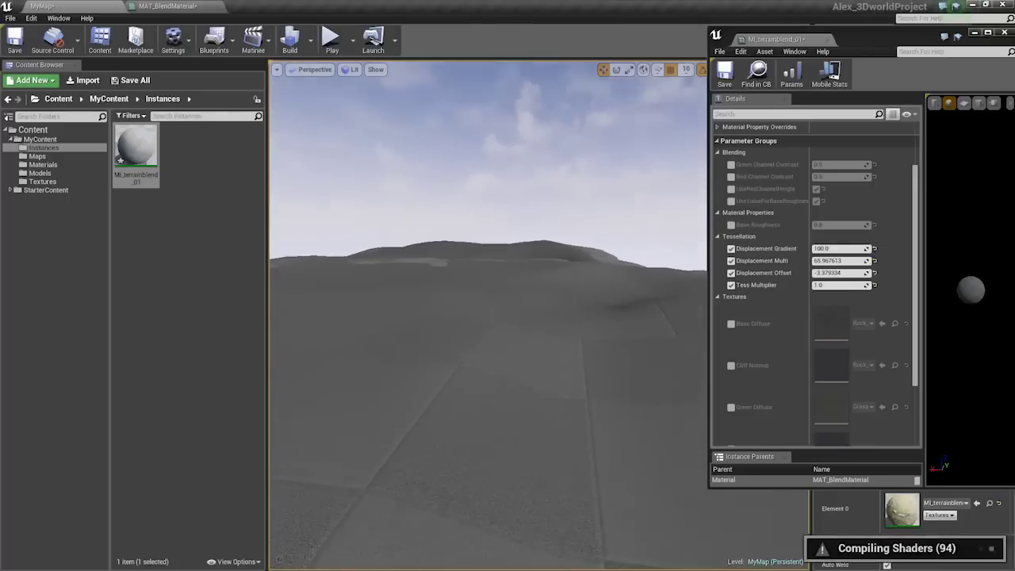
{"action": "right_click_drag", "start_coordinate": [487, 318], "coordinate": [475, 324]}
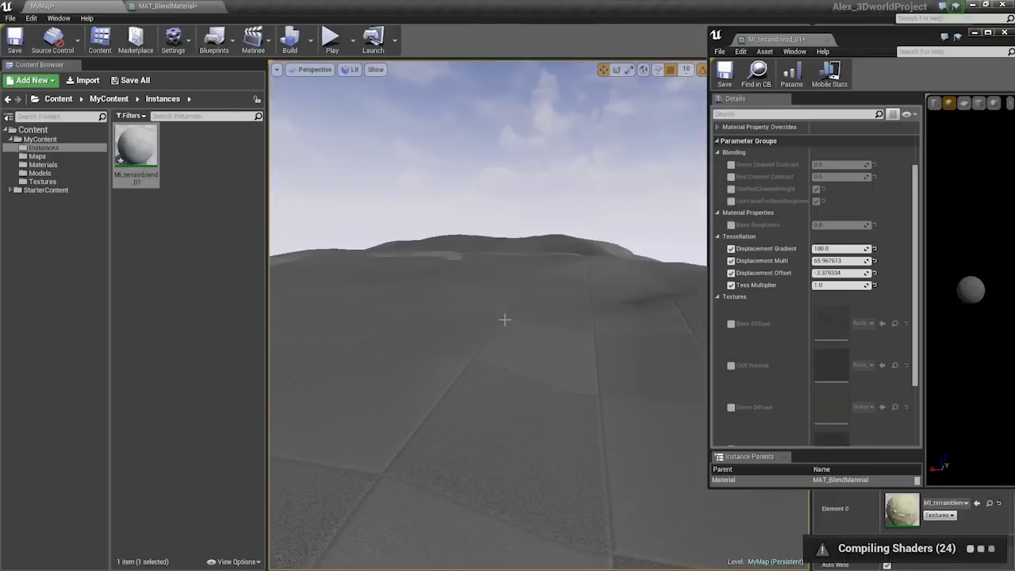
{"action": "mouse_move", "coordinate": [516, 324]}
{"action": "right_mouse_down"}
{"action": "mouse_move", "coordinate": [536, 311]}
{"action": "mouse_move", "coordinate": [508, 346]}
{"action": "mouse_move", "coordinate": [514, 330]}
{"action": "right_mouse_up"}
{"action": "scroll", "coordinate": [514, 335], "scroll_direction": "up", "scroll_amount": 1}
{"action": "mouse_move", "coordinate": [500, 404]}
{"action": "right_mouse_down"}
{"action": "mouse_move", "coordinate": [502, 392]}
{"action": "mouse_move", "coordinate": [500, 402]}
{"action": "right_mouse_up"}
Set MAT_BlendMaterial to PN Triangles, enable Crack Free Displacement, turn off Adaptive Tessellation and apply the material.
{"action": "left_click", "coordinate": [198, 7]}
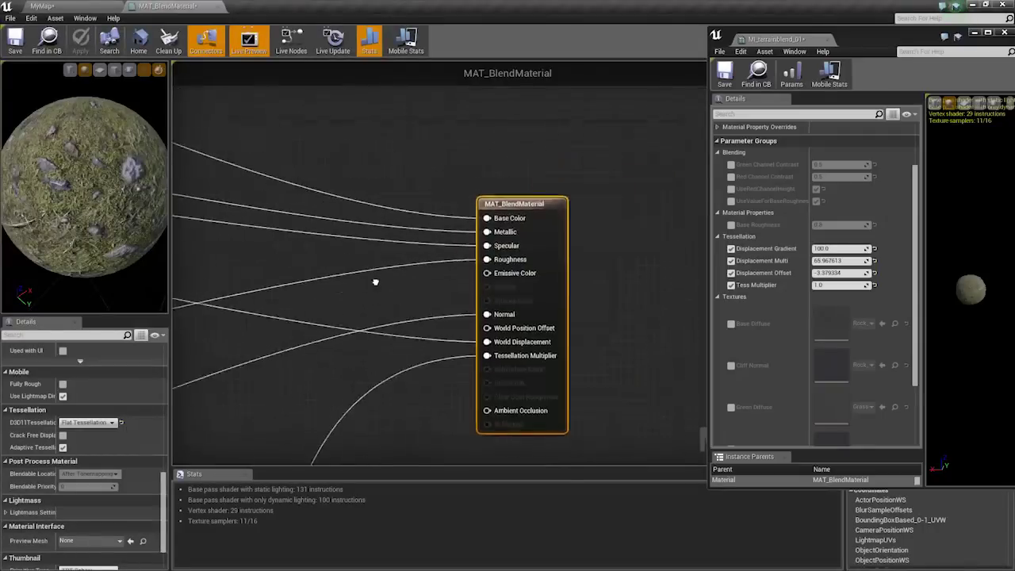
{"action": "left_click", "coordinate": [83, 423]}
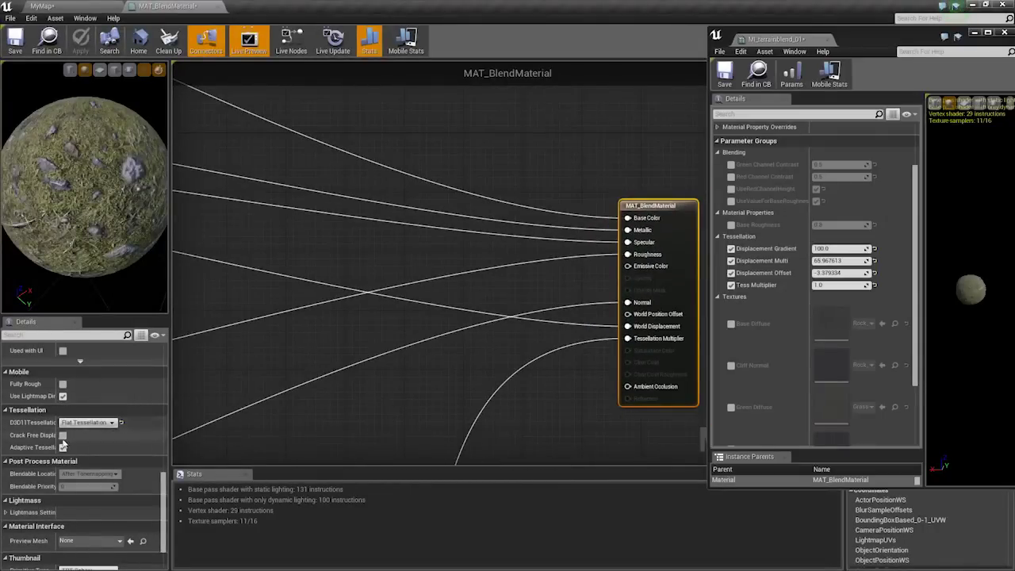
{"action": "left_click", "coordinate": [75, 444]}
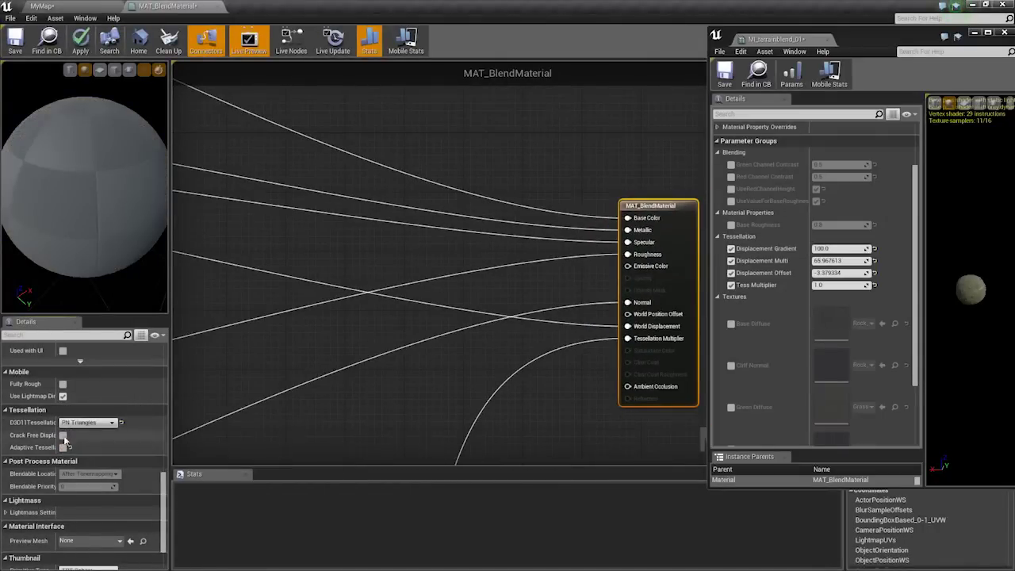
{"action": "left_click", "coordinate": [63, 434]}
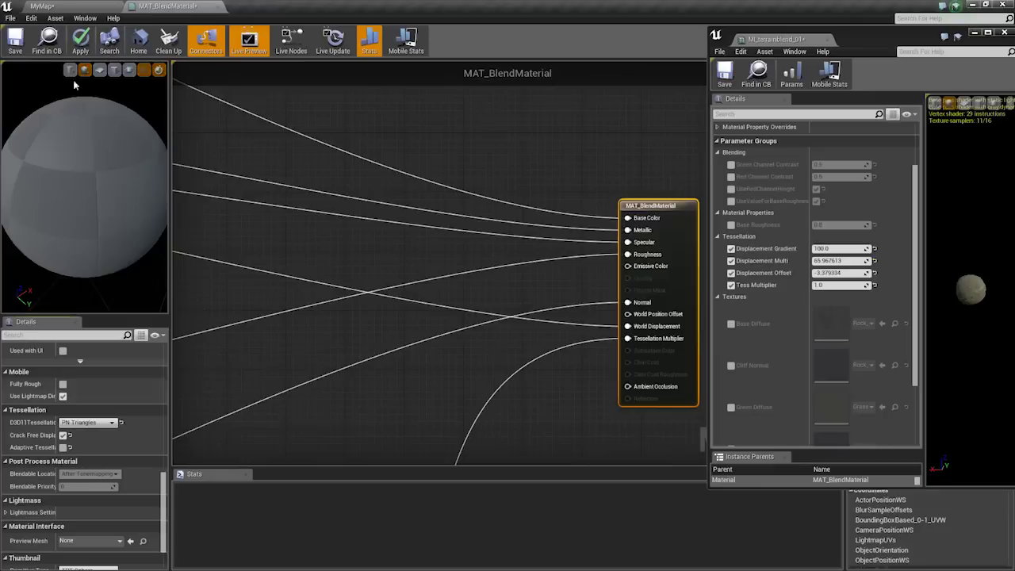
Compare the terrain in MyMap in unlit, lit and wireframe shading to examine its tessellation density.
{"action": "left_click", "coordinate": [90, 8]}
{"action": "right_click_drag", "start_coordinate": [413, 238], "coordinate": [416, 310]}
{"action": "right_click_drag", "start_coordinate": [452, 272], "coordinate": [452, 267]}
{"action": "key", "text": "alt+3"}
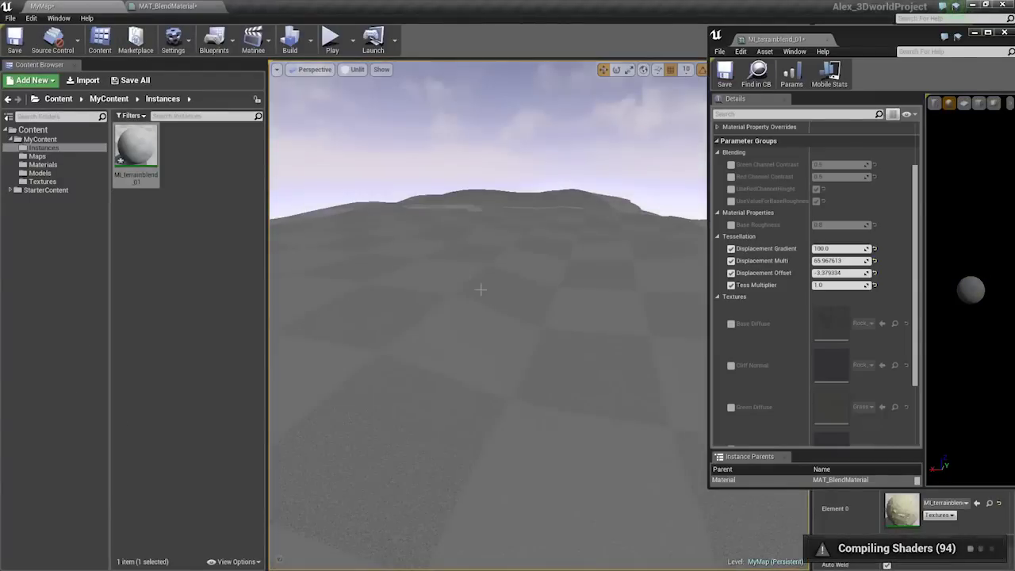
{"action": "key", "text": "alt+2"}
{"action": "key", "text": "alt+4"}
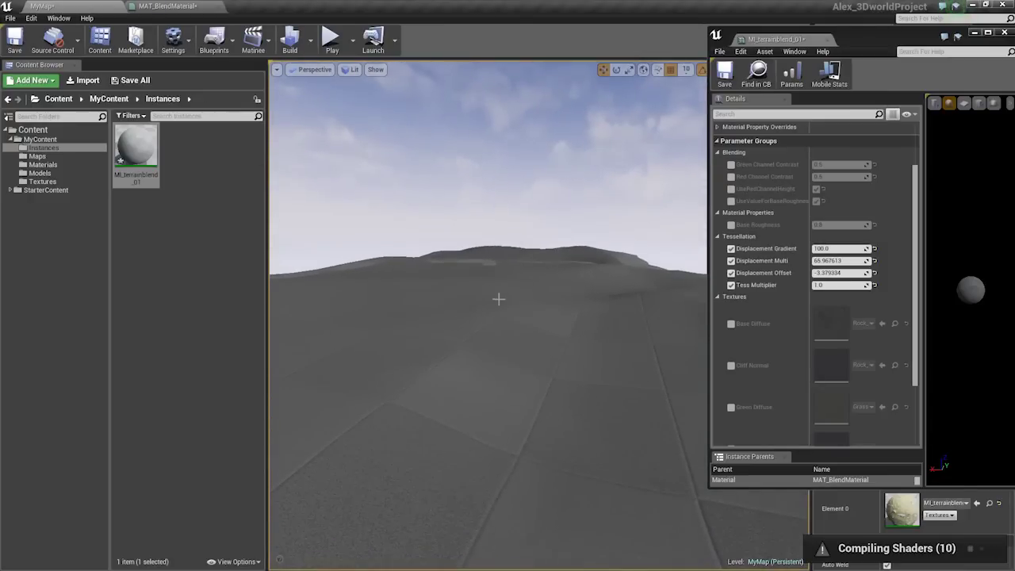
{"action": "right_click_drag", "start_coordinate": [499, 299], "coordinate": [516, 317]}
{"action": "key", "text": "alt+2"}
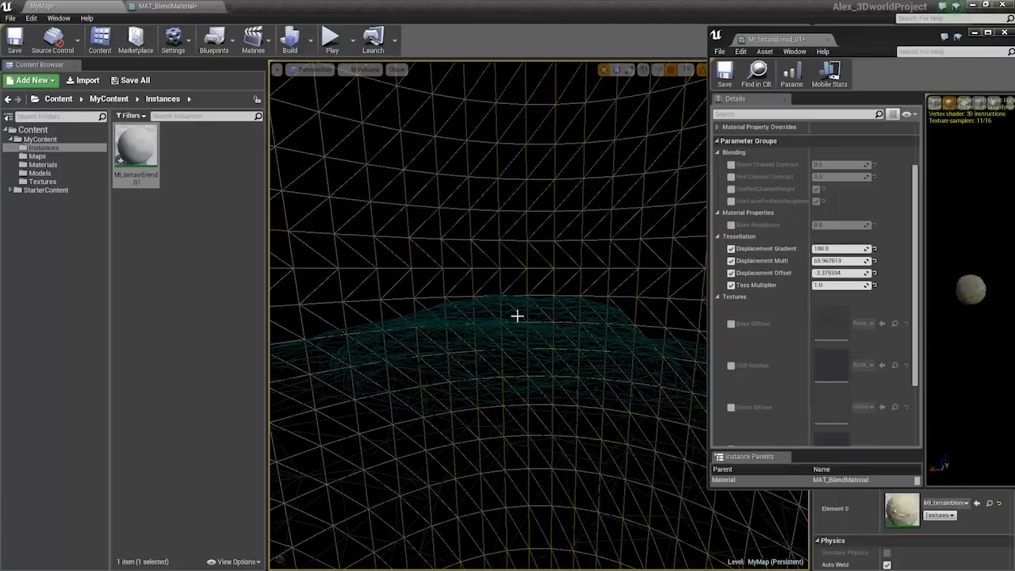
{"action": "left_click", "coordinate": [545, 244]}
{"action": "left_click", "coordinate": [585, 338]}
{"action": "right_click_drag", "start_coordinate": [566, 338], "coordinate": [558, 332]}
Re-enable Adaptive Tessellation, set the D3D11 tessellation mode to Flat Tessellation and apply MAT_BlendMaterial.
{"action": "left_click", "coordinate": [167, 6]}
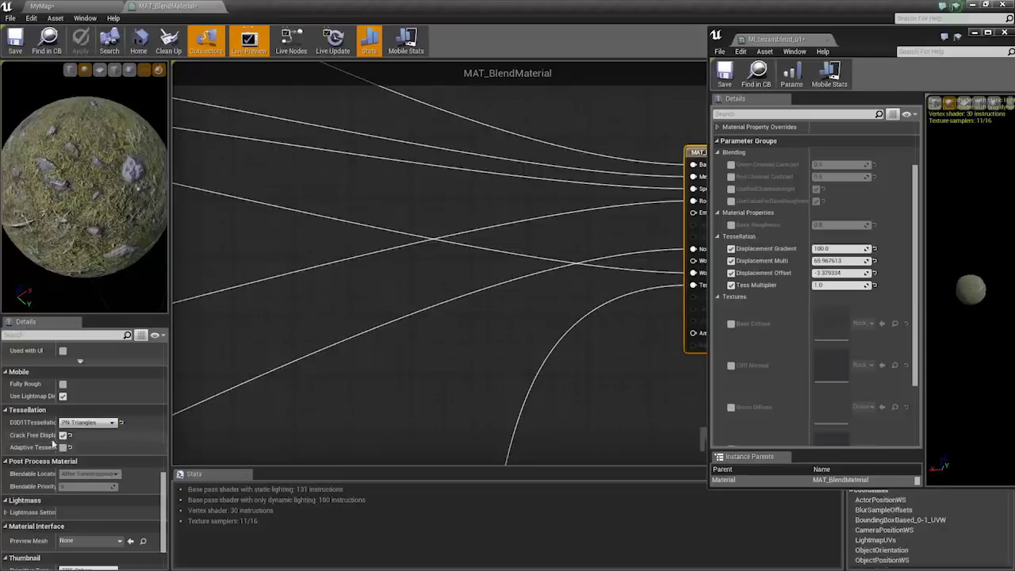
{"action": "left_click", "coordinate": [63, 448]}
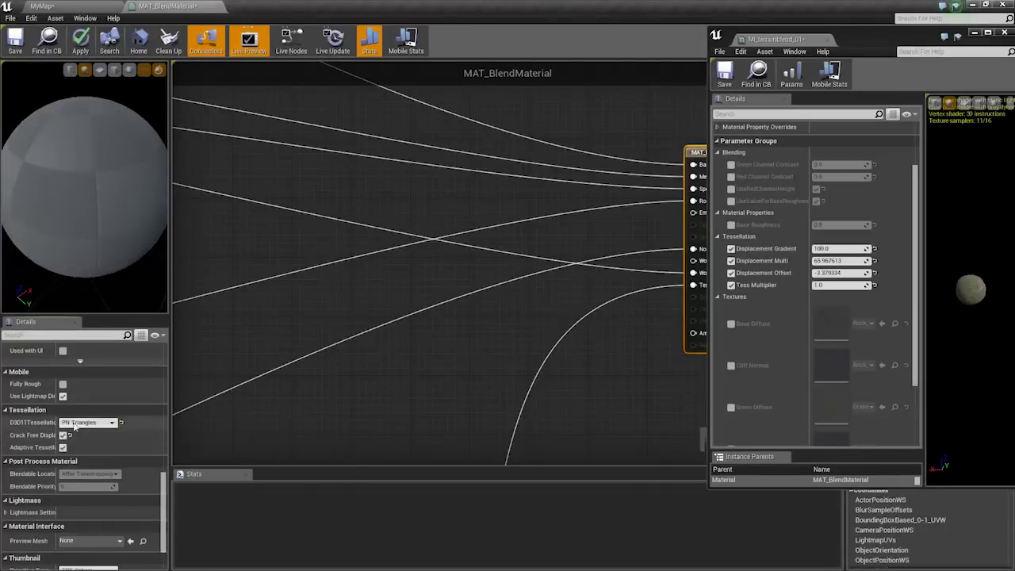
{"action": "left_click", "coordinate": [83, 422]}
{"action": "left_click", "coordinate": [81, 436]}
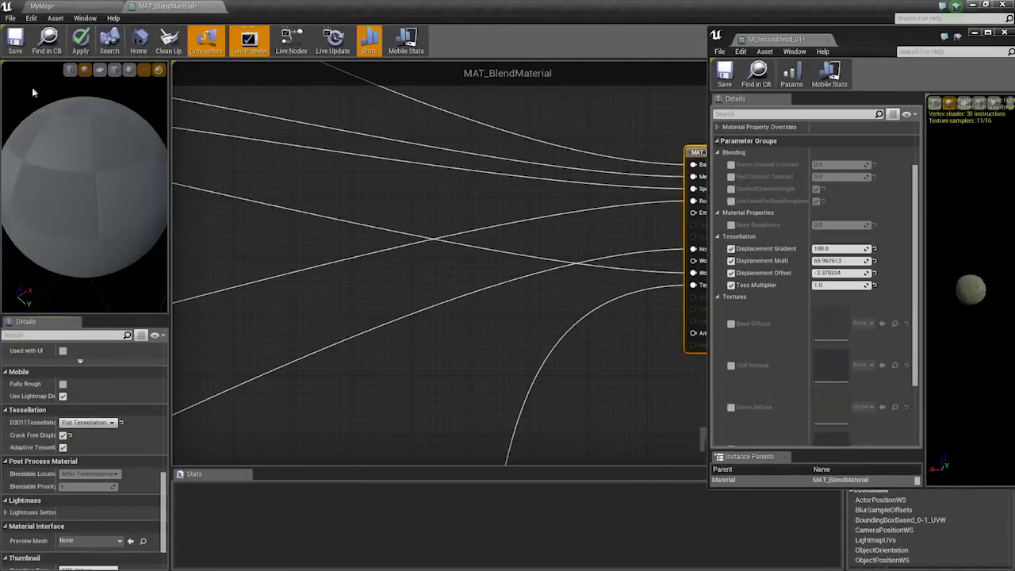
{"action": "left_click", "coordinate": [81, 41]}
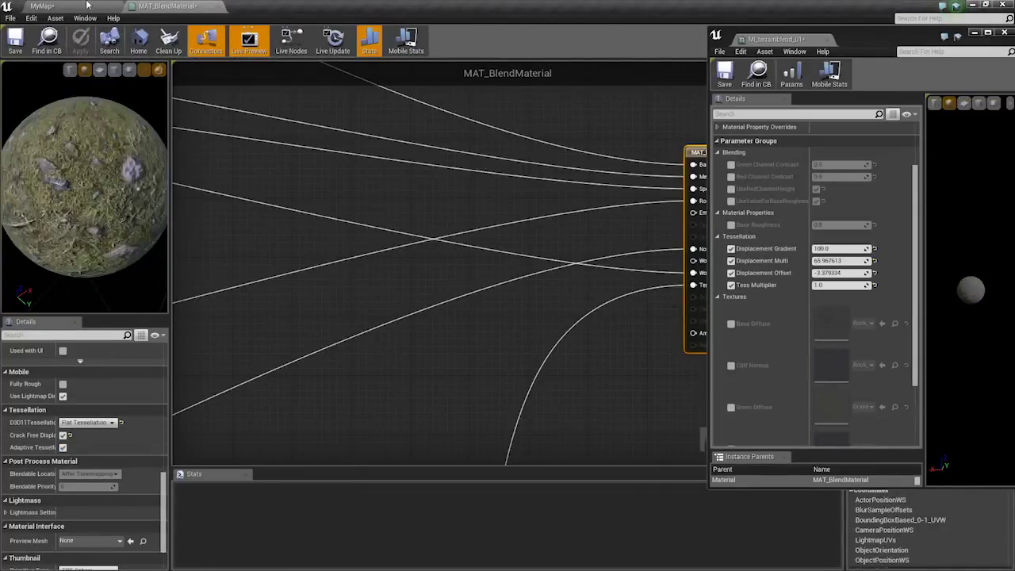
Switch the level to lit shading and set the Displacement Offset in MI_terrainblend_01 to about -9.99.
{"action": "left_click", "coordinate": [111, 5]}
{"action": "key", "text": "alt+4"}
{"action": "mouse_move", "coordinate": [487, 321]}
{"action": "right_mouse_down"}
{"action": "mouse_move", "coordinate": [460, 323]}
{"action": "mouse_move", "coordinate": [487, 320]}
{"action": "right_mouse_up"}
{"action": "right_click_drag", "start_coordinate": [518, 379], "coordinate": [521, 343]}
{"action": "key", "text": "w"}
{"action": "left_click", "coordinate": [848, 274]}
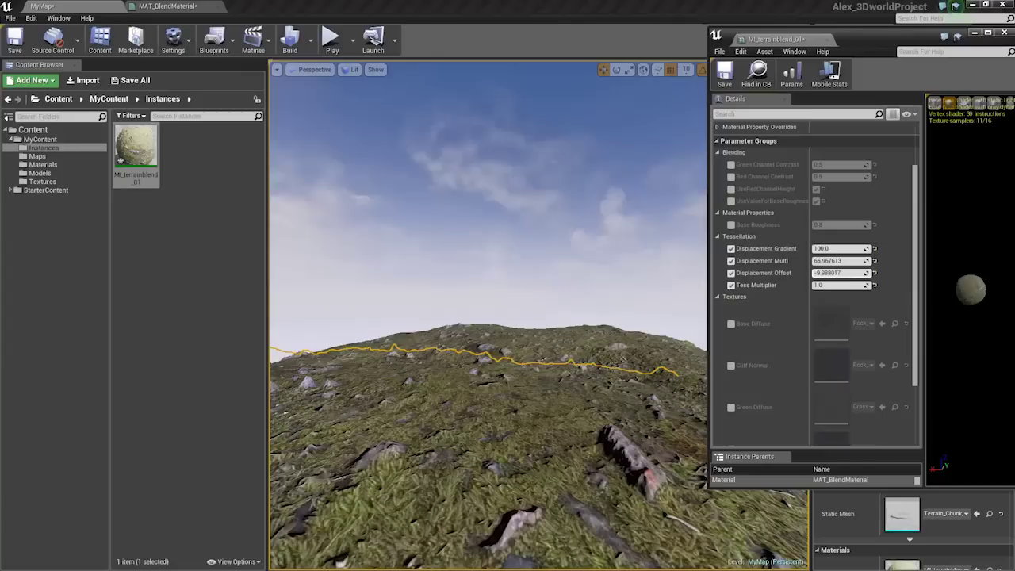
Adjust the Displacement Offset to about -8.14 and the Displacement Multi to about 16.16.
{"action": "key", "text": "s"}
{"action": "right_click_drag", "start_coordinate": [691, 313], "coordinate": [765, 323]}
{"action": "key", "text": "w"}
{"action": "left_click_drag", "start_coordinate": [858, 261], "coordinate": [849, 261]}
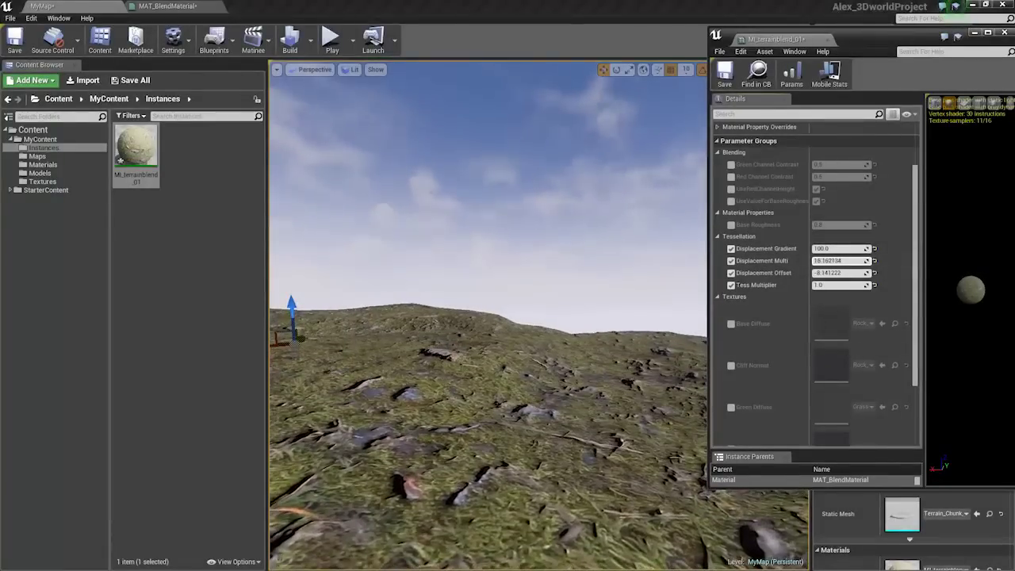
Set the Displacement Multi to 25 and view the terrain from a new angle.
{"action": "mouse_move", "coordinate": [674, 313]}
{"action": "right_mouse_down"}
{"action": "mouse_move", "coordinate": [647, 327]}
{"action": "mouse_move", "coordinate": [698, 317]}
{"action": "mouse_move", "coordinate": [690, 314]}
{"action": "right_mouse_up"}
{"action": "key", "text": "s"}
{"action": "key", "text": "w"}
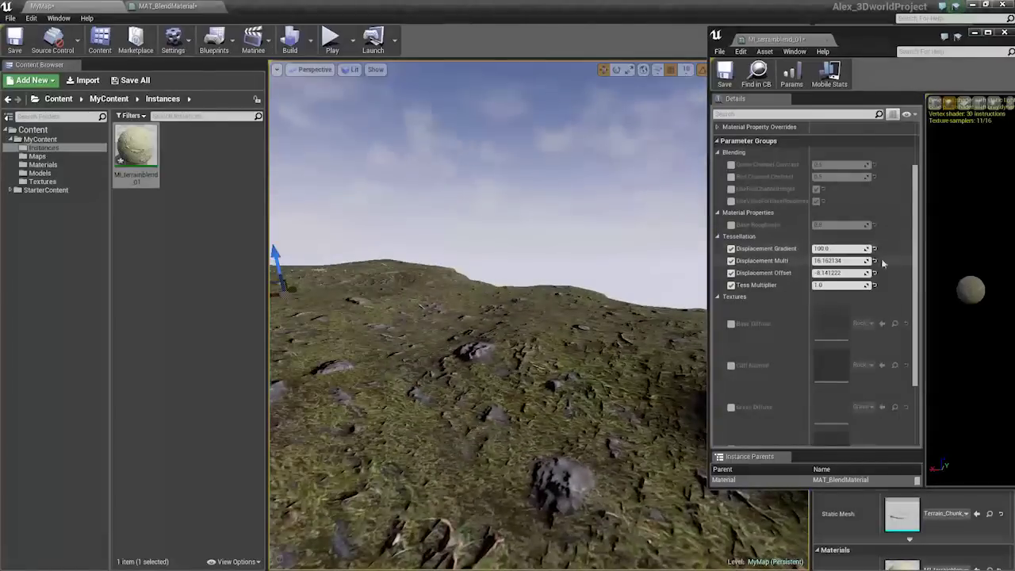
{"action": "left_click_drag", "start_coordinate": [860, 261], "coordinate": [859, 261]}
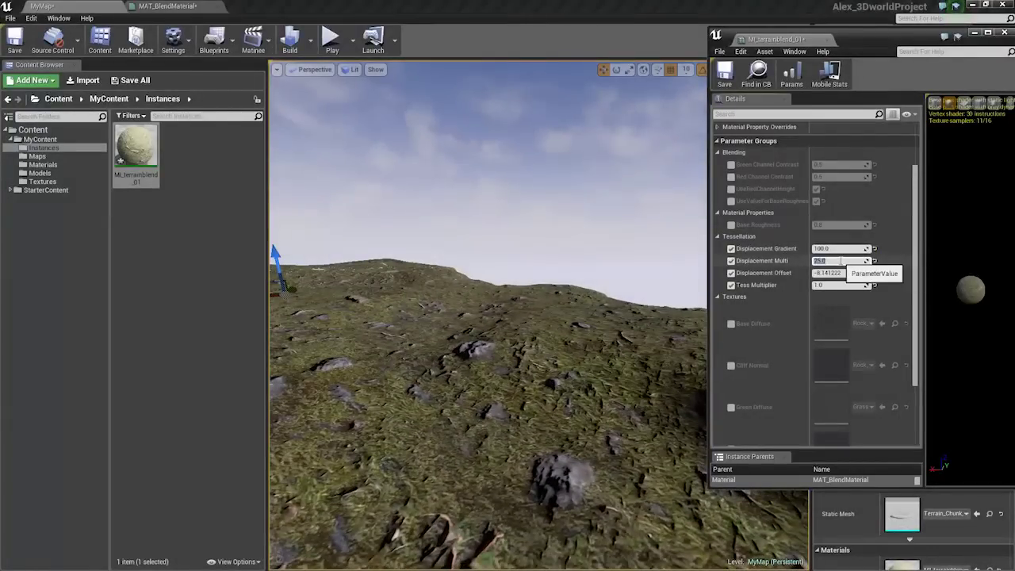
{"action": "key", "text": "s"}
{"action": "right_click_drag", "start_coordinate": [463, 260], "coordinate": [414, 251]}
{"action": "key", "text": "w"}
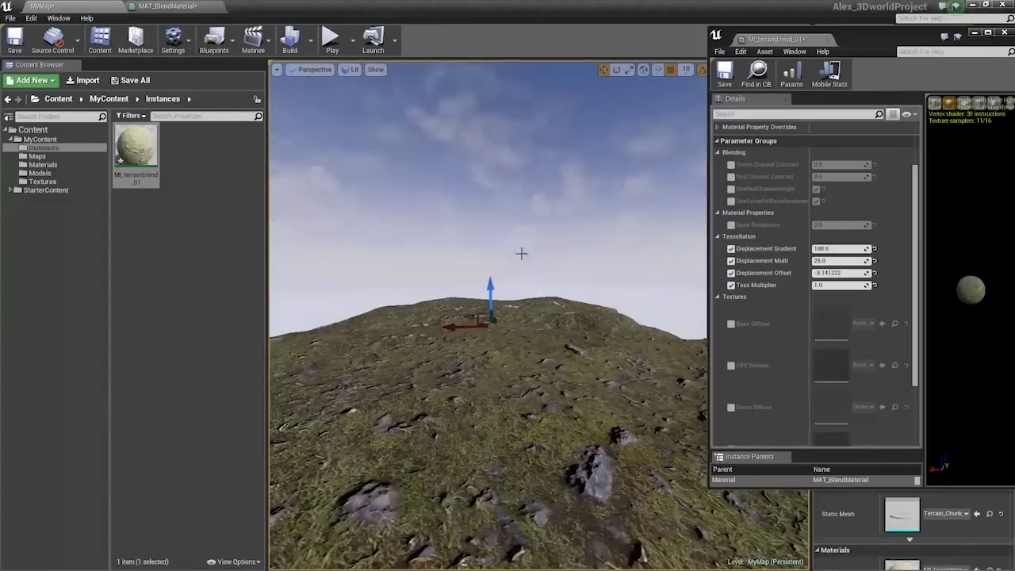
Change the Tess Multiplier in MI_terrainblend_01 and review the terrain surface in the level.
{"action": "left_click", "coordinate": [830, 287]}
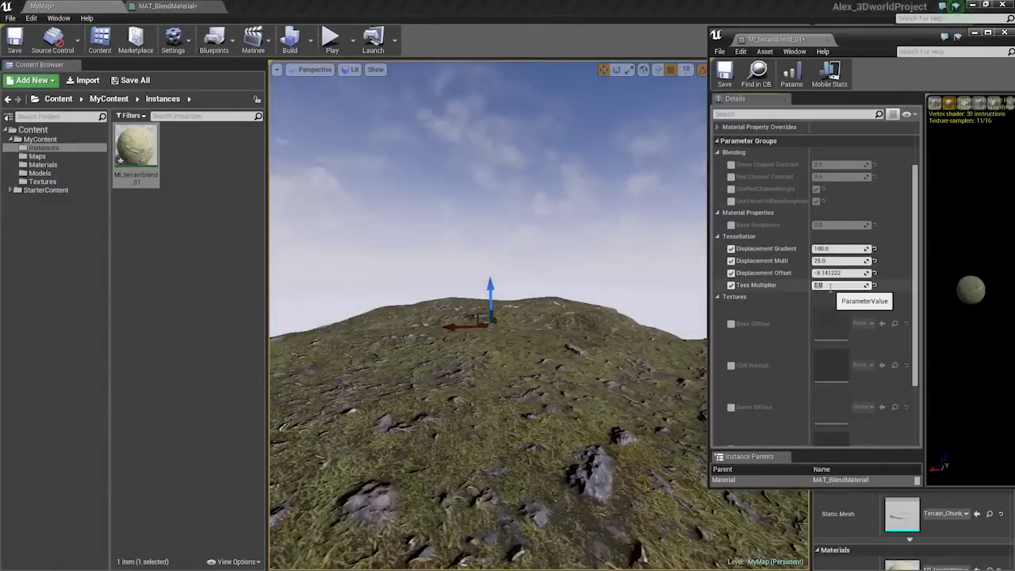
{"action": "key", "text": "s"}
{"action": "right_click_drag", "start_coordinate": [602, 278], "coordinate": [591, 305]}
{"action": "key", "text": "w"}
{"action": "key", "text": "s"}
{"action": "right_click_drag", "start_coordinate": [521, 254], "coordinate": [521, 253]}
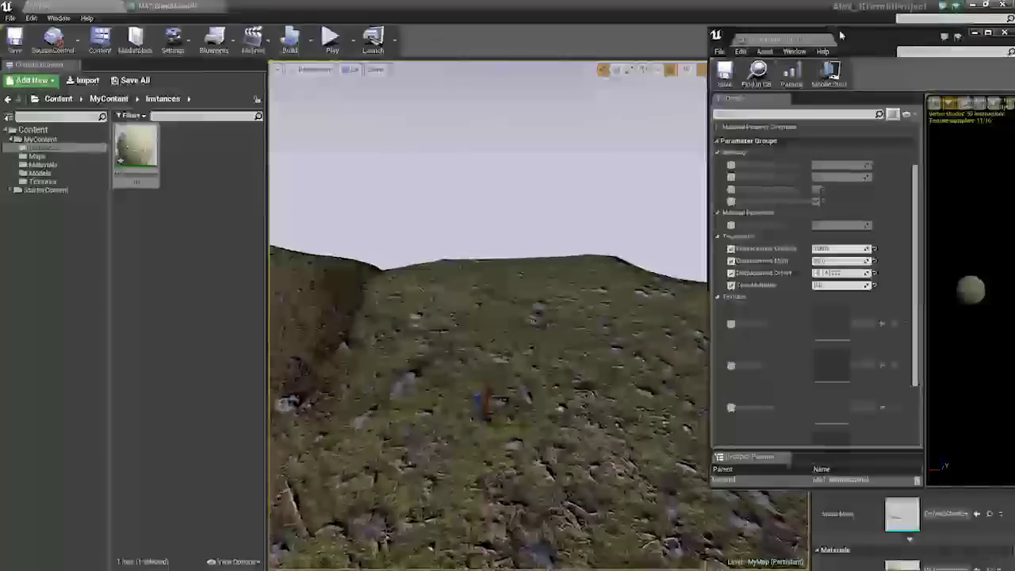
Move the MI_terrainblend_01 editor aside, close it and examine the whole terrain chunk in the level.
{"action": "left_click_drag", "start_coordinate": [841, 35], "coordinate": [642, 38]}
{"action": "right_click_drag", "start_coordinate": [386, 281], "coordinate": [386, 298]}
{"action": "key", "text": "s"}
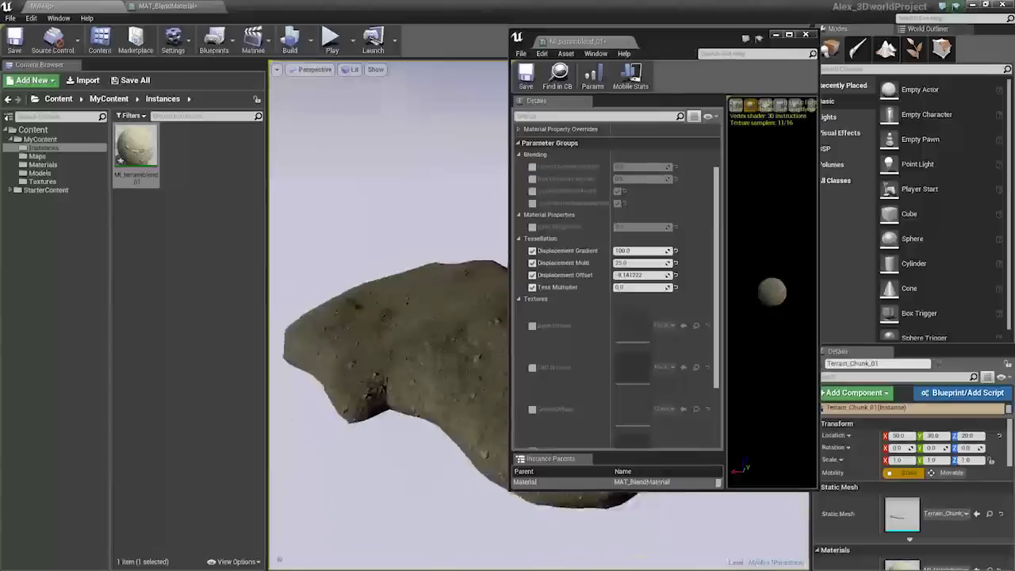
{"action": "left_click", "coordinate": [806, 35]}
{"action": "key", "text": "s"}
{"action": "right_click_drag", "start_coordinate": [682, 222], "coordinate": [682, 222]}
{"action": "key", "text": "w"}
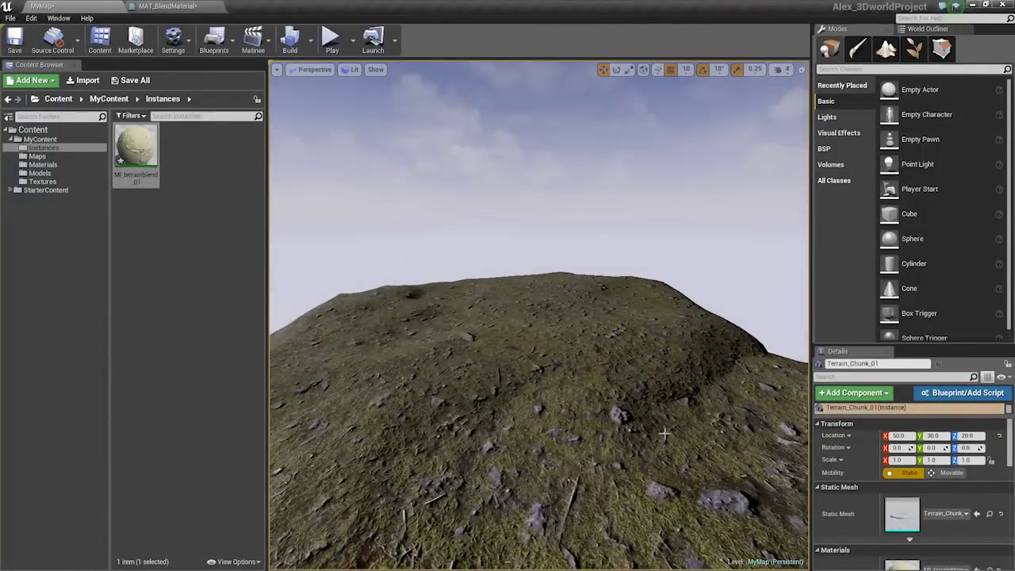
Duplicate Terrain_Chunk_01 and place the copy alongside it at X location -490.
{"action": "right_click_drag", "start_coordinate": [664, 433], "coordinate": [630, 397]}
{"action": "right_click_drag", "start_coordinate": [362, 302], "coordinate": [508, 304]}
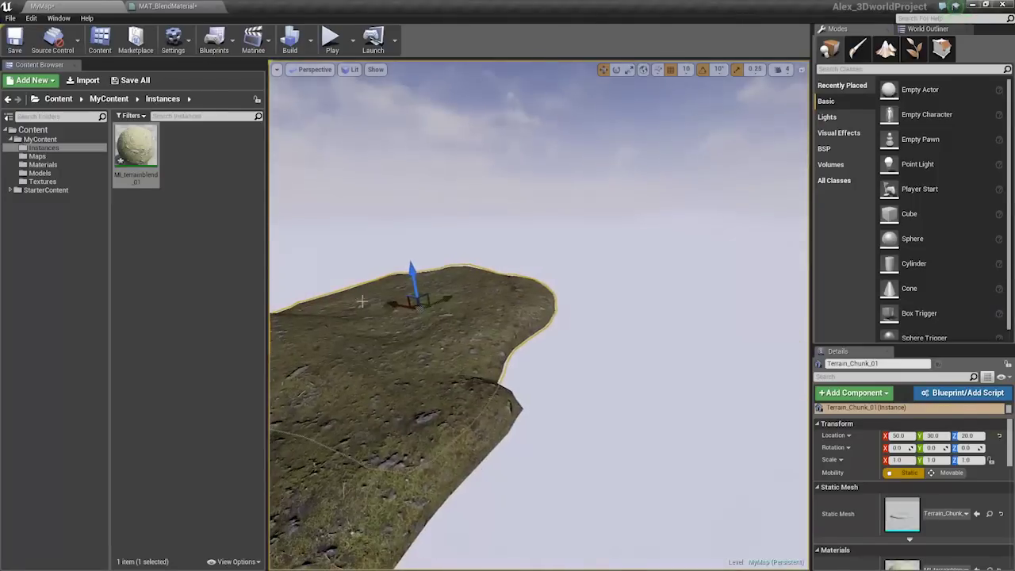
{"action": "left_click_drag", "start_coordinate": [395, 305], "coordinate": [538, 368], "text": "alt"}
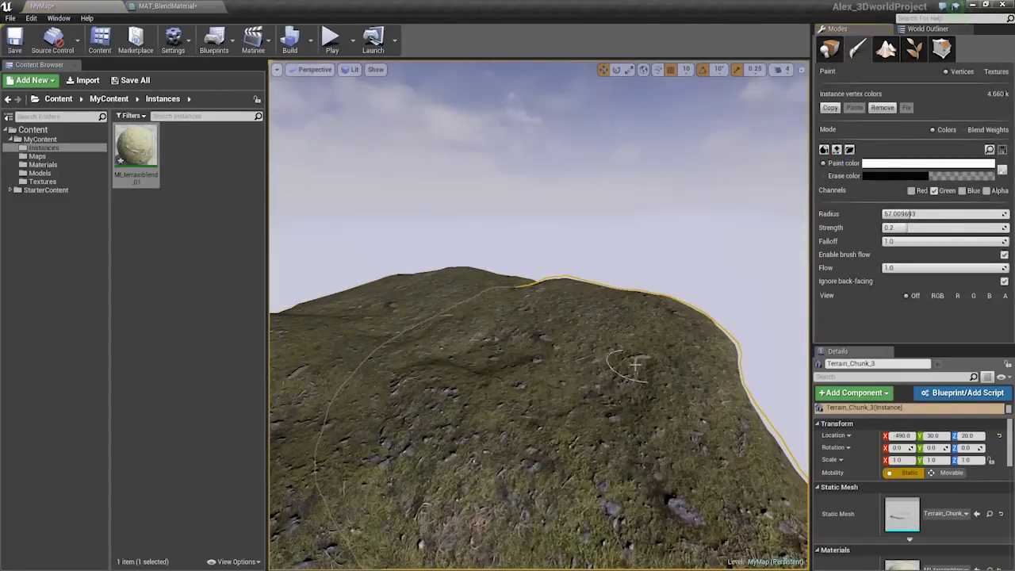
Paint red and green vertex colours across the duplicated terrain chunk with a brush radius of about 57 and strength 0.2.
{"action": "key", "text": "w"}
{"action": "right_click_drag", "start_coordinate": [684, 345], "coordinate": [718, 346]}
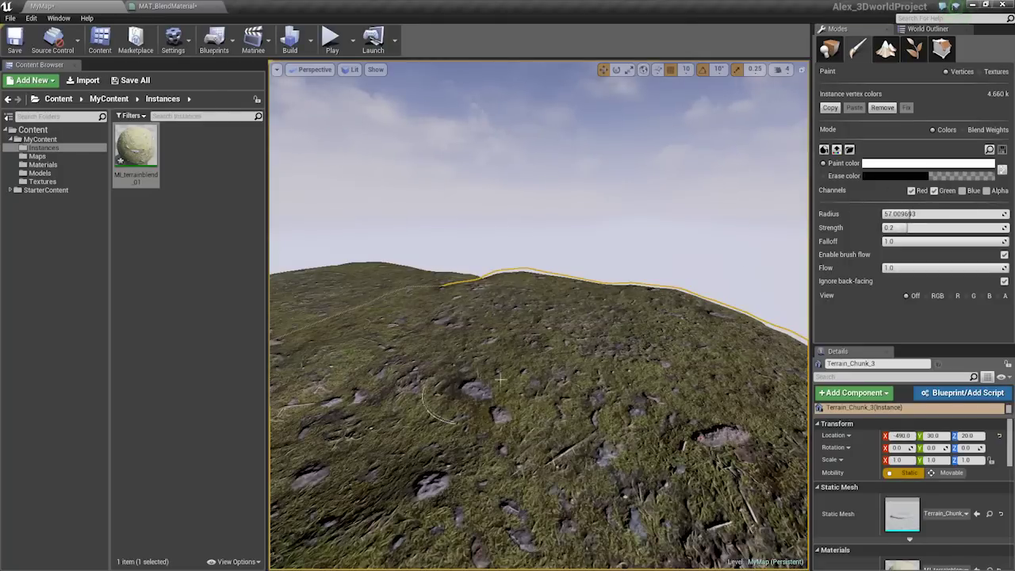
{"action": "mouse_move", "coordinate": [500, 379]}
{"action": "left_mouse_down"}
{"action": "mouse_move", "coordinate": [571, 378]}
{"action": "mouse_move", "coordinate": [493, 366]}
{"action": "mouse_move", "coordinate": [349, 434]}
{"action": "mouse_move", "coordinate": [728, 436]}
{"action": "left_mouse_up"}
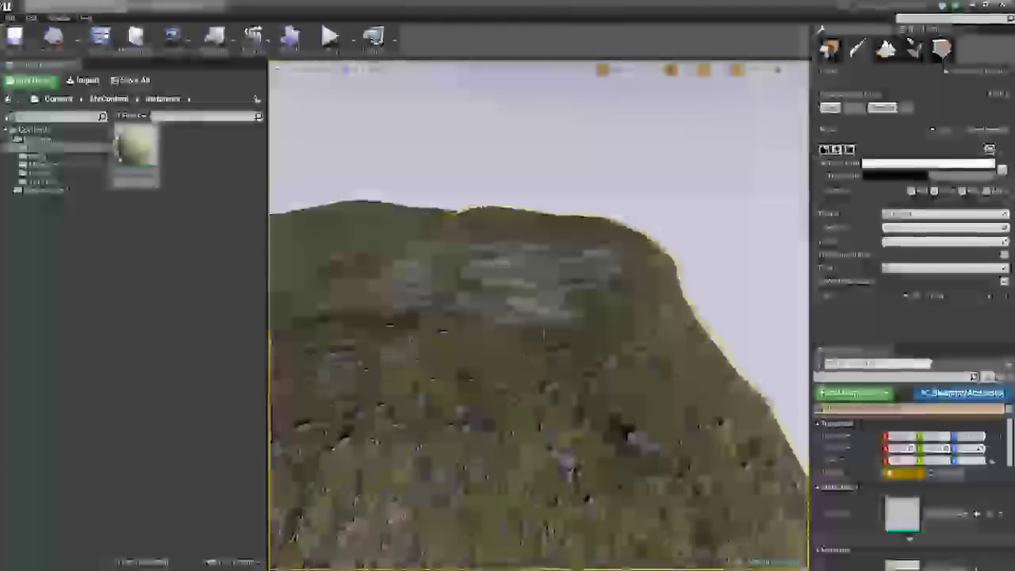
Extend the rocky patches across the upper slope of Terrain_Chunk_3 with more vertex-paint strokes on the red and green channels.
{"action": "left_click_drag", "start_coordinate": [444, 333], "coordinate": [634, 397]}
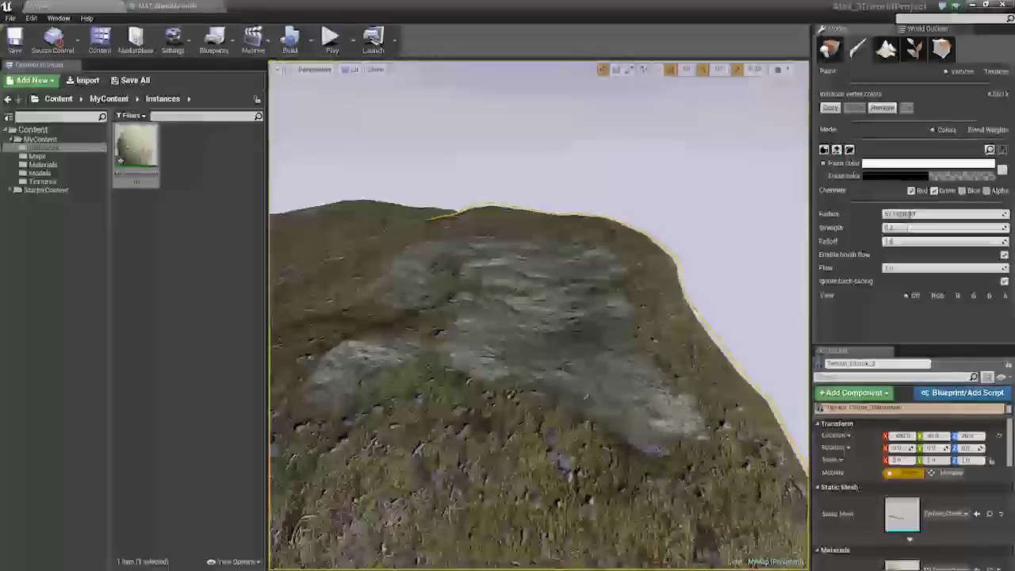
{"action": "mouse_move", "coordinate": [514, 392]}
{"action": "left_mouse_down"}
{"action": "mouse_move", "coordinate": [555, 373]}
{"action": "mouse_move", "coordinate": [645, 403]}
{"action": "mouse_move", "coordinate": [666, 444]}
{"action": "left_mouse_up"}
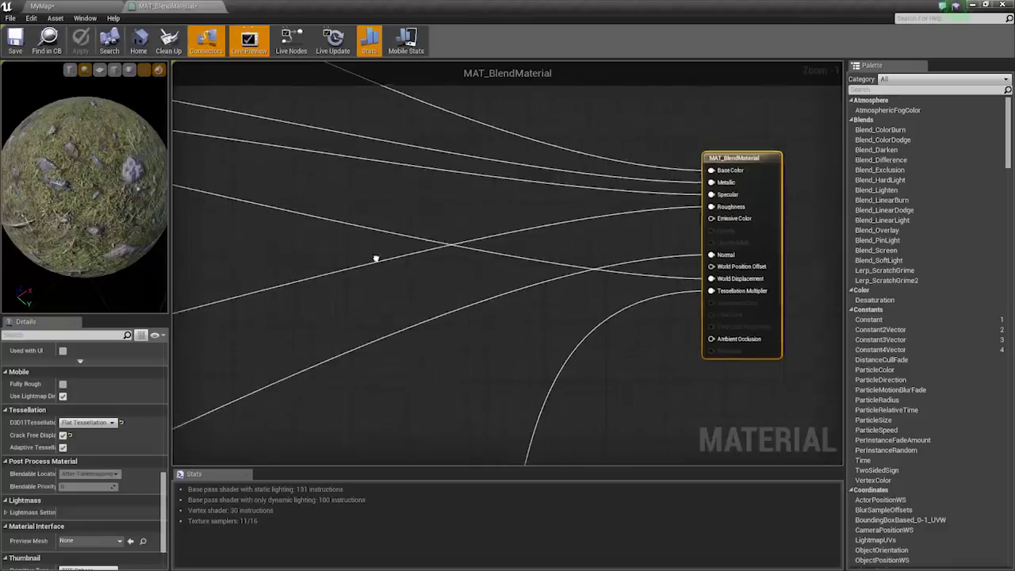
Set the D3D11 tessellation mode of MAT_BlendMaterial to PN Triangles.
{"action": "scroll", "coordinate": [499, 322], "scroll_direction": "down", "scroll_amount": 8}
{"action": "scroll", "coordinate": [428, 308], "scroll_direction": "up", "scroll_amount": 4}
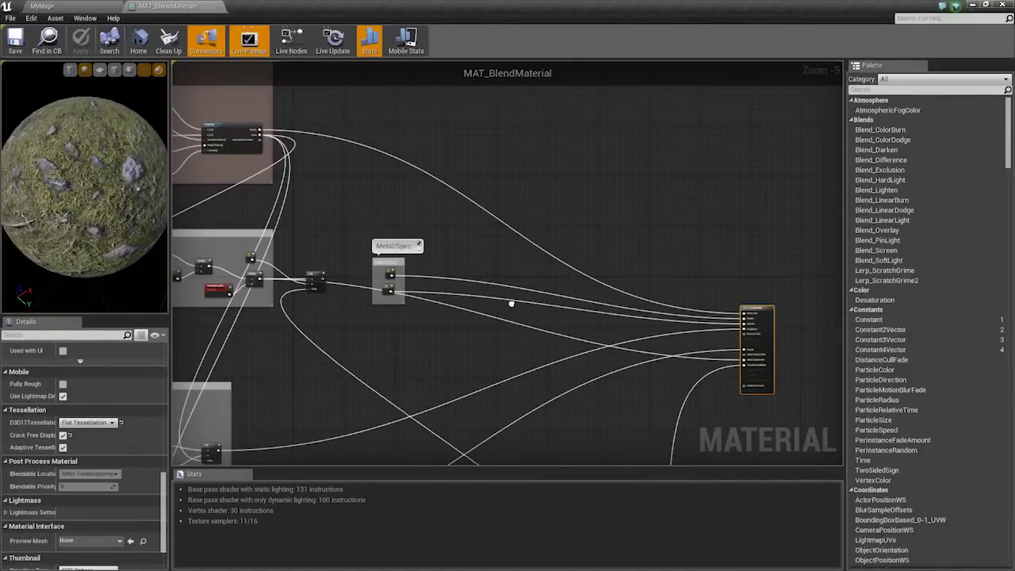
{"action": "right_click_drag", "start_coordinate": [448, 303], "coordinate": [520, 328]}
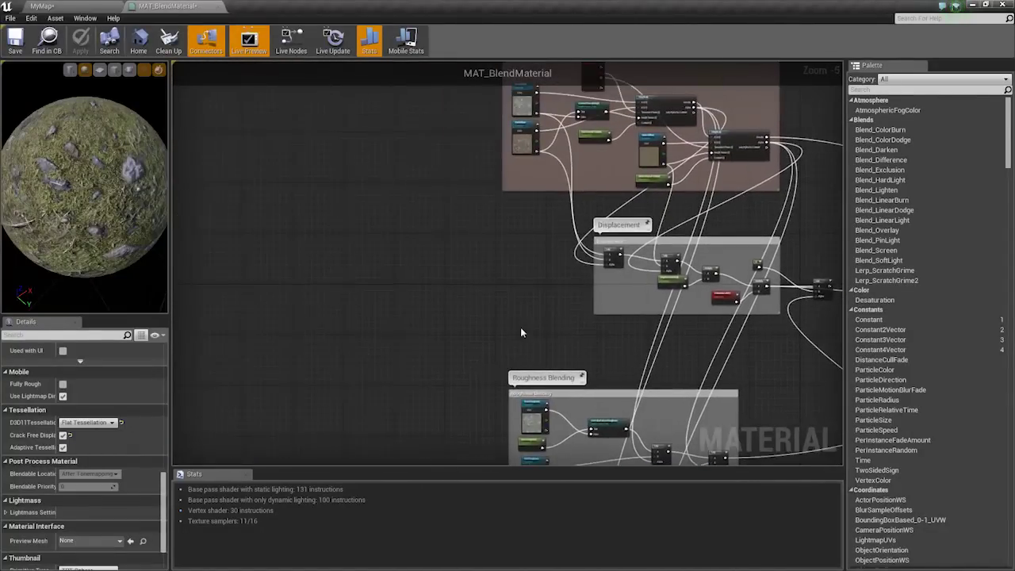
{"action": "left_click", "coordinate": [114, 421]}
{"action": "left_click", "coordinate": [77, 447]}
Add a TexCoord node in the empty graph area before the Albedo Blending group's Base Diffuse and Red Diffuse samplers.
{"action": "right_click_drag", "start_coordinate": [360, 184], "coordinate": [333, 317]}
{"action": "scroll", "coordinate": [387, 289], "scroll_direction": "up", "scroll_amount": 4}
{"action": "right_click_drag", "start_coordinate": [387, 288], "coordinate": [385, 352]}
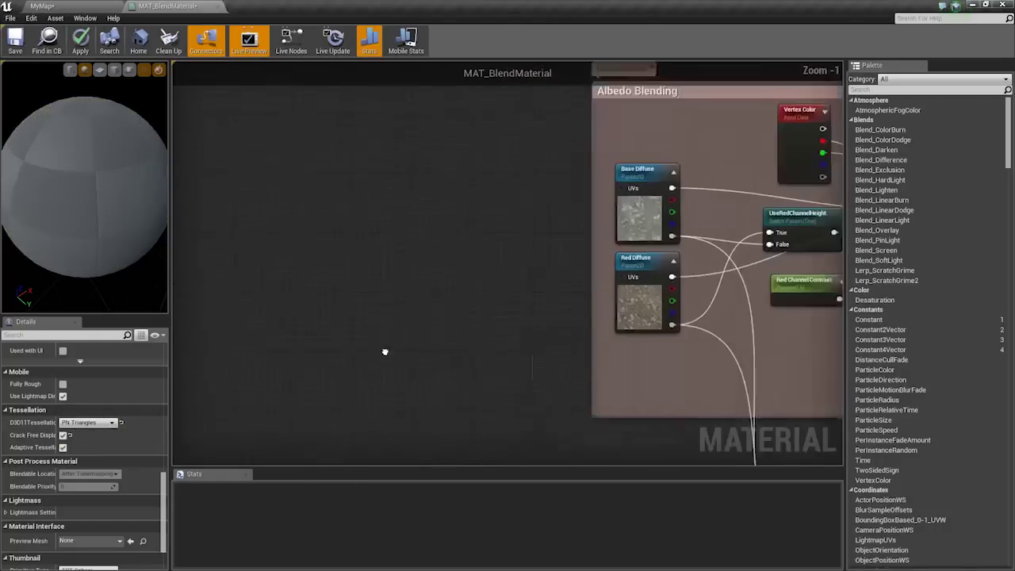
{"action": "right_click_drag", "start_coordinate": [534, 330], "coordinate": [390, 299]}
{"action": "scroll", "coordinate": [329, 249], "scroll_direction": "down", "scroll_amount": 3}
{"action": "key", "text": "u"}
{"action": "left_click", "coordinate": [299, 184]}
{"action": "left_click", "coordinate": [303, 207]}
{"action": "scroll", "coordinate": [300, 198], "scroll_direction": "up", "scroll_amount": 4}
{"action": "right_click_drag", "start_coordinate": [302, 189], "coordinate": [354, 241]}
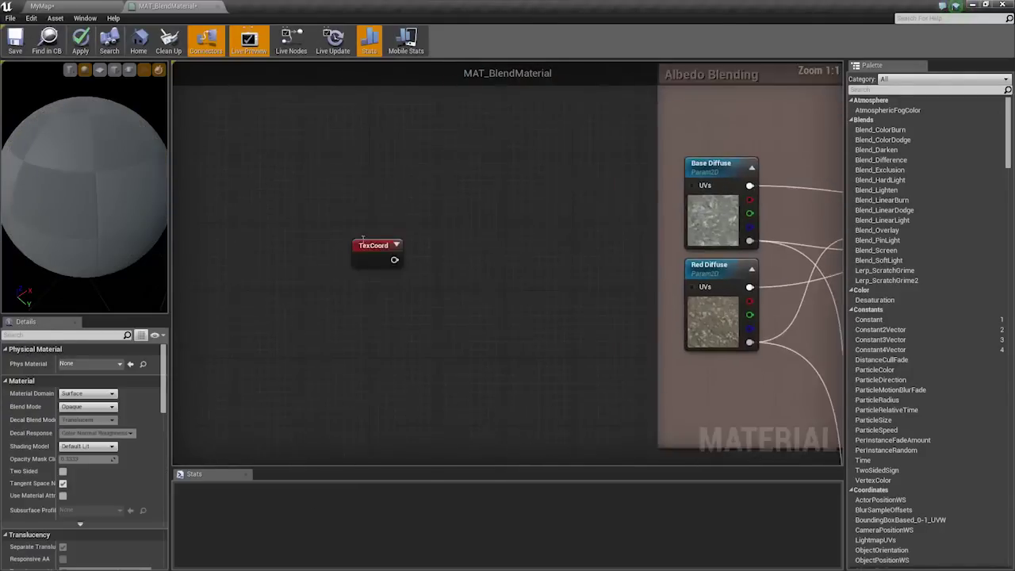
{"action": "left_click_drag", "start_coordinate": [369, 244], "coordinate": [338, 271]}
{"action": "right_click_drag", "start_coordinate": [398, 326], "coordinate": [411, 258]}
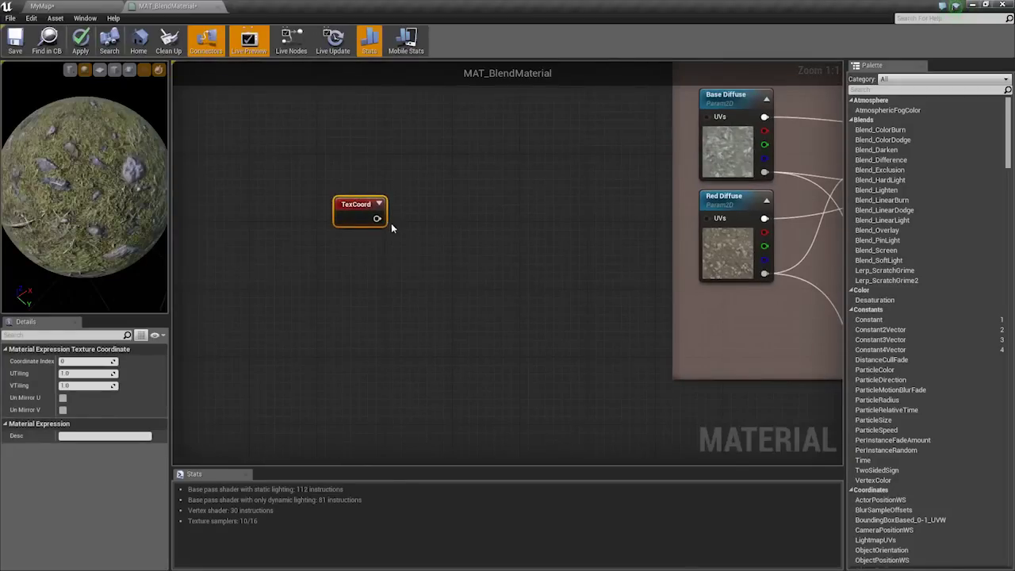
Add three stacked Multiply nodes beside TexCoord and connect TexCoord to the A input of each.
{"action": "left_click", "coordinate": [421, 214]}
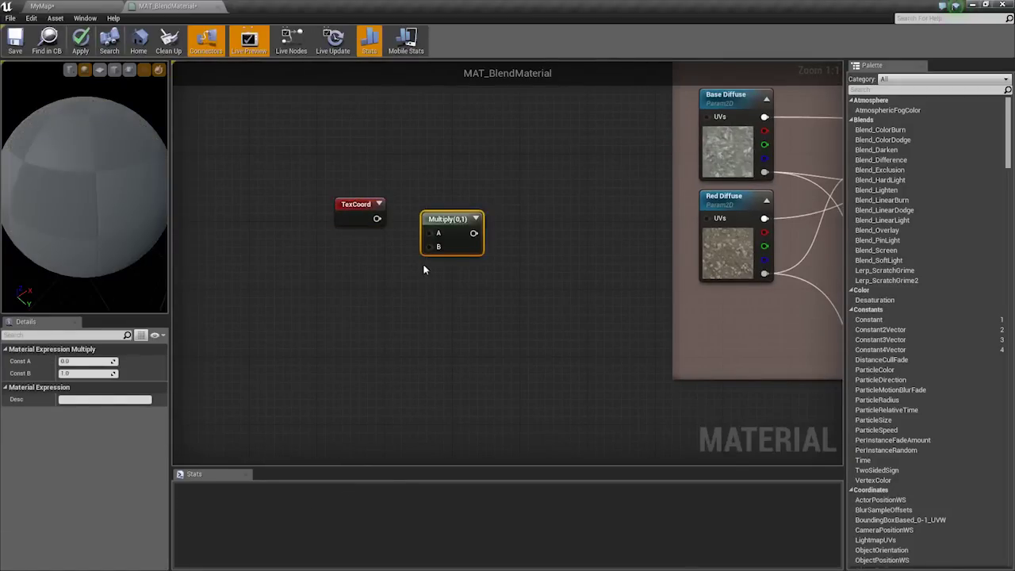
{"action": "left_click", "coordinate": [424, 317]}
{"action": "right_click_drag", "start_coordinate": [433, 252], "coordinate": [512, 250]}
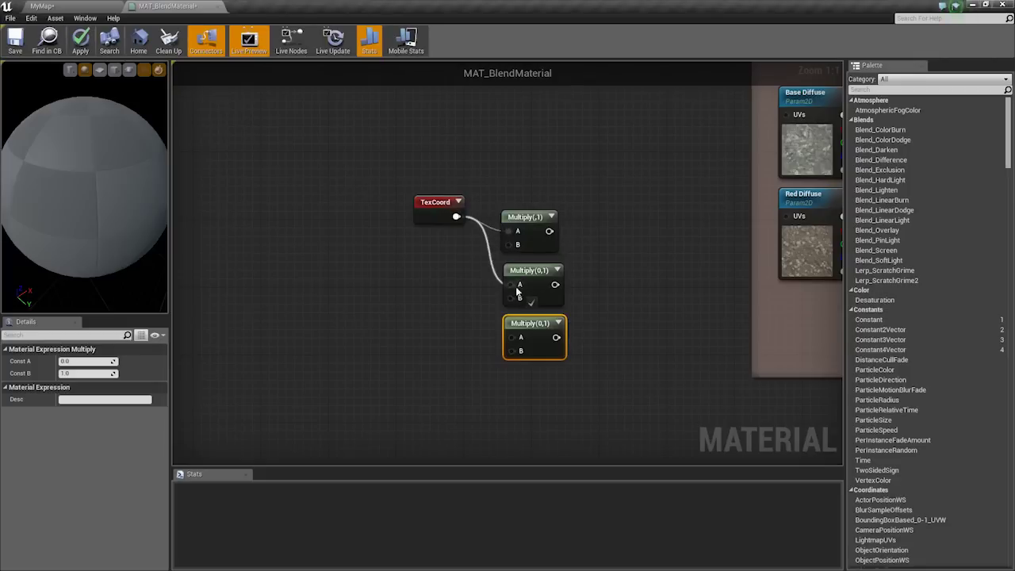
{"action": "left_click_drag", "start_coordinate": [457, 221], "coordinate": [456, 218]}
{"action": "right_click_drag", "start_coordinate": [428, 274], "coordinate": [474, 269]}
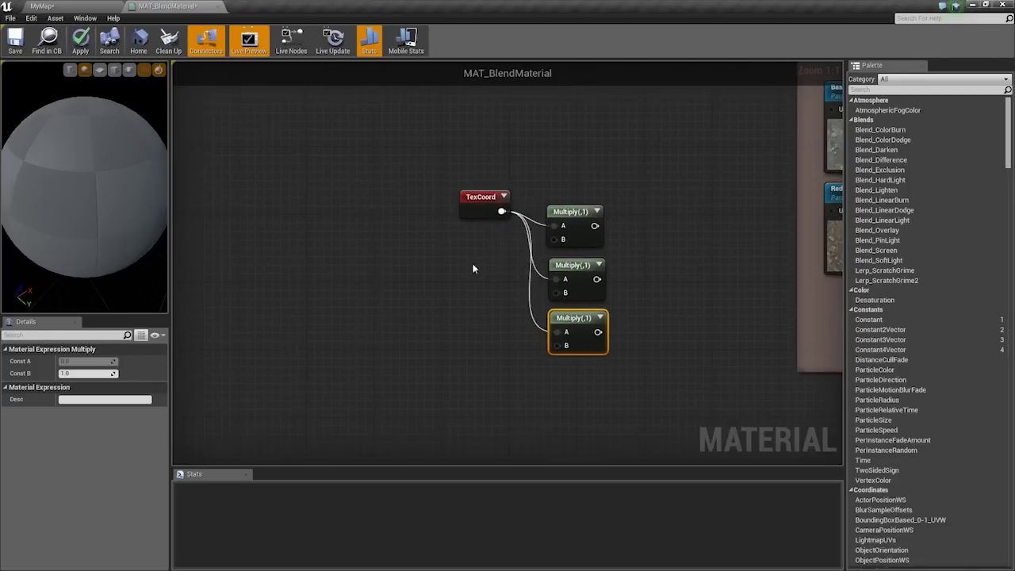
Add a constant below TexCoord, convert it to a scalar parameter and name it Base UV Scale.
{"action": "left_click", "coordinate": [456, 234]}
{"action": "left_click", "coordinate": [457, 271]}
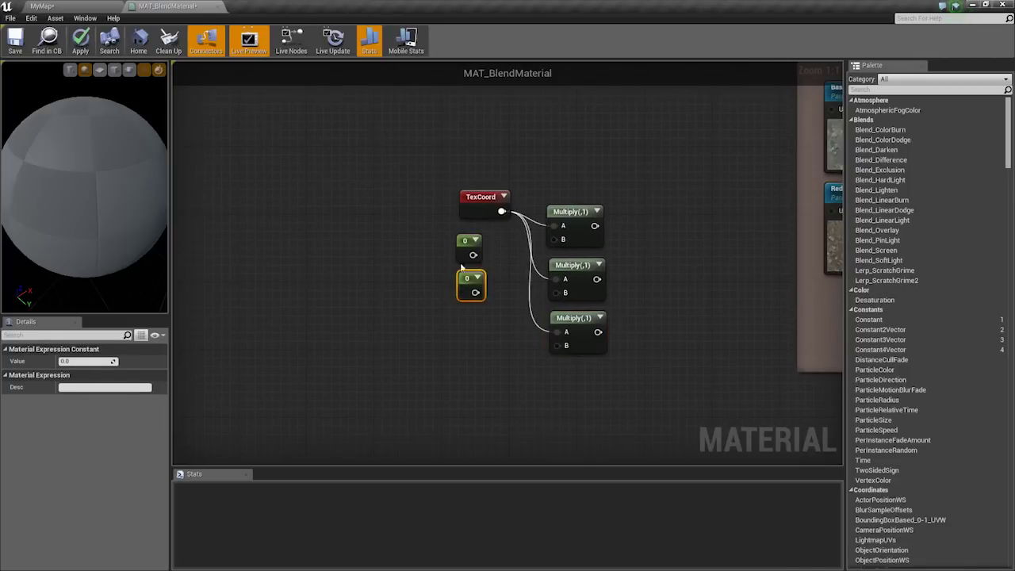
{"action": "key", "text": "Delete"}
{"action": "left_click", "coordinate": [465, 244]}
{"action": "right_click", "coordinate": [464, 244]}
{"action": "left_click", "coordinate": [500, 258]}
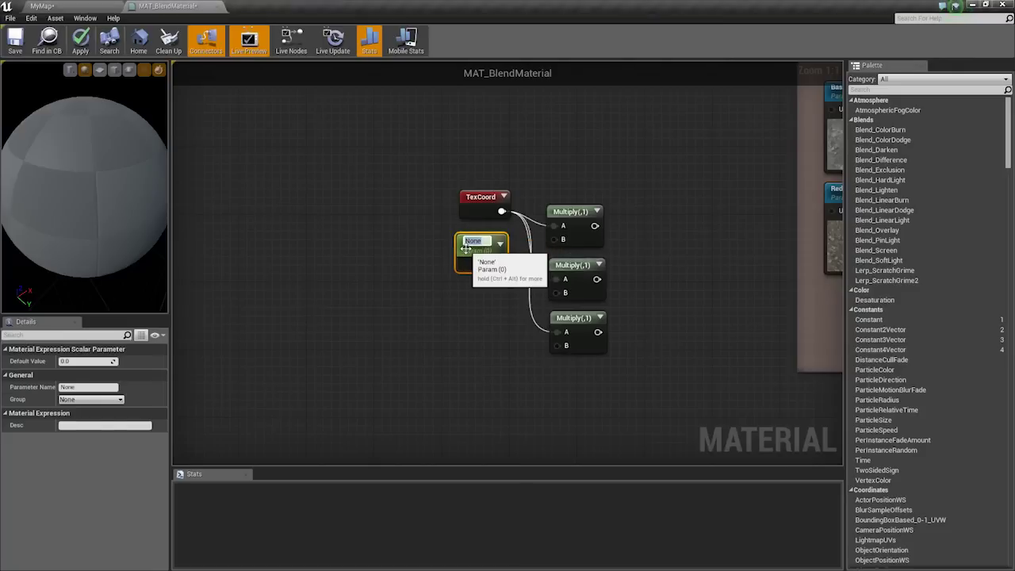
{"action": "type", "text": "Bawse"}
{"action": "key", "text": "BackSpace"}
{"action": "key", "text": "BackSpace"}
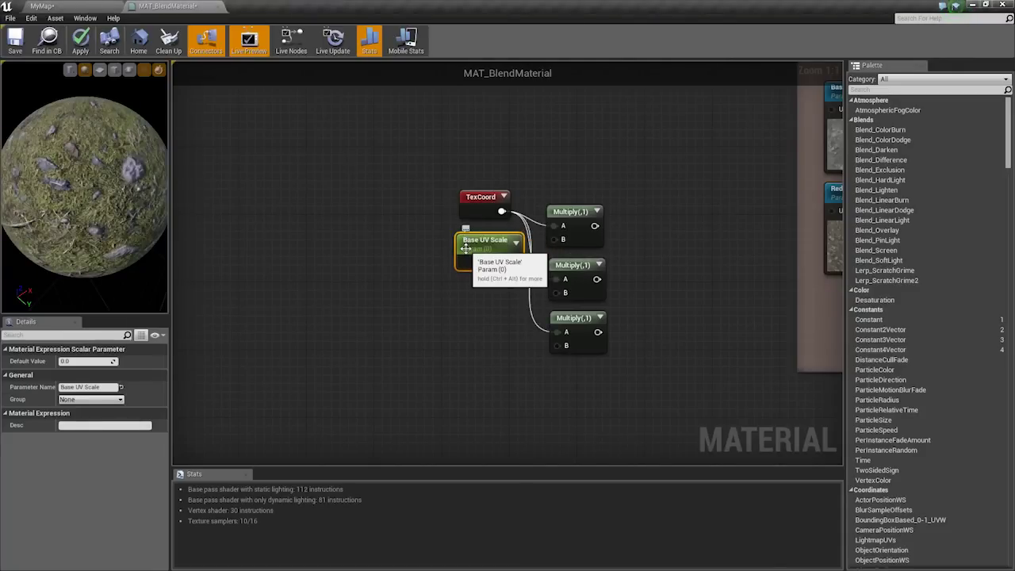
Connect Base UV Scale to the first Multiply's B input and set its default value to 1.
{"action": "mouse_move", "coordinate": [484, 240]}
{"action": "left_mouse_down"}
{"action": "mouse_move", "coordinate": [446, 230]}
{"action": "mouse_move", "coordinate": [562, 256]}
{"action": "mouse_move", "coordinate": [553, 246]}
{"action": "mouse_move", "coordinate": [474, 254]}
{"action": "left_mouse_up"}
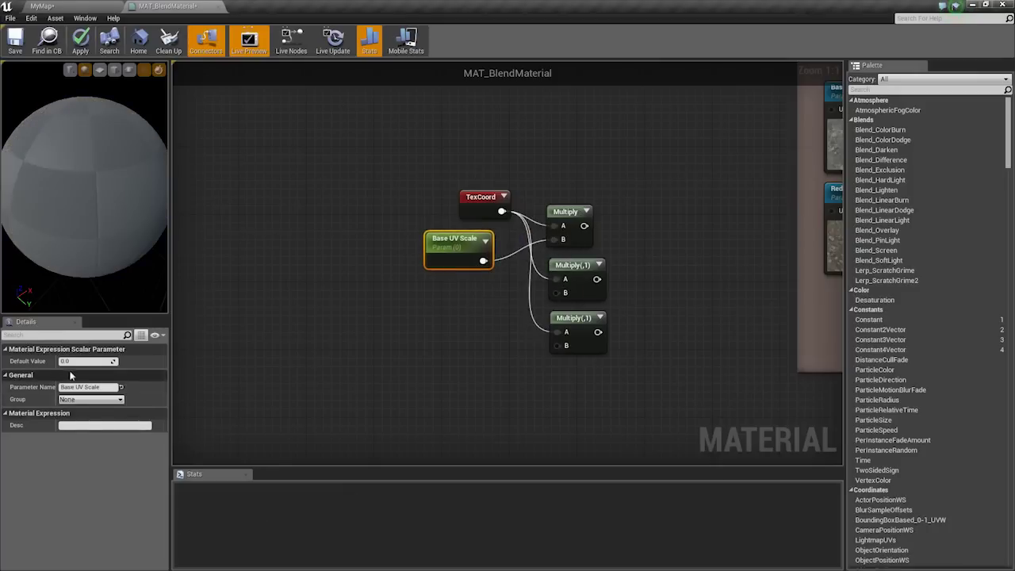
{"action": "type", "text": "4"}
{"action": "key", "text": "Return"}
{"action": "type", "text": "1"}
{"action": "key", "text": "Return"}
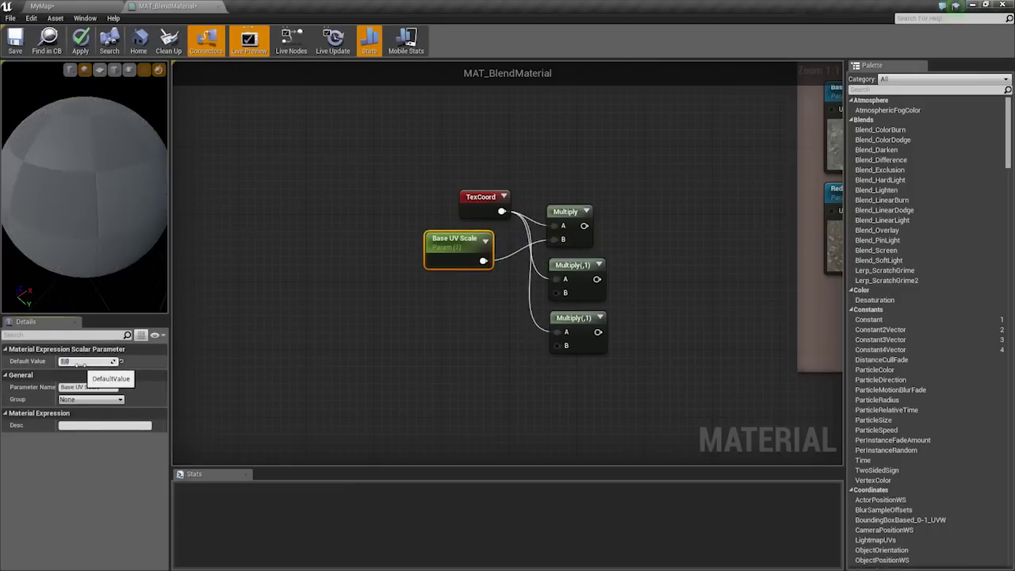
Connect the first Multiply's output to the UVs of Base Diffuse and of the two other base texture samplers lower in the graph.
{"action": "right_click_drag", "start_coordinate": [629, 242], "coordinate": [486, 277]}
{"action": "left_click_drag", "start_coordinate": [441, 260], "coordinate": [689, 145]}
{"action": "right_click_drag", "start_coordinate": [599, 221], "coordinate": [477, 199]}
{"action": "scroll", "coordinate": [477, 200], "scroll_direction": "down", "scroll_amount": 1}
{"action": "left_click_drag", "start_coordinate": [337, 238], "coordinate": [493, 403]}
{"action": "right_click_drag", "start_coordinate": [446, 216], "coordinate": [483, 329]}
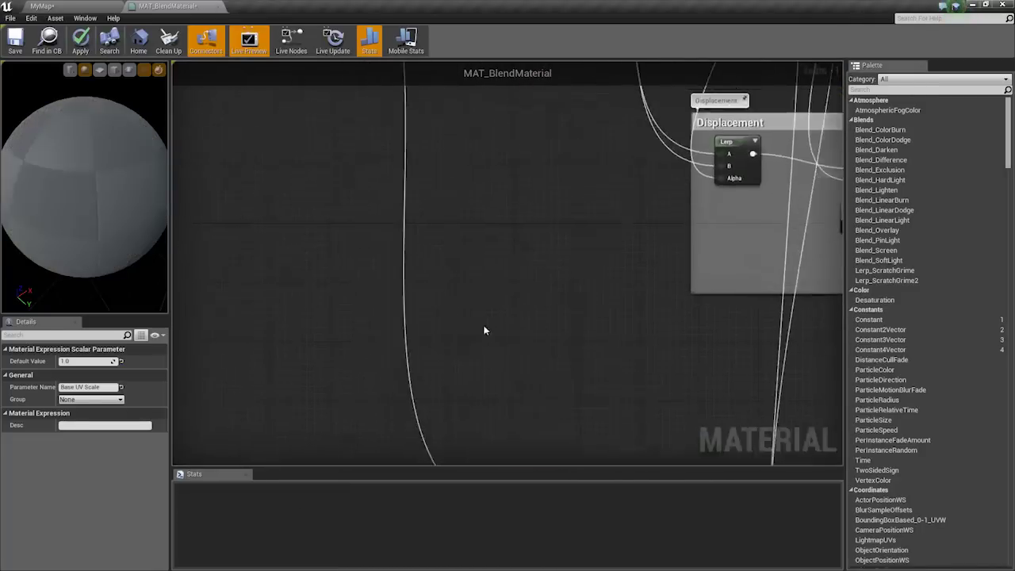
{"action": "scroll", "coordinate": [483, 329], "scroll_direction": "down", "scroll_amount": 2}
{"action": "right_click_drag", "start_coordinate": [426, 117], "coordinate": [449, 340]}
{"action": "left_click_drag", "start_coordinate": [369, 202], "coordinate": [546, 390]}
{"action": "right_click_drag", "start_coordinate": [496, 238], "coordinate": [528, 416]}
{"action": "right_click_drag", "start_coordinate": [404, 107], "coordinate": [491, 428]}
{"action": "right_click_drag", "start_coordinate": [436, 130], "coordinate": [462, 297]}
{"action": "scroll", "coordinate": [531, 198], "scroll_direction": "up", "scroll_amount": 3}
Assign the Base UV Scale parameter to the Material Properties group.
{"action": "left_click_drag", "start_coordinate": [376, 282], "coordinate": [376, 273]}
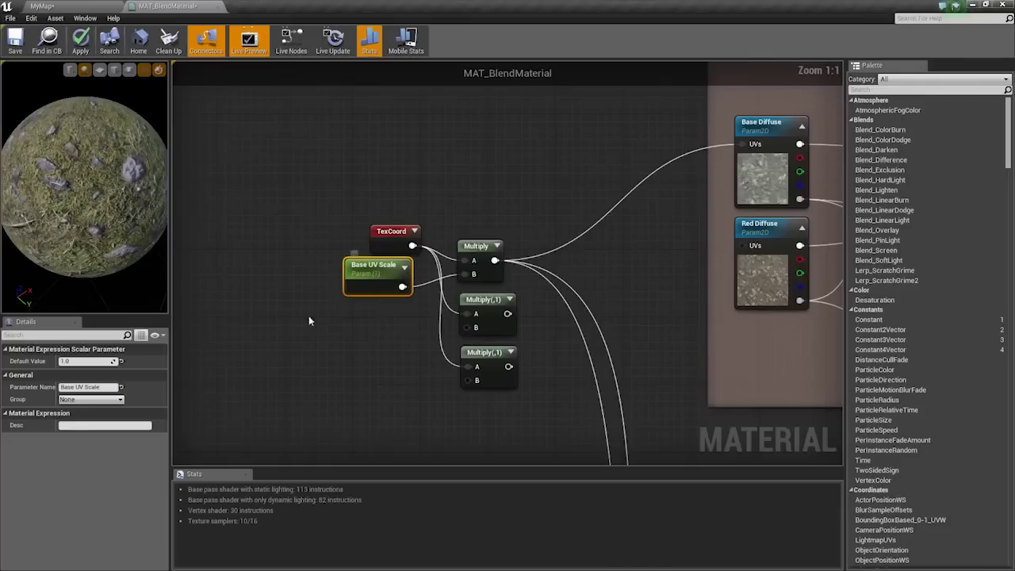
{"action": "left_click", "coordinate": [102, 399]}
{"action": "left_click", "coordinate": [99, 417]}
{"action": "right_click_drag", "start_coordinate": [368, 286], "coordinate": [373, 254]}
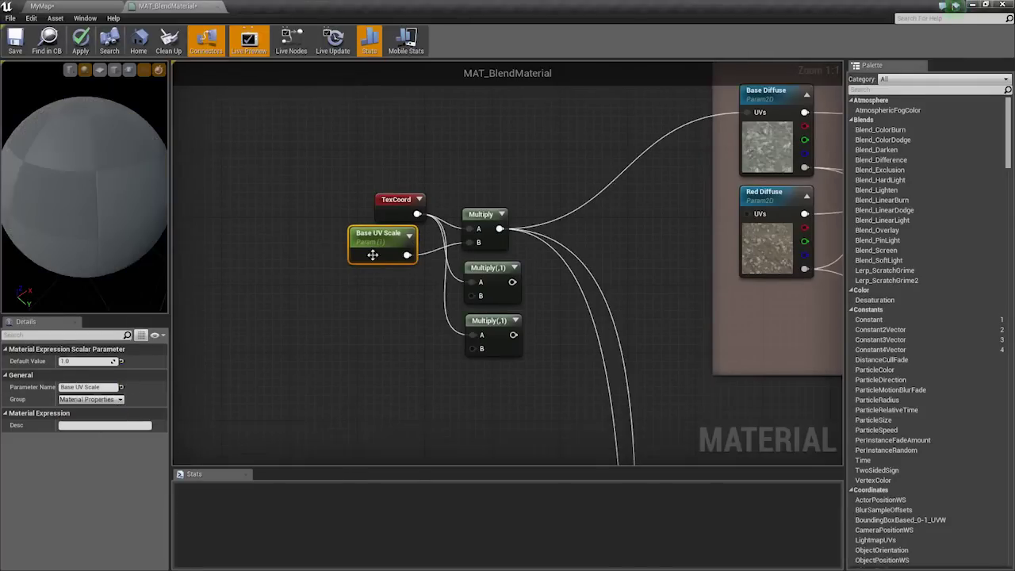
Duplicate the Base UV Scale parameter twice and connect the copies to the B inputs of the second and third Multiply nodes.
{"action": "key", "text": "ctrl+w"}
{"action": "left_click_drag", "start_coordinate": [424, 311], "coordinate": [357, 294]}
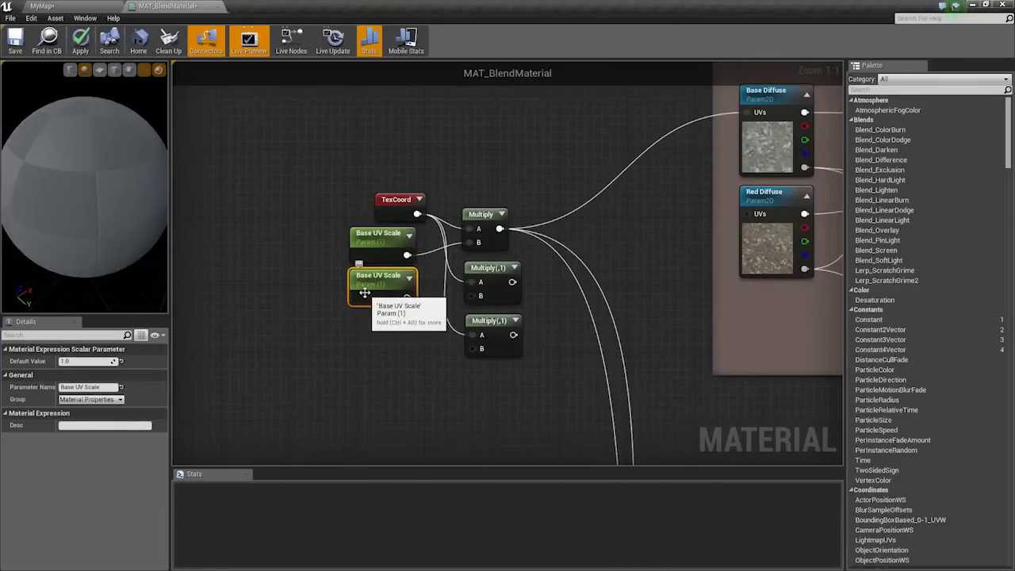
{"action": "key", "text": "ctrl+w"}
{"action": "left_click_drag", "start_coordinate": [449, 364], "coordinate": [475, 350]}
{"action": "left_click_drag", "start_coordinate": [370, 318], "coordinate": [379, 319]}
Rename the two copied parameters Red UV Scale and Green UV Scale.
{"action": "left_click", "coordinate": [379, 279]}
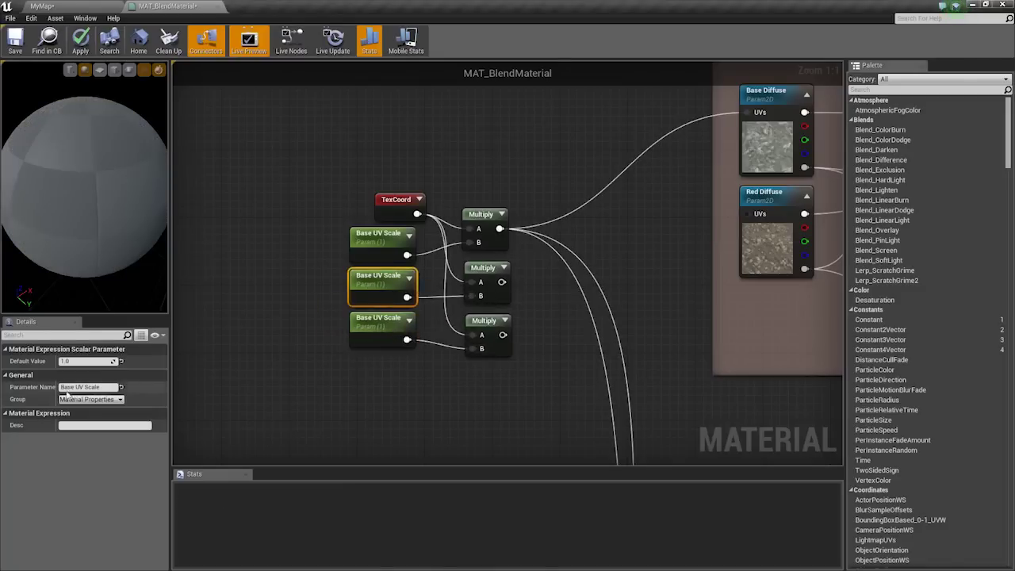
{"action": "left_click", "coordinate": [73, 388]}
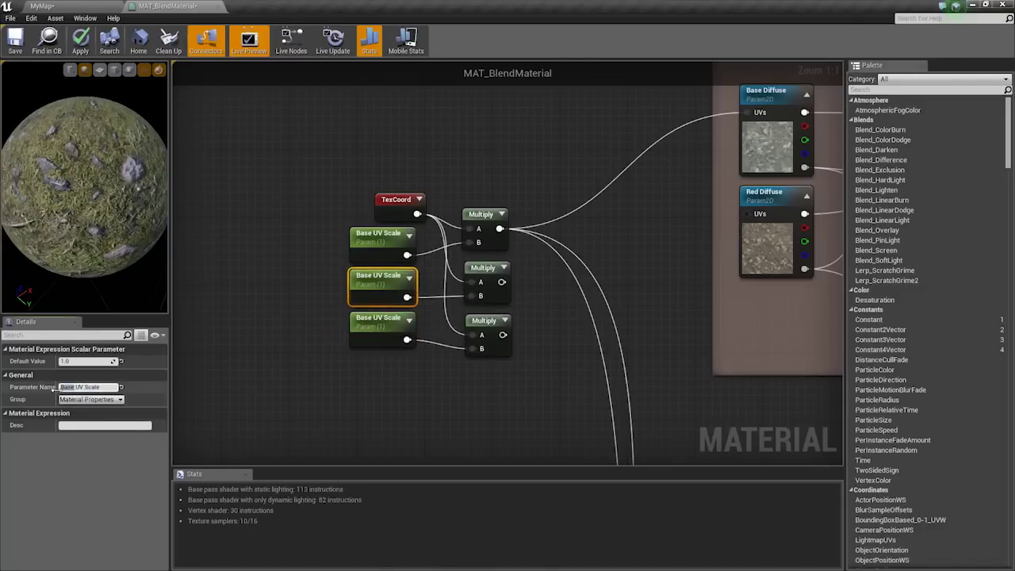
{"action": "type", "text": "Red"}
{"action": "key", "text": "Return"}
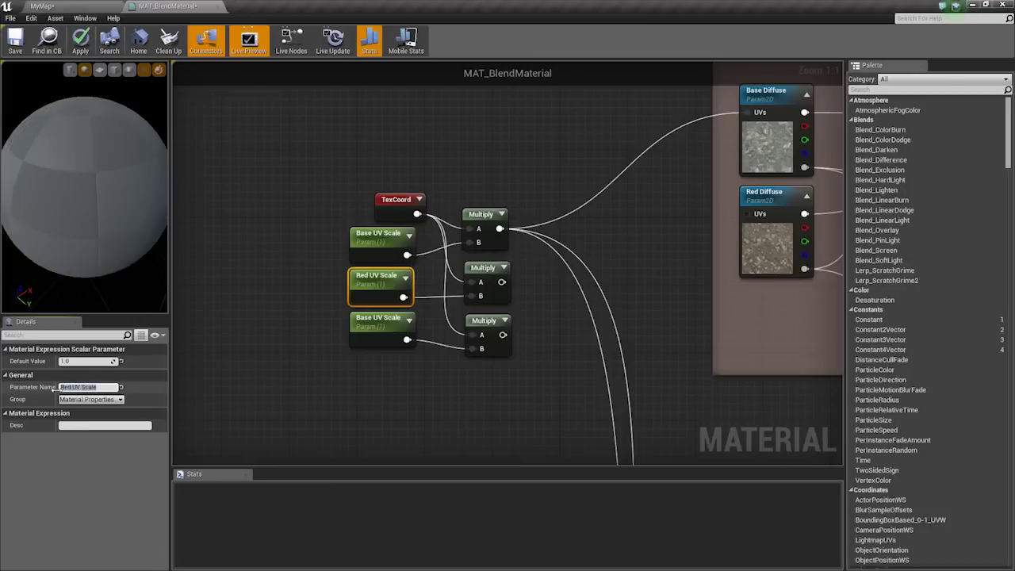
{"action": "left_click", "coordinate": [382, 337]}
{"action": "double_click", "coordinate": [67, 387]}
{"action": "type", "text": "Green"}
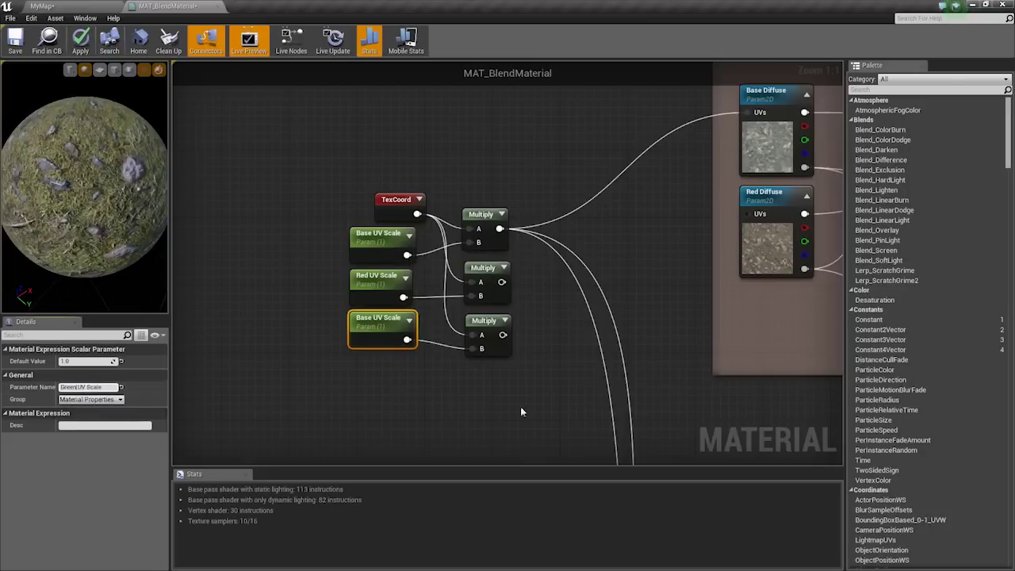
Connect the second Multiply to the UVs of Red Diffuse and the third Multiply to the UVs of Green Diffuse.
{"action": "right_click_drag", "start_coordinate": [537, 271], "coordinate": [345, 305]}
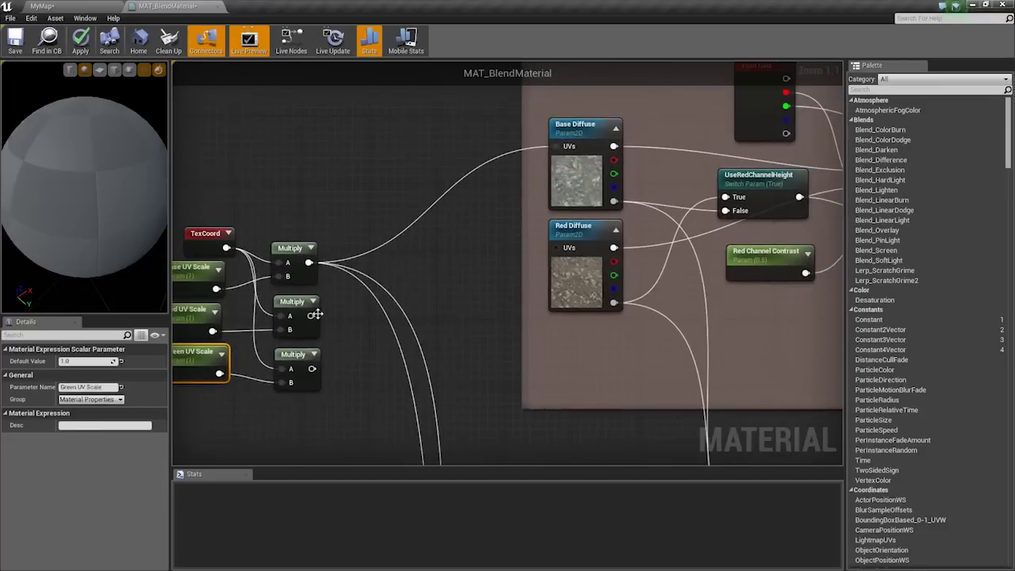
{"action": "left_click_drag", "start_coordinate": [312, 316], "coordinate": [567, 250]}
{"action": "scroll", "coordinate": [284, 344], "scroll_direction": "down", "scroll_amount": 3}
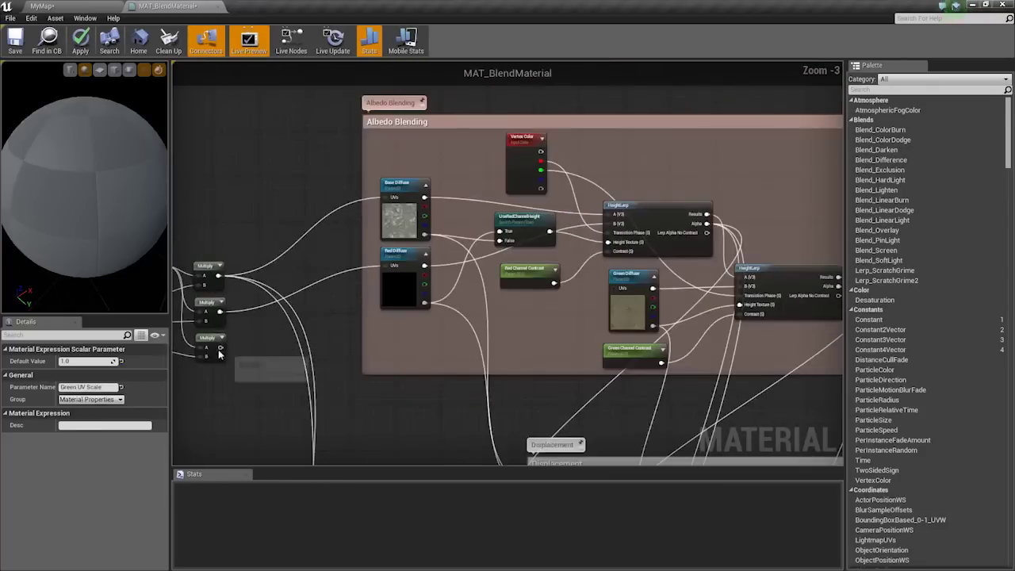
{"action": "left_click_drag", "start_coordinate": [220, 347], "coordinate": [617, 289]}
{"action": "scroll", "coordinate": [615, 290], "scroll_direction": "up", "scroll_amount": 1}
Connect the red and green Multiply outputs to the UVs of the matching red and green texture samplers lower in the graph.
{"action": "right_click_drag", "start_coordinate": [178, 366], "coordinate": [295, 246]}
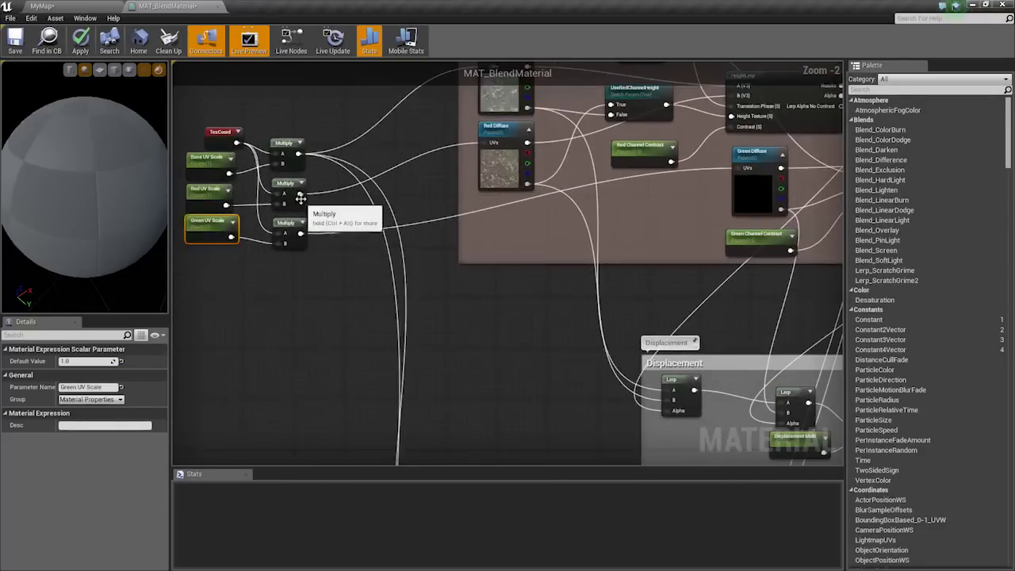
{"action": "left_click_drag", "start_coordinate": [300, 194], "coordinate": [352, 403]}
{"action": "left_click_drag", "start_coordinate": [597, 421], "coordinate": [449, 292]}
{"action": "right_click_drag", "start_coordinate": [389, 249], "coordinate": [466, 337]}
{"action": "left_click_drag", "start_coordinate": [423, 380], "coordinate": [255, 45]}
{"action": "left_click_drag", "start_coordinate": [269, 102], "coordinate": [402, 152]}
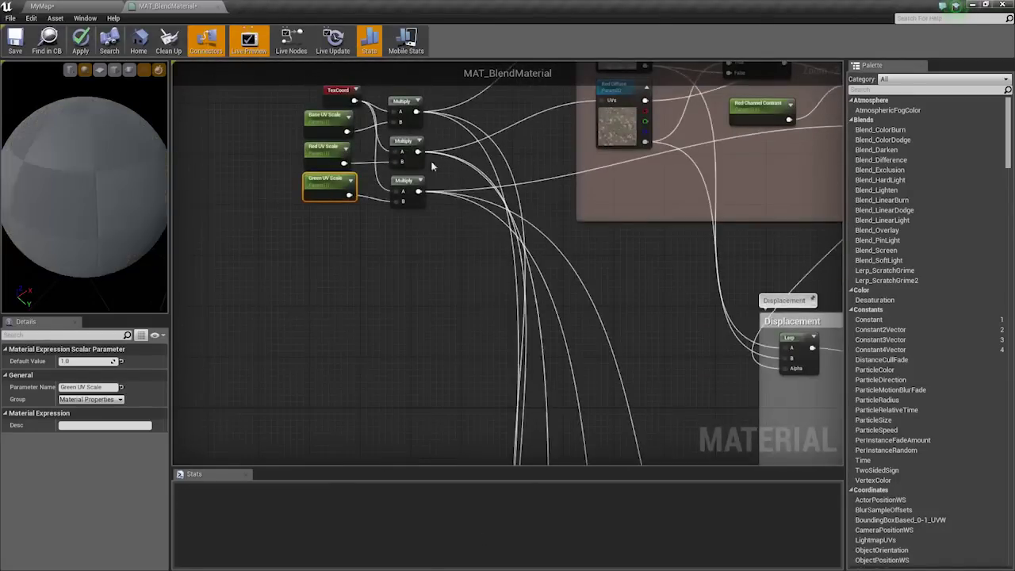
Enclose the TexCoord, UV scale and Multiply nodes in a comment box titled UV Control and apply the material changes.
{"action": "scroll", "coordinate": [295, 176], "scroll_direction": "down", "scroll_amount": 4}
{"action": "left_click_drag", "start_coordinate": [255, 207], "coordinate": [349, 121]}
{"action": "right_click_drag", "start_coordinate": [349, 121], "coordinate": [413, 190]}
{"action": "type", "text": "c"}
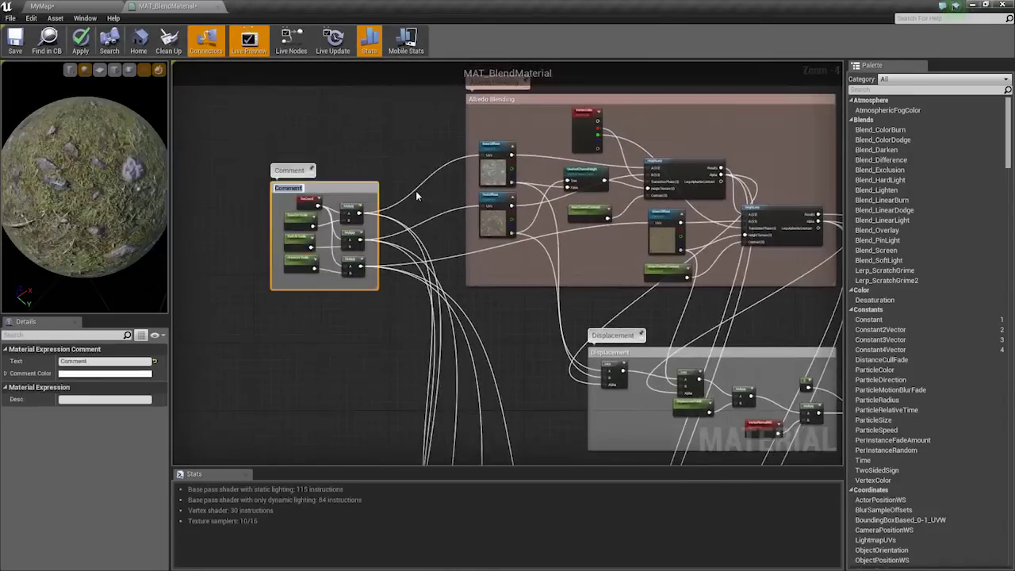
{"action": "type", "text": "UV Control"}
{"action": "key", "text": "Return"}
{"action": "right_click_drag", "start_coordinate": [415, 191], "coordinate": [433, 185]}
{"action": "scroll", "coordinate": [469, 158], "scroll_direction": "up", "scroll_amount": 4}
{"action": "right_click_drag", "start_coordinate": [399, 245], "coordinate": [335, 141]}
{"action": "right_click_drag", "start_coordinate": [462, 258], "coordinate": [532, 256]}
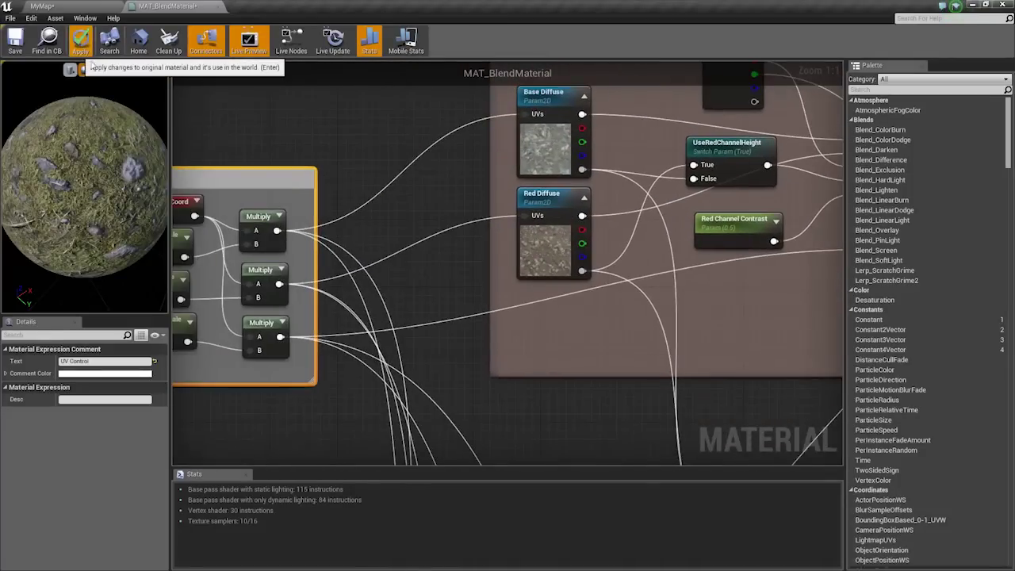
Follow the graph to the MAT_BlendMaterial output node and examine its input connections.
{"action": "right_click_drag", "start_coordinate": [767, 392], "coordinate": [525, 323]}
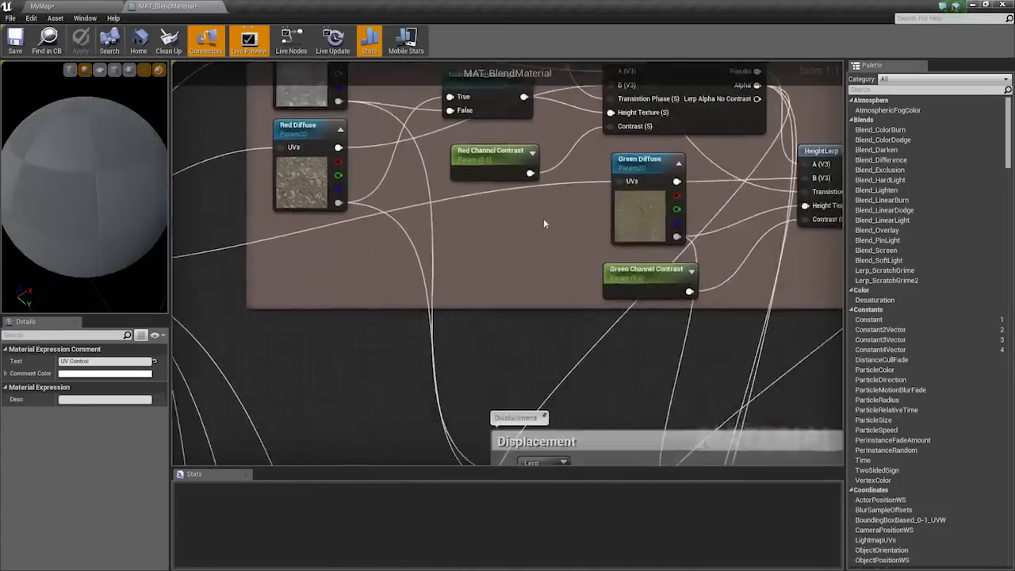
{"action": "scroll", "coordinate": [564, 245], "scroll_direction": "down", "scroll_amount": 4}
{"action": "scroll", "coordinate": [600, 282], "scroll_direction": "down", "scroll_amount": 1}
{"action": "right_click_drag", "start_coordinate": [600, 282], "coordinate": [418, 179]}
{"action": "right_click_drag", "start_coordinate": [770, 302], "coordinate": [348, 230]}
{"action": "scroll", "coordinate": [624, 284], "scroll_direction": "up", "scroll_amount": 4}
{"action": "scroll", "coordinate": [558, 253], "scroll_direction": "up", "scroll_amount": 1}
{"action": "left_click", "coordinate": [544, 277]}
{"action": "scroll", "coordinate": [496, 317], "scroll_direction": "down", "scroll_amount": 5}
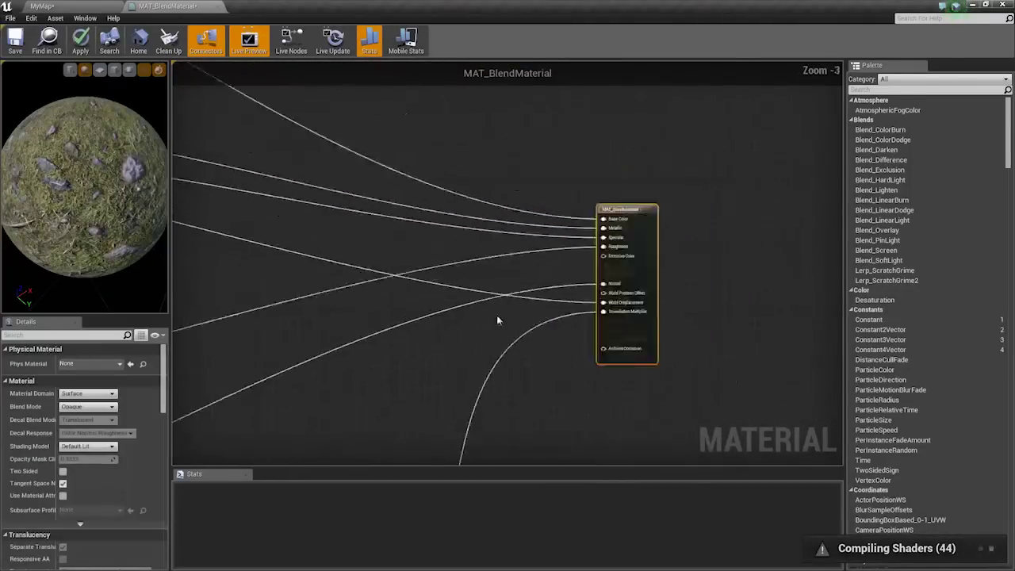
{"action": "right_click_drag", "start_coordinate": [497, 318], "coordinate": [669, 314]}
{"action": "right_click_drag", "start_coordinate": [825, 333], "coordinate": [492, 292]}
{"action": "scroll", "coordinate": [603, 302], "scroll_direction": "up", "scroll_amount": 5}
{"action": "right_click_drag", "start_coordinate": [603, 301], "coordinate": [381, 277]}
{"action": "right_click_drag", "start_coordinate": [339, 306], "coordinate": [394, 306]}
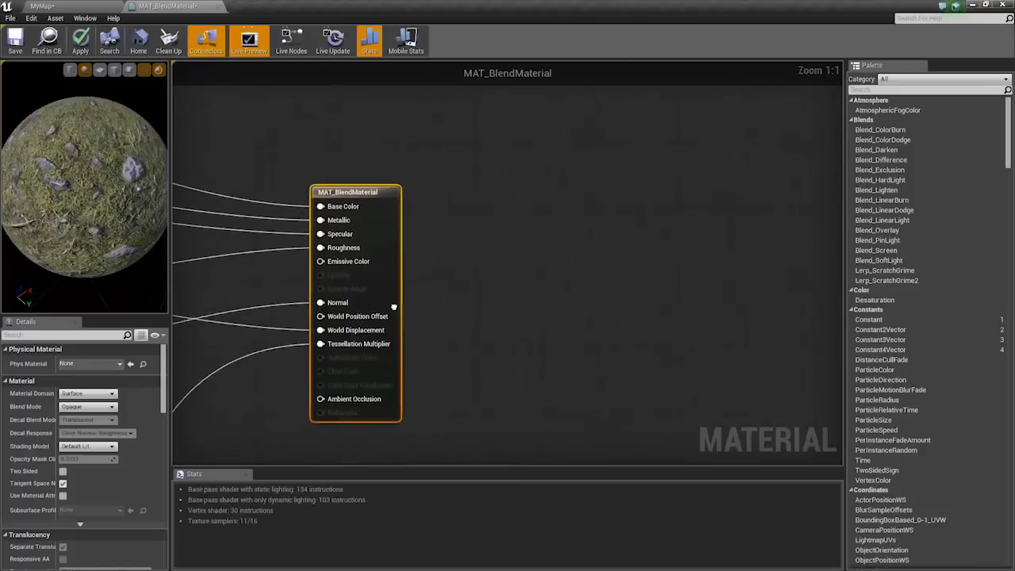
{"action": "right_click_drag", "start_coordinate": [268, 341], "coordinate": [589, 307]}
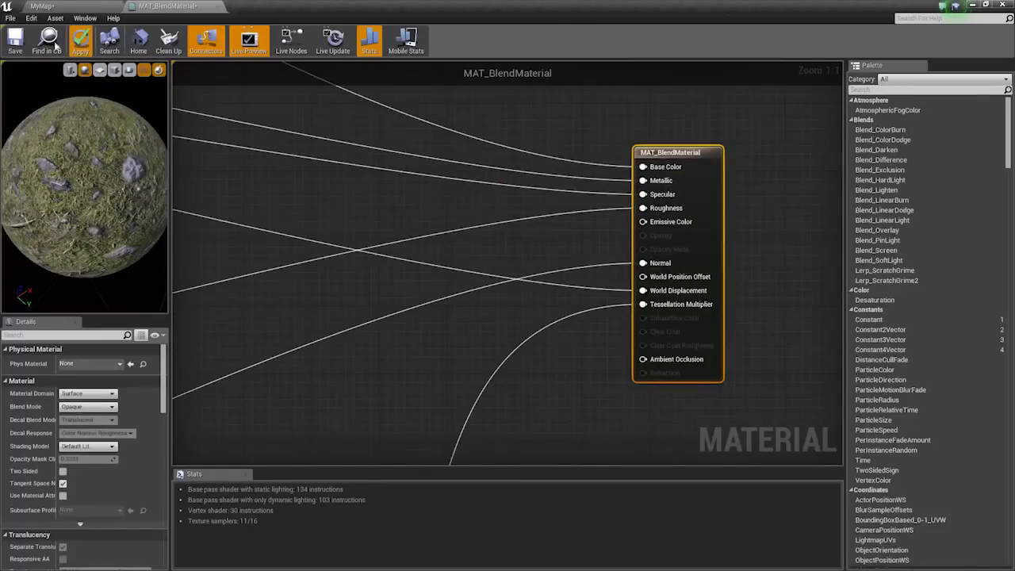
Close the MAT_BlendMaterial editor and open the MyContent Models folder from the level editor.
{"action": "left_click", "coordinate": [215, 6]}
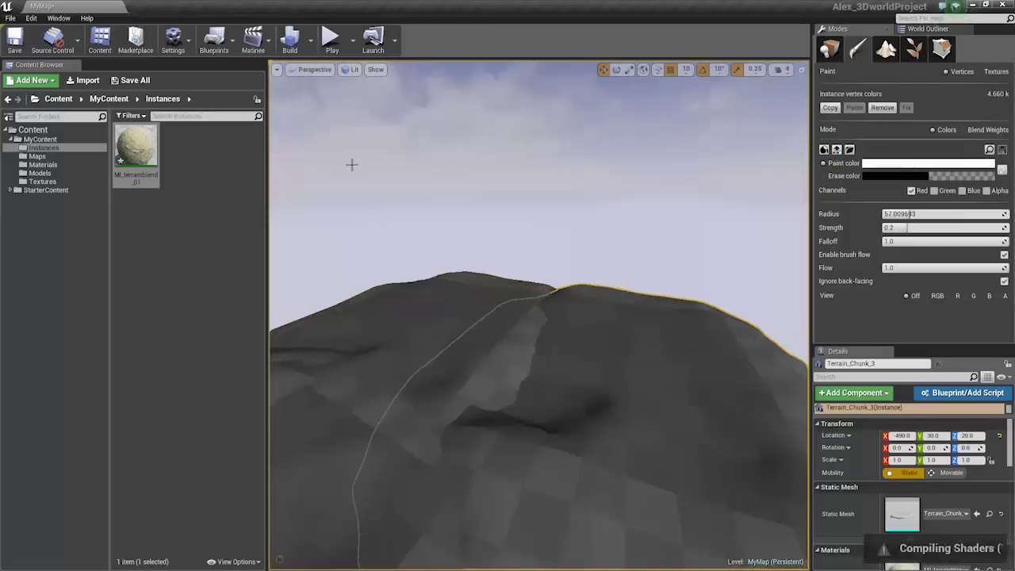
{"action": "mouse_move", "coordinate": [539, 318]}
{"action": "right_mouse_down"}
{"action": "mouse_move", "coordinate": [690, 309]}
{"action": "mouse_move", "coordinate": [524, 317]}
{"action": "right_mouse_up"}
{"action": "left_click", "coordinate": [40, 173]}
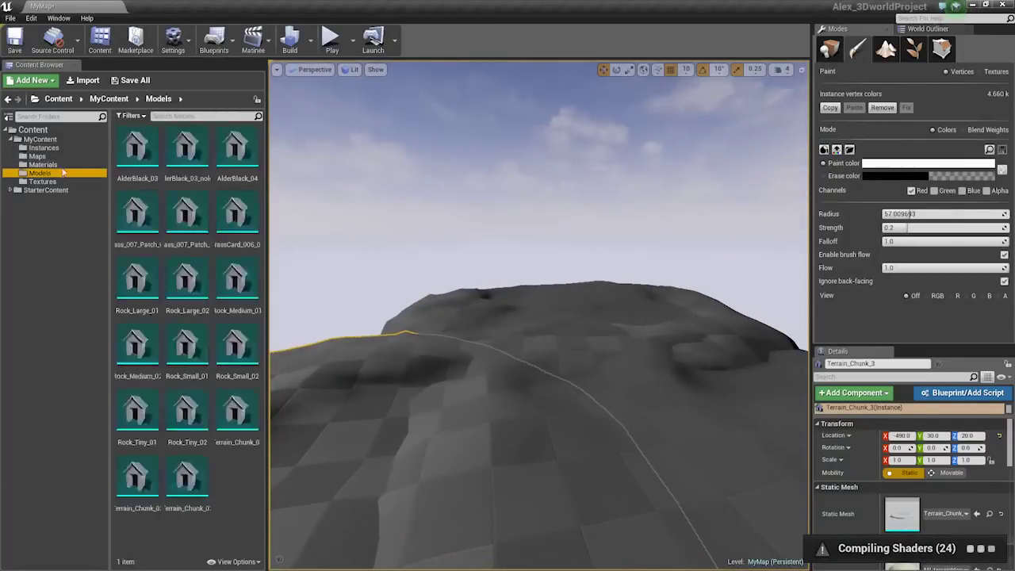
Leave vertex painting for Place mode, clear the terrain selection and view the blended terrain up close.
{"action": "left_click", "coordinate": [56, 165]}
{"action": "left_click", "coordinate": [49, 173]}
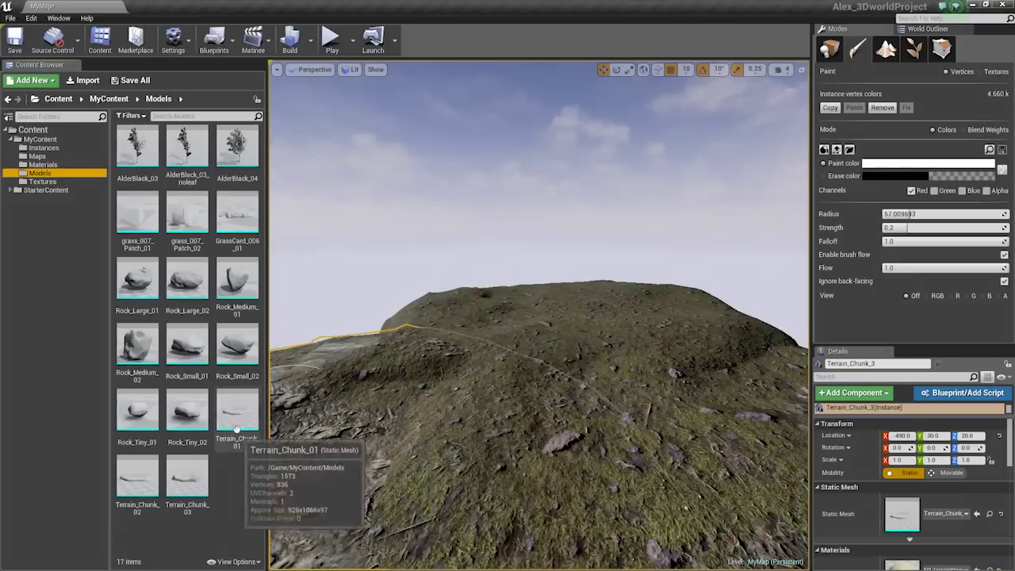
{"action": "mouse_move", "coordinate": [601, 343]}
{"action": "right_mouse_down"}
{"action": "mouse_move", "coordinate": [579, 357]}
{"action": "mouse_move", "coordinate": [590, 349]}
{"action": "mouse_move", "coordinate": [555, 325]}
{"action": "mouse_move", "coordinate": [559, 357]}
{"action": "mouse_move", "coordinate": [547, 337]}
{"action": "mouse_move", "coordinate": [587, 347]}
{"action": "right_mouse_up"}
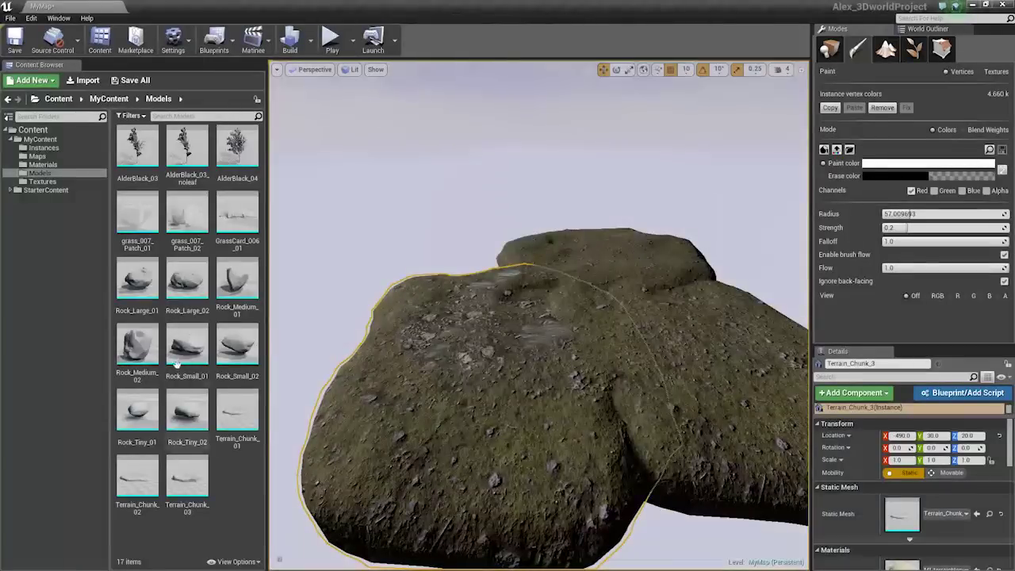
{"action": "right_click_drag", "start_coordinate": [536, 316], "coordinate": [587, 419]}
{"action": "mouse_move", "coordinate": [452, 405]}
{"action": "right_mouse_down"}
{"action": "mouse_move", "coordinate": [462, 397]}
{"action": "mouse_move", "coordinate": [454, 403]}
{"action": "mouse_move", "coordinate": [467, 406]}
{"action": "mouse_move", "coordinate": [469, 435]}
{"action": "mouse_move", "coordinate": [444, 399]}
{"action": "mouse_move", "coordinate": [460, 387]}
{"action": "right_mouse_up"}
{"action": "left_click", "coordinate": [830, 49]}
{"action": "mouse_move", "coordinate": [787, 383]}
{"action": "right_mouse_down"}
{"action": "mouse_move", "coordinate": [786, 356]}
{"action": "mouse_move", "coordinate": [784, 389]}
{"action": "mouse_move", "coordinate": [782, 379]}
{"action": "right_mouse_up"}
{"action": "key", "text": "Escape"}
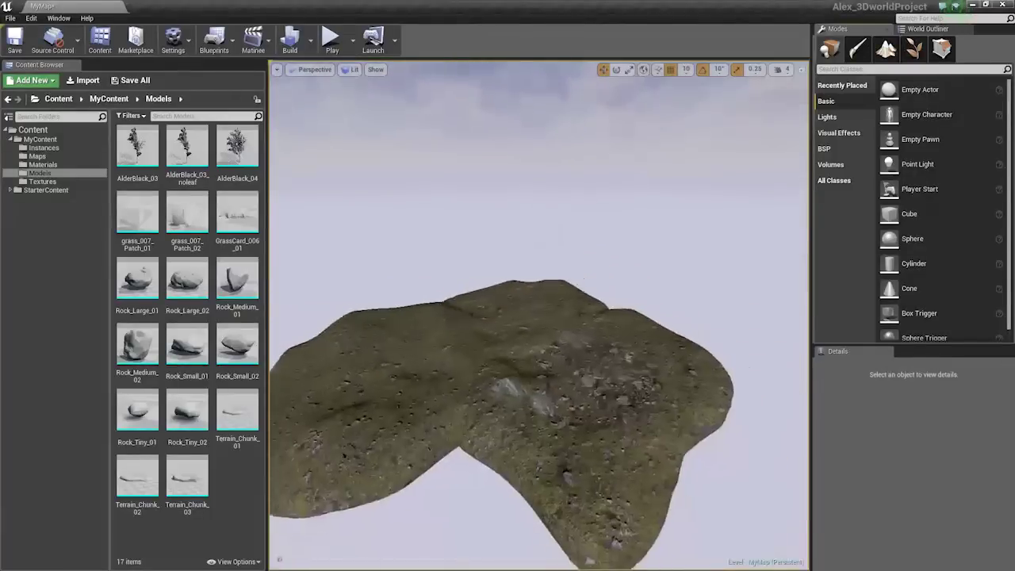
{"action": "left_click", "coordinate": [562, 350]}
{"action": "right_click_drag", "start_coordinate": [562, 349], "coordinate": [618, 399]}
{"action": "left_click_drag", "start_coordinate": [619, 398], "coordinate": [565, 348]}
{"action": "right_click_drag", "start_coordinate": [565, 357], "coordinate": [547, 334]}
{"action": "key", "text": "Escape"}
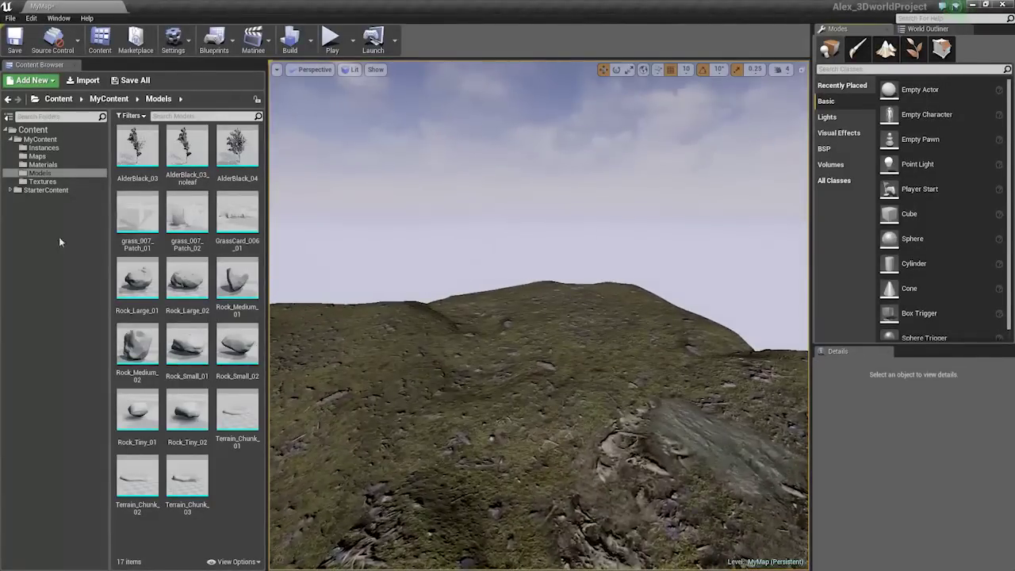
Place the GrassCard_006_01 mesh from the MyContent Models folder on the terrain and frame it in the viewport.
{"action": "left_click", "coordinate": [42, 182]}
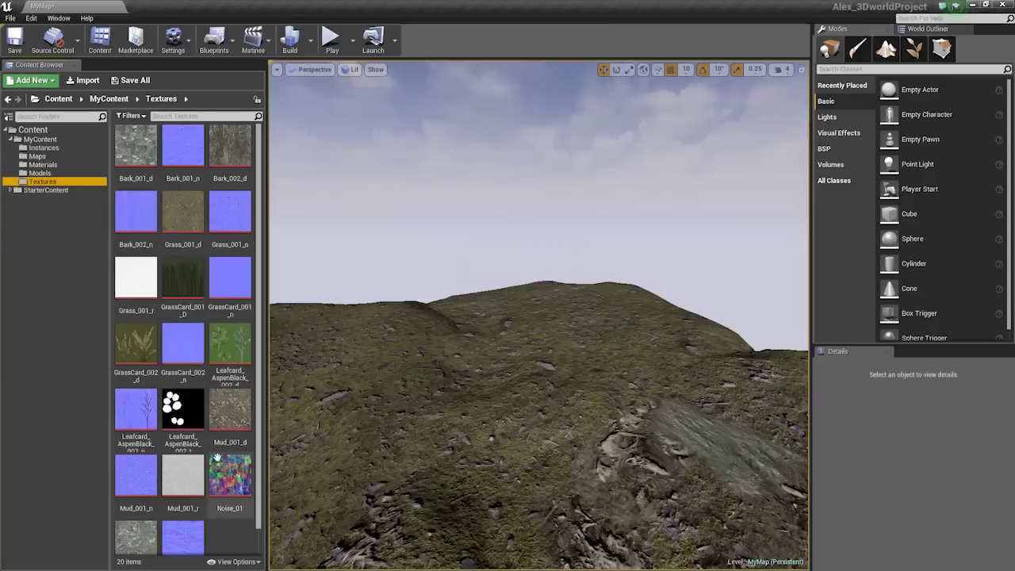
{"action": "left_click", "coordinate": [40, 173]}
{"action": "left_click", "coordinate": [48, 164]}
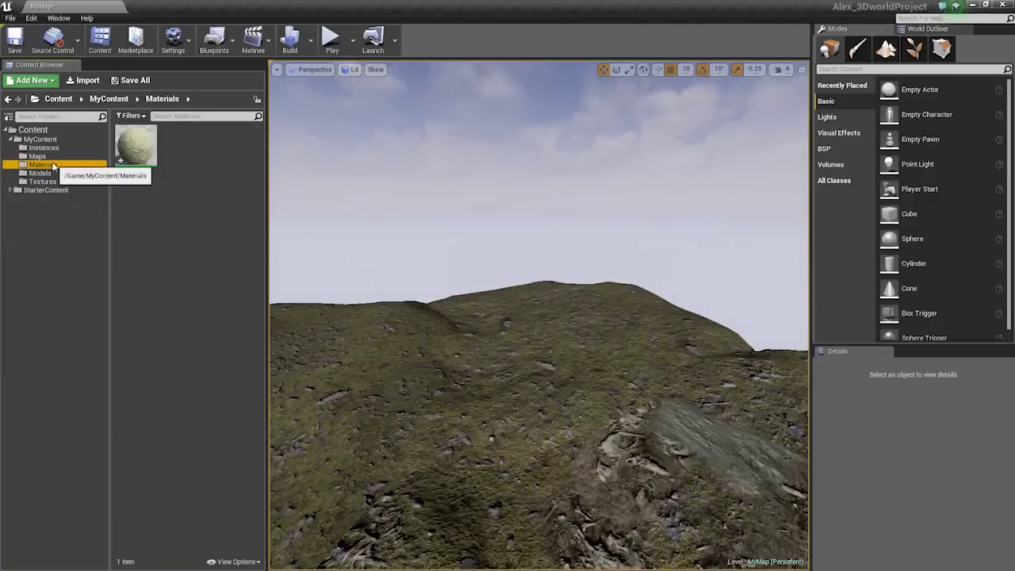
{"action": "left_click", "coordinate": [38, 157]}
{"action": "left_click", "coordinate": [39, 173]}
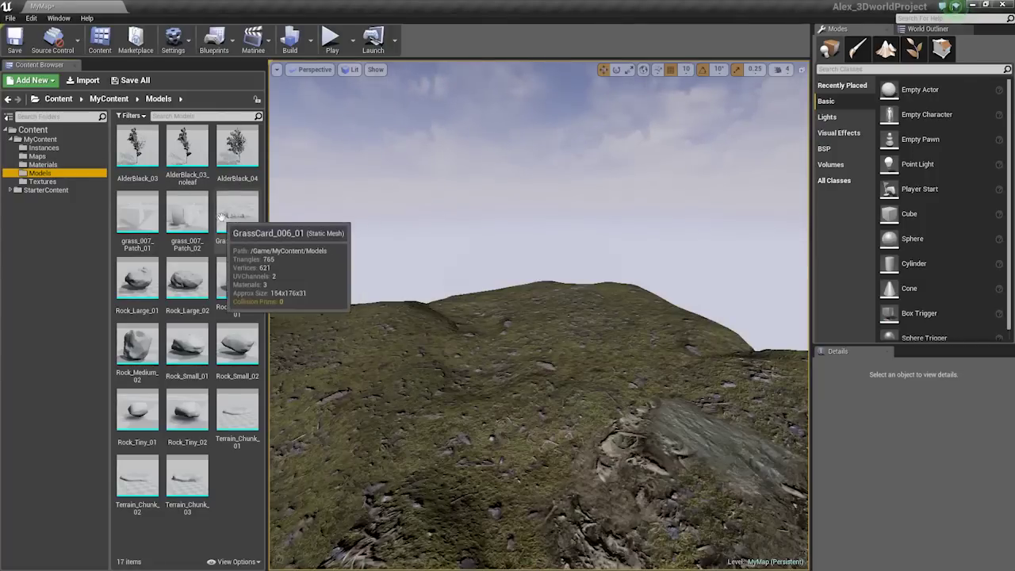
{"action": "left_click_drag", "start_coordinate": [238, 212], "coordinate": [379, 369]}
{"action": "key", "text": "f"}
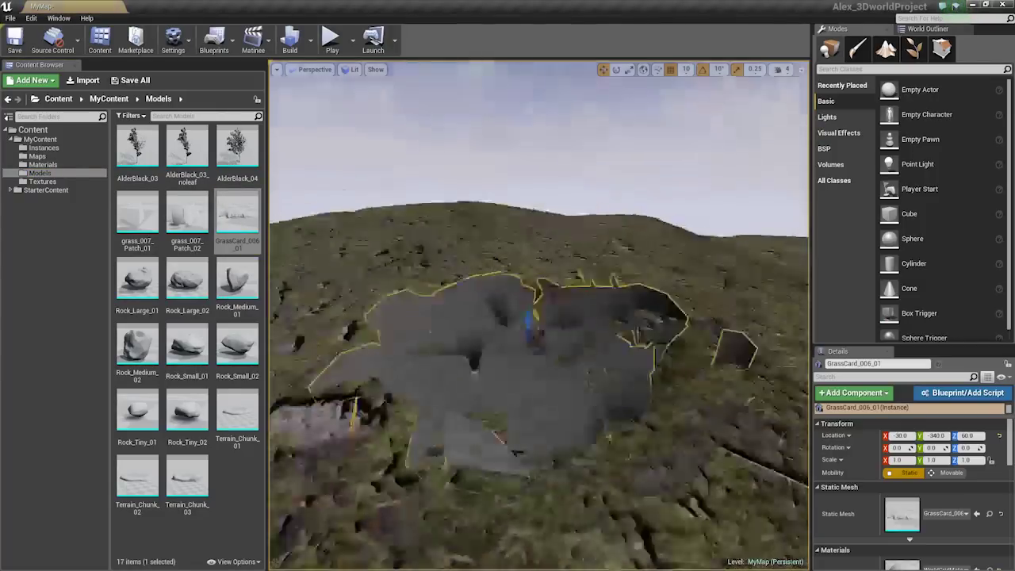
Raise the grass card to Z 80 and, with grid, rotation and scale snapping off, move it to about X 2.5, Y -400.
{"action": "left_click_drag", "start_coordinate": [515, 297], "coordinate": [515, 320]}
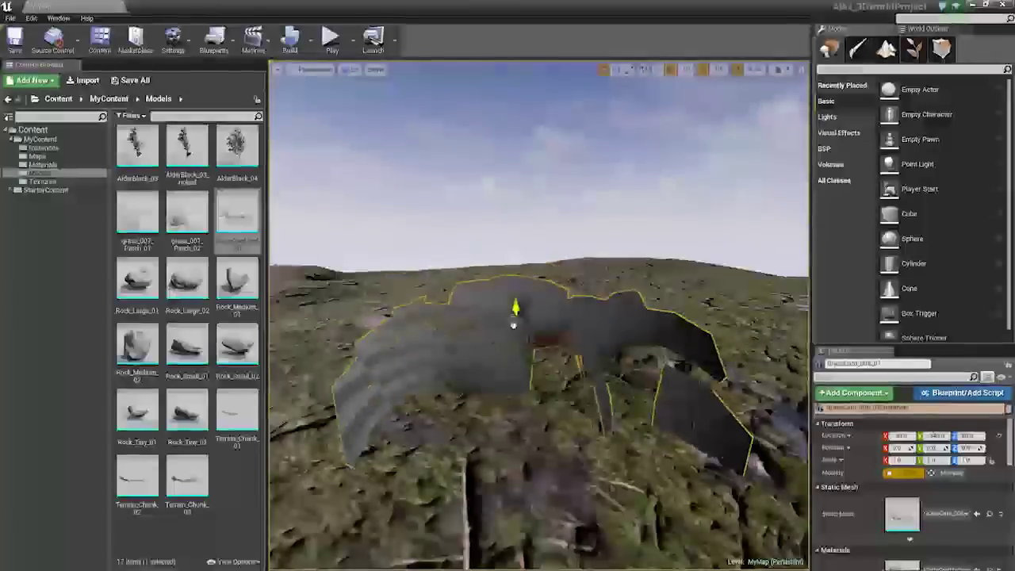
{"action": "mouse_move", "coordinate": [658, 321]}
{"action": "left_mouse_down", "text": "alt"}
{"action": "mouse_move", "coordinate": [714, 365]}
{"action": "mouse_move", "coordinate": [658, 320]}
{"action": "left_mouse_up", "text": "alt"}
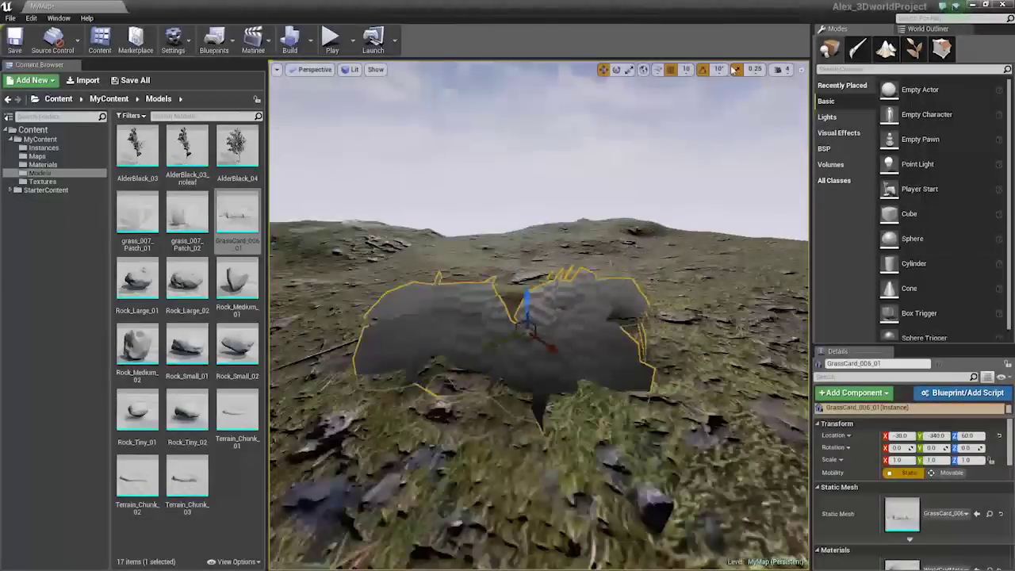
{"action": "left_click_drag", "start_coordinate": [518, 297], "coordinate": [519, 261]}
{"action": "left_click", "coordinate": [703, 70]}
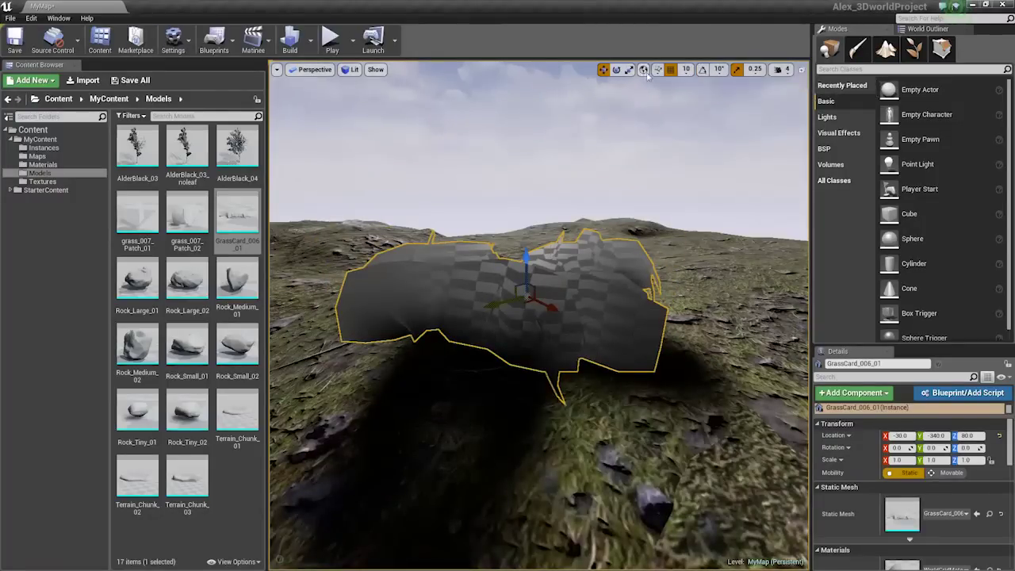
{"action": "left_click", "coordinate": [738, 74]}
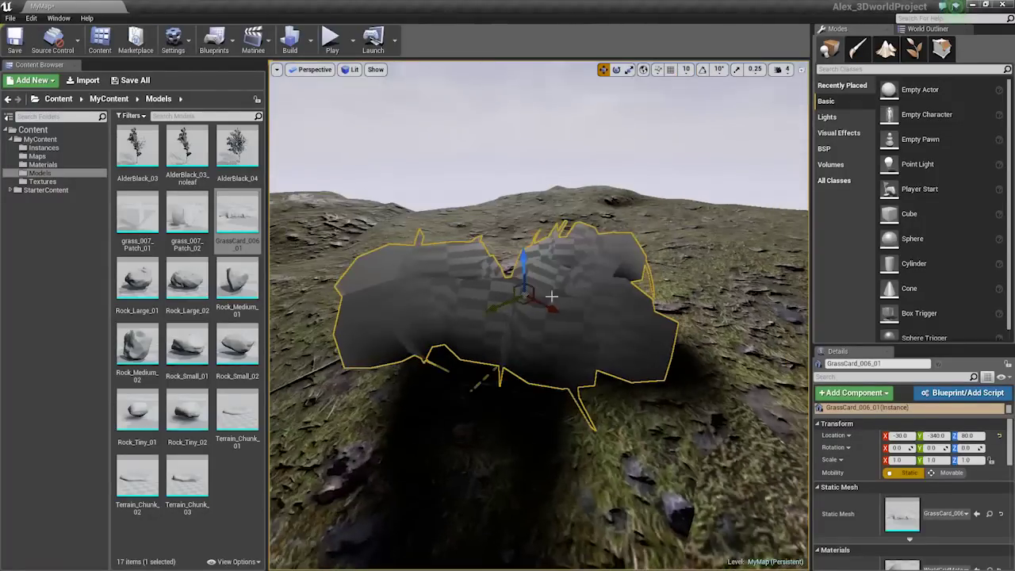
{"action": "left_click_drag", "start_coordinate": [522, 301], "coordinate": [642, 294]}
{"action": "right_click_drag", "start_coordinate": [642, 293], "coordinate": [713, 281]}
{"action": "left_click_drag", "start_coordinate": [524, 298], "coordinate": [521, 341], "text": "alt"}
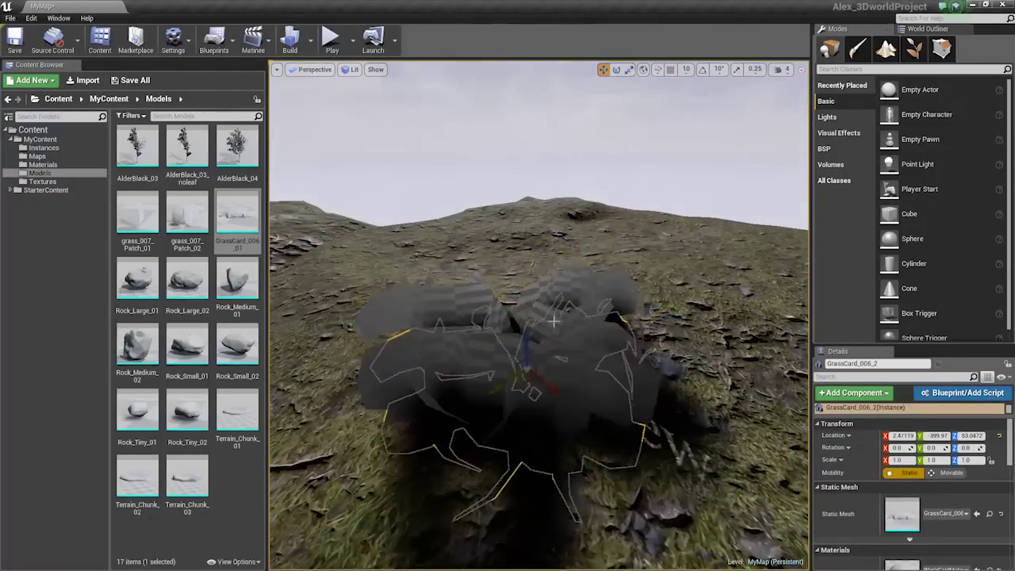
{"action": "right_click_drag", "start_coordinate": [553, 320], "coordinate": [571, 278]}
{"action": "key", "text": "ctrl+z"}
{"action": "key", "text": "ctrl+z"}
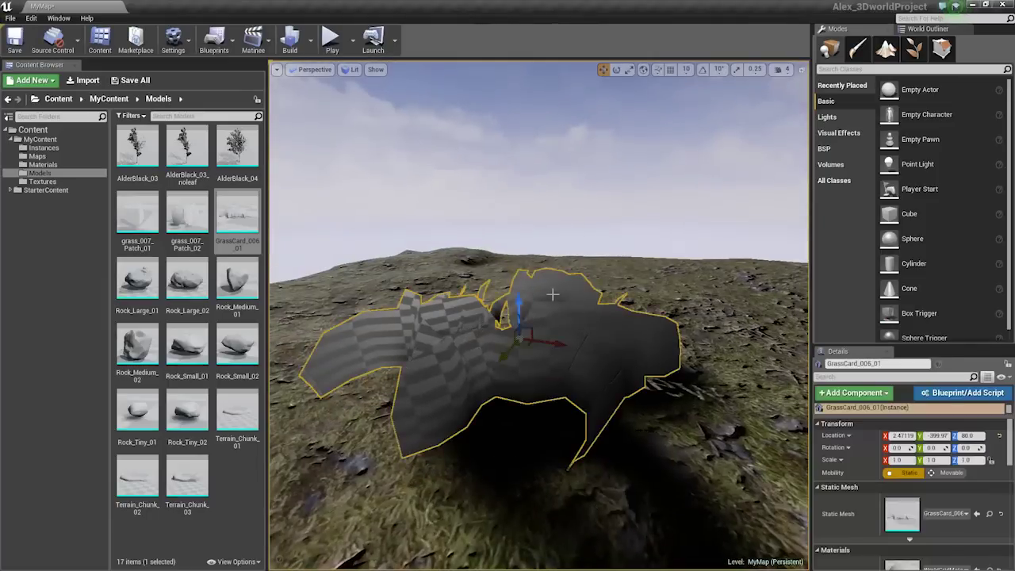
{"action": "left_click_drag", "start_coordinate": [560, 346], "coordinate": [375, 276], "text": "alt"}
{"action": "key", "text": "ctrl+z"}
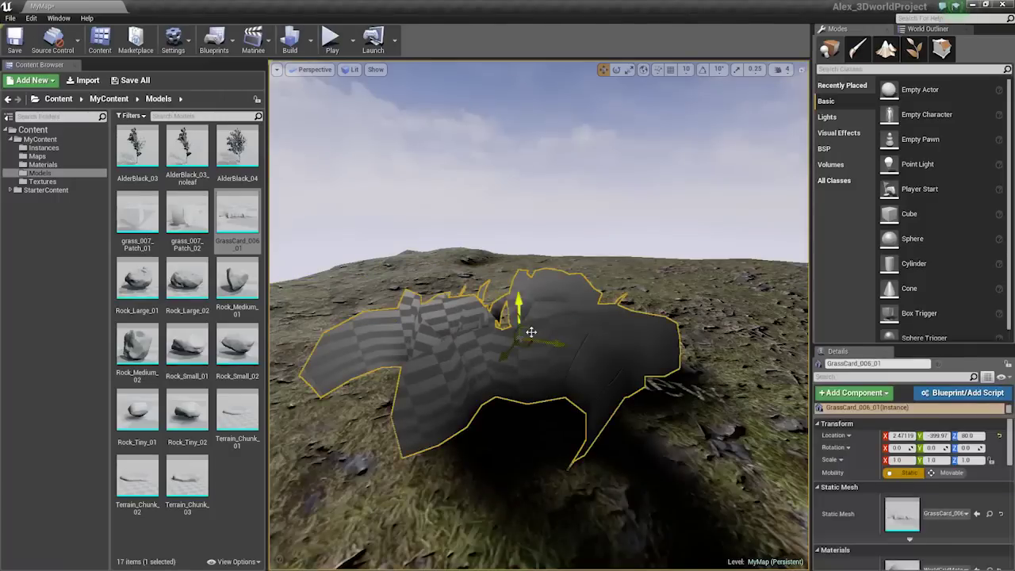
{"action": "left_click_drag", "start_coordinate": [530, 325], "coordinate": [456, 329], "text": "alt"}
{"action": "key", "text": "Delete"}
Lower the grass card into the terrain to about X 0.06, Z 64.8.
{"action": "left_click", "coordinate": [587, 335]}
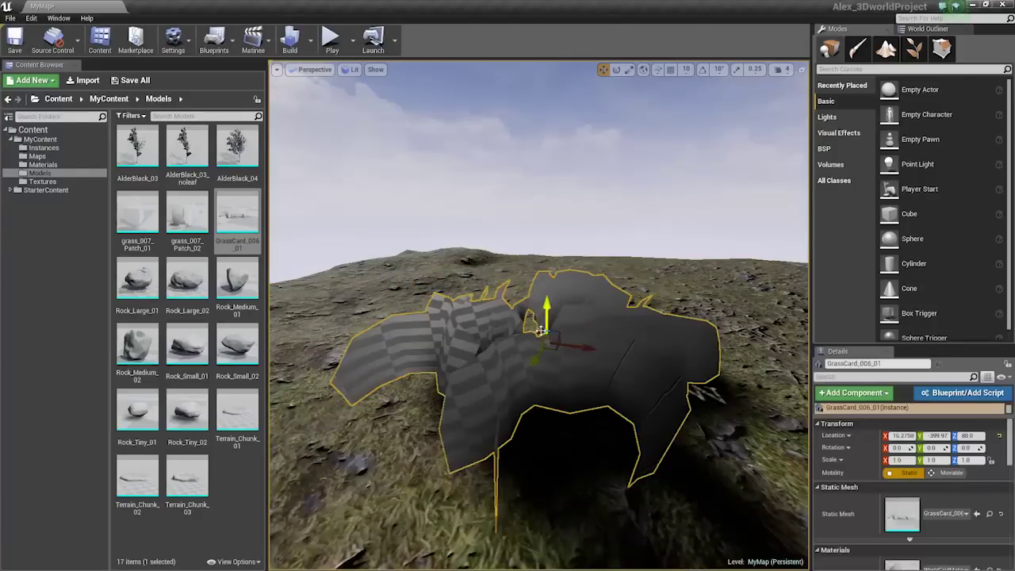
{"action": "left_click_drag", "start_coordinate": [560, 337], "coordinate": [532, 359]}
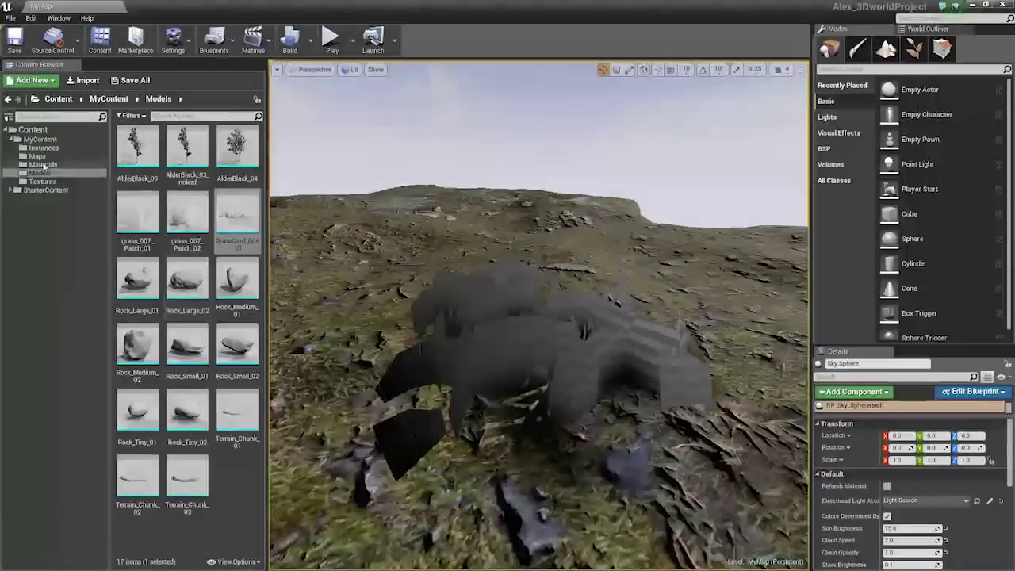
Open the GrassCard_001_D texture from the MyContent Textures folder.
{"action": "left_click", "coordinate": [44, 164]}
{"action": "key", "text": "Up"}
{"action": "key", "text": "Up"}
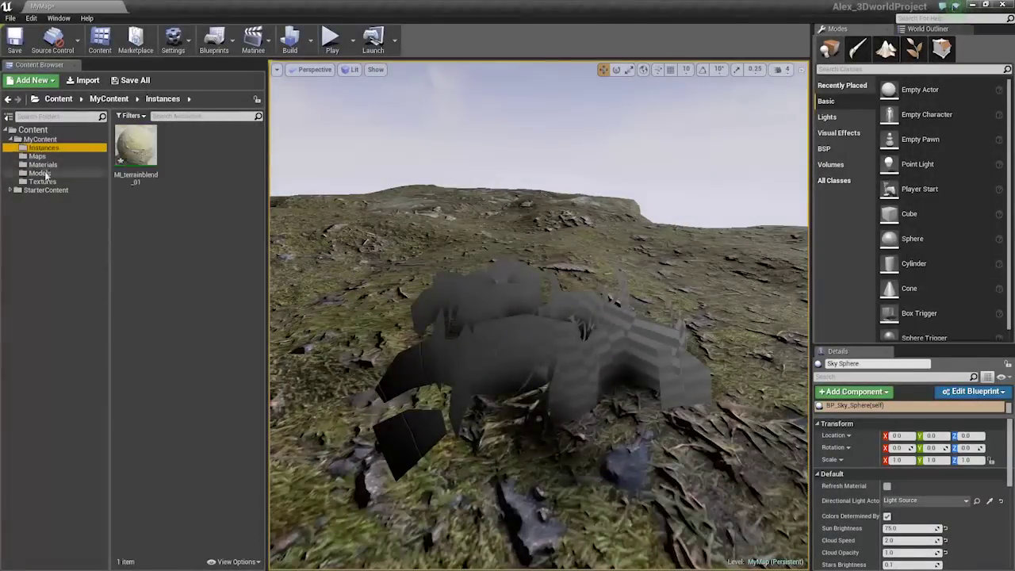
{"action": "left_click", "coordinate": [41, 173]}
{"action": "left_click", "coordinate": [44, 182]}
{"action": "scroll", "coordinate": [264, 370], "scroll_direction": "down", "scroll_amount": 1}
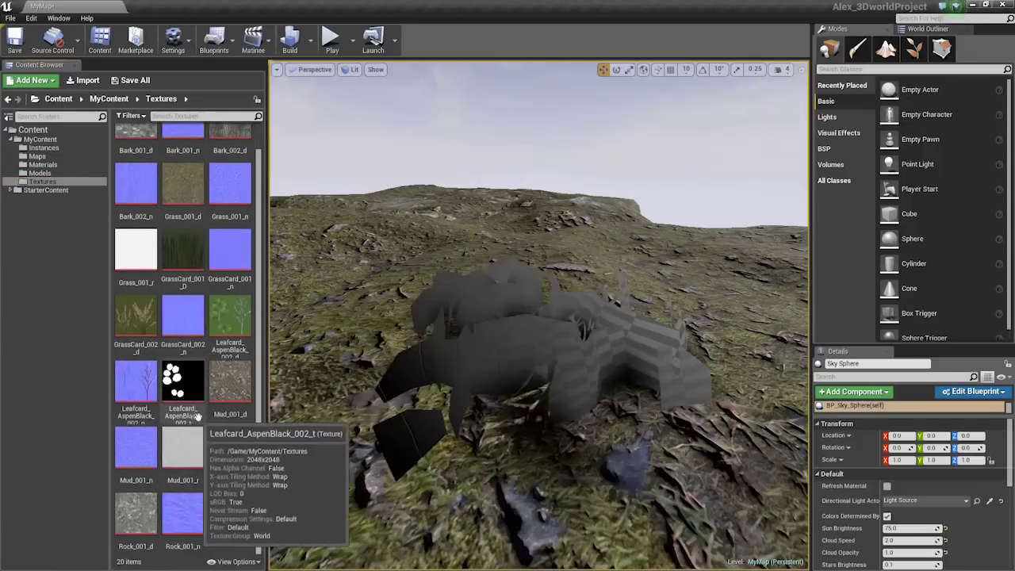
{"action": "double_click", "coordinate": [187, 260]}
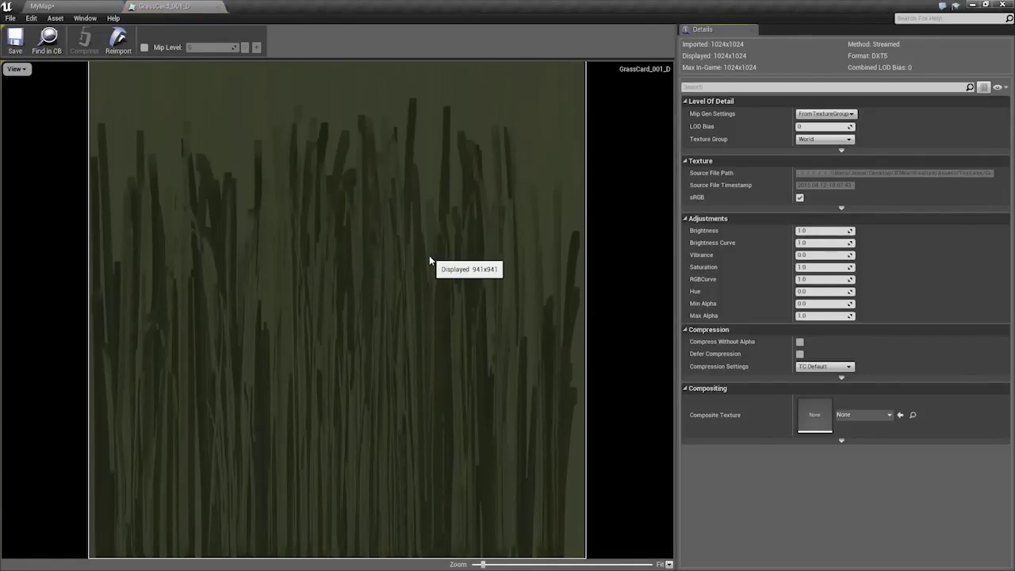
Isolate the alpha channel of GrassCard_001_D by hiding its red, green and blue channels.
{"action": "left_click", "coordinate": [27, 70]}
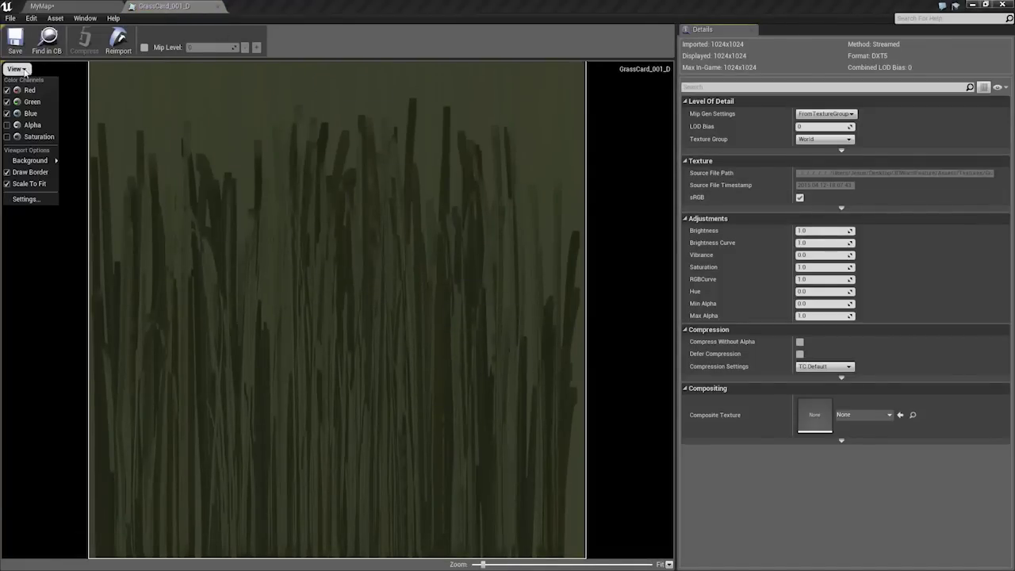
{"action": "left_click", "coordinate": [7, 125]}
{"action": "left_click", "coordinate": [7, 114]}
{"action": "left_click", "coordinate": [7, 102]}
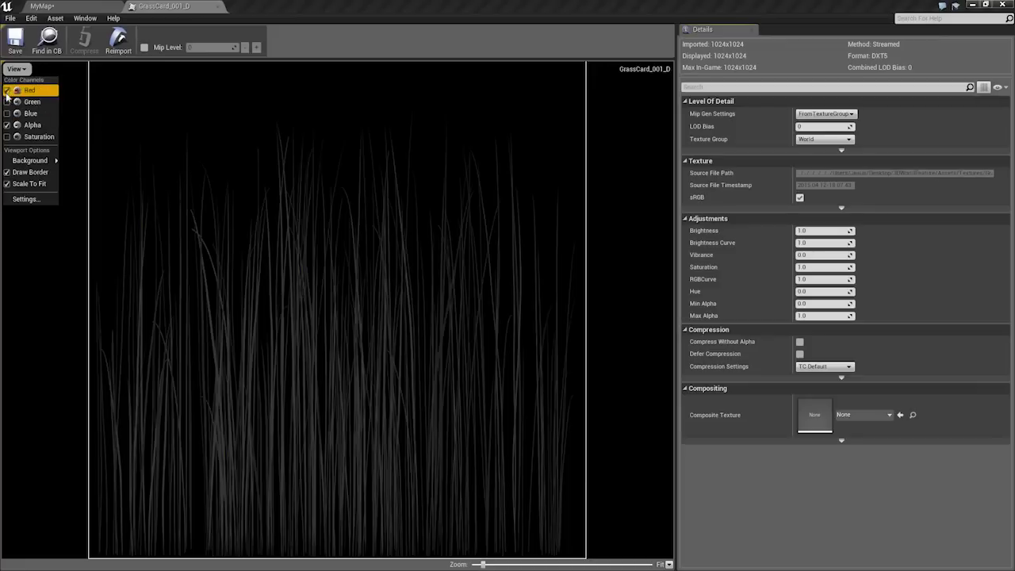
{"action": "left_click", "coordinate": [7, 90]}
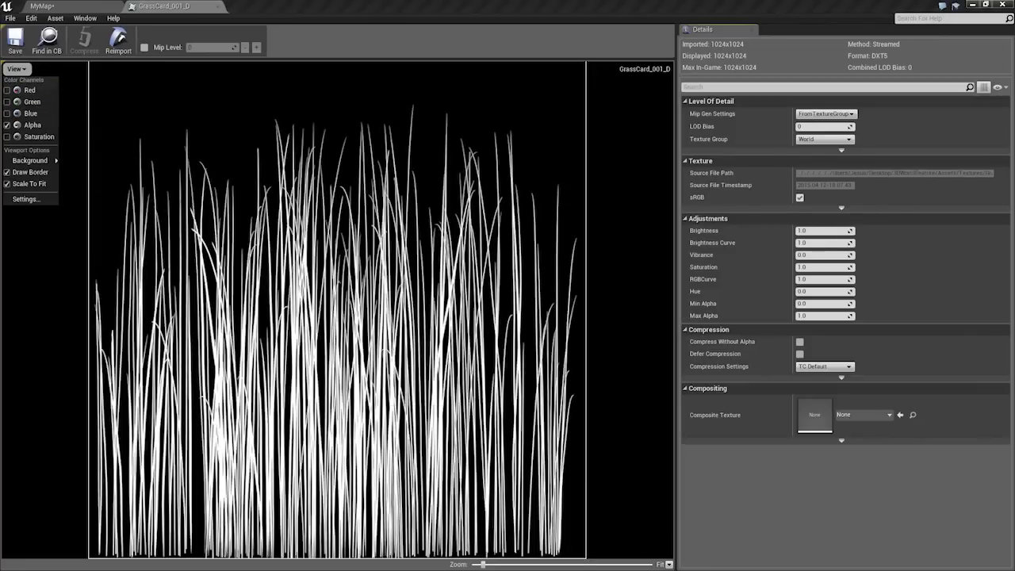
Display the red, green and blue channels together with alpha, and return to the MyMap level.
{"action": "left_click", "coordinate": [7, 114]}
{"action": "left_click", "coordinate": [7, 103]}
{"action": "left_click", "coordinate": [7, 91]}
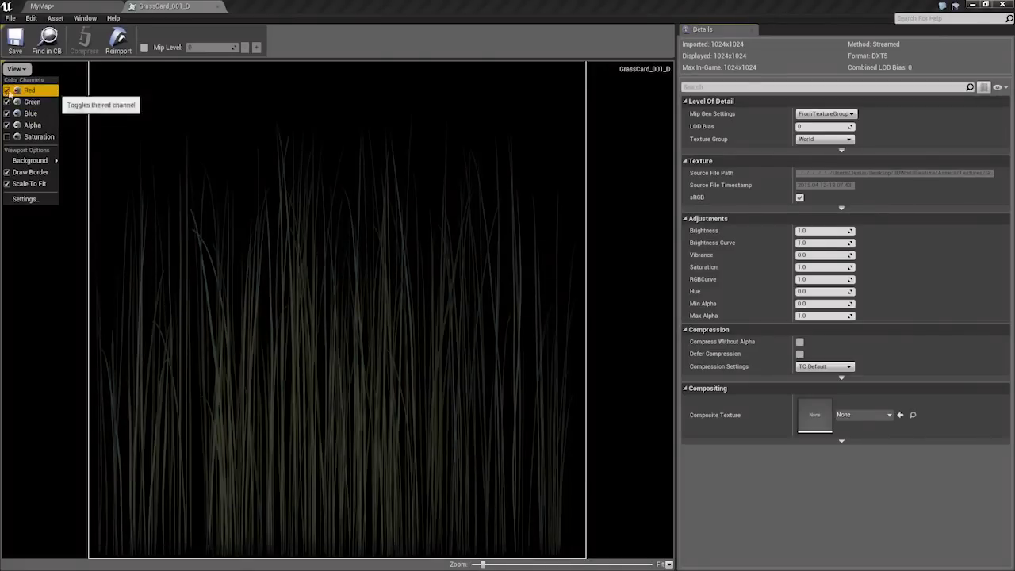
{"action": "left_click", "coordinate": [836, 114]}
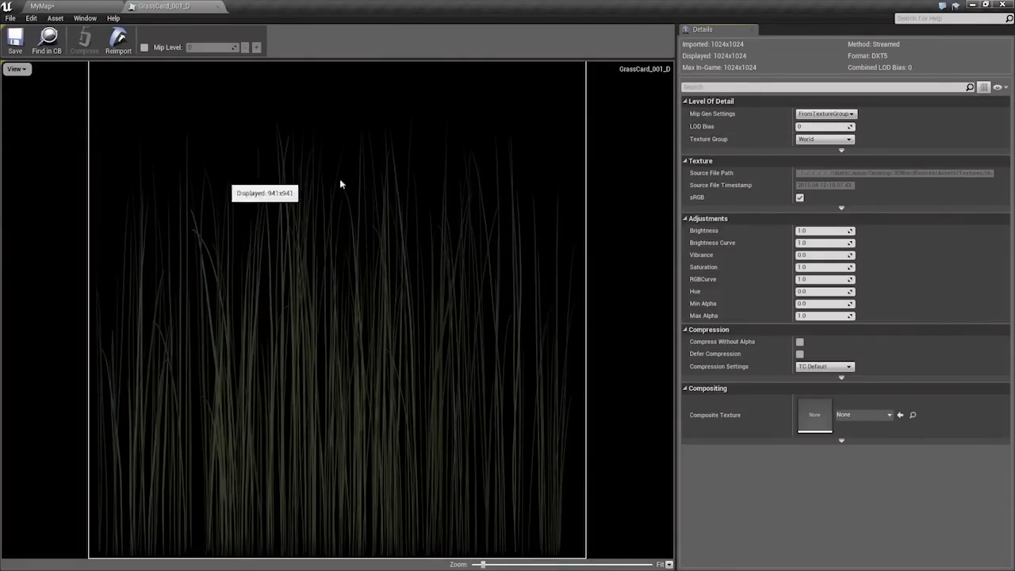
{"action": "left_click", "coordinate": [83, 6]}
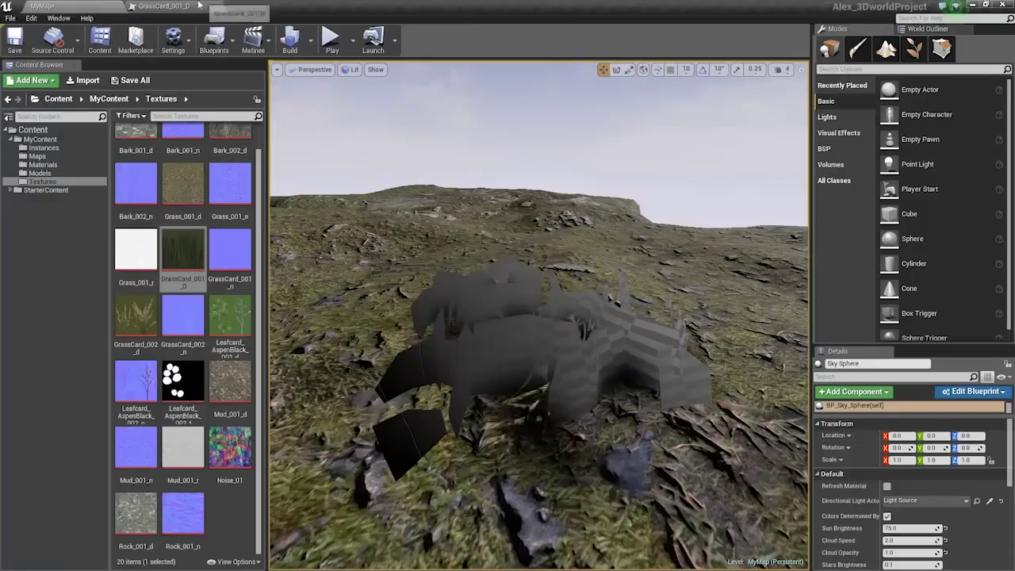
{"action": "left_click", "coordinate": [198, 6]}
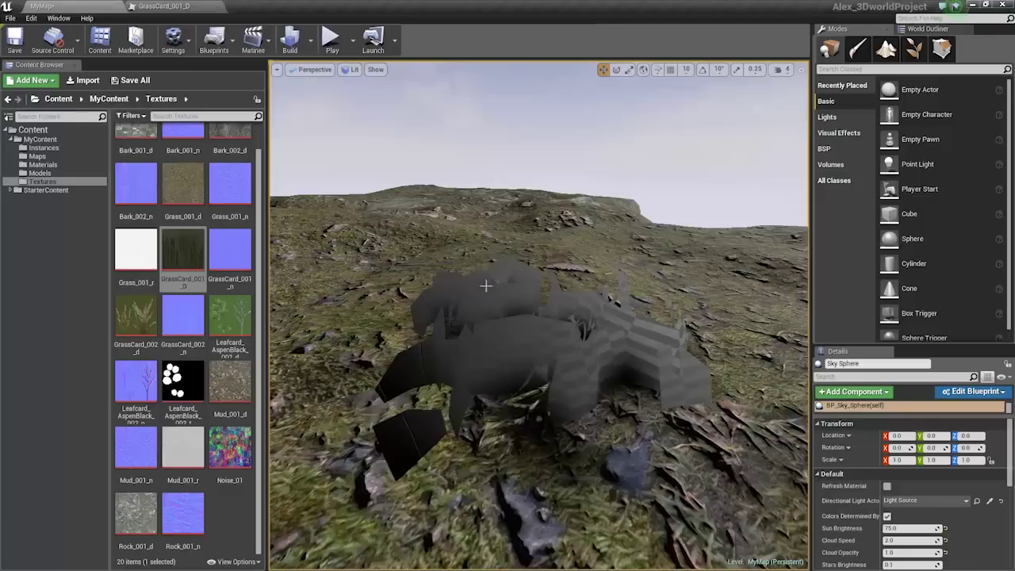
{"action": "left_click", "coordinate": [107, 5]}
Select the grass card, switch the viewport to Unlit and examine its RGB vertex colors in Paint mode before returning to Place mode.
{"action": "left_click", "coordinate": [540, 323]}
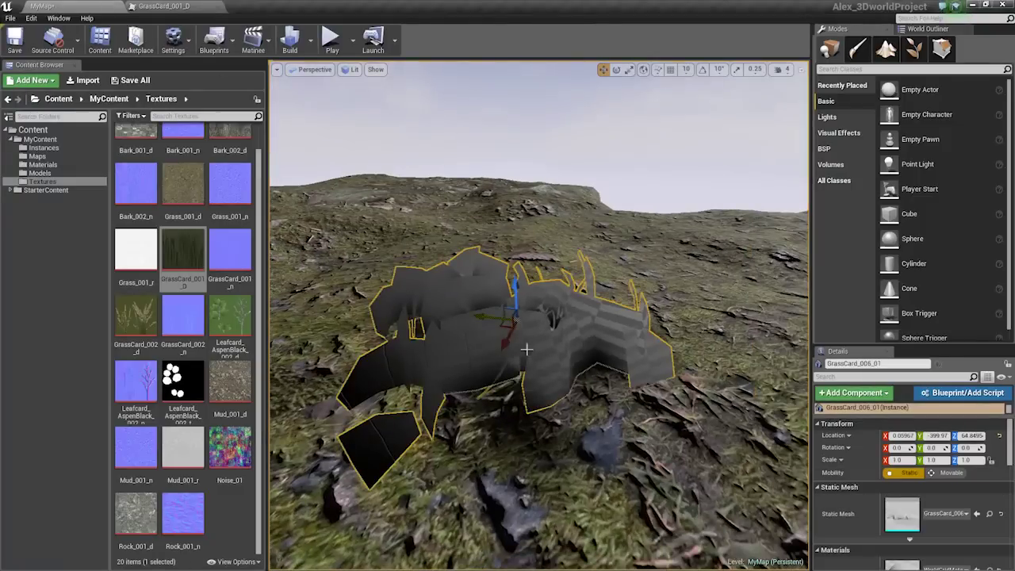
{"action": "key", "text": "alt+3"}
{"action": "right_click_drag", "start_coordinate": [579, 358], "coordinate": [600, 358]}
{"action": "key", "text": "shift+2"}
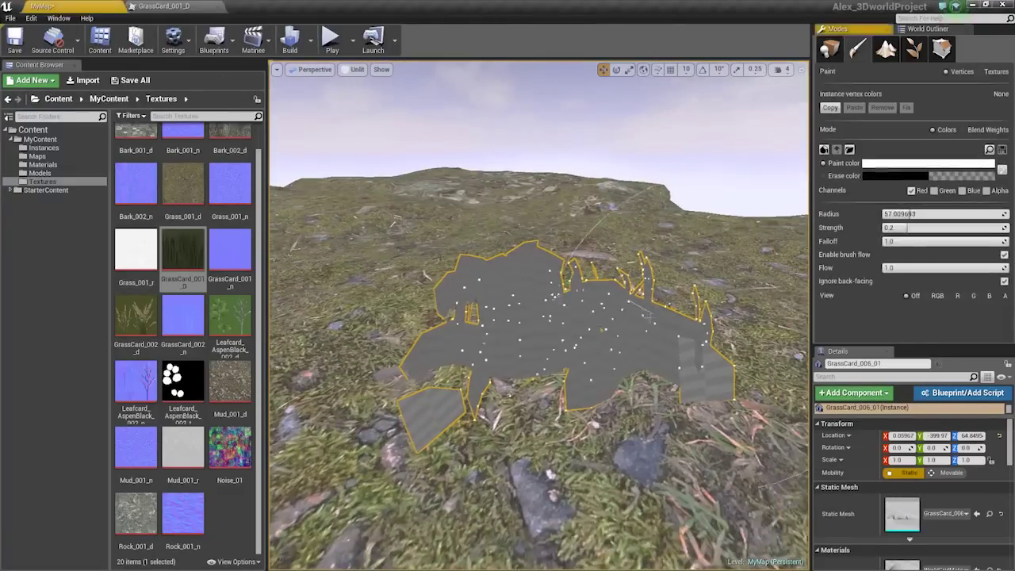
{"action": "left_click", "coordinate": [936, 296]}
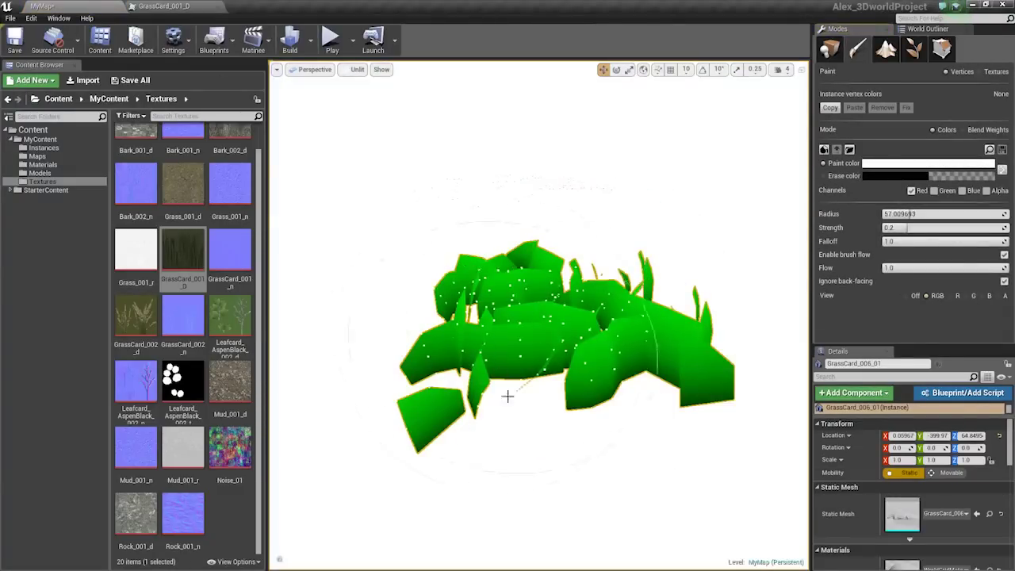
{"action": "left_click", "coordinate": [912, 296]}
{"action": "key", "text": "shift+1"}
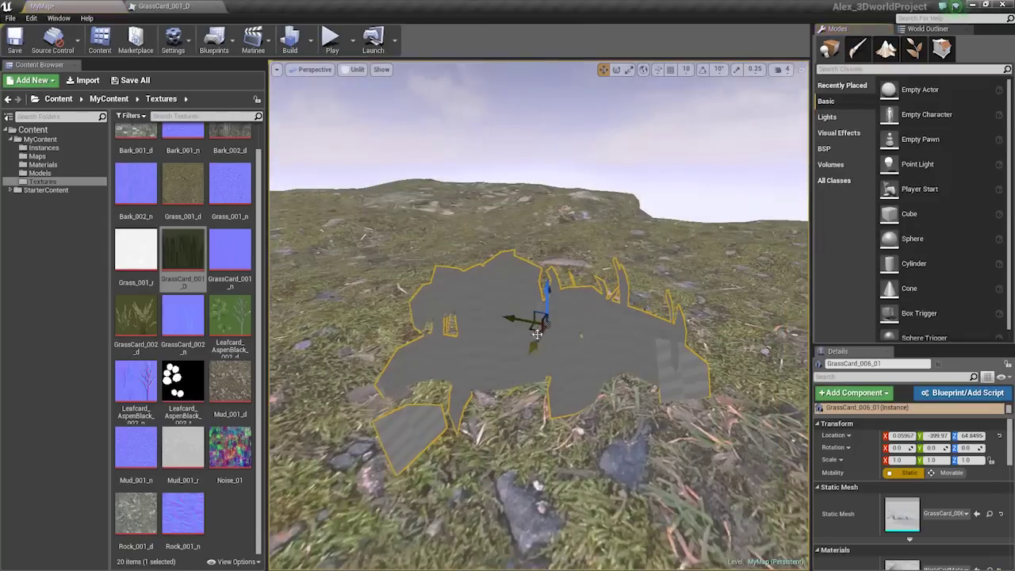
Shift the grass card along the terrain to about Y -425, Z 62.6.
{"action": "left_click", "coordinate": [163, 6]}
{"action": "left_click", "coordinate": [89, 7]}
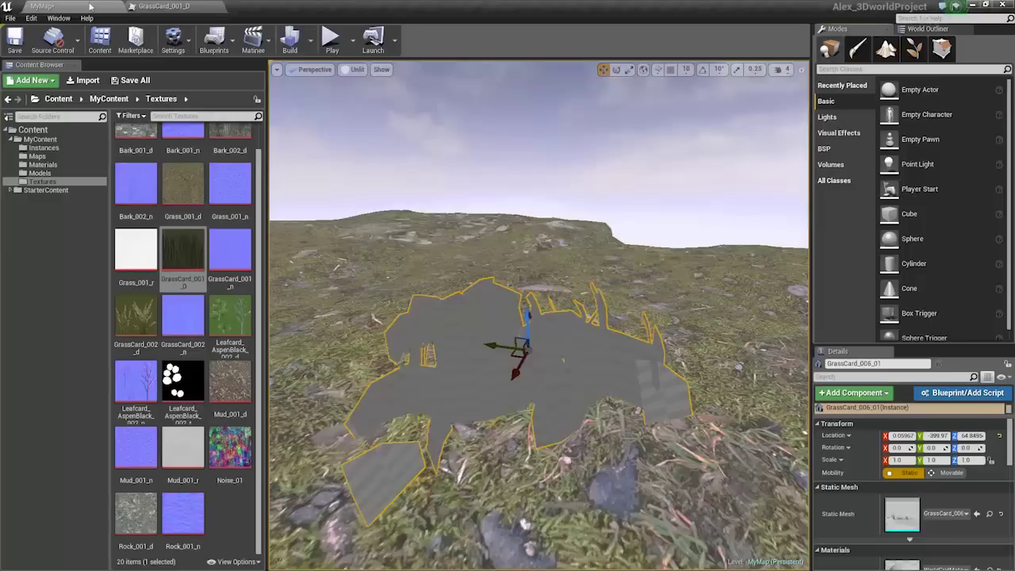
{"action": "right_click_drag", "start_coordinate": [516, 292], "coordinate": [507, 309]}
{"action": "left_click_drag", "start_coordinate": [506, 290], "coordinate": [567, 303]}
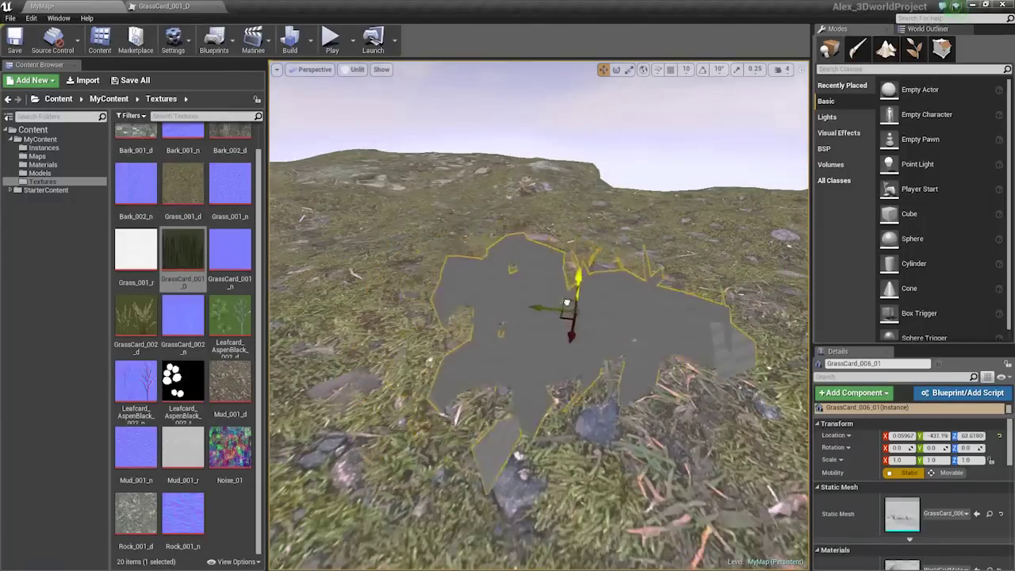
{"action": "middle_click_drag", "start_coordinate": [556, 303], "coordinate": [533, 330]}
{"action": "left_click_drag", "start_coordinate": [533, 331], "coordinate": [671, 278], "text": "alt"}
{"action": "key", "text": "Delete"}
Reselect the grass card, frame it and view it against the surrounding terrain.
{"action": "left_click", "coordinate": [533, 332]}
{"action": "key", "text": "f"}
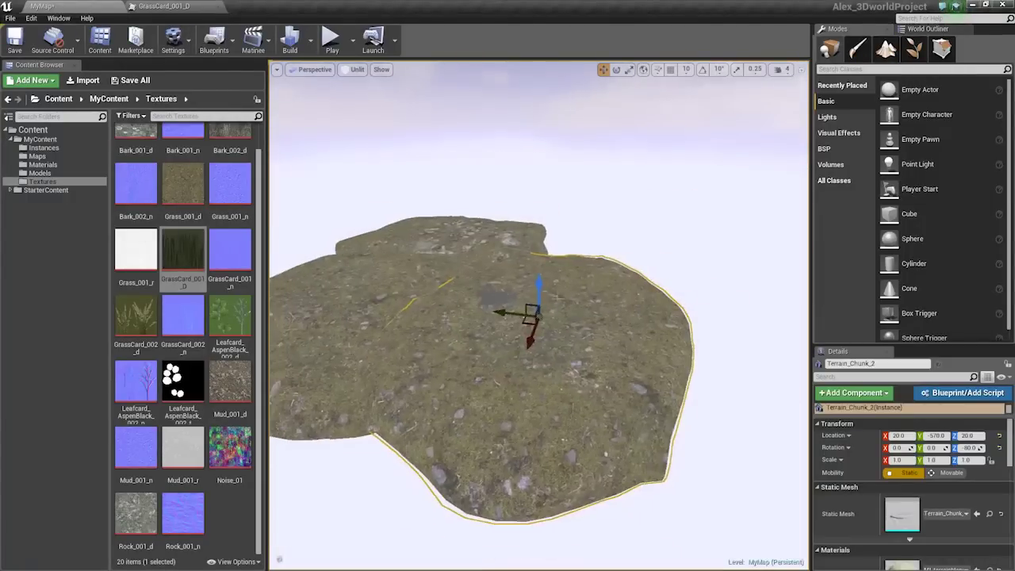
{"action": "left_click", "coordinate": [497, 297]}
{"action": "key", "text": "f"}
{"action": "left_click_drag", "start_coordinate": [497, 296], "coordinate": [563, 278], "text": "alt"}
{"action": "scroll", "coordinate": [780, 331], "scroll_direction": "down", "scroll_amount": 5}
{"action": "left_click_drag", "start_coordinate": [780, 317], "coordinate": [733, 373], "text": "alt"}
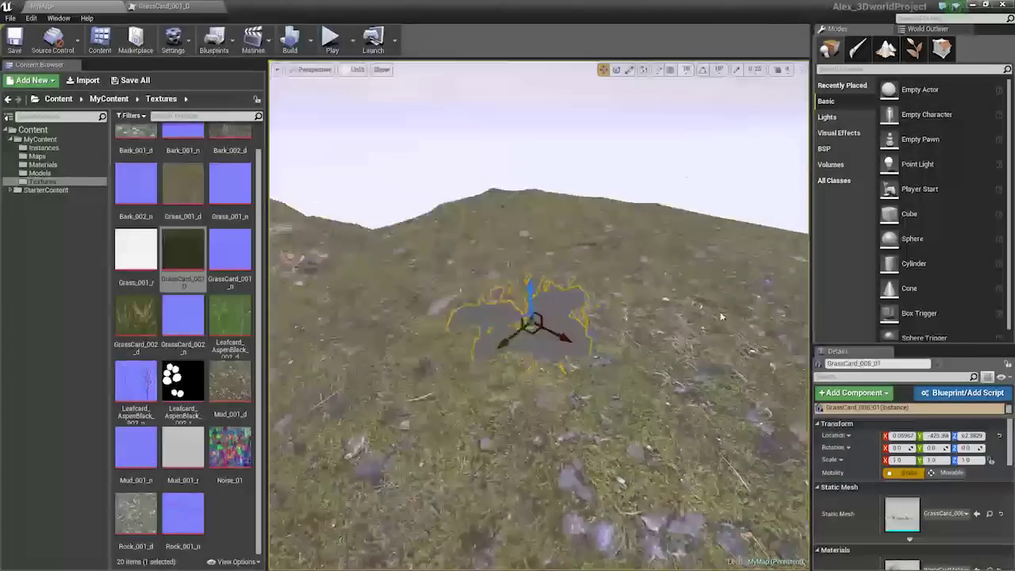
Try rotating and scaling the grass card on the terrain, and undo the changes.
{"action": "scroll", "coordinate": [730, 329], "scroll_direction": "up", "scroll_amount": 4}
{"action": "left_click_drag", "start_coordinate": [730, 328], "coordinate": [526, 242], "text": "alt"}
{"action": "key", "text": "e"}
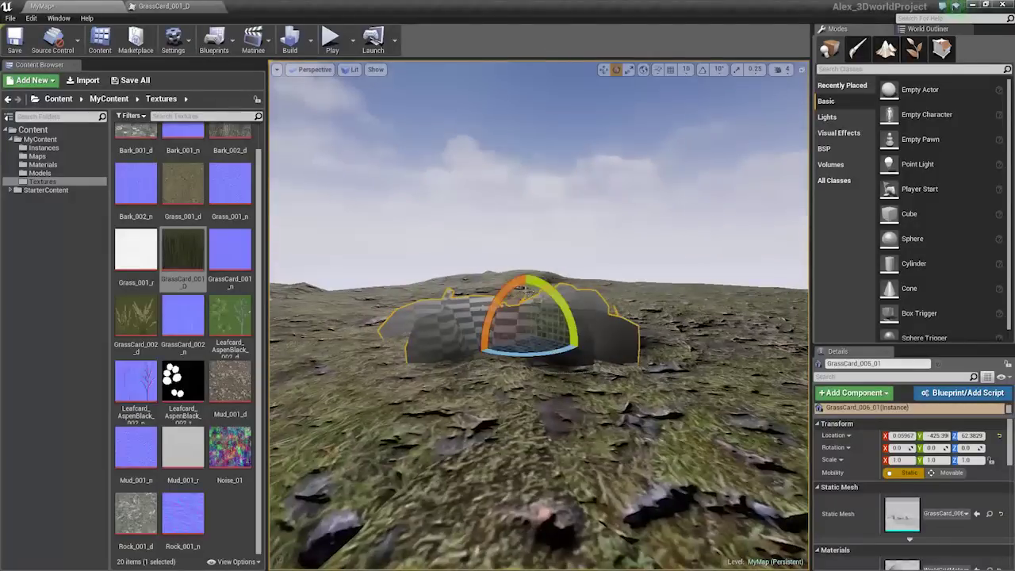
{"action": "left_click_drag", "start_coordinate": [525, 295], "coordinate": [525, 238]}
{"action": "left_click_drag", "start_coordinate": [627, 309], "coordinate": [671, 326], "text": "alt"}
{"action": "key", "text": "ctrl+z"}
{"action": "key", "text": "ctrl+z"}
{"action": "left_click", "coordinate": [215, 6]}
{"action": "left_click", "coordinate": [93, 6]}
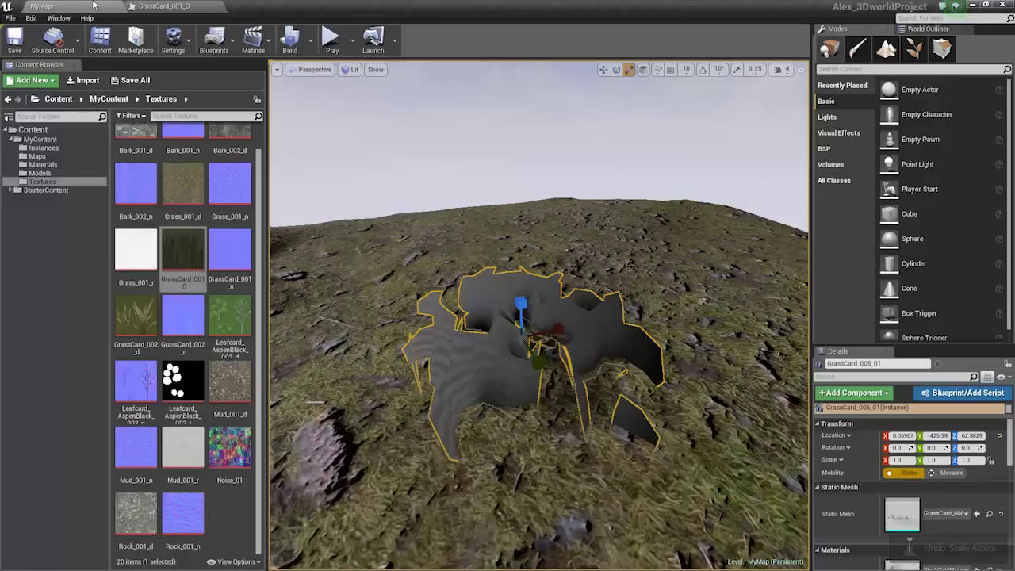
Create a new material named MAT_Grass in the Materials folder.
{"action": "left_click", "coordinate": [43, 164]}
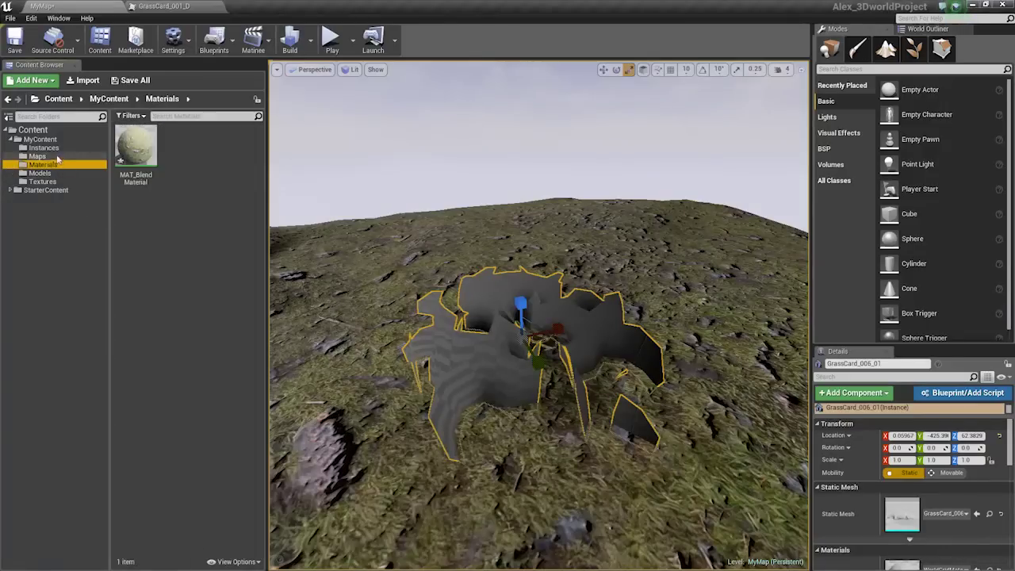
{"action": "right_click", "coordinate": [187, 167]}
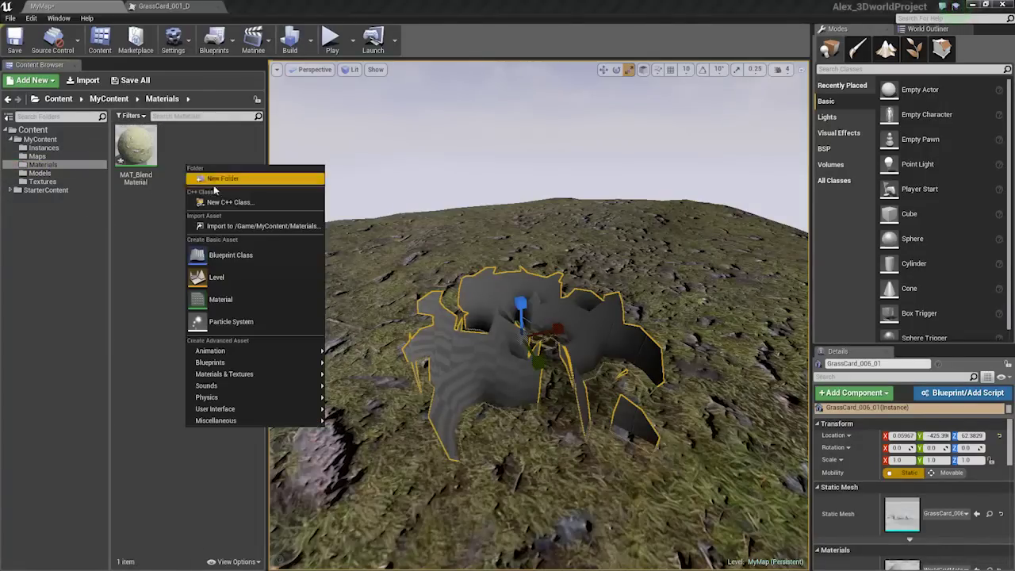
{"action": "left_click", "coordinate": [220, 299]}
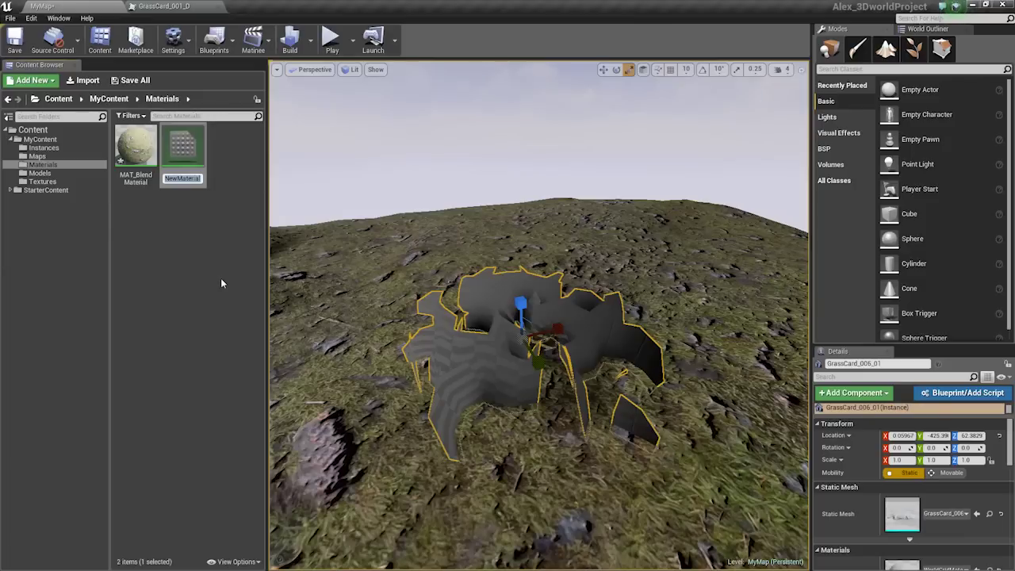
{"action": "type", "text": "MAT_Grass"}
{"action": "key", "text": "Return"}
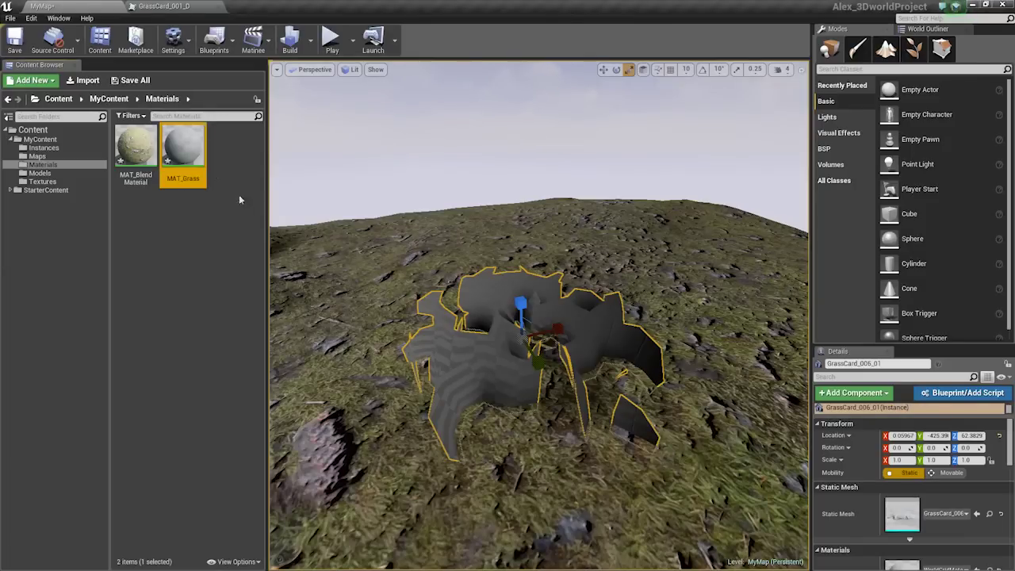
Open the MAT_Grass material and set its shading model to Two Sided Foliage.
{"action": "double_click", "coordinate": [187, 150]}
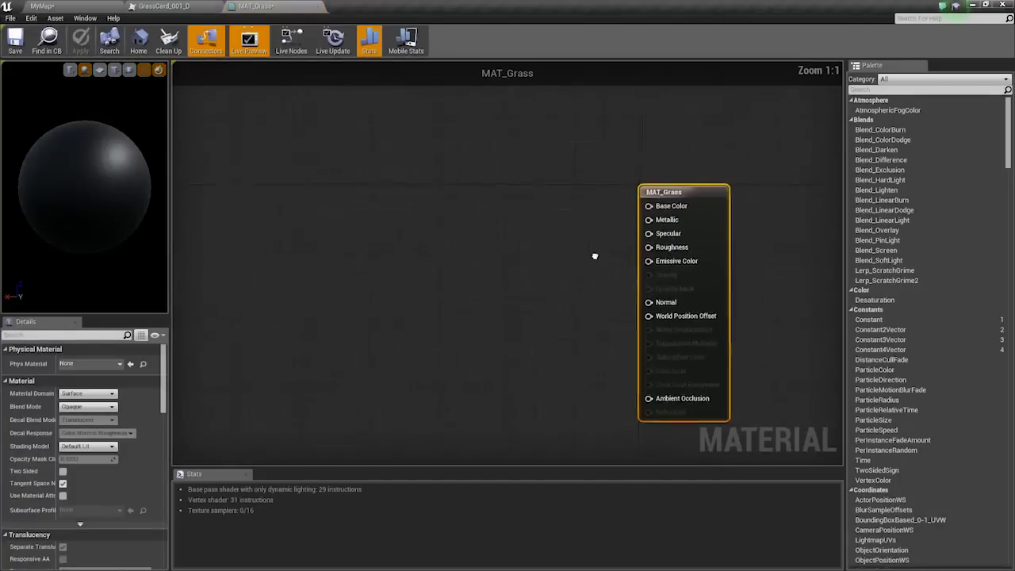
{"action": "left_click", "coordinate": [92, 447]}
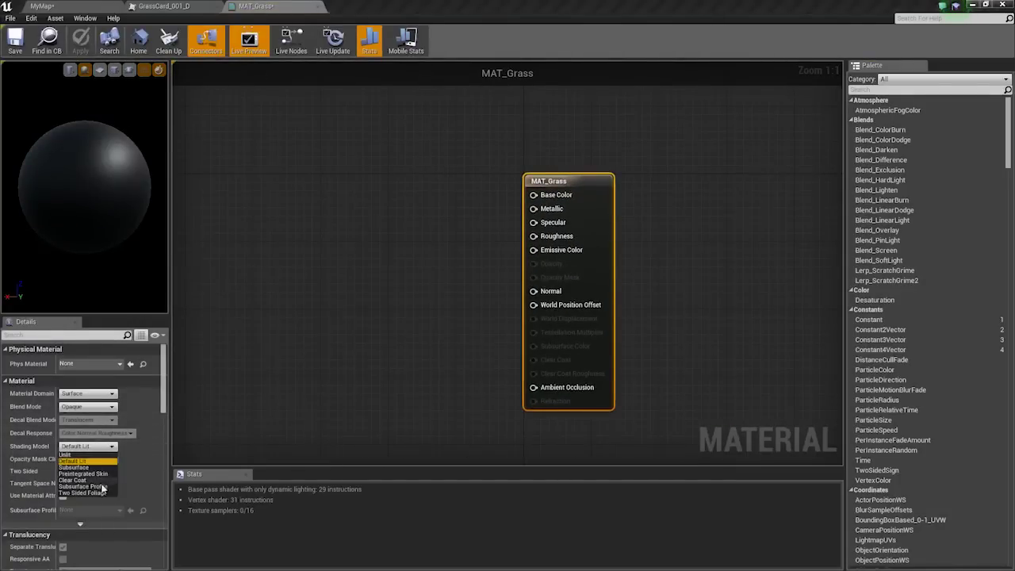
{"action": "left_click", "coordinate": [94, 493]}
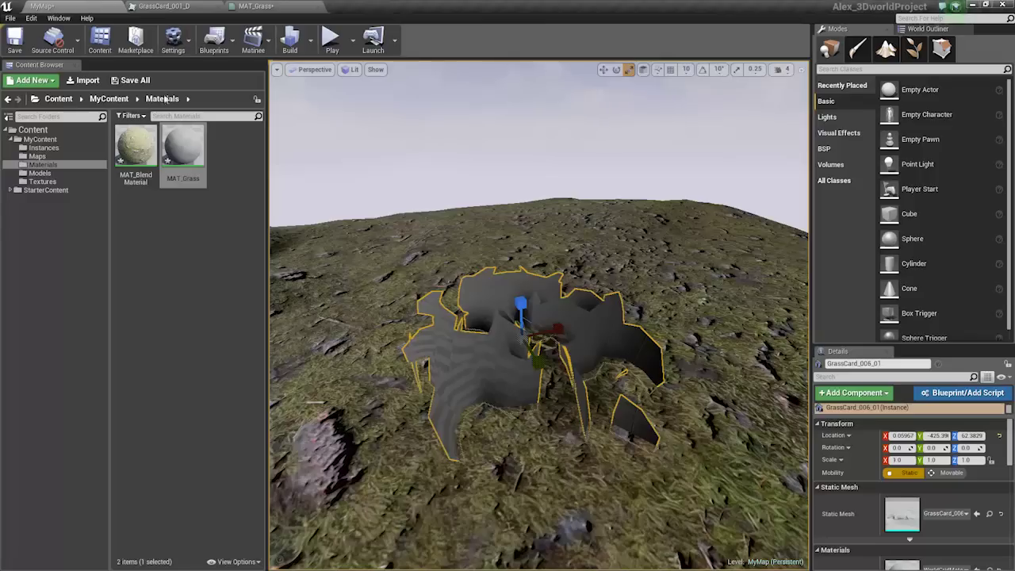
Add a texture sample of GrassCard_001_D to MAT_Grass and connect its color output to Base Color.
{"action": "left_click", "coordinate": [42, 181]}
{"action": "scroll", "coordinate": [184, 262], "scroll_direction": "down", "scroll_amount": 1}
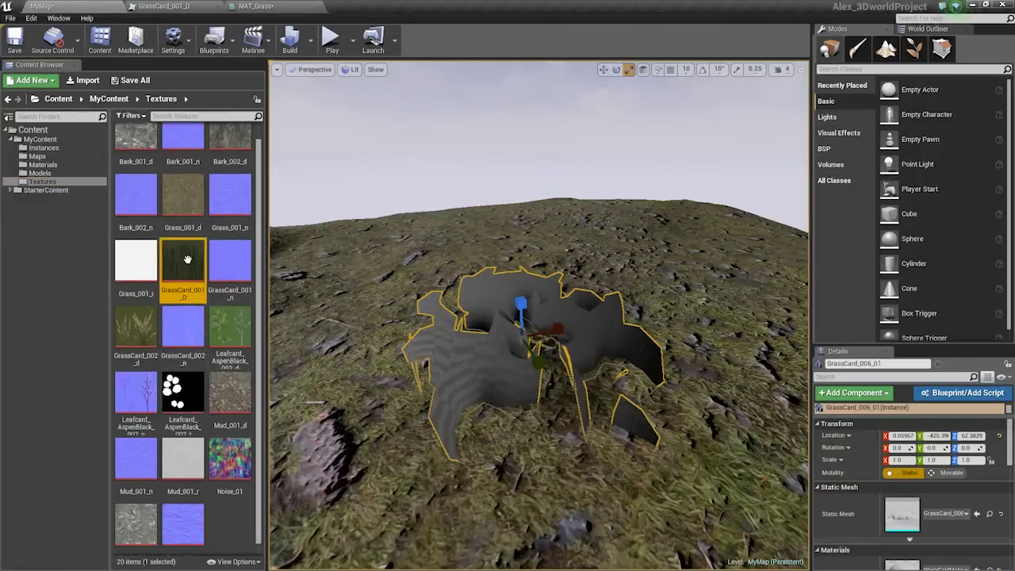
{"action": "left_click", "coordinate": [256, 5]}
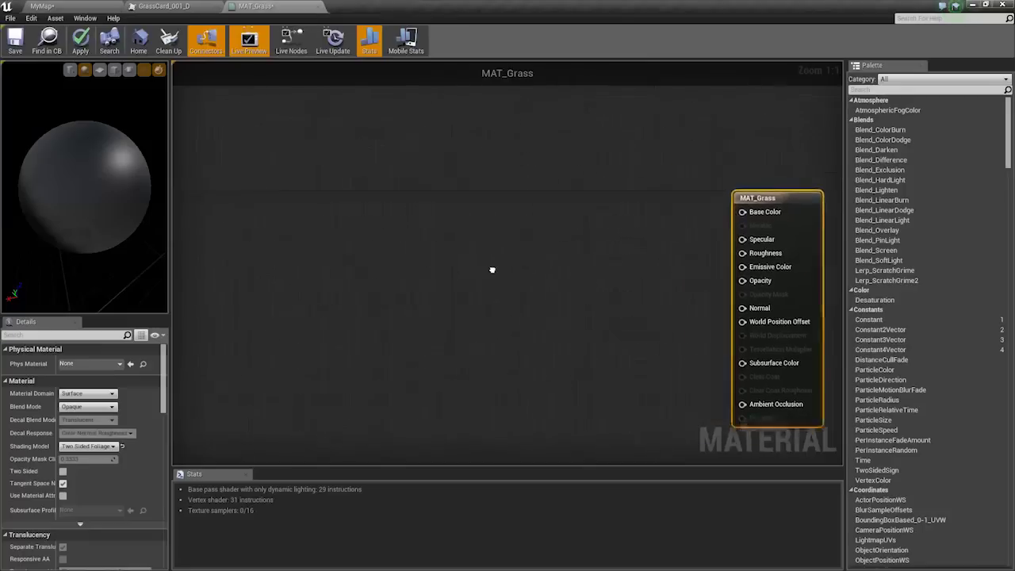
{"action": "key", "text": "t"}
{"action": "left_click", "coordinate": [348, 205]}
{"action": "right_click_drag", "start_coordinate": [344, 250], "coordinate": [404, 252]}
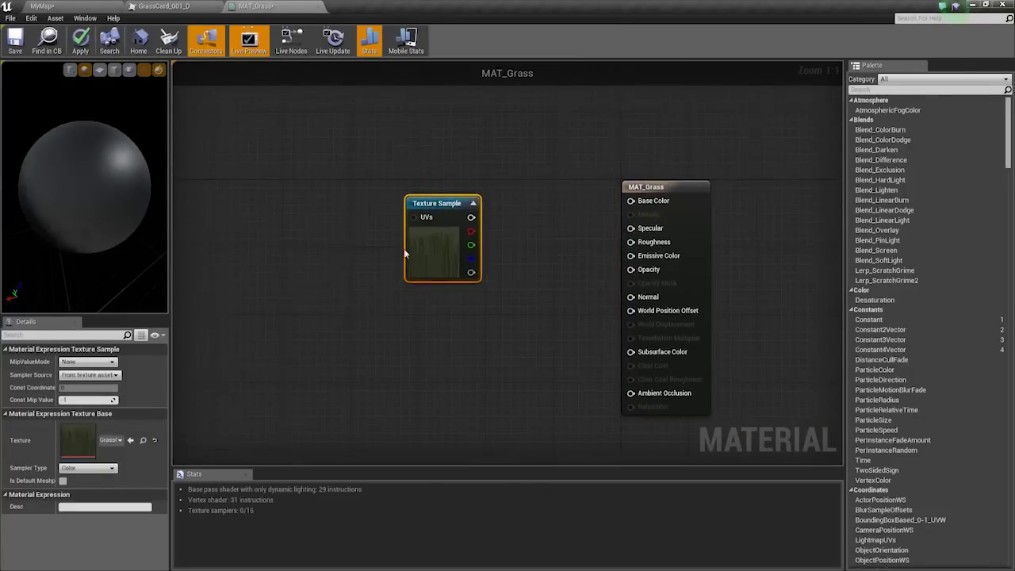
{"action": "right_click_drag", "start_coordinate": [471, 313], "coordinate": [390, 311]}
{"action": "left_click_drag", "start_coordinate": [365, 275], "coordinate": [277, 234]}
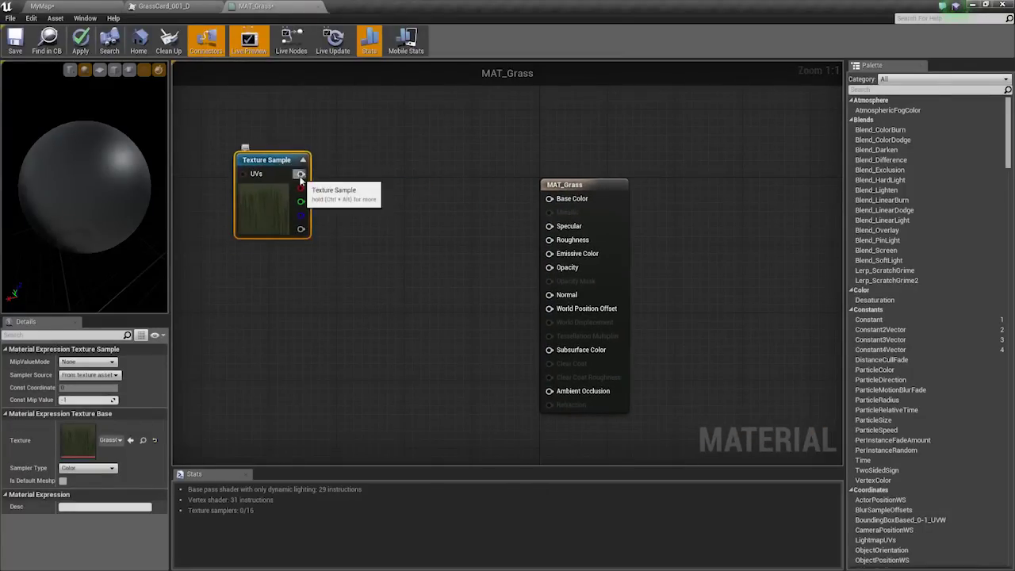
{"action": "left_click_drag", "start_coordinate": [301, 174], "coordinate": [550, 199]}
Set the material's blend mode to Masked and connect the grass texture's alpha output to Opacity Mask.
{"action": "left_click", "coordinate": [602, 253]}
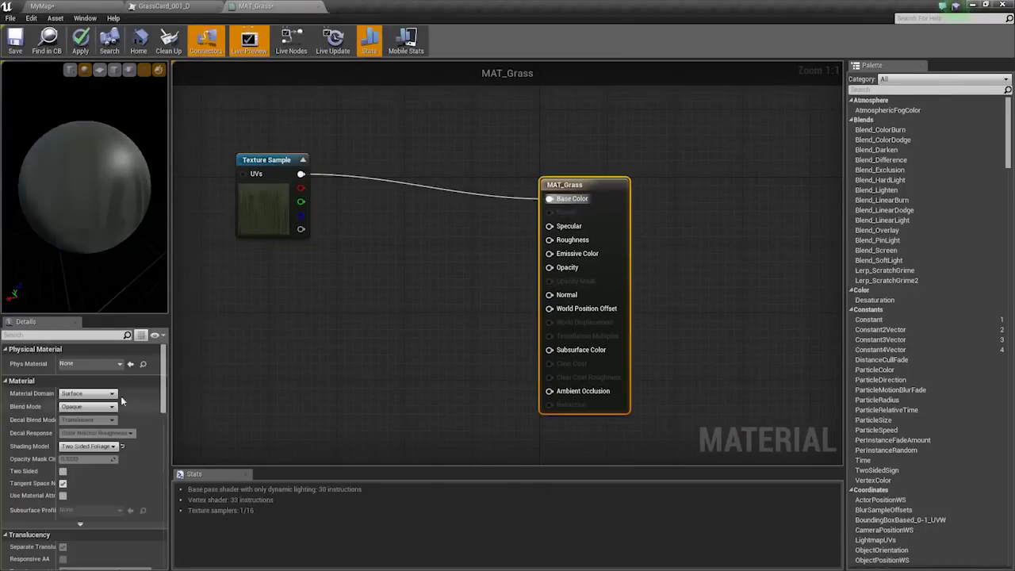
{"action": "left_click", "coordinate": [79, 406]}
{"action": "left_click", "coordinate": [70, 421]}
{"action": "right_click_drag", "start_coordinate": [288, 280], "coordinate": [347, 342]}
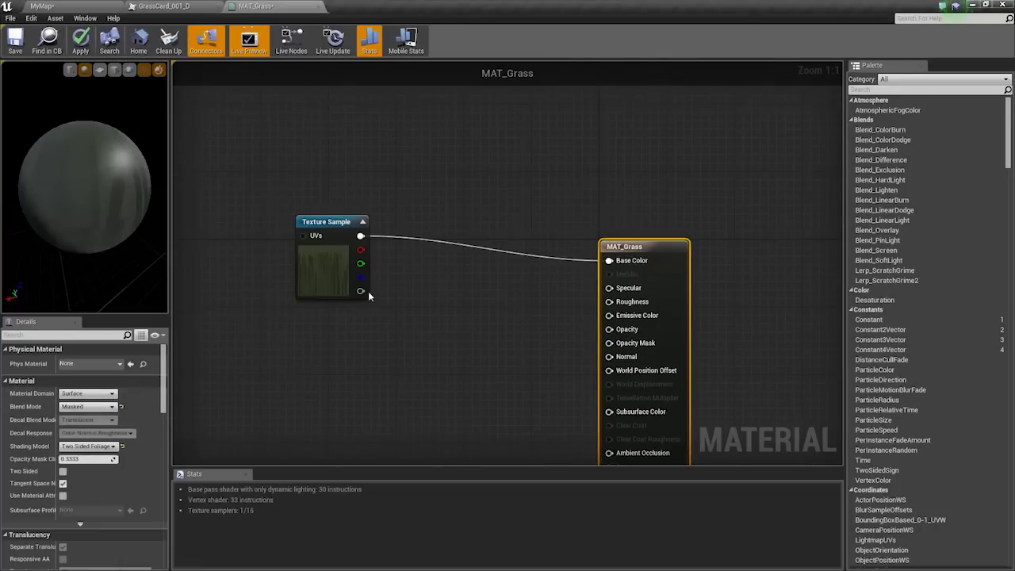
{"action": "left_click_drag", "start_coordinate": [361, 291], "coordinate": [609, 342]}
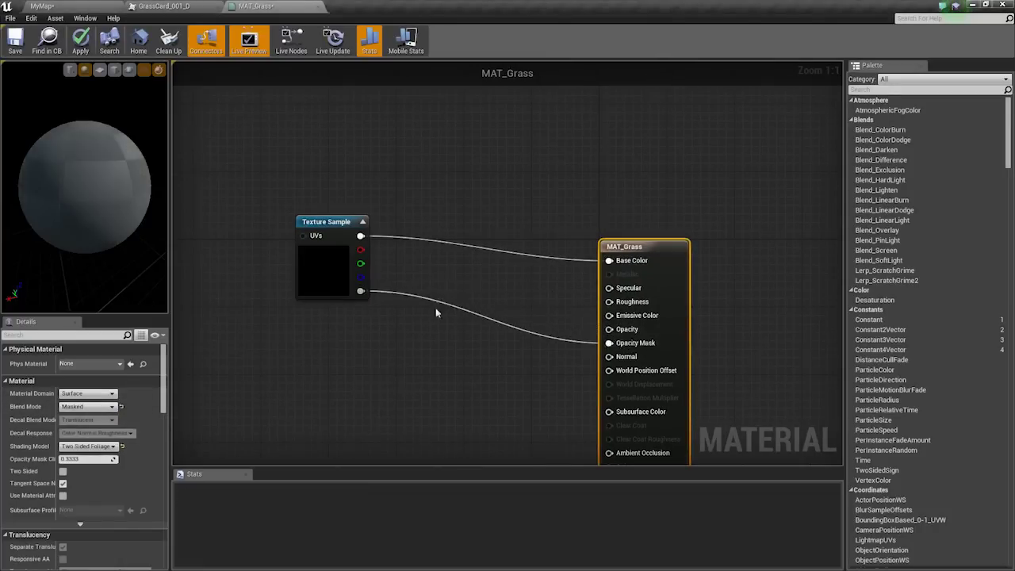
{"action": "right_click_drag", "start_coordinate": [436, 313], "coordinate": [553, 302]}
{"action": "mouse_move", "coordinate": [112, 192]}
{"action": "left_mouse_down"}
{"action": "mouse_move", "coordinate": [130, 170]}
{"action": "mouse_move", "coordinate": [103, 163]}
{"action": "mouse_move", "coordinate": [83, 178]}
{"action": "mouse_move", "coordinate": [115, 179]}
{"action": "left_mouse_up"}
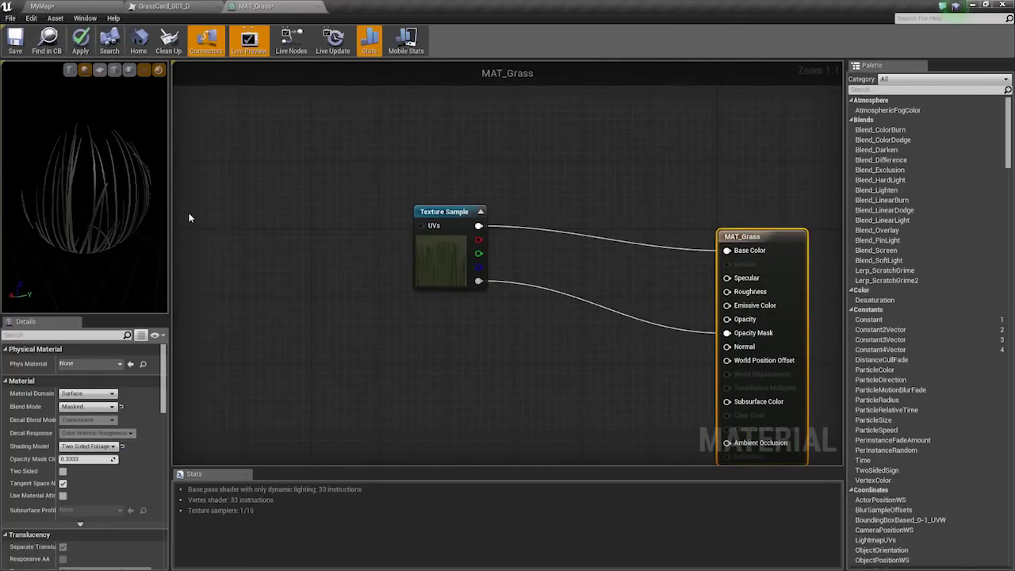
Add two constant nodes between the texture and MAT_Grass, and convert the upper one to a parameter named Roughness.
{"action": "right_click_drag", "start_coordinate": [593, 307], "coordinate": [512, 290]}
{"action": "key", "text": "1"}
{"action": "left_click", "coordinate": [516, 238]}
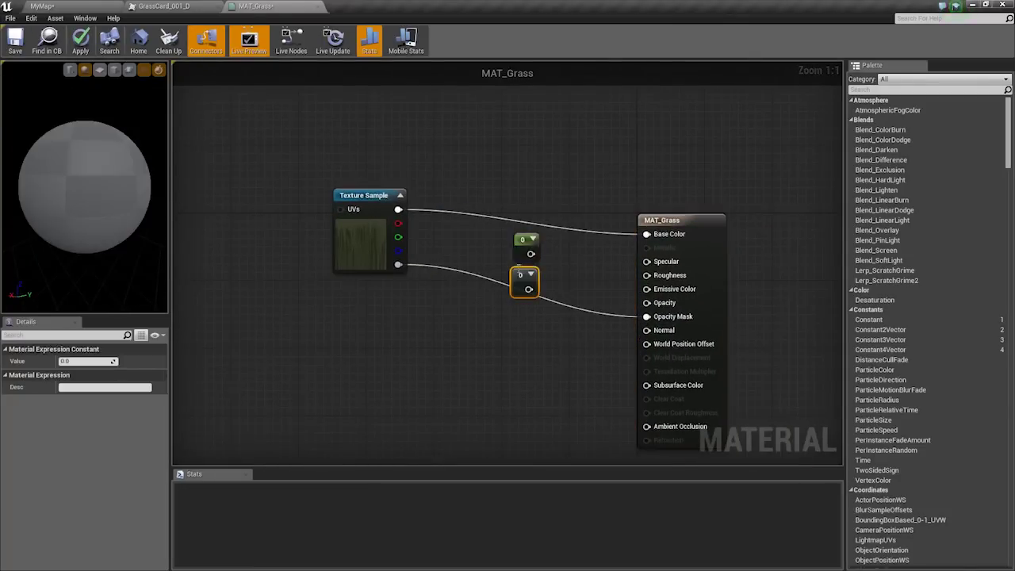
{"action": "right_click", "coordinate": [525, 246]}
{"action": "left_click", "coordinate": [547, 251]}
{"action": "type", "text": "Roughness"}
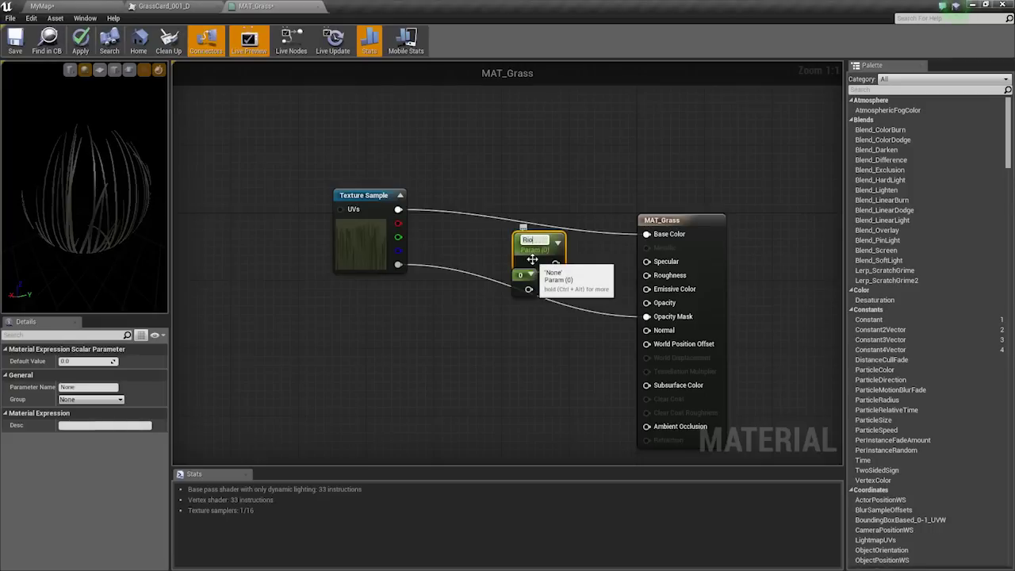
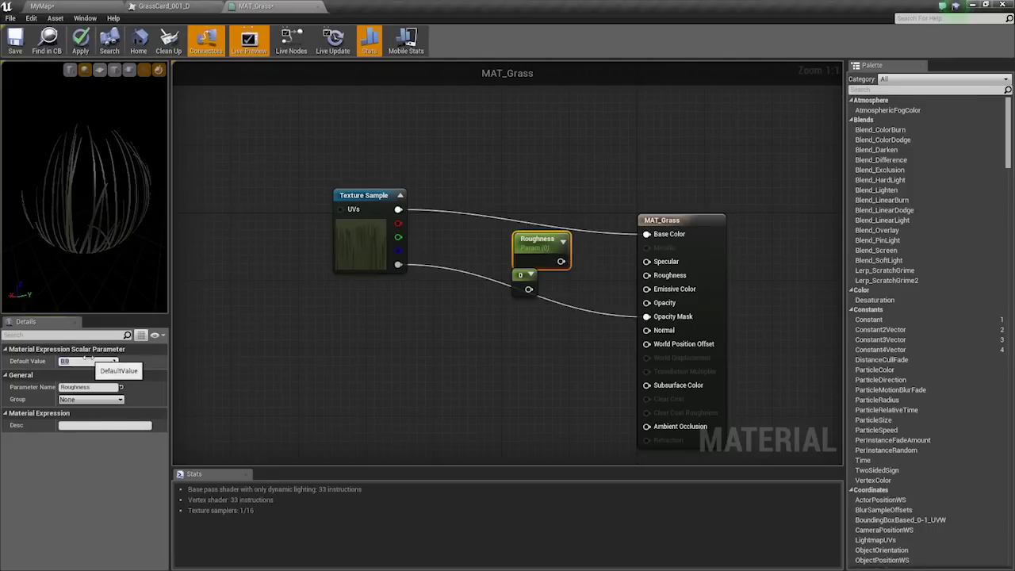
Set the Roughness parameter's default value to 0.8 and connect it to the material's Roughness input.
{"action": "left_click", "coordinate": [87, 361]}
{"action": "type", "text": "0.8"}
{"action": "key", "text": "Return"}
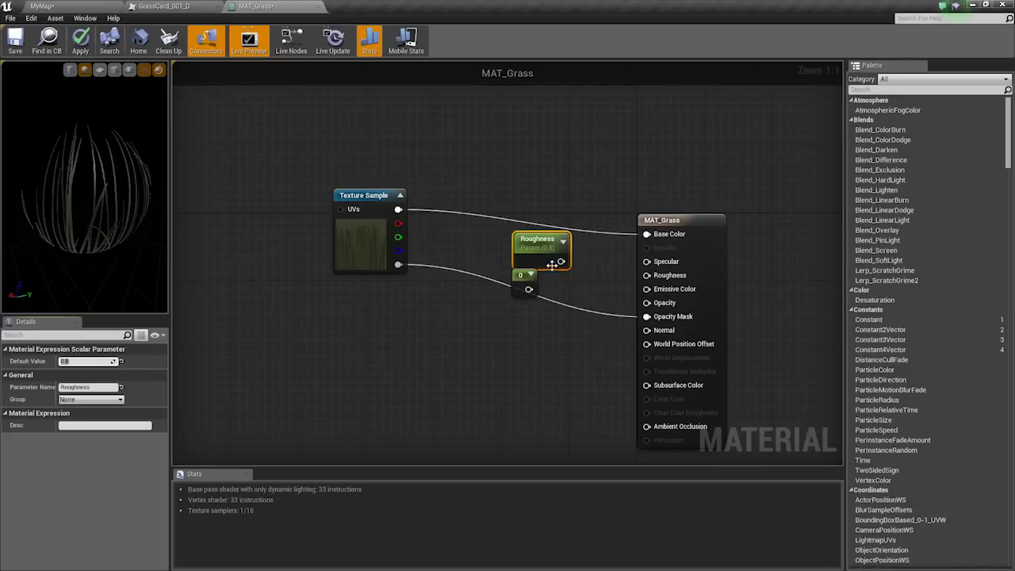
{"action": "left_click_drag", "start_coordinate": [561, 260], "coordinate": [662, 277]}
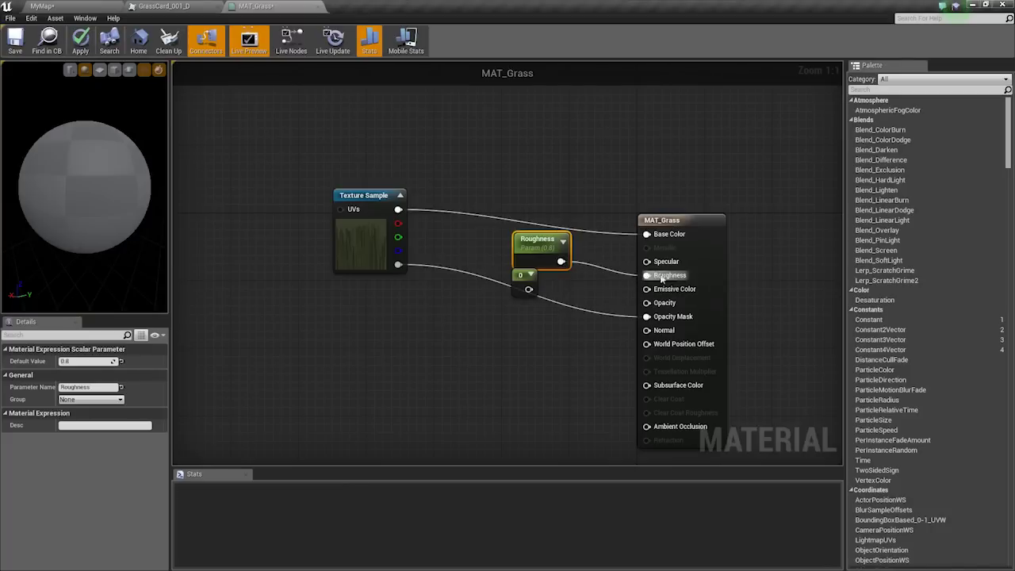
Add a texture sample of GrassCard_001_n to MAT_Grass and connect it to the Normal input.
{"action": "left_click", "coordinate": [72, 6]}
{"action": "left_click", "coordinate": [230, 262]}
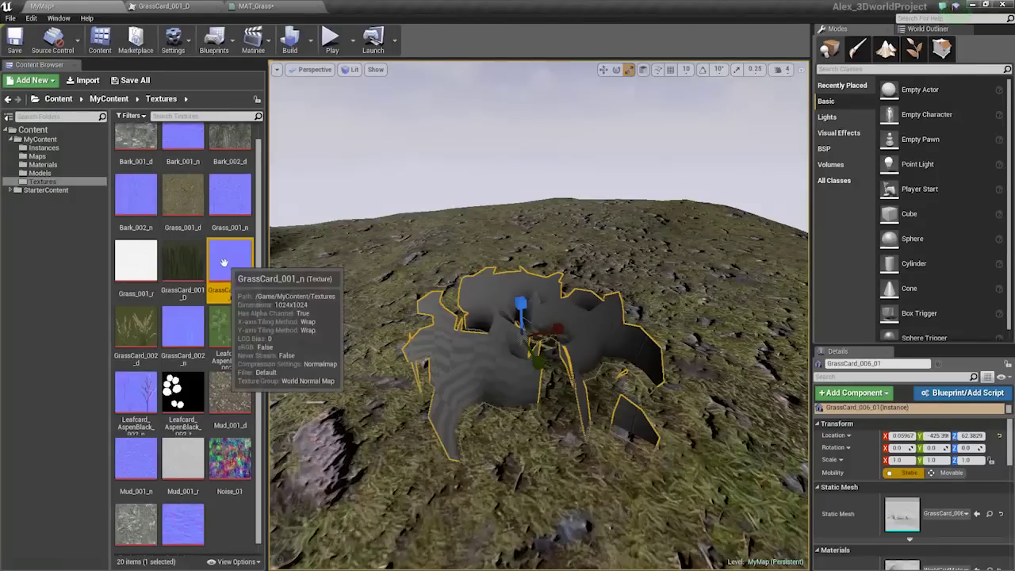
{"action": "left_click", "coordinate": [255, 5]}
{"action": "right_click_drag", "start_coordinate": [403, 336], "coordinate": [368, 285]}
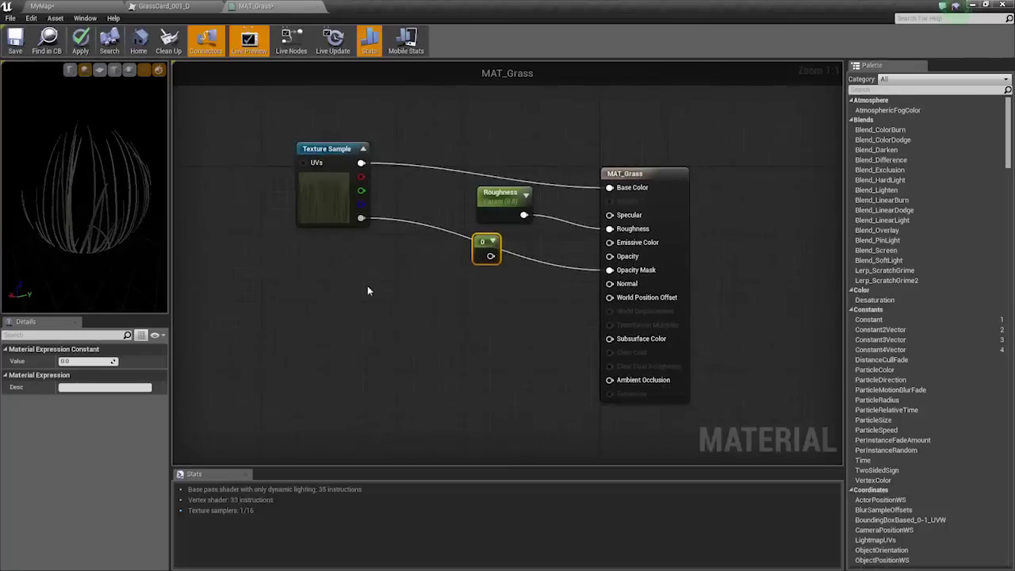
{"action": "left_click", "coordinate": [370, 291]}
{"action": "left_click_drag", "start_coordinate": [656, 300], "coordinate": [632, 284]}
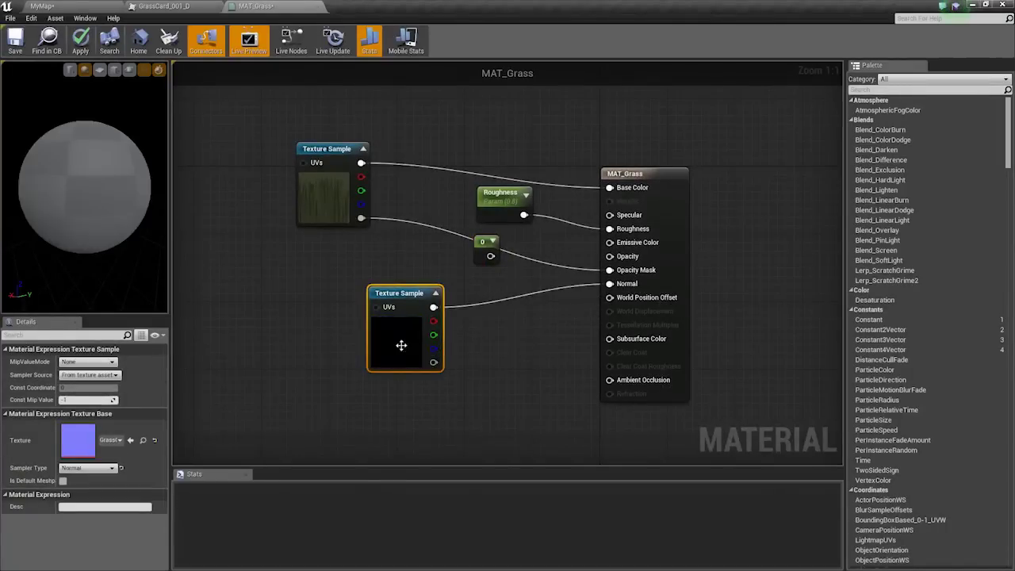
Convert the normal map's texture sample to a parameter named Normal and place it beneath the grass color texture node.
{"action": "right_click", "coordinate": [402, 344]}
{"action": "left_click", "coordinate": [419, 352]}
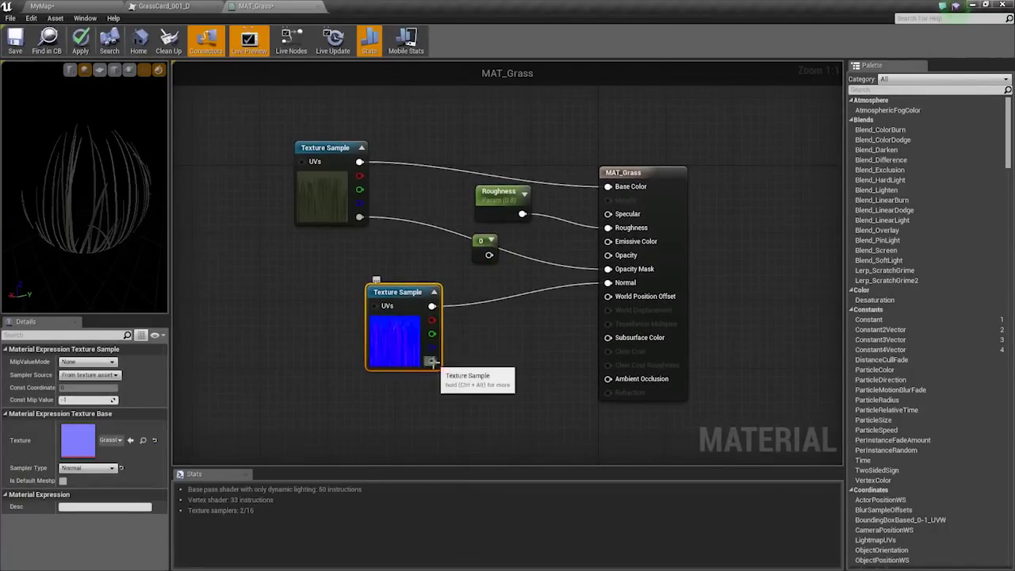
{"action": "right_click", "coordinate": [390, 340]}
{"action": "left_click", "coordinate": [438, 372]}
{"action": "type", "text": "NBd"}
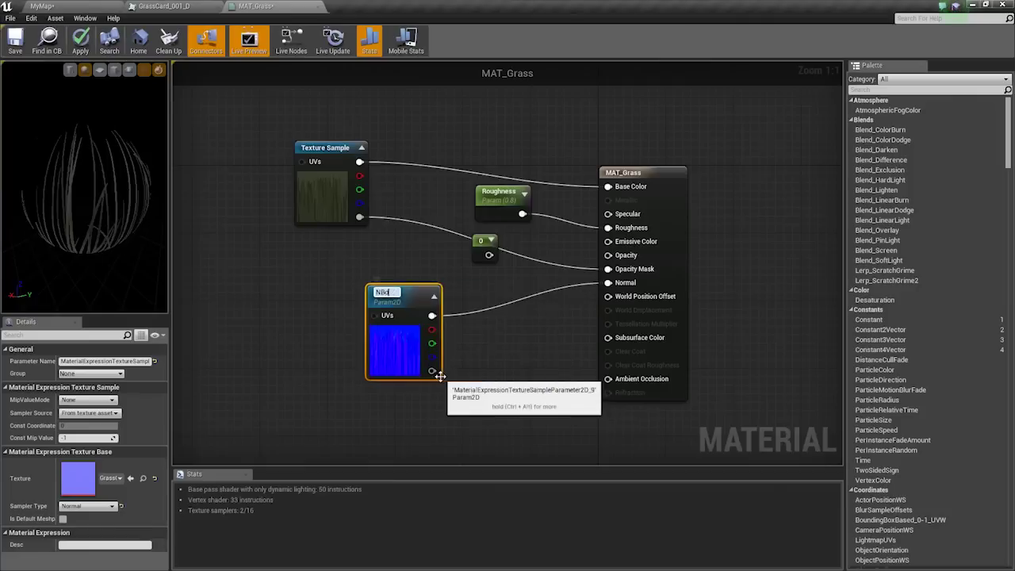
{"action": "type", "text": "ormal"}
{"action": "key", "text": "Return"}
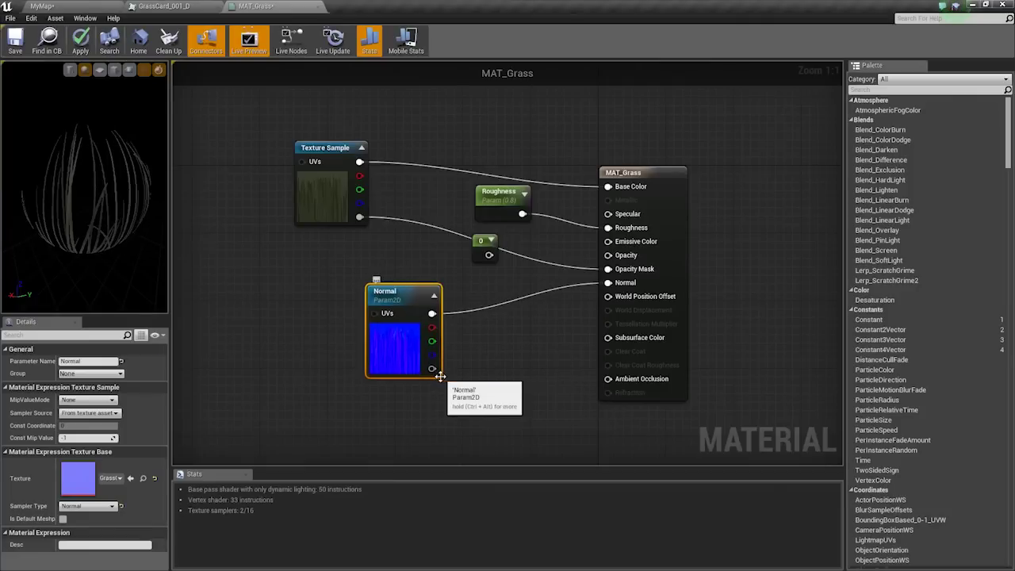
{"action": "left_click_drag", "start_coordinate": [441, 375], "coordinate": [353, 347]}
Convert the grass color texture sample to a parameter named Diffuse Texture.
{"action": "left_click_drag", "start_coordinate": [353, 206], "coordinate": [325, 199]}
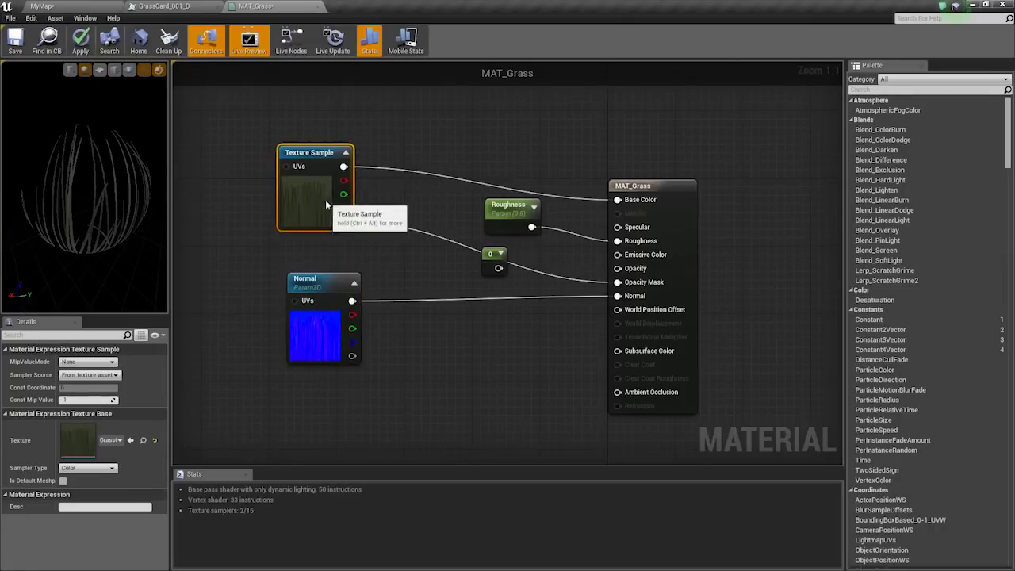
{"action": "right_click", "coordinate": [325, 200]}
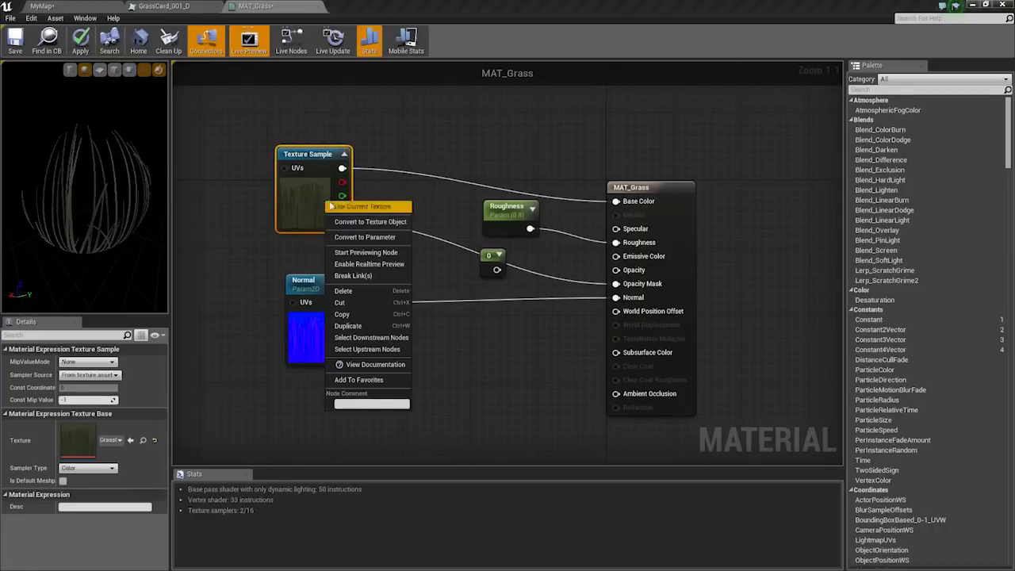
{"action": "left_click", "coordinate": [361, 236]}
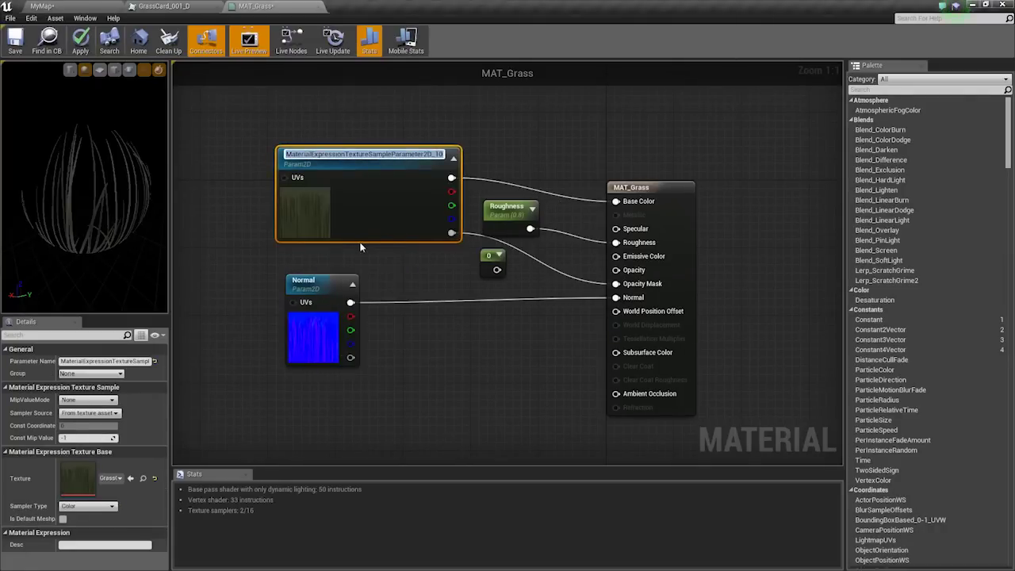
{"action": "type", "text": "Diffuse Te"}
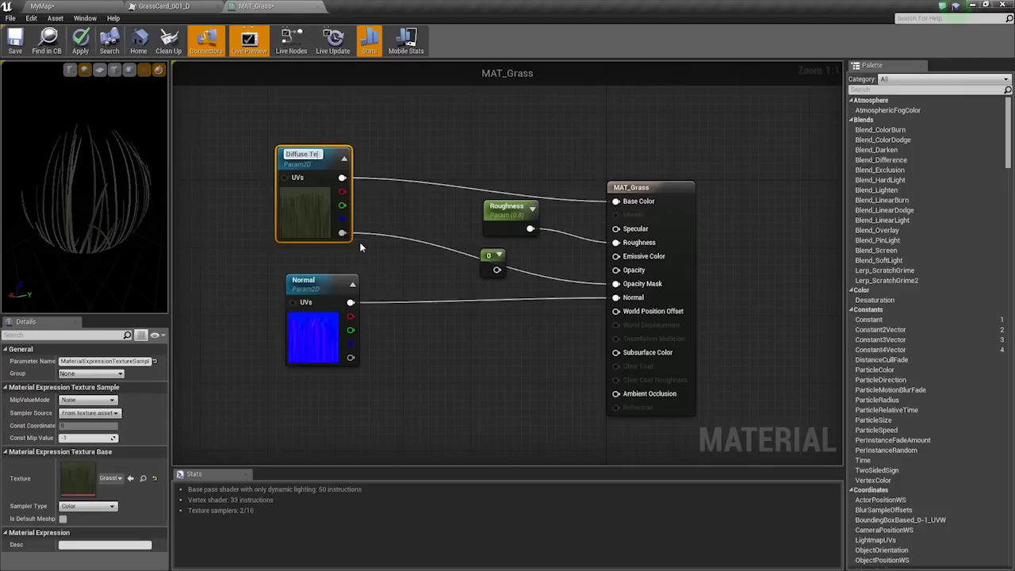
{"action": "type", "text": "xture"}
{"action": "key", "text": "Return"}
Rename the Normal parameter as Normal Texture and check the masked grass on the preview sphere.
{"action": "left_click", "coordinate": [322, 333]}
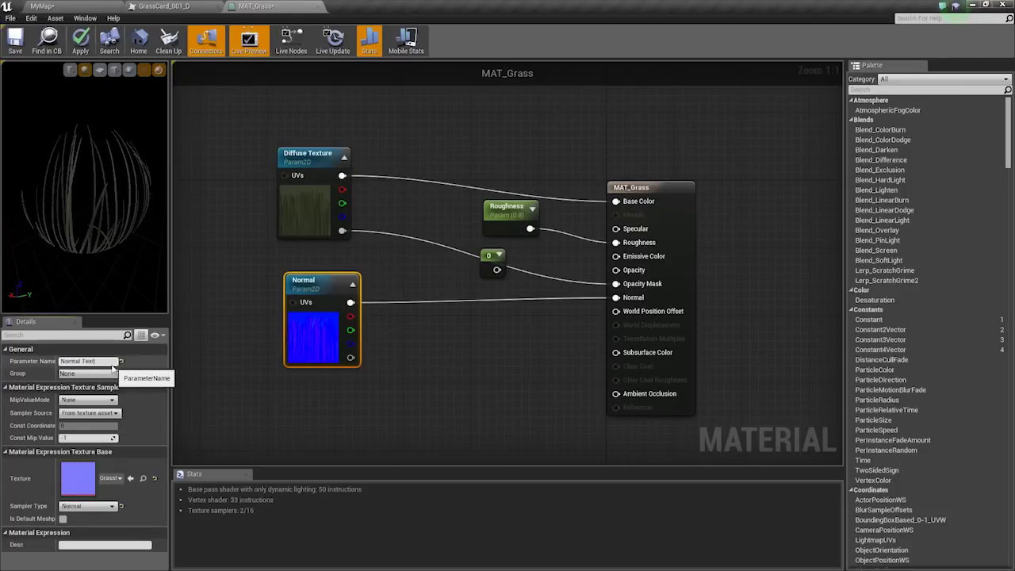
{"action": "type", "text": "ure"}
{"action": "key", "text": "Return"}
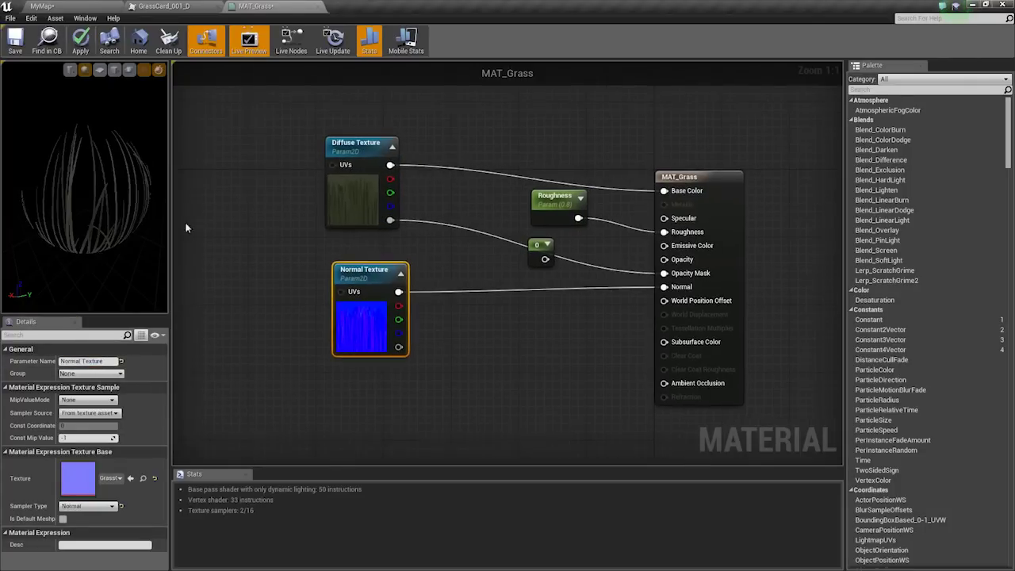
{"action": "left_click_drag", "start_coordinate": [119, 215], "coordinate": [79, 216]}
{"action": "right_click_drag", "start_coordinate": [525, 246], "coordinate": [460, 255]}
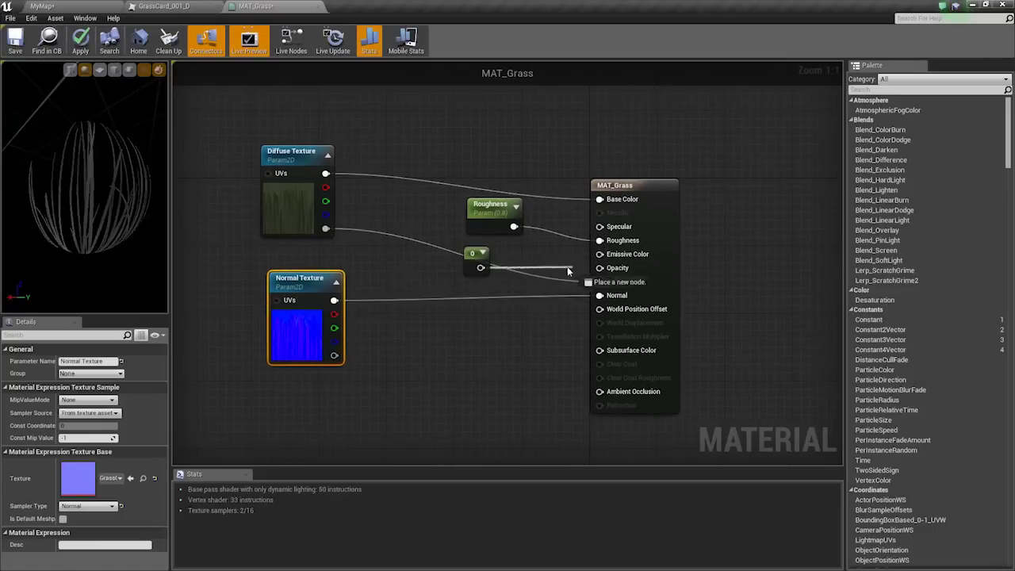
Connect the 0 constant to MAT_Grass's Specular input and convert it to a parameter named Specualr.
{"action": "left_click_drag", "start_coordinate": [609, 231], "coordinate": [600, 227]}
{"action": "left_click", "coordinate": [477, 266]}
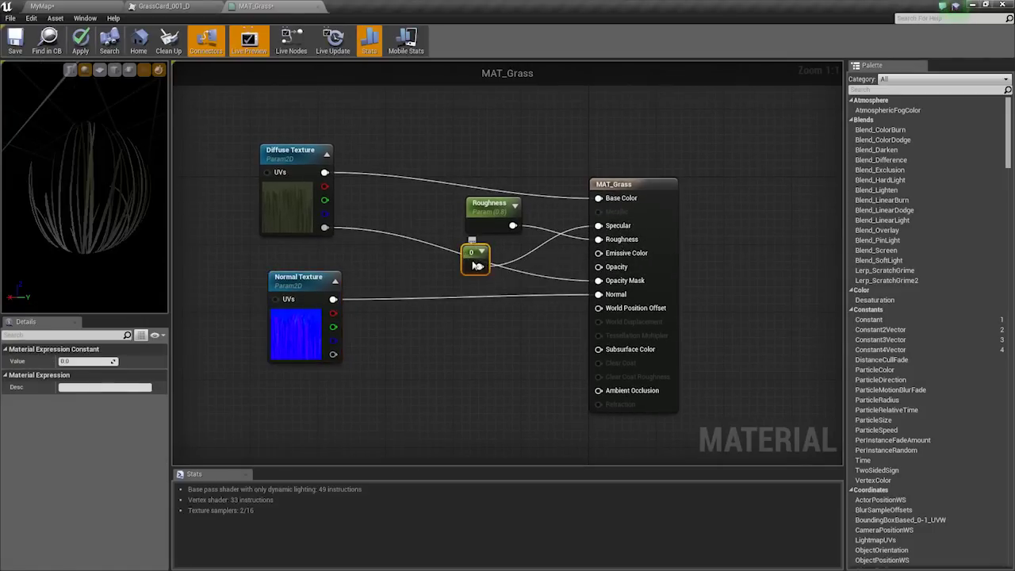
{"action": "right_click", "coordinate": [479, 268]}
{"action": "left_click", "coordinate": [479, 271]}
{"action": "type", "text": "Soec"}
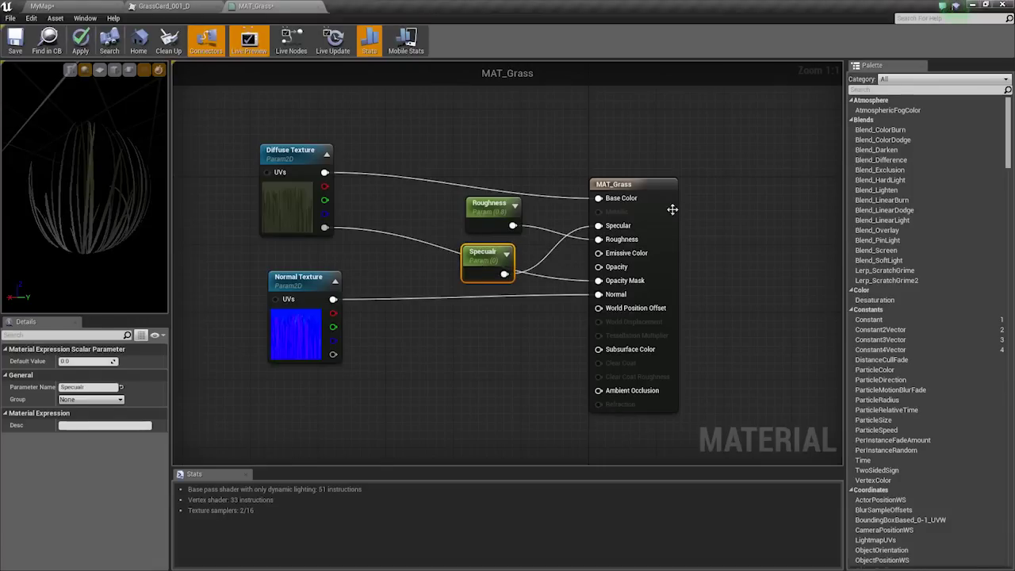
Move the MAT_Grass output node away from the parameters and shift the Normal Texture node slightly outward beneath Diffuse Texture.
{"action": "left_click_drag", "start_coordinate": [687, 236], "coordinate": [720, 270]}
{"action": "left_click_drag", "start_coordinate": [661, 226], "coordinate": [729, 285]}
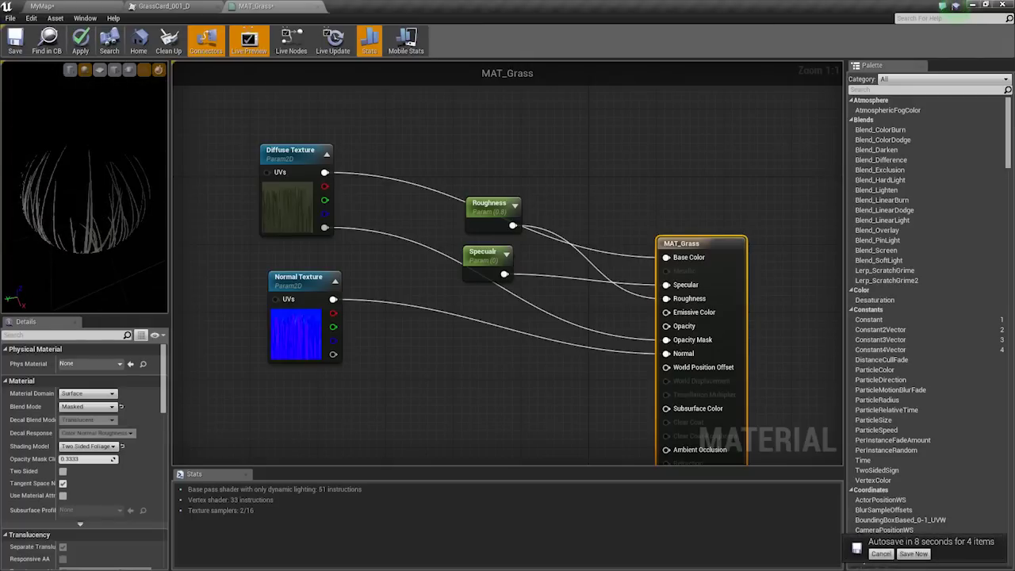
{"action": "right_click_drag", "start_coordinate": [436, 342], "coordinate": [372, 257]}
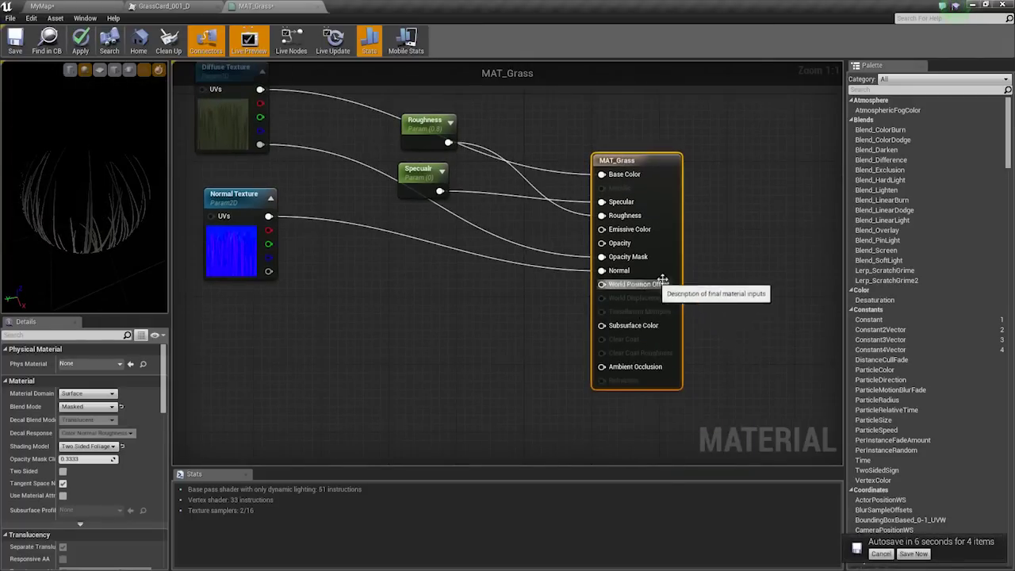
{"action": "right_click_drag", "start_coordinate": [451, 313], "coordinate": [533, 381]}
{"action": "left_click_drag", "start_coordinate": [297, 309], "coordinate": [294, 301]}
{"action": "right_click_drag", "start_coordinate": [332, 328], "coordinate": [325, 275]}
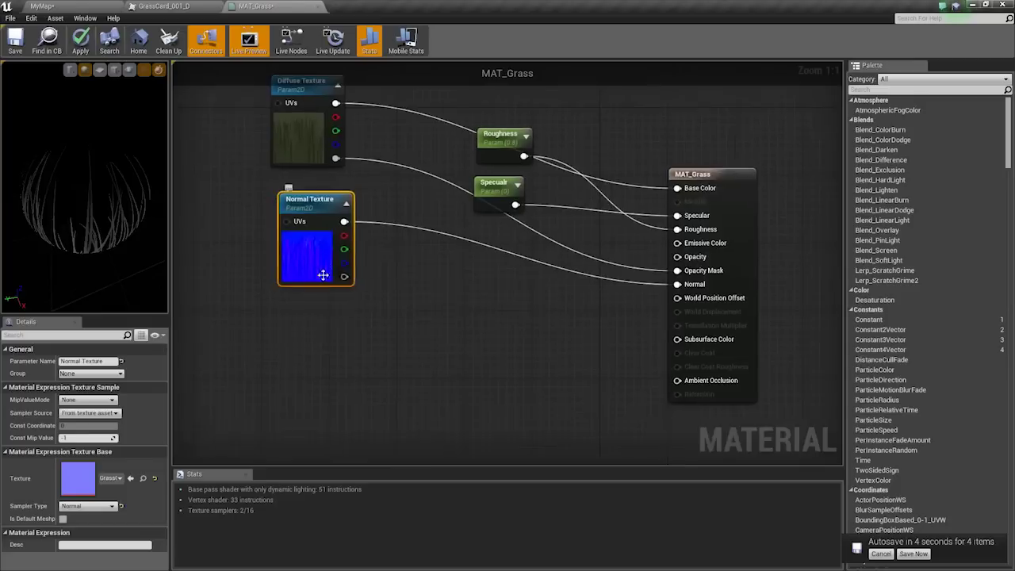
{"action": "left_click_drag", "start_coordinate": [322, 274], "coordinate": [304, 271]}
{"action": "right_click_drag", "start_coordinate": [338, 312], "coordinate": [350, 357]}
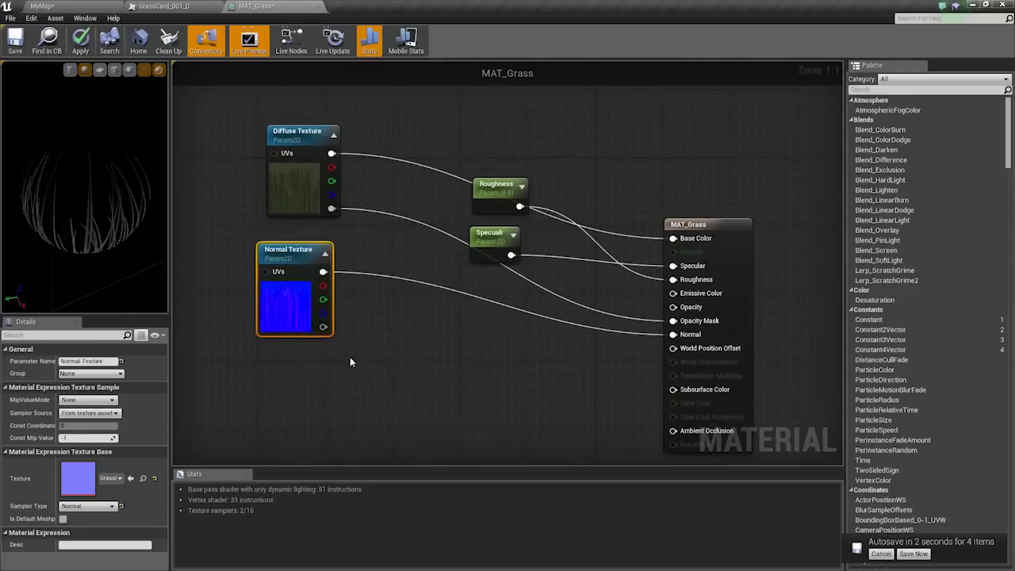
Add a Vertex Color node and place it beneath the Normal Texture node.
{"action": "right_click", "coordinate": [349, 357]}
{"action": "type", "text": "vertex"}
{"action": "left_click", "coordinate": [375, 169]}
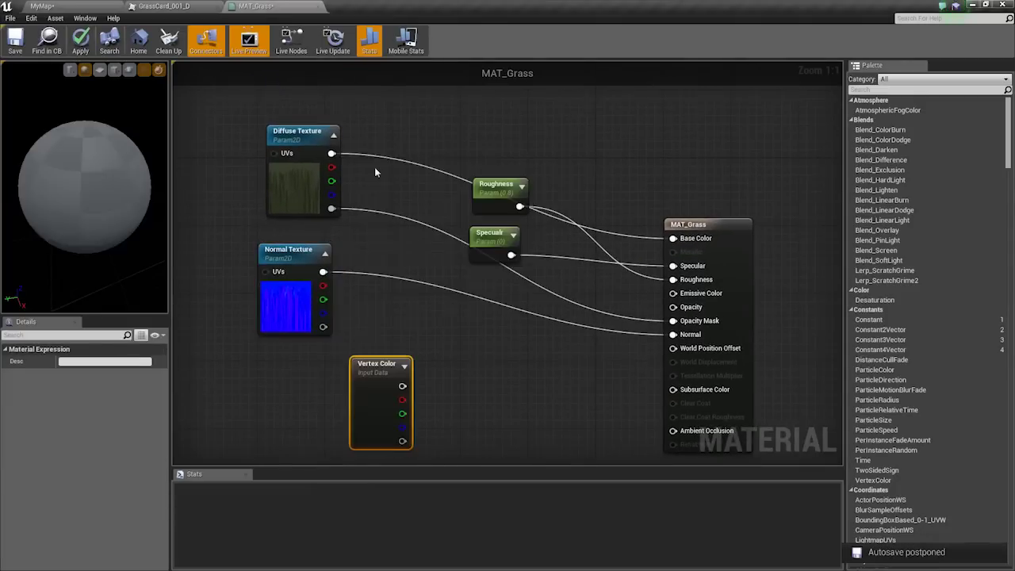
{"action": "right_click_drag", "start_coordinate": [370, 447], "coordinate": [426, 372]}
{"action": "left_click_drag", "start_coordinate": [425, 372], "coordinate": [342, 367]}
{"action": "right_click_drag", "start_coordinate": [384, 336], "coordinate": [340, 354]}
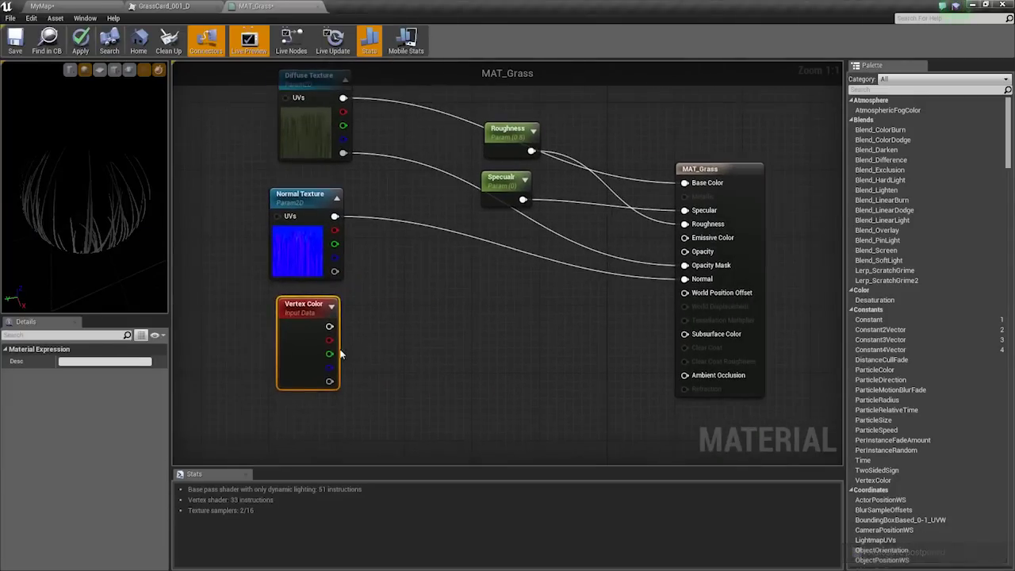
Feed the Vertex Color node's green channel into input A of a new Multiply node.
{"action": "left_click_drag", "start_coordinate": [331, 355], "coordinate": [498, 314]}
{"action": "type", "text": "multiply"}
{"action": "key", "text": "Return"}
{"action": "right_click_drag", "start_coordinate": [425, 281], "coordinate": [365, 363]}
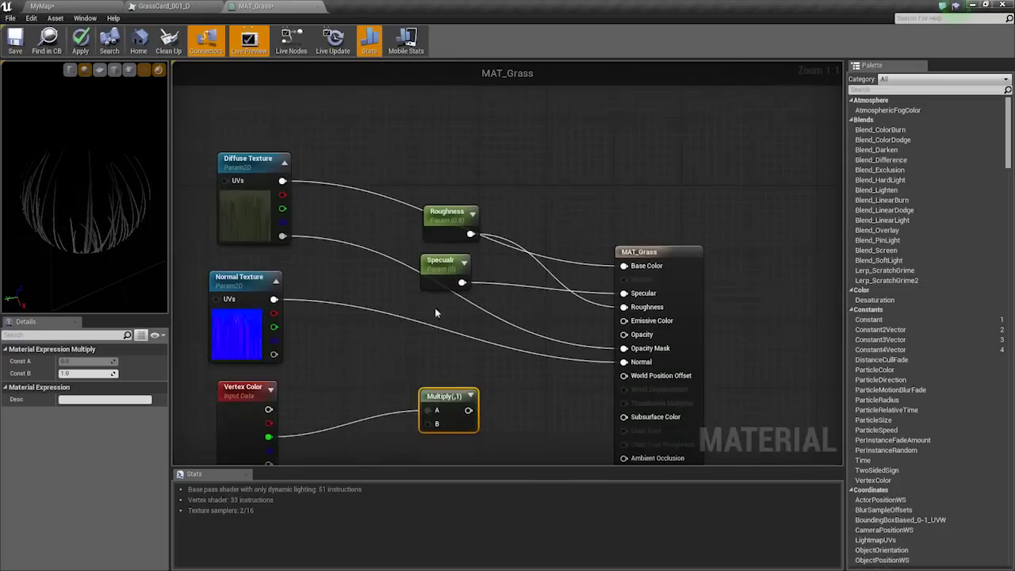
Spread out the graph by moving the MAT_Grass output, the Roughness and Specualr parameters, and the Multiply node away from the textures.
{"action": "left_click_drag", "start_coordinate": [691, 305], "coordinate": [789, 230]}
{"action": "left_click_drag", "start_coordinate": [509, 193], "coordinate": [583, 119]}
{"action": "right_click_drag", "start_coordinate": [498, 241], "coordinate": [553, 195]}
{"action": "left_click_drag", "start_coordinate": [496, 352], "coordinate": [571, 336]}
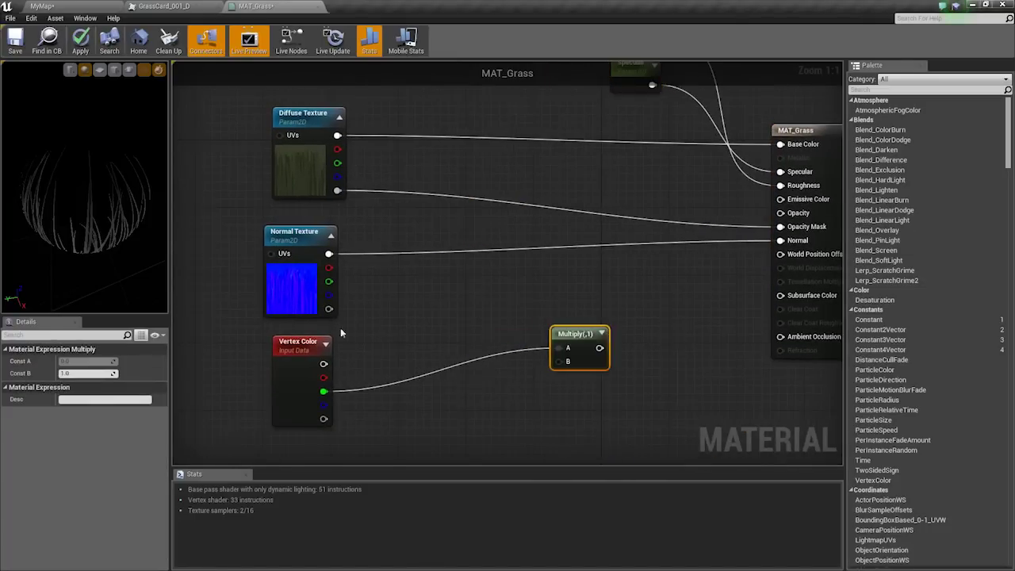
{"action": "right_click_drag", "start_coordinate": [310, 219], "coordinate": [215, 224]}
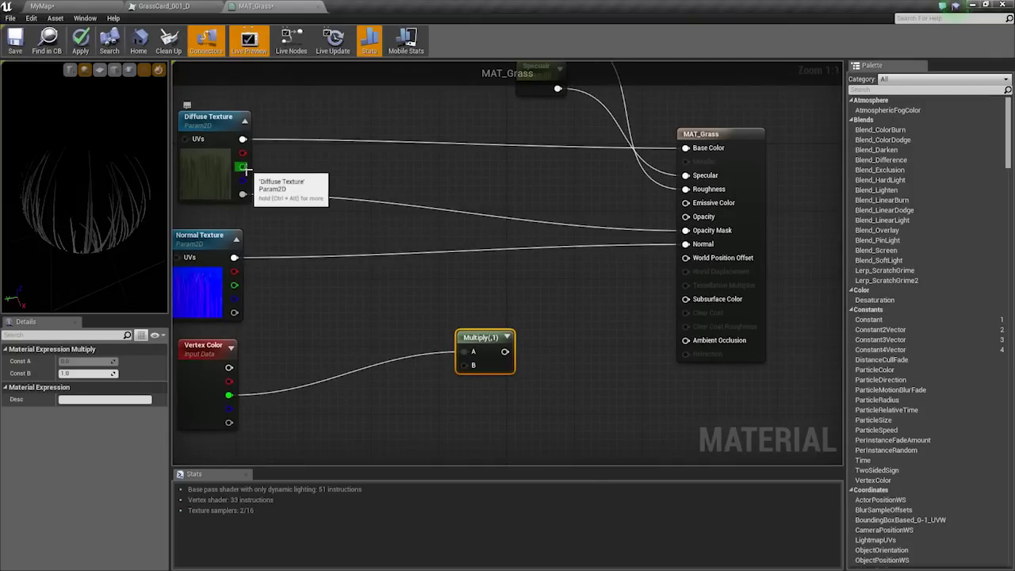
{"action": "right_click_drag", "start_coordinate": [246, 168], "coordinate": [319, 183]}
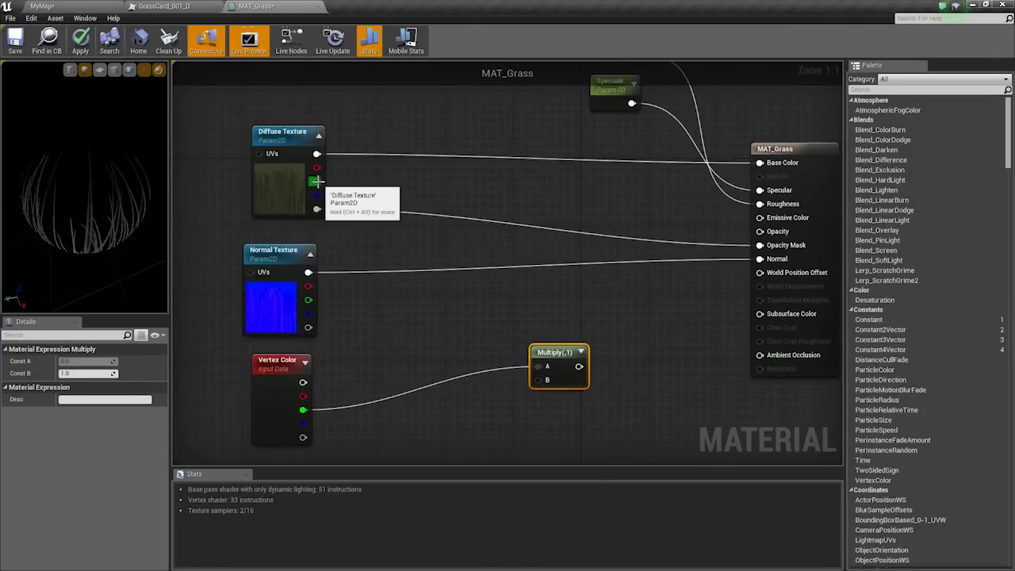
{"action": "right_click_drag", "start_coordinate": [456, 303], "coordinate": [427, 269]}
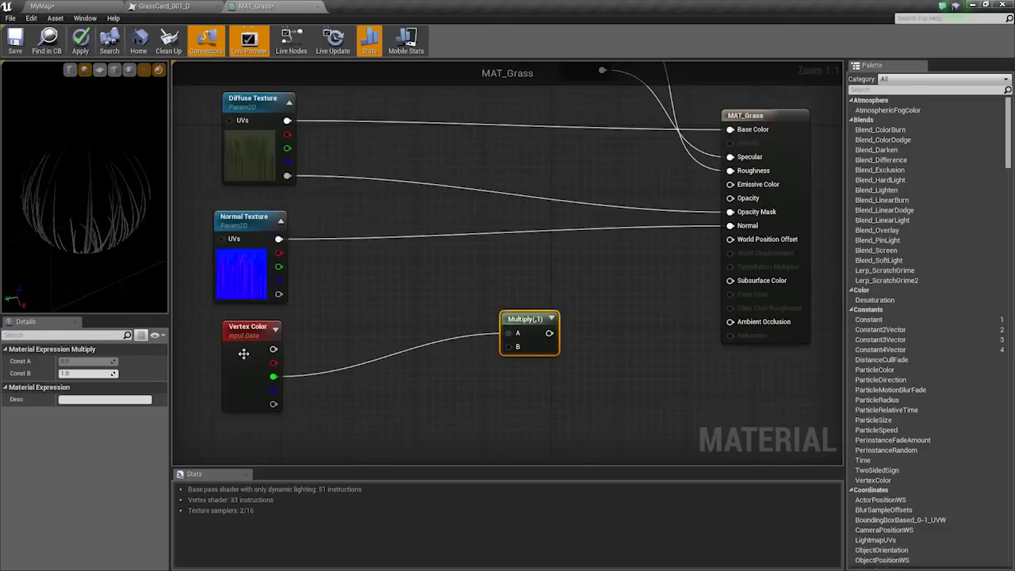
{"action": "left_click", "coordinate": [227, 373]}
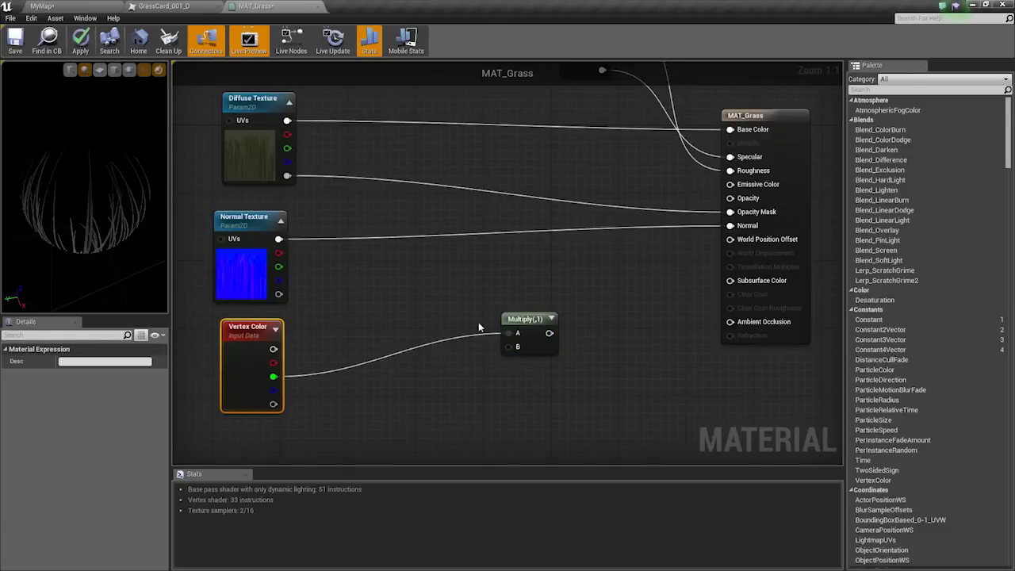
{"action": "left_click", "coordinate": [444, 348]}
{"action": "right_click_drag", "start_coordinate": [407, 338], "coordinate": [437, 395]}
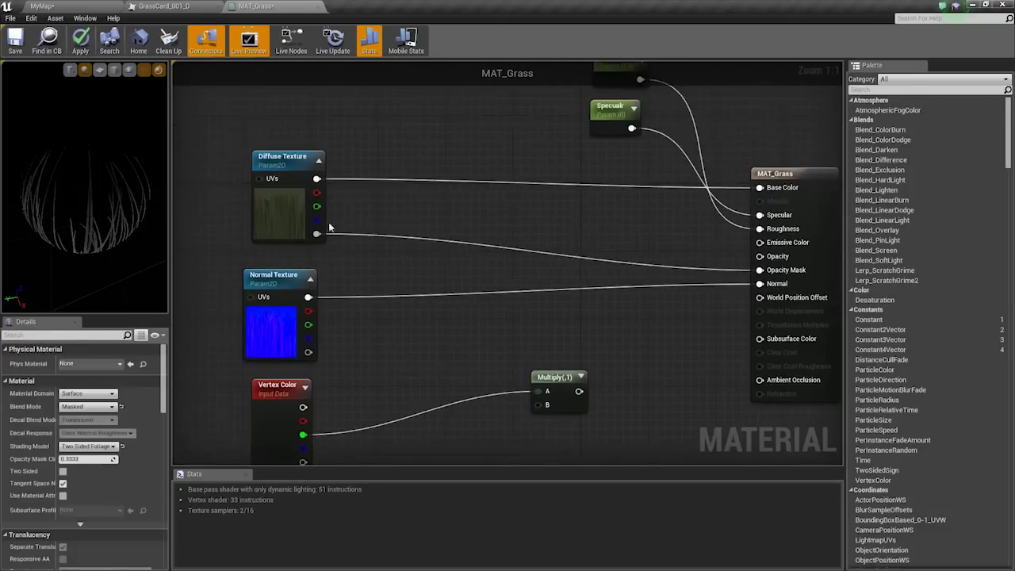
Add a TexCoord node beside the Normal Texture node and expand its preview.
{"action": "right_click_drag", "start_coordinate": [328, 224], "coordinate": [323, 184]}
{"action": "left_click", "coordinate": [385, 288]}
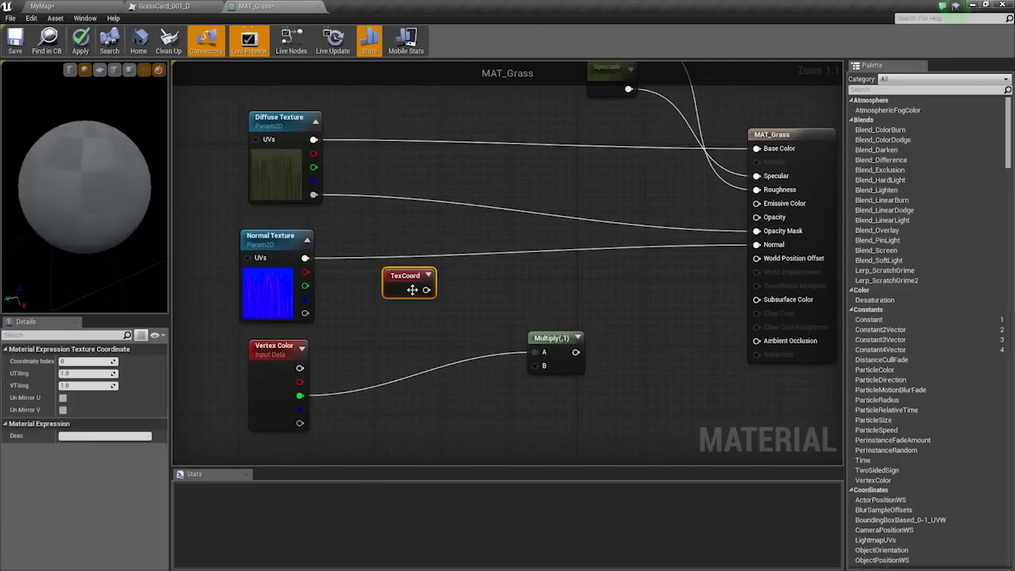
{"action": "left_click", "coordinate": [429, 296]}
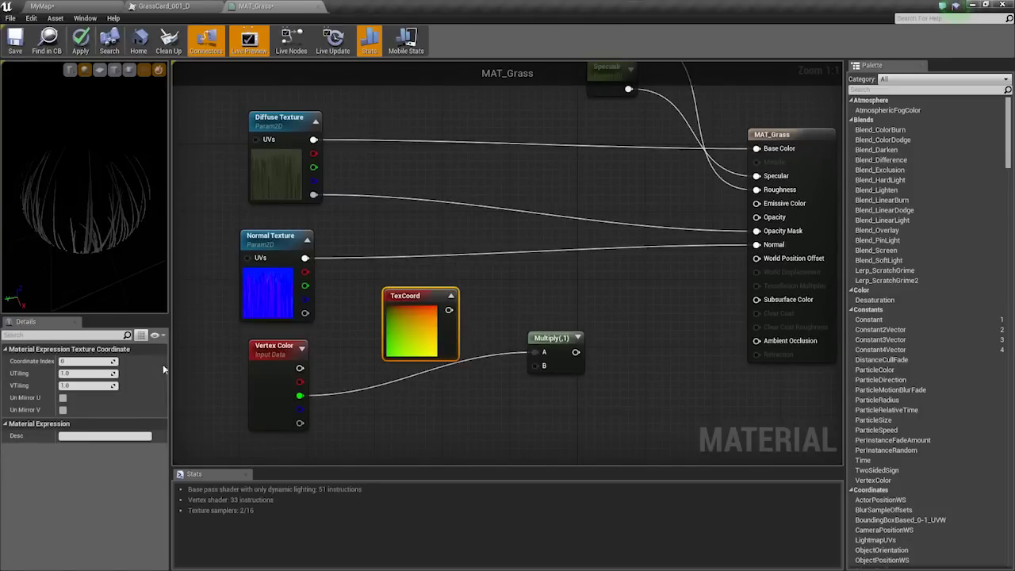
Delete the Multiply node and the Vertex Color node from the graph.
{"action": "right_click_drag", "start_coordinate": [403, 339], "coordinate": [370, 319]}
{"action": "left_click", "coordinate": [529, 321]}
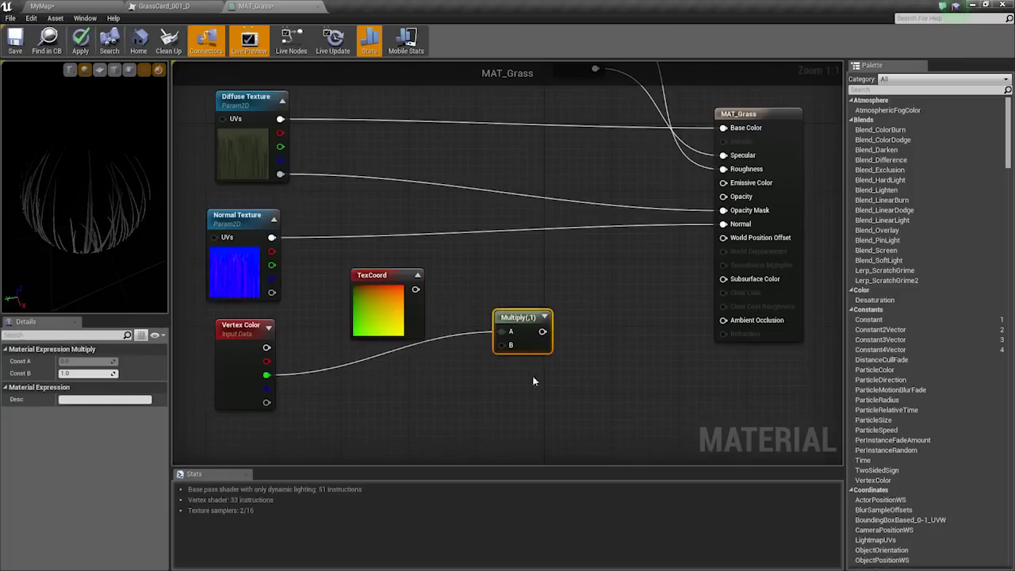
{"action": "key", "text": "Delete"}
{"action": "left_click", "coordinate": [256, 356]}
{"action": "key", "text": "Delete"}
Move the TexCoord node beneath the Normal Texture node and add a fresh Multiply node.
{"action": "left_click_drag", "start_coordinate": [424, 310], "coordinate": [367, 360]}
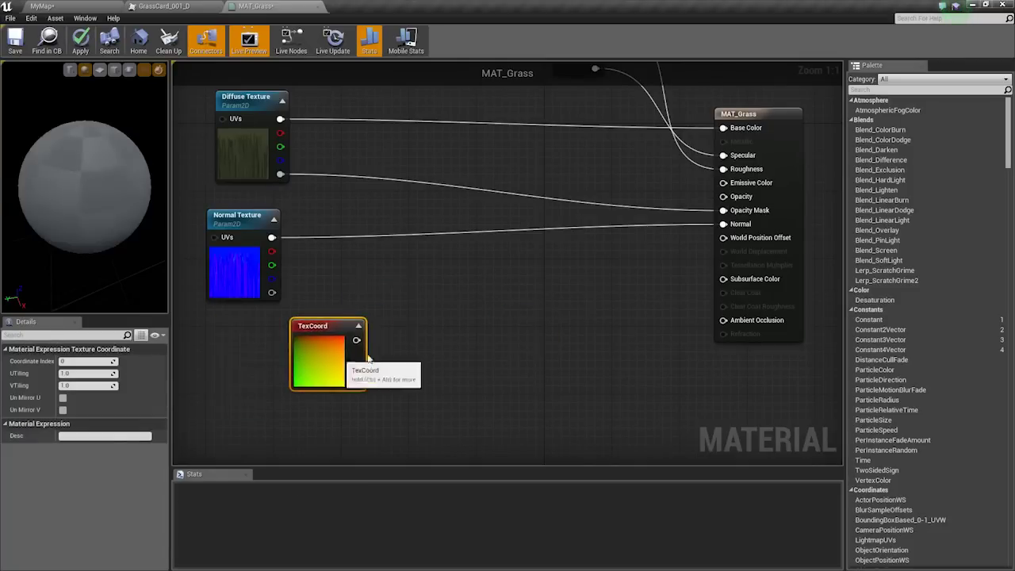
{"action": "key", "text": "m"}
{"action": "left_click", "coordinate": [453, 286]}
Add a ComponentMask node and connect the TexCoord output to its input.
{"action": "right_click", "coordinate": [397, 345]}
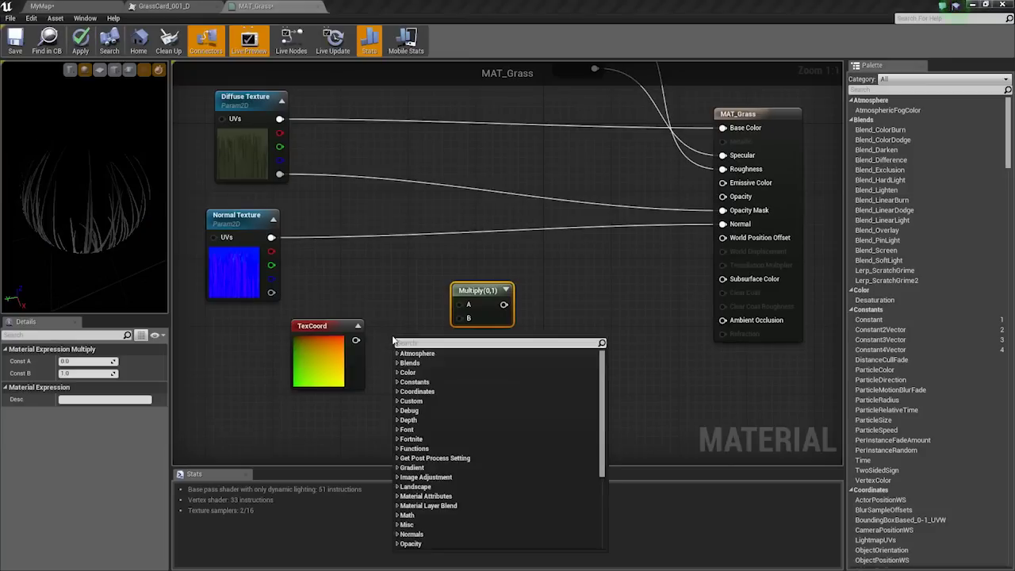
{"action": "type", "text": "mask"}
{"action": "left_click", "coordinate": [426, 403]}
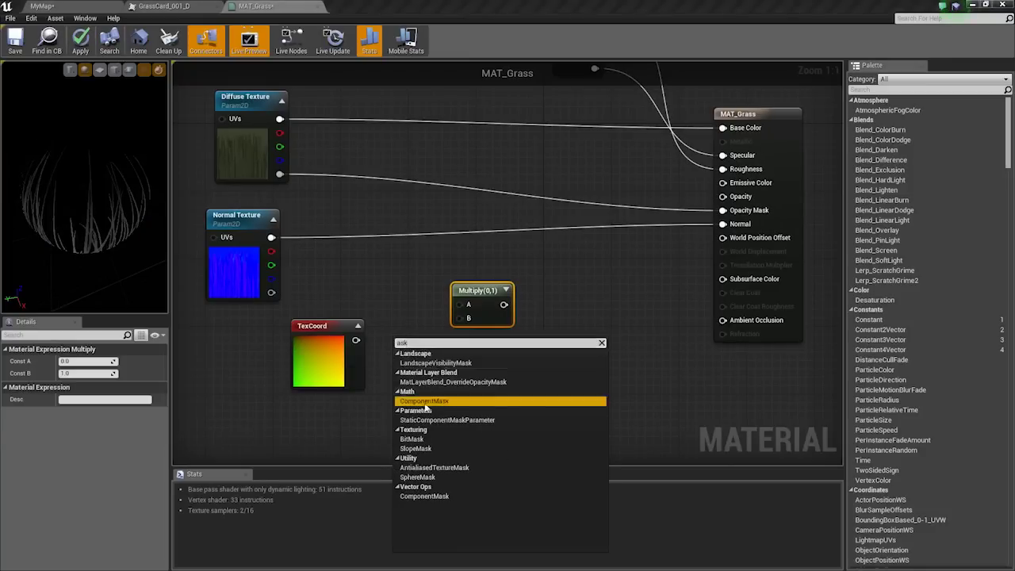
{"action": "left_click_drag", "start_coordinate": [330, 366], "coordinate": [386, 333]}
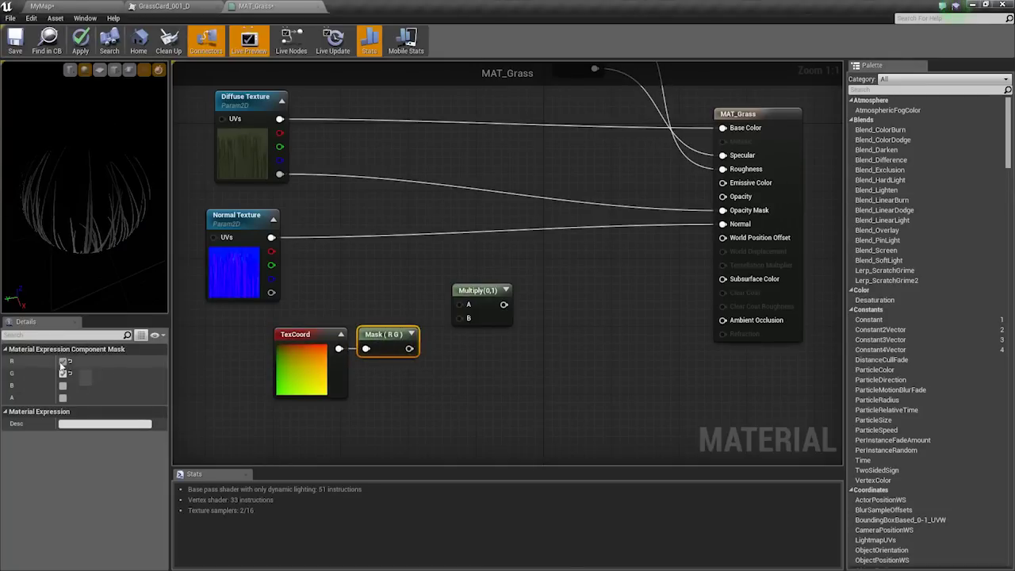
Limit the component mask to the G channel and expand its preview, spacing it neatly after the TexCoord node.
{"action": "left_click", "coordinate": [63, 361]}
{"action": "left_click", "coordinate": [407, 335]}
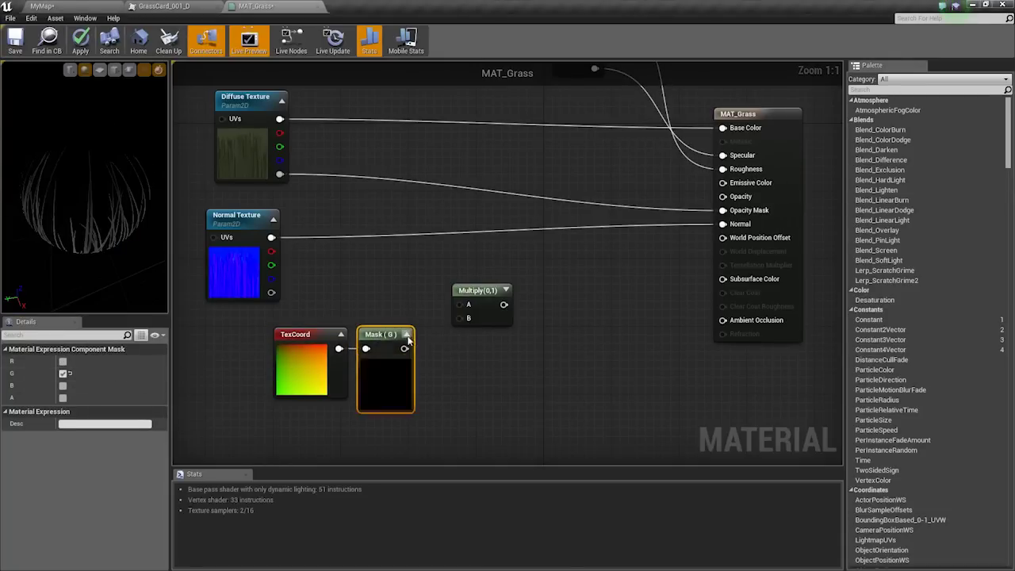
{"action": "right_click_drag", "start_coordinate": [435, 379], "coordinate": [490, 366]}
{"action": "left_click_drag", "start_coordinate": [362, 376], "coordinate": [312, 384]}
{"action": "left_click_drag", "start_coordinate": [434, 381], "coordinate": [409, 381]}
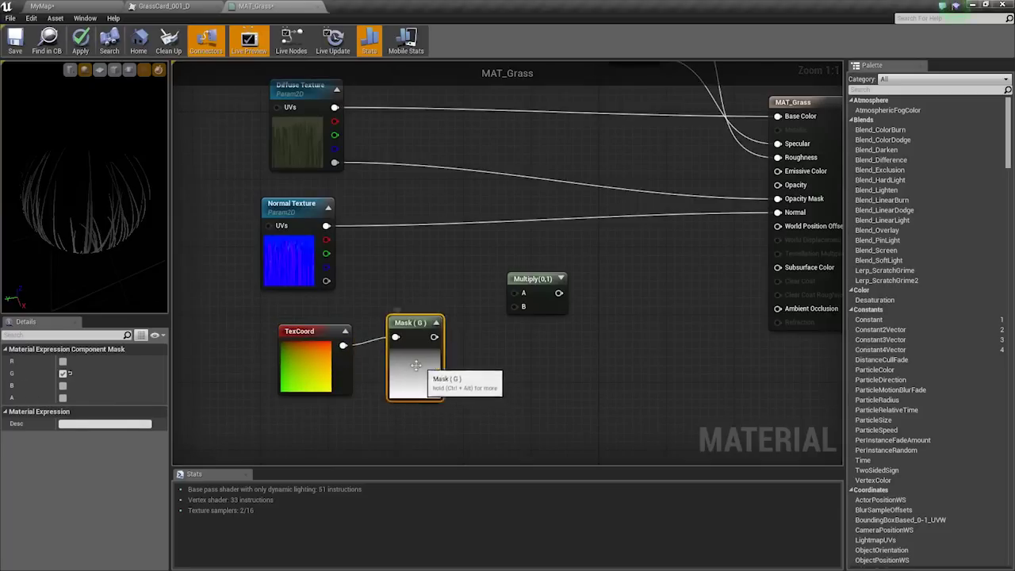
Feed the G mask into a new OneMinus node with its preview expanded, lined up with the TexCoord and Mask nodes.
{"action": "left_click_drag", "start_coordinate": [435, 336], "coordinate": [491, 351]}
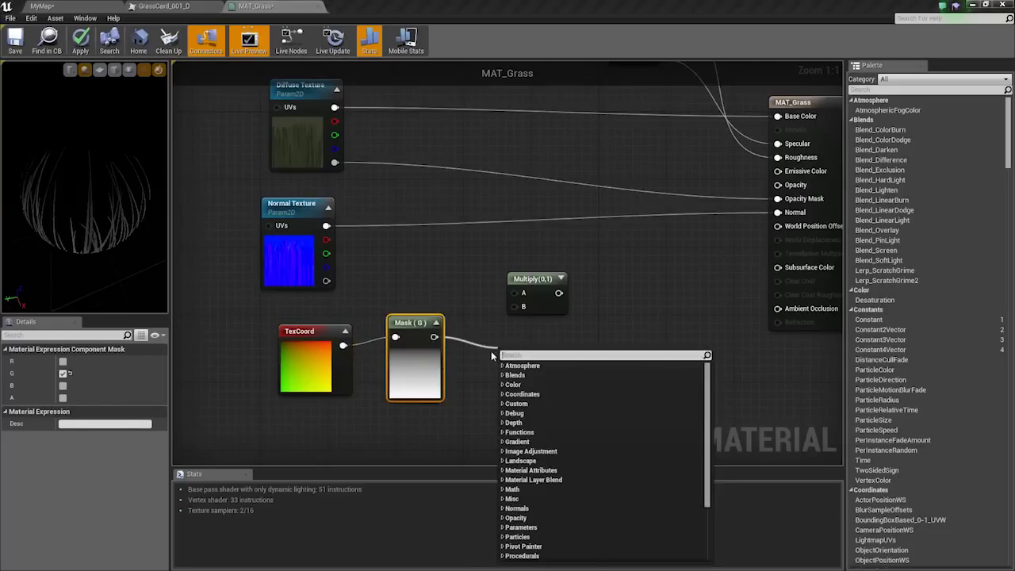
{"action": "type", "text": "one"}
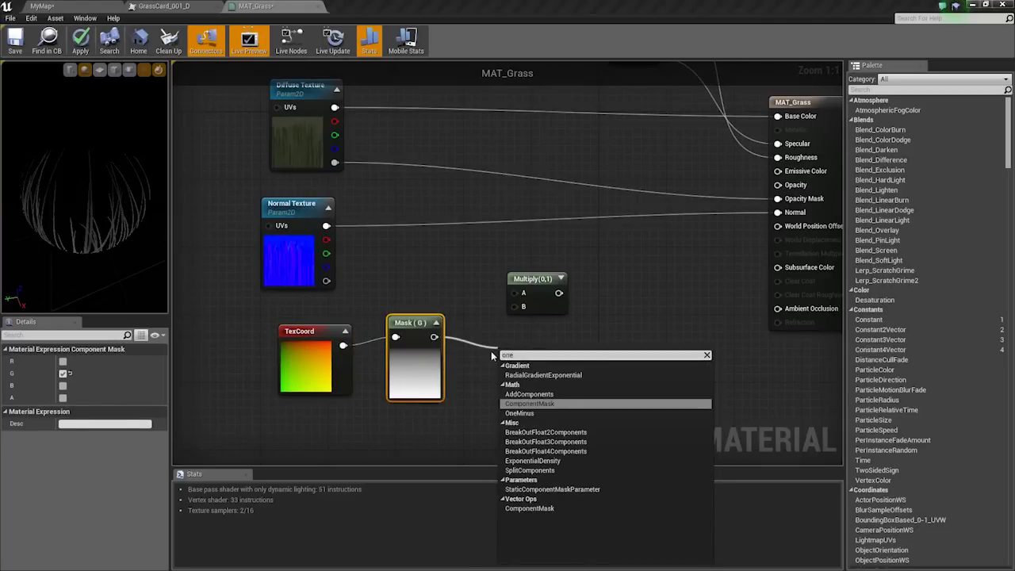
{"action": "key", "text": "Down"}
{"action": "key", "text": "Return"}
{"action": "right_click_drag", "start_coordinate": [542, 302], "coordinate": [512, 330]}
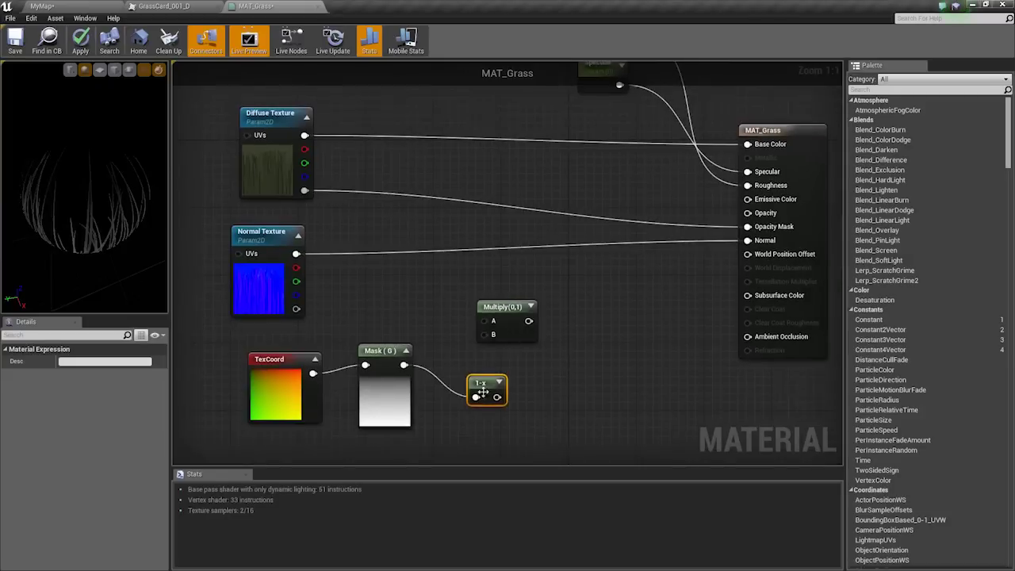
{"action": "left_click_drag", "start_coordinate": [483, 392], "coordinate": [449, 368]}
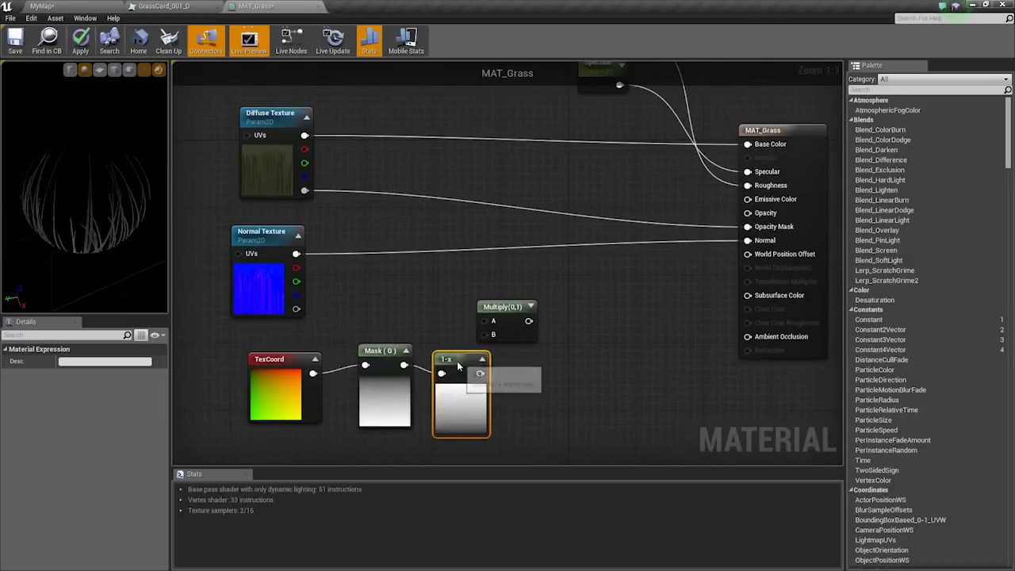
{"action": "left_click_drag", "start_coordinate": [384, 352], "coordinate": [360, 361]}
{"action": "left_click_drag", "start_coordinate": [474, 398], "coordinate": [458, 398]}
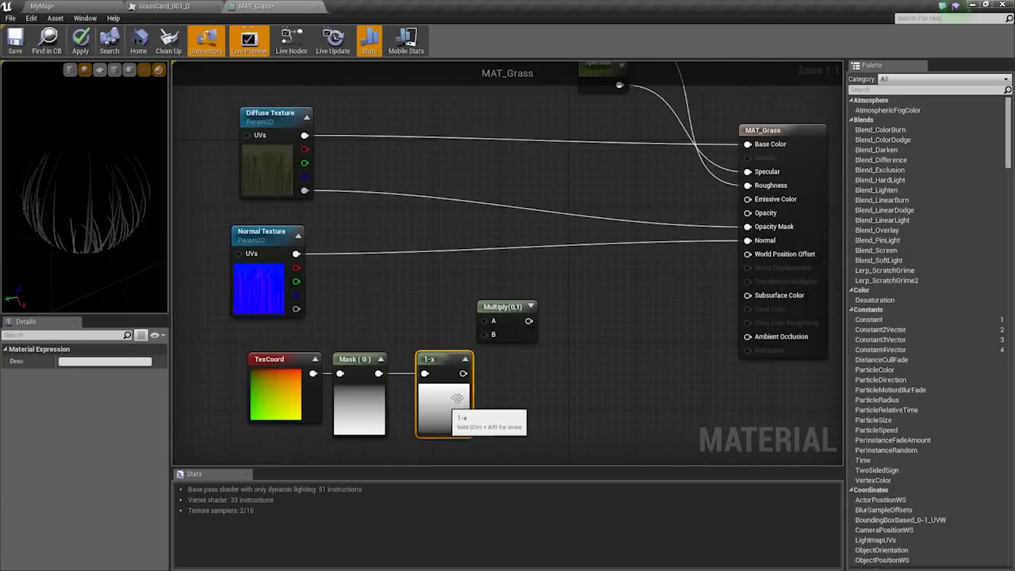
Connect the Diffuse Texture color to the Multiply node's A input and the OneMinus output to its B input.
{"action": "right_click_drag", "start_coordinate": [458, 398], "coordinate": [387, 409]}
{"action": "left_click_drag", "start_coordinate": [432, 316], "coordinate": [464, 326]}
{"action": "left_click_drag", "start_coordinate": [392, 384], "coordinate": [236, 150]}
{"action": "right_click_drag", "start_coordinate": [416, 297], "coordinate": [476, 283]}
{"action": "left_click_drag", "start_coordinate": [518, 317], "coordinate": [595, 318]}
{"action": "right_click_drag", "start_coordinate": [563, 295], "coordinate": [429, 319]}
Feed the Multiply node's output into input A of a second Multiply node.
{"action": "mouse_move", "coordinate": [463, 341]}
{"action": "left_mouse_down"}
{"action": "mouse_move", "coordinate": [387, 342]}
{"action": "mouse_move", "coordinate": [467, 349]}
{"action": "left_mouse_up"}
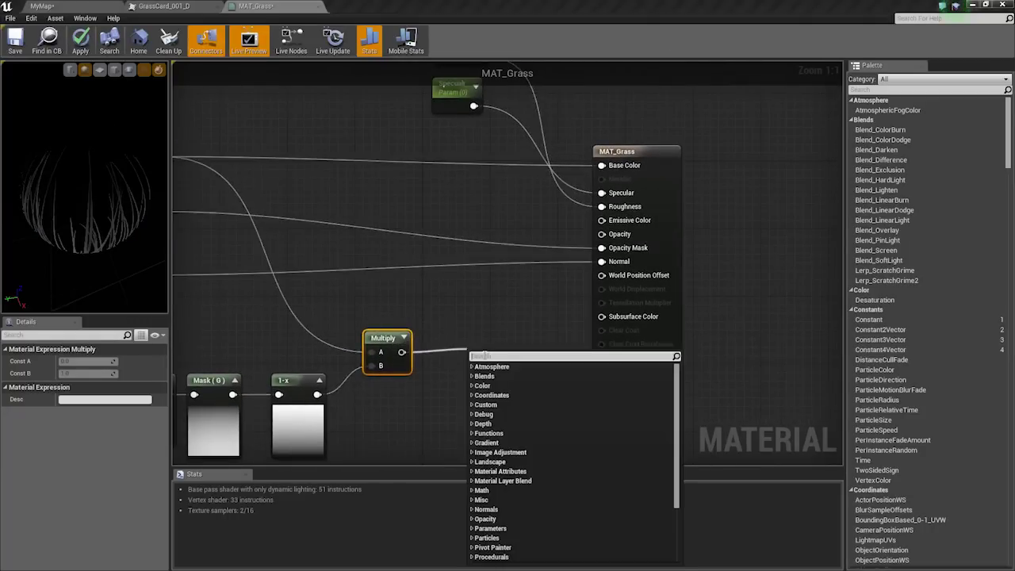
{"action": "type", "text": "mult"}
{"action": "key", "text": "Return"}
{"action": "right_click_drag", "start_coordinate": [470, 371], "coordinate": [499, 309]}
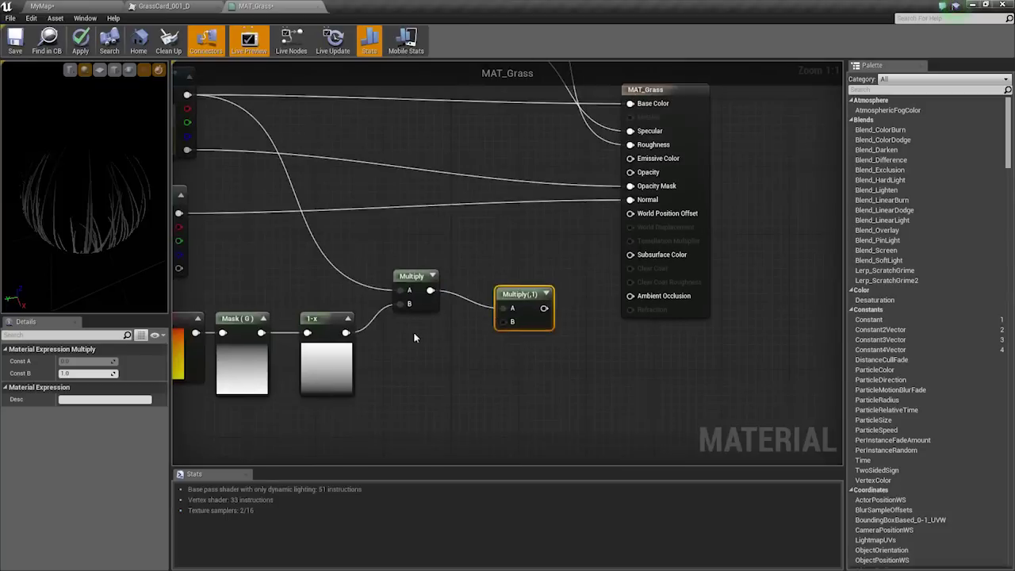
Add an unnamed scalar parameter beneath the Multiply nodes and move the MAT_Grass output farther away to make room.
{"action": "left_click", "coordinate": [413, 336]}
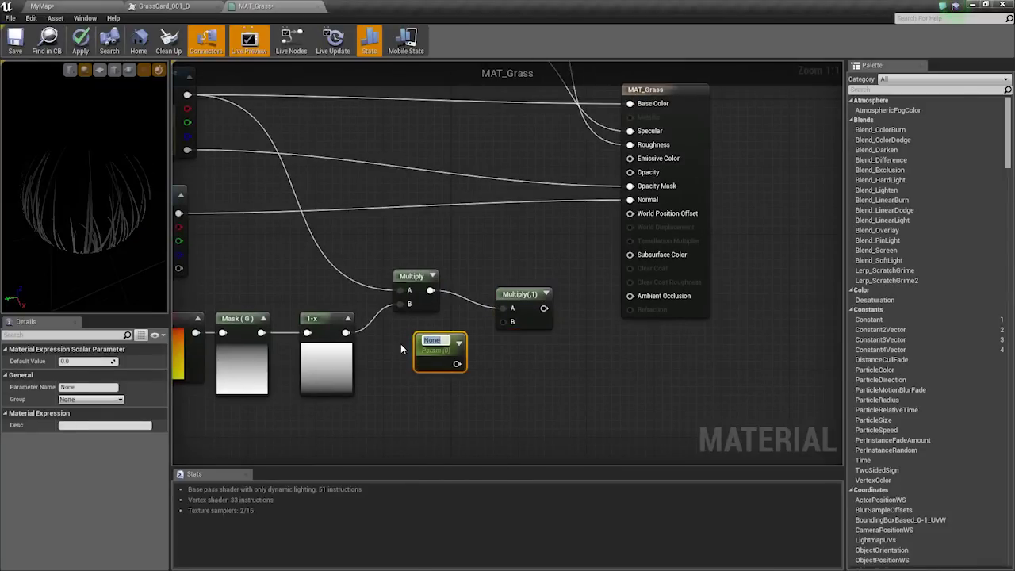
{"action": "right_click_drag", "start_coordinate": [596, 370], "coordinate": [527, 372]}
{"action": "left_click_drag", "start_coordinate": [626, 154], "coordinate": [710, 154]}
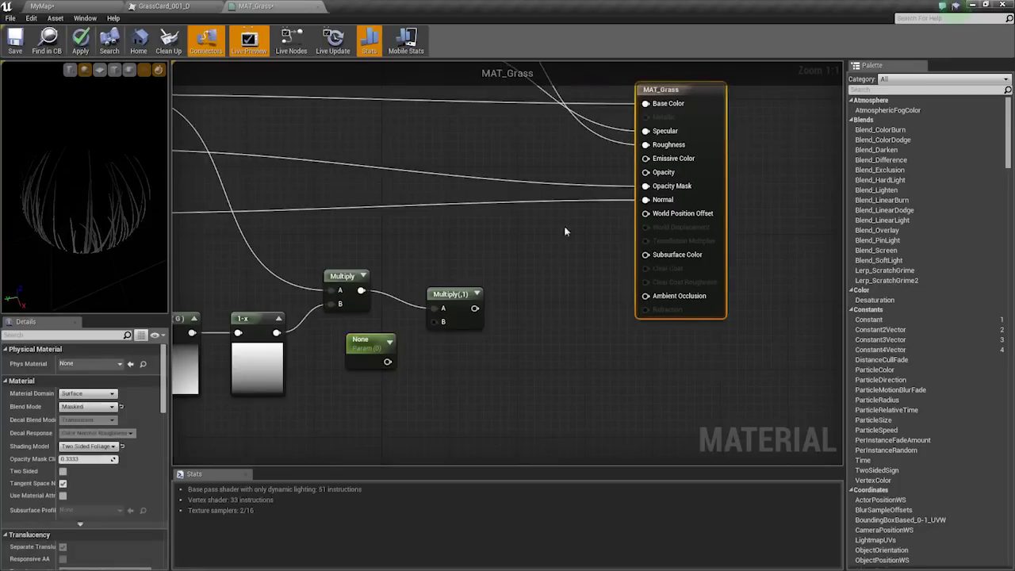
Add a third Multiply node after the second one and a vector parameter named SSS Tint beneath them.
{"action": "right_click_drag", "start_coordinate": [564, 226], "coordinate": [581, 211]}
{"action": "left_click", "coordinate": [542, 294]}
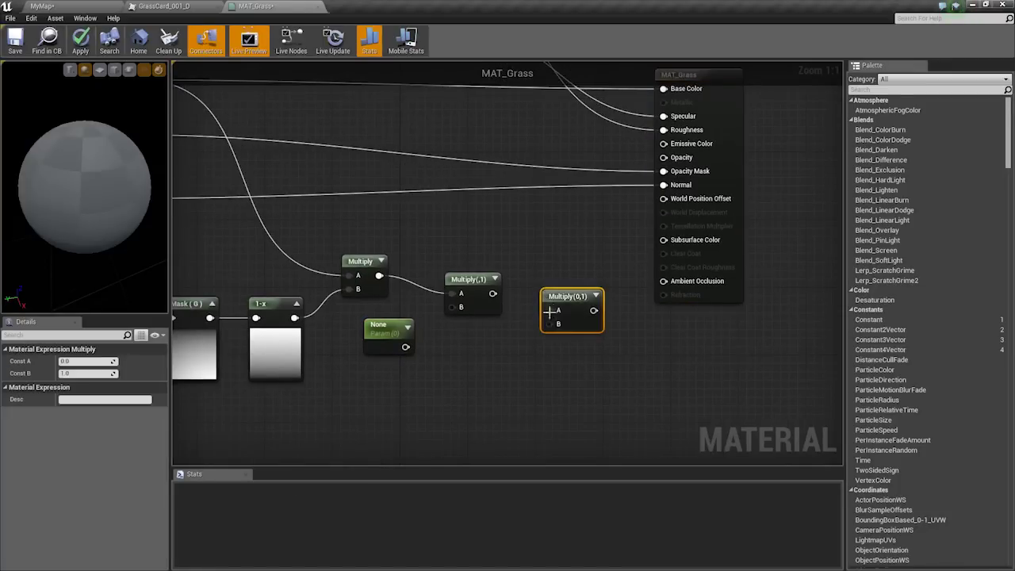
{"action": "left_click", "coordinate": [454, 347]}
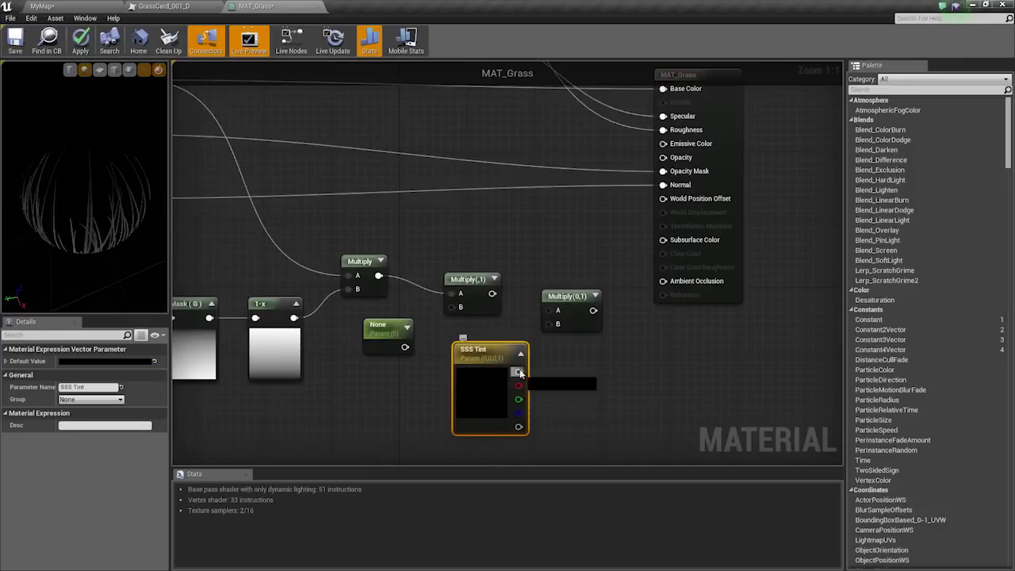
Connect SSS Tint to the third Multiply node's B input and set its default color to near-white (R 0.997, G 0.975, B 1.0).
{"action": "left_click_drag", "start_coordinate": [549, 325], "coordinate": [555, 324]}
{"action": "left_click", "coordinate": [107, 361]}
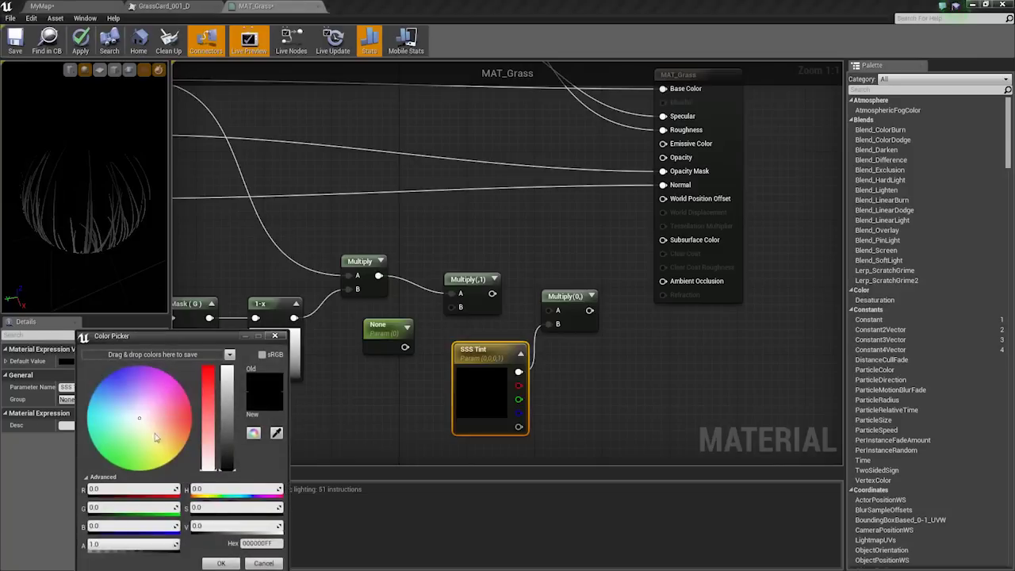
{"action": "left_click", "coordinate": [140, 416]}
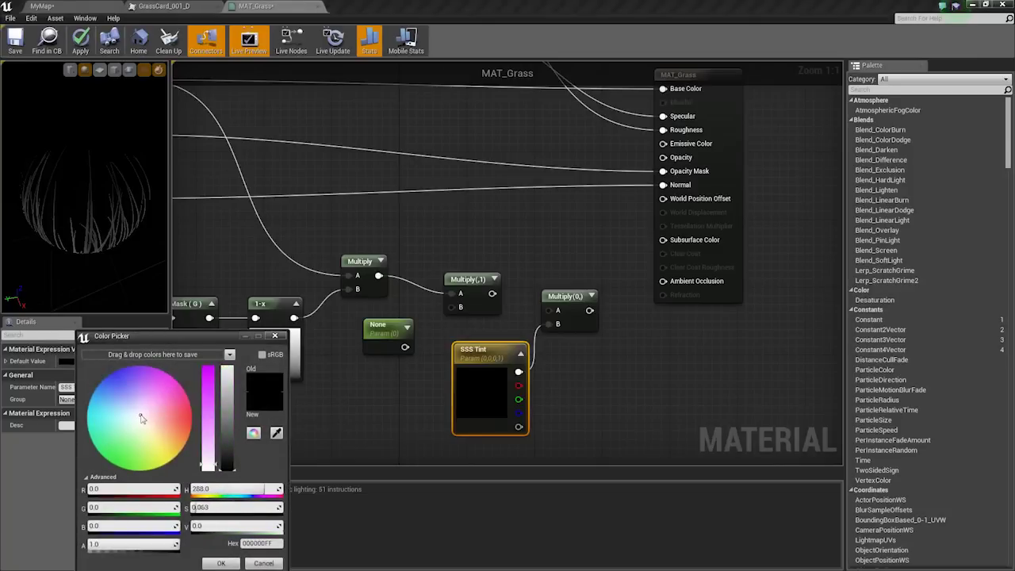
{"action": "left_click_drag", "start_coordinate": [211, 460], "coordinate": [212, 469]}
{"action": "left_click_drag", "start_coordinate": [228, 462], "coordinate": [228, 364]}
{"action": "left_click", "coordinate": [221, 563]}
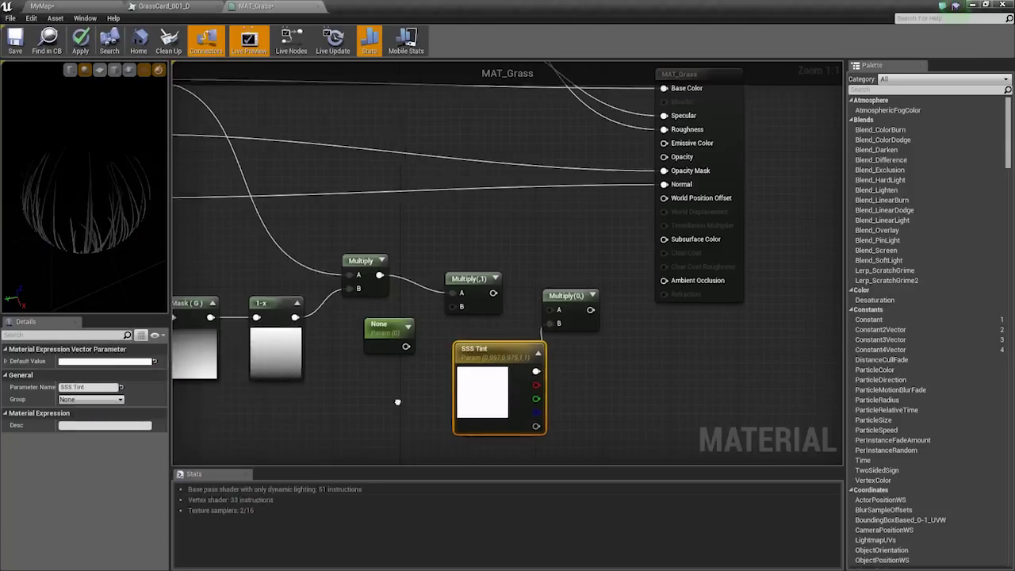
Rewire the Multiply chain so the second Multiply feeds the third's A, SSS Tint feeds the second's B, and the unnamed scalar feeds the third's B.
{"action": "right_click_drag", "start_coordinate": [397, 403], "coordinate": [454, 384]}
{"action": "left_click", "coordinate": [445, 328]}
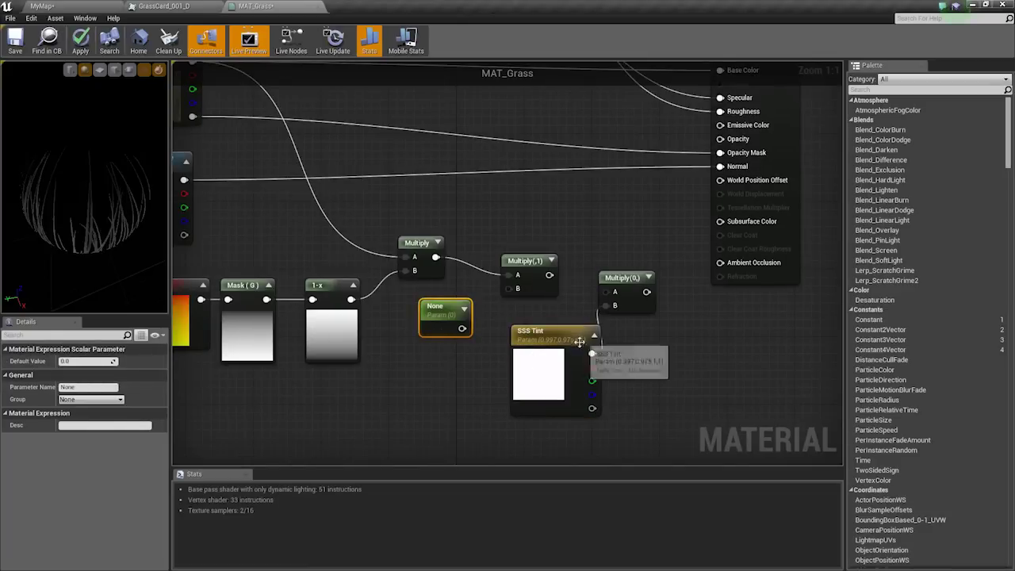
{"action": "left_click_drag", "start_coordinate": [594, 339], "coordinate": [606, 306]}
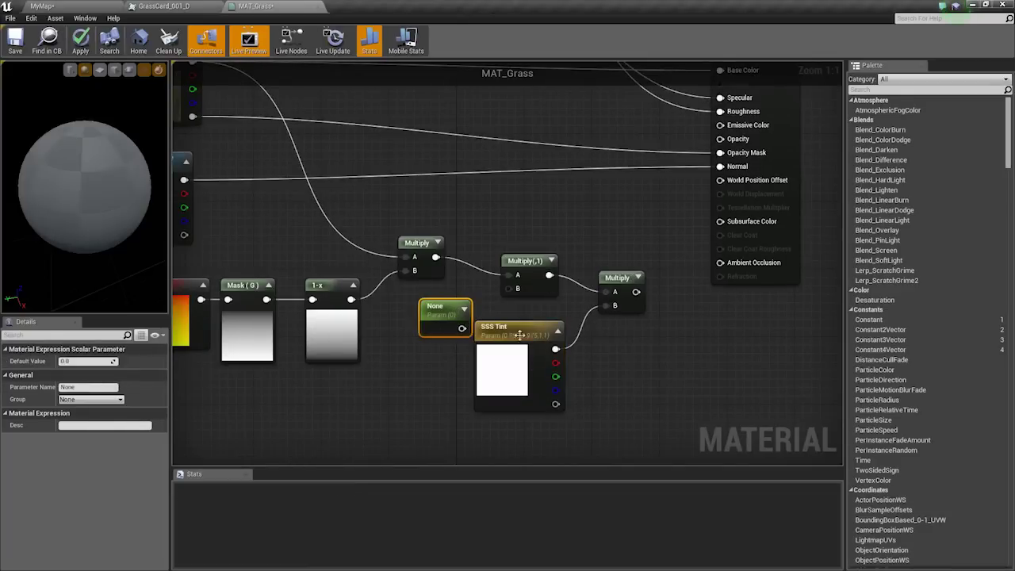
{"action": "left_click_drag", "start_coordinate": [523, 361], "coordinate": [517, 289]}
{"action": "double_click", "coordinate": [452, 382]}
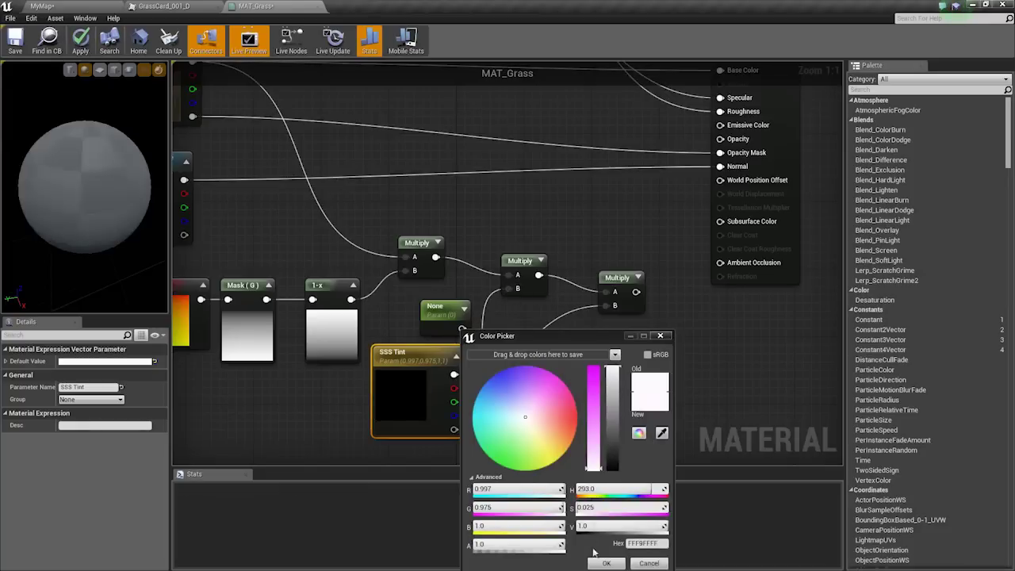
{"action": "left_click_drag", "start_coordinate": [435, 317], "coordinate": [522, 329]}
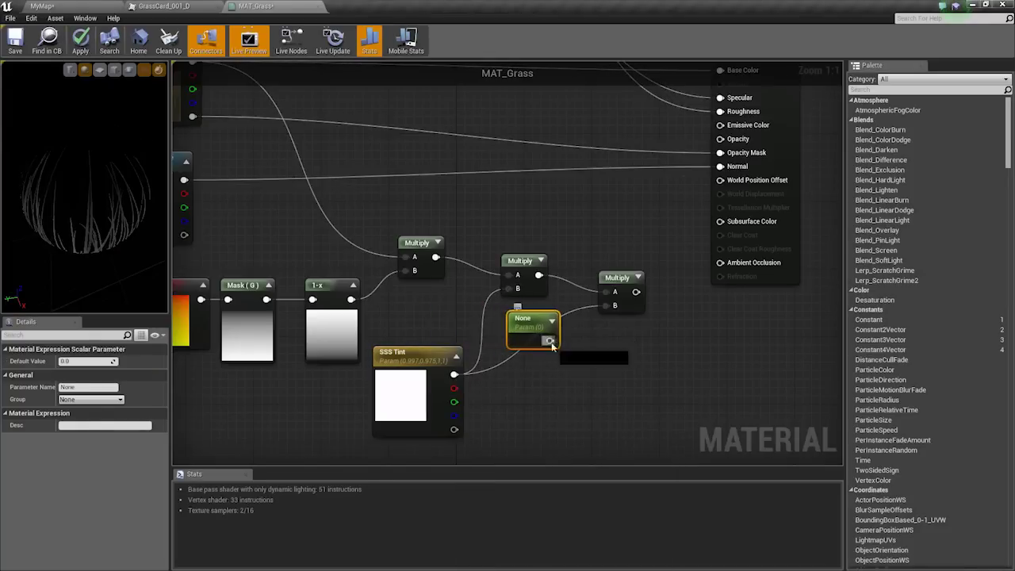
{"action": "left_click_drag", "start_coordinate": [610, 309], "coordinate": [615, 306]}
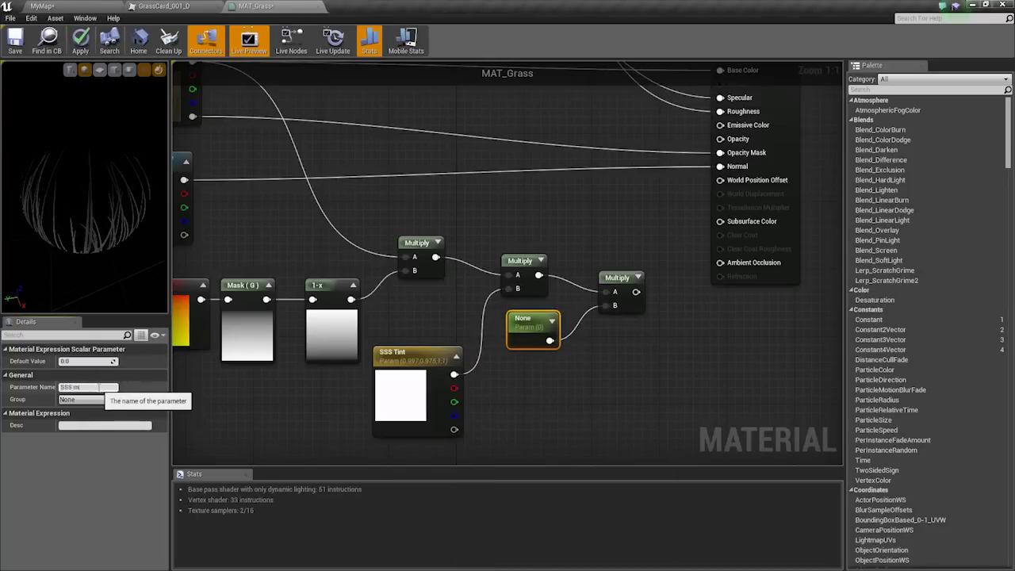
Name the scalar parameter SSS Multi, set its default value to 1.0, and tidy it and SSS Tint beneath the Multiply nodes.
{"action": "key", "text": "Return"}
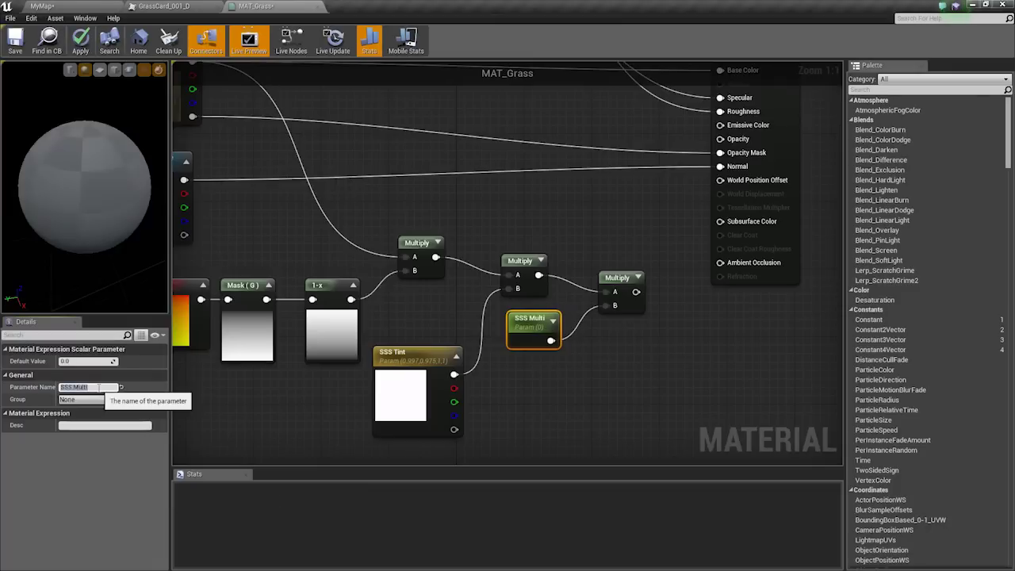
{"action": "left_click", "coordinate": [403, 348]}
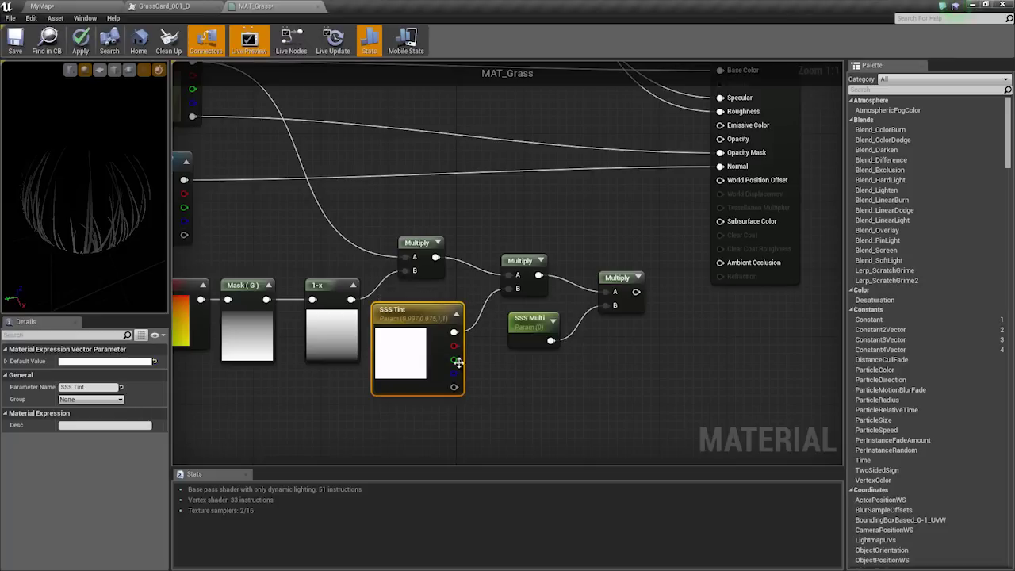
{"action": "left_click_drag", "start_coordinate": [512, 343], "coordinate": [513, 352]}
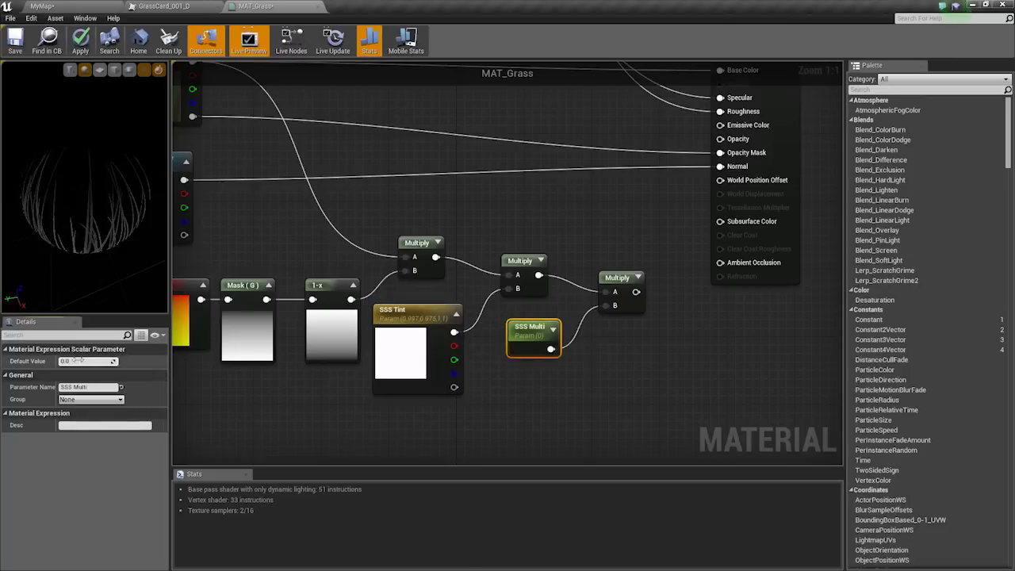
{"action": "key", "text": "Return"}
Feed the last Multiply node's output into MAT_Grass's Subsurface Color, check the preview from another angle and apply the material.
{"action": "right_click_drag", "start_coordinate": [618, 257], "coordinate": [561, 327]}
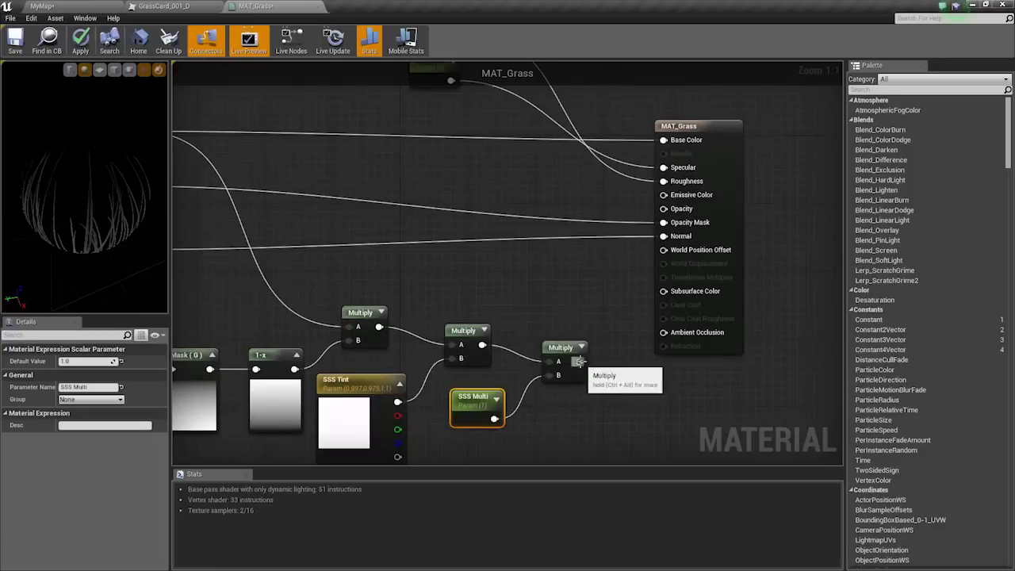
{"action": "left_click_drag", "start_coordinate": [580, 362], "coordinate": [672, 293]}
{"action": "right_click_drag", "start_coordinate": [437, 285], "coordinate": [544, 280]}
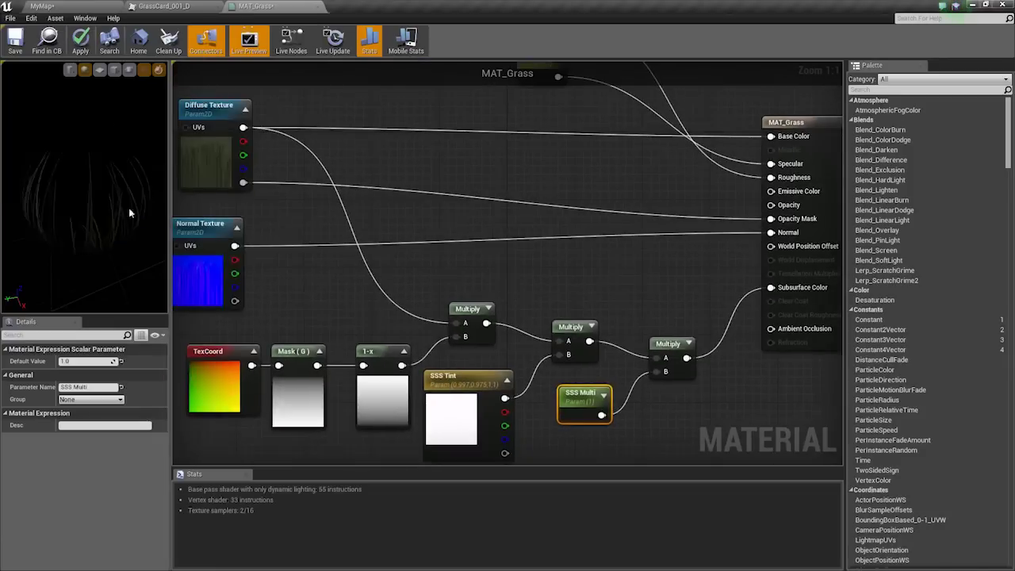
{"action": "left_click_drag", "start_coordinate": [130, 212], "coordinate": [199, 194]}
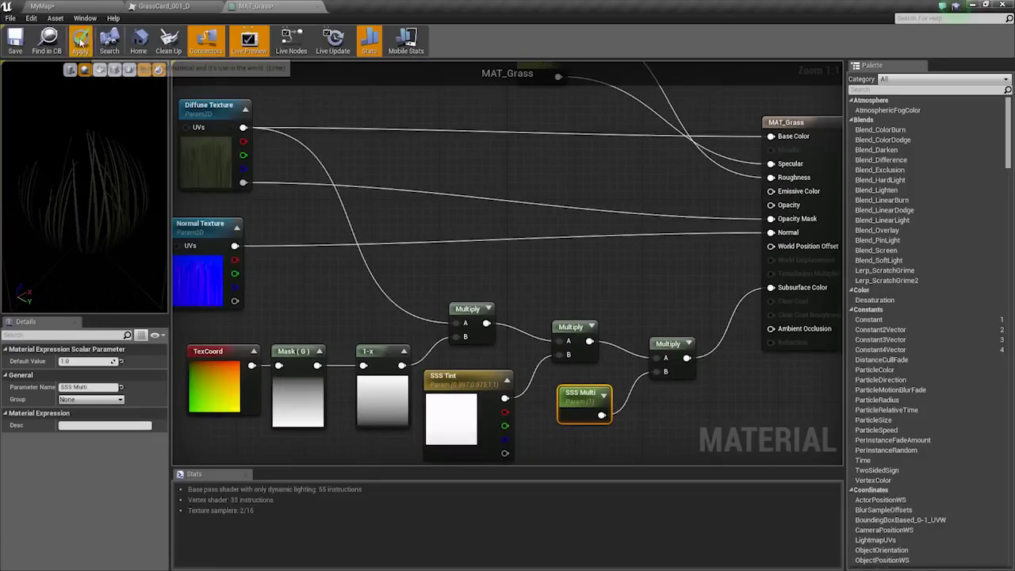
Create a material instance of MAT_Grass from the level editor's Materials folder and name it MI_Grass_006.
{"action": "left_click", "coordinate": [181, 6]}
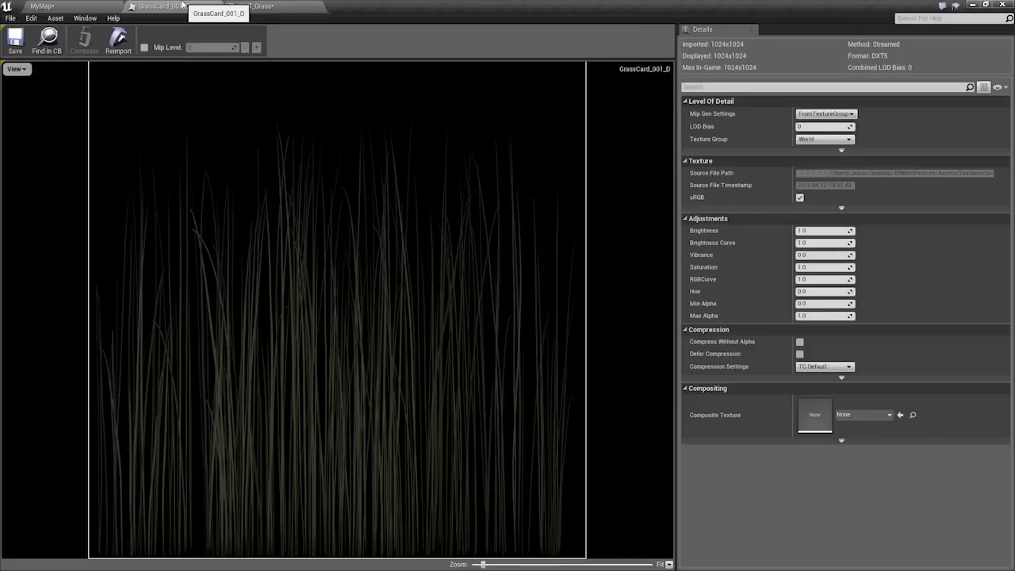
{"action": "left_click", "coordinate": [68, 6]}
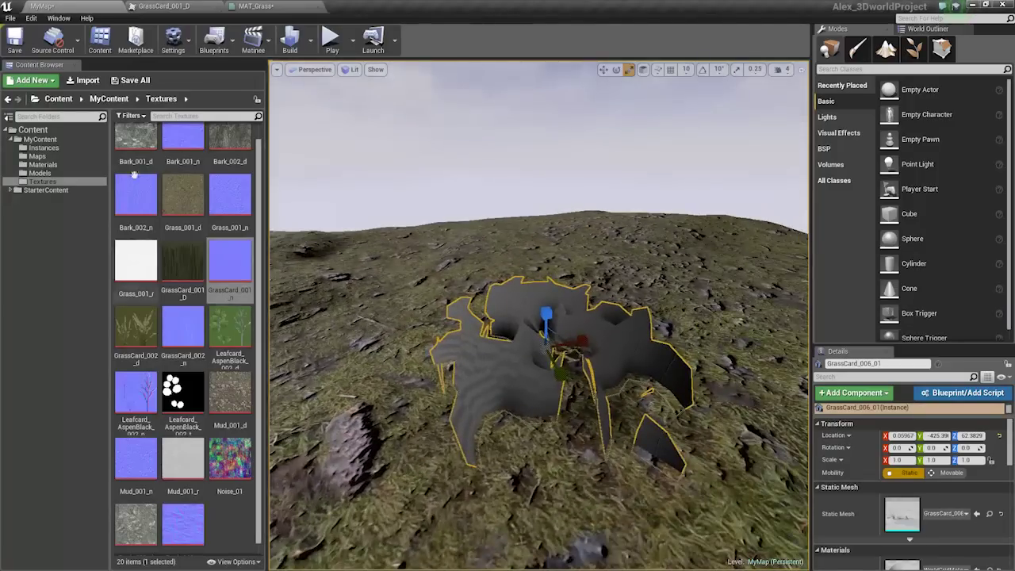
{"action": "left_click", "coordinate": [41, 173]}
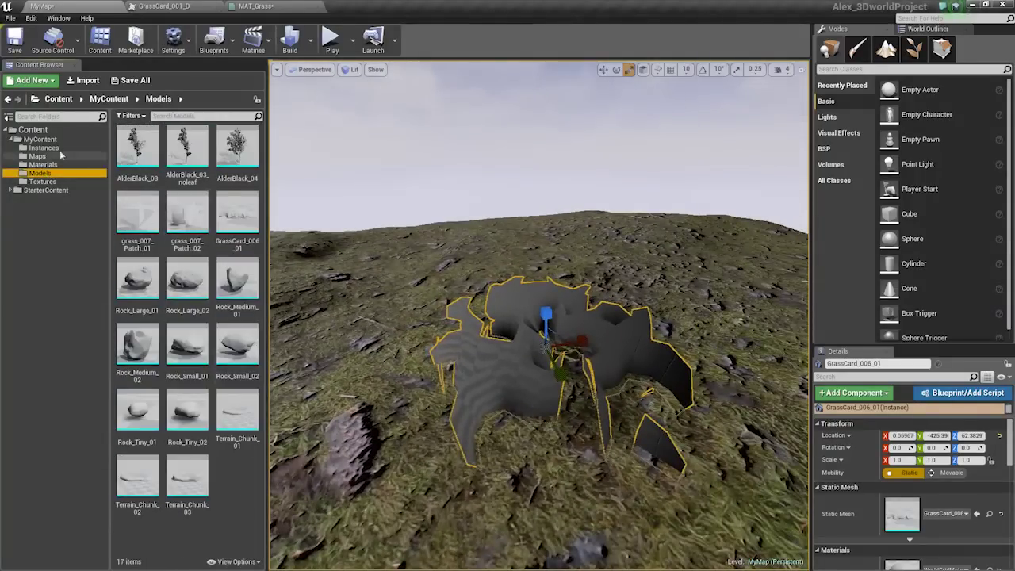
{"action": "left_click", "coordinate": [38, 156]}
{"action": "left_click", "coordinate": [39, 173]}
{"action": "left_click", "coordinate": [43, 164]}
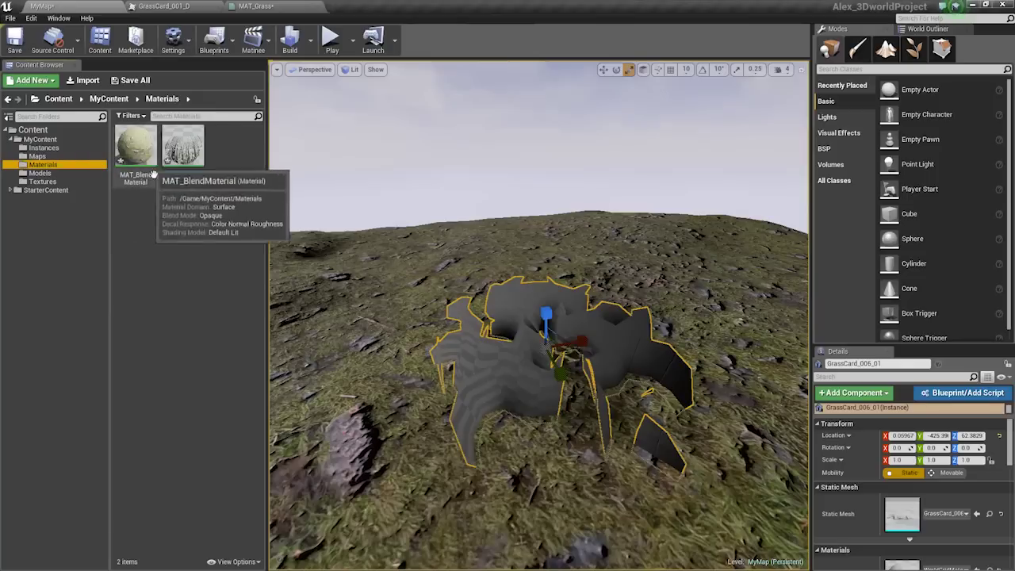
{"action": "right_click", "coordinate": [180, 158]}
{"action": "left_click", "coordinate": [214, 166]}
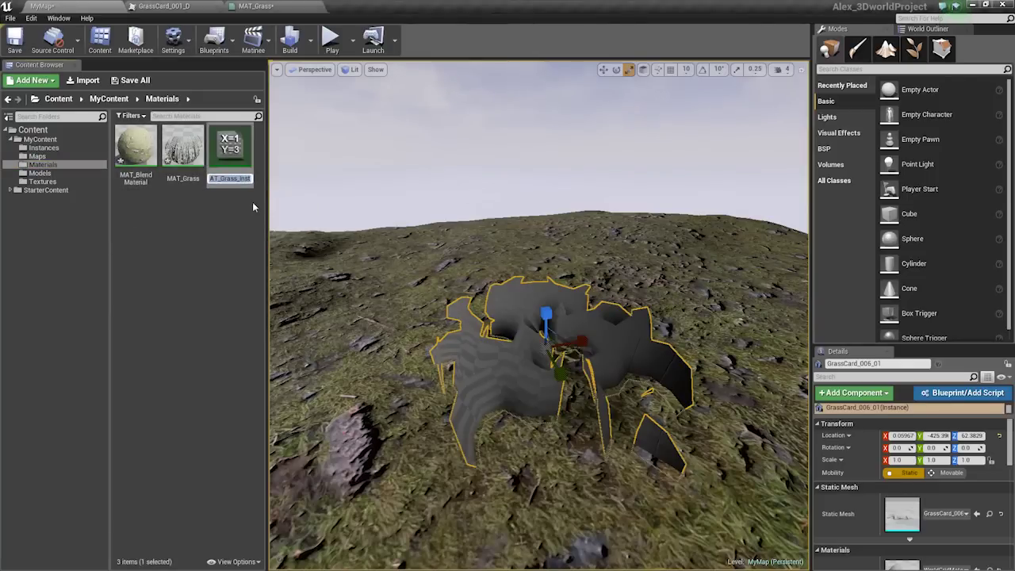
{"action": "type", "text": "MI_Grass_007"}
{"action": "key", "text": "BackSpace"}
{"action": "type", "text": "6"}
{"action": "key", "text": "Return"}
Move MI_Grass_006 into the Instances folder and show that folder's contents.
{"action": "left_click_drag", "start_coordinate": [230, 153], "coordinate": [43, 147]}
{"action": "left_click", "coordinate": [87, 173]}
{"action": "left_click", "coordinate": [44, 148]}
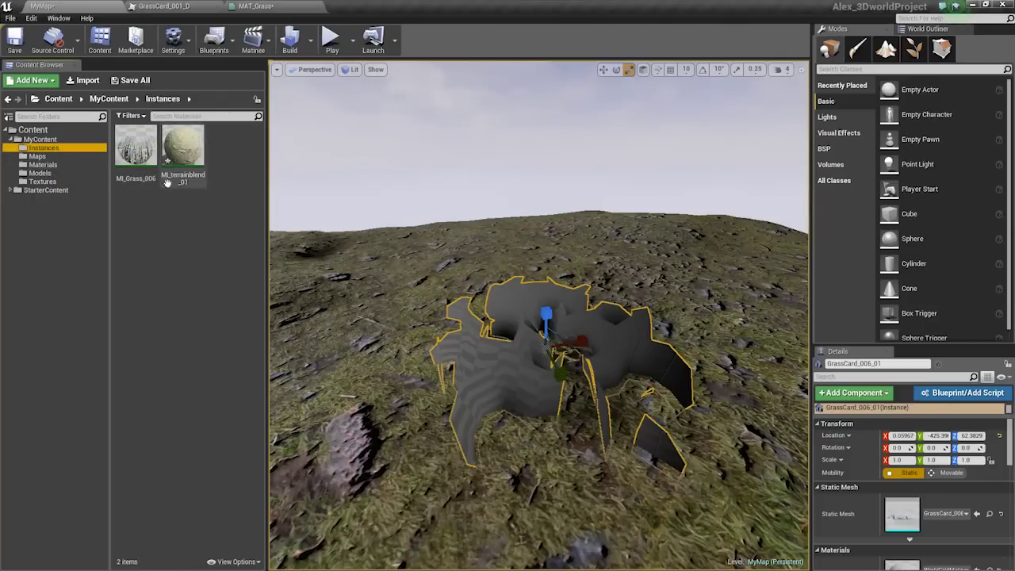
Create a child material instance of MI_Grass_006 named MI_Grass_007 and open it in a floating window made taller to fit its parameters.
{"action": "right_click", "coordinate": [136, 154]}
{"action": "left_click", "coordinate": [182, 170]}
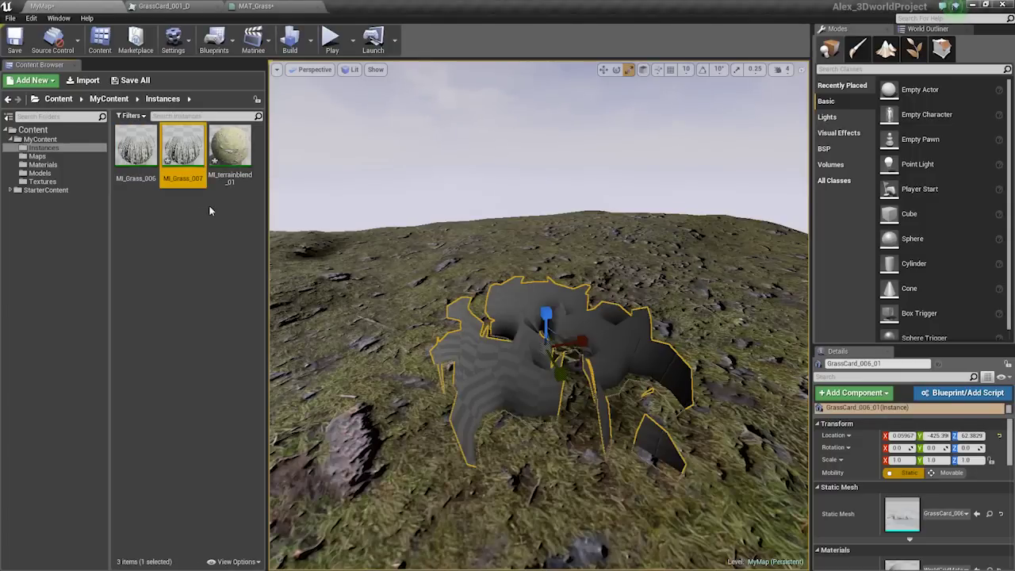
{"action": "double_click", "coordinate": [191, 162]}
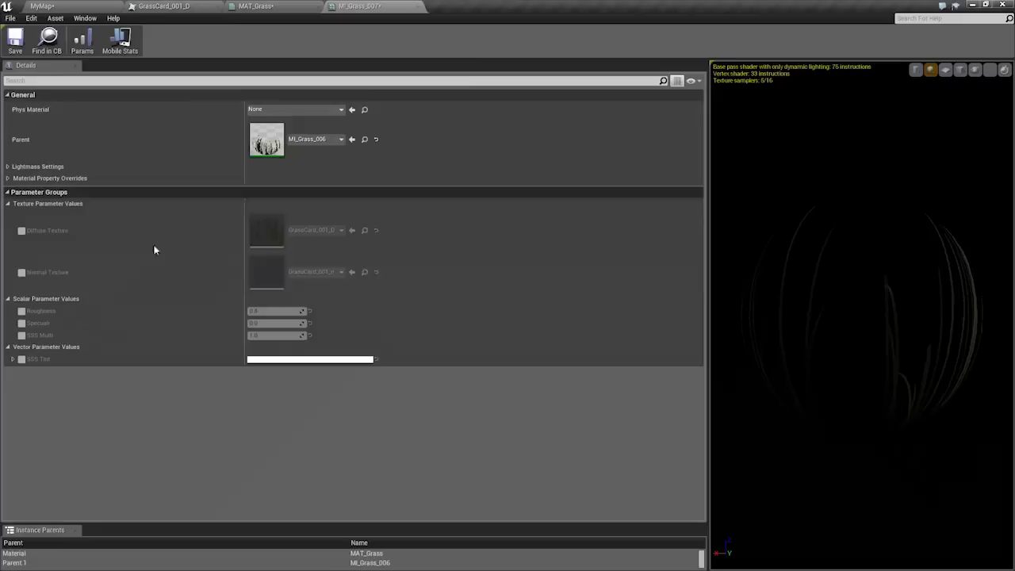
{"action": "left_click_drag", "start_coordinate": [347, 6], "coordinate": [406, 107]}
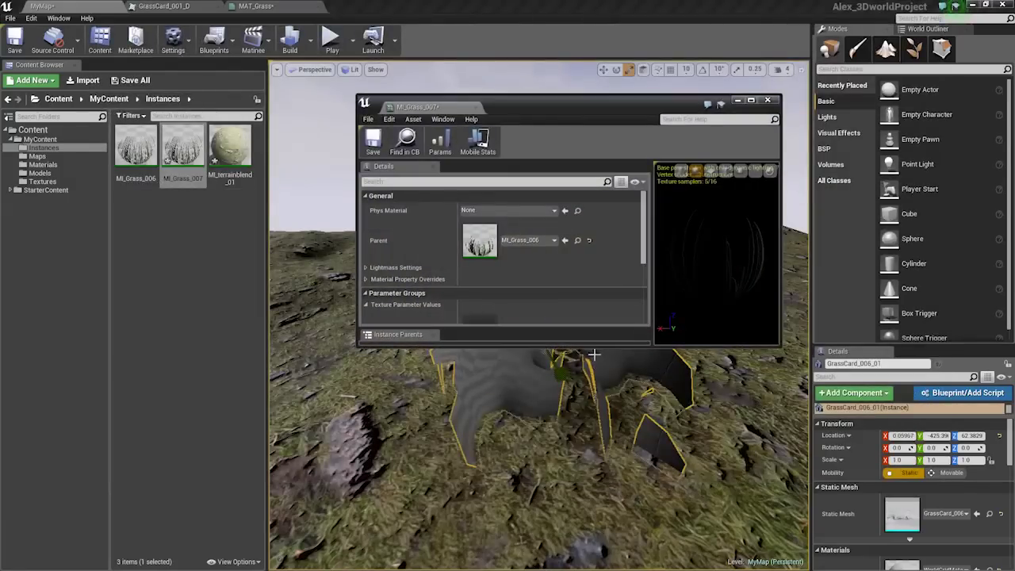
{"action": "left_click_drag", "start_coordinate": [598, 346], "coordinate": [599, 508]}
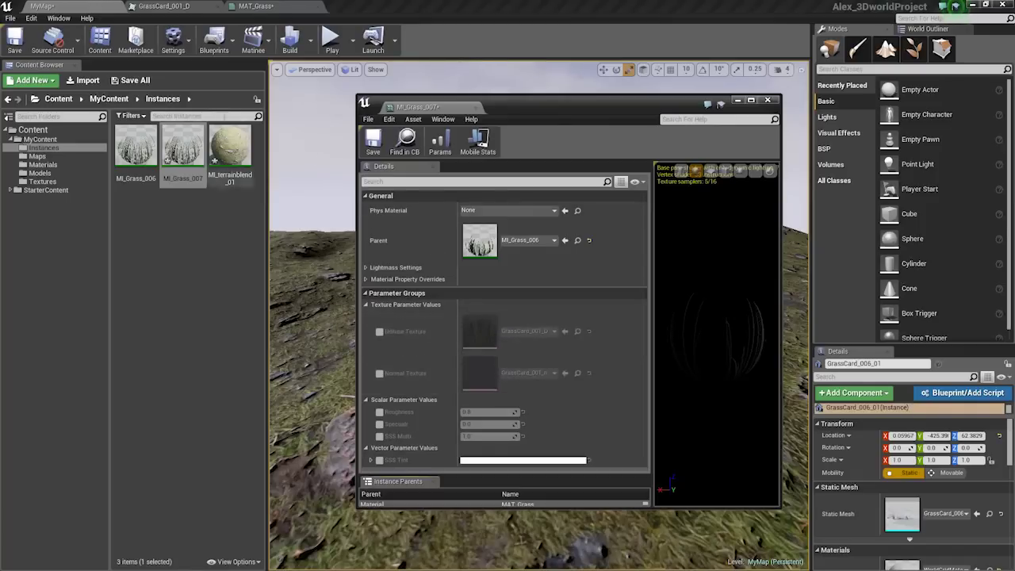
Override the SSS Tint in MI_Grass_007 with a yellow color.
{"action": "left_click", "coordinate": [144, 155]}
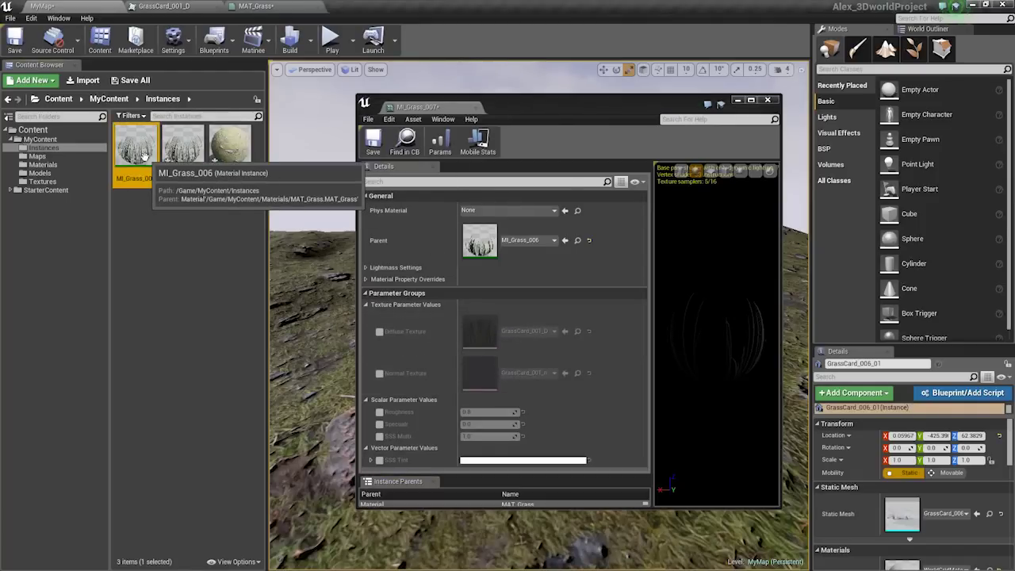
{"action": "left_click", "coordinate": [379, 460]}
{"action": "left_click", "coordinate": [468, 461]}
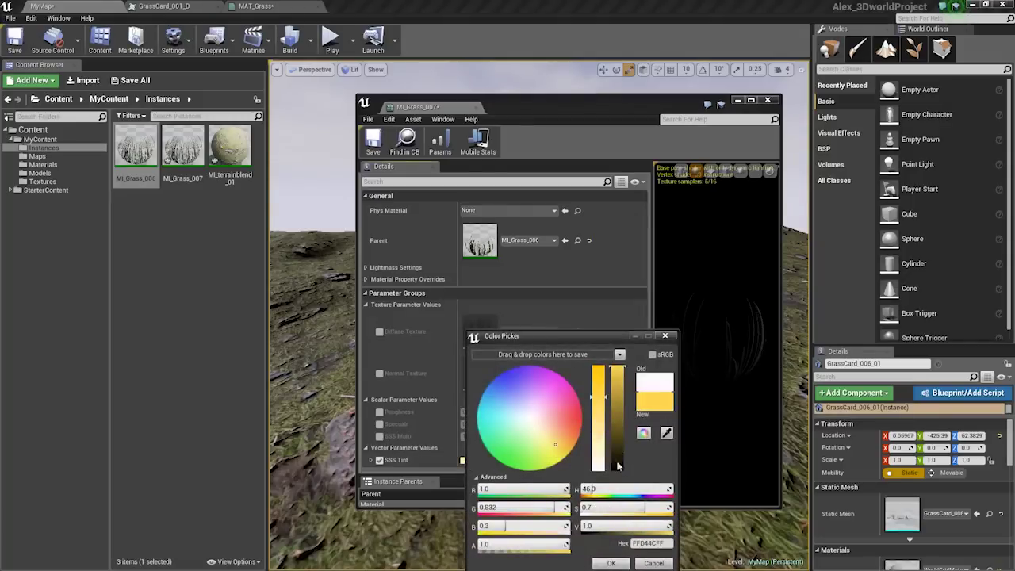
{"action": "left_click_drag", "start_coordinate": [618, 466], "coordinate": [622, 481]}
{"action": "left_click", "coordinate": [625, 563]}
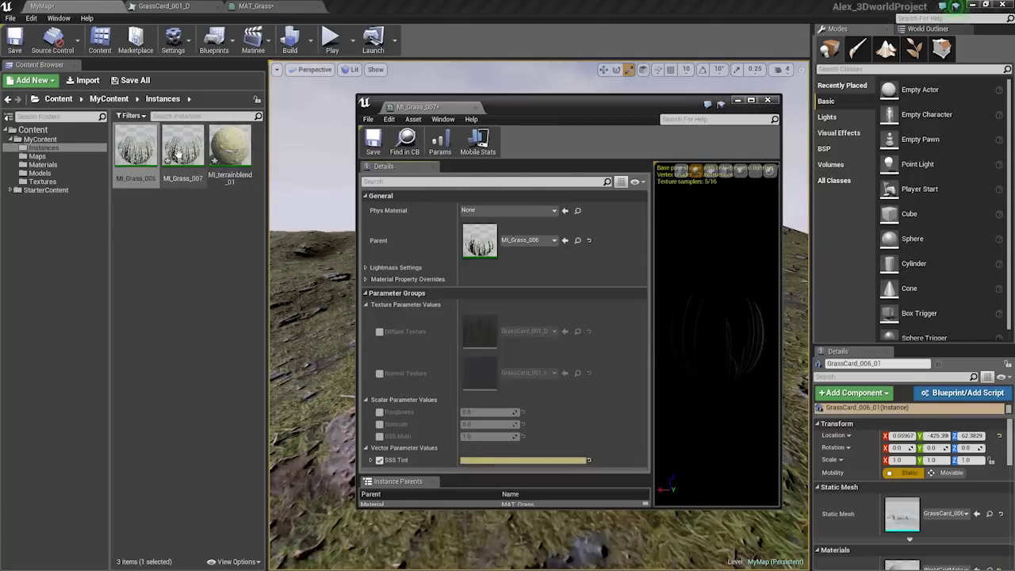
Open MI_Grass_006 alongside MI_Grass_007 and override its SSS Tint with green (R 0.252, G 0.67, B 0.265).
{"action": "double_click", "coordinate": [137, 149]}
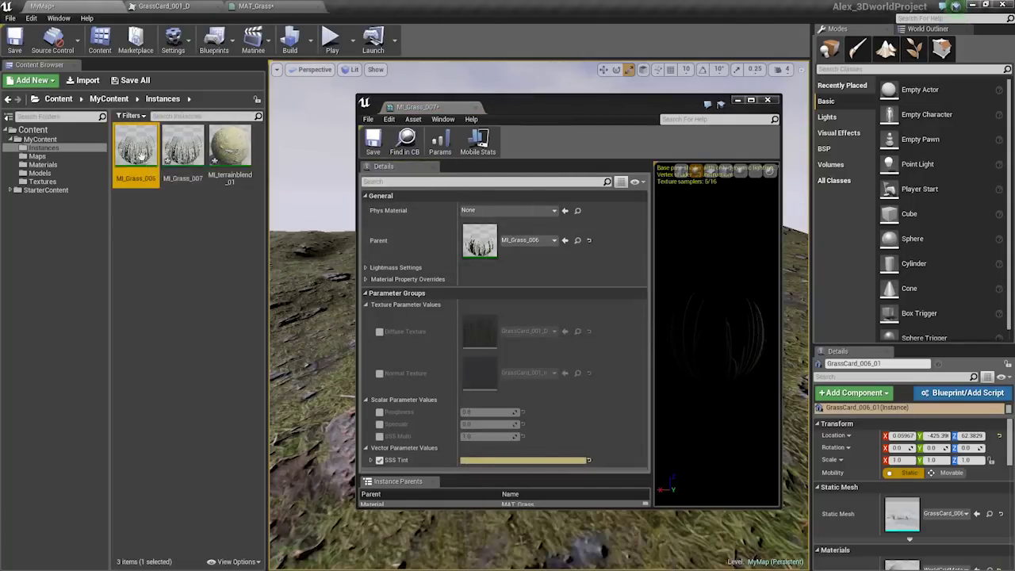
{"action": "left_click_drag", "start_coordinate": [363, 5], "coordinate": [515, 106]}
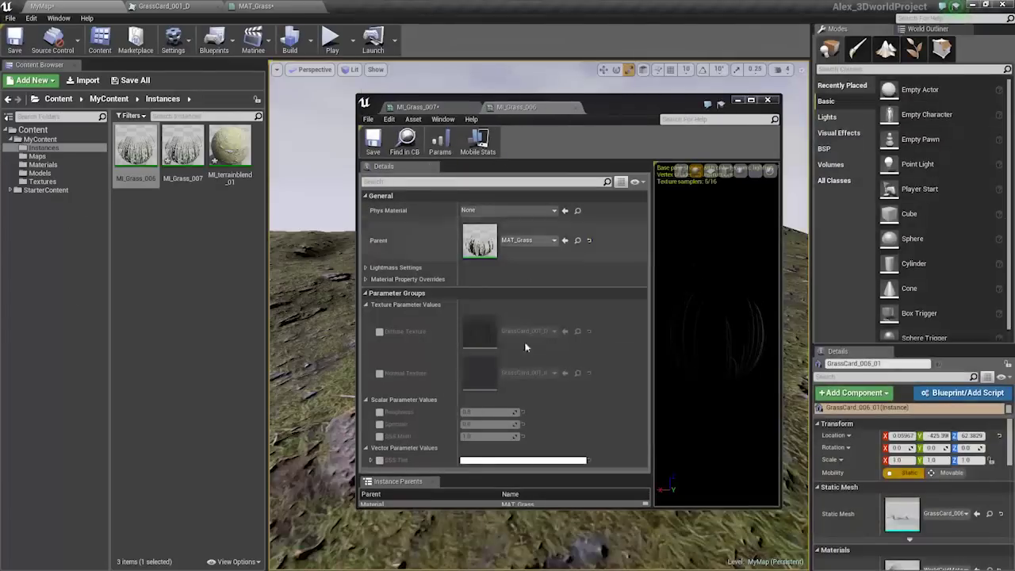
{"action": "left_click", "coordinate": [379, 460]}
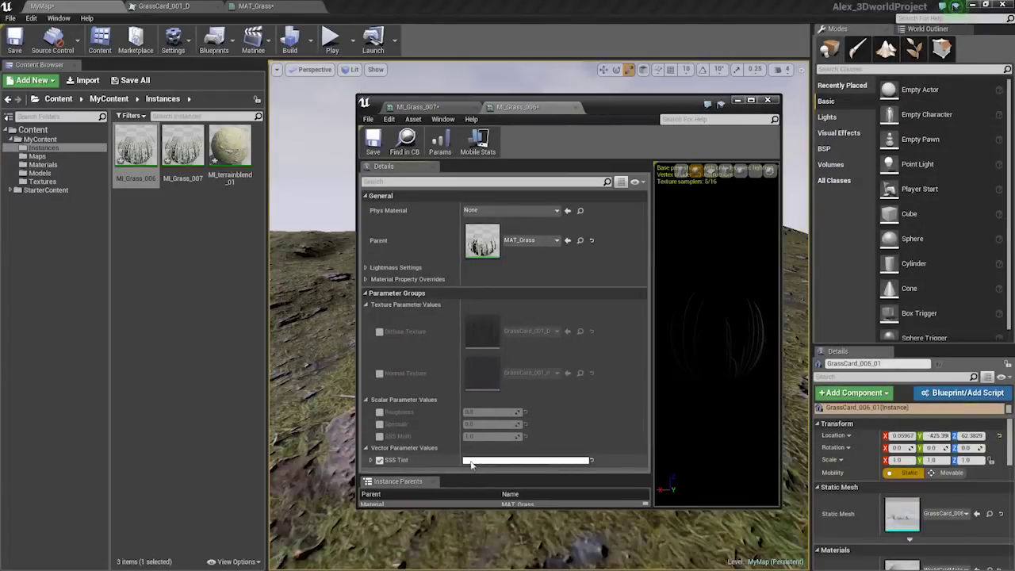
{"action": "left_click", "coordinate": [467, 460]}
{"action": "left_click", "coordinate": [518, 446]}
{"action": "left_click", "coordinate": [621, 405]}
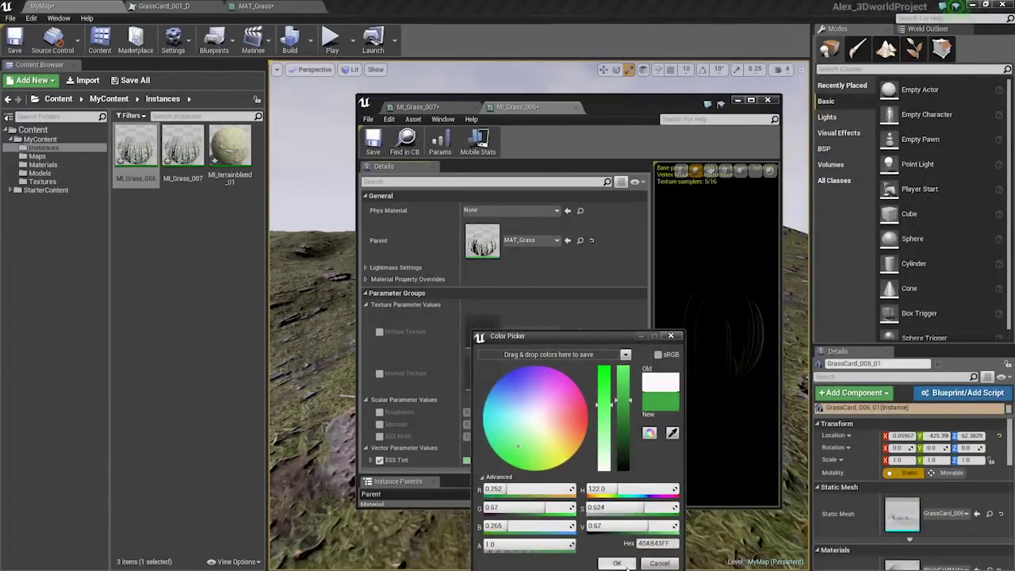
{"action": "left_click", "coordinate": [617, 563]}
Select the GrassCard_002_d texture in the Textures folder and enable the Diffuse Texture and Normal Texture overrides in MI_Grass_007.
{"action": "left_click", "coordinate": [406, 107]}
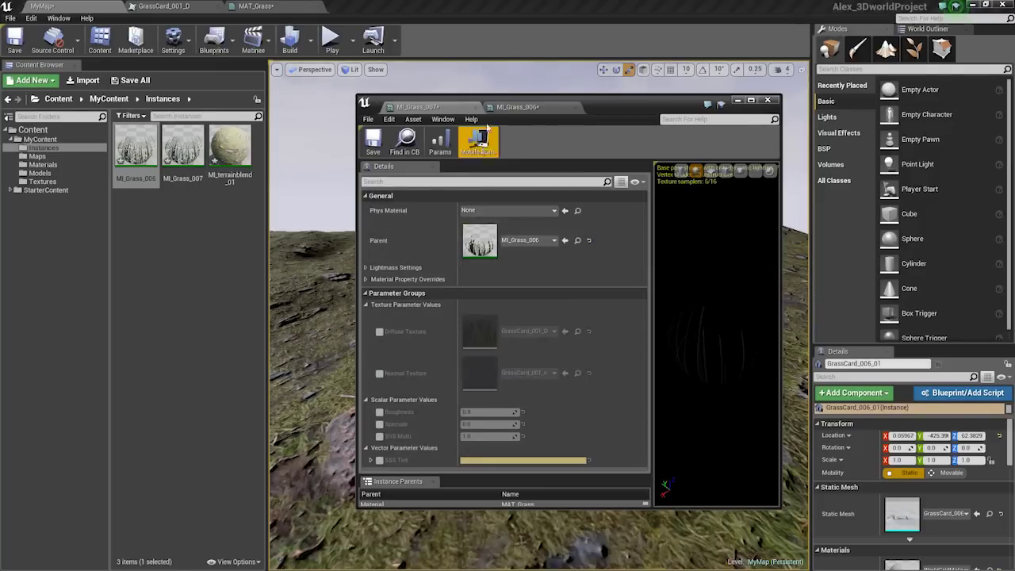
{"action": "left_click", "coordinate": [517, 106]}
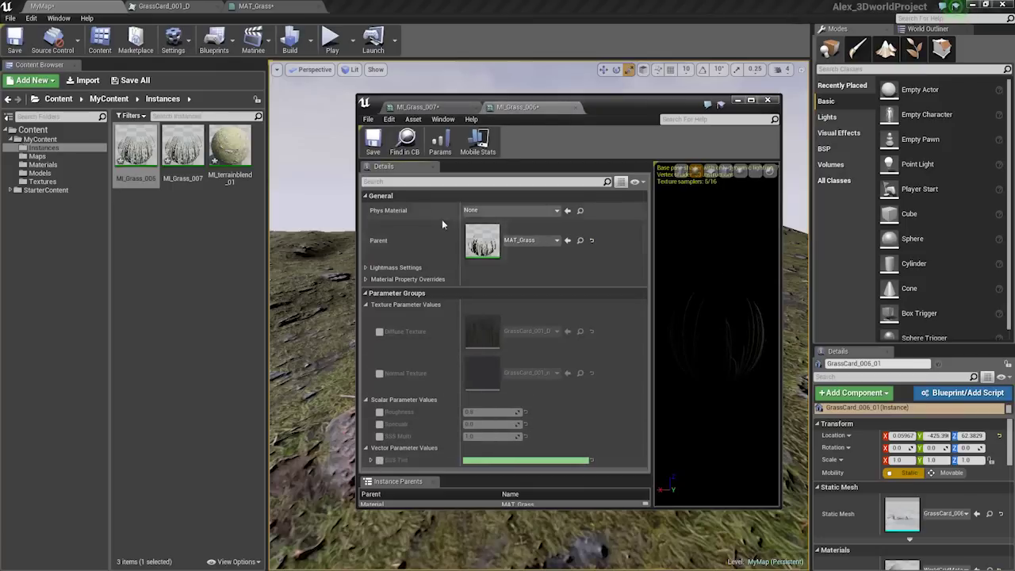
{"action": "left_click", "coordinate": [417, 106]}
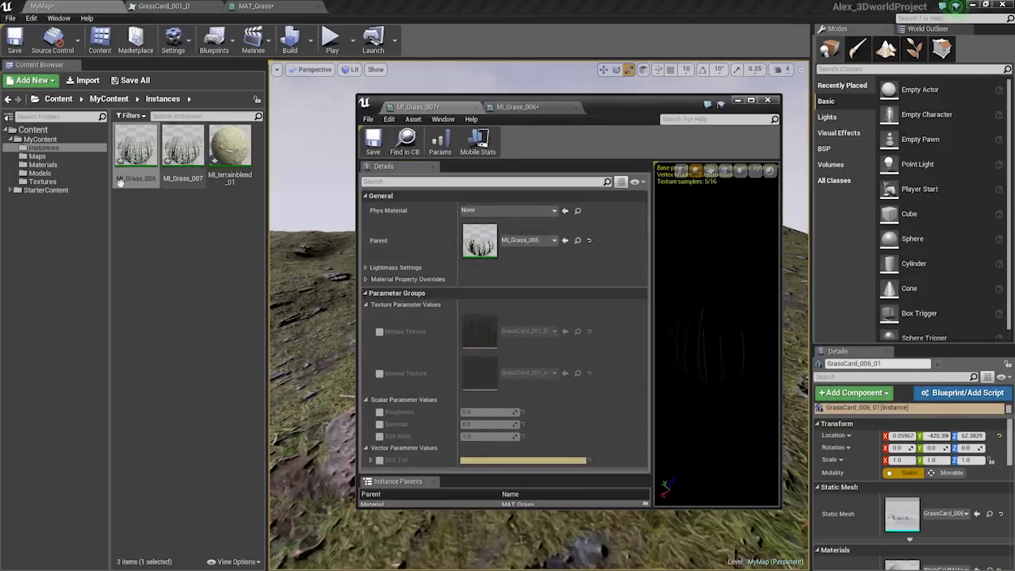
{"action": "left_click", "coordinate": [41, 181]}
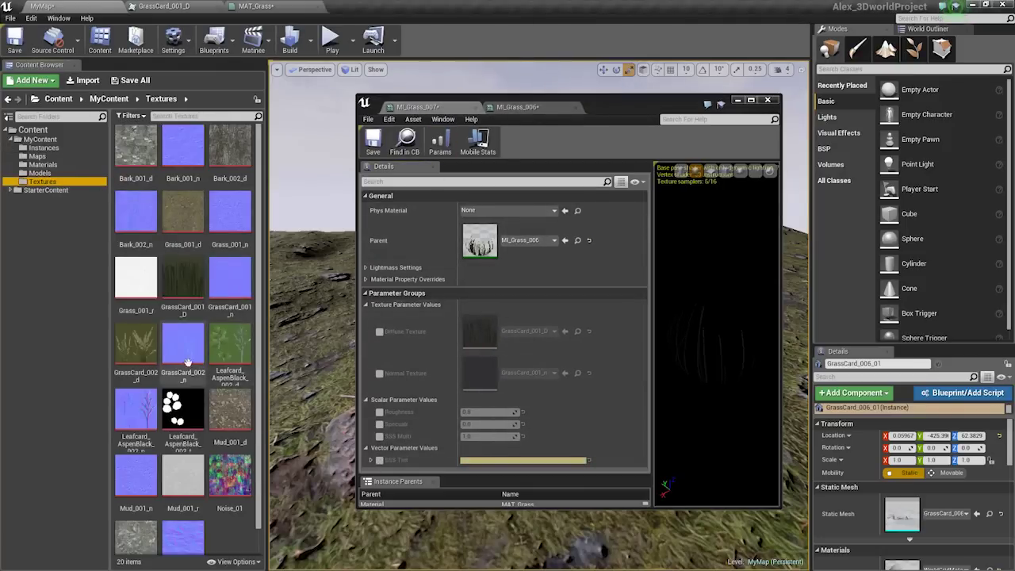
{"action": "left_click", "coordinate": [136, 349]}
{"action": "left_click", "coordinate": [378, 332]}
{"action": "left_click", "coordinate": [379, 373]}
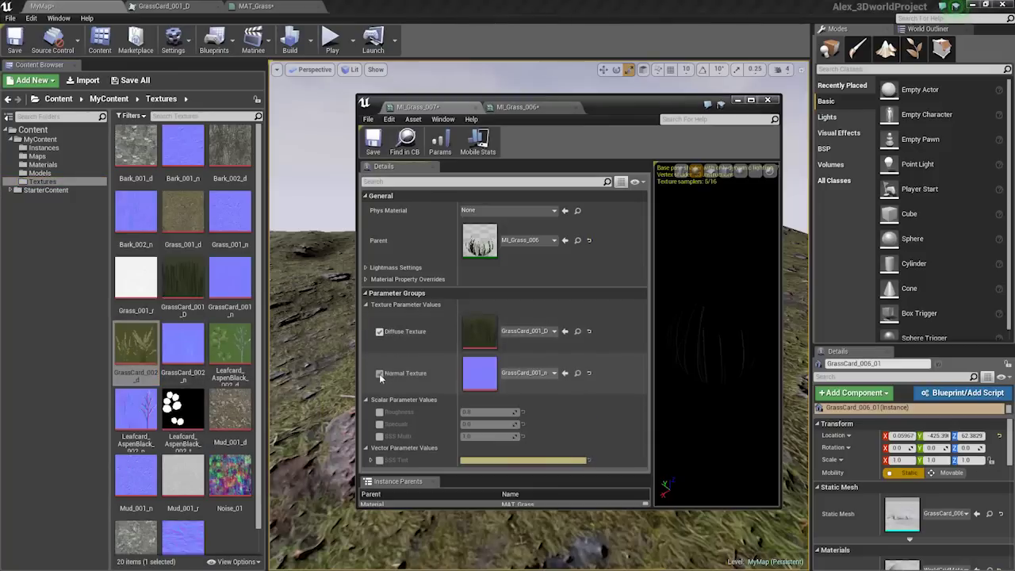
Assign GrassCard_002_d as the diffuse texture and GrassCard_002_n as the normal texture of MI_Grass_007.
{"action": "left_click", "coordinate": [565, 330]}
{"action": "left_click", "coordinate": [174, 344]}
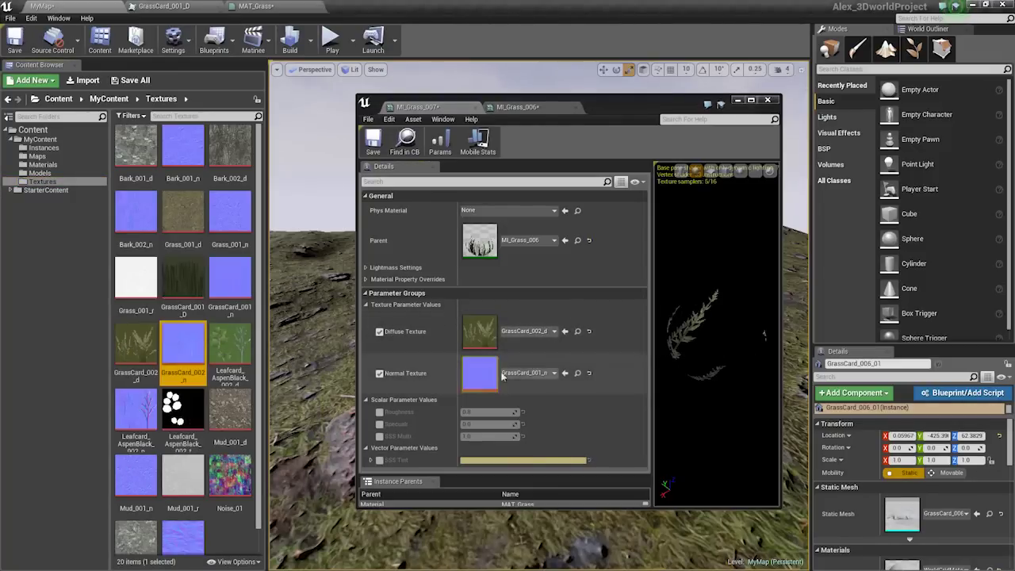
{"action": "left_click", "coordinate": [564, 373]}
{"action": "mouse_move", "coordinate": [712, 362]}
{"action": "left_mouse_down"}
{"action": "mouse_move", "coordinate": [738, 361]}
{"action": "mouse_move", "coordinate": [698, 364]}
{"action": "mouse_move", "coordinate": [712, 362]}
{"action": "left_mouse_up"}
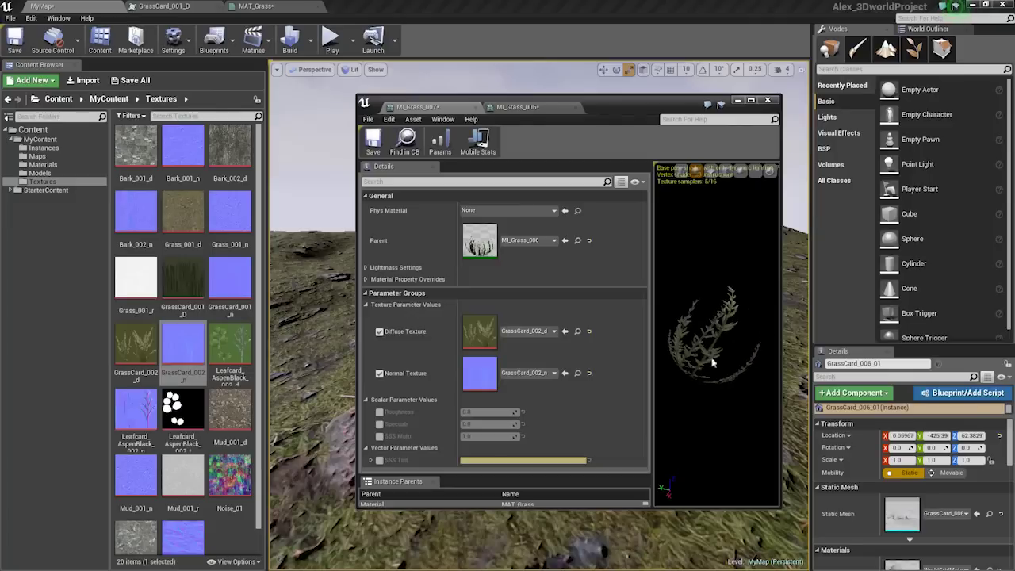
Close both grass material instance editors and the GrassCard_001_D texture editor.
{"action": "left_click", "coordinate": [475, 107]}
{"action": "left_click", "coordinate": [474, 107]}
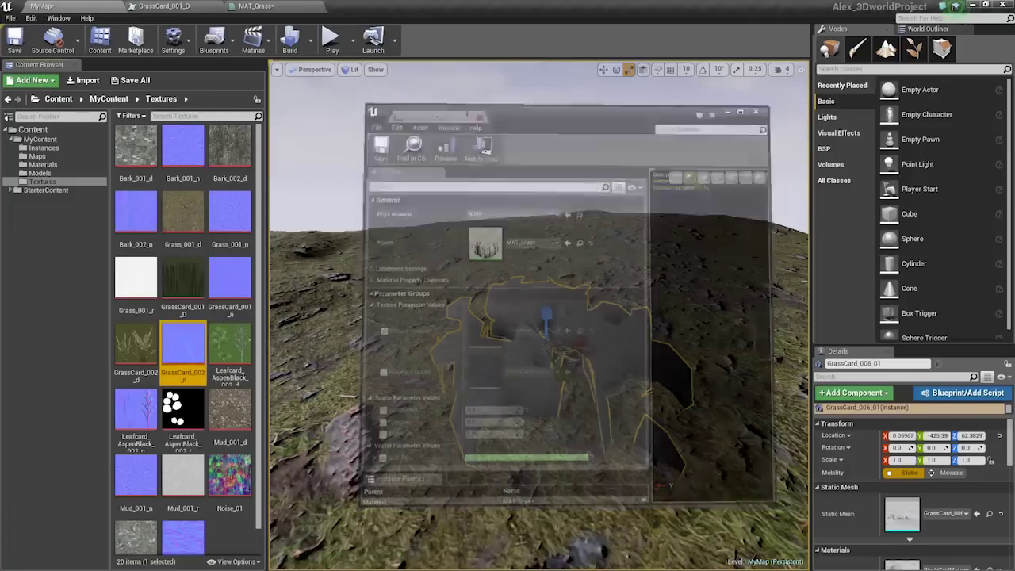
{"action": "left_click", "coordinate": [167, 6]}
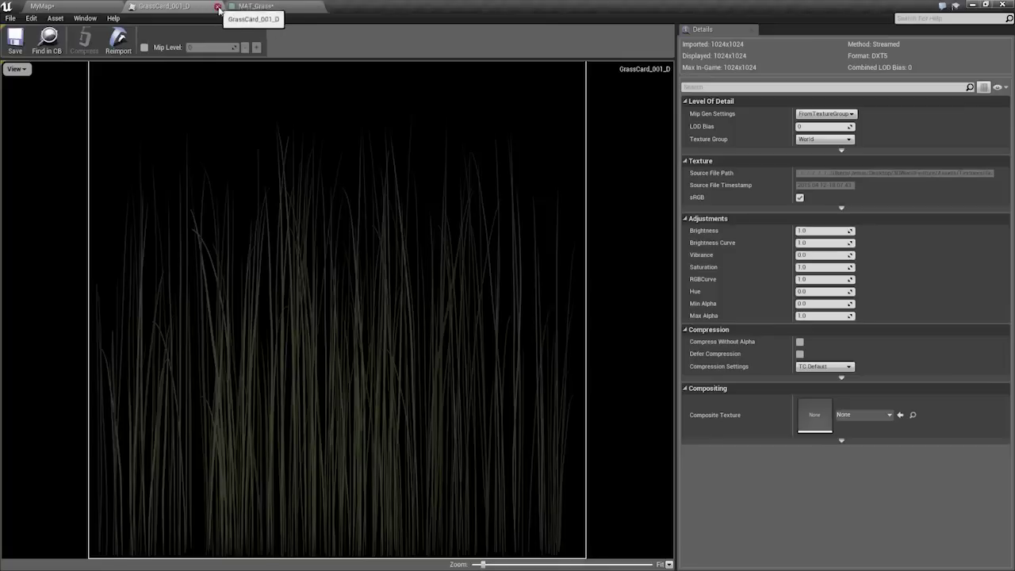
{"action": "left_click", "coordinate": [219, 6]}
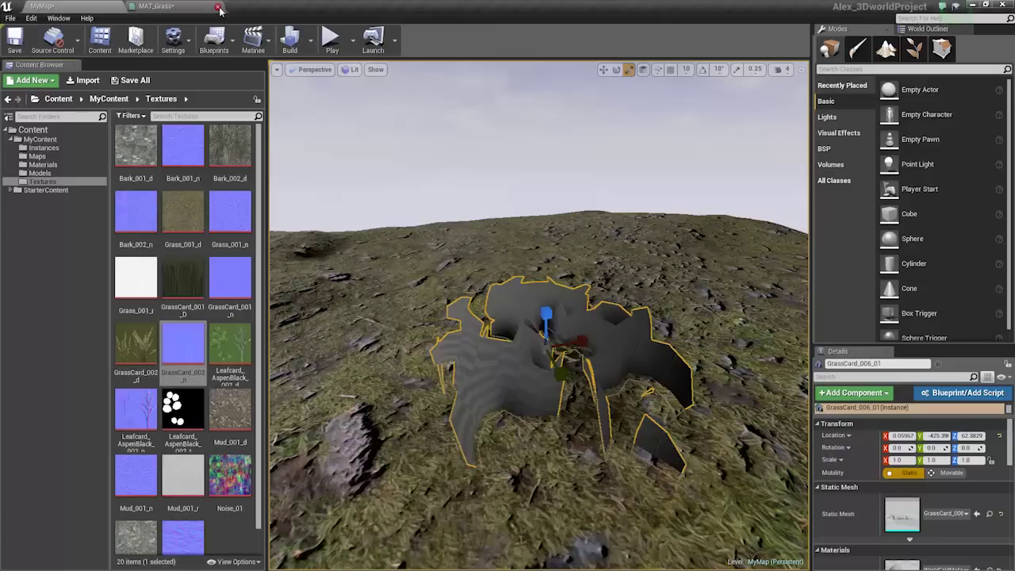
Open the grass_007_Patch_01, grass_007_Patch_02 and GrassCard_006_01 meshes from the Models folder for editing.
{"action": "left_click", "coordinate": [61, 165]}
{"action": "left_click", "coordinate": [58, 173]}
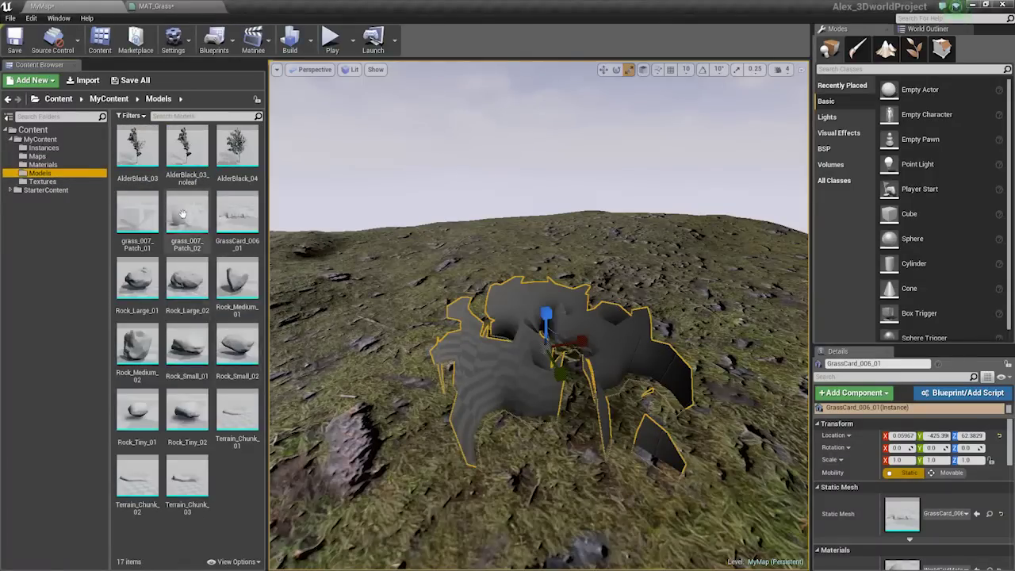
{"action": "double_click", "coordinate": [138, 216]}
{"action": "left_click", "coordinate": [196, 6]}
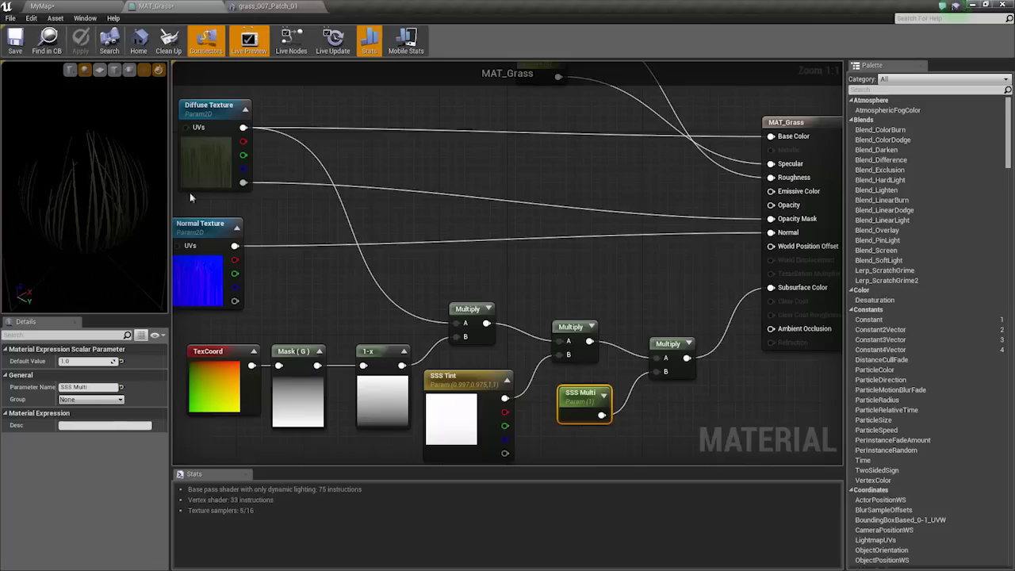
{"action": "left_click", "coordinate": [83, 5]}
{"action": "left_click", "coordinate": [187, 216]}
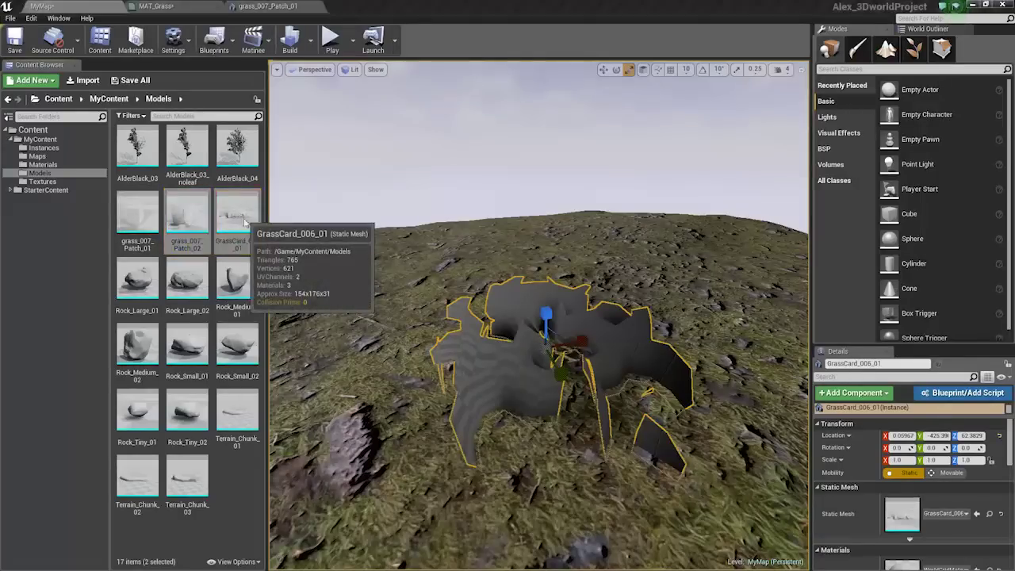
{"action": "left_click", "coordinate": [238, 216], "text": "ctrl"}
{"action": "right_click", "coordinate": [242, 219]}
{"action": "left_click", "coordinate": [282, 317]}
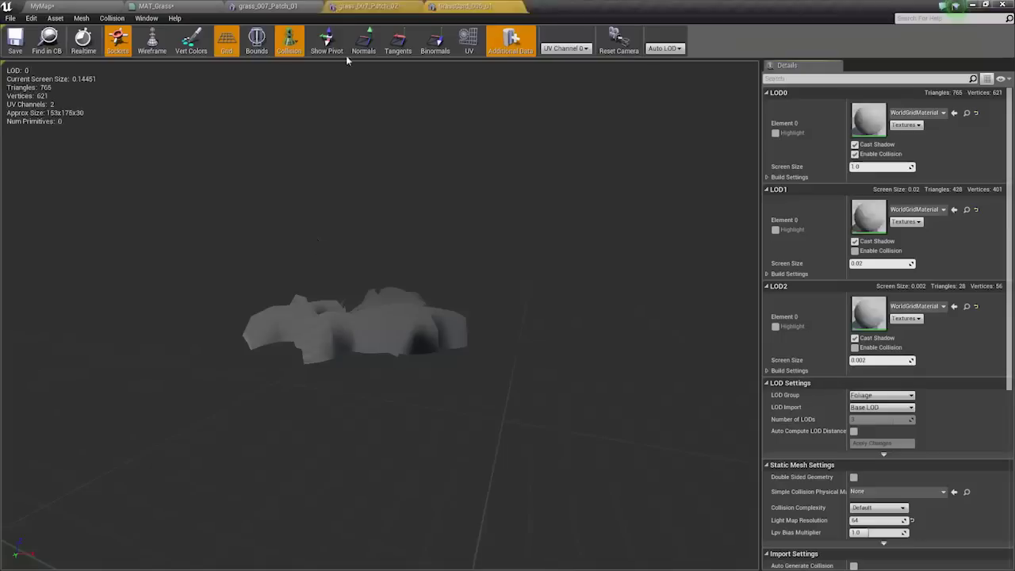
Assign the MI_Grass_007 material instance to LOD0 and LOD1 of grass_007_Patch_02 and check the mesh up close.
{"action": "left_click", "coordinate": [80, 6]}
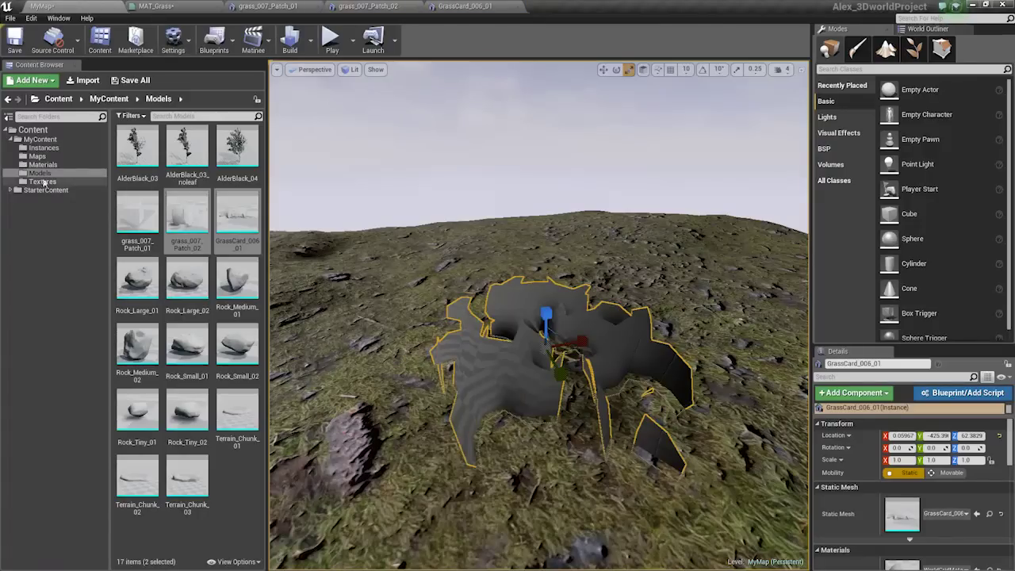
{"action": "left_click", "coordinate": [44, 149]}
{"action": "left_click", "coordinate": [190, 148]}
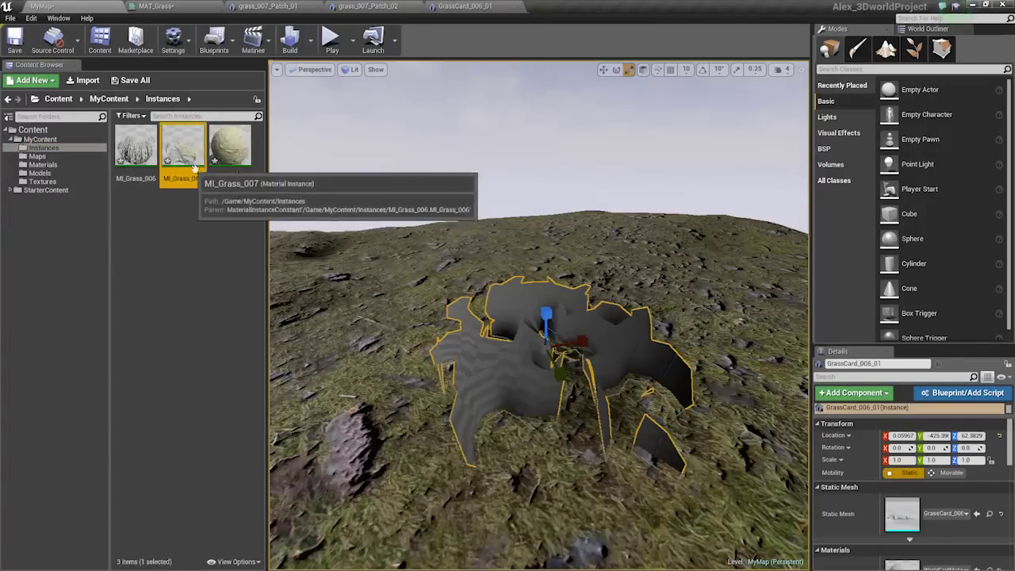
{"action": "left_click", "coordinate": [397, 6]}
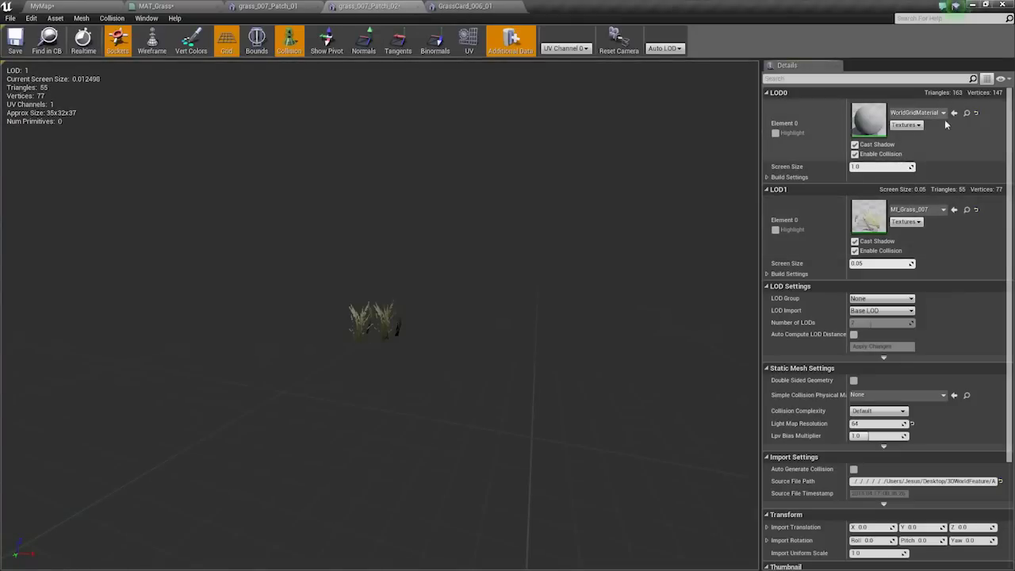
{"action": "right_click_drag", "start_coordinate": [504, 265], "coordinate": [396, 265], "text": "alt"}
{"action": "right_click_drag", "start_coordinate": [490, 275], "coordinate": [539, 275], "text": "alt"}
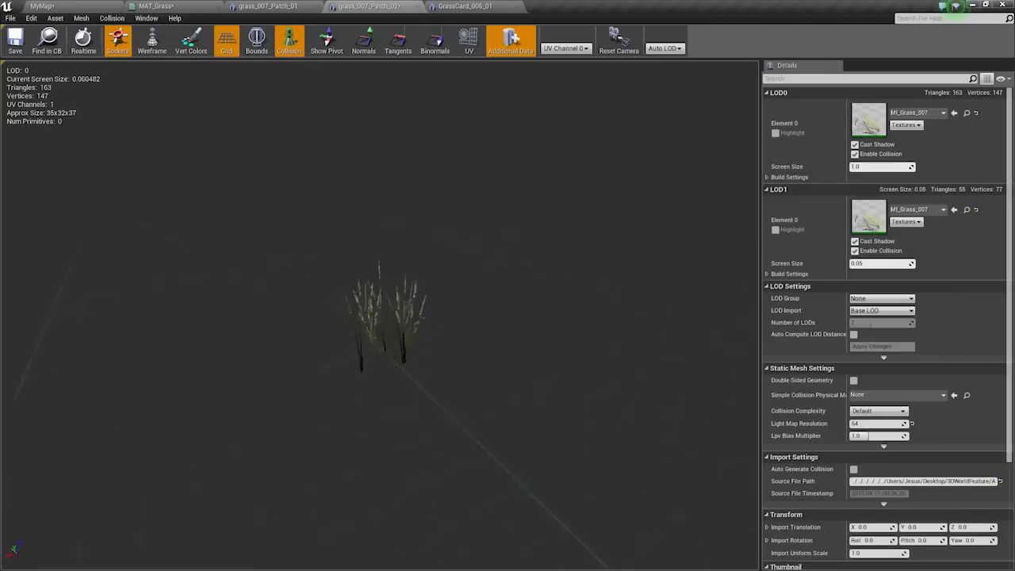
{"action": "scroll", "coordinate": [493, 274], "scroll_direction": "up", "scroll_amount": 10}
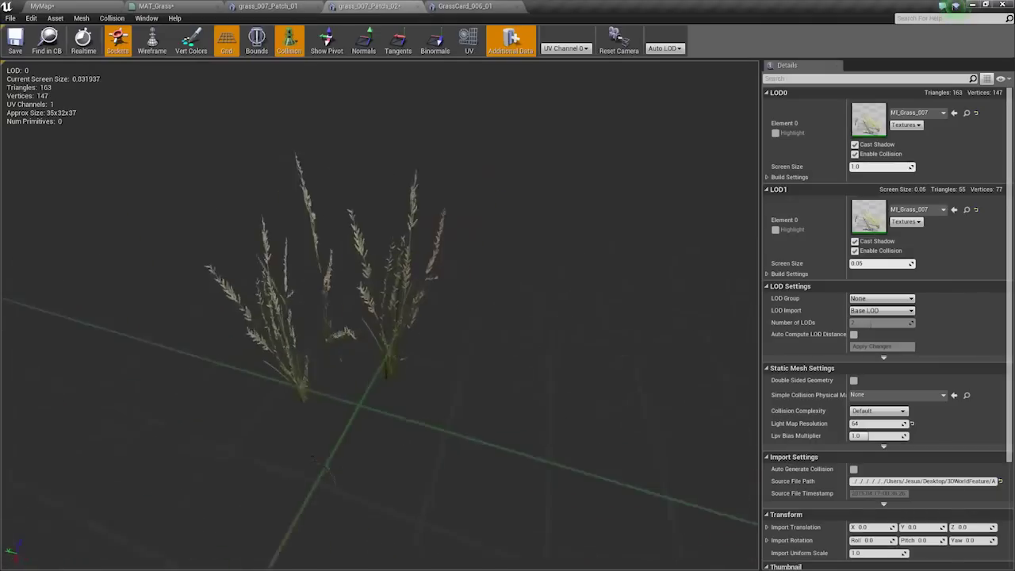
{"action": "left_click_drag", "start_coordinate": [493, 275], "coordinate": [492, 245], "text": "alt"}
Assign MI_Grass_007 to LOD0 and LOD1 of the grass_007_Patch_01 mesh.
{"action": "left_click", "coordinate": [256, 5]}
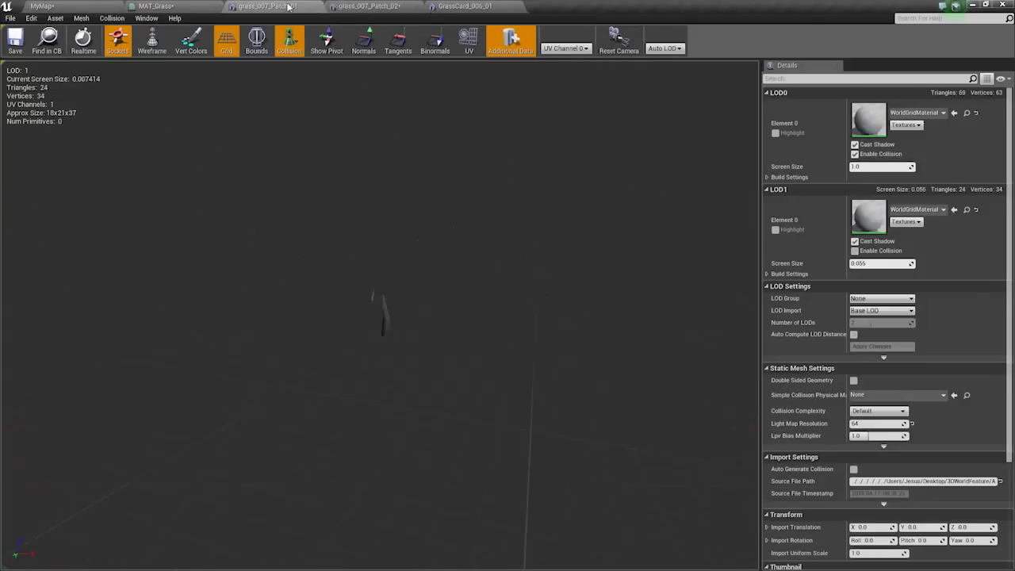
{"action": "left_click", "coordinate": [952, 210]}
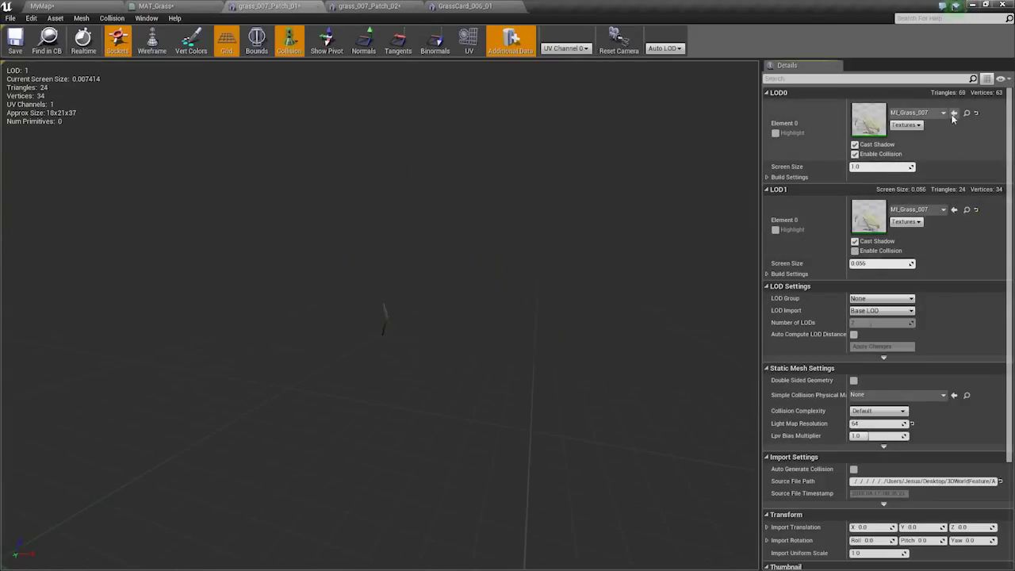
{"action": "left_click_drag", "start_coordinate": [539, 246], "coordinate": [444, 262], "text": "alt"}
{"action": "right_click_drag", "start_coordinate": [444, 262], "coordinate": [523, 270], "text": "alt"}
Enable Two Sided on the MAT_Grass material and apply the change.
{"action": "left_click", "coordinate": [55, 5]}
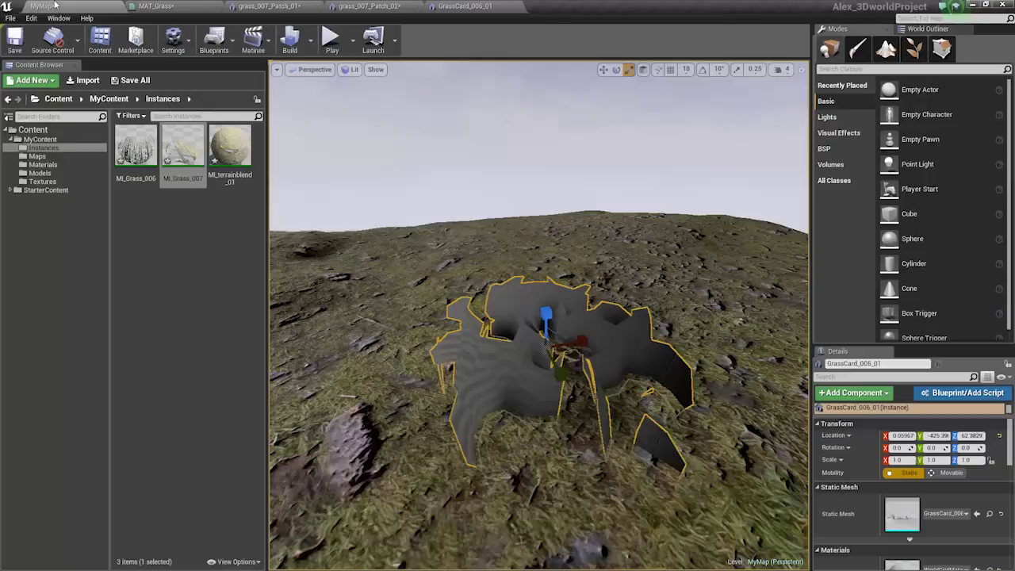
{"action": "left_click", "coordinate": [157, 7]}
{"action": "right_click_drag", "start_coordinate": [621, 304], "coordinate": [452, 274]}
{"action": "left_click", "coordinate": [679, 222]}
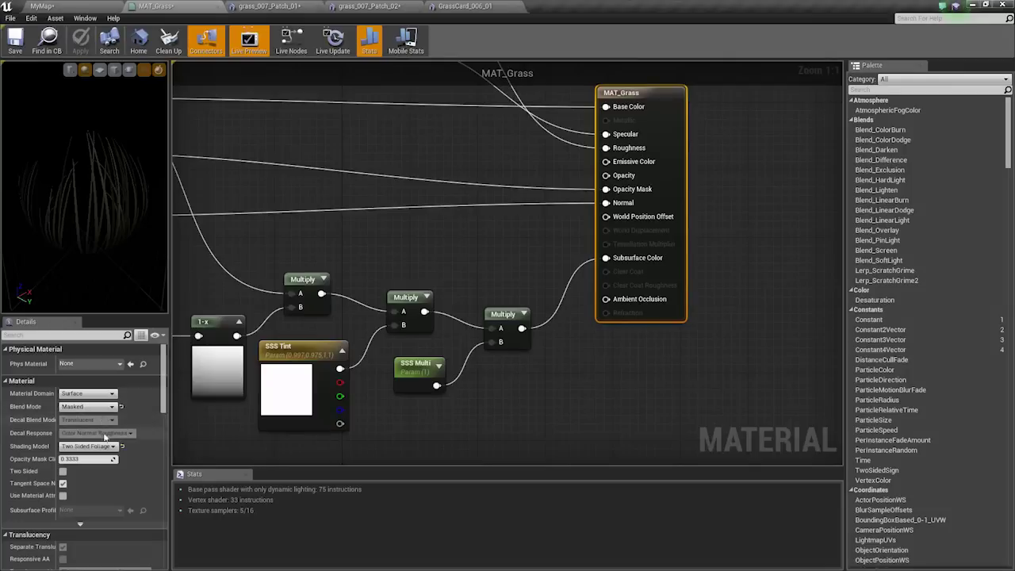
{"action": "left_click", "coordinate": [63, 472]}
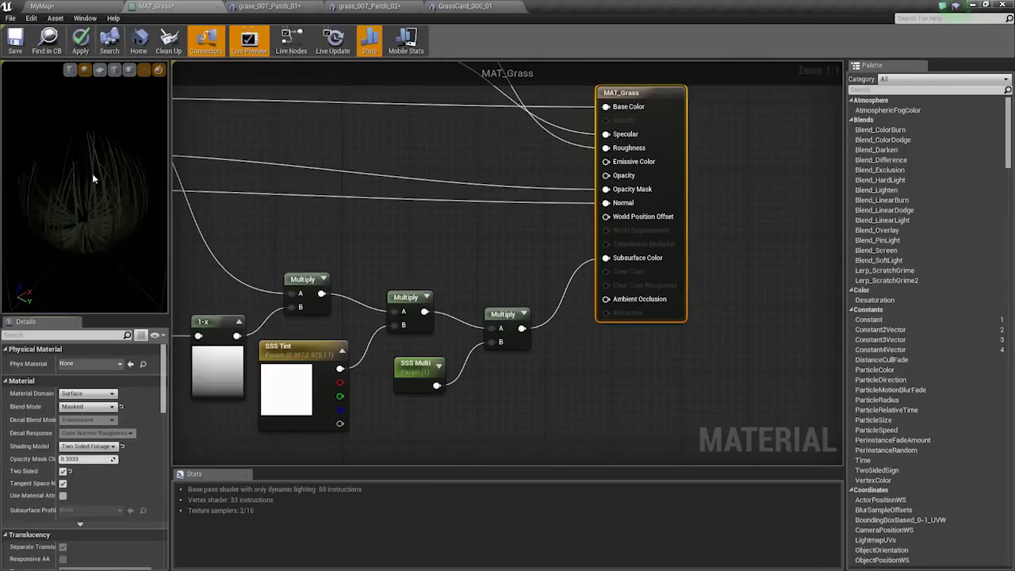
{"action": "left_click_drag", "start_coordinate": [92, 172], "coordinate": [65, 123]}
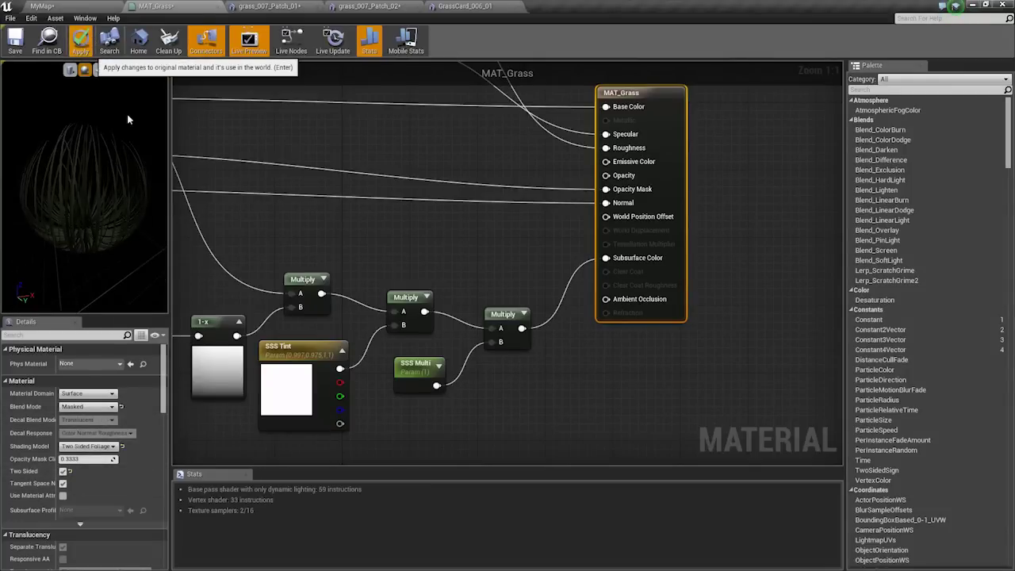
{"action": "left_click", "coordinate": [84, 70]}
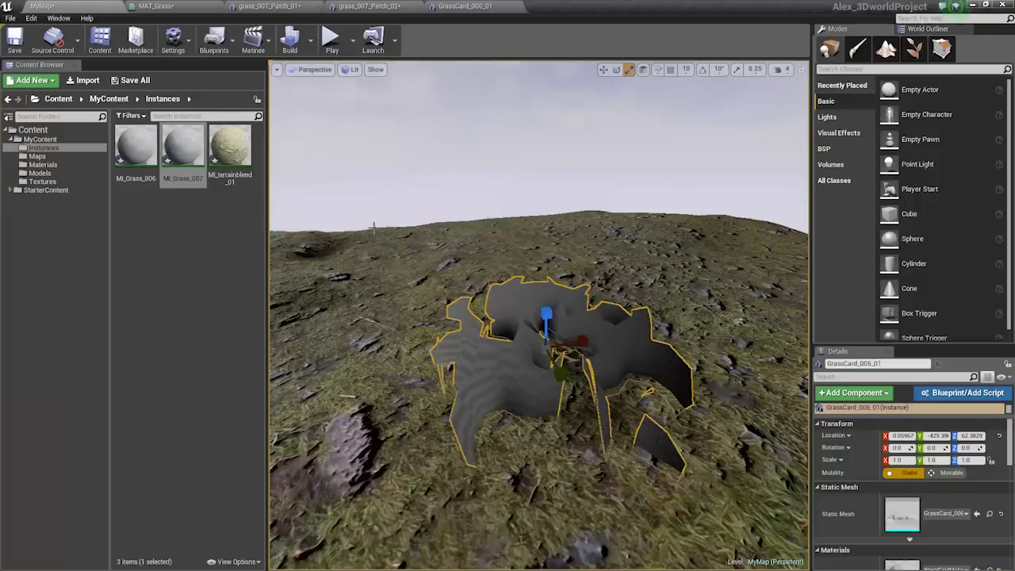
Examine grass_007_Patch_02 from several angles and distances to check its two-sided rendering and LOD transition.
{"action": "left_click", "coordinate": [360, 5]}
{"action": "left_click_drag", "start_coordinate": [583, 287], "coordinate": [508, 296]}
{"action": "right_click_drag", "start_coordinate": [583, 287], "coordinate": [583, 381]}
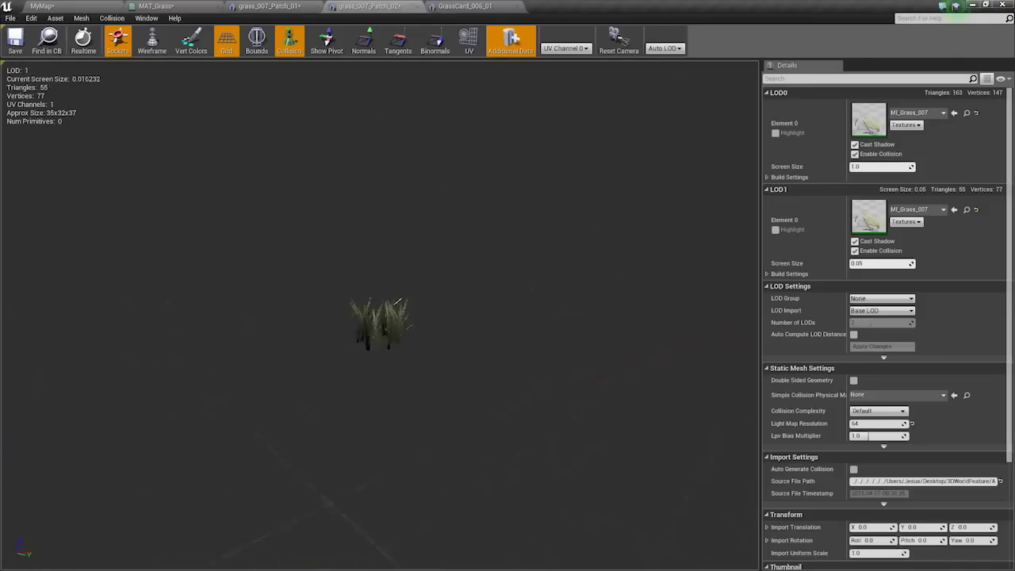
{"action": "scroll", "coordinate": [380, 333], "scroll_direction": "up", "scroll_amount": 8}
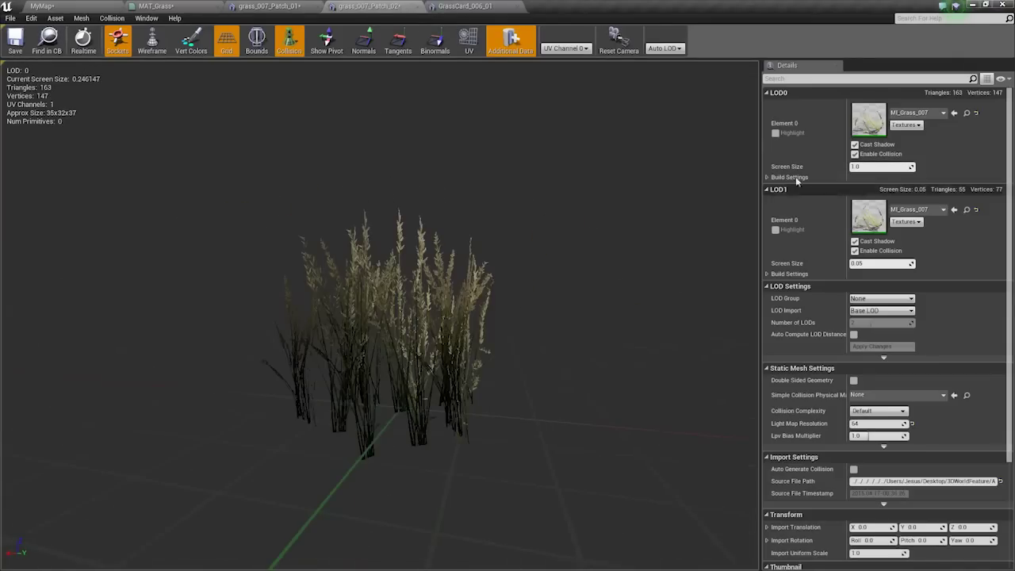
{"action": "scroll", "coordinate": [566, 285], "scroll_direction": "down", "scroll_amount": 5}
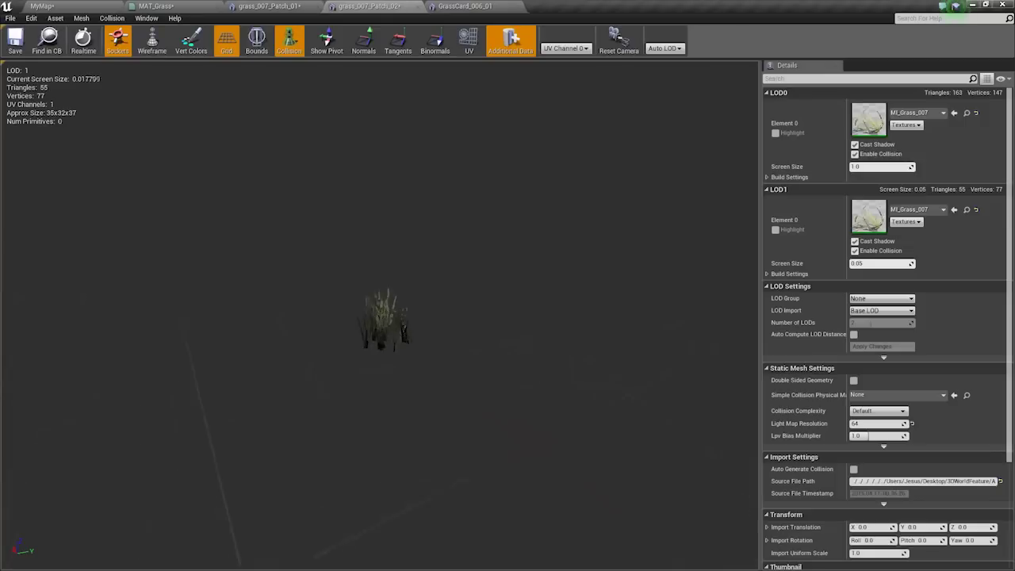
{"action": "mouse_move", "coordinate": [381, 317]}
{"action": "right_mouse_down"}
{"action": "mouse_move", "coordinate": [385, 222]}
{"action": "mouse_move", "coordinate": [385, 317]}
{"action": "right_mouse_up"}
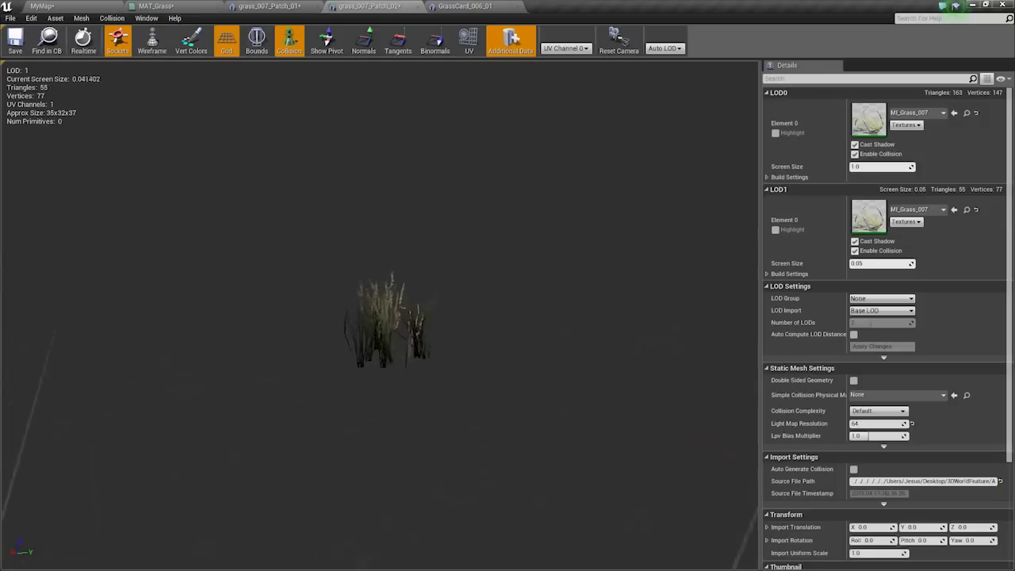
{"action": "scroll", "coordinate": [385, 318], "scroll_direction": "up", "scroll_amount": 5}
{"action": "scroll", "coordinate": [385, 317], "scroll_direction": "down", "scroll_amount": 5}
{"action": "scroll", "coordinate": [384, 318], "scroll_direction": "up", "scroll_amount": 7}
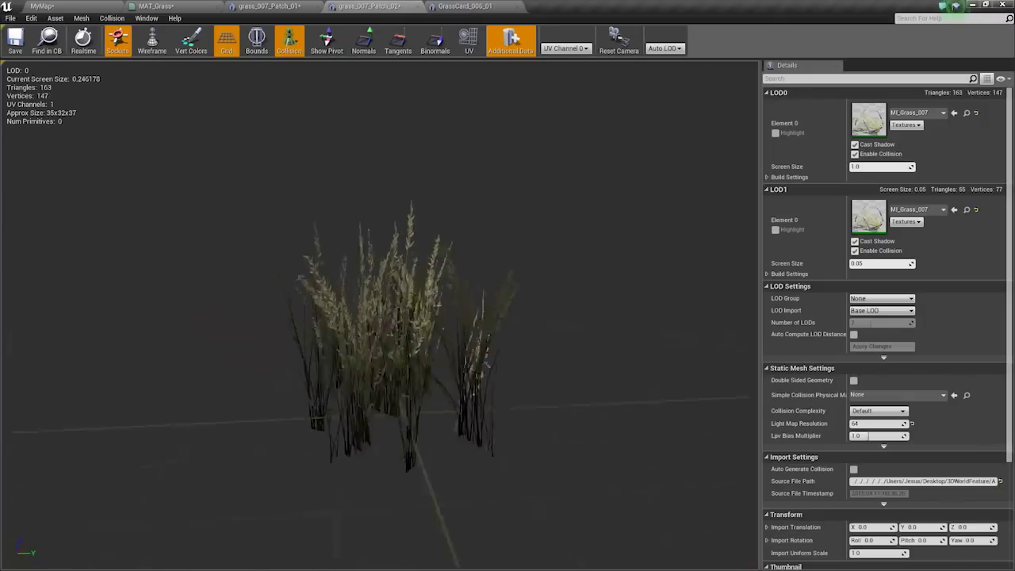
{"action": "left_click_drag", "start_coordinate": [384, 317], "coordinate": [174, 349]}
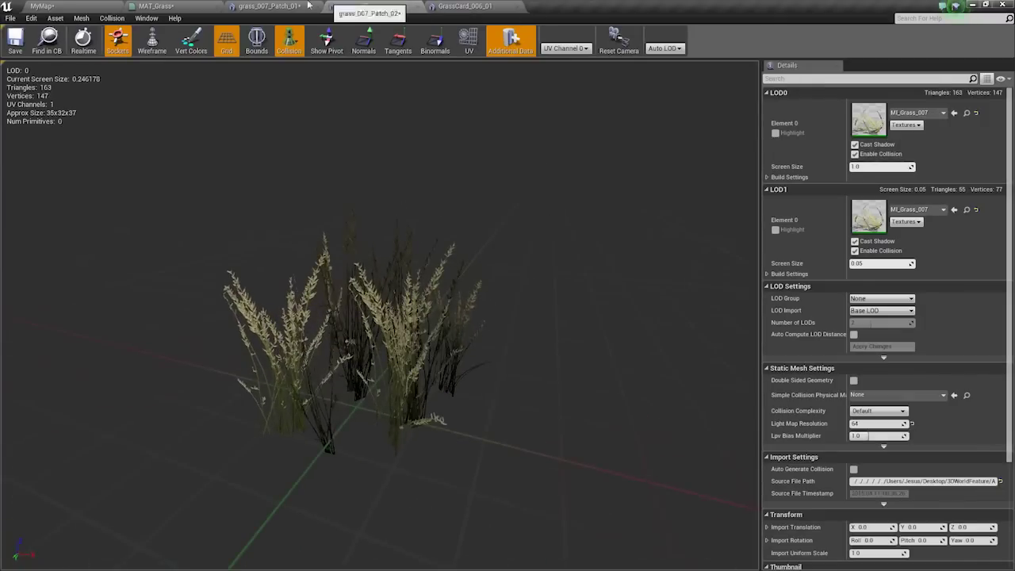
Close the grass_007_Patch_01 and grass_007_Patch_02 mesh editors.
{"action": "left_click", "coordinate": [274, 7]}
{"action": "left_click", "coordinate": [318, 6]}
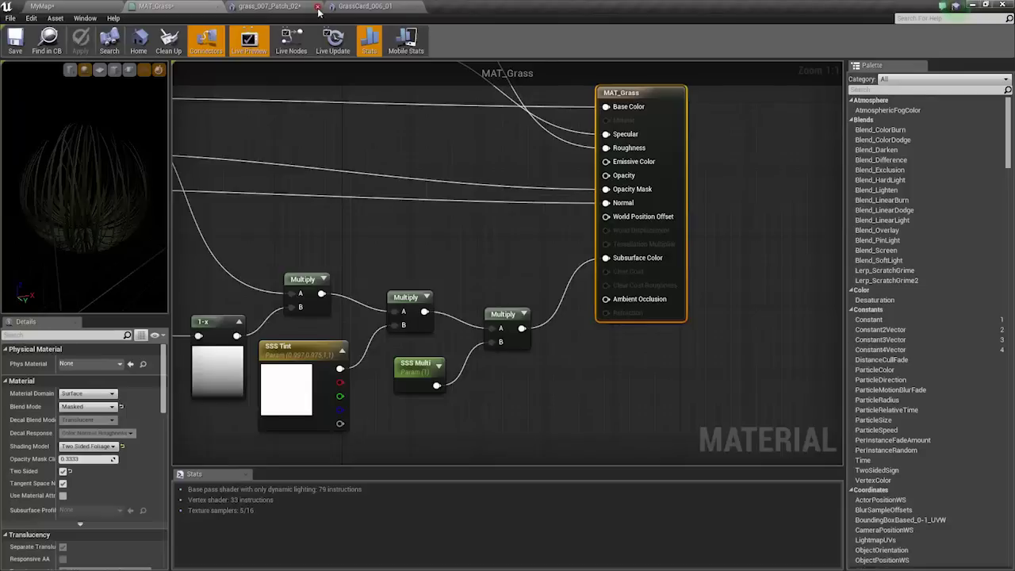
{"action": "left_click", "coordinate": [295, 7]}
{"action": "left_click", "coordinate": [317, 6]}
Assign the MI_Grass_006 material instance to LOD0, LOD1 and LOD2 of the GrassCard_006_01 mesh.
{"action": "left_click", "coordinate": [269, 6]}
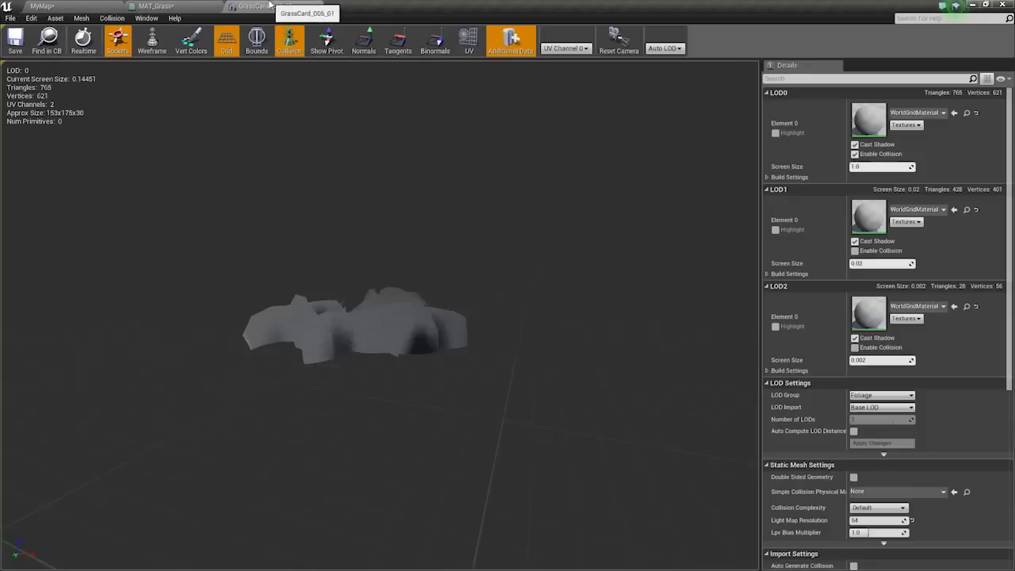
{"action": "left_click", "coordinate": [170, 5]}
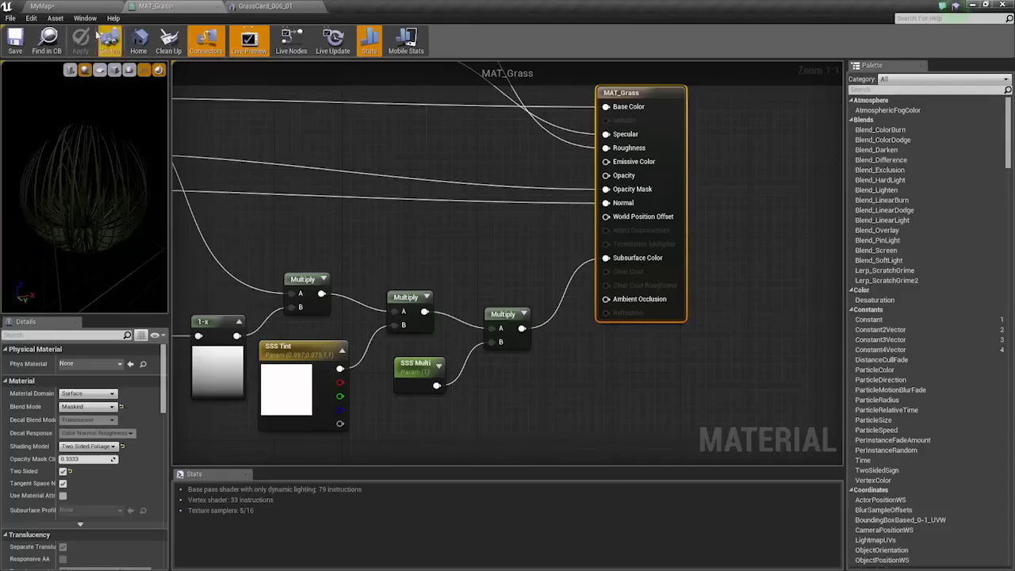
{"action": "left_click", "coordinate": [83, 7]}
{"action": "left_click", "coordinate": [123, 161]}
{"action": "left_click", "coordinate": [264, 6]}
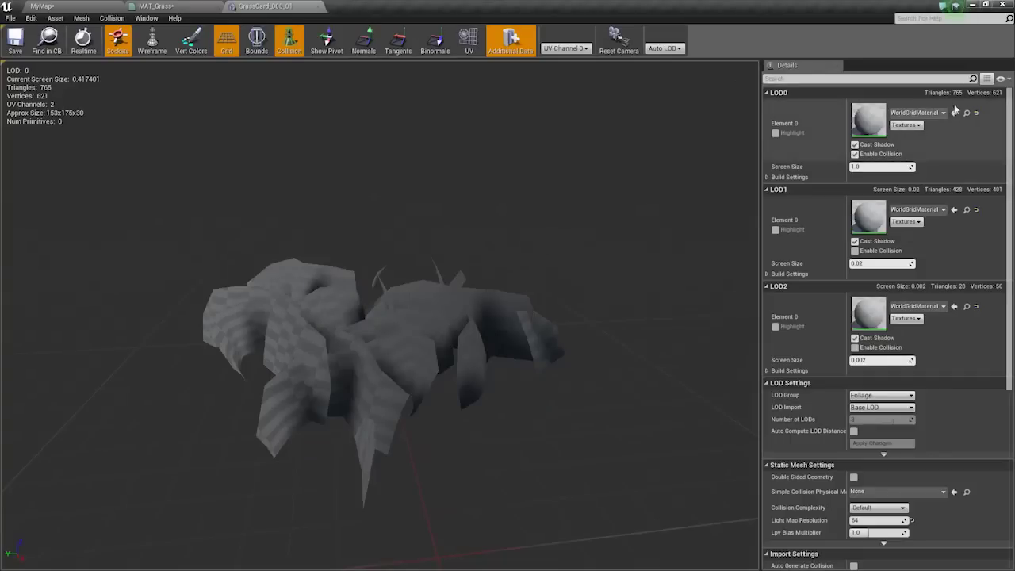
{"action": "left_click", "coordinate": [954, 113]}
{"action": "left_click", "coordinate": [954, 210]}
{"action": "left_click", "coordinate": [954, 306]}
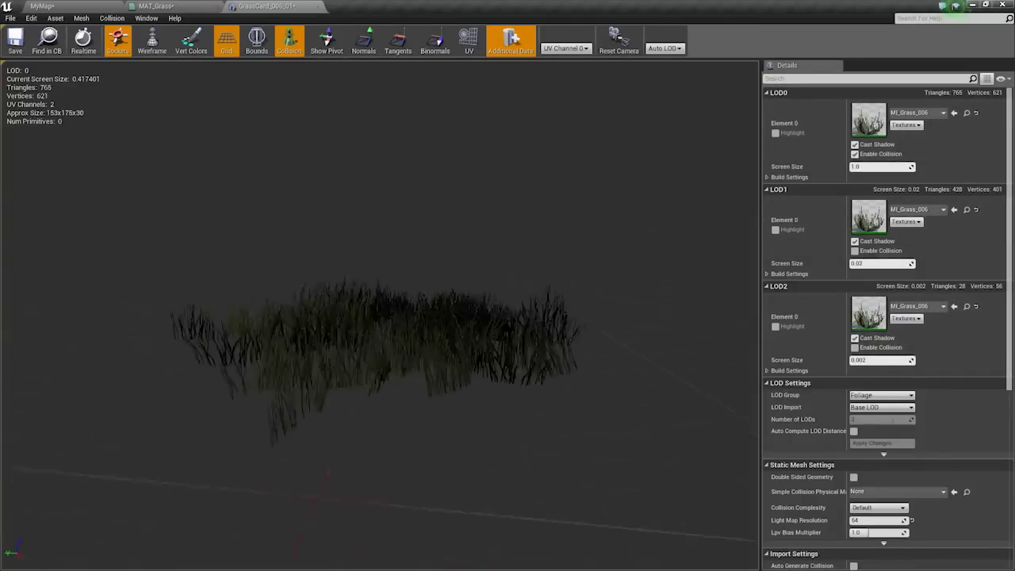
{"action": "left_click_drag", "start_coordinate": [426, 311], "coordinate": [504, 318]}
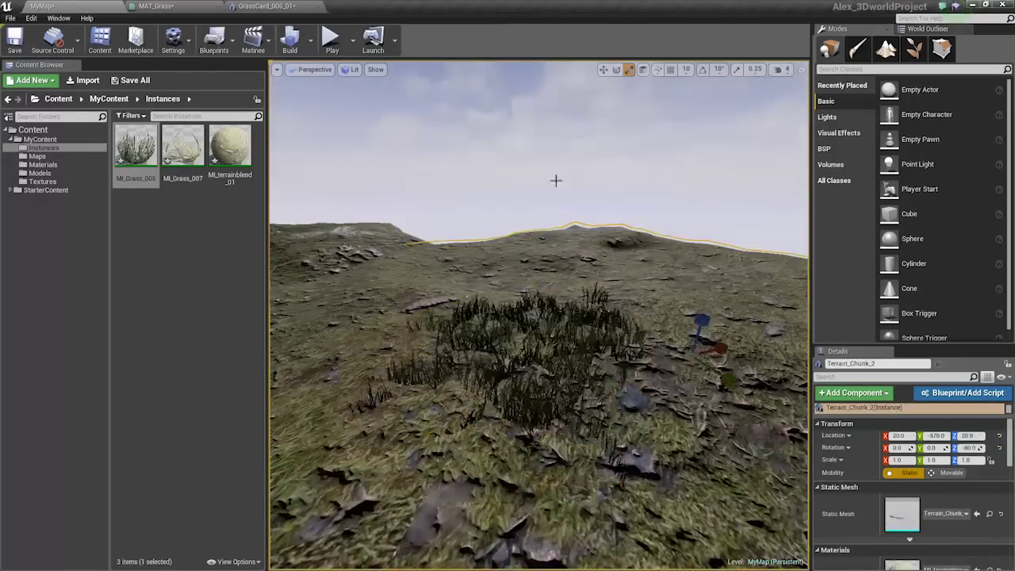
Examine the placed grass patch in the level up close from a low angle facing the sun.
{"action": "left_click_drag", "start_coordinate": [555, 181], "coordinate": [567, 257], "text": "alt"}
{"action": "scroll", "coordinate": [566, 248], "scroll_direction": "up", "scroll_amount": 5}
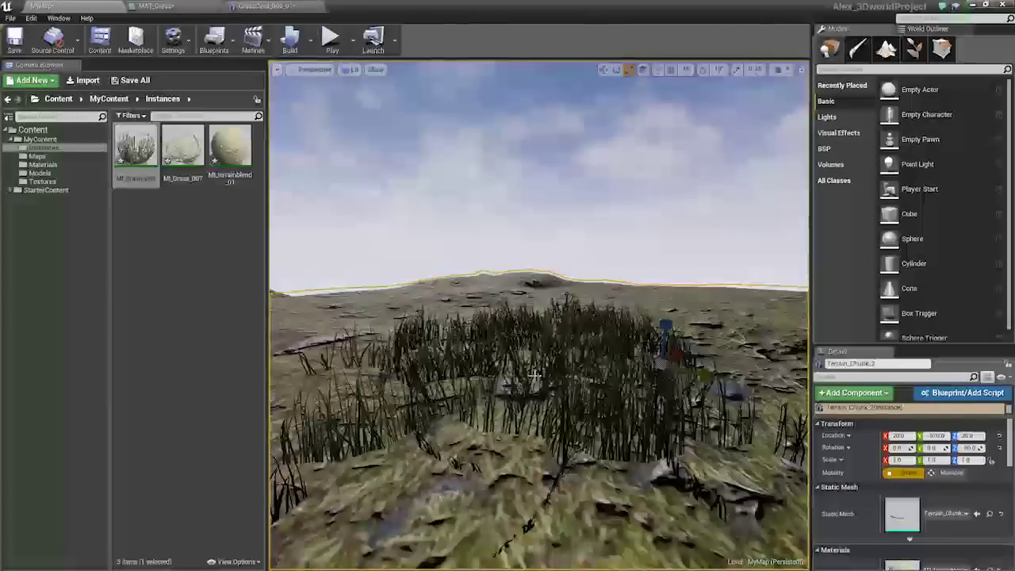
{"action": "mouse_move", "coordinate": [634, 242]}
{"action": "right_mouse_down"}
{"action": "mouse_move", "coordinate": [634, 230]}
{"action": "mouse_move", "coordinate": [634, 243]}
{"action": "right_mouse_up"}
{"action": "left_click", "coordinate": [634, 243]}
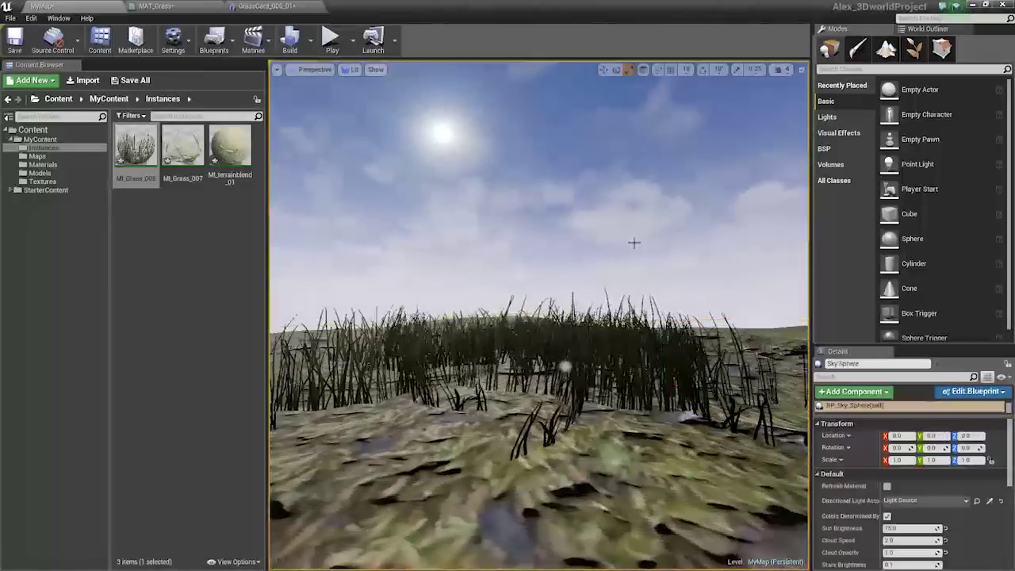
Examine the placed grass patch's shading facing toward and away from the sun, and select the level's Light Source.
{"action": "left_click", "coordinate": [568, 330]}
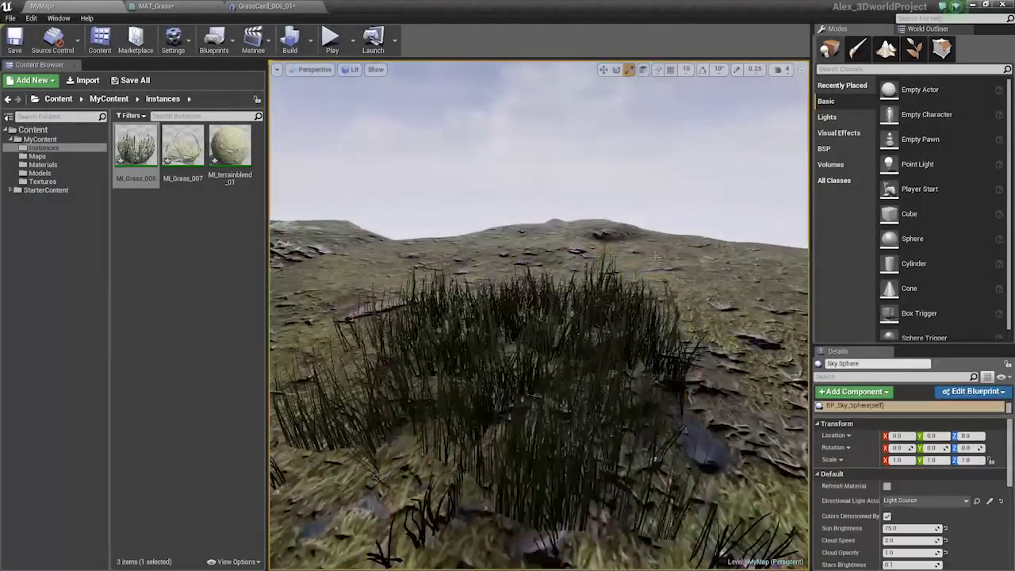
{"action": "right_click_drag", "start_coordinate": [540, 317], "coordinate": [540, 310]}
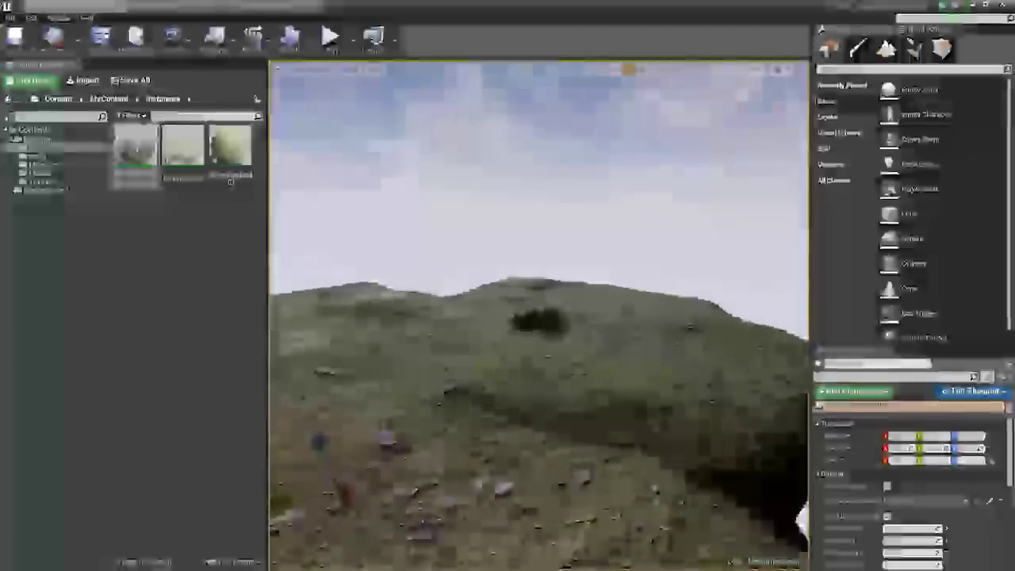
{"action": "right_click_drag", "start_coordinate": [669, 286], "coordinate": [669, 279]}
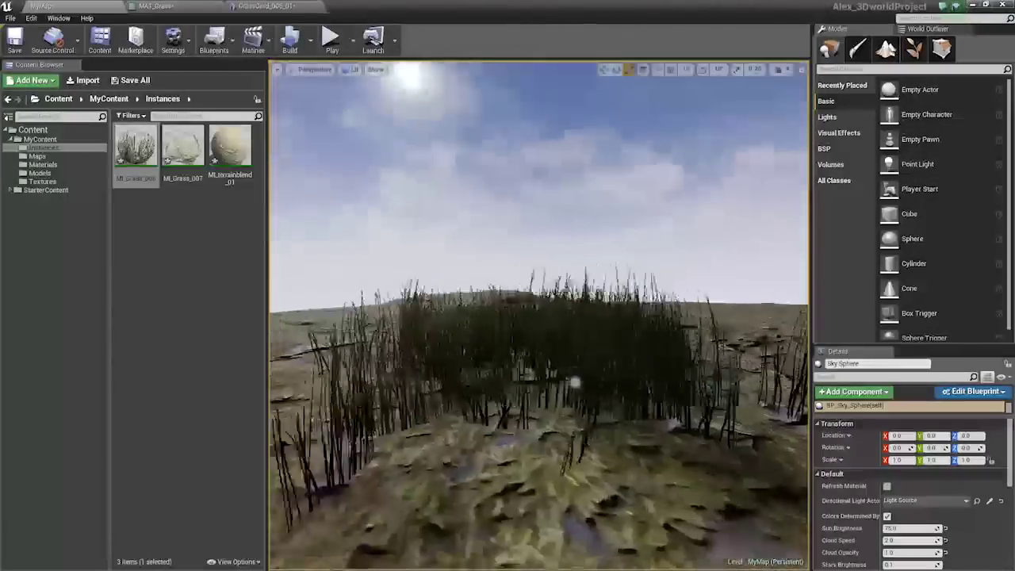
{"action": "right_click_drag", "start_coordinate": [666, 293], "coordinate": [663, 373]}
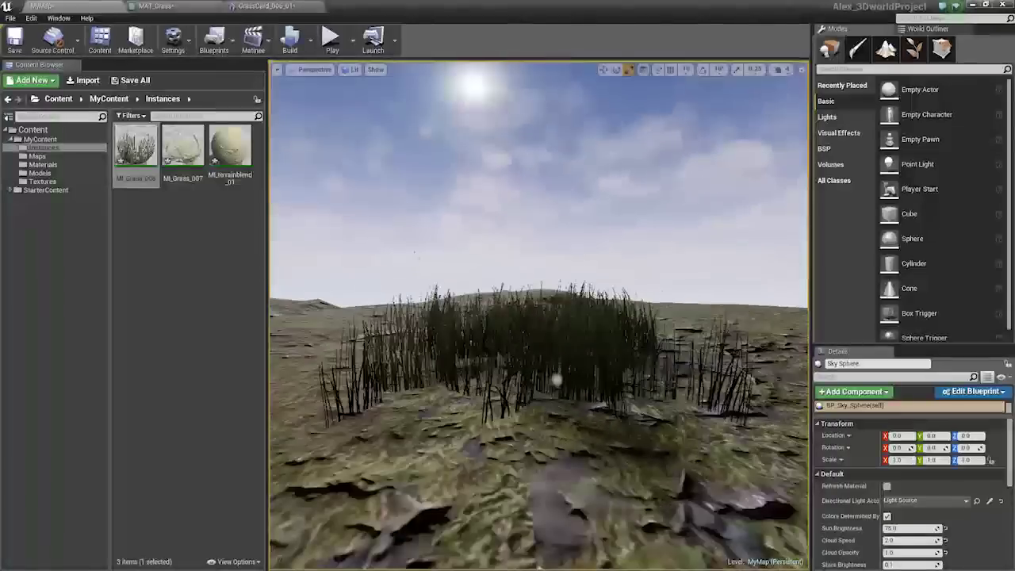
{"action": "mouse_move", "coordinate": [539, 316]}
{"action": "right_mouse_down"}
{"action": "mouse_move", "coordinate": [555, 349]}
{"action": "mouse_move", "coordinate": [547, 316]}
{"action": "mouse_move", "coordinate": [559, 314]}
{"action": "mouse_move", "coordinate": [539, 317]}
{"action": "right_mouse_up"}
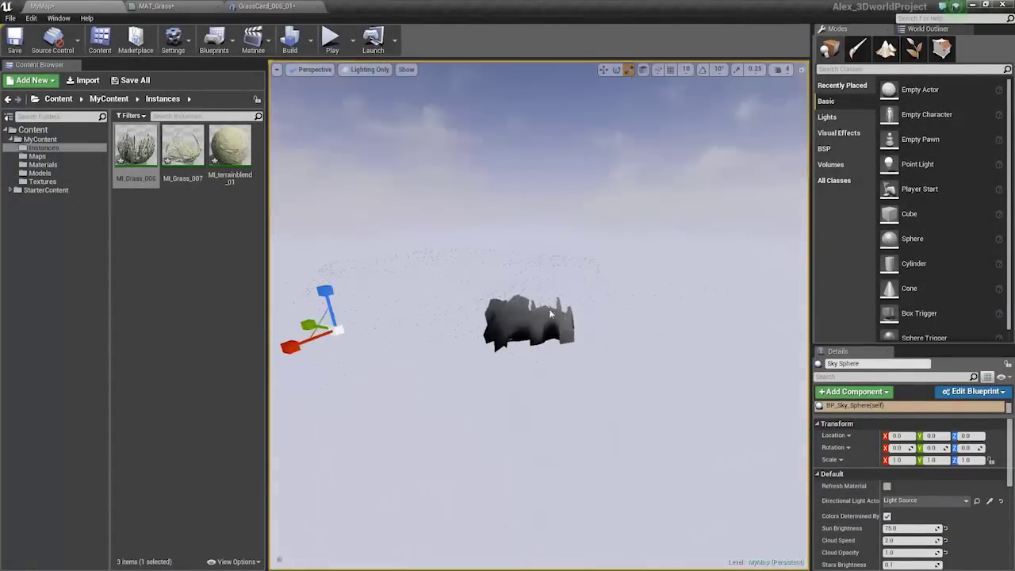
{"action": "mouse_move", "coordinate": [550, 314]}
{"action": "right_mouse_down"}
{"action": "mouse_move", "coordinate": [539, 298]}
{"action": "mouse_move", "coordinate": [555, 349]}
{"action": "mouse_move", "coordinate": [567, 341]}
{"action": "mouse_move", "coordinate": [554, 310]}
{"action": "right_mouse_up"}
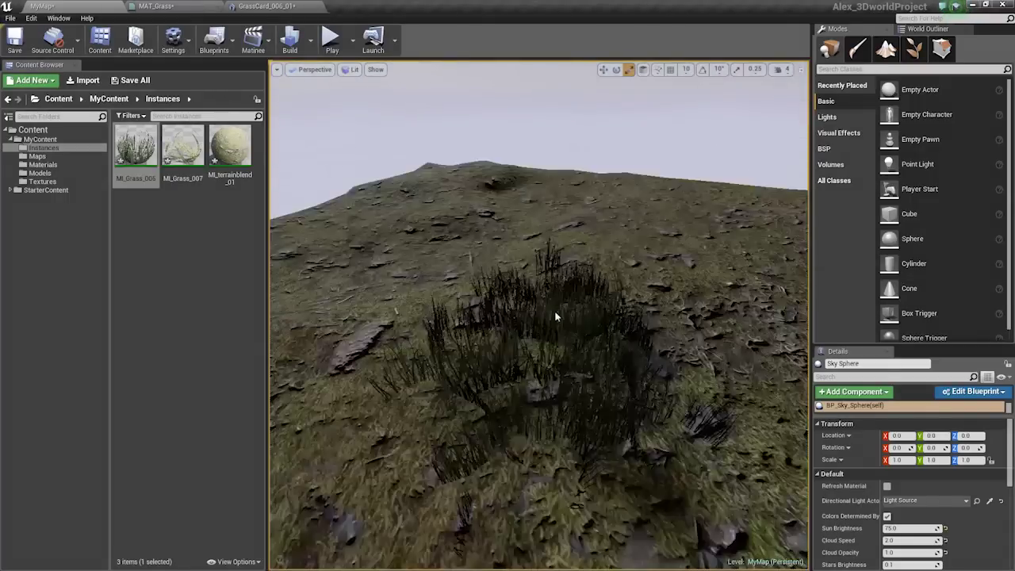
{"action": "right_click_drag", "start_coordinate": [555, 315], "coordinate": [589, 319]}
{"action": "right_click_drag", "start_coordinate": [525, 314], "coordinate": [495, 215]}
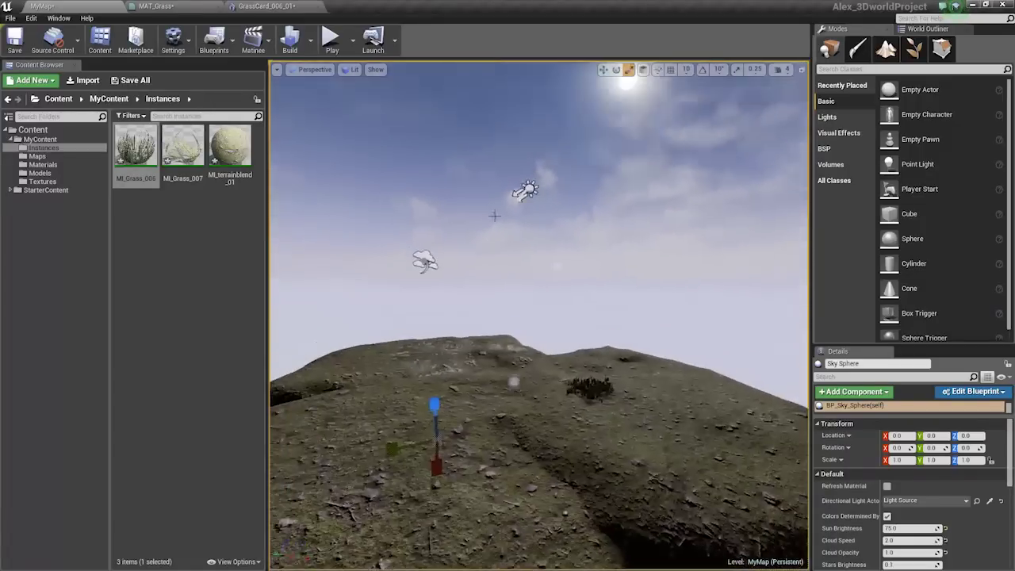
{"action": "left_click", "coordinate": [527, 194]}
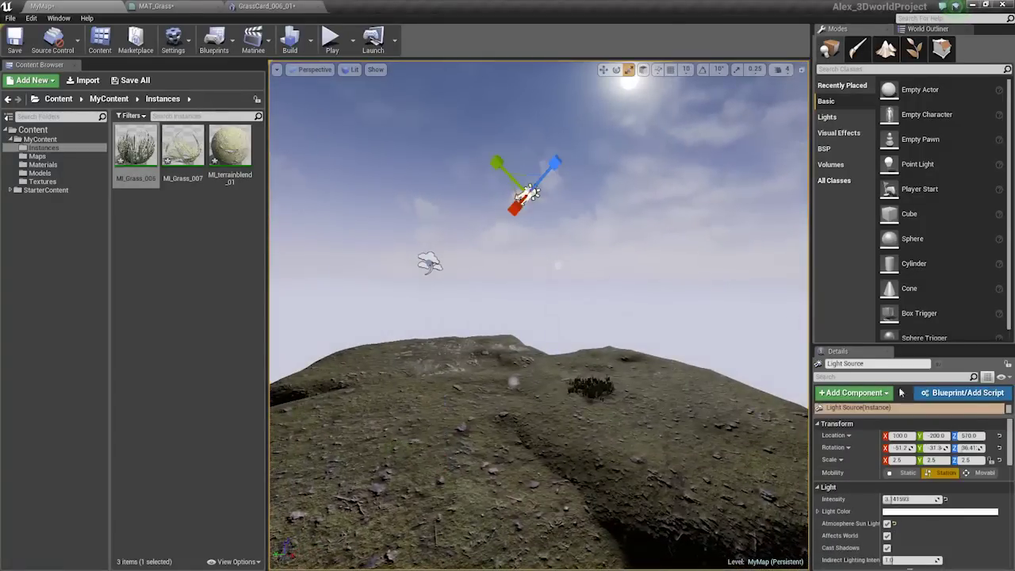
{"action": "right_click_drag", "start_coordinate": [527, 193], "coordinate": [397, 381]}
Duplicate the GrassCard_006_01 patch and place the copy beside the original so that the two overlap.
{"action": "left_click", "coordinate": [484, 395]}
{"action": "left_click_drag", "start_coordinate": [531, 394], "coordinate": [603, 371], "text": "alt"}
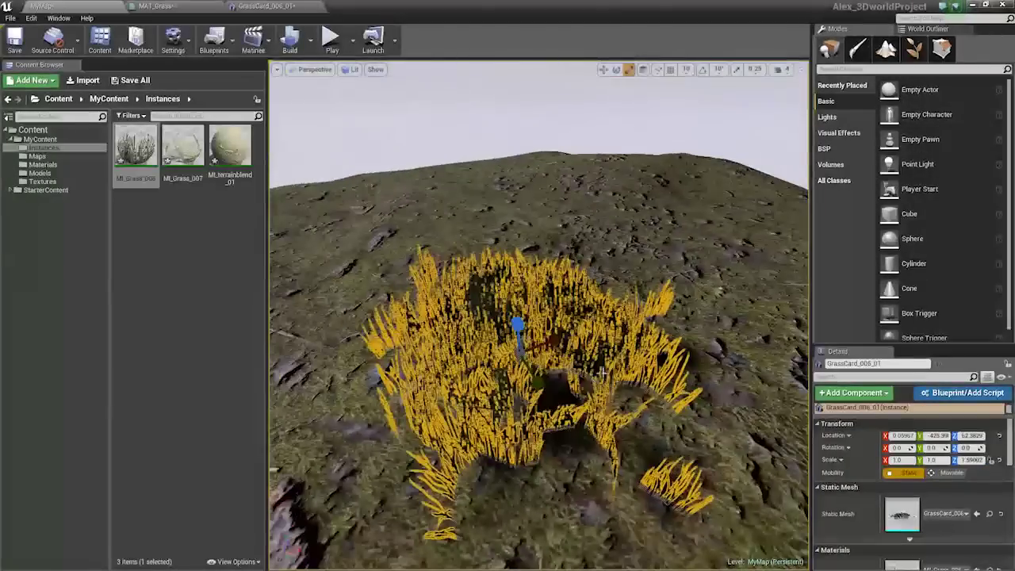
{"action": "left_click_drag", "start_coordinate": [538, 357], "coordinate": [646, 305], "text": "alt"}
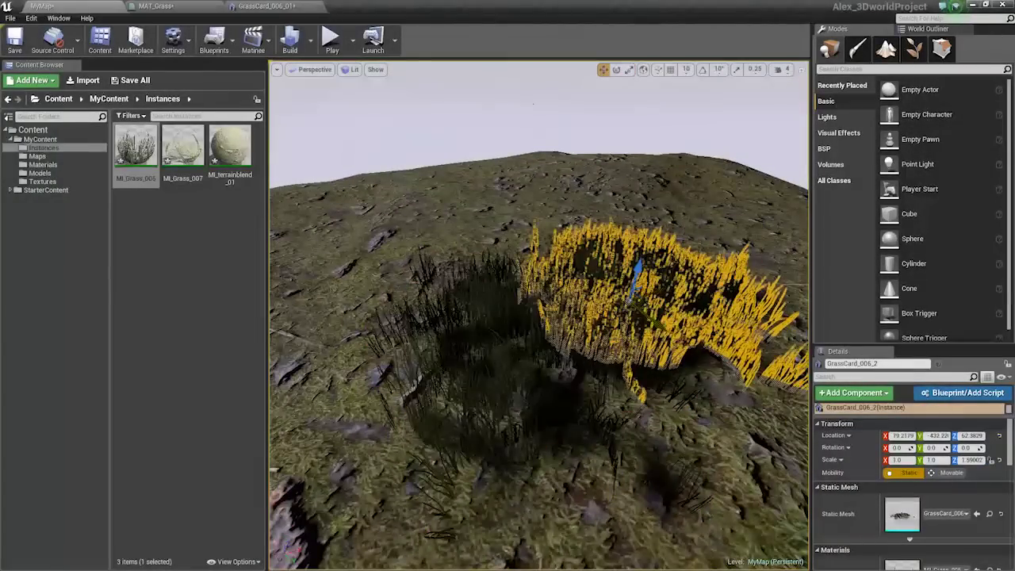
{"action": "left_click", "coordinate": [533, 104]}
Duplicate the second grass card and place the third copy next to it to make the clump denser.
{"action": "left_click_drag", "start_coordinate": [533, 104], "coordinate": [730, 119], "text": "alt"}
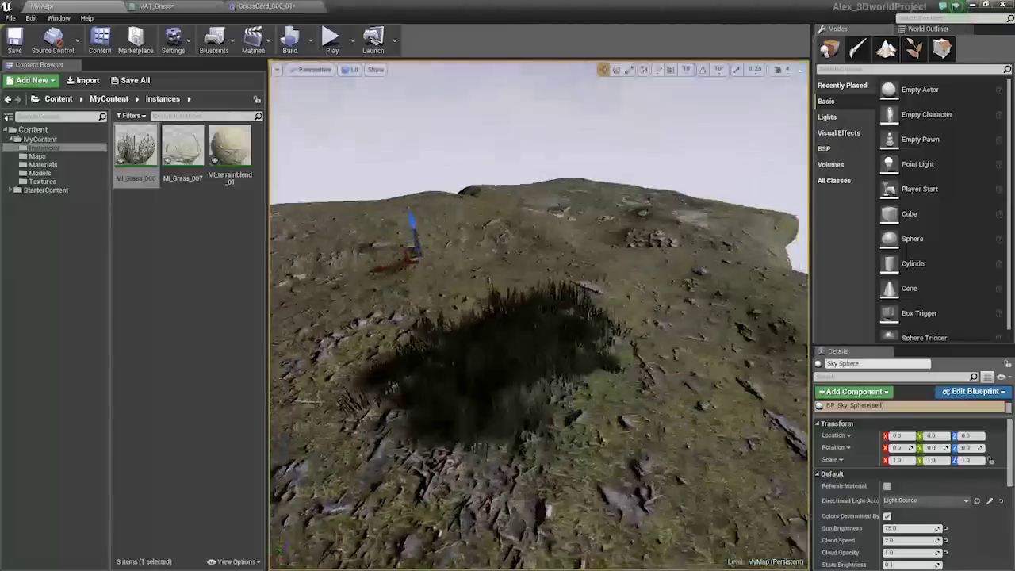
{"action": "left_click_drag", "start_coordinate": [701, 252], "coordinate": [707, 259], "text": "alt"}
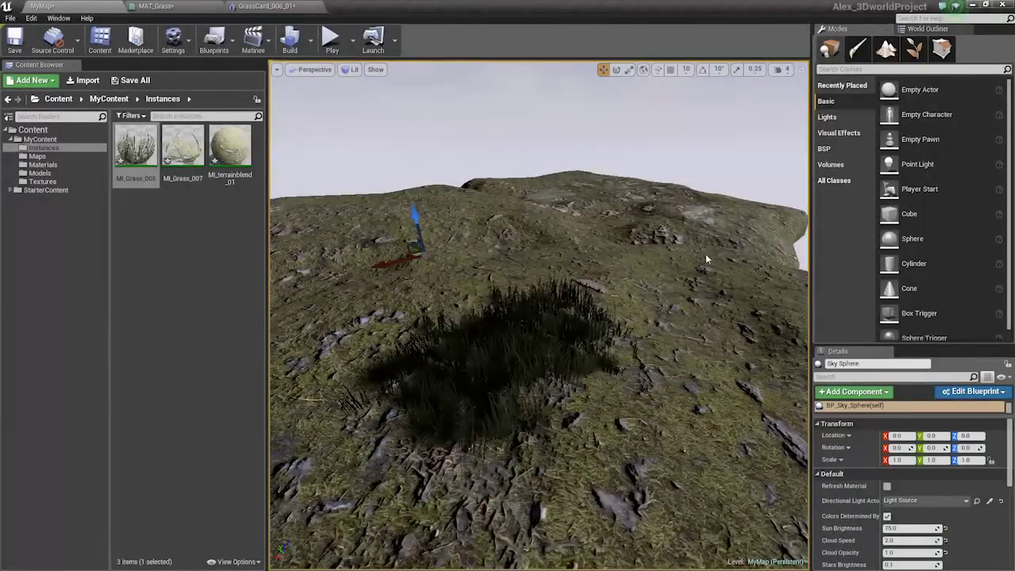
{"action": "left_click_drag", "start_coordinate": [714, 230], "coordinate": [793, 163], "text": "alt"}
{"action": "scroll", "coordinate": [501, 320], "scroll_direction": "up", "scroll_amount": 5}
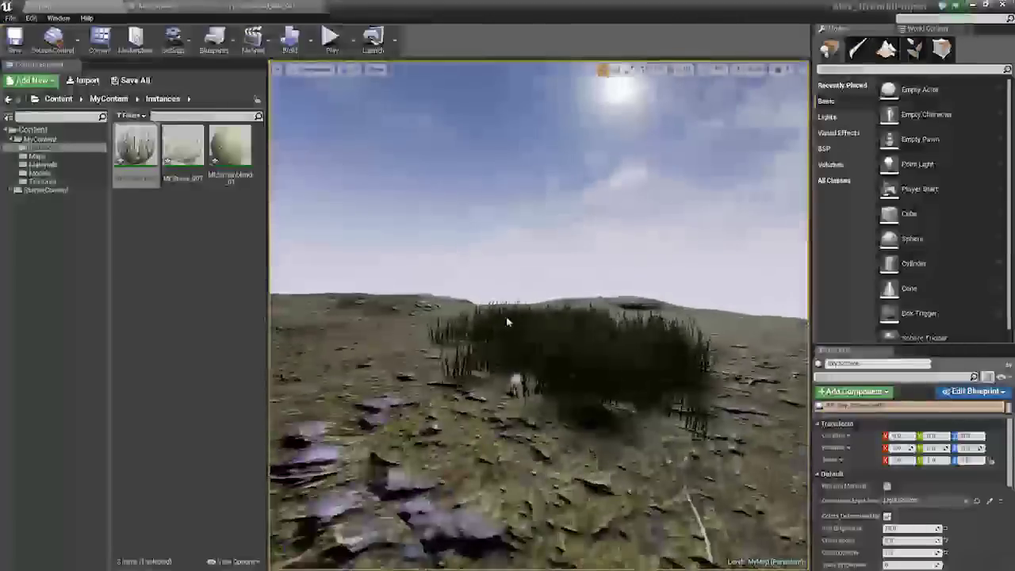
{"action": "left_click", "coordinate": [525, 334]}
{"action": "key", "text": "e"}
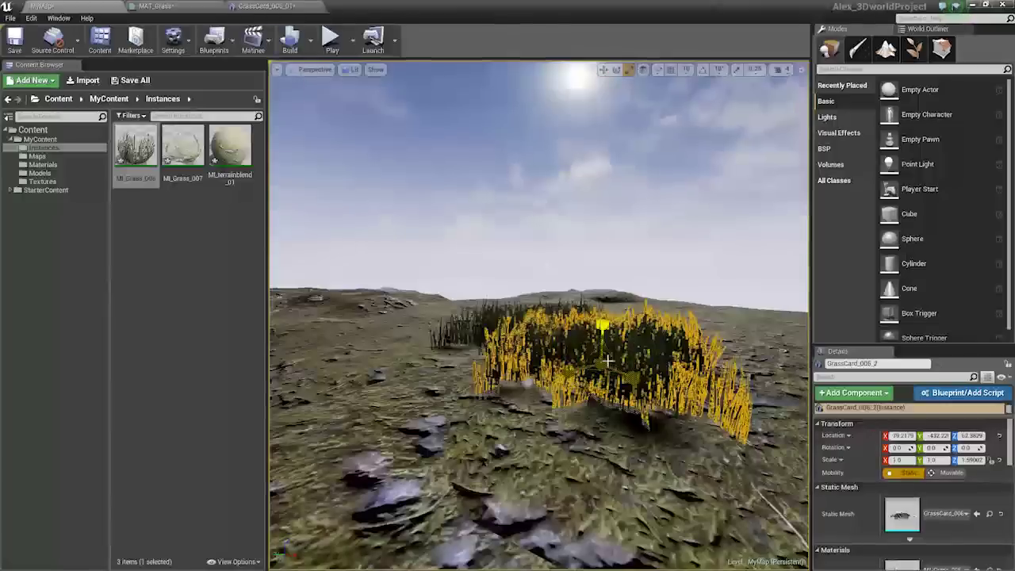
{"action": "left_click_drag", "start_coordinate": [603, 337], "coordinate": [736, 337], "text": "alt"}
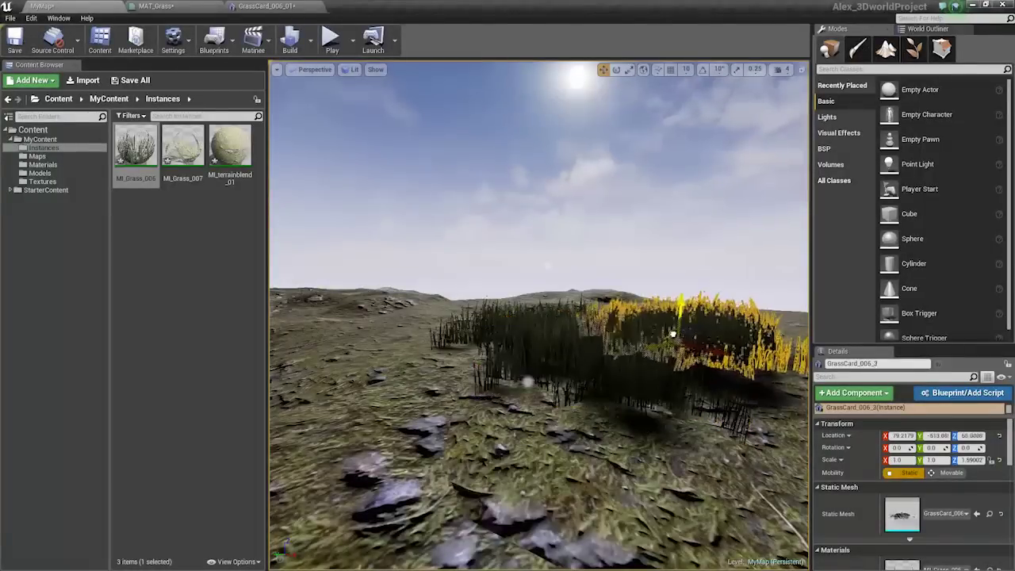
{"action": "right_click_drag", "start_coordinate": [664, 224], "coordinate": [641, 269]}
{"action": "left_click", "coordinate": [664, 224]}
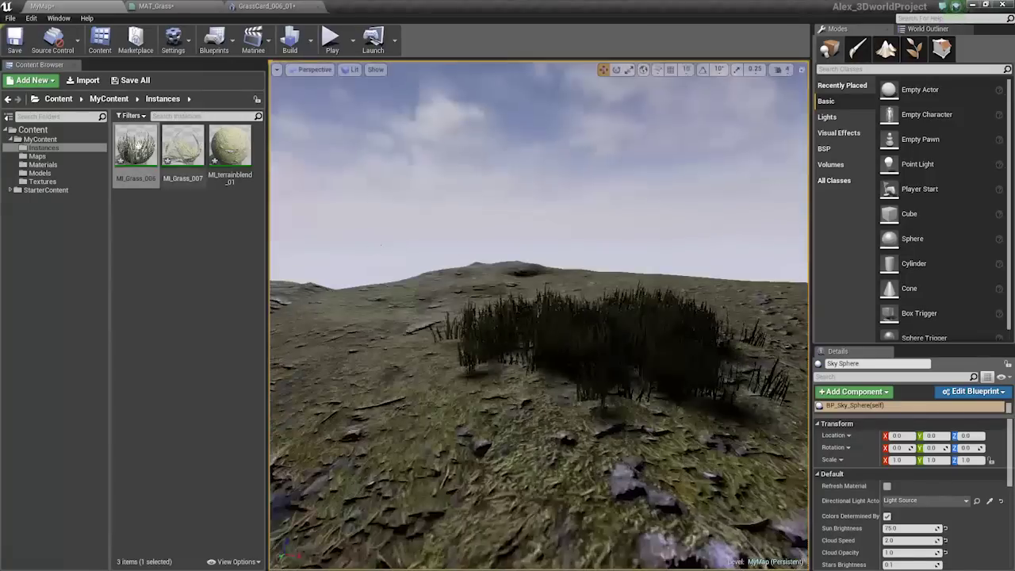
Place the grass_007_Patch_01 mesh beside the grass cards on the terrain and scale it up uniformly to about 2.83.
{"action": "left_click", "coordinate": [40, 173]}
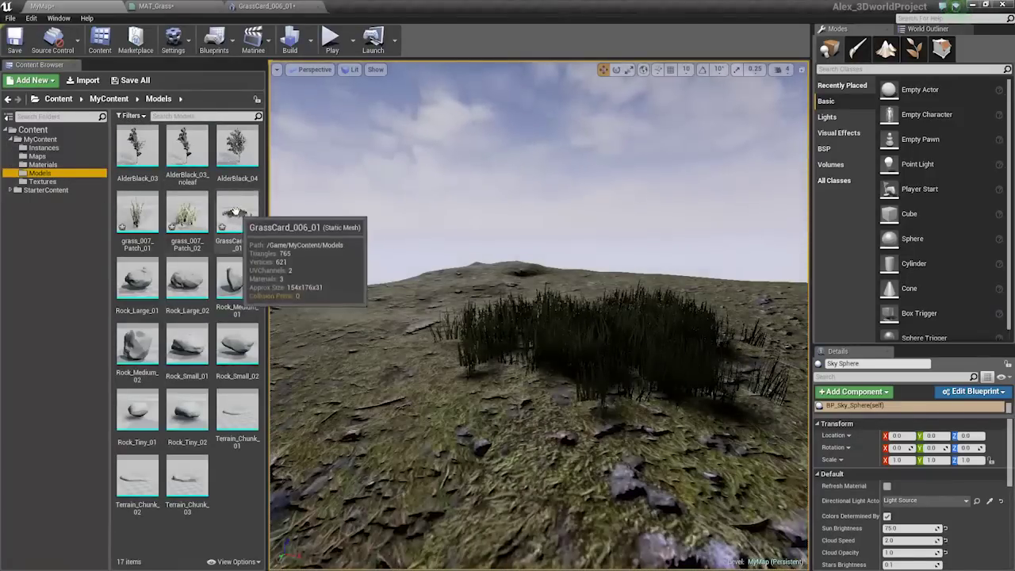
{"action": "left_click", "coordinate": [137, 216]}
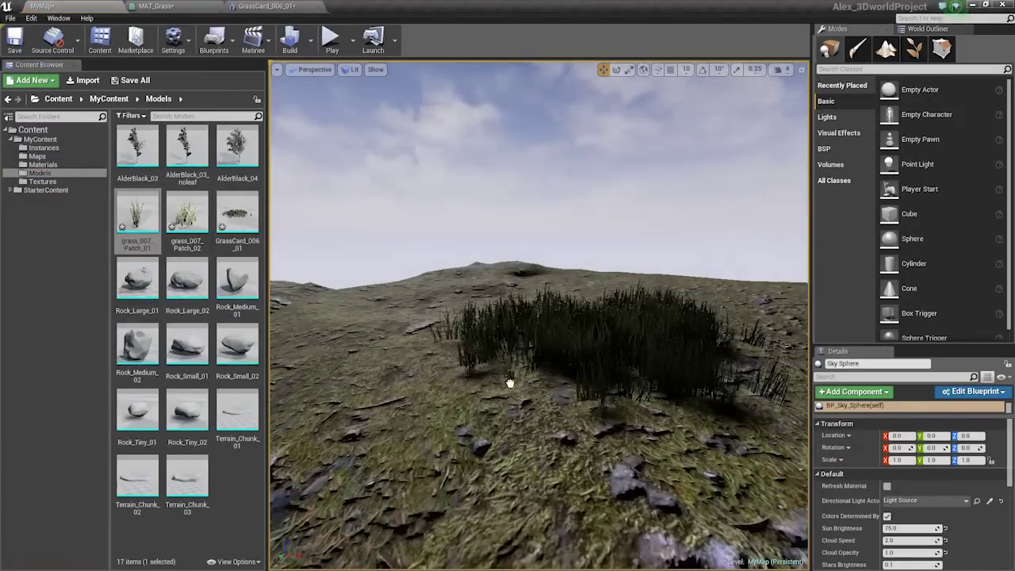
{"action": "left_click_drag", "start_coordinate": [510, 384], "coordinate": [522, 370]}
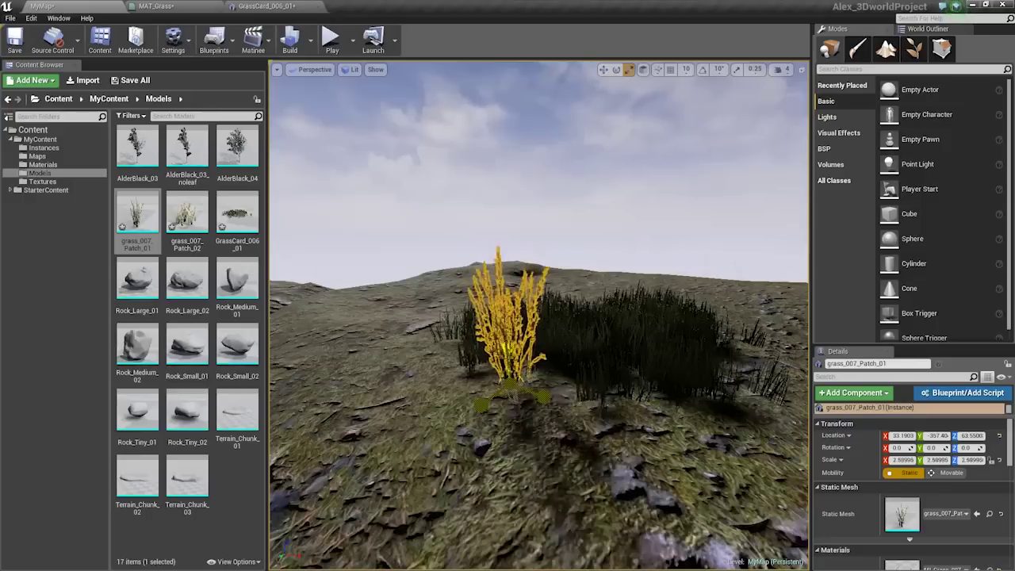
{"action": "left_click", "coordinate": [609, 249]}
{"action": "right_click_drag", "start_coordinate": [614, 294], "coordinate": [635, 305]}
{"action": "left_click", "coordinate": [483, 341]}
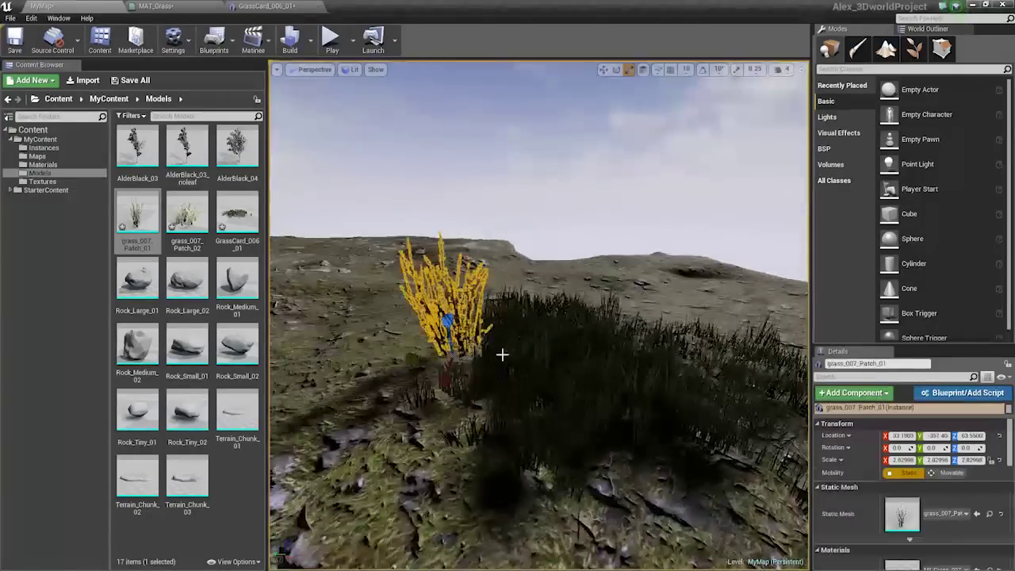
{"action": "left_click_drag", "start_coordinate": [441, 371], "coordinate": [568, 381]}
{"action": "right_click_drag", "start_coordinate": [587, 349], "coordinate": [596, 298]}
{"action": "left_click", "coordinate": [650, 227]}
{"action": "right_click_drag", "start_coordinate": [651, 227], "coordinate": [300, 189]}
In the MAT_Grass material, move the Diffuse Texture node away from the others and feed its colour output into a new Desaturation node.
{"action": "left_click", "coordinate": [174, 5]}
{"action": "right_click_drag", "start_coordinate": [540, 268], "coordinate": [508, 343]}
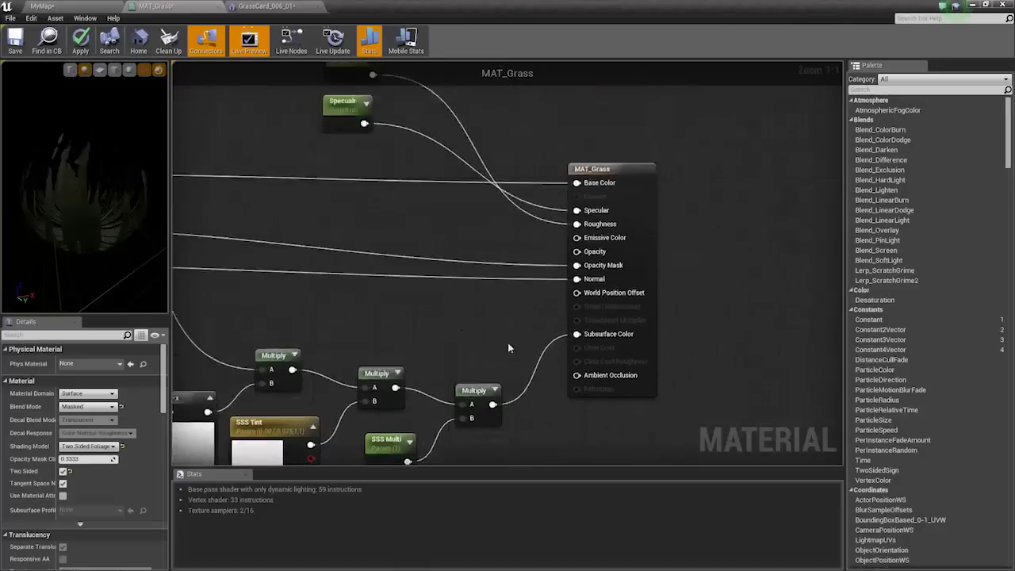
{"action": "scroll", "coordinate": [486, 316], "scroll_direction": "down", "scroll_amount": 6}
{"action": "right_click_drag", "start_coordinate": [393, 275], "coordinate": [515, 260]}
{"action": "scroll", "coordinate": [516, 268], "scroll_direction": "up", "scroll_amount": 5}
{"action": "right_click_drag", "start_coordinate": [485, 308], "coordinate": [355, 281]}
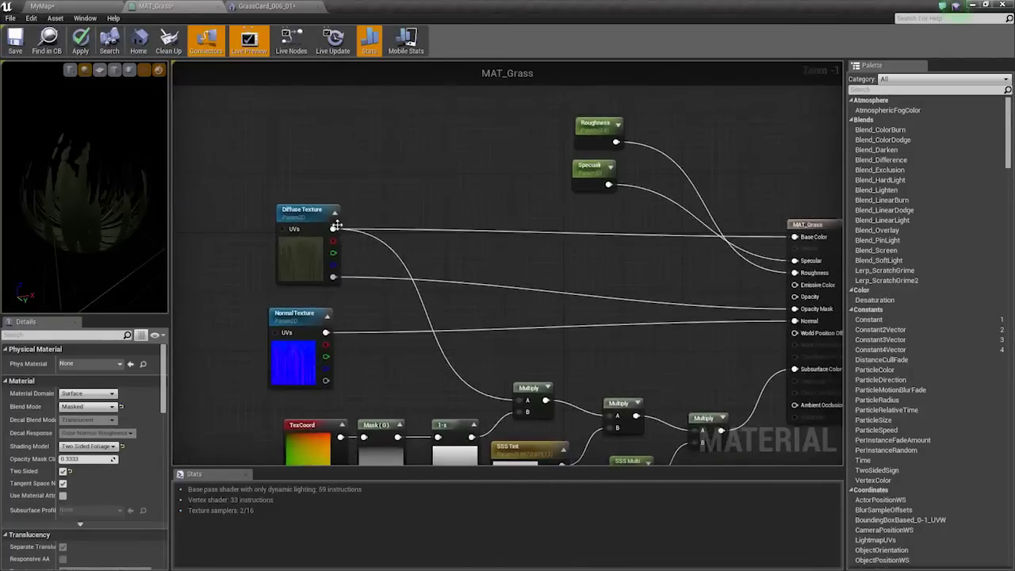
{"action": "left_click_drag", "start_coordinate": [326, 219], "coordinate": [239, 126]}
{"action": "right_click_drag", "start_coordinate": [258, 155], "coordinate": [343, 185]}
{"action": "left_click_drag", "start_coordinate": [342, 185], "coordinate": [468, 221]}
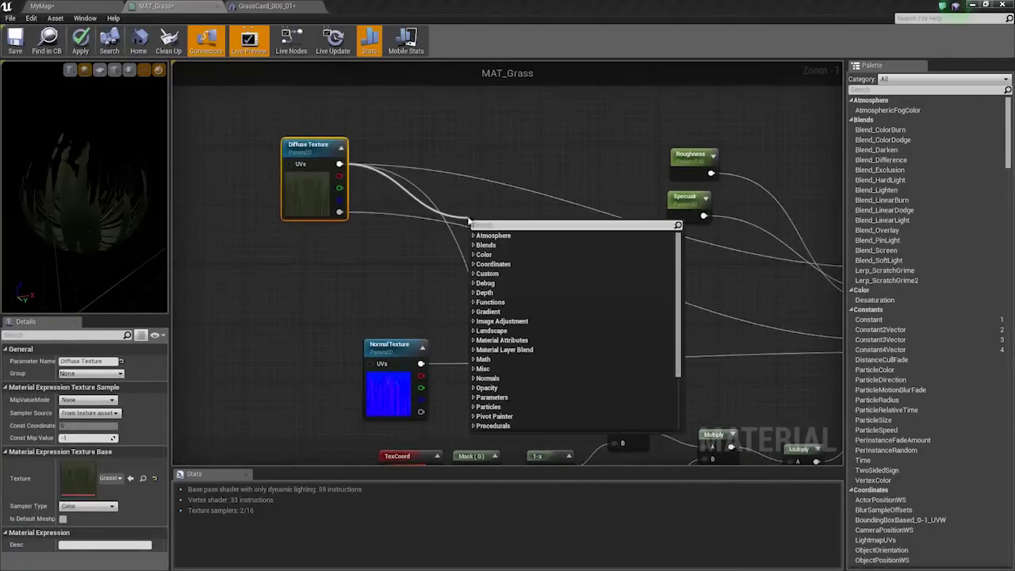
{"action": "type", "text": "desat"}
{"action": "key", "text": "Return"}
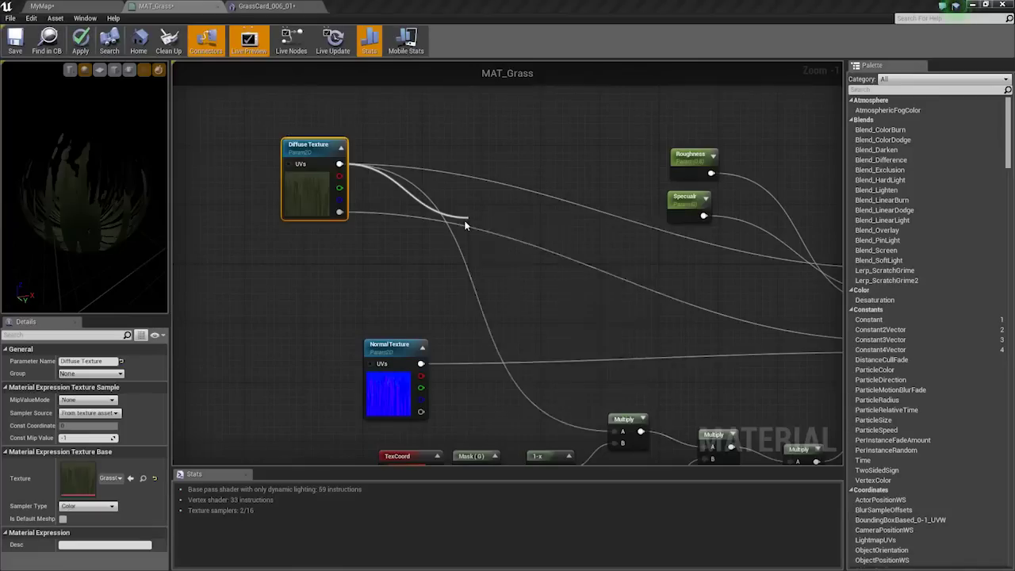
Add a constant below the Diffuse Texture and convert it to a scalar parameter named Desat Amount.
{"action": "right_click_drag", "start_coordinate": [445, 278], "coordinate": [490, 274]}
{"action": "key", "text": "1"}
{"action": "left_click", "coordinate": [441, 237]}
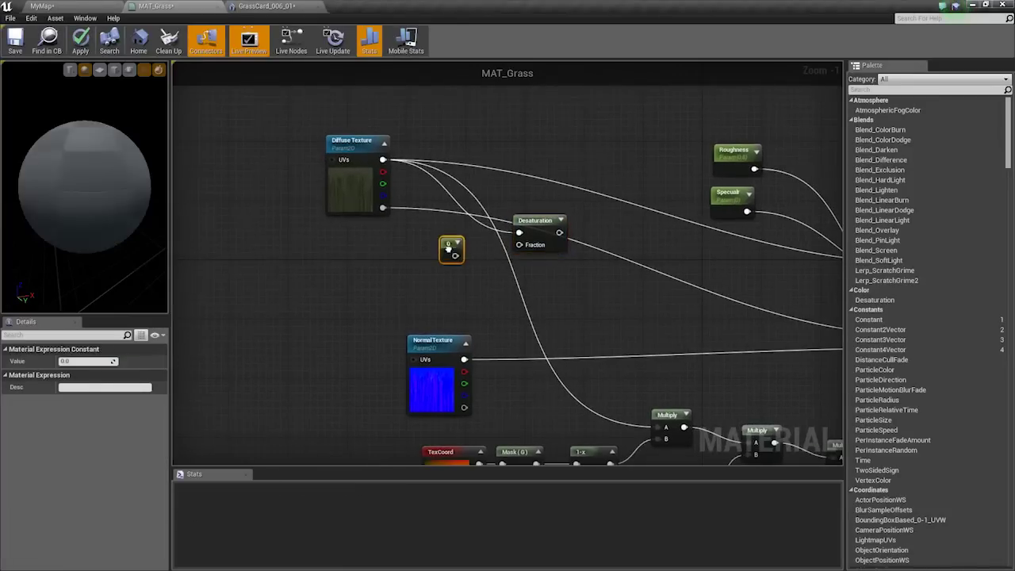
{"action": "right_click", "coordinate": [446, 243]}
{"action": "left_click", "coordinate": [466, 253]}
{"action": "type", "text": "Desat Amount"}
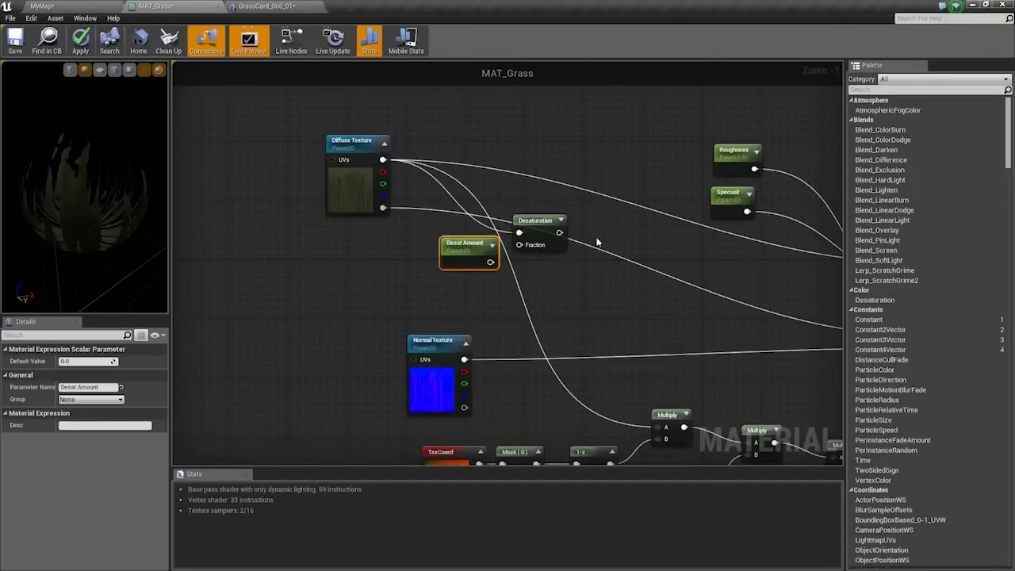
Connect Desat Amount to the Desaturation node's Fraction and route the Desaturation output into input A of a new Multiply node.
{"action": "left_click_drag", "start_coordinate": [490, 261], "coordinate": [612, 266]}
{"action": "type", "text": "mult"}
{"action": "key", "text": "Return"}
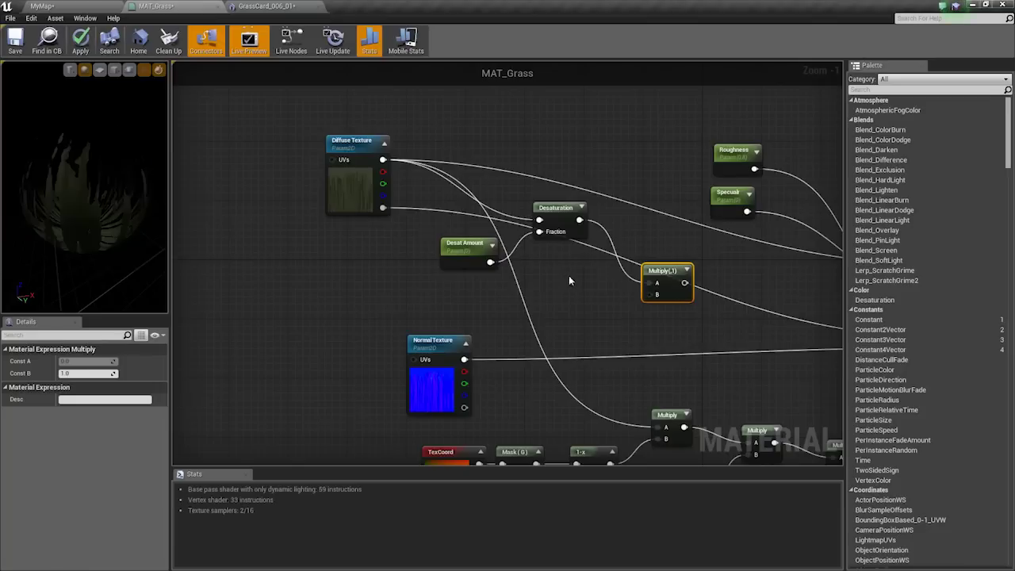
Add a three-component vector constant near the new Multiply node and convert it to a parameter named Grass Tint.
{"action": "left_click", "coordinate": [569, 277]}
{"action": "key", "text": "3"}
{"action": "left_click", "coordinate": [556, 276]}
{"action": "right_click_drag", "start_coordinate": [571, 296], "coordinate": [576, 297]}
{"action": "right_click", "coordinate": [580, 295]}
{"action": "left_click", "coordinate": [592, 305]}
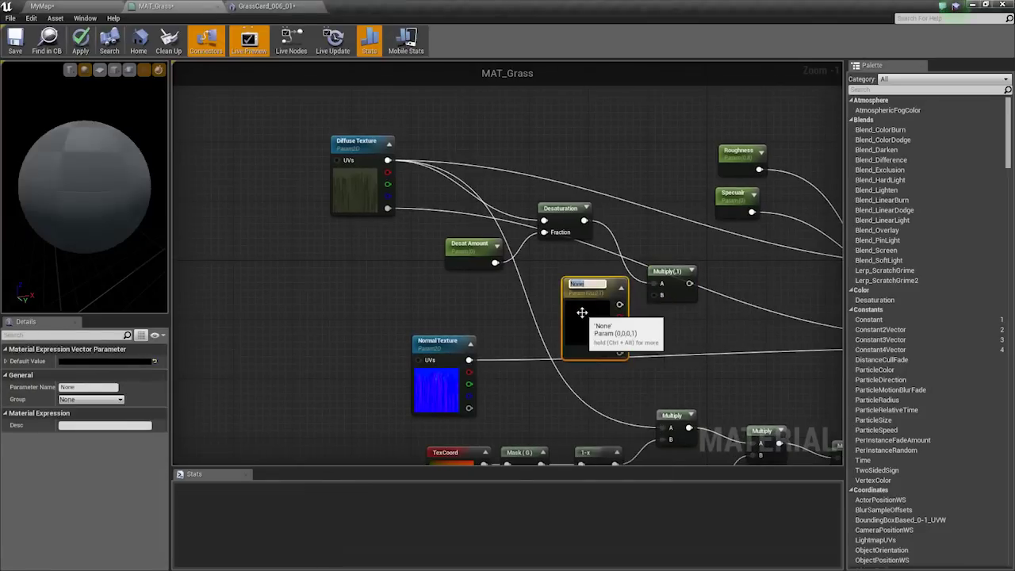
{"action": "type", "text": "Grass Tint"}
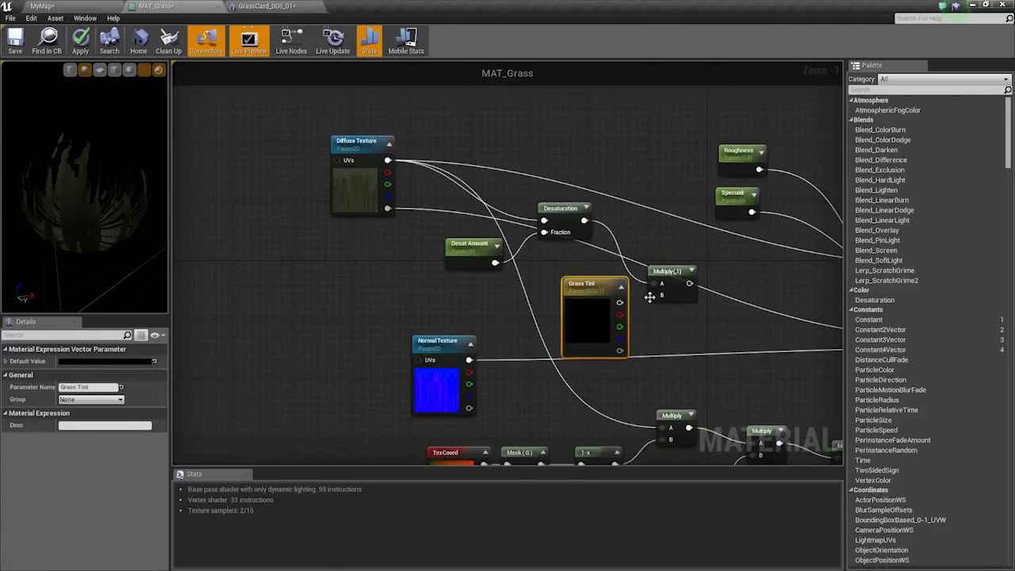
Connect Grass Tint to input B of the new Multiply node and the Multiply output to the material's Base Color.
{"action": "left_click_drag", "start_coordinate": [652, 296], "coordinate": [620, 303]}
{"action": "right_click_drag", "start_coordinate": [755, 312], "coordinate": [536, 293]}
{"action": "left_click_drag", "start_coordinate": [458, 269], "coordinate": [736, 246]}
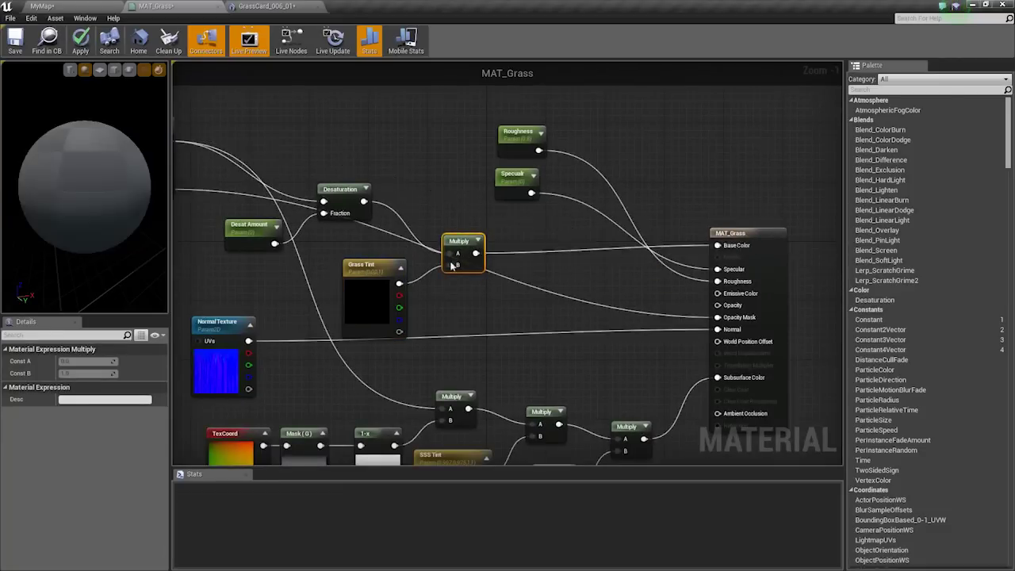
Tidy the graph by repositioning the Grass Tint, Desat Amount and Diffuse Texture nodes around the Desaturation node.
{"action": "right_click_drag", "start_coordinate": [385, 276], "coordinate": [571, 303]}
{"action": "scroll", "coordinate": [566, 304], "scroll_direction": "up", "scroll_amount": 1}
{"action": "left_click_drag", "start_coordinate": [550, 328], "coordinate": [521, 300]}
{"action": "left_click_drag", "start_coordinate": [391, 265], "coordinate": [396, 249]}
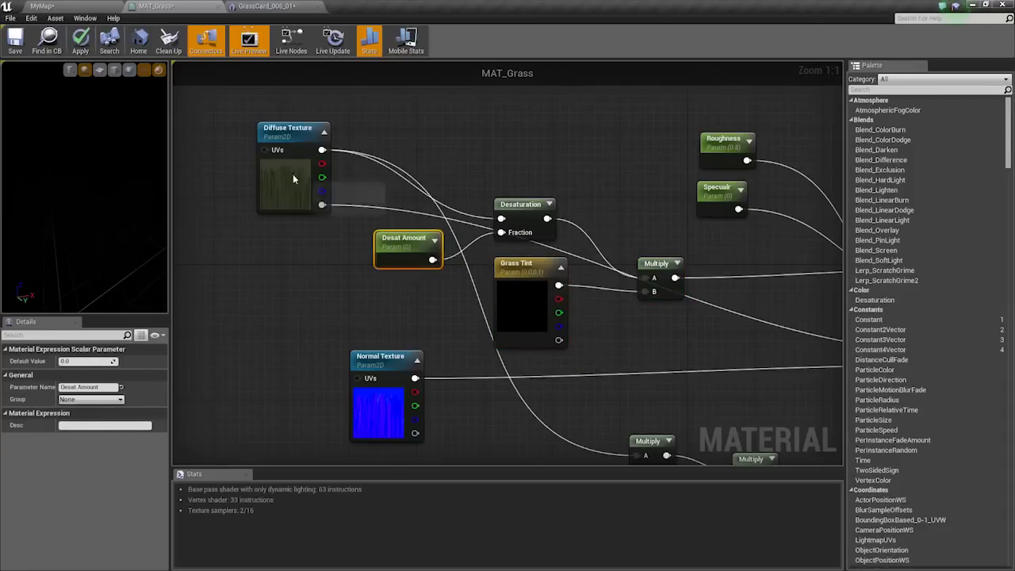
{"action": "left_click_drag", "start_coordinate": [293, 178], "coordinate": [268, 128]}
Set the Grass Tint parameter's default colour to white, with R, G and B at 1.0.
{"action": "right_click_drag", "start_coordinate": [424, 213], "coordinate": [382, 203]}
{"action": "right_click_drag", "start_coordinate": [391, 262], "coordinate": [490, 361]}
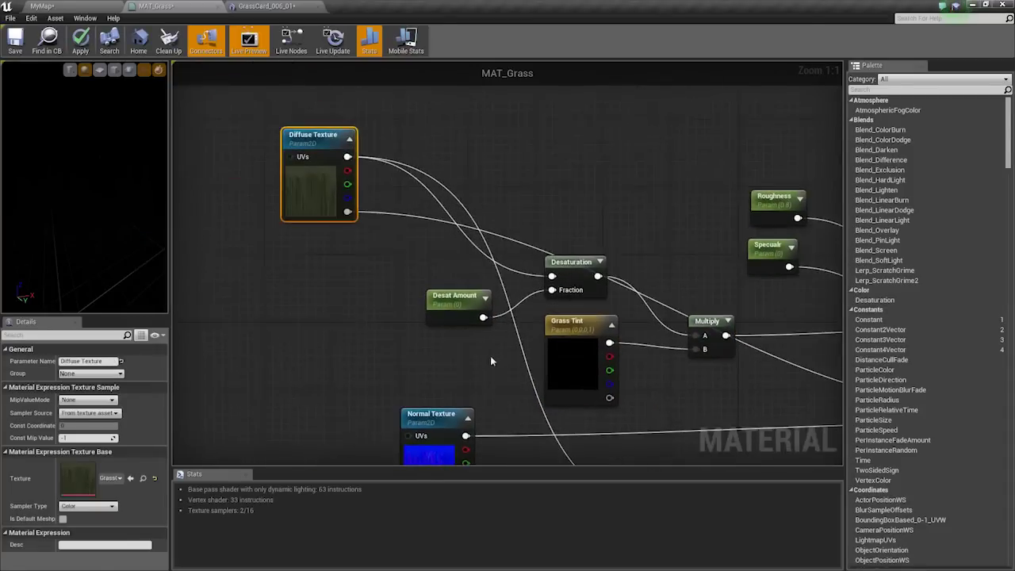
{"action": "right_click_drag", "start_coordinate": [377, 258], "coordinate": [319, 233]}
{"action": "right_click_drag", "start_coordinate": [384, 276], "coordinate": [363, 272]}
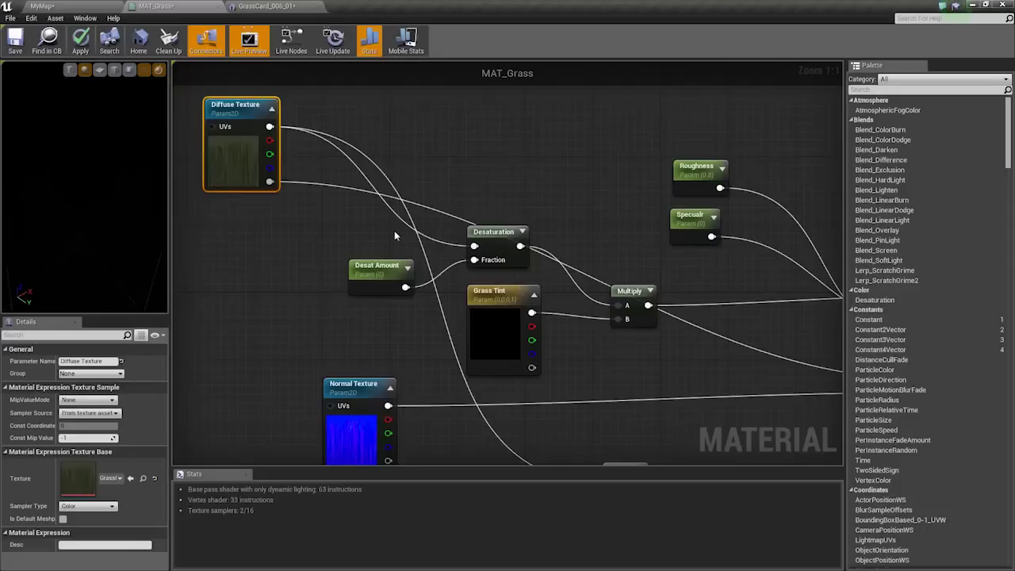
{"action": "right_click_drag", "start_coordinate": [394, 236], "coordinate": [330, 225]}
{"action": "left_click", "coordinate": [458, 305]}
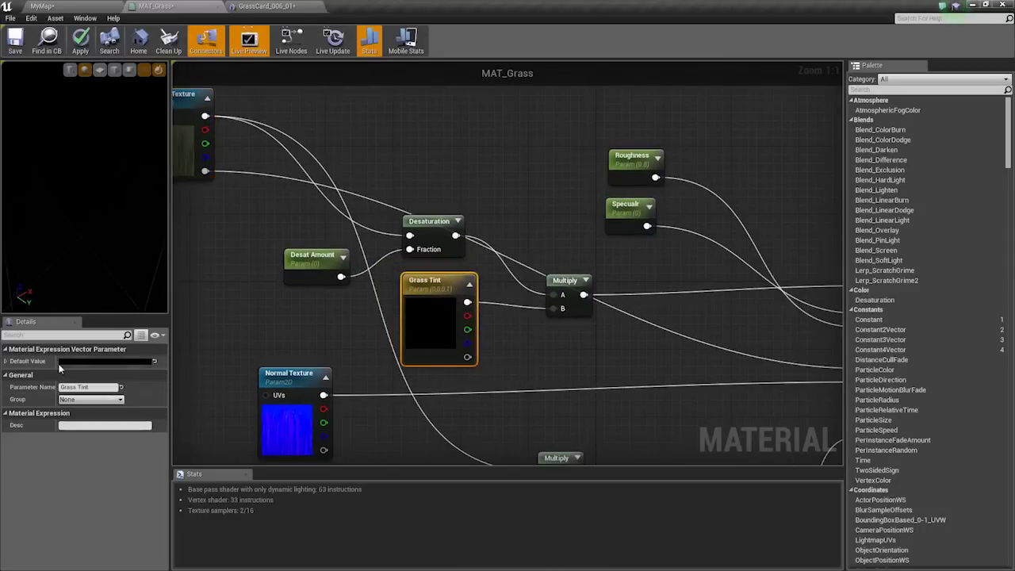
{"action": "left_click", "coordinate": [95, 362]}
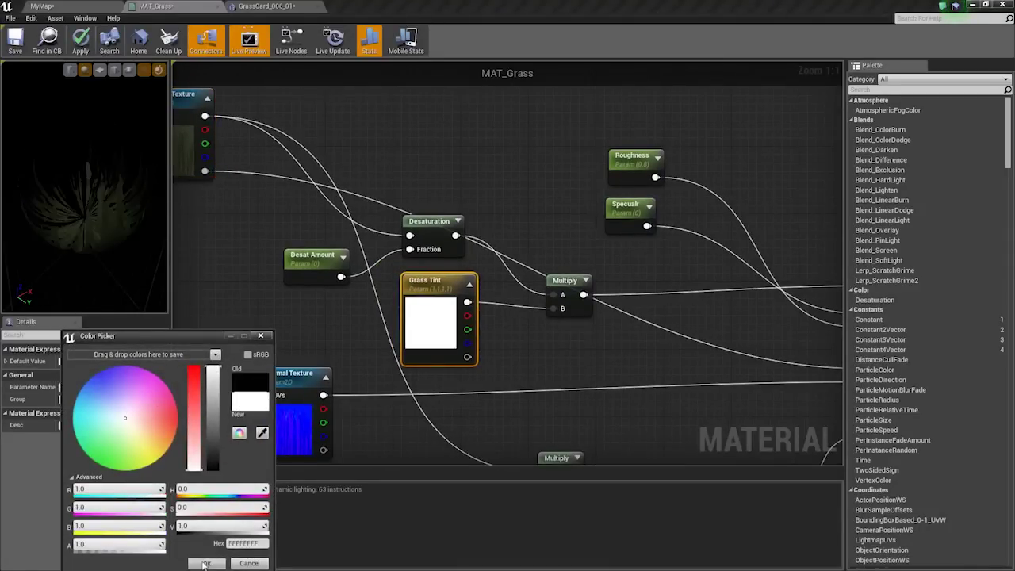
{"action": "left_click", "coordinate": [205, 563]}
Feed the subsurface Multiply from the tint Multiply's output instead of Diffuse Texture, tidy the nodes, and apply MAT_Grass.
{"action": "right_click_drag", "start_coordinate": [317, 272], "coordinate": [330, 287]}
{"action": "right_click_drag", "start_coordinate": [503, 293], "coordinate": [357, 283]}
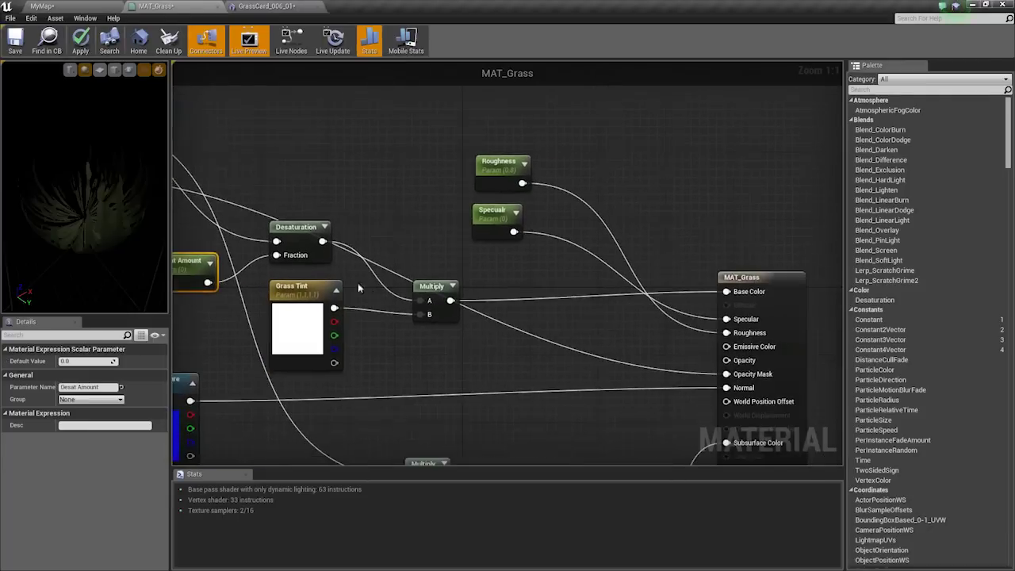
{"action": "right_click_drag", "start_coordinate": [467, 322], "coordinate": [483, 283]}
{"action": "left_click_drag", "start_coordinate": [464, 251], "coordinate": [429, 286]}
{"action": "right_click_drag", "start_coordinate": [423, 197], "coordinate": [523, 323]}
{"action": "right_click_drag", "start_coordinate": [251, 170], "coordinate": [386, 263]}
{"action": "left_click", "coordinate": [275, 206]}
{"action": "left_click_drag", "start_coordinate": [275, 206], "coordinate": [275, 197]}
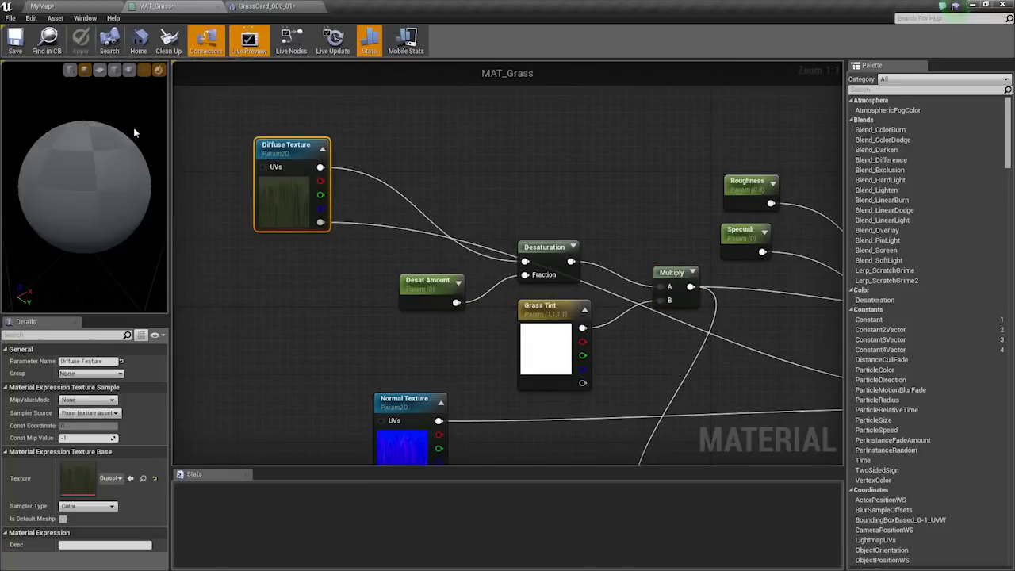
Return to the level and open the MI_Grass_007 material instance from the Instances folder.
{"action": "left_click", "coordinate": [93, 6]}
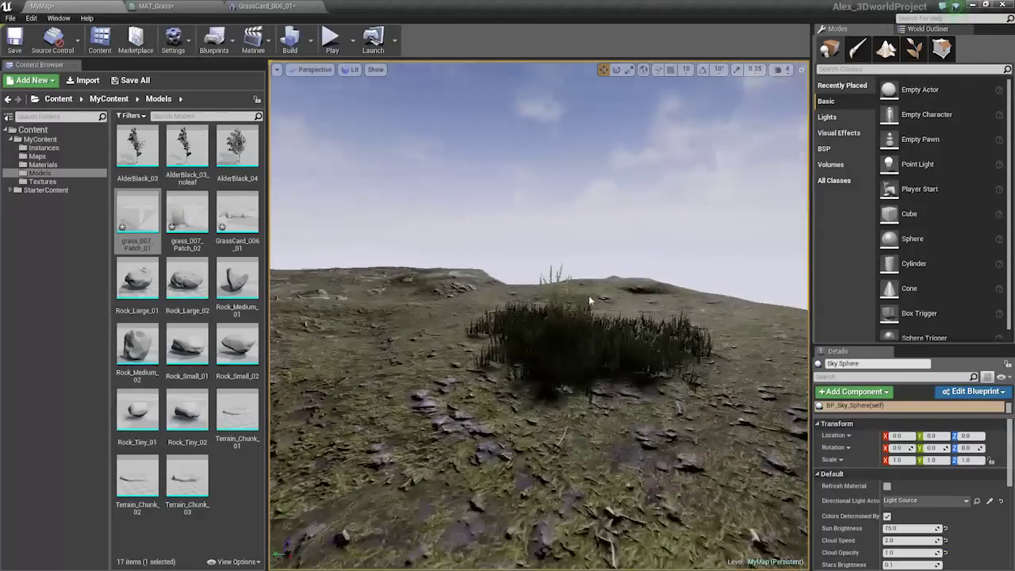
{"action": "left_click", "coordinate": [188, 5]}
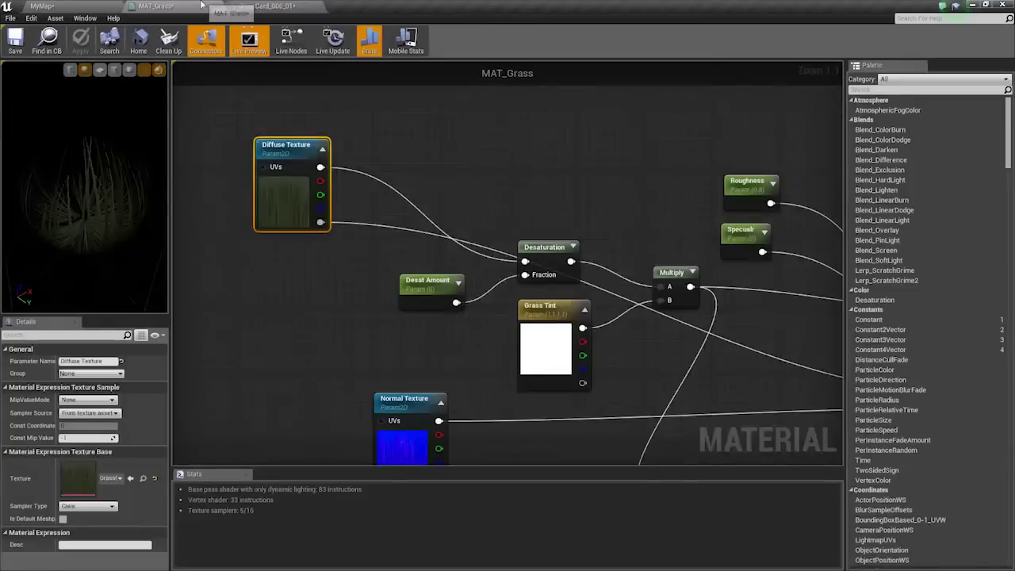
{"action": "left_click", "coordinate": [69, 6]}
{"action": "left_click", "coordinate": [37, 156]}
{"action": "left_click", "coordinate": [43, 148]}
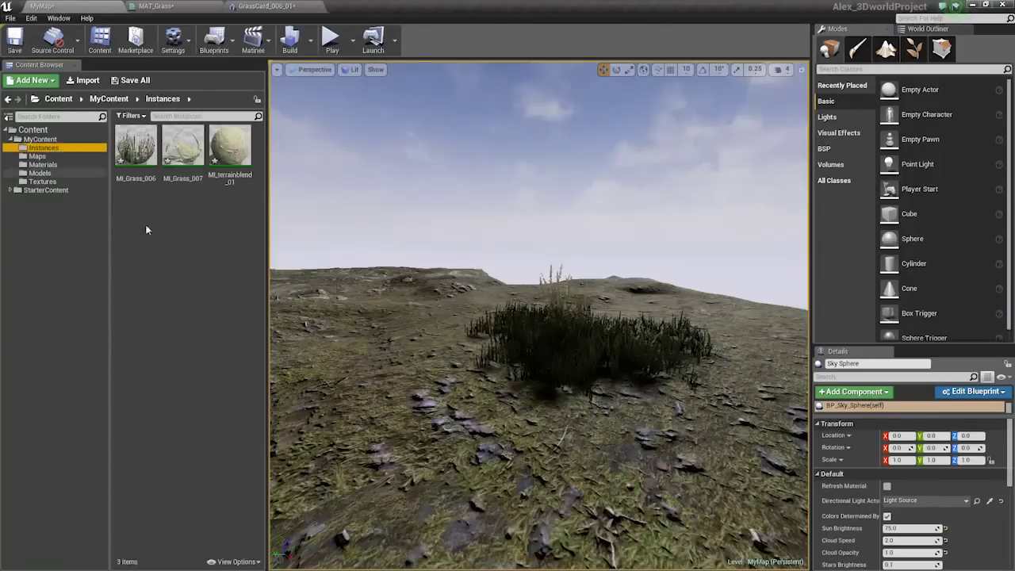
{"action": "double_click", "coordinate": [181, 158]}
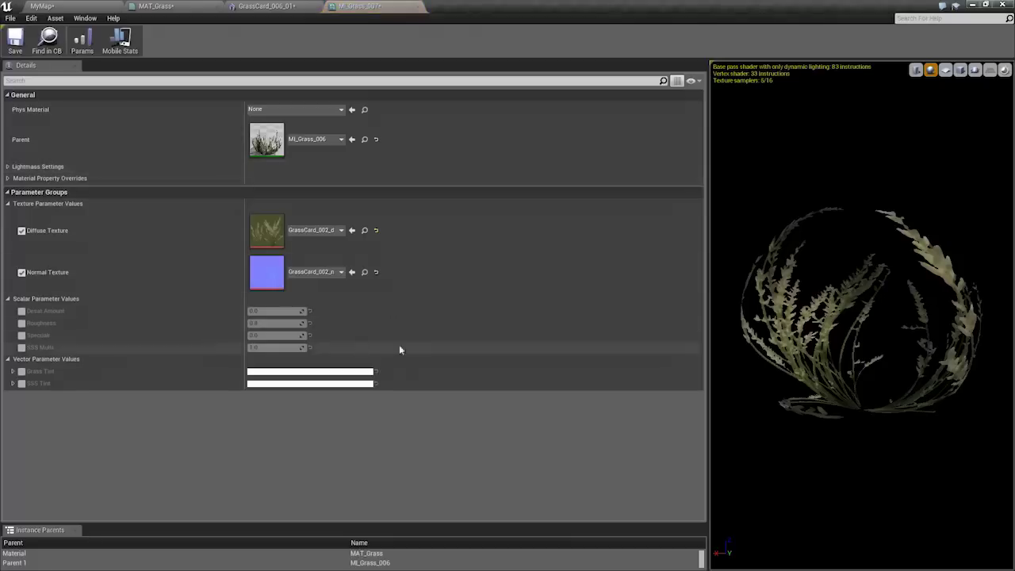
Enable the Grass Tint override in MI_Grass_007, toggling it to compare the preview.
{"action": "left_click", "coordinate": [21, 372]}
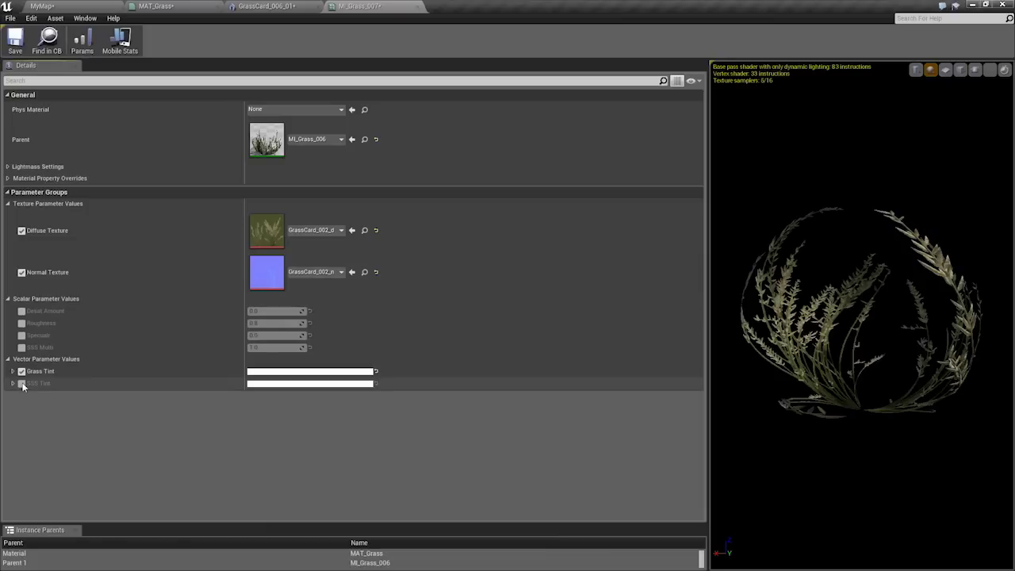
{"action": "left_click", "coordinate": [22, 375]}
{"action": "left_click", "coordinate": [22, 374]}
{"action": "left_click", "coordinate": [22, 384]}
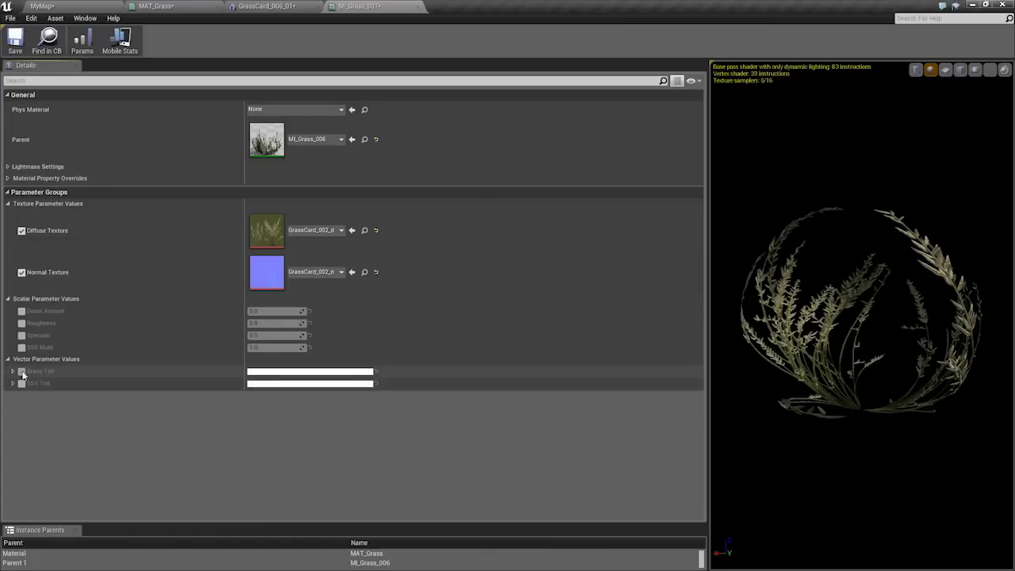
Open MI_Grass_006 from the level's Instances folder and place its window beside a clear view of the grass patch.
{"action": "left_click", "coordinate": [319, 6]}
{"action": "left_click", "coordinate": [157, 5]}
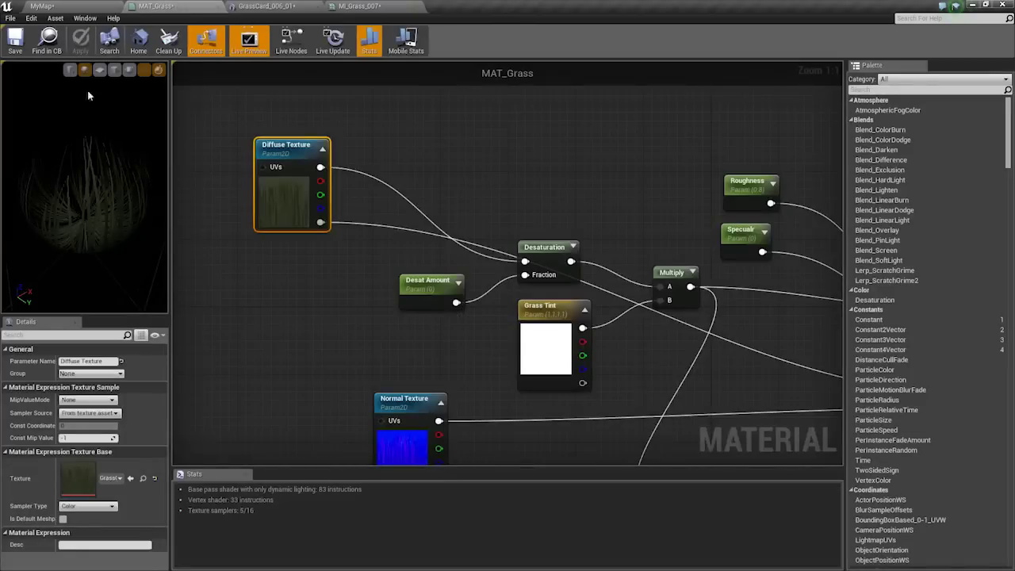
{"action": "left_click", "coordinate": [40, 5]}
{"action": "double_click", "coordinate": [135, 146]}
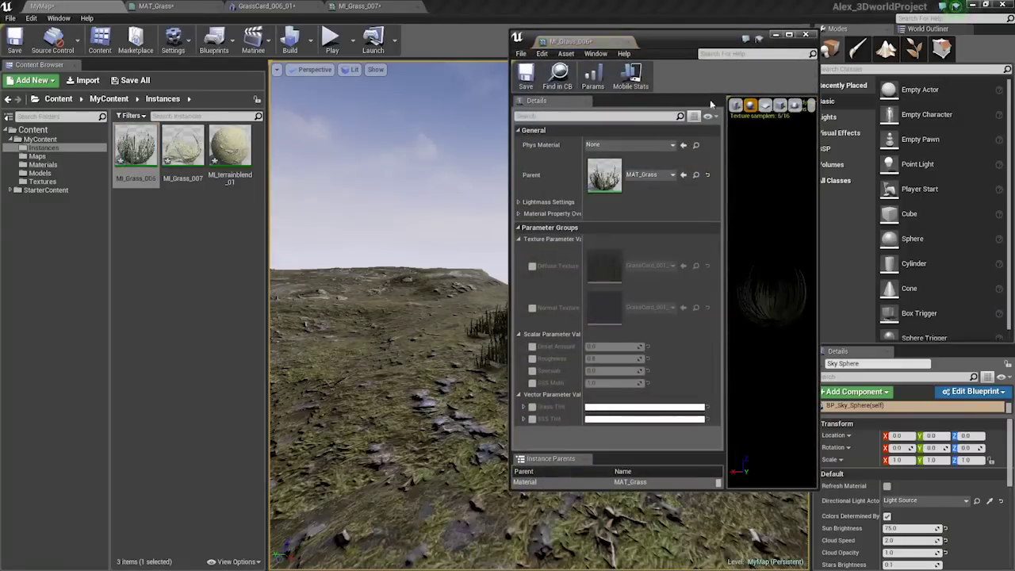
{"action": "left_click_drag", "start_coordinate": [716, 38], "coordinate": [799, 49]}
{"action": "key", "text": "w"}
{"action": "right_click_drag", "start_coordinate": [476, 285], "coordinate": [532, 295]}
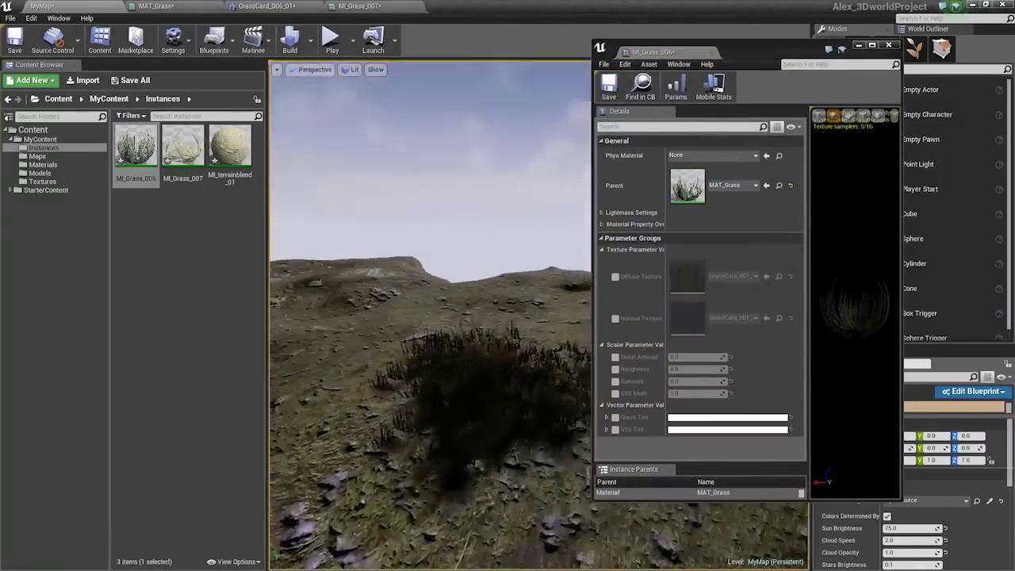
{"action": "right_click_drag", "start_coordinate": [444, 317], "coordinate": [516, 317]}
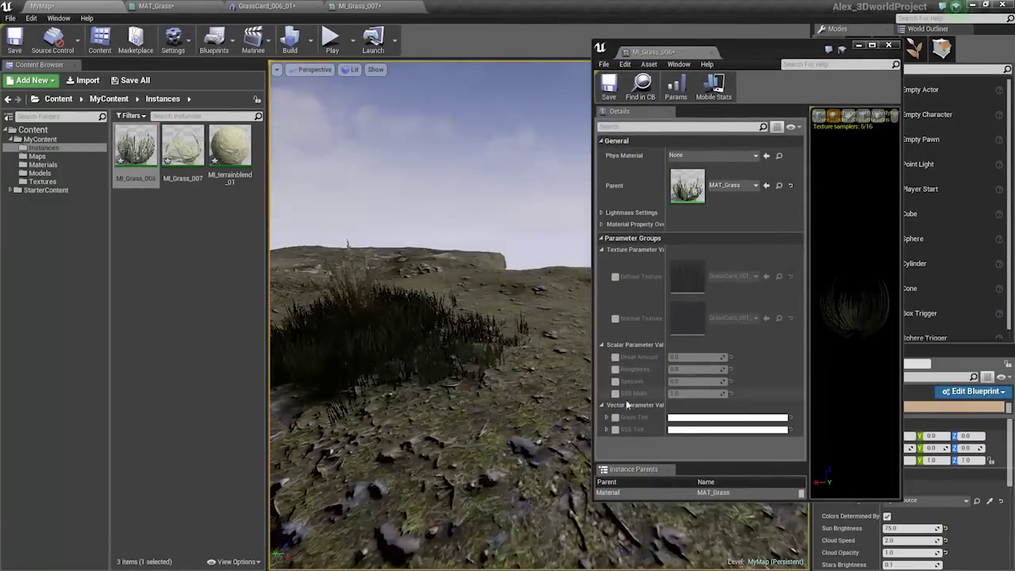
Override MI_Grass_006's Grass Tint with a pale yellow and its Desat Amount with about 0.487.
{"action": "left_click", "coordinate": [614, 417]}
{"action": "left_click", "coordinate": [688, 418]}
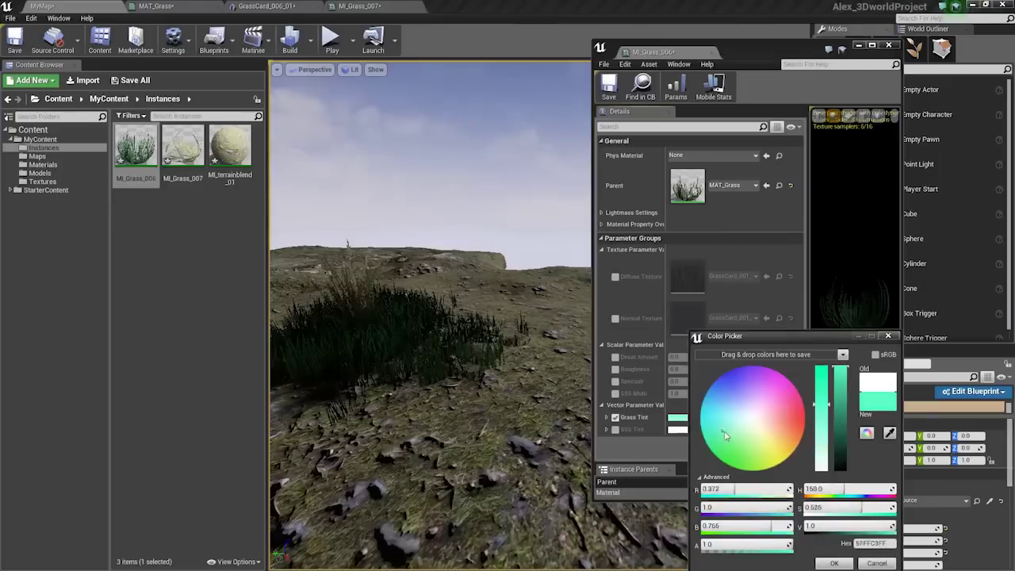
{"action": "left_click", "coordinate": [834, 563]}
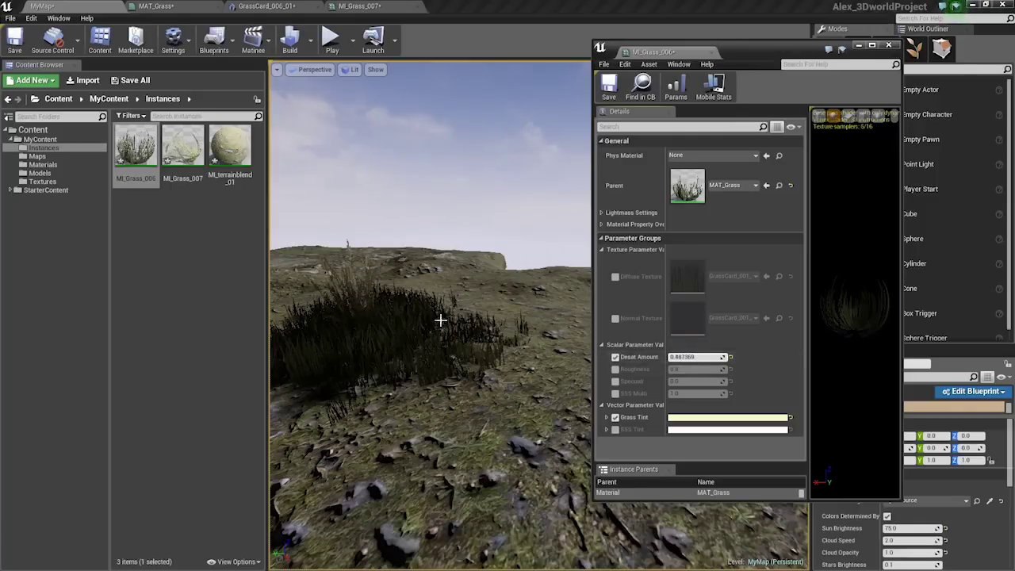
Enable the SSS Multi override in MI_Grass_006, try about 1.67 on the grass patch, and set it to 1.0.
{"action": "right_click_drag", "start_coordinate": [440, 320], "coordinate": [341, 291]}
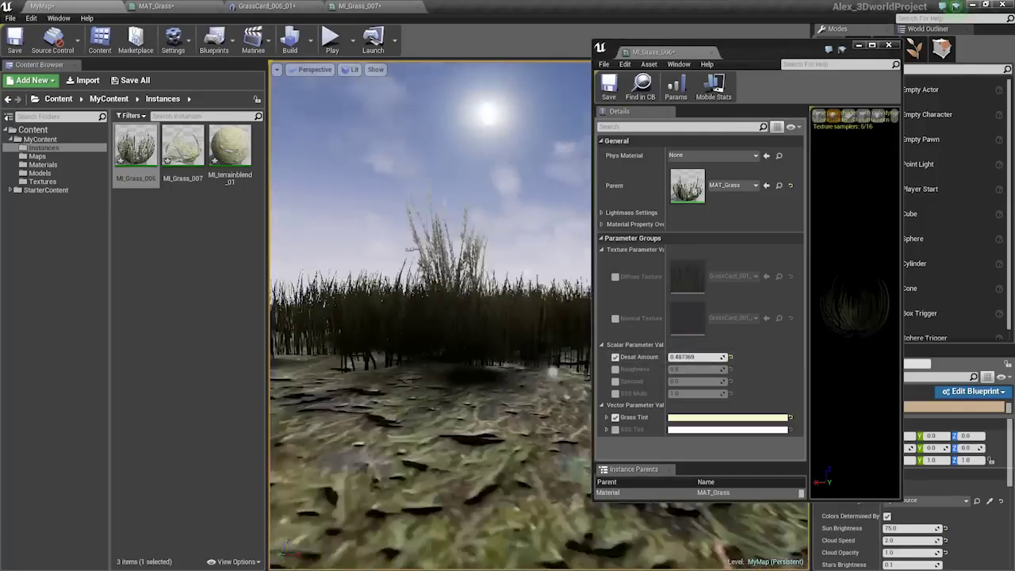
{"action": "right_click_drag", "start_coordinate": [440, 299], "coordinate": [440, 306]}
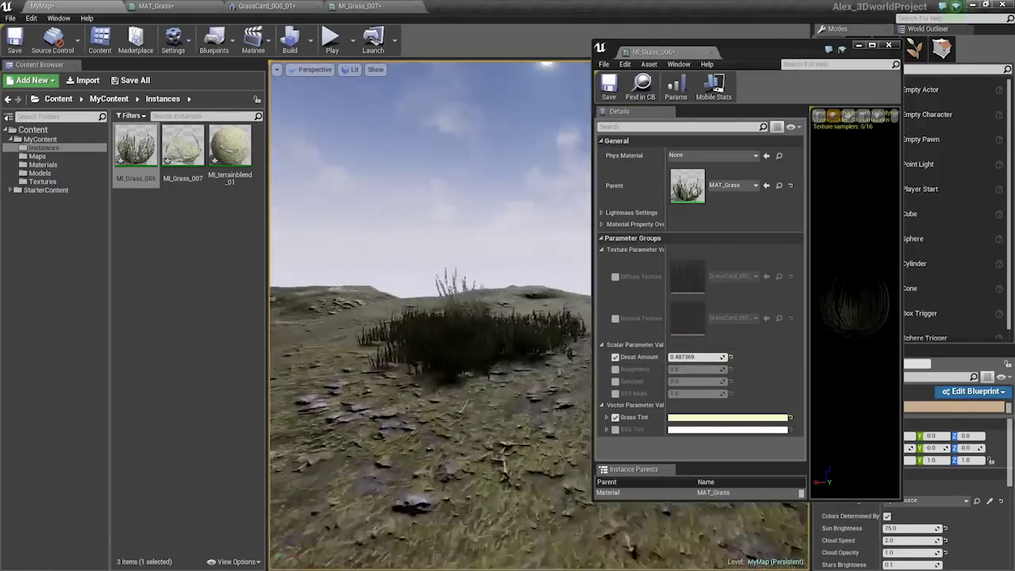
{"action": "right_click_drag", "start_coordinate": [575, 357], "coordinate": [581, 357]}
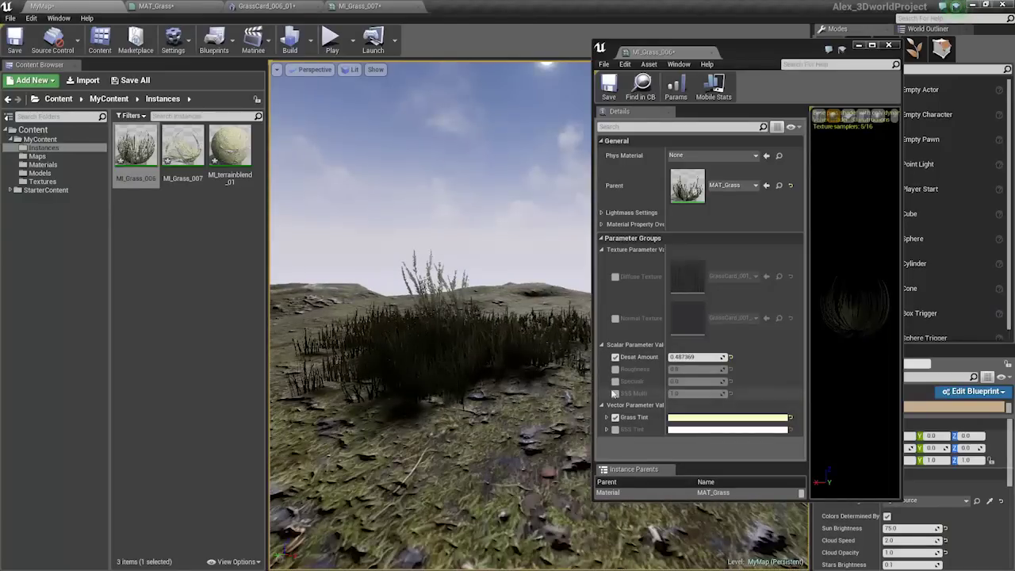
{"action": "left_click", "coordinate": [615, 393]}
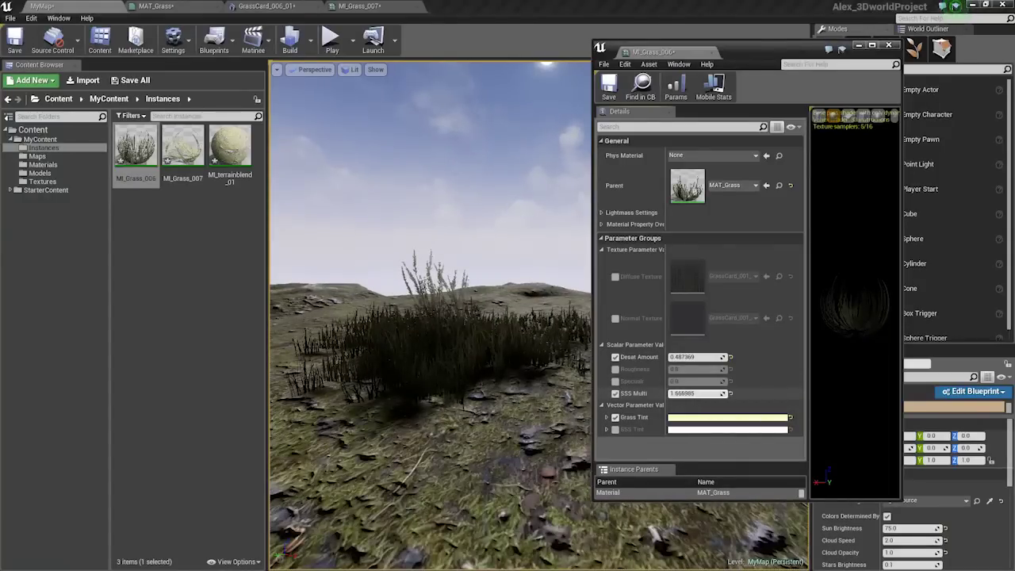
{"action": "mouse_move", "coordinate": [444, 317]}
{"action": "right_mouse_down"}
{"action": "mouse_move", "coordinate": [420, 317]}
{"action": "mouse_move", "coordinate": [428, 341]}
{"action": "mouse_move", "coordinate": [420, 325]}
{"action": "mouse_move", "coordinate": [440, 306]}
{"action": "right_mouse_up"}
{"action": "right_click_drag", "start_coordinate": [440, 350], "coordinate": [441, 350]}
{"action": "left_click", "coordinate": [713, 392]}
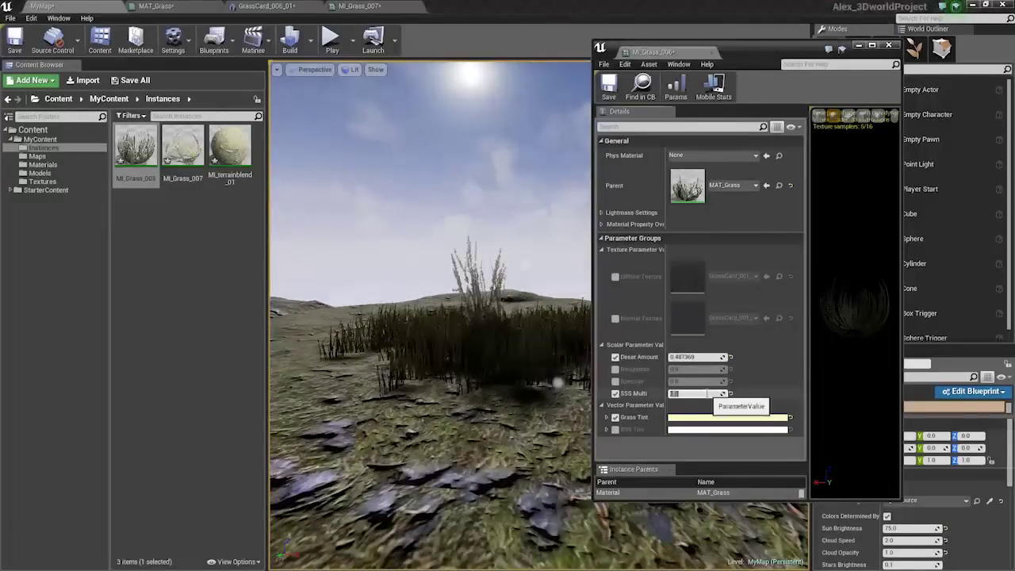
Switch back to the MAT_Grass material graph around the Diffuse Texture node.
{"action": "left_click", "coordinate": [169, 6]}
{"action": "mouse_move", "coordinate": [366, 204]}
{"action": "right_mouse_down"}
{"action": "mouse_move", "coordinate": [193, 220]}
{"action": "mouse_move", "coordinate": [364, 222]}
{"action": "right_mouse_up"}
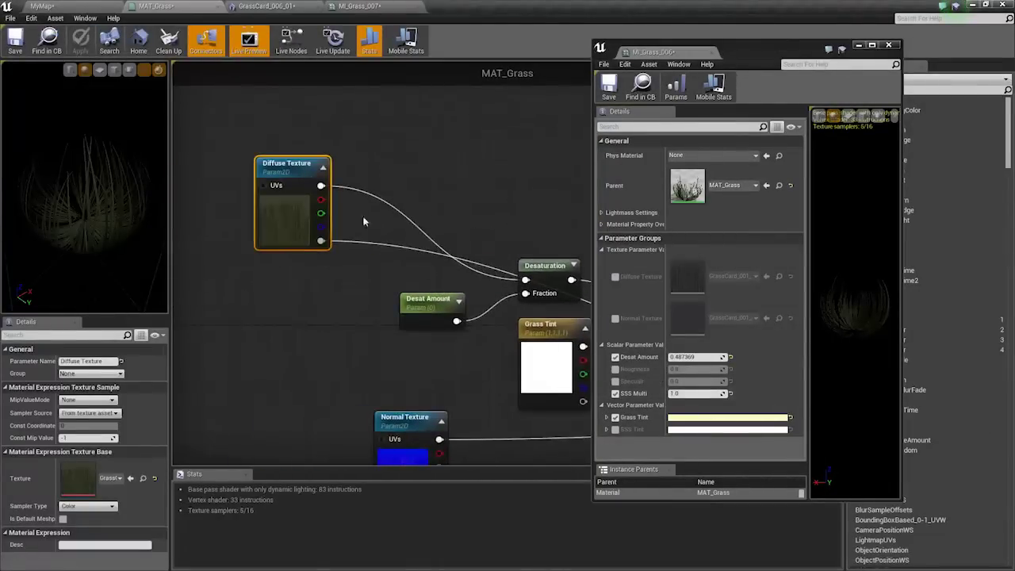
{"action": "left_click_drag", "start_coordinate": [323, 189], "coordinate": [397, 192]}
{"action": "type", "text": "mult"}
{"action": "key", "text": "Return"}
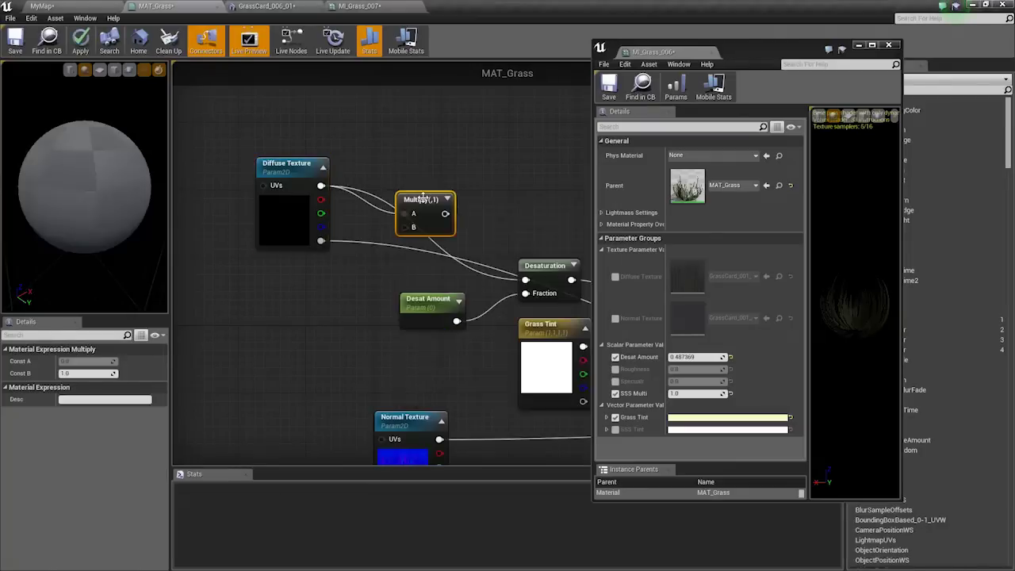
{"action": "left_click_drag", "start_coordinate": [531, 286], "coordinate": [526, 281]}
{"action": "right_click_drag", "start_coordinate": [408, 177], "coordinate": [323, 174]}
{"action": "key", "text": "Delete"}
{"action": "left_click_drag", "start_coordinate": [237, 184], "coordinate": [403, 237]}
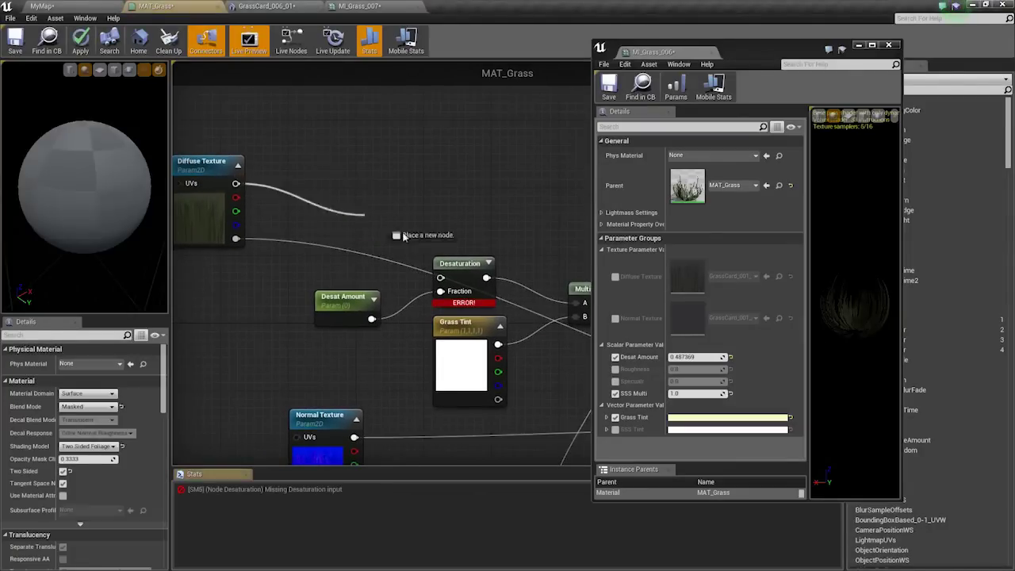
{"action": "left_click_drag", "start_coordinate": [441, 281], "coordinate": [441, 280]}
Move the Desaturation, Desat Amount and Grass Tint nodes away from the tint Multiply to make room between them.
{"action": "left_click_drag", "start_coordinate": [304, 214], "coordinate": [474, 343]}
{"action": "left_click_drag", "start_coordinate": [465, 279], "coordinate": [372, 271]}
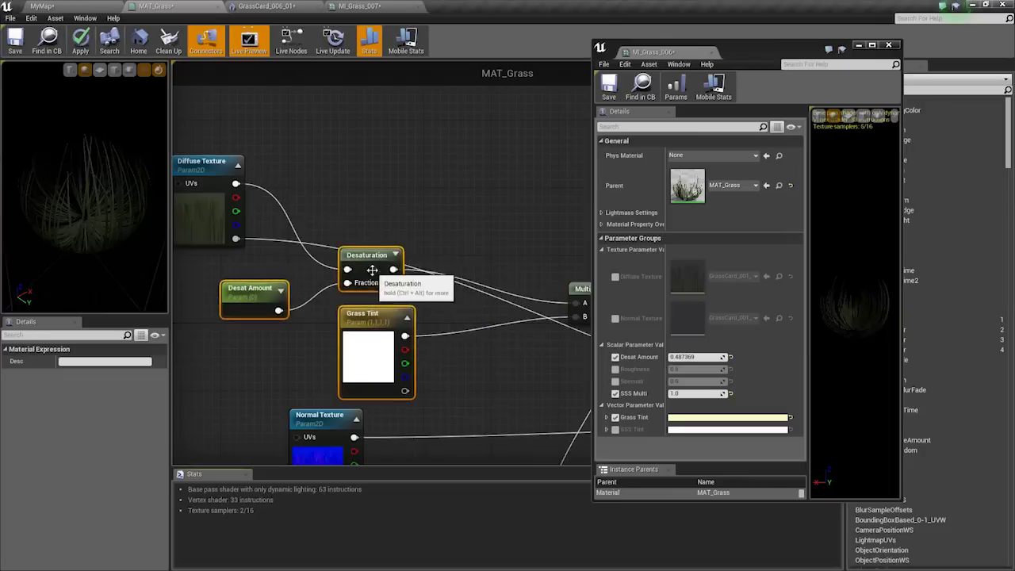
{"action": "left_click", "coordinate": [407, 272]}
{"action": "right_click_drag", "start_coordinate": [405, 272], "coordinate": [269, 245]}
{"action": "left_click_drag", "start_coordinate": [454, 260], "coordinate": [435, 202]}
{"action": "right_click_drag", "start_coordinate": [367, 212], "coordinate": [427, 213]}
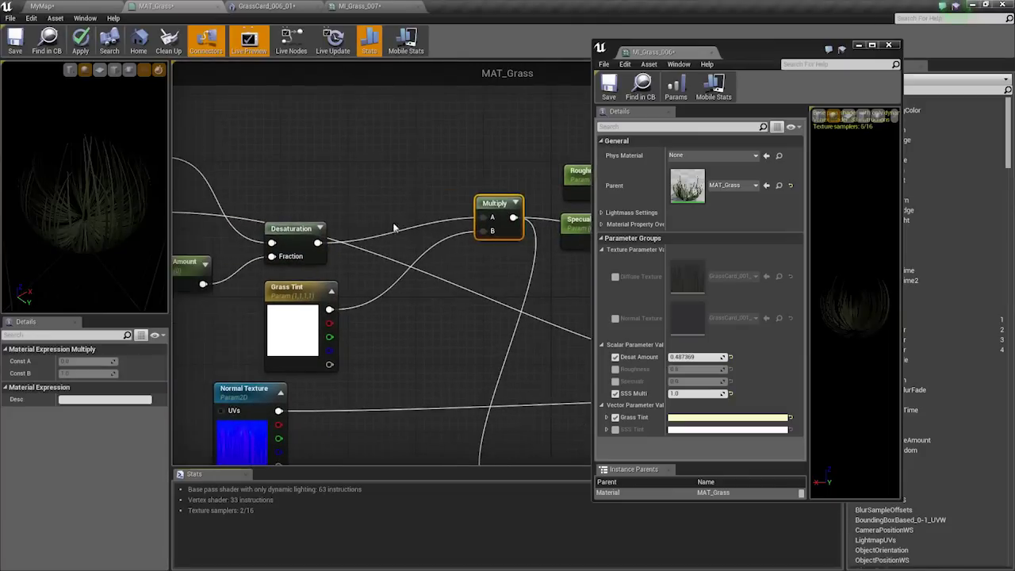
Insert a new Multiply node between the Desaturation output and input A of the tint Multiply, and space the nodes out.
{"action": "key", "text": "m"}
{"action": "left_click", "coordinate": [346, 202]}
{"action": "left_click_drag", "start_coordinate": [396, 217], "coordinate": [486, 218]}
{"action": "right_click_drag", "start_coordinate": [417, 237], "coordinate": [180, 216]}
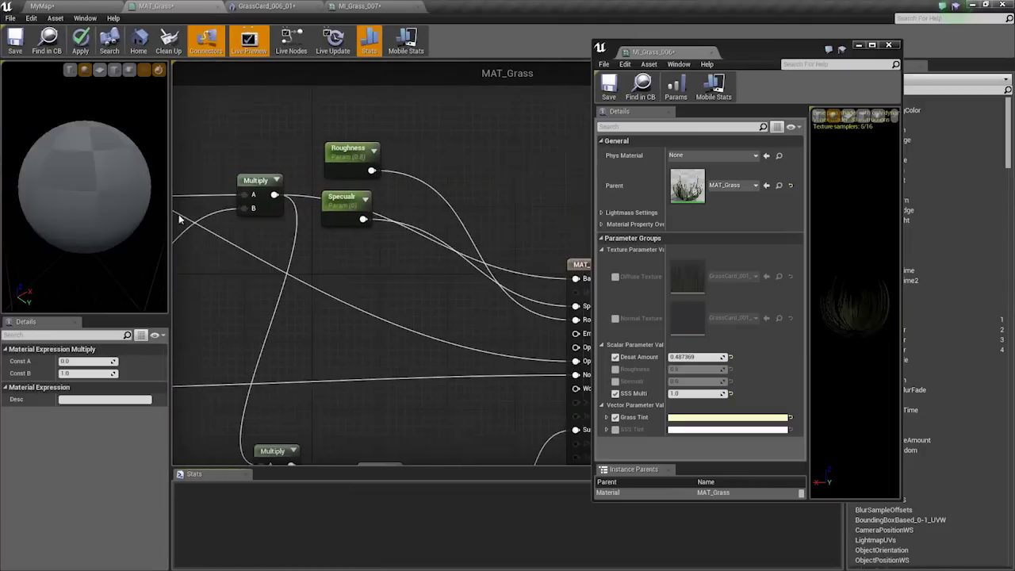
{"action": "right_click_drag", "start_coordinate": [371, 284], "coordinate": [508, 302]}
{"action": "right_click_drag", "start_coordinate": [415, 284], "coordinate": [470, 293]}
{"action": "left_click_drag", "start_coordinate": [327, 202], "coordinate": [363, 184]}
{"action": "right_click_drag", "start_coordinate": [339, 258], "coordinate": [442, 287]}
{"action": "scroll", "coordinate": [411, 240], "scroll_direction": "down", "scroll_amount": 1}
{"action": "scroll", "coordinate": [382, 231], "scroll_direction": "up", "scroll_amount": 1}
{"action": "left_click_drag", "start_coordinate": [406, 280], "coordinate": [489, 240]}
Add a scalar constant above the Desaturation node and convert it to a parameter named Grass Diffuse Boost.
{"action": "left_click", "coordinate": [395, 184]}
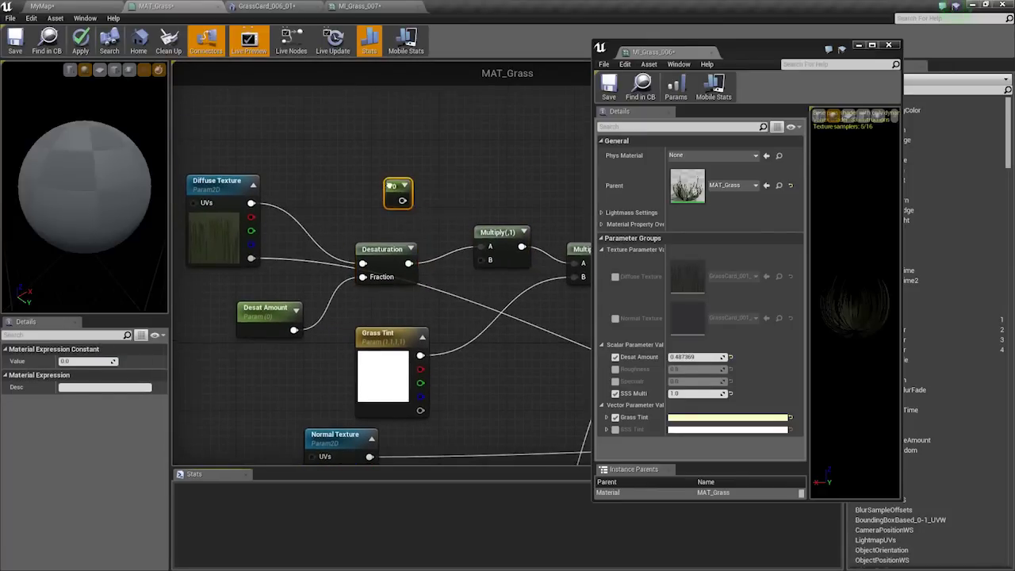
{"action": "right_click", "coordinate": [399, 193]}
{"action": "left_click", "coordinate": [408, 200]}
{"action": "type", "text": "Grass Diffuse Boos"}
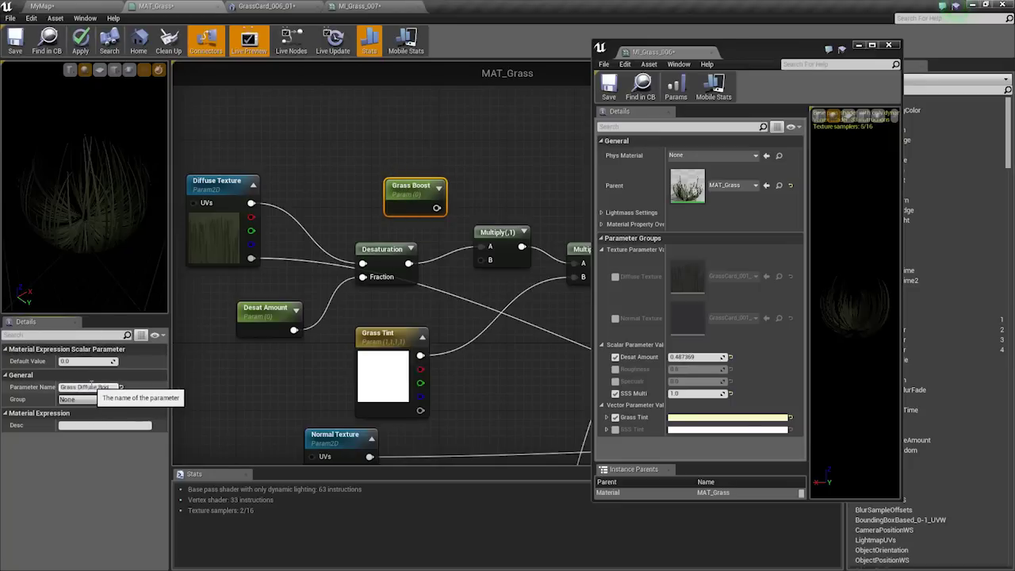
{"action": "key", "text": "Return"}
Connect Grass Diffuse Boost to input B of the new Multiply and set its default value to 1.
{"action": "left_click_drag", "start_coordinate": [461, 208], "coordinate": [480, 260]}
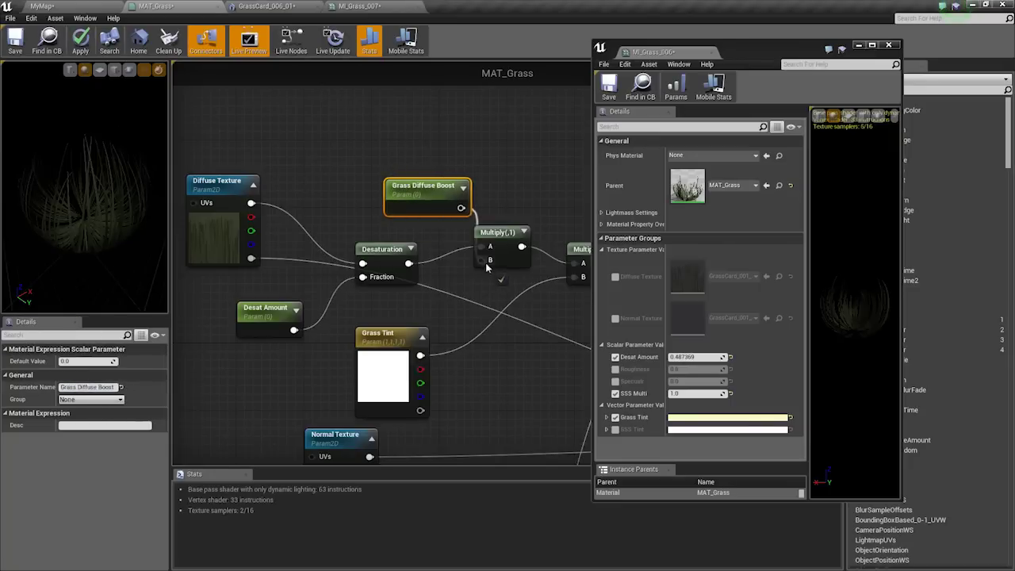
{"action": "type", "text": "1"}
{"action": "key", "text": "Return"}
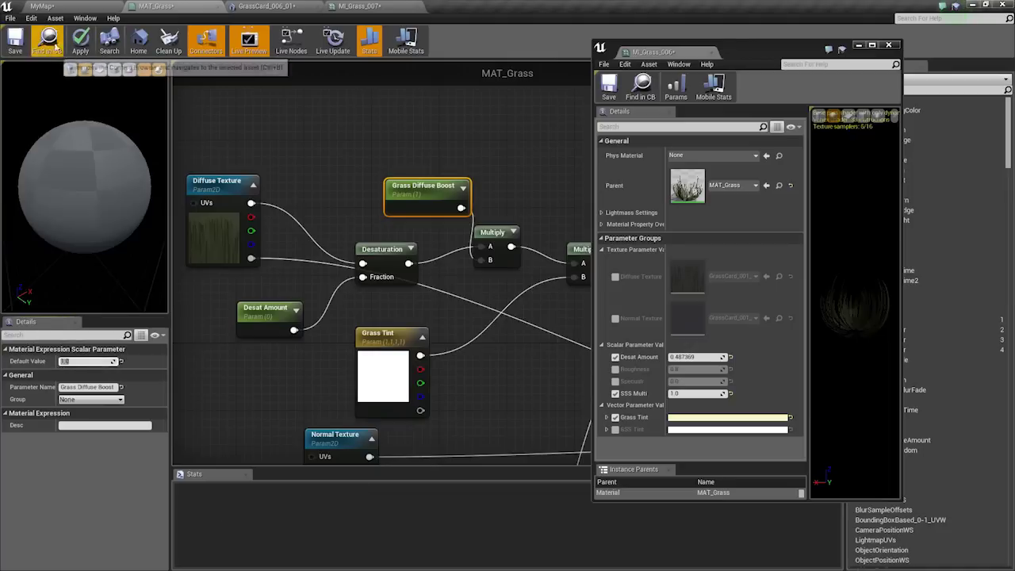
Switch to MI_Grass_007 and toggle its Desat Amount override on and off to compare the preview.
{"action": "left_click", "coordinate": [360, 5]}
{"action": "left_click", "coordinate": [21, 311]}
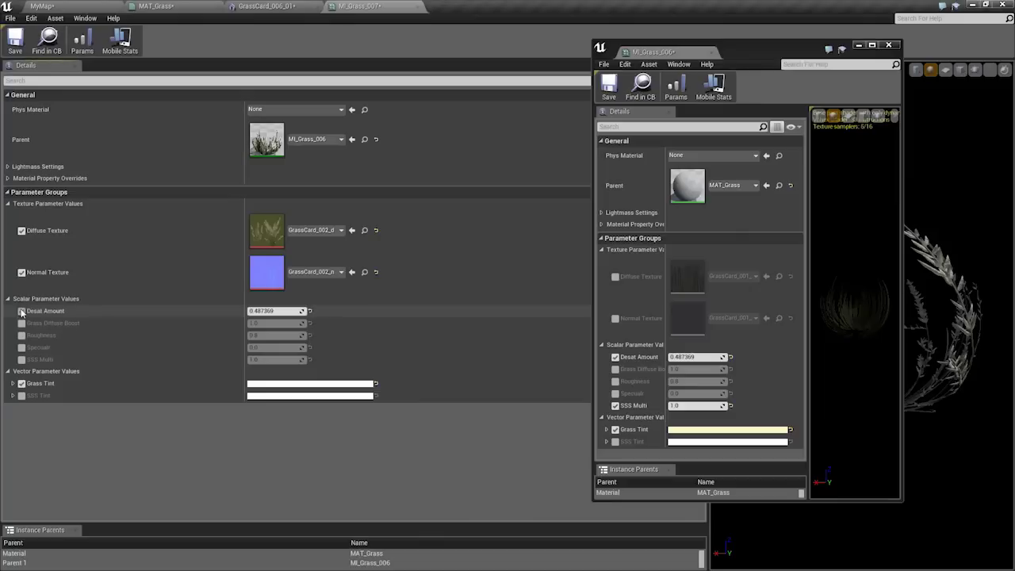
{"action": "left_click", "coordinate": [22, 311]}
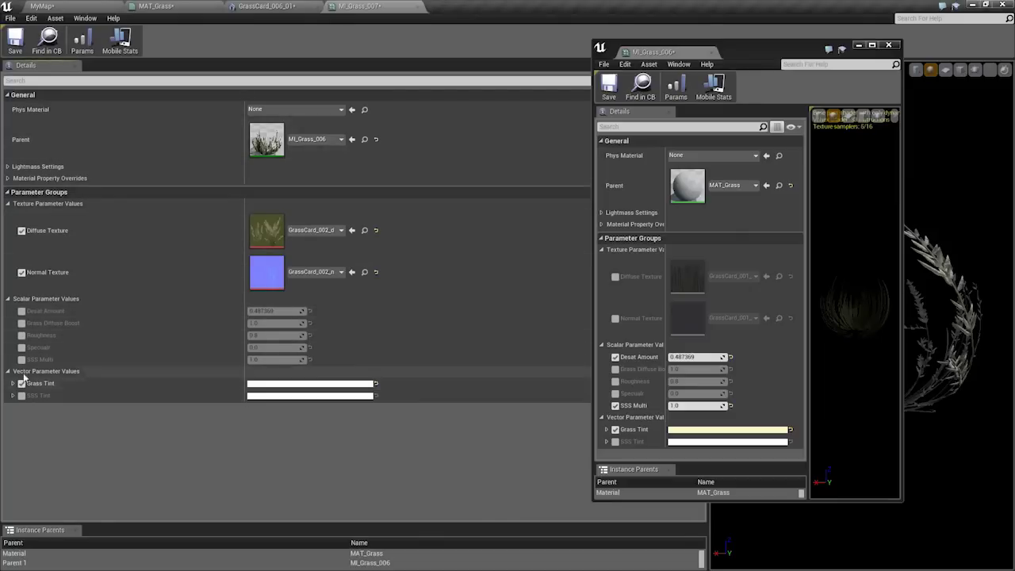
Return to the level and enable the Grass Diffuse Boost override on MI_Grass_006, setting it to about 2.2.
{"action": "left_click", "coordinate": [287, 6]}
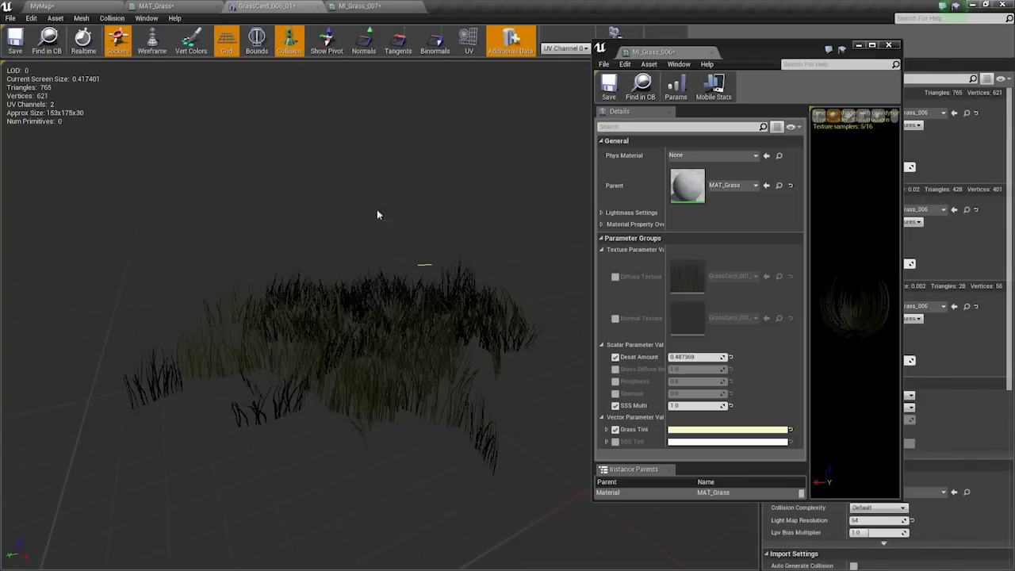
{"action": "left_click", "coordinate": [155, 6]}
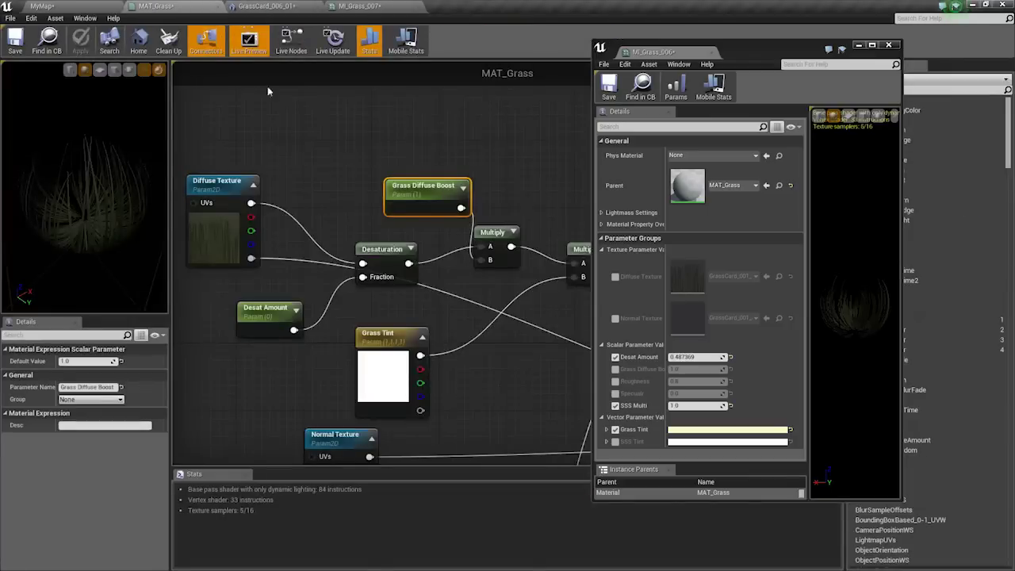
{"action": "left_click", "coordinate": [107, 6]}
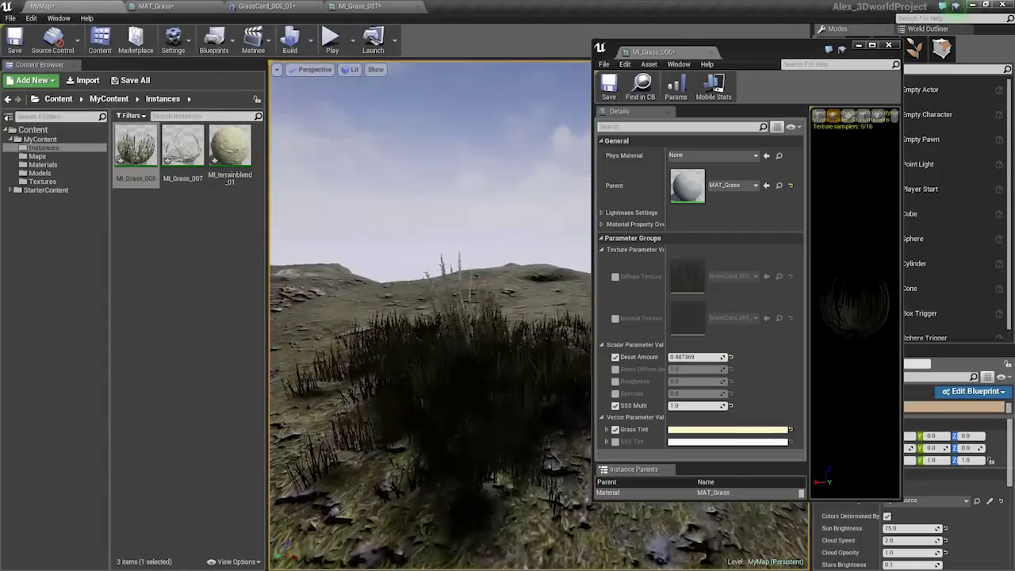
{"action": "left_click", "coordinate": [615, 371]}
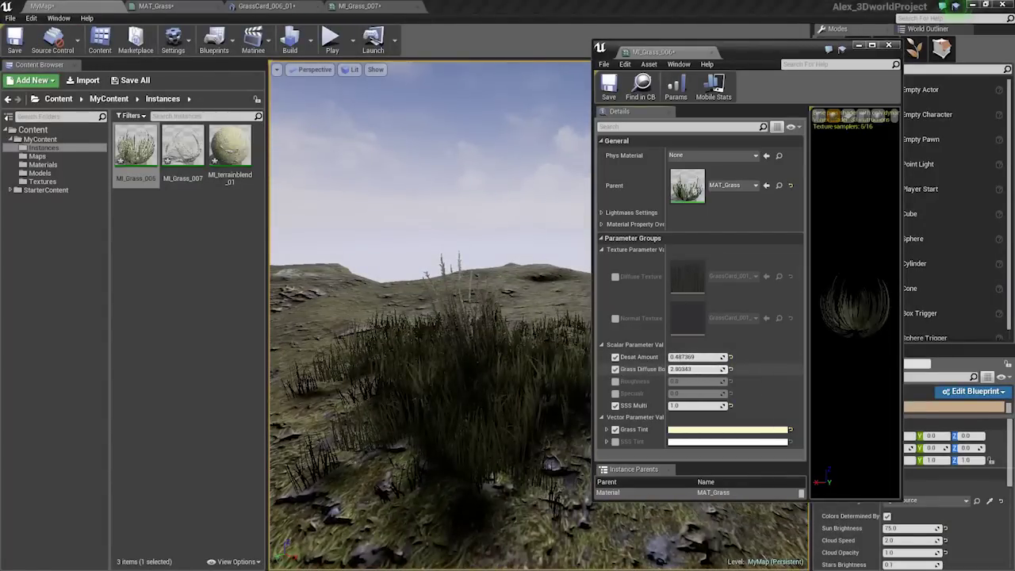
{"action": "left_click_drag", "start_coordinate": [684, 370], "coordinate": [674, 370]}
Select the Light Source in the level and raise it above the terrain.
{"action": "mouse_move", "coordinate": [530, 341]}
{"action": "right_mouse_down"}
{"action": "mouse_move", "coordinate": [579, 357]}
{"action": "mouse_move", "coordinate": [529, 341]}
{"action": "mouse_move", "coordinate": [530, 330]}
{"action": "mouse_move", "coordinate": [523, 336]}
{"action": "right_mouse_up"}
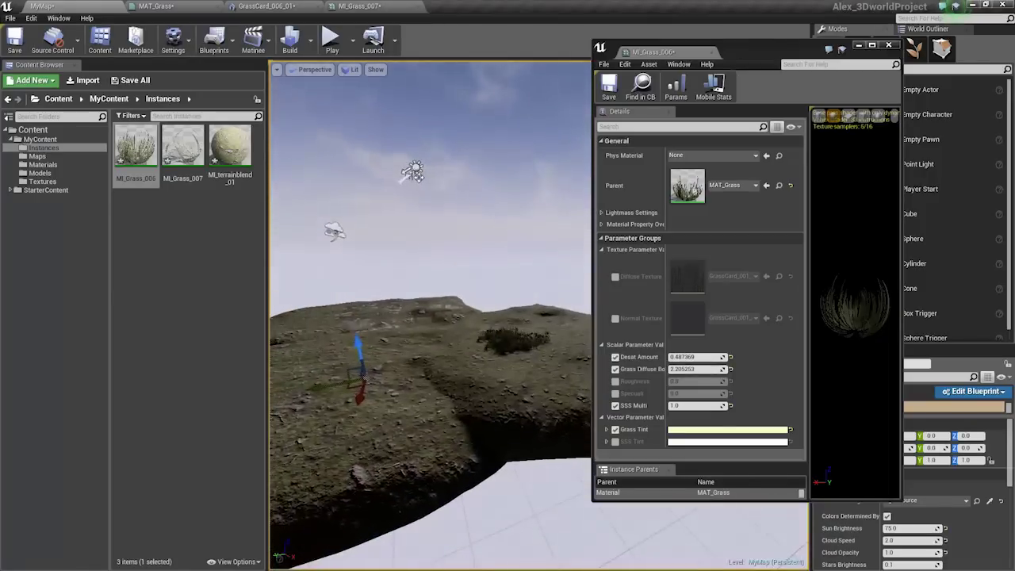
{"action": "left_click", "coordinate": [414, 168]}
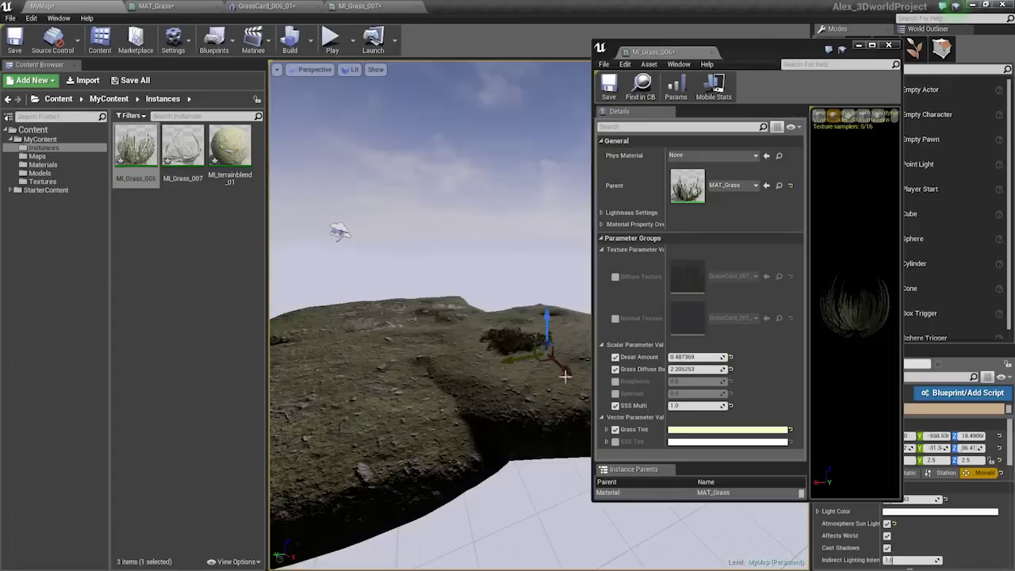
{"action": "left_click_drag", "start_coordinate": [538, 305], "coordinate": [538, 300]}
{"action": "right_click_drag", "start_coordinate": [539, 299], "coordinate": [528, 319]}
Set the Light Source's number of dynamic shadow cascades to 4.
{"action": "left_click_drag", "start_coordinate": [796, 49], "coordinate": [685, 15]}
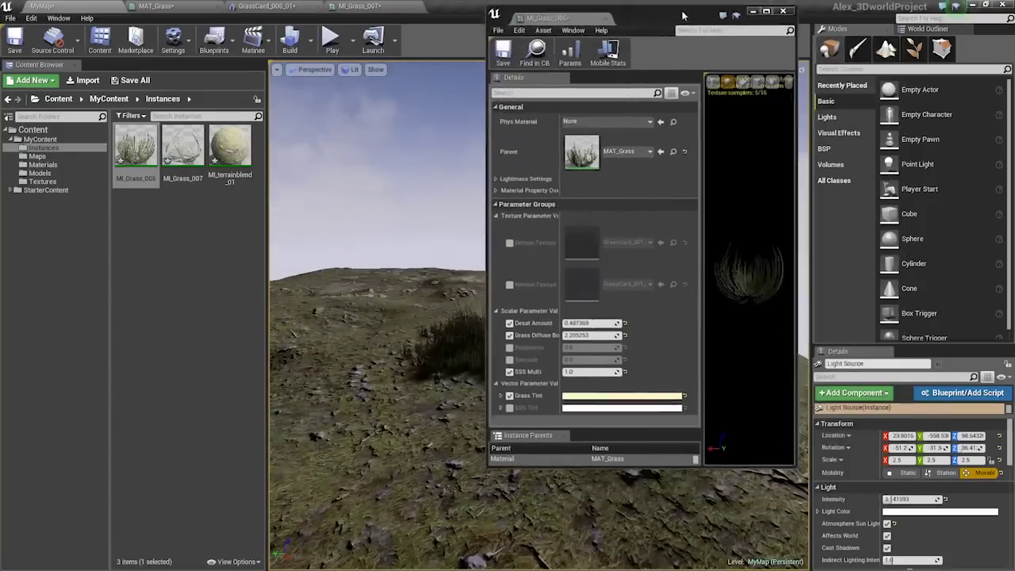
{"action": "left_click_drag", "start_coordinate": [926, 345], "coordinate": [926, 237]}
{"action": "scroll", "coordinate": [929, 429], "scroll_direction": "down", "scroll_amount": 10}
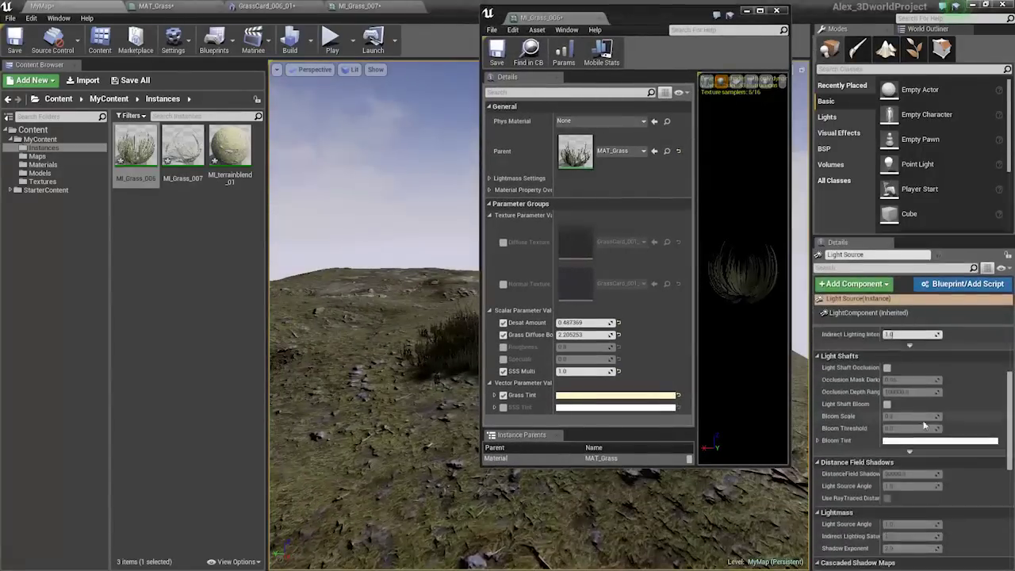
{"action": "left_click_drag", "start_coordinate": [928, 462], "coordinate": [936, 462]}
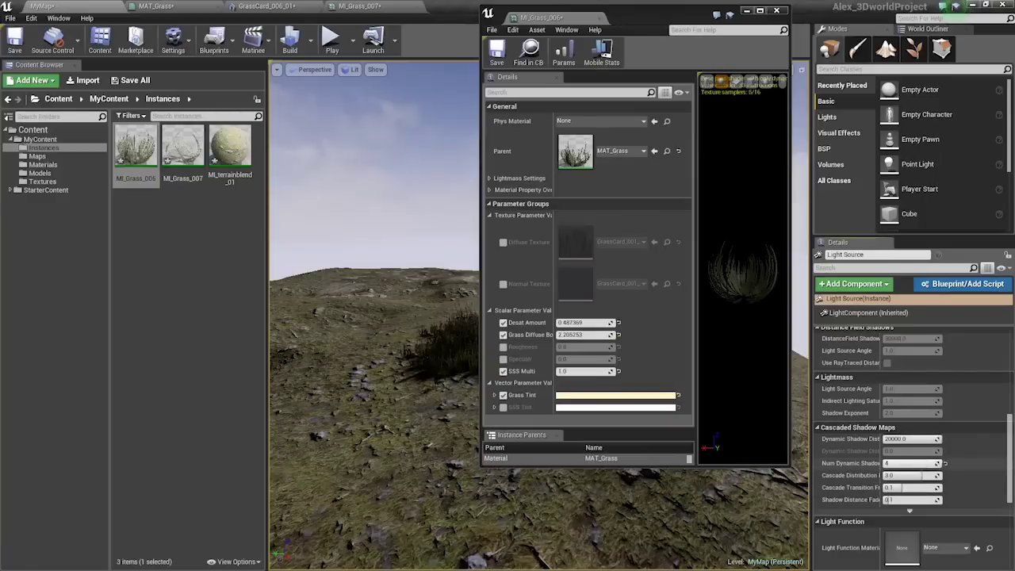
Shift the Light Source near the grass clump and rotate it to change the sun direction.
{"action": "right_click_drag", "start_coordinate": [469, 315], "coordinate": [464, 314]}
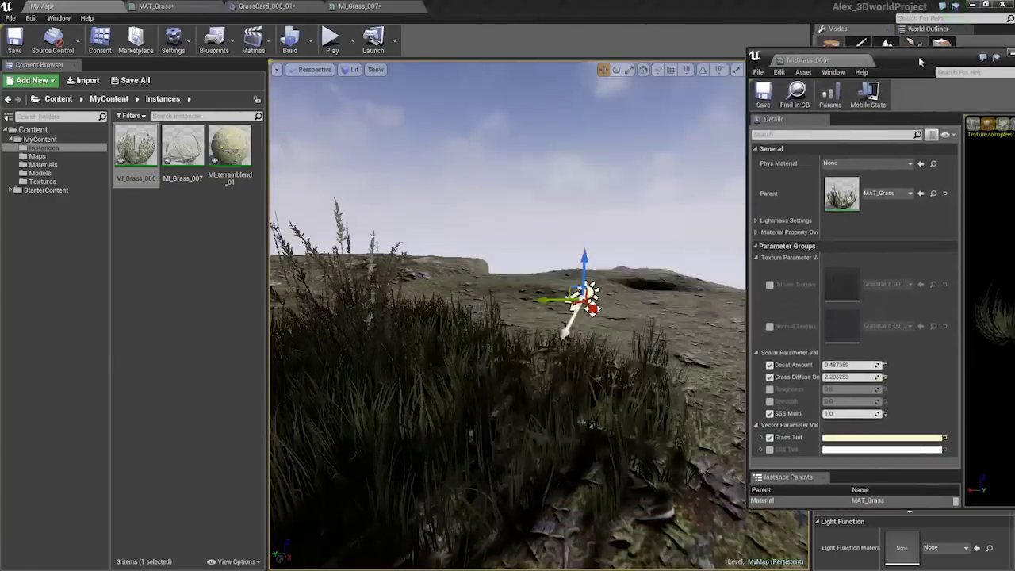
{"action": "left_click_drag", "start_coordinate": [508, 317], "coordinate": [516, 313]}
{"action": "right_click_drag", "start_coordinate": [544, 332], "coordinate": [550, 321]}
{"action": "key", "text": "e"}
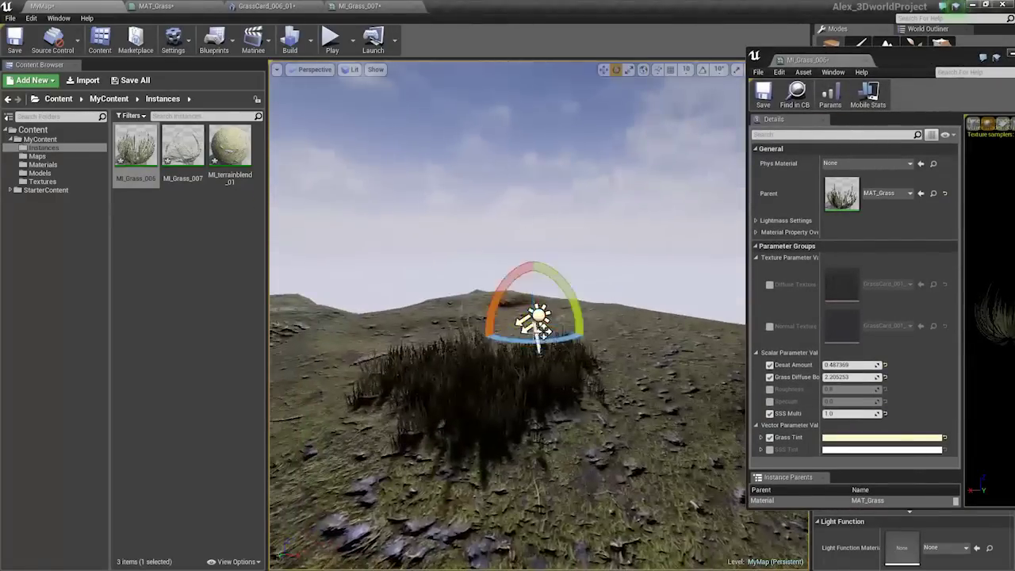
{"action": "left_click_drag", "start_coordinate": [543, 330], "coordinate": [549, 335]}
{"action": "right_click_drag", "start_coordinate": [575, 356], "coordinate": [599, 364]}
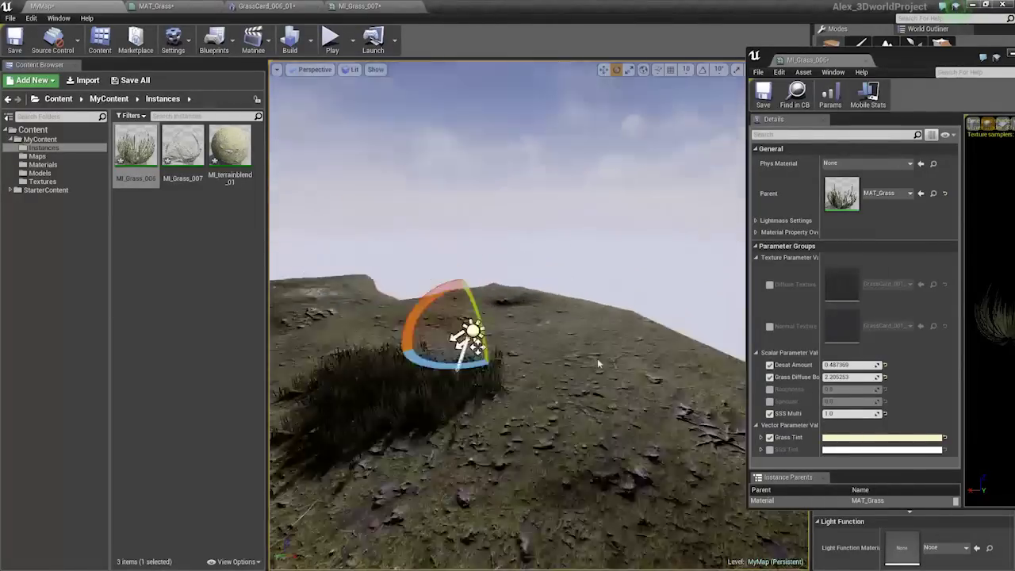
Examine the lighting on the grass and terrain from several close and distant angles.
{"action": "left_click", "coordinate": [371, 365]}
{"action": "key", "text": "f"}
{"action": "left_click_drag", "start_coordinate": [371, 365], "coordinate": [428, 357], "text": "alt"}
{"action": "left_click", "coordinate": [371, 366]}
{"action": "mouse_move", "coordinate": [508, 341]}
{"action": "left_mouse_down", "text": "alt"}
{"action": "mouse_move", "coordinate": [555, 360]}
{"action": "mouse_move", "coordinate": [515, 345]}
{"action": "mouse_move", "coordinate": [504, 321]}
{"action": "mouse_move", "coordinate": [515, 313]}
{"action": "mouse_move", "coordinate": [531, 349]}
{"action": "mouse_move", "coordinate": [563, 361]}
{"action": "mouse_move", "coordinate": [524, 317]}
{"action": "mouse_move", "coordinate": [507, 353]}
{"action": "left_mouse_up", "text": "alt"}
{"action": "right_click_drag", "start_coordinate": [420, 349], "coordinate": [436, 341]}
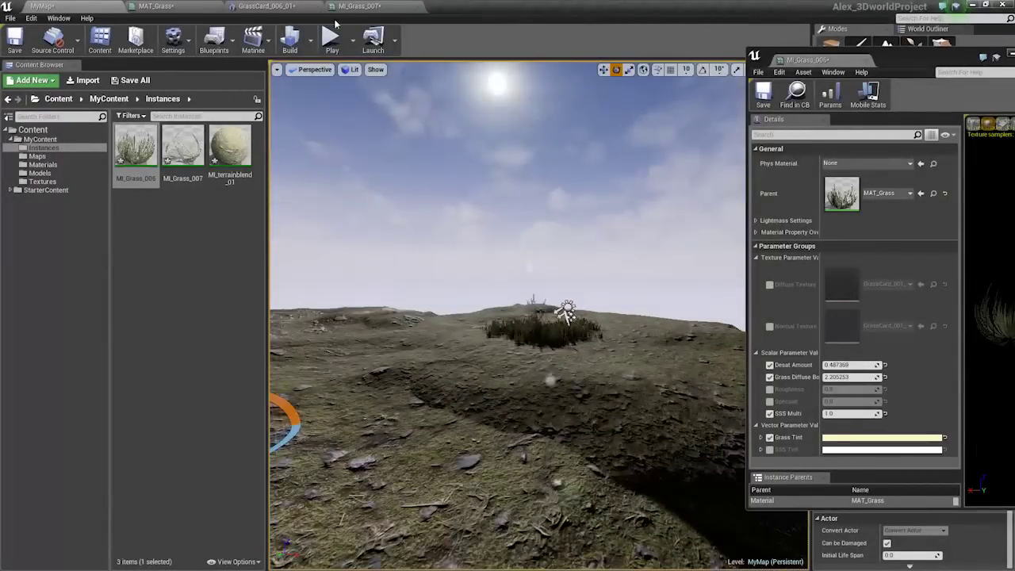
Switch to MAT_Grass and reposition the Grass Diffuse Boost node above the Desaturation node.
{"action": "left_click", "coordinate": [155, 6]}
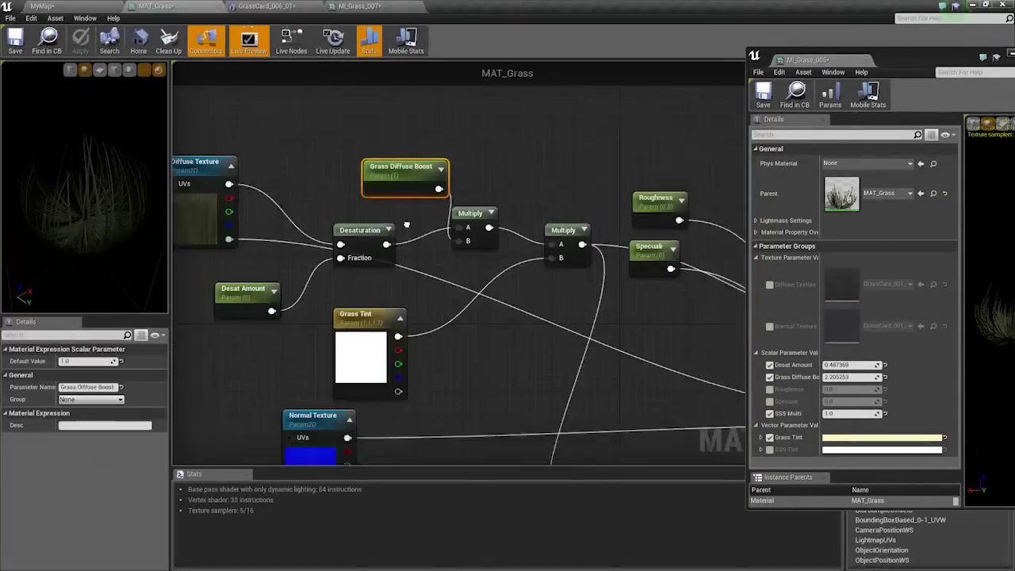
{"action": "right_click_drag", "start_coordinate": [407, 224], "coordinate": [389, 206]}
{"action": "scroll", "coordinate": [390, 206], "scroll_direction": "down", "scroll_amount": 4}
{"action": "right_click_drag", "start_coordinate": [492, 265], "coordinate": [497, 283]}
{"action": "scroll", "coordinate": [414, 221], "scroll_direction": "up", "scroll_amount": 2}
{"action": "left_click_drag", "start_coordinate": [369, 191], "coordinate": [341, 202]}
{"action": "right_click_drag", "start_coordinate": [460, 270], "coordinate": [442, 216]}
{"action": "scroll", "coordinate": [442, 217], "scroll_direction": "down", "scroll_amount": 1}
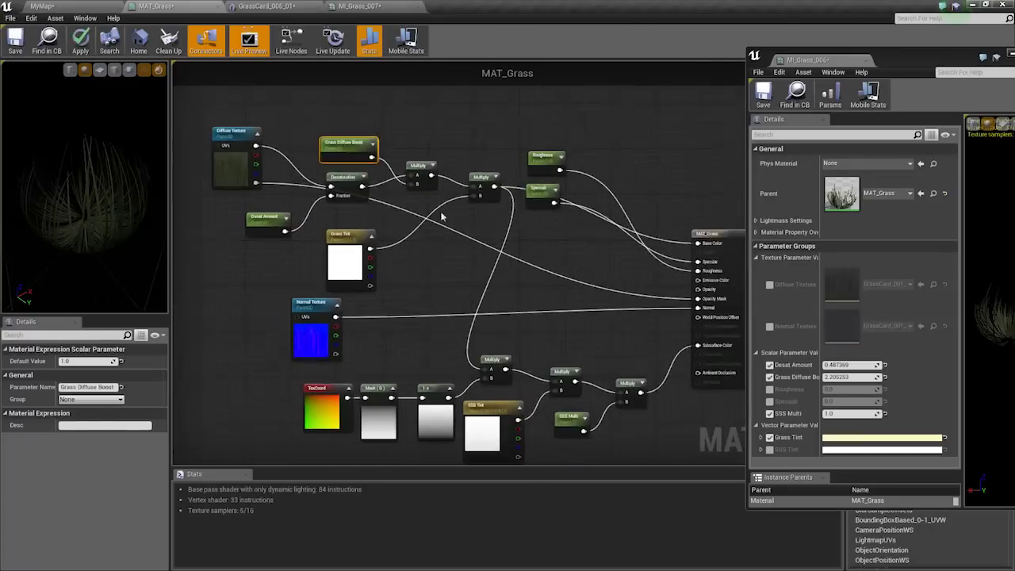
Move the roughness and specular parameters up clear of the wires, and raise the MAT_Grass output node.
{"action": "mouse_move", "coordinate": [558, 141]}
{"action": "left_mouse_down"}
{"action": "mouse_move", "coordinate": [516, 286]}
{"action": "mouse_move", "coordinate": [571, 149]}
{"action": "left_mouse_up"}
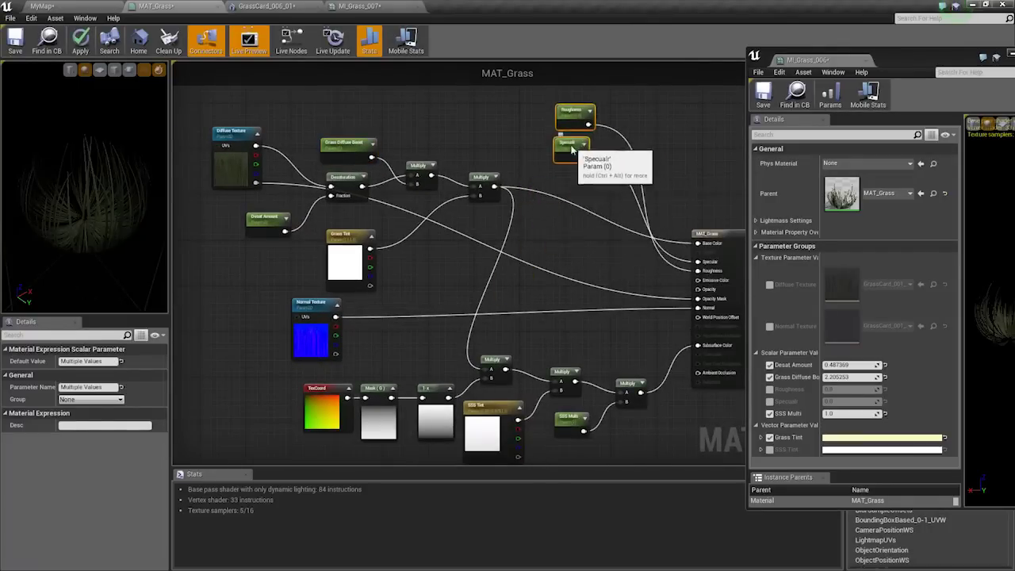
{"action": "right_click_drag", "start_coordinate": [665, 287], "coordinate": [557, 290]}
{"action": "left_click_drag", "start_coordinate": [623, 263], "coordinate": [639, 211]}
{"action": "right_click_drag", "start_coordinate": [557, 295], "coordinate": [687, 258]}
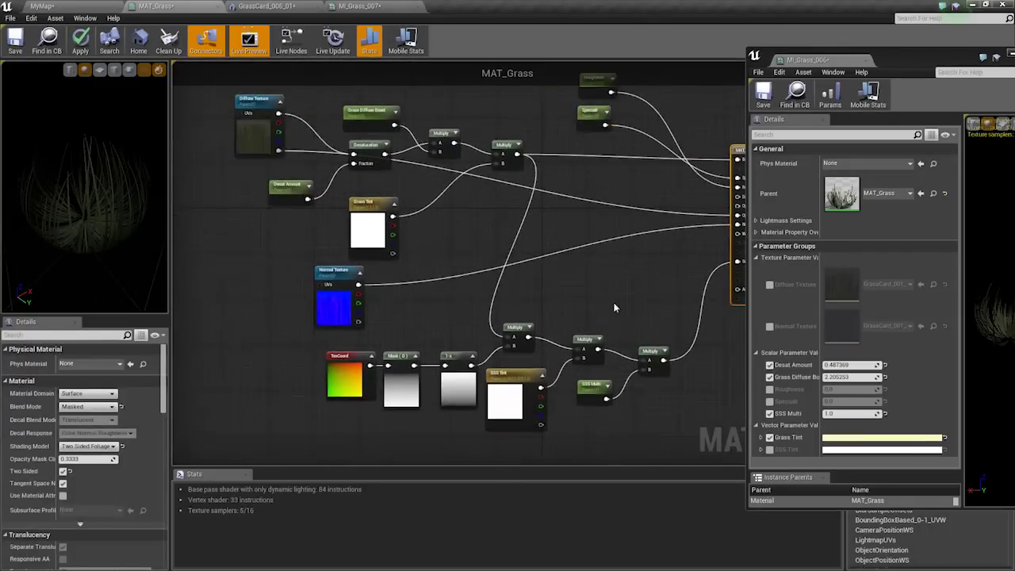
Move the diffuse node group, then the normal and subsurface group, farther away from the MAT_Grass output node.
{"action": "right_click_drag", "start_coordinate": [490, 277], "coordinate": [464, 281]}
{"action": "right_click_drag", "start_coordinate": [395, 289], "coordinate": [480, 291]}
{"action": "right_click_drag", "start_coordinate": [417, 236], "coordinate": [425, 303]}
{"action": "left_click_drag", "start_coordinate": [245, 134], "coordinate": [583, 319]}
{"action": "left_click_drag", "start_coordinate": [418, 305], "coordinate": [226, 246]}
{"action": "scroll", "coordinate": [384, 348], "scroll_direction": "down", "scroll_amount": 2}
{"action": "right_click_drag", "start_coordinate": [385, 349], "coordinate": [297, 249]}
{"action": "left_click_drag", "start_coordinate": [265, 222], "coordinate": [476, 391]}
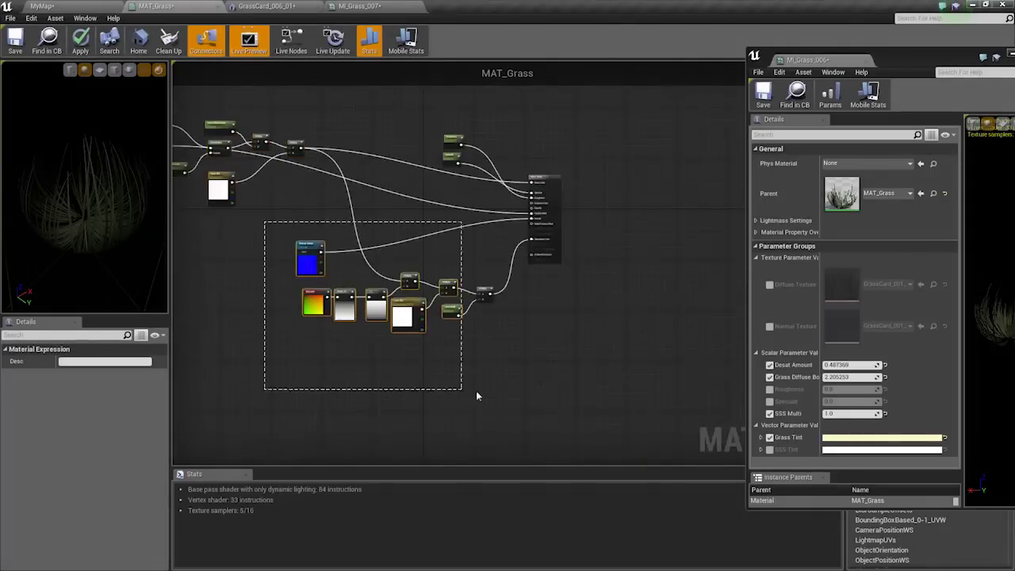
{"action": "left_click_drag", "start_coordinate": [486, 299], "coordinate": [445, 264]}
{"action": "scroll", "coordinate": [486, 281], "scroll_direction": "up", "scroll_amount": 3}
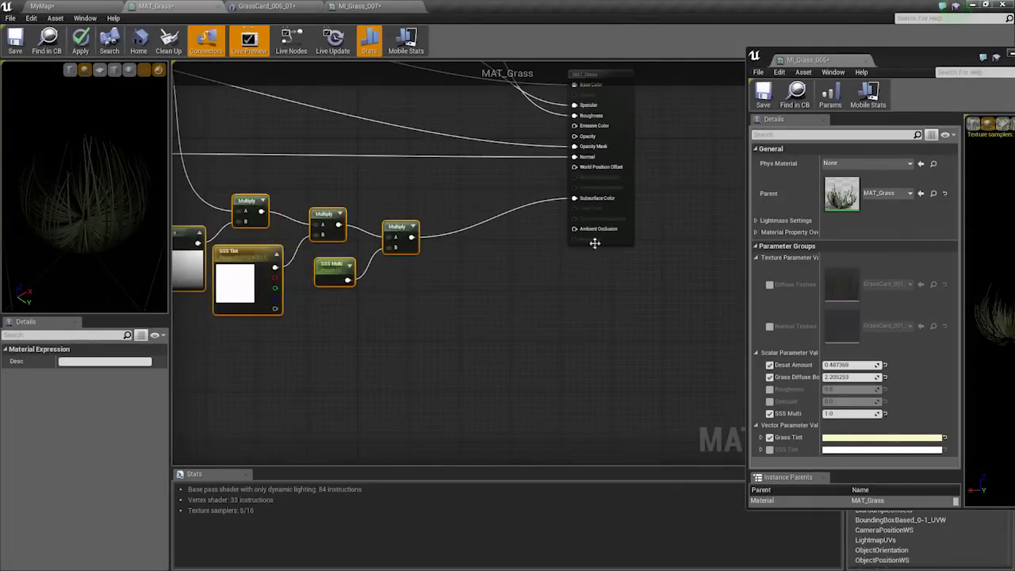
Put away the MI_Grass_006 window, search the node palette for grass and add a SimpleGrassWind node below the subsurface nodes.
{"action": "left_click", "coordinate": [867, 62]}
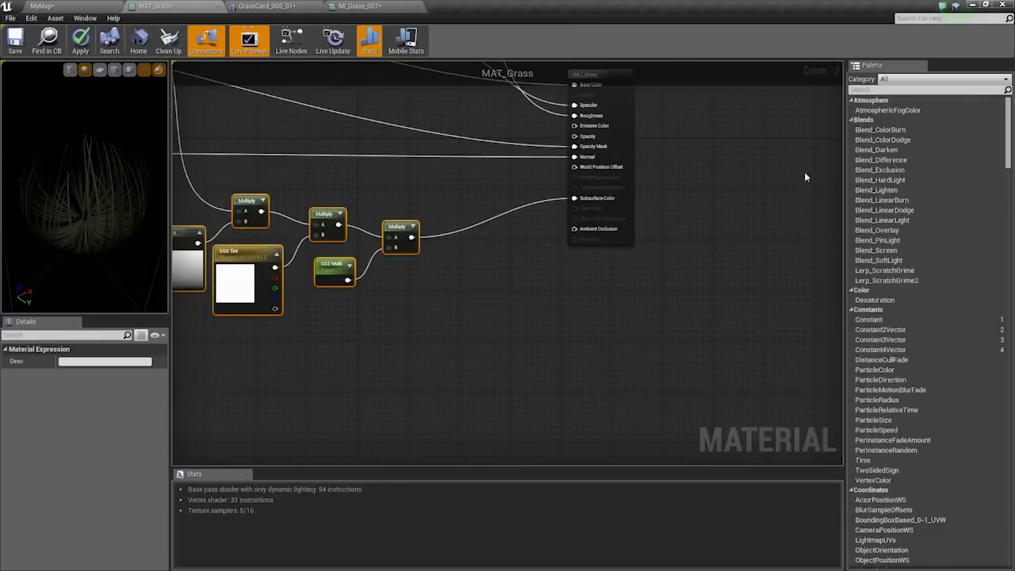
{"action": "right_click_drag", "start_coordinate": [674, 281], "coordinate": [705, 324]}
{"action": "right_click_drag", "start_coordinate": [838, 188], "coordinate": [824, 121]}
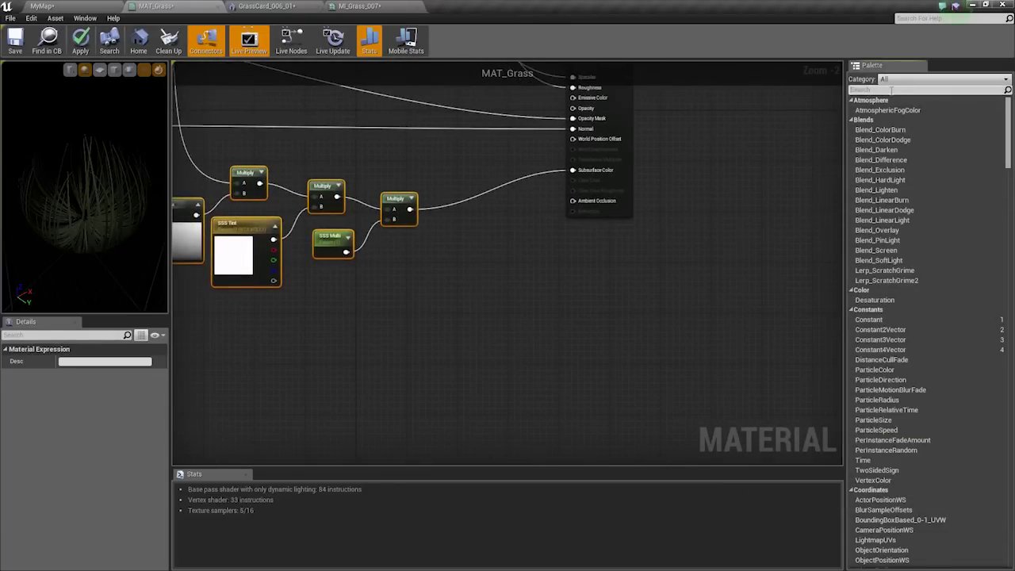
{"action": "left_click", "coordinate": [892, 89]}
{"action": "type", "text": "grass"}
{"action": "left_click_drag", "start_coordinate": [899, 132], "coordinate": [499, 302]}
{"action": "right_click_drag", "start_coordinate": [478, 355], "coordinate": [583, 314]}
{"action": "left_click_drag", "start_coordinate": [667, 302], "coordinate": [581, 328]}
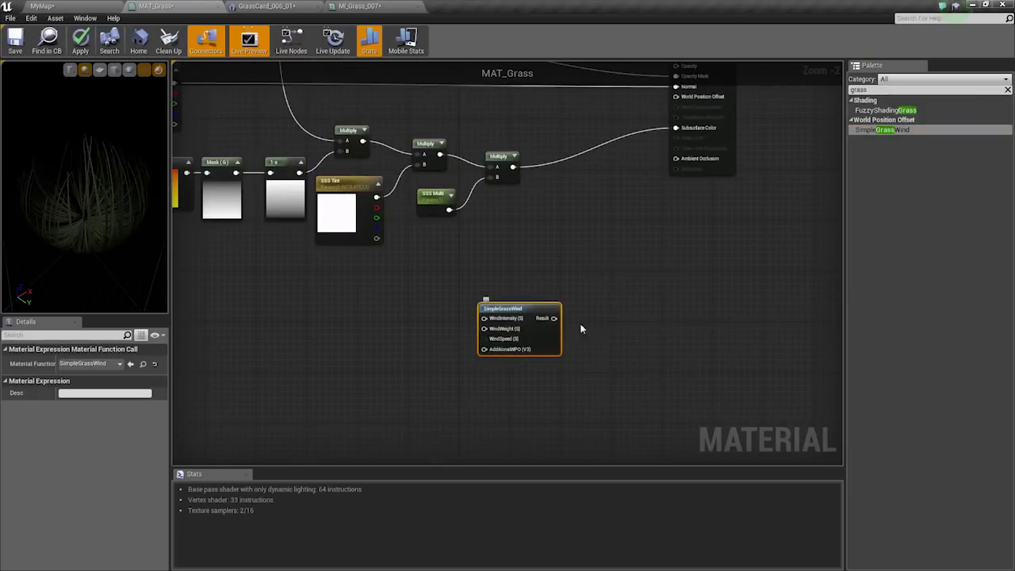
Open the SimpleGrassWind material function and examine its outputs, wind speed, time and world position nodes.
{"action": "scroll", "coordinate": [568, 333], "scroll_direction": "up", "scroll_amount": 2}
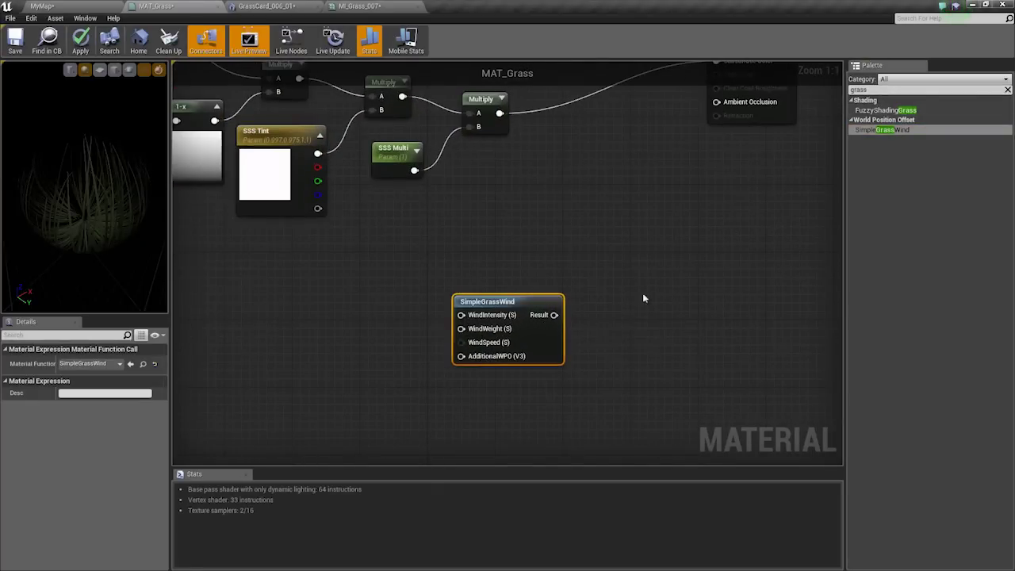
{"action": "right_click_drag", "start_coordinate": [335, 338], "coordinate": [428, 339]}
{"action": "right_click_drag", "start_coordinate": [612, 158], "coordinate": [488, 340]}
{"action": "scroll", "coordinate": [488, 339], "scroll_direction": "down", "scroll_amount": 4}
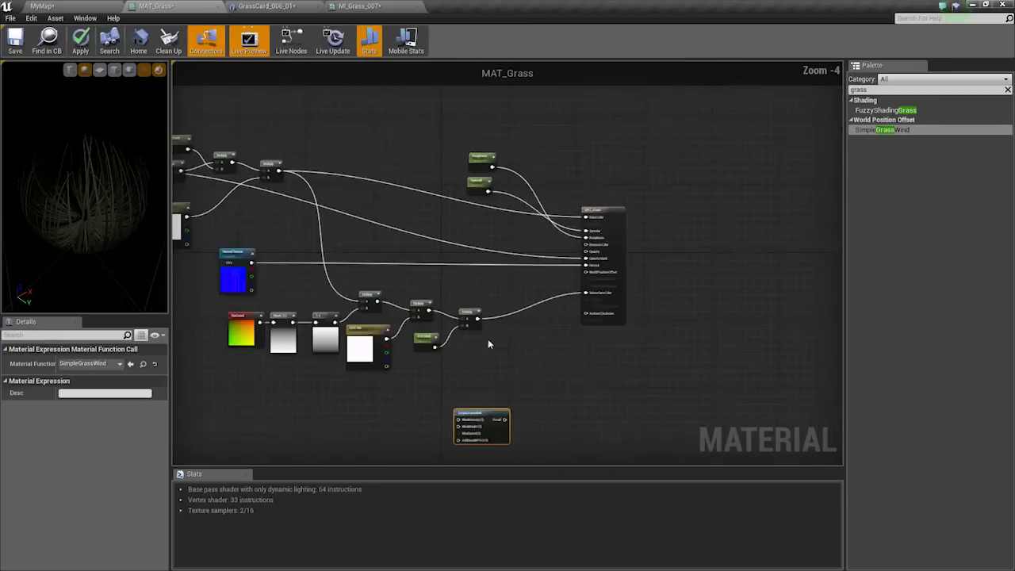
{"action": "scroll", "coordinate": [509, 383], "scroll_direction": "up", "scroll_amount": 4}
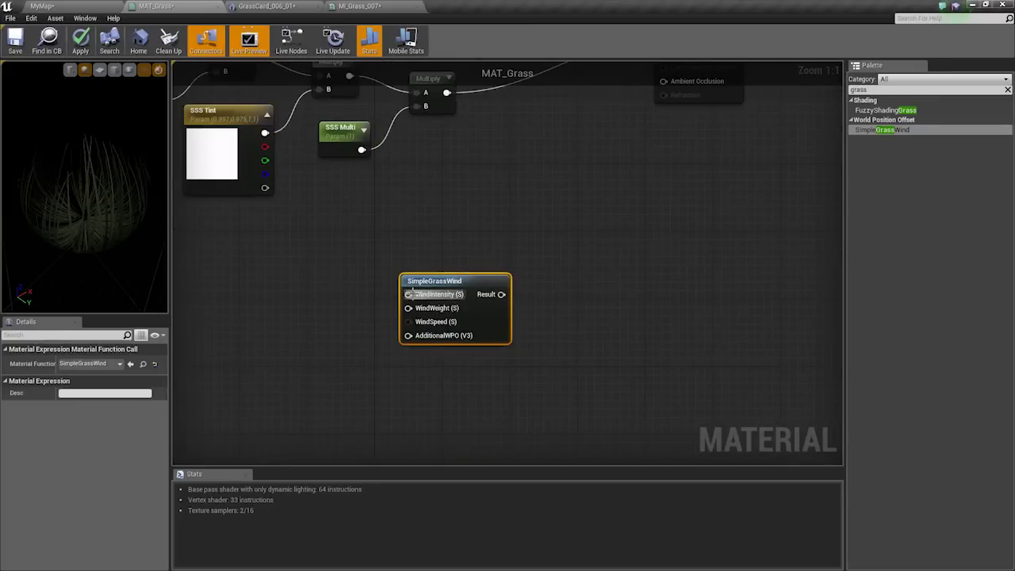
{"action": "double_click", "coordinate": [420, 281]}
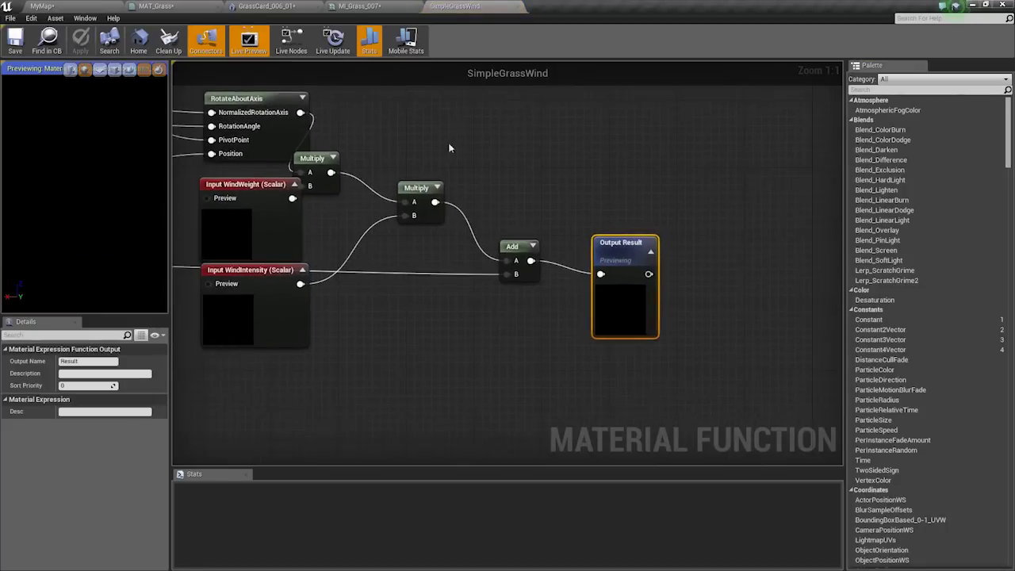
{"action": "left_click", "coordinate": [373, 6]}
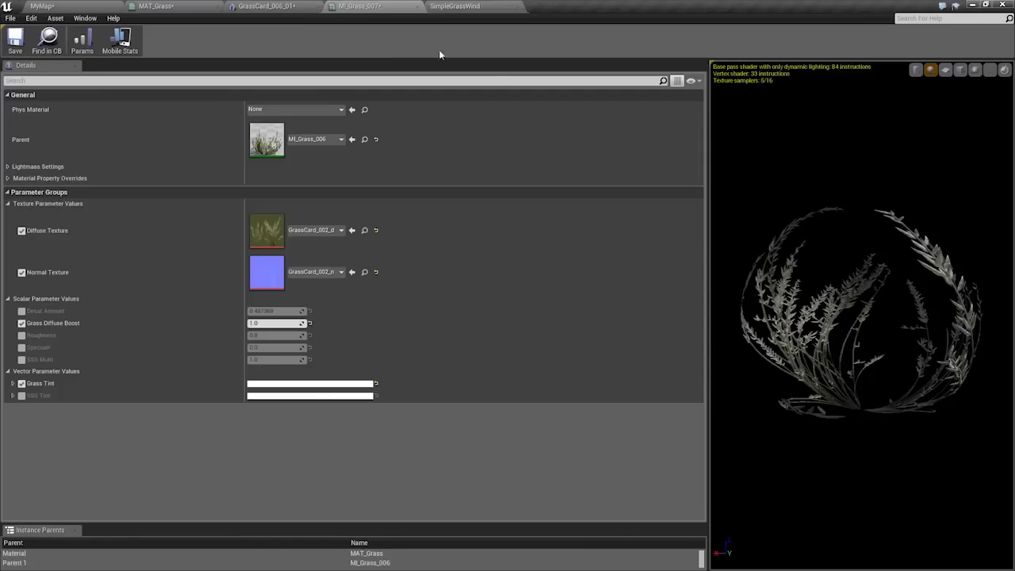
{"action": "left_click", "coordinate": [456, 5]}
{"action": "scroll", "coordinate": [530, 346], "scroll_direction": "down", "scroll_amount": 6}
{"action": "right_click_drag", "start_coordinate": [530, 346], "coordinate": [625, 329]}
{"action": "scroll", "coordinate": [341, 268], "scroll_direction": "up", "scroll_amount": 2}
{"action": "right_click_drag", "start_coordinate": [328, 310], "coordinate": [507, 287]}
{"action": "scroll", "coordinate": [396, 255], "scroll_direction": "up", "scroll_amount": 3}
{"action": "scroll", "coordinate": [507, 285], "scroll_direction": "down", "scroll_amount": 2}
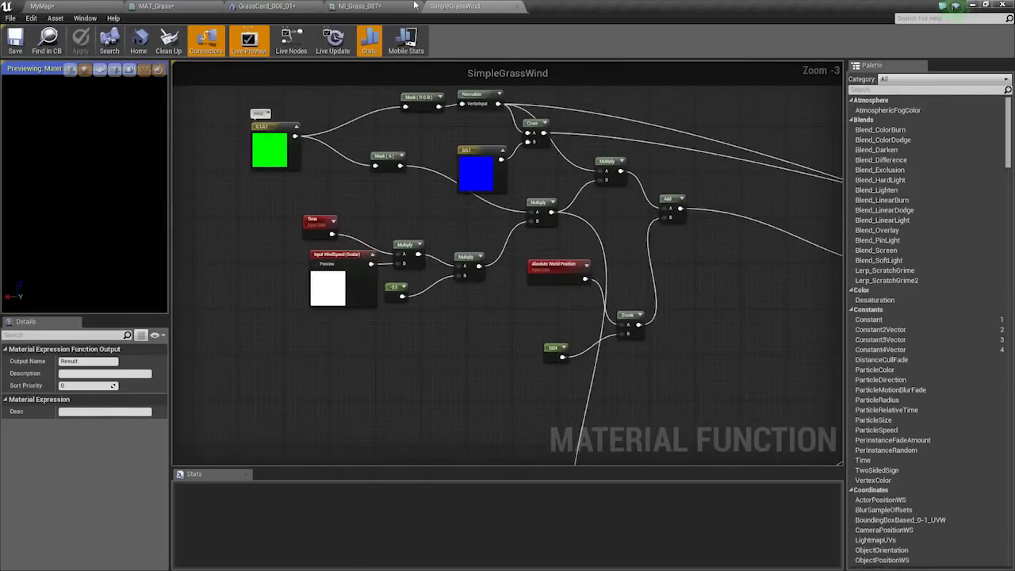
Examine the rest of the SimpleGrassWind graph, following its chain of Add, Multiply and Subtract nodes.
{"action": "left_click", "coordinate": [377, 6]}
{"action": "left_click", "coordinate": [274, 6]}
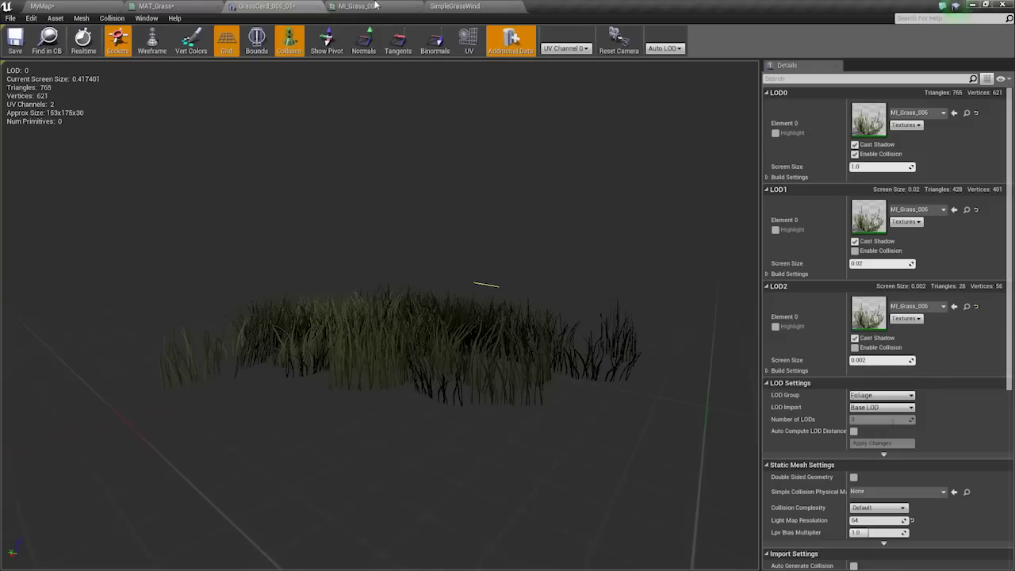
{"action": "left_click", "coordinate": [460, 5]}
{"action": "right_click_drag", "start_coordinate": [640, 279], "coordinate": [371, 232]}
{"action": "right_click_drag", "start_coordinate": [801, 448], "coordinate": [550, 352]}
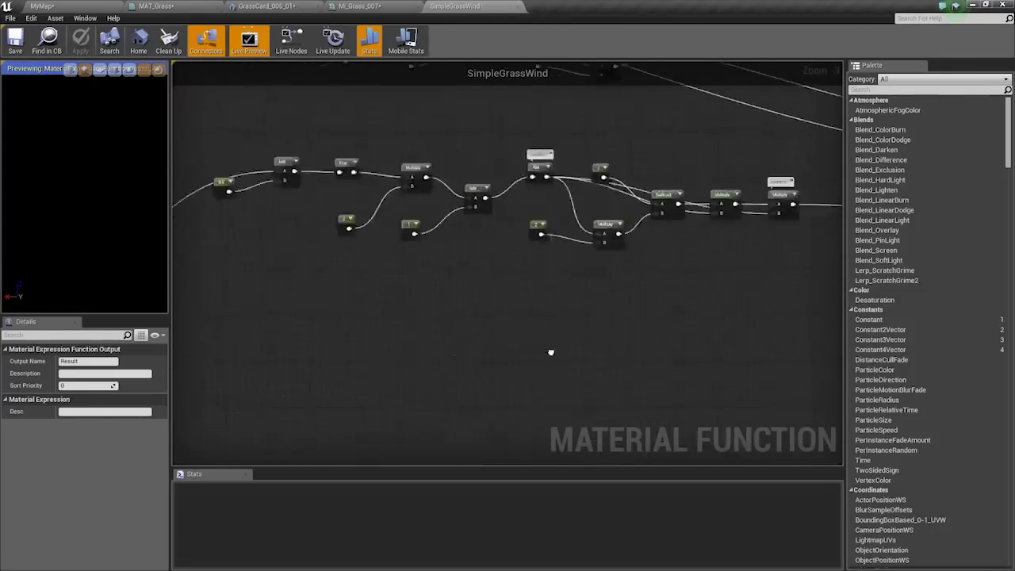
{"action": "scroll", "coordinate": [550, 351], "scroll_direction": "down", "scroll_amount": 2}
{"action": "right_click_drag", "start_coordinate": [809, 310], "coordinate": [491, 325]}
{"action": "scroll", "coordinate": [644, 386], "scroll_direction": "up", "scroll_amount": 3}
{"action": "right_click_drag", "start_coordinate": [644, 386], "coordinate": [434, 325]}
{"action": "scroll", "coordinate": [434, 325], "scroll_direction": "down", "scroll_amount": 5}
{"action": "right_click_drag", "start_coordinate": [371, 255], "coordinate": [508, 261]}
Close the GrassCard_006_01 and MI_Grass_007 editors and return to the MAT_Grass graph.
{"action": "left_click", "coordinate": [371, 6]}
{"action": "left_click", "coordinate": [304, 6]}
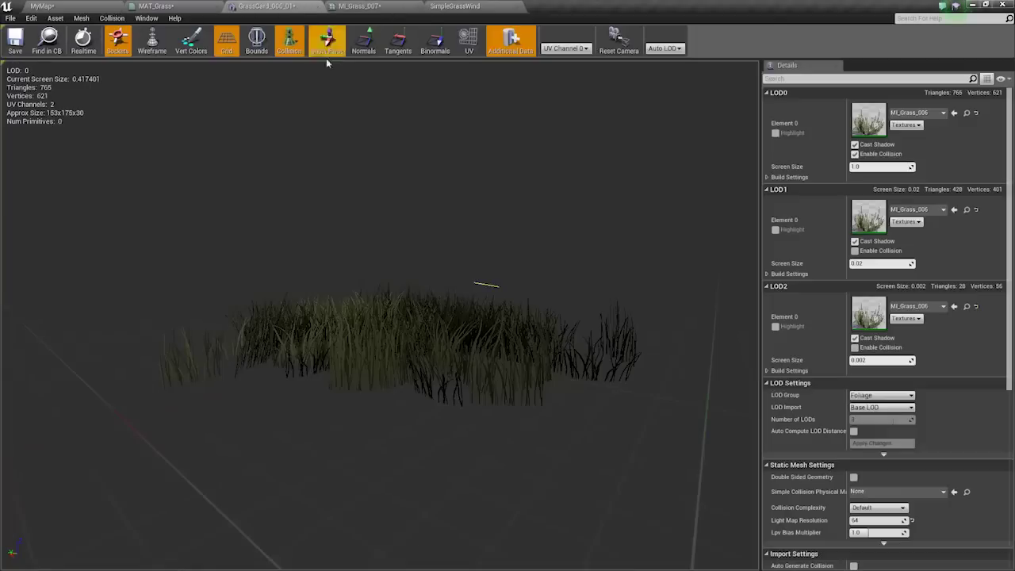
{"action": "left_click", "coordinate": [320, 7]}
{"action": "left_click", "coordinate": [320, 7]}
{"action": "left_click", "coordinate": [183, 5]}
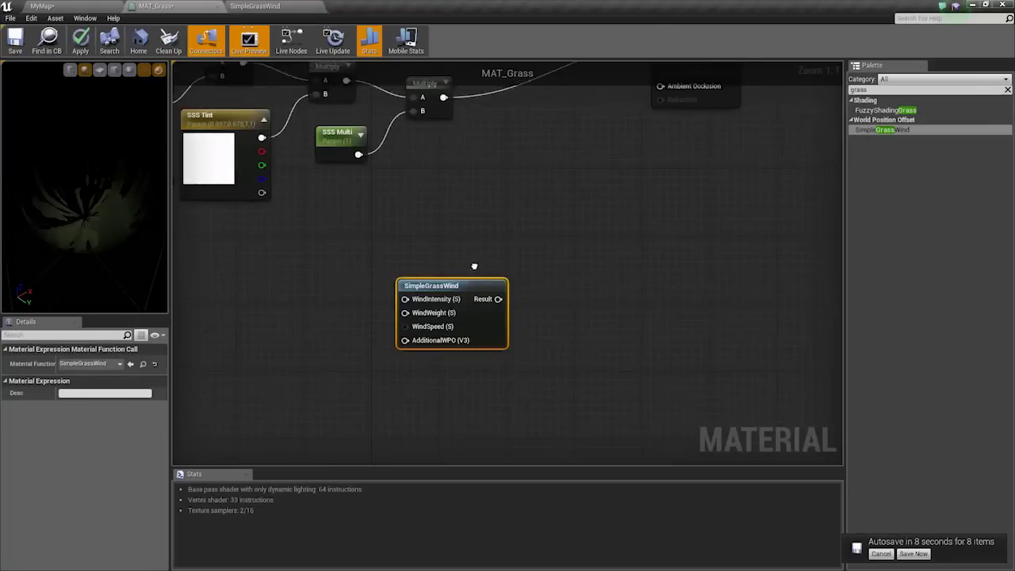
Reposition the SimpleGrassWind and MAT_Grass output nodes, and connect the SimpleGrassWind Result to World Position Offset.
{"action": "right_click_drag", "start_coordinate": [475, 266], "coordinate": [537, 337]}
{"action": "left_click_drag", "start_coordinate": [520, 357], "coordinate": [561, 343]}
{"action": "right_click_drag", "start_coordinate": [605, 327], "coordinate": [542, 359]}
{"action": "right_click_drag", "start_coordinate": [461, 392], "coordinate": [600, 355]}
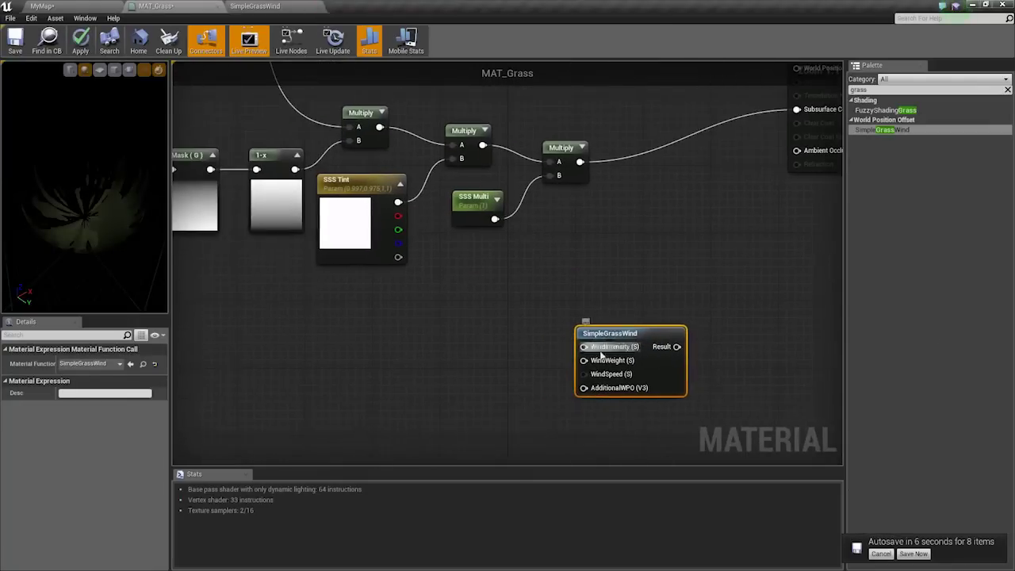
{"action": "right_click_drag", "start_coordinate": [437, 289], "coordinate": [193, 348]}
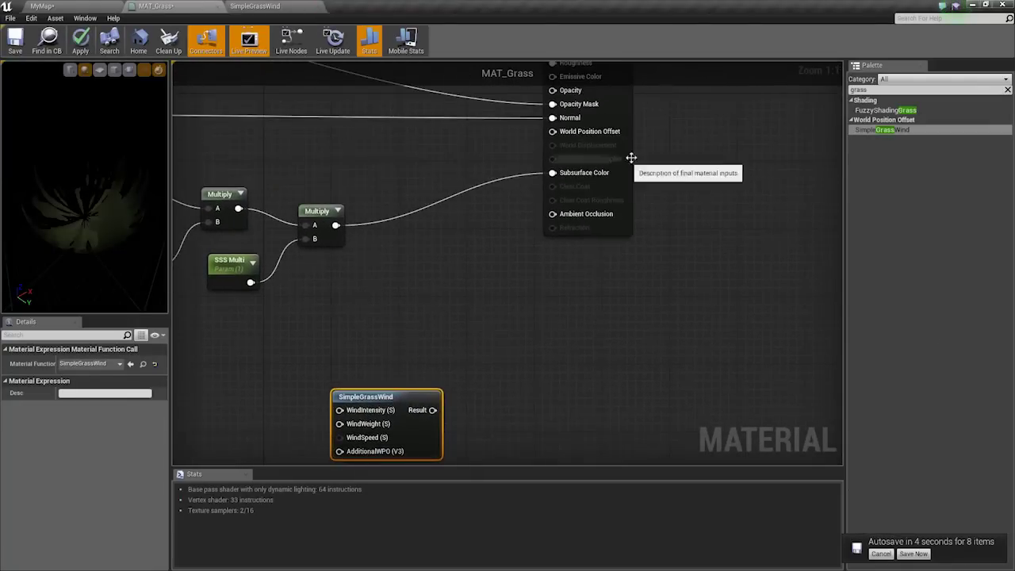
{"action": "left_click_drag", "start_coordinate": [627, 156], "coordinate": [792, 210]}
{"action": "left_click_drag", "start_coordinate": [721, 191], "coordinate": [427, 417]}
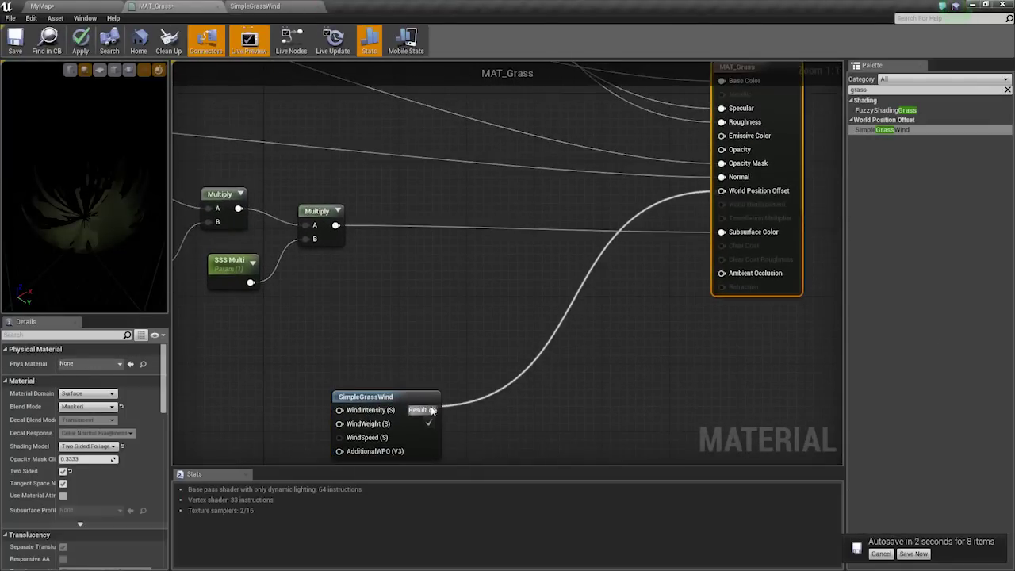
{"action": "right_click_drag", "start_coordinate": [438, 397], "coordinate": [567, 313]}
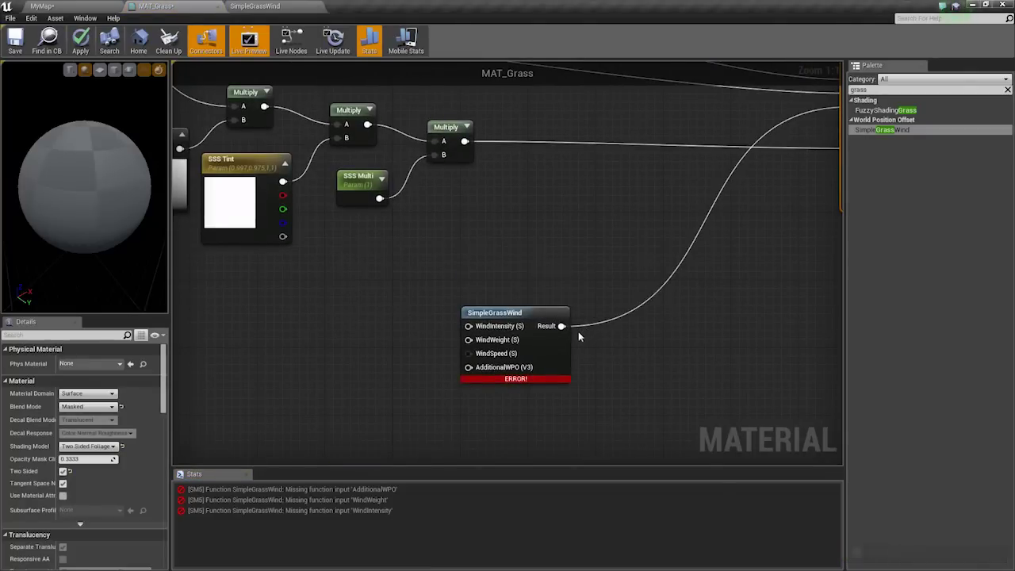
{"action": "mouse_move", "coordinate": [670, 269]}
{"action": "right_mouse_down"}
{"action": "mouse_move", "coordinate": [552, 323]}
{"action": "mouse_move", "coordinate": [662, 254]}
{"action": "right_mouse_up"}
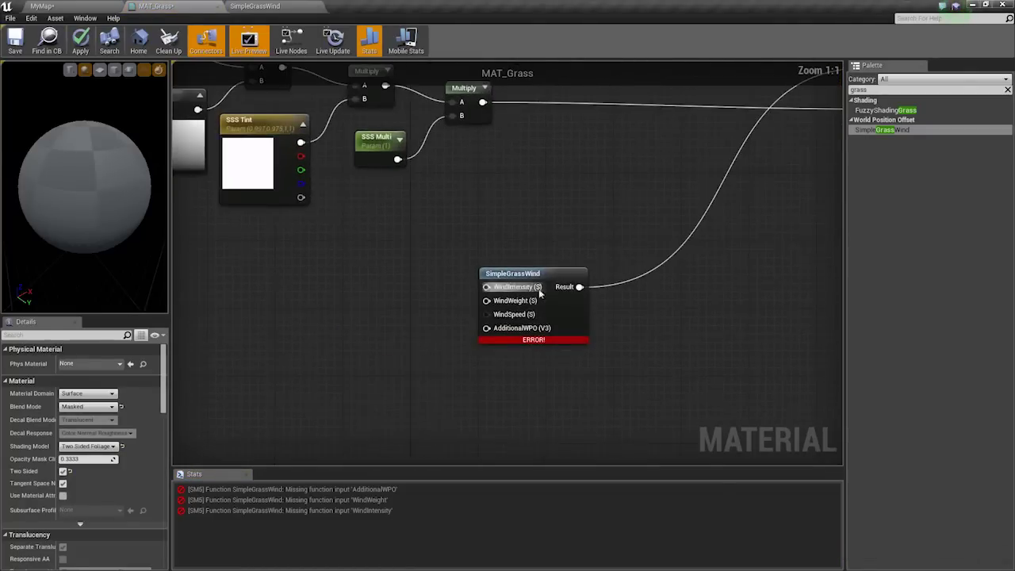
{"action": "left_click_drag", "start_coordinate": [543, 275], "coordinate": [524, 287]}
{"action": "mouse_move", "coordinate": [424, 290]}
{"action": "right_mouse_down"}
{"action": "mouse_move", "coordinate": [515, 296]}
{"action": "mouse_move", "coordinate": [471, 298]}
{"action": "mouse_move", "coordinate": [632, 346]}
{"action": "mouse_move", "coordinate": [397, 288]}
{"action": "mouse_move", "coordinate": [438, 295]}
{"action": "right_mouse_up"}
{"action": "left_click", "coordinate": [515, 311]}
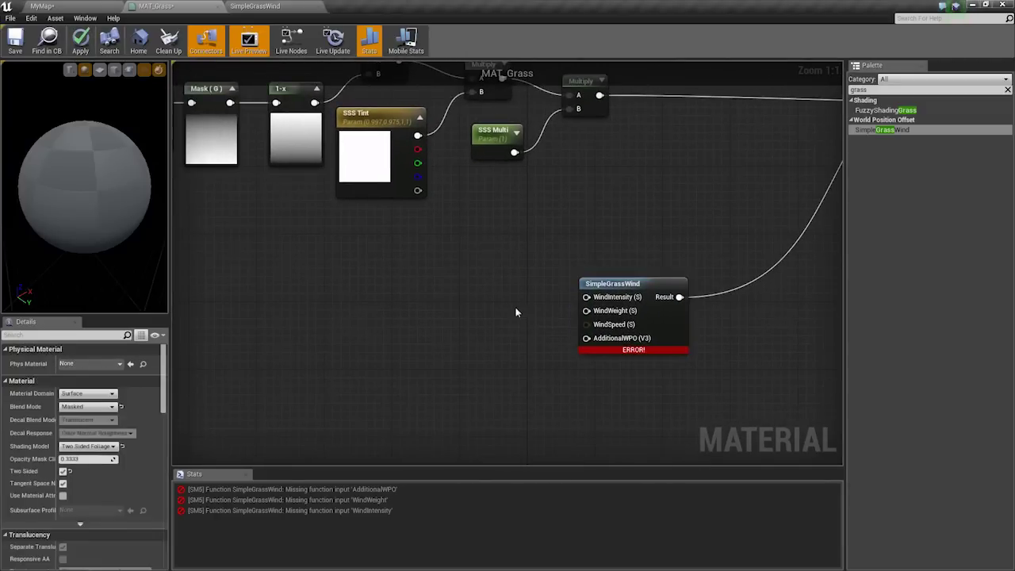
{"action": "left_click", "coordinate": [474, 252]}
{"action": "left_click_drag", "start_coordinate": [504, 313], "coordinate": [545, 282]}
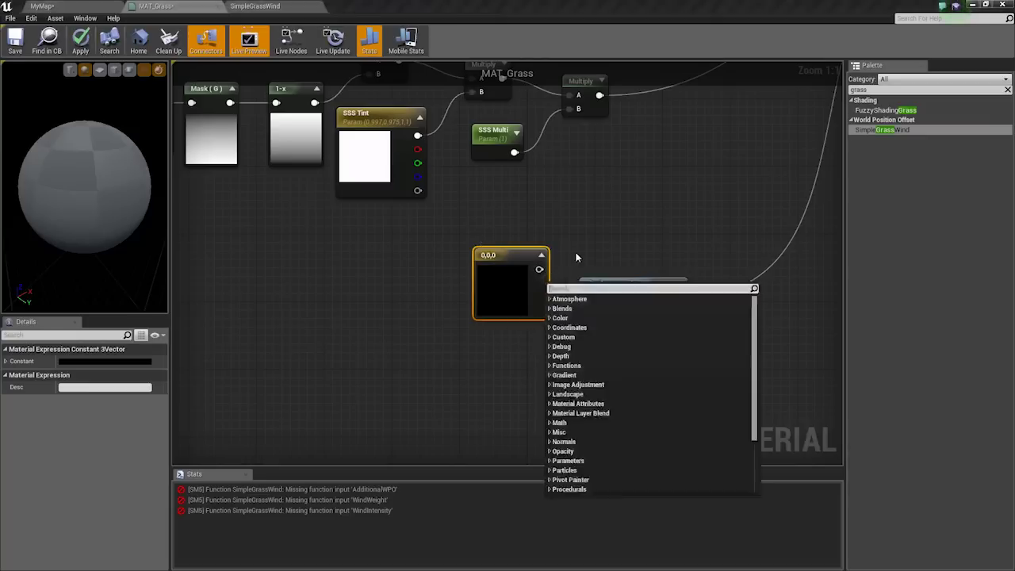
{"action": "left_click", "coordinate": [576, 256]}
{"action": "left_click", "coordinate": [520, 294]}
{"action": "key", "text": "Delete"}
Add a scalar Constant node beside SimpleGrassWind and connect it to the WindIntensity input.
{"action": "left_click", "coordinate": [490, 272]}
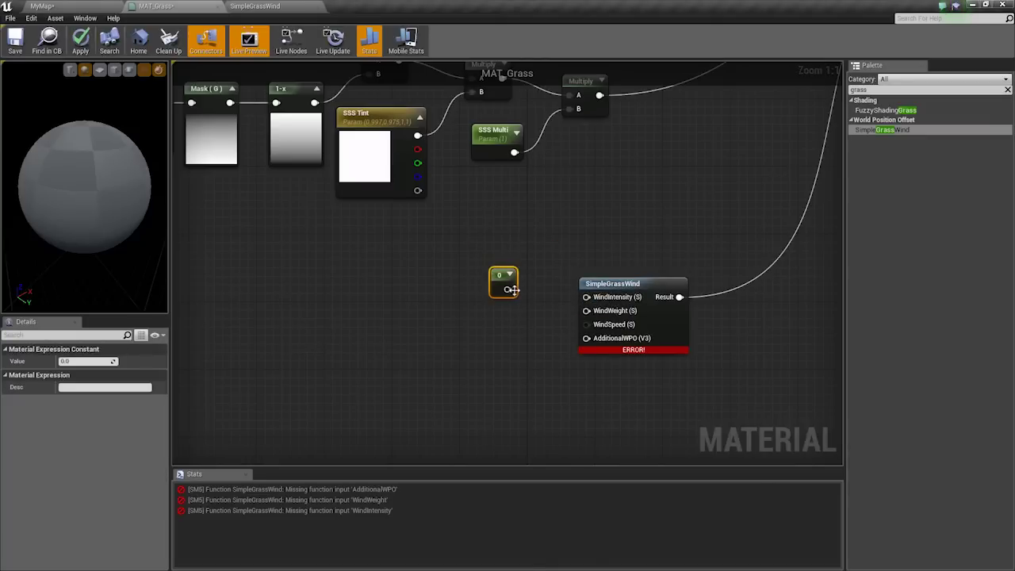
{"action": "left_click_drag", "start_coordinate": [610, 299], "coordinate": [609, 298]}
{"action": "left_click", "coordinate": [466, 295]}
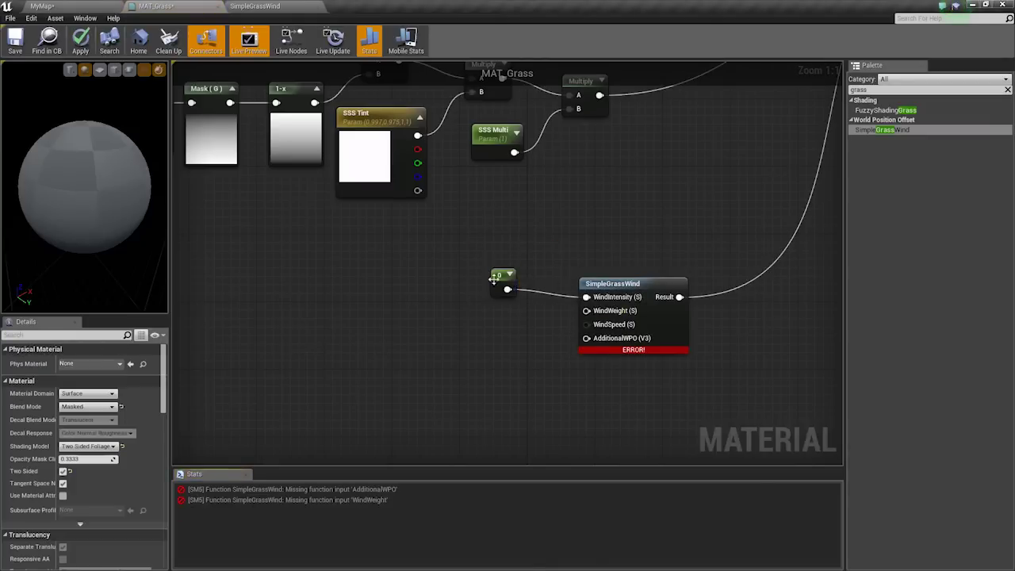
Convert the constant to a parameter named "Wind Intenisty" and move it up and away from SimpleGrassWind.
{"action": "left_click", "coordinate": [493, 278]}
{"action": "right_click", "coordinate": [504, 290]}
{"action": "left_click", "coordinate": [530, 296]}
{"action": "type", "text": "Wind Intensity"}
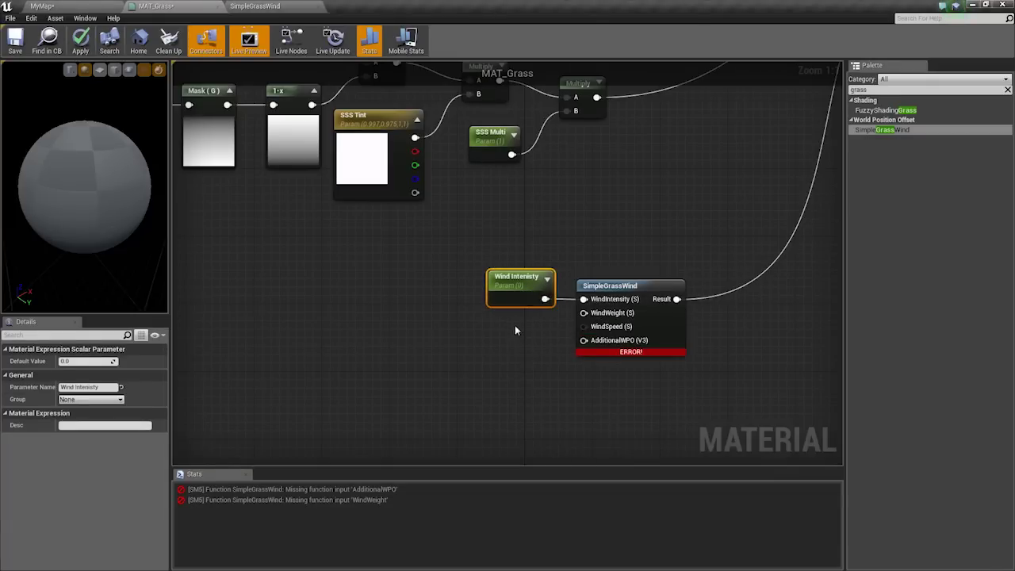
{"action": "left_click_drag", "start_coordinate": [510, 296], "coordinate": [454, 263]}
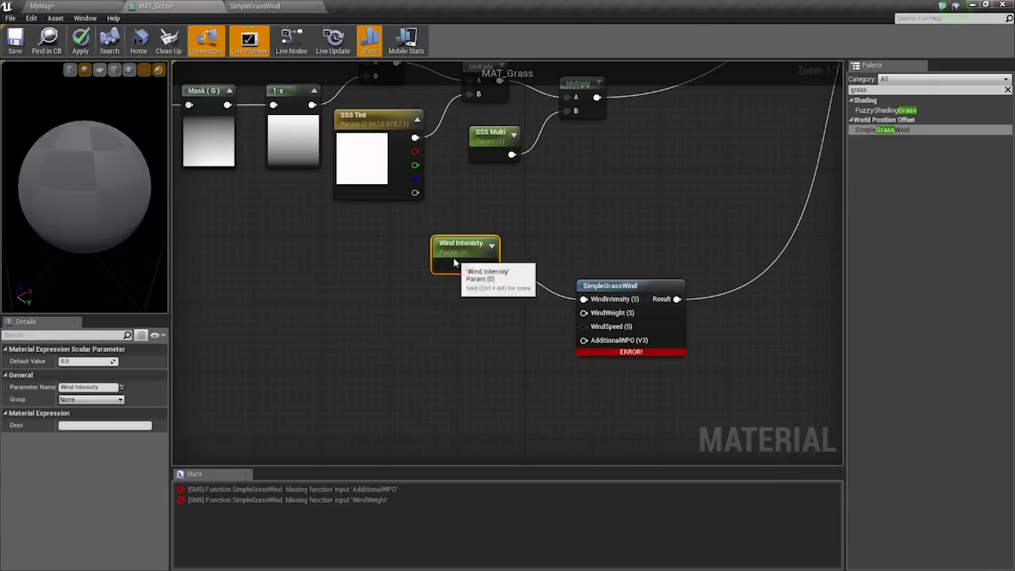
Add a Vertex Color node below SSS Tint and connect its green output to SimpleGrassWind's WindWeight input.
{"action": "scroll", "coordinate": [510, 298], "scroll_direction": "down", "scroll_amount": 3}
{"action": "left_click_drag", "start_coordinate": [396, 244], "coordinate": [490, 196]}
{"action": "left_click", "coordinate": [460, 160]}
{"action": "right_click_drag", "start_coordinate": [492, 119], "coordinate": [370, 184]}
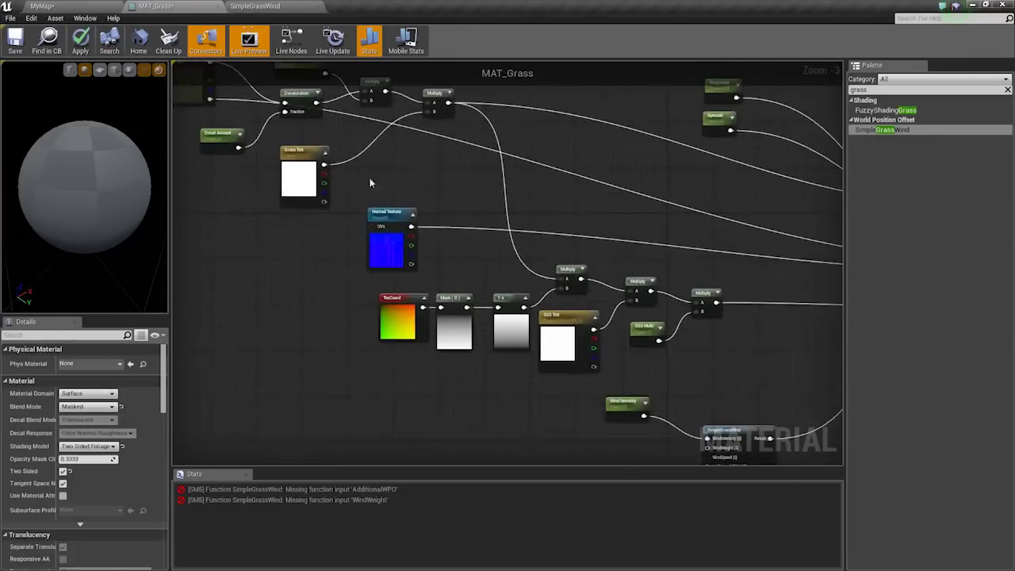
{"action": "right_click_drag", "start_coordinate": [451, 177], "coordinate": [535, 127]}
{"action": "scroll", "coordinate": [471, 231], "scroll_direction": "up", "scroll_amount": 1}
{"action": "scroll", "coordinate": [472, 231], "scroll_direction": "up", "scroll_amount": 2}
{"action": "right_click", "coordinate": [311, 309]}
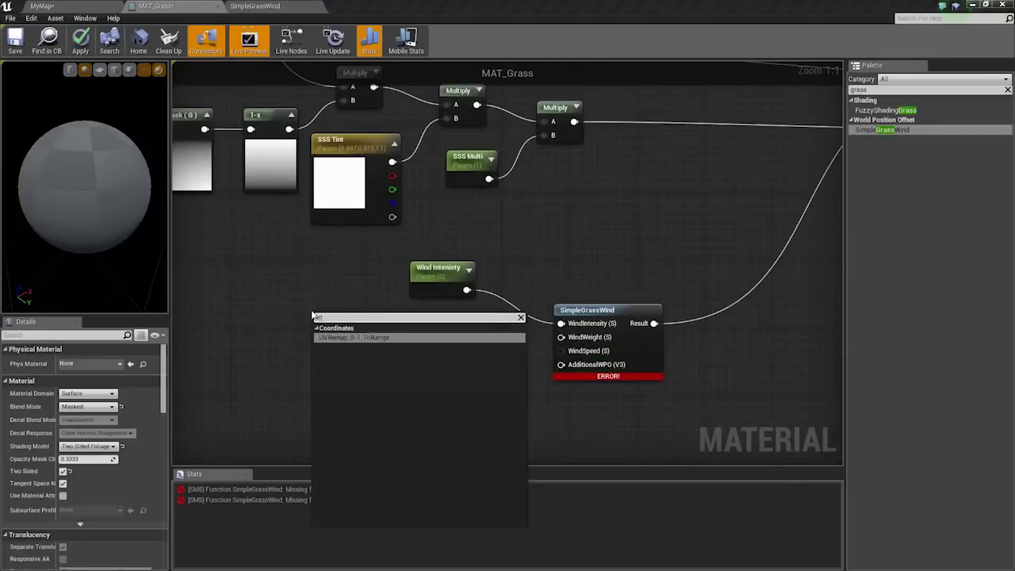
{"action": "type", "text": "vertex"}
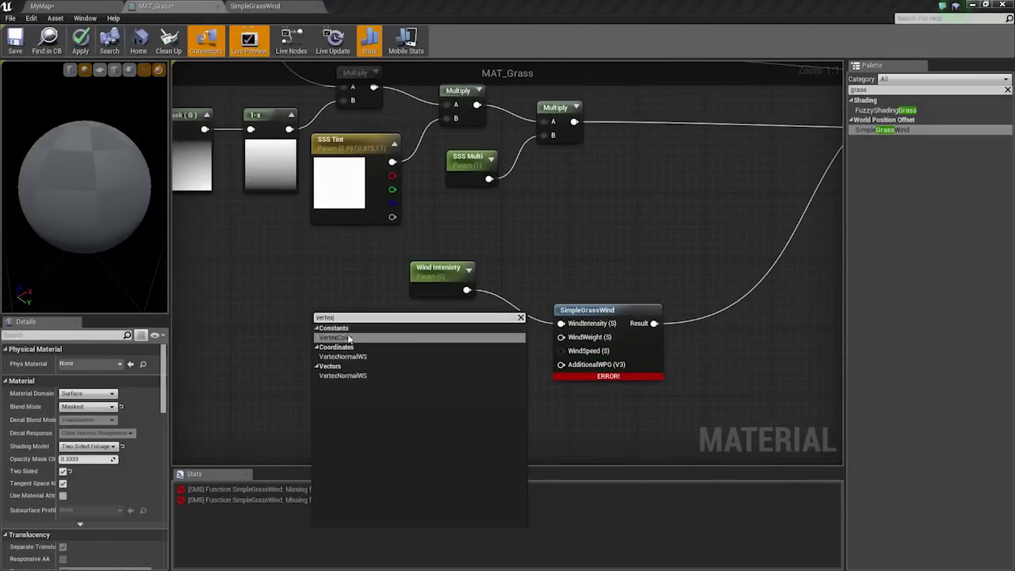
{"action": "left_click", "coordinate": [366, 347]}
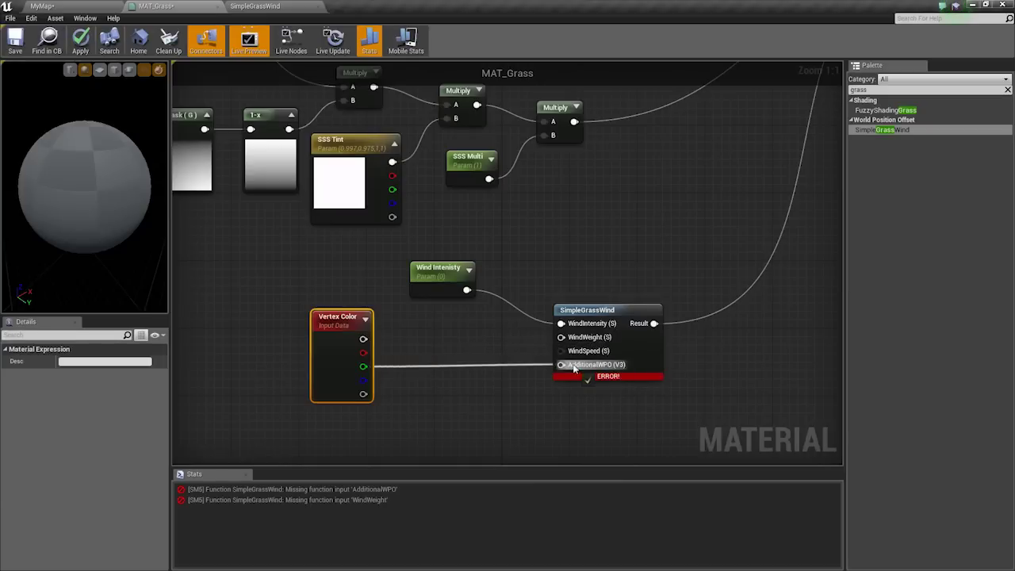
{"action": "left_click_drag", "start_coordinate": [585, 341], "coordinate": [586, 339]}
{"action": "left_click_drag", "start_coordinate": [328, 374], "coordinate": [324, 316]}
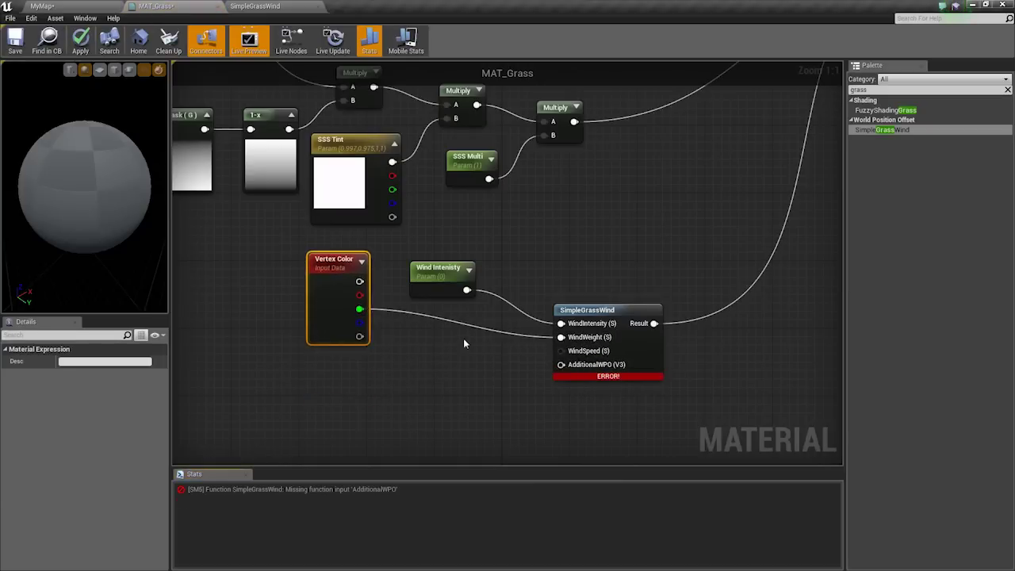
Add a 0,0,0 Constant3Vector node and connect it to SimpleGrassWind's AdditionalWPO input.
{"action": "right_click_drag", "start_coordinate": [504, 353], "coordinate": [441, 308]}
{"action": "left_click_drag", "start_coordinate": [563, 272], "coordinate": [622, 279]}
{"action": "right_click_drag", "start_coordinate": [448, 328], "coordinate": [486, 324]}
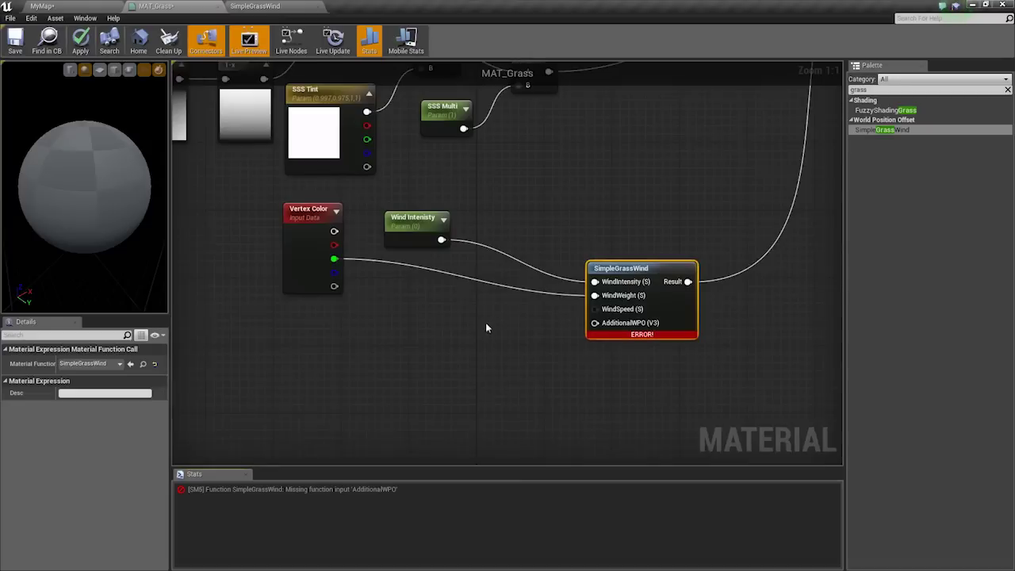
{"action": "left_click", "coordinate": [476, 315]}
{"action": "key", "text": "3"}
{"action": "left_click", "coordinate": [487, 319]}
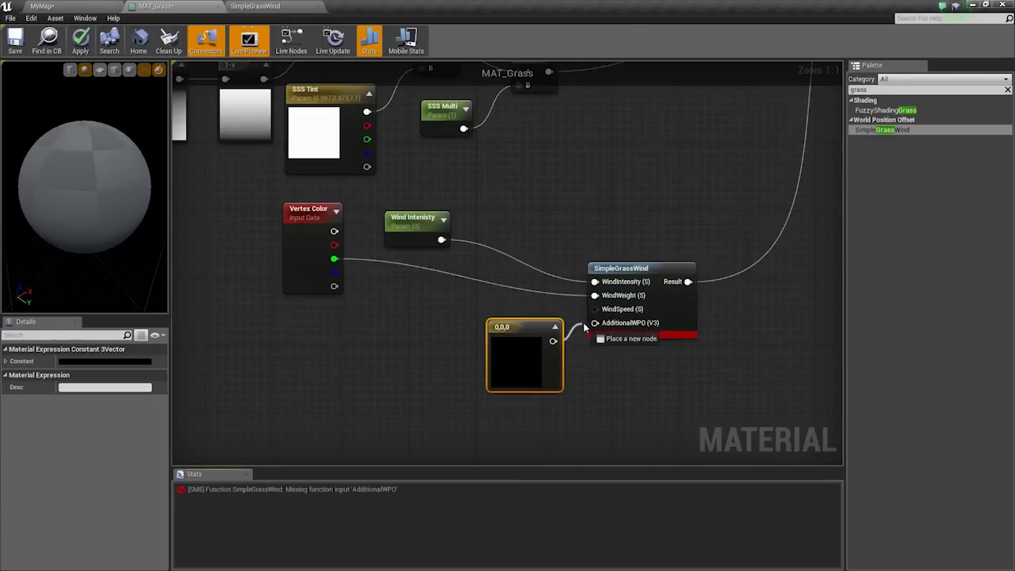
{"action": "left_click_drag", "start_coordinate": [548, 367], "coordinate": [497, 341]}
{"action": "right_click_drag", "start_coordinate": [526, 356], "coordinate": [489, 363]}
{"action": "left_click_drag", "start_coordinate": [436, 341], "coordinate": [453, 383]}
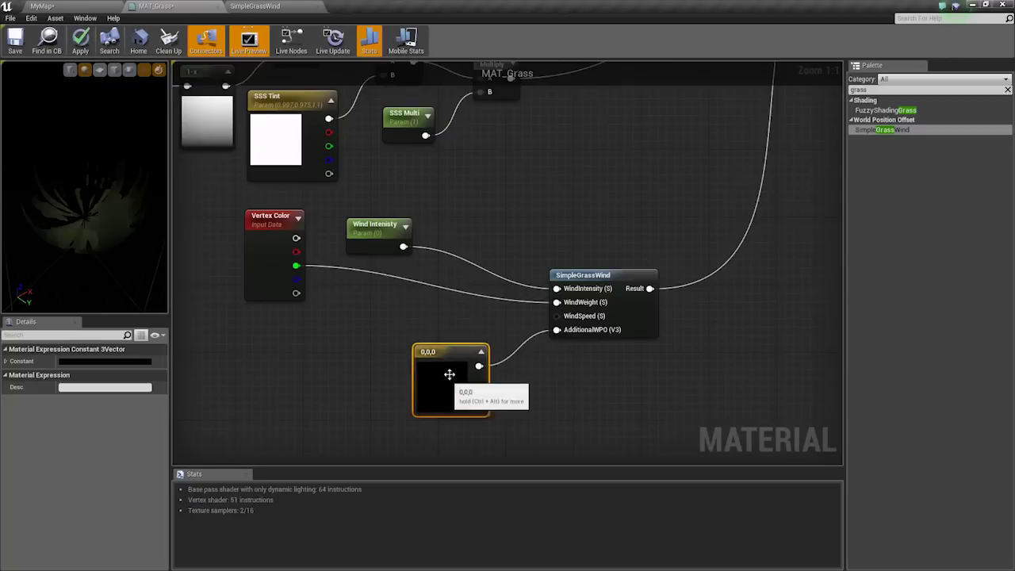
{"action": "right_click_drag", "start_coordinate": [420, 337], "coordinate": [349, 362]}
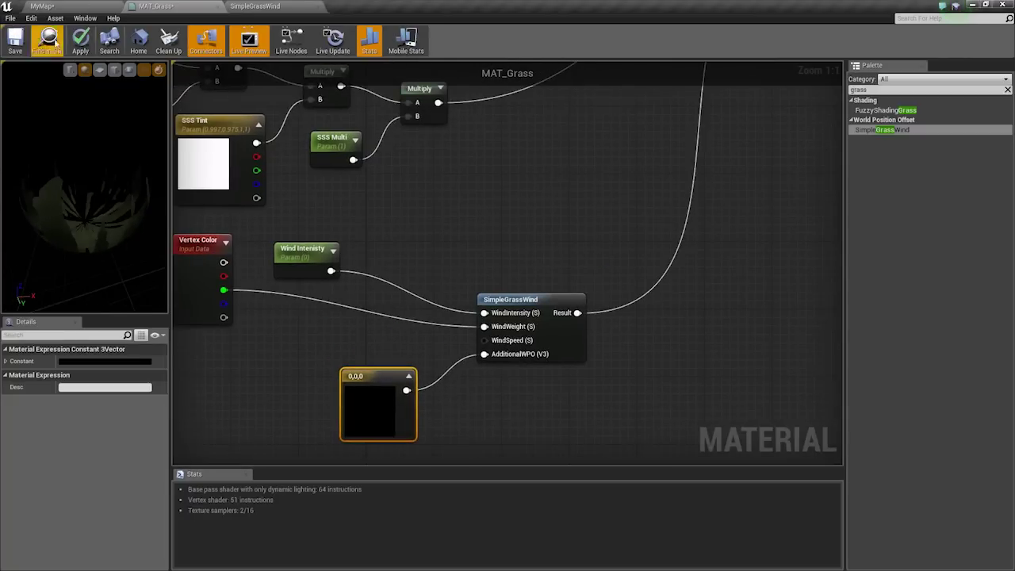
Apply the MAT_Grass changes and inspect the grass in the MyMap level.
{"action": "left_click", "coordinate": [446, 328]}
{"action": "right_click_drag", "start_coordinate": [446, 328], "coordinate": [502, 442]}
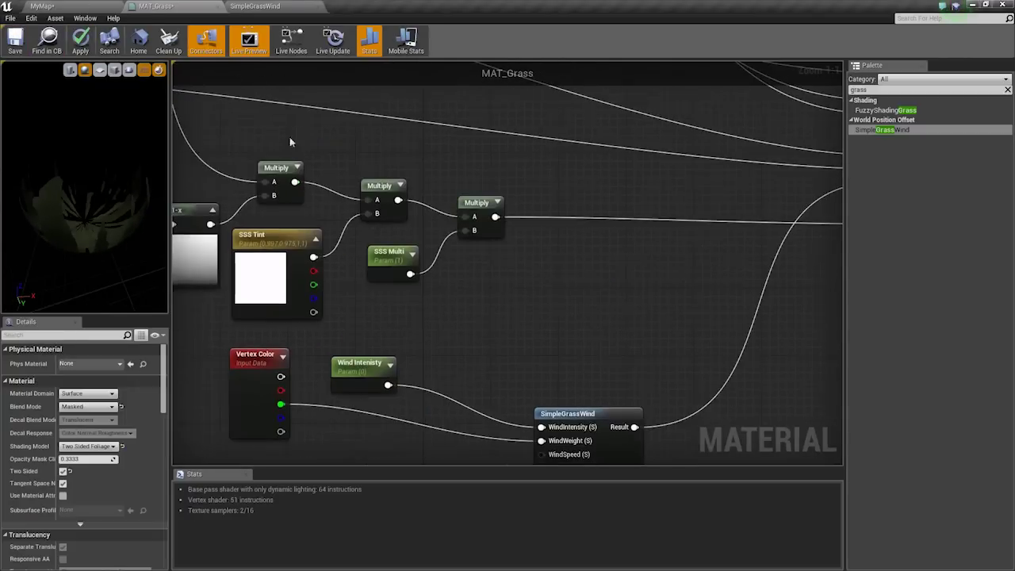
{"action": "left_click", "coordinate": [86, 55]}
{"action": "left_click", "coordinate": [80, 5]}
{"action": "key", "text": "w"}
{"action": "right_click_drag", "start_coordinate": [507, 270], "coordinate": [429, 277]}
{"action": "key", "text": "s"}
{"action": "right_click_drag", "start_coordinate": [508, 317], "coordinate": [547, 341]}
{"action": "key", "text": "w"}
{"action": "key", "text": "s"}
Return to MAT_Grass, set the Wind Intenisty parameter's default value to 1.0, and apply the change.
{"action": "left_click", "coordinate": [155, 5]}
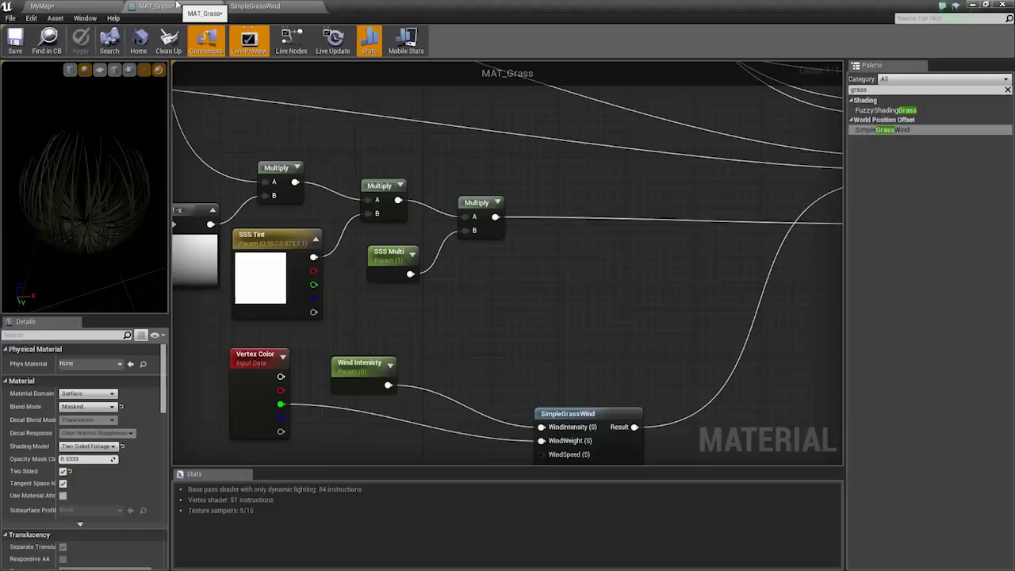
{"action": "right_click_drag", "start_coordinate": [586, 380], "coordinate": [613, 233]}
{"action": "left_click", "coordinate": [451, 360]}
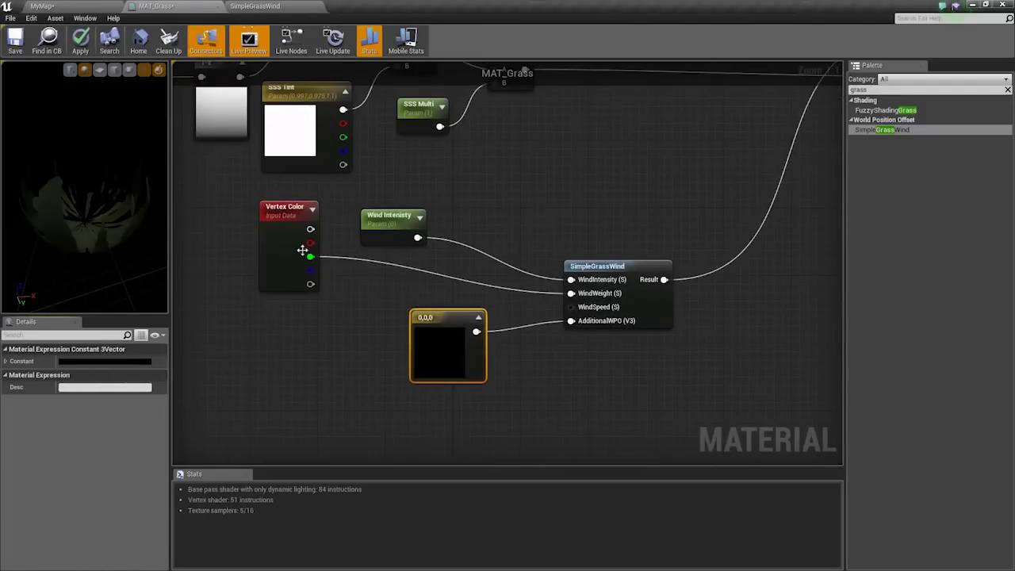
{"action": "left_click_drag", "start_coordinate": [302, 250], "coordinate": [303, 259]}
{"action": "left_click", "coordinate": [390, 222]}
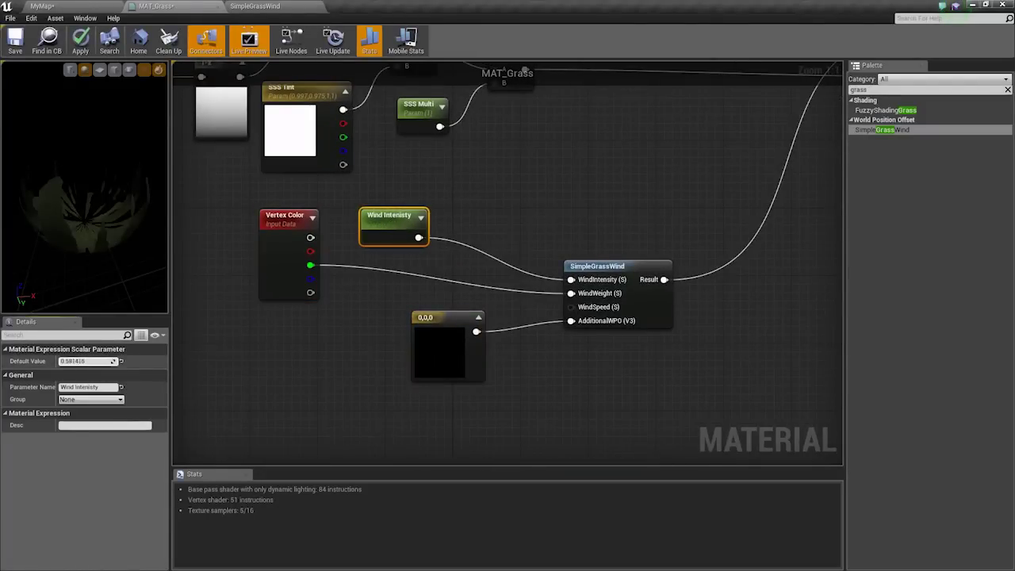
{"action": "left_click_drag", "start_coordinate": [84, 362], "coordinate": [88, 363]}
{"action": "key", "text": "Return"}
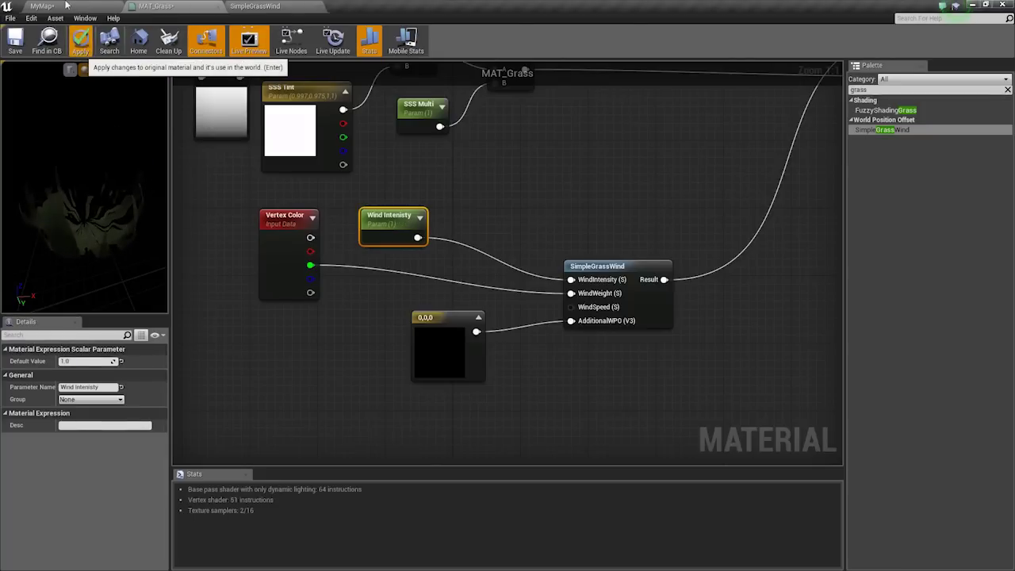
Go back to the MyMap level and examine the grass clump's wind movement from several angles and distances.
{"action": "left_click", "coordinate": [66, 5]}
{"action": "left_click", "coordinate": [583, 383]}
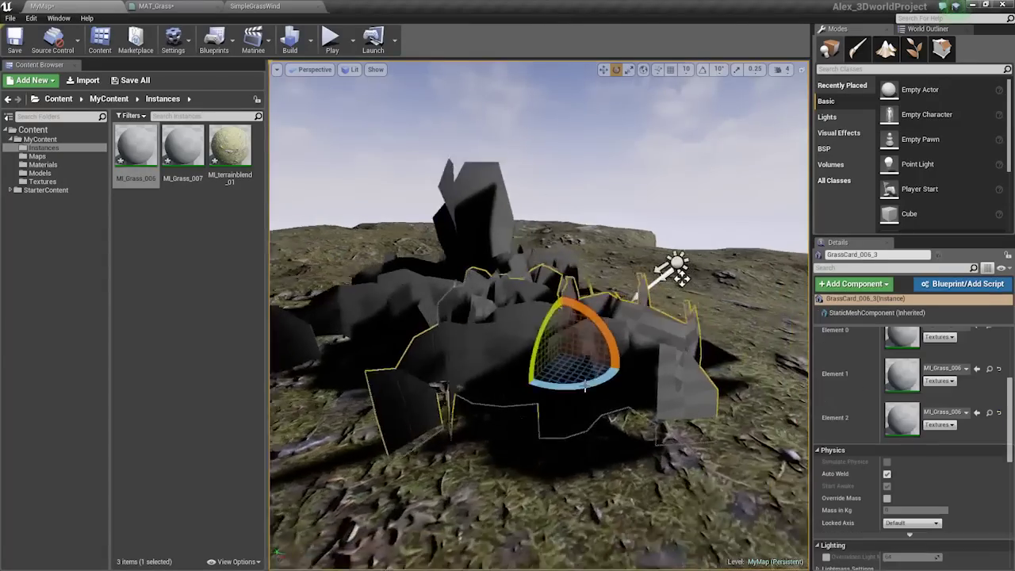
{"action": "mouse_move", "coordinate": [583, 382]}
{"action": "left_mouse_down", "text": "alt"}
{"action": "mouse_move", "coordinate": [545, 377]}
{"action": "mouse_move", "coordinate": [575, 389]}
{"action": "left_mouse_up", "text": "alt"}
{"action": "left_click_drag", "start_coordinate": [560, 238], "coordinate": [627, 210], "text": "alt"}
{"action": "left_click", "coordinate": [560, 237]}
{"action": "left_click", "coordinate": [560, 237], "text": "ctrl"}
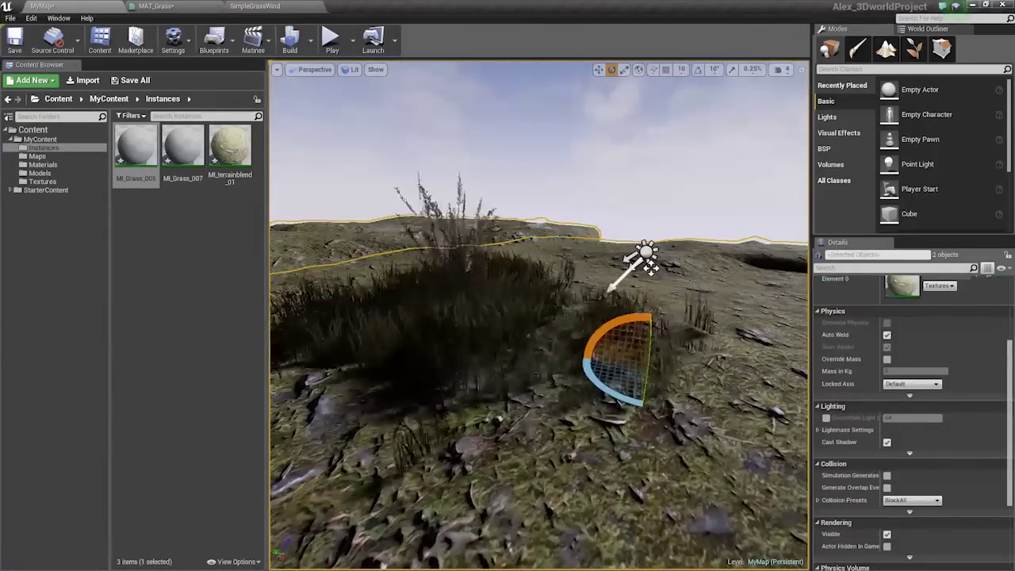
{"action": "left_click", "coordinate": [560, 237], "text": "ctrl"}
{"action": "key", "text": "Escape"}
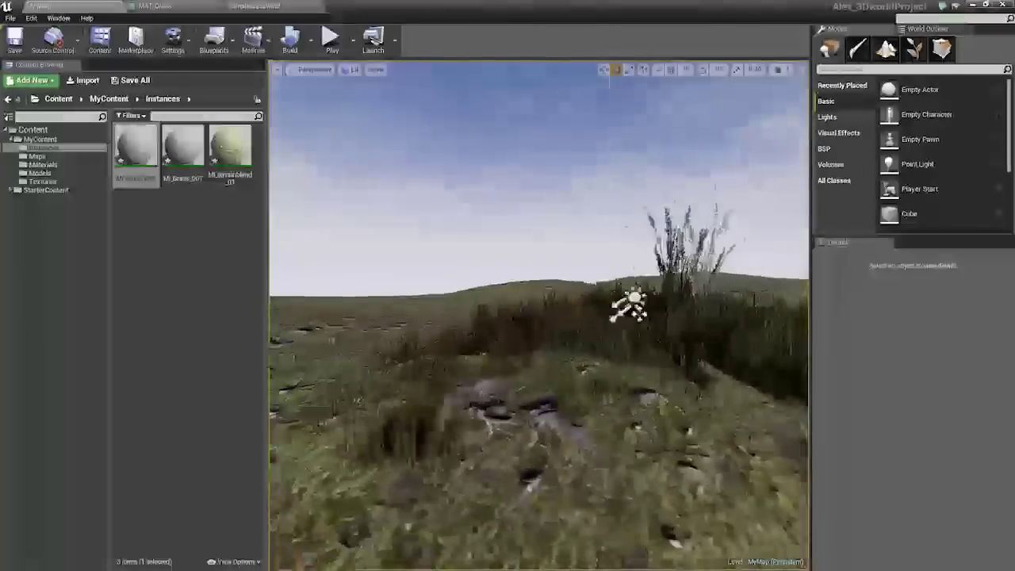
{"action": "right_click_drag", "start_coordinate": [539, 315], "coordinate": [519, 321]}
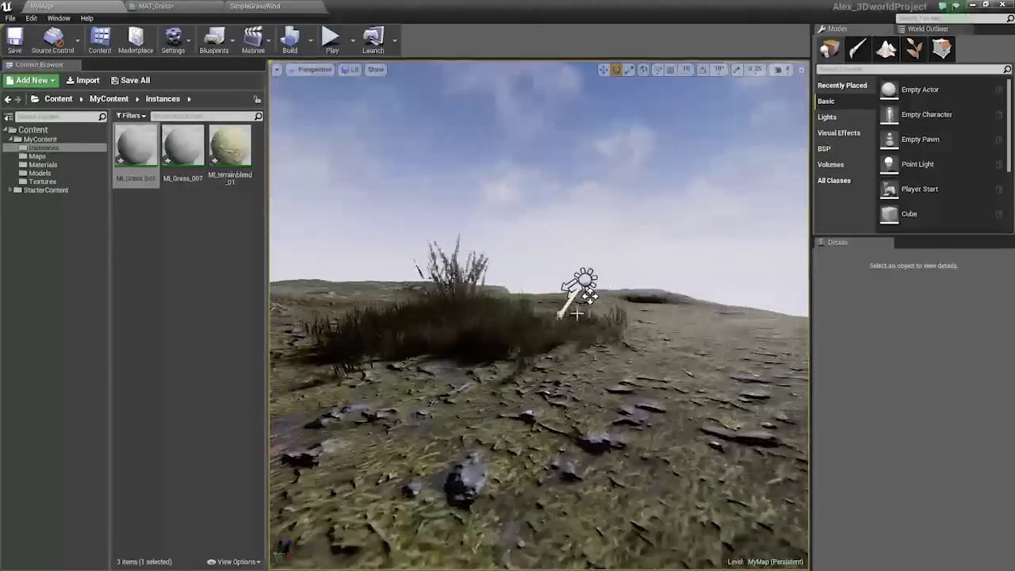
{"action": "left_click", "coordinate": [547, 324]}
{"action": "key", "text": "w"}
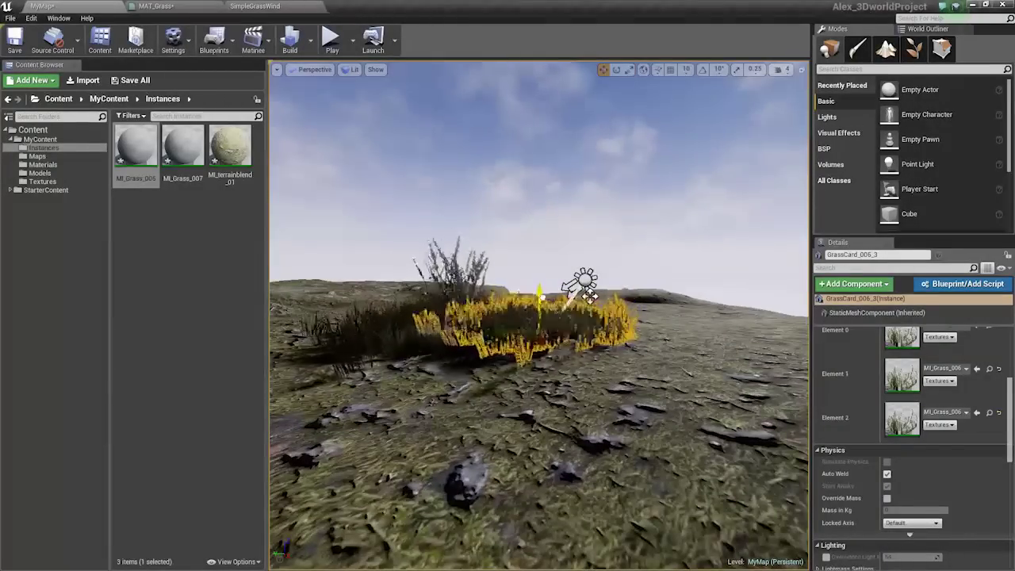
{"action": "left_click", "coordinate": [666, 249]}
{"action": "right_click_drag", "start_coordinate": [666, 250], "coordinate": [631, 305]}
{"action": "left_click_drag", "start_coordinate": [664, 317], "coordinate": [436, 309], "text": "alt"}
{"action": "left_click_drag", "start_coordinate": [677, 263], "coordinate": [734, 306], "text": "alt"}
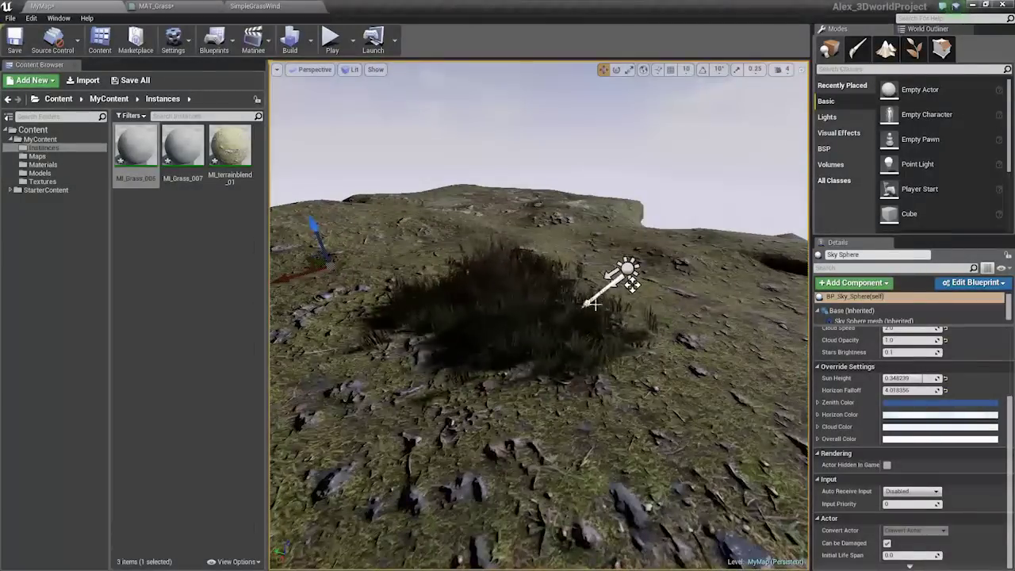
{"action": "left_click_drag", "start_coordinate": [593, 303], "coordinate": [585, 335], "text": "alt"}
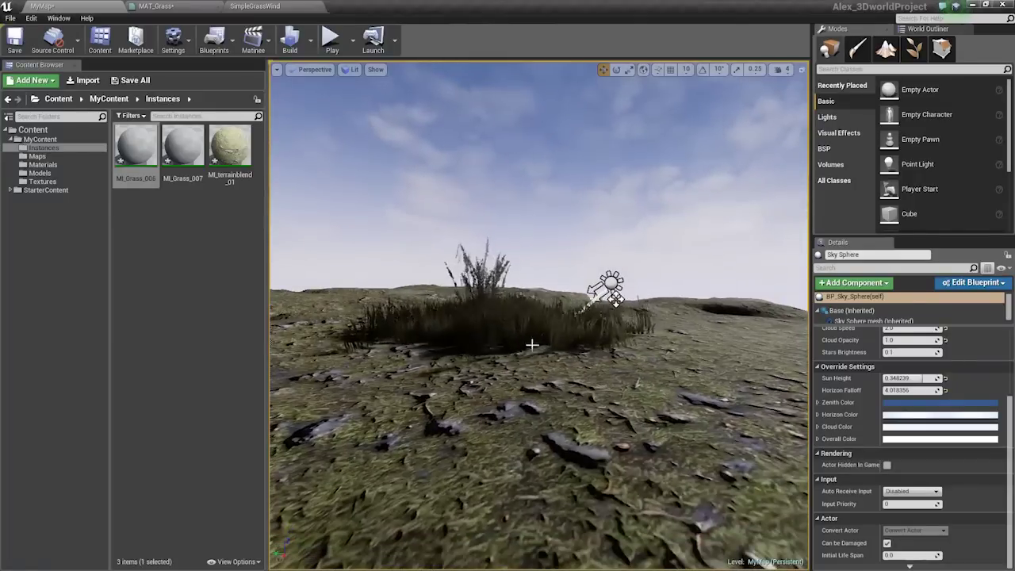
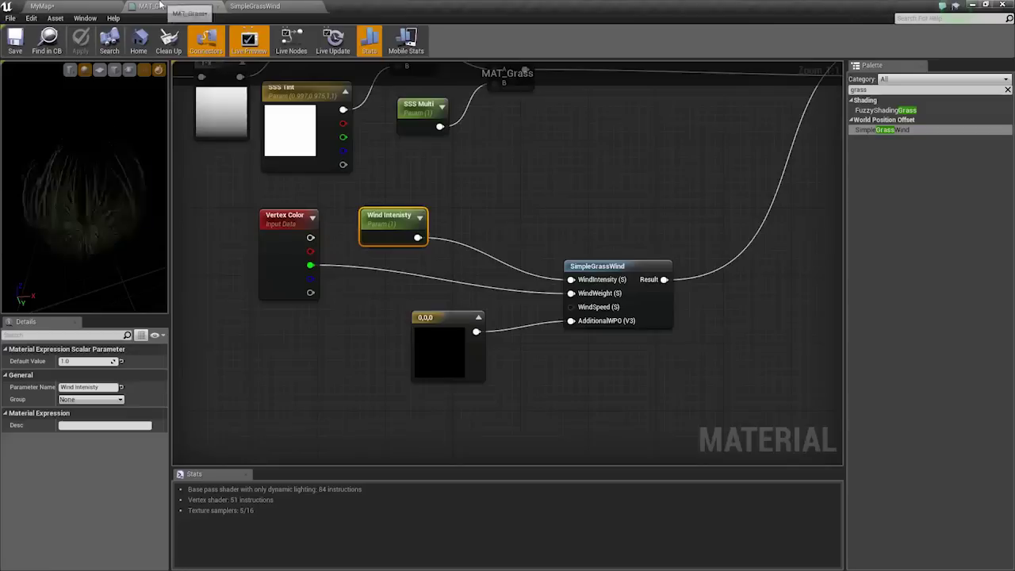
In MAT_Grass, add a Multiply node with the SimpleGrassWind Result in A and a new 0,0,0 Constant3Vector in B.
{"action": "right_click_drag", "start_coordinate": [599, 282], "coordinate": [436, 281]}
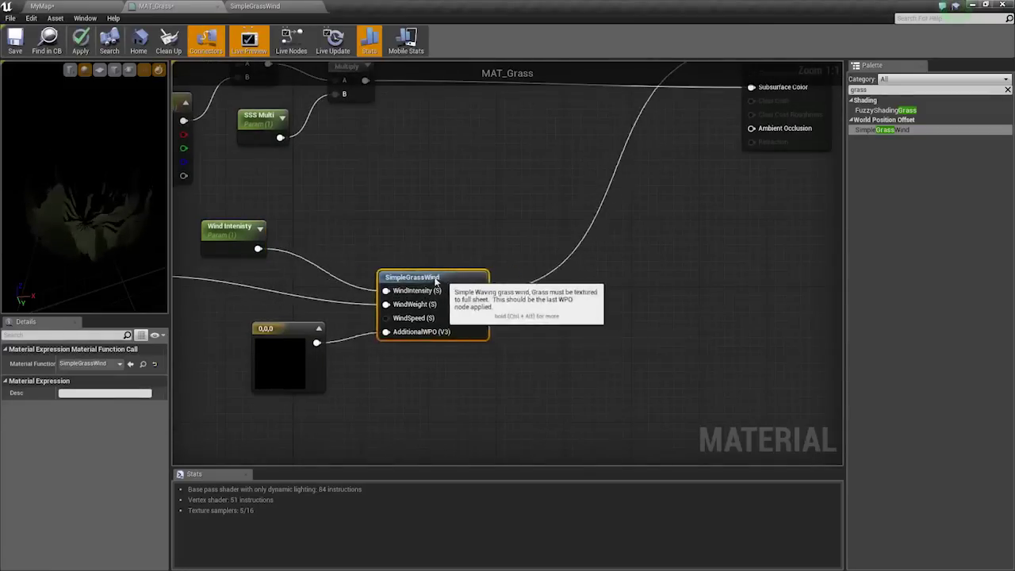
{"action": "left_click_drag", "start_coordinate": [435, 282], "coordinate": [599, 237]}
{"action": "type", "text": "mult"}
{"action": "key", "text": "Return"}
{"action": "key", "text": "3"}
{"action": "left_click", "coordinate": [485, 295]}
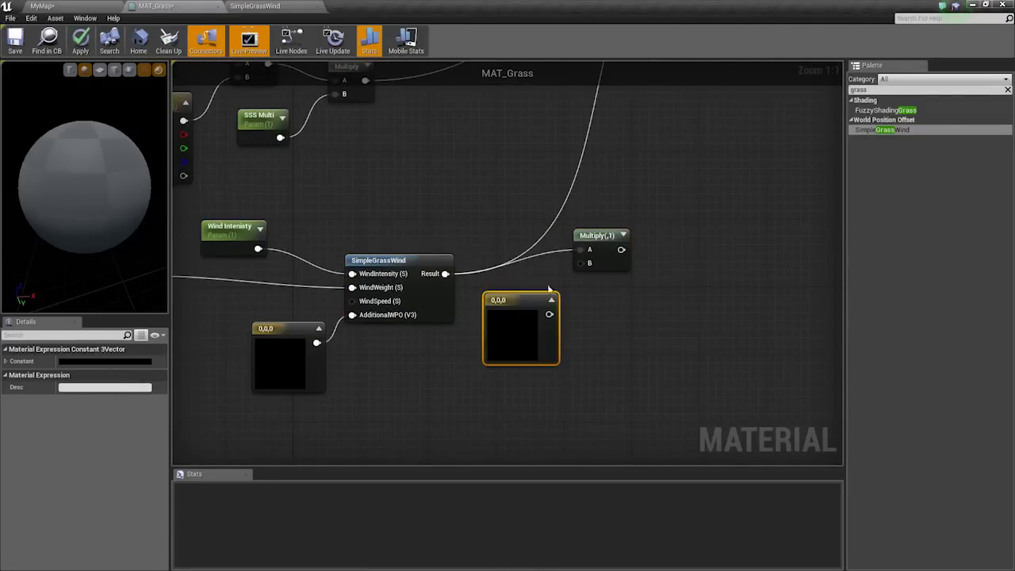
{"action": "left_click_drag", "start_coordinate": [583, 274], "coordinate": [585, 264]}
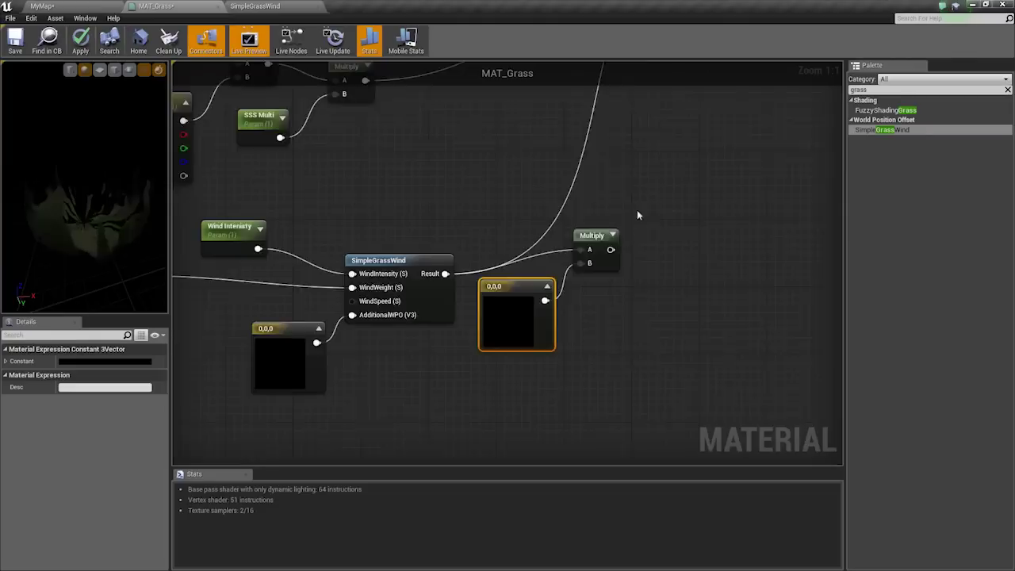
Connect the new Multiply node's output to the material's World Position Offset input.
{"action": "right_click_drag", "start_coordinate": [639, 216], "coordinate": [545, 332]}
{"action": "left_click_drag", "start_coordinate": [505, 363], "coordinate": [620, 255]}
{"action": "left_click_drag", "start_coordinate": [675, 166], "coordinate": [672, 164]}
{"action": "right_click_drag", "start_coordinate": [497, 343], "coordinate": [655, 229]}
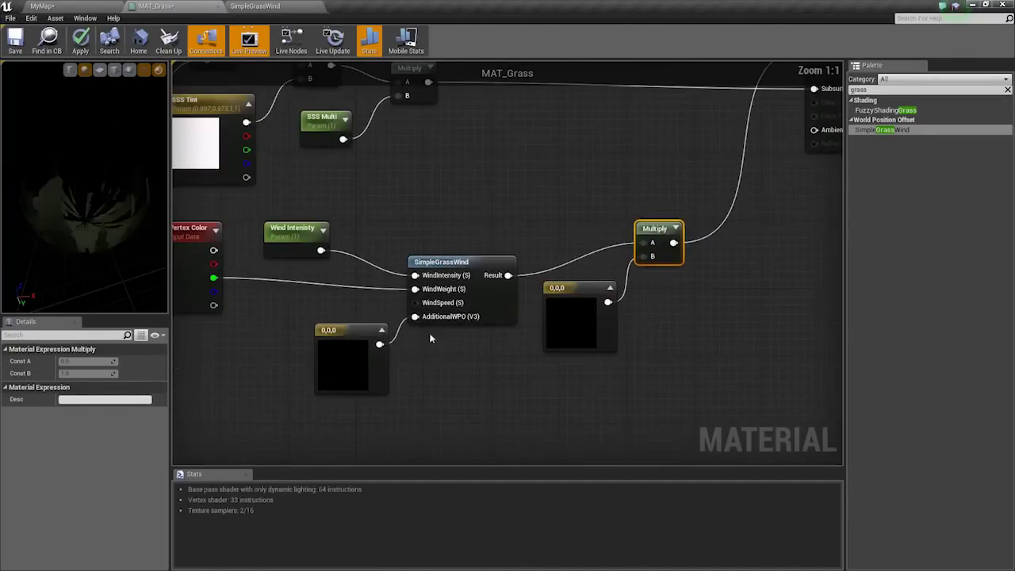
Convert the 0,0,0 constant feeding the Multiply node's B input into a vector parameter named Wind Stregnth.
{"action": "right_click", "coordinate": [582, 307]}
{"action": "left_click", "coordinate": [592, 314]}
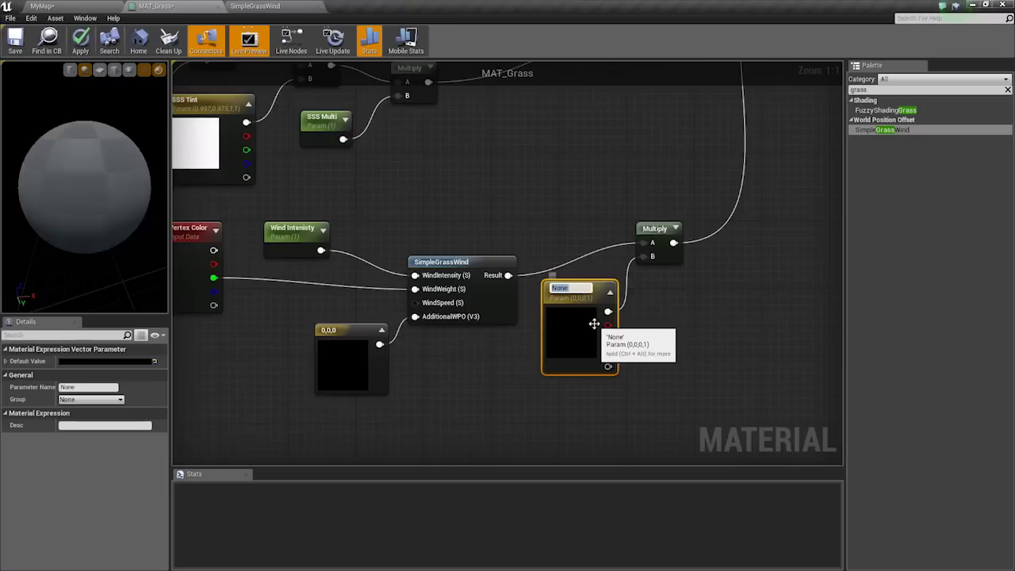
{"action": "type", "text": "Wind Stregnth"}
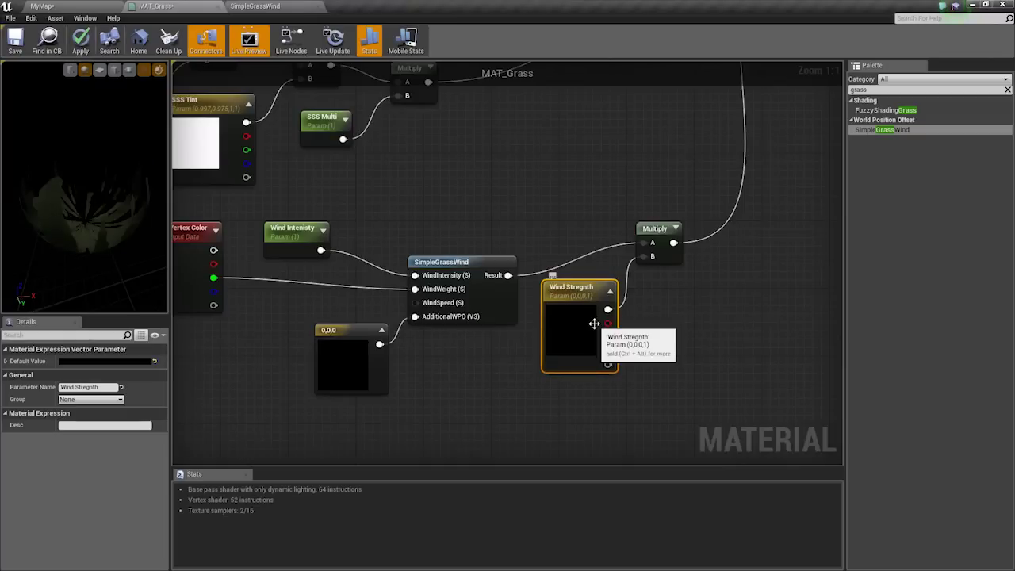
Set the Wind Stregnth parameter's default value to R 1.0, G 1.0 and B 0.1, and apply the material change.
{"action": "left_click", "coordinate": [7, 361]}
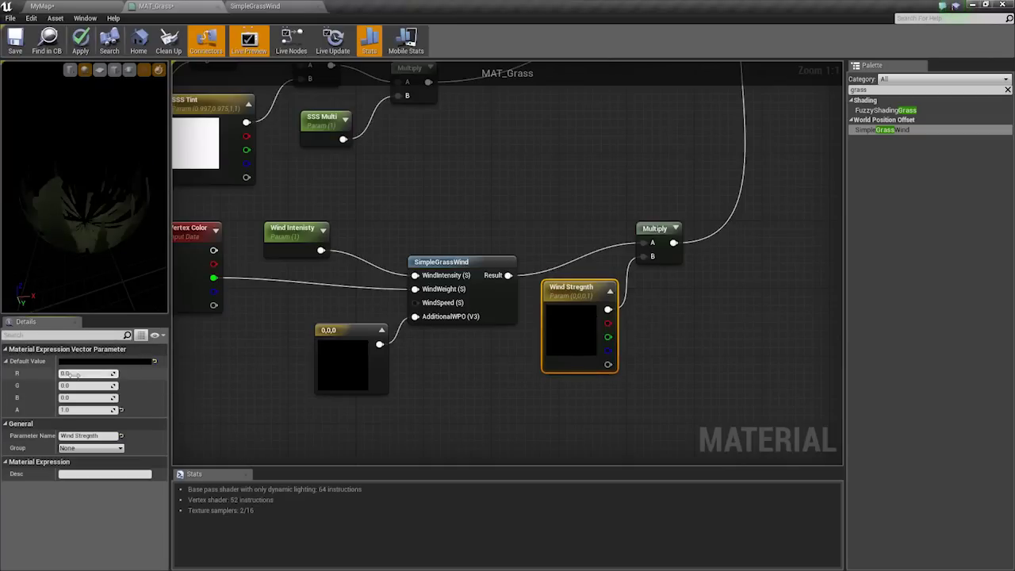
{"action": "type", "text": "1"}
{"action": "key", "text": "Return"}
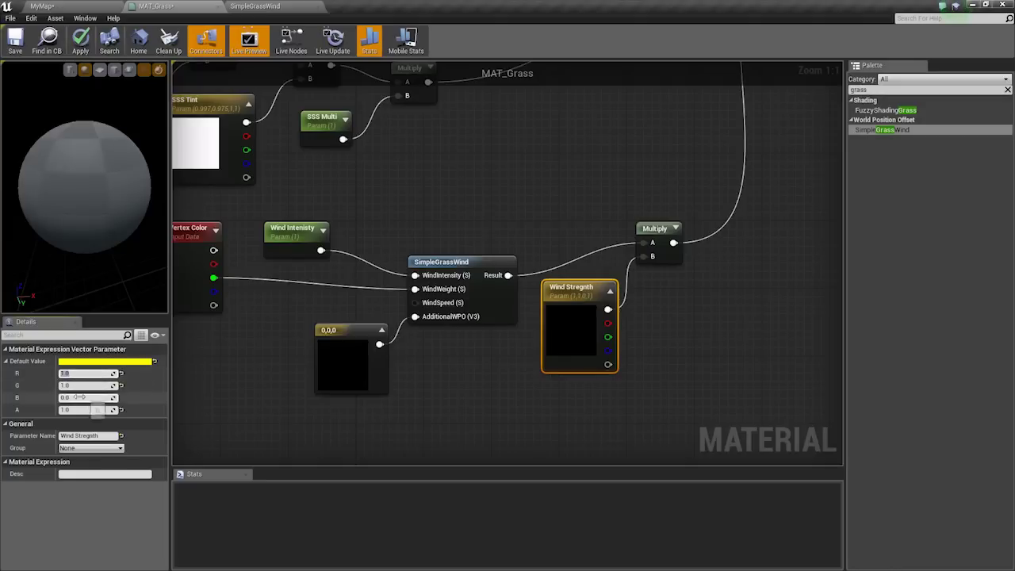
{"action": "left_click", "coordinate": [78, 397]}
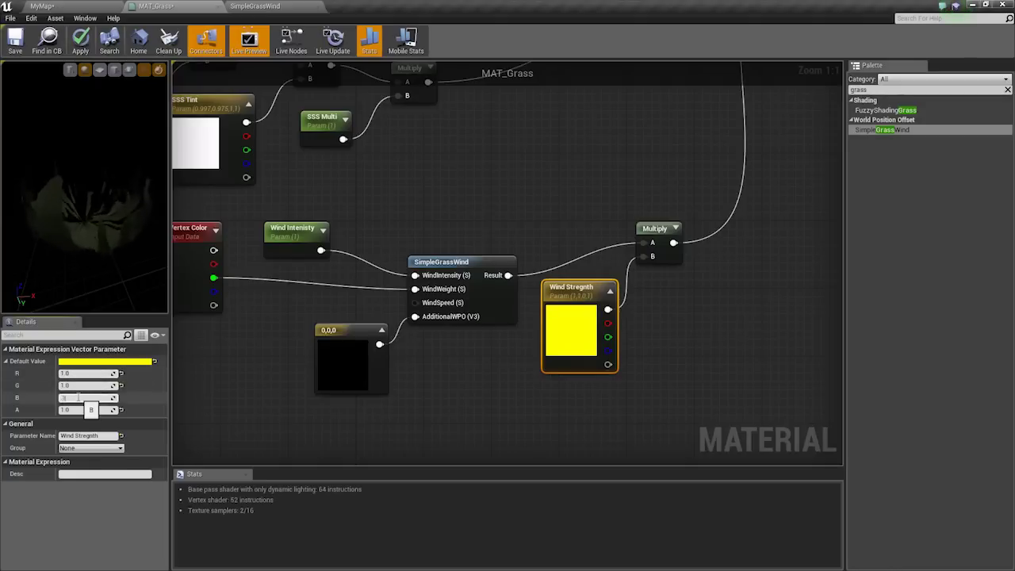
{"action": "key", "text": "Return"}
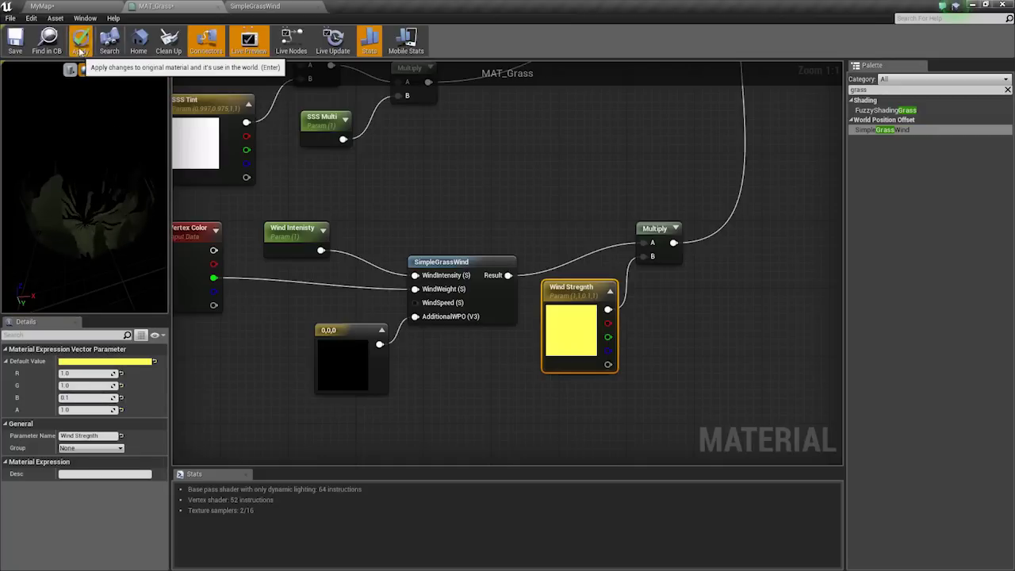
{"action": "left_click", "coordinate": [80, 39]}
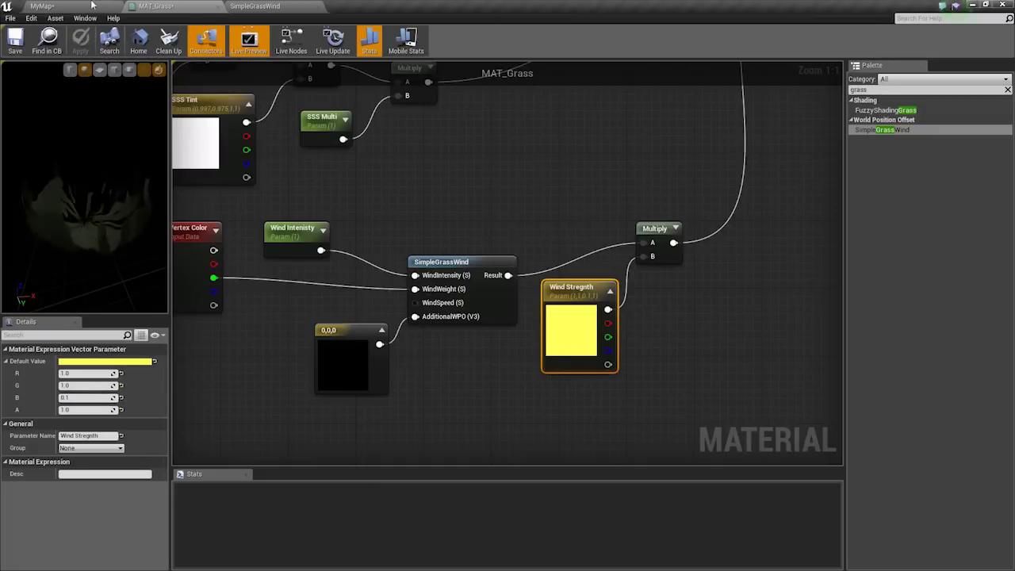
Go to the MyMap level and examine the grass clump's wind movement up close.
{"action": "left_click", "coordinate": [42, 5]}
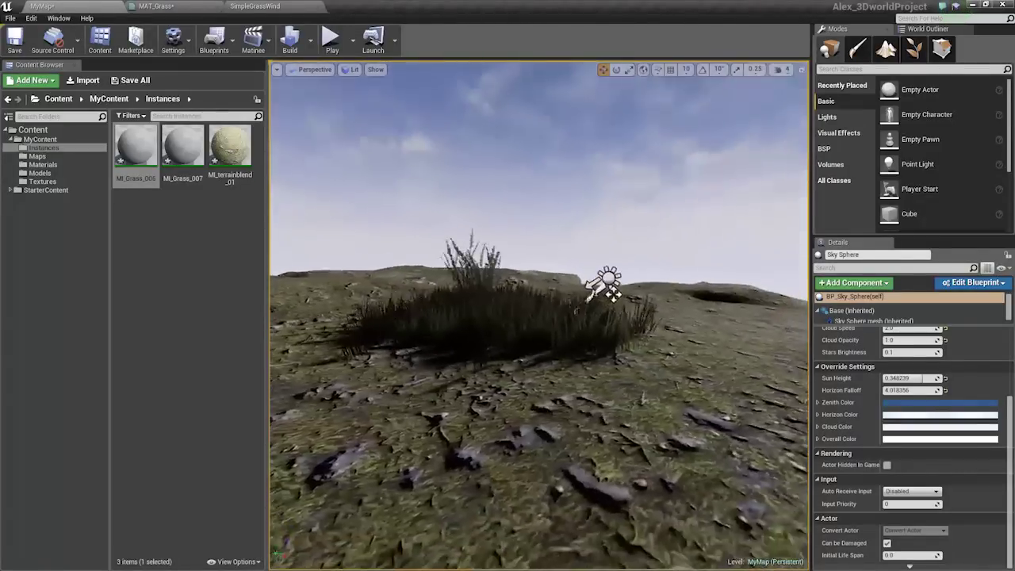
{"action": "key", "text": "w"}
{"action": "right_click_drag", "start_coordinate": [539, 317], "coordinate": [539, 356]}
{"action": "mouse_move", "coordinate": [604, 284]}
{"action": "left_mouse_down", "text": "alt"}
{"action": "mouse_move", "coordinate": [604, 380]}
{"action": "mouse_move", "coordinate": [604, 284]}
{"action": "left_mouse_up", "text": "alt"}
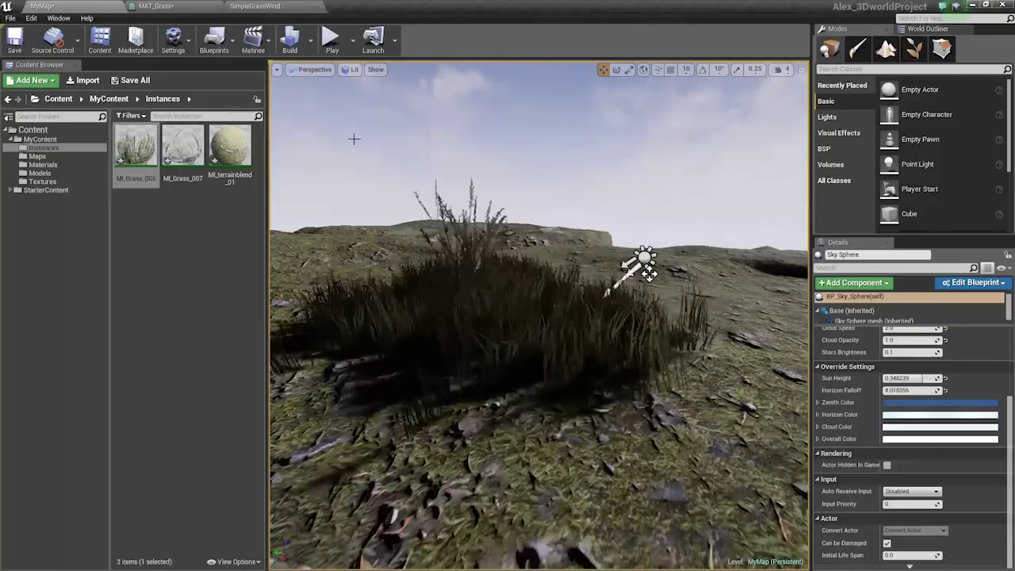
Back in MAT_Grass, set Wind Stregnth's default B value to 0.25 and move the 0,0,0 constant farther from SimpleGrassWind.
{"action": "left_click", "coordinate": [154, 6]}
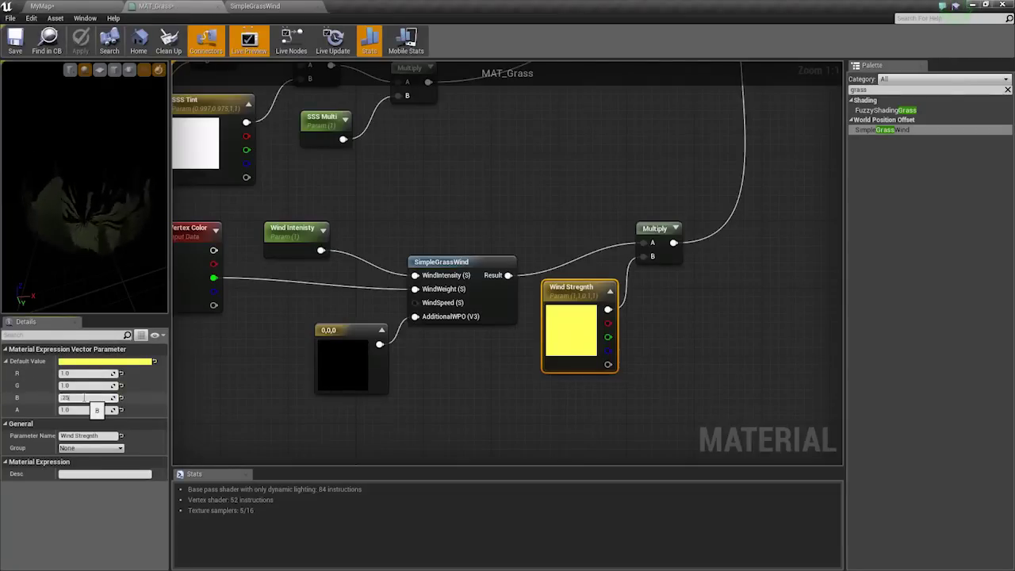
{"action": "key", "text": "Return"}
{"action": "right_click_drag", "start_coordinate": [457, 193], "coordinate": [476, 179]}
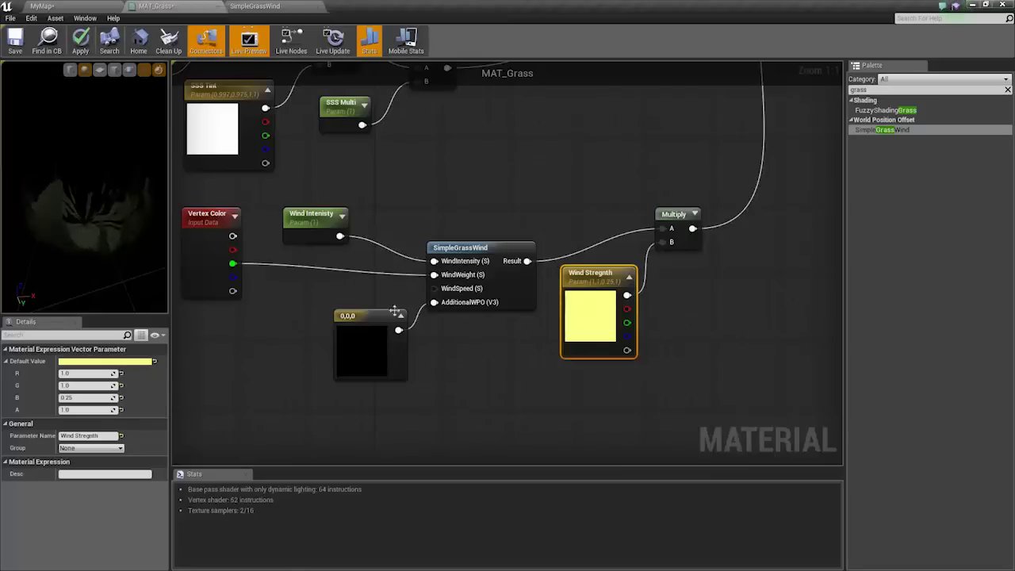
{"action": "left_click", "coordinate": [394, 311]}
Open the SimpleGrassWind material function and examine its node network back to the Wind constant.
{"action": "double_click", "coordinate": [520, 294]}
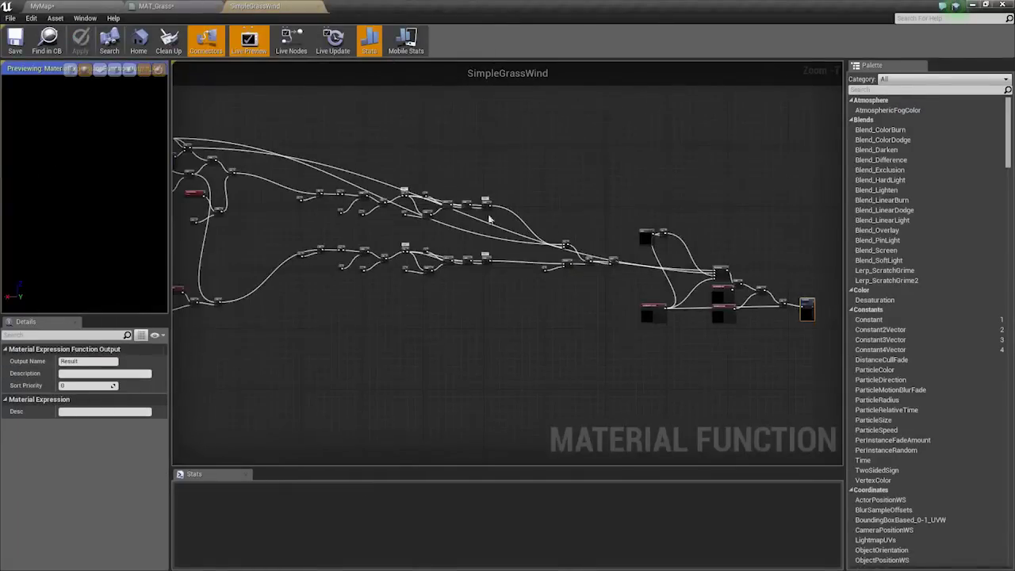
{"action": "left_click", "coordinate": [188, 7]}
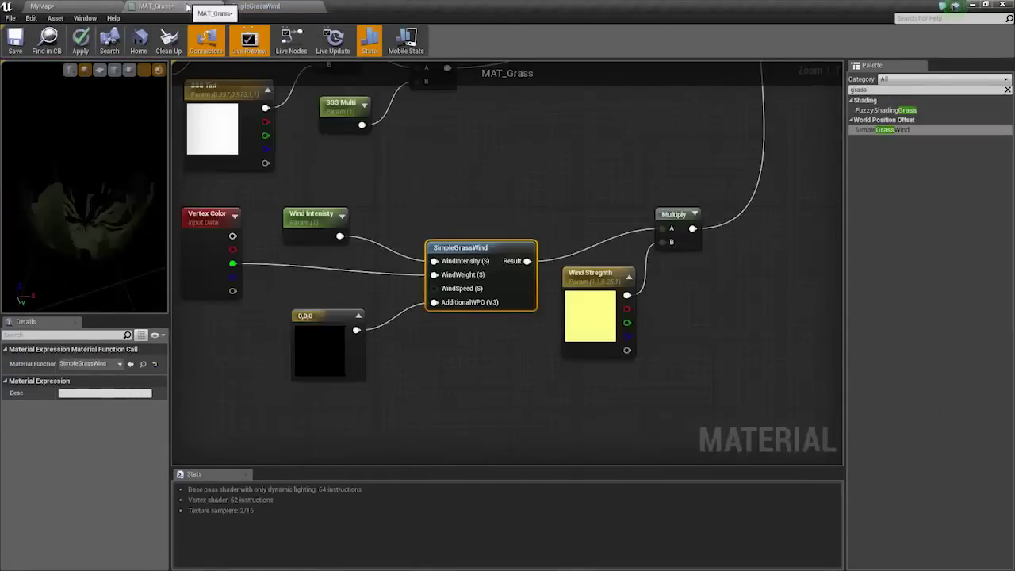
{"action": "double_click", "coordinate": [520, 295]}
{"action": "right_click_drag", "start_coordinate": [757, 338], "coordinate": [497, 319]}
{"action": "left_click_drag", "start_coordinate": [534, 209], "coordinate": [732, 362]}
{"action": "scroll", "coordinate": [411, 309], "scroll_direction": "up", "scroll_amount": 1}
{"action": "left_click", "coordinate": [409, 311]}
{"action": "right_click_drag", "start_coordinate": [341, 330], "coordinate": [474, 364]}
{"action": "scroll", "coordinate": [475, 364], "scroll_direction": "up", "scroll_amount": 5}
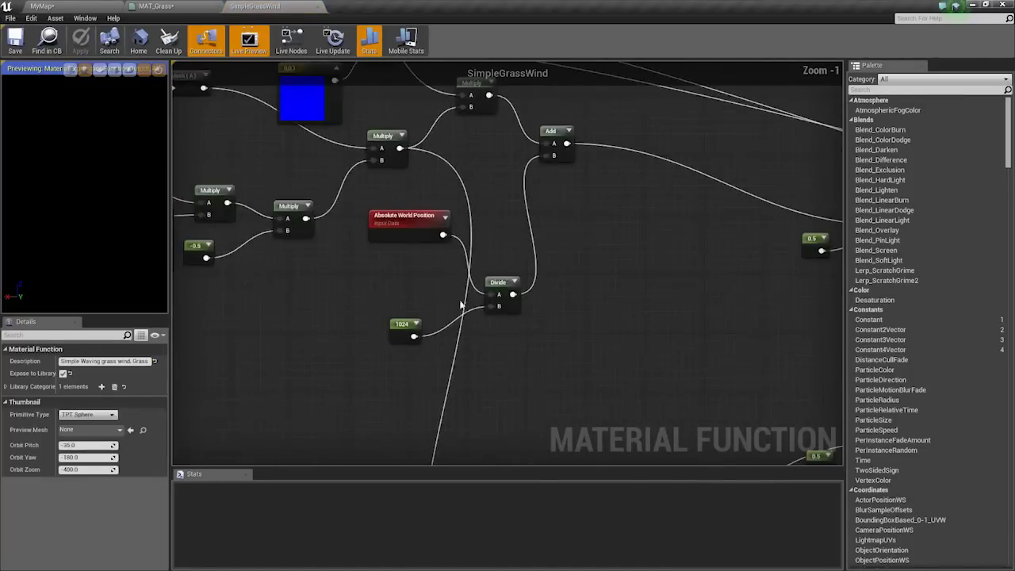
{"action": "right_click_drag", "start_coordinate": [546, 266], "coordinate": [743, 328]}
{"action": "scroll", "coordinate": [744, 327], "scroll_direction": "down", "scroll_amount": 2}
{"action": "right_click_drag", "start_coordinate": [807, 328], "coordinate": [335, 209]}
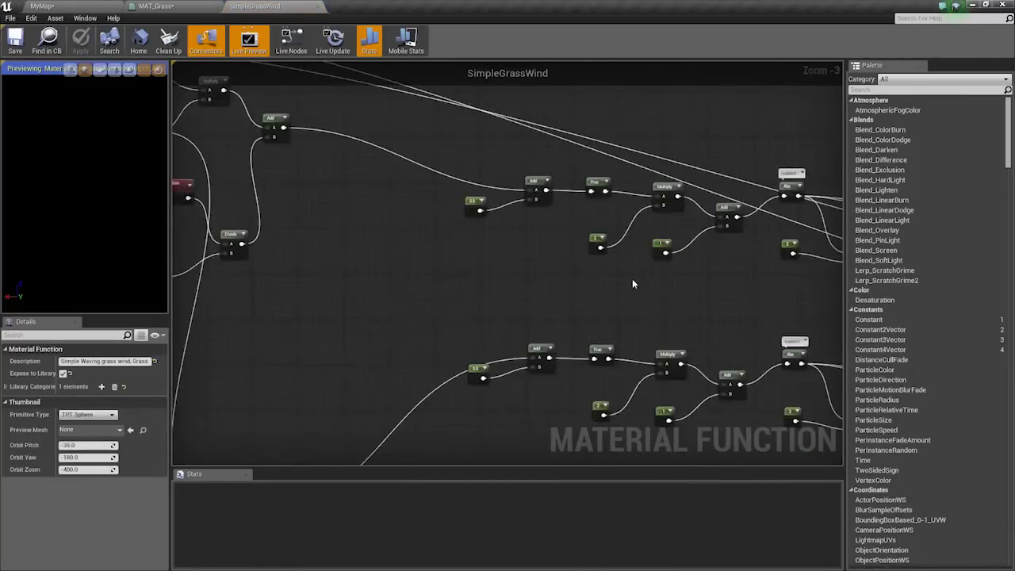
{"action": "right_click_drag", "start_coordinate": [489, 298], "coordinate": [591, 248]}
{"action": "scroll", "coordinate": [592, 247], "scroll_direction": "down", "scroll_amount": 1}
{"action": "right_click_drag", "start_coordinate": [456, 285], "coordinate": [623, 415]}
{"action": "scroll", "coordinate": [512, 339], "scroll_direction": "up", "scroll_amount": 3}
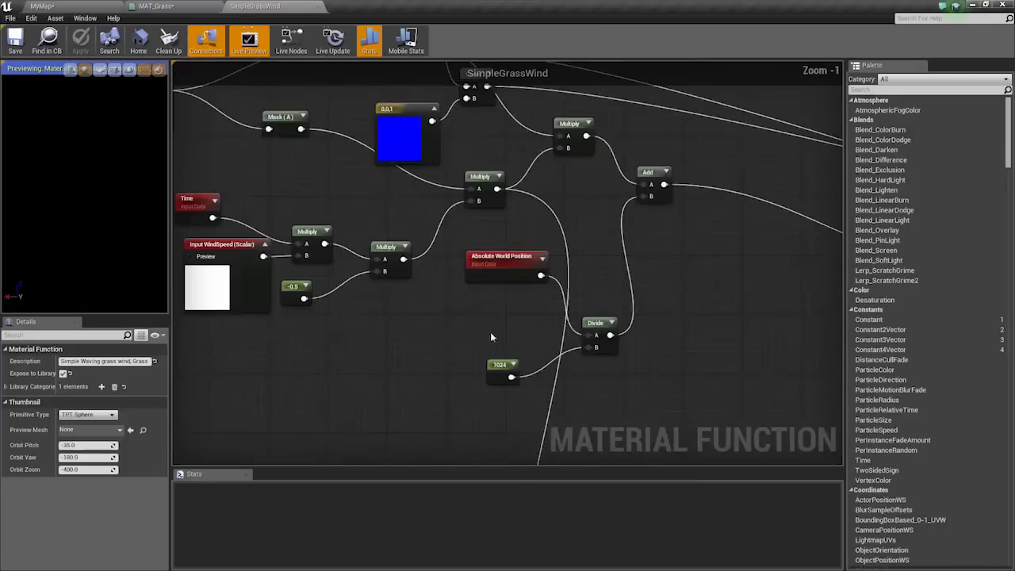
{"action": "right_click_drag", "start_coordinate": [389, 332], "coordinate": [534, 375]}
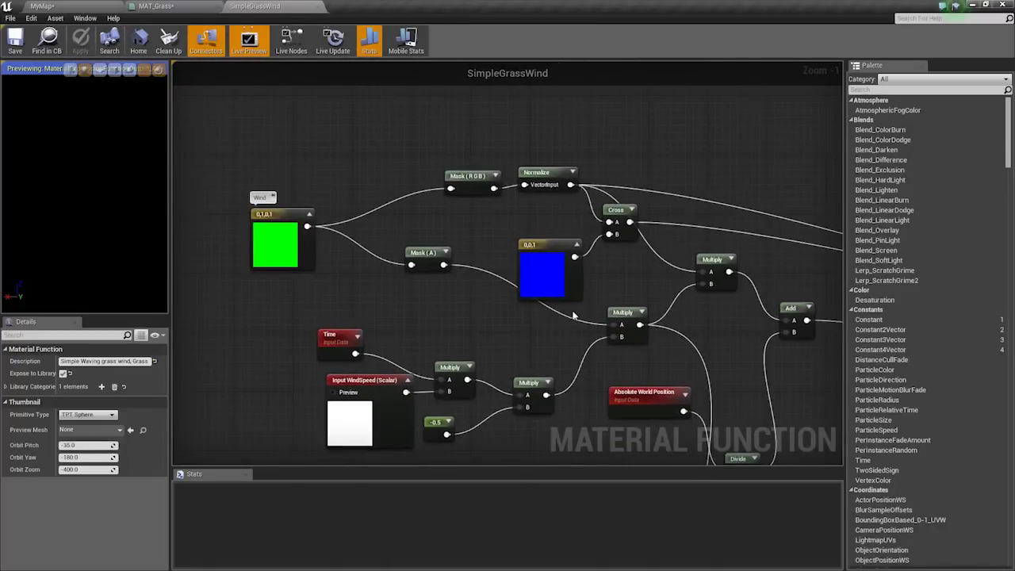
{"action": "right_click_drag", "start_coordinate": [356, 297], "coordinate": [532, 338]}
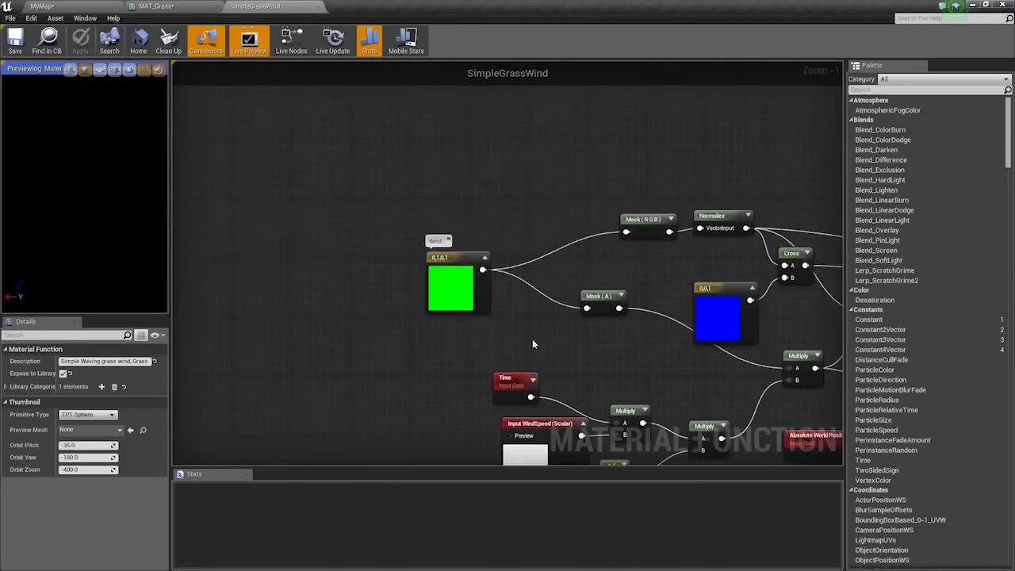
{"action": "scroll", "coordinate": [444, 284], "scroll_direction": "up", "scroll_amount": 1}
Move the 0,1,0,1 Wind constant farther away from the Mask nodes to make room in the graph.
{"action": "left_click_drag", "start_coordinate": [463, 299], "coordinate": [383, 267]}
{"action": "right_click_drag", "start_coordinate": [427, 269], "coordinate": [347, 256]}
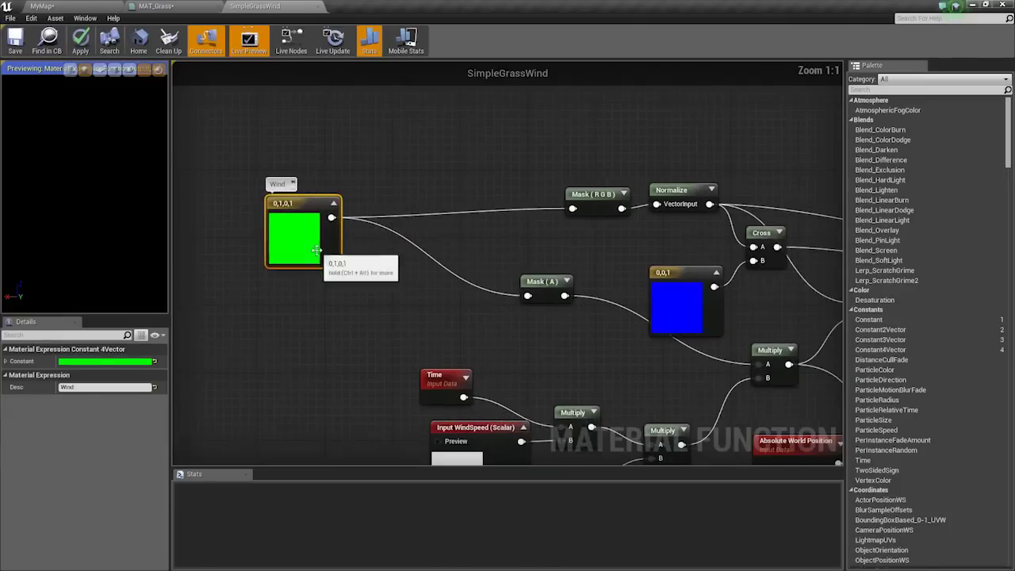
{"action": "left_click_drag", "start_coordinate": [315, 248], "coordinate": [374, 256]}
{"action": "right_click_drag", "start_coordinate": [502, 292], "coordinate": [453, 323]}
{"action": "left_click_drag", "start_coordinate": [412, 268], "coordinate": [382, 268]}
{"action": "right_click_drag", "start_coordinate": [436, 339], "coordinate": [489, 286]}
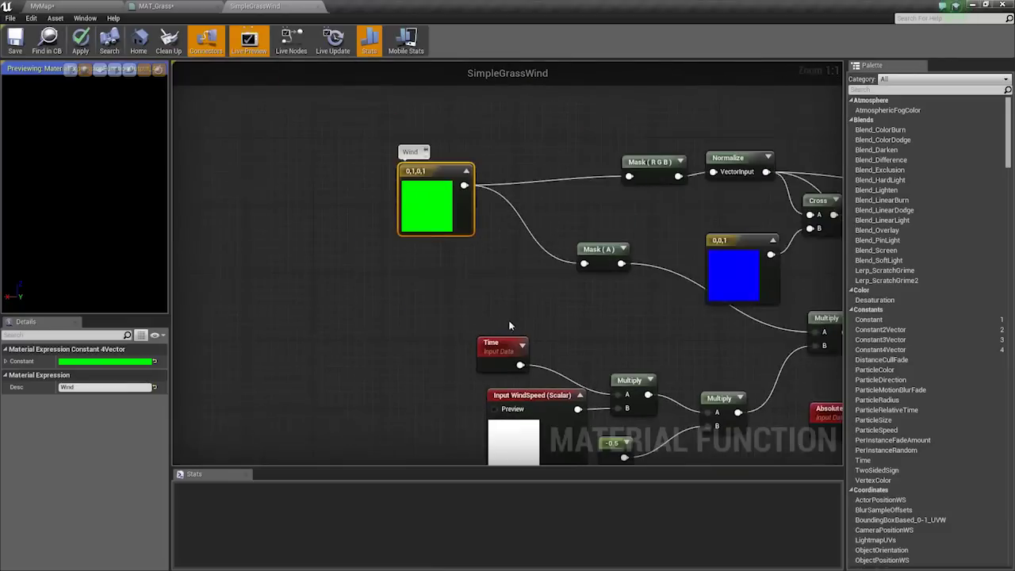
Paste a copy of the Input AdditionalWPO (Vector3) node near the 0,1,0,1 Wind constant, moving that constant up to make room.
{"action": "right_click_drag", "start_coordinate": [537, 406], "coordinate": [324, 224]}
{"action": "scroll", "coordinate": [410, 211], "scroll_direction": "down", "scroll_amount": 5}
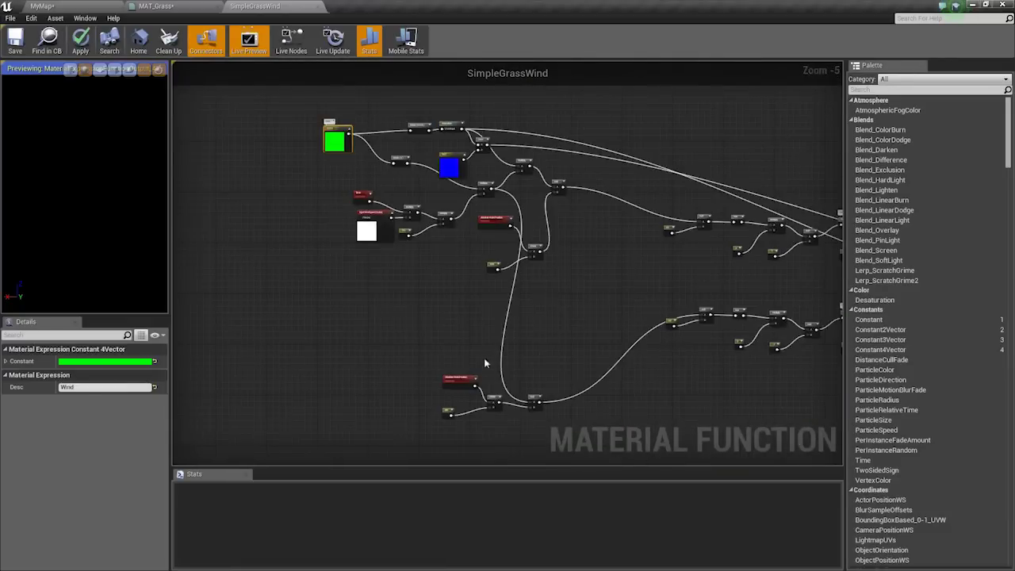
{"action": "scroll", "coordinate": [710, 371], "scroll_direction": "up", "scroll_amount": 2}
{"action": "right_click_drag", "start_coordinate": [717, 372], "coordinate": [402, 383]}
{"action": "scroll", "coordinate": [635, 358], "scroll_direction": "down", "scroll_amount": 2}
{"action": "right_click_drag", "start_coordinate": [677, 366], "coordinate": [344, 337]}
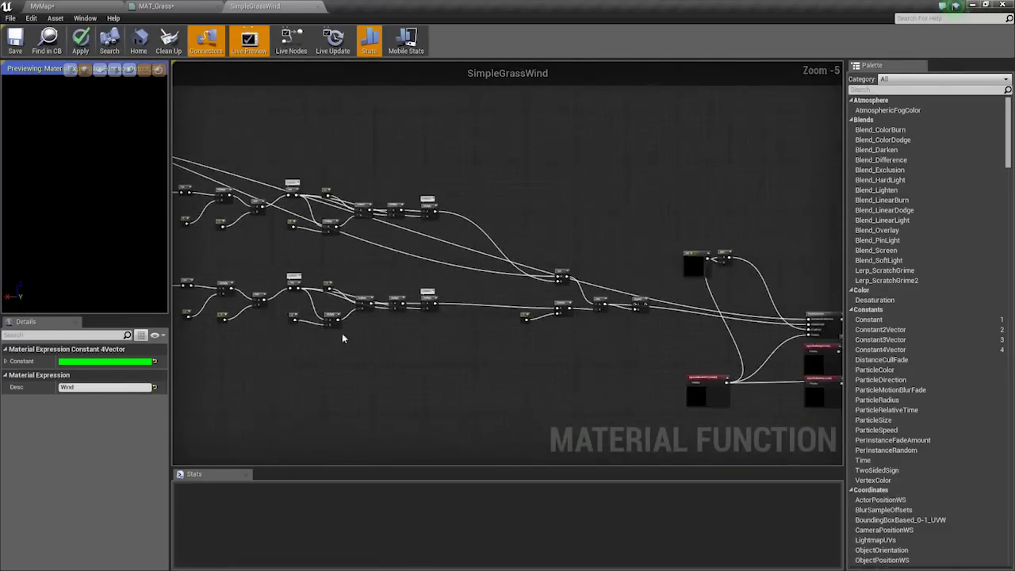
{"action": "right_click_drag", "start_coordinate": [718, 396], "coordinate": [633, 350]}
{"action": "scroll", "coordinate": [633, 350], "scroll_direction": "up", "scroll_amount": 5}
{"action": "left_click", "coordinate": [587, 351]}
{"action": "scroll", "coordinate": [599, 354], "scroll_direction": "down", "scroll_amount": 4}
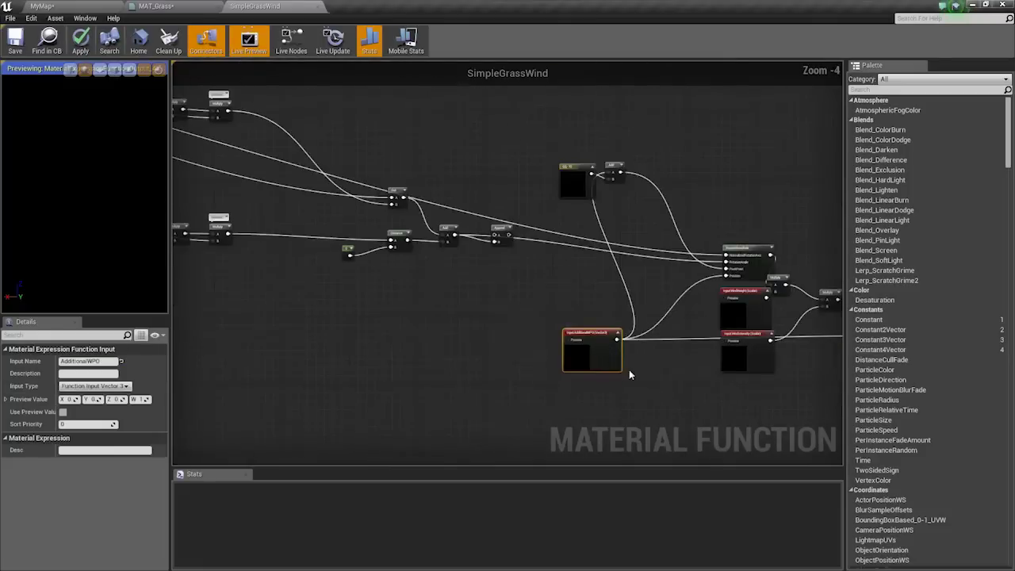
{"action": "scroll", "coordinate": [603, 361], "scroll_direction": "up", "scroll_amount": 4}
{"action": "scroll", "coordinate": [601, 366], "scroll_direction": "down", "scroll_amount": 3}
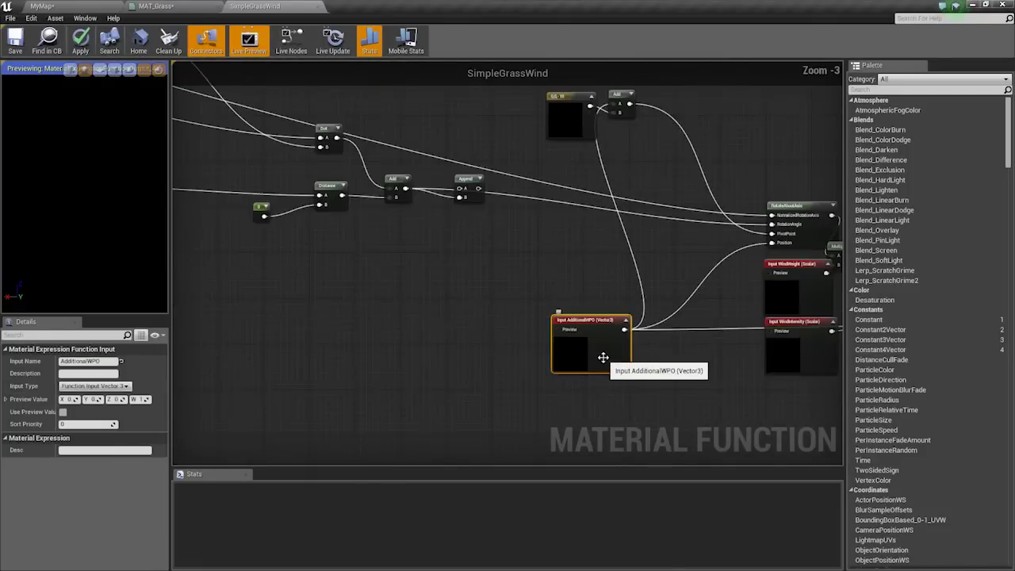
{"action": "right_click_drag", "start_coordinate": [604, 339], "coordinate": [618, 373]}
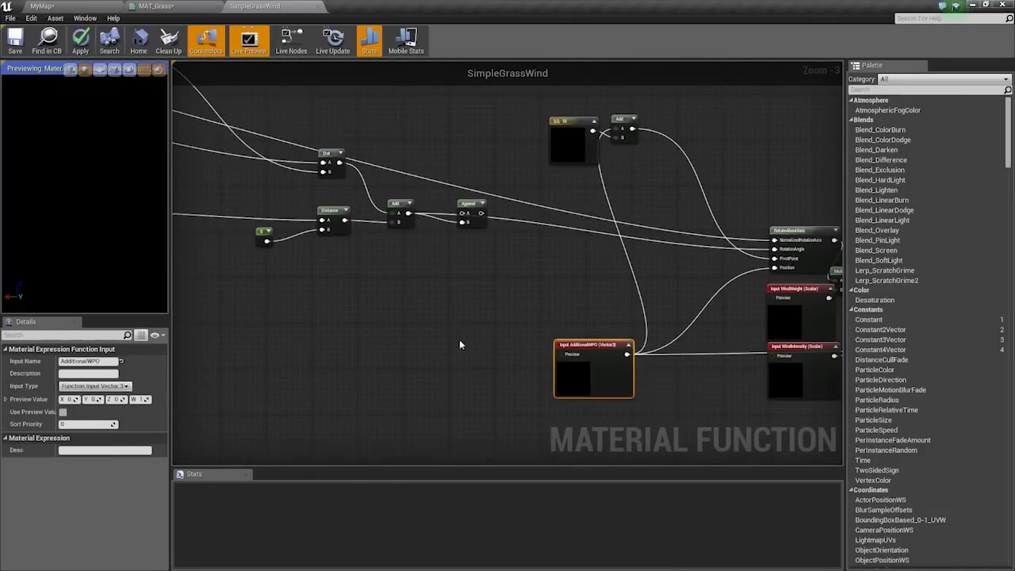
{"action": "right_click_drag", "start_coordinate": [460, 344], "coordinate": [555, 361]}
{"action": "scroll", "coordinate": [533, 360], "scroll_direction": "down", "scroll_amount": 4}
{"action": "right_click_drag", "start_coordinate": [394, 358], "coordinate": [726, 382]}
{"action": "scroll", "coordinate": [504, 276], "scroll_direction": "up", "scroll_amount": 1}
{"action": "scroll", "coordinate": [444, 250], "scroll_direction": "up", "scroll_amount": 3}
{"action": "right_click_drag", "start_coordinate": [397, 223], "coordinate": [547, 291]}
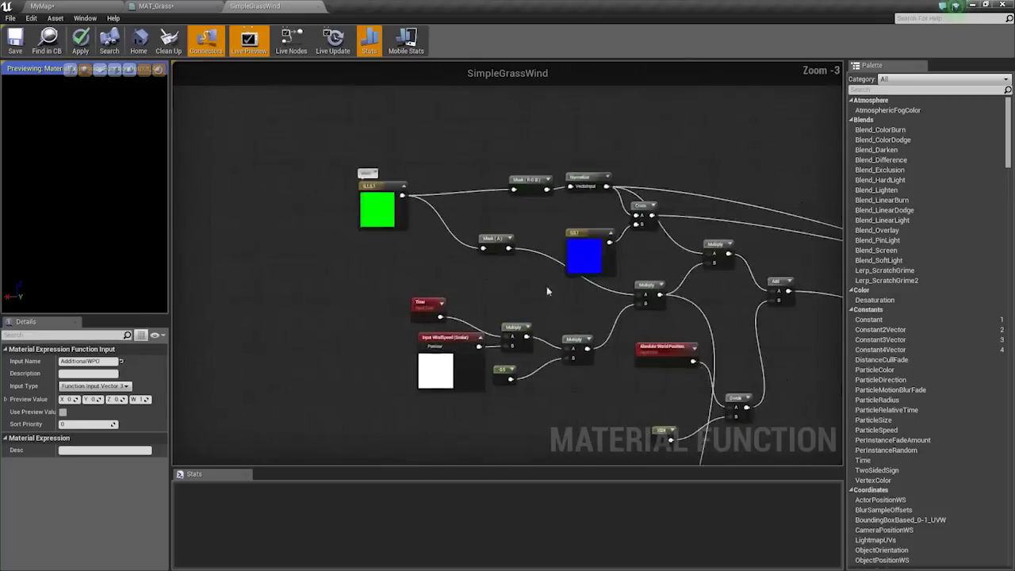
{"action": "scroll", "coordinate": [528, 287], "scroll_direction": "up", "scroll_amount": 3}
{"action": "right_click_drag", "start_coordinate": [278, 178], "coordinate": [508, 286]}
{"action": "left_click_drag", "start_coordinate": [529, 281], "coordinate": [502, 135]}
{"action": "key", "text": "ctrl+v"}
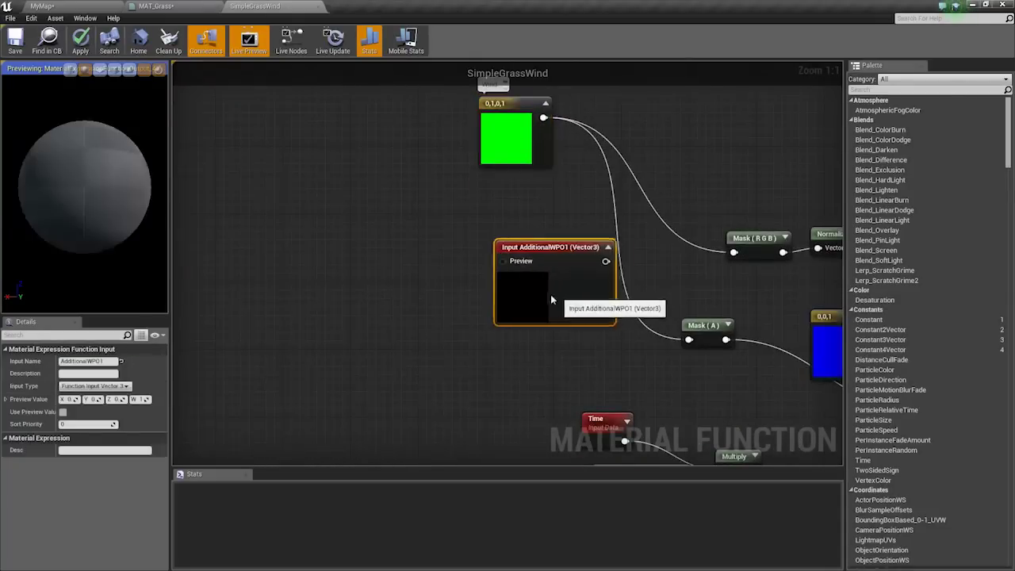
Connect the copied function input to the Mask (R G B) node and rename the input Wind Direction.
{"action": "right_click_drag", "start_coordinate": [553, 300], "coordinate": [462, 256]}
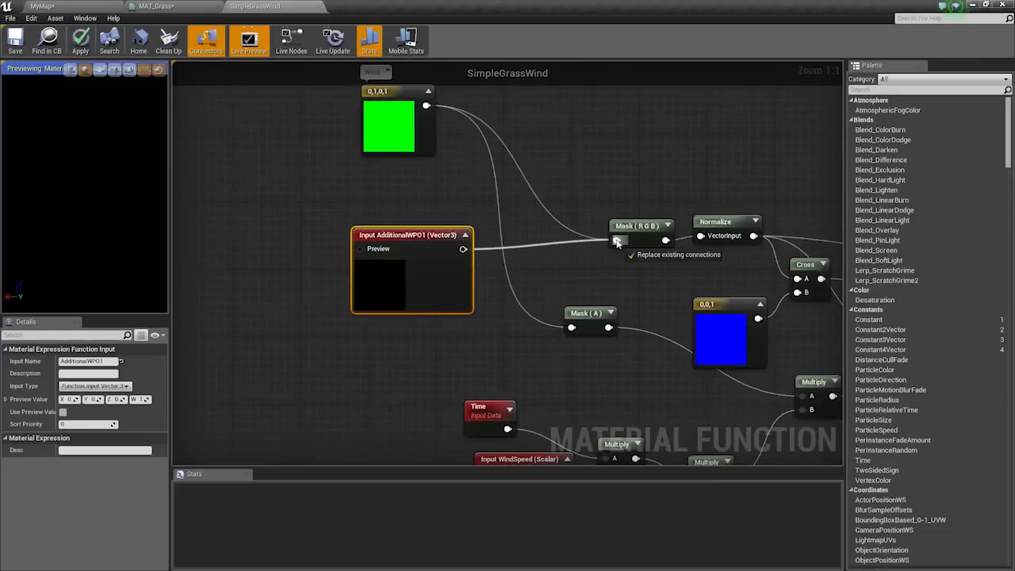
{"action": "left_click_drag", "start_coordinate": [616, 239], "coordinate": [616, 240]}
{"action": "right_click_drag", "start_coordinate": [530, 259], "coordinate": [519, 288]}
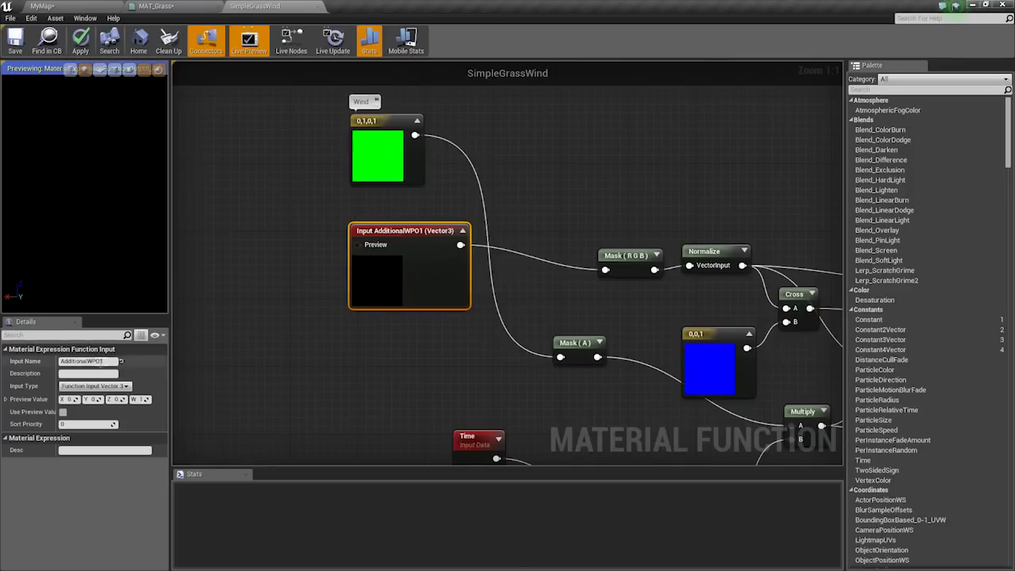
{"action": "double_click", "coordinate": [99, 360]}
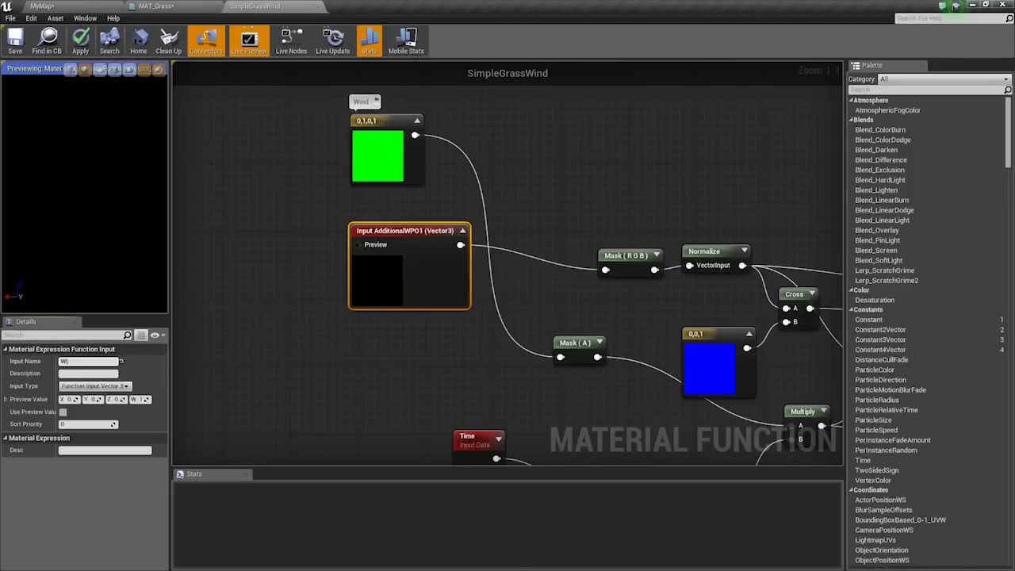
{"action": "type", "text": "Wind Direction"}
{"action": "key", "text": "Return"}
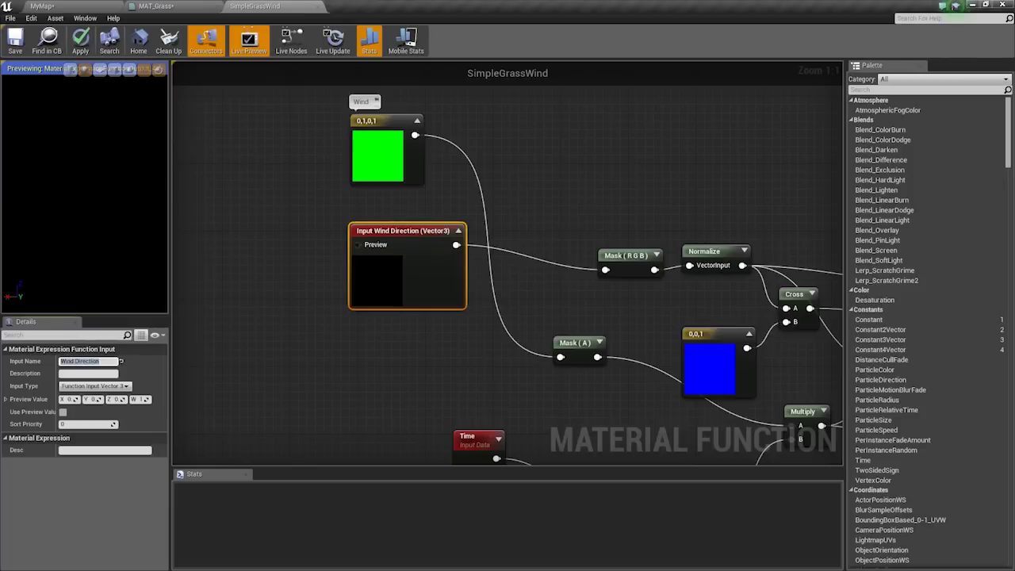
Place the 0,1,0,1 Wind constant before the Wind Direction input and connect it to that input's Preview pin.
{"action": "right_click_drag", "start_coordinate": [302, 364], "coordinate": [440, 347]}
{"action": "left_click_drag", "start_coordinate": [525, 162], "coordinate": [399, 328]}
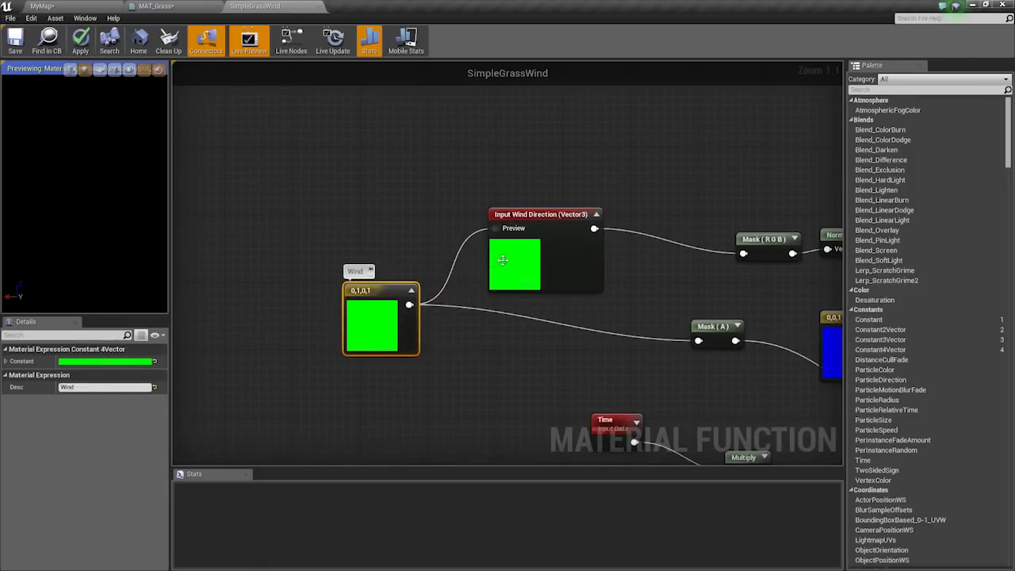
{"action": "right_click_drag", "start_coordinate": [502, 260], "coordinate": [423, 262]}
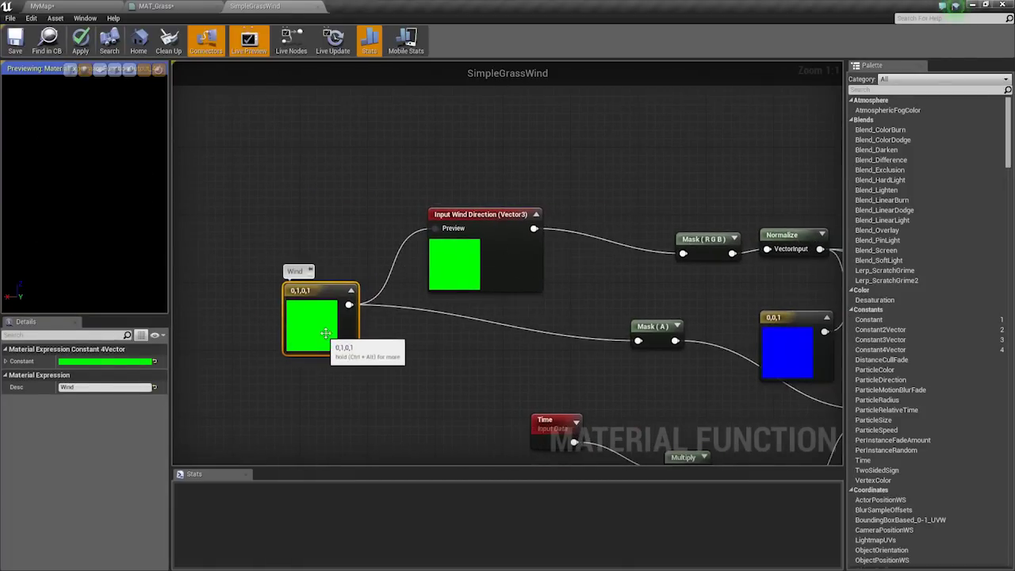
{"action": "left_click_drag", "start_coordinate": [326, 334], "coordinate": [304, 334]}
{"action": "right_click_drag", "start_coordinate": [351, 289], "coordinate": [438, 290]}
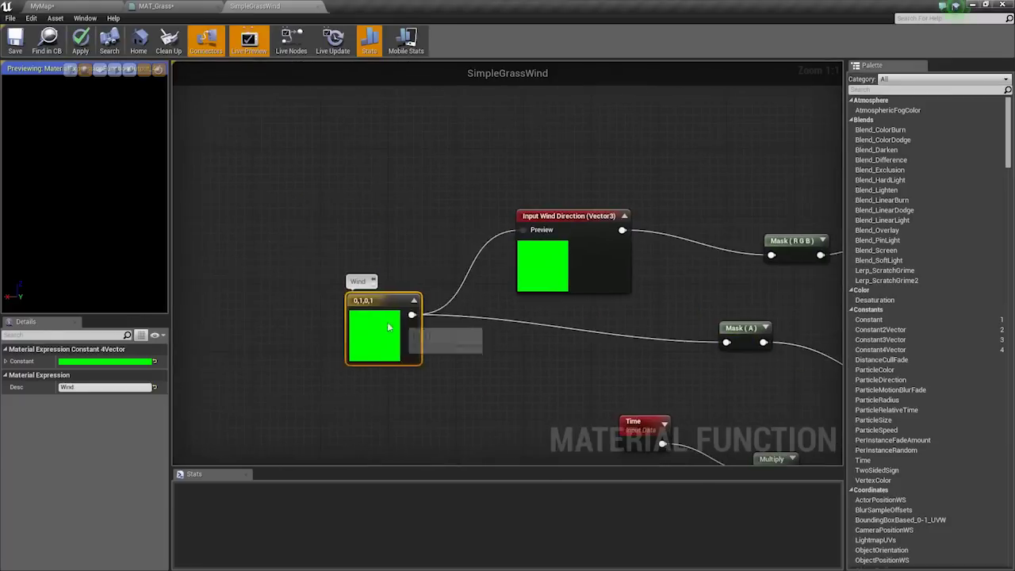
{"action": "left_click_drag", "start_coordinate": [389, 327], "coordinate": [348, 327]}
{"action": "left_click", "coordinate": [598, 222]}
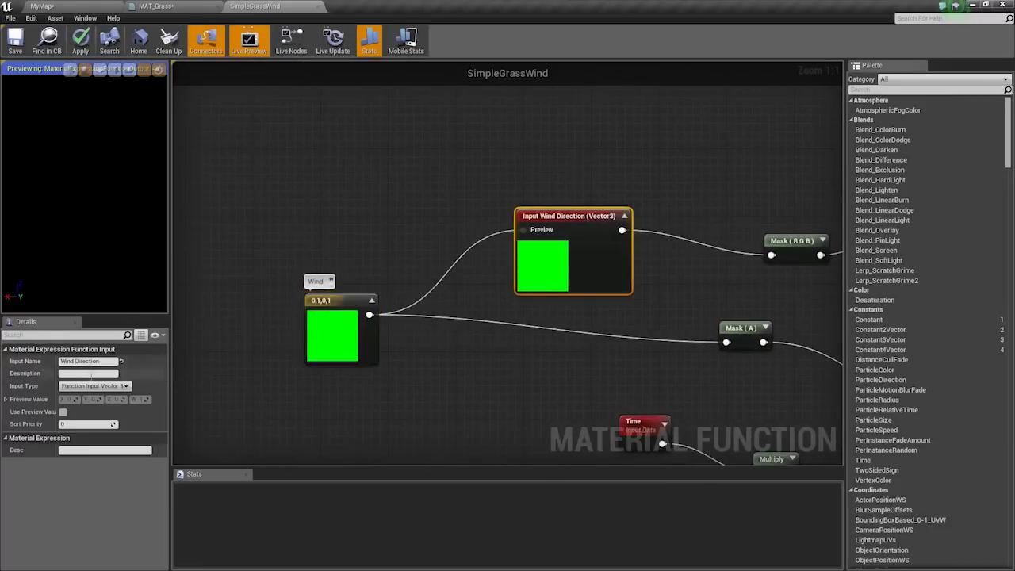
Enable Use Preview Value as Default for the Wind Direction function input.
{"action": "left_click", "coordinate": [63, 413]}
{"action": "right_click_drag", "start_coordinate": [471, 331], "coordinate": [441, 350]}
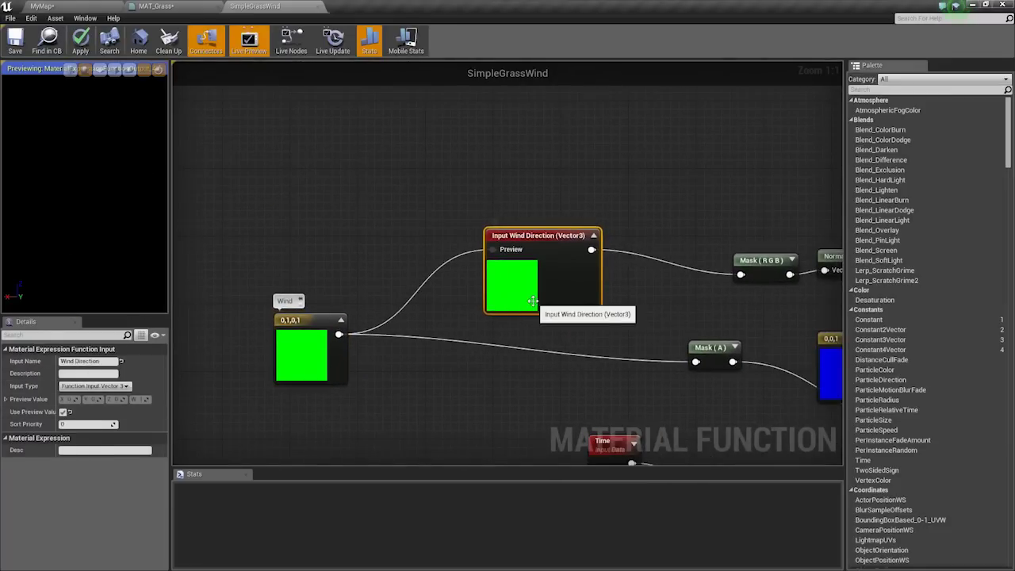
{"action": "right_click_drag", "start_coordinate": [561, 322], "coordinate": [347, 315]}
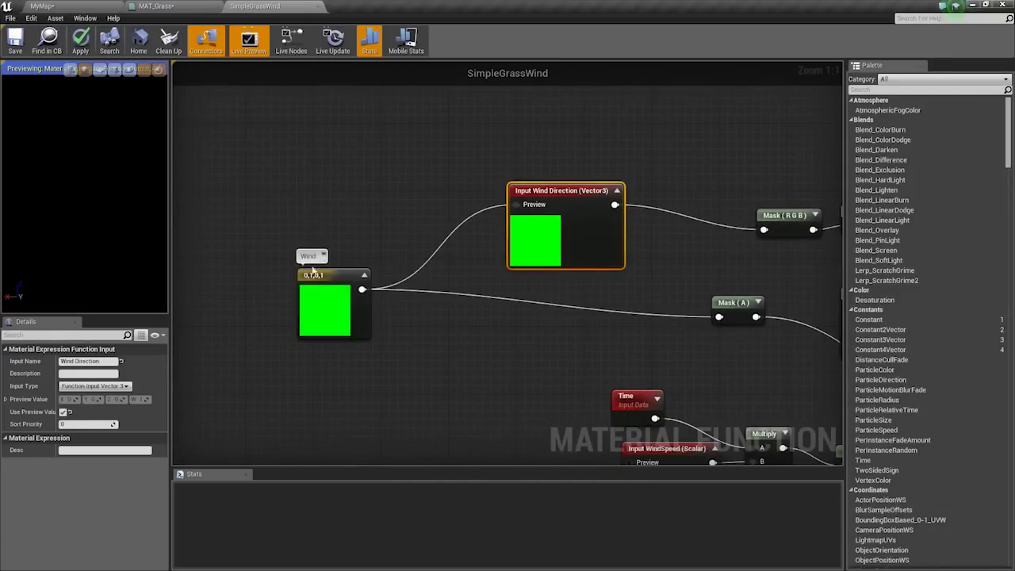
Move the Absolute World Position node that is divided by 1024 closer in line with its Divide node.
{"action": "right_click_drag", "start_coordinate": [497, 274], "coordinate": [287, 250]}
{"action": "scroll", "coordinate": [360, 257], "scroll_direction": "down", "scroll_amount": 2}
{"action": "scroll", "coordinate": [496, 293], "scroll_direction": "up", "scroll_amount": 2}
{"action": "scroll", "coordinate": [397, 273], "scroll_direction": "down", "scroll_amount": 3}
{"action": "right_click_drag", "start_coordinate": [541, 327], "coordinate": [468, 236]}
{"action": "scroll", "coordinate": [468, 333], "scroll_direction": "up", "scroll_amount": 3}
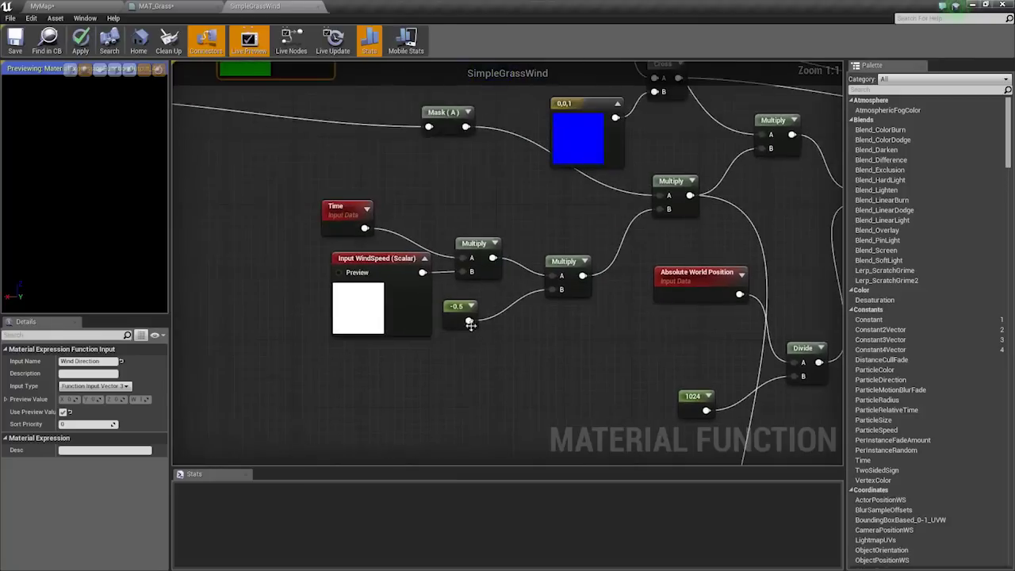
{"action": "right_click_drag", "start_coordinate": [625, 369], "coordinate": [299, 248]}
{"action": "right_click_drag", "start_coordinate": [467, 291], "coordinate": [469, 323]}
{"action": "left_click_drag", "start_coordinate": [377, 209], "coordinate": [355, 258]}
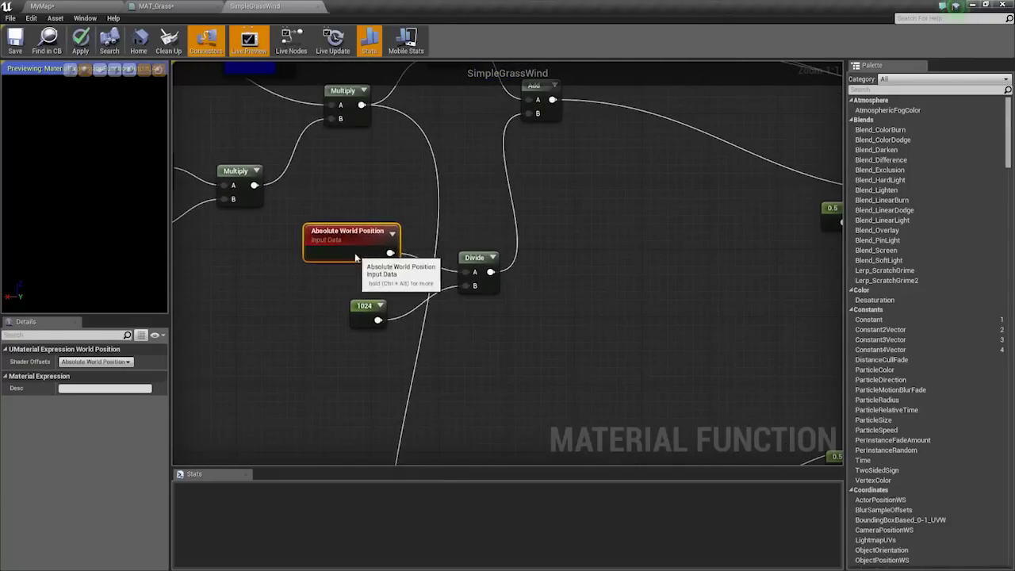
Move the group of Absolute World Position, 200, Divide and Add nodes up, just beneath the 1024 constant.
{"action": "scroll", "coordinate": [407, 299], "scroll_direction": "down", "scroll_amount": 4}
{"action": "right_click_drag", "start_coordinate": [407, 299], "coordinate": [420, 177]}
{"action": "right_click_drag", "start_coordinate": [421, 260], "coordinate": [484, 283]}
{"action": "left_click_drag", "start_coordinate": [382, 337], "coordinate": [530, 427]}
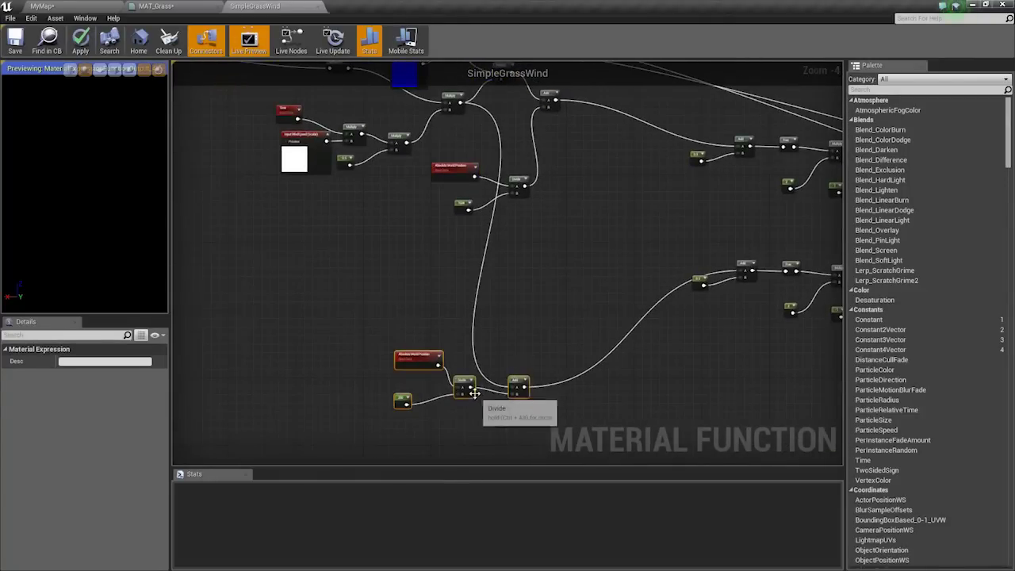
{"action": "left_click_drag", "start_coordinate": [466, 384], "coordinate": [499, 272]}
{"action": "scroll", "coordinate": [530, 302], "scroll_direction": "up", "scroll_amount": 4}
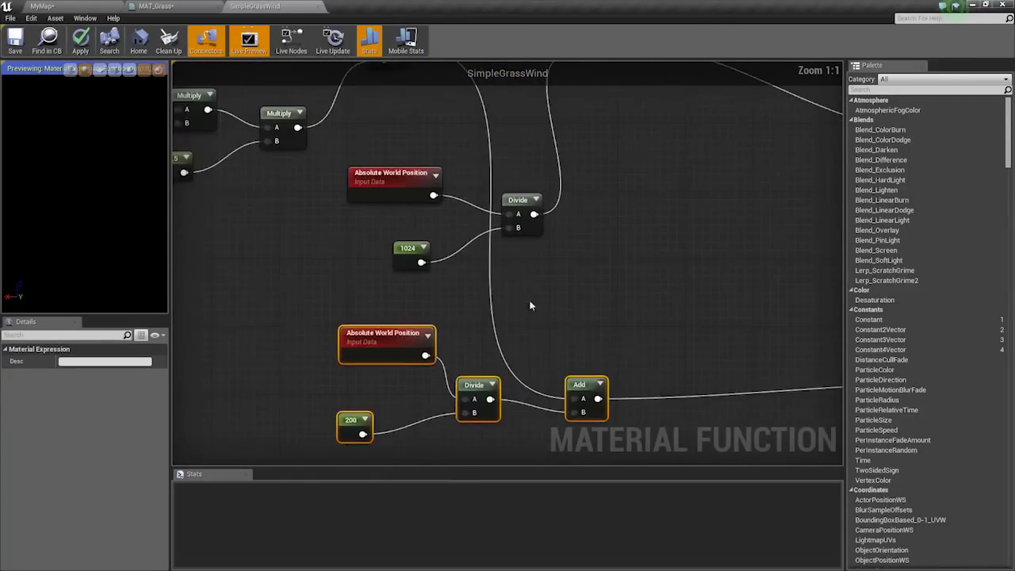
Move the 1024 constant farther away from its Divide node.
{"action": "right_click_drag", "start_coordinate": [530, 301], "coordinate": [395, 399]}
{"action": "scroll", "coordinate": [395, 399], "scroll_direction": "down", "scroll_amount": 4}
{"action": "right_click_drag", "start_coordinate": [506, 352], "coordinate": [265, 262]}
{"action": "right_click_drag", "start_coordinate": [566, 292], "coordinate": [377, 283]}
{"action": "scroll", "coordinate": [323, 256], "scroll_direction": "up", "scroll_amount": 5}
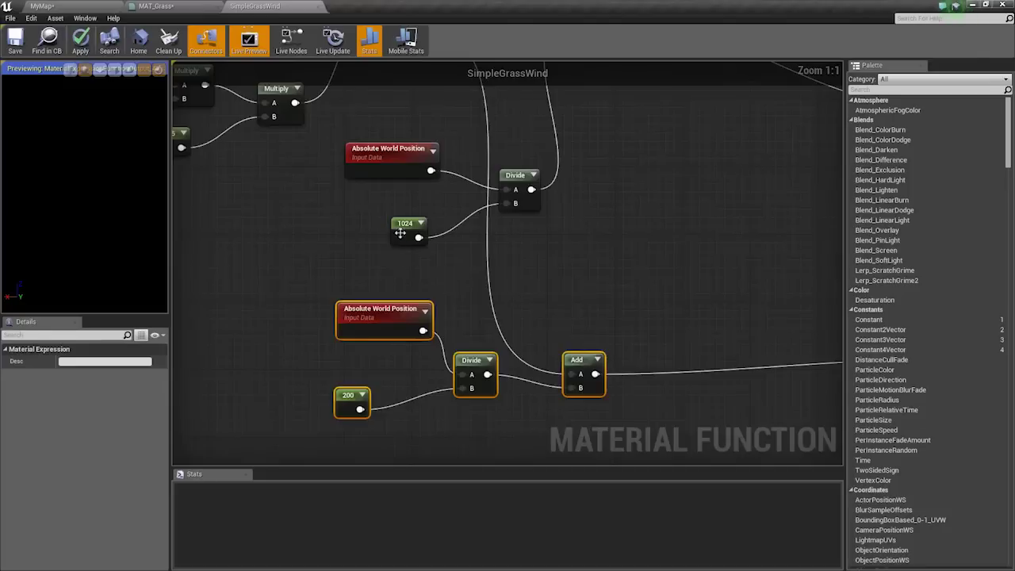
{"action": "left_click_drag", "start_coordinate": [400, 233], "coordinate": [347, 232]}
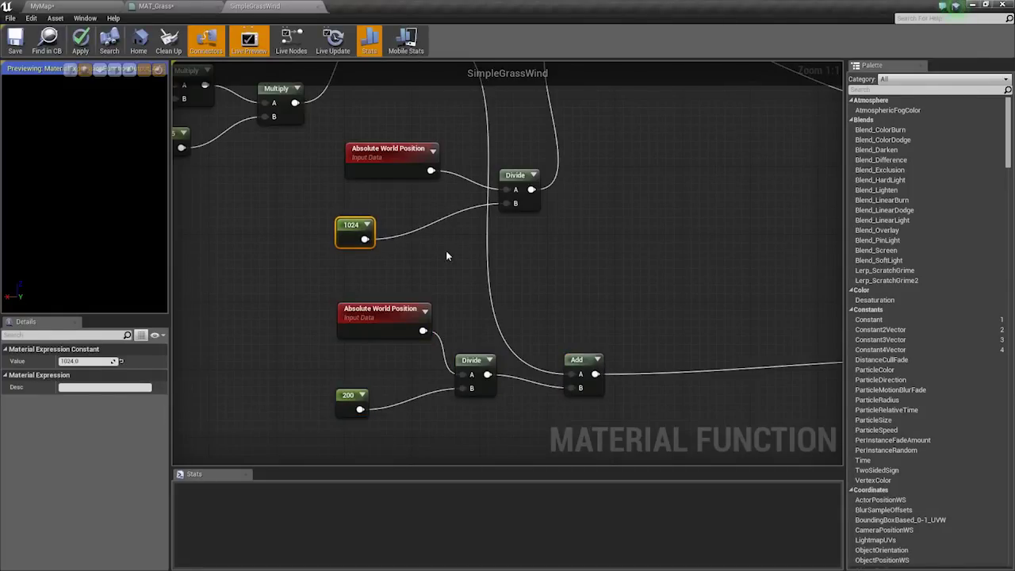
Move both Absolute World Position nodes farther from their Divide nodes and adjust the position of the 200 constant.
{"action": "right_click_drag", "start_coordinate": [447, 256], "coordinate": [559, 269]}
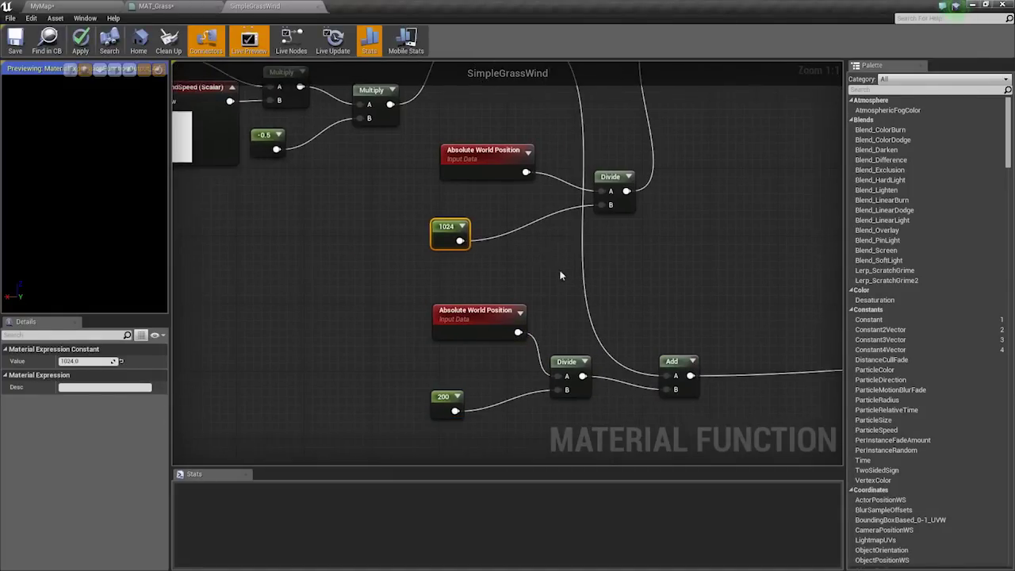
{"action": "left_click", "coordinate": [476, 153]}
{"action": "left_click_drag", "start_coordinate": [476, 152], "coordinate": [441, 160]}
{"action": "left_click_drag", "start_coordinate": [463, 328], "coordinate": [429, 322]}
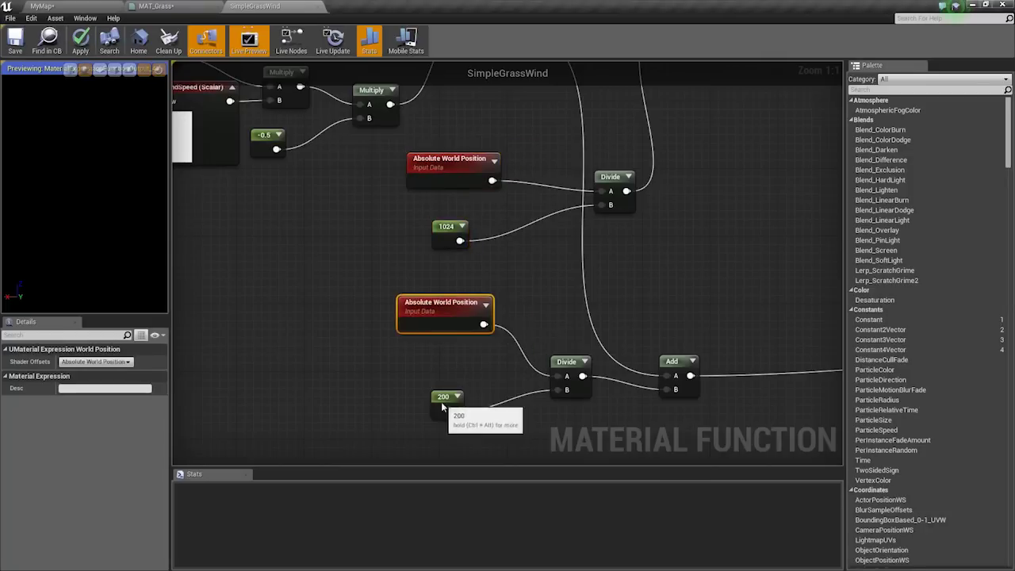
{"action": "left_click_drag", "start_coordinate": [442, 403], "coordinate": [457, 392]}
Paste a copy of the Input WindSpeed (Scalar) node before the 200 constant and rename the input Wave Size Small.
{"action": "right_click_drag", "start_coordinate": [441, 336], "coordinate": [483, 313]}
{"action": "left_click", "coordinate": [412, 346]}
{"action": "right_click_drag", "start_coordinate": [410, 347], "coordinate": [683, 487]}
{"action": "right_click", "coordinate": [382, 361]}
{"action": "right_click_drag", "start_coordinate": [516, 292], "coordinate": [506, 284]}
{"action": "key", "text": "ctrl+v"}
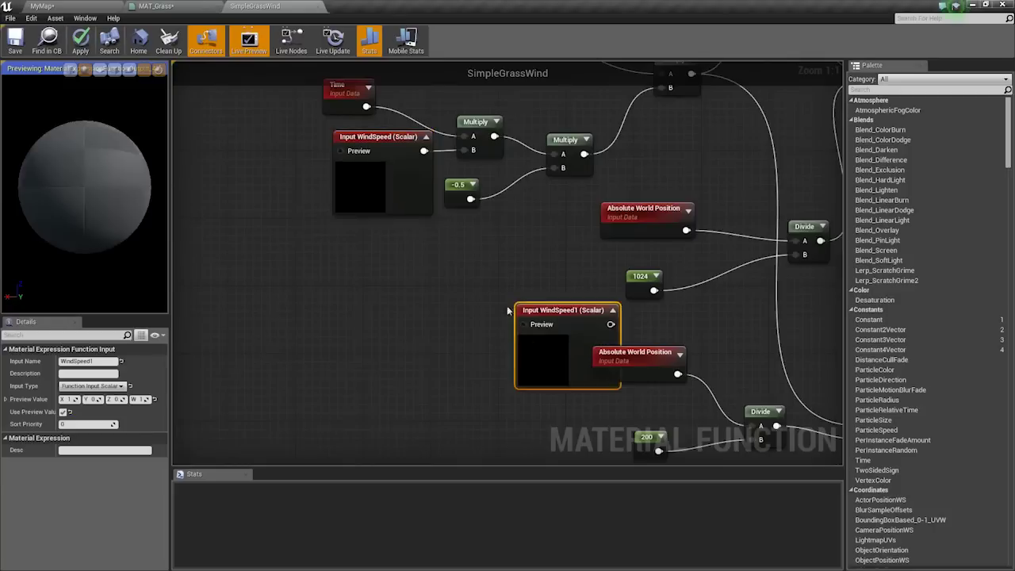
{"action": "left_click_drag", "start_coordinate": [609, 357], "coordinate": [433, 289]}
{"action": "right_click_drag", "start_coordinate": [433, 291], "coordinate": [376, 186]}
{"action": "left_click_drag", "start_coordinate": [376, 187], "coordinate": [537, 365]}
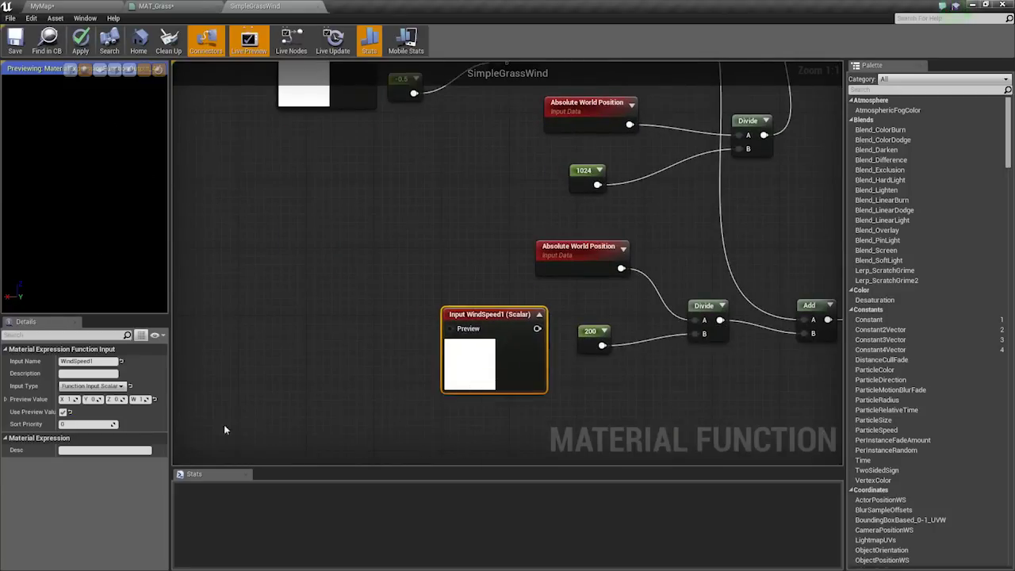
{"action": "left_click", "coordinate": [96, 364]}
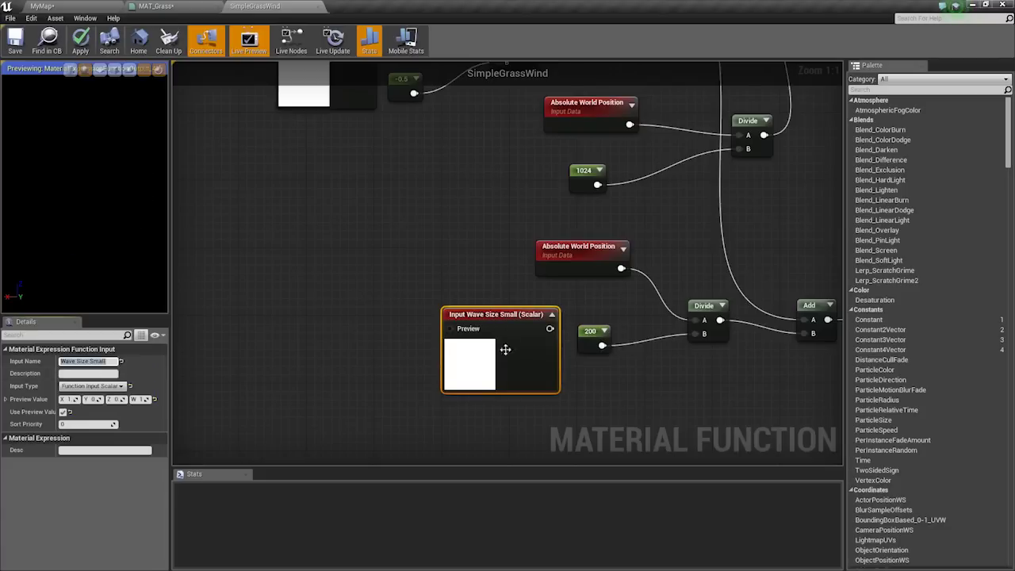
{"action": "left_click_drag", "start_coordinate": [505, 350], "coordinate": [463, 359]}
Duplicate the Wave Size Small input, place the copy above it and rename it Wave Size Big.
{"action": "key", "text": "ctrl+w"}
{"action": "left_click_drag", "start_coordinate": [514, 402], "coordinate": [440, 266]}
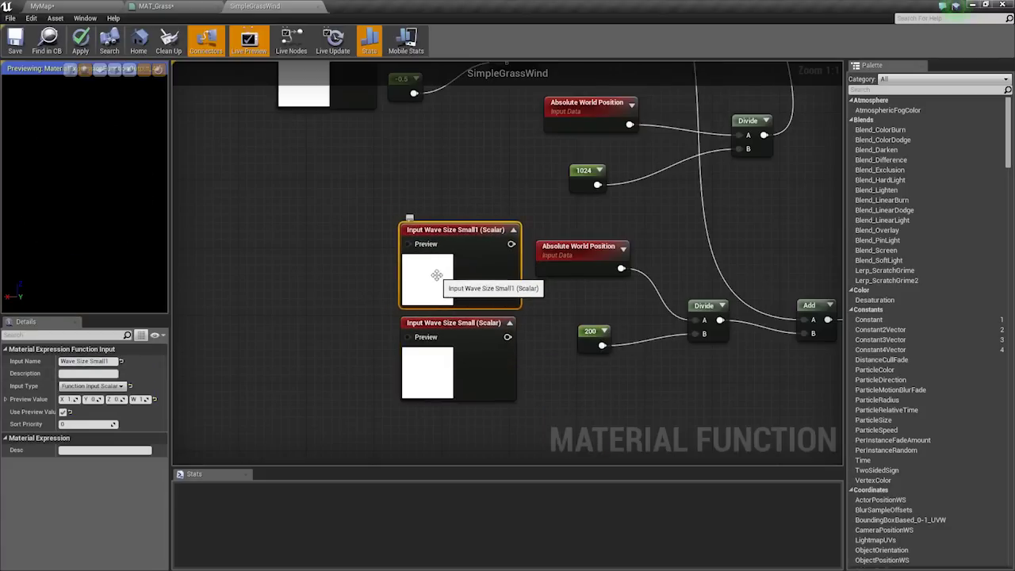
{"action": "left_click", "coordinate": [105, 361]}
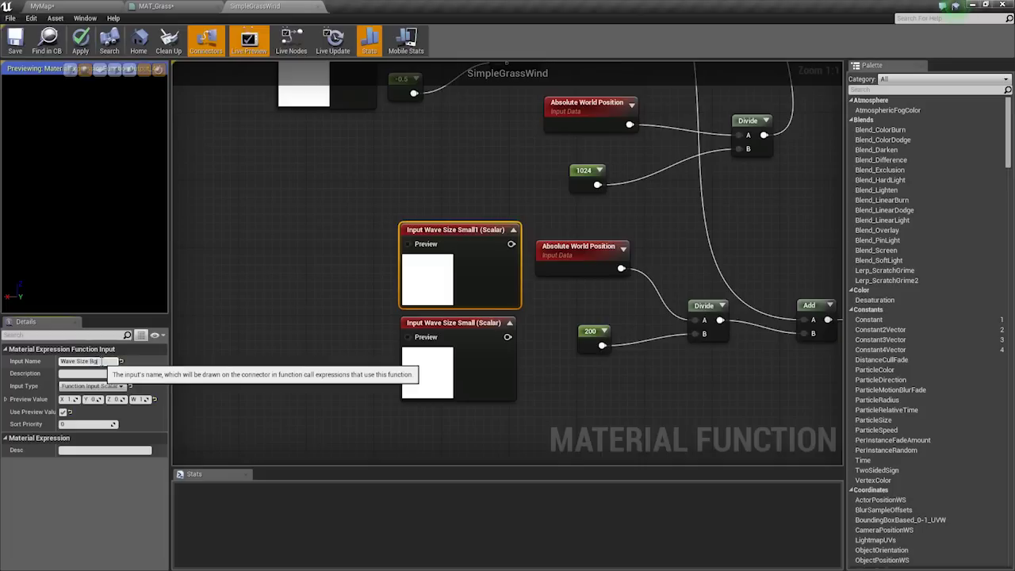
{"action": "type", "text": "Wave Size Big"}
{"action": "key", "text": "Return"}
Connect the 200 constant to Wave Size Small's Preview pin and feed that input into B of the lower Divide.
{"action": "left_click", "coordinate": [585, 348]}
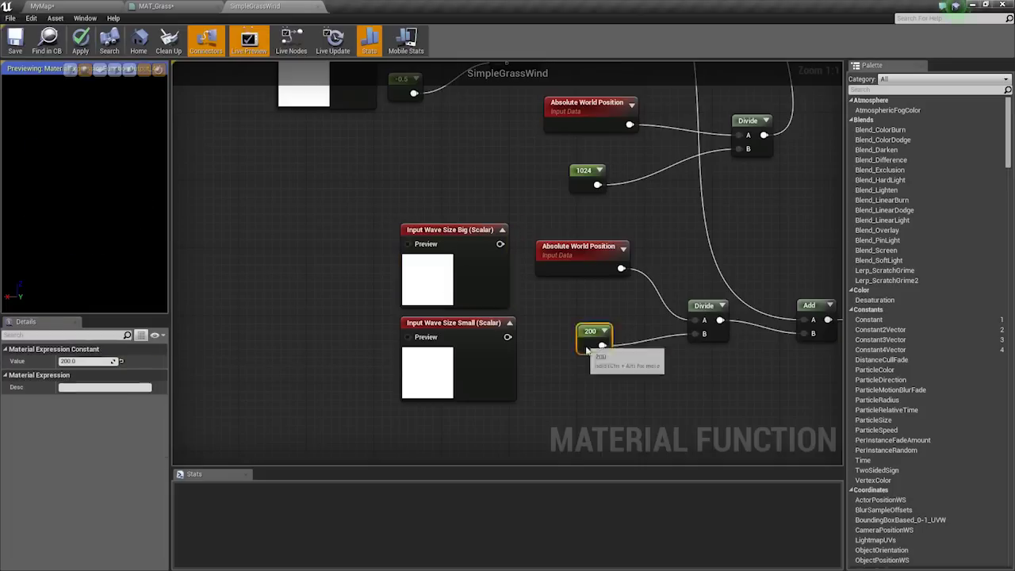
{"action": "left_click_drag", "start_coordinate": [584, 348], "coordinate": [549, 341]}
{"action": "left_click_drag", "start_coordinate": [709, 340], "coordinate": [708, 338]}
Connect the 1024 constant to Wave Size Big's Preview pin and feed that input into B of the upper Divide.
{"action": "right_click_drag", "start_coordinate": [661, 277], "coordinate": [655, 369]}
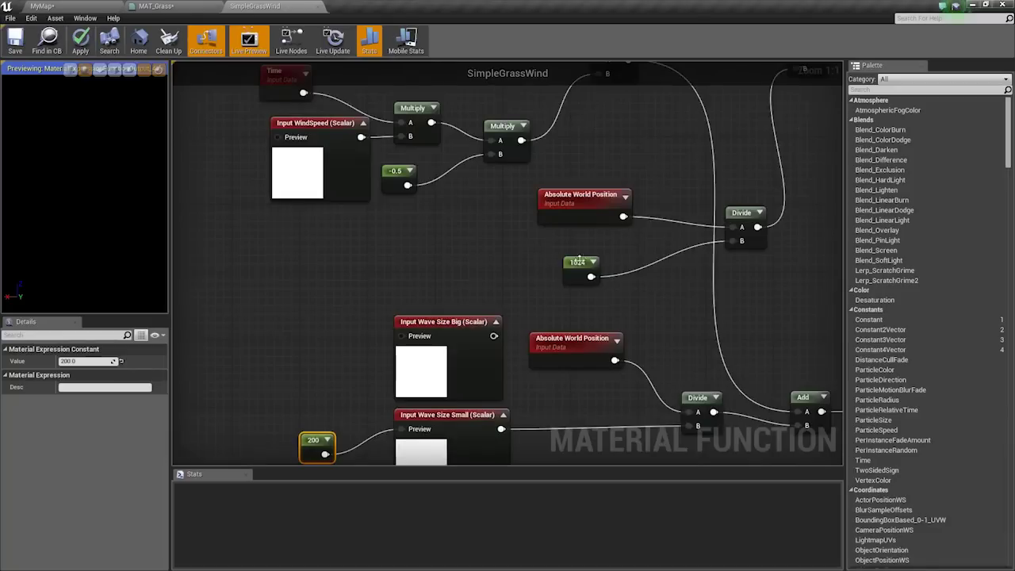
{"action": "left_click_drag", "start_coordinate": [581, 269], "coordinate": [401, 337]}
{"action": "left_click_drag", "start_coordinate": [493, 335], "coordinate": [738, 242]}
Apply the SimpleGrassWind function changes and switch to the MAT_Grass material.
{"action": "right_click_drag", "start_coordinate": [633, 317], "coordinate": [505, 242]}
{"action": "scroll", "coordinate": [505, 242], "scroll_direction": "down", "scroll_amount": 1}
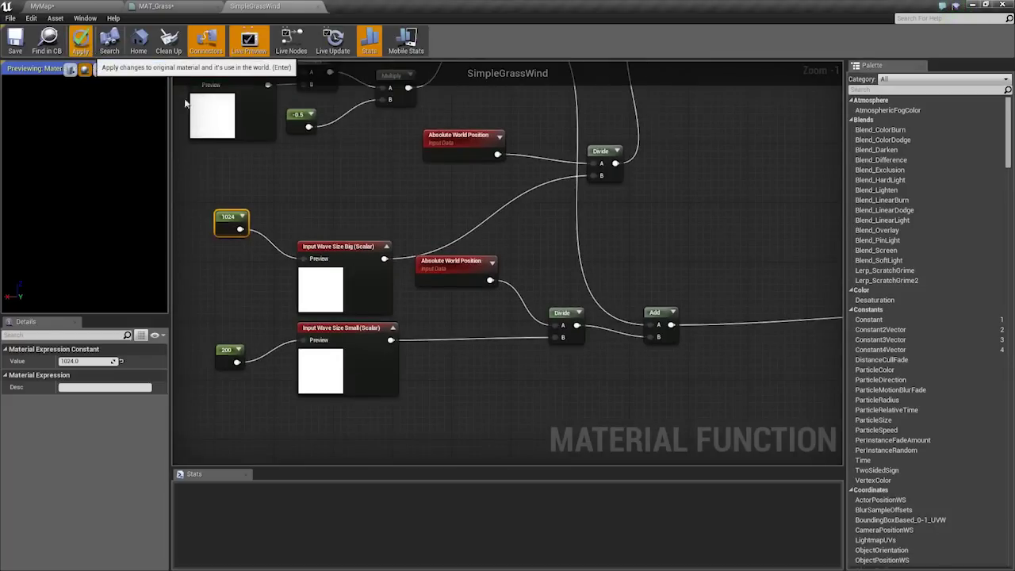
{"action": "right_click_drag", "start_coordinate": [662, 227], "coordinate": [521, 256]}
{"action": "left_click", "coordinate": [145, 4]}
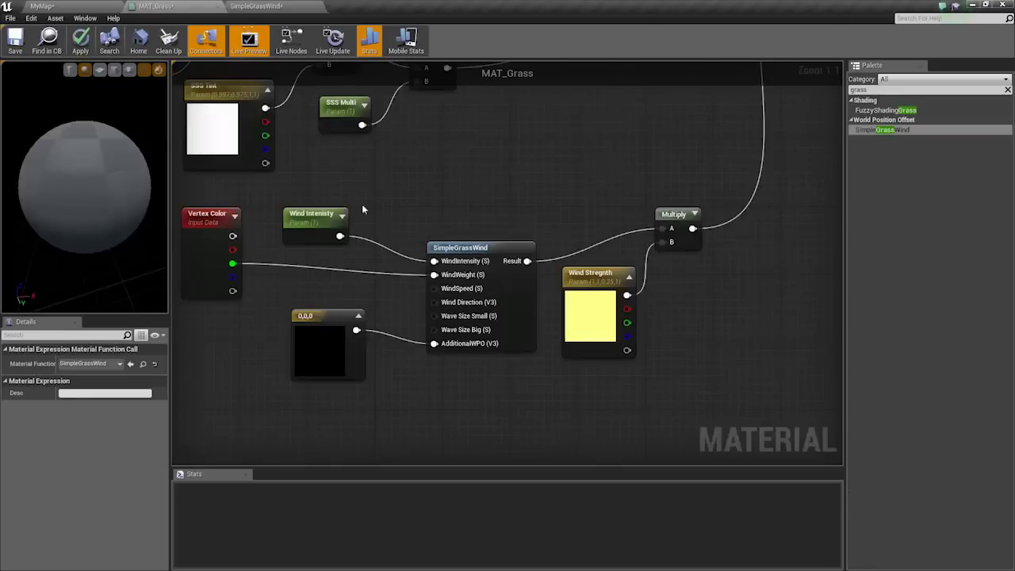
Move the 0,0,0 constant farther from SimpleGrassWind to make room beneath the Vertex Color node.
{"action": "right_click_drag", "start_coordinate": [365, 310], "coordinate": [498, 296]}
{"action": "left_click_drag", "start_coordinate": [442, 305], "coordinate": [425, 370]}
{"action": "right_click_drag", "start_coordinate": [426, 370], "coordinate": [517, 365]}
{"action": "left_click_drag", "start_coordinate": [519, 369], "coordinate": [396, 405]}
{"action": "right_click_drag", "start_coordinate": [468, 369], "coordinate": [398, 328]}
Add a three-component vector constant below Vertex Color and convert it to a parameter named Wind Direction.
{"action": "key", "text": "3"}
{"action": "left_click", "coordinate": [384, 249]}
{"action": "right_click", "coordinate": [405, 274]}
{"action": "left_click", "coordinate": [436, 278]}
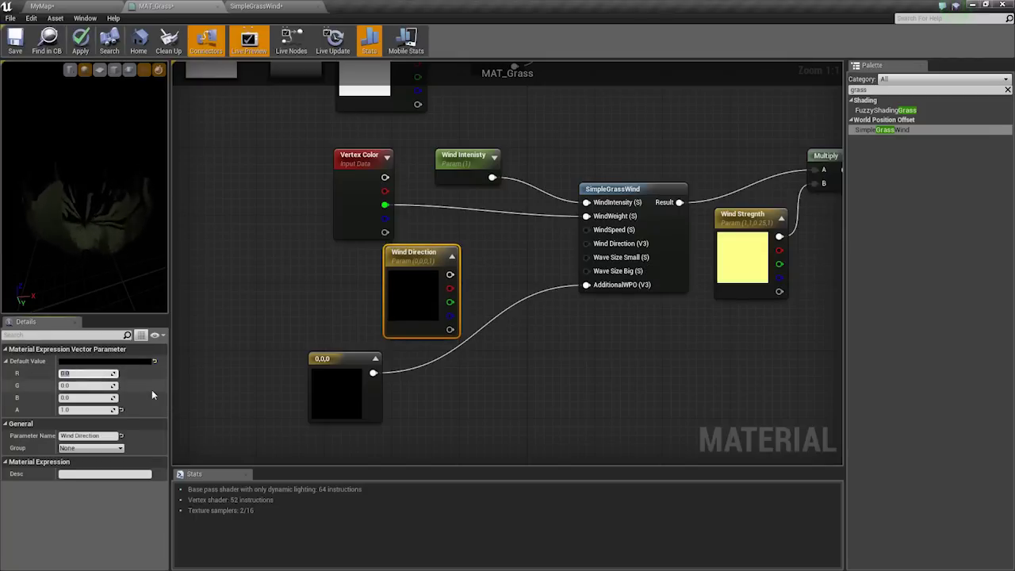
Set the Wind Direction parameter's R value to 1 and connect it to the Wind Direction input of SimpleGrassWind.
{"action": "type", "text": "1"}
{"action": "key", "text": "Return"}
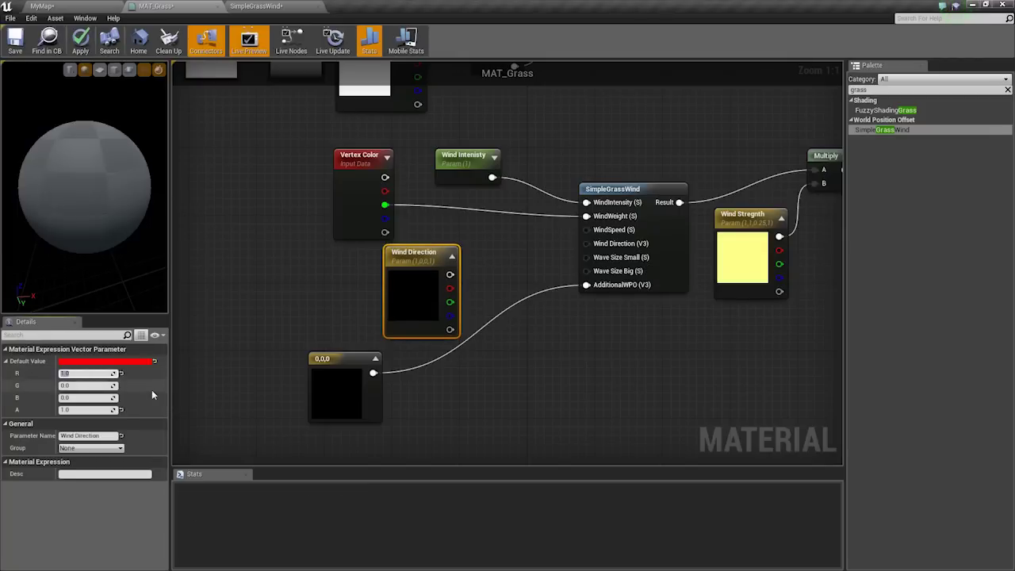
{"action": "left_click_drag", "start_coordinate": [450, 275], "coordinate": [615, 244]}
Move the 0,0,0 constant farther below the Wind Direction parameter to free space for more parameters.
{"action": "scroll", "coordinate": [412, 289], "scroll_direction": "down", "scroll_amount": 2}
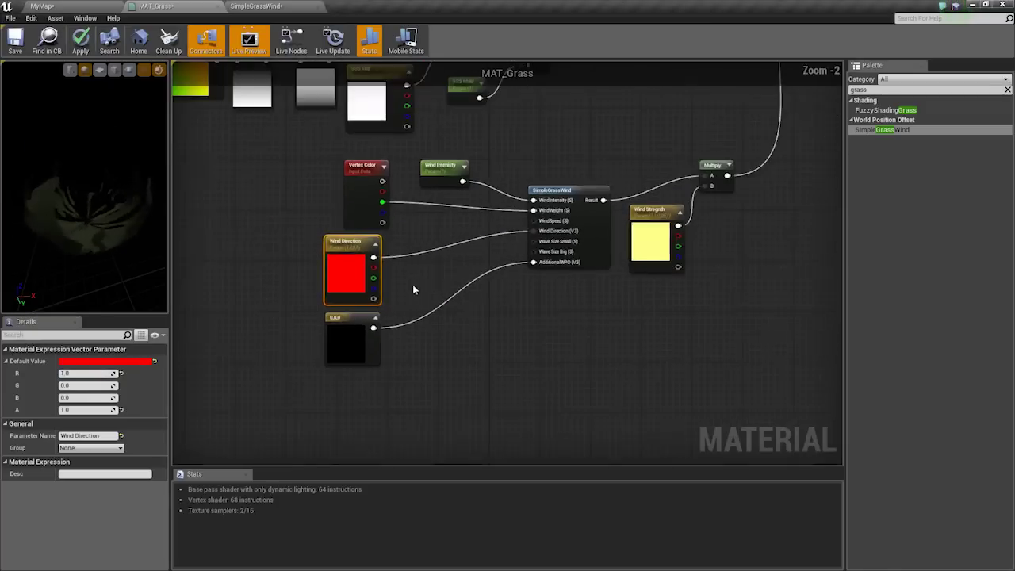
{"action": "scroll", "coordinate": [412, 289], "scroll_direction": "down", "scroll_amount": 2}
{"action": "left_click_drag", "start_coordinate": [305, 450], "coordinate": [553, 328]}
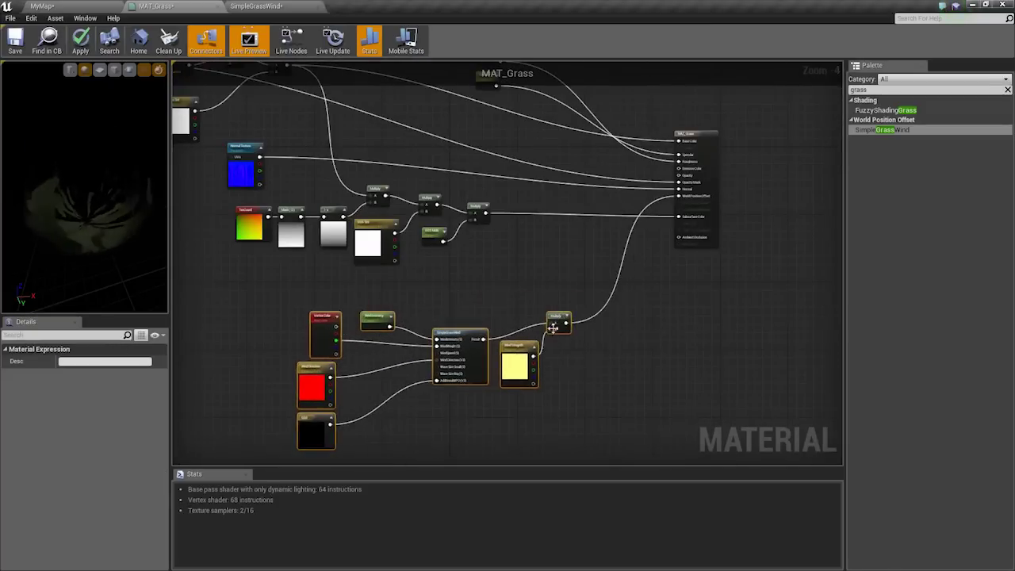
{"action": "scroll", "coordinate": [485, 367], "scroll_direction": "up", "scroll_amount": 4}
{"action": "right_click_drag", "start_coordinate": [432, 367], "coordinate": [541, 288]}
{"action": "left_click", "coordinate": [367, 283]}
{"action": "right_click_drag", "start_coordinate": [366, 283], "coordinate": [458, 268]}
{"action": "scroll", "coordinate": [444, 325], "scroll_direction": "up", "scroll_amount": 1}
{"action": "mouse_move", "coordinate": [456, 313]}
{"action": "right_mouse_down"}
{"action": "mouse_move", "coordinate": [414, 304]}
{"action": "mouse_move", "coordinate": [472, 309]}
{"action": "right_mouse_up"}
{"action": "left_click", "coordinate": [318, 306]}
{"action": "left_click_drag", "start_coordinate": [344, 375], "coordinate": [326, 415]}
{"action": "mouse_move", "coordinate": [463, 304]}
{"action": "right_mouse_down"}
{"action": "mouse_move", "coordinate": [432, 318]}
{"action": "mouse_move", "coordinate": [444, 296]}
{"action": "right_mouse_up"}
Add two scalar constants beside the Wind Direction parameter and convert the lower one to a parameter named WindSize Small.
{"action": "key", "text": "1"}
{"action": "left_click", "coordinate": [456, 262]}
{"action": "right_click", "coordinate": [462, 295]}
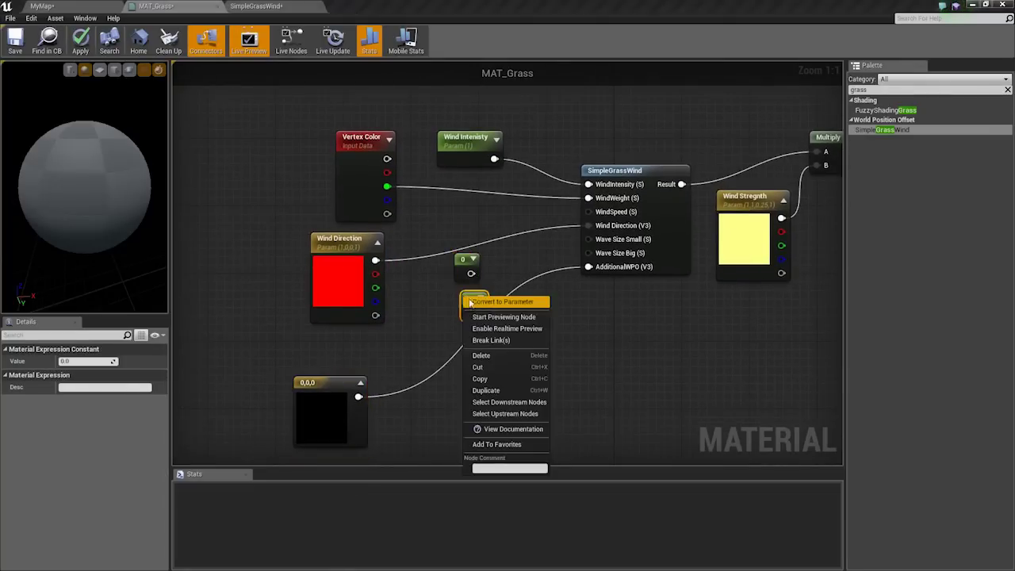
{"action": "left_click", "coordinate": [496, 302]}
{"action": "type", "text": "WindSize Small"}
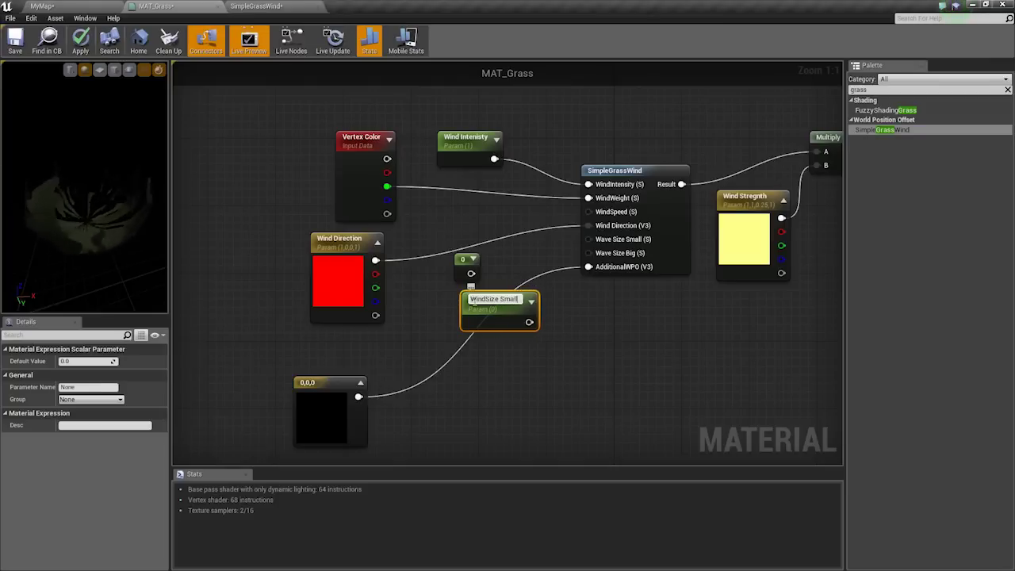
Duplicate the WindSize Small parameter, place the copy beneath it and rename it WindSize Large.
{"action": "key", "text": "ctrl+w"}
{"action": "left_click_drag", "start_coordinate": [533, 353], "coordinate": [500, 352]}
{"action": "left_click", "coordinate": [97, 387]}
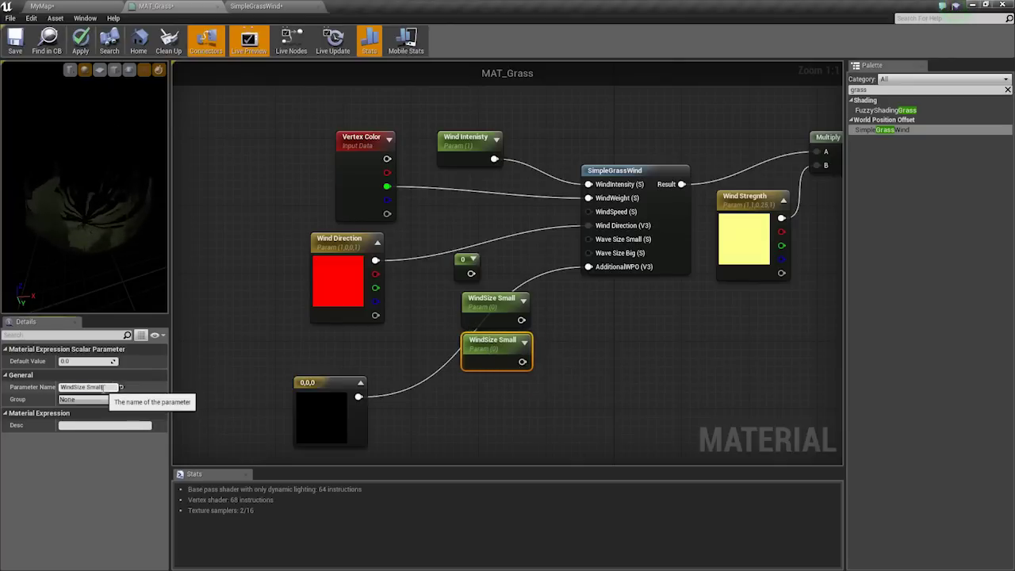
{"action": "double_click", "coordinate": [95, 387]}
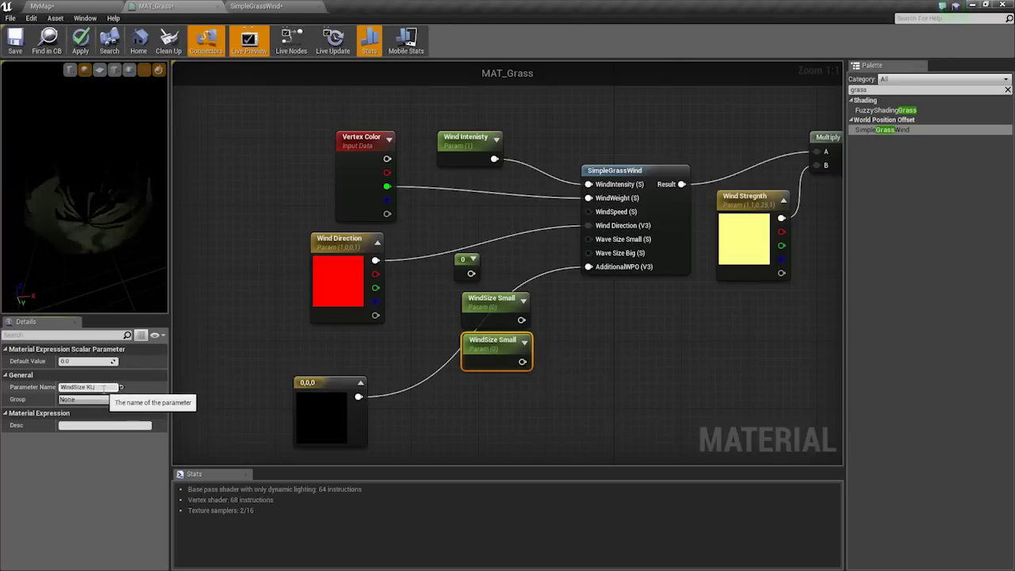
{"action": "type", "text": "Large"}
{"action": "key", "text": "Return"}
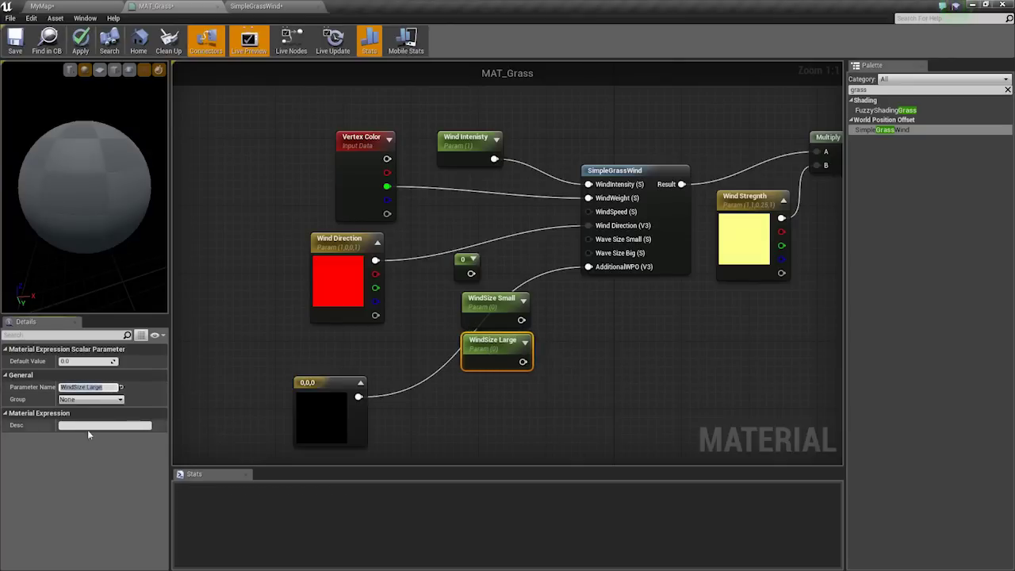
Set the default value of the WindSize Large parameter to 600.
{"action": "left_click", "coordinate": [80, 361]}
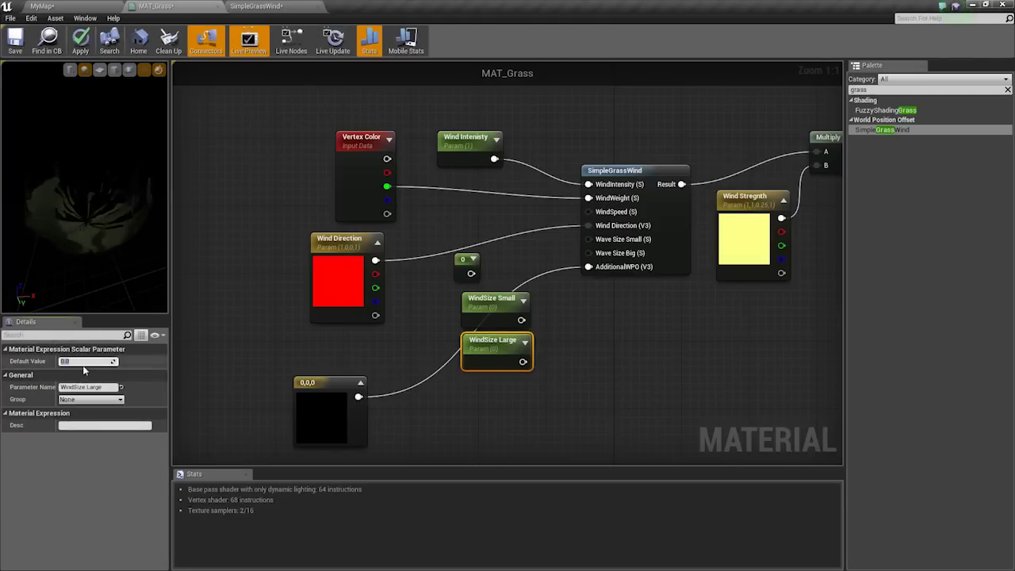
{"action": "type", "text": "500"}
{"action": "key", "text": "Return"}
{"action": "type", "text": "600"}
{"action": "key", "text": "Return"}
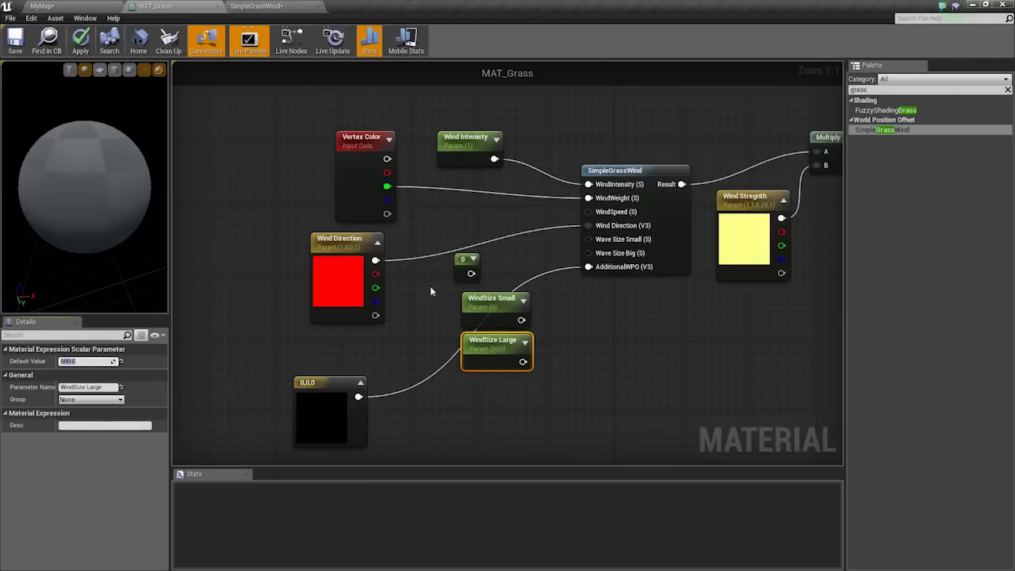
Set WindSize Small's default to 100, and connect WindSize Large to Wave Size Big and WindSize Small to Wave Size Small.
{"action": "left_click", "coordinate": [491, 298]}
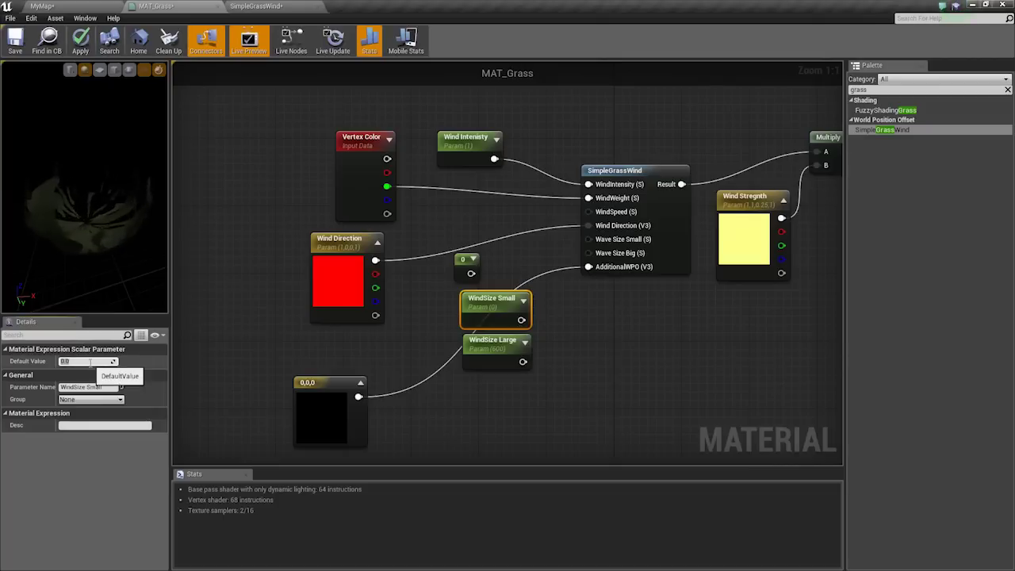
{"action": "type", "text": "100"}
{"action": "key", "text": "Return"}
{"action": "left_click_drag", "start_coordinate": [523, 361], "coordinate": [594, 246]}
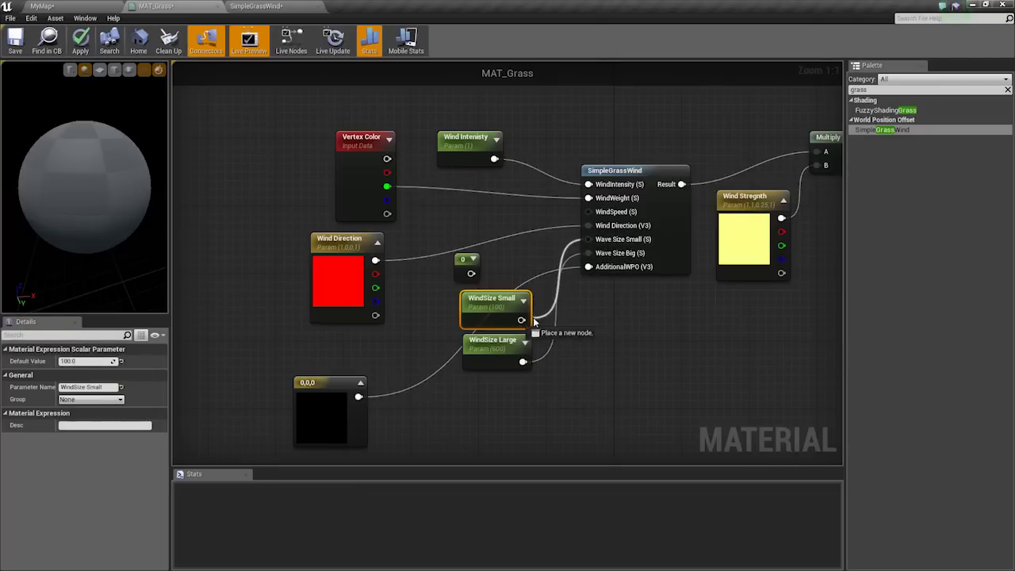
{"action": "left_click_drag", "start_coordinate": [534, 320], "coordinate": [521, 318]}
Convert the remaining 0 constant to a parameter named Wind Speed with a default value of 1.
{"action": "left_click", "coordinate": [474, 265]}
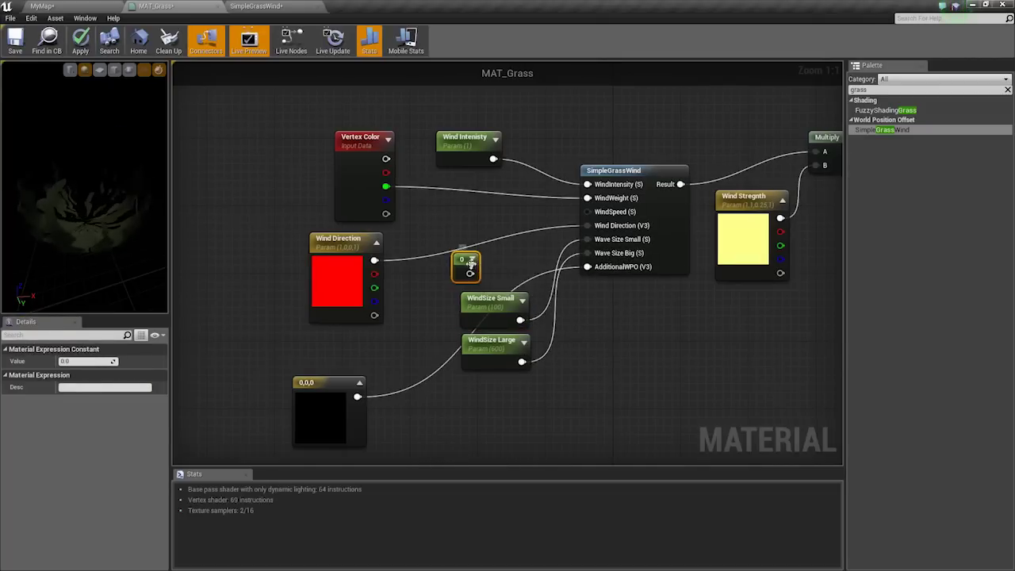
{"action": "right_click", "coordinate": [472, 263]}
{"action": "left_click", "coordinate": [486, 268]}
{"action": "type", "text": "Wind Speed"}
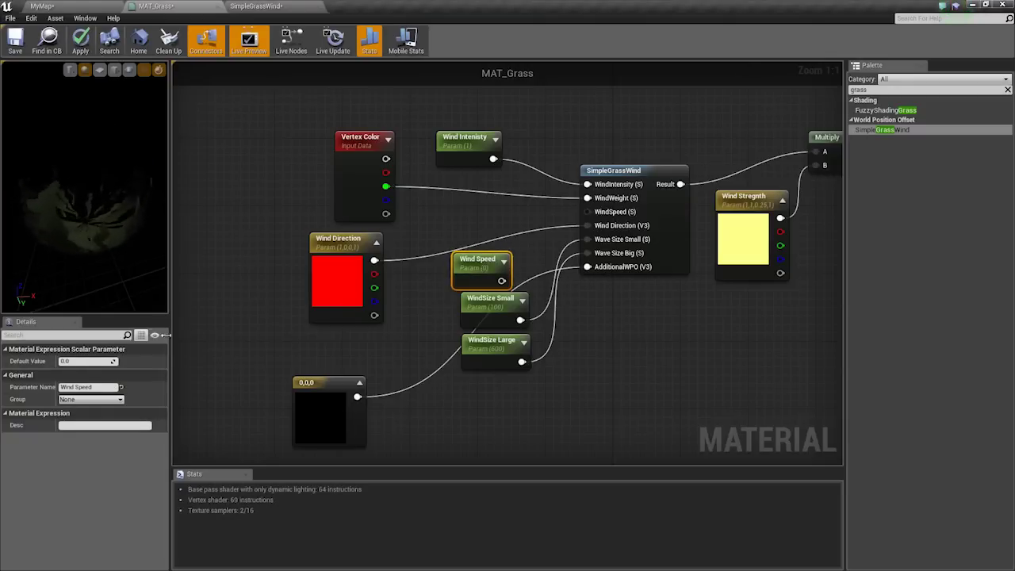
{"action": "type", "text": "1"}
{"action": "key", "text": "Return"}
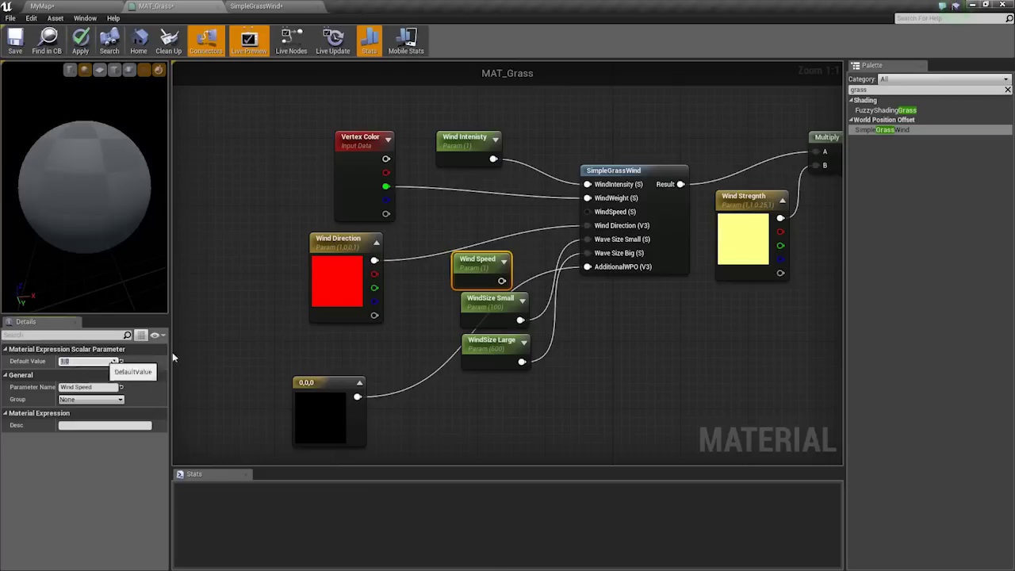
Connect the Wind Speed parameter to SimpleGrassWind's WindSpeed input and move its node slightly up, clear of WindSize Small.
{"action": "left_click_drag", "start_coordinate": [506, 283], "coordinate": [589, 211]}
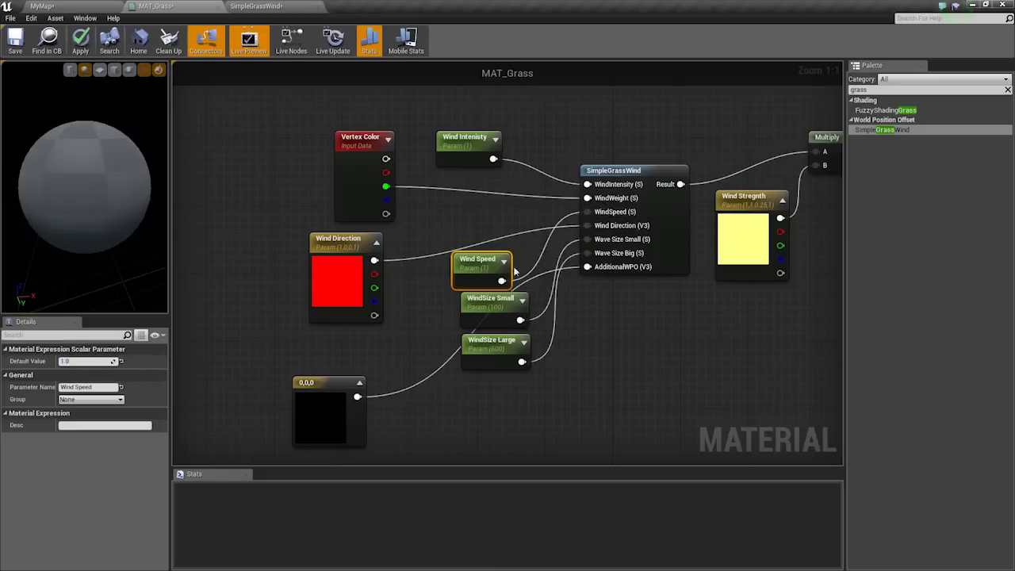
{"action": "left_click_drag", "start_coordinate": [476, 261], "coordinate": [468, 238]}
{"action": "scroll", "coordinate": [388, 203], "scroll_direction": "down", "scroll_amount": 1}
{"action": "scroll", "coordinate": [389, 203], "scroll_direction": "down", "scroll_amount": 1}
{"action": "right_click_drag", "start_coordinate": [388, 207], "coordinate": [388, 263]}
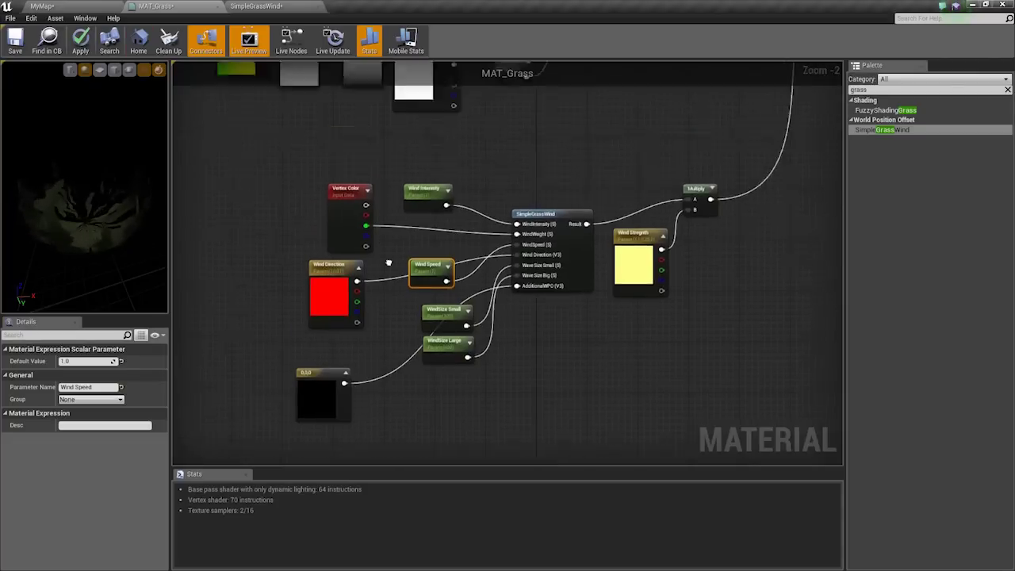
Try to convert the 0,0,0 constant feeding AdditionalWPO to a parameter named Scale, and delete that node.
{"action": "scroll", "coordinate": [387, 263], "scroll_direction": "up", "scroll_amount": 2}
{"action": "right_click_drag", "start_coordinate": [306, 387], "coordinate": [296, 352]}
{"action": "right_click_drag", "start_coordinate": [373, 335], "coordinate": [423, 296]}
{"action": "left_click", "coordinate": [346, 374]}
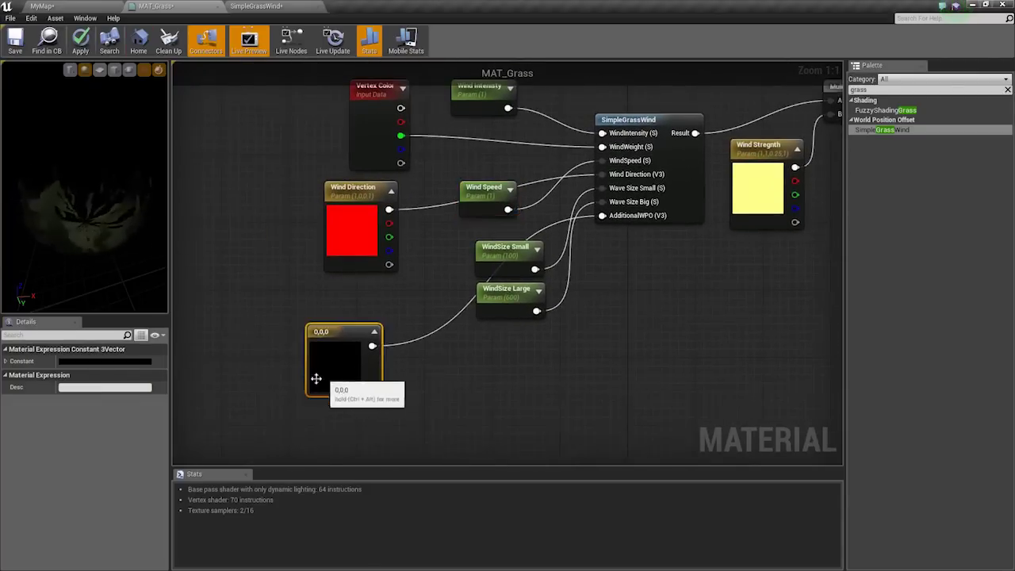
{"action": "right_click_drag", "start_coordinate": [346, 375], "coordinate": [369, 344]}
{"action": "right_click", "coordinate": [380, 354]}
{"action": "left_click", "coordinate": [381, 352]}
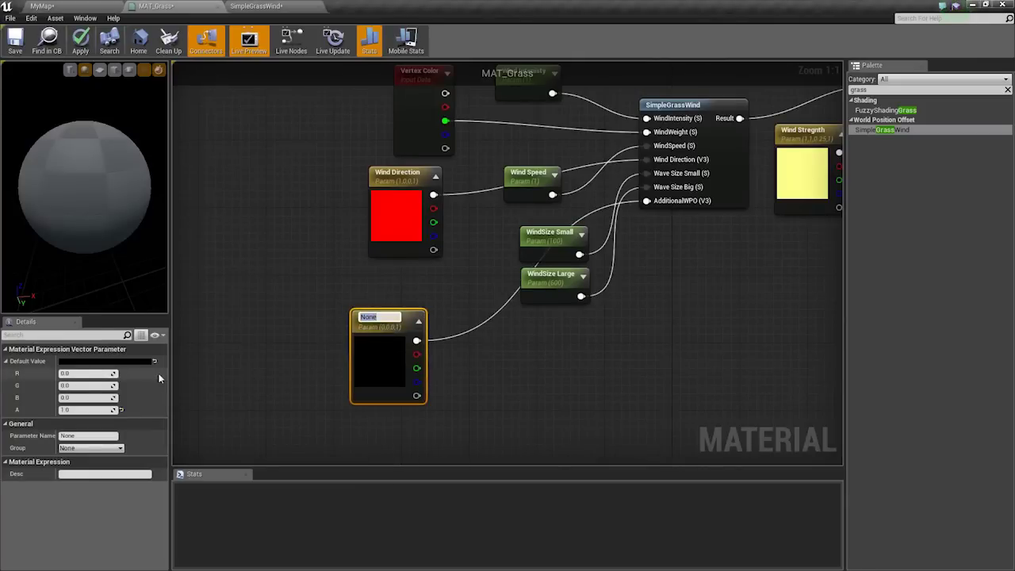
{"action": "type", "text": "Scale"}
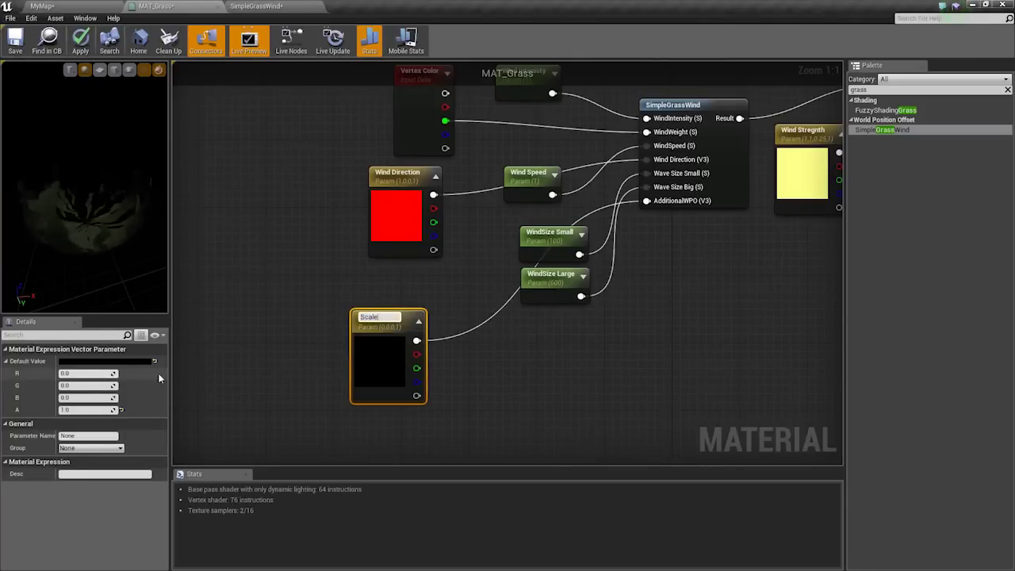
{"action": "left_click", "coordinate": [446, 371]}
{"action": "left_click", "coordinate": [396, 351]}
{"action": "right_click_drag", "start_coordinate": [536, 360], "coordinate": [517, 377]}
{"action": "key", "text": "Delete"}
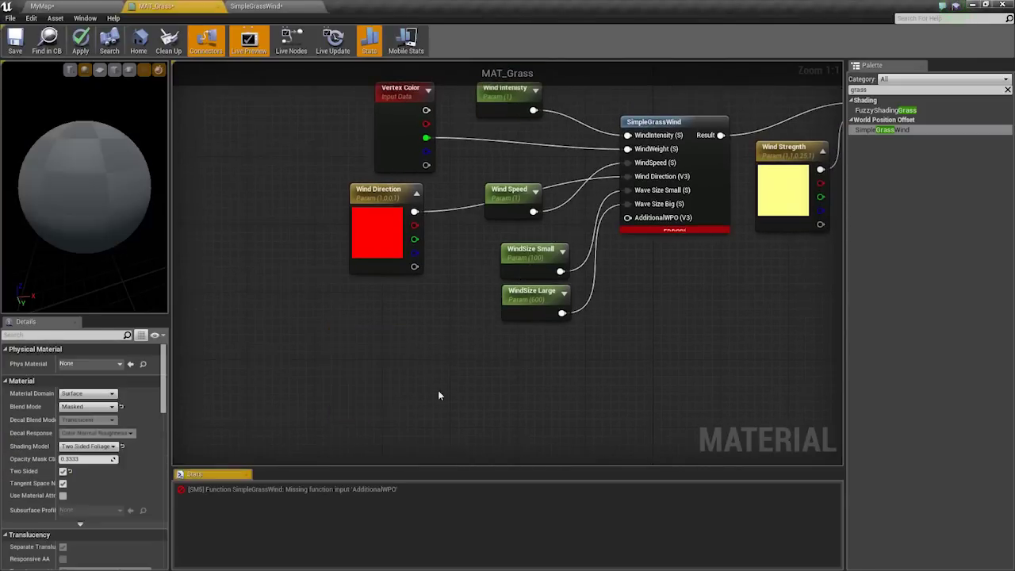
Add a new 0,0,0 three-component constant below Wind Direction and connect it to SimpleGrassWind's AdditionalWPO input.
{"action": "right_click_drag", "start_coordinate": [557, 344], "coordinate": [553, 354]}
{"action": "key", "text": "3"}
{"action": "left_click", "coordinate": [358, 333]}
{"action": "left_click_drag", "start_coordinate": [424, 354], "coordinate": [613, 256]}
{"action": "left_click_drag", "start_coordinate": [417, 355], "coordinate": [422, 354]}
{"action": "right_click_drag", "start_coordinate": [492, 354], "coordinate": [376, 356]}
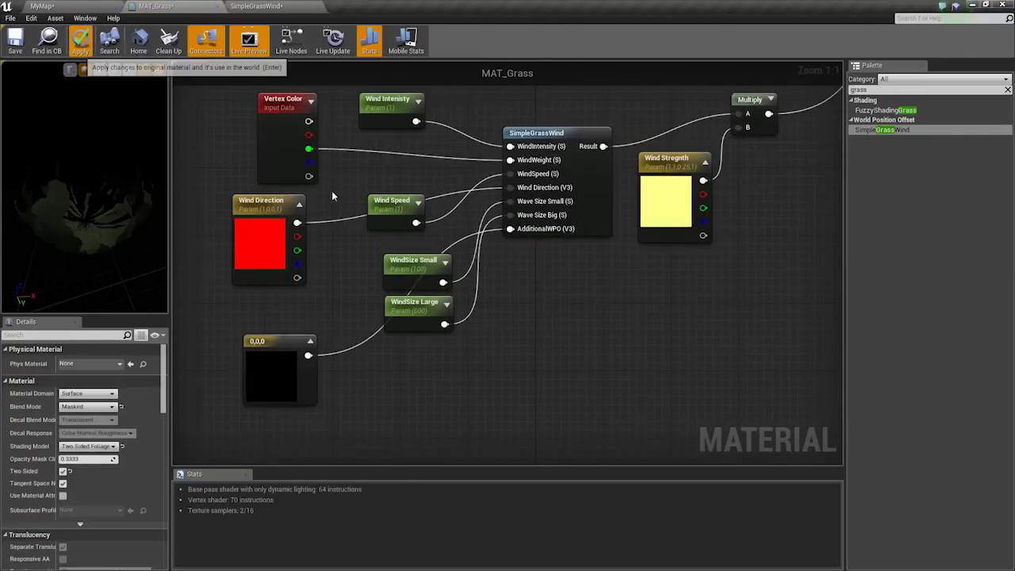
Examine the grass clump's wind movement in the MyMap level from close up, from farther away and from above.
{"action": "left_click", "coordinate": [116, 4]}
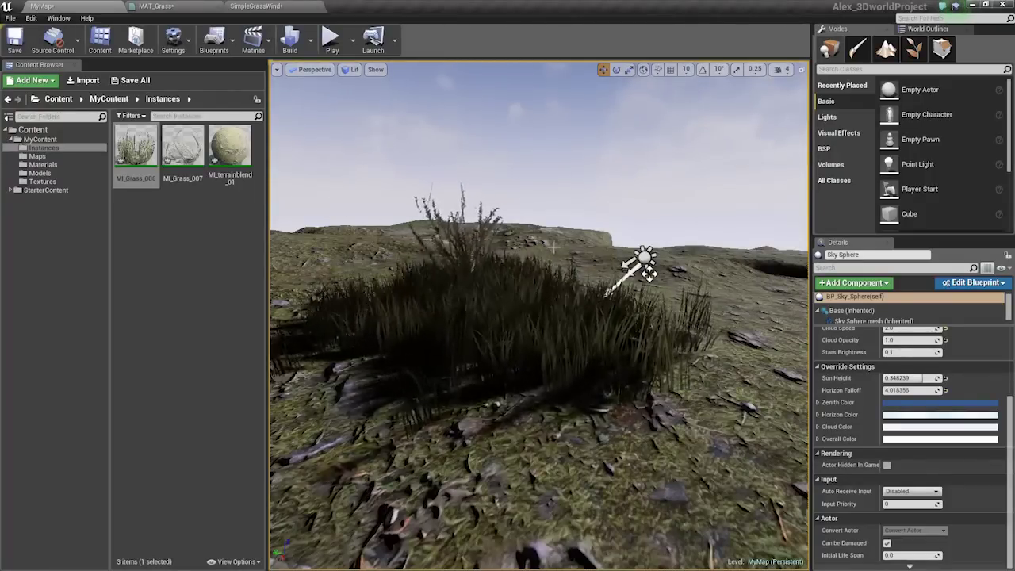
{"action": "right_click_drag", "start_coordinate": [353, 215], "coordinate": [349, 190]}
{"action": "key", "text": "s"}
{"action": "key", "text": "w"}
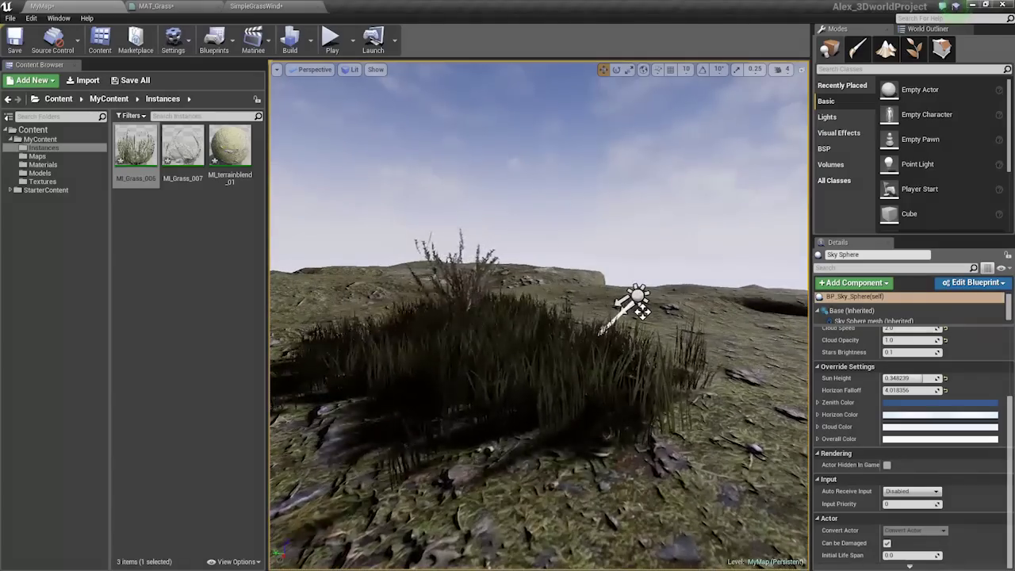
{"action": "key", "text": "s"}
{"action": "key", "text": "w"}
{"action": "key", "text": "s"}
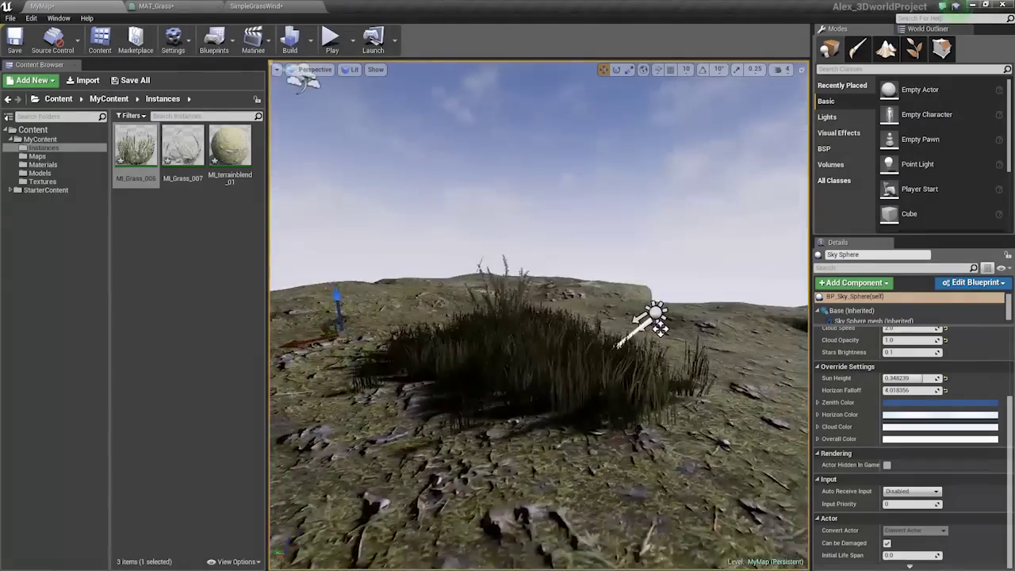
{"action": "key", "text": "w"}
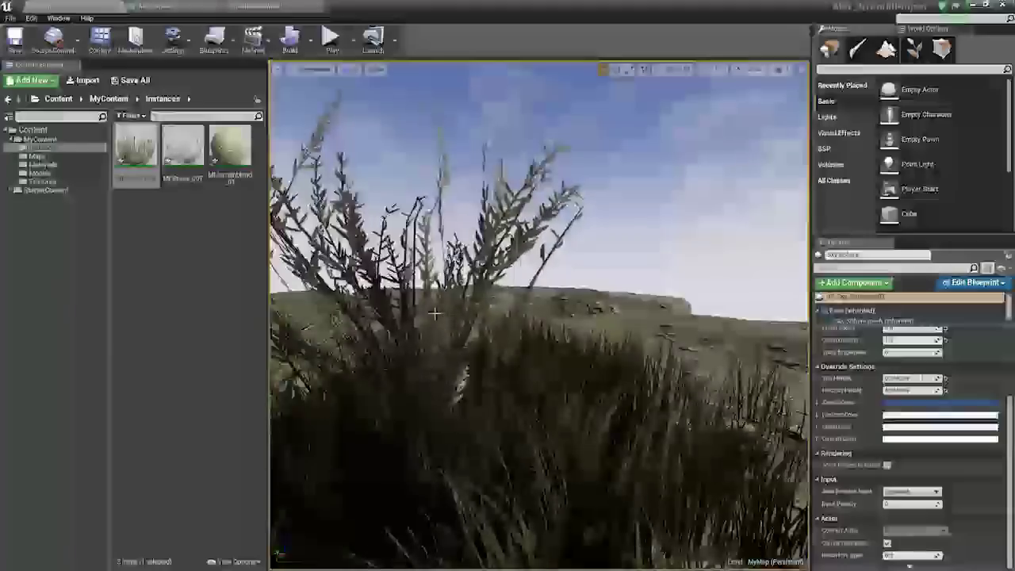
{"action": "key", "text": "s"}
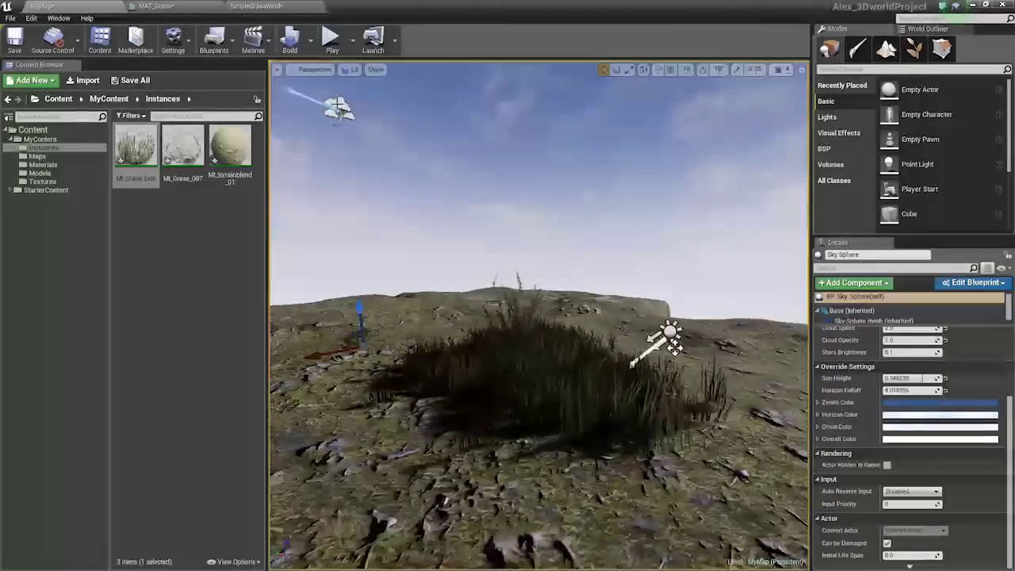
{"action": "key", "text": "w"}
{"action": "key", "text": "s"}
{"action": "key", "text": "w"}
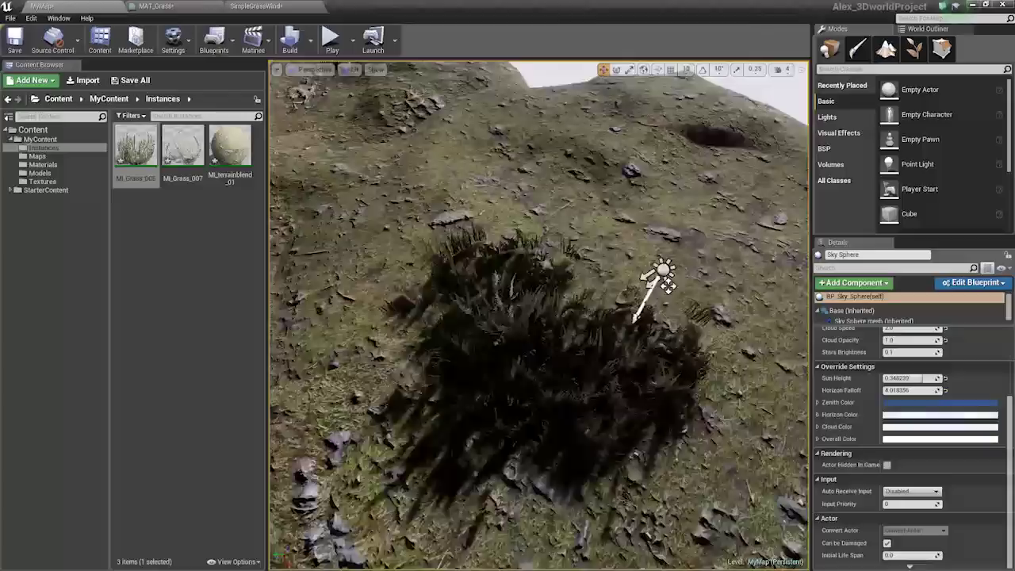
{"action": "key", "text": "s"}
{"action": "key", "text": "s"}
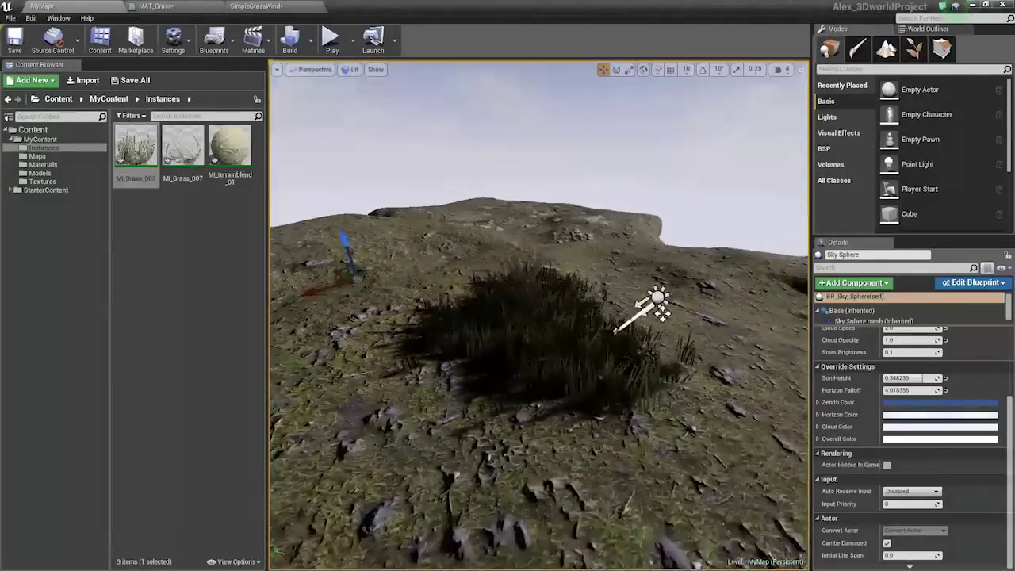
{"action": "key", "text": "w"}
{"action": "key", "text": "d"}
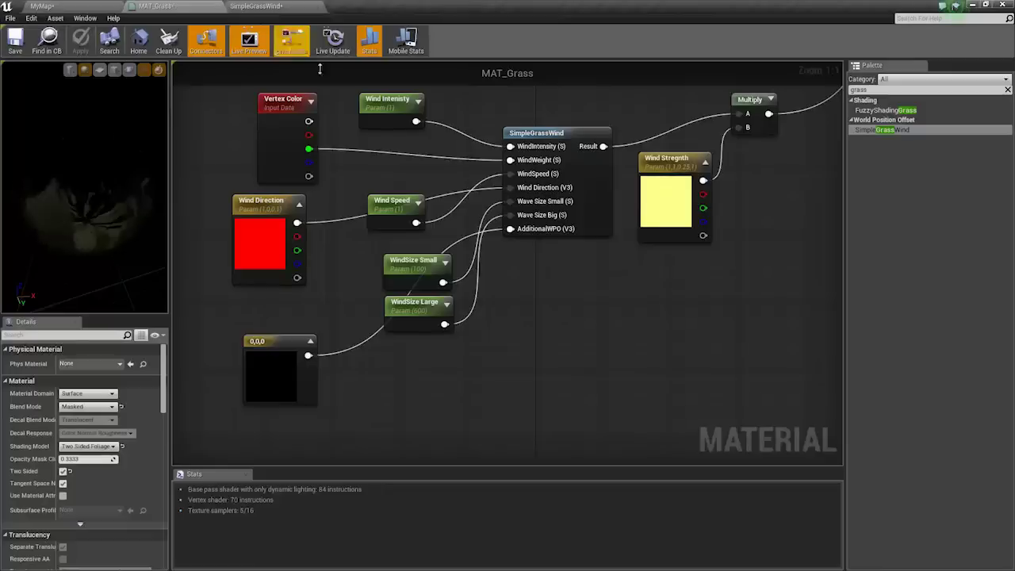
In MAT_Grass, move the Multiply and wind strength nodes down together so they sit beside the SimpleGrassWind node.
{"action": "right_click_drag", "start_coordinate": [594, 305], "coordinate": [523, 363]}
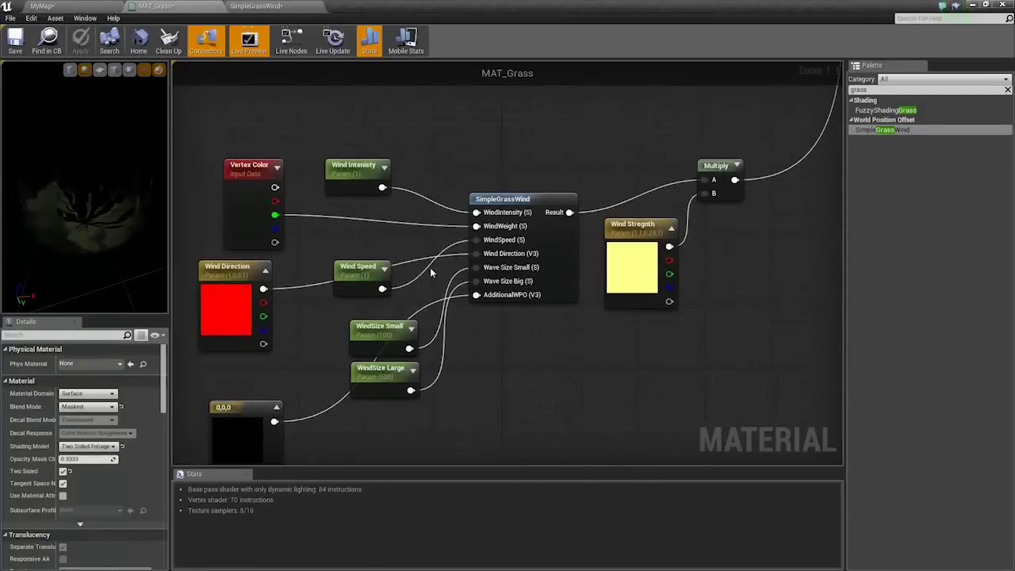
{"action": "right_click_drag", "start_coordinate": [416, 233], "coordinate": [460, 281]}
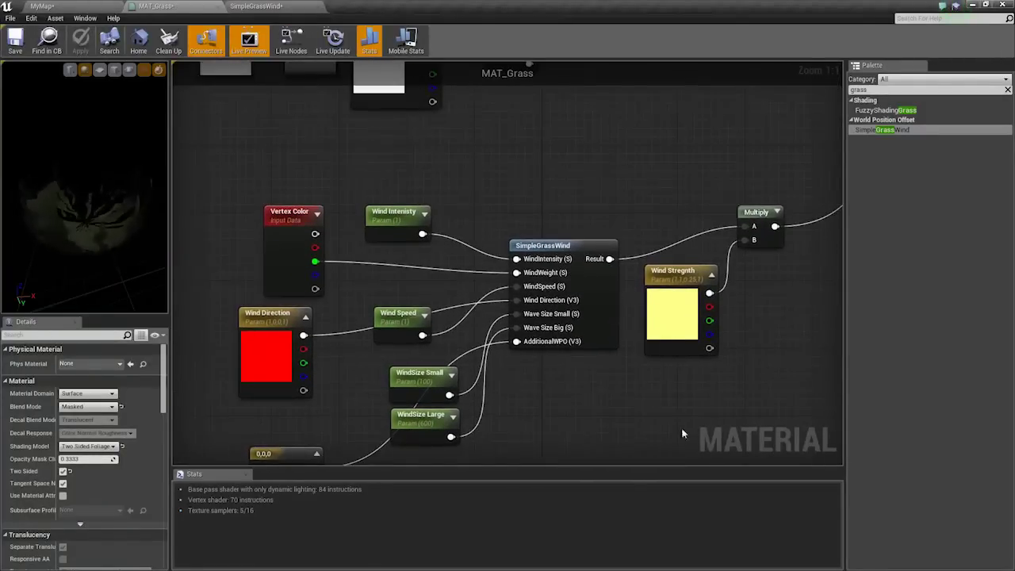
{"action": "right_click_drag", "start_coordinate": [682, 433], "coordinate": [570, 333]}
{"action": "left_click_drag", "start_coordinate": [381, 206], "coordinate": [485, 339]}
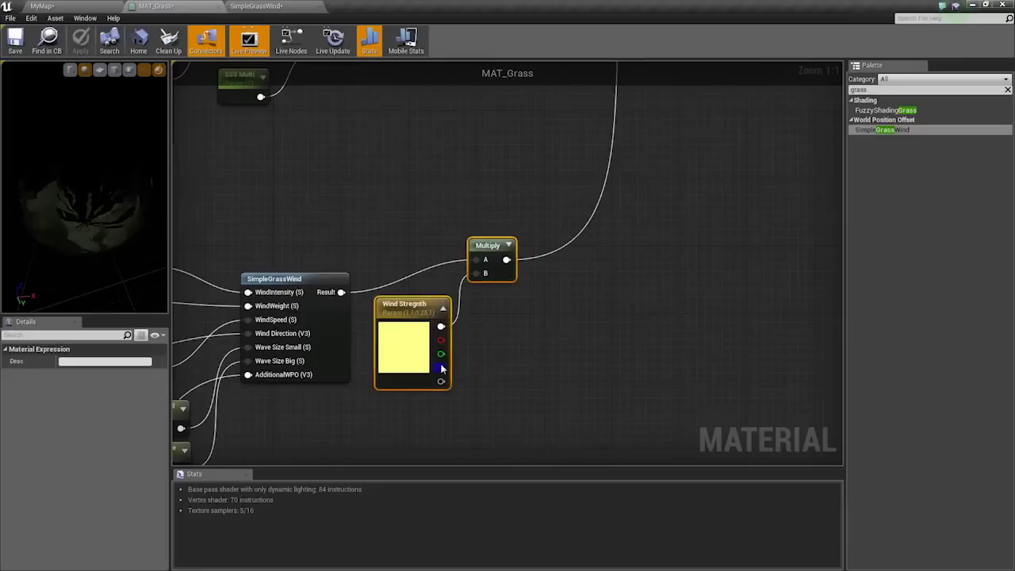
{"action": "left_click_drag", "start_coordinate": [441, 368], "coordinate": [433, 406]}
{"action": "left_click", "coordinate": [403, 255]}
{"action": "left_click_drag", "start_coordinate": [404, 208], "coordinate": [486, 337]}
{"action": "left_click_drag", "start_coordinate": [403, 370], "coordinate": [392, 414]}
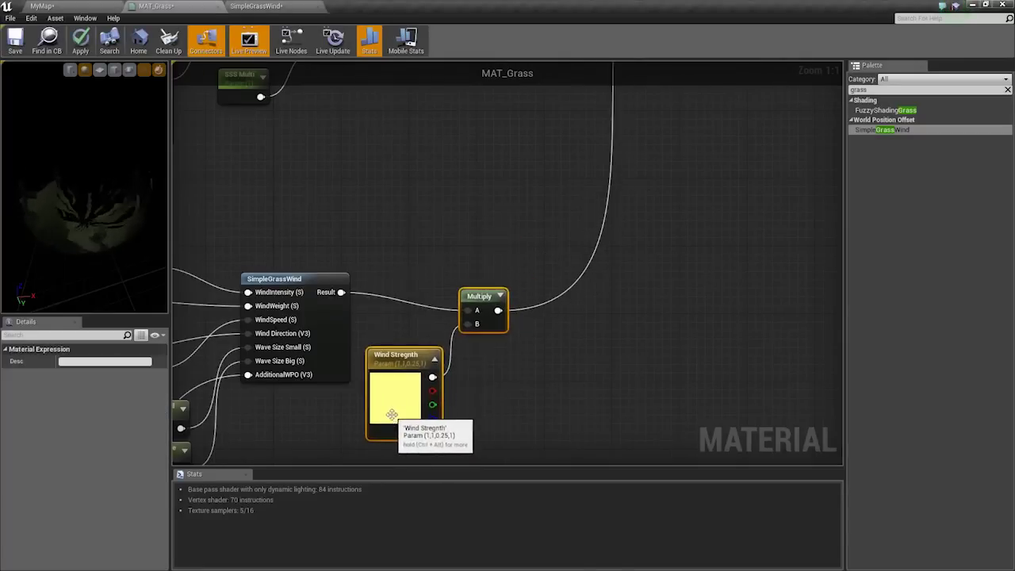
Move the 0,0,0 constant to clear space below Wind Direction and convert it to a parameter named Additional WPO.
{"action": "right_click_drag", "start_coordinate": [491, 412], "coordinate": [591, 369]}
{"action": "left_click", "coordinate": [589, 369]}
{"action": "left_click", "coordinate": [500, 368]}
{"action": "right_click_drag", "start_coordinate": [500, 368], "coordinate": [674, 318]}
{"action": "right_click_drag", "start_coordinate": [303, 426], "coordinate": [469, 385]}
{"action": "left_click", "coordinate": [442, 386]}
{"action": "mouse_move", "coordinate": [442, 384]}
{"action": "left_mouse_down"}
{"action": "mouse_move", "coordinate": [367, 375]}
{"action": "mouse_move", "coordinate": [464, 367]}
{"action": "left_mouse_up"}
{"action": "left_click", "coordinate": [410, 363]}
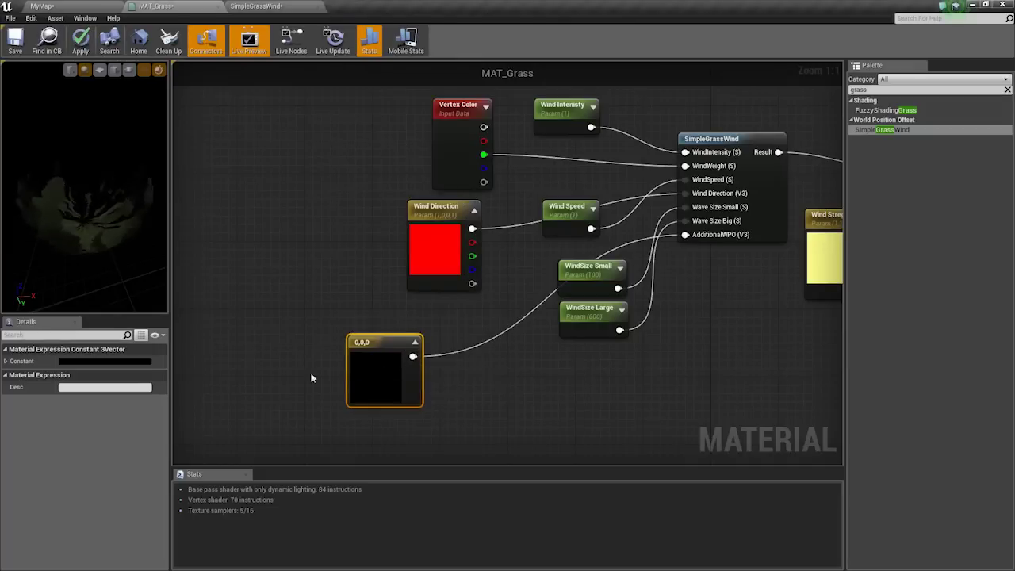
{"action": "right_click", "coordinate": [379, 361]}
{"action": "left_click", "coordinate": [421, 369]}
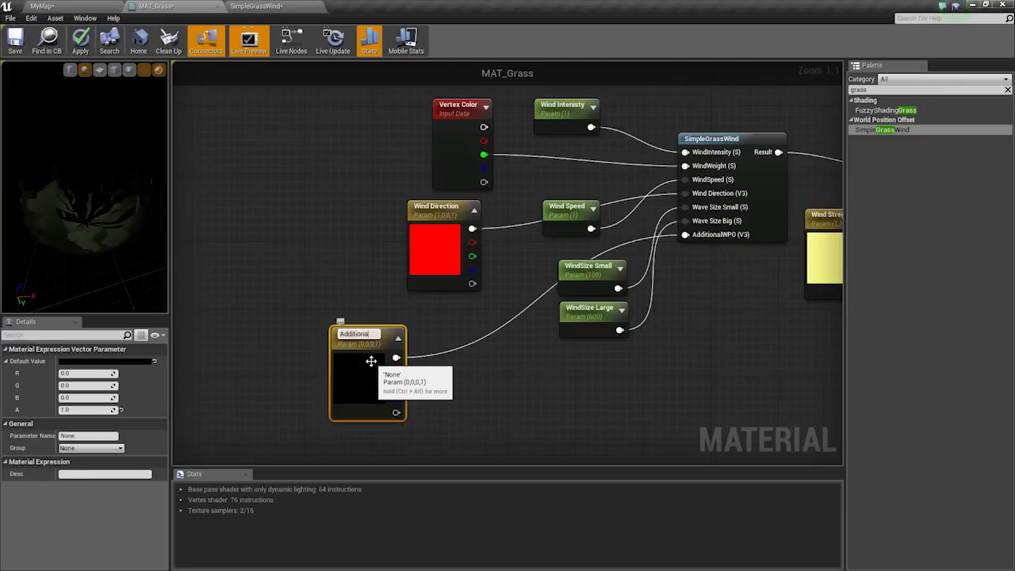
{"action": "key", "text": "Return"}
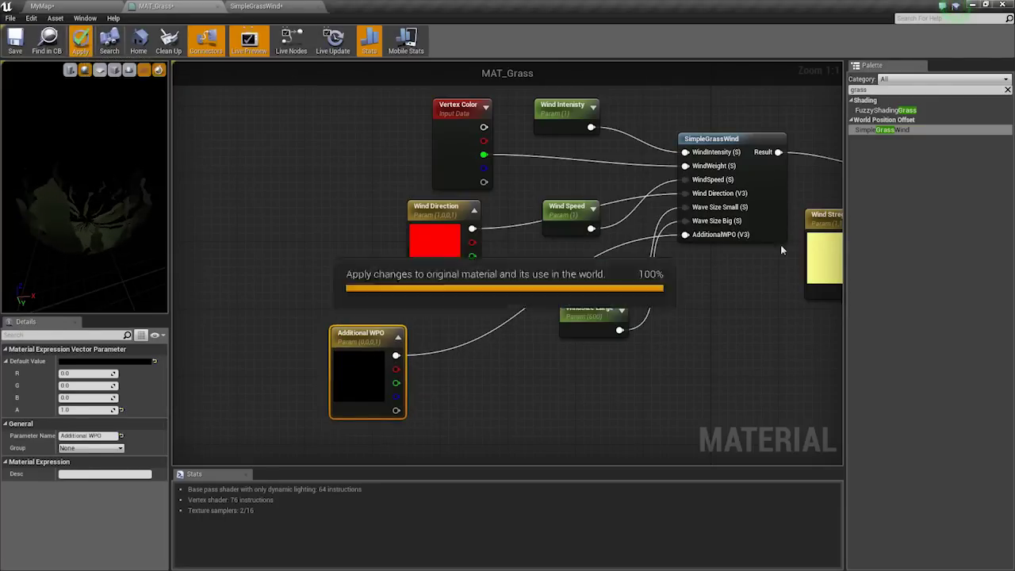
Open the SimpleGrassWind function and trace the AdditionalWPO input through RotateAboutAxis and Add to the output result.
{"action": "double_click", "coordinate": [689, 231]}
{"action": "scroll", "coordinate": [577, 244], "scroll_direction": "up", "scroll_amount": 1}
{"action": "right_click_drag", "start_coordinate": [423, 187], "coordinate": [568, 349]}
{"action": "right_click_drag", "start_coordinate": [732, 308], "coordinate": [354, 262]}
{"action": "scroll", "coordinate": [357, 194], "scroll_direction": "down", "scroll_amount": 4}
{"action": "scroll", "coordinate": [388, 258], "scroll_direction": "up", "scroll_amount": 3}
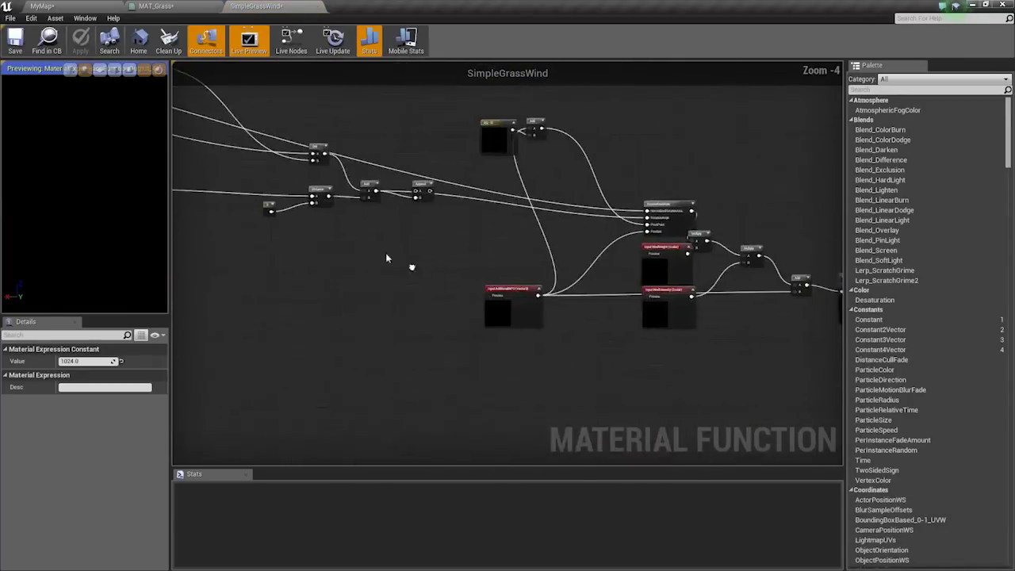
{"action": "scroll", "coordinate": [598, 286], "scroll_direction": "up", "scroll_amount": 4}
{"action": "right_click_drag", "start_coordinate": [527, 249], "coordinate": [458, 319]}
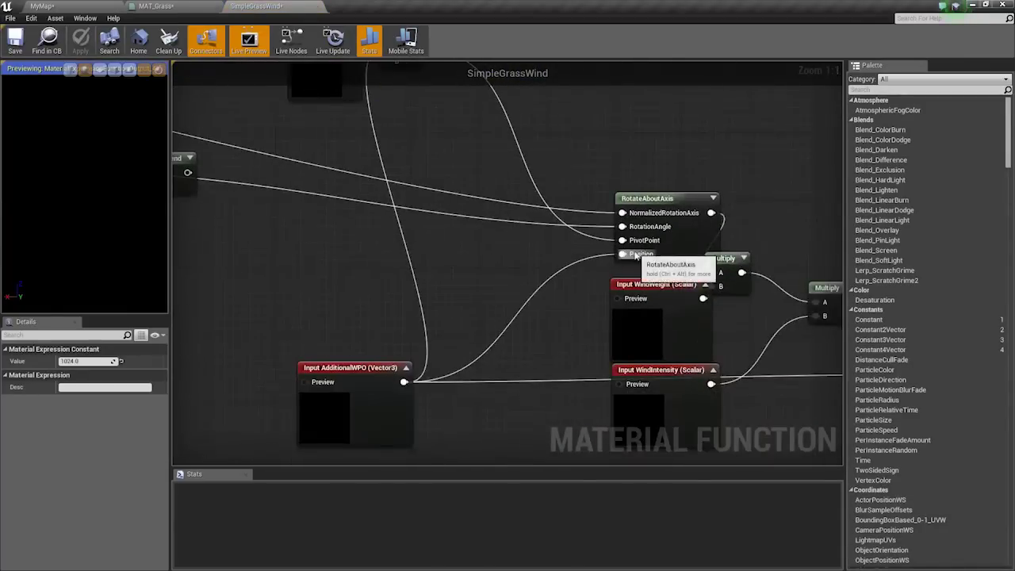
{"action": "right_click_drag", "start_coordinate": [508, 287], "coordinate": [365, 293]}
{"action": "right_click_drag", "start_coordinate": [556, 324], "coordinate": [272, 218]}
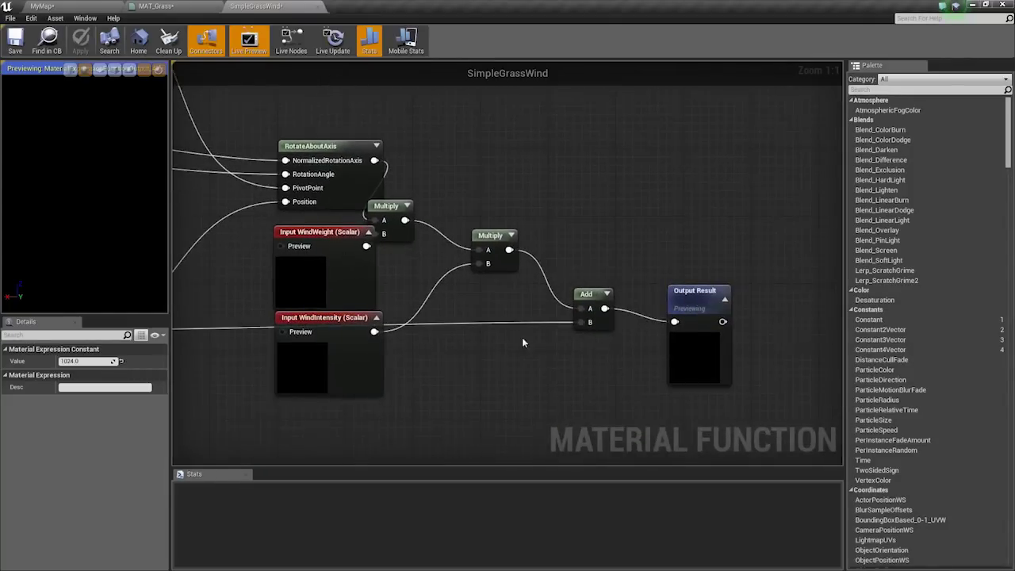
{"action": "right_click_drag", "start_coordinate": [522, 340], "coordinate": [642, 335]}
Move the WindIntensity input below the AdditionalWPO connection line and shift RotateAboutAxis clear of the neighbouring Multiply node.
{"action": "left_click_drag", "start_coordinate": [466, 353], "coordinate": [477, 403]}
{"action": "right_click_drag", "start_coordinate": [467, 257], "coordinate": [550, 335]}
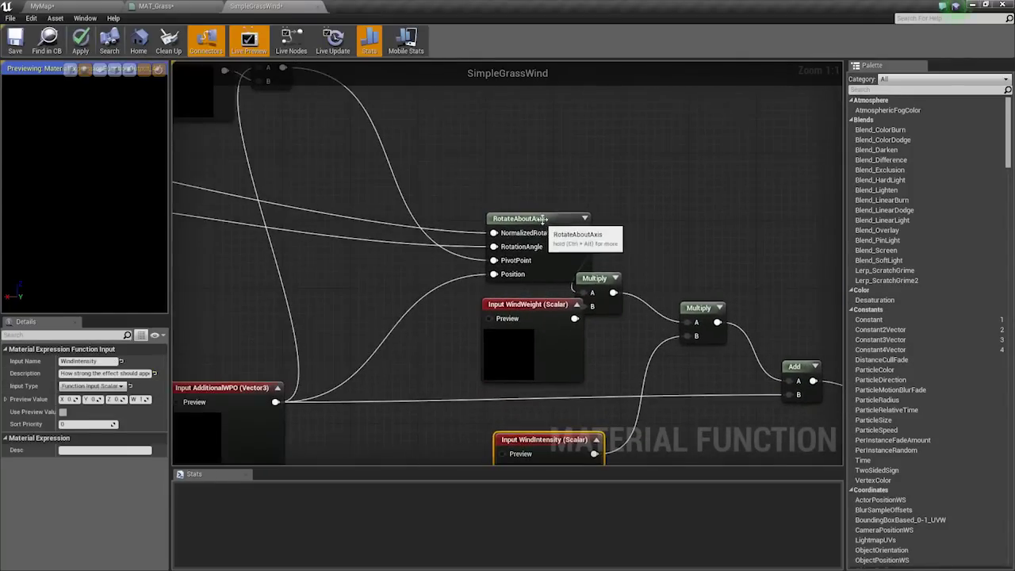
{"action": "left_click", "coordinate": [544, 221]}
Examine how the wave branches of SimpleGrassWind lead into RotateAboutAxis and on to the output result.
{"action": "right_click_drag", "start_coordinate": [405, 223], "coordinate": [571, 279]}
{"action": "scroll", "coordinate": [571, 278], "scroll_direction": "down", "scroll_amount": 7}
{"action": "right_click_drag", "start_coordinate": [408, 249], "coordinate": [296, 201]}
{"action": "scroll", "coordinate": [630, 280], "scroll_direction": "up", "scroll_amount": 5}
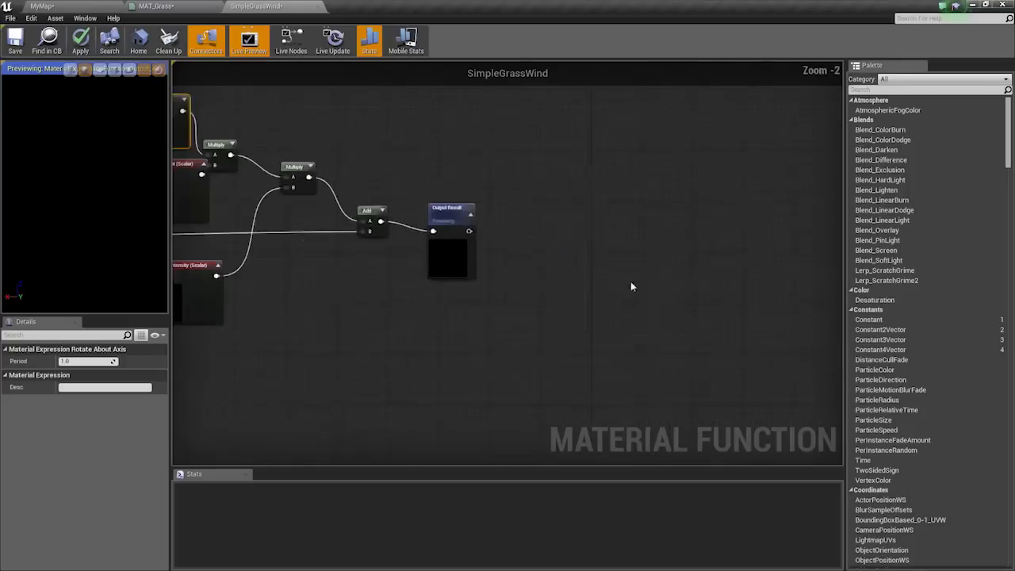
{"action": "right_click_drag", "start_coordinate": [273, 235], "coordinate": [723, 351]}
{"action": "right_click_drag", "start_coordinate": [373, 254], "coordinate": [817, 319]}
{"action": "scroll", "coordinate": [549, 309], "scroll_direction": "down", "scroll_amount": 3}
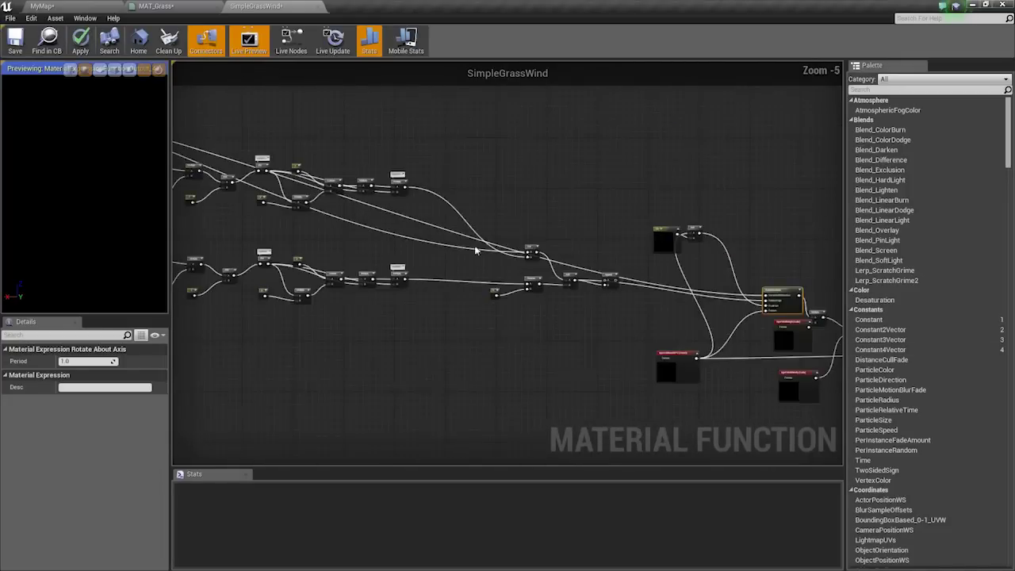
{"action": "right_click_drag", "start_coordinate": [548, 303], "coordinate": [446, 296]}
{"action": "scroll", "coordinate": [662, 300], "scroll_direction": "up", "scroll_amount": 4}
{"action": "scroll", "coordinate": [662, 300], "scroll_direction": "up", "scroll_amount": 1}
{"action": "right_click_drag", "start_coordinate": [662, 300], "coordinate": [369, 205]}
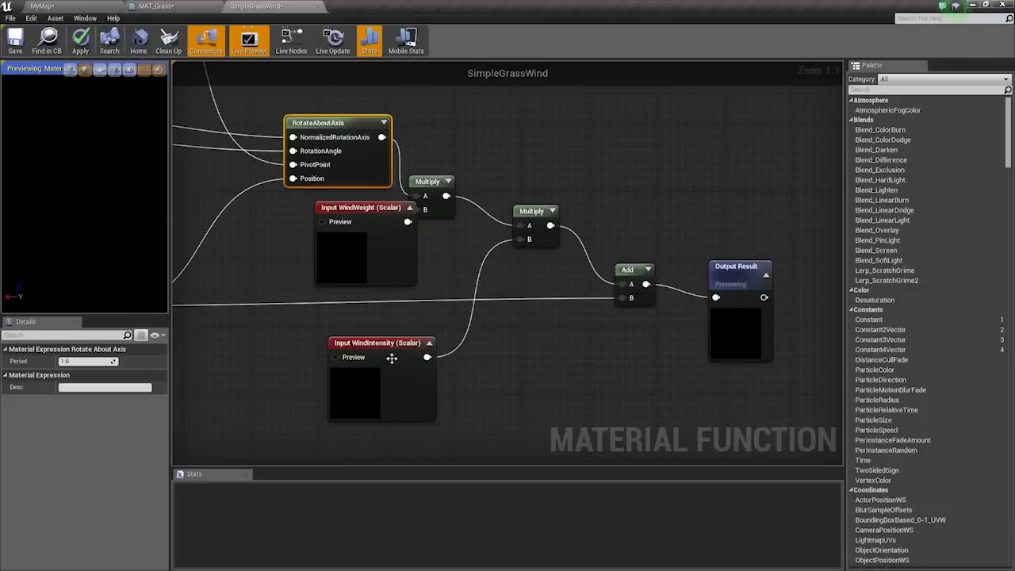
{"action": "right_click_drag", "start_coordinate": [525, 330], "coordinate": [659, 349]}
Return to the MyMap level and open the MI_Grass_006 material instance at its scalar and vector parameters.
{"action": "left_click", "coordinate": [171, 7]}
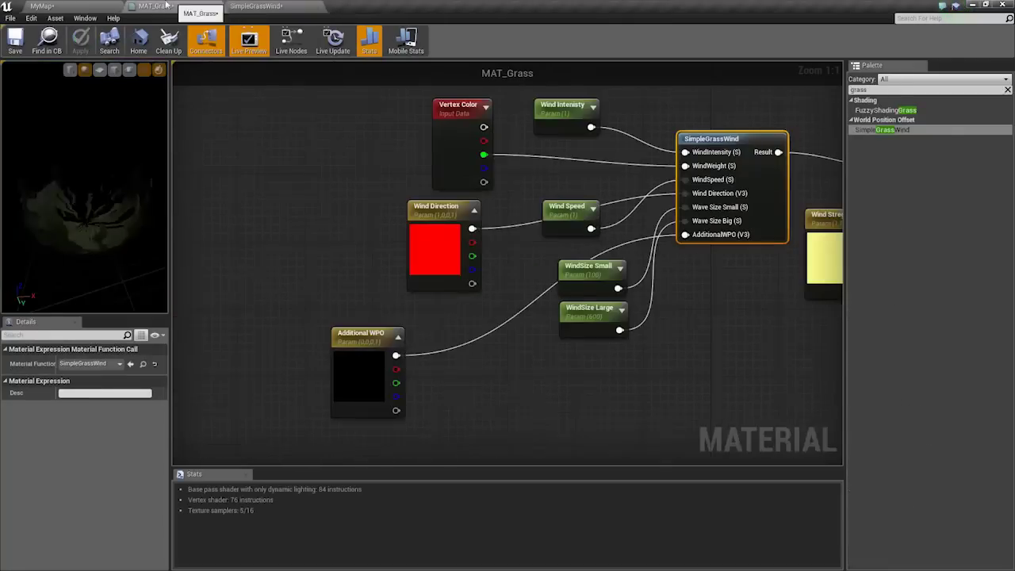
{"action": "left_click", "coordinate": [91, 6]}
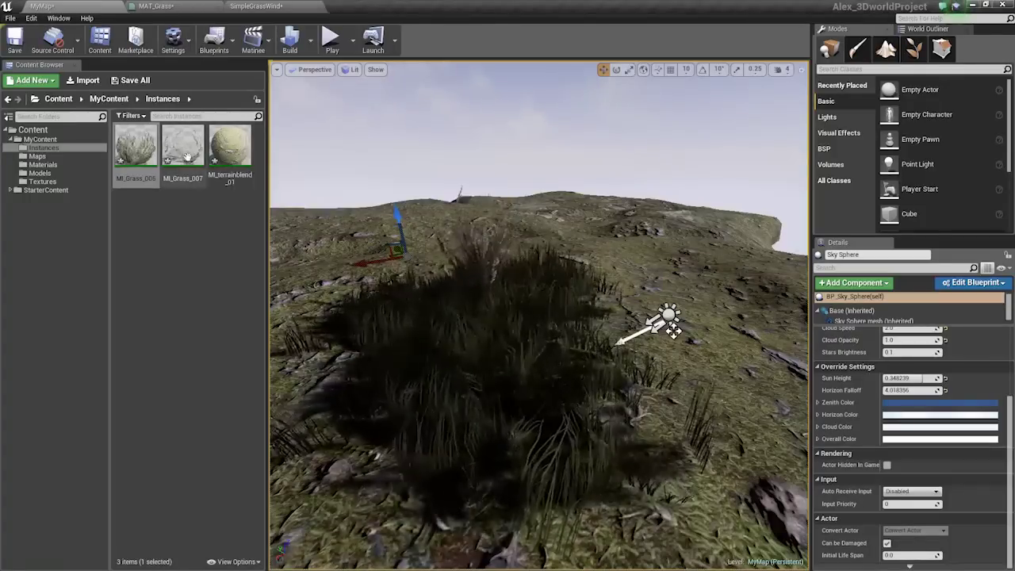
{"action": "double_click", "coordinate": [135, 155]}
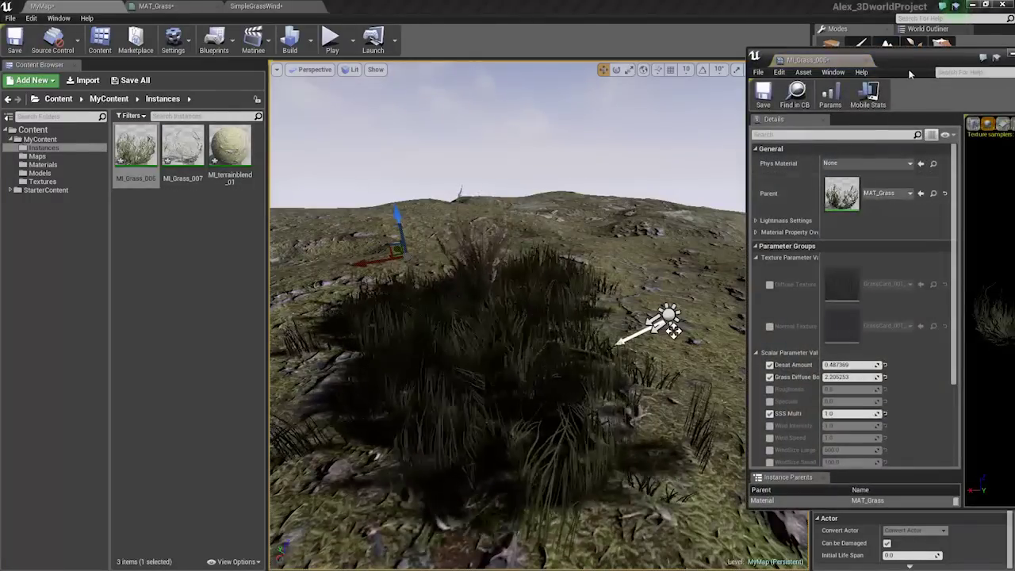
{"action": "scroll", "coordinate": [865, 325], "scroll_direction": "down", "scroll_amount": 2}
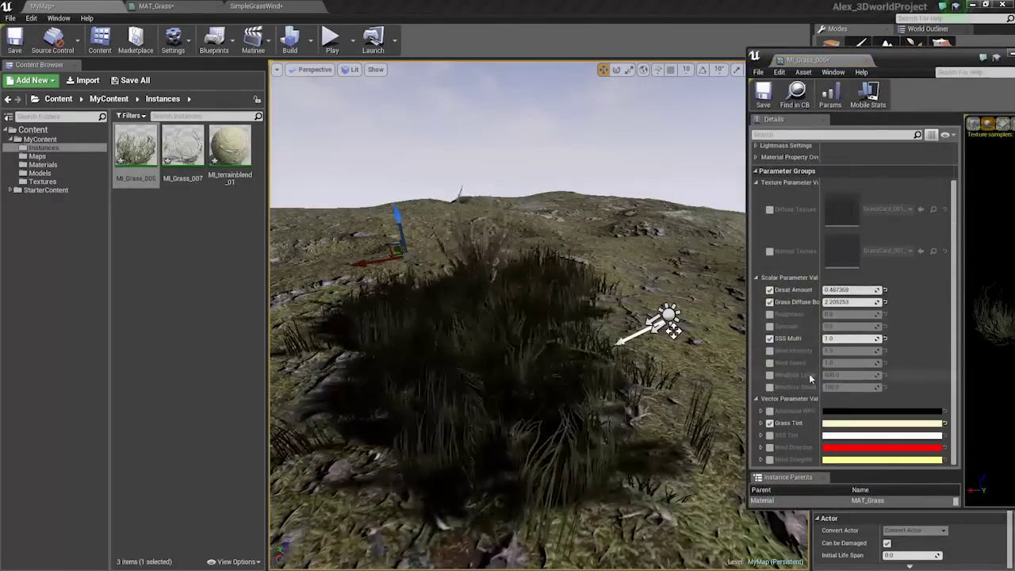
Enable the Additional WPO override in MI_Grass_006 and raise its B value well above zero.
{"action": "left_click", "coordinate": [760, 412]}
{"action": "scroll", "coordinate": [793, 430], "scroll_direction": "down", "scroll_amount": 2}
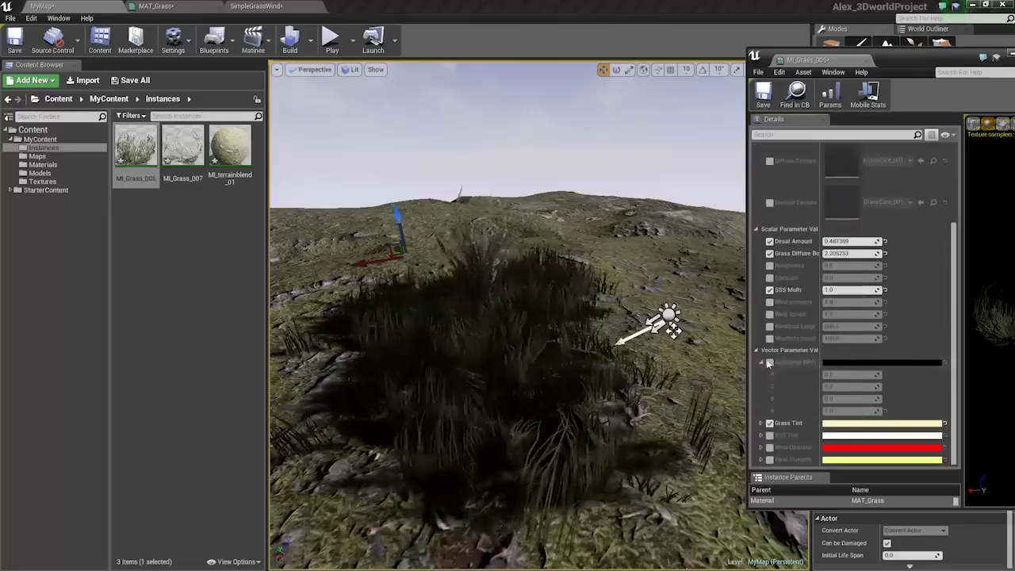
{"action": "left_click", "coordinate": [769, 363]}
{"action": "left_click_drag", "start_coordinate": [842, 399], "coordinate": [904, 398]}
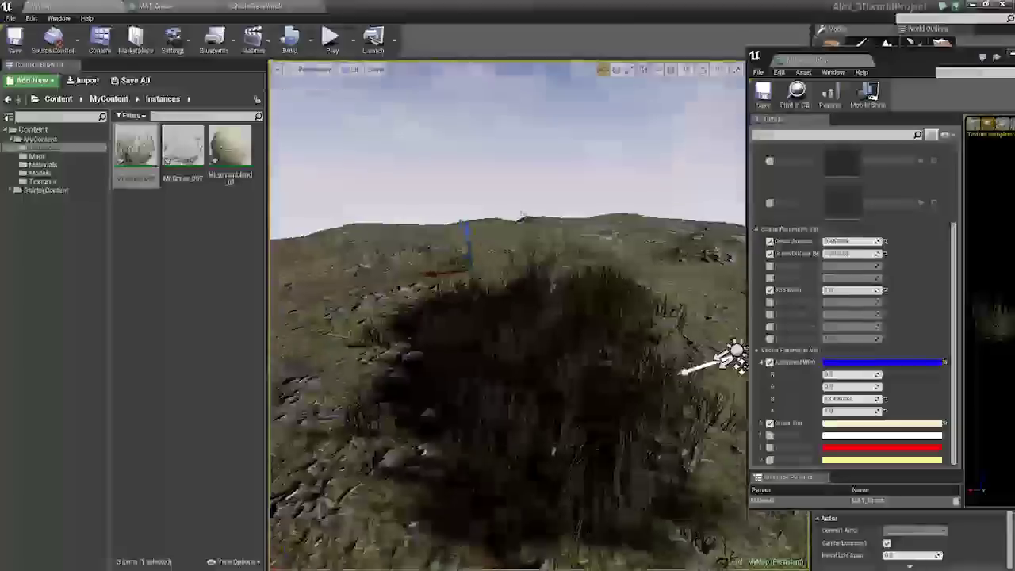
Test Additional WPO B values of 1 and 255 in MI_Grass_006, and reset the value to 0.
{"action": "mouse_move", "coordinate": [636, 348]}
{"action": "right_mouse_down"}
{"action": "mouse_move", "coordinate": [636, 317]}
{"action": "mouse_move", "coordinate": [636, 347]}
{"action": "right_mouse_up"}
{"action": "left_click", "coordinate": [860, 399]}
{"action": "type", "text": "1"}
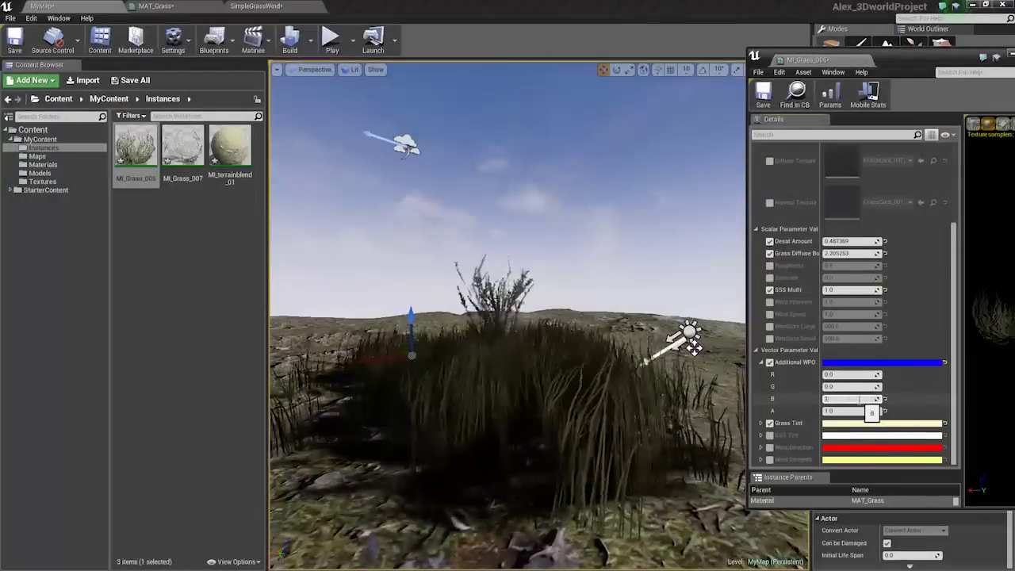
{"action": "key", "text": "Return"}
{"action": "type", "text": "255"}
{"action": "key", "text": "Return"}
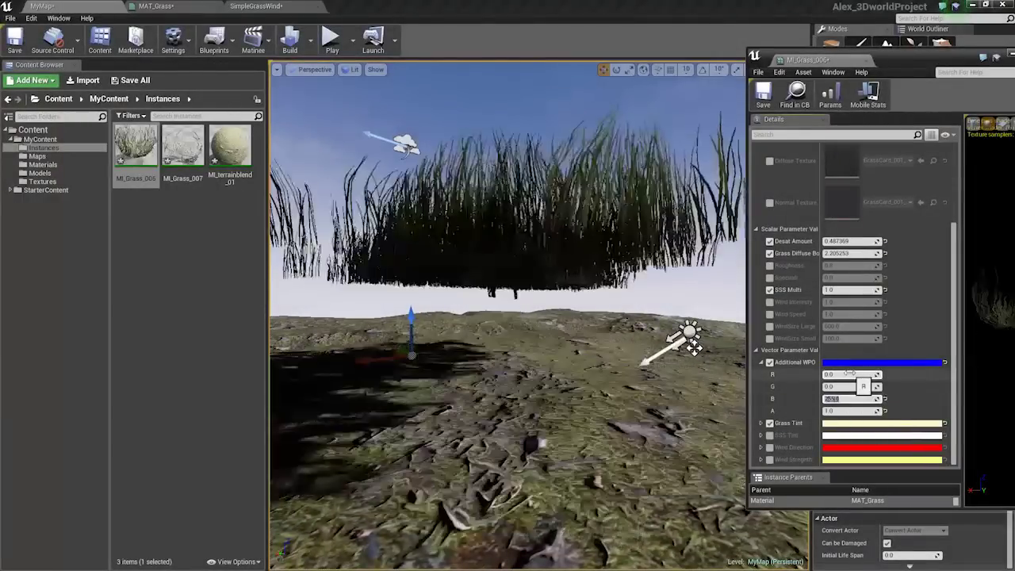
{"action": "type", "text": "0"}
{"action": "key", "text": "Return"}
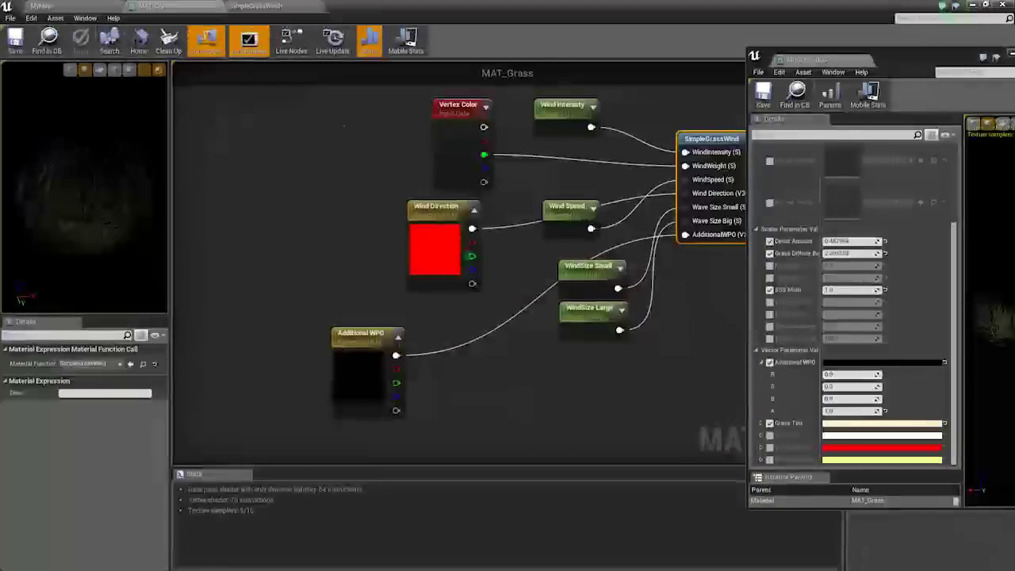
In MAT_Grass, move the Additional WPO parameter farther from the wind inputs and feed its output into input A of a new Multiply node.
{"action": "right_click_drag", "start_coordinate": [399, 381], "coordinate": [462, 322]}
{"action": "left_click_drag", "start_coordinate": [463, 322], "coordinate": [390, 322]}
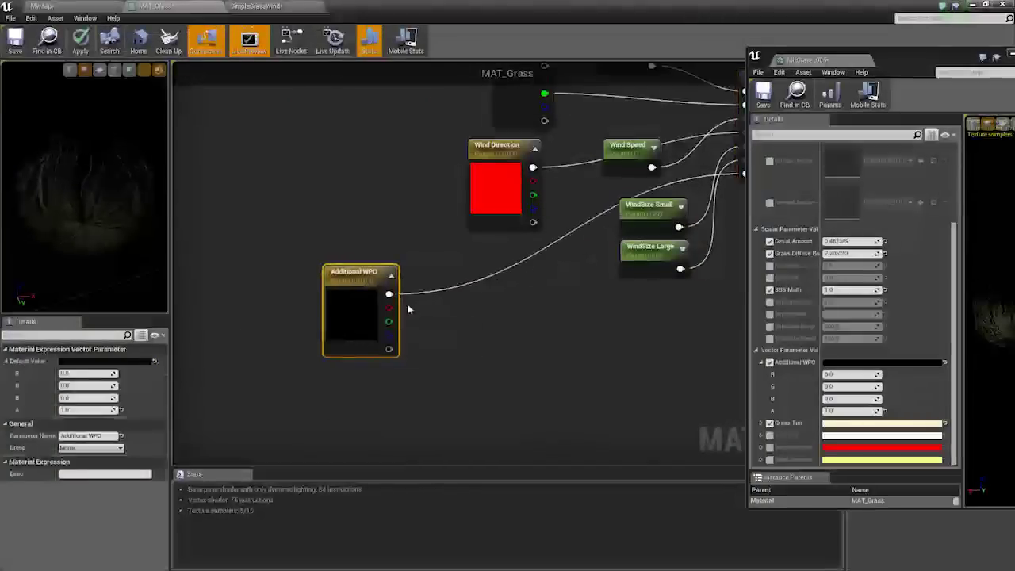
{"action": "right_click_drag", "start_coordinate": [390, 322], "coordinate": [279, 336]}
{"action": "left_click_drag", "start_coordinate": [279, 330], "coordinate": [449, 307]}
{"action": "left_click", "coordinate": [334, 314]}
{"action": "right_click_drag", "start_coordinate": [325, 317], "coordinate": [351, 333]}
{"action": "left_click_drag", "start_coordinate": [274, 337], "coordinate": [429, 338]}
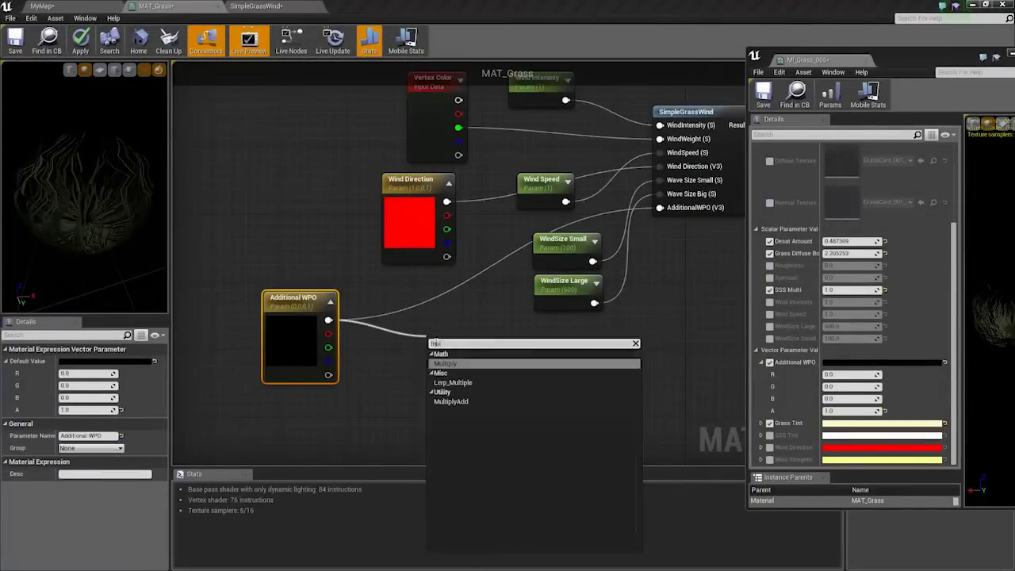
{"action": "key", "text": "Return"}
{"action": "right_click_drag", "start_coordinate": [403, 356], "coordinate": [460, 334]}
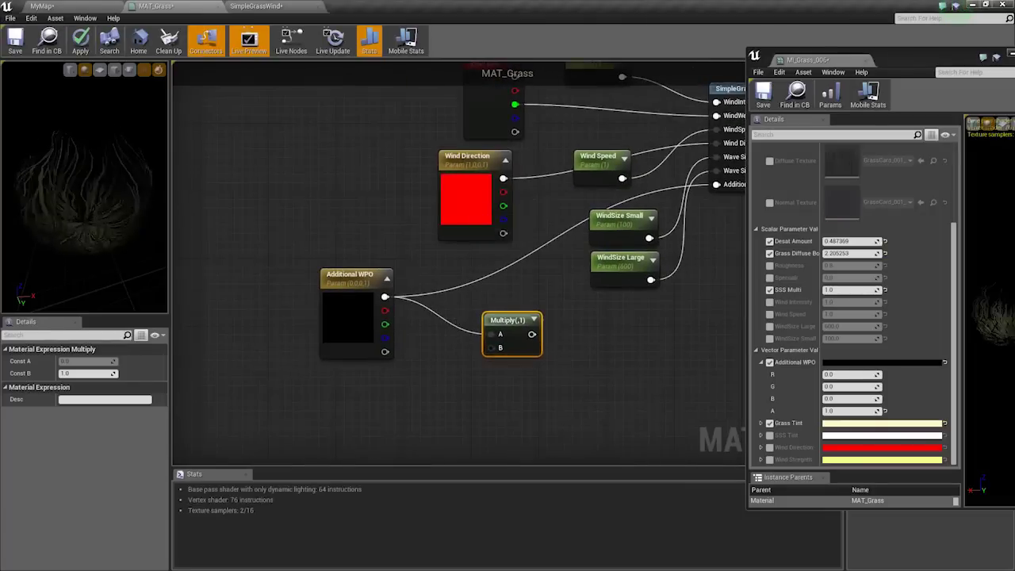
Connect Vertex Color's green channel to Multiply input B and the Multiply result to SimpleGrassWind's AdditionalWPO input, and apply the material.
{"action": "right_click_drag", "start_coordinate": [481, 290], "coordinate": [439, 396]}
{"action": "left_click_drag", "start_coordinate": [426, 199], "coordinate": [273, 179]}
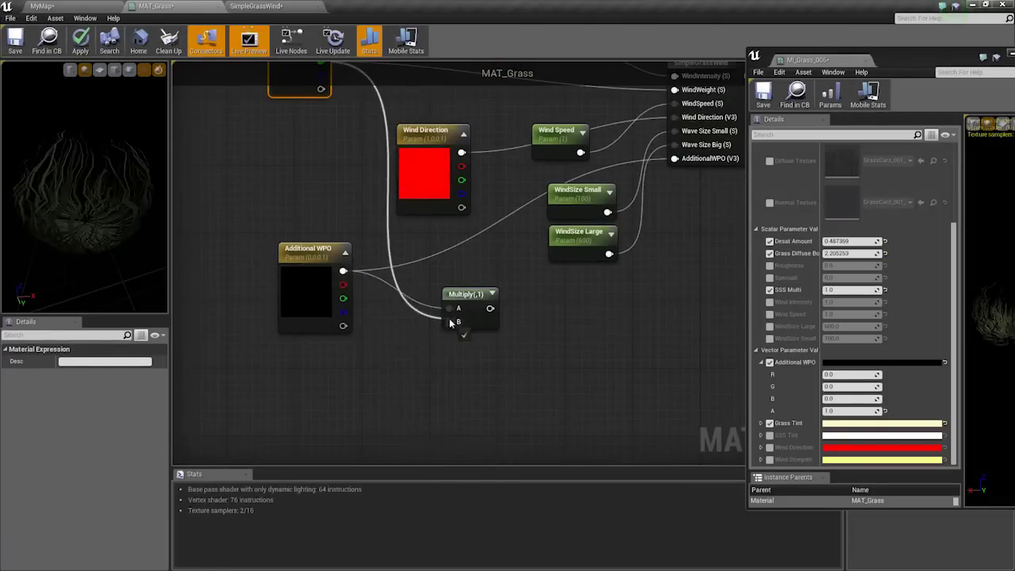
{"action": "left_click_drag", "start_coordinate": [450, 320], "coordinate": [451, 322]}
{"action": "right_click_drag", "start_coordinate": [487, 295], "coordinate": [467, 384]}
{"action": "left_click_drag", "start_coordinate": [460, 398], "coordinate": [654, 247]}
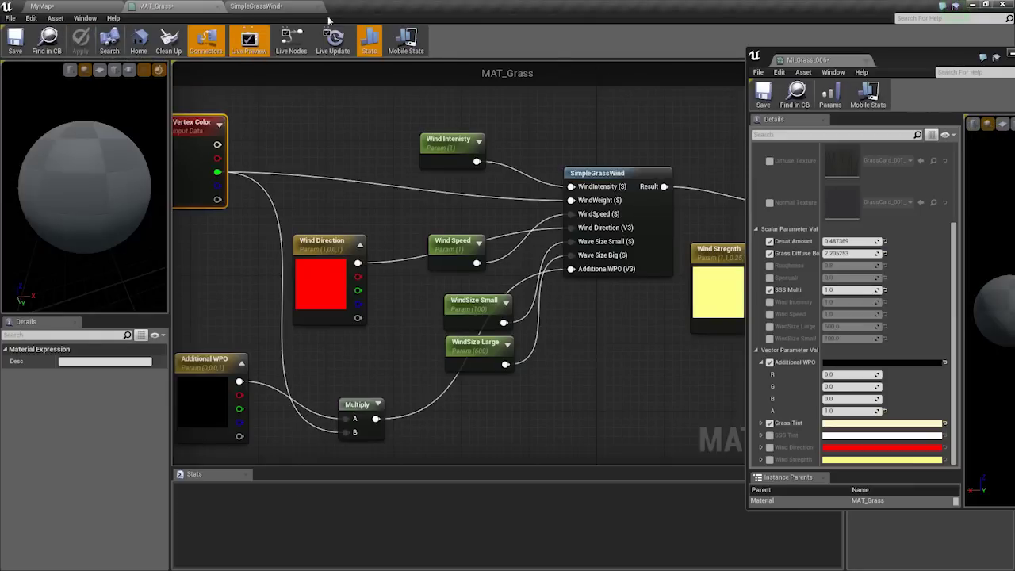
Return to the MyMap level and test several Additional WPO B values in MI_Grass_006, including 4555 and 255.
{"action": "left_click", "coordinate": [261, 7]}
{"action": "left_click", "coordinate": [155, 7]}
{"action": "left_click", "coordinate": [43, 6]}
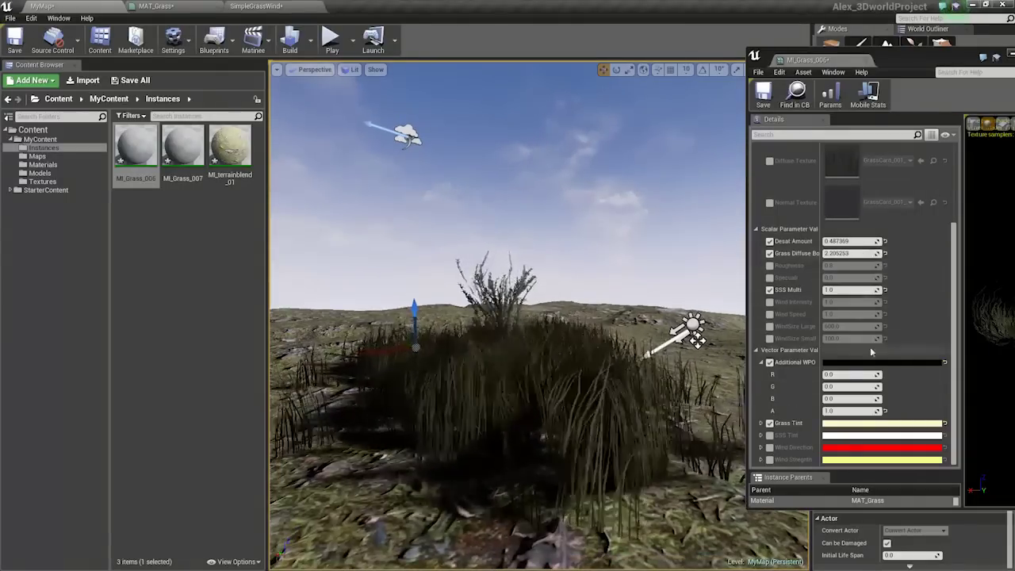
{"action": "left_click", "coordinate": [867, 399]}
{"action": "type", "text": "15"}
{"action": "key", "text": "Return"}
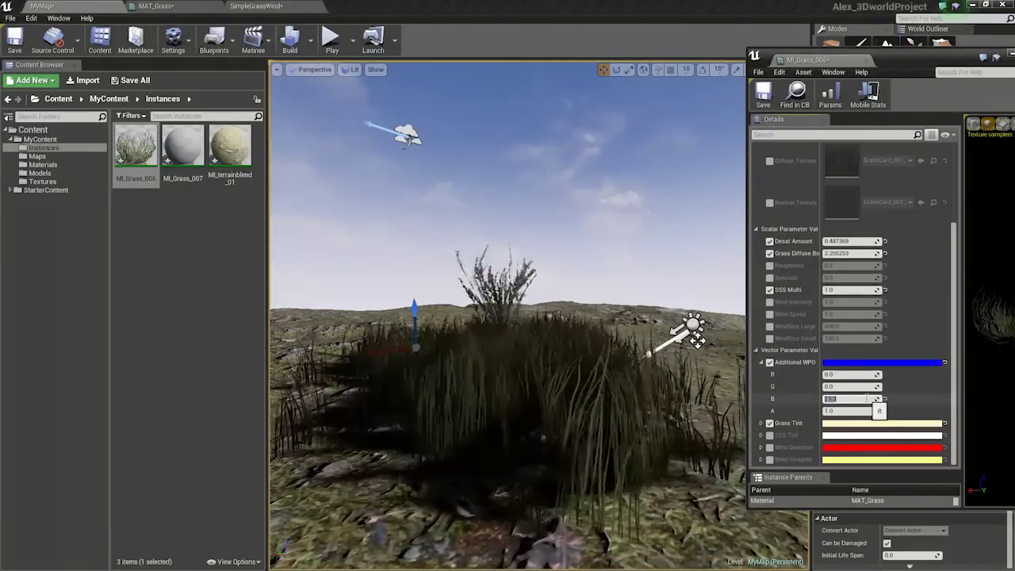
{"action": "type", "text": "4555"}
{"action": "key", "text": "Return"}
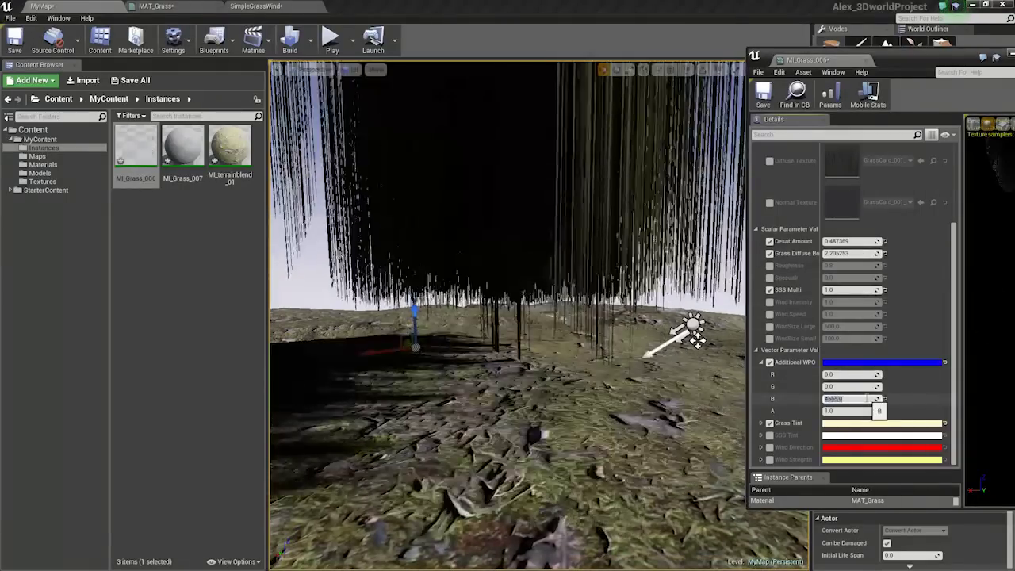
{"action": "right_click_drag", "start_coordinate": [634, 357], "coordinate": [632, 273]}
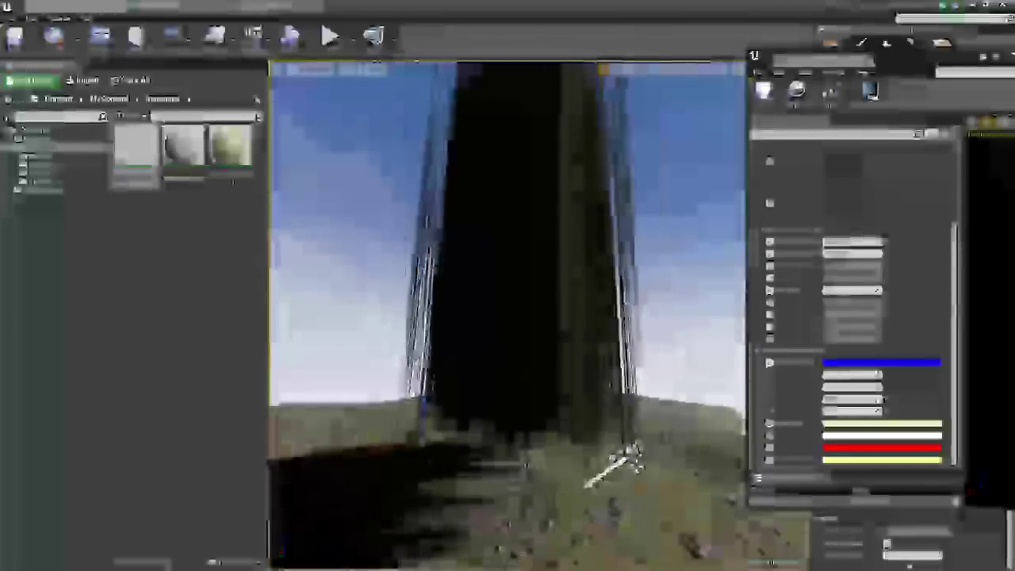
{"action": "type", "text": "45"}
{"action": "key", "text": "Return"}
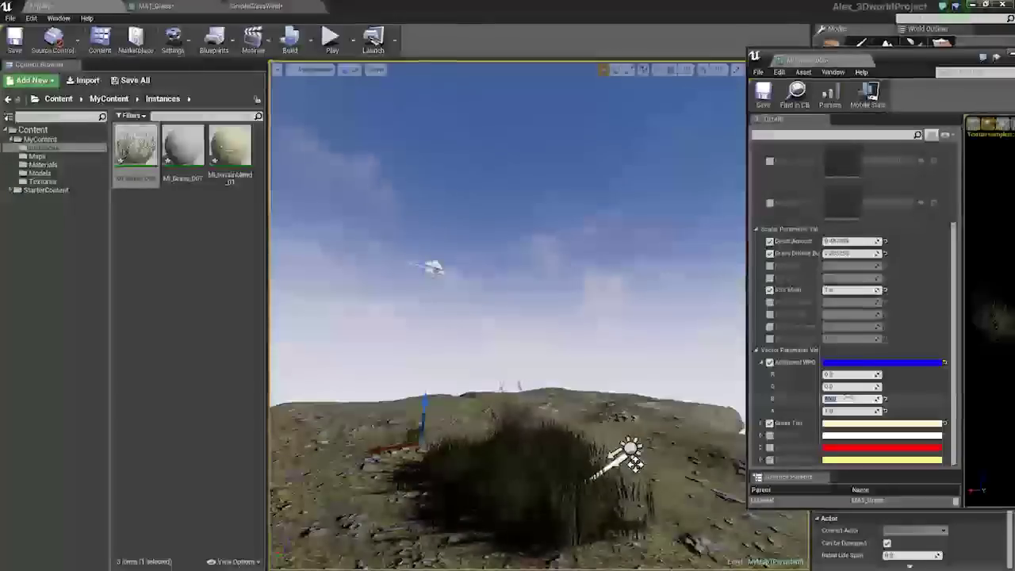
{"action": "key", "text": "Return"}
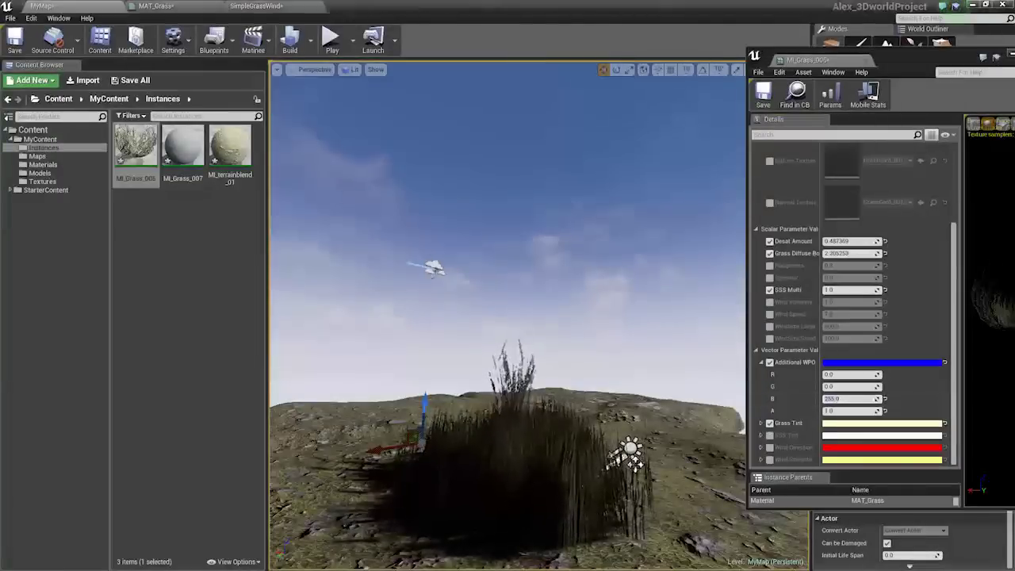
Inspect the stretched grass up close and set the Additional WPO B value in MI_Grass_006 back to 0.
{"action": "right_click_drag", "start_coordinate": [634, 317], "coordinate": [592, 383]}
{"action": "scroll", "coordinate": [591, 382], "scroll_direction": "down", "scroll_amount": 5}
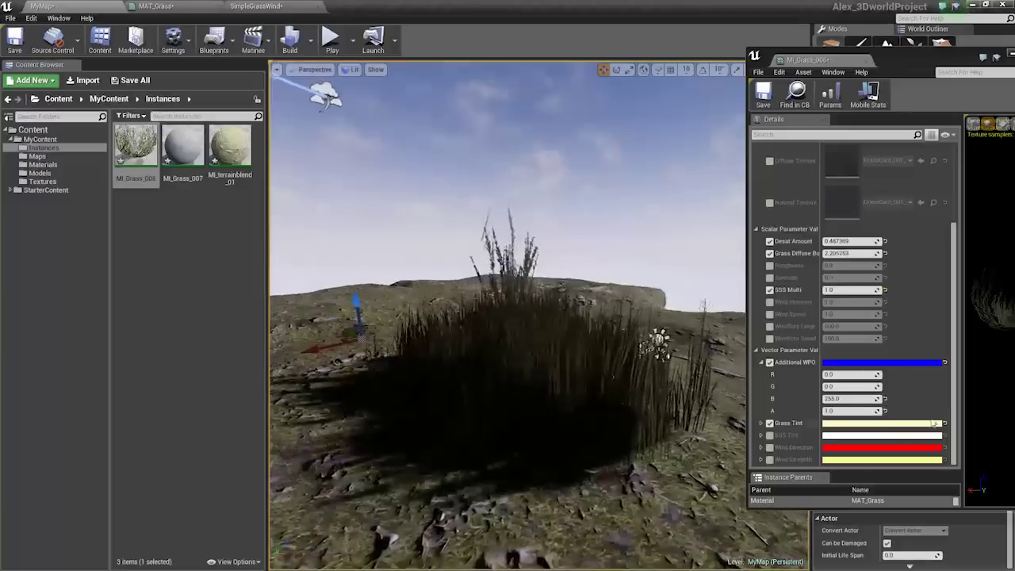
{"action": "left_click", "coordinate": [845, 399]}
{"action": "type", "text": "0"}
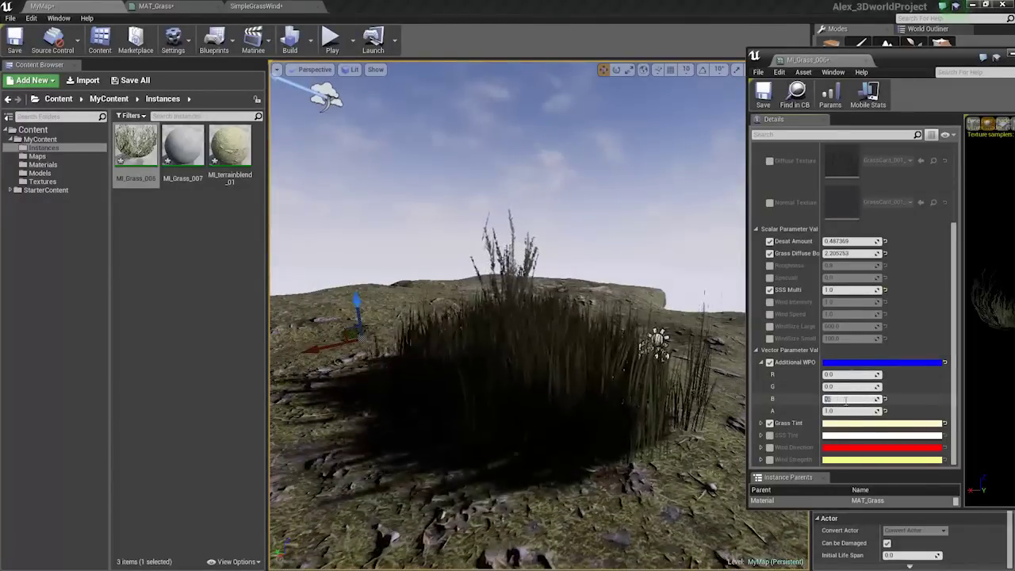
{"action": "key", "text": "Return"}
{"action": "mouse_move", "coordinate": [585, 414]}
{"action": "right_mouse_down"}
{"action": "mouse_move", "coordinate": [595, 420]}
{"action": "mouse_move", "coordinate": [581, 437]}
{"action": "mouse_move", "coordinate": [588, 446]}
{"action": "mouse_move", "coordinate": [591, 432]}
{"action": "right_mouse_up"}
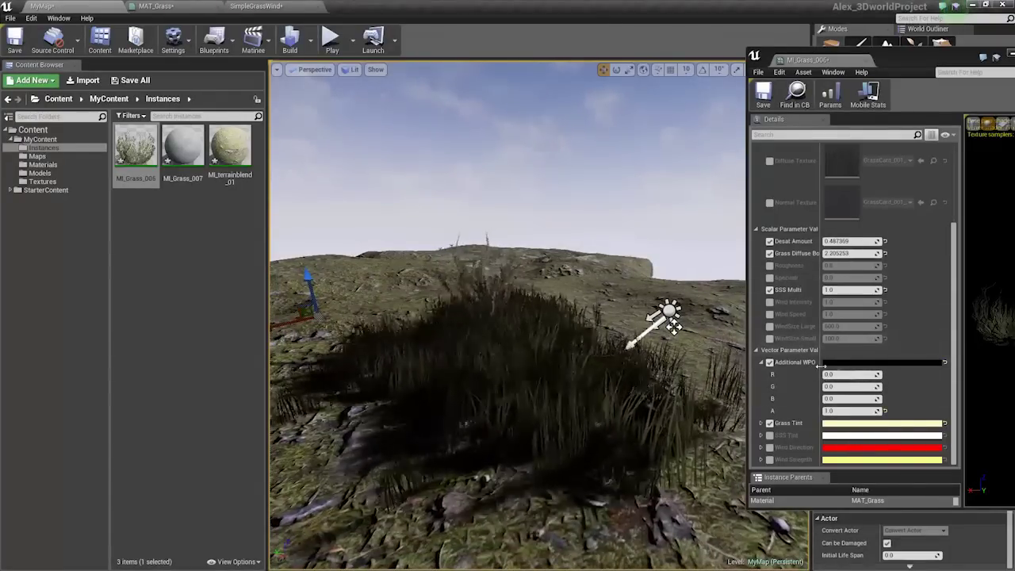
Close the SimpleGrassWind material function, applying its changes to the original.
{"action": "left_click", "coordinate": [226, 6]}
{"action": "right_click_drag", "start_coordinate": [467, 229], "coordinate": [445, 243]}
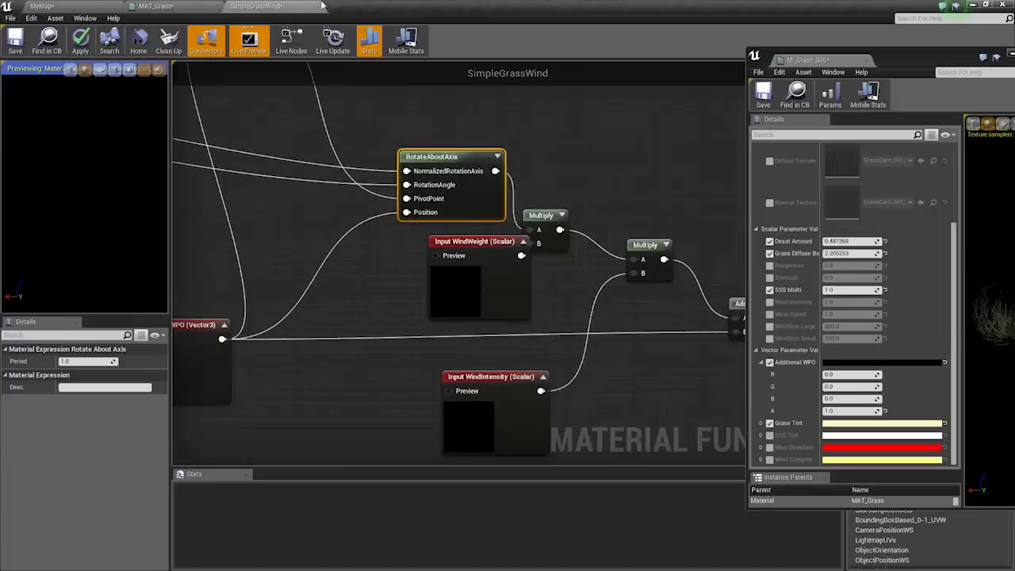
{"action": "left_click", "coordinate": [317, 7]}
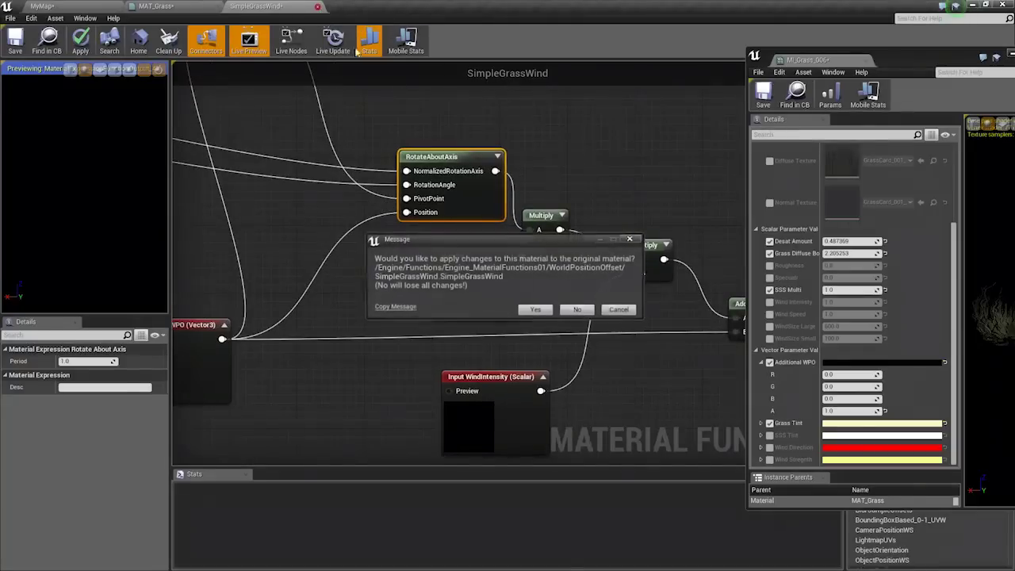
{"action": "left_click", "coordinate": [549, 312]}
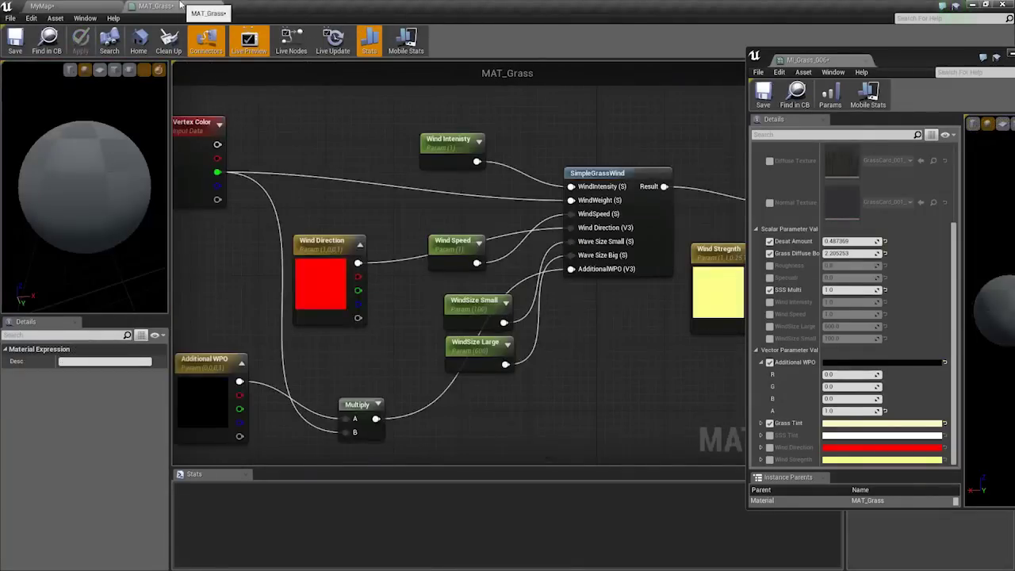
Wrap MAT_Grass's wind nodes in a comment box titled WPO.
{"action": "scroll", "coordinate": [312, 367], "scroll_direction": "down", "scroll_amount": 5}
{"action": "type", "text": "c"}
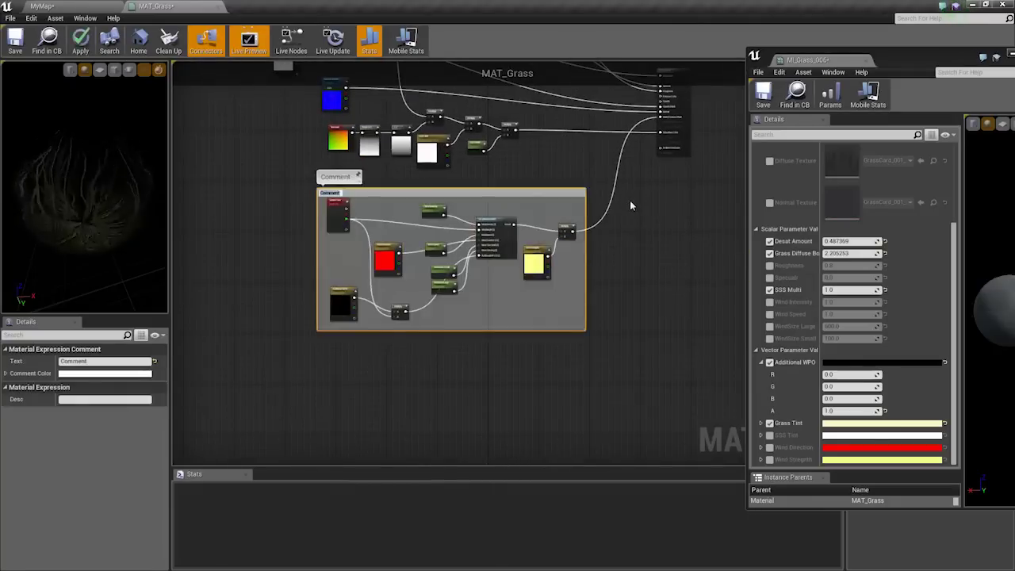
{"action": "type", "text": "WPO"}
{"action": "key", "text": "Return"}
Move the base texture, tint and SSS nodes farther above the WPO box and enclose them in a comment titled Base Grass.
{"action": "right_click_drag", "start_coordinate": [584, 167], "coordinate": [554, 267]}
{"action": "scroll", "coordinate": [356, 226], "scroll_direction": "up", "scroll_amount": 3}
{"action": "right_click_drag", "start_coordinate": [355, 226], "coordinate": [482, 281]}
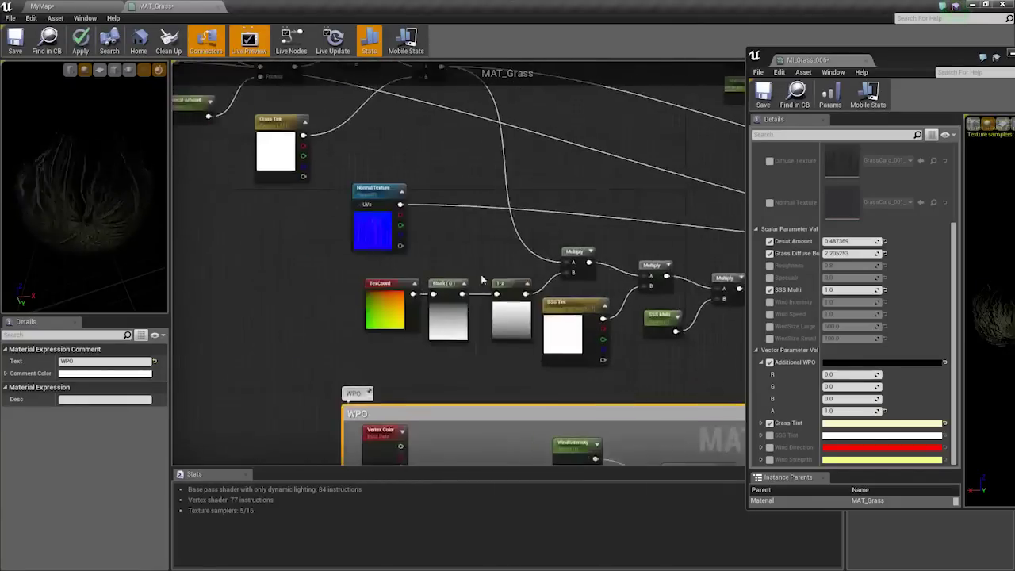
{"action": "scroll", "coordinate": [634, 327], "scroll_direction": "down", "scroll_amount": 2}
{"action": "right_click_drag", "start_coordinate": [635, 326], "coordinate": [486, 306]}
{"action": "scroll", "coordinate": [486, 306], "scroll_direction": "down", "scroll_amount": 1}
{"action": "right_click_drag", "start_coordinate": [394, 240], "coordinate": [409, 272]}
{"action": "left_click_drag", "start_coordinate": [227, 125], "coordinate": [509, 334]}
{"action": "left_click_drag", "start_coordinate": [613, 347], "coordinate": [613, 346]}
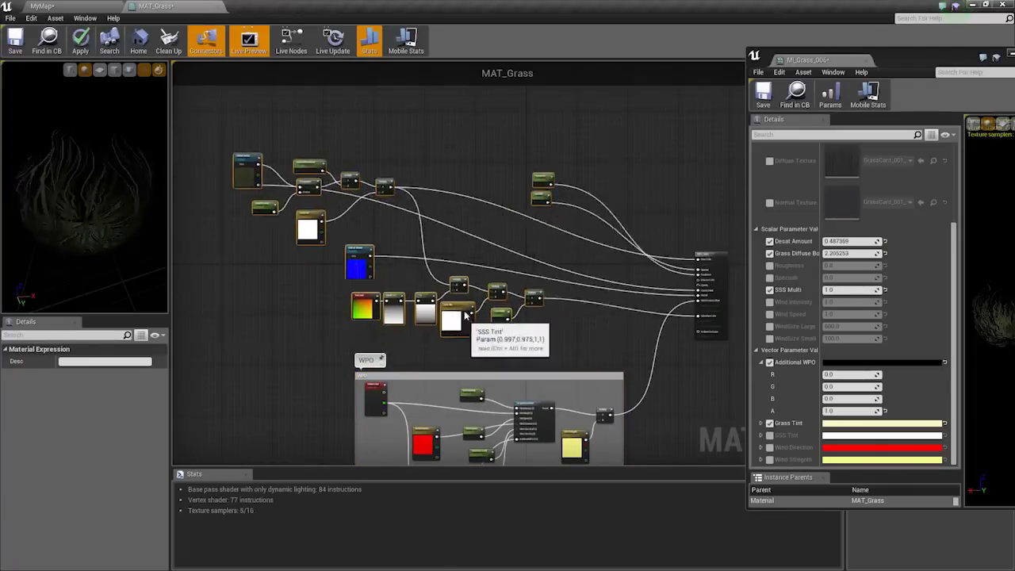
{"action": "left_click_drag", "start_coordinate": [492, 347], "coordinate": [484, 284]}
{"action": "key", "text": "c"}
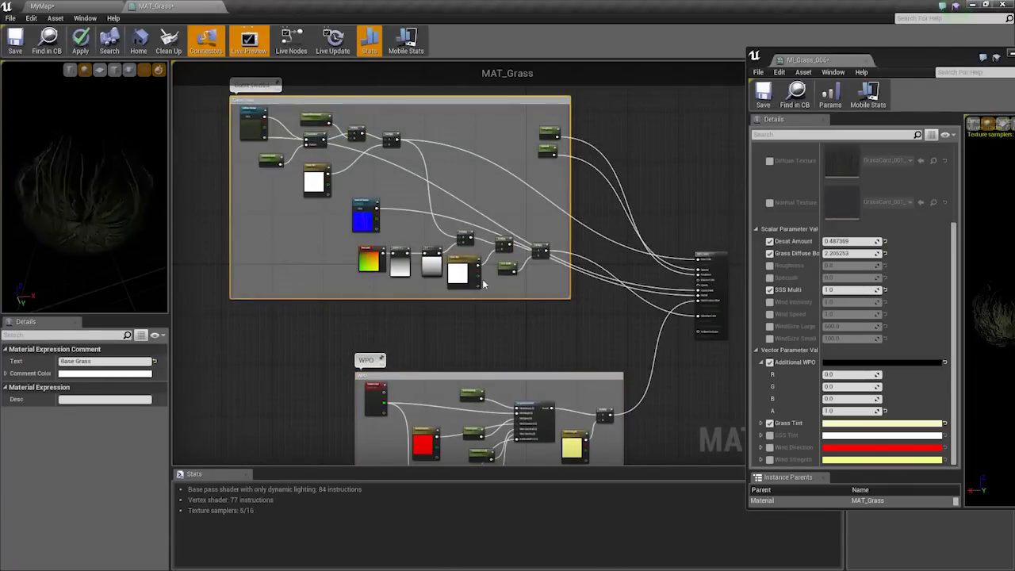
Review the commented MAT_Grass graph from the Base Grass section to the parameters inside the WPO box.
{"action": "scroll", "coordinate": [743, 310], "scroll_direction": "up", "scroll_amount": 4}
{"action": "right_click_drag", "start_coordinate": [743, 311], "coordinate": [623, 217]}
{"action": "scroll", "coordinate": [622, 218], "scroll_direction": "up", "scroll_amount": 1}
{"action": "scroll", "coordinate": [310, 378], "scroll_direction": "down", "scroll_amount": 2}
{"action": "right_click_drag", "start_coordinate": [310, 379], "coordinate": [714, 225]}
{"action": "scroll", "coordinate": [395, 384], "scroll_direction": "up", "scroll_amount": 1}
{"action": "right_click_drag", "start_coordinate": [395, 383], "coordinate": [545, 295]}
{"action": "right_click_drag", "start_coordinate": [535, 245], "coordinate": [496, 265]}
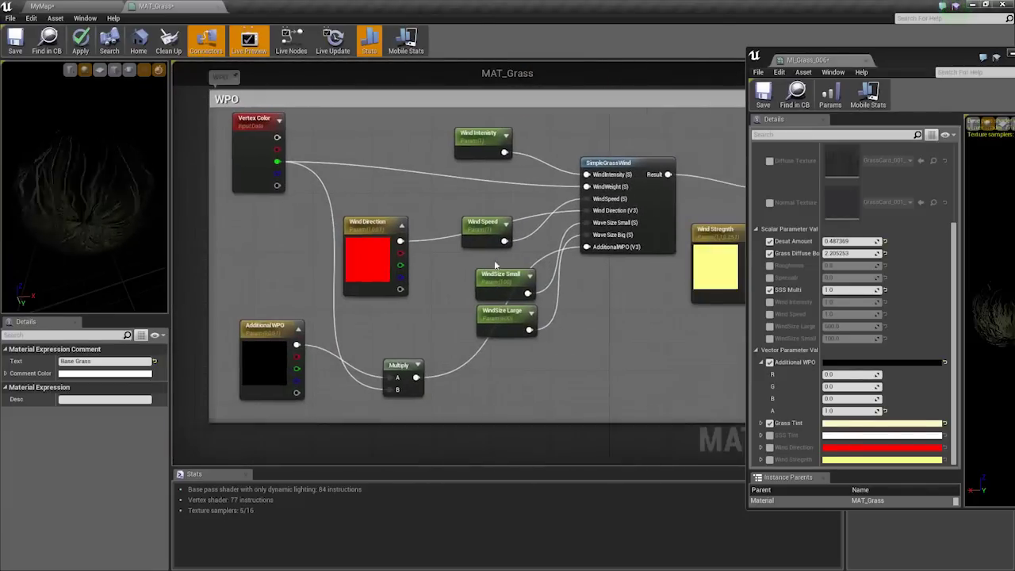
Assign all scalar and vector parameters inside the WPO comment to a parameter group named Wind.
{"action": "scroll", "coordinate": [455, 346], "scroll_direction": "down", "scroll_amount": 3}
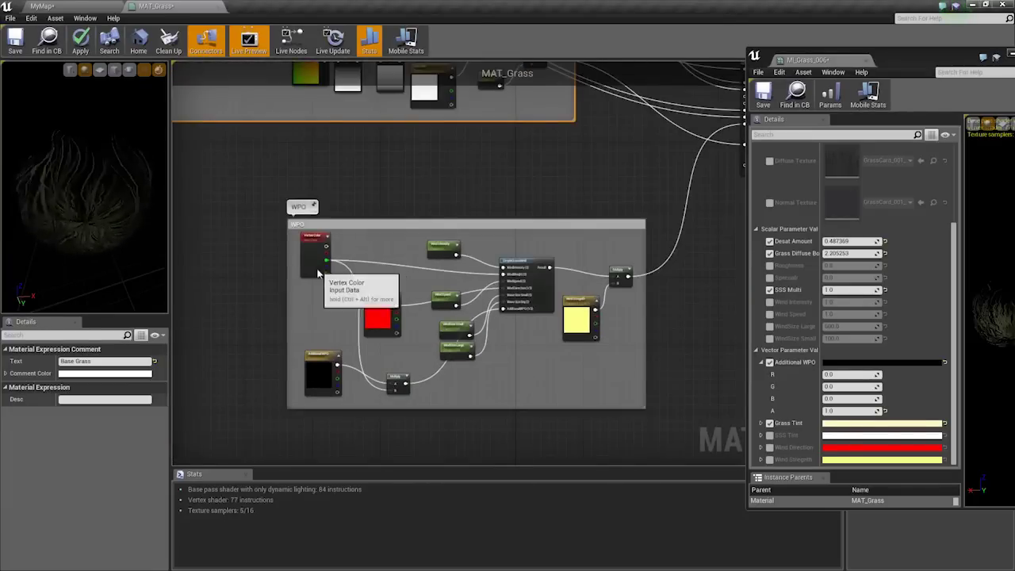
{"action": "left_click", "coordinate": [318, 270]}
{"action": "left_click", "coordinate": [440, 244]}
{"action": "left_click_drag", "start_coordinate": [458, 378], "coordinate": [443, 253]}
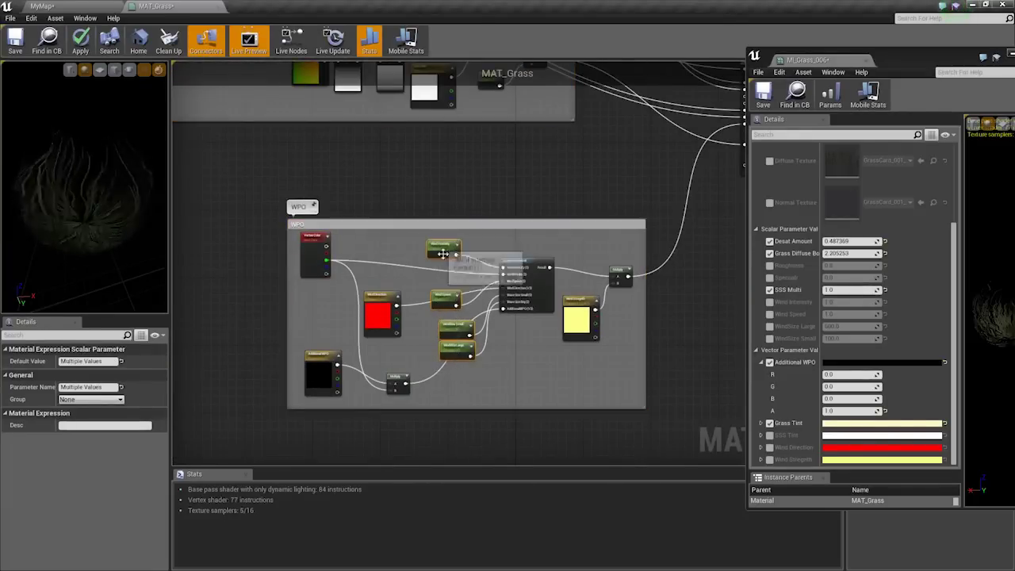
{"action": "scroll", "coordinate": [515, 351], "scroll_direction": "up", "scroll_amount": 2}
{"action": "right_click_drag", "start_coordinate": [564, 334], "coordinate": [578, 314]}
{"action": "left_click", "coordinate": [627, 286], "text": "shift"}
{"action": "left_click", "coordinate": [242, 363], "text": "ctrl"}
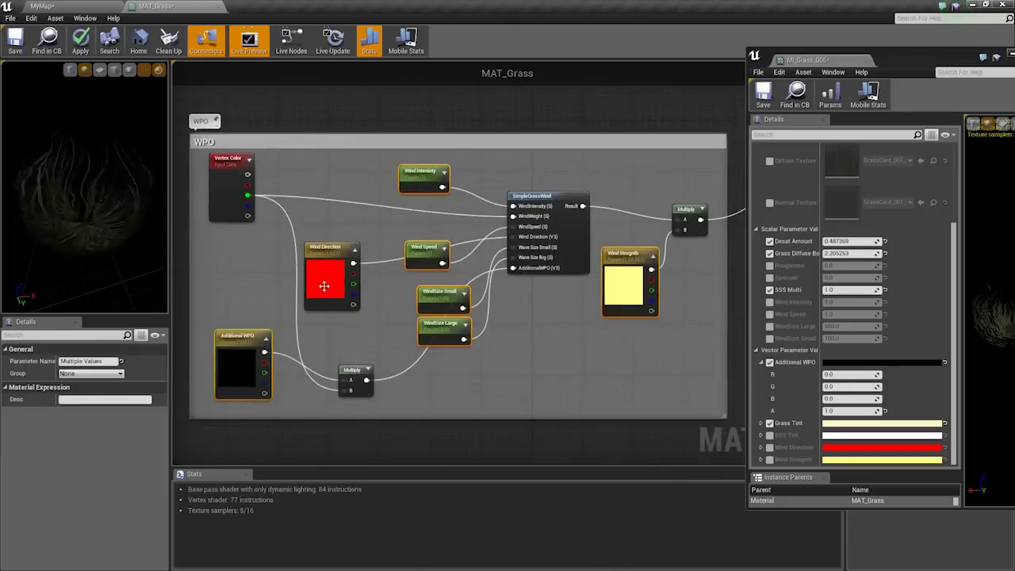
{"action": "left_click", "coordinate": [332, 288], "text": "ctrl"}
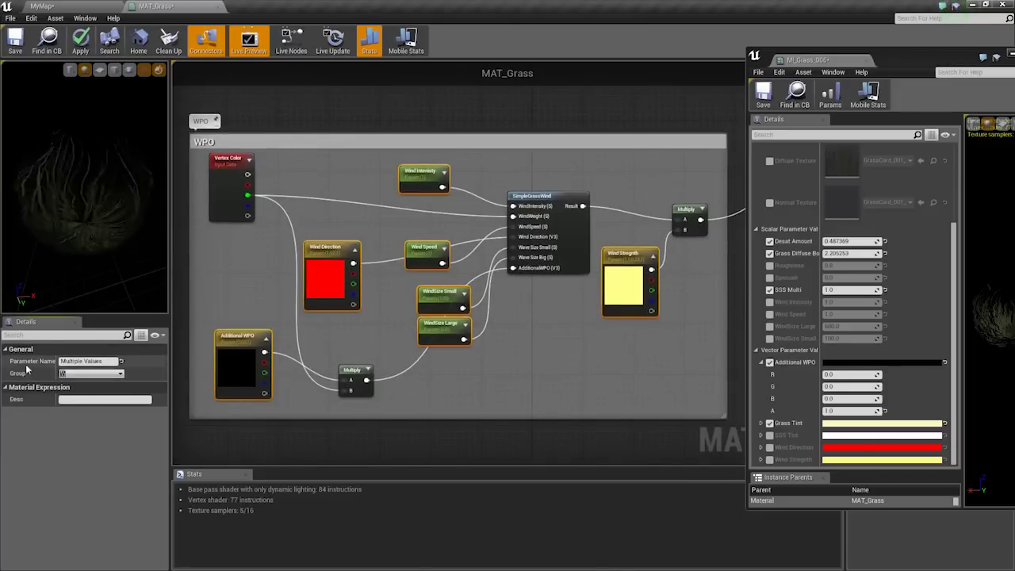
{"action": "key", "text": "Return"}
Apply the changes to MAT_Grass and return to the MyMap level for a view of the grass patch.
{"action": "right_click_drag", "start_coordinate": [363, 88], "coordinate": [449, 296]}
{"action": "scroll", "coordinate": [449, 297], "scroll_direction": "down", "scroll_amount": 3}
{"action": "right_click_drag", "start_coordinate": [509, 282], "coordinate": [425, 331]}
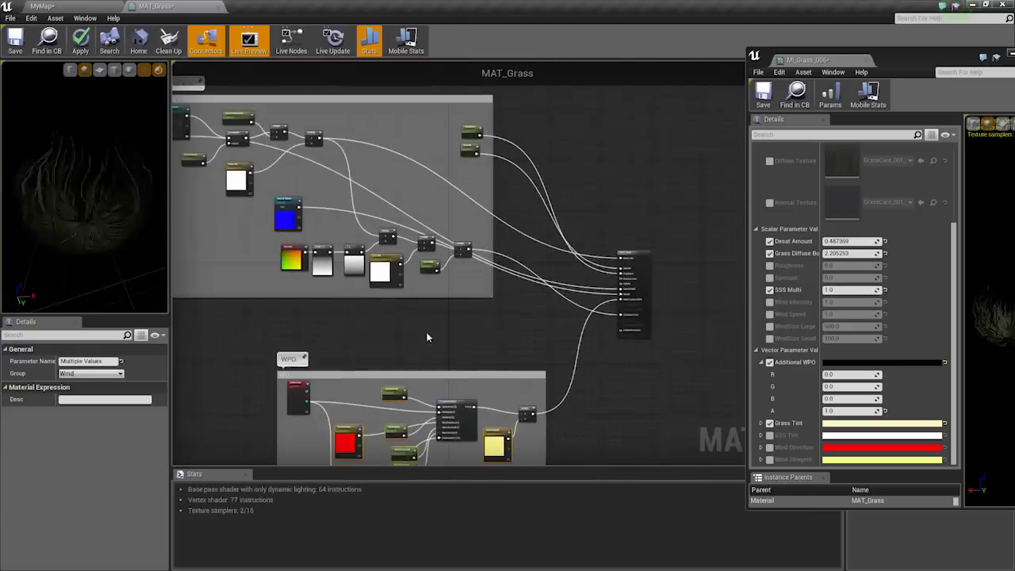
{"action": "left_click", "coordinate": [426, 331]}
{"action": "left_click", "coordinate": [80, 39]}
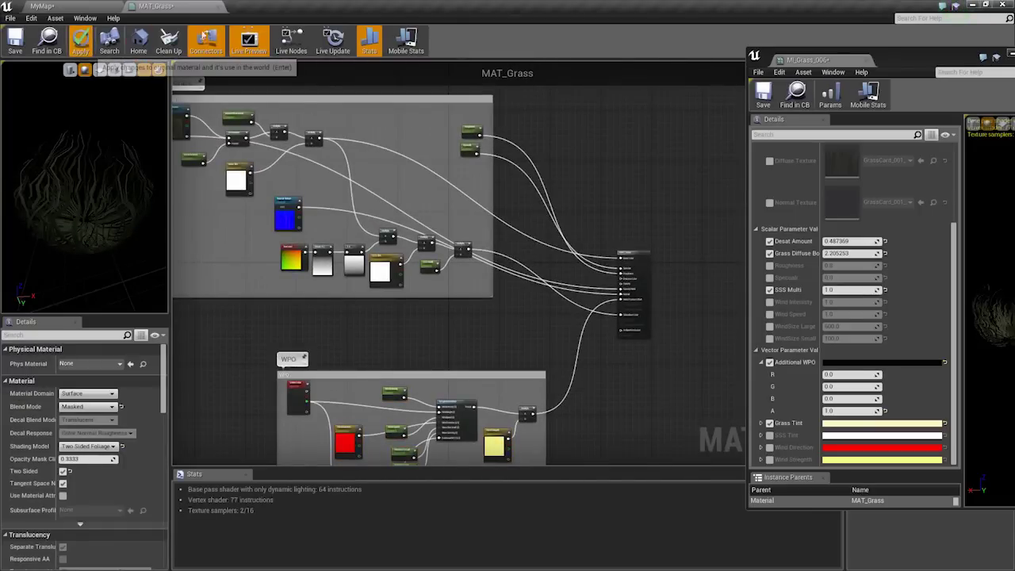
{"action": "right_click_drag", "start_coordinate": [243, 199], "coordinate": [395, 250]}
{"action": "scroll", "coordinate": [395, 250], "scroll_direction": "up", "scroll_amount": 2}
{"action": "left_click", "coordinate": [80, 7]}
{"action": "right_click_drag", "start_coordinate": [339, 193], "coordinate": [353, 214]}
{"action": "key", "text": "w"}
{"action": "right_click_drag", "start_coordinate": [635, 333], "coordinate": [619, 365]}
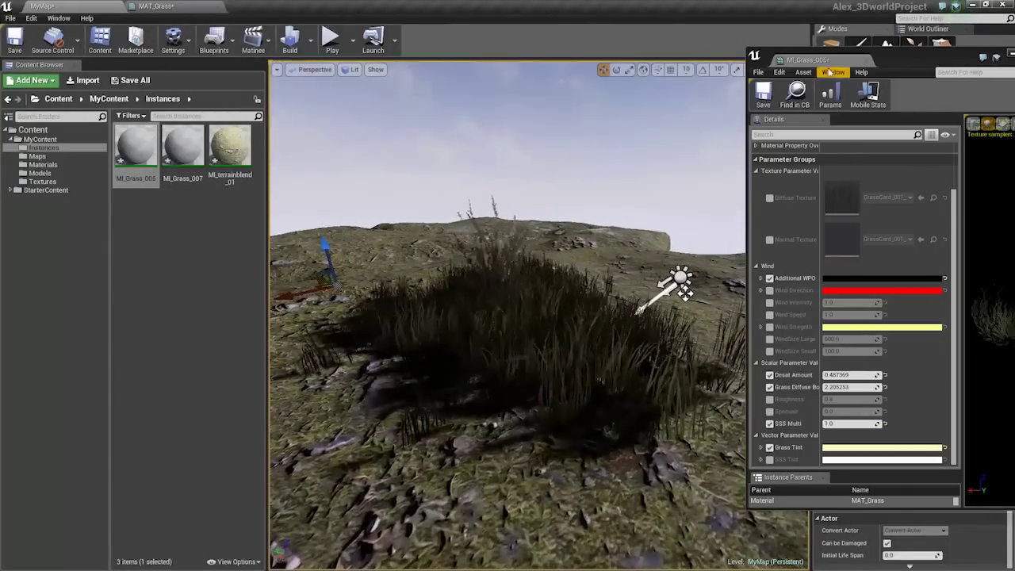
Enable the Wind Intensity override in MI_Grass_006, set it to 0.3, and check the grass movement in the level.
{"action": "left_click", "coordinate": [769, 302]}
{"action": "left_click", "coordinate": [849, 302]}
{"action": "type", "text": "."}
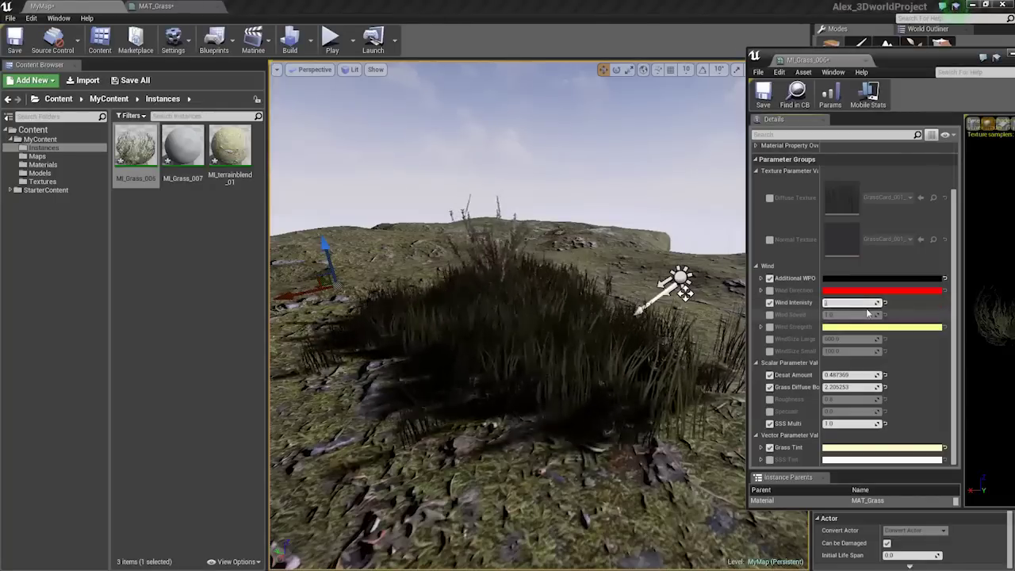
{"action": "type", "text": "3"}
{"action": "key", "text": "Return"}
{"action": "right_click_drag", "start_coordinate": [674, 310], "coordinate": [670, 270]}
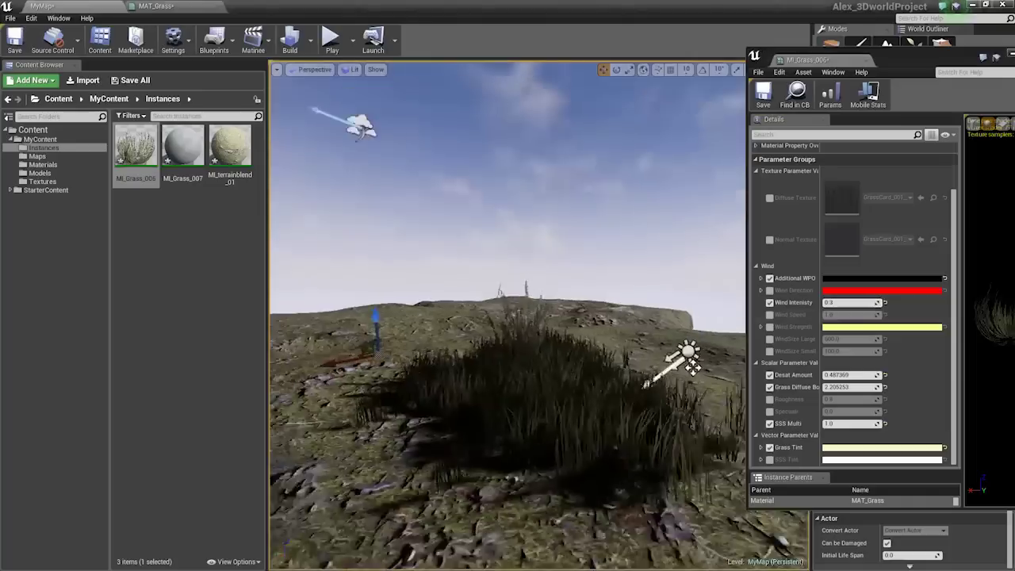
{"action": "key", "text": "s"}
{"action": "key", "text": "w"}
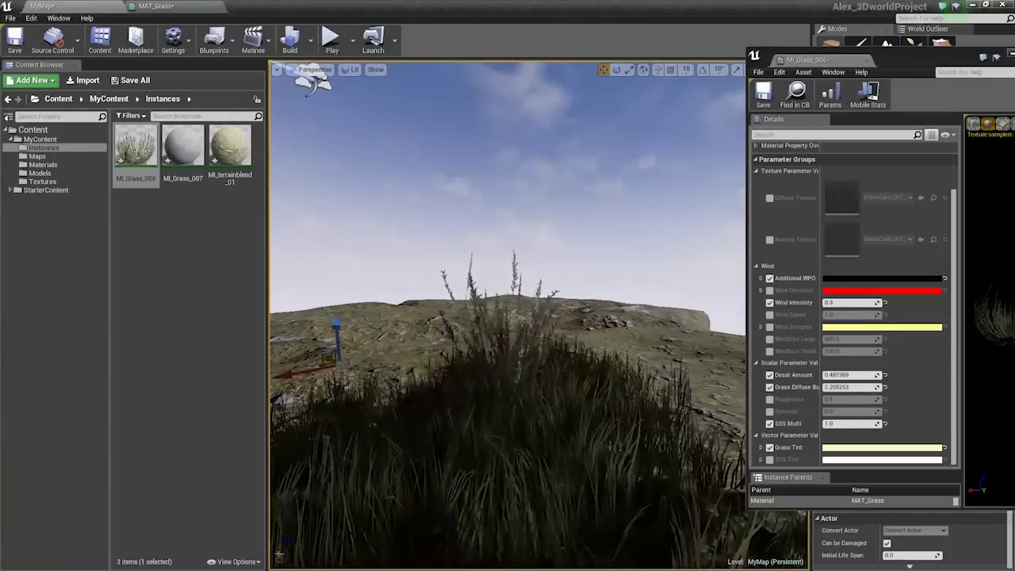
Examine the wind movement of the grass patch on the terrain from a distance and up close.
{"action": "key", "text": "s"}
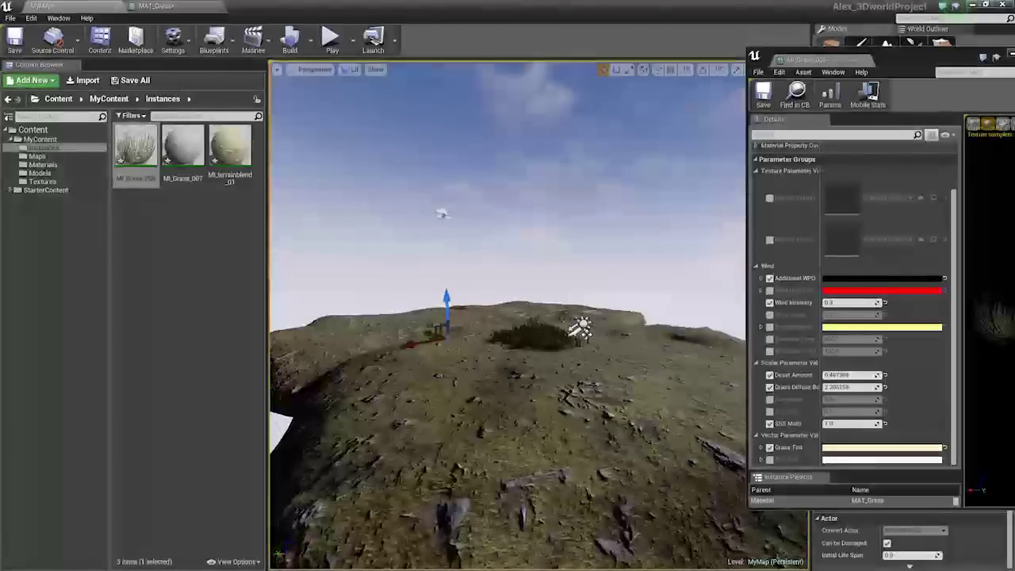
{"action": "key", "text": "w"}
{"action": "key", "text": "w"}
{"action": "right_click_drag", "start_coordinate": [670, 270], "coordinate": [624, 284]}
{"action": "key", "text": "s"}
{"action": "key", "text": "w"}
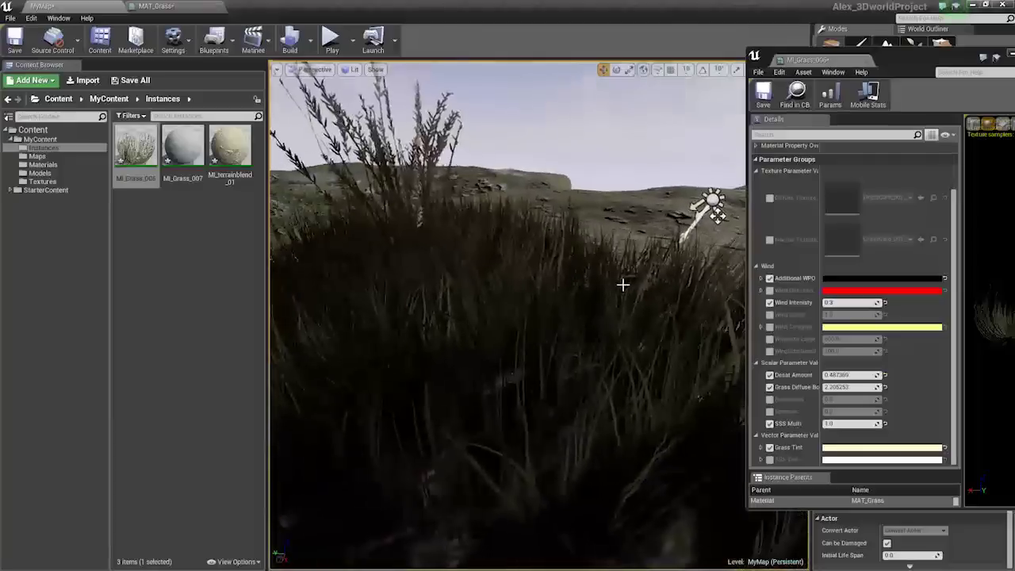
{"action": "key", "text": "alt+Tab"}
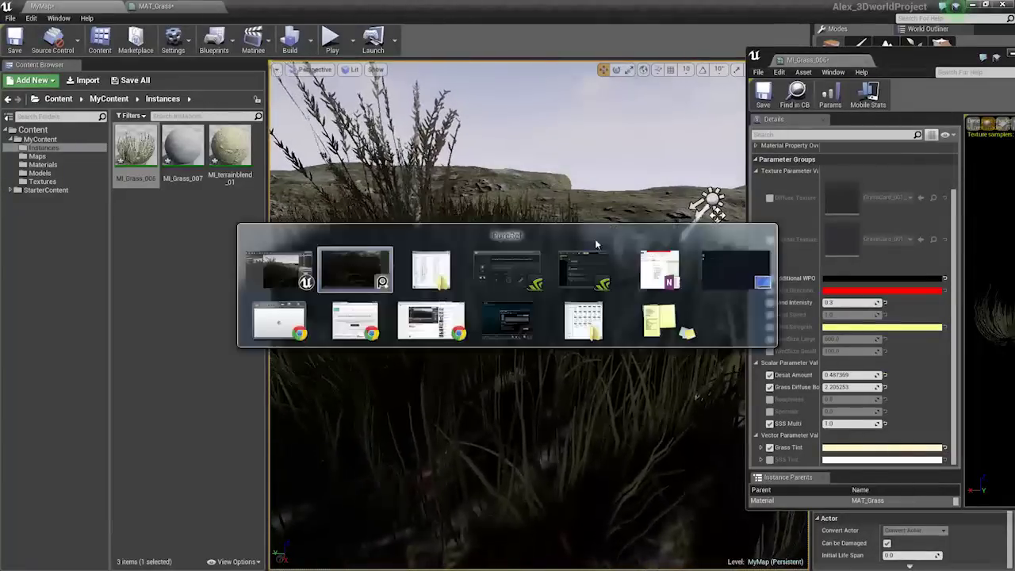
{"action": "key", "text": "alt+Tab"}
{"action": "key", "text": "alt+Tab"}
{"action": "key", "text": "alt+Tab"}
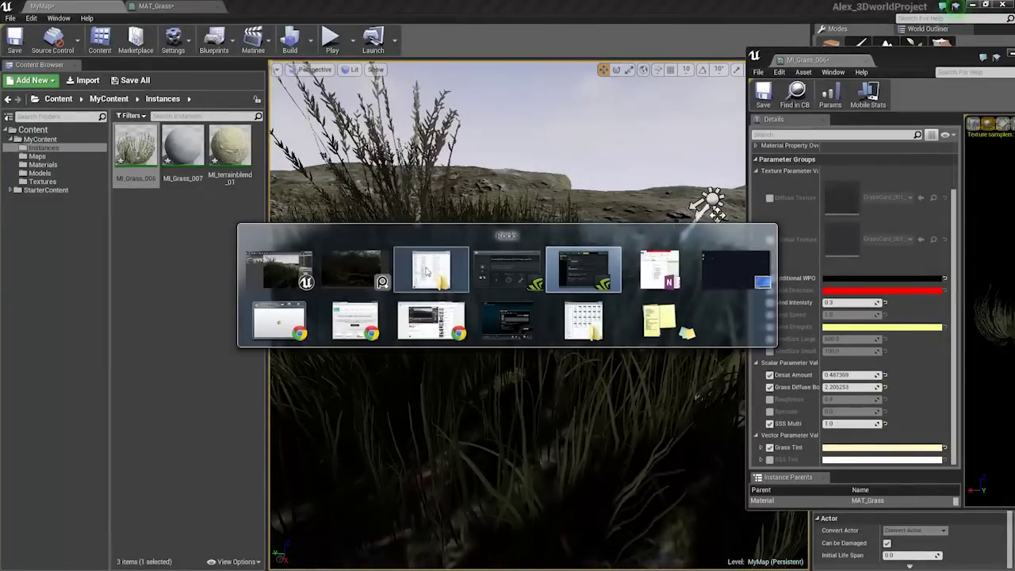
{"action": "key", "text": "Escape"}
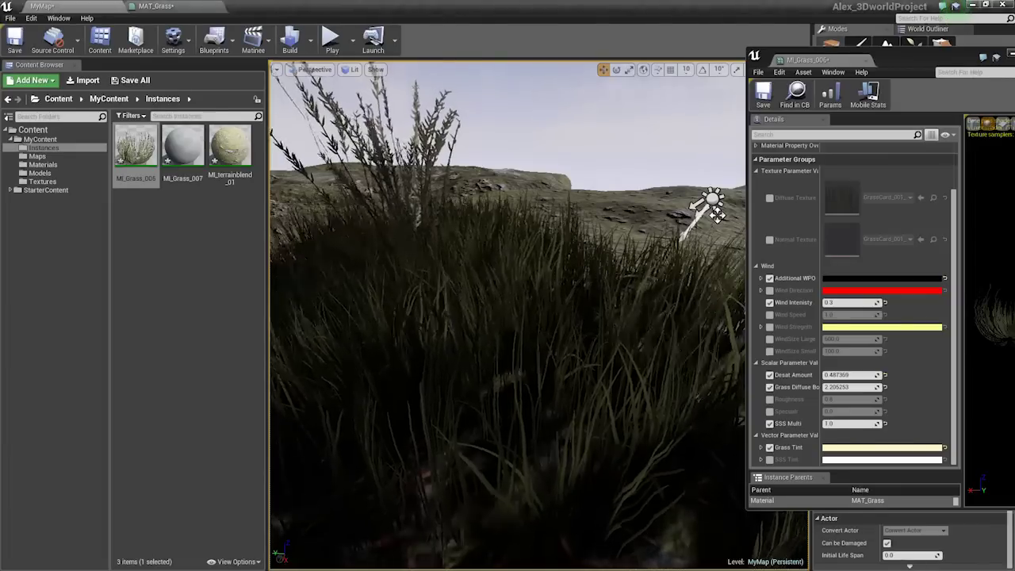
Show the Materials folder of MyContent and inspect the MAT_Grass and MAT_BlendMaterial assets.
{"action": "key", "text": "s"}
{"action": "right_click_drag", "start_coordinate": [508, 317], "coordinate": [634, 191]}
{"action": "mouse_move", "coordinate": [508, 270]}
{"action": "right_mouse_down"}
{"action": "mouse_move", "coordinate": [508, 309]}
{"action": "mouse_move", "coordinate": [507, 289]}
{"action": "right_mouse_up"}
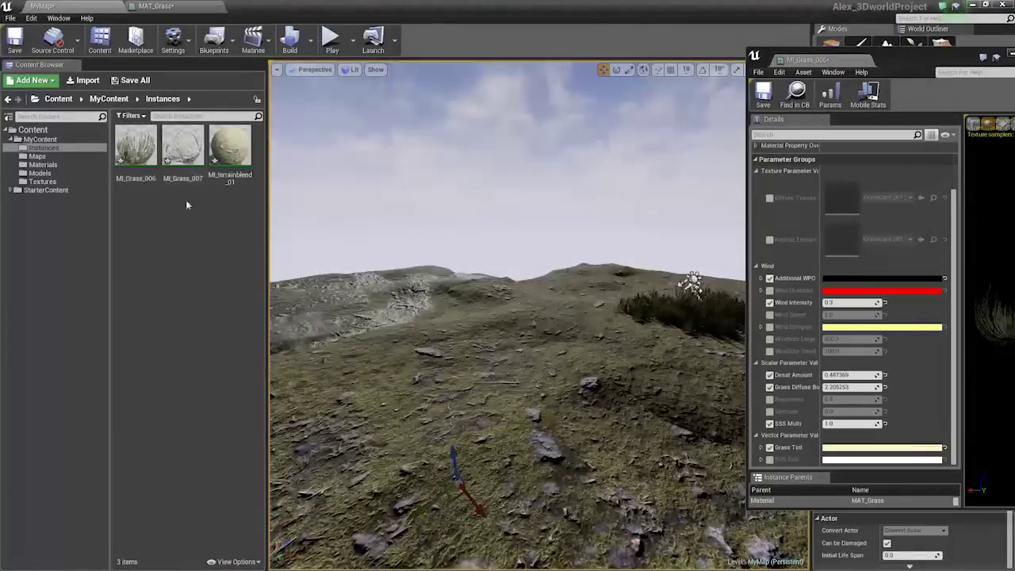
{"action": "left_click", "coordinate": [182, 146]}
{"action": "left_click", "coordinate": [43, 164]}
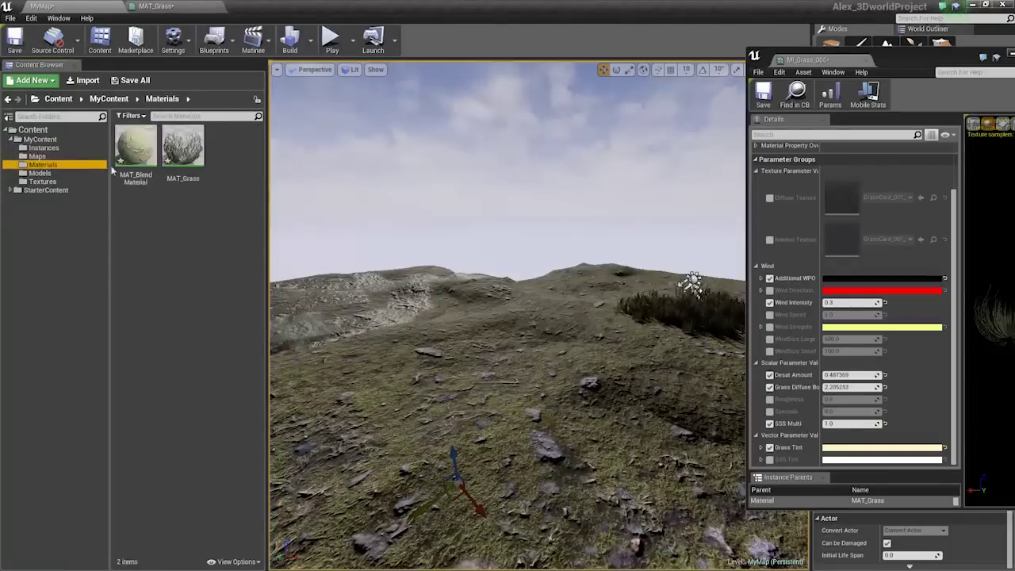
{"action": "left_click", "coordinate": [182, 146]}
{"action": "left_click", "coordinate": [198, 225]}
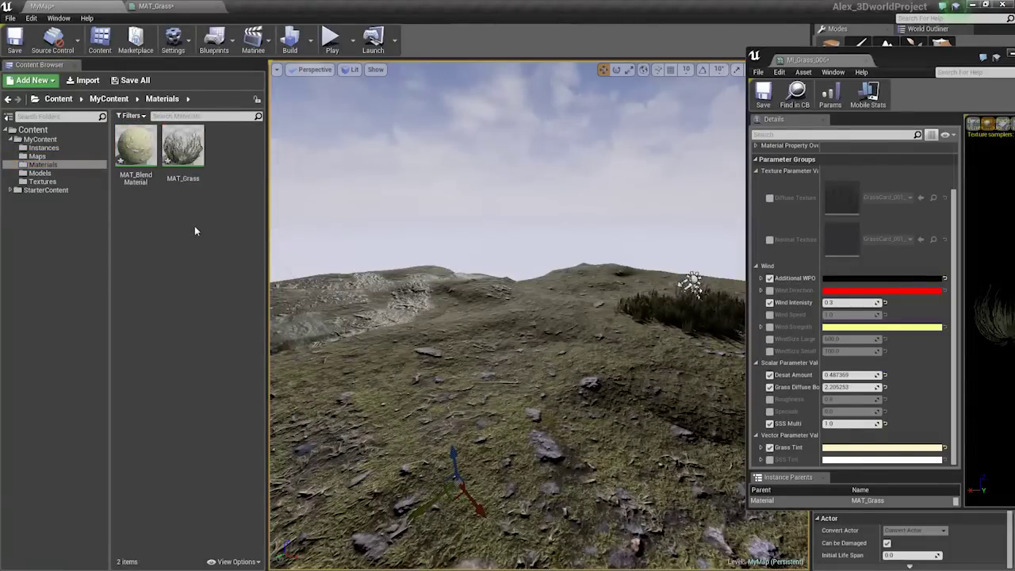
{"action": "left_click", "coordinate": [184, 157]}
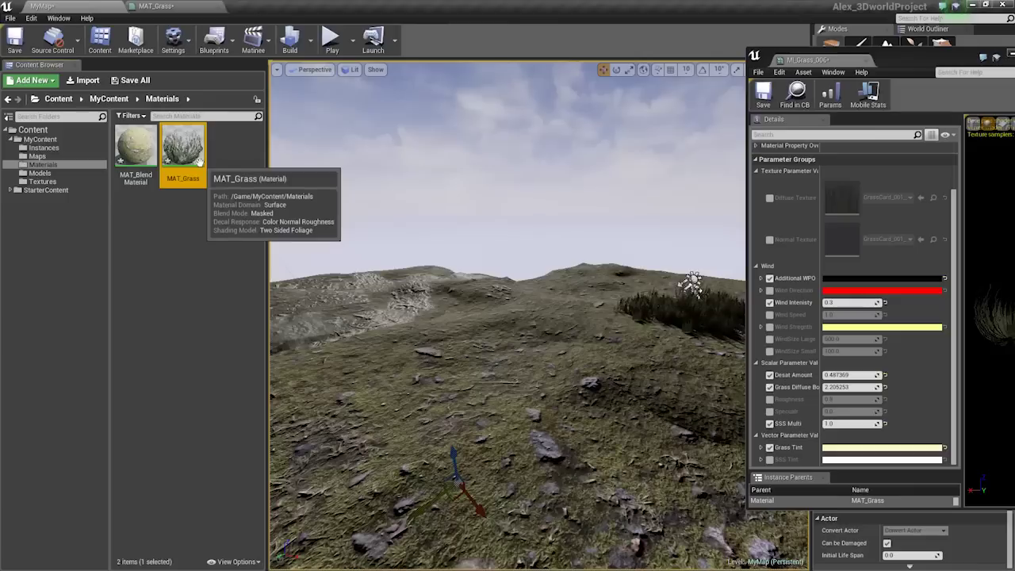
{"action": "left_click", "coordinate": [148, 165]}
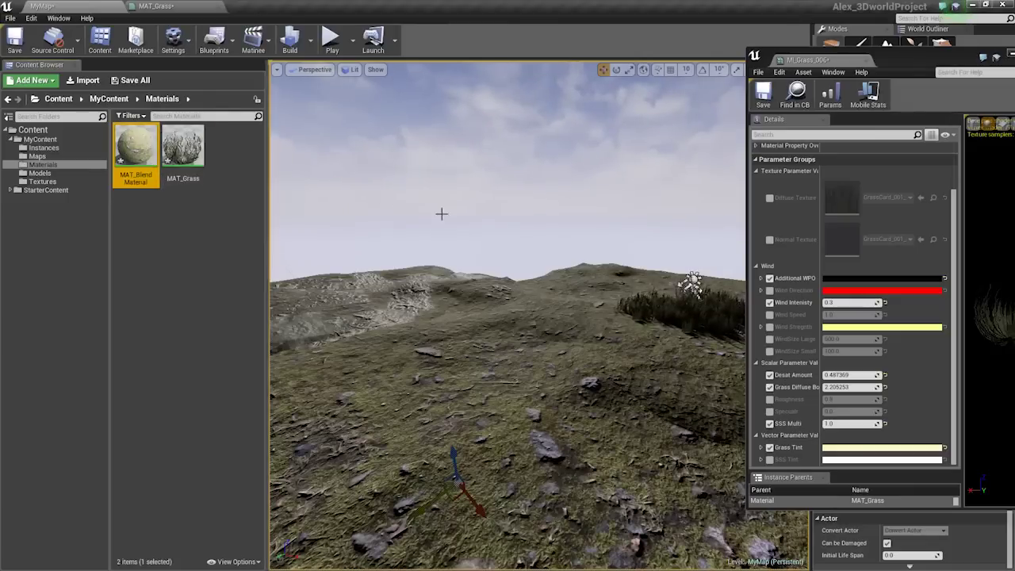
Look over the terrain surface in the level and show the tree meshes in the Models folder.
{"action": "right_click_drag", "start_coordinate": [442, 213], "coordinate": [446, 258]}
{"action": "key", "text": "s"}
{"action": "key", "text": "w"}
{"action": "key", "text": "s"}
{"action": "key", "text": "w"}
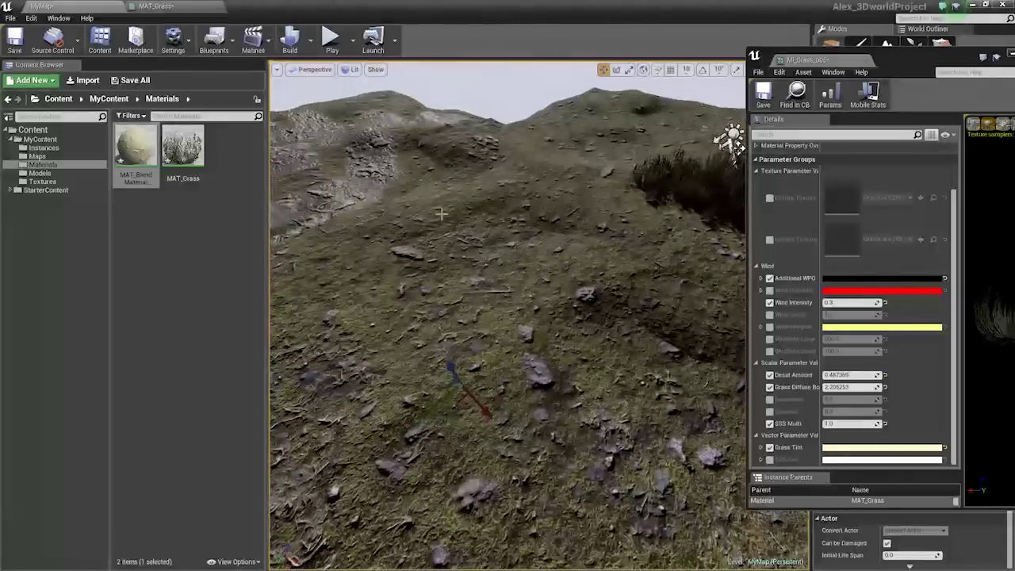
{"action": "left_click", "coordinate": [184, 218]}
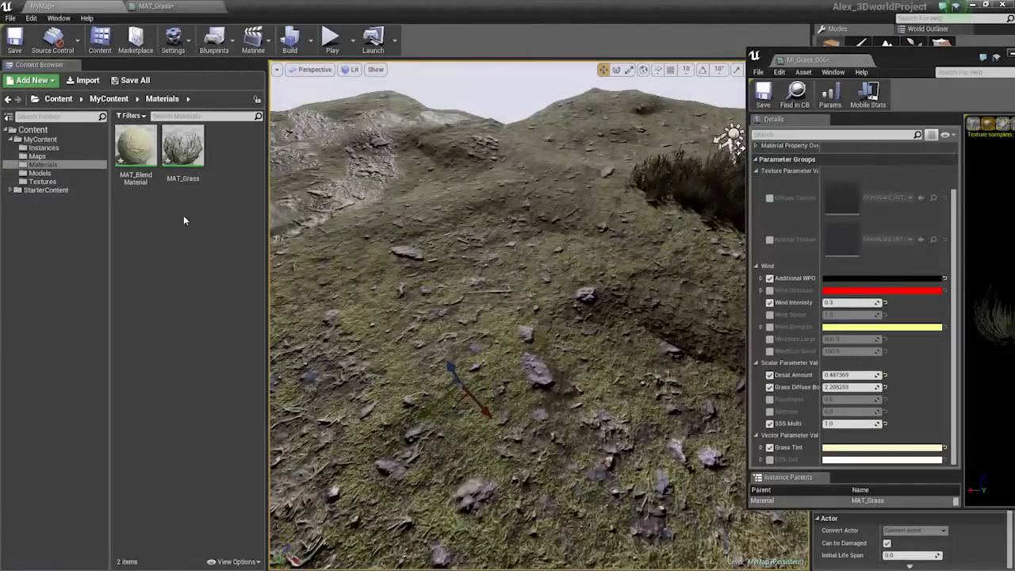
{"action": "left_click", "coordinate": [51, 174]}
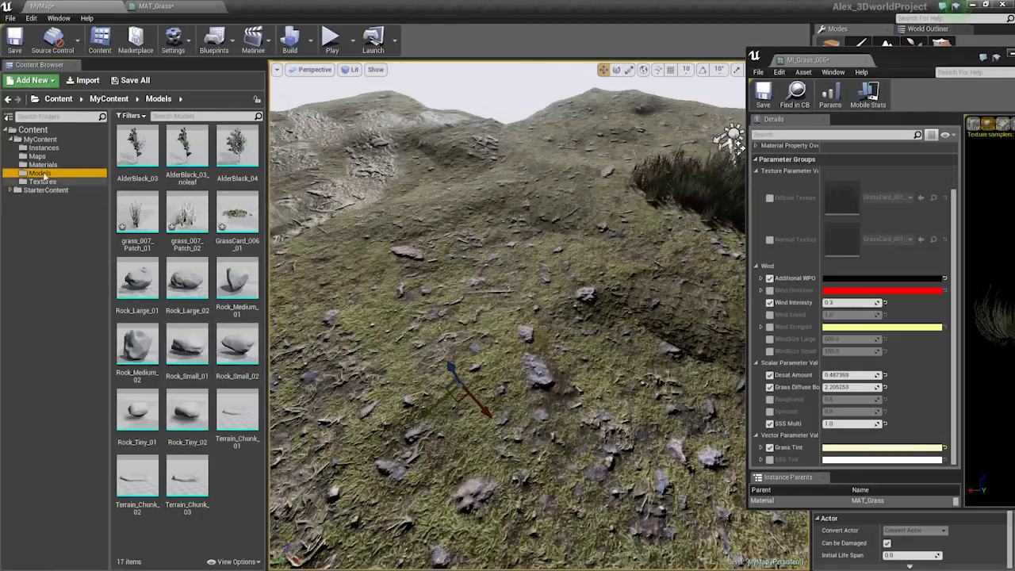
Duplicate MAT_Grass in the Materials folder, name the copy MAT_TreeLeaf, and open it for editing.
{"action": "left_click", "coordinate": [43, 164]}
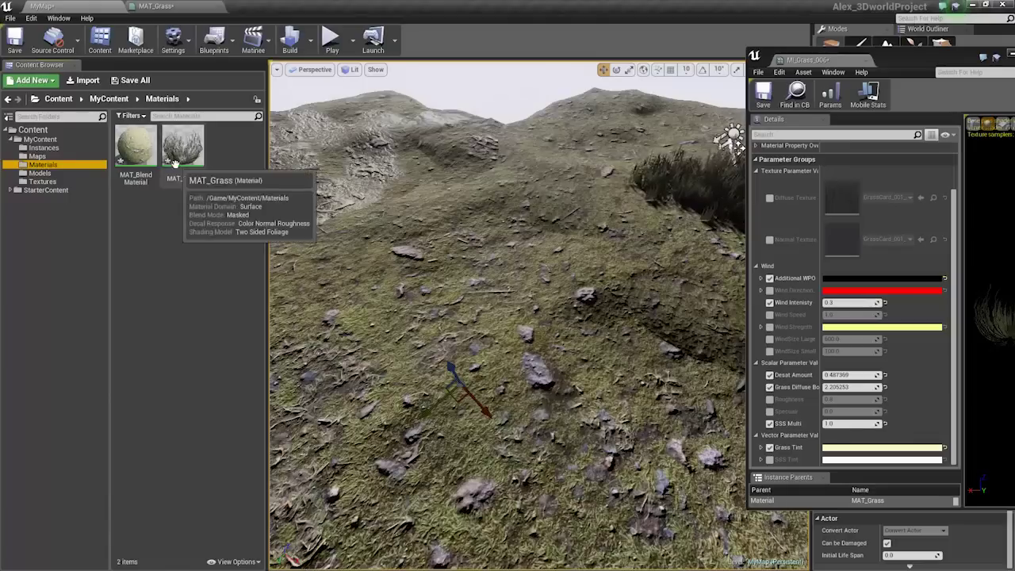
{"action": "right_click", "coordinate": [175, 162]}
{"action": "left_click", "coordinate": [214, 224]}
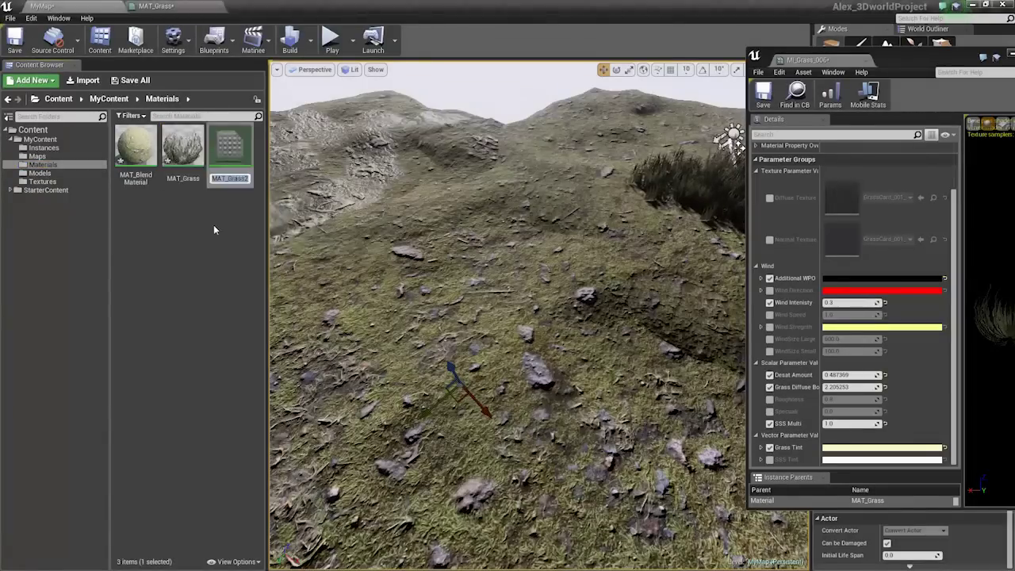
{"action": "type", "text": "MAT_TreeLeaf"}
{"action": "key", "text": "Return"}
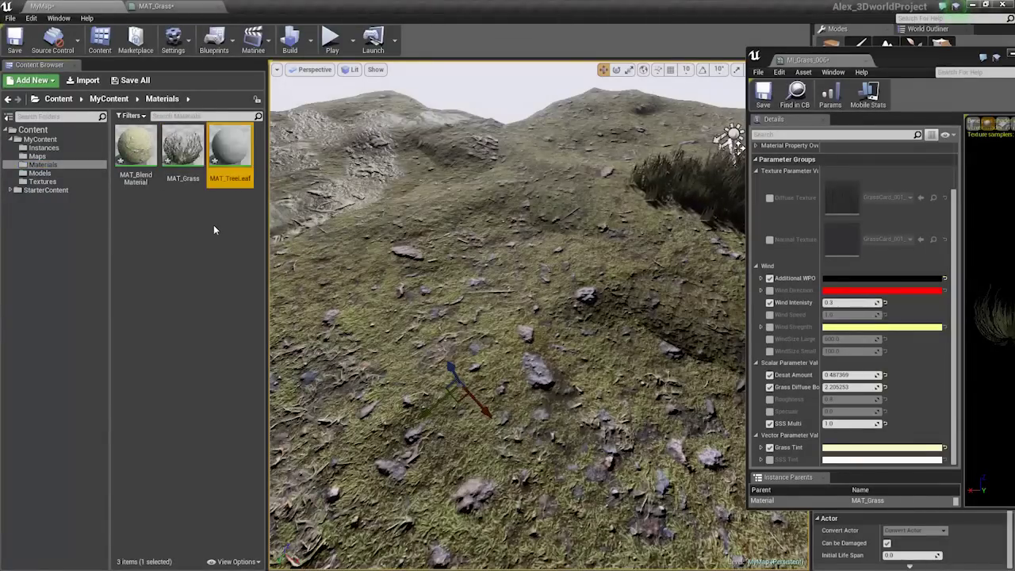
{"action": "double_click", "coordinate": [230, 150]}
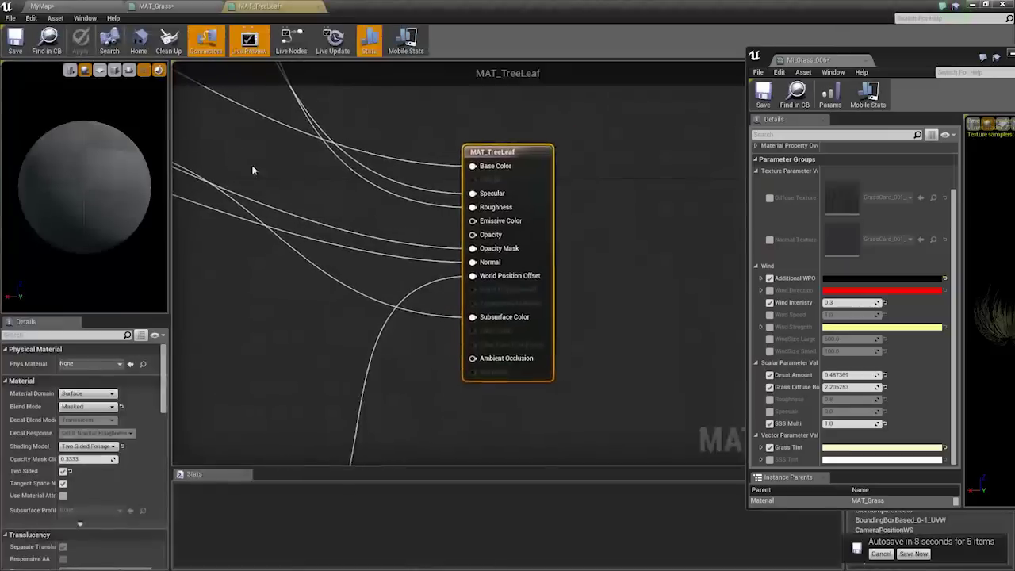
Review the copied MAT_TreeLeaf graph from the base texture section to the SimpleGrassWind network in the WPO box.
{"action": "scroll", "coordinate": [464, 324], "scroll_direction": "up", "scroll_amount": 5}
{"action": "right_click_drag", "start_coordinate": [274, 225], "coordinate": [412, 194]}
{"action": "scroll", "coordinate": [428, 198], "scroll_direction": "down", "scroll_amount": 4}
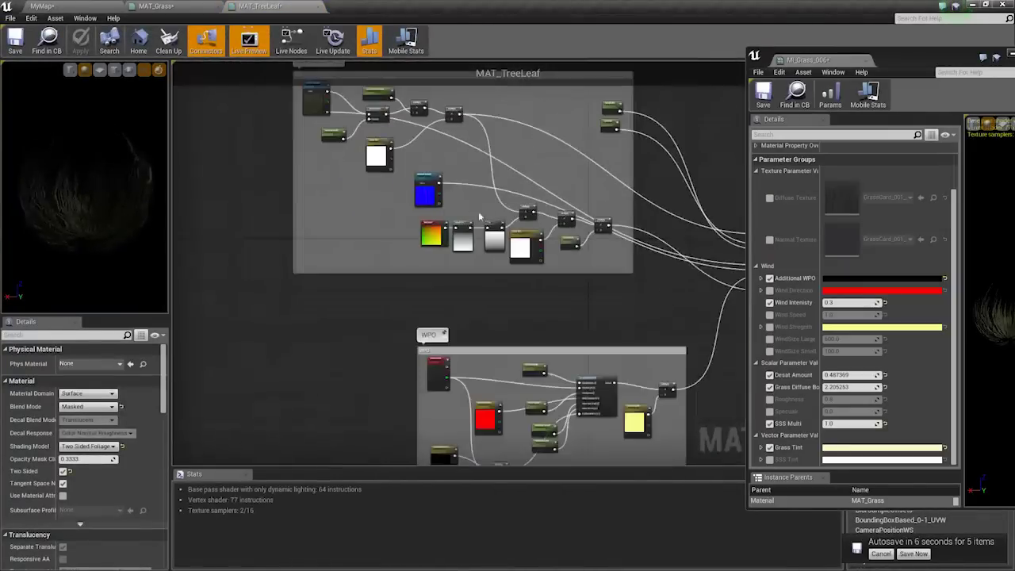
{"action": "scroll", "coordinate": [477, 282], "scroll_direction": "up", "scroll_amount": 1}
{"action": "right_click_drag", "start_coordinate": [465, 302], "coordinate": [469, 371]}
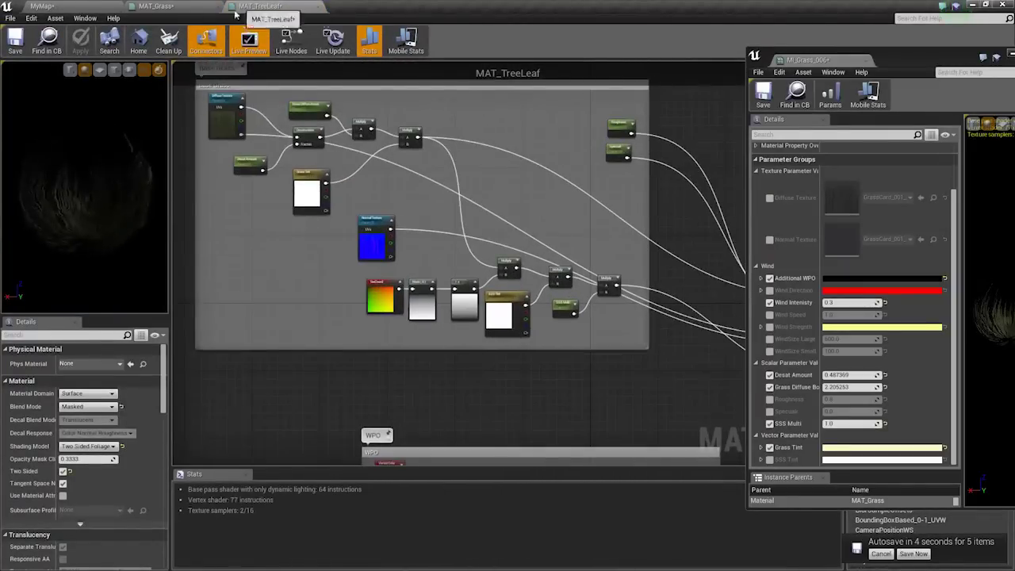
{"action": "right_click_drag", "start_coordinate": [549, 338], "coordinate": [471, 64]}
{"action": "scroll", "coordinate": [485, 222], "scroll_direction": "up", "scroll_amount": 3}
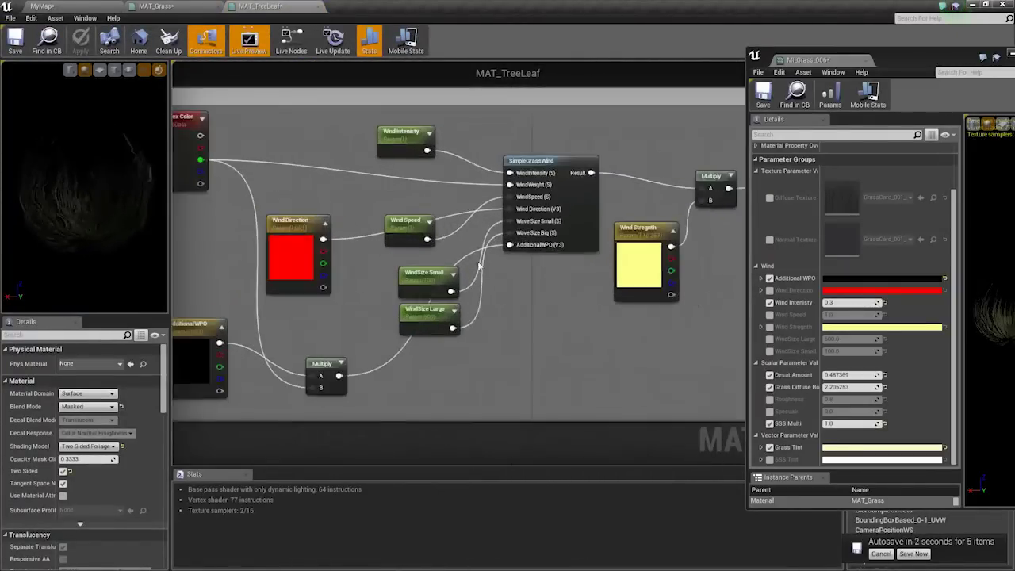
{"action": "scroll", "coordinate": [482, 266], "scroll_direction": "down", "scroll_amount": 2}
{"action": "right_click_drag", "start_coordinate": [495, 274], "coordinate": [460, 242]}
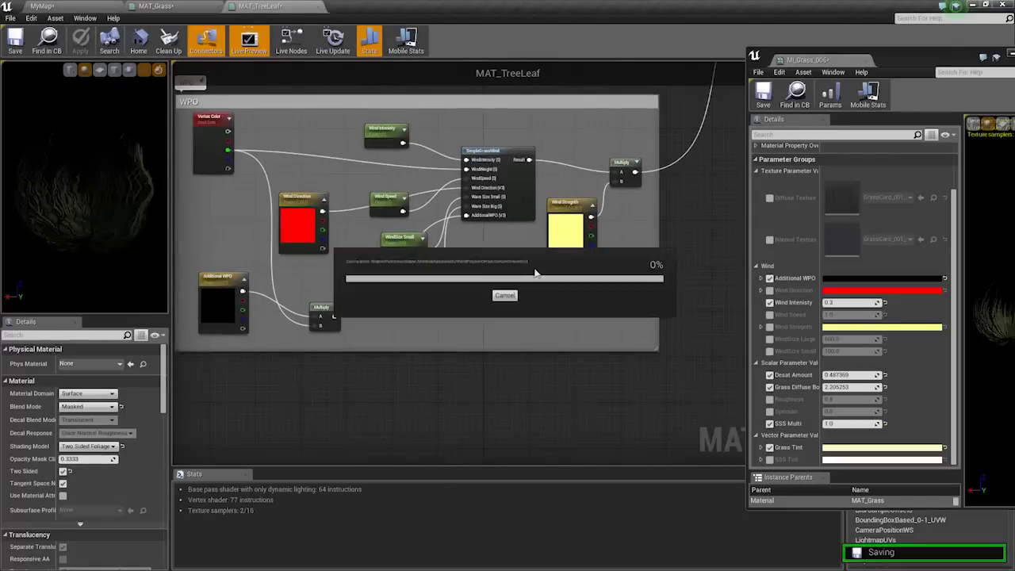
{"action": "scroll", "coordinate": [547, 267], "scroll_direction": "up", "scroll_amount": 1}
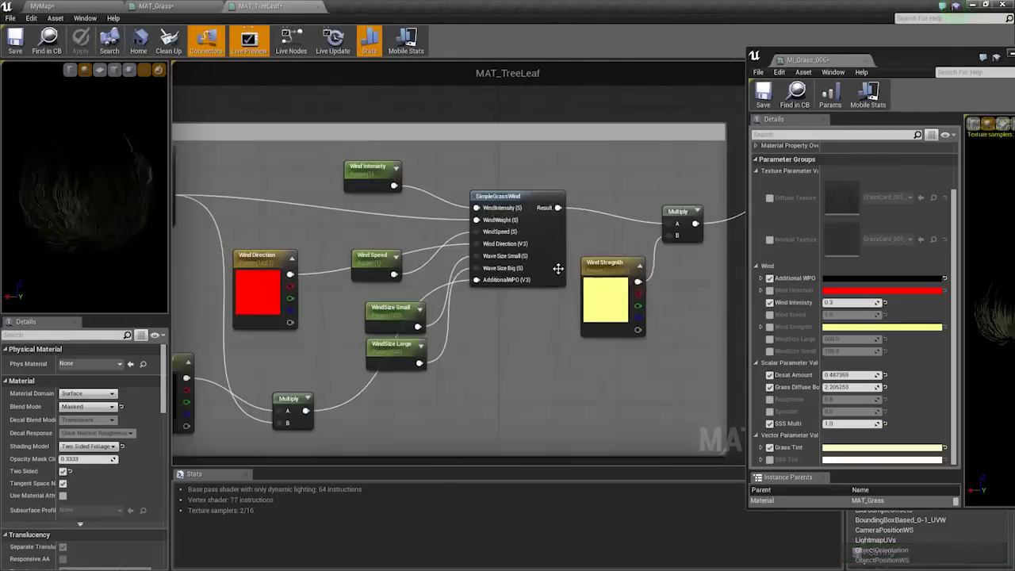
Move the Wind Speed, WindSize Small and WindSize Large nodes farther from SimpleGrassWind and review the WPO box's wiring.
{"action": "left_click", "coordinate": [553, 274]}
{"action": "scroll", "coordinate": [554, 314], "scroll_direction": "up", "scroll_amount": 1}
{"action": "right_click_drag", "start_coordinate": [467, 326], "coordinate": [535, 336]}
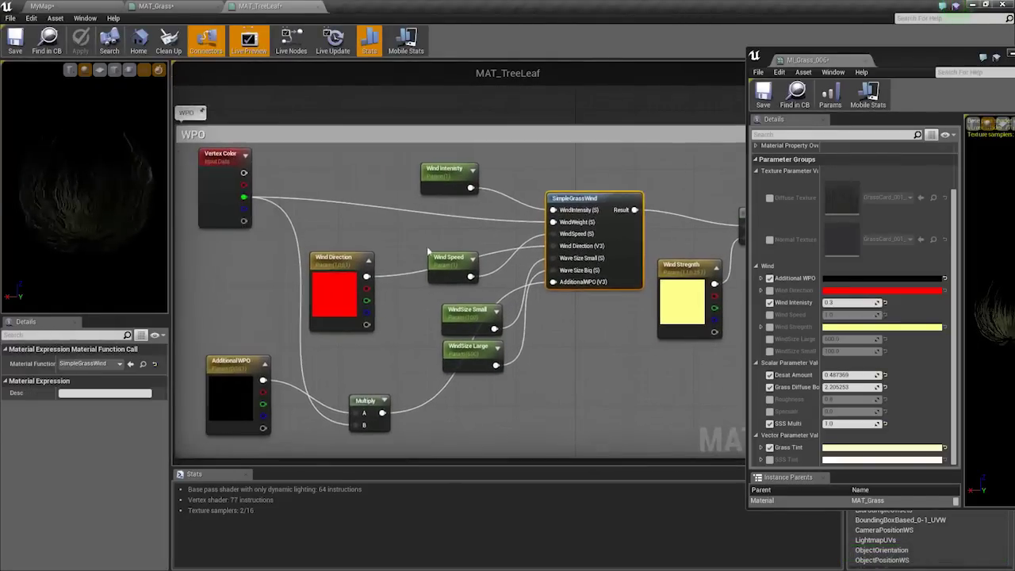
{"action": "left_click_drag", "start_coordinate": [428, 246], "coordinate": [438, 335]}
{"action": "right_click_drag", "start_coordinate": [485, 345], "coordinate": [485, 312]}
{"action": "scroll", "coordinate": [504, 313], "scroll_direction": "down", "scroll_amount": 4}
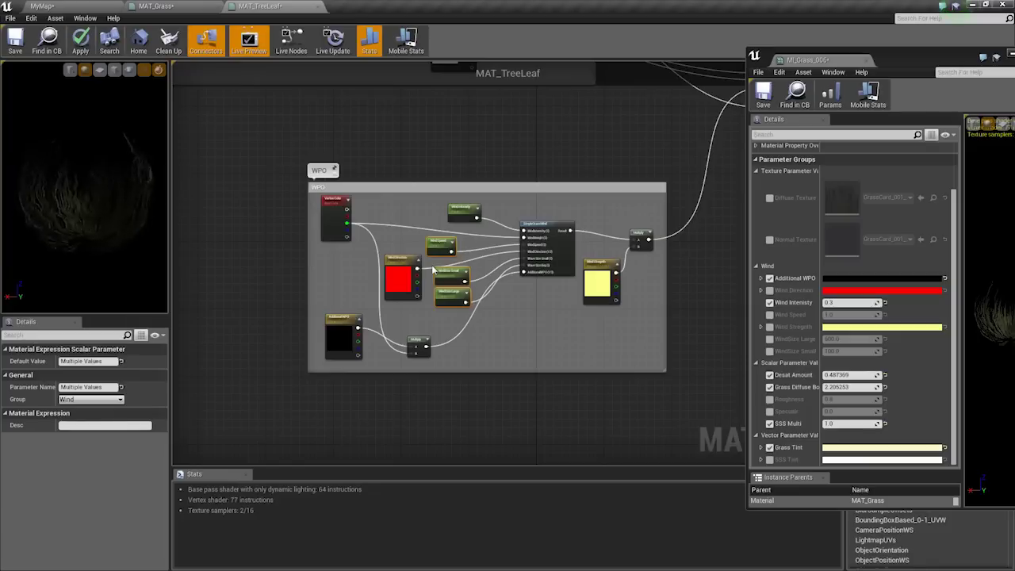
{"action": "scroll", "coordinate": [439, 277], "scroll_direction": "up", "scroll_amount": 2}
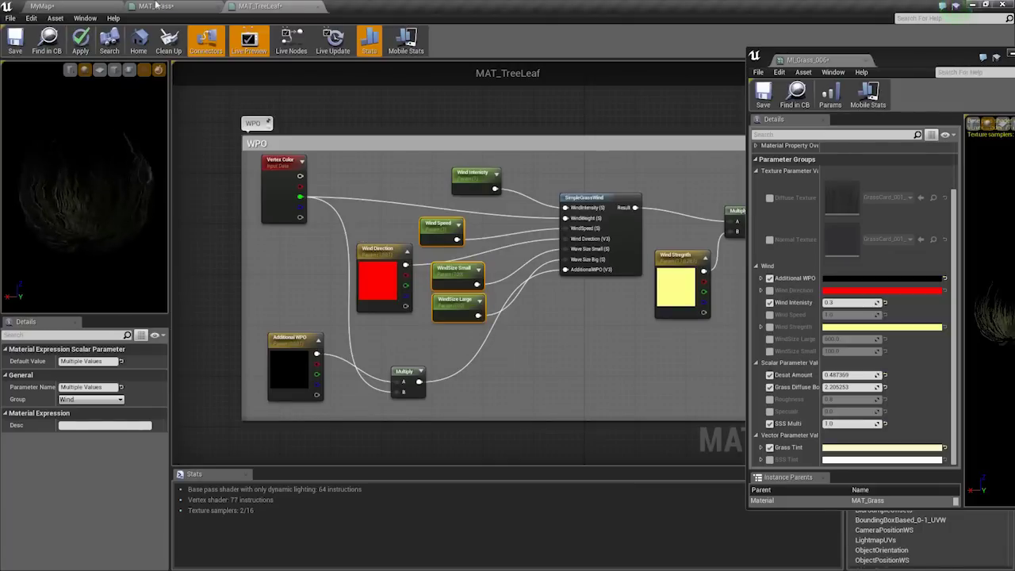
{"action": "scroll", "coordinate": [370, 252], "scroll_direction": "down", "scroll_amount": 4}
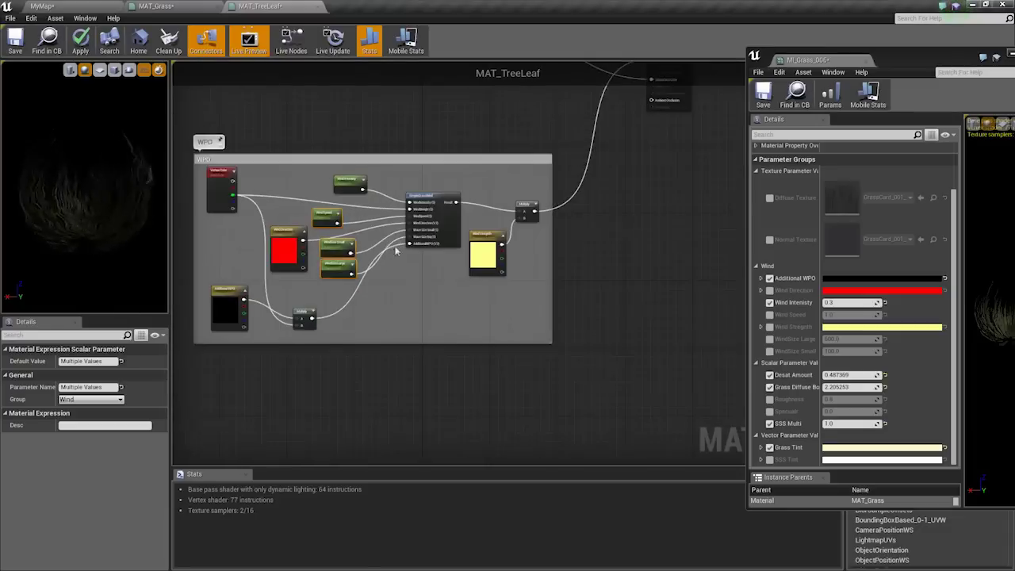
{"action": "right_click_drag", "start_coordinate": [369, 252], "coordinate": [388, 264]}
{"action": "scroll", "coordinate": [405, 256], "scroll_direction": "up", "scroll_amount": 2}
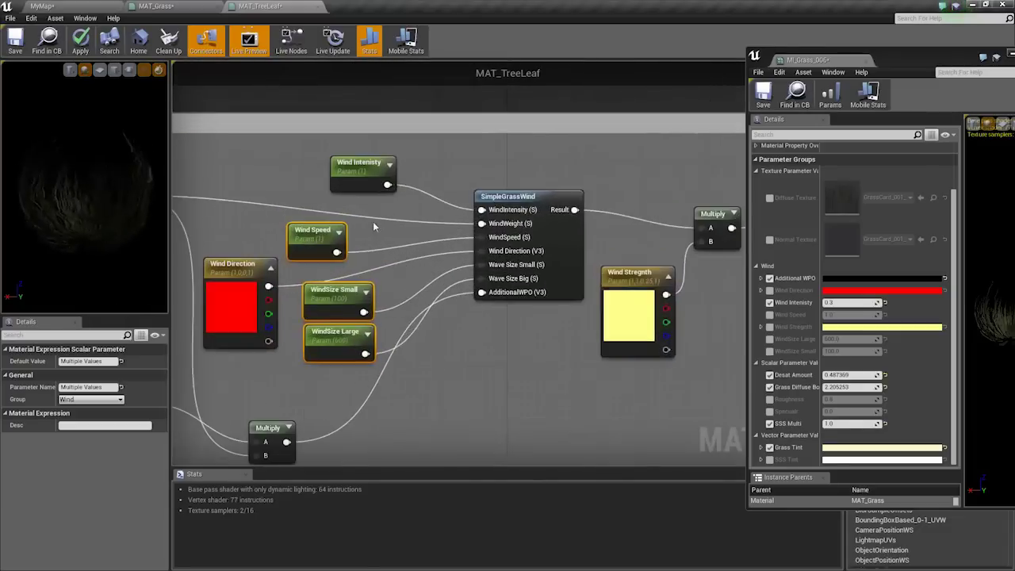
{"action": "scroll", "coordinate": [457, 233], "scroll_direction": "up", "scroll_amount": 1}
{"action": "scroll", "coordinate": [480, 247], "scroll_direction": "up", "scroll_amount": 1}
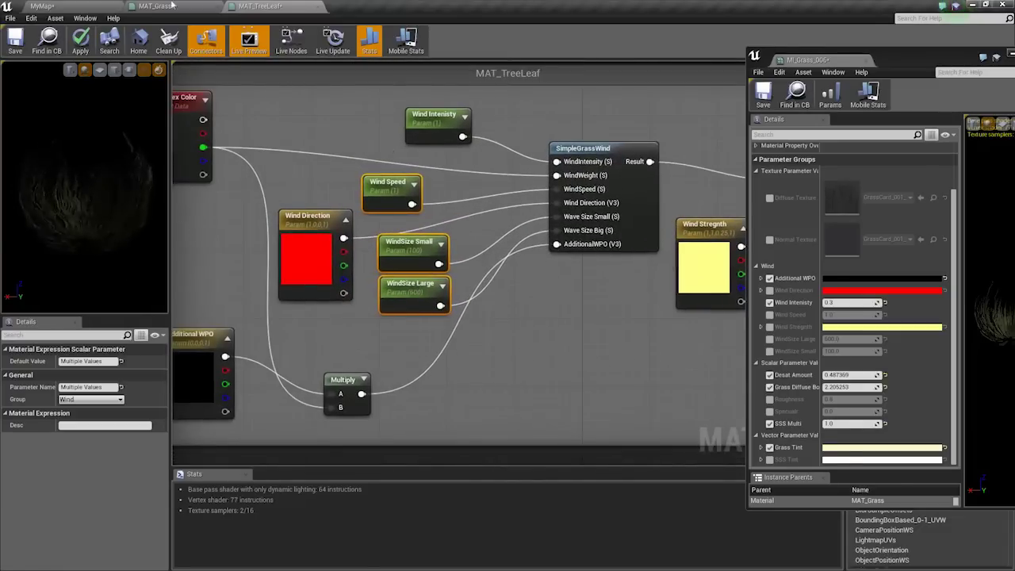
Return to MyMap and place the AlderBlack_03_noleaf mesh from the Models folder on the terrain hill.
{"action": "left_click", "coordinate": [94, 6]}
{"action": "left_click", "coordinate": [40, 173]}
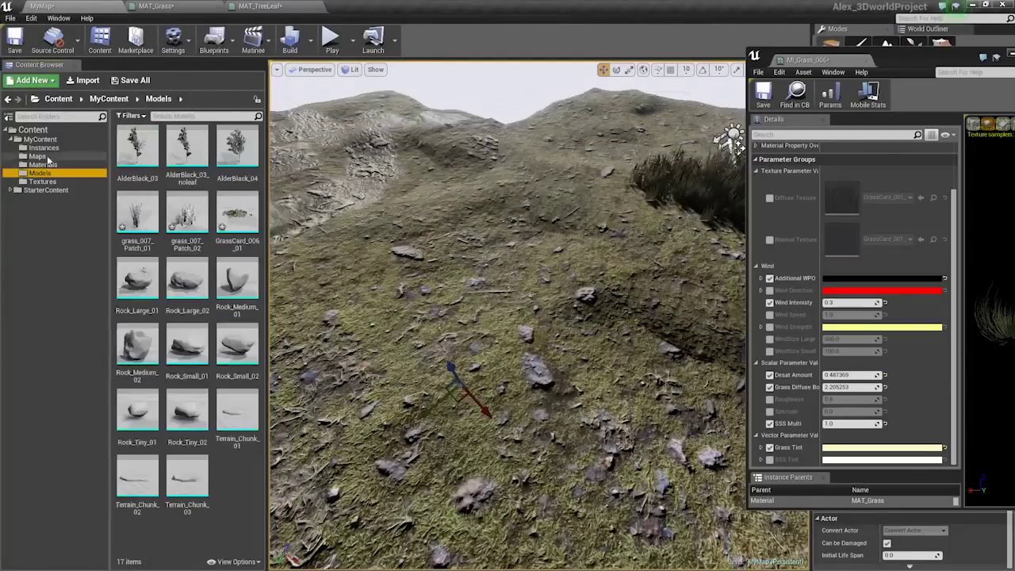
{"action": "left_click", "coordinate": [44, 148]}
{"action": "left_click", "coordinate": [49, 164]}
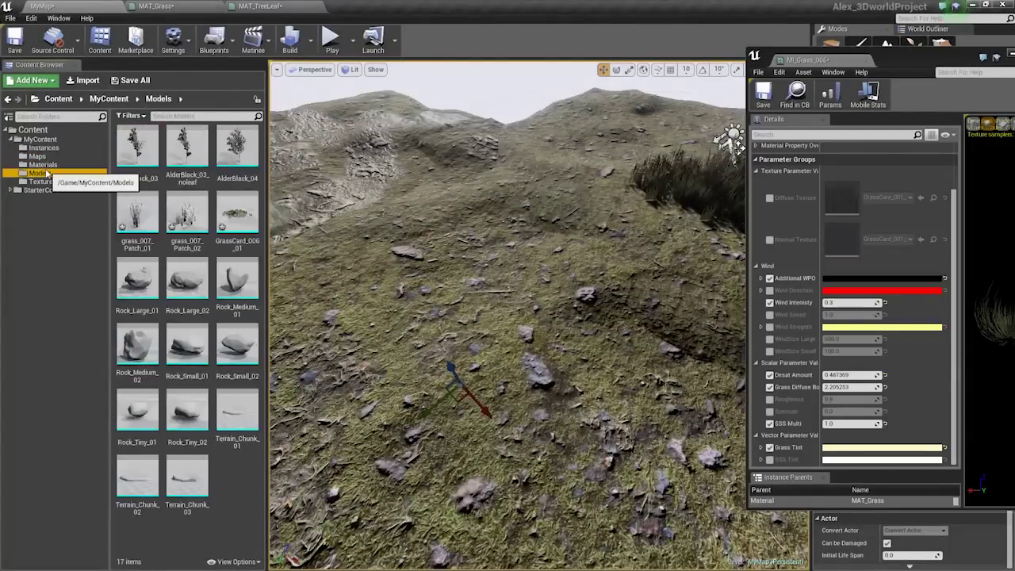
{"action": "left_click_drag", "start_coordinate": [181, 157], "coordinate": [563, 343]}
{"action": "right_click_drag", "start_coordinate": [571, 317], "coordinate": [341, 306]}
{"action": "scroll", "coordinate": [552, 346], "scroll_direction": "up", "scroll_amount": 3}
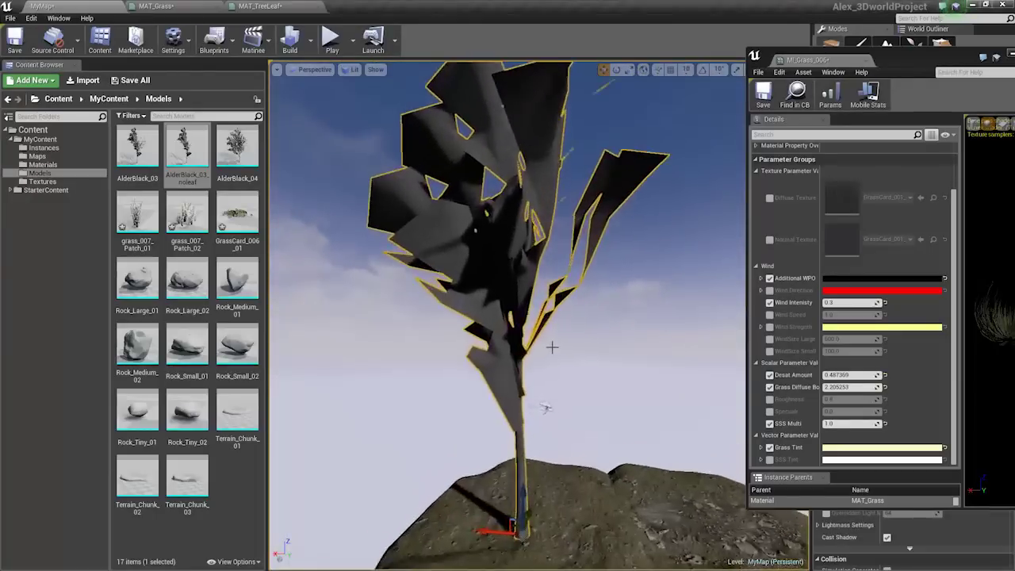
{"action": "right_click_drag", "start_coordinate": [553, 269], "coordinate": [550, 297]}
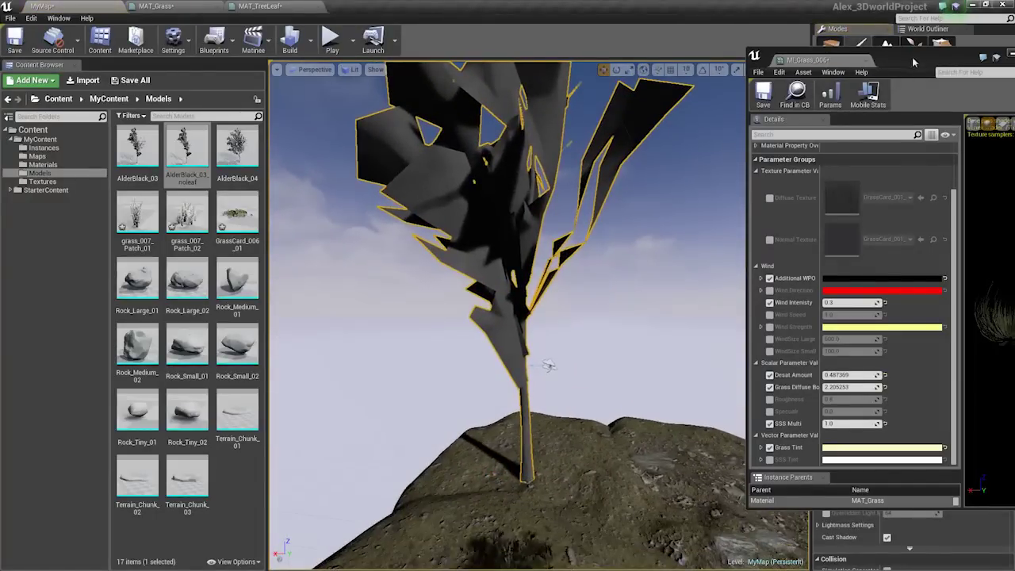
Move the MI_Grass_006 window off the level editor and view the base of the placed alder tree.
{"action": "left_click_drag", "start_coordinate": [913, 62], "coordinate": [1014, 63]}
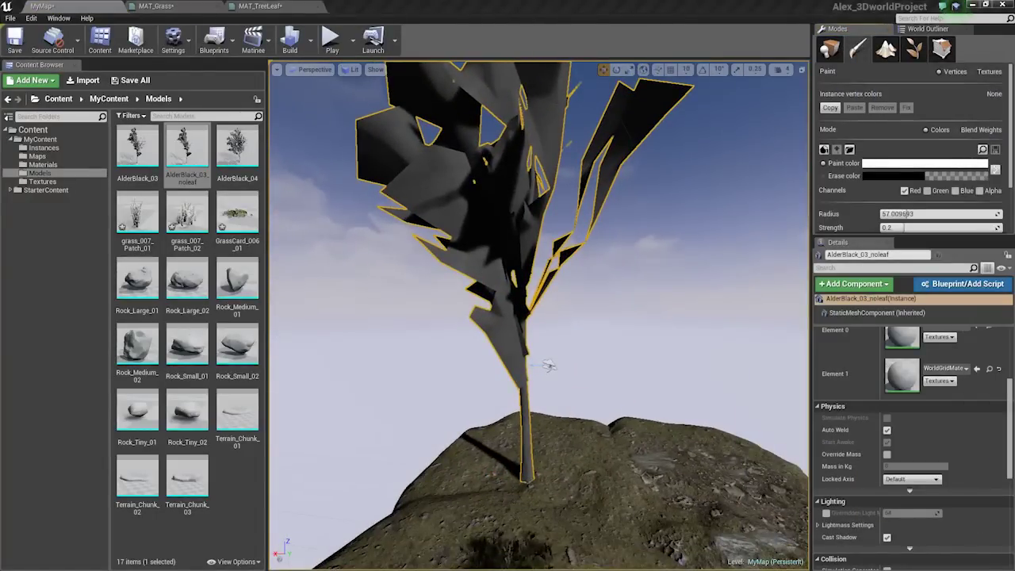
{"action": "scroll", "coordinate": [942, 140], "scroll_direction": "down", "scroll_amount": 2}
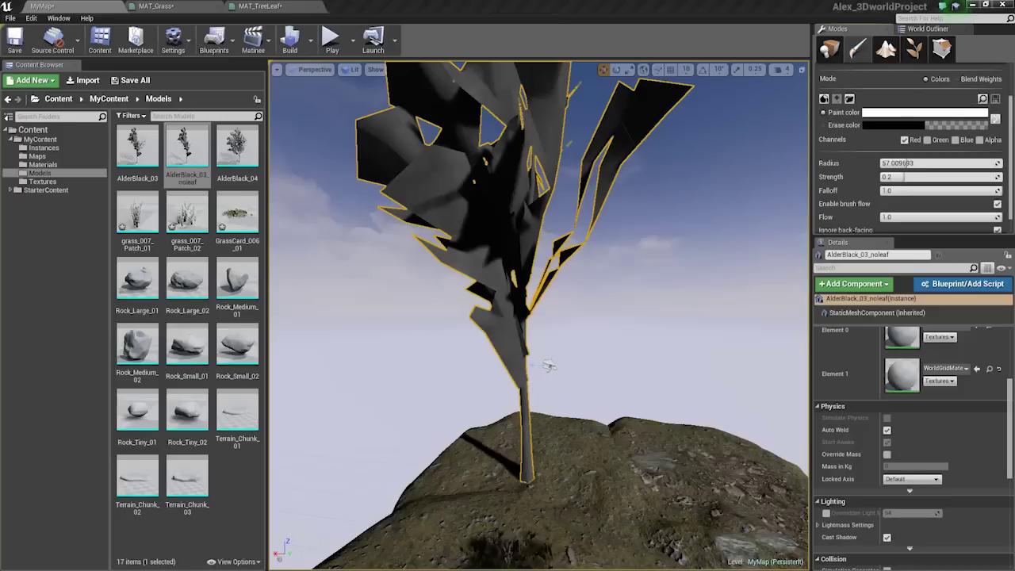
{"action": "key", "text": "s"}
{"action": "right_click_drag", "start_coordinate": [542, 144], "coordinate": [542, 191]}
{"action": "key", "text": "w"}
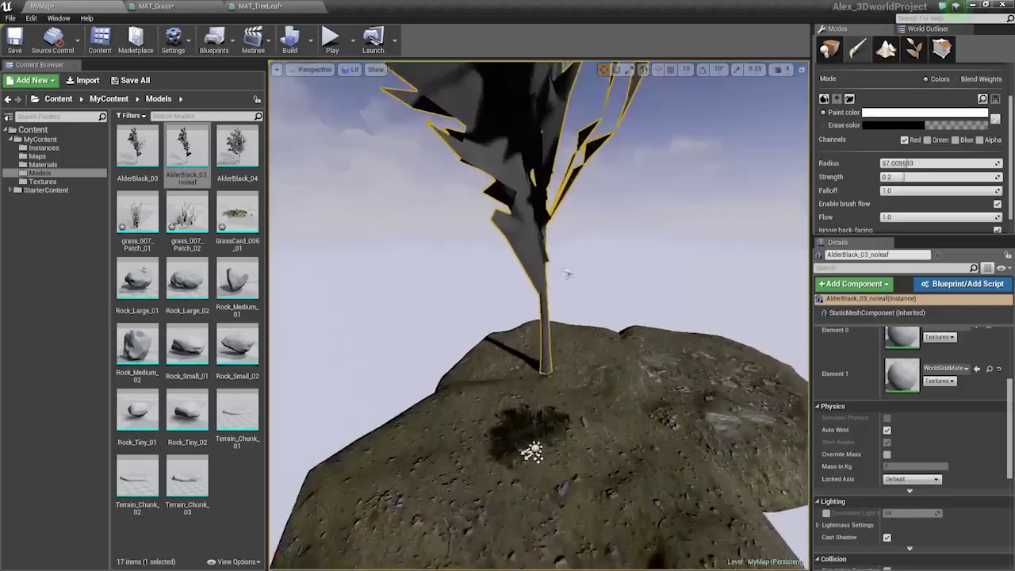
Set the vertex paint view to RGB and examine the vertex colours across the whole AlderBlack_03_noleaf tree.
{"action": "right_click_drag", "start_coordinate": [531, 452], "coordinate": [531, 452]}
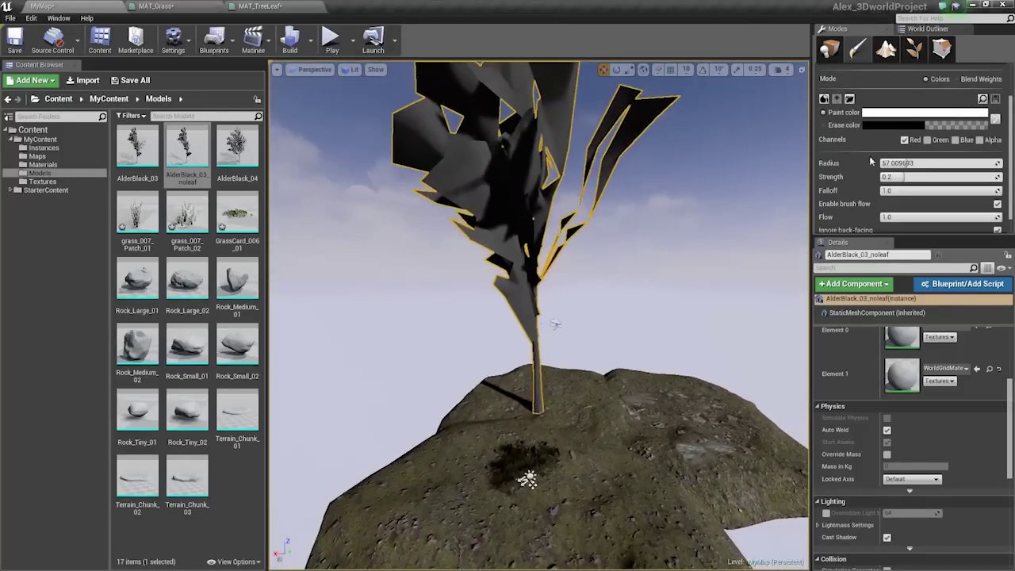
{"action": "scroll", "coordinate": [924, 142], "scroll_direction": "down", "scroll_amount": 1}
{"action": "left_click", "coordinate": [928, 226]}
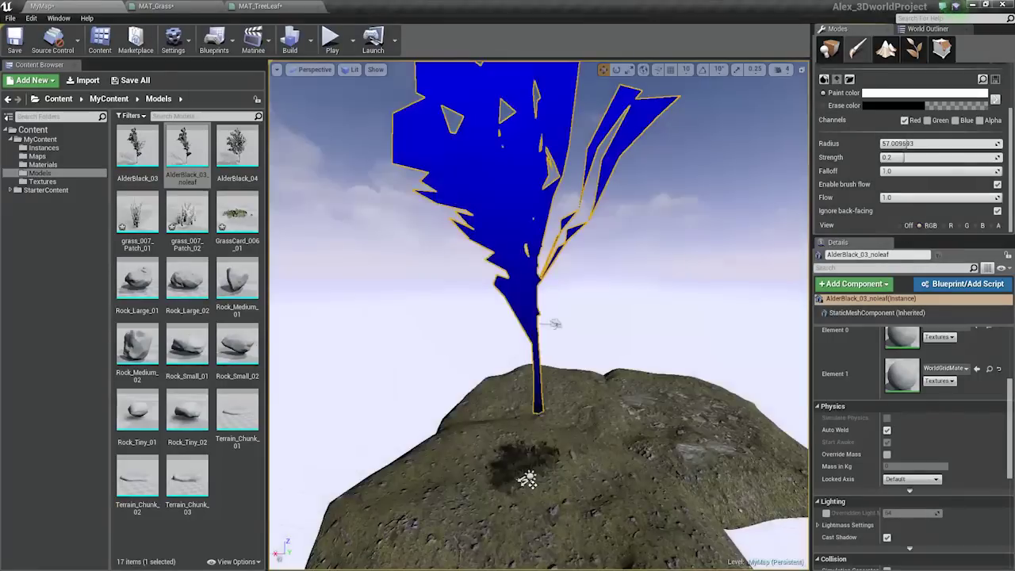
{"action": "right_click_drag", "start_coordinate": [539, 357], "coordinate": [539, 357]}
{"action": "right_click_drag", "start_coordinate": [651, 237], "coordinate": [651, 237]}
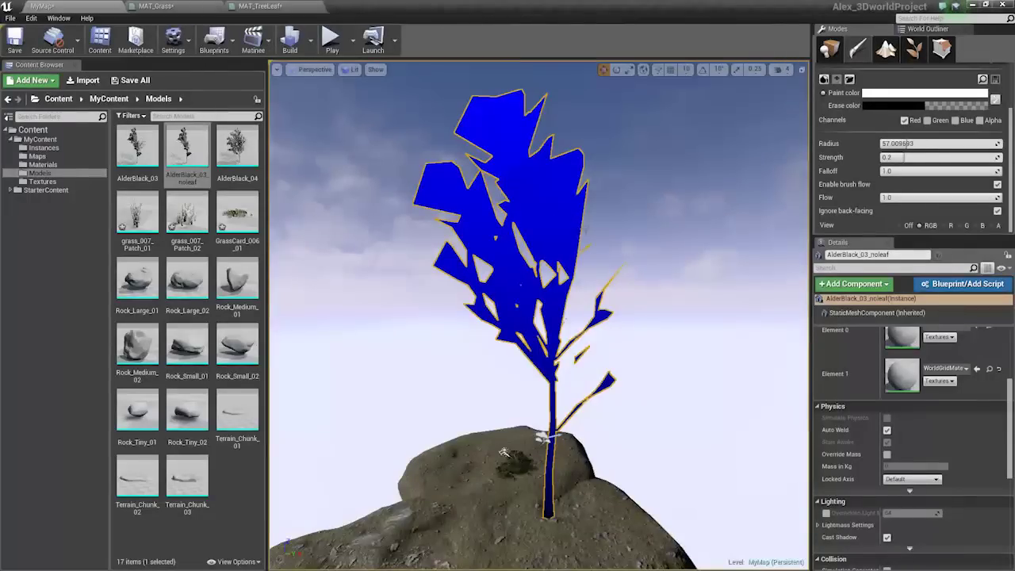
{"action": "right_click_drag", "start_coordinate": [539, 318], "coordinate": [540, 317]}
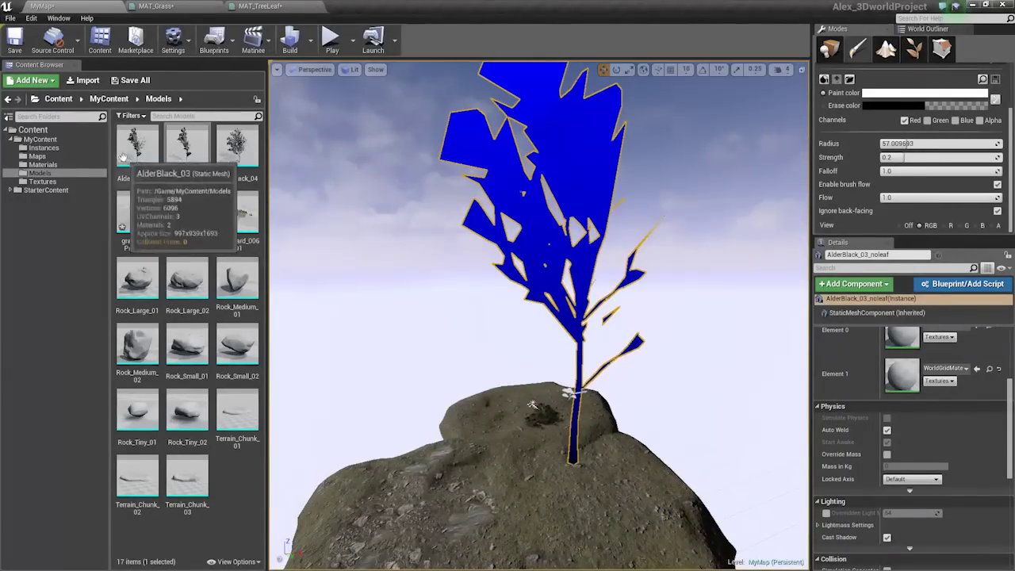
Place the AlderBlack_03 mesh from the Models folder beside the leafless tree and inspect its vertex colours on the trunk and leaves.
{"action": "left_click_drag", "start_coordinate": [123, 156], "coordinate": [473, 464]}
{"action": "right_click_drag", "start_coordinate": [473, 464], "coordinate": [540, 412]}
{"action": "right_click_drag", "start_coordinate": [544, 317], "coordinate": [521, 320]}
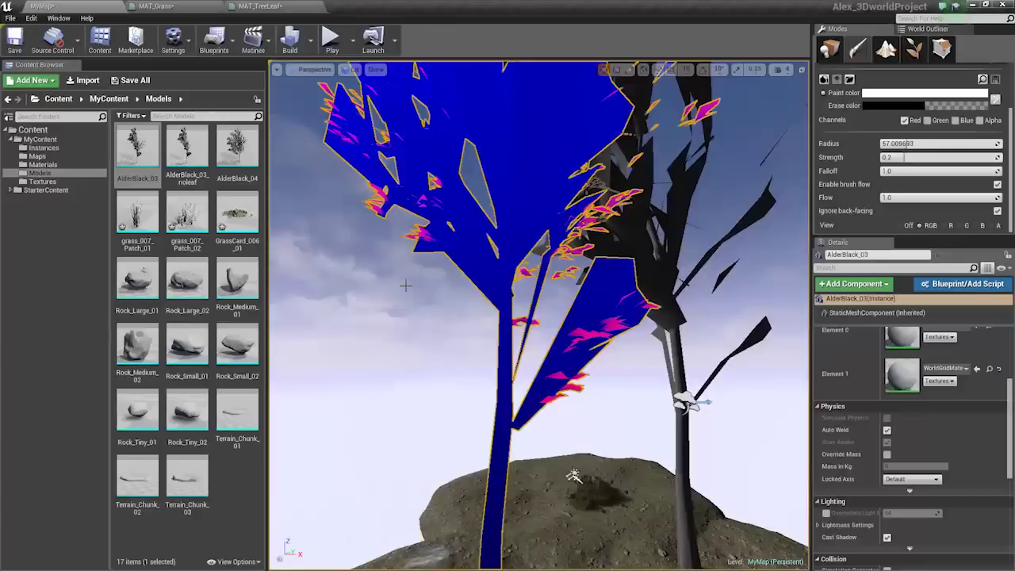
{"action": "right_click_drag", "start_coordinate": [573, 476], "coordinate": [539, 476]}
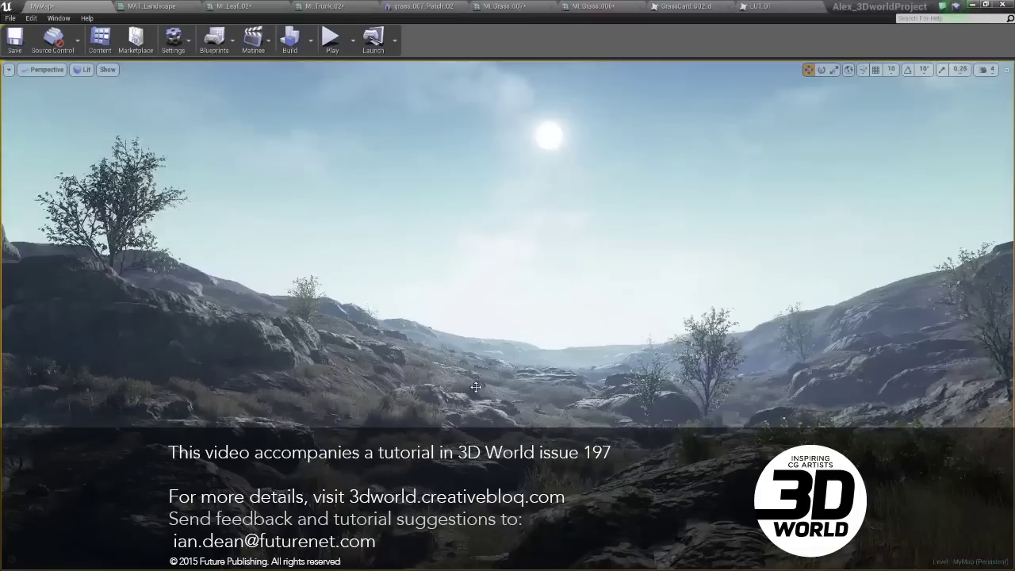